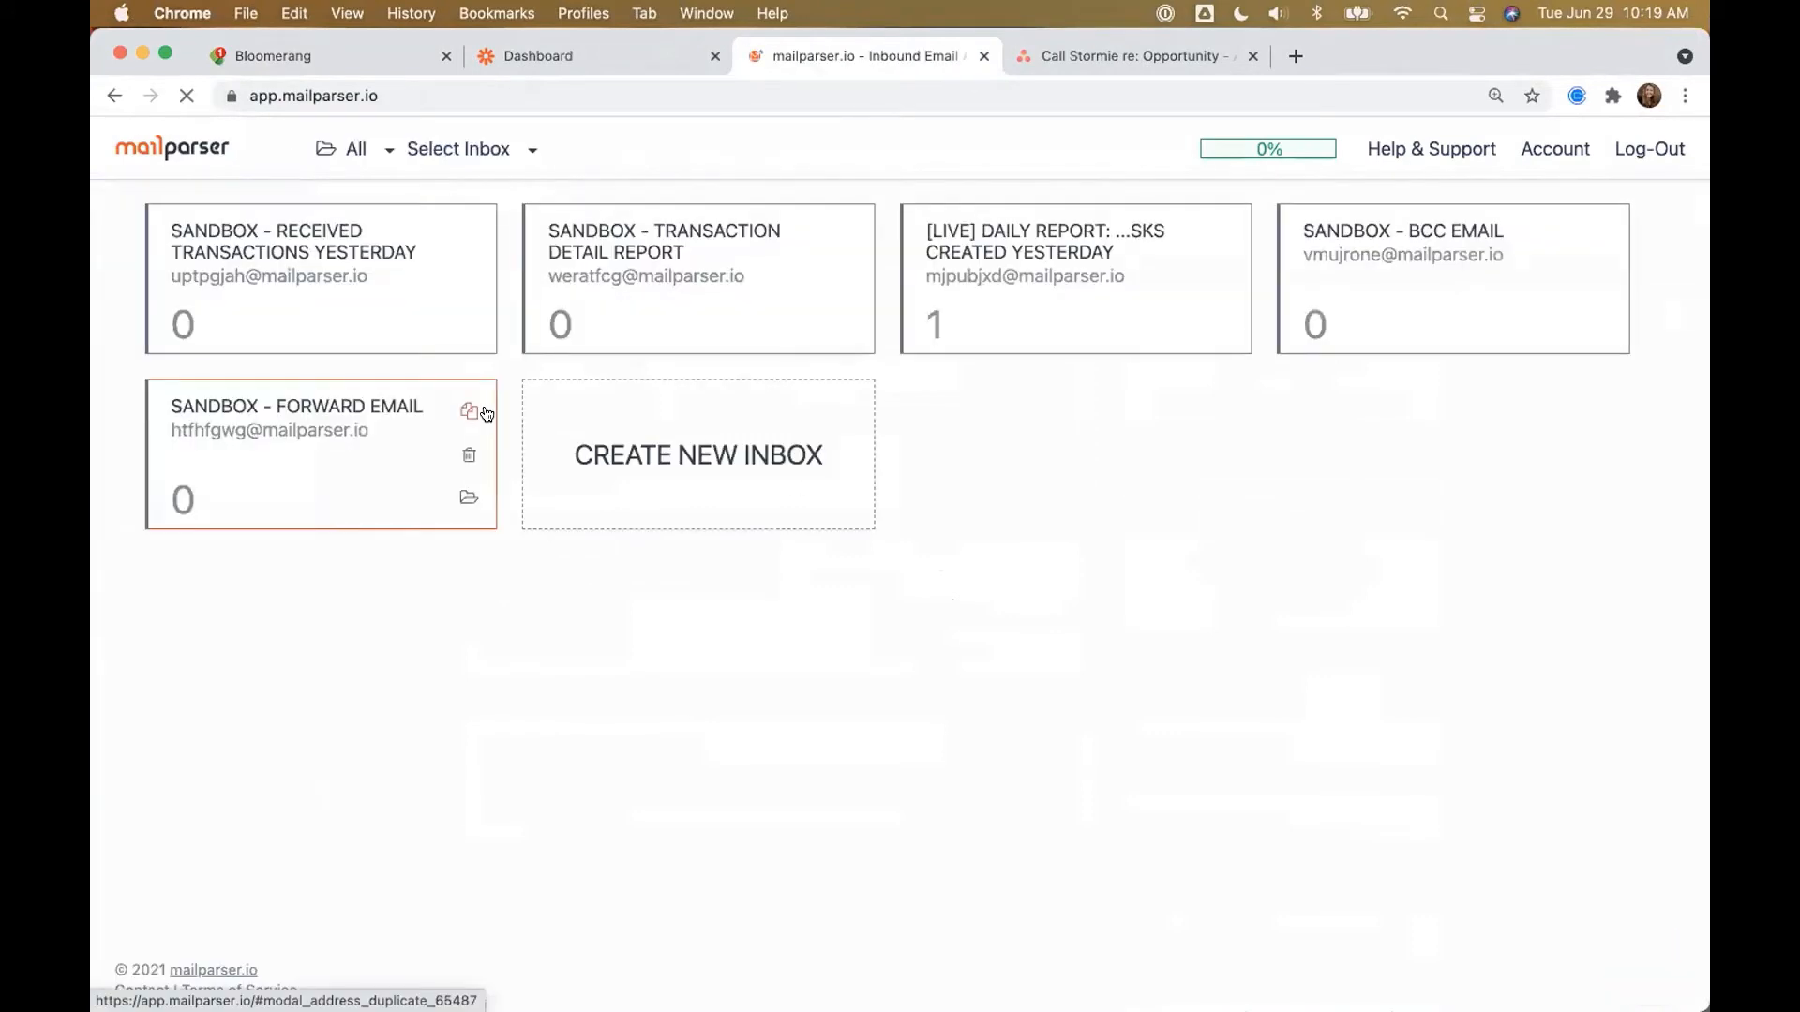
Step: Create and save a mailparser.io inbox named 'Daily: Tasks Created Yesterday', then go to Bloomerang
click(674, 455)
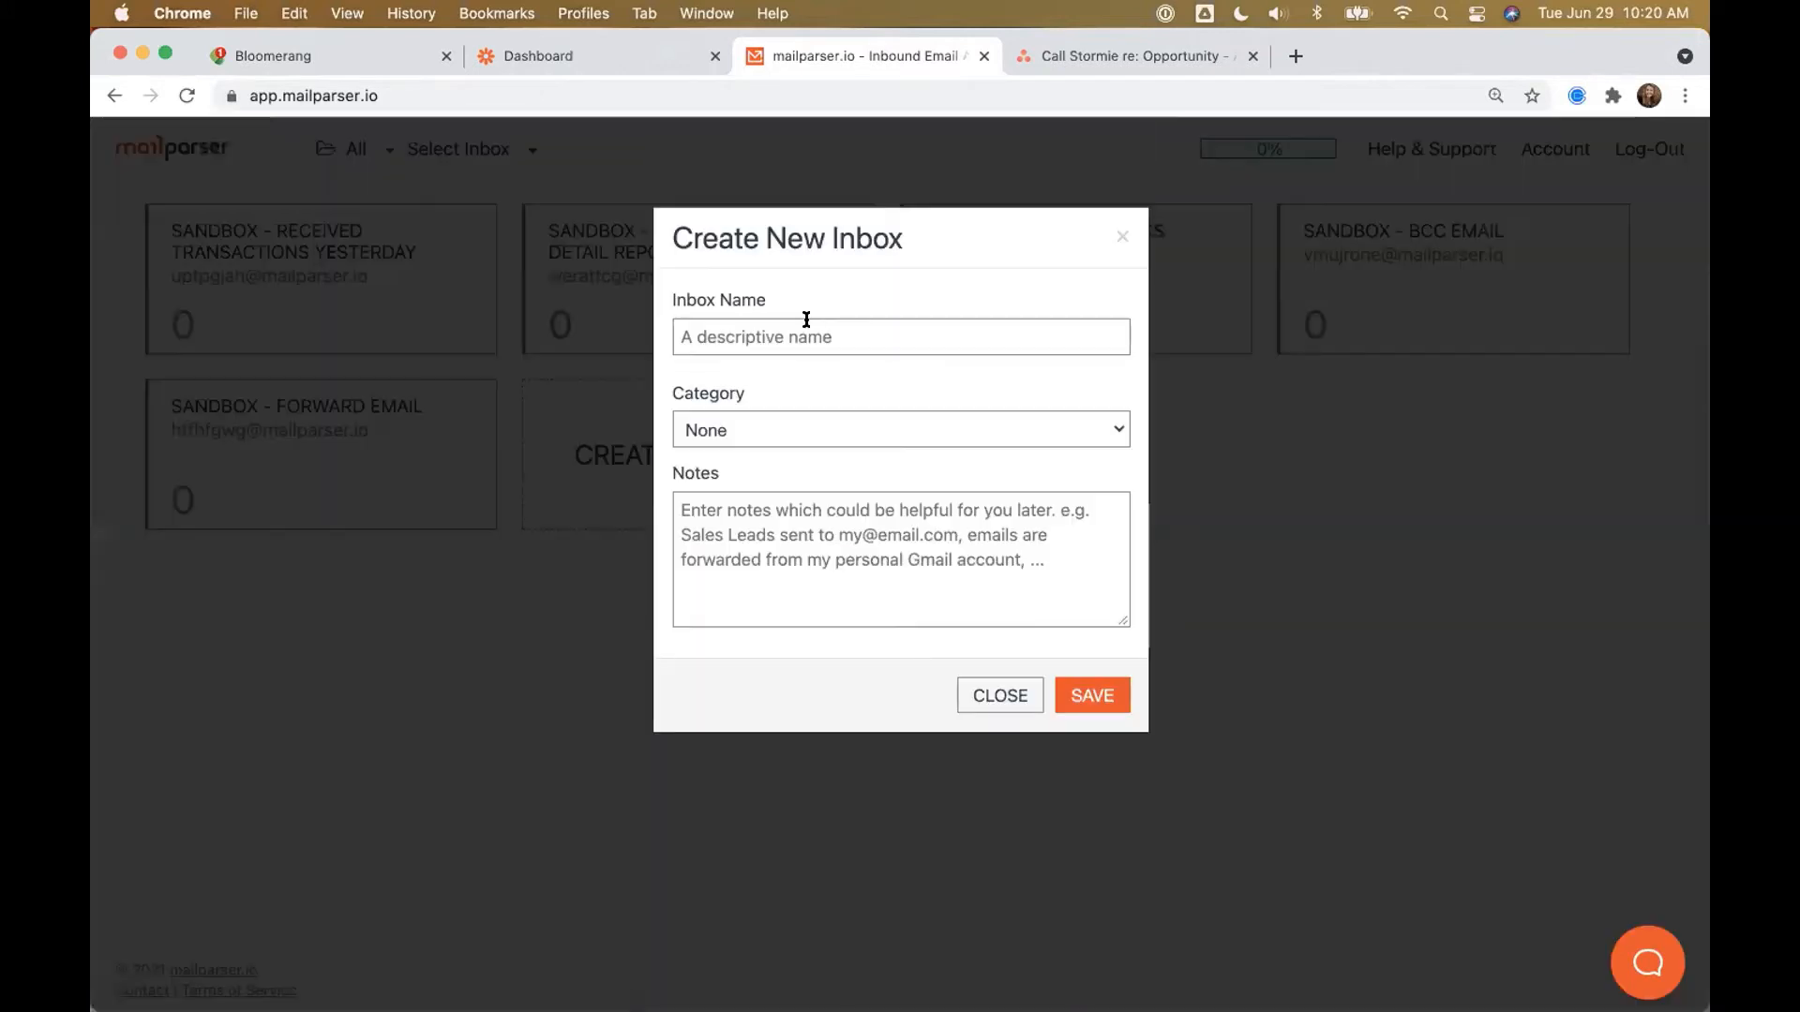
text(Daily: Tasks Created Yesterday)
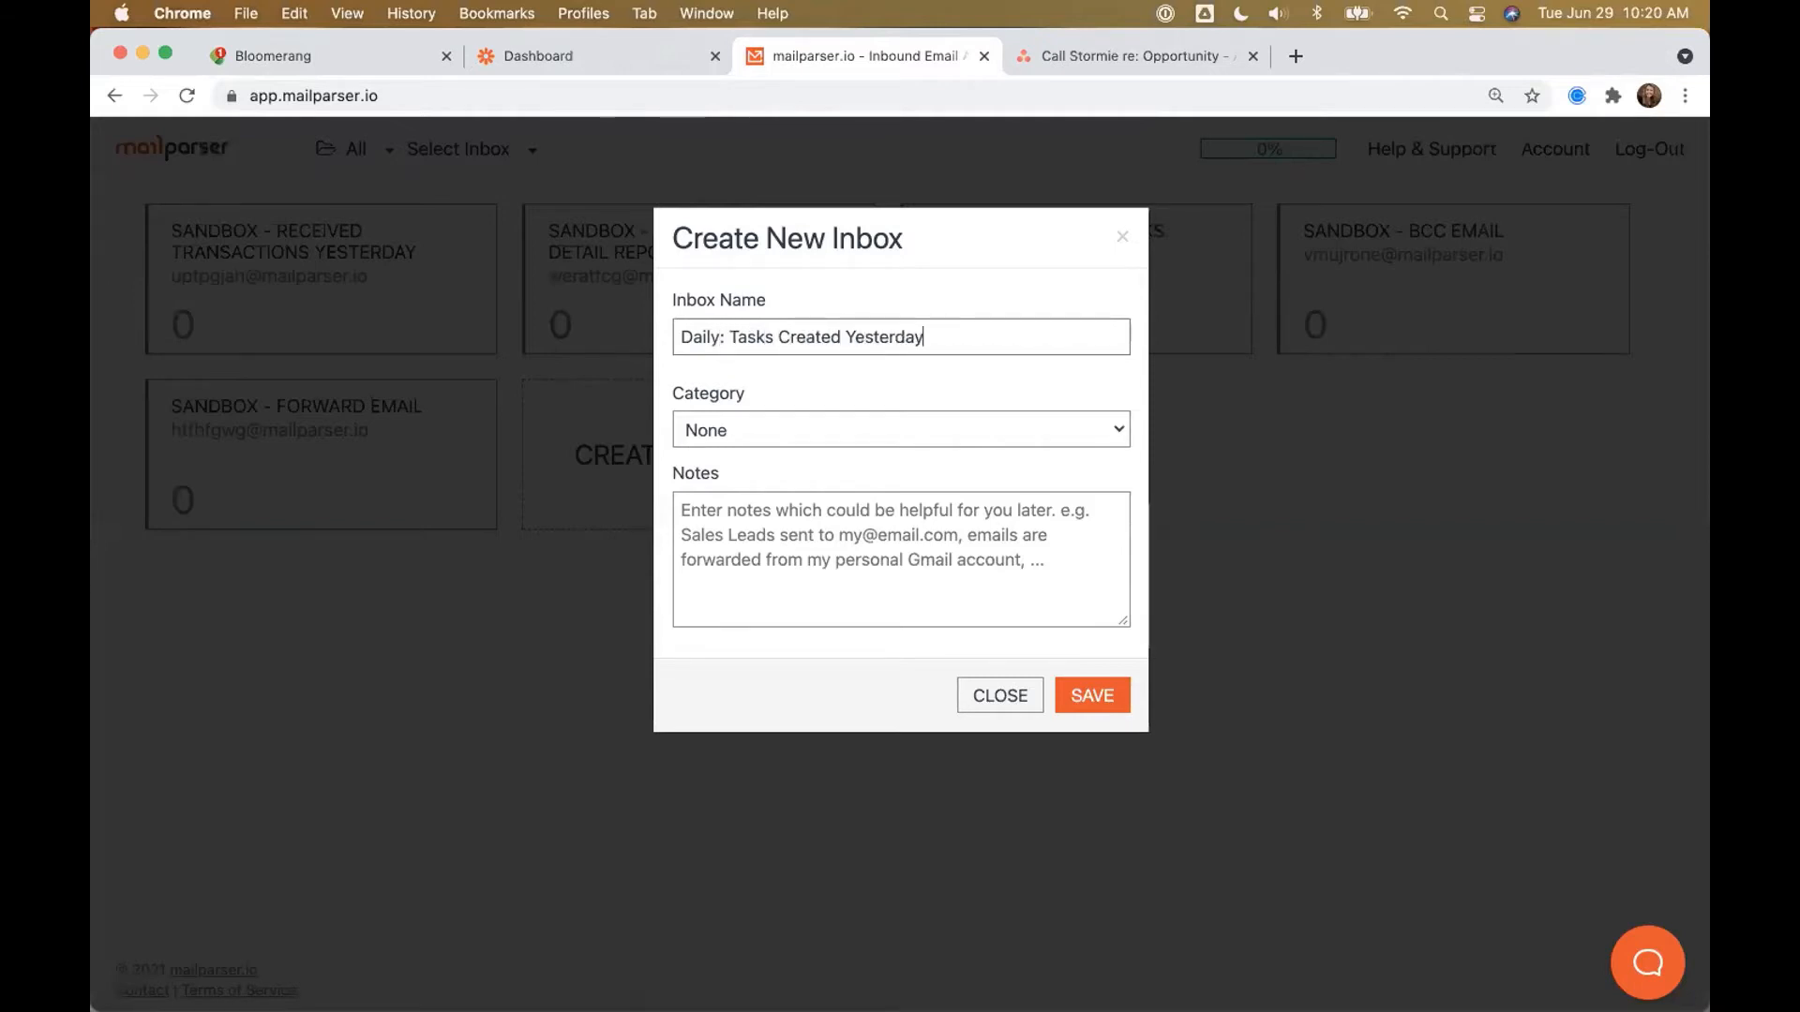
click(1088, 696)
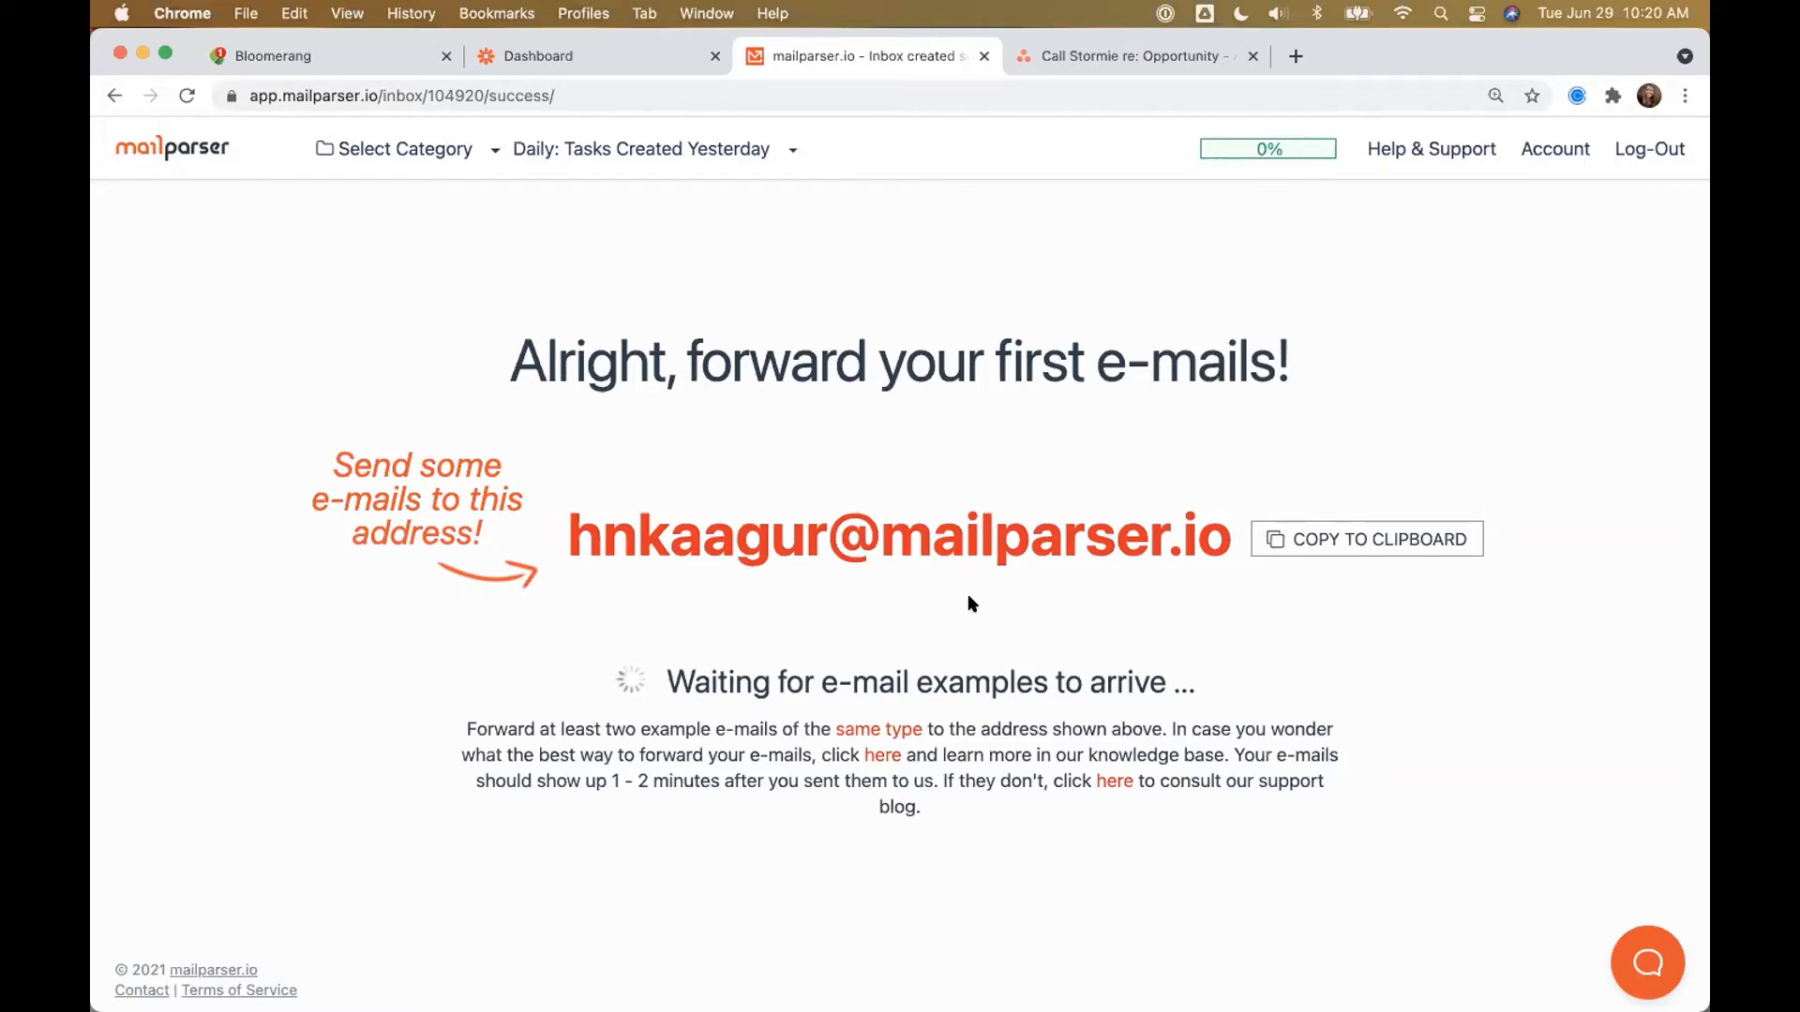
click(315, 58)
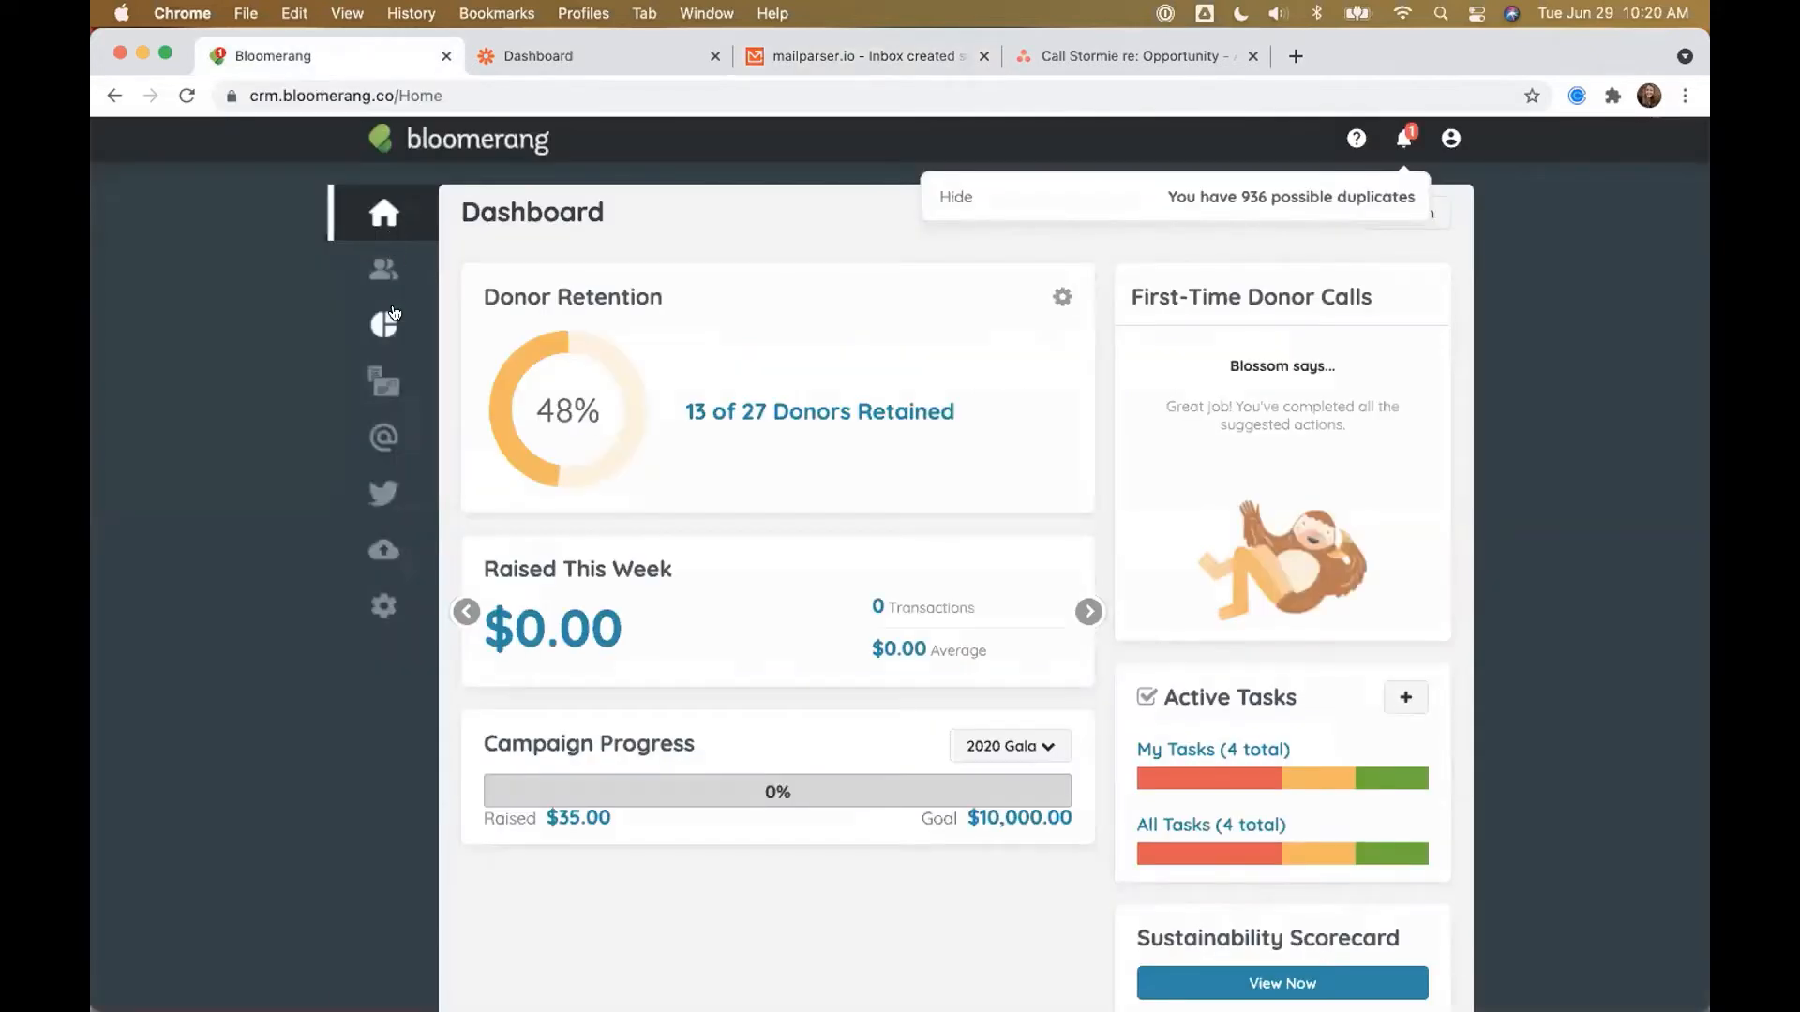
Step: From Reports, create a new report built from scratch based on Tasks
click(393, 313)
click(614, 356)
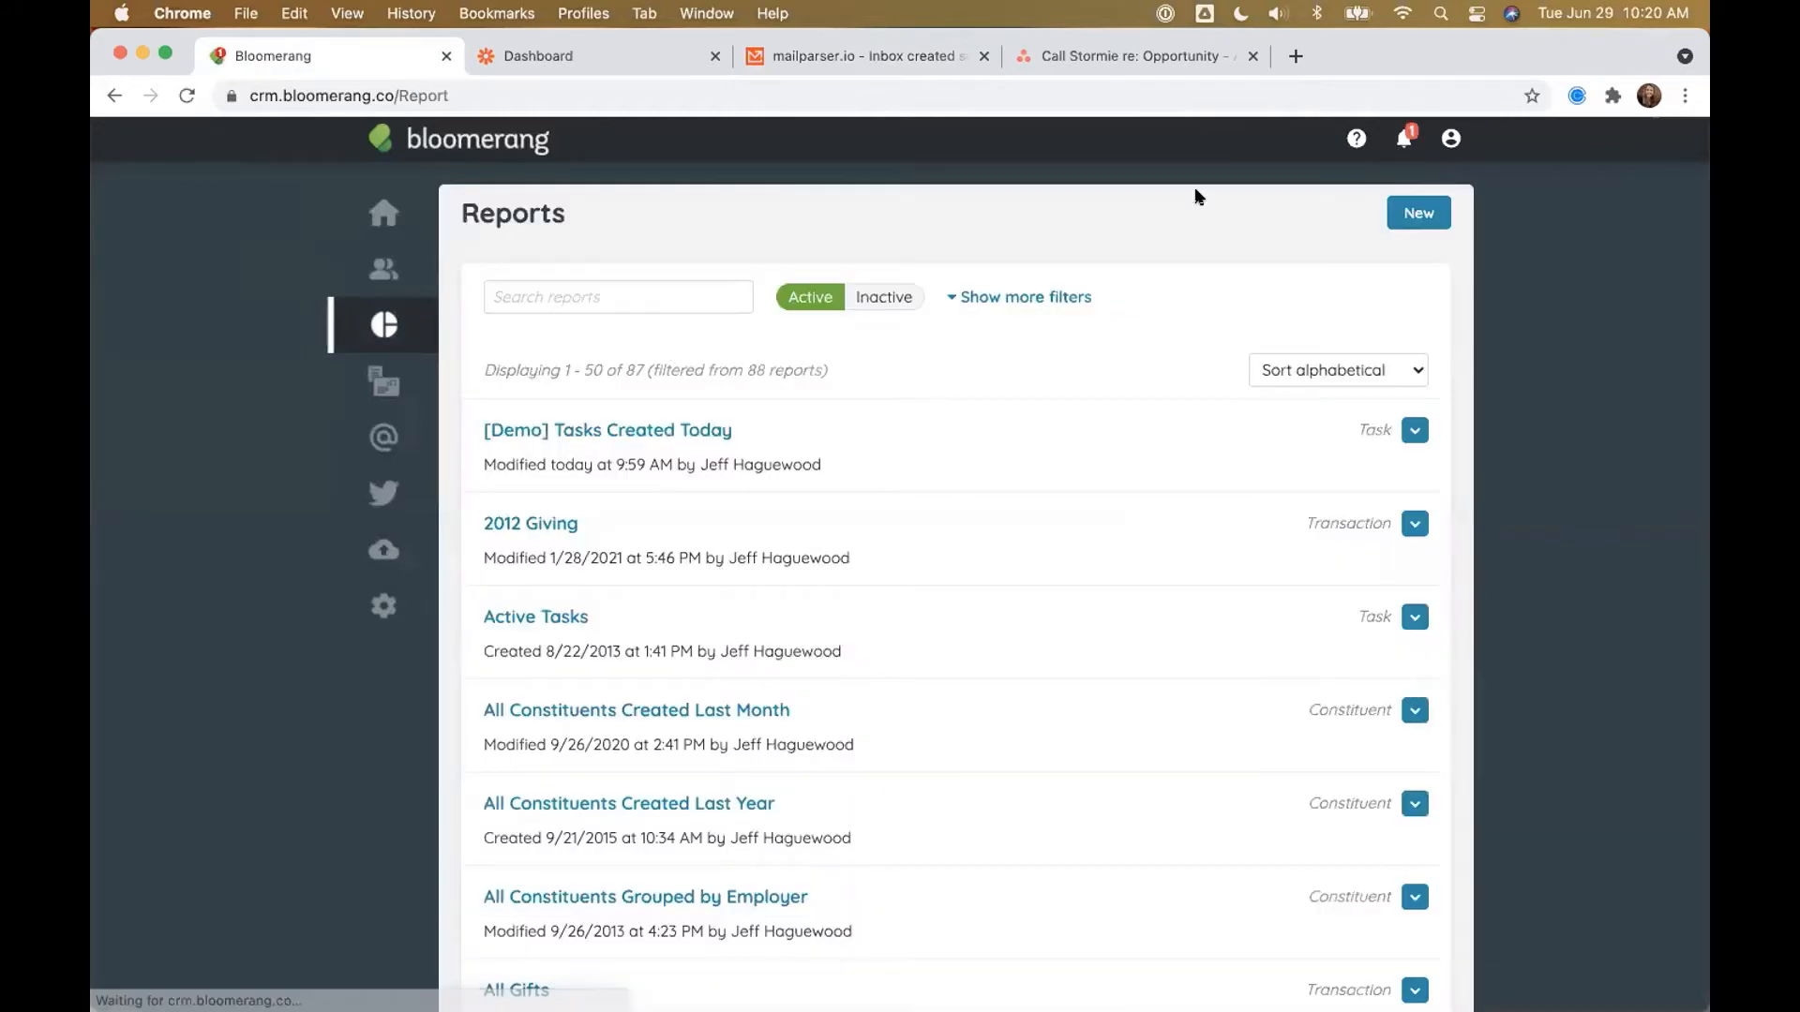
click(1419, 213)
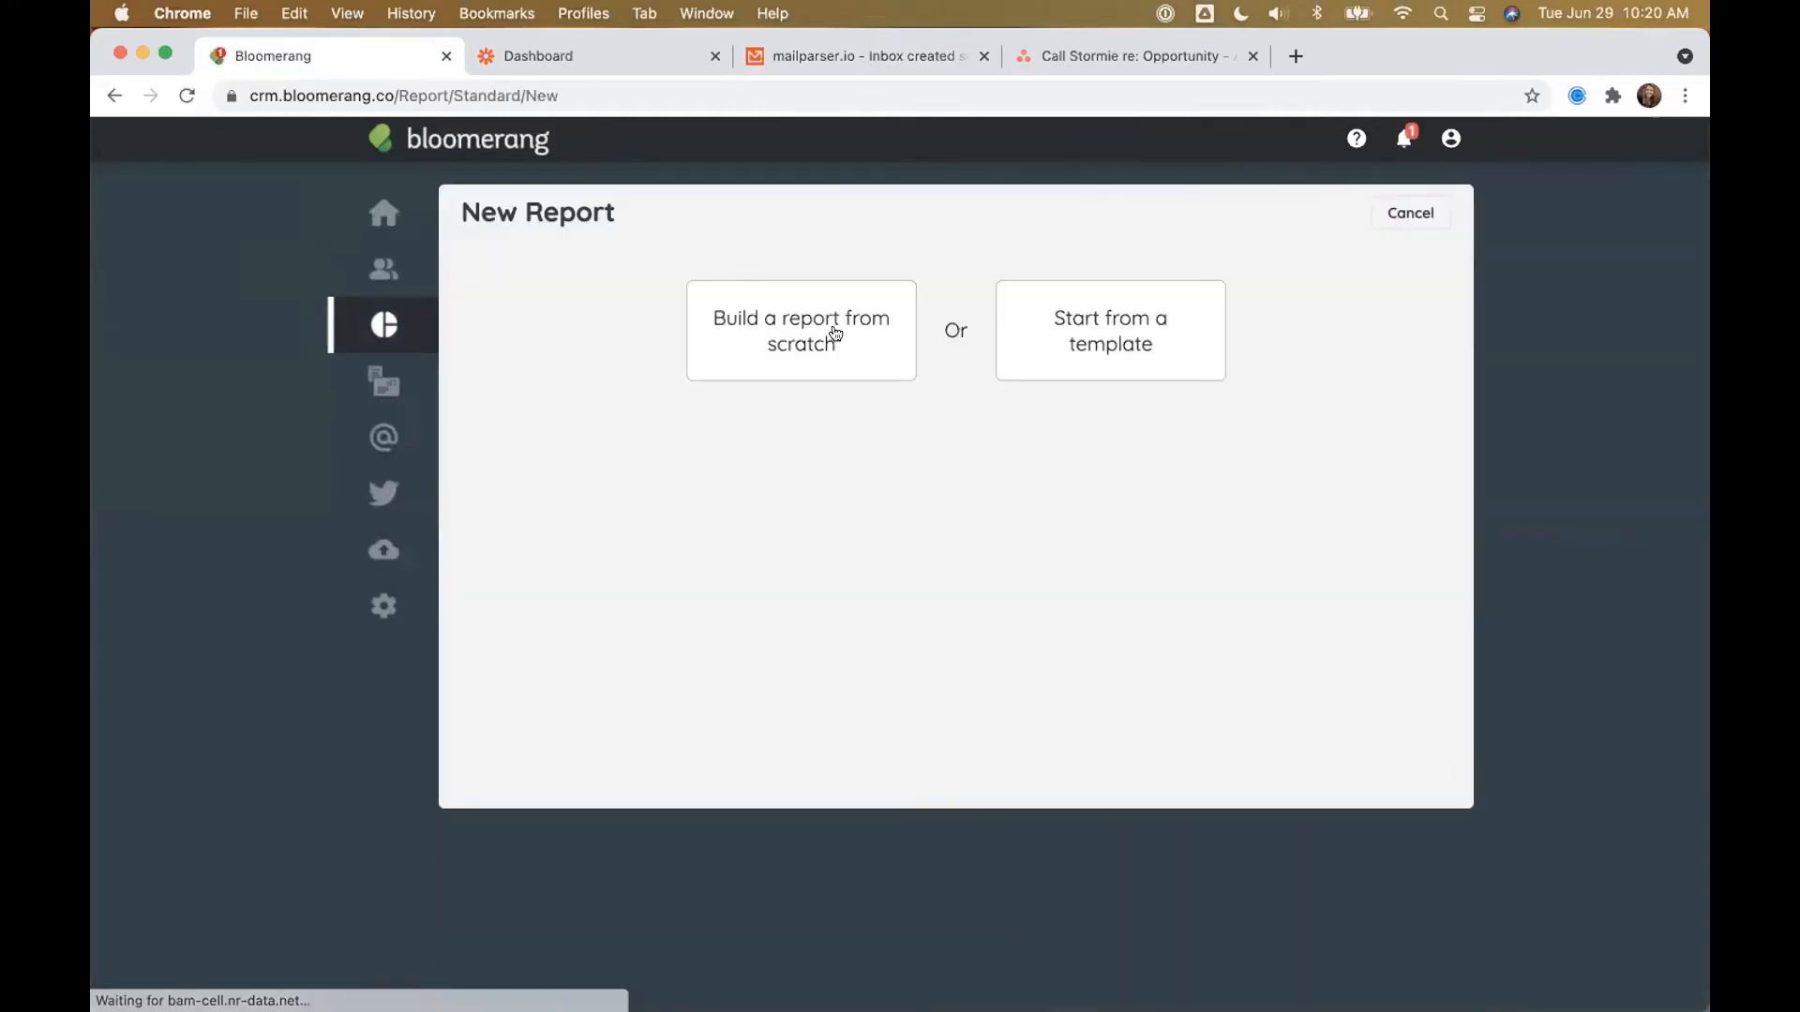
click(832, 334)
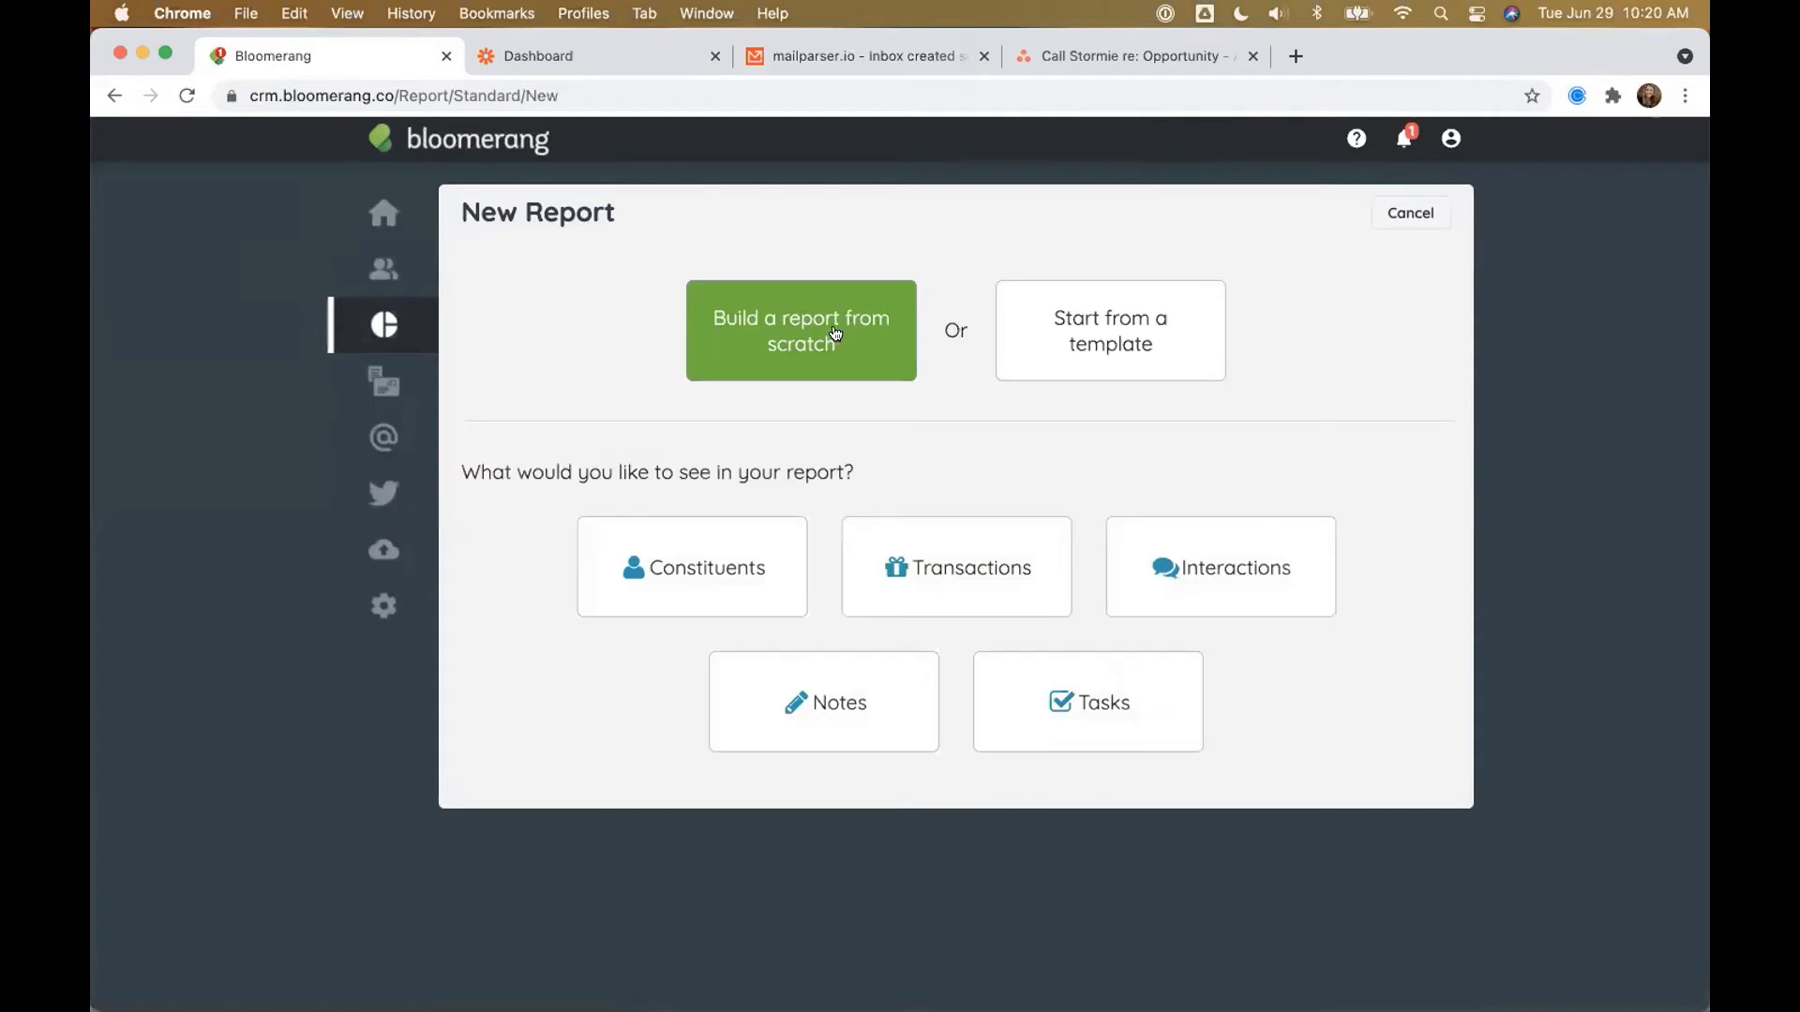
click(1065, 722)
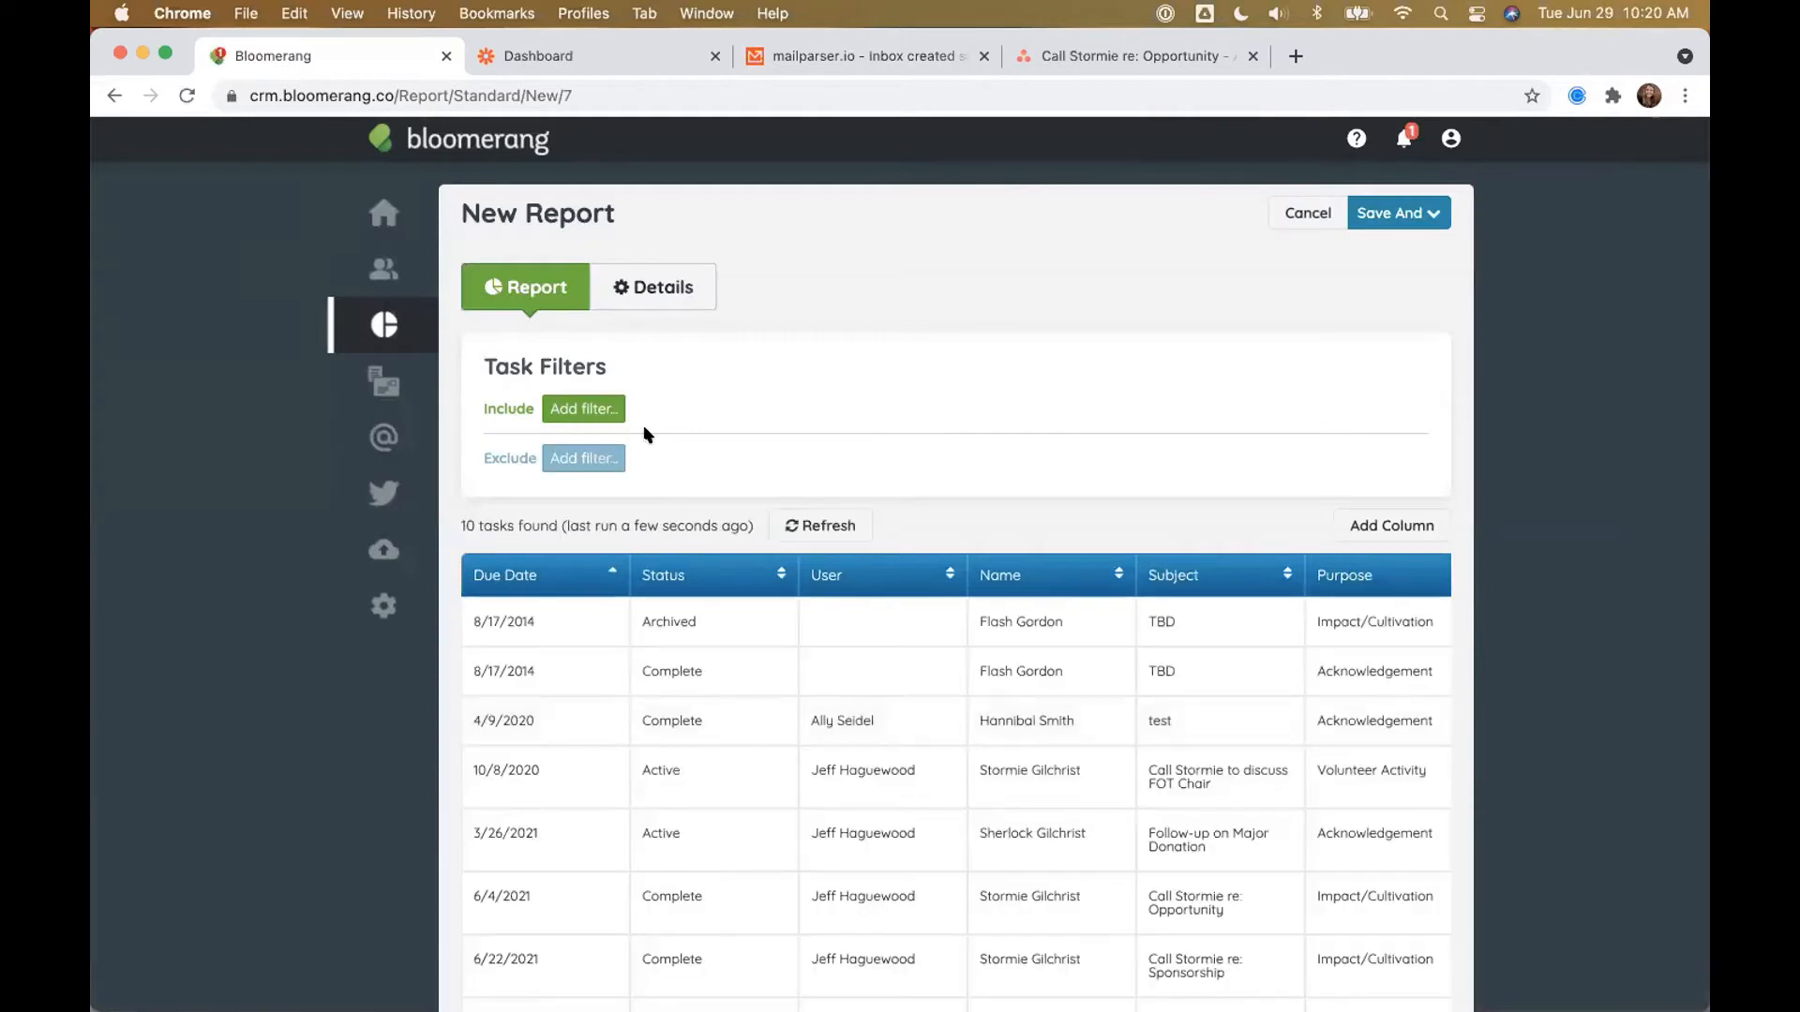
Step: Add a filter for Created Date during Yesterday
click(591, 418)
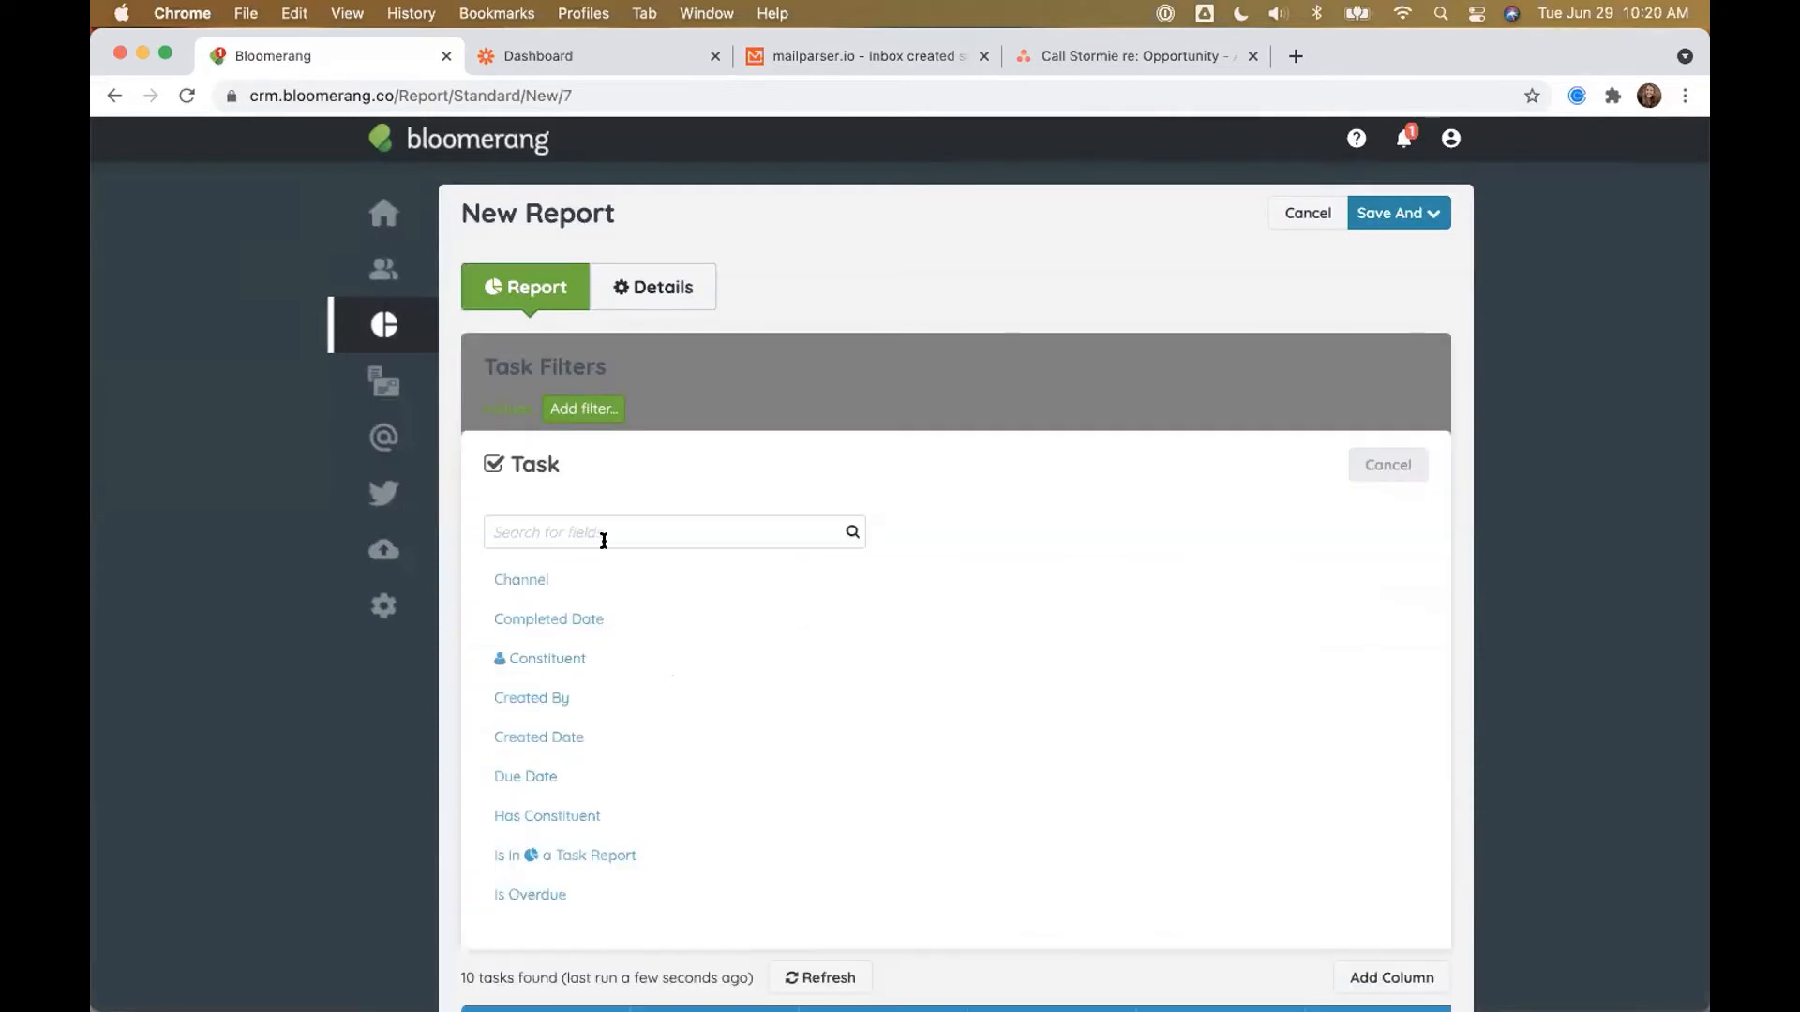
text(Created Date)
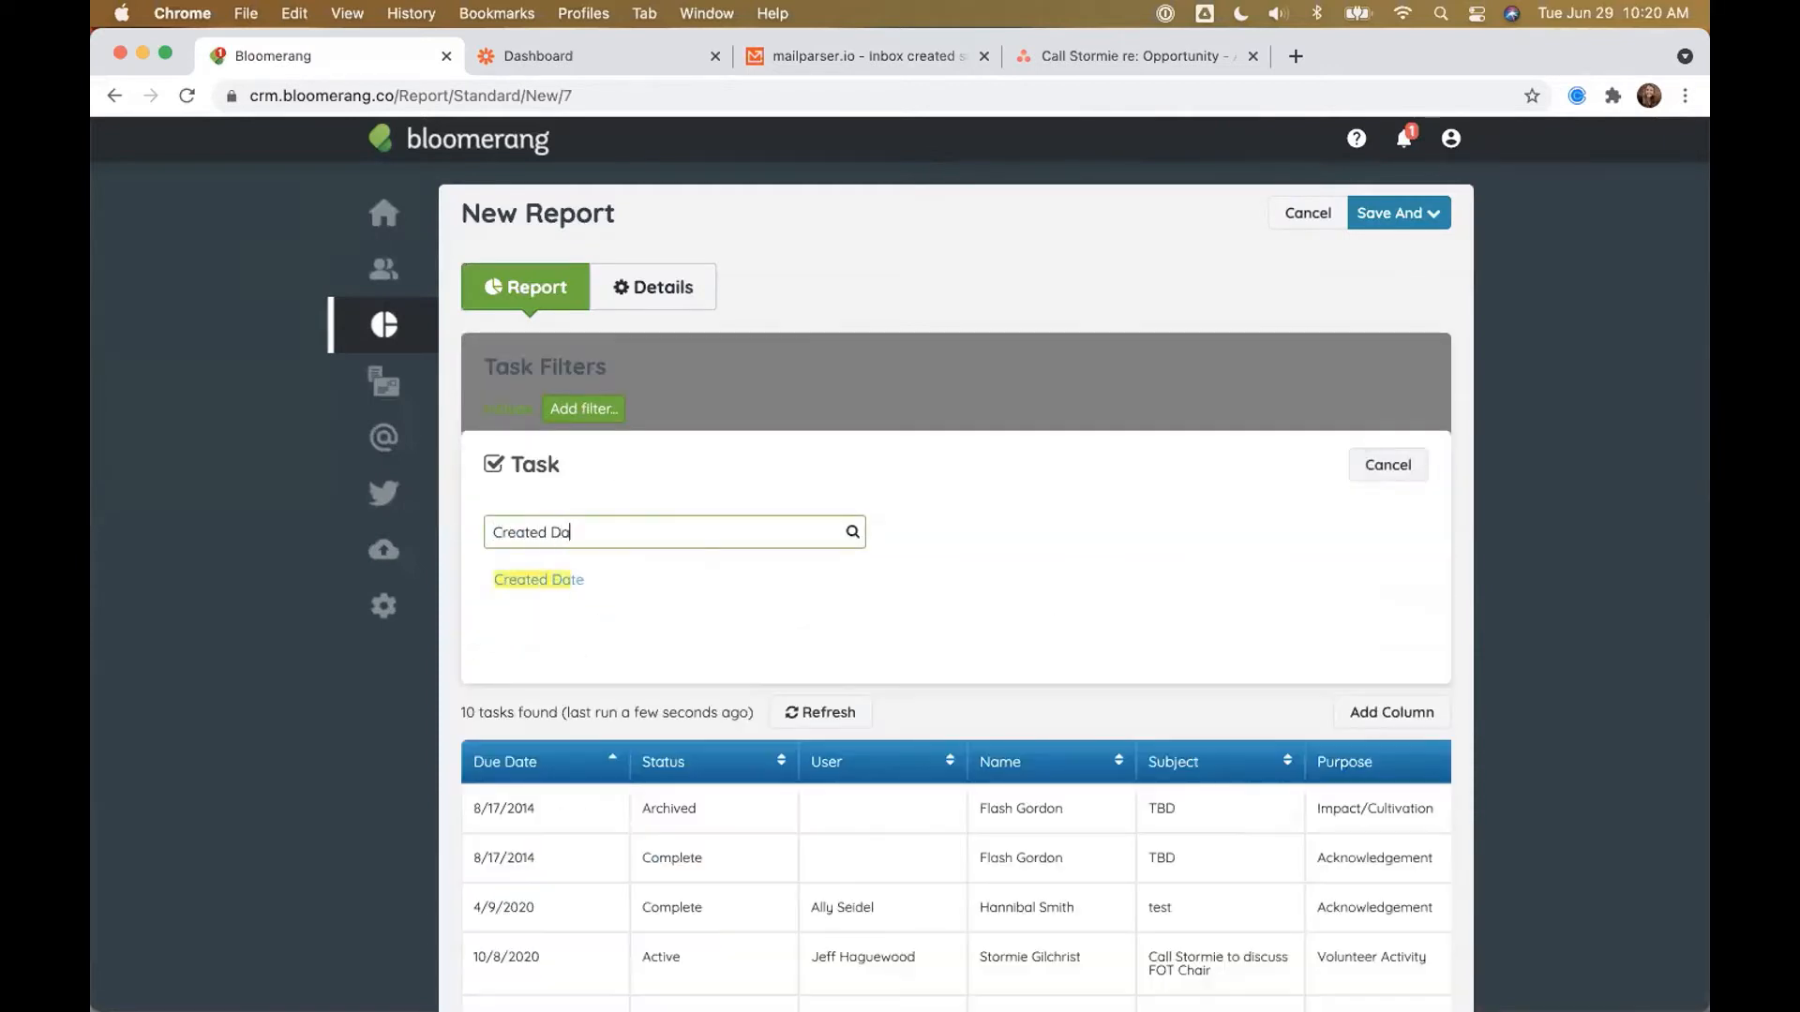
click(576, 577)
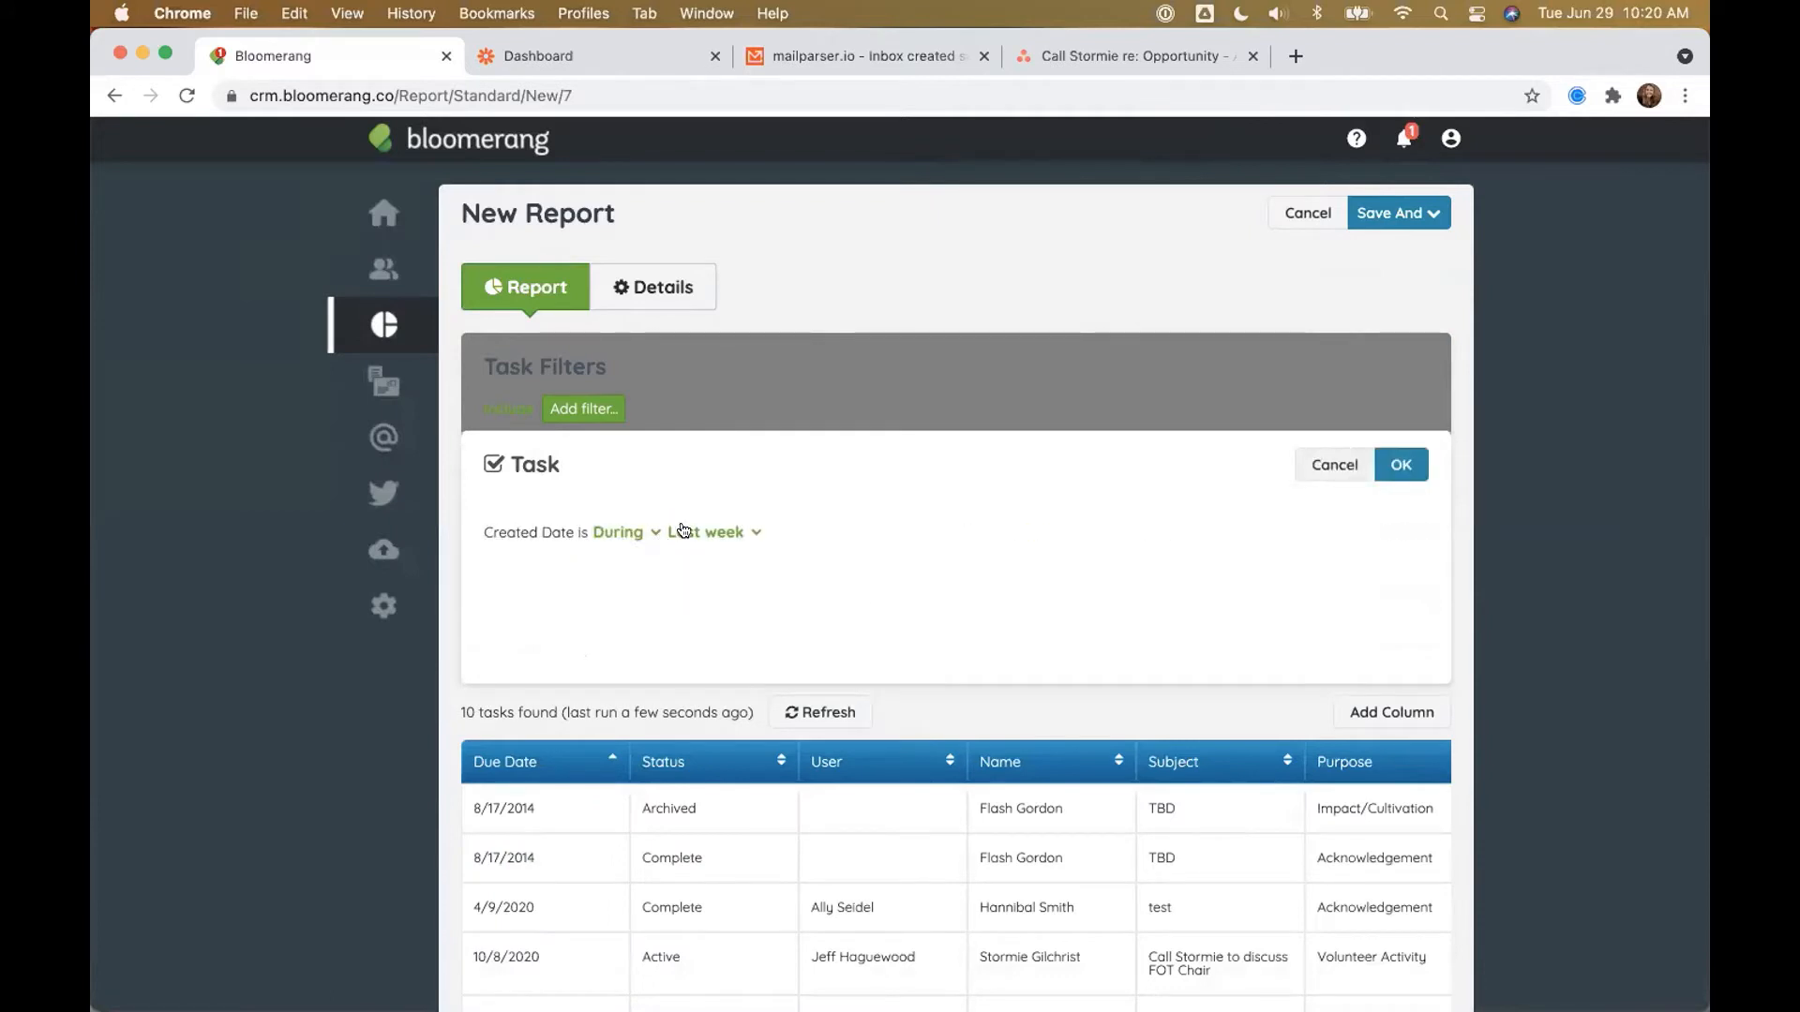
click(683, 531)
scroll(706, 596, down, 1)
click(722, 611)
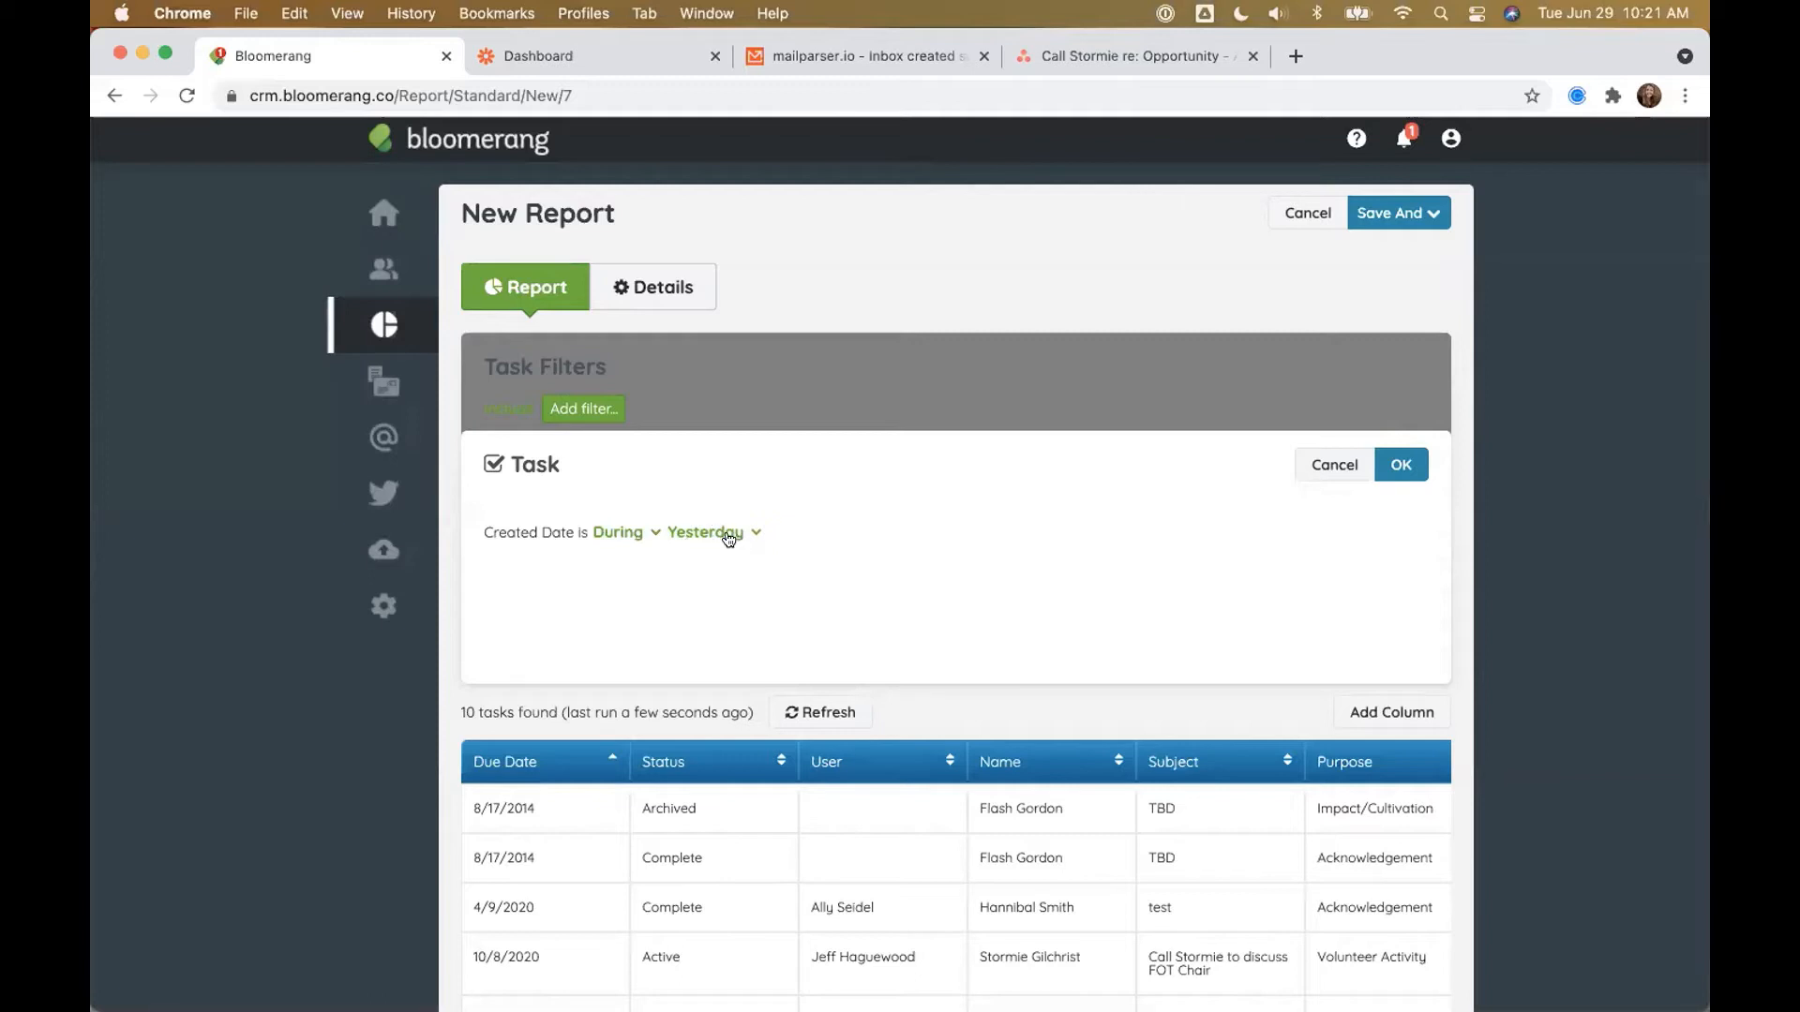
click(1398, 463)
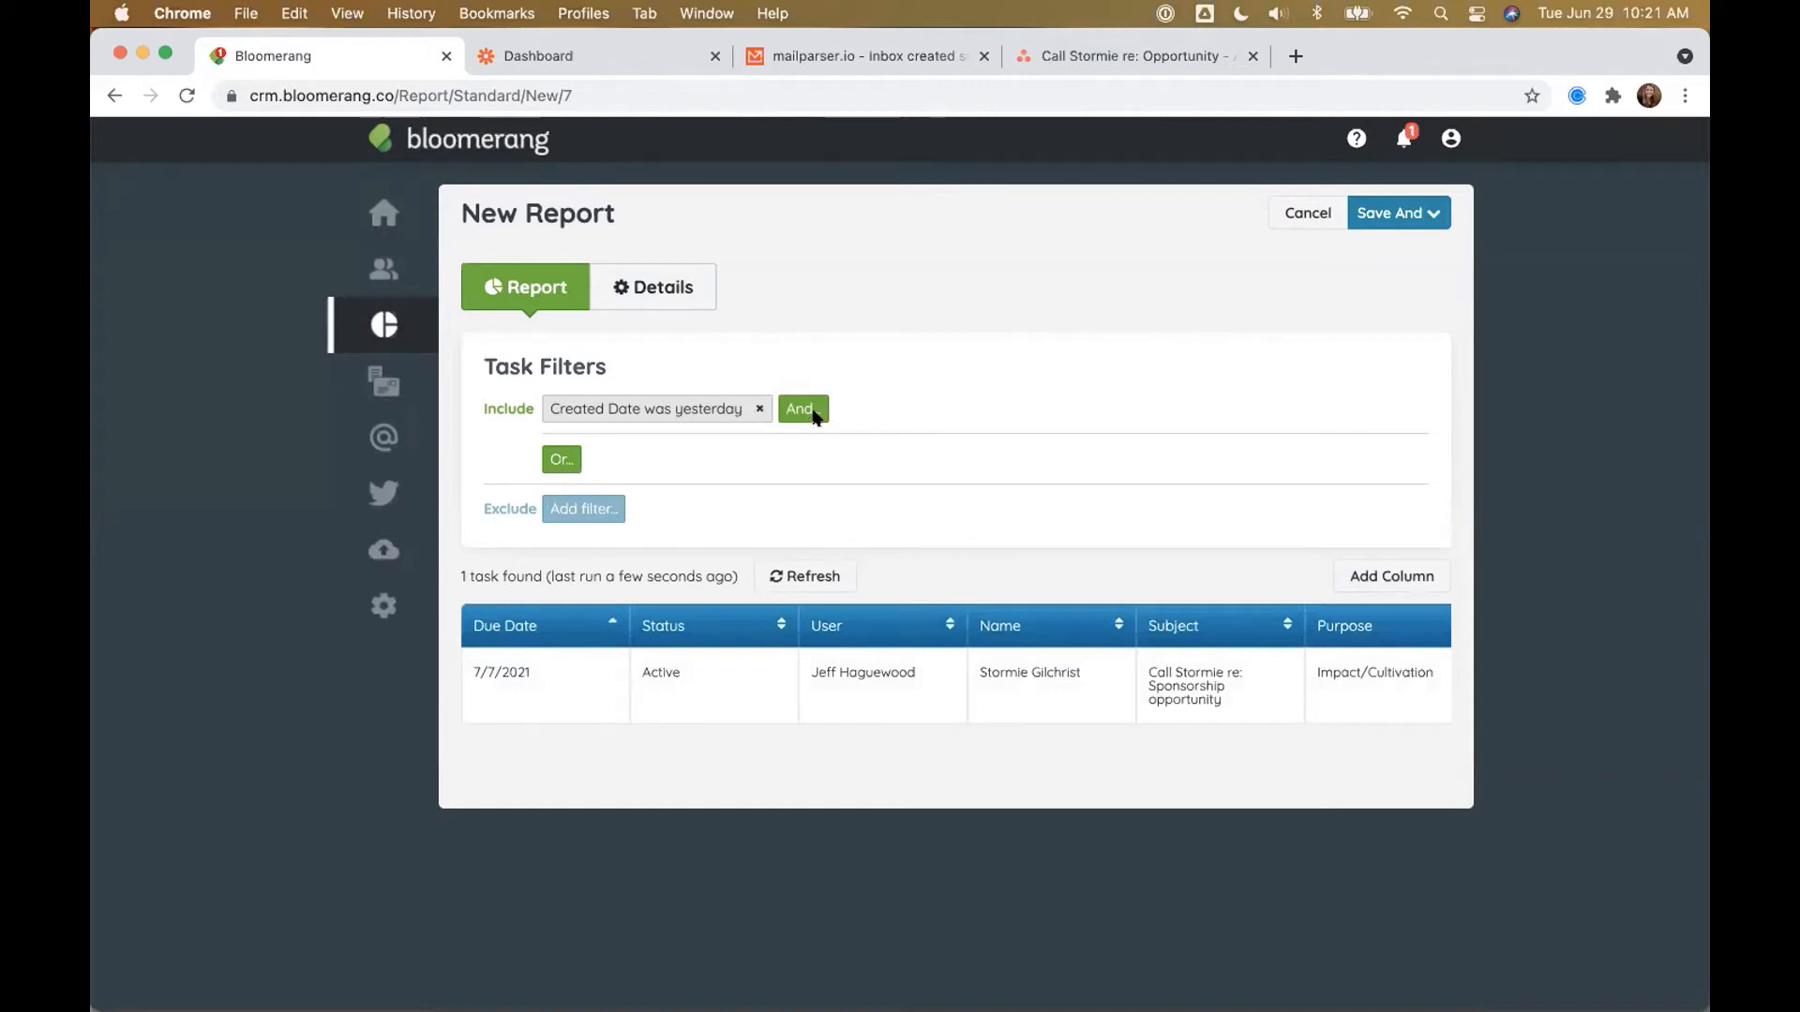
Step: Add a Status is Active filter and refresh the report results
click(801, 410)
text(Status)
click(518, 579)
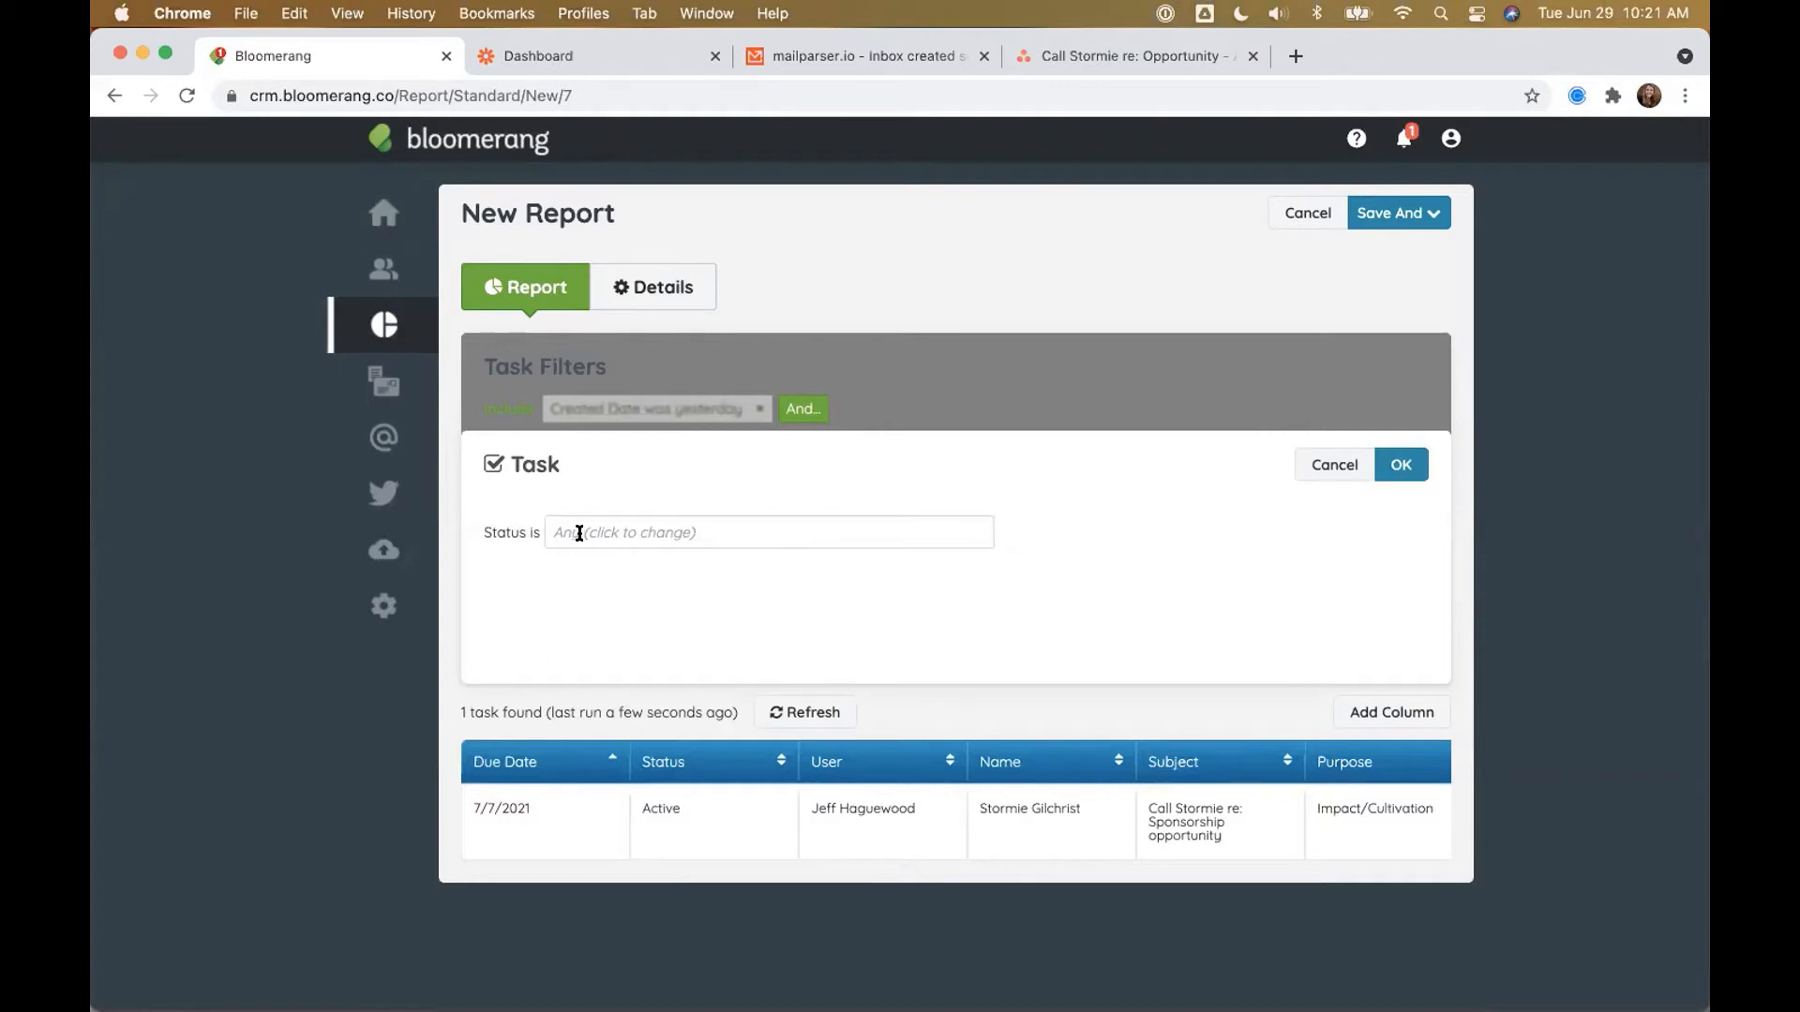
click(580, 533)
click(575, 566)
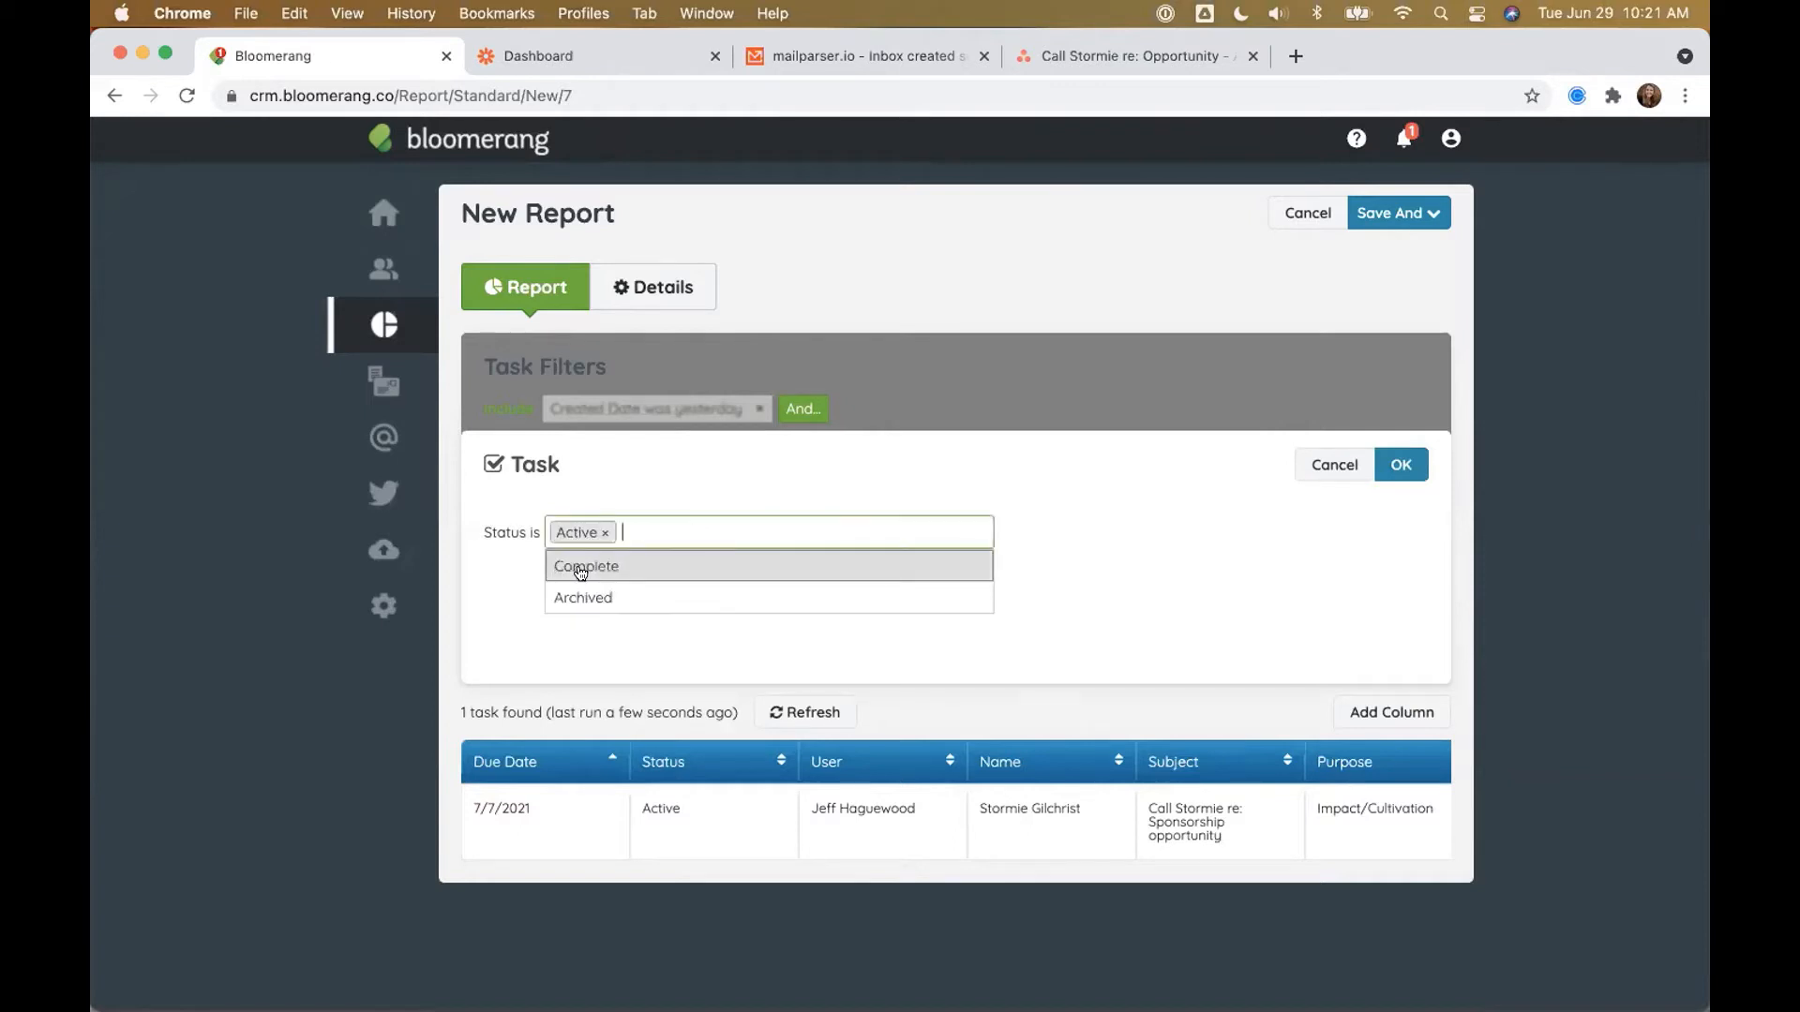
click(1396, 464)
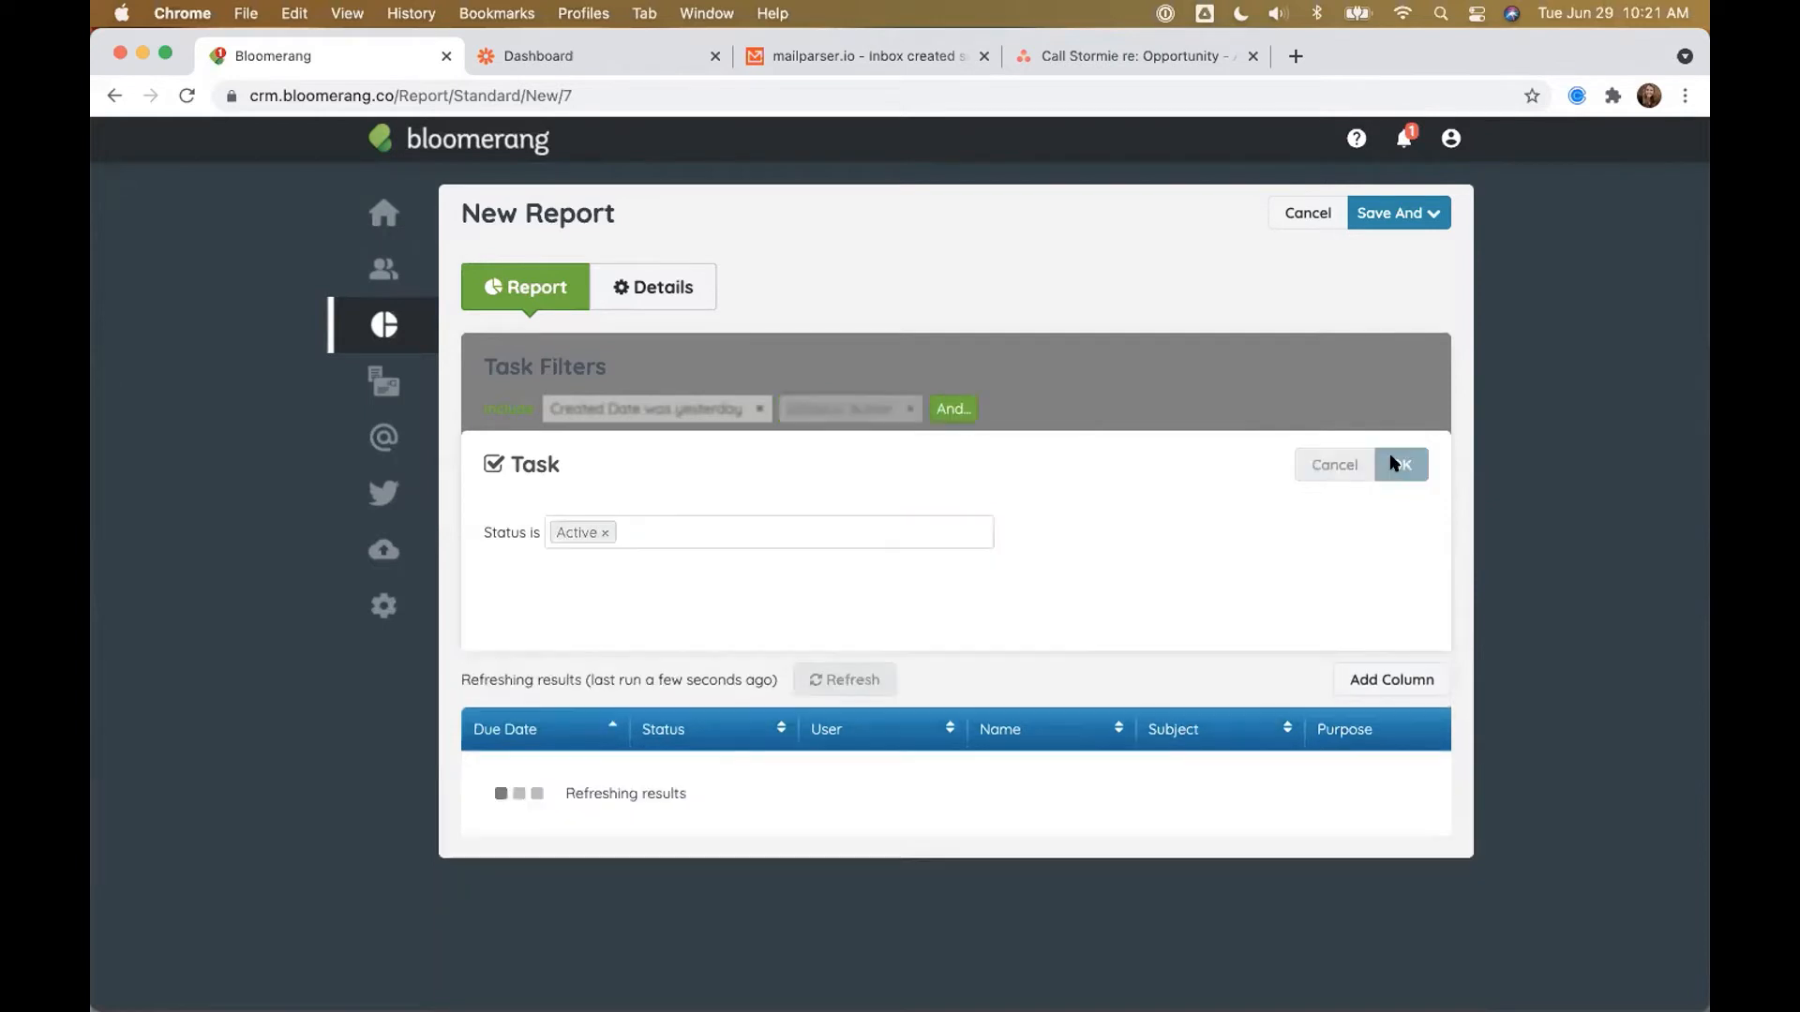
click(822, 582)
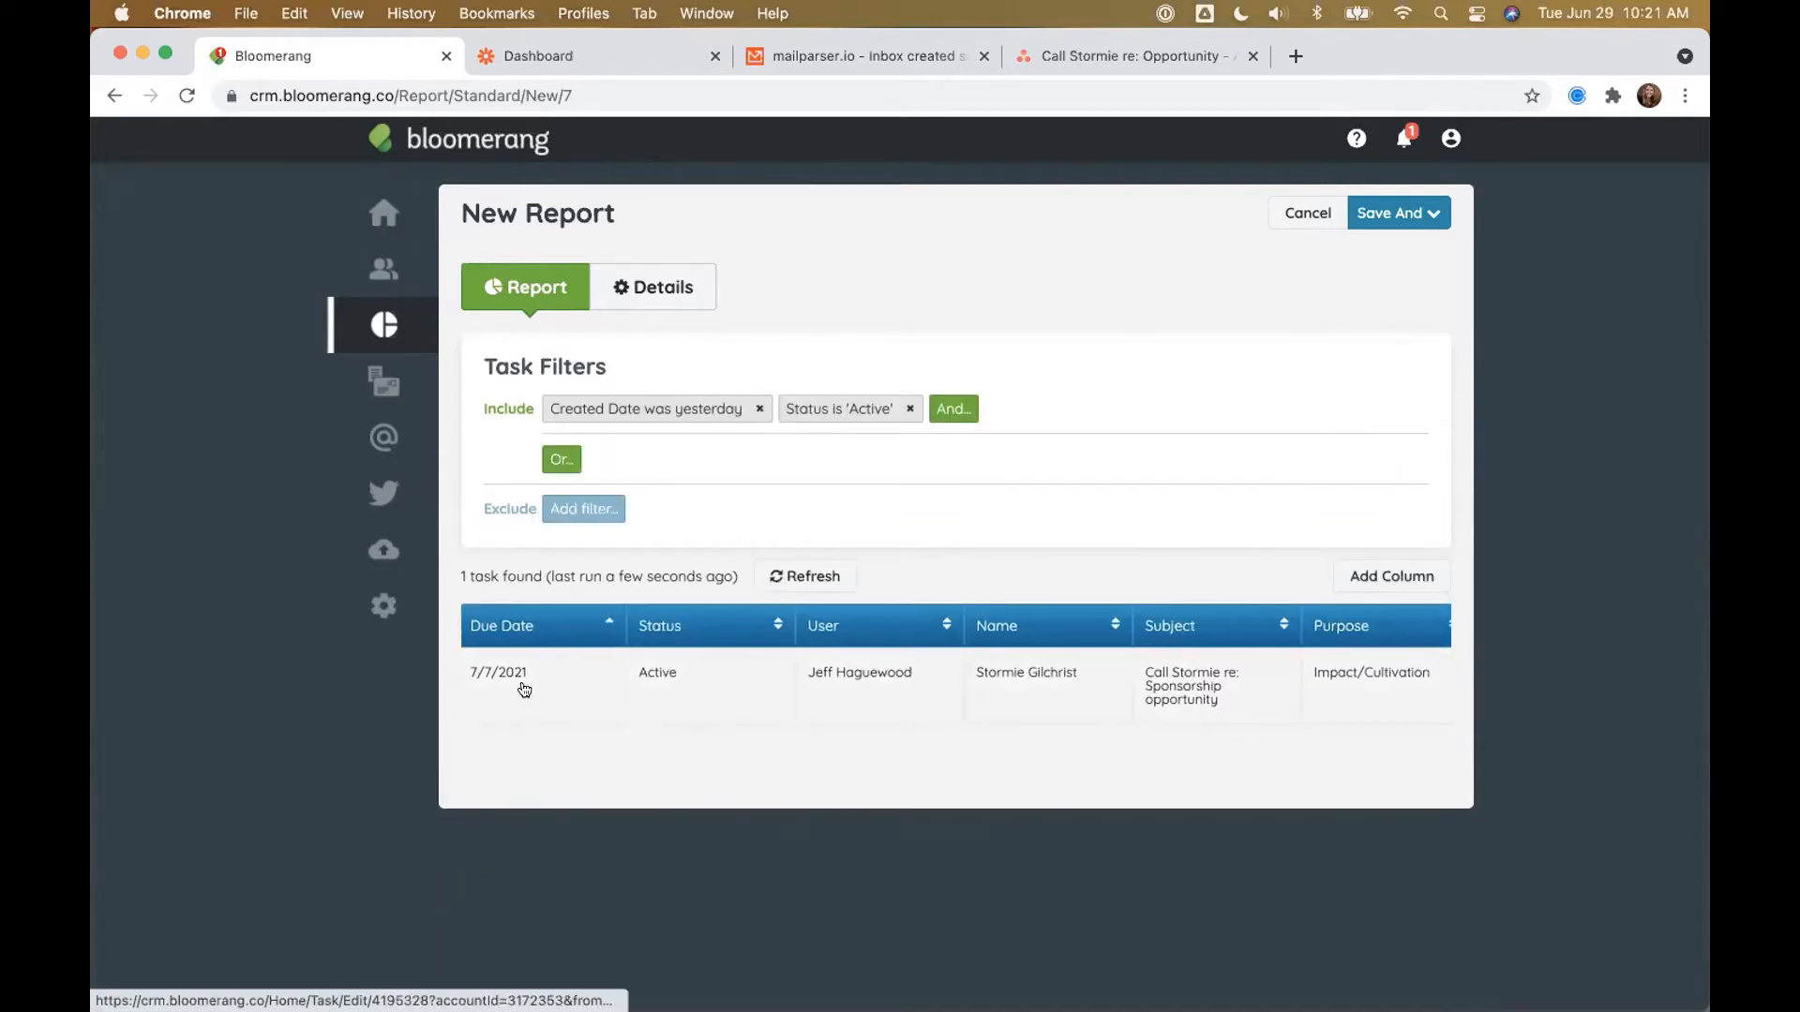
scroll(529, 684, right, 4)
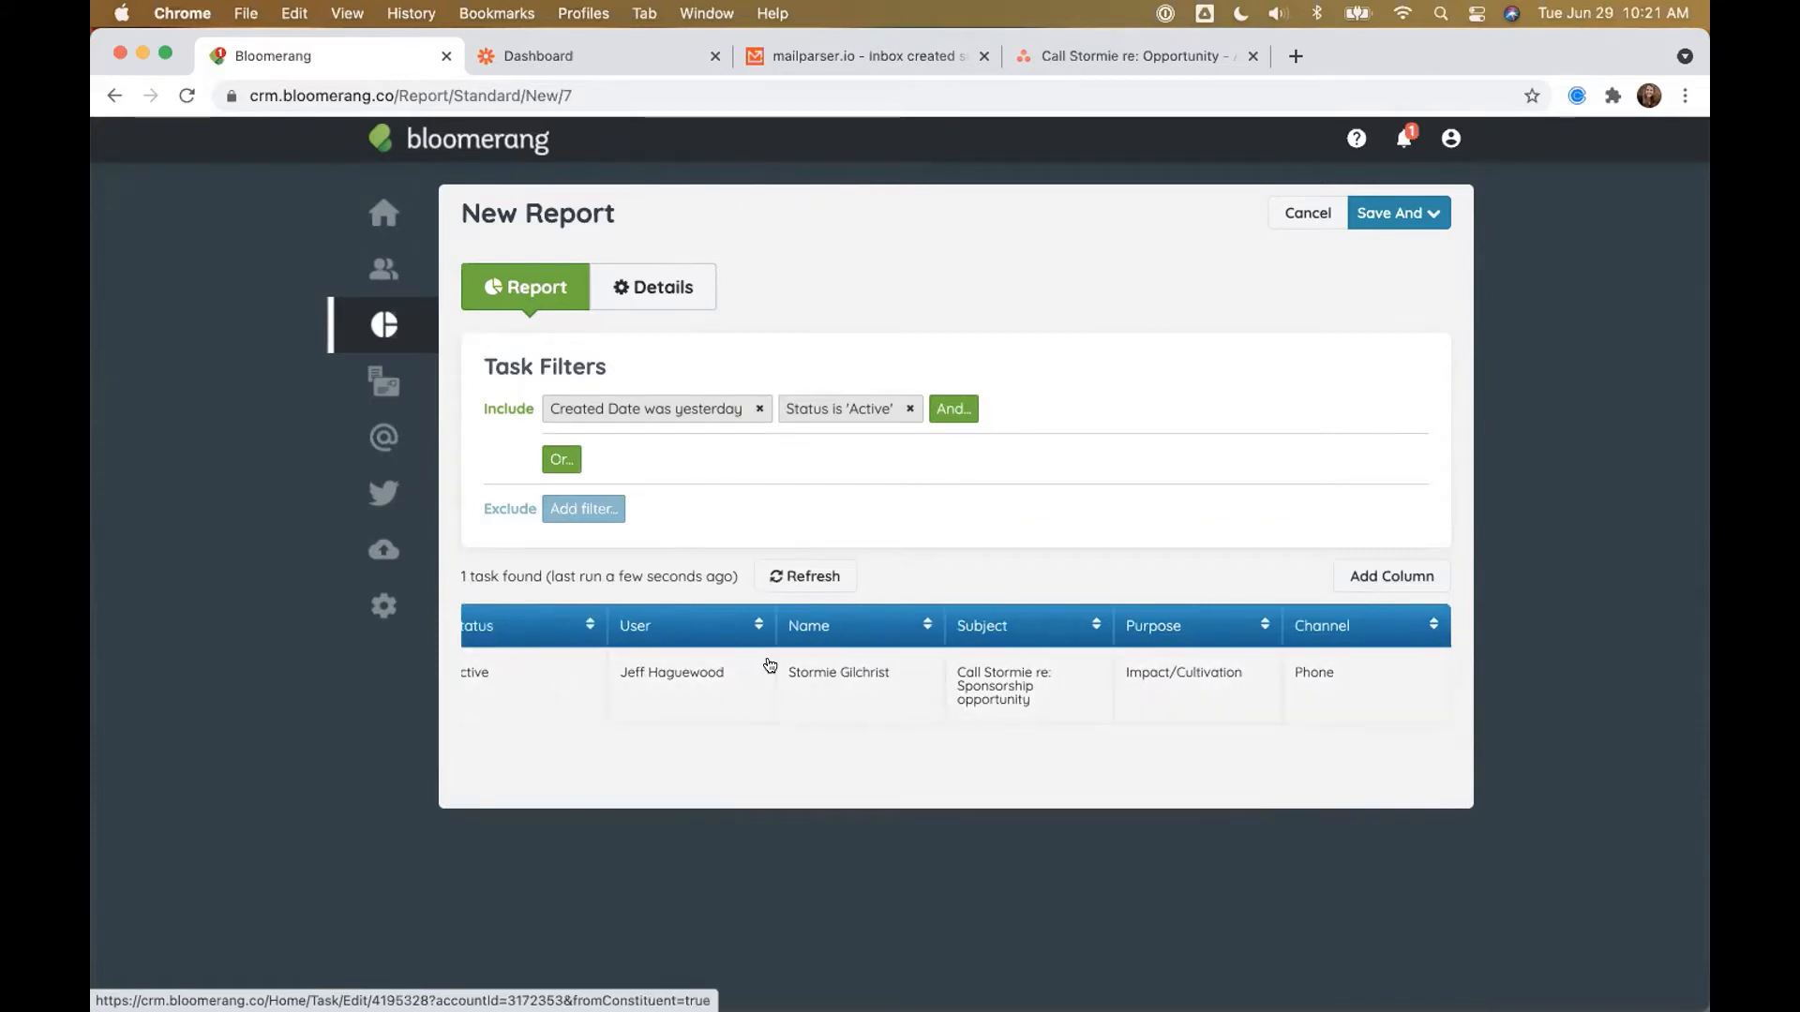
scroll(561, 669, left, 4)
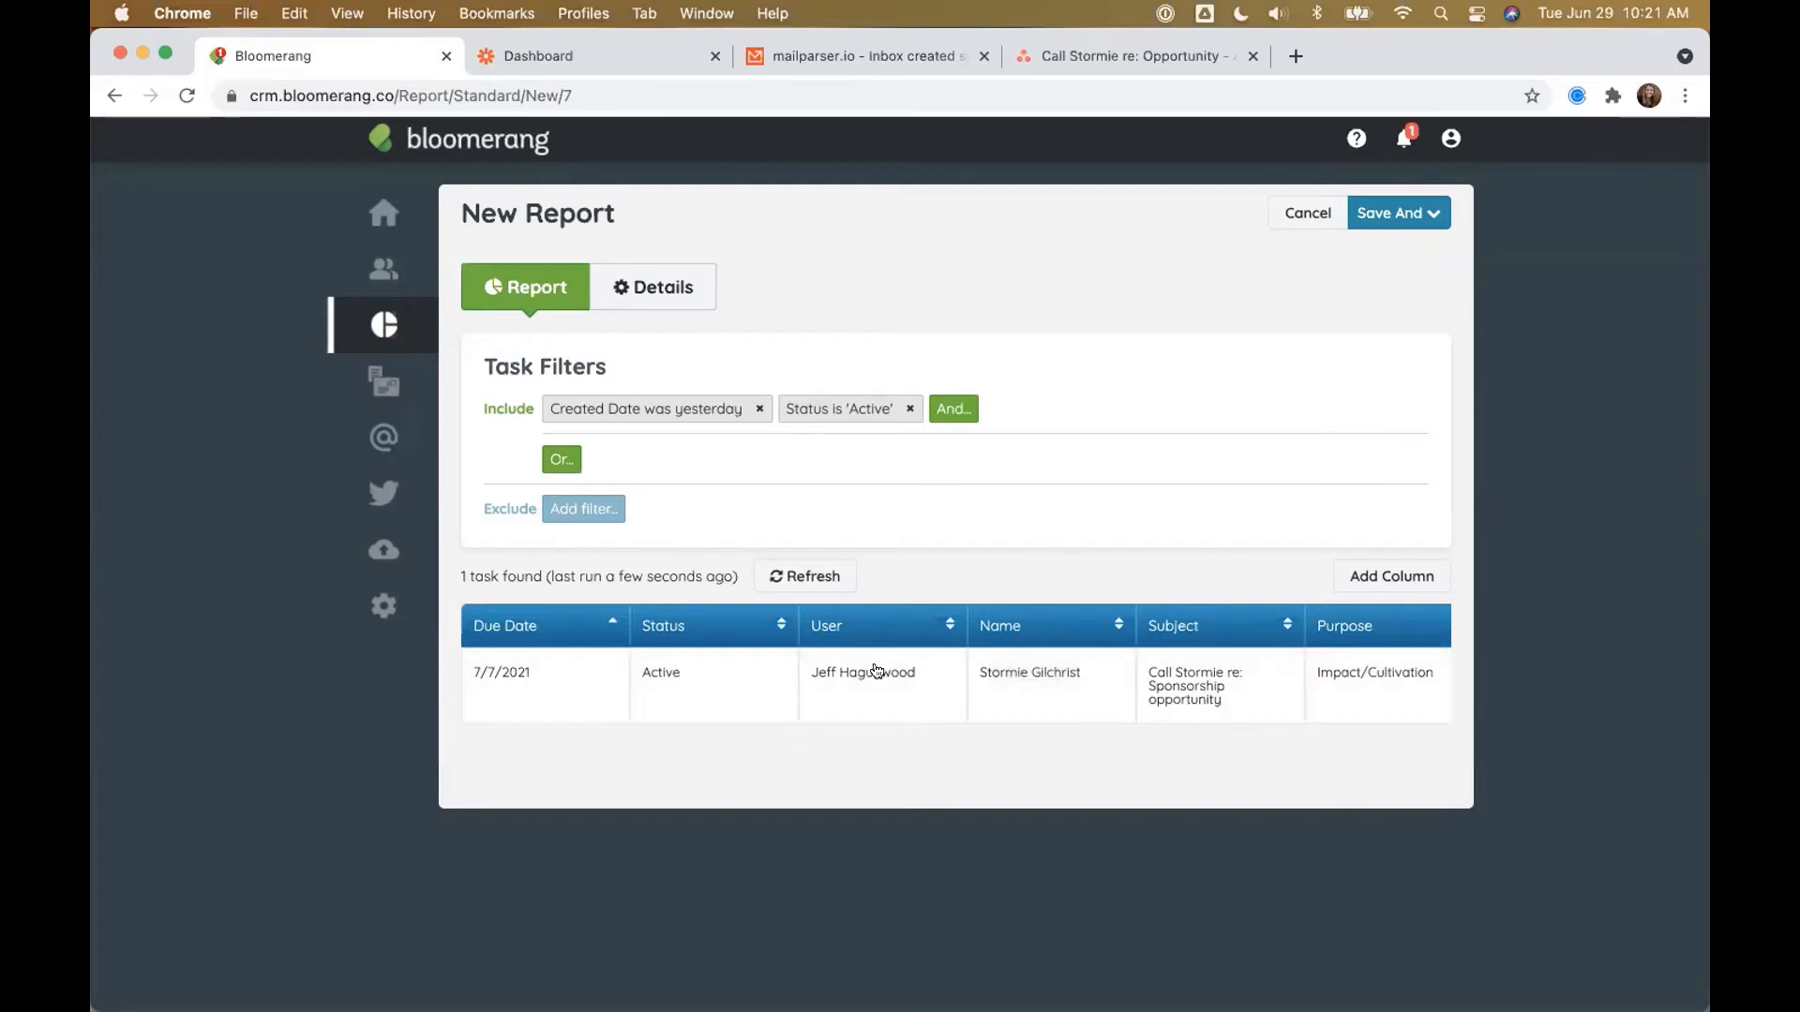
scroll(865, 673, right, 3)
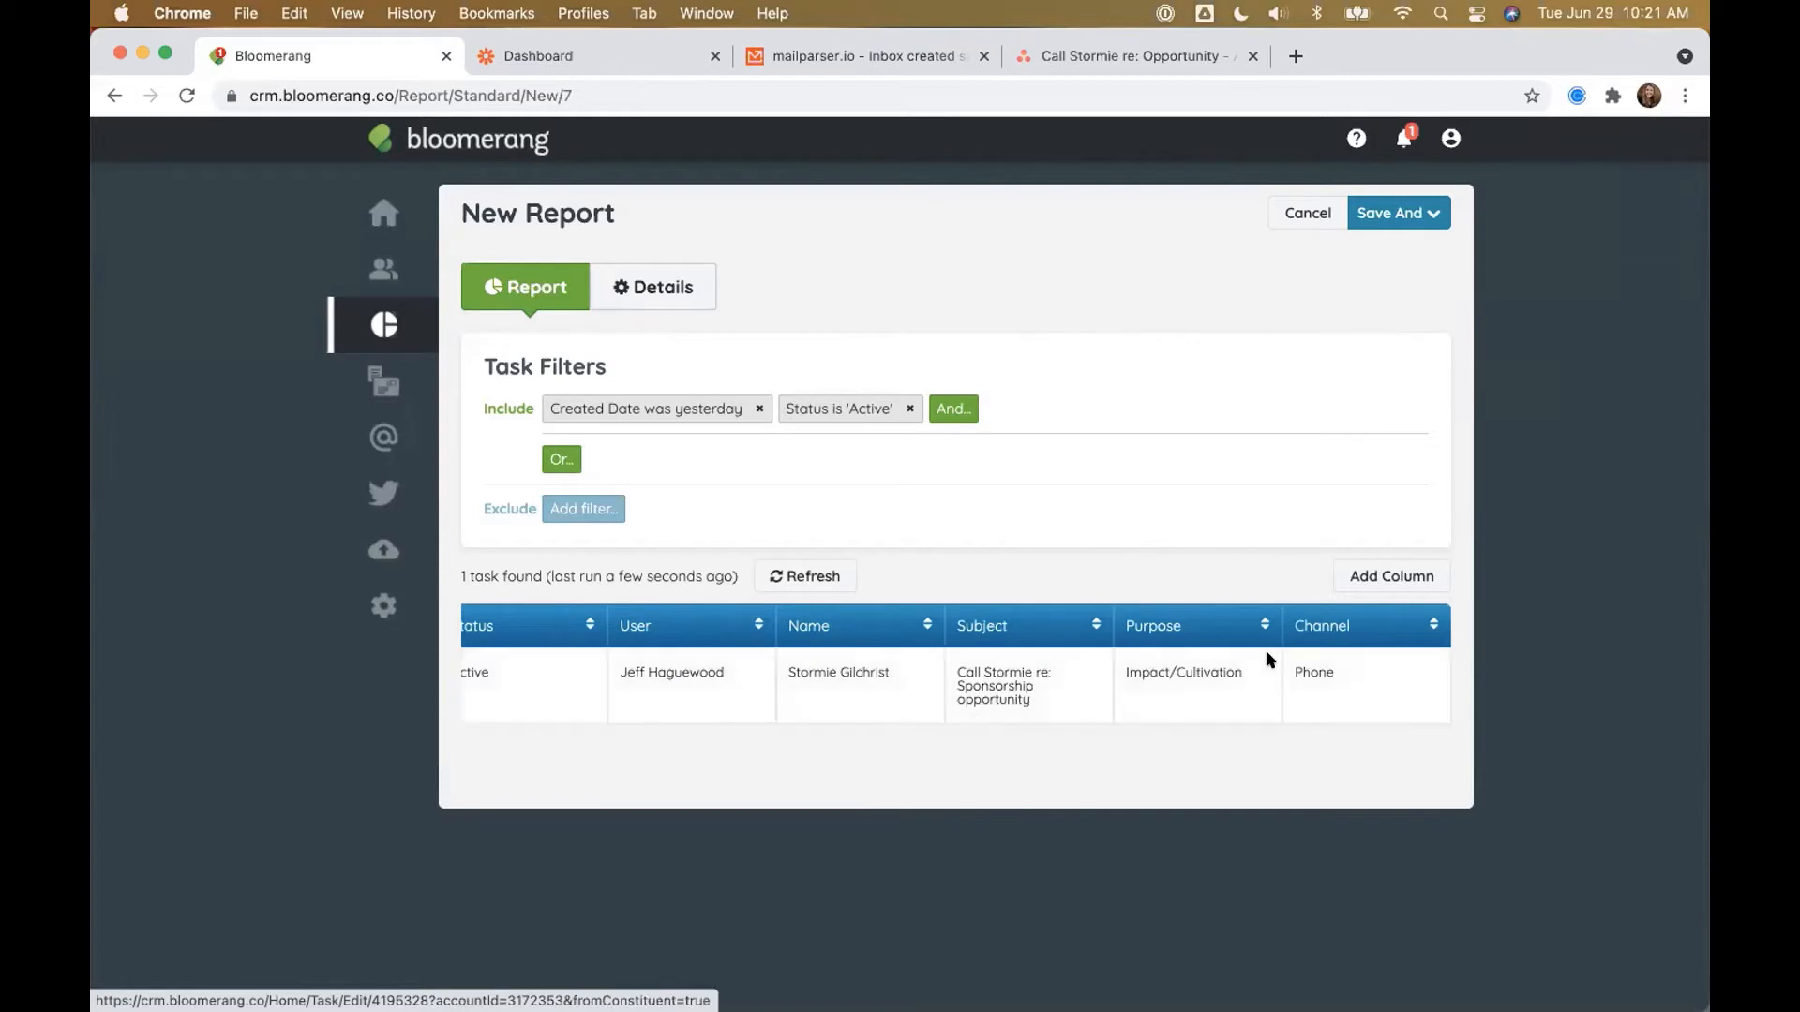
Step: Add the Note column to the task report
click(1418, 573)
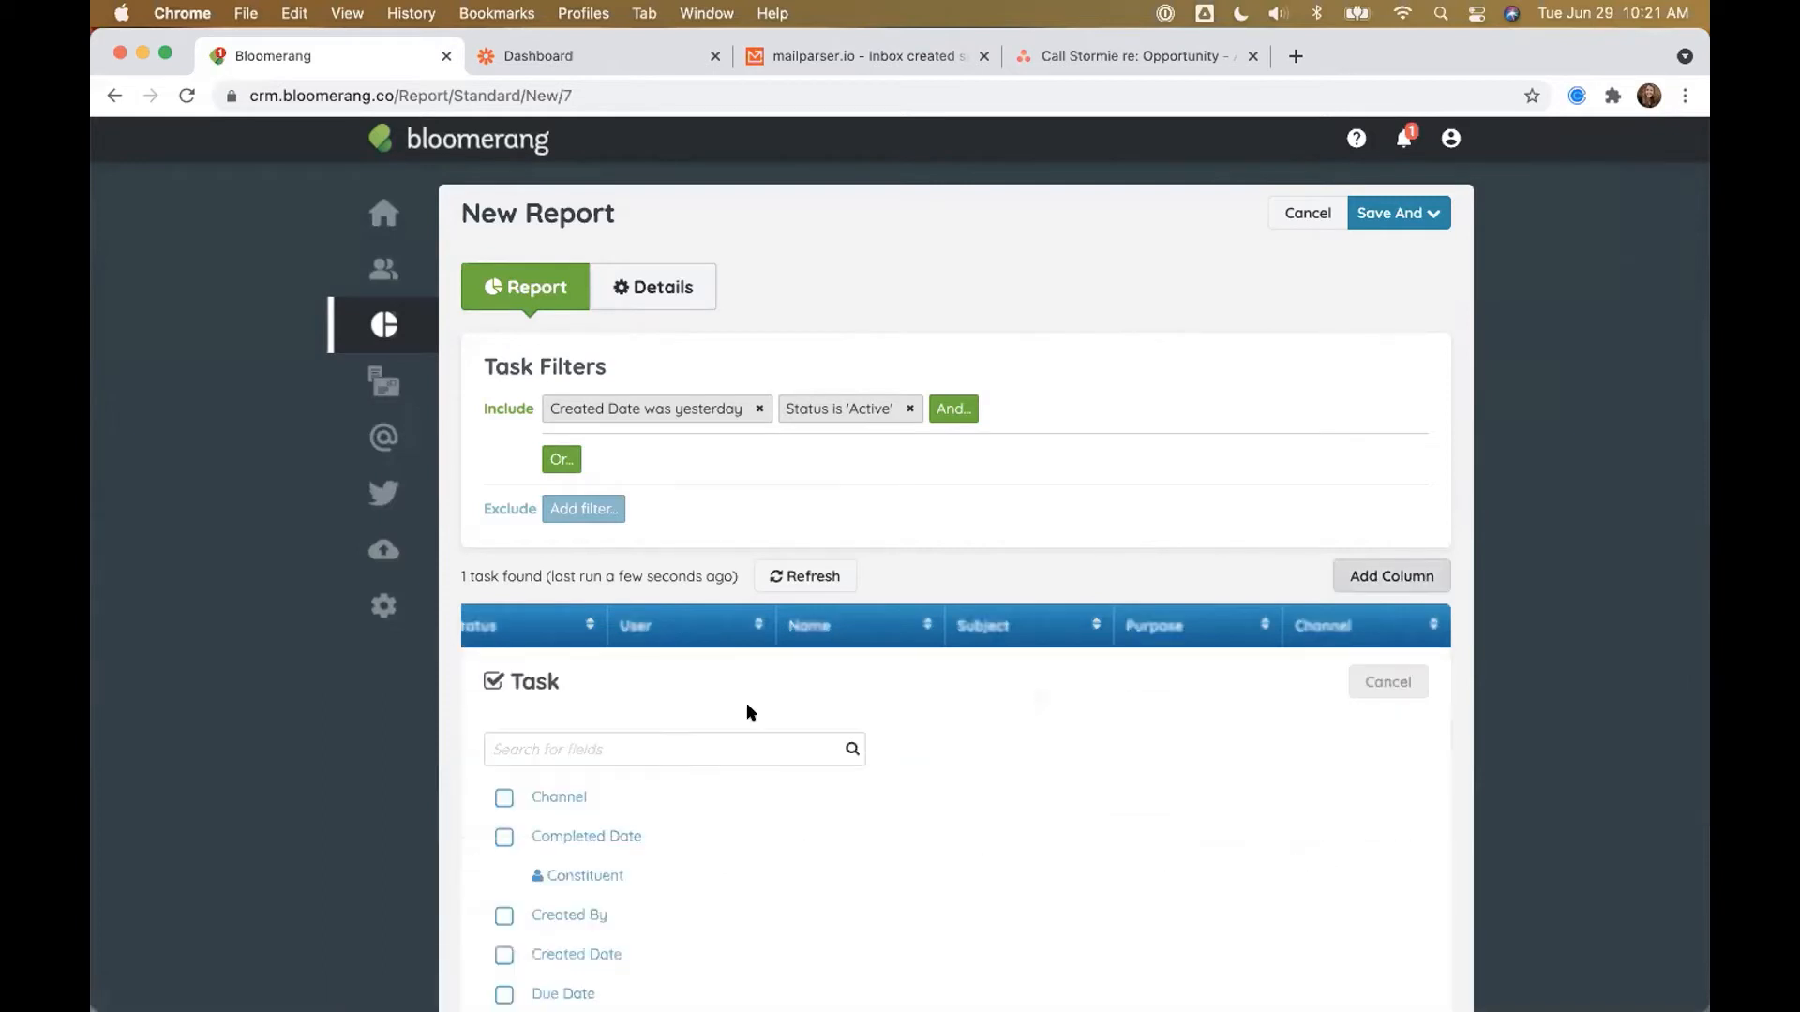
text(Note)
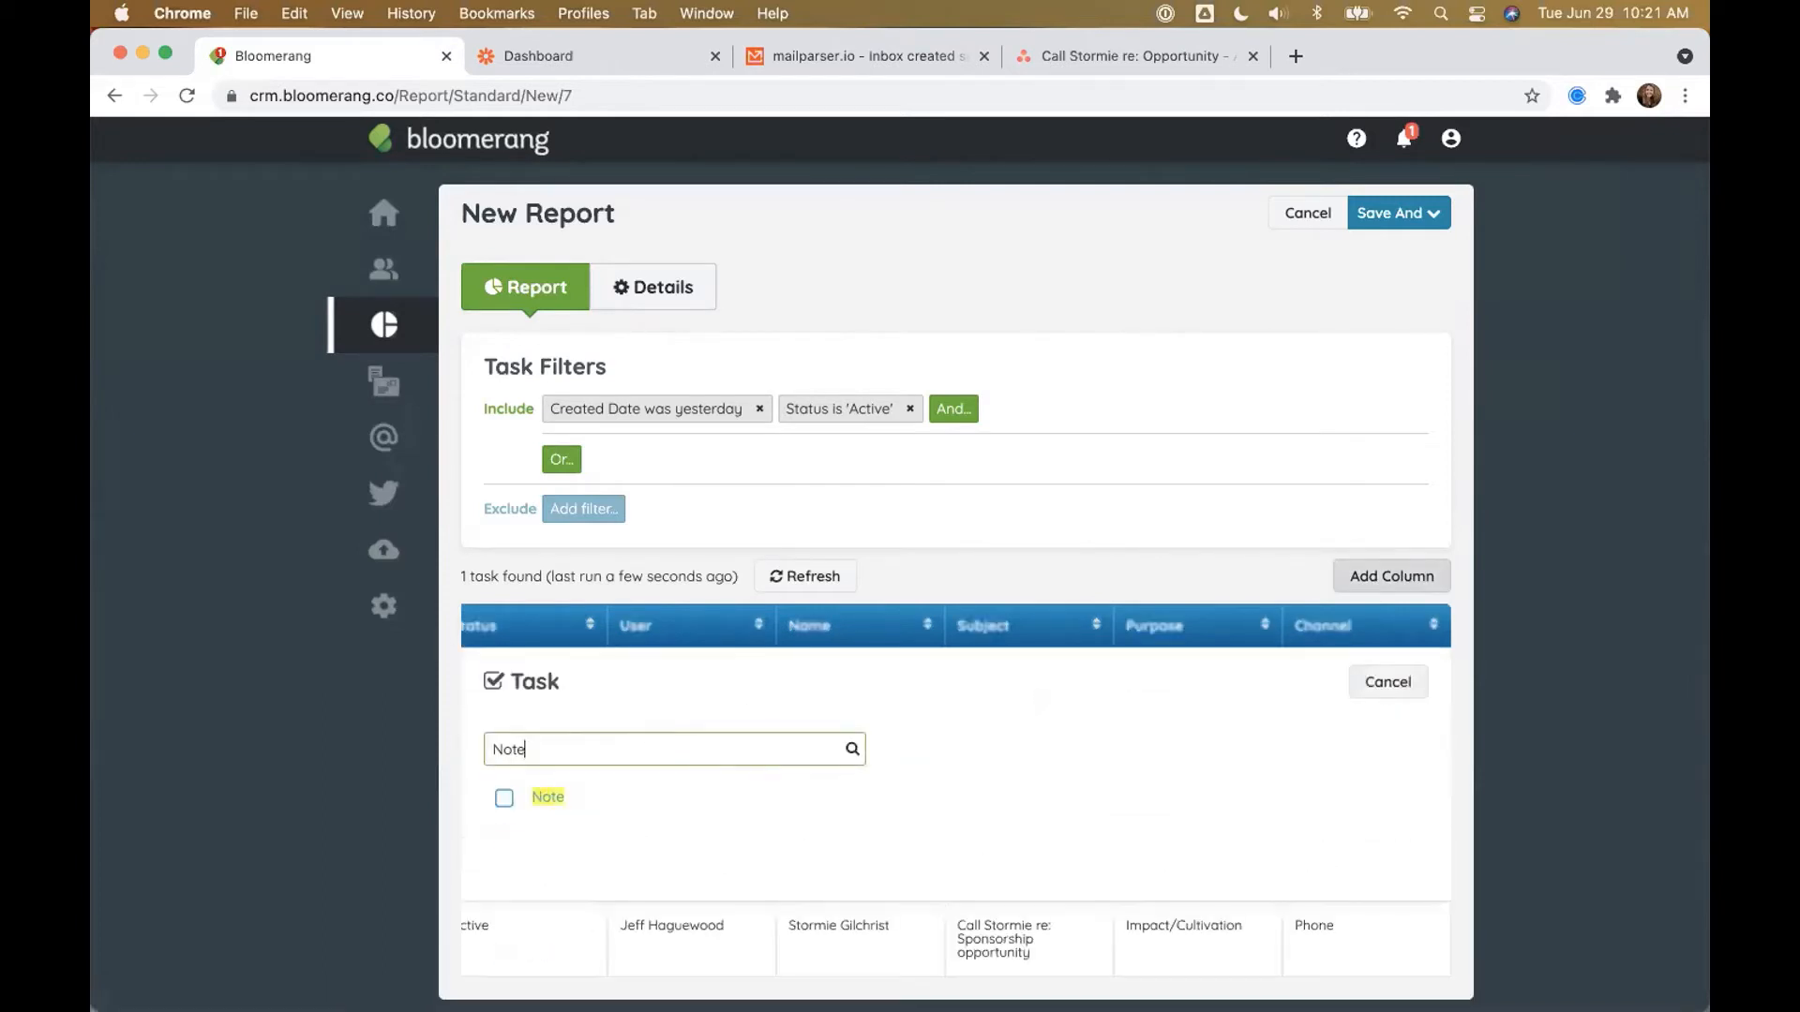
click(521, 798)
click(1248, 681)
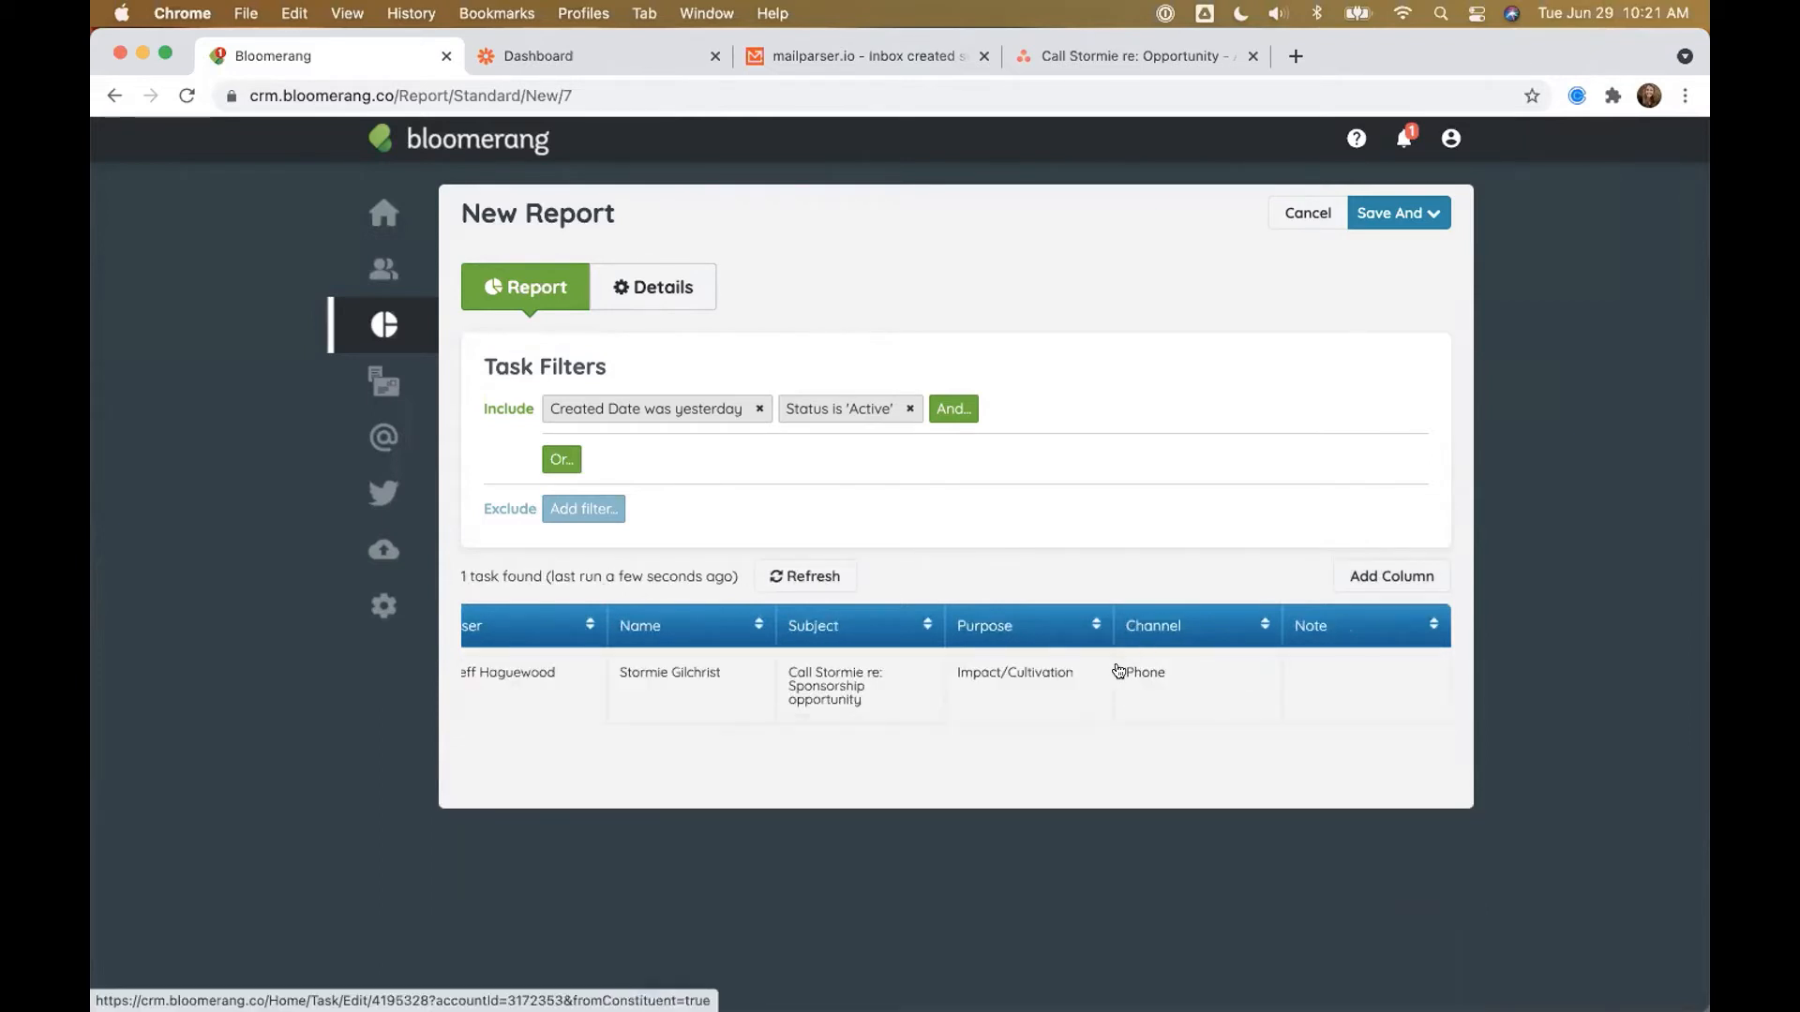
Step: Add the constituent address columns Street, City, State and ZIP Code
click(1394, 578)
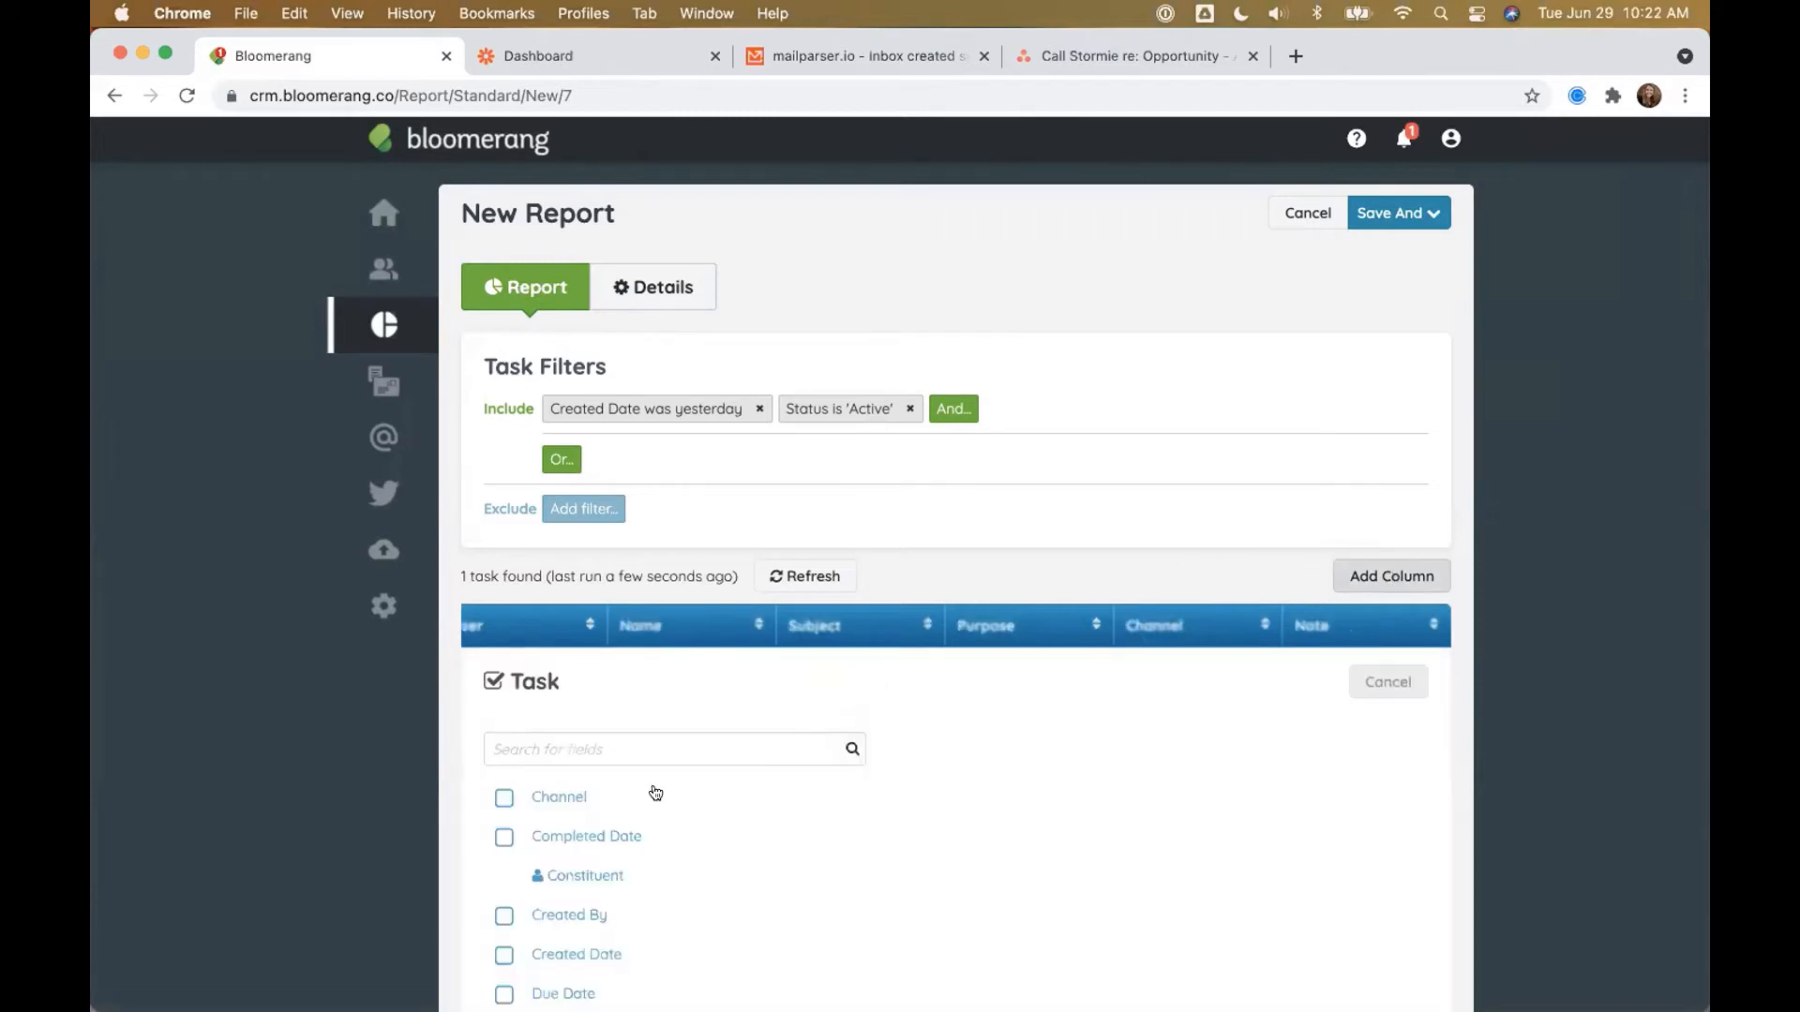
click(587, 872)
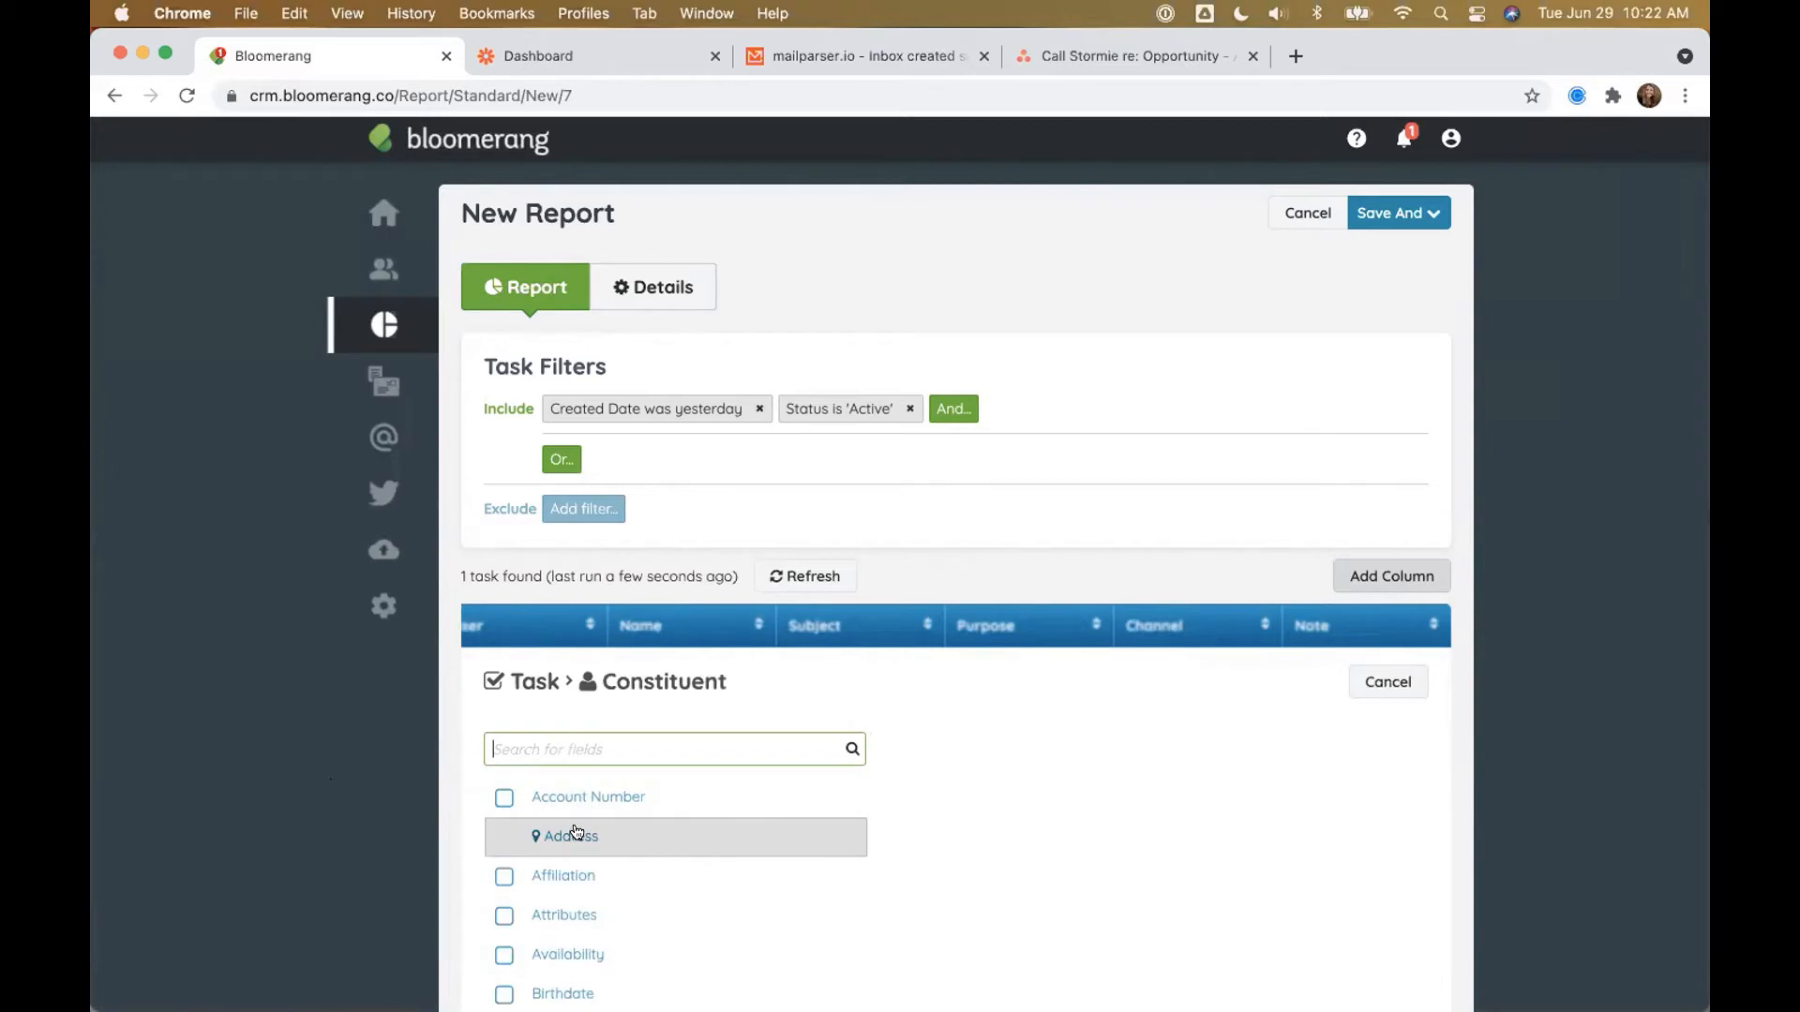
click(577, 835)
scroll(635, 744, down, 5)
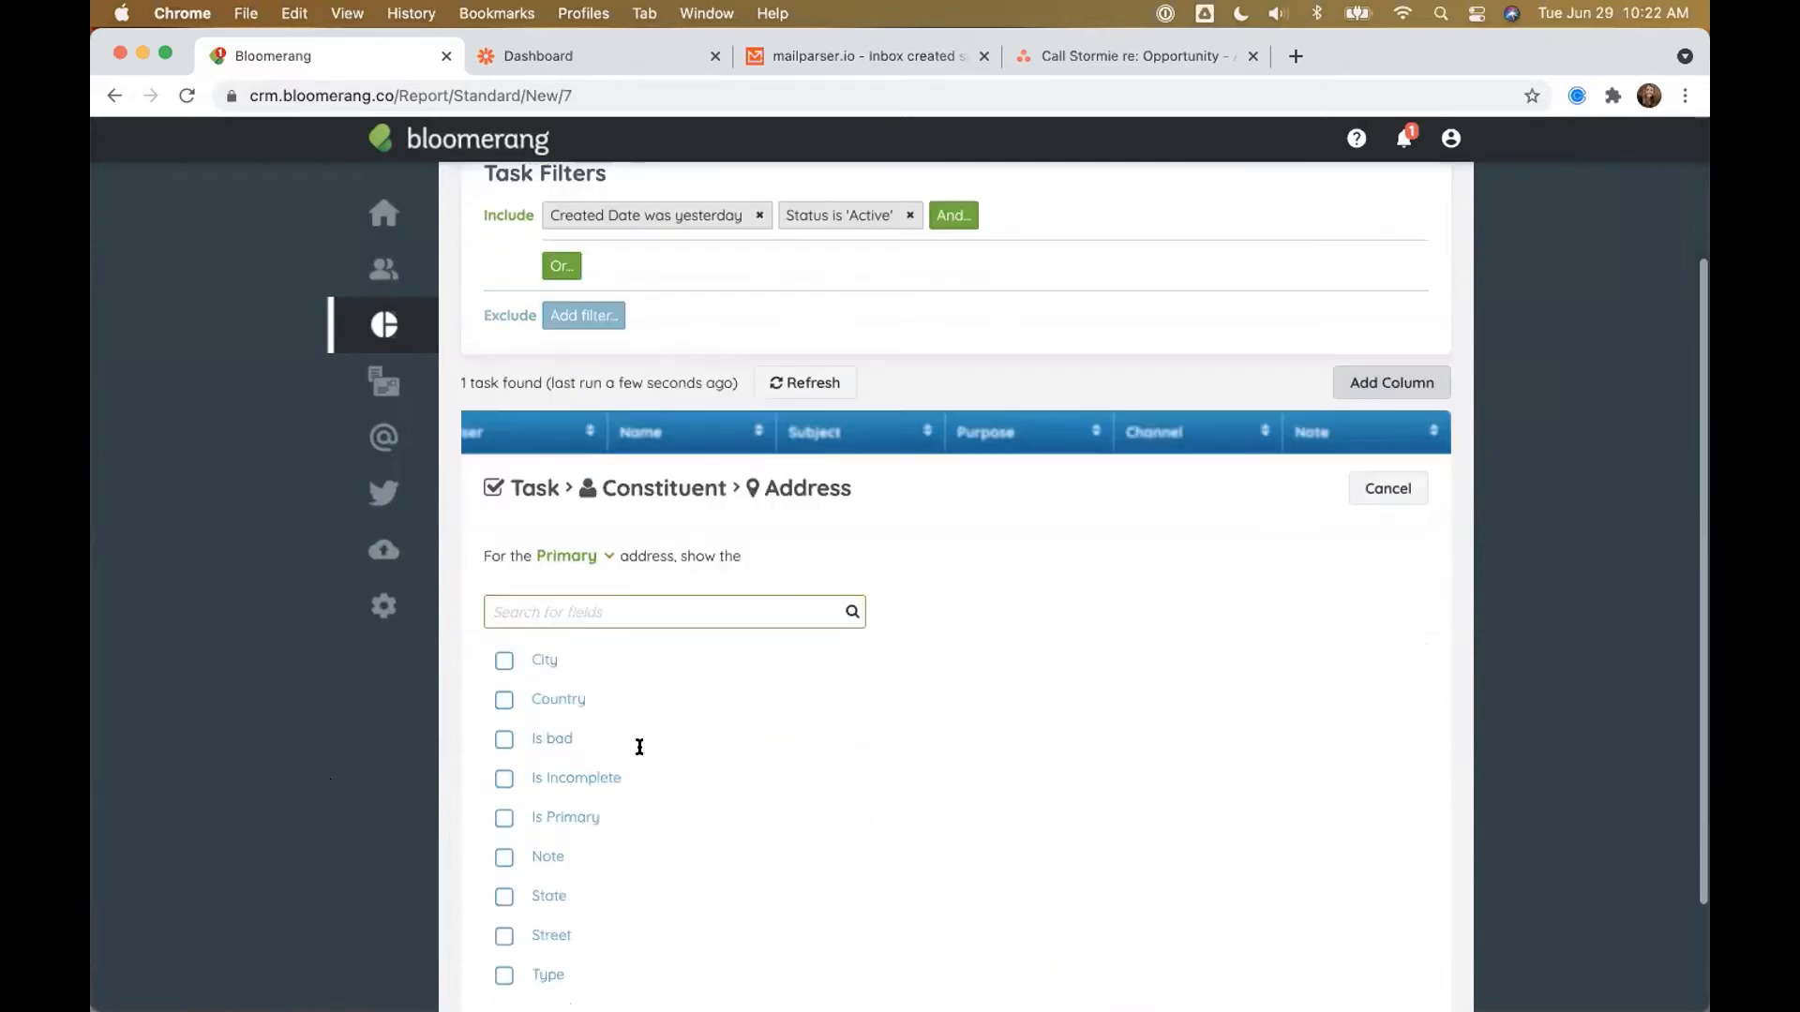
click(503, 851)
scroll(503, 851, up, 1)
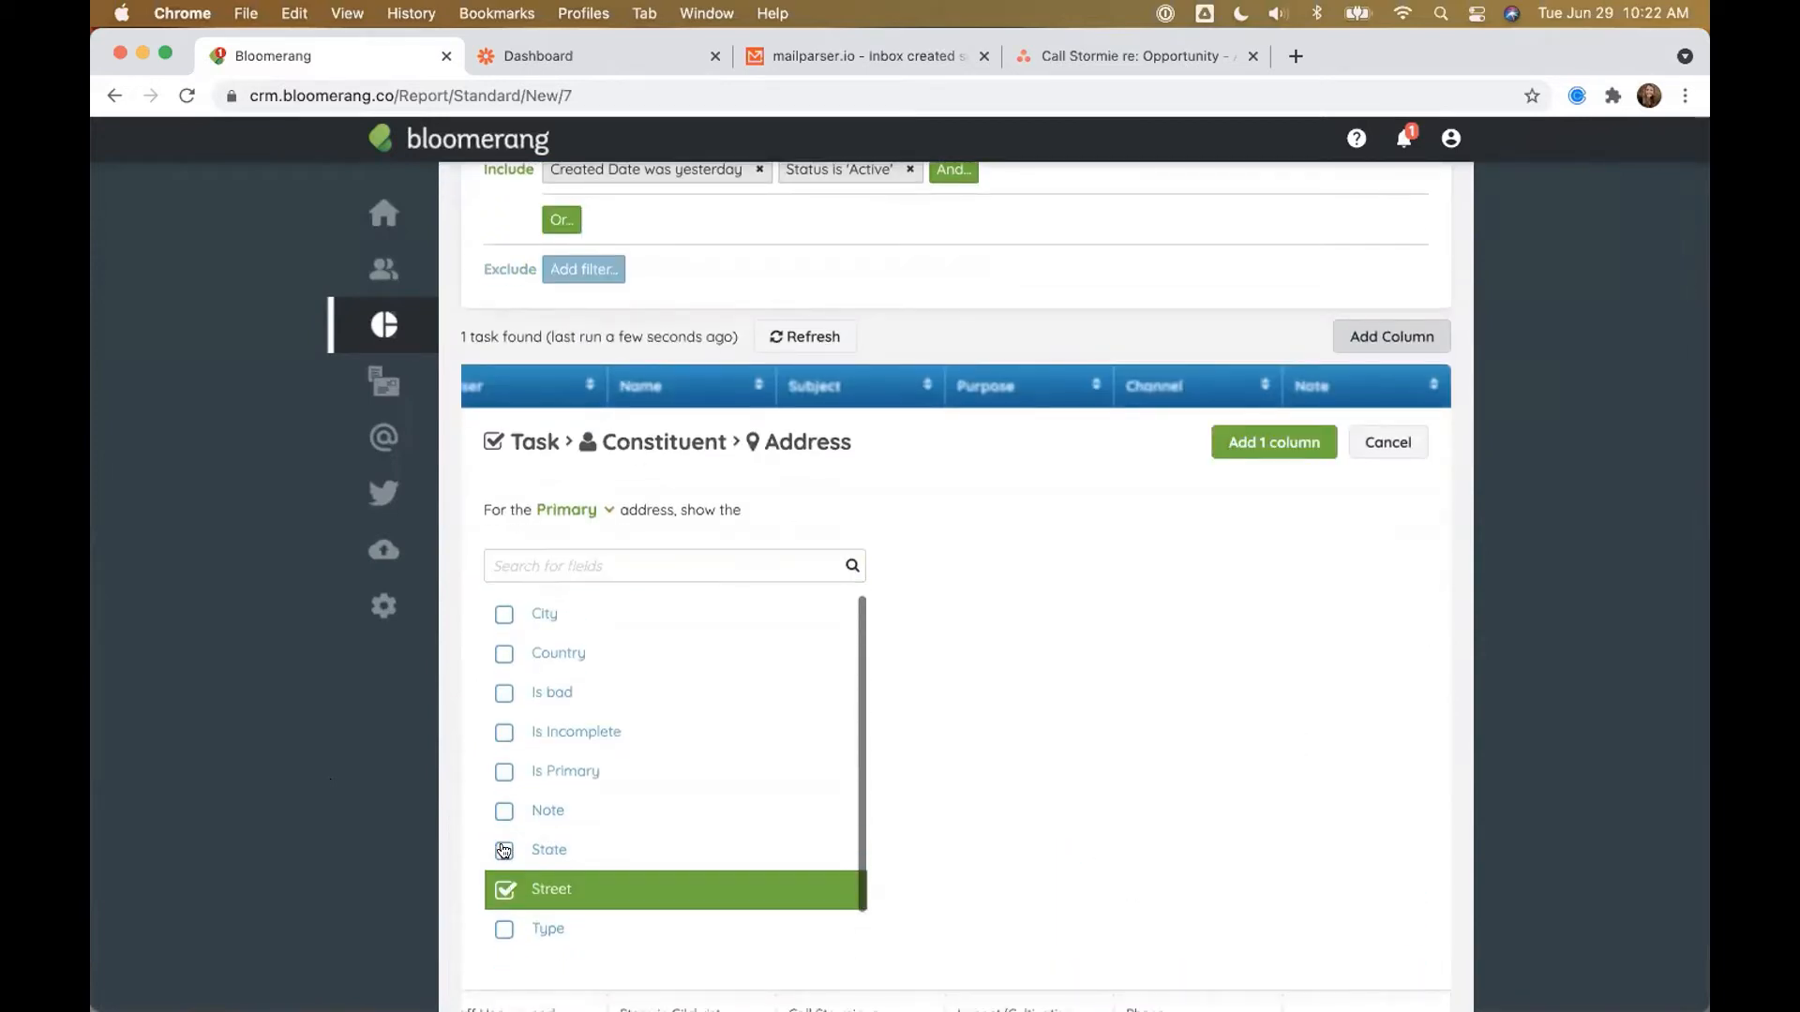
click(505, 614)
click(504, 850)
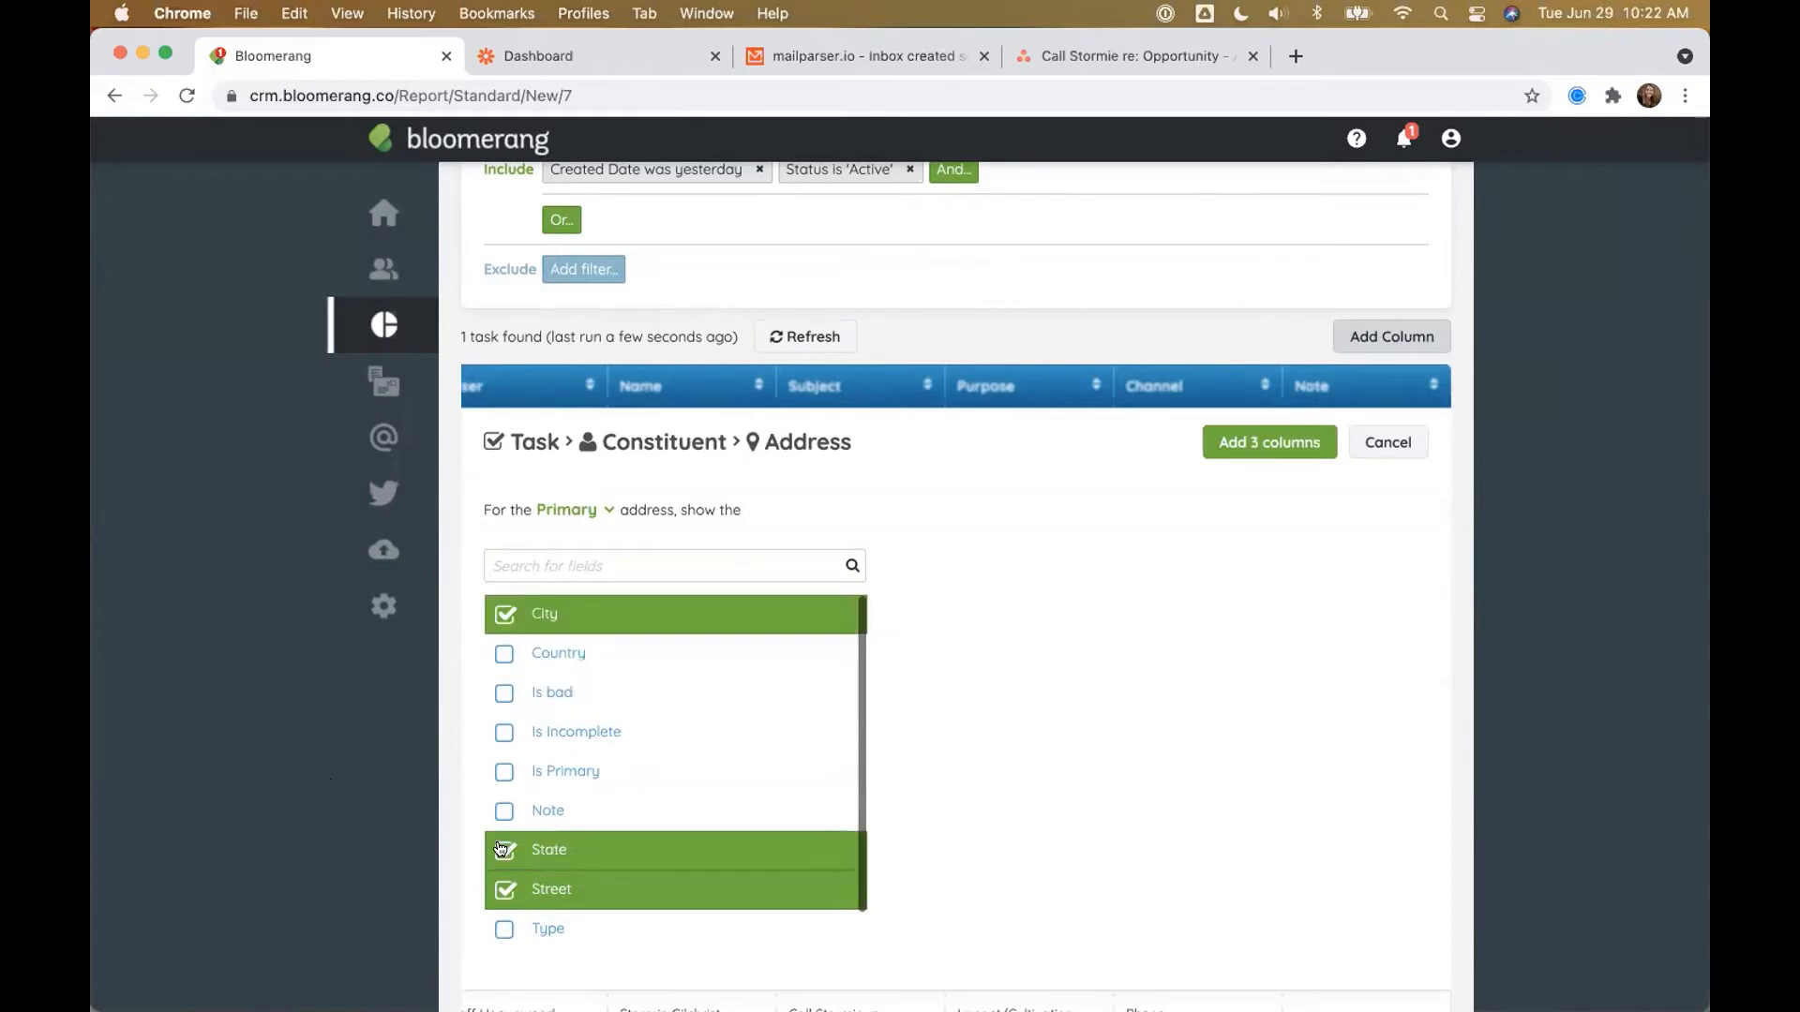
scroll(507, 917, down, 1)
click(503, 928)
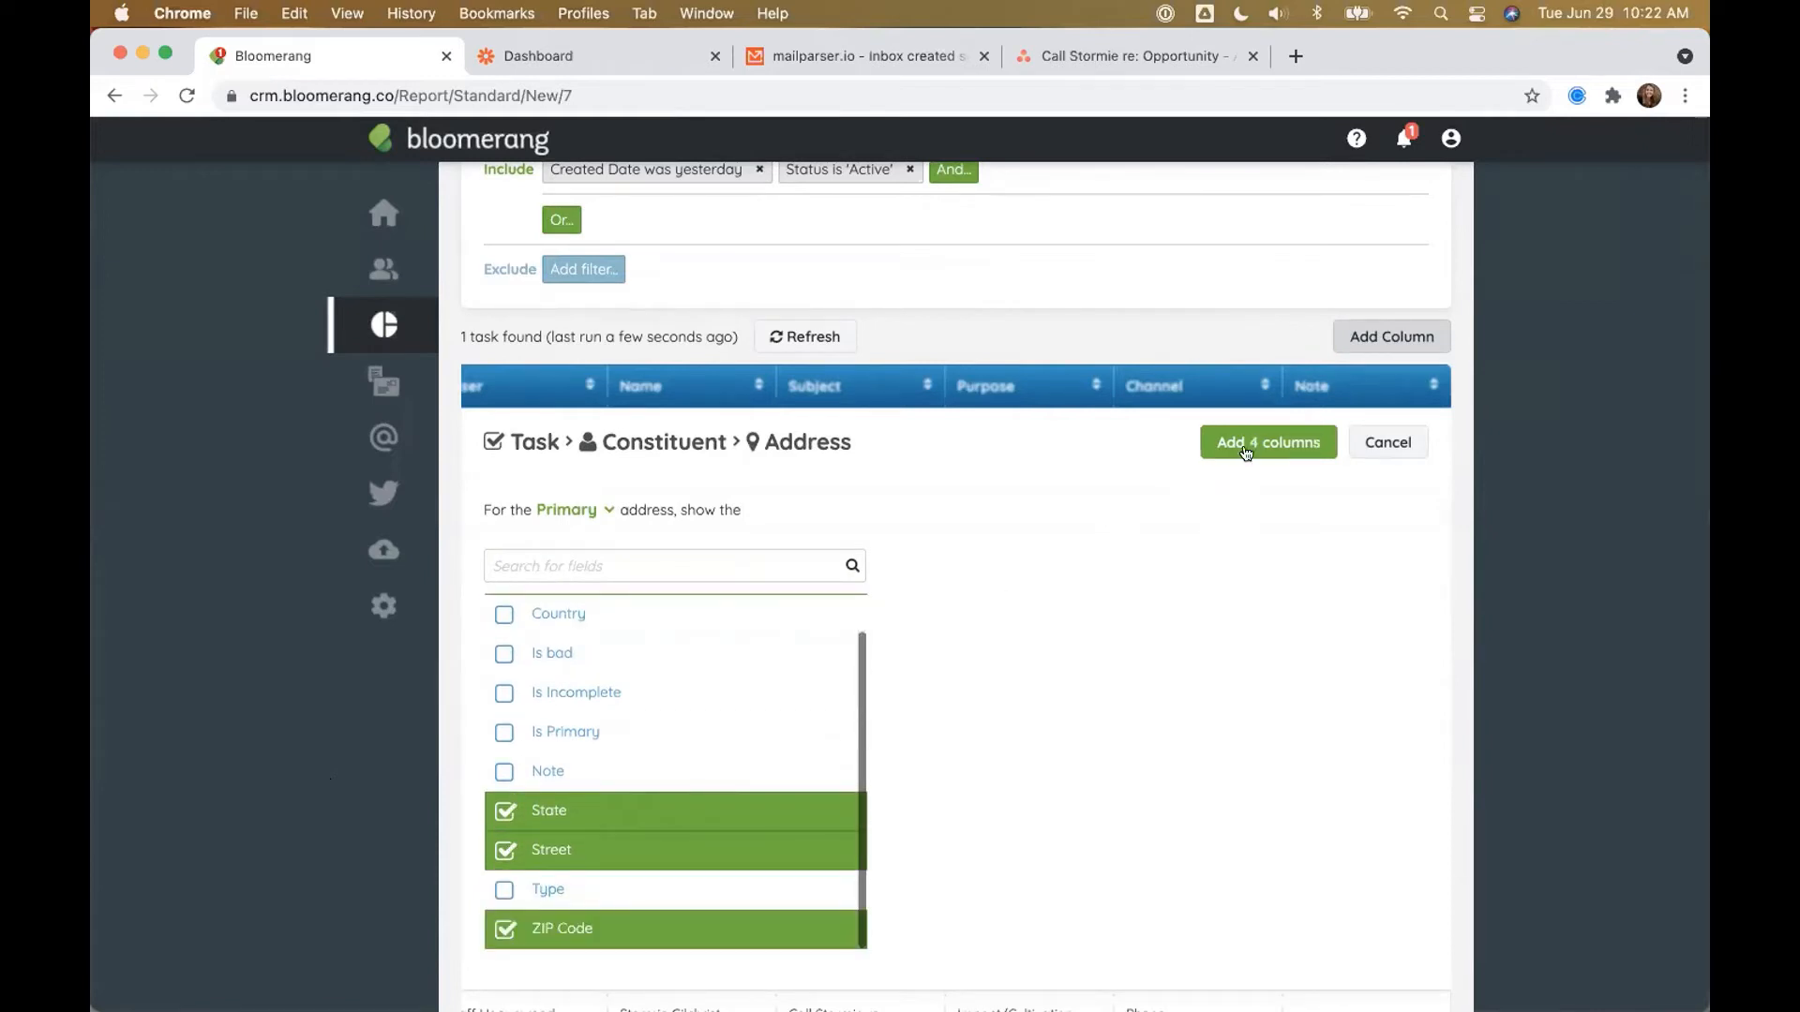
click(1253, 441)
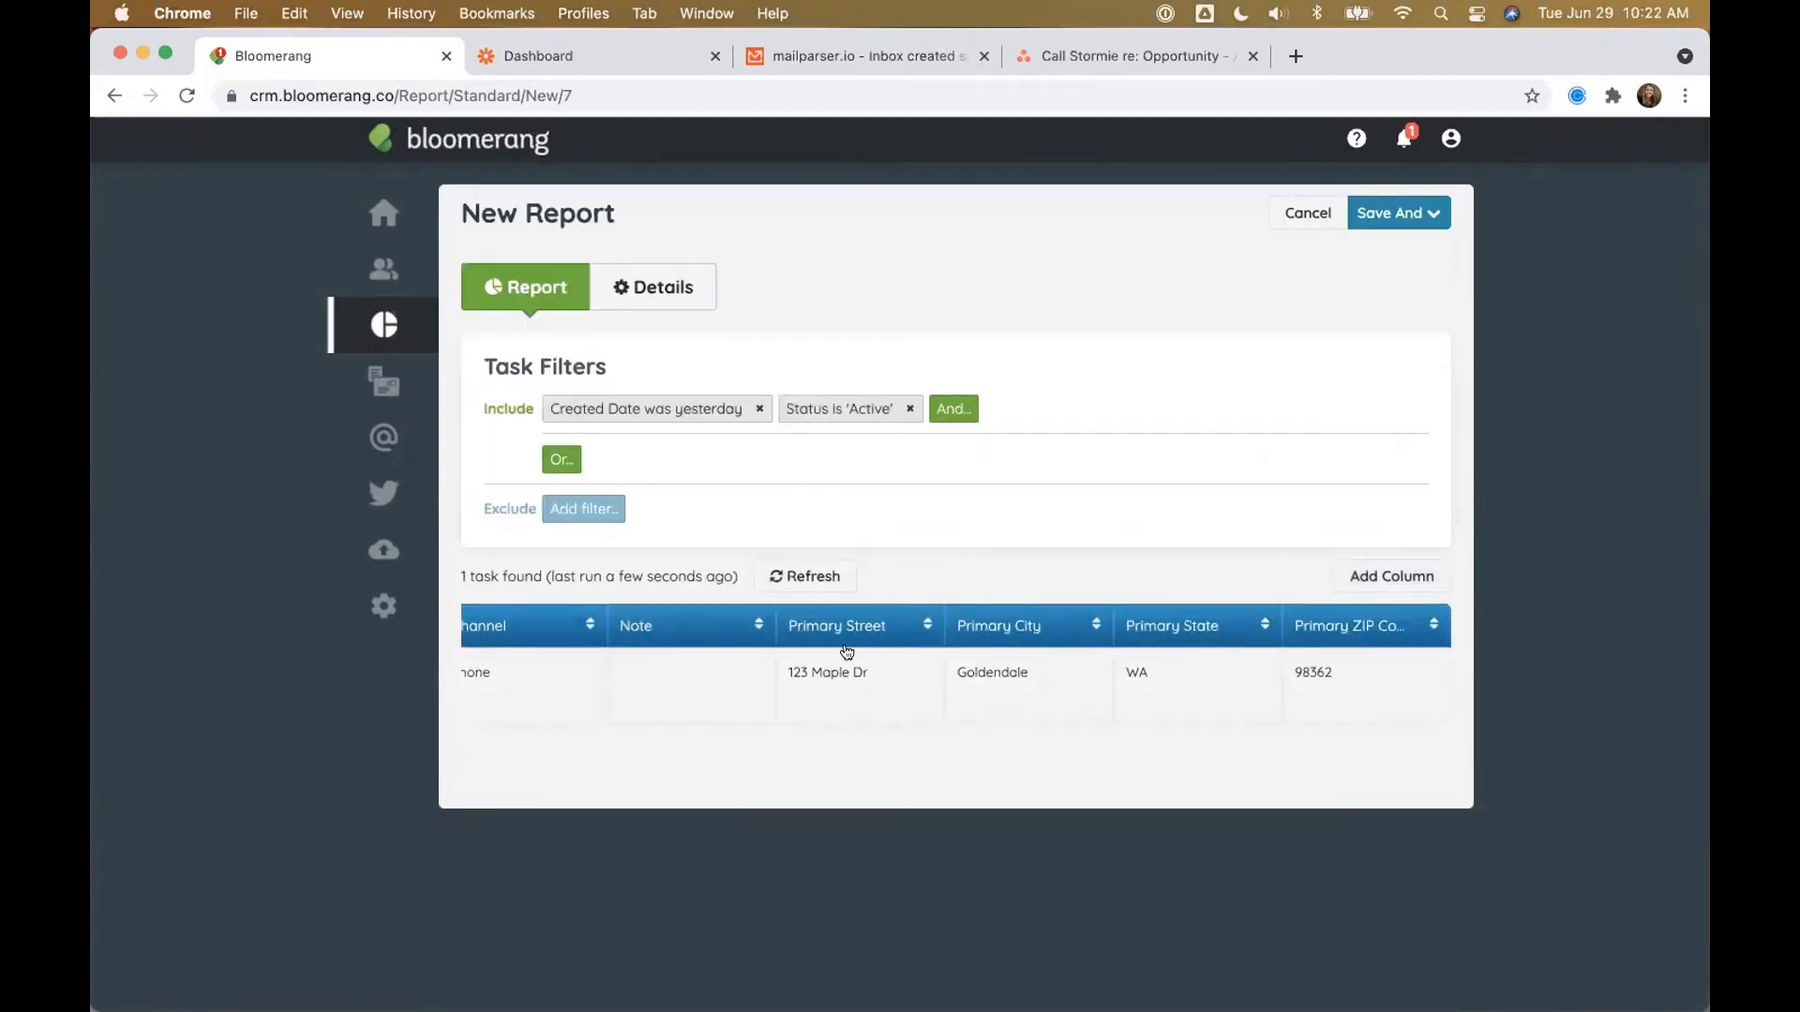
Step: Add the constituent's Email Address column to the report
click(1373, 576)
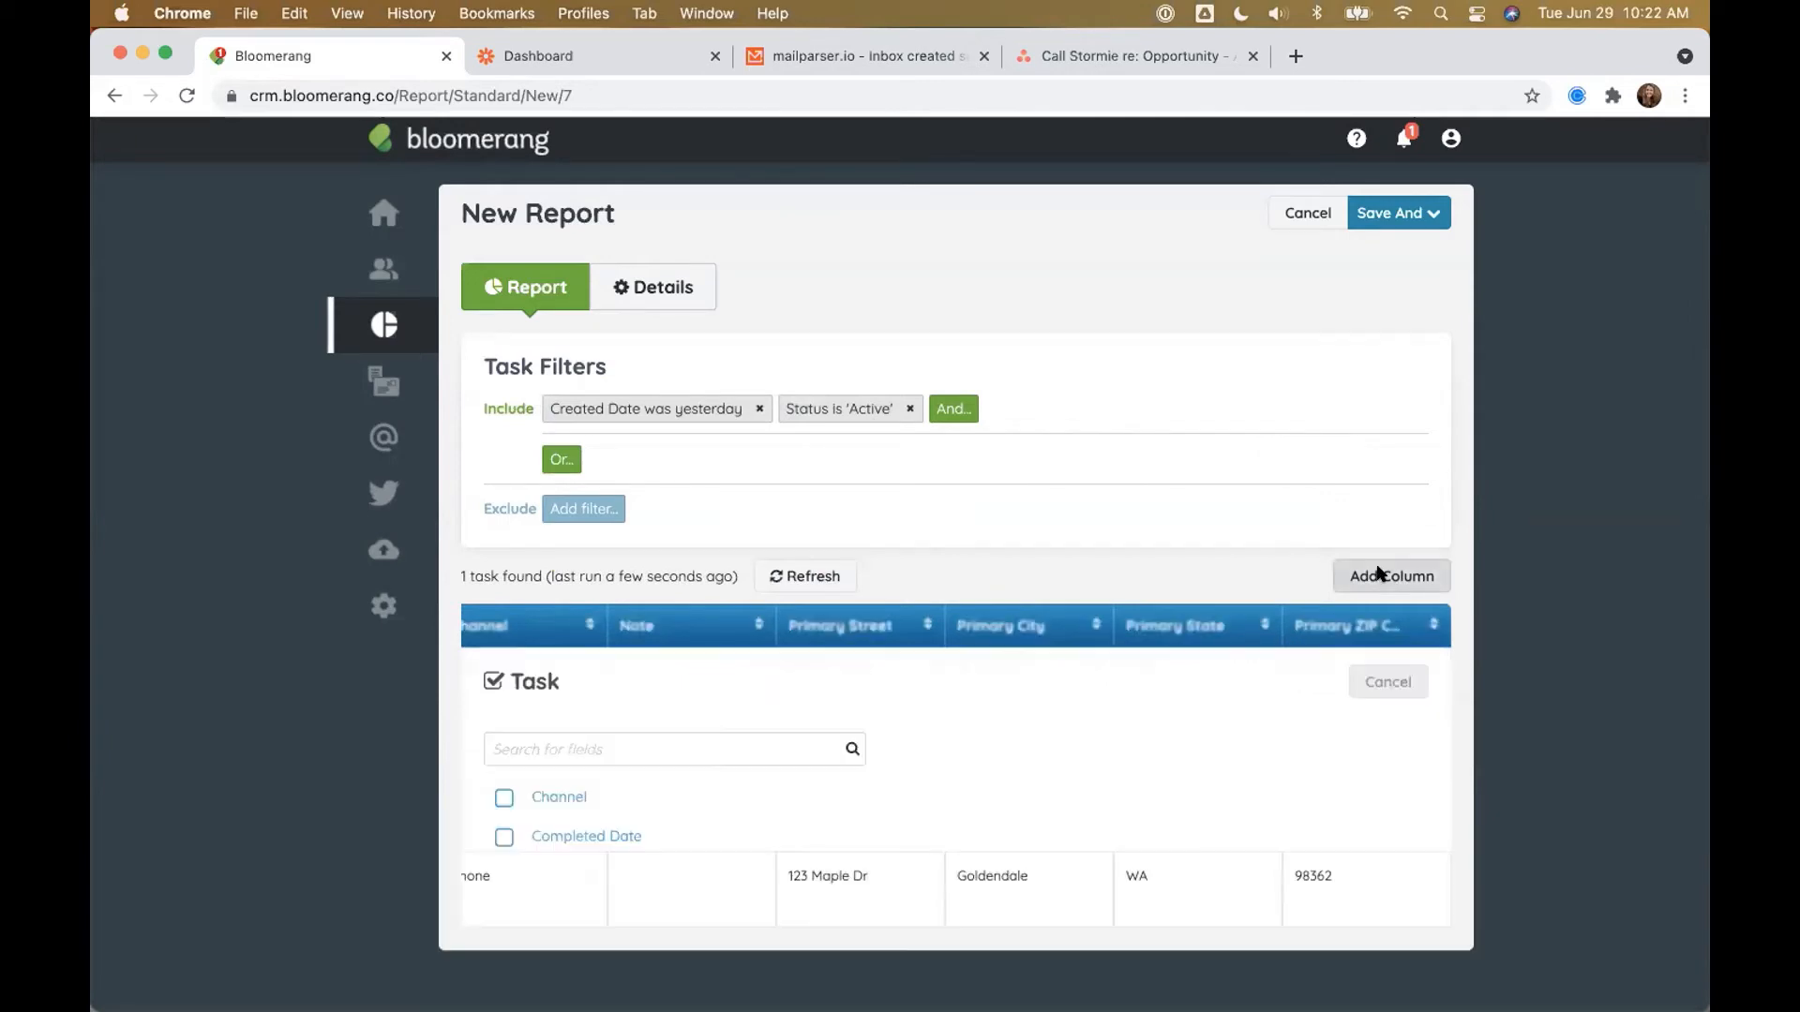
click(576, 872)
scroll(618, 831, down, 10)
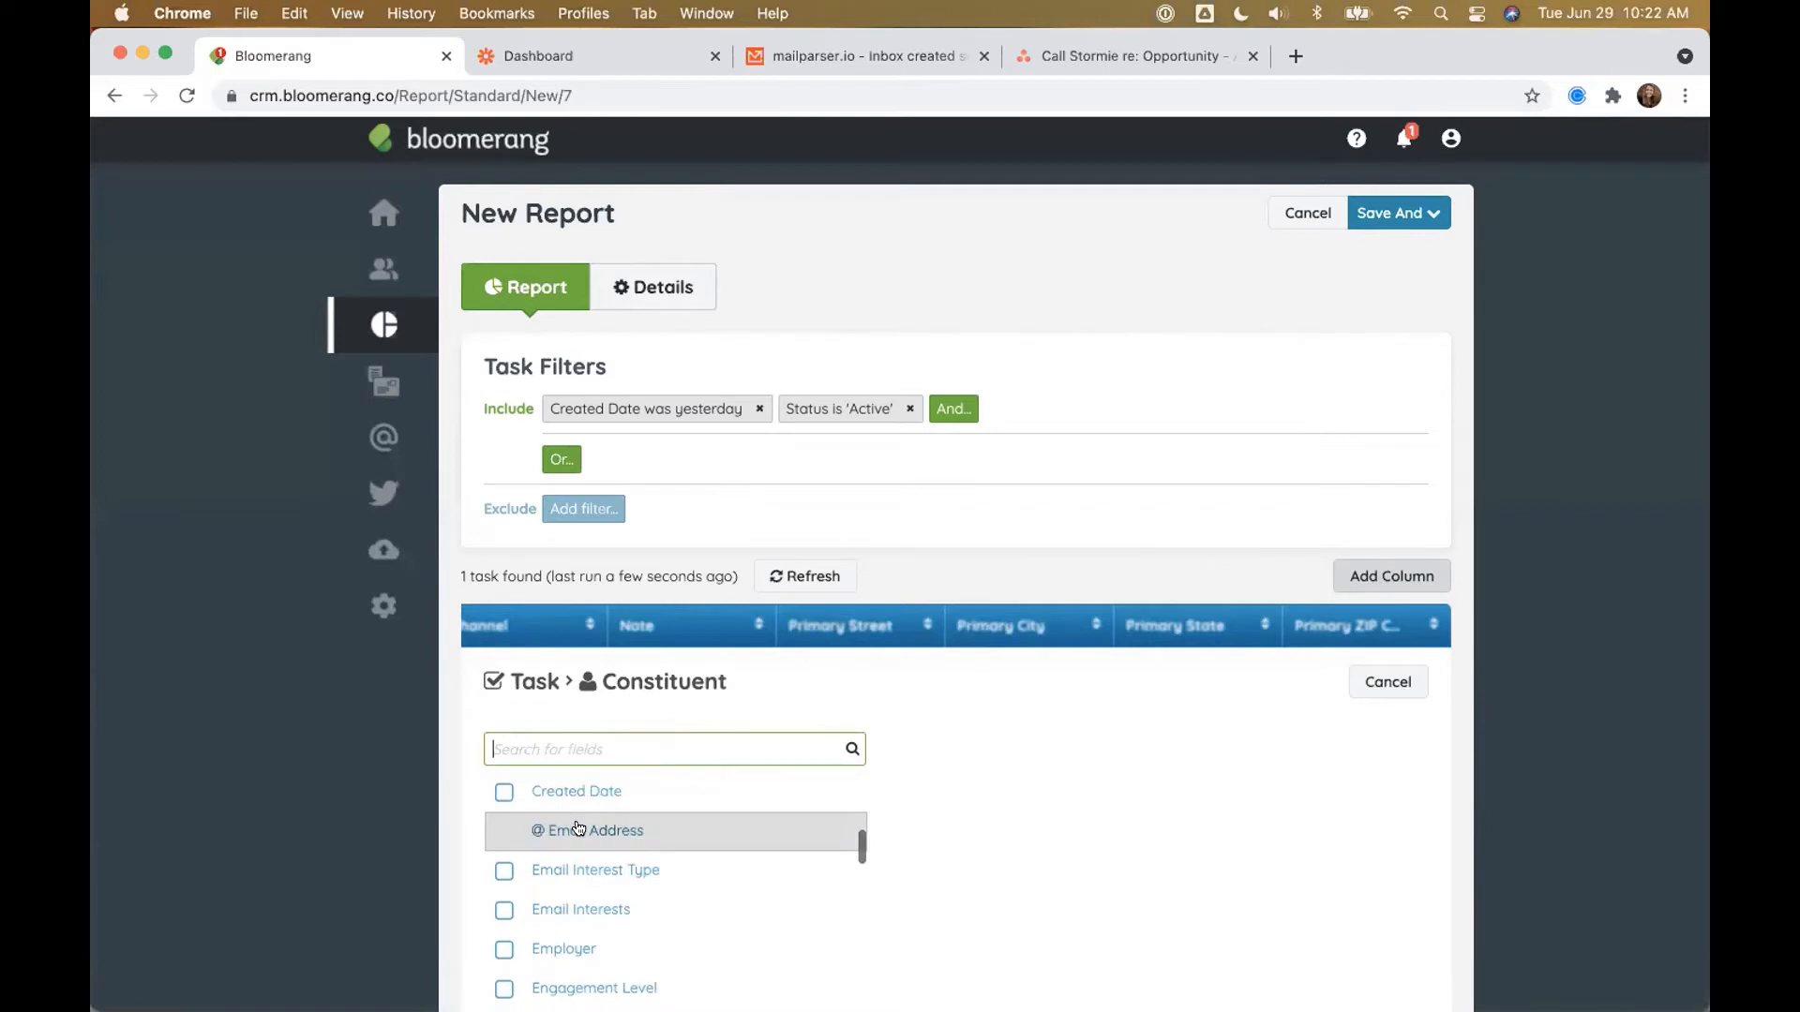
click(592, 829)
scroll(425, 824, down, 1)
scroll(424, 823, down, 3)
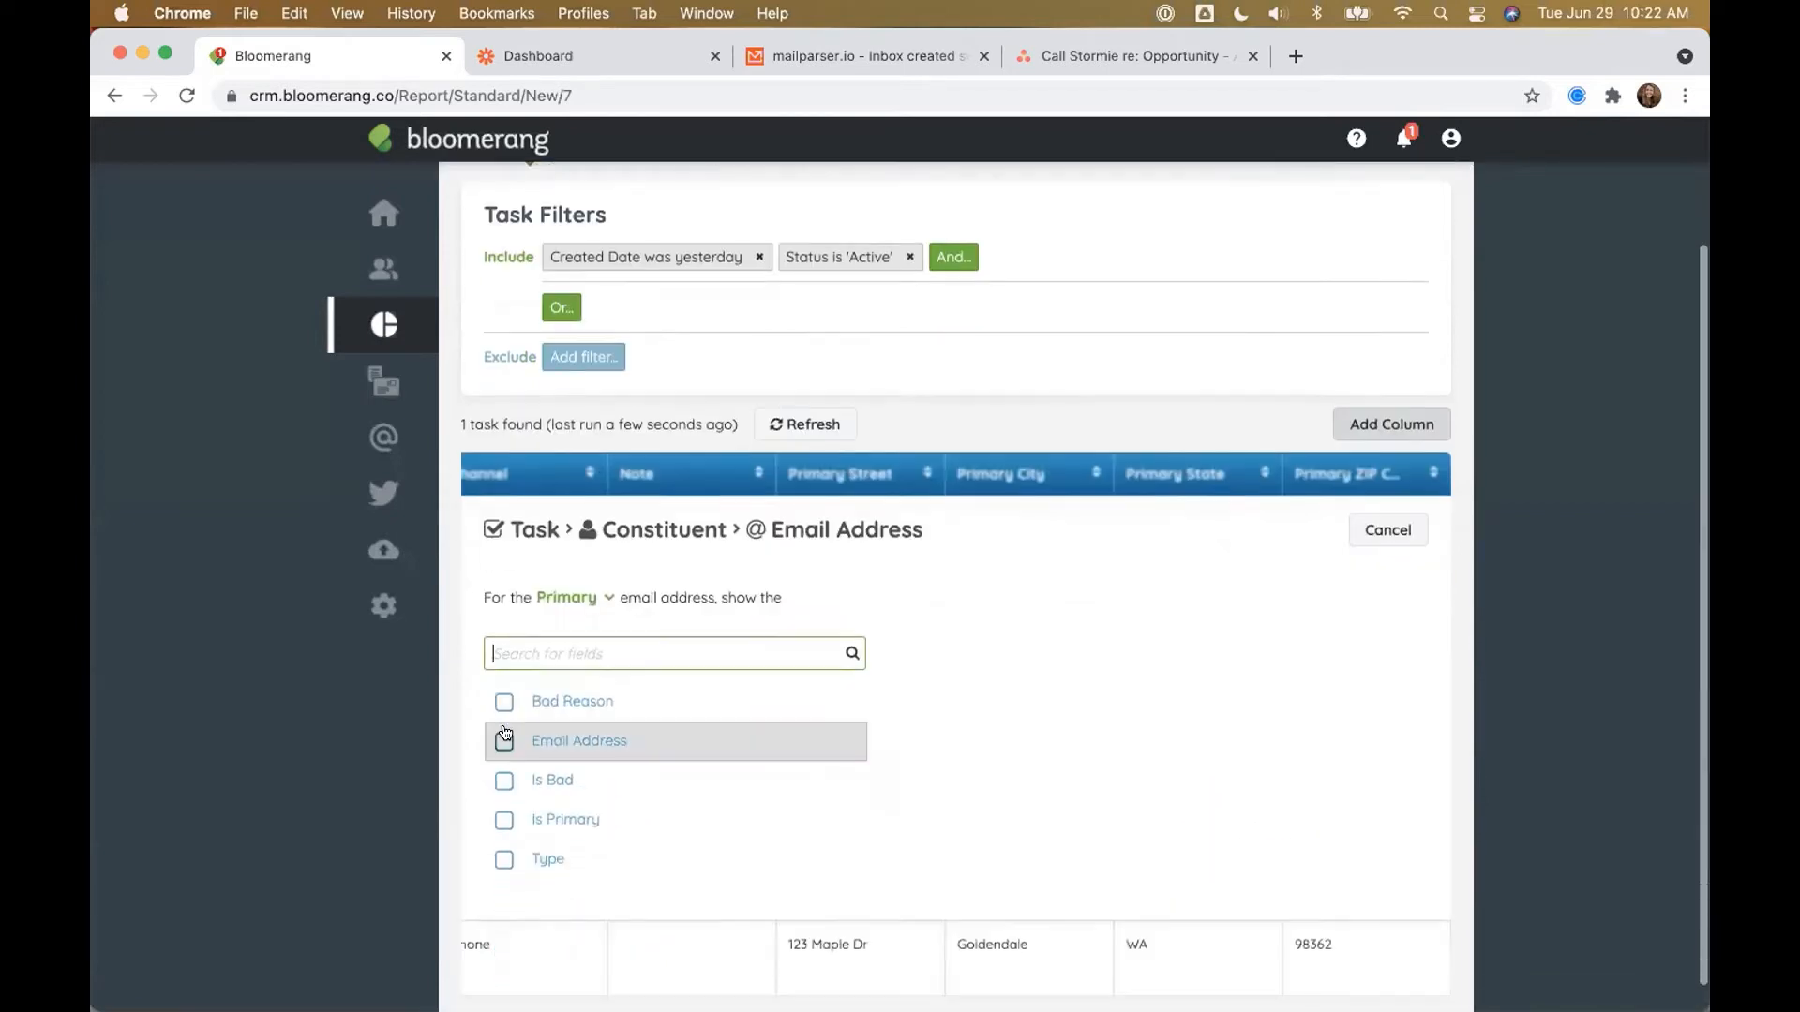
click(563, 740)
click(1266, 533)
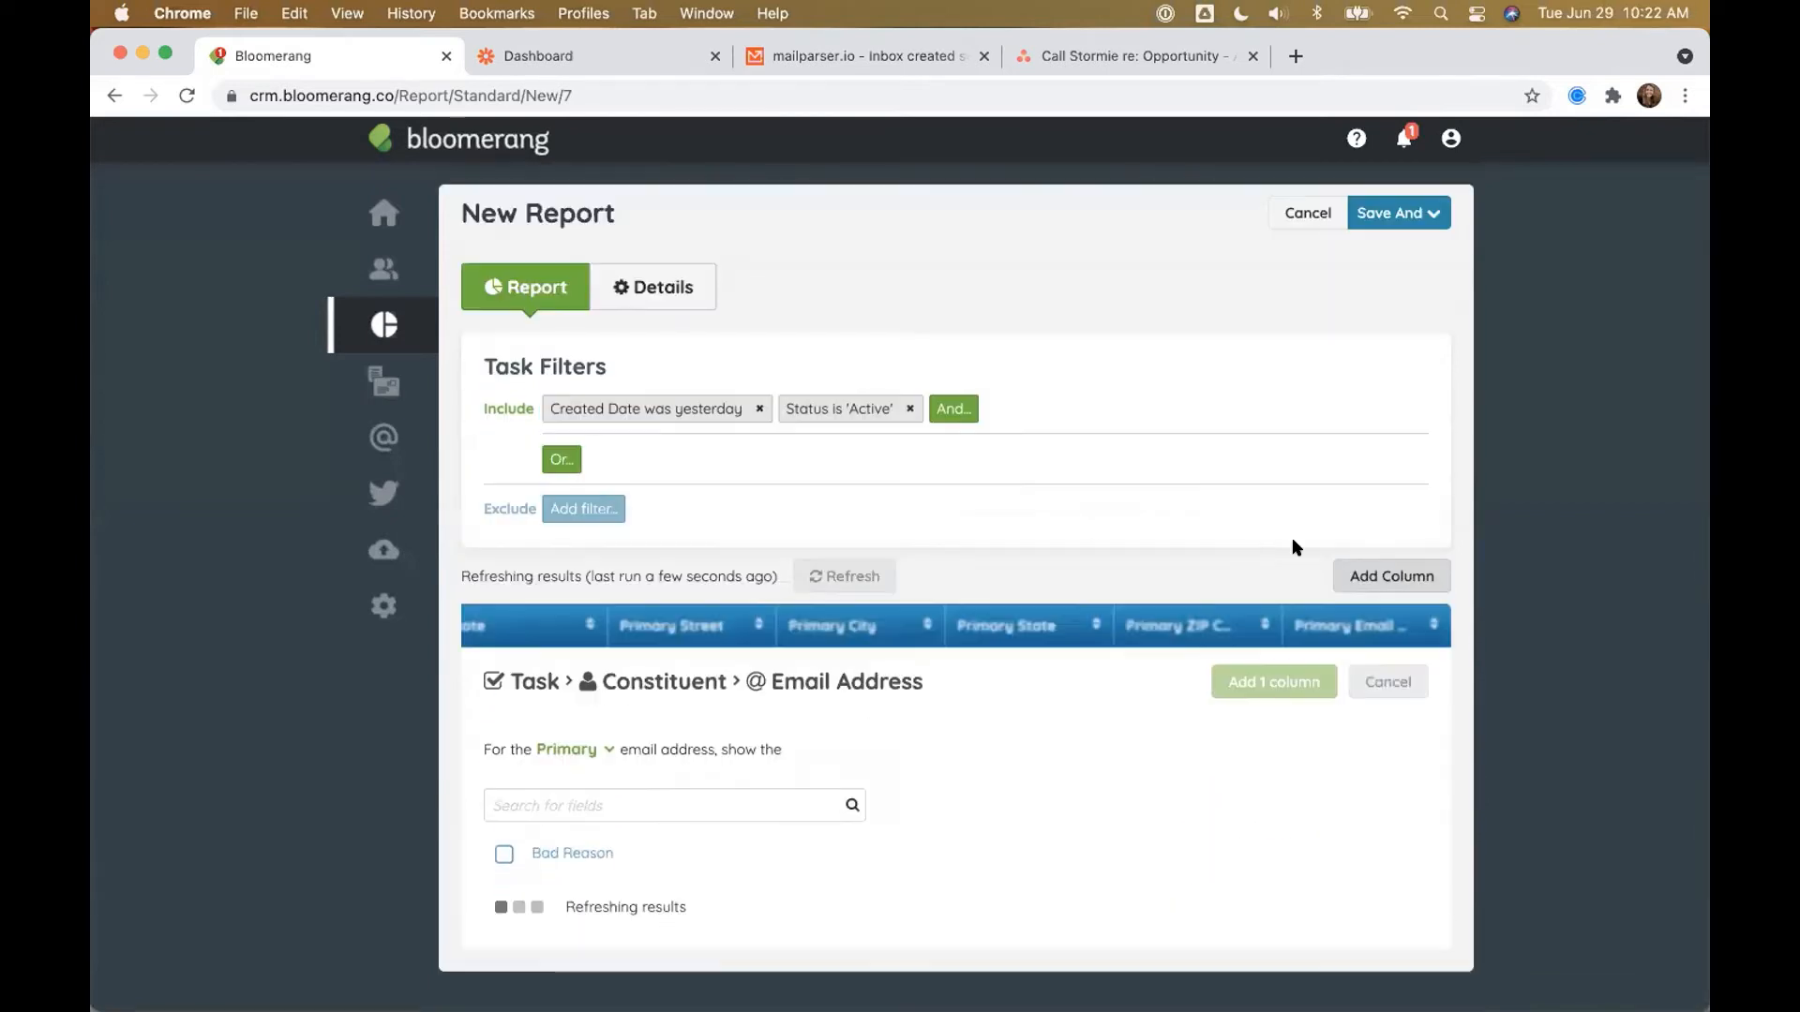
Step: Add the constituent's Phone Number column to the report
click(1353, 583)
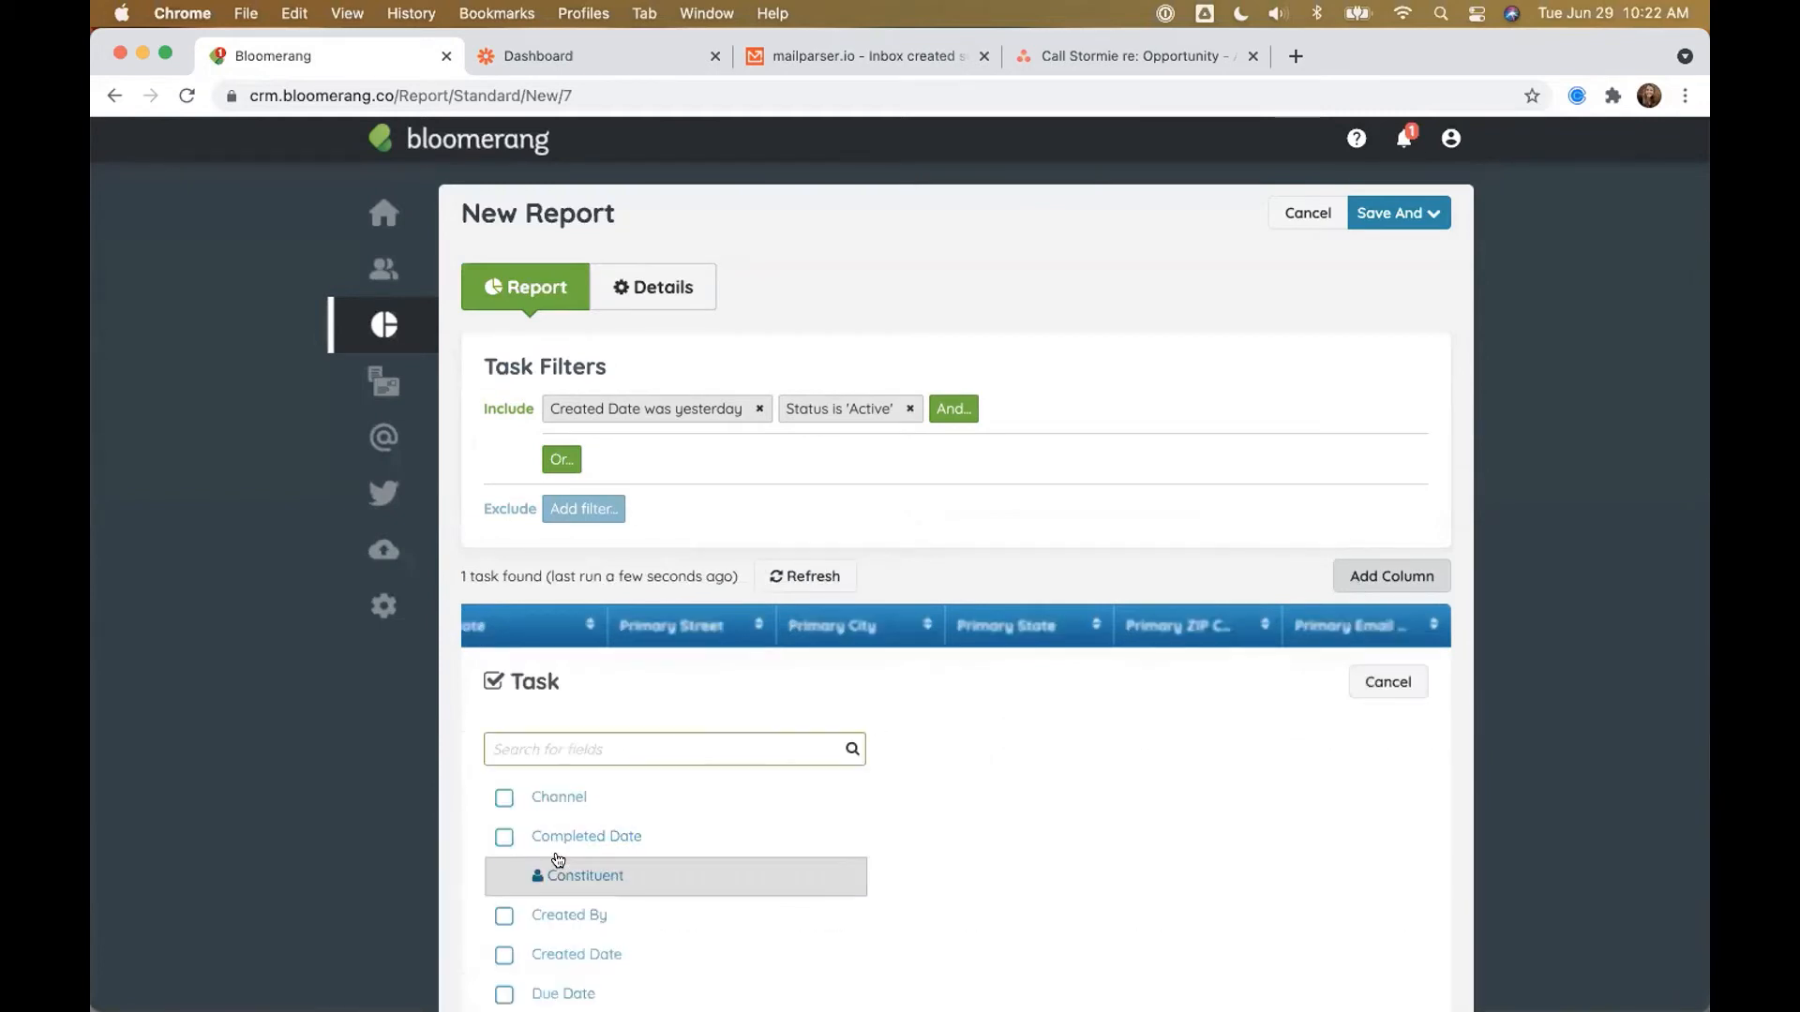
click(558, 862)
scroll(615, 825, down, 5)
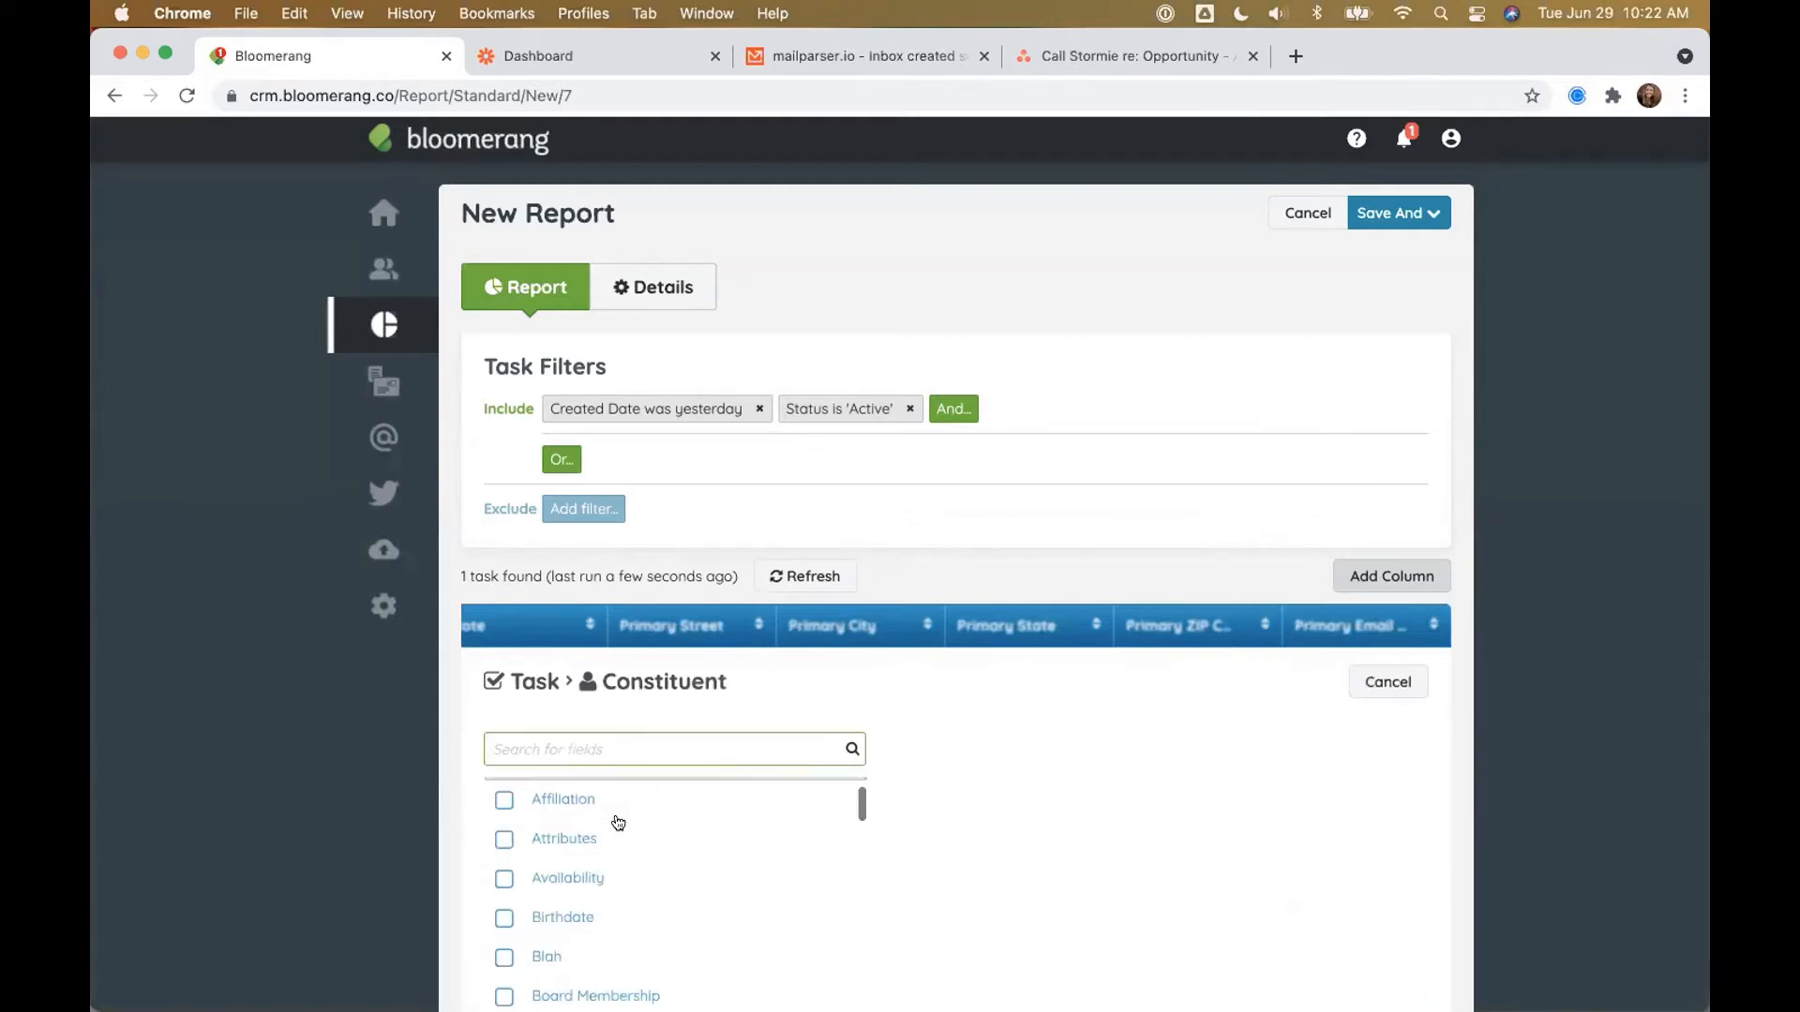
scroll(1016, 751, down, 3)
scroll(687, 792, down, 5)
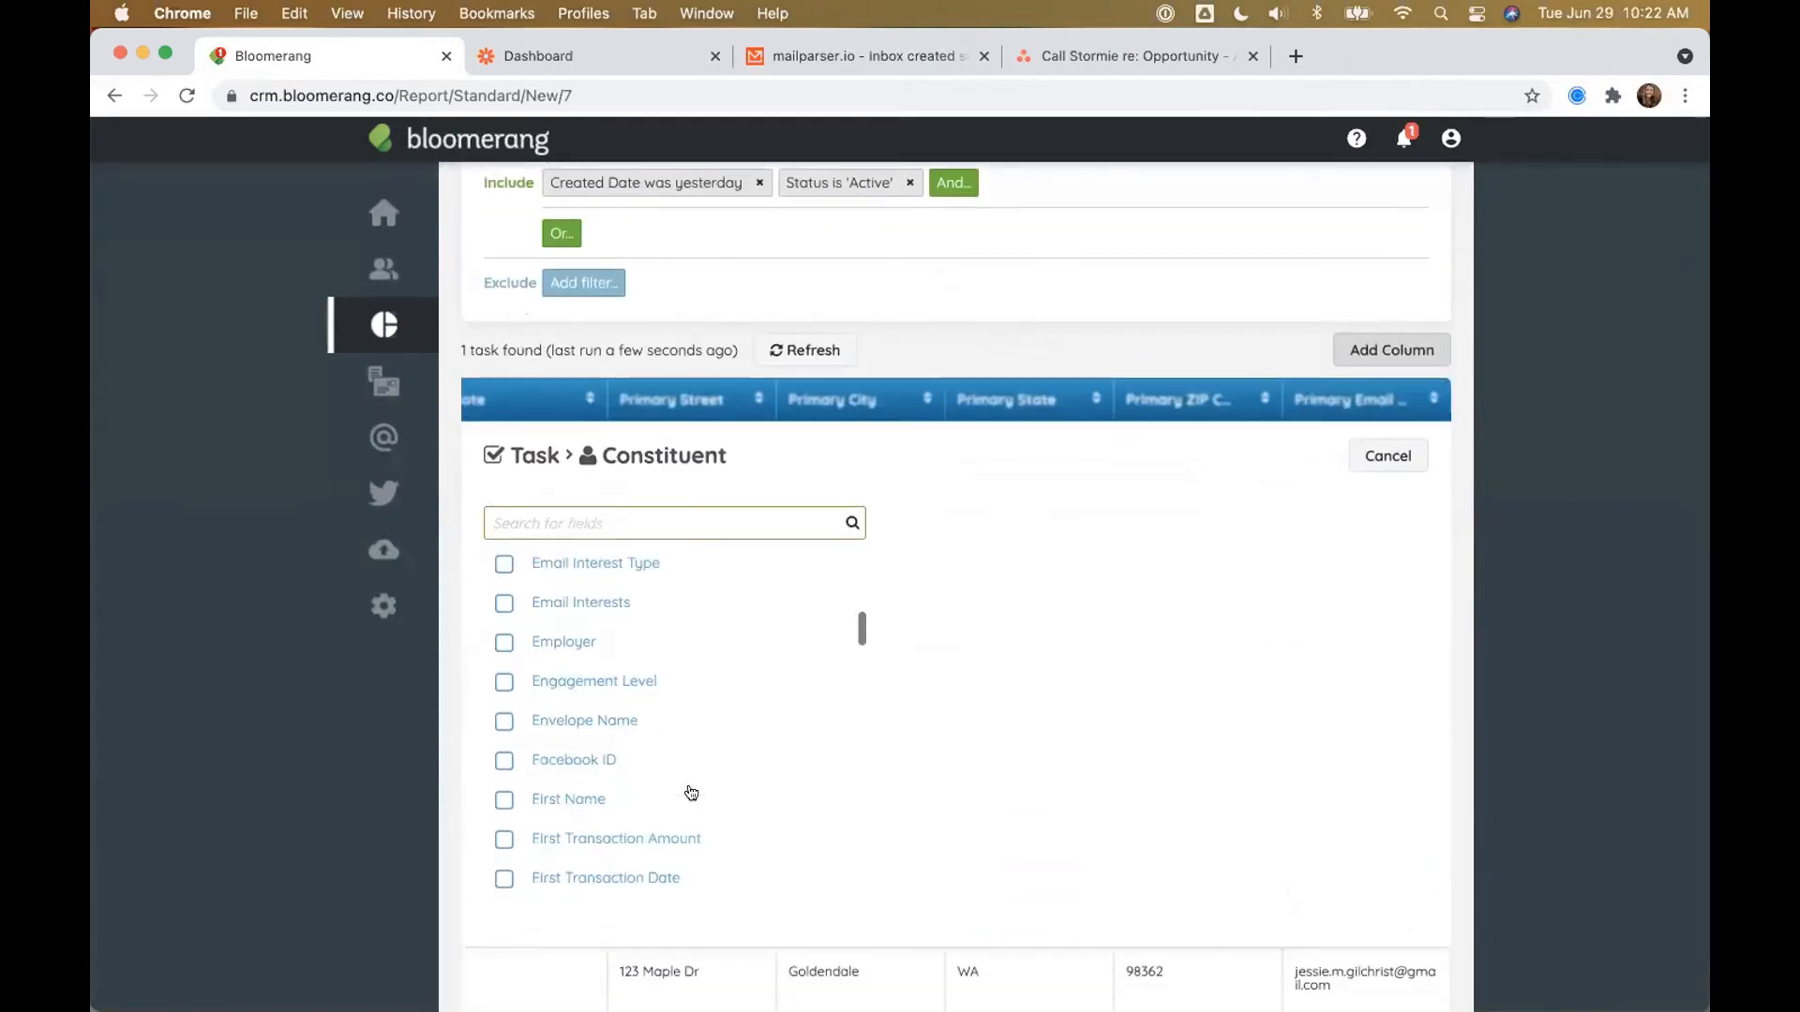
scroll(691, 793, down, 10)
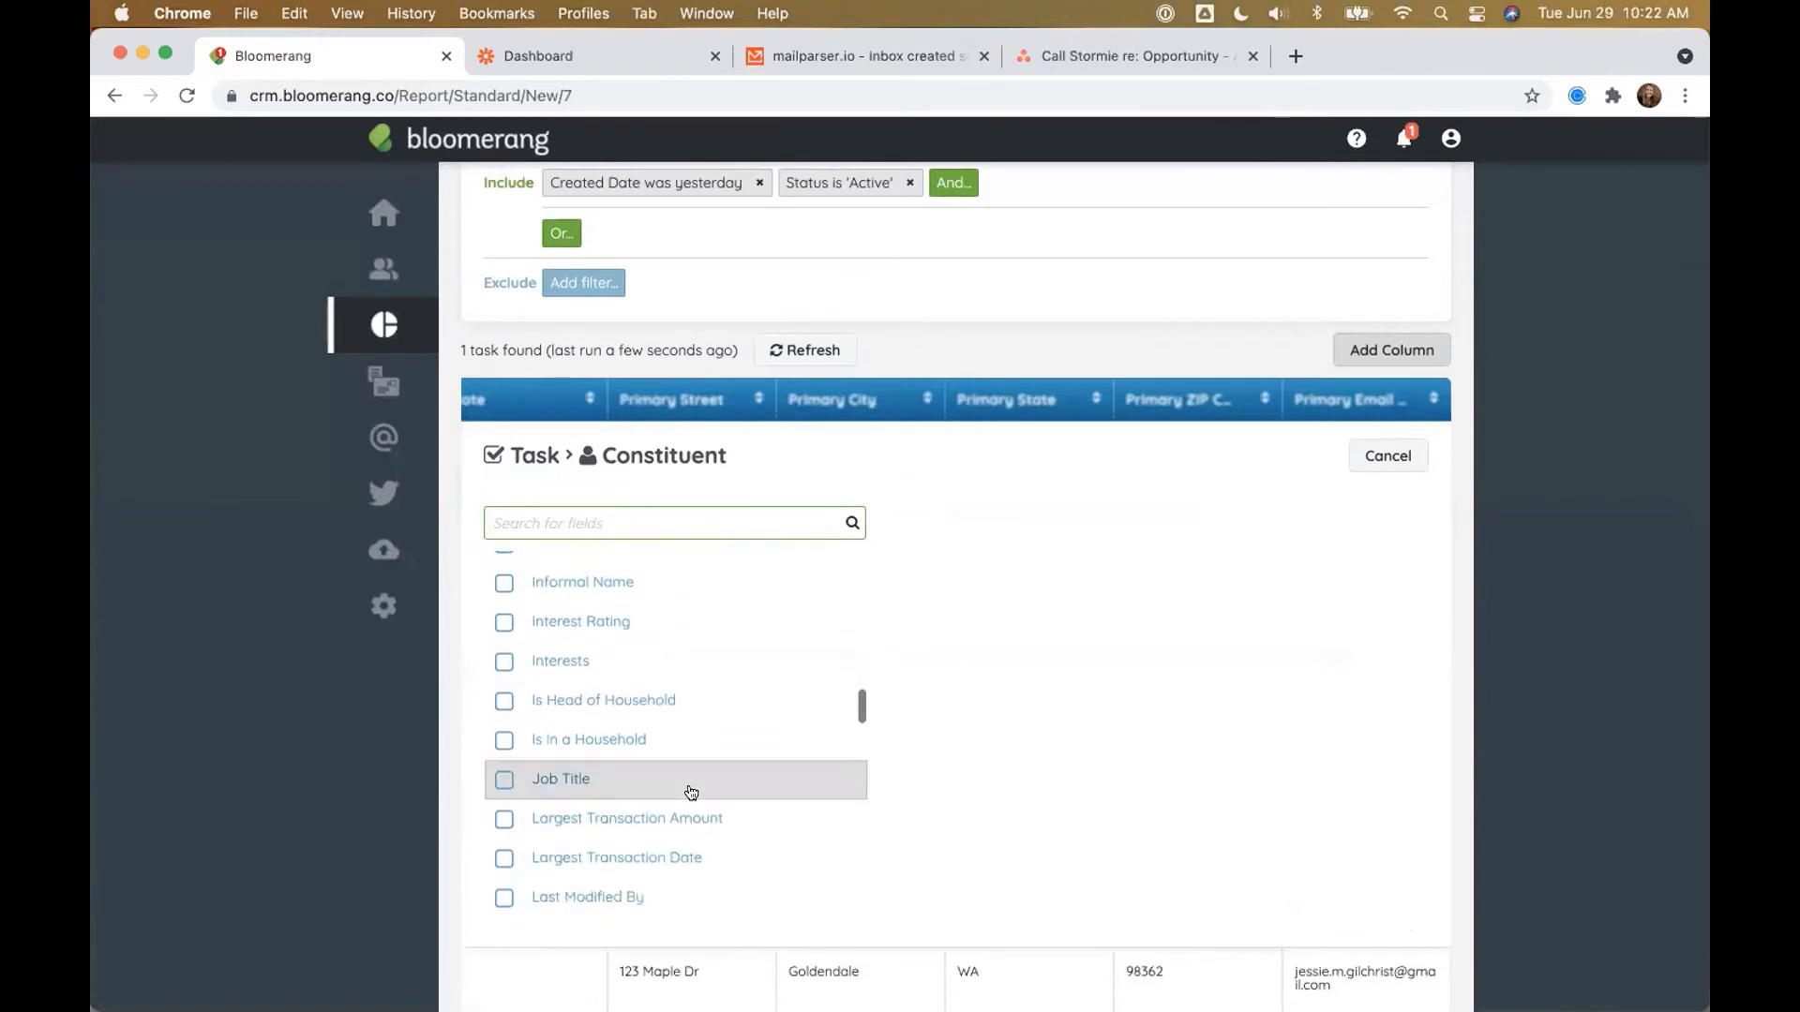
scroll(691, 793, down, 10)
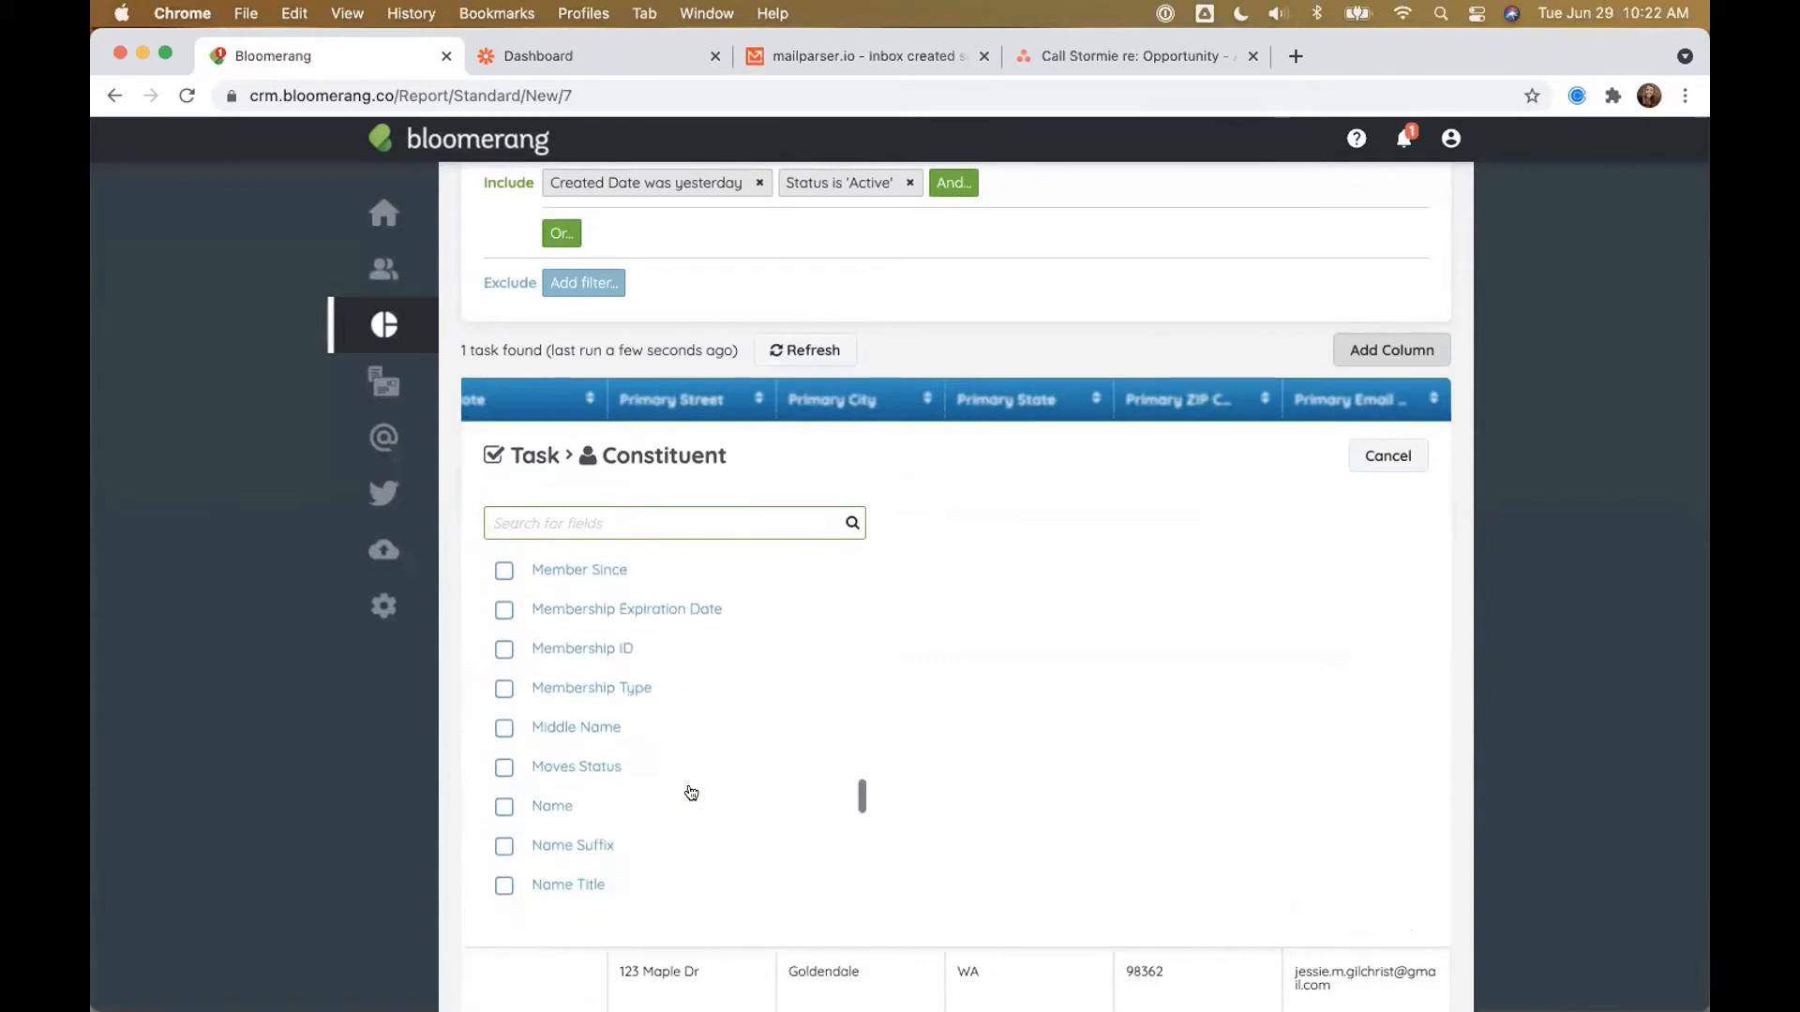
scroll(690, 793, down, 2)
click(620, 706)
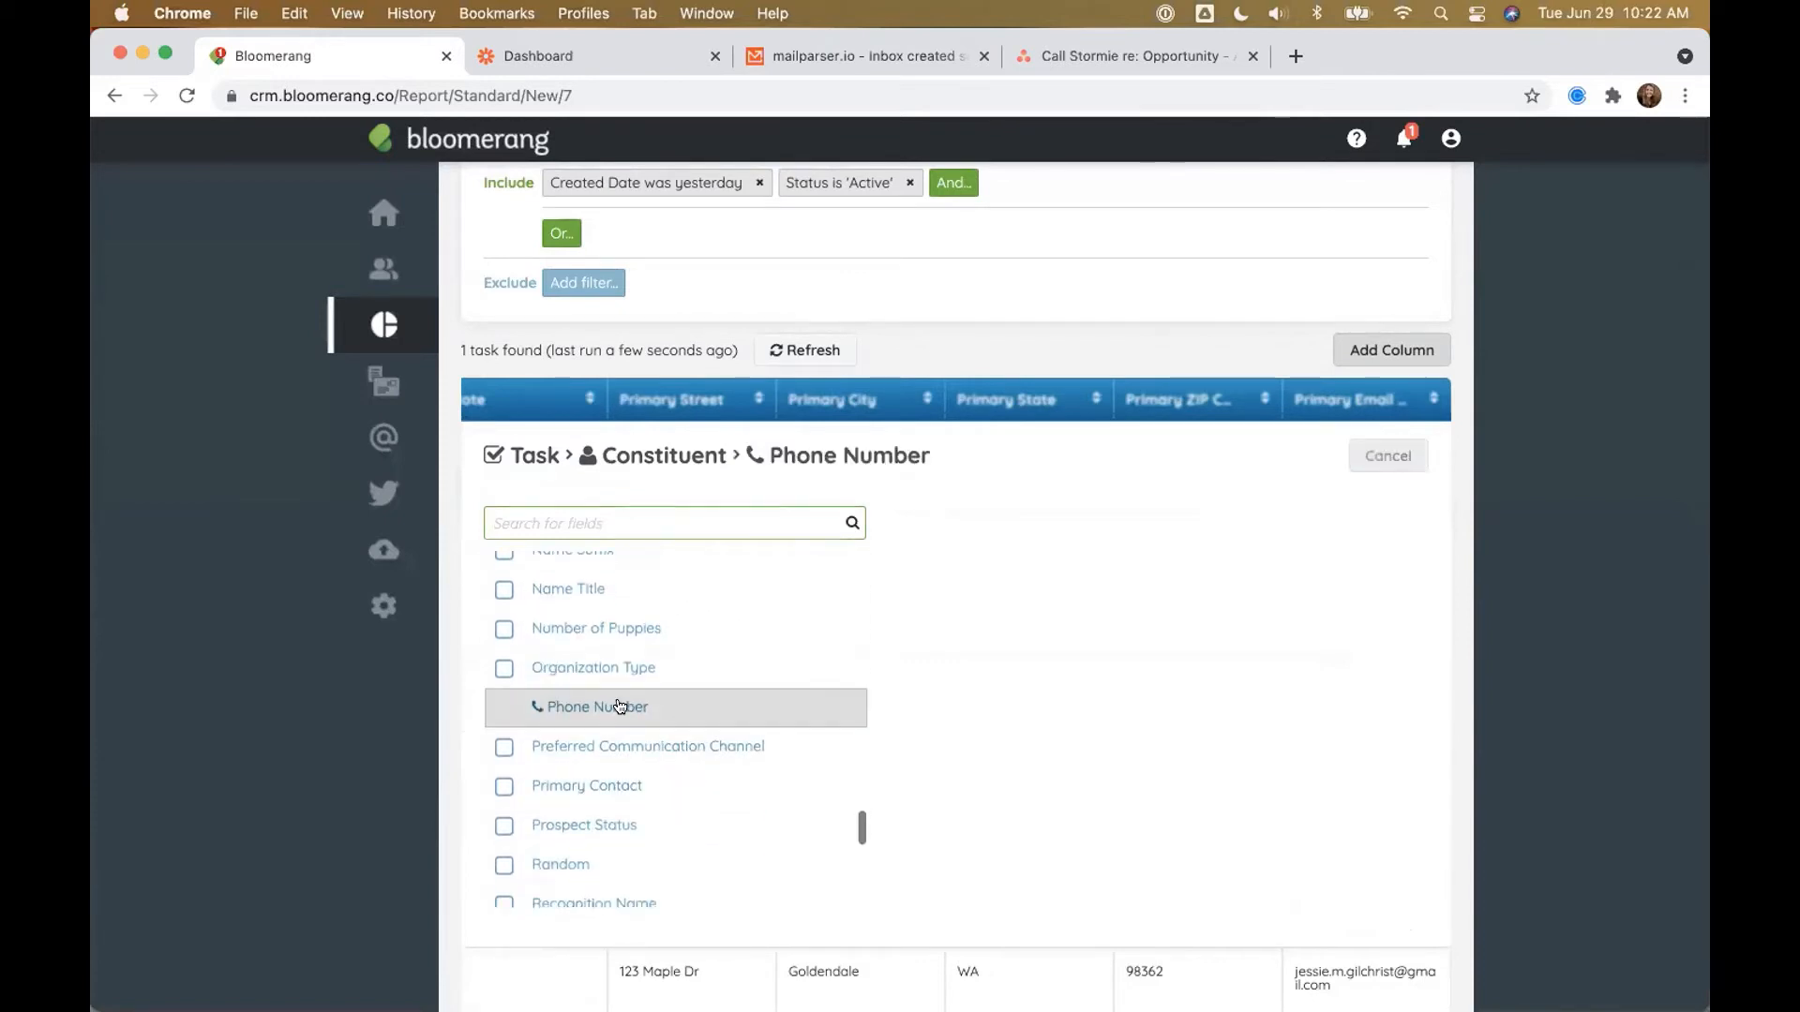
click(562, 790)
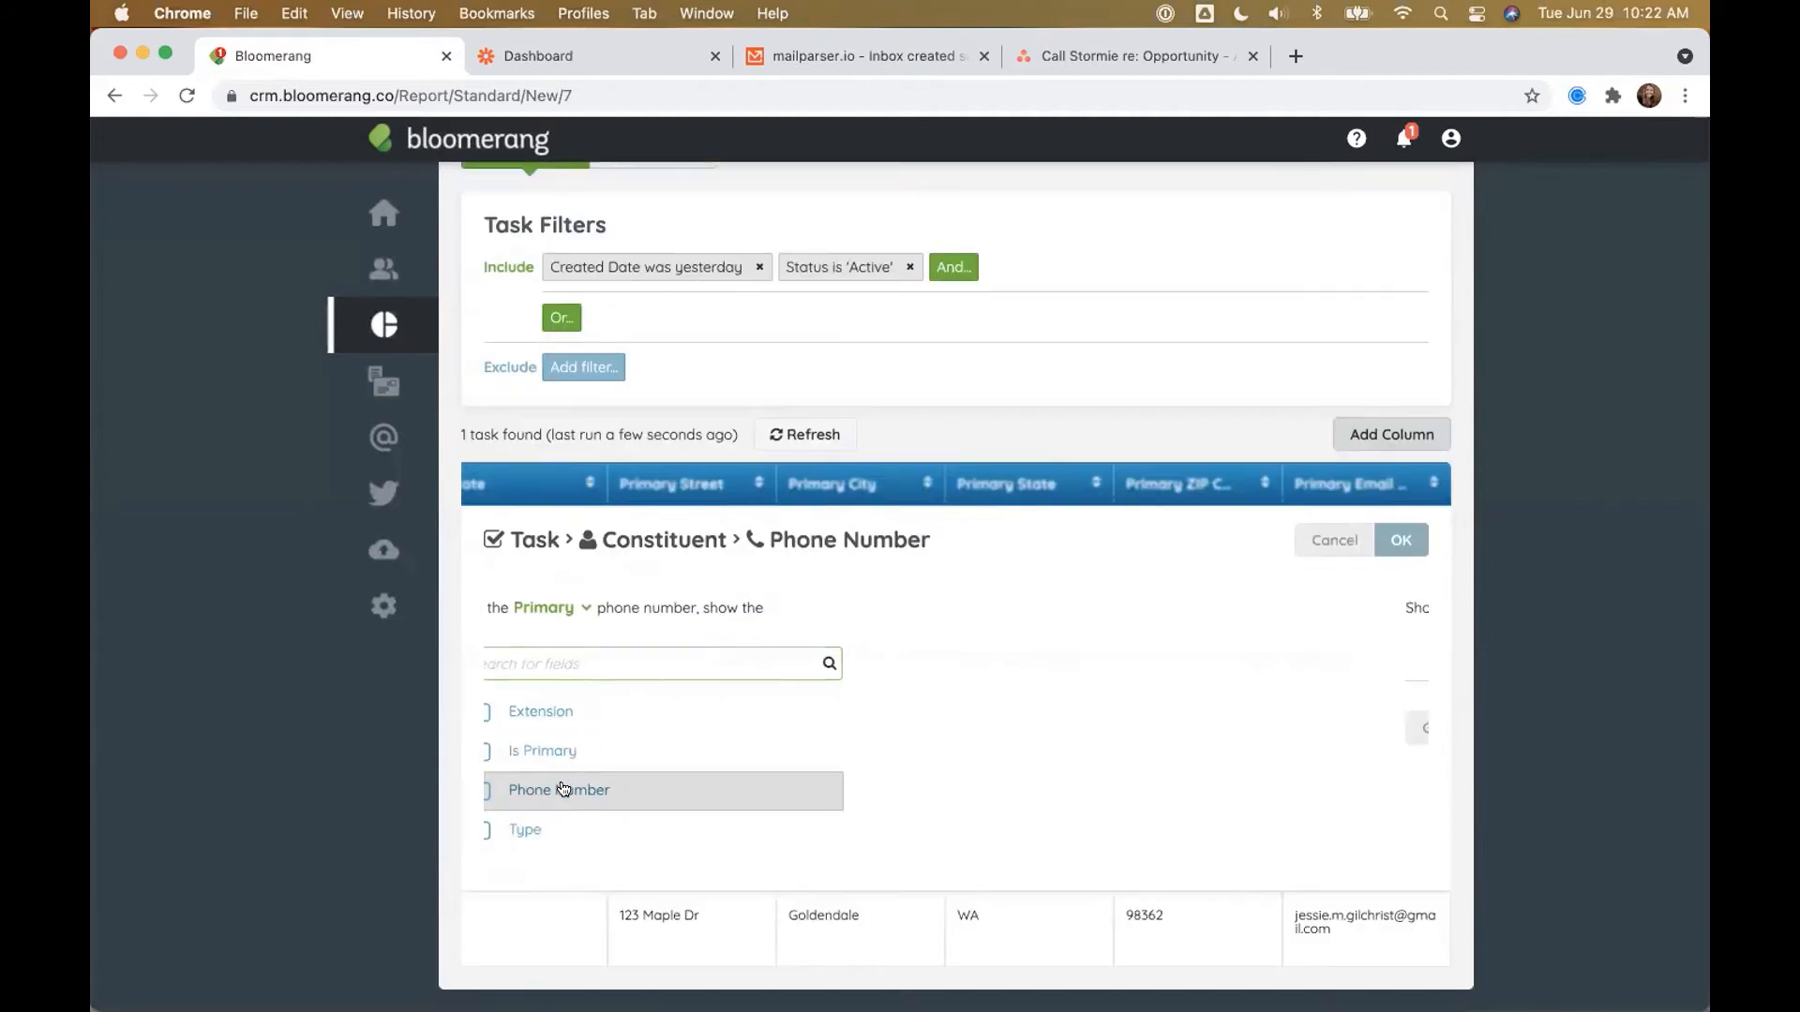
click(1401, 643)
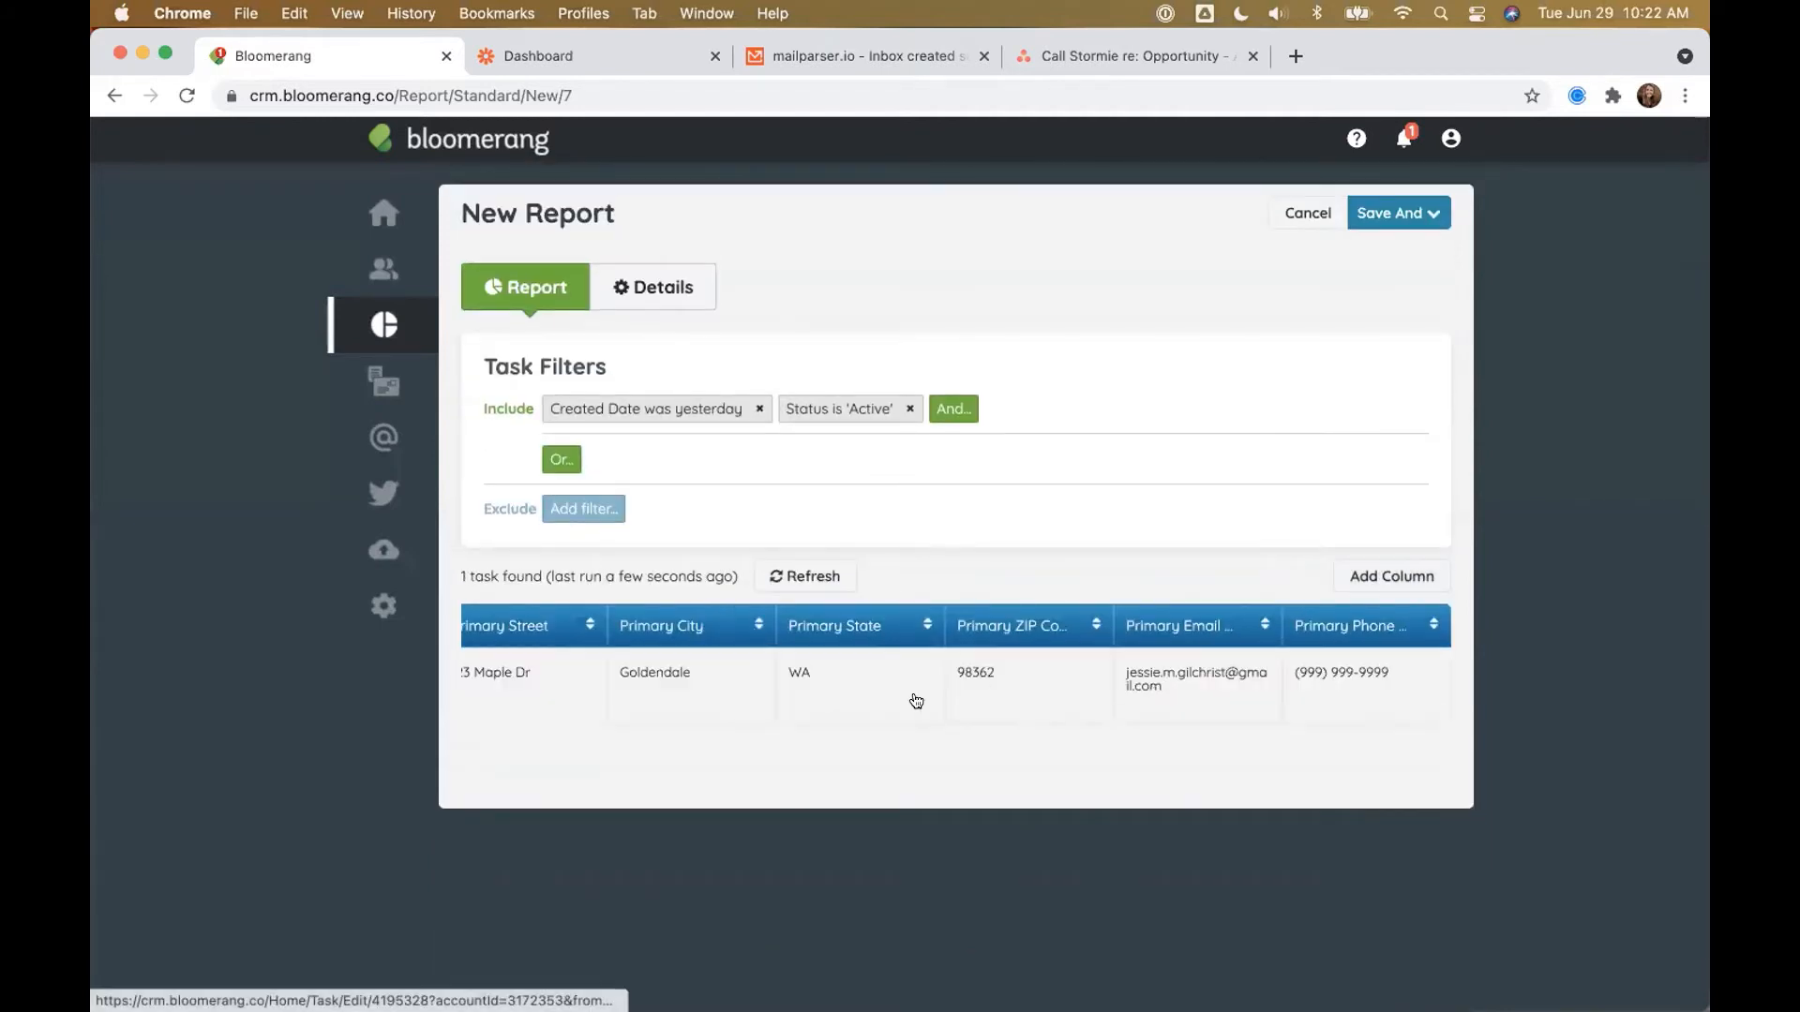
scroll(916, 701, left, 10)
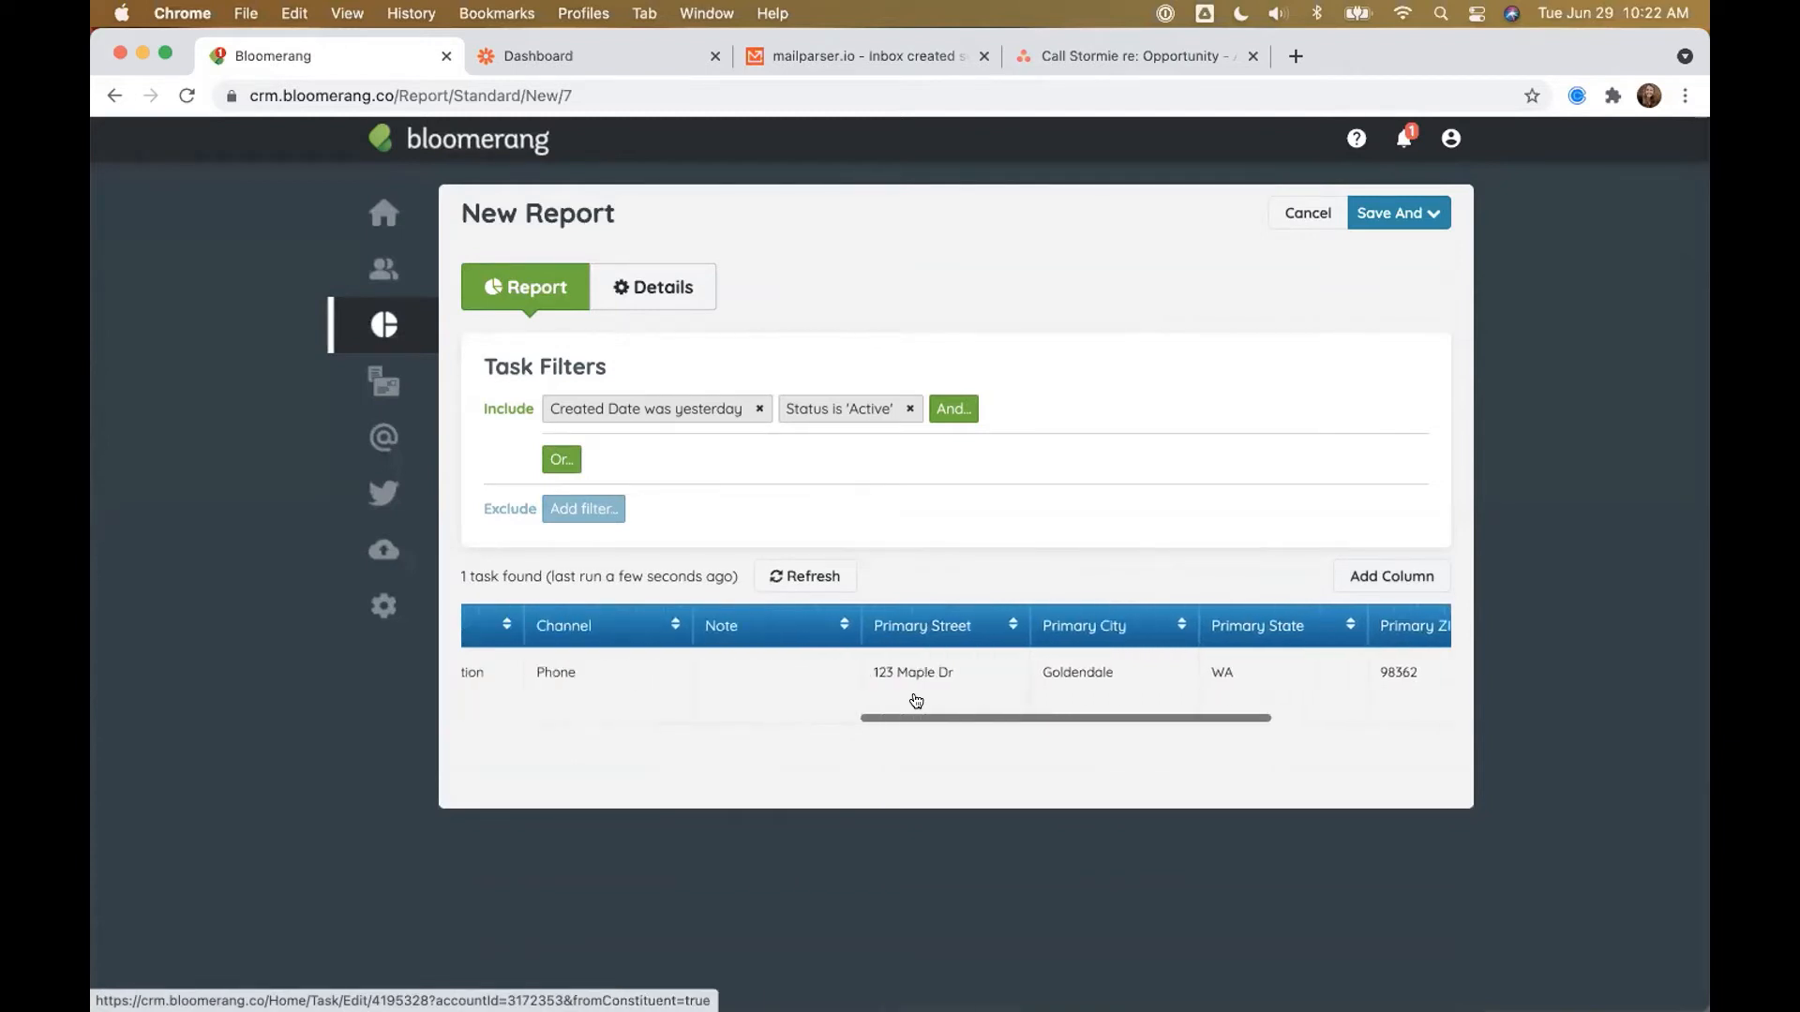
scroll(981, 684, left, 8)
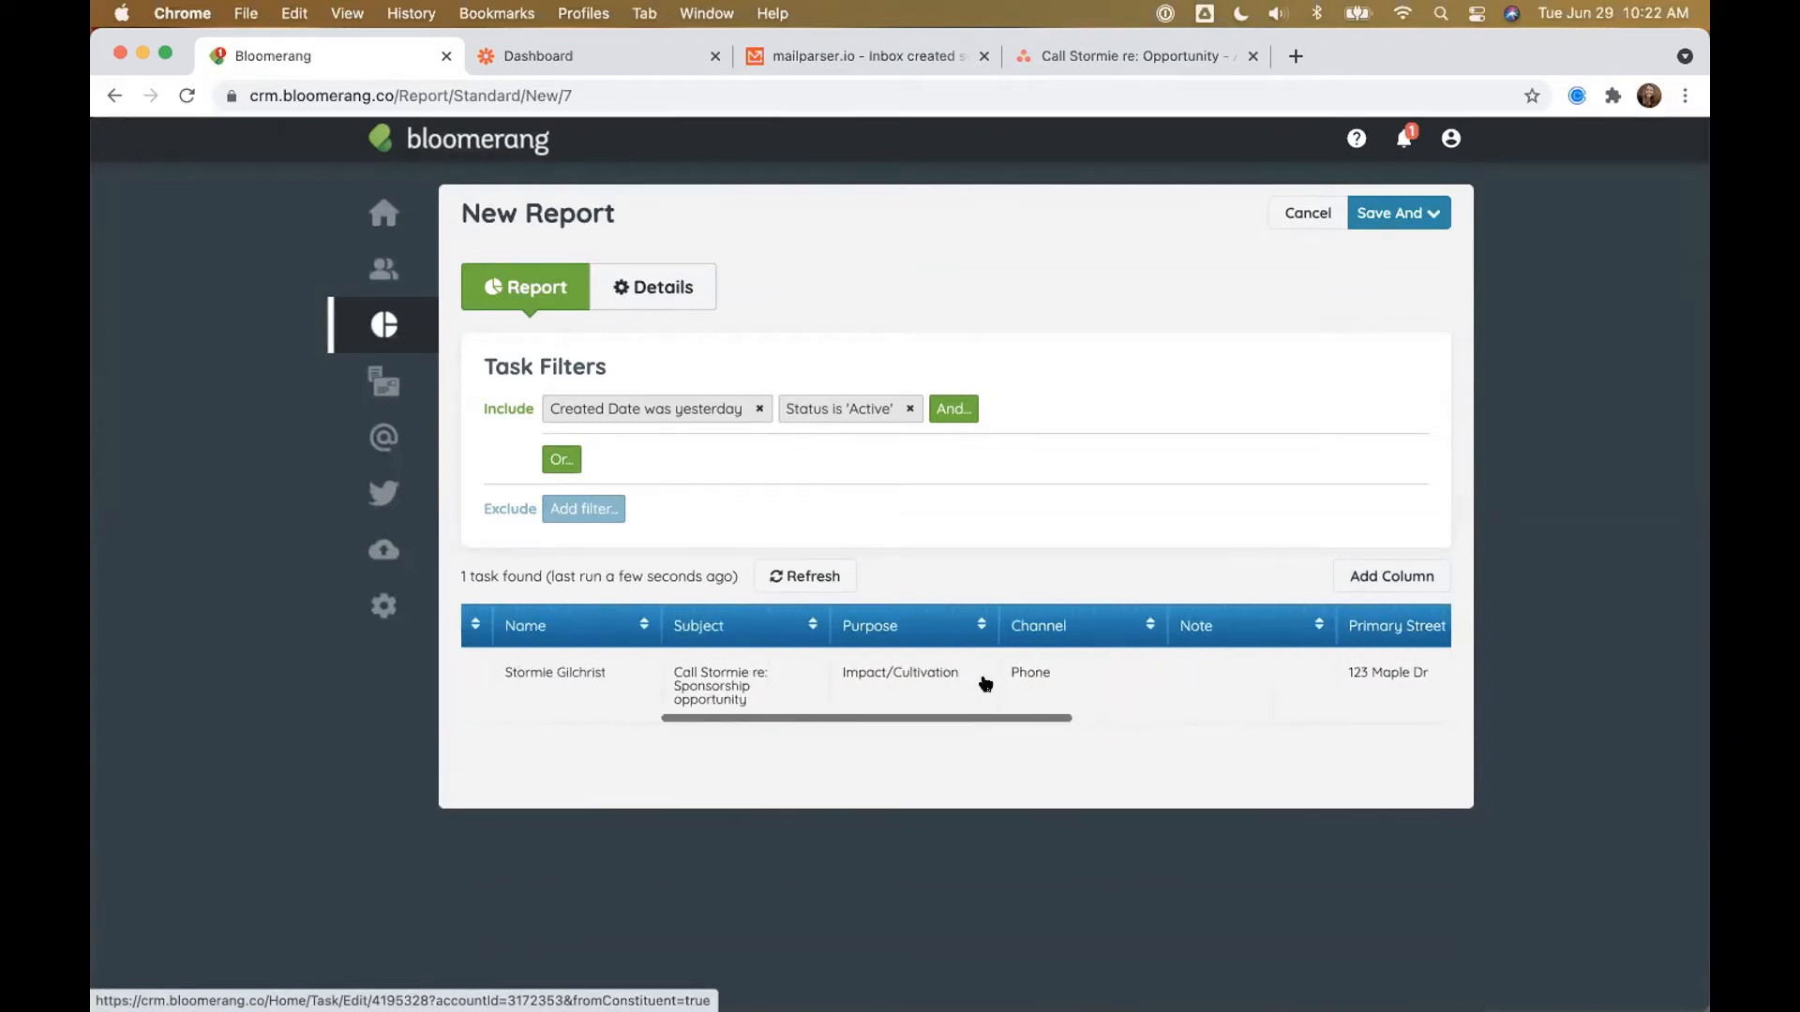
scroll(985, 684, left, 5)
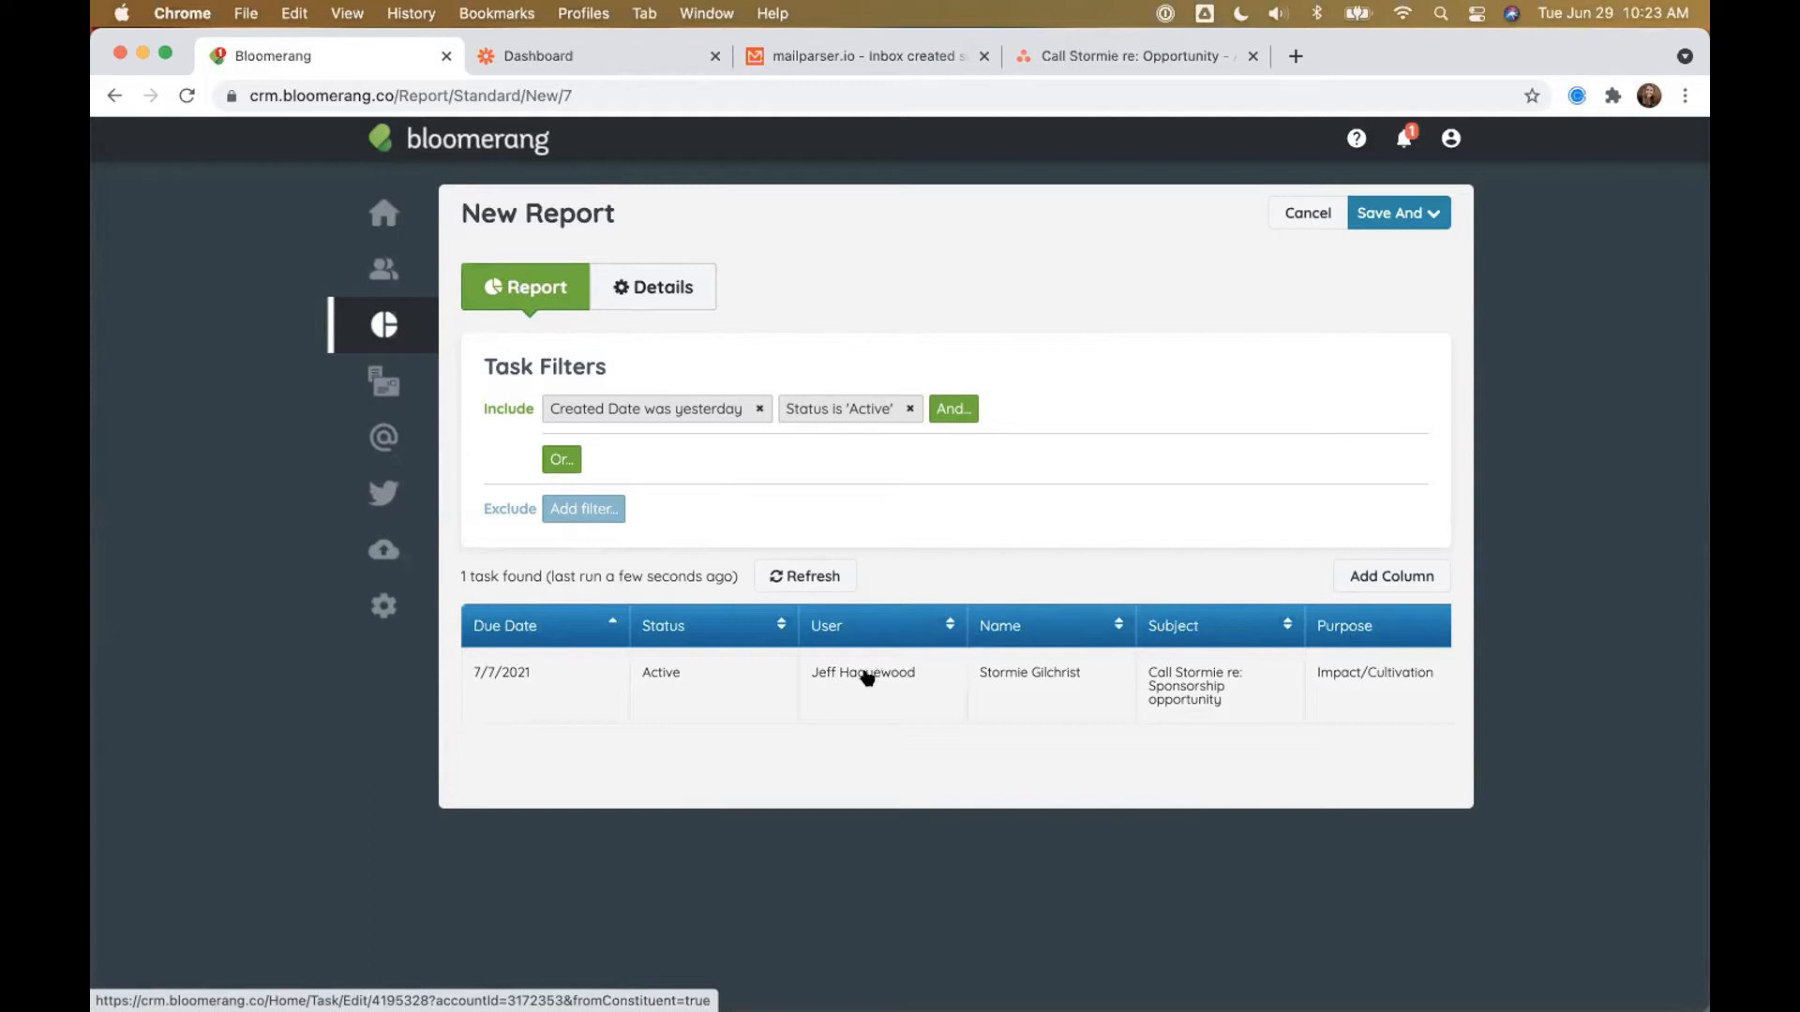
Step: Name the report 'Tasks Created Yesterday' and open Save And > Schedule Report
click(664, 298)
click(582, 388)
text(Takss)
key(BackSpace)
key(BackSpace)
key(BackSpace)
text(sks Cerated)
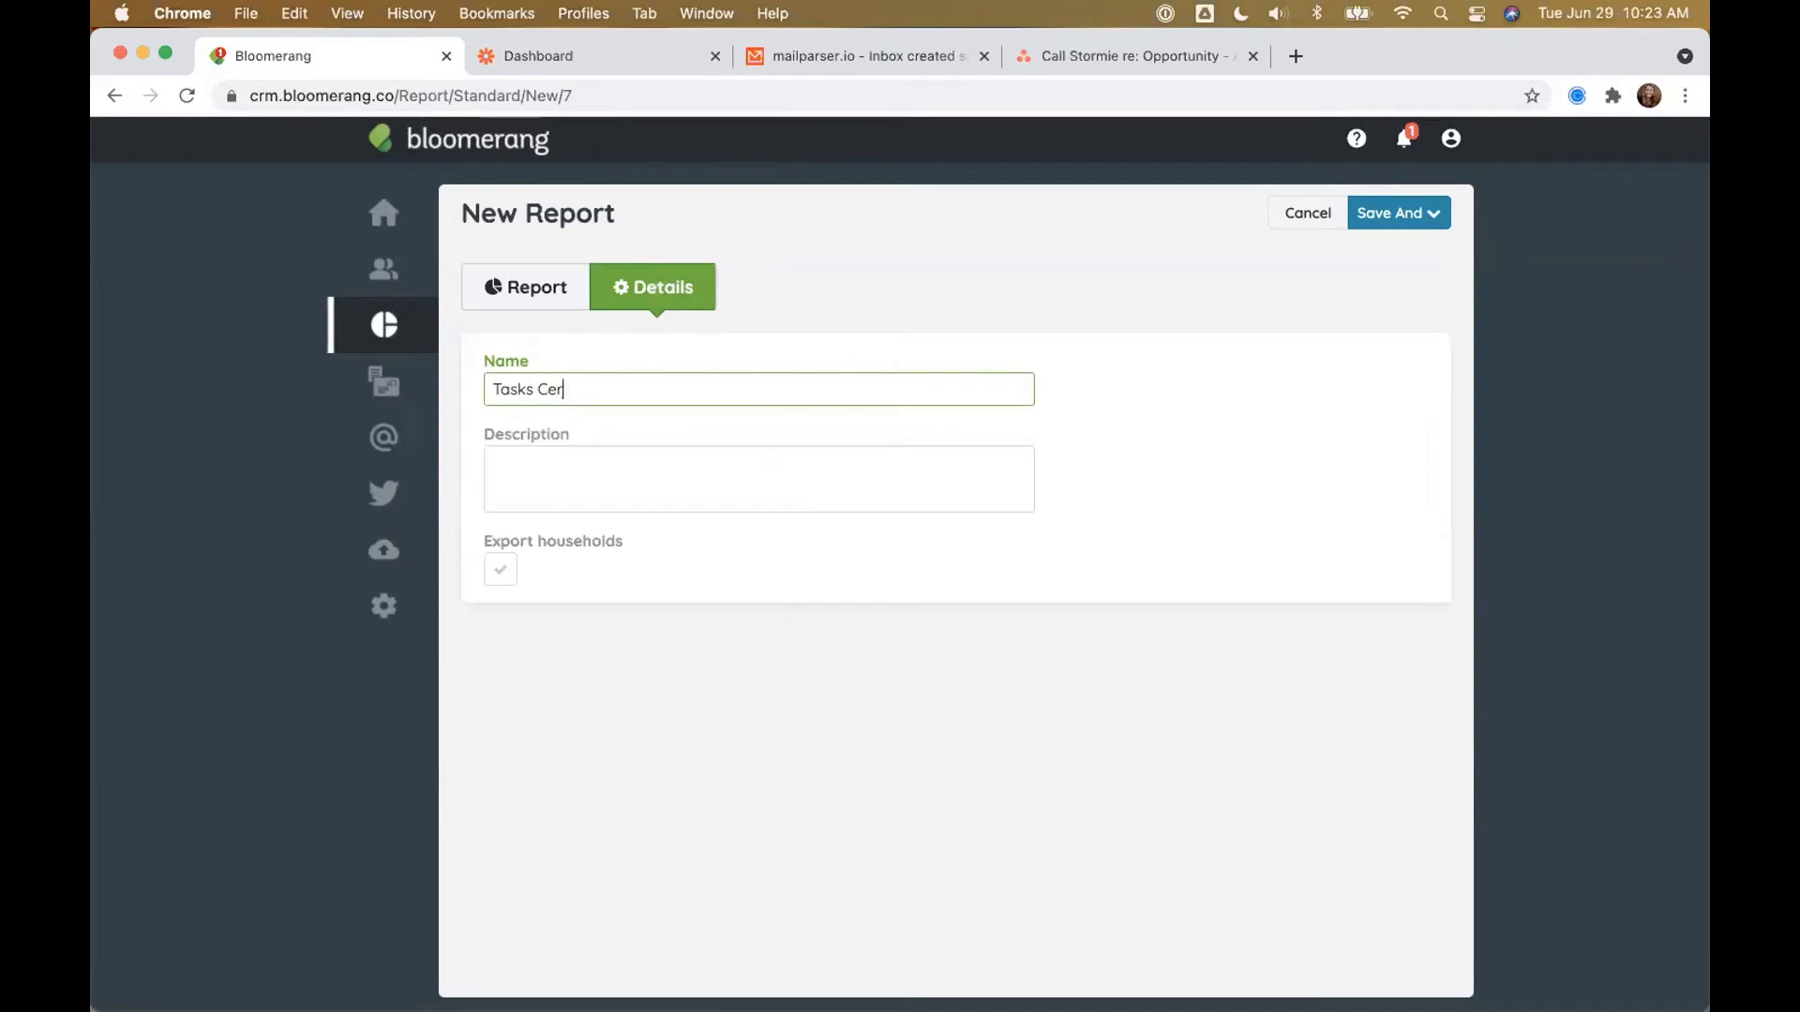
key(BackSpace)
key(BackSpace)
key(BackSpace)
key(BackSpace)
key(BackSpace)
key(BackSpace)
text(reated Yesterday)
click(1369, 213)
click(1376, 350)
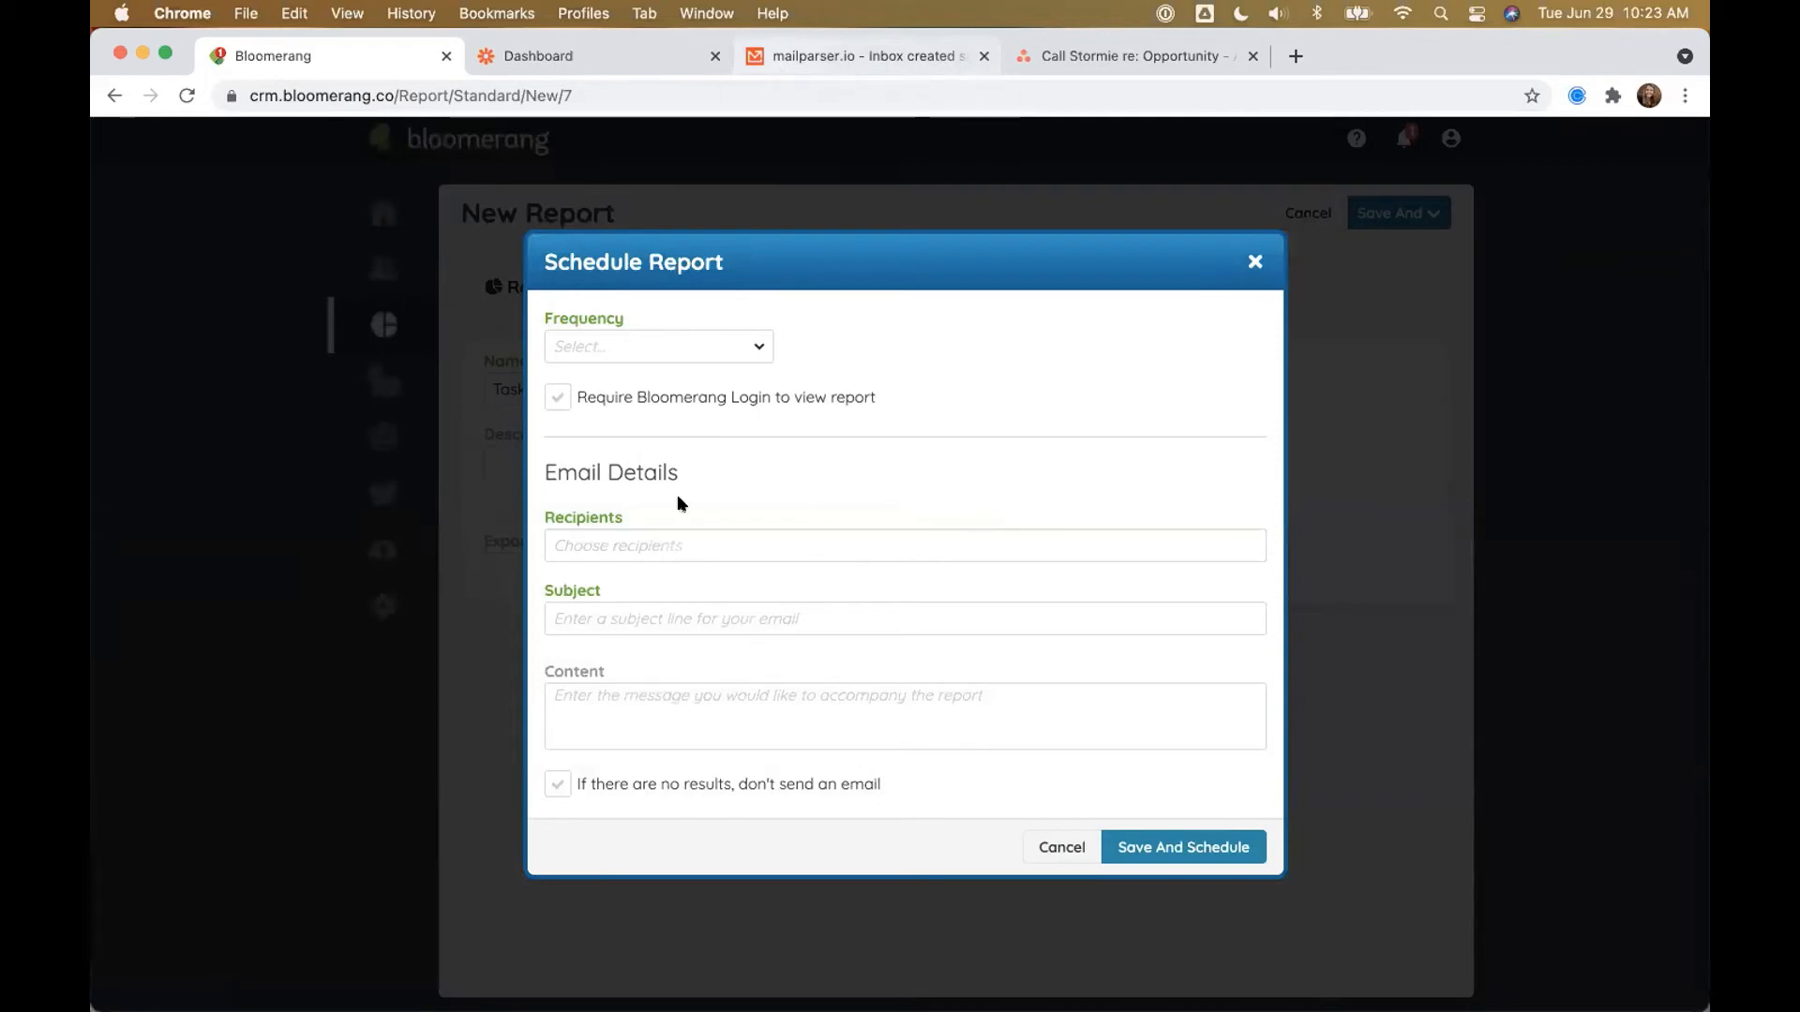
Step: Copy the mailparser.io inbox's forwarding address to the clipboard
click(773, 58)
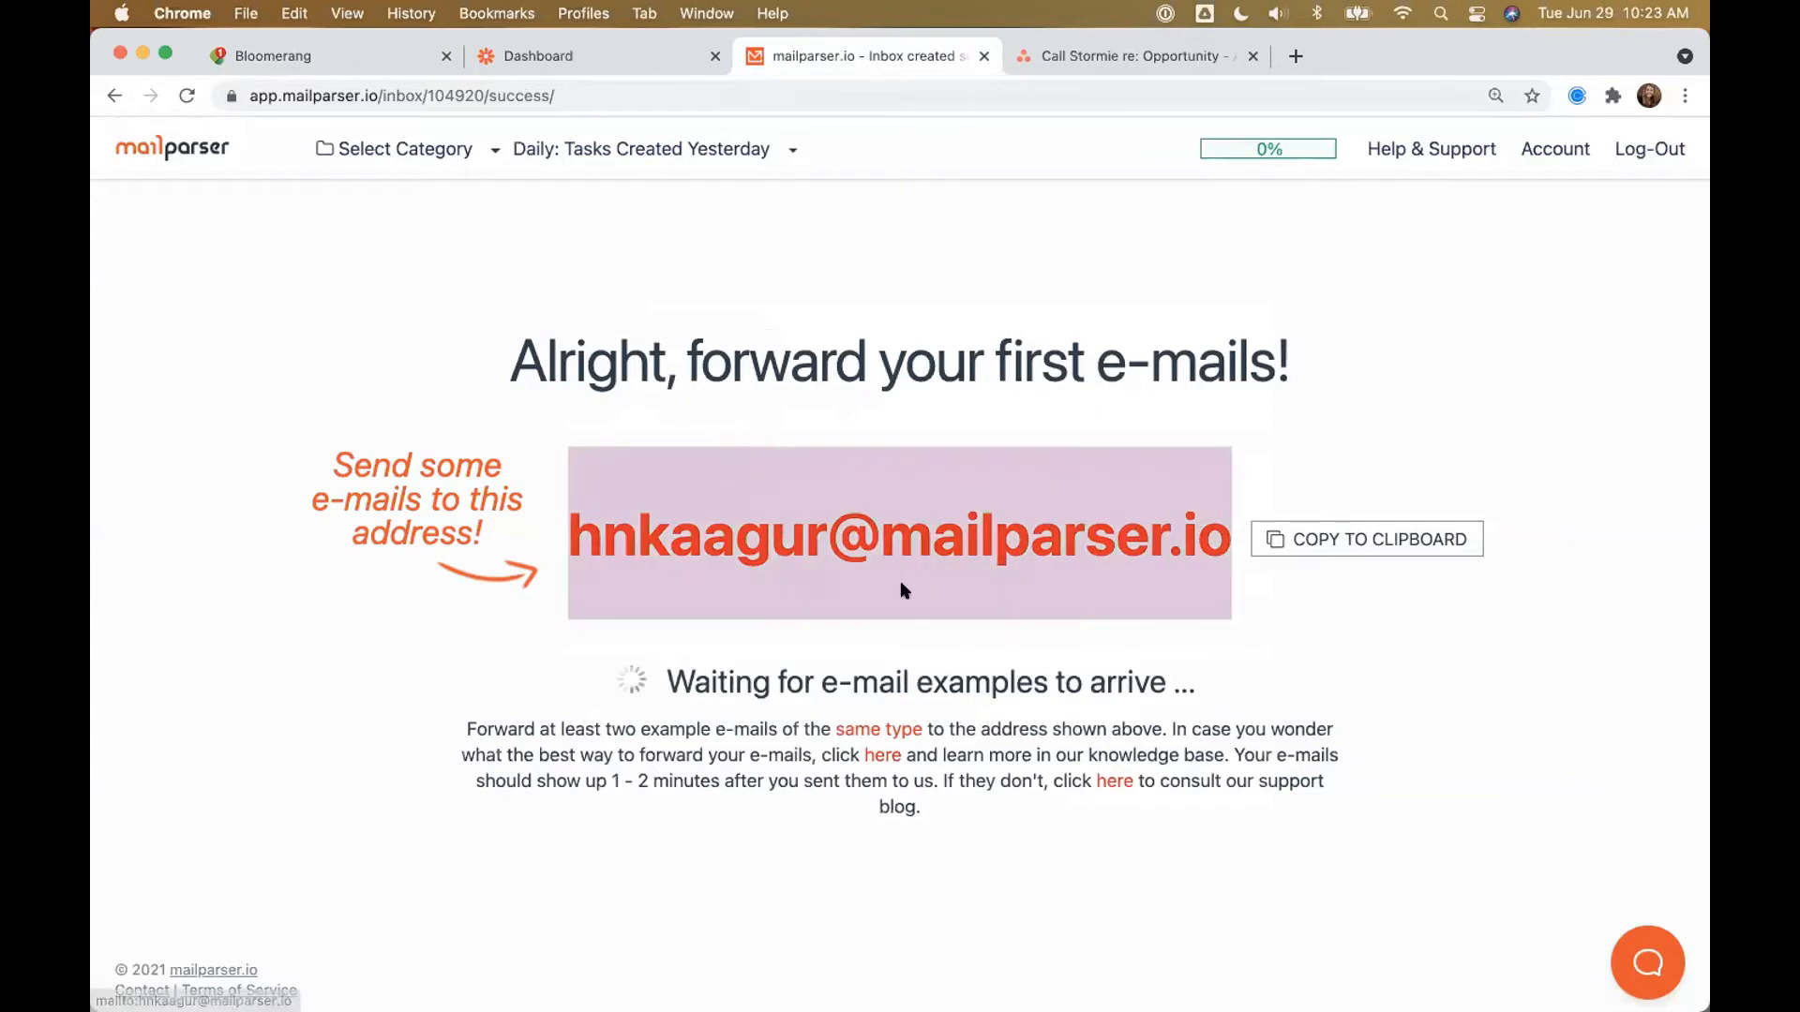
click(1326, 543)
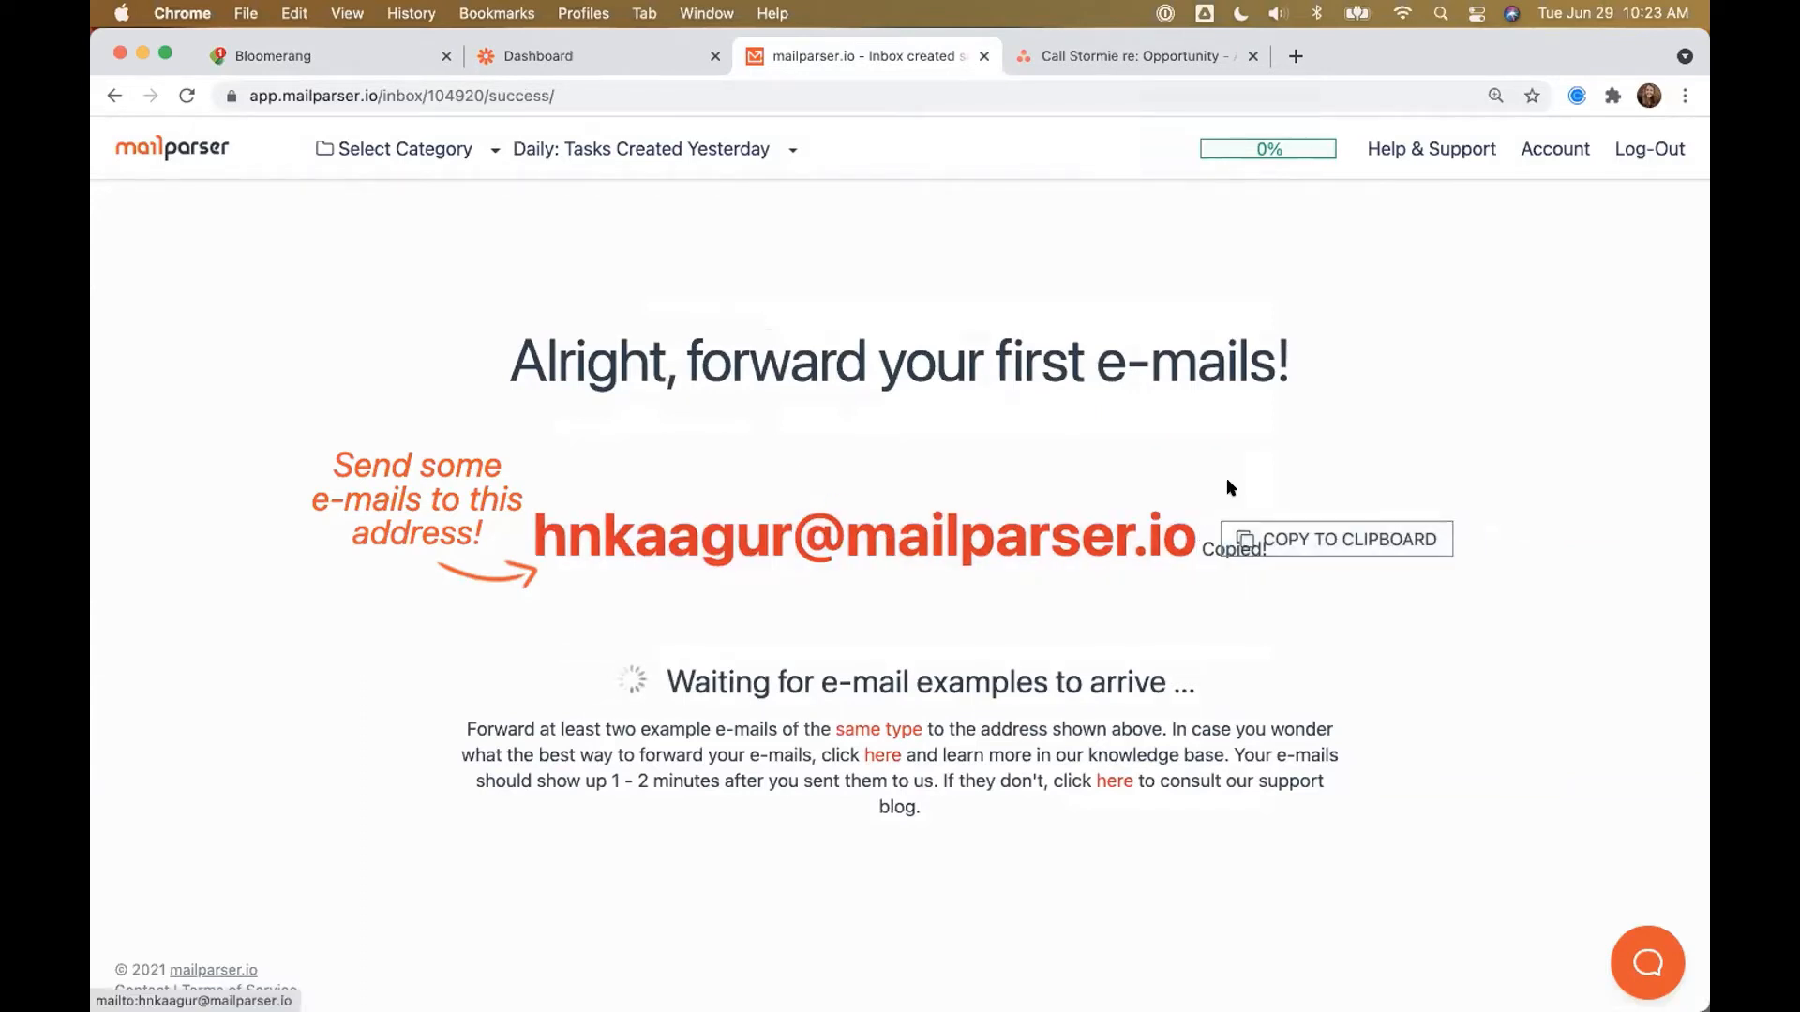
Step: Set the report schedule to run Daily at 3:00 AM
click(307, 56)
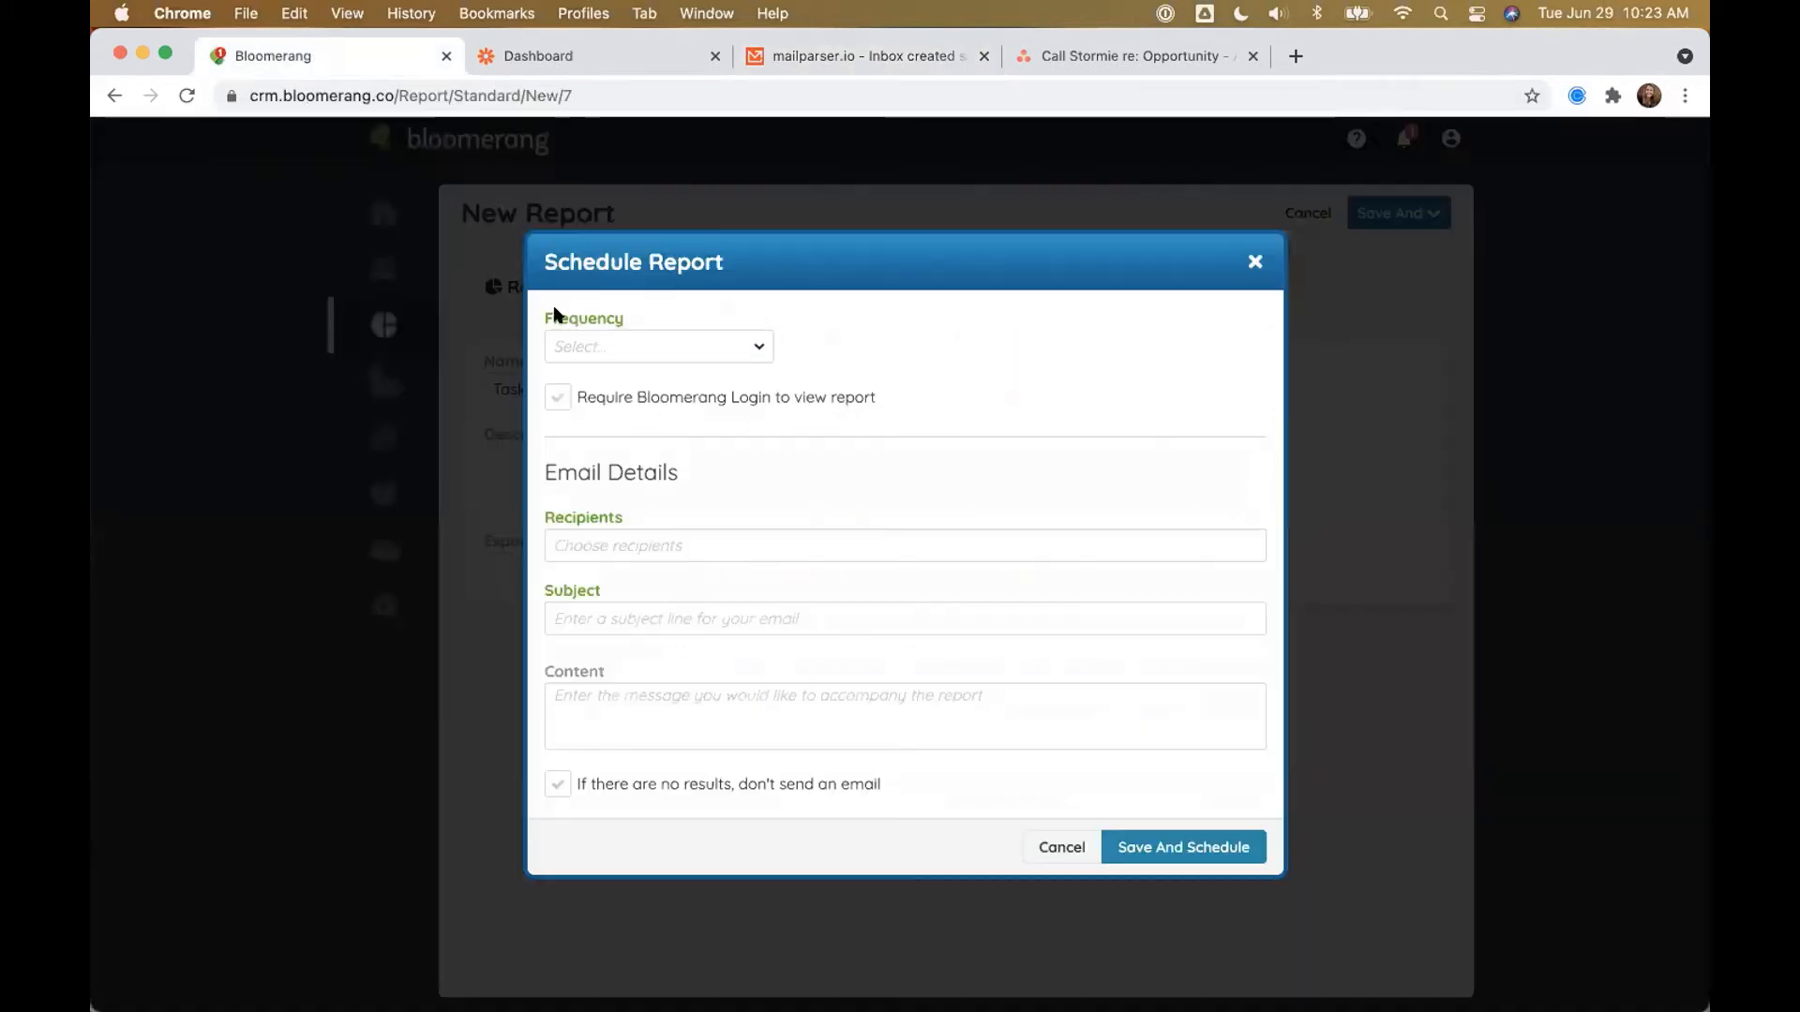
click(614, 355)
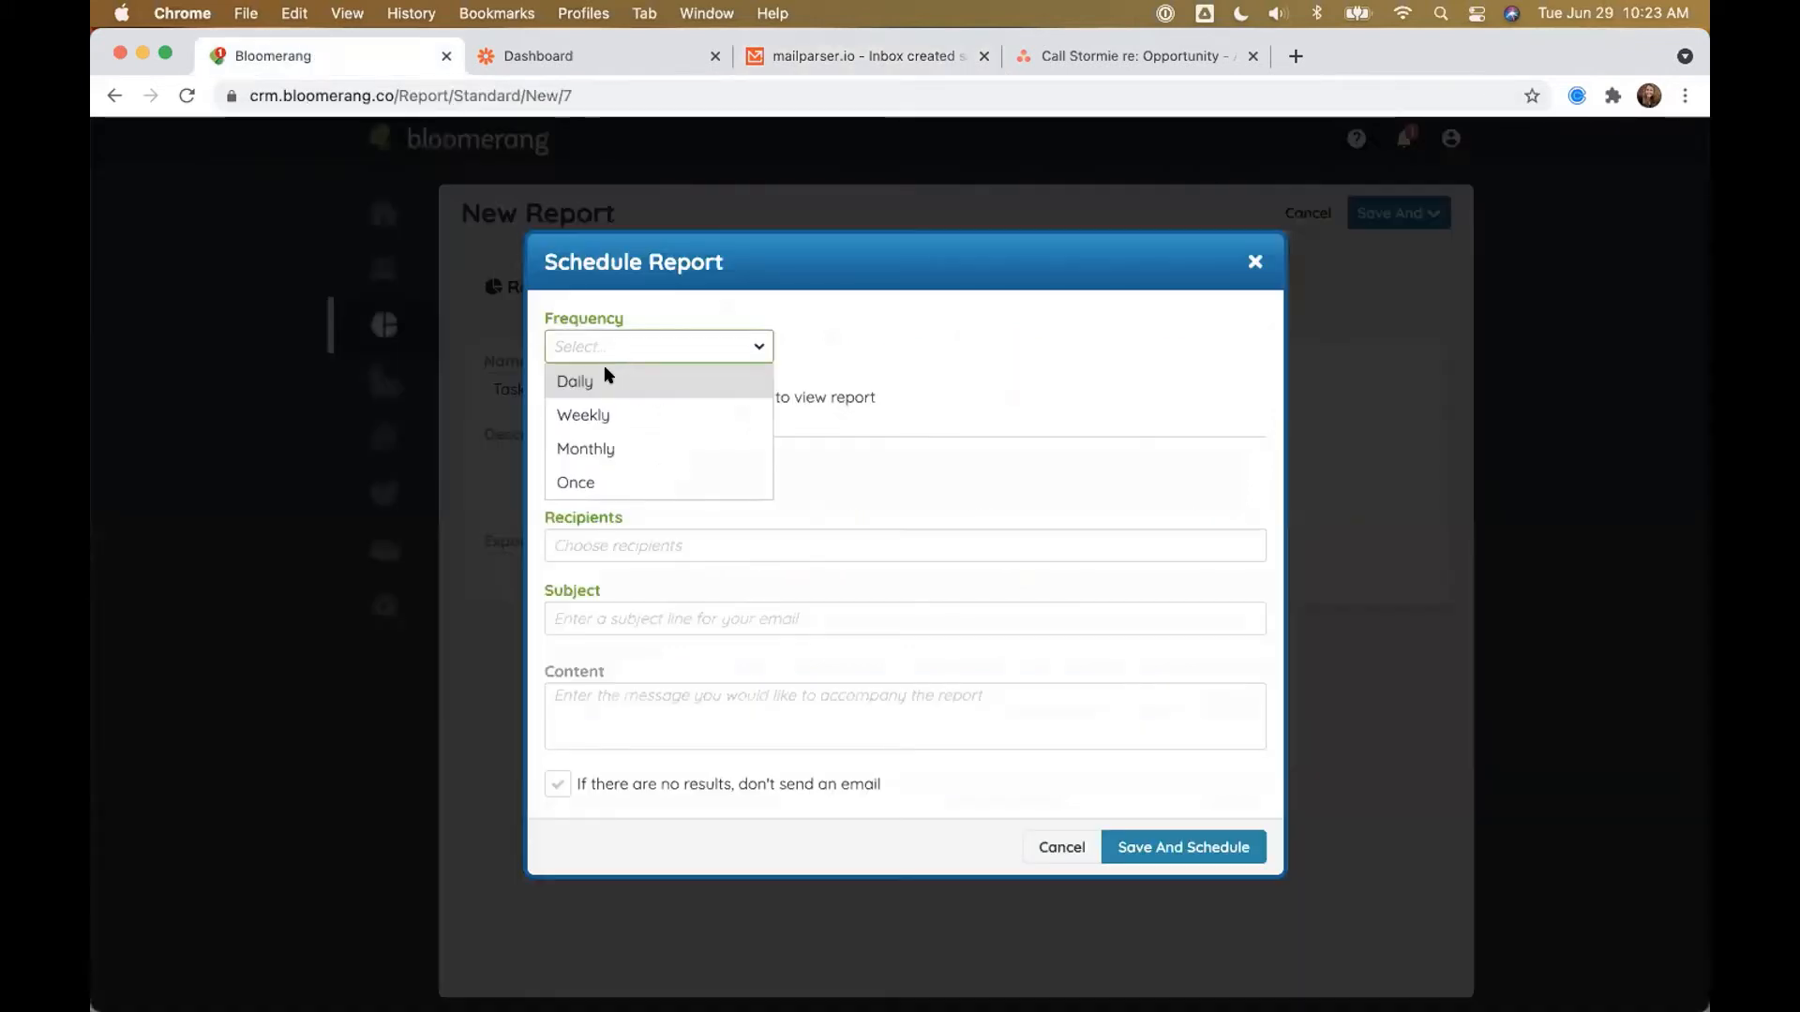
click(605, 378)
click(895, 354)
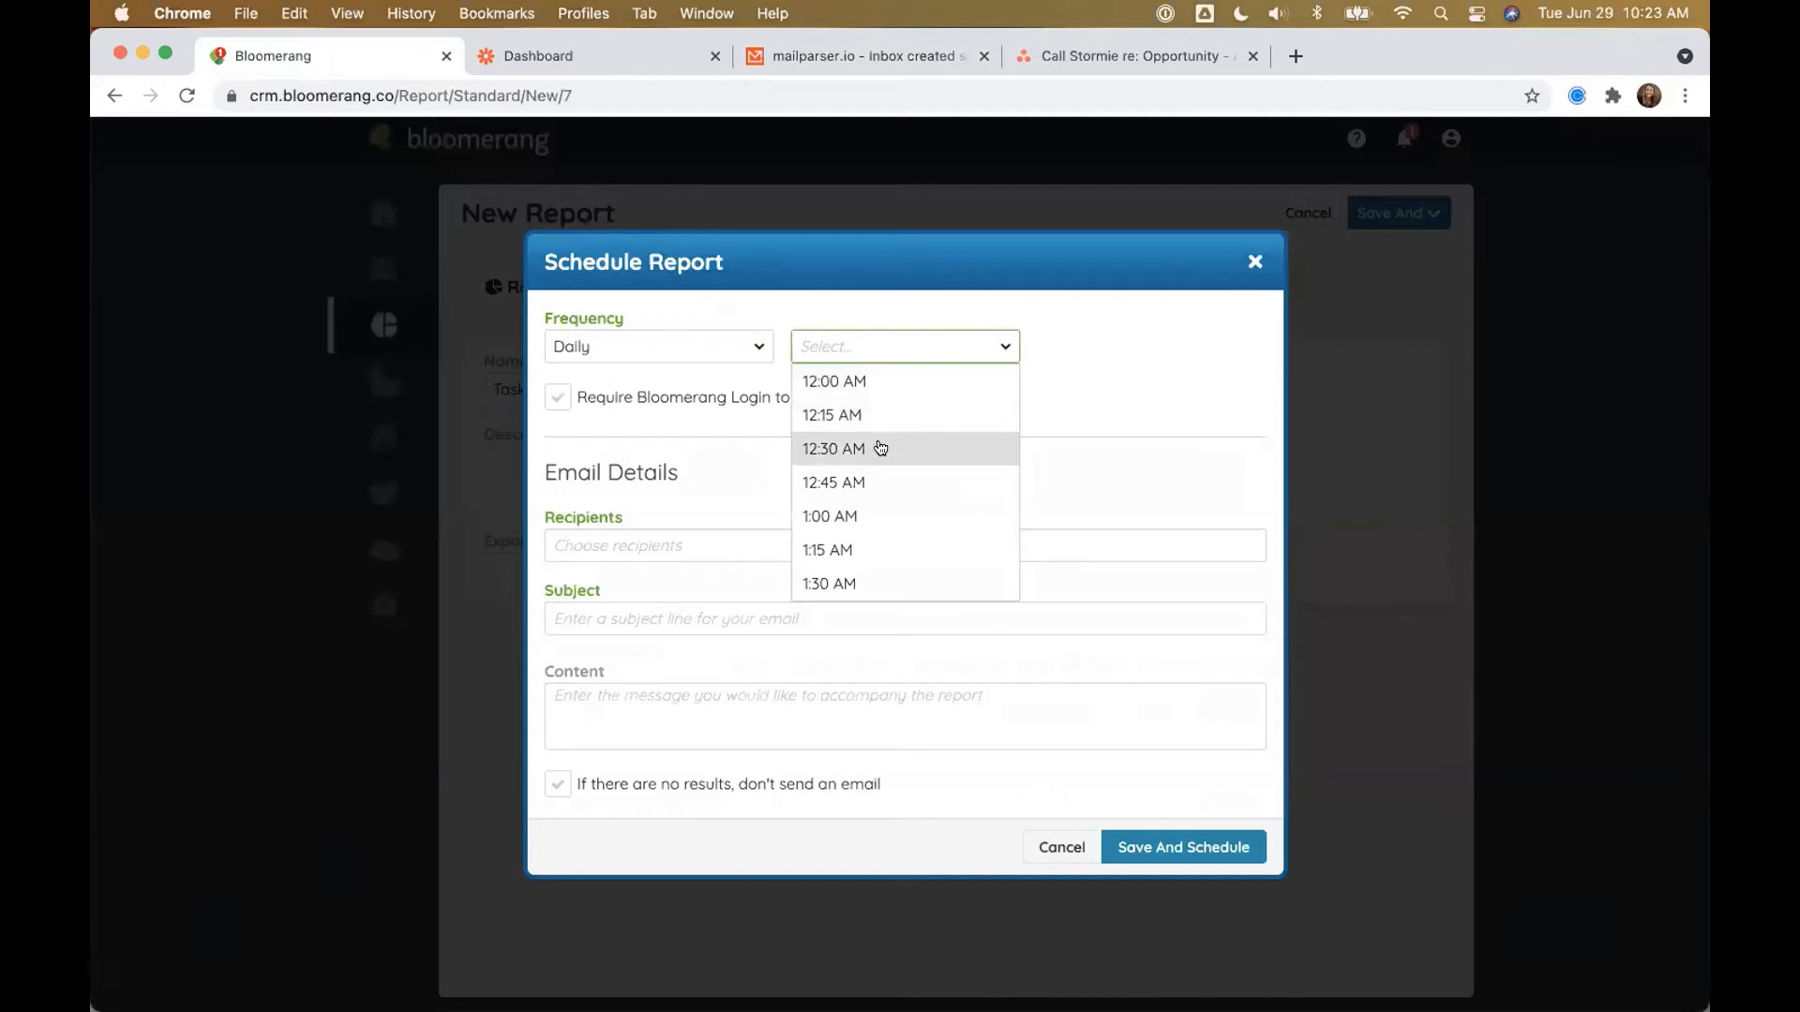
scroll(868, 478, down, 5)
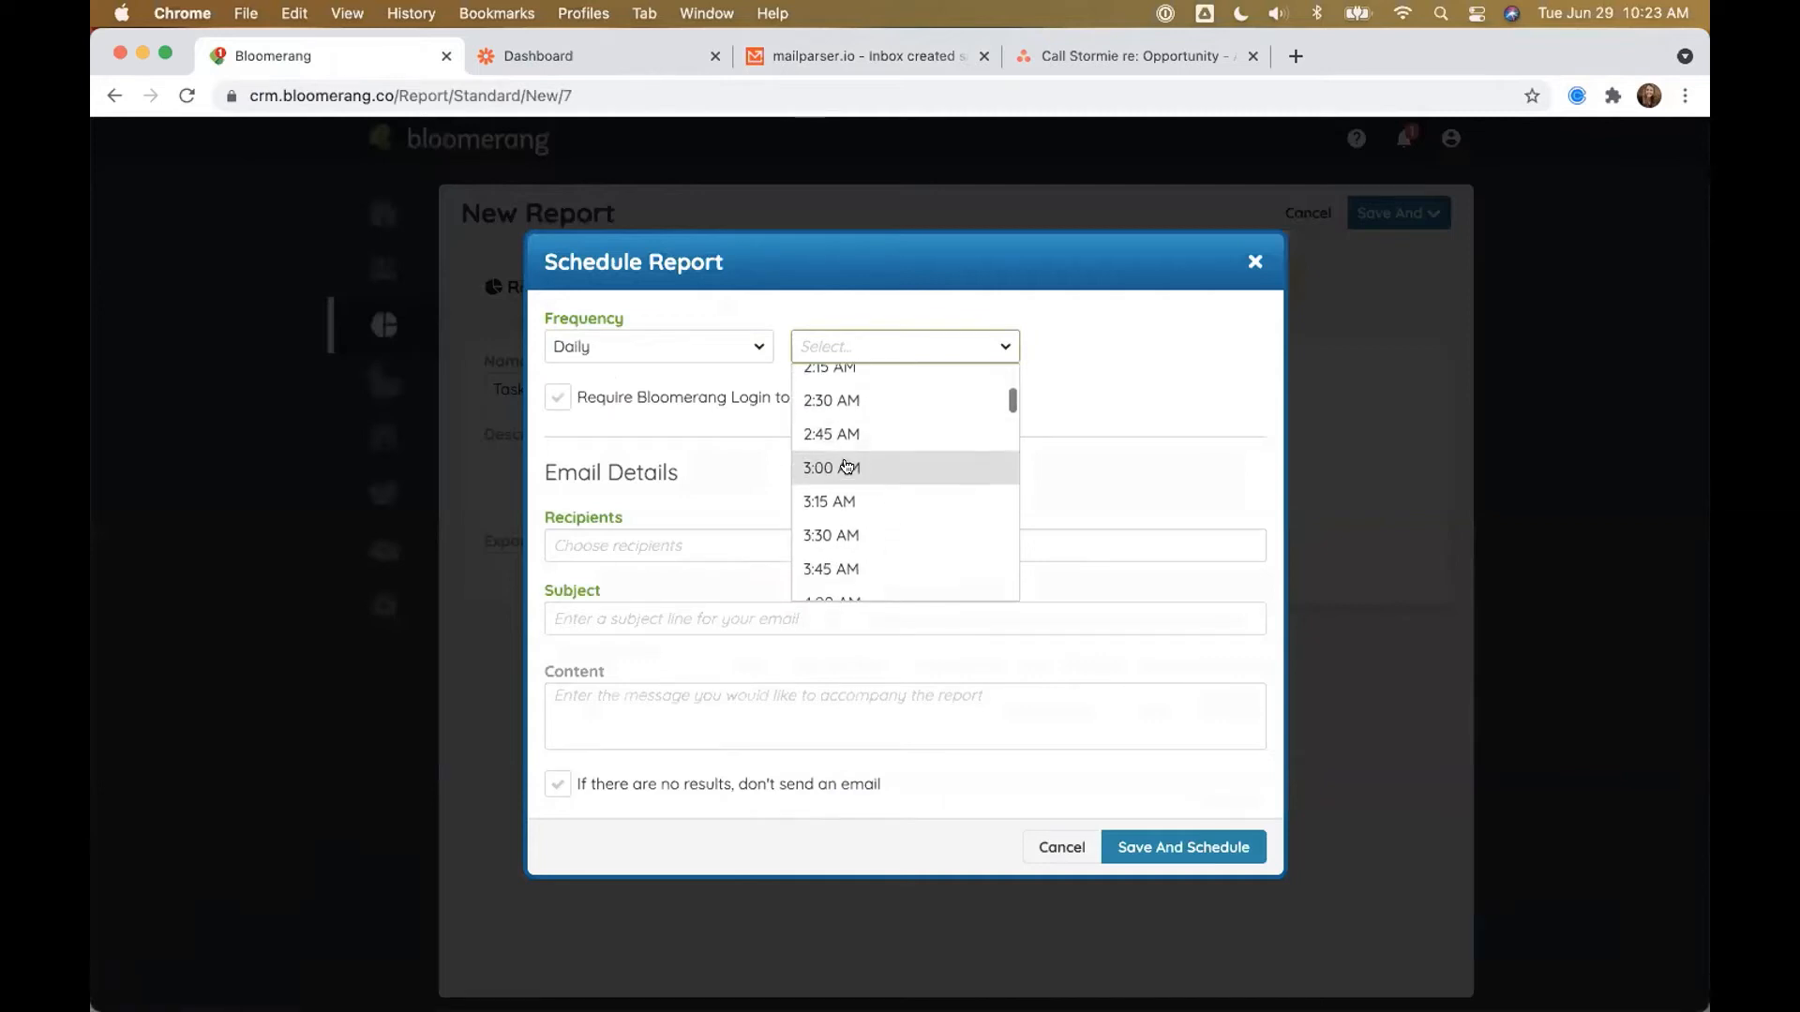
click(844, 467)
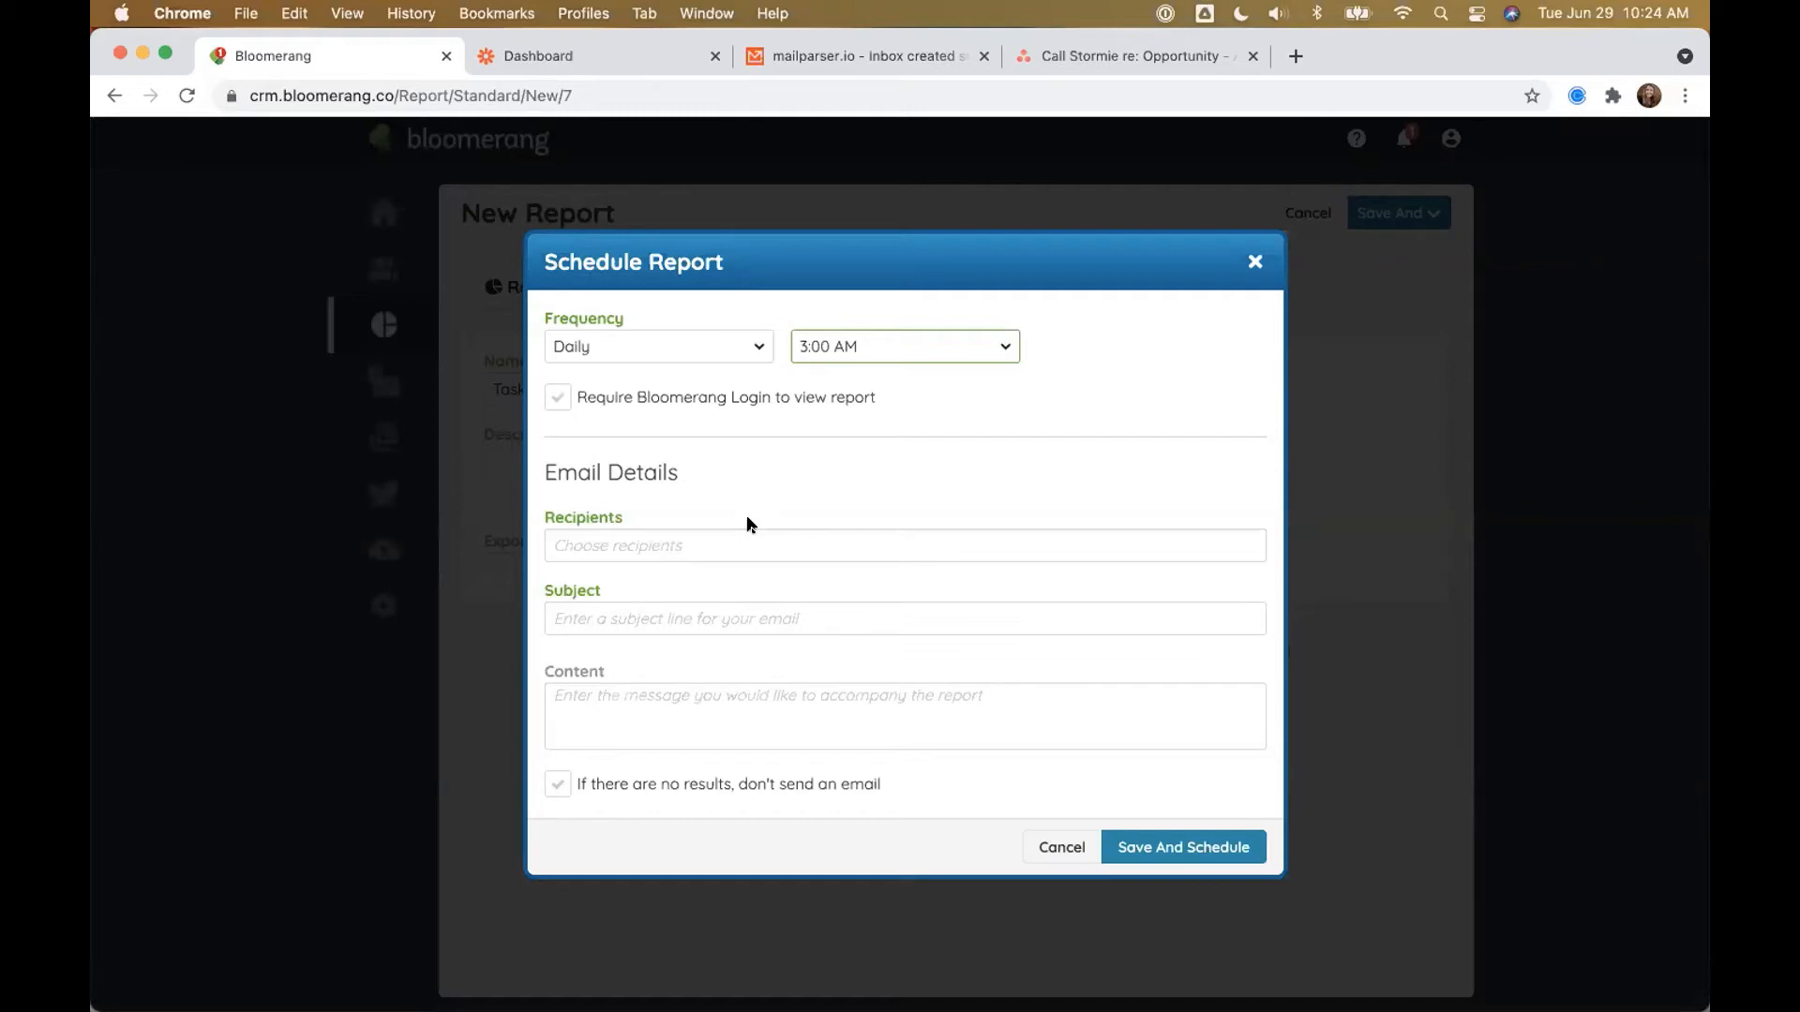
Step: Add the mailparser inbox recipient, subject 'Daily Report: Tasks Created Yesterday', and skip empty results
click(639, 536)
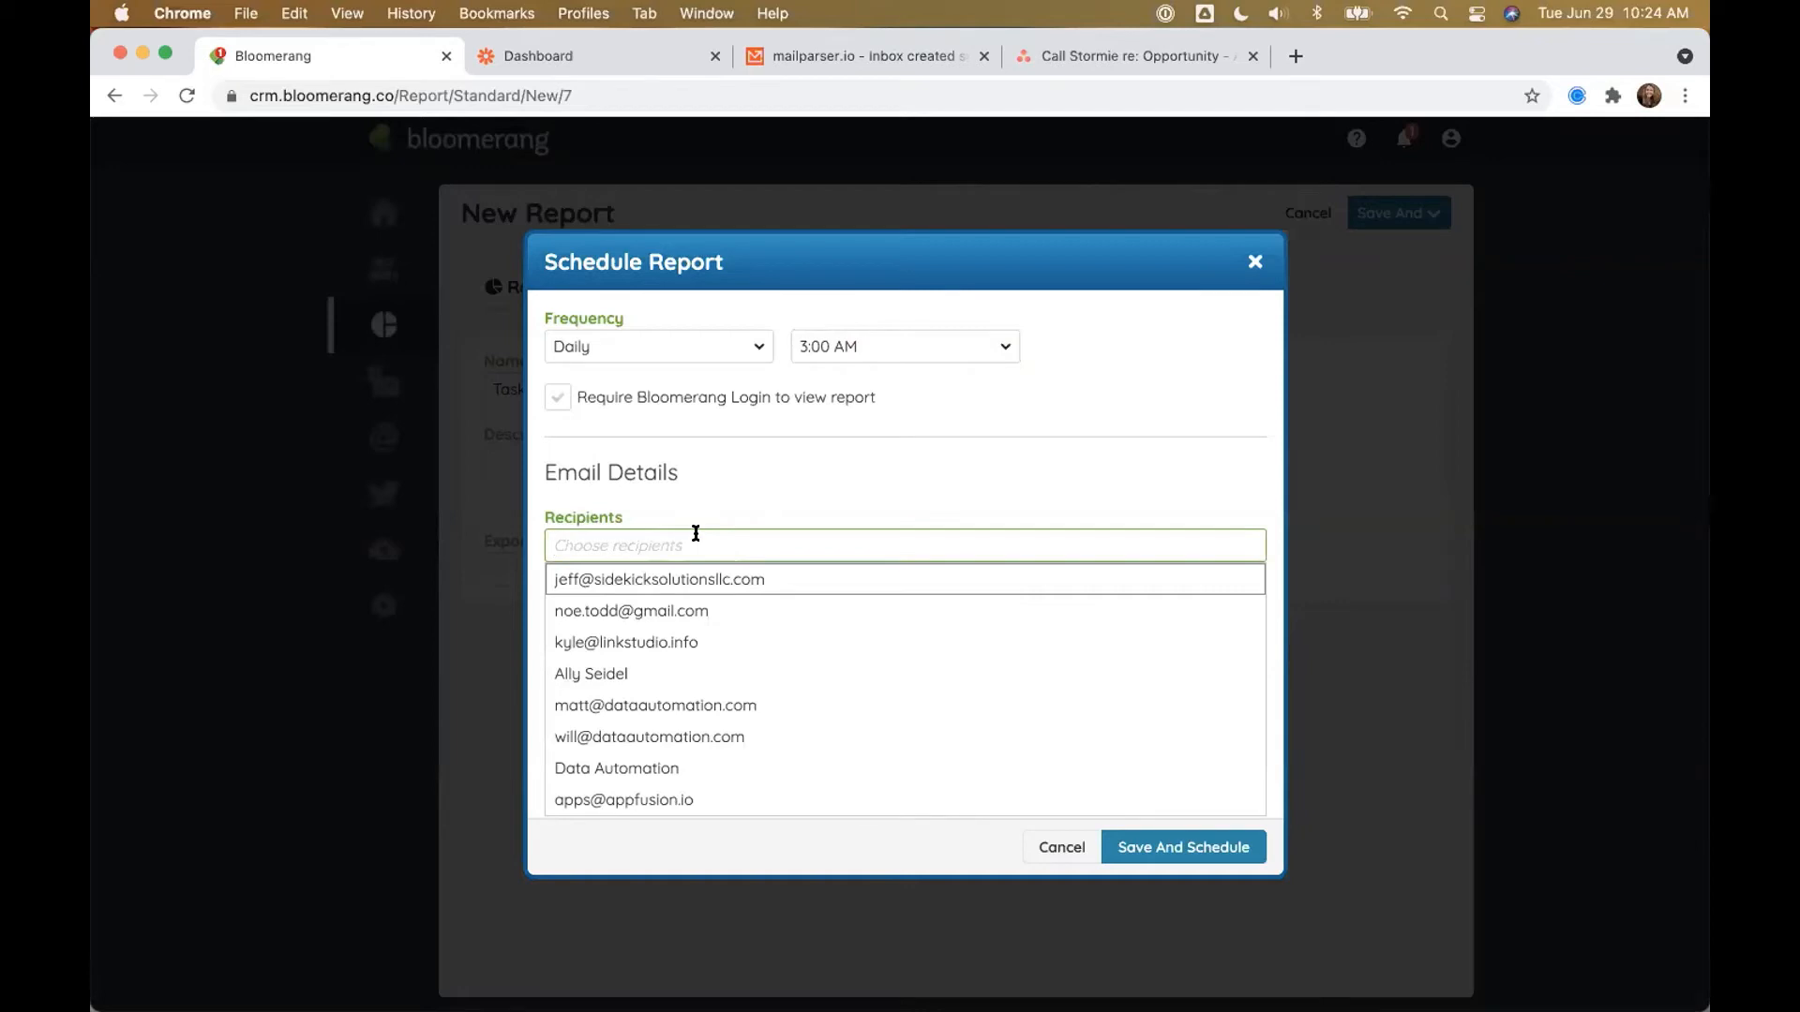
key(super+v)
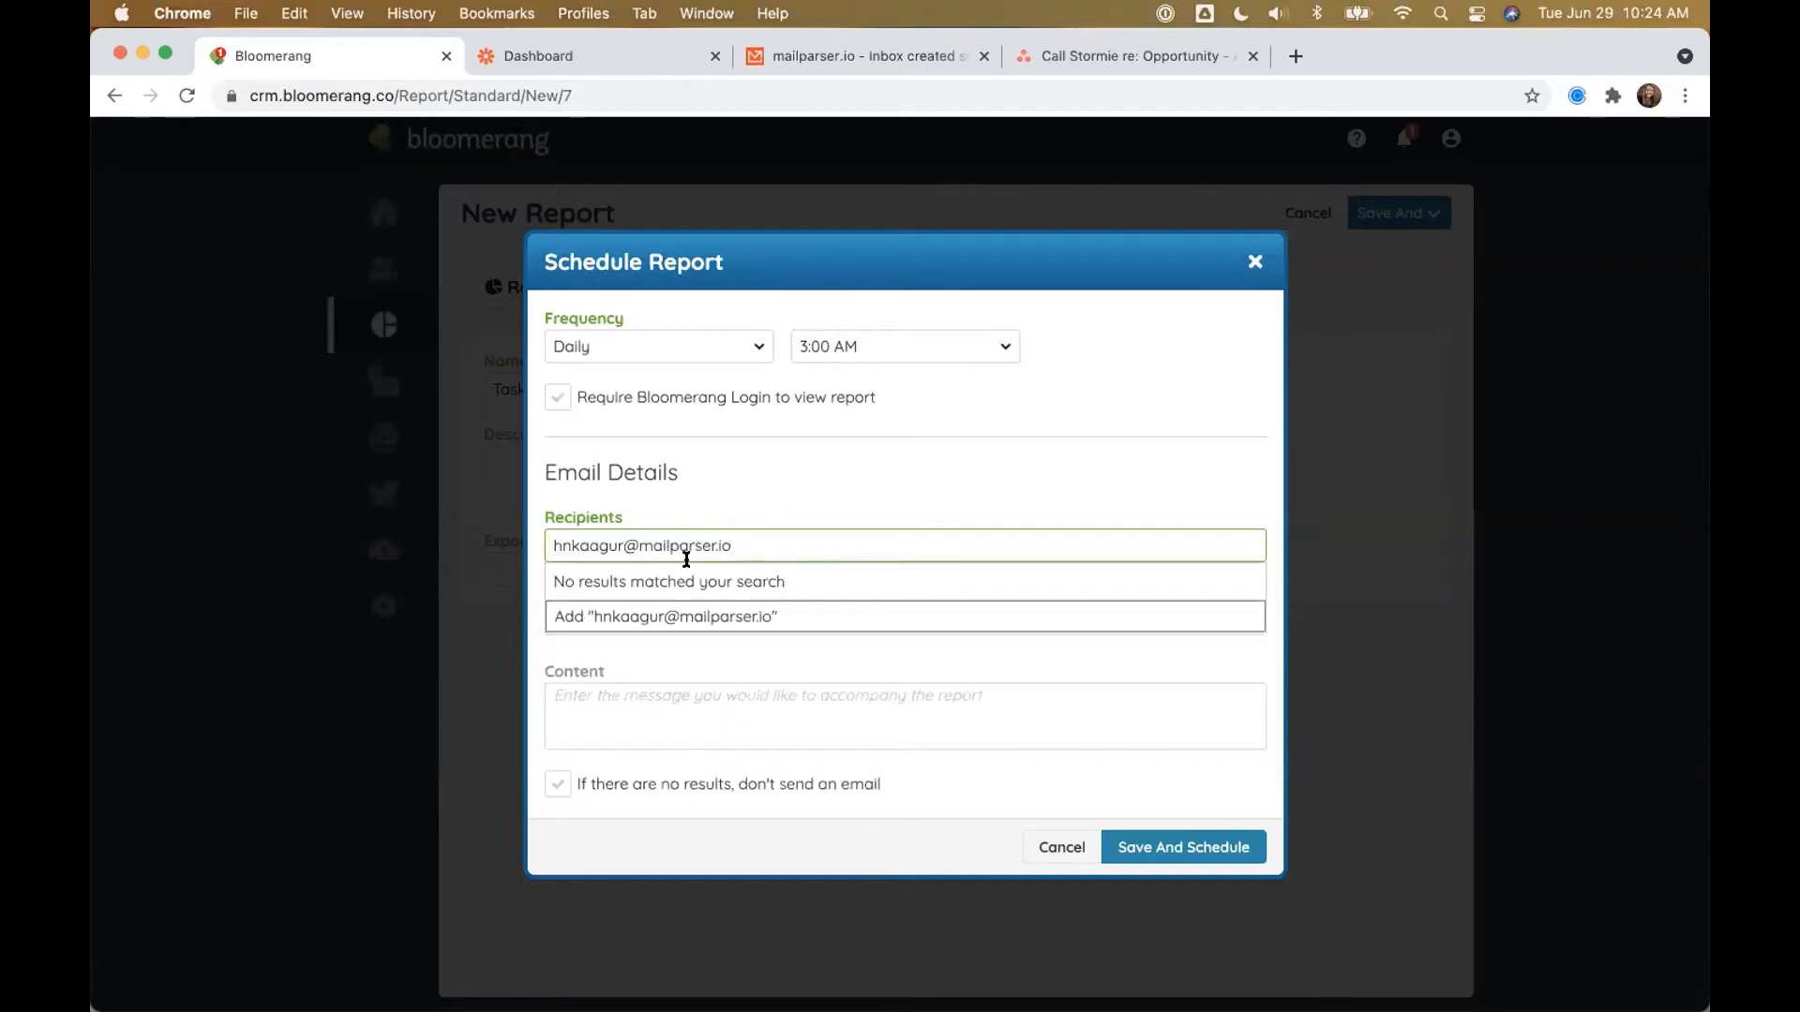
click(652, 616)
click(812, 505)
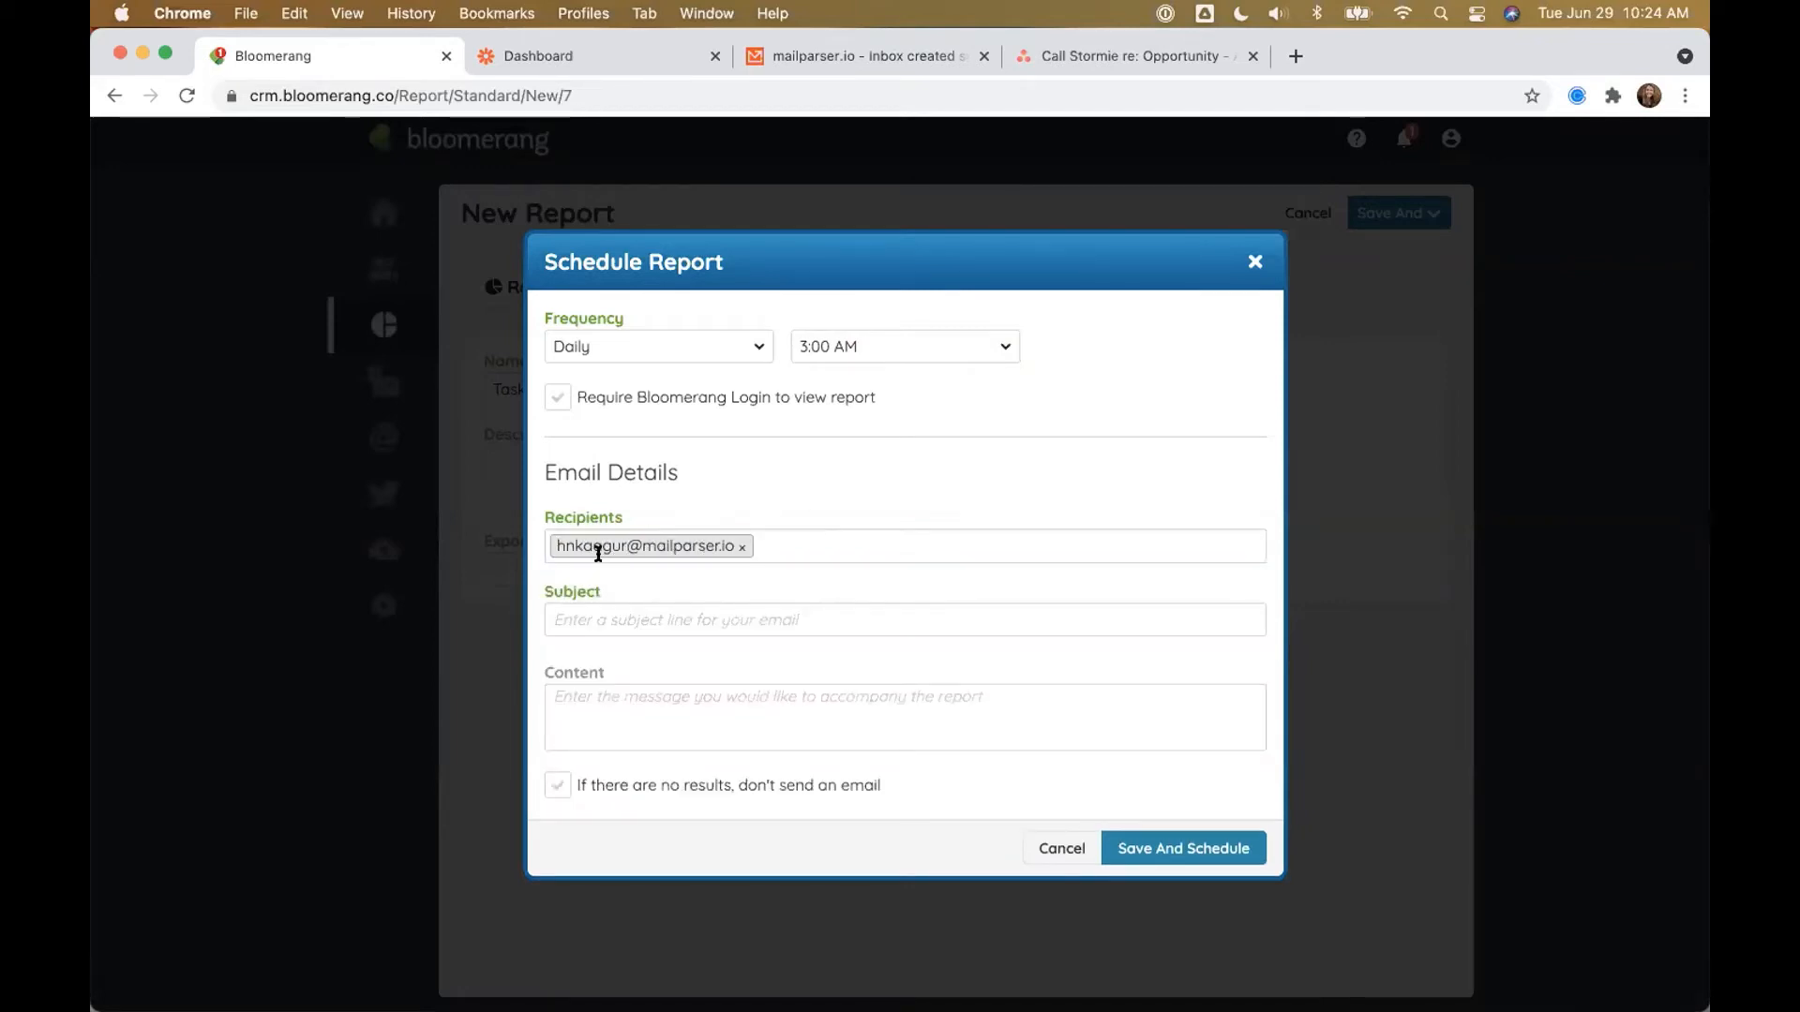
click(596, 605)
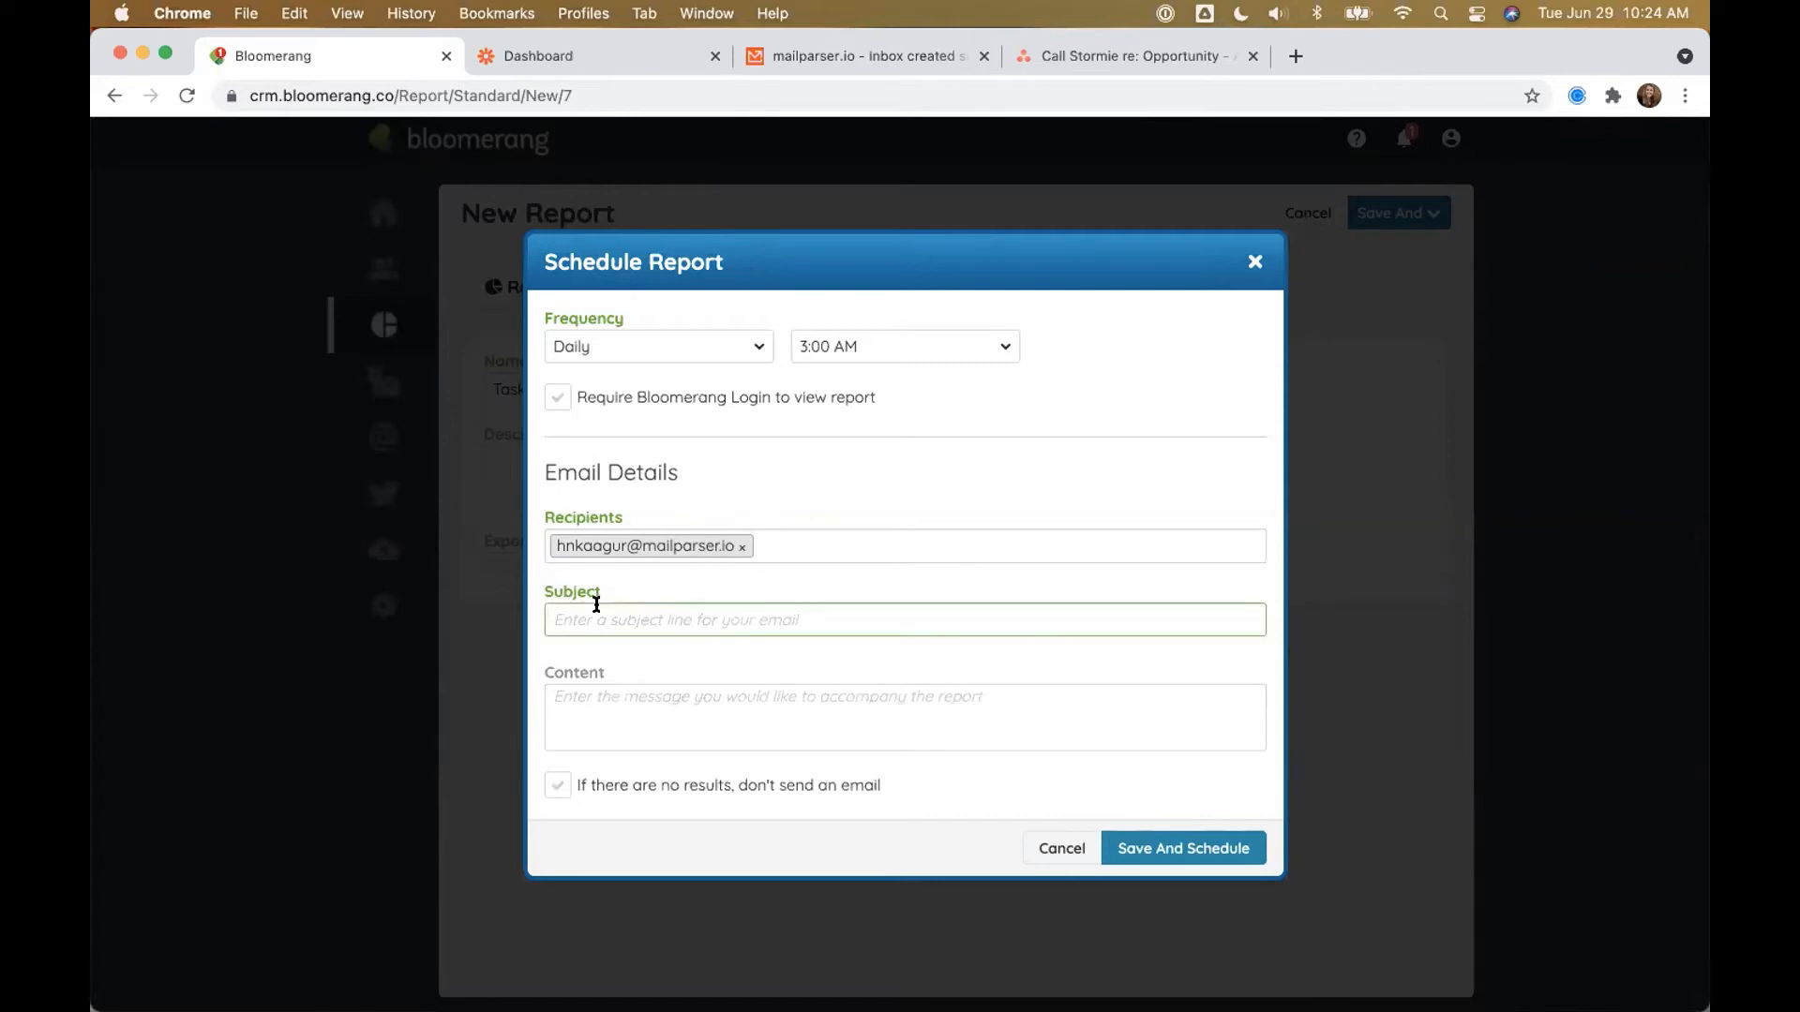
text(Daily Report: Tasks Created Yesterday)
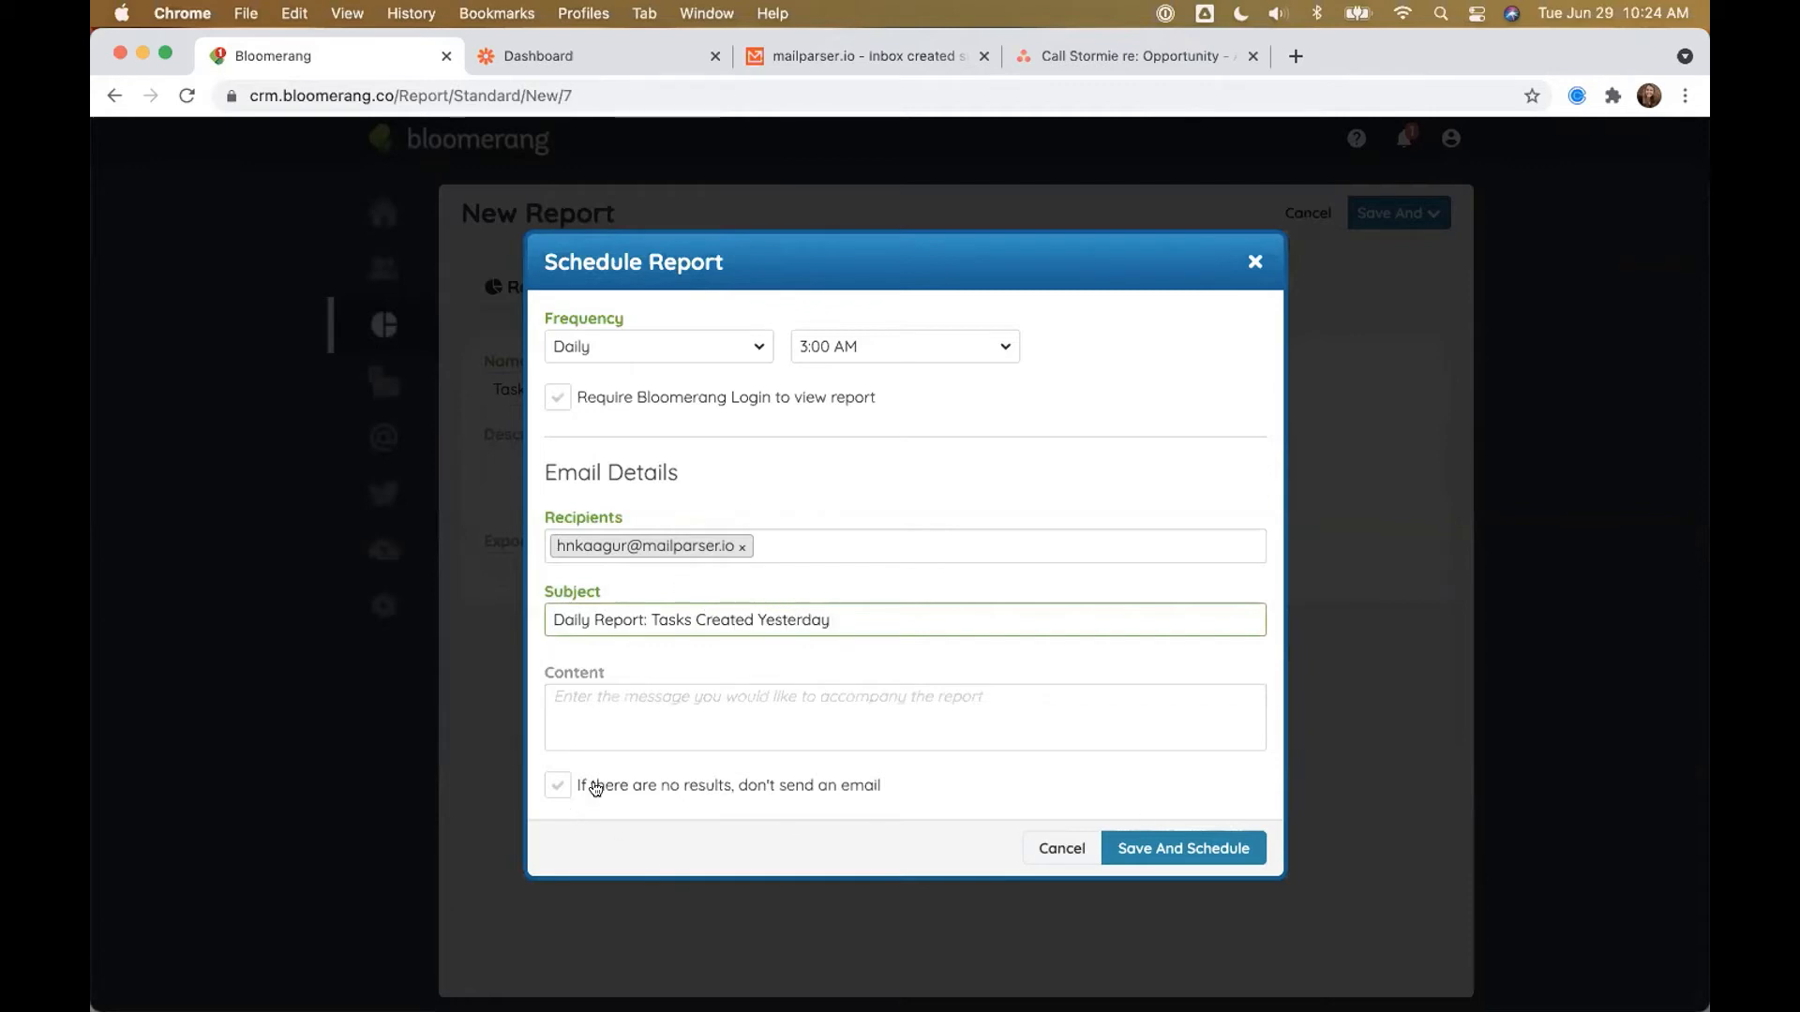
click(697, 783)
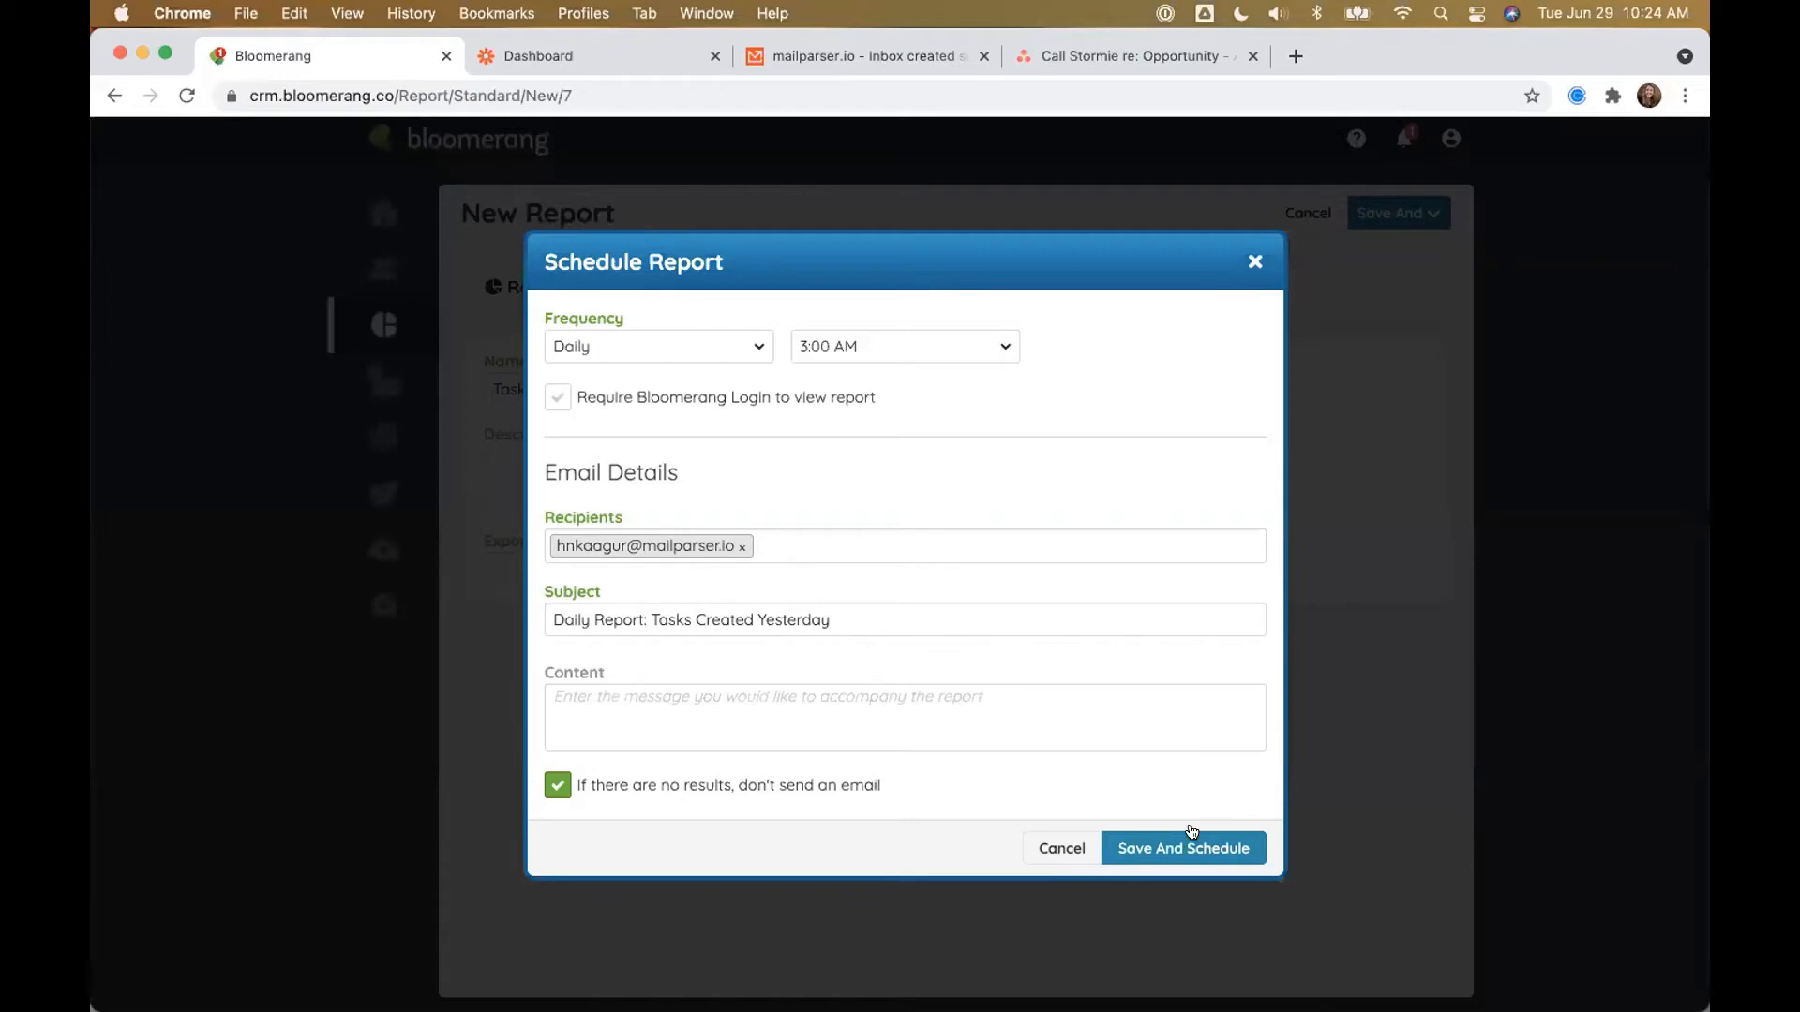
Step: Save the report with its schedule and return to mailparser.io
click(1166, 850)
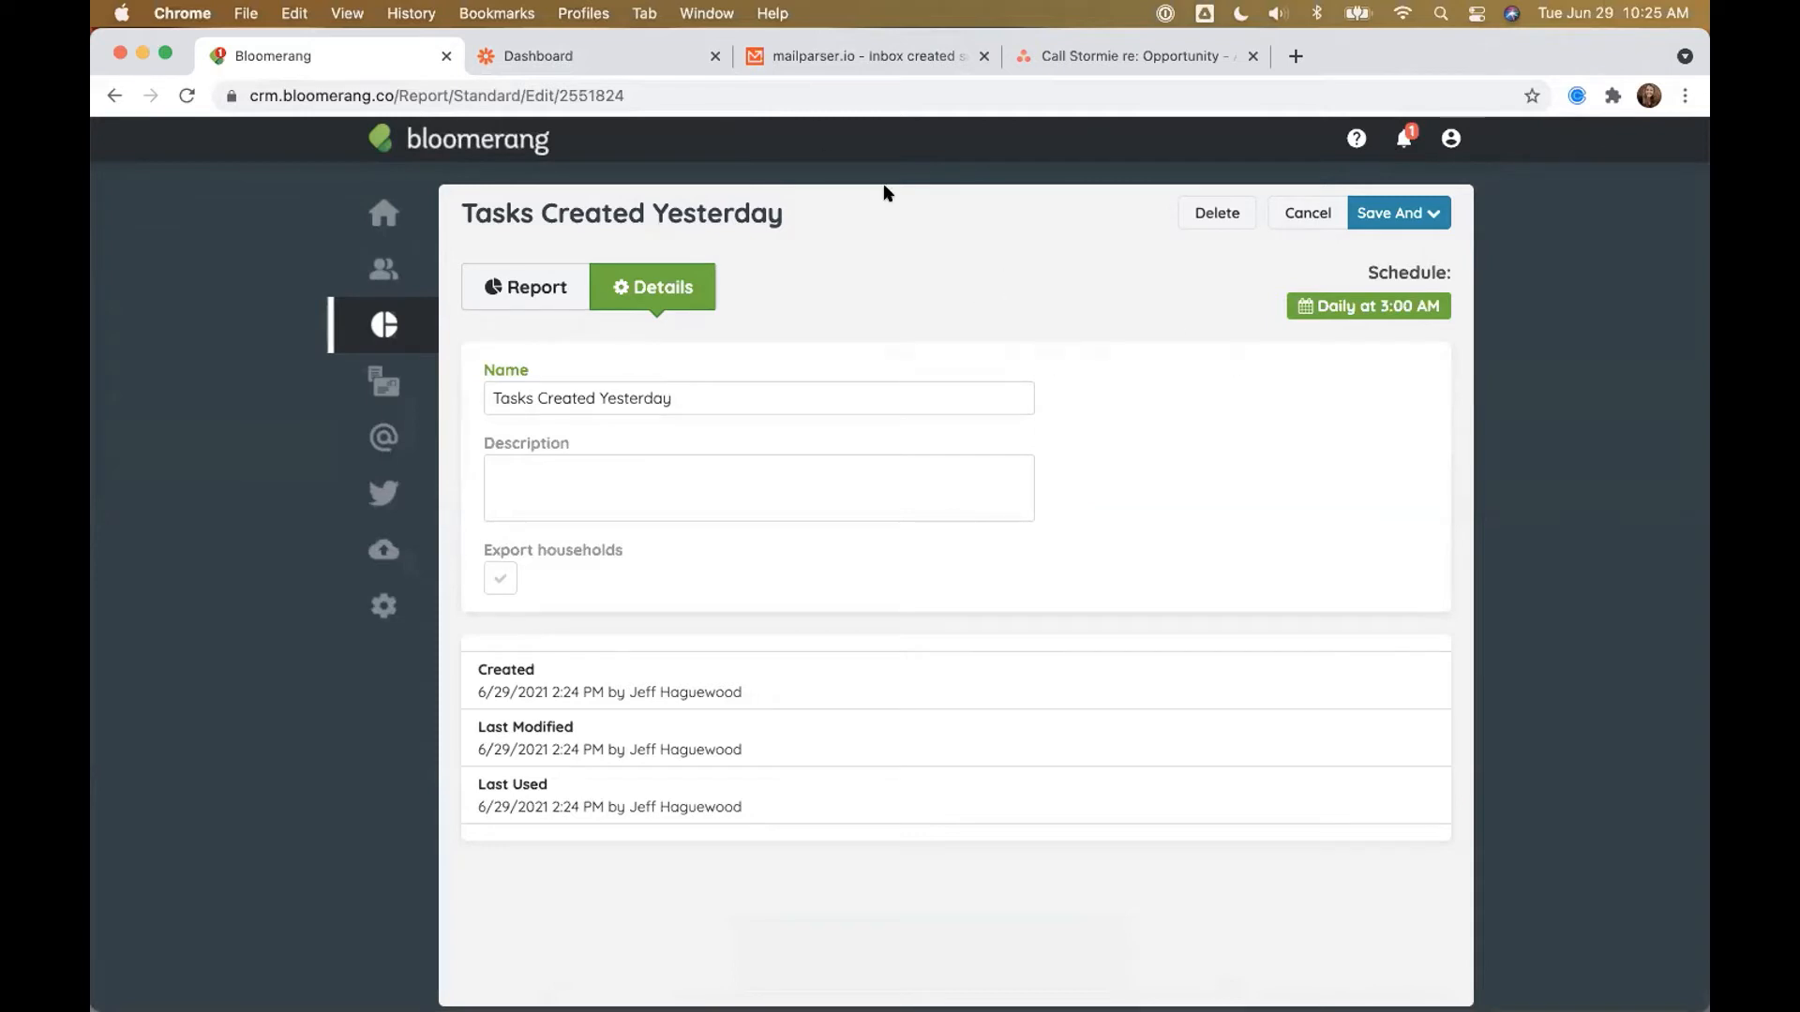
click(803, 67)
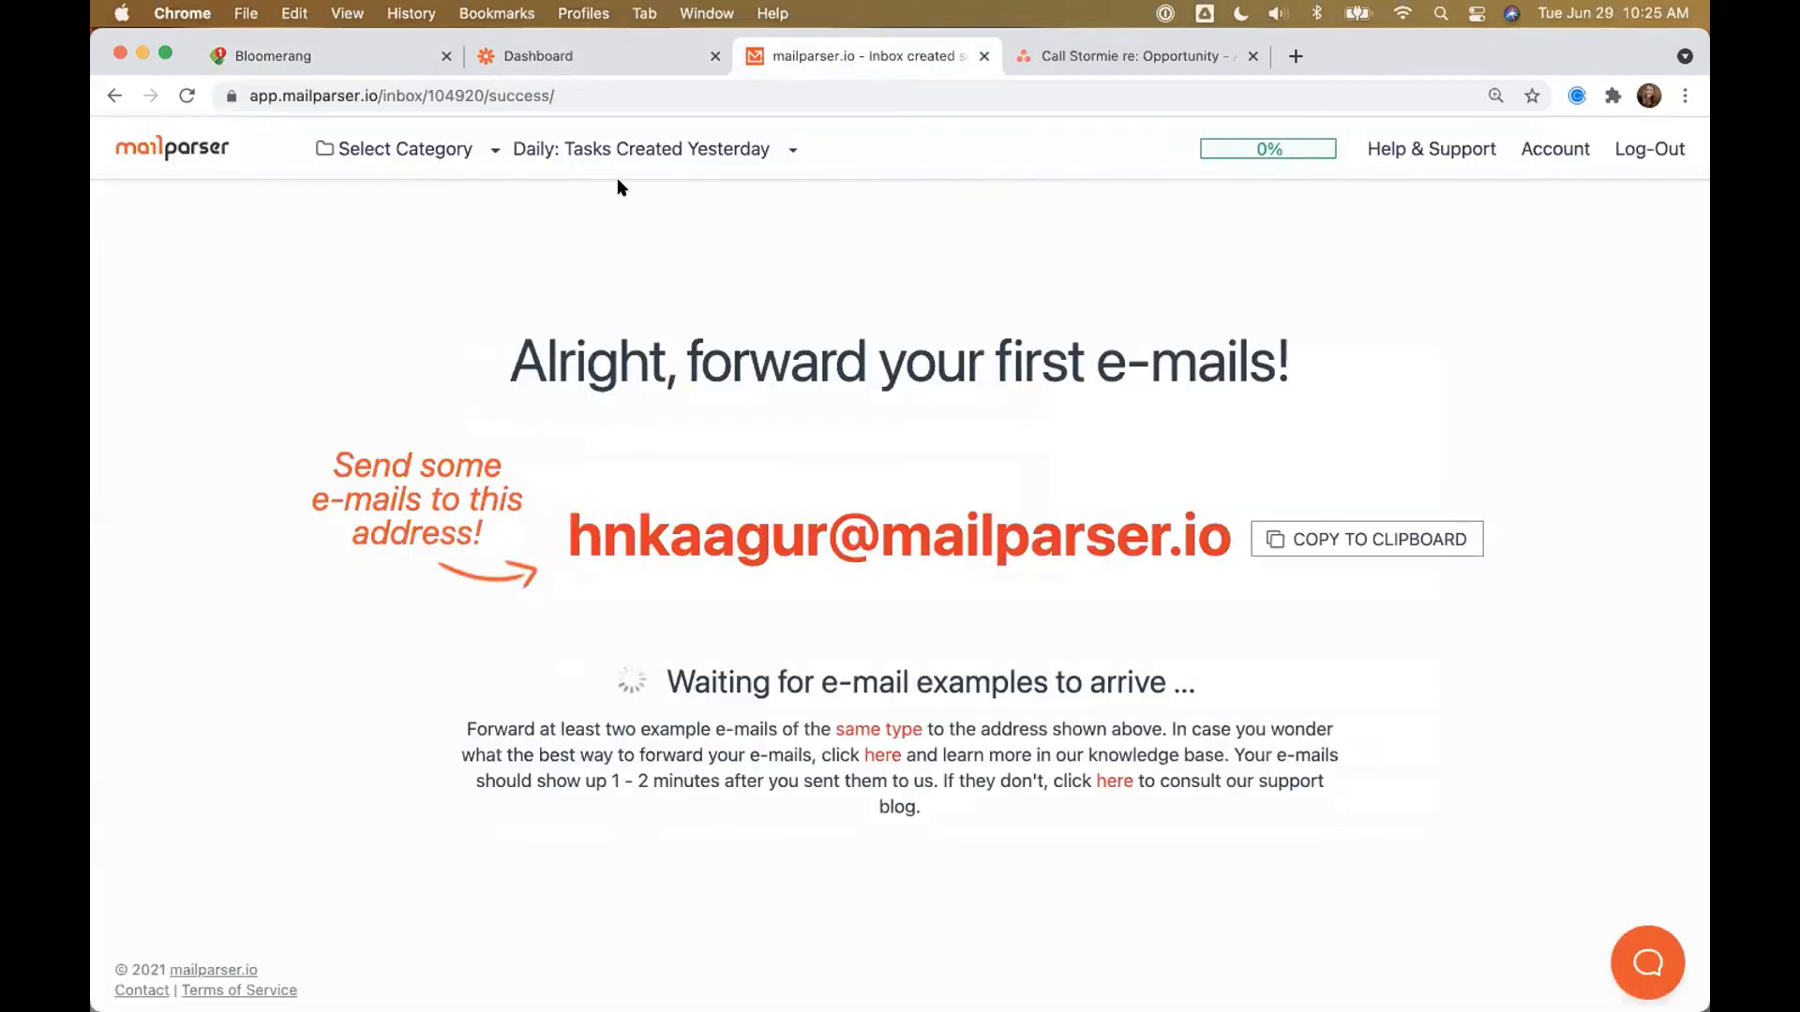
Step: Open the [LIVE] Daily Report inbox's parsing rules and start a new parsing rule
click(563, 150)
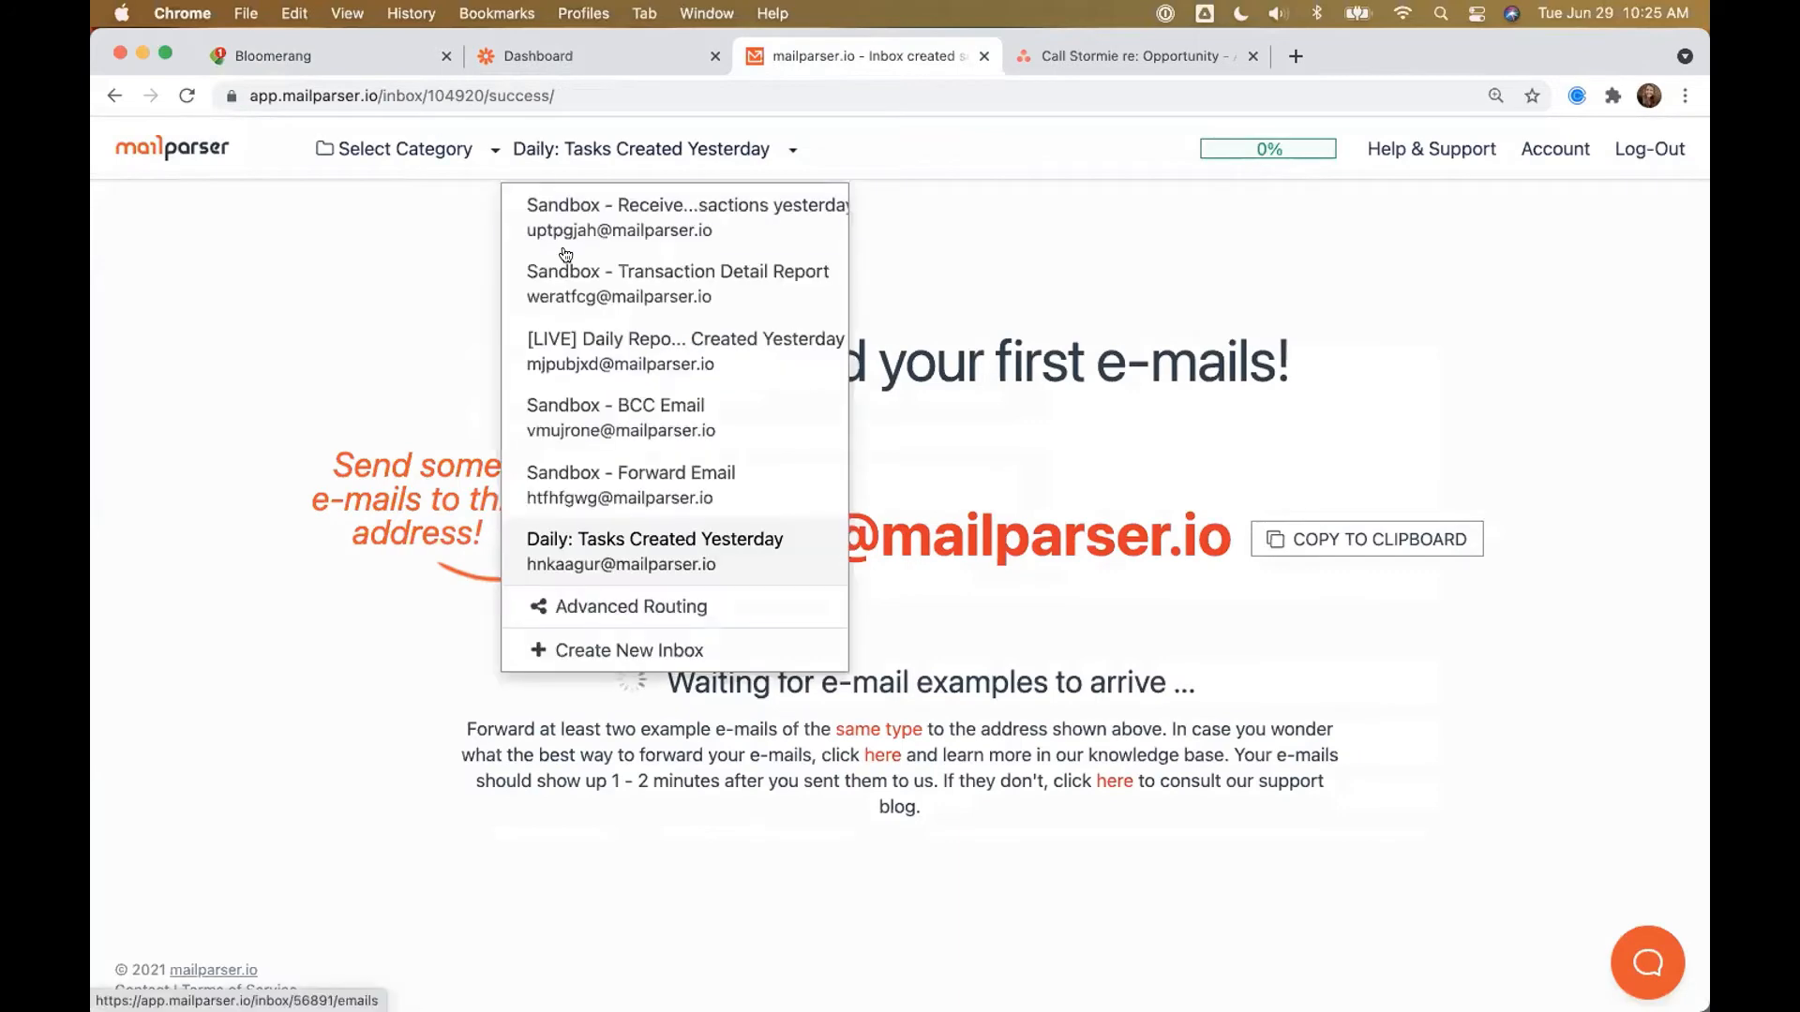
click(602, 355)
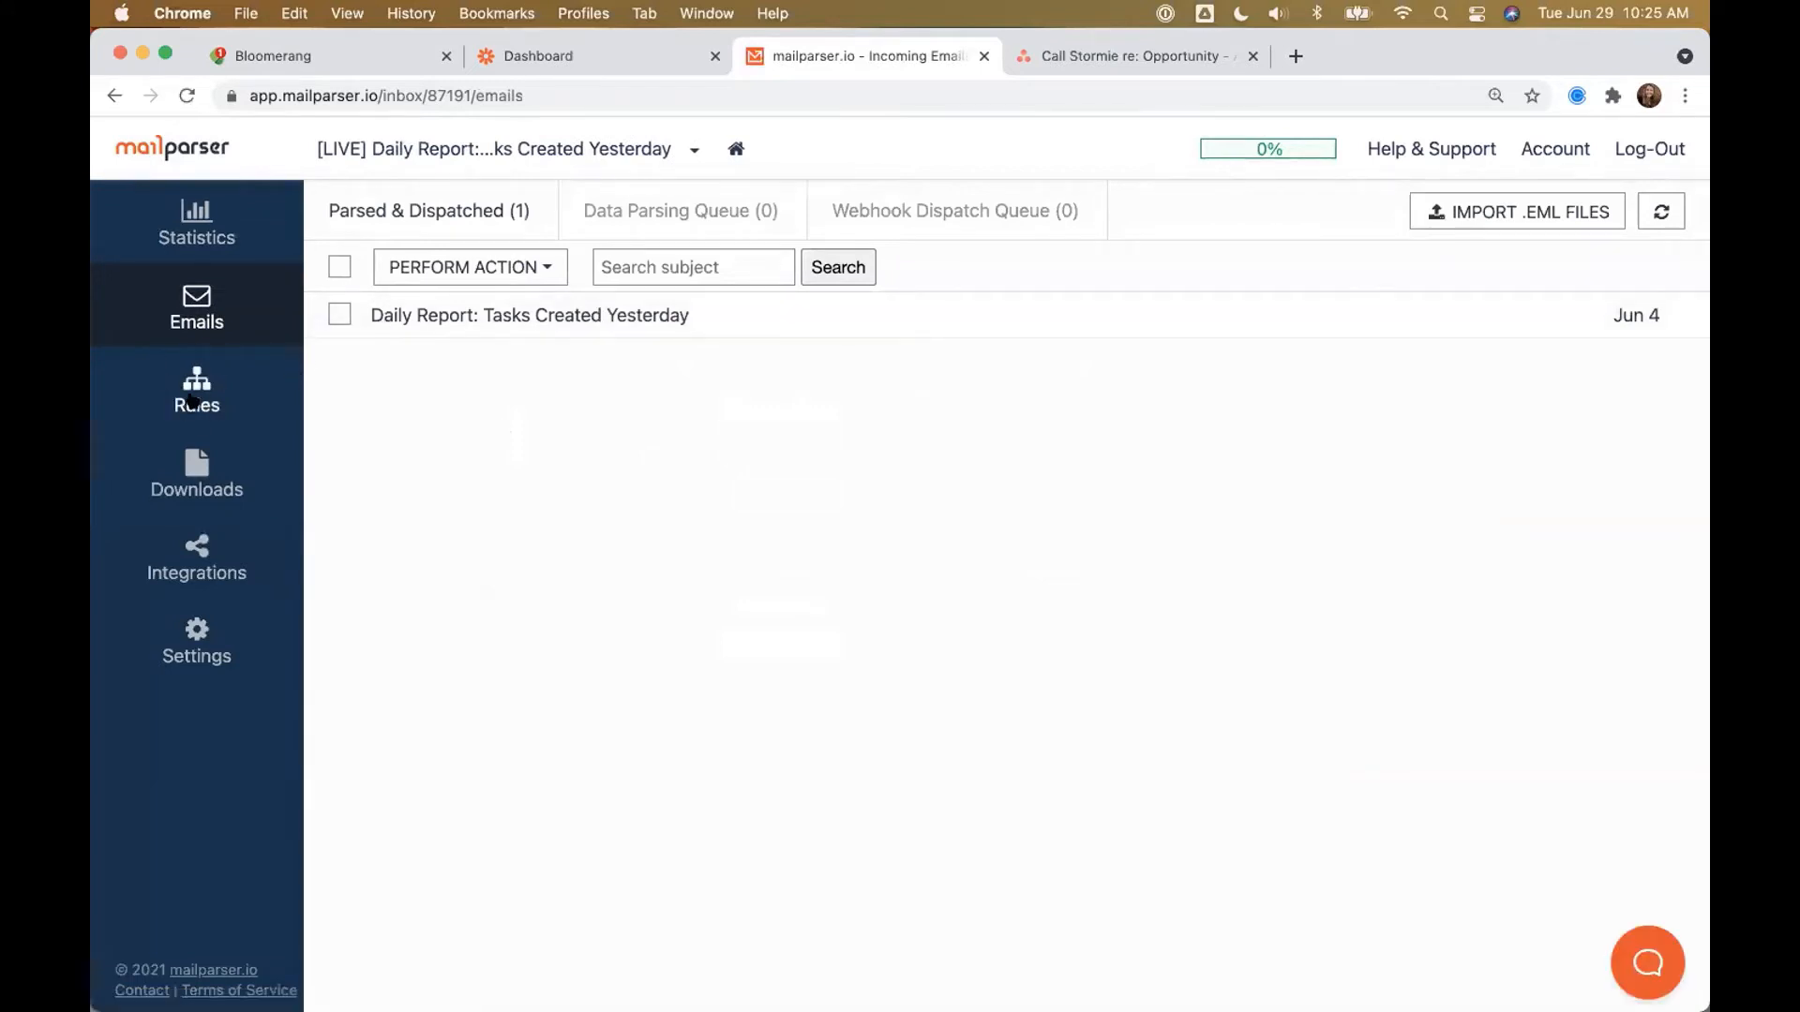
click(211, 404)
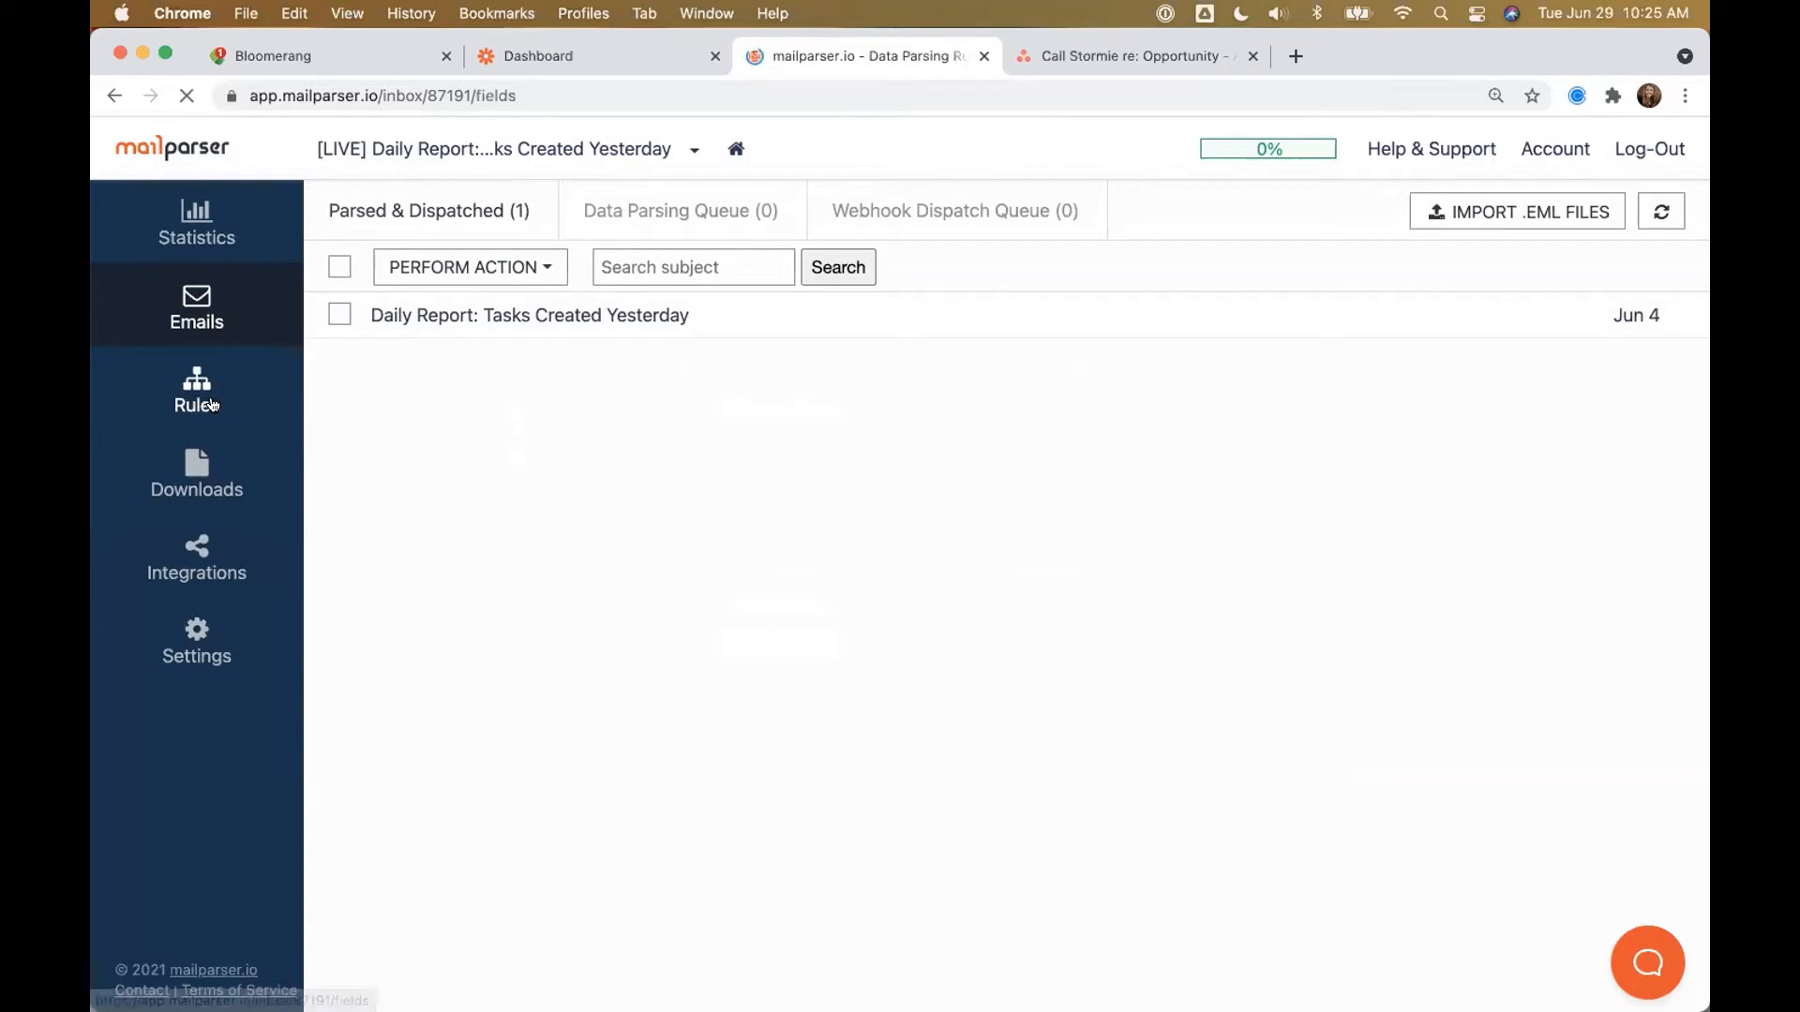
mouse_move(563, 272)
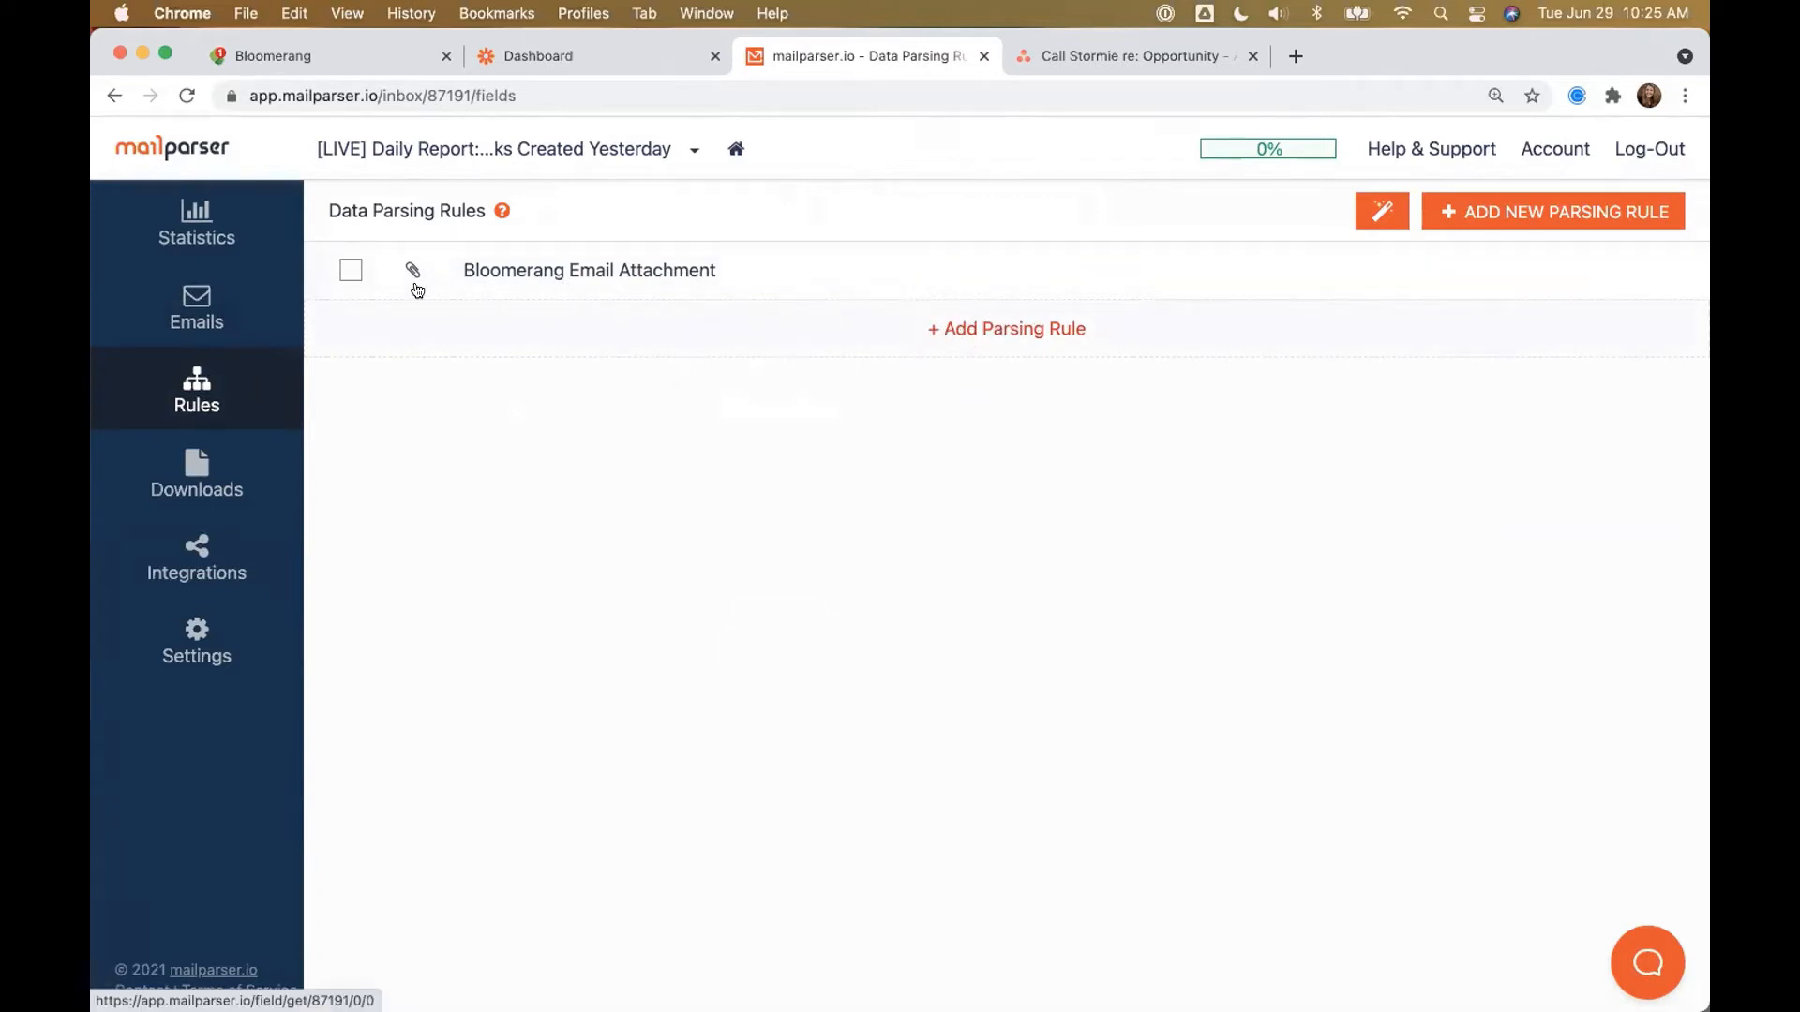
click(956, 327)
Step: Select the email attachment as the parsing rule's data source, after trying subject, body and recipients
click(849, 474)
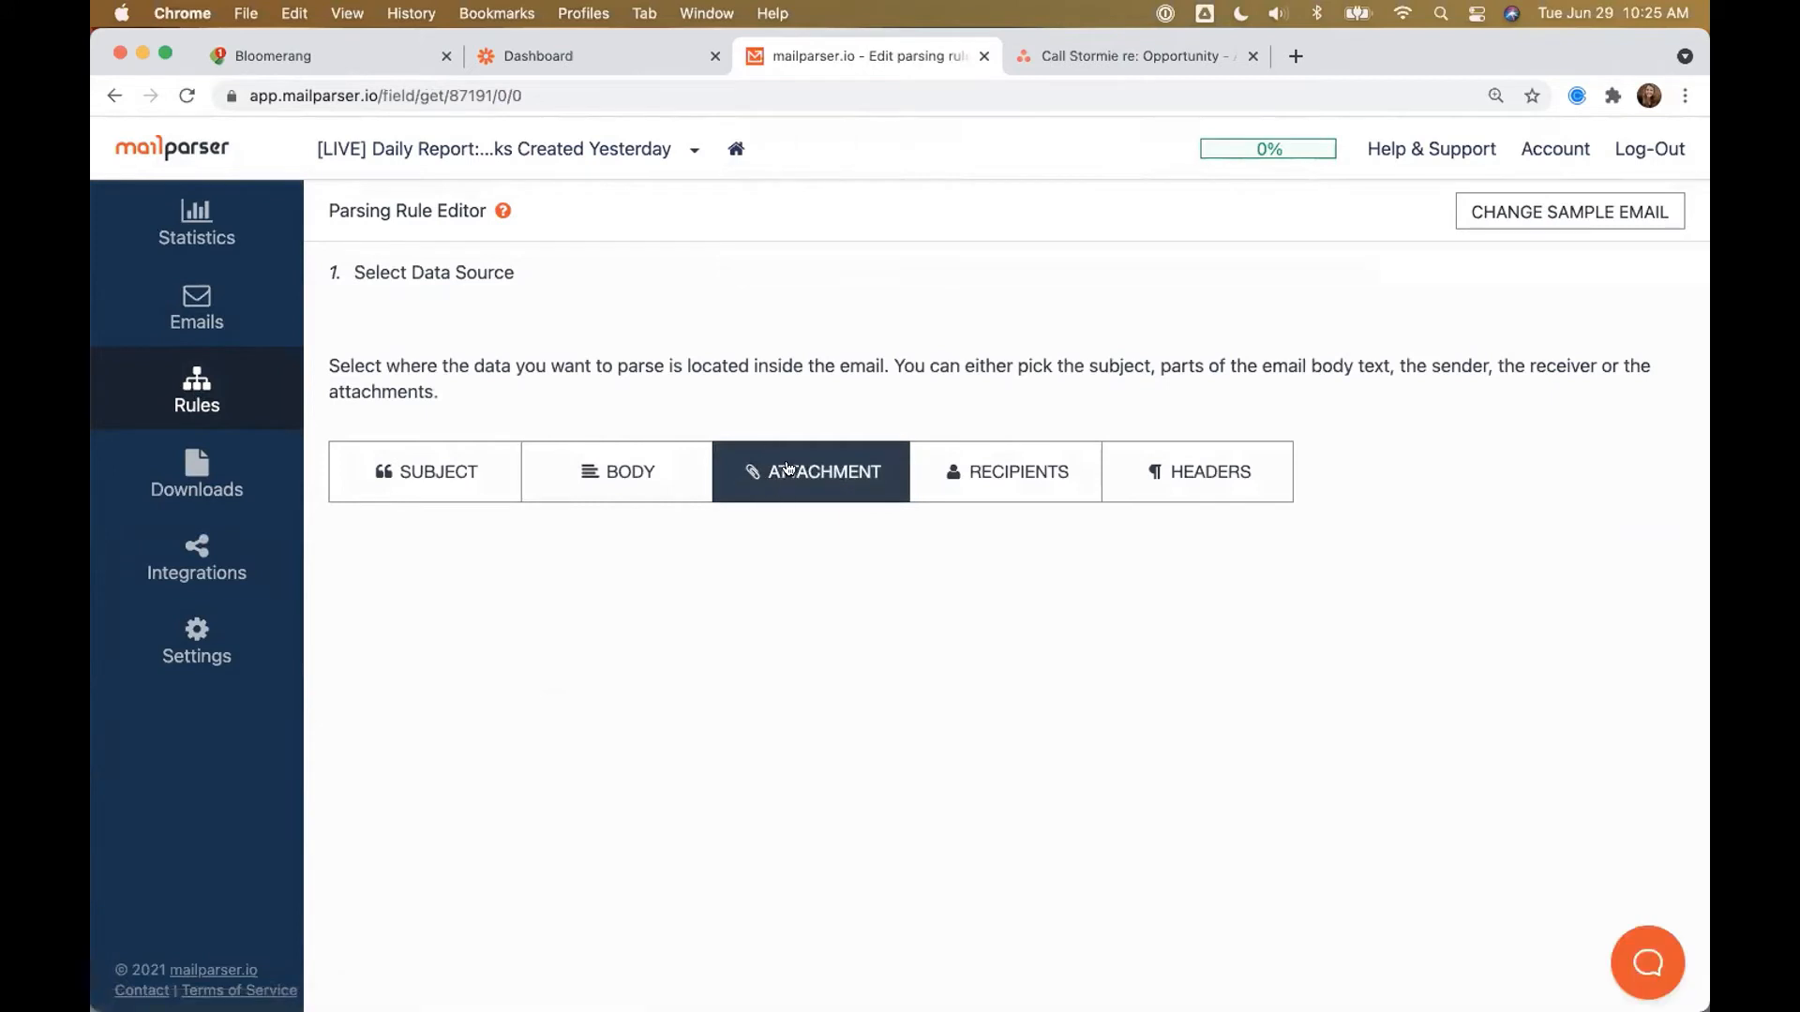
click(398, 500)
click(597, 495)
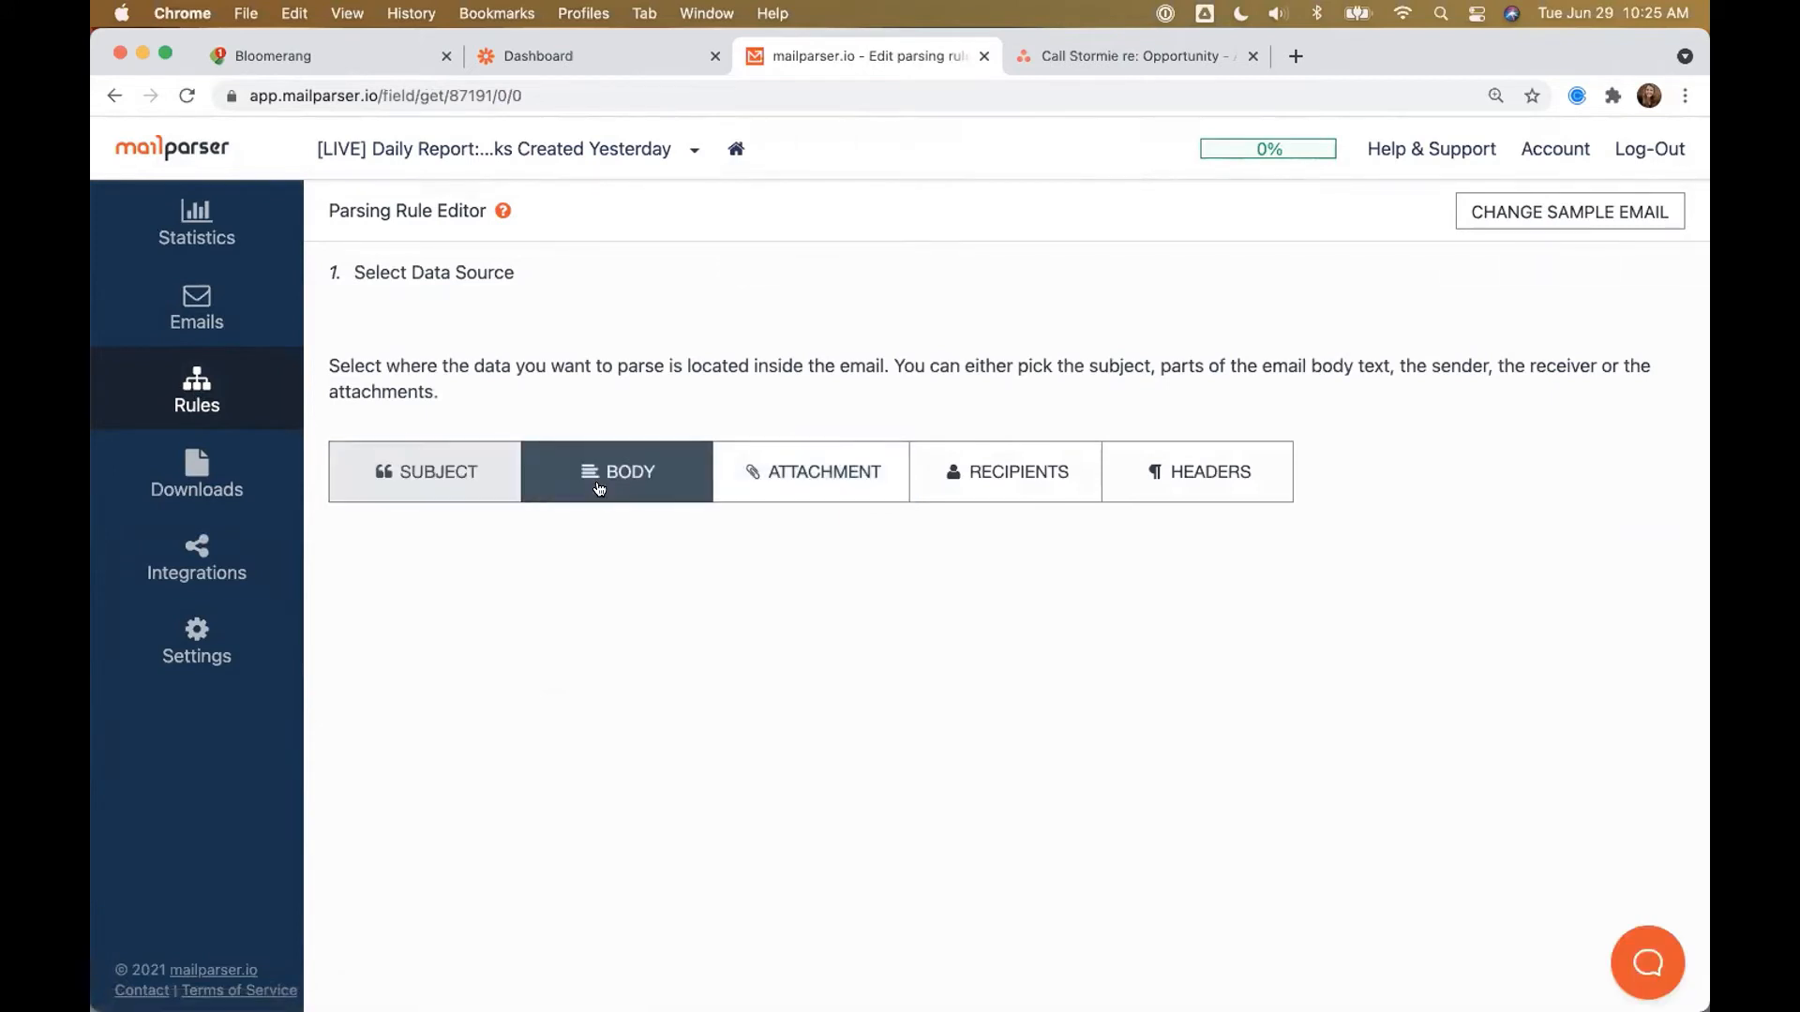
click(1015, 469)
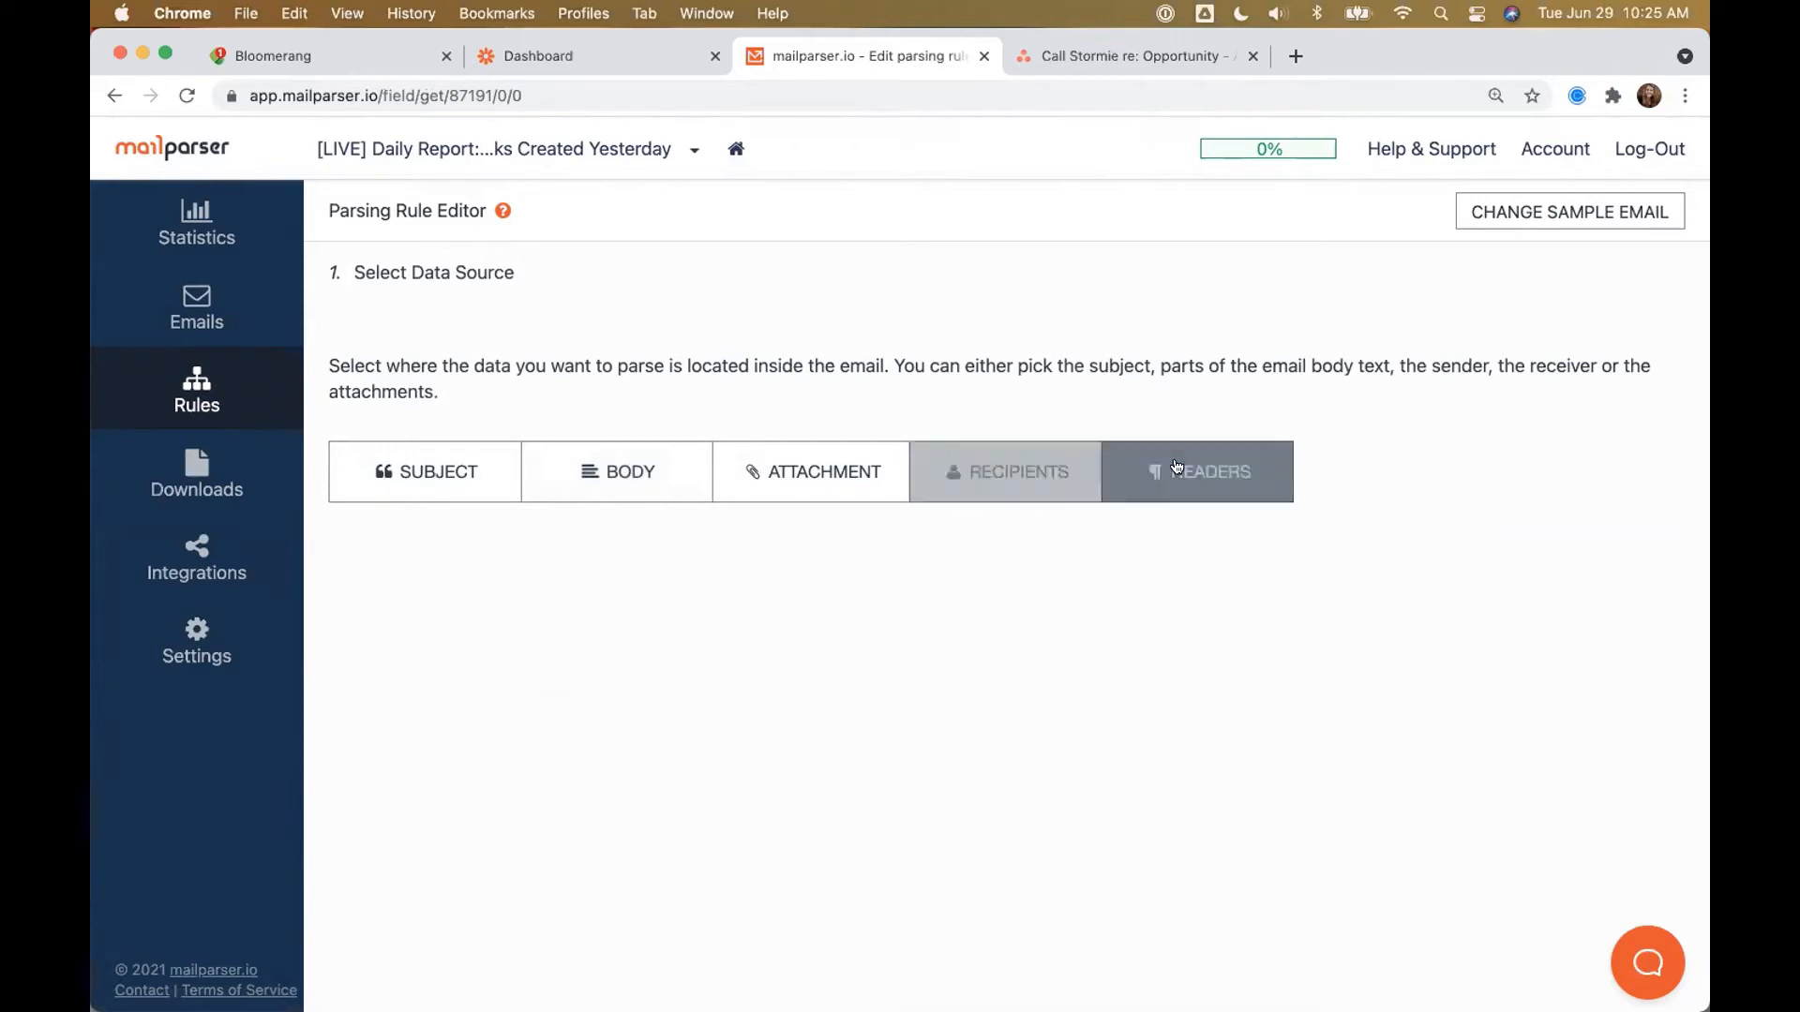
click(849, 497)
click(796, 474)
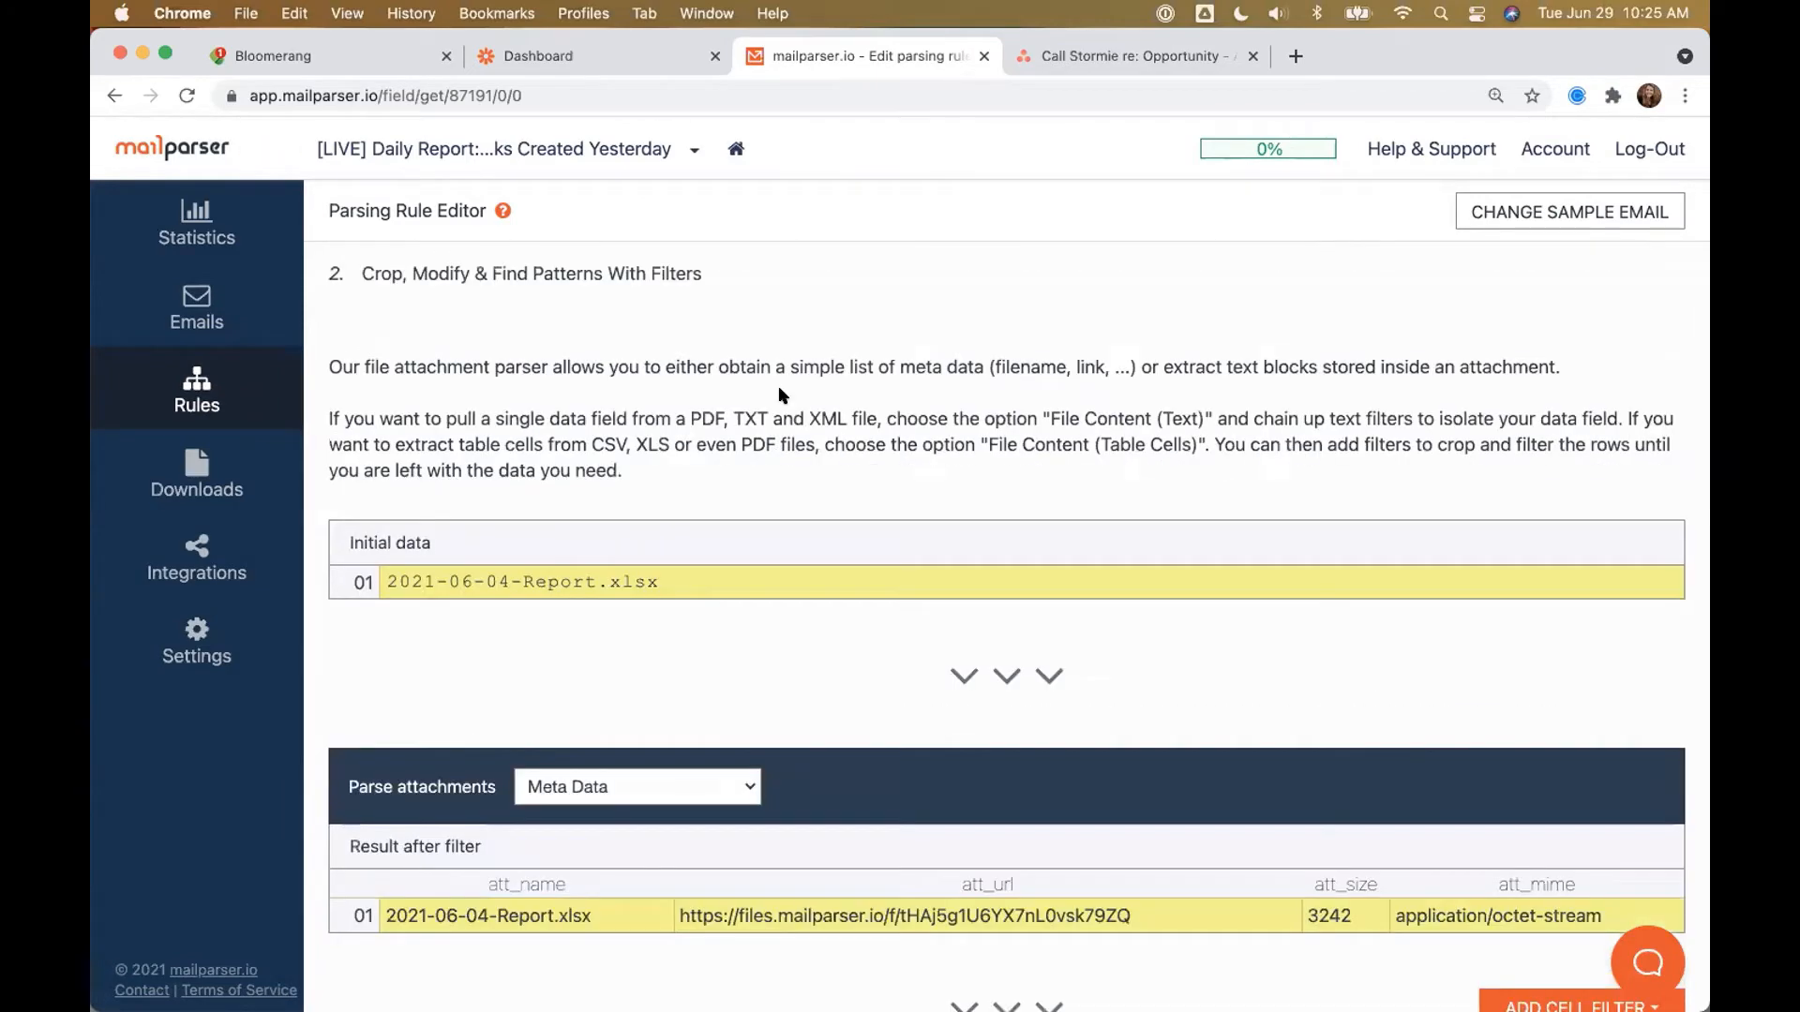
Step: Set Parse attachments to 'File content (Table Cells)'
scroll(778, 395, down, 5)
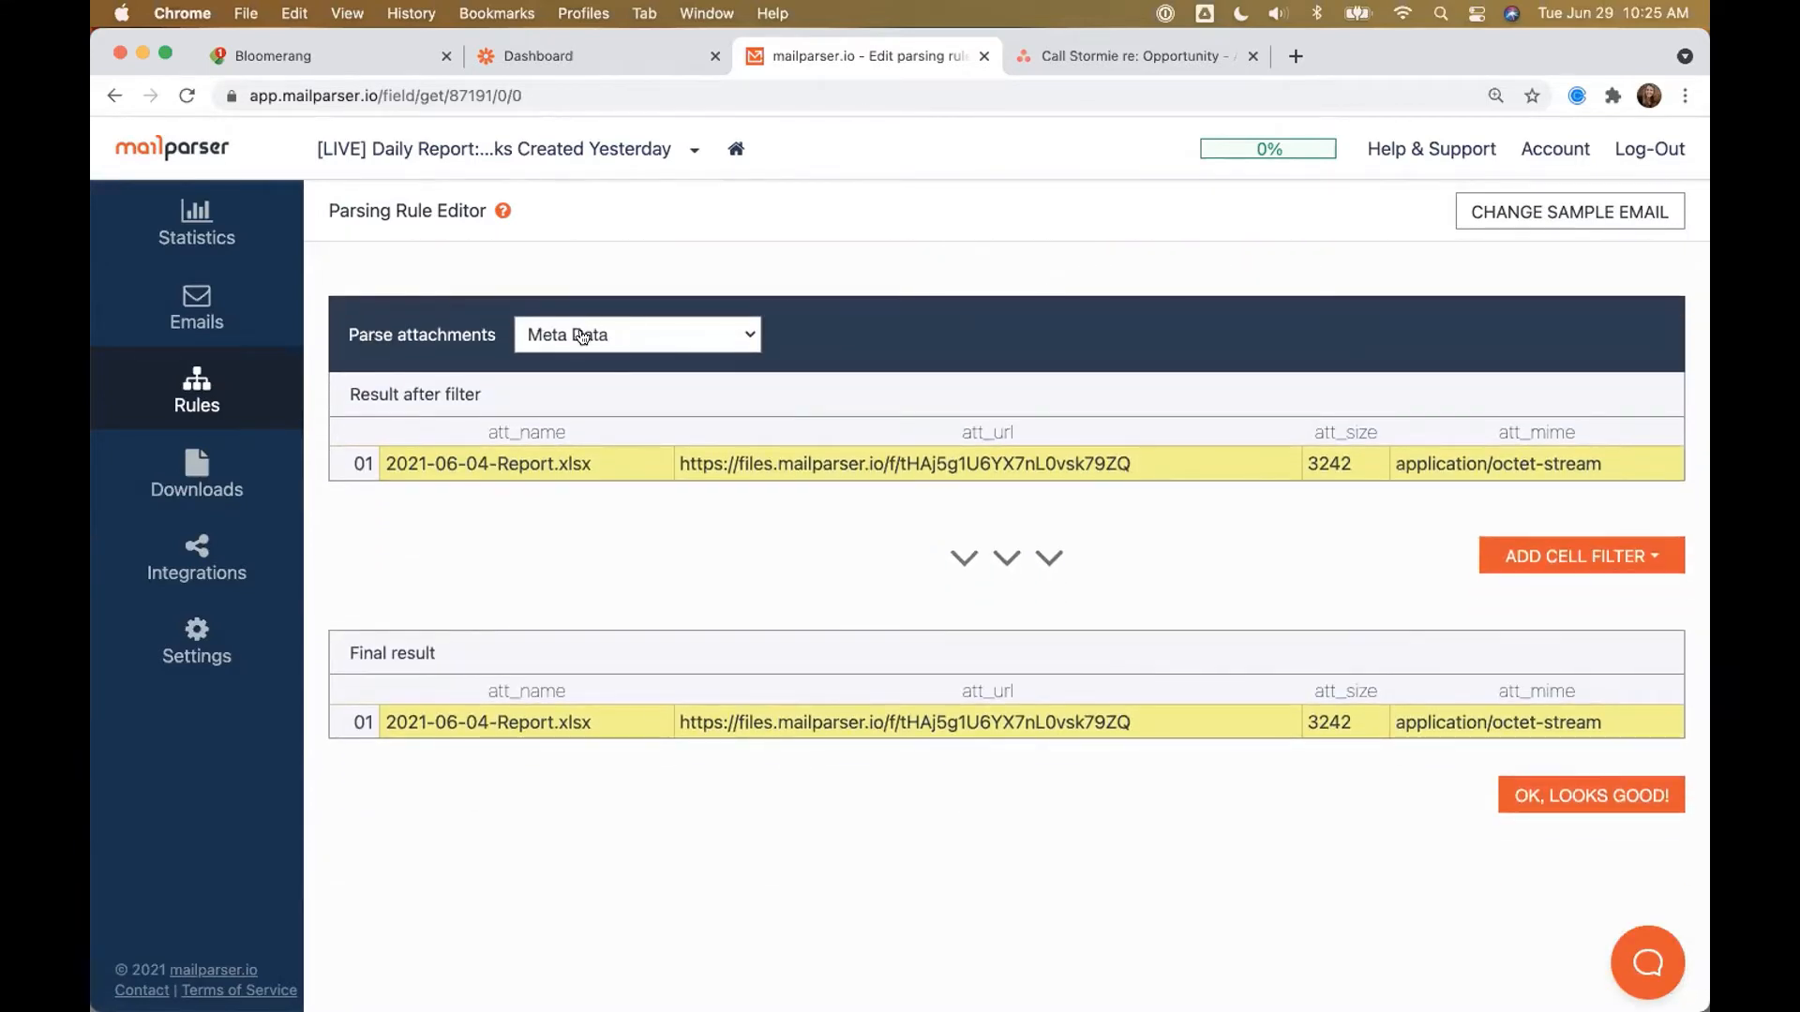
click(582, 336)
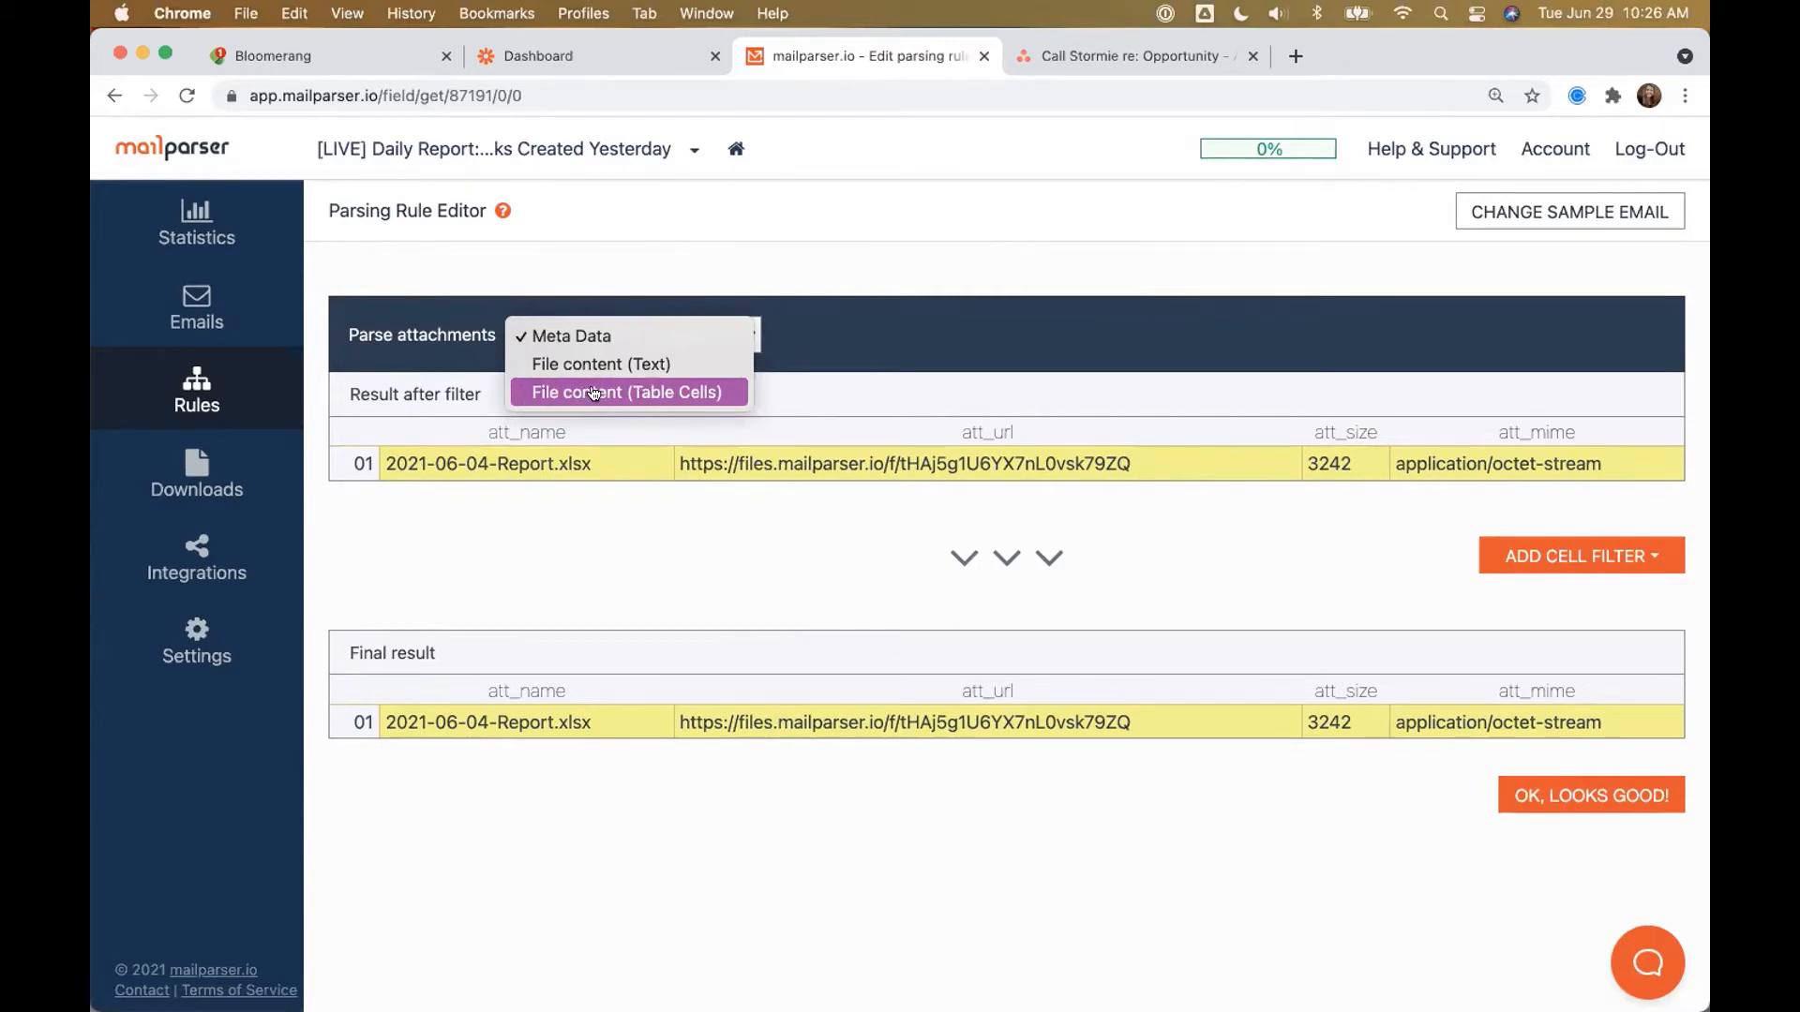
click(593, 392)
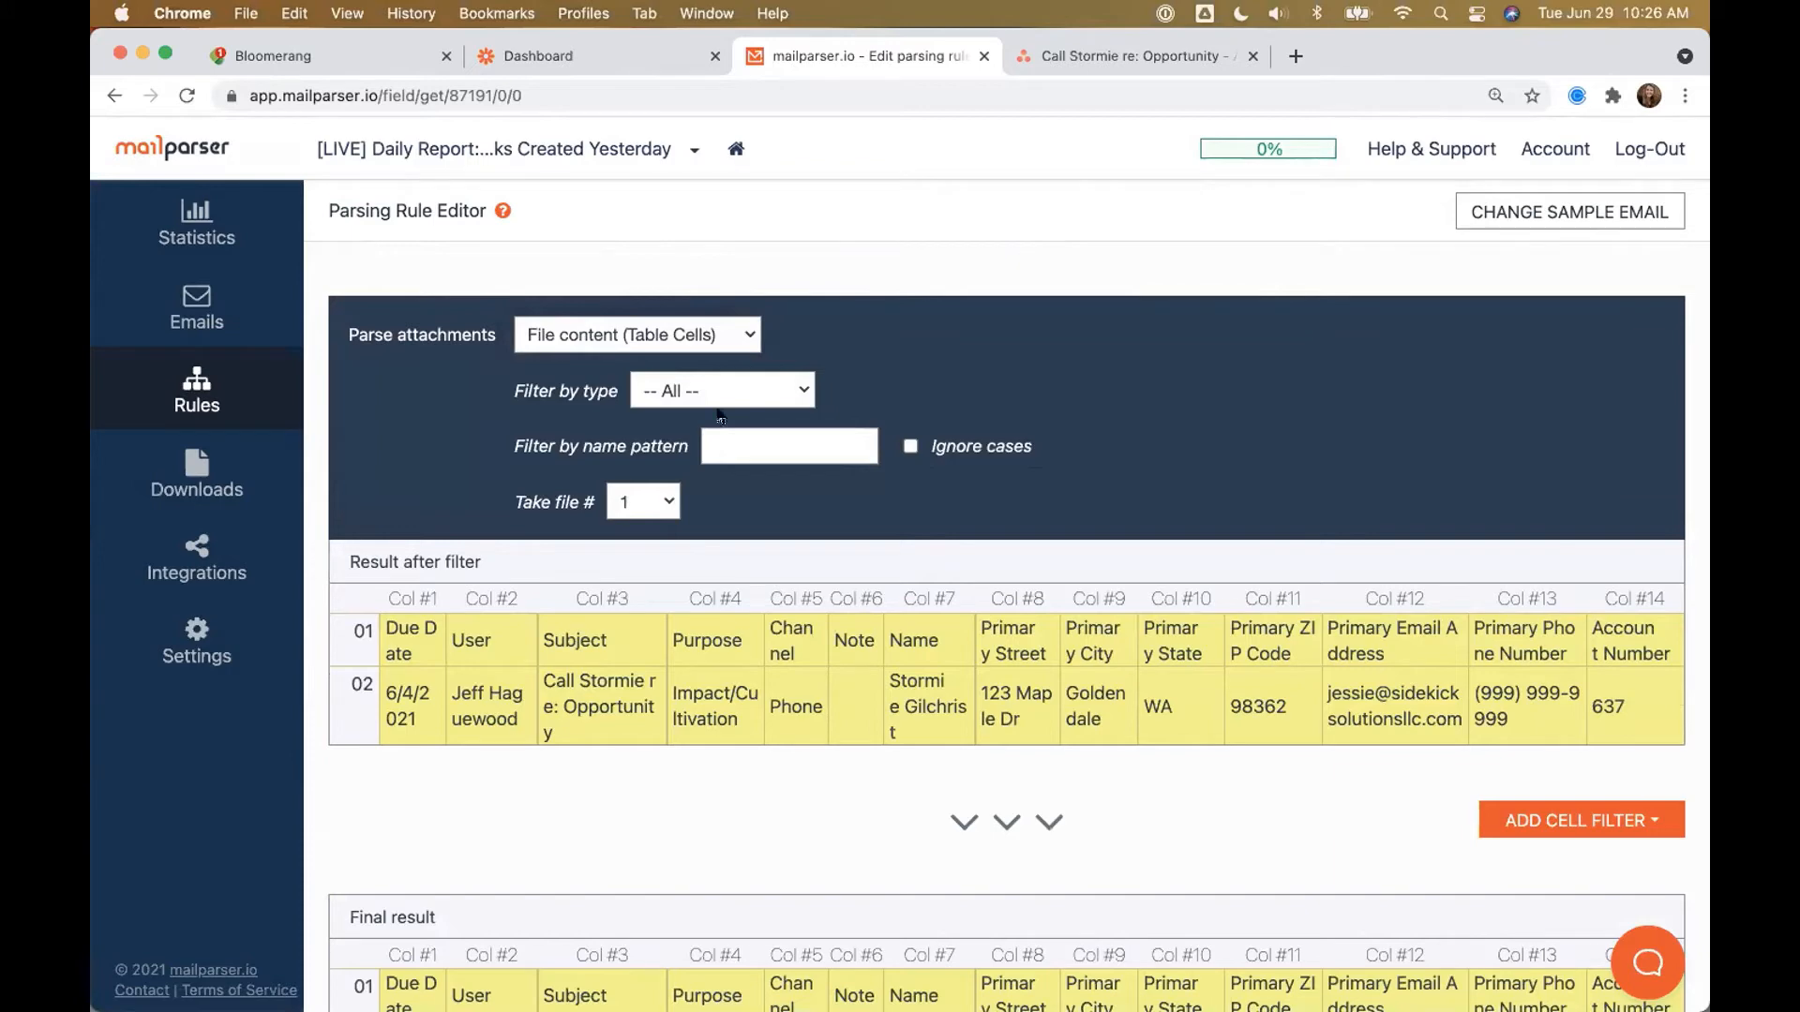
Step: Limit the rule to XLSX attachments with the file type filter
click(692, 394)
click(685, 643)
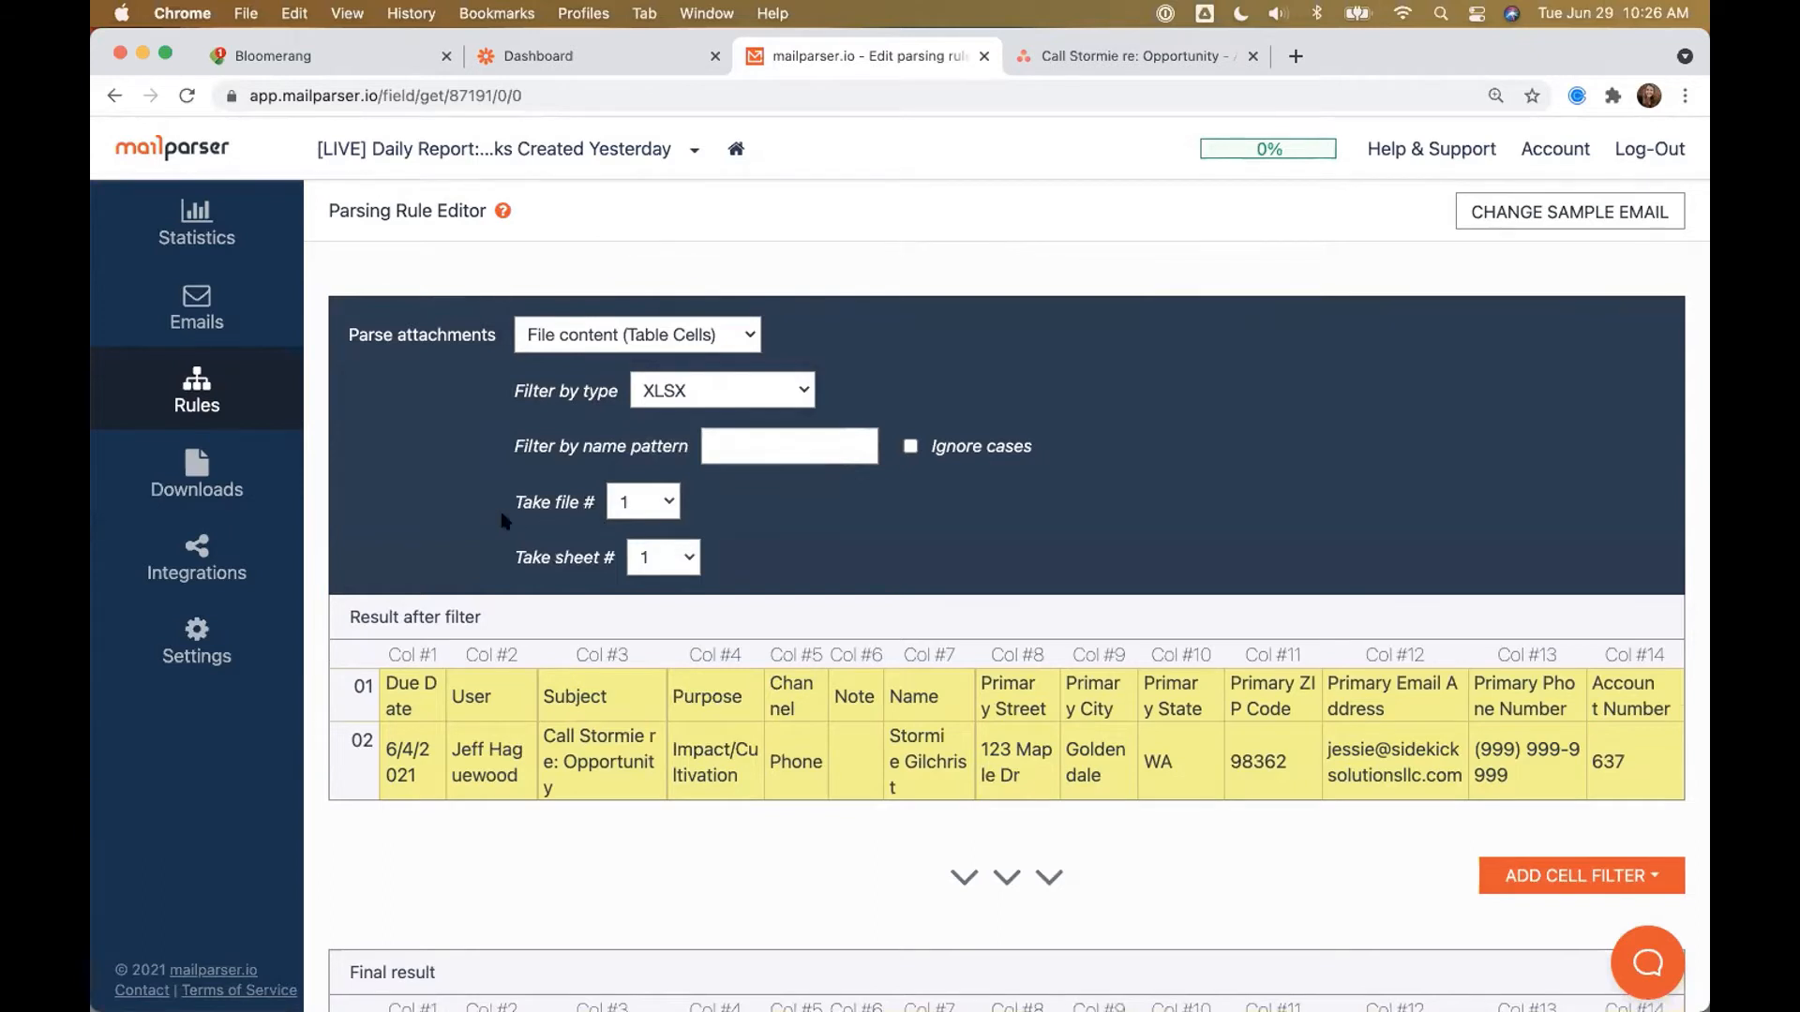
scroll(504, 522, down, 1)
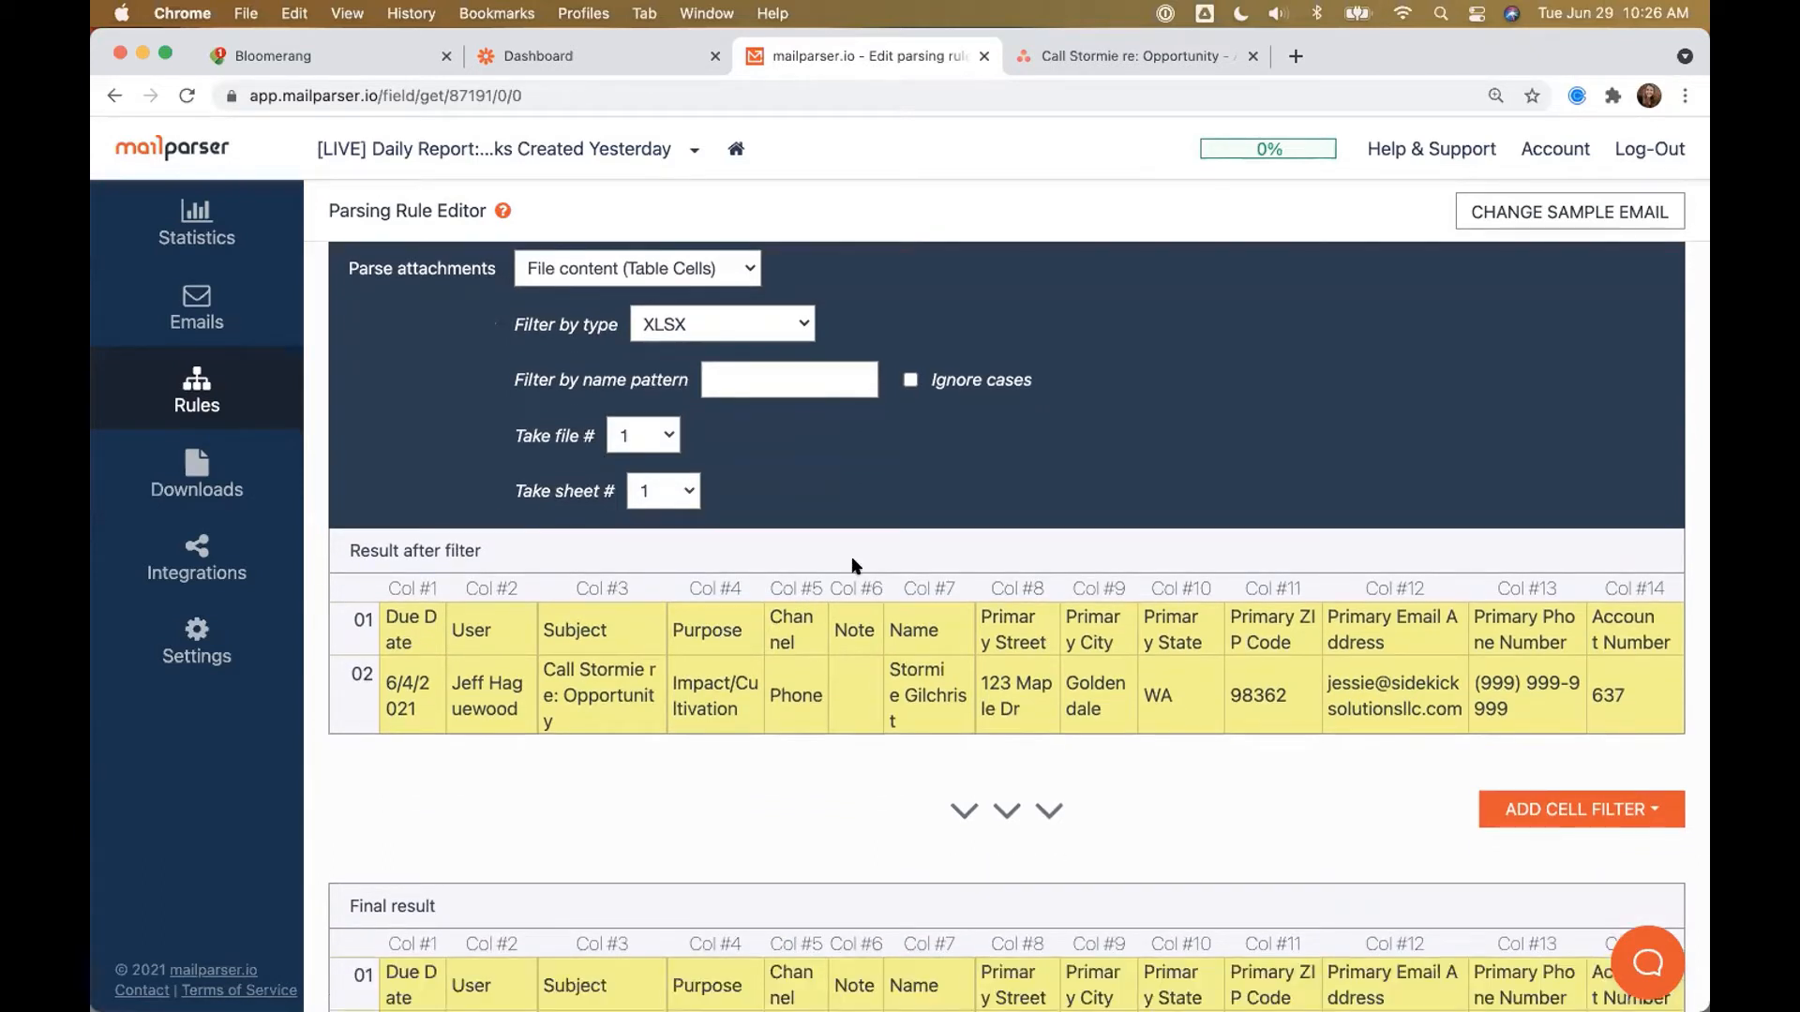
Step: Add a Remove Rows cell filter for row 1 to 1 to drop the header row
drag(388, 626, 1626, 630)
scroll(1218, 656, down, 3)
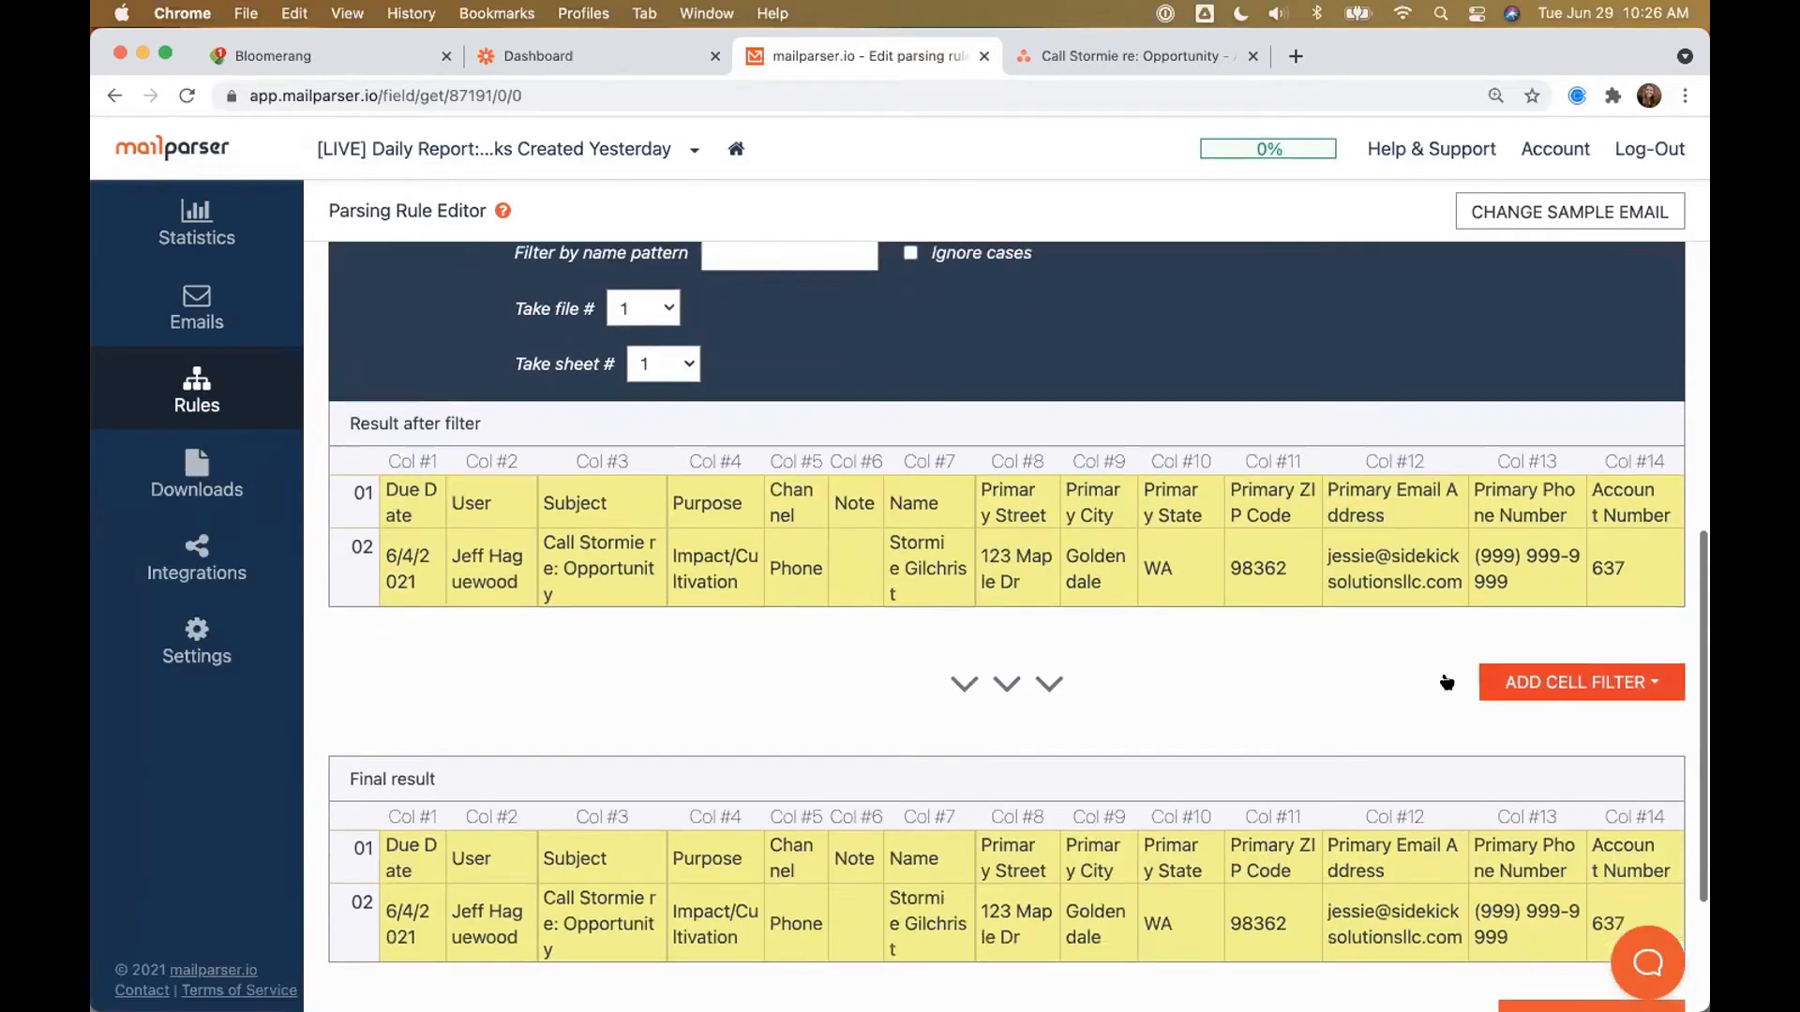
click(1524, 677)
mouse_move(1535, 730)
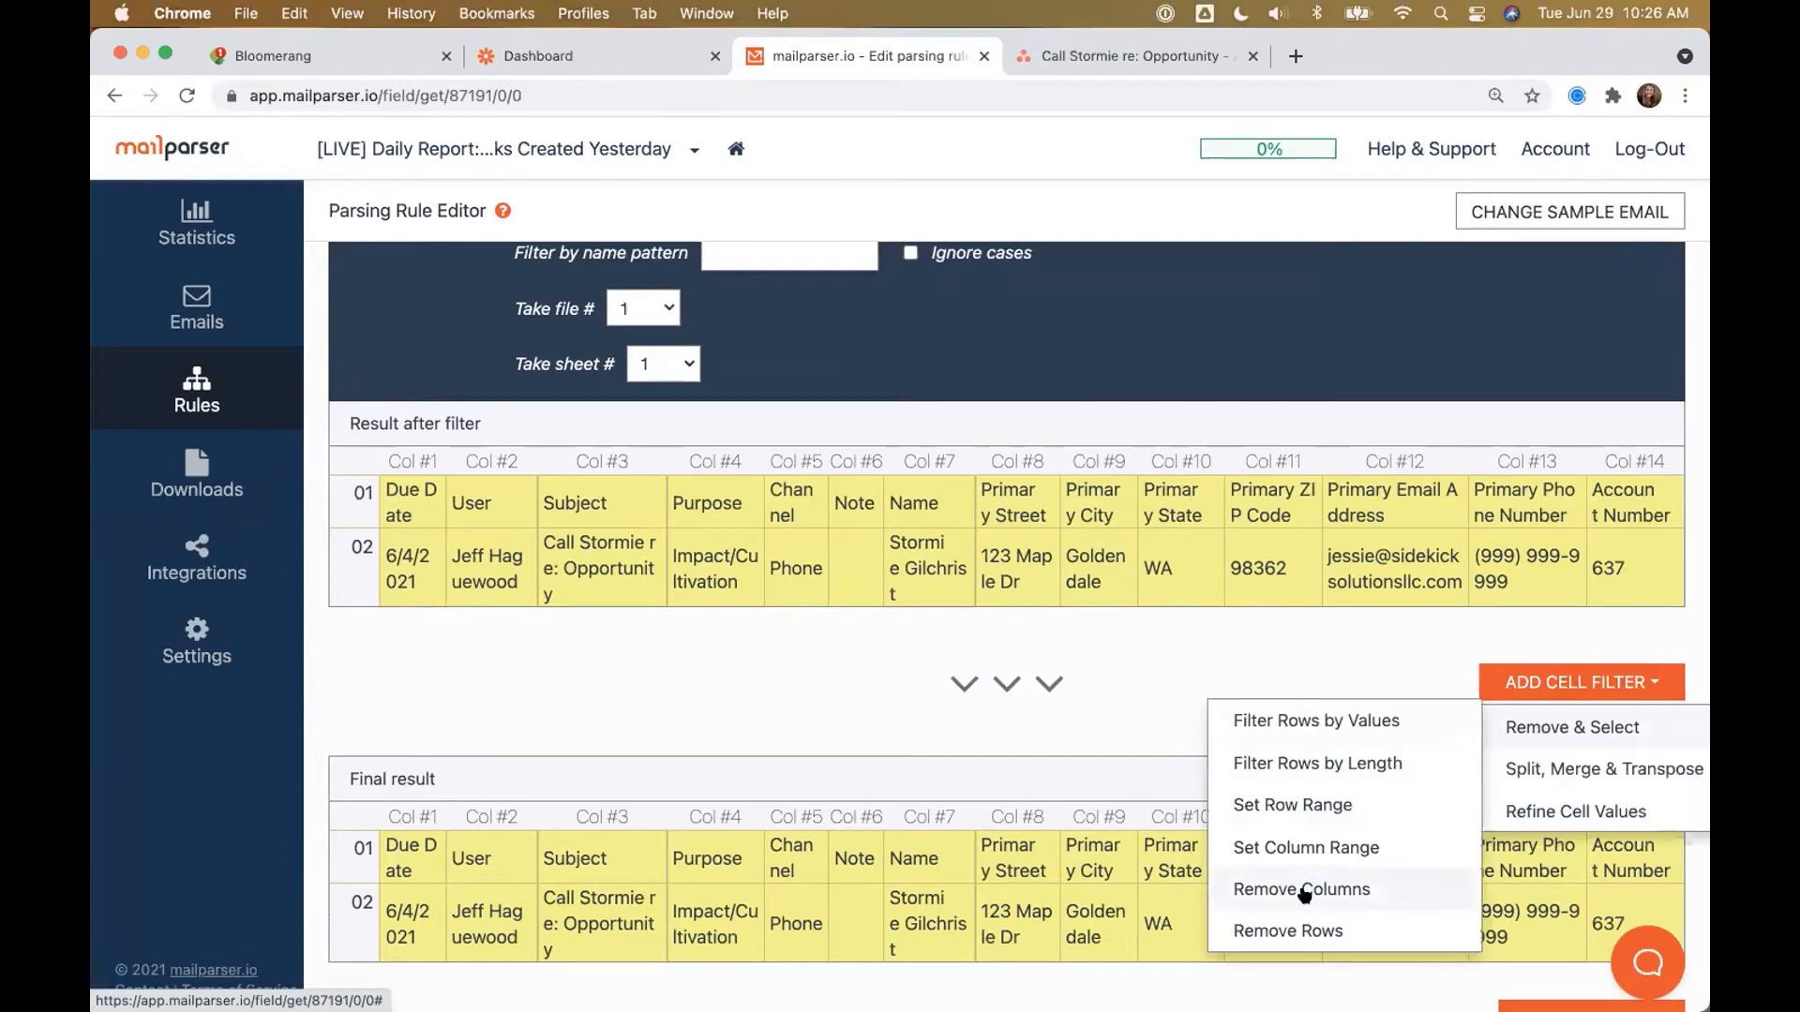
click(1287, 931)
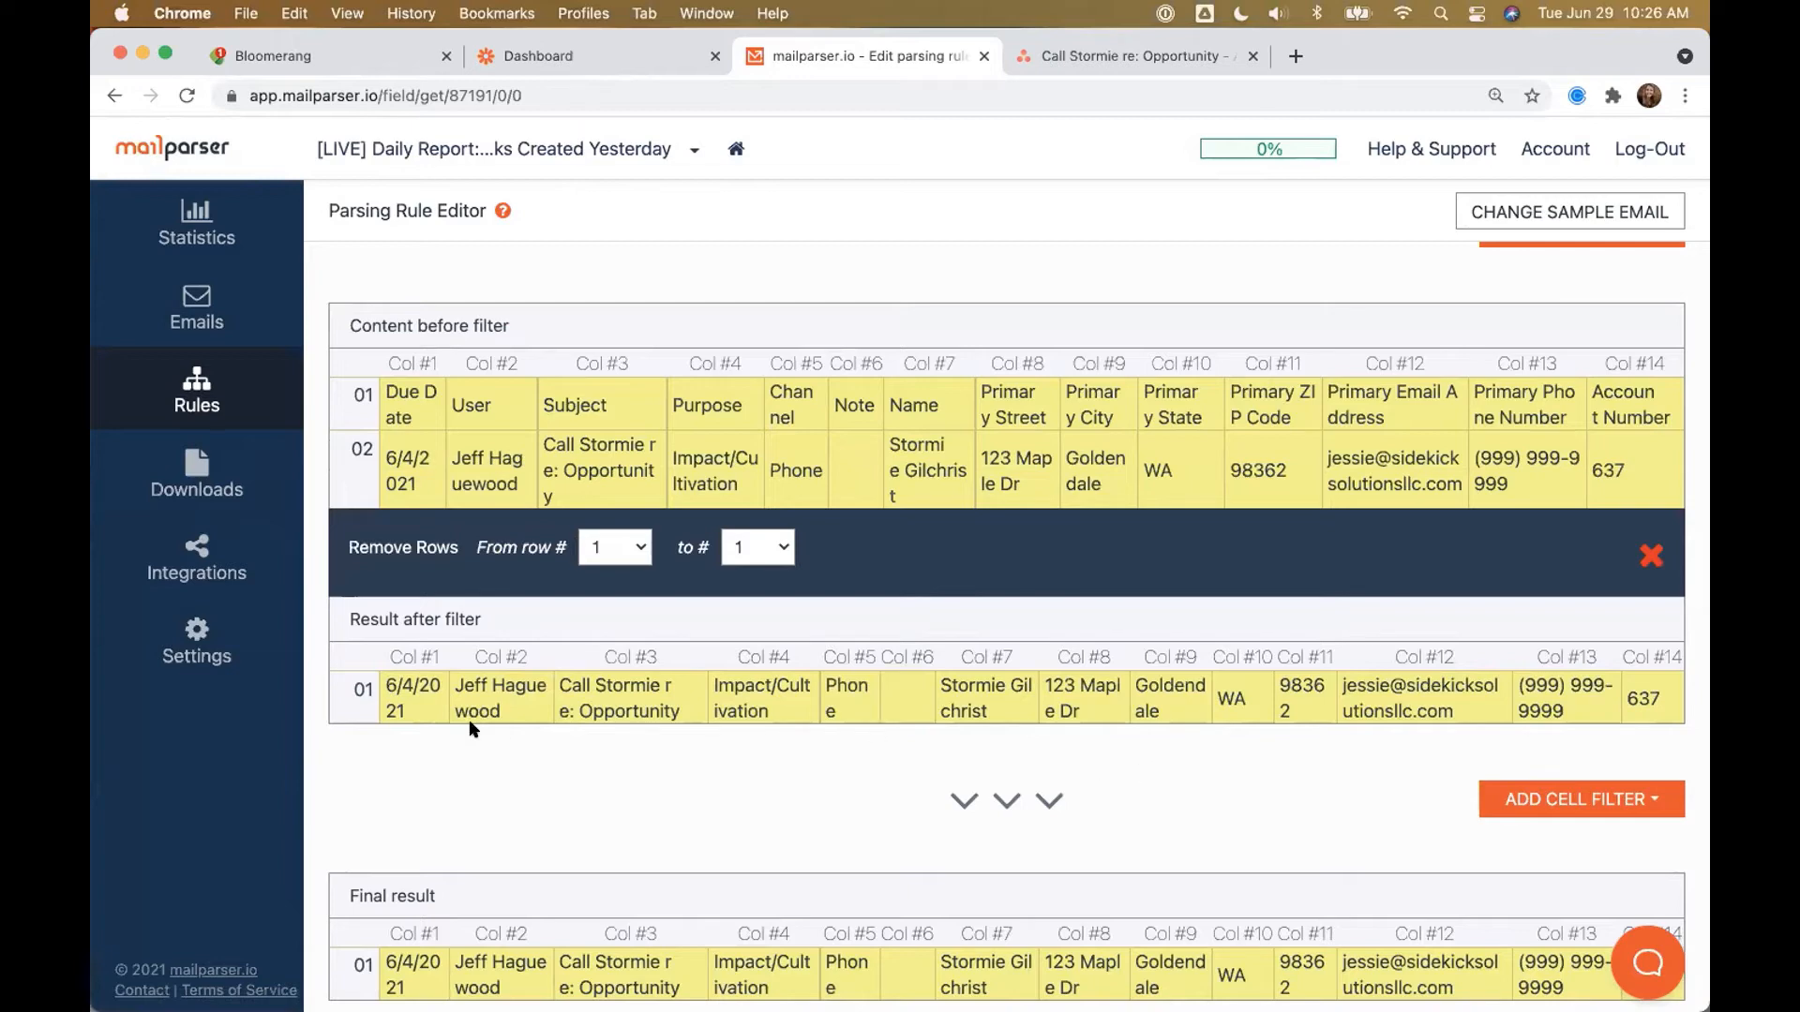
scroll(474, 729, up, 10)
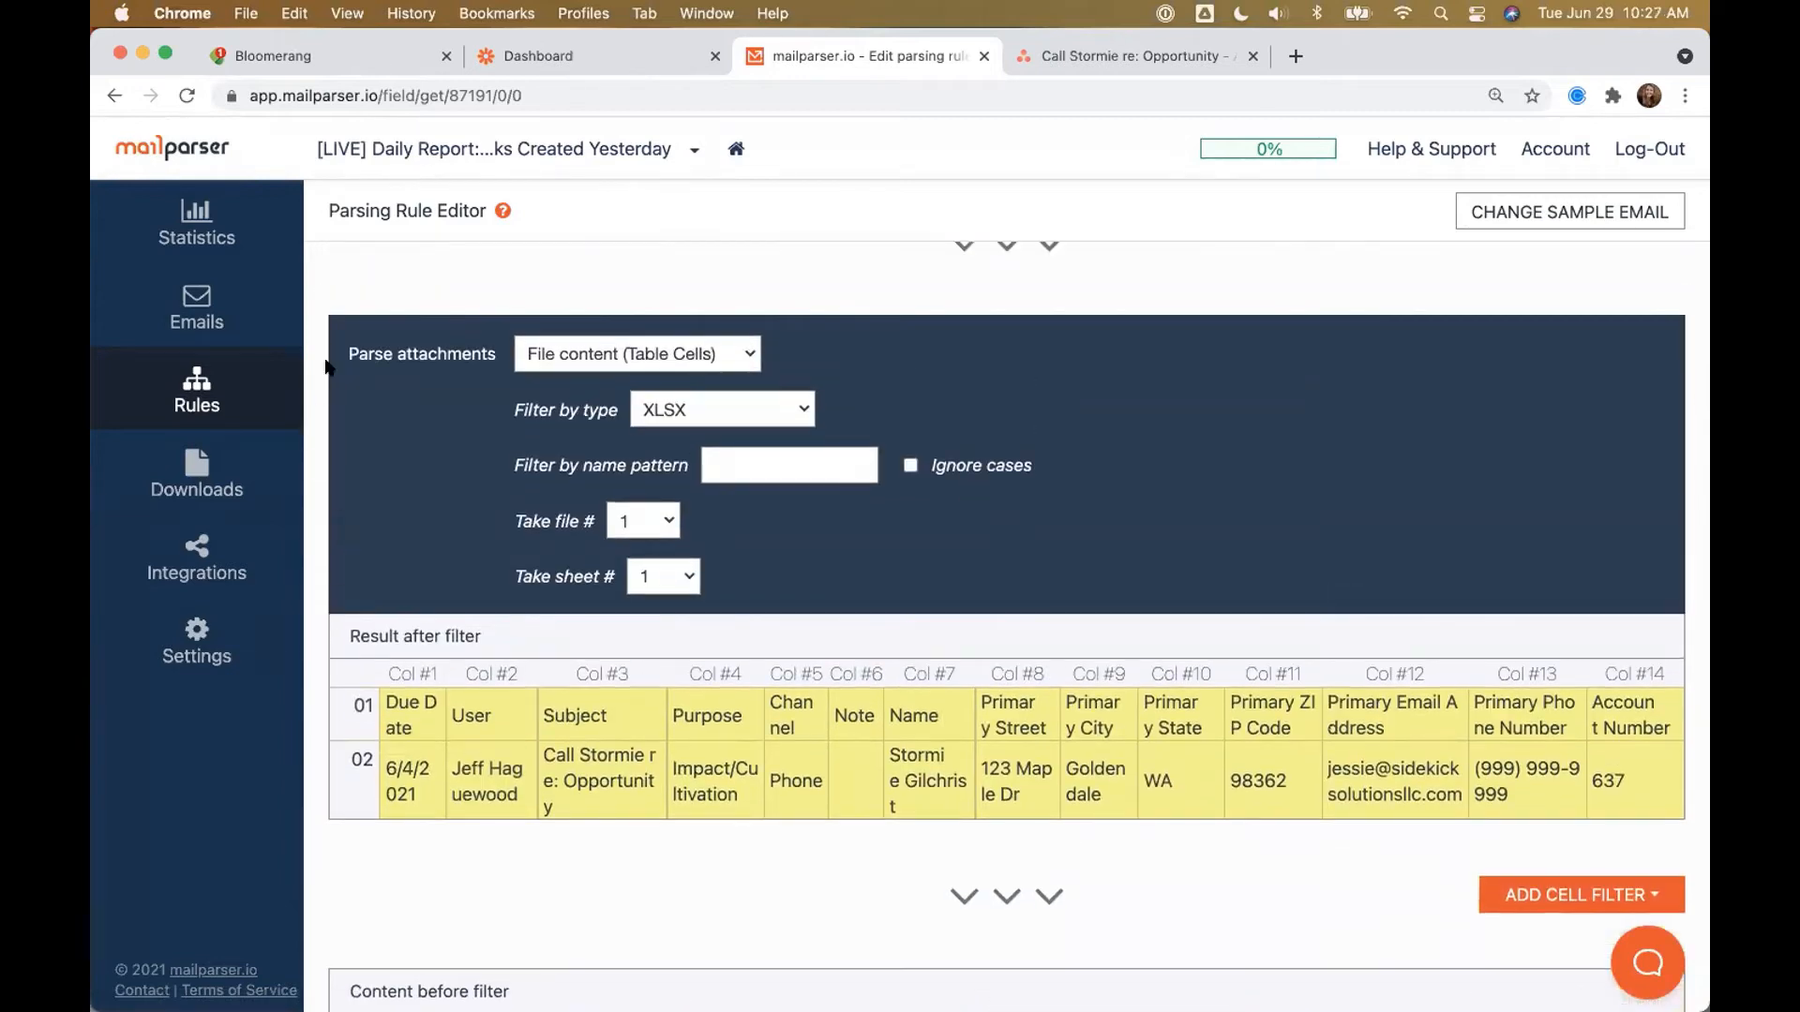
scroll(337, 361, up, 10)
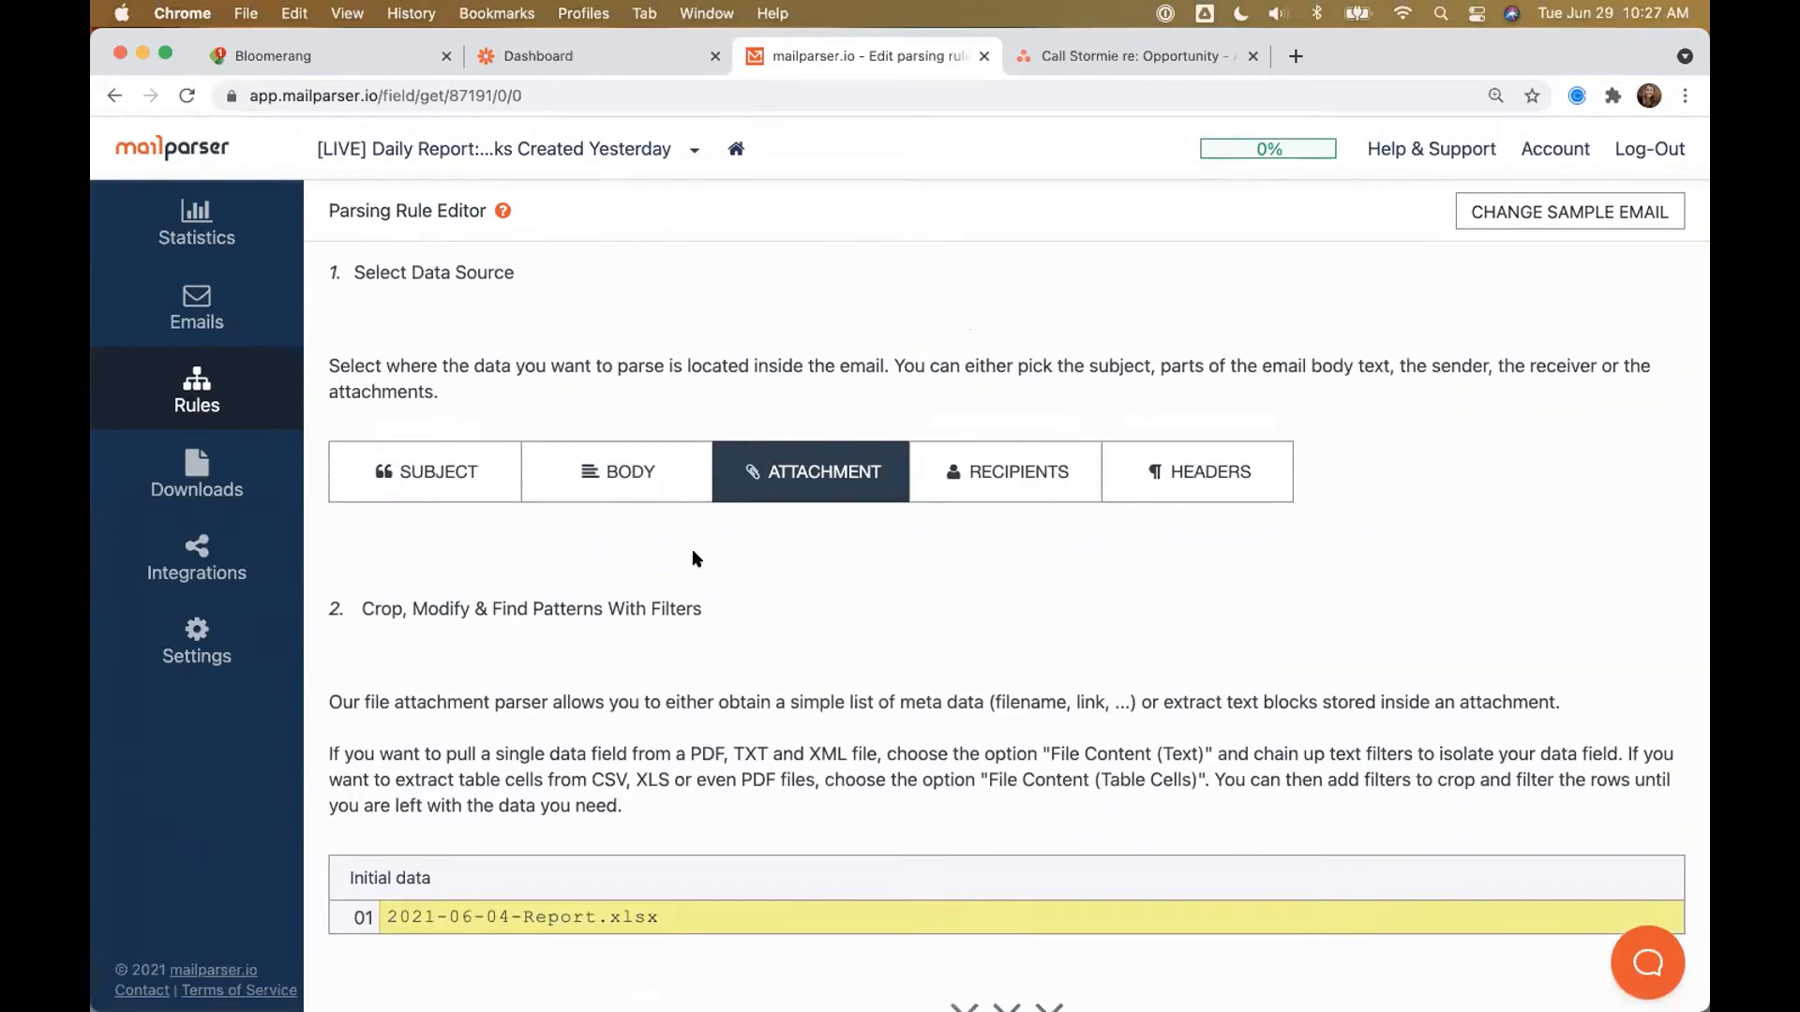
scroll(692, 561, down, 5)
scroll(692, 561, down, 2)
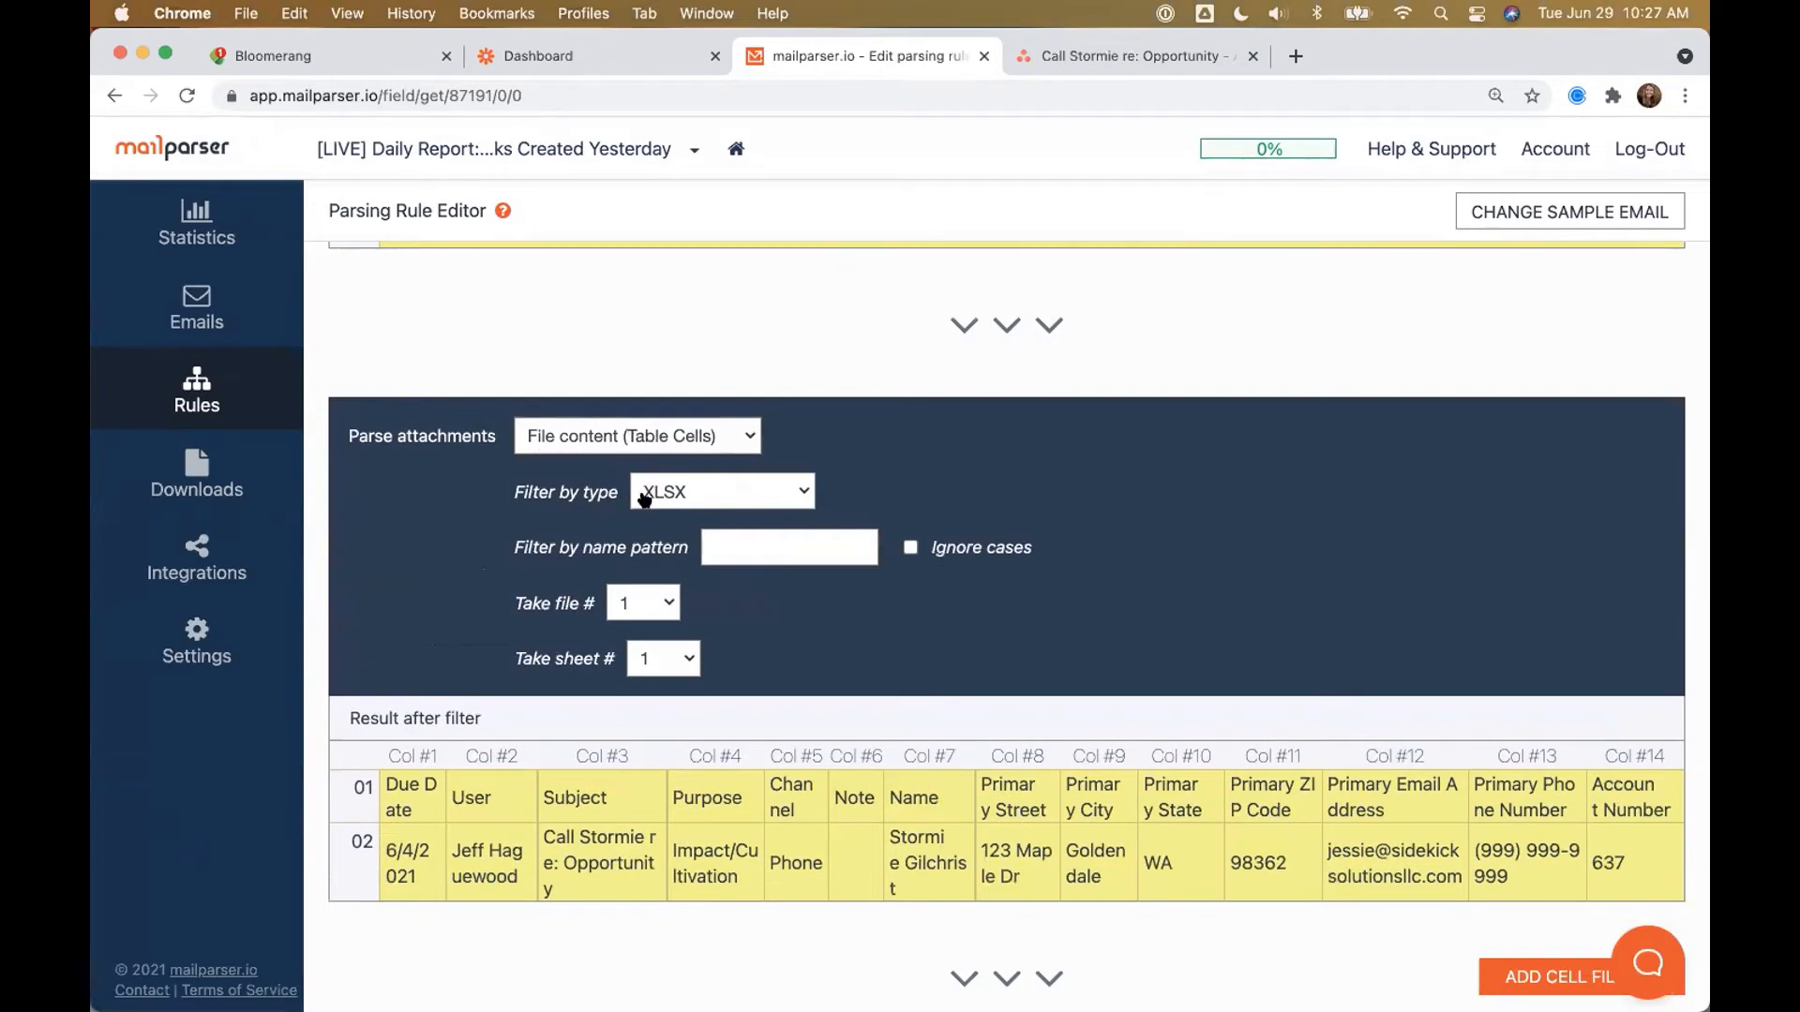
scroll(499, 553, down, 5)
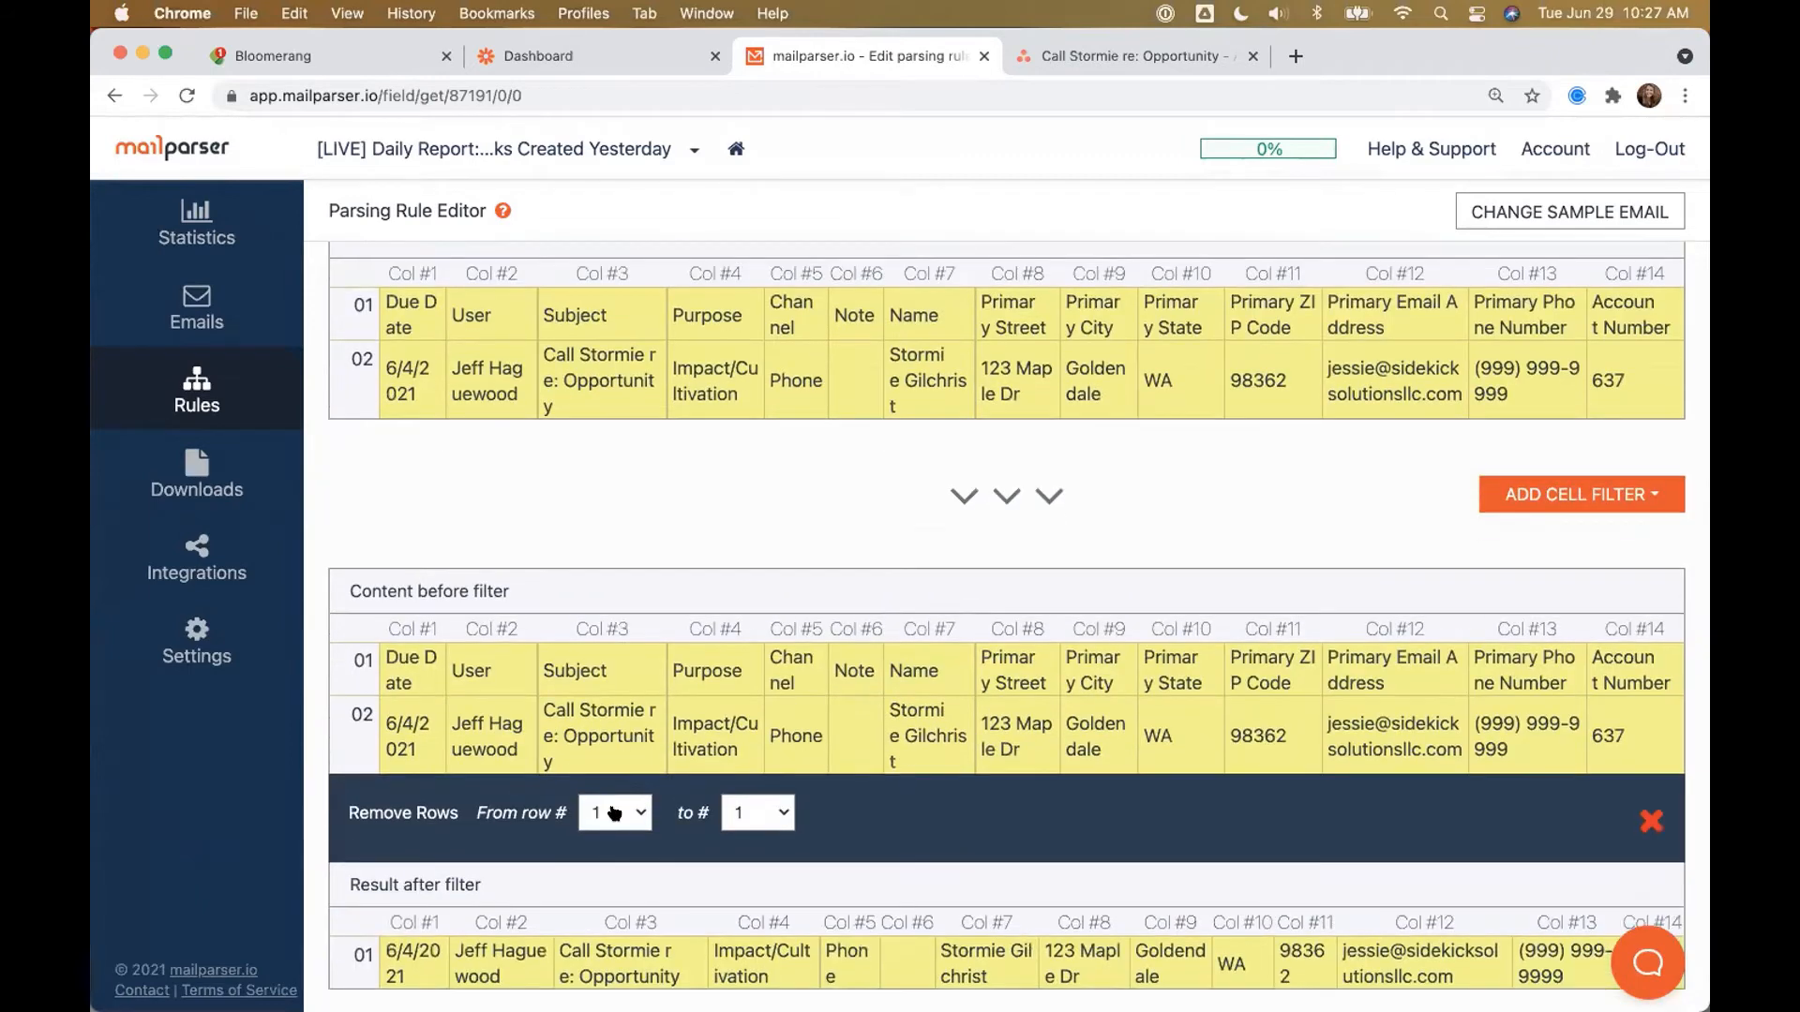
scroll(614, 813, down, 6)
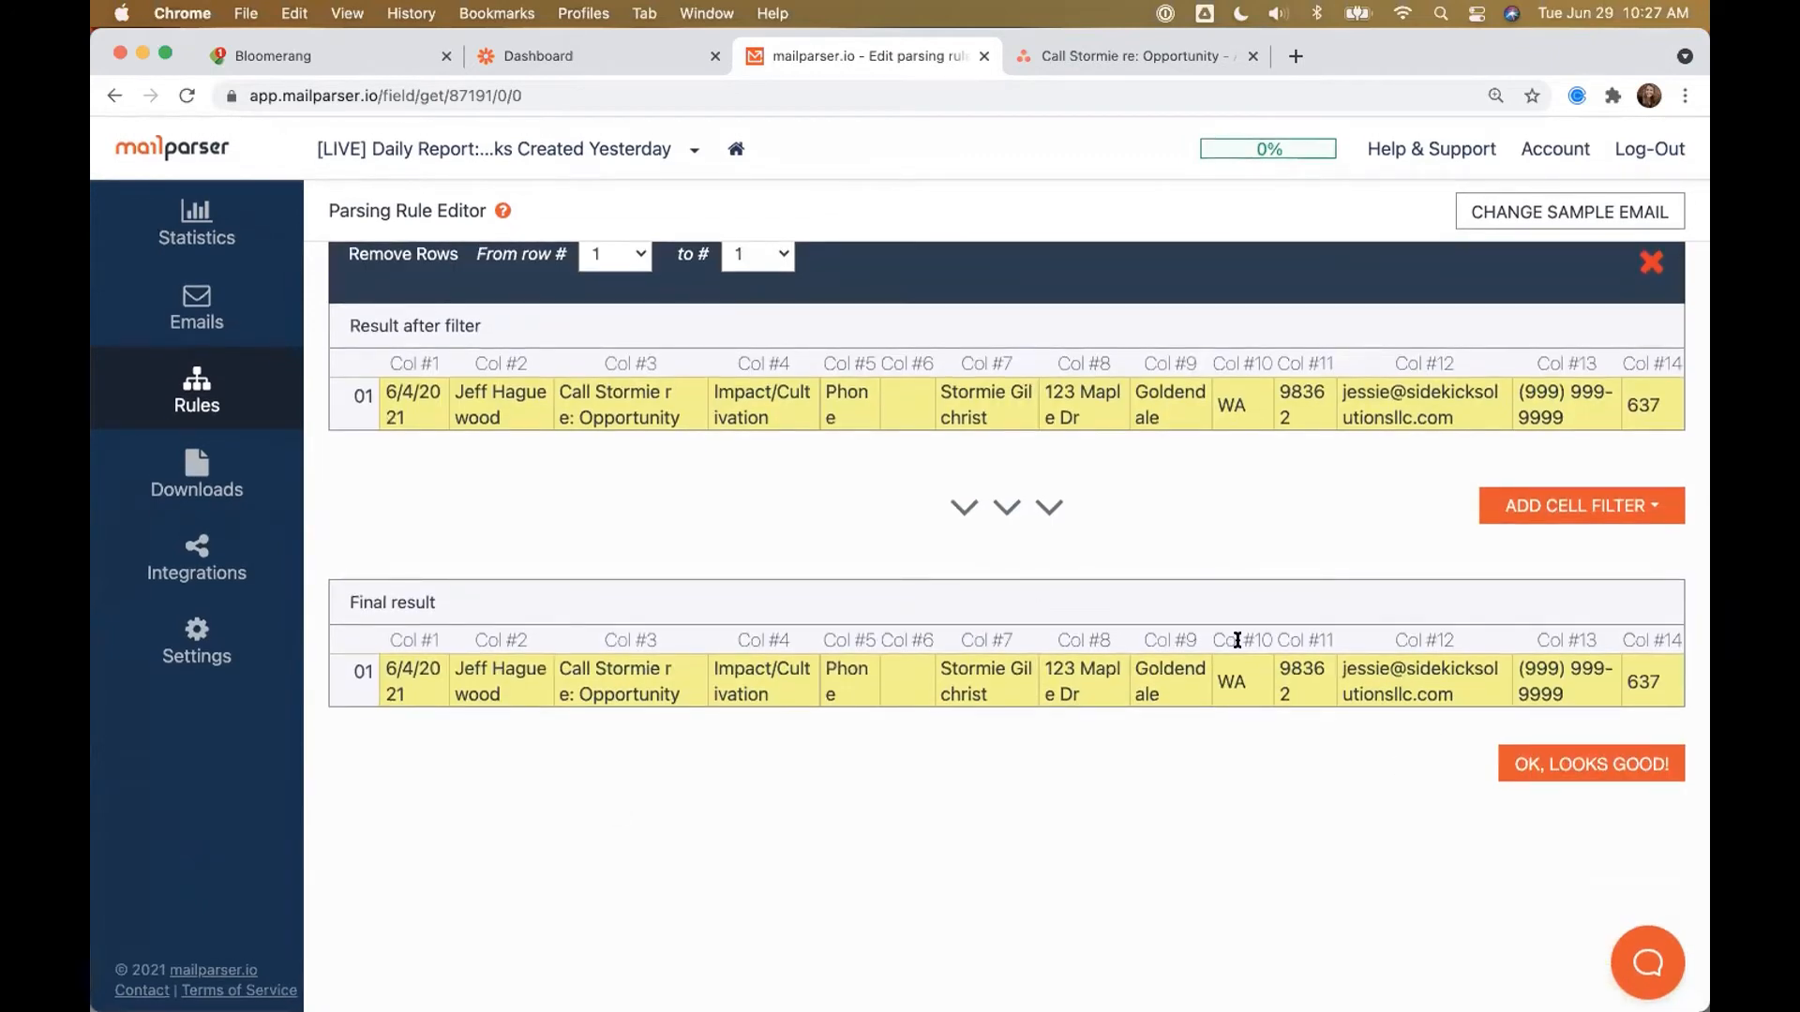
Step: Name the field 'Bloomerang Parsed Report', validate and save the rule, then return to Zapier
click(1519, 761)
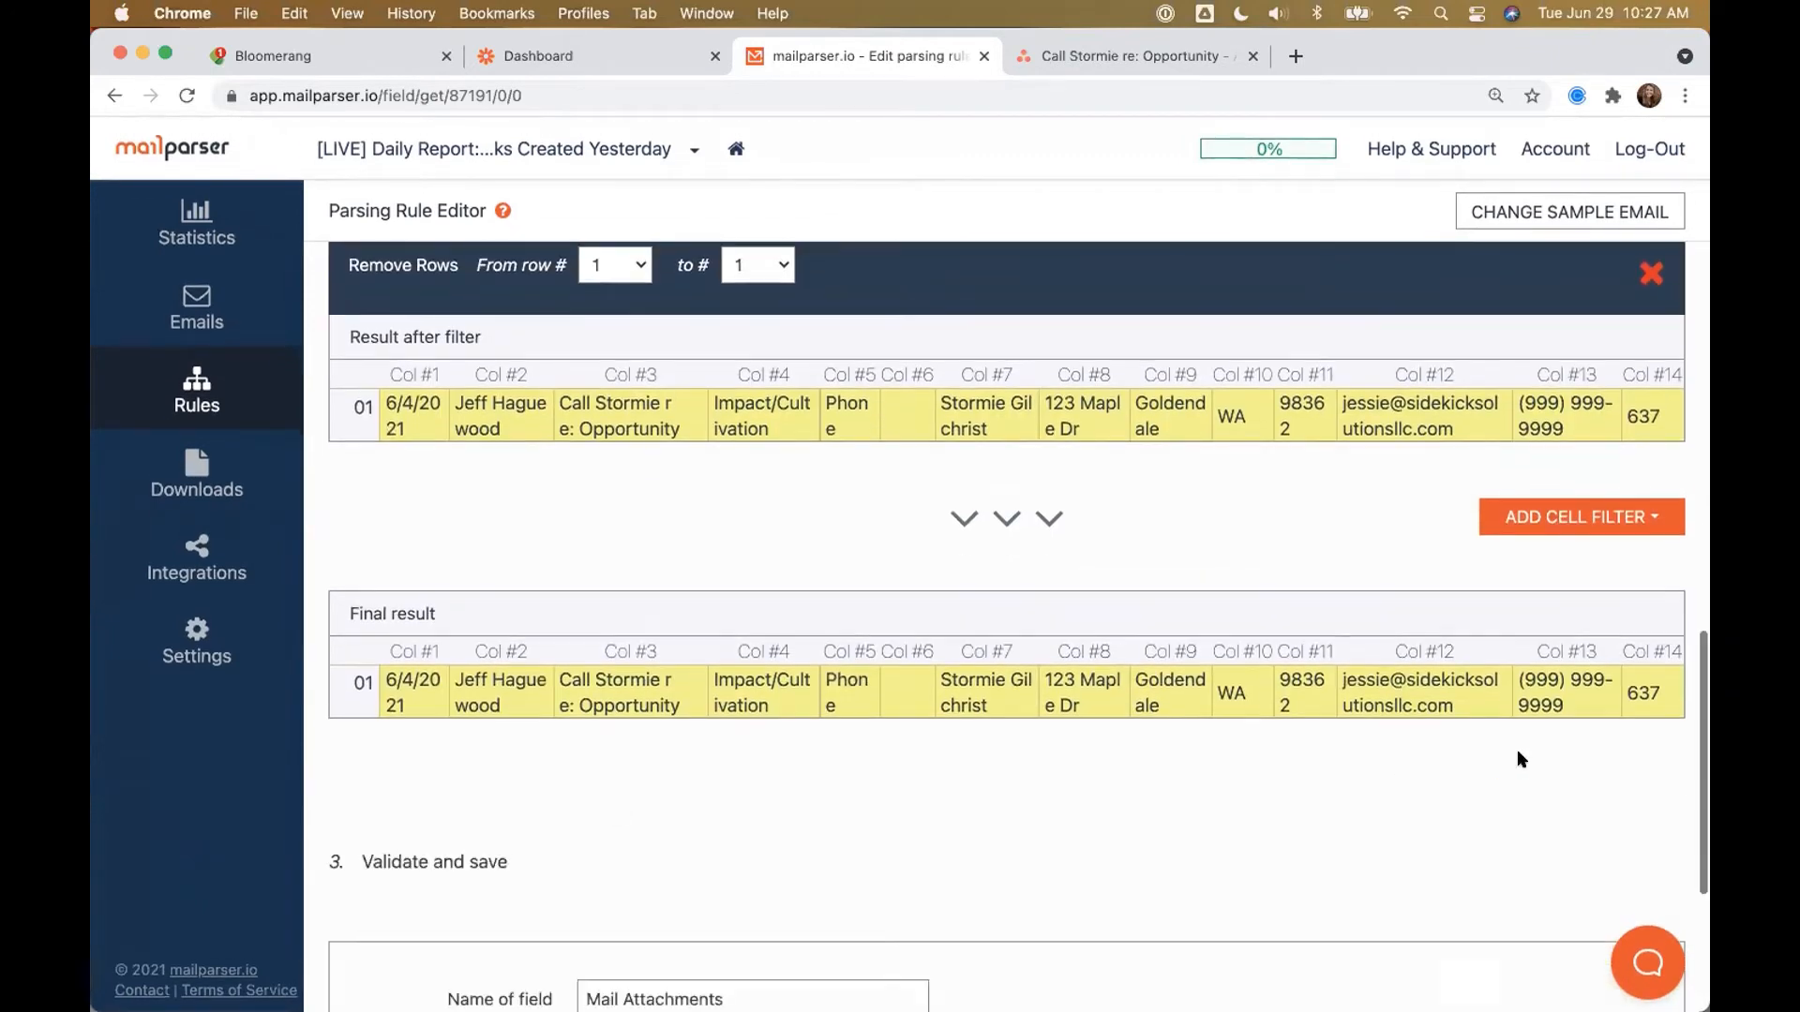
triple_click(631, 608)
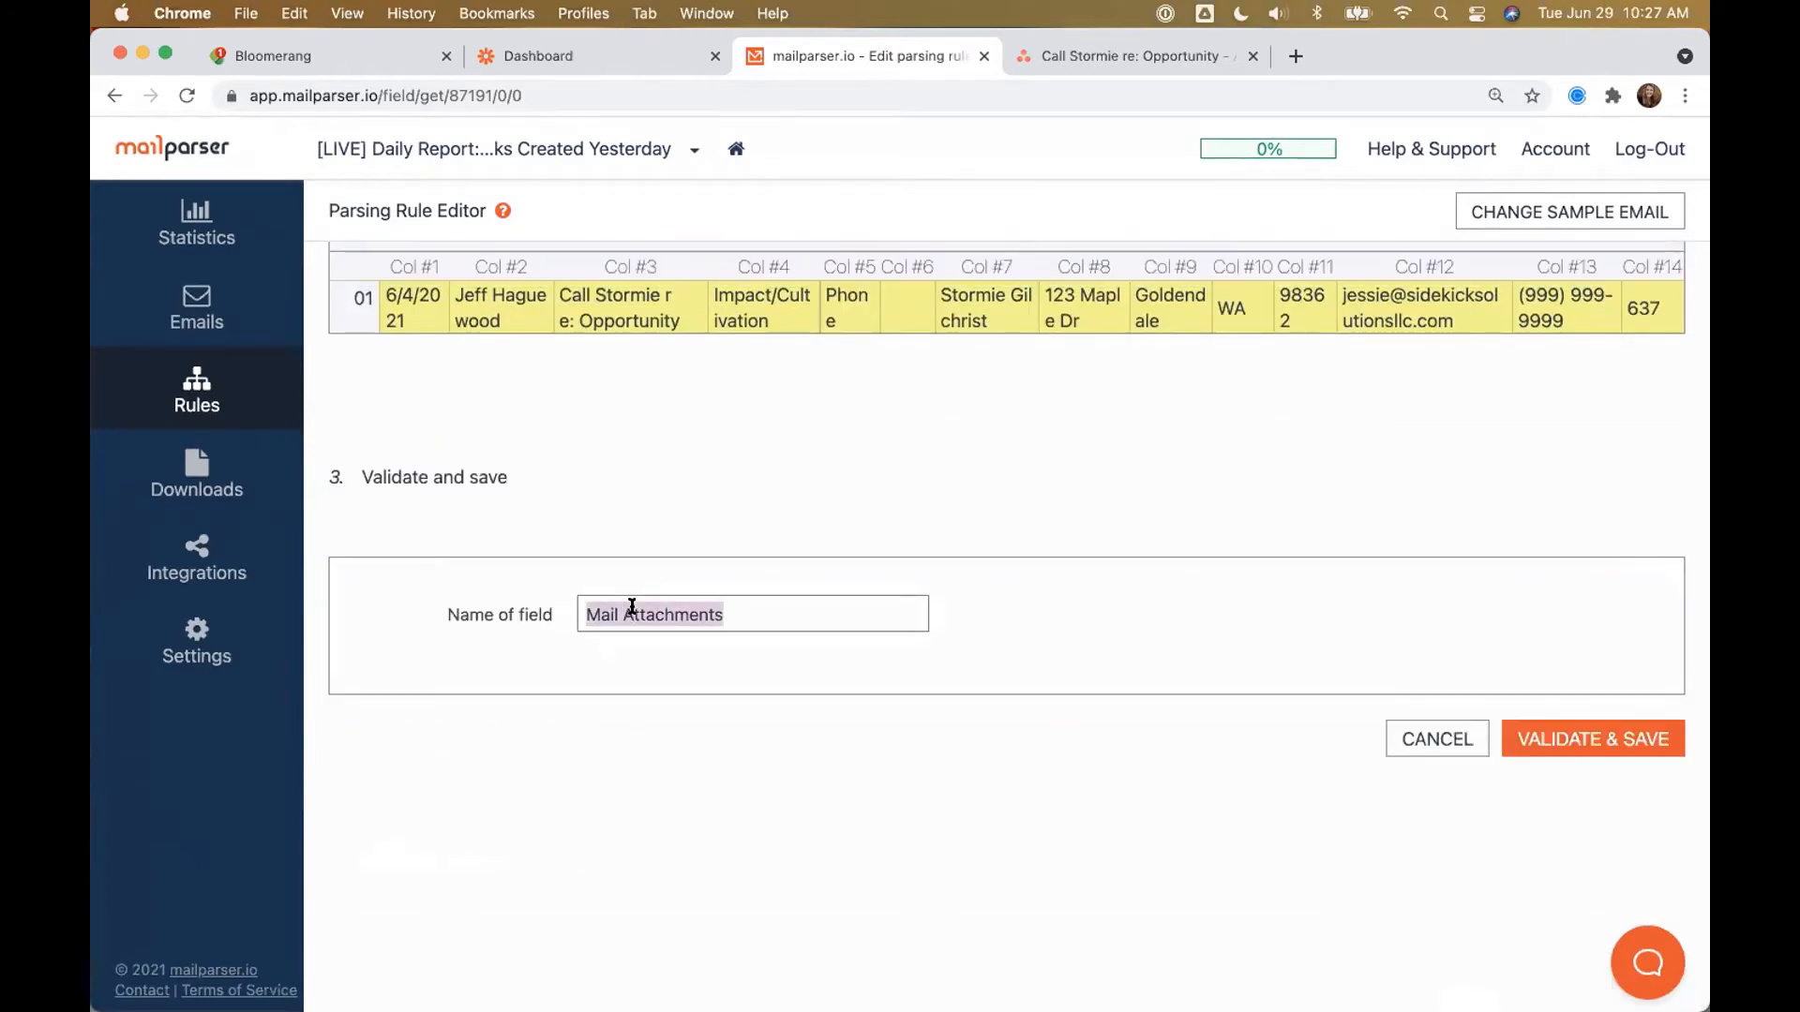
text(Bloomerang Parsed Report)
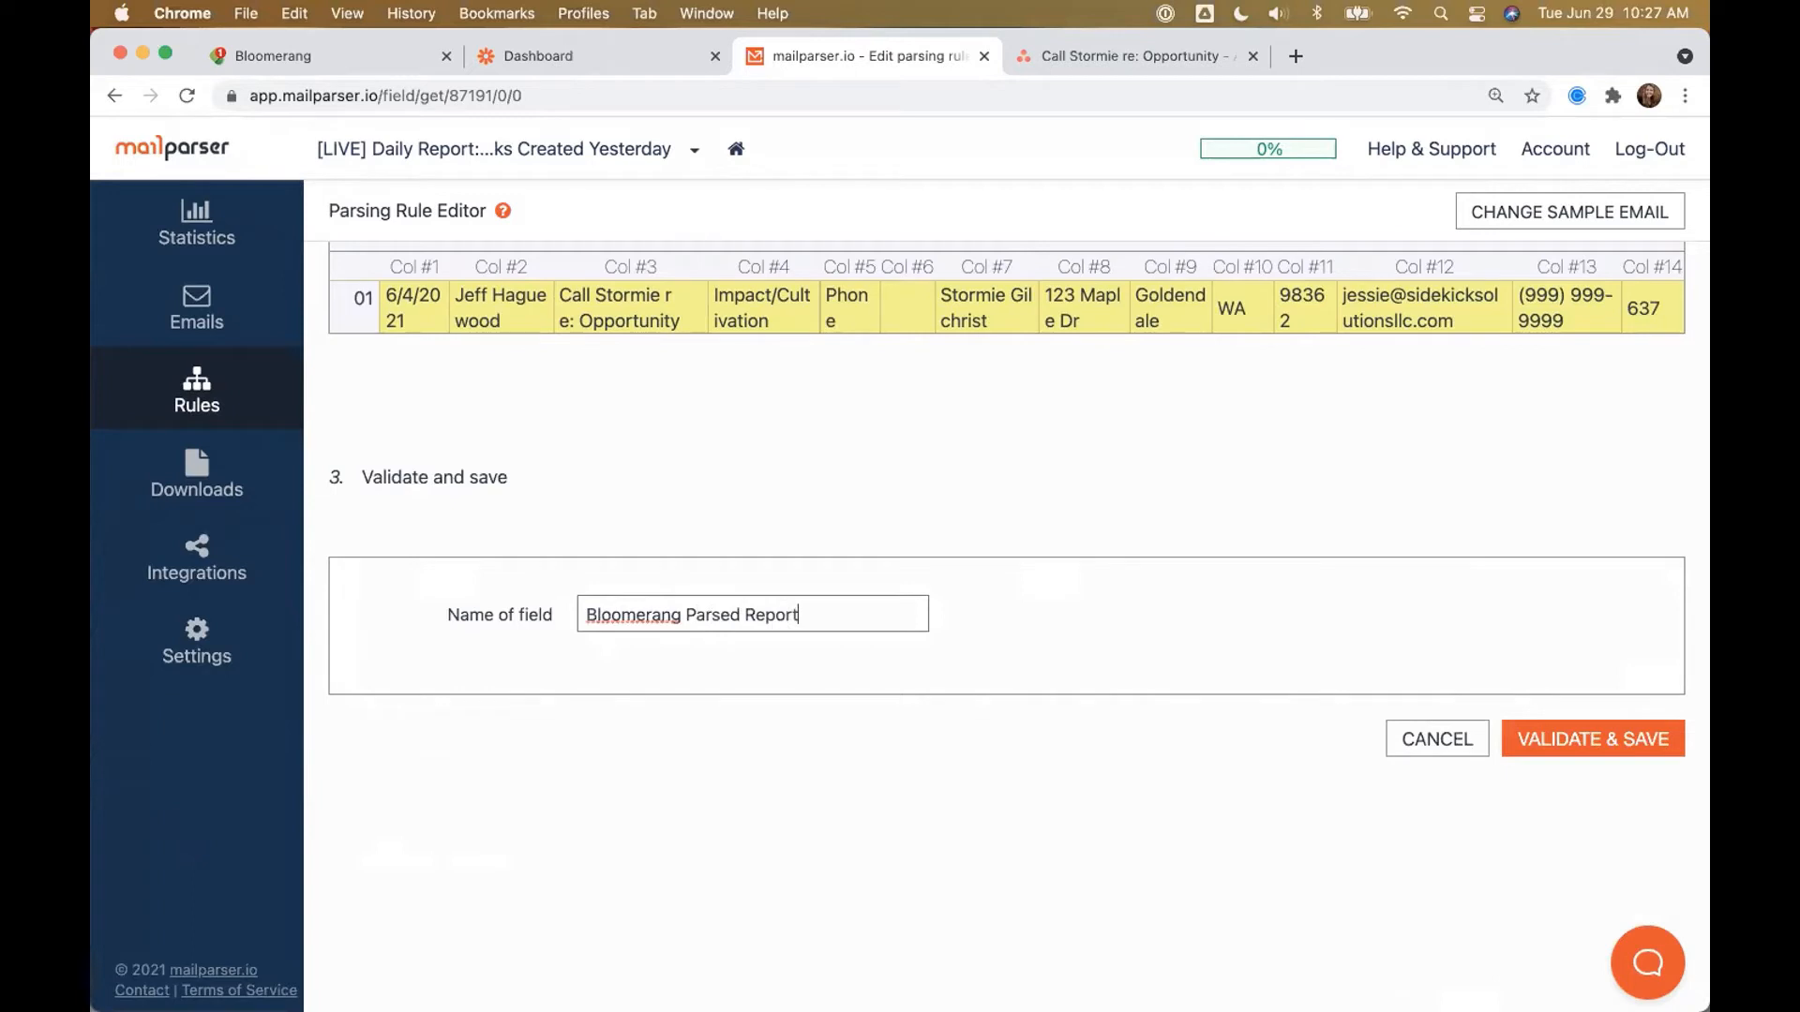
click(1538, 750)
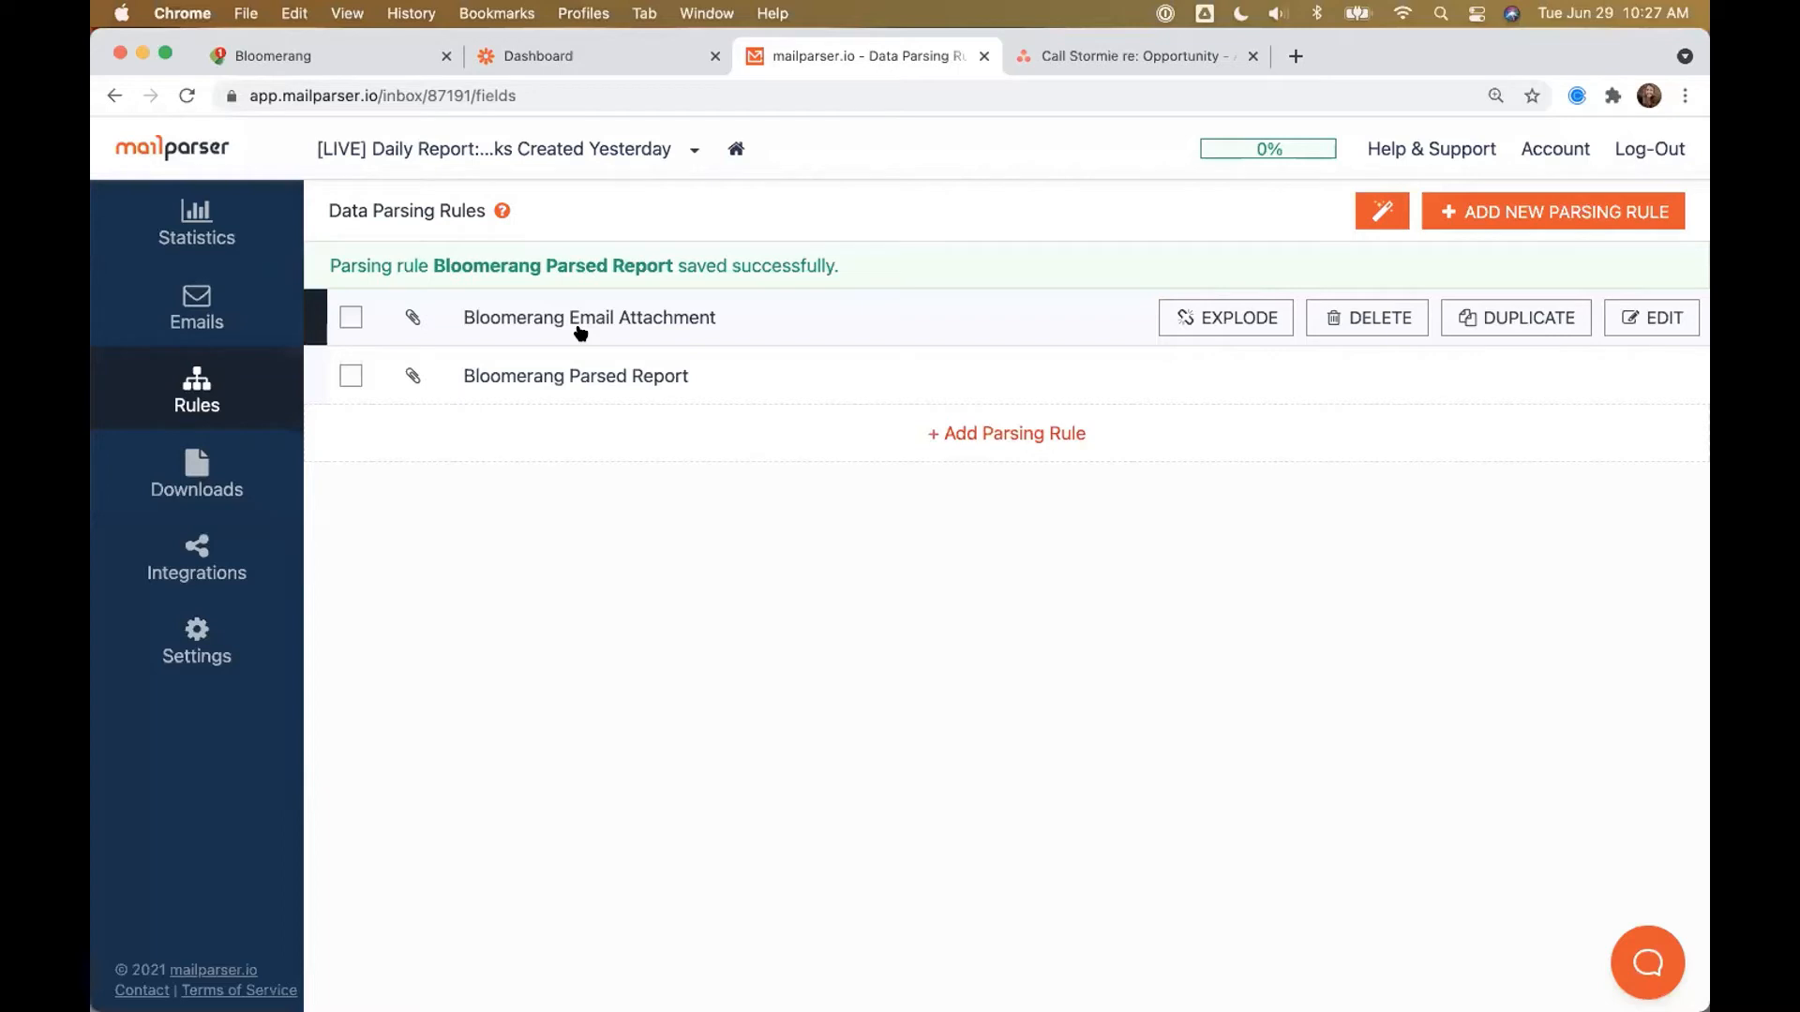
click(515, 58)
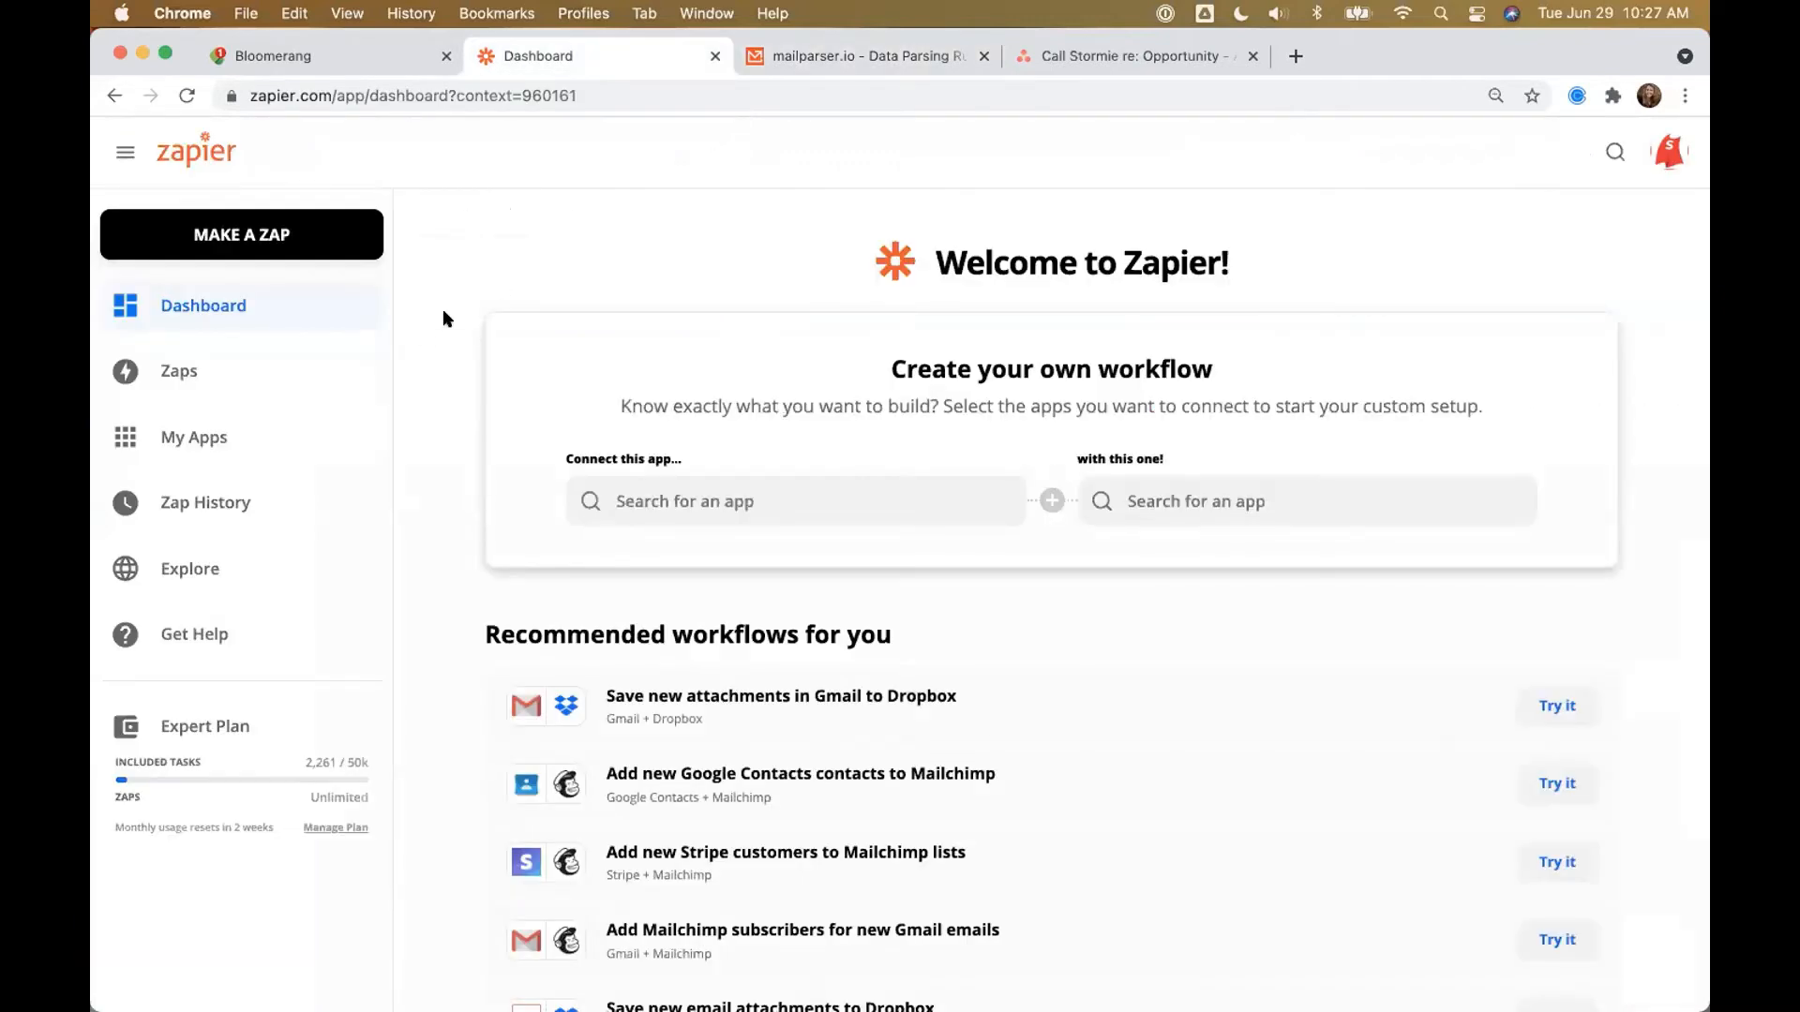
Step: Switch Zapier accounts and create a zap named 'New Task in Bloomerang > Create Task in Asana'
click(1668, 152)
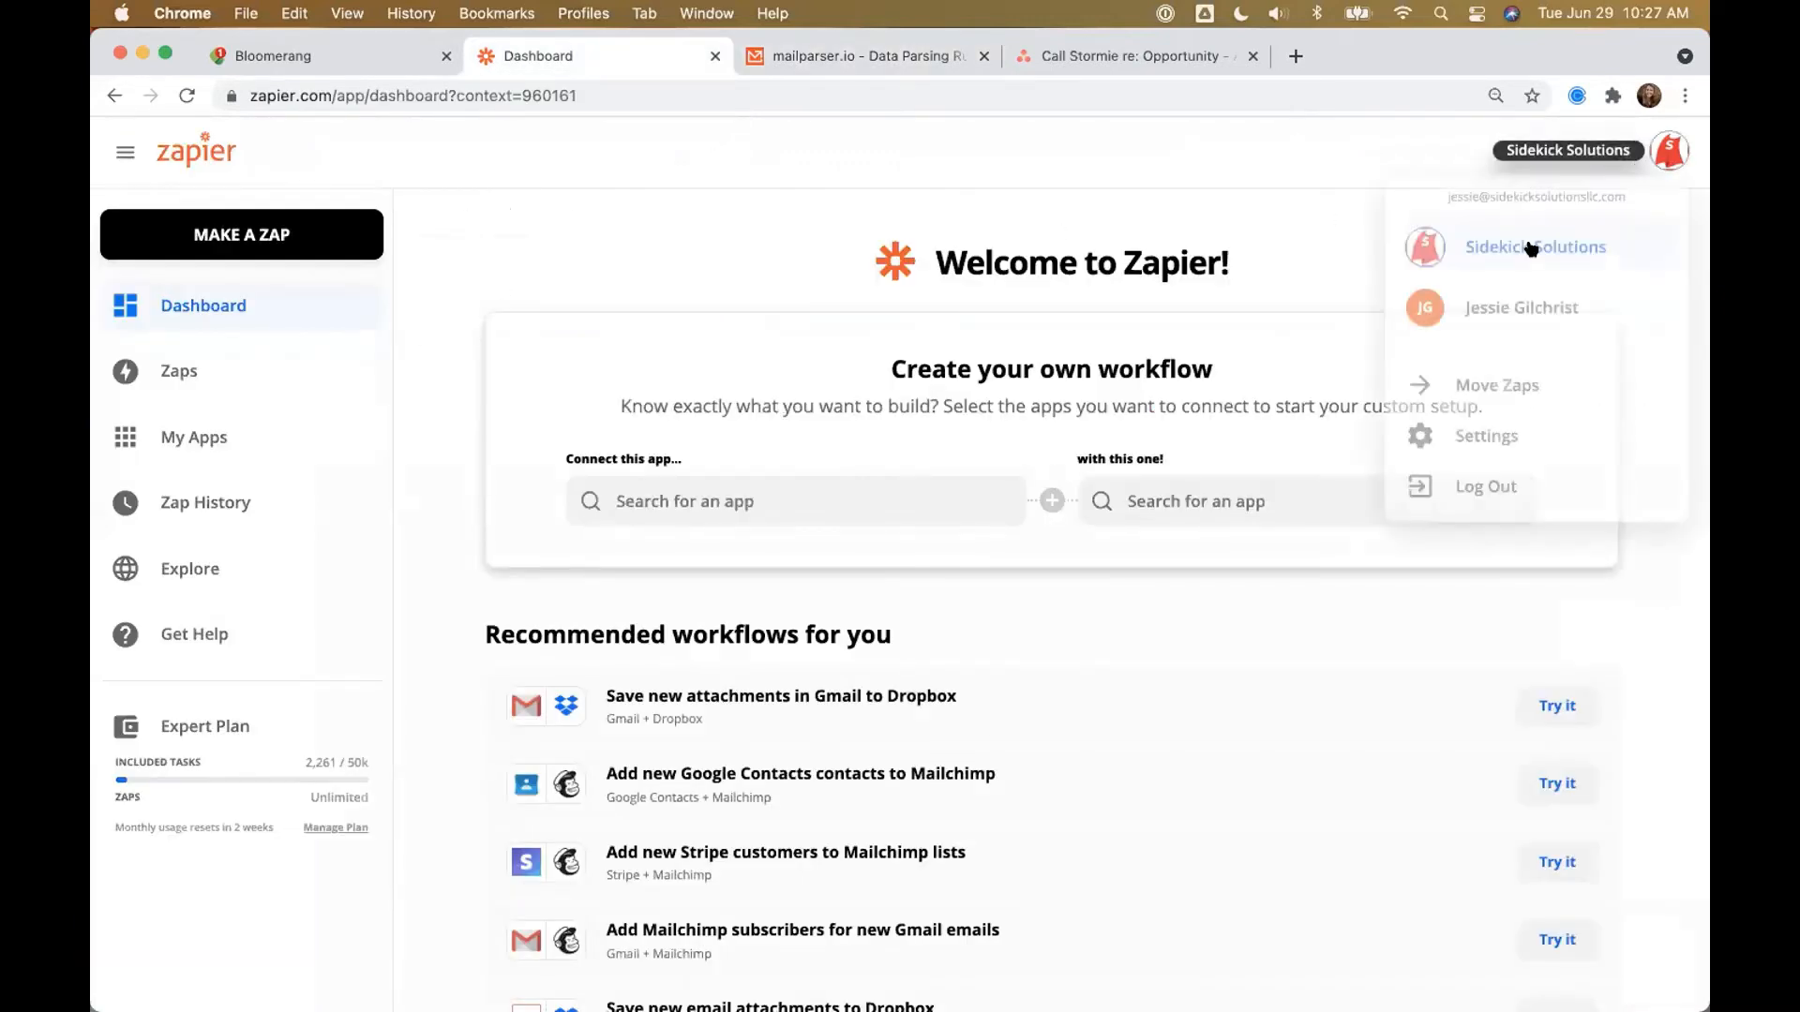
click(1498, 320)
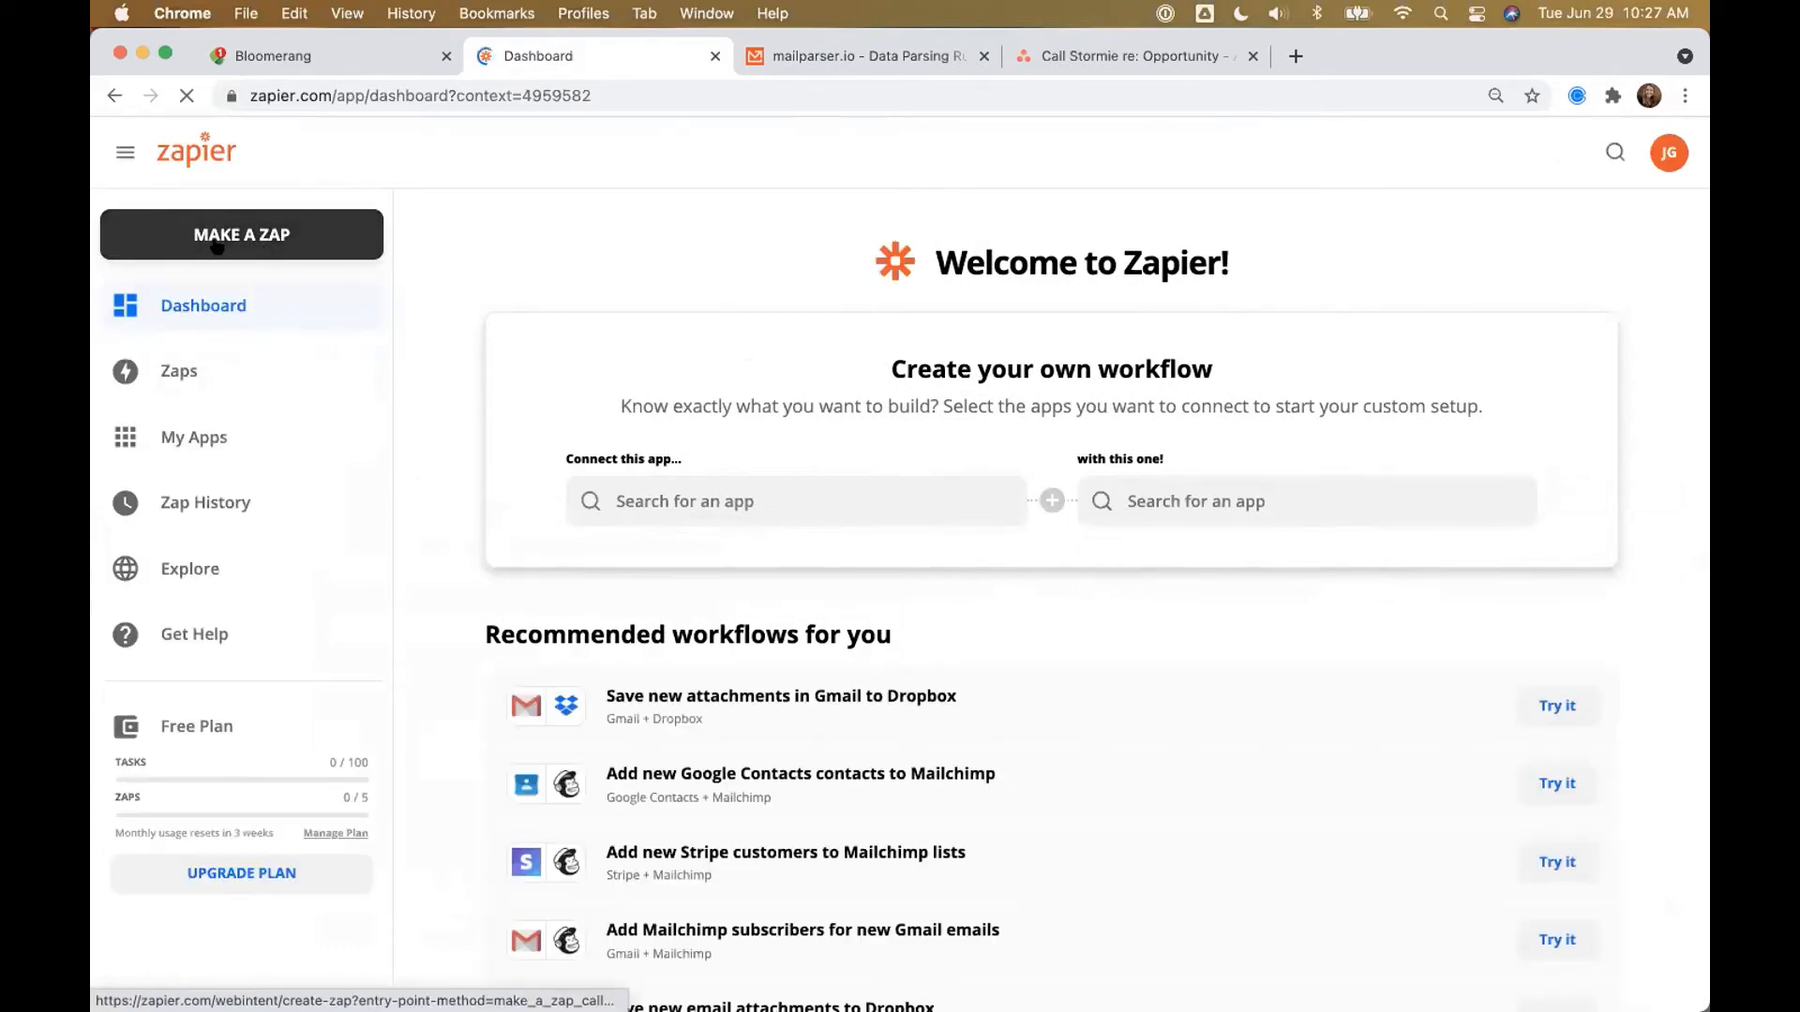
click(258, 246)
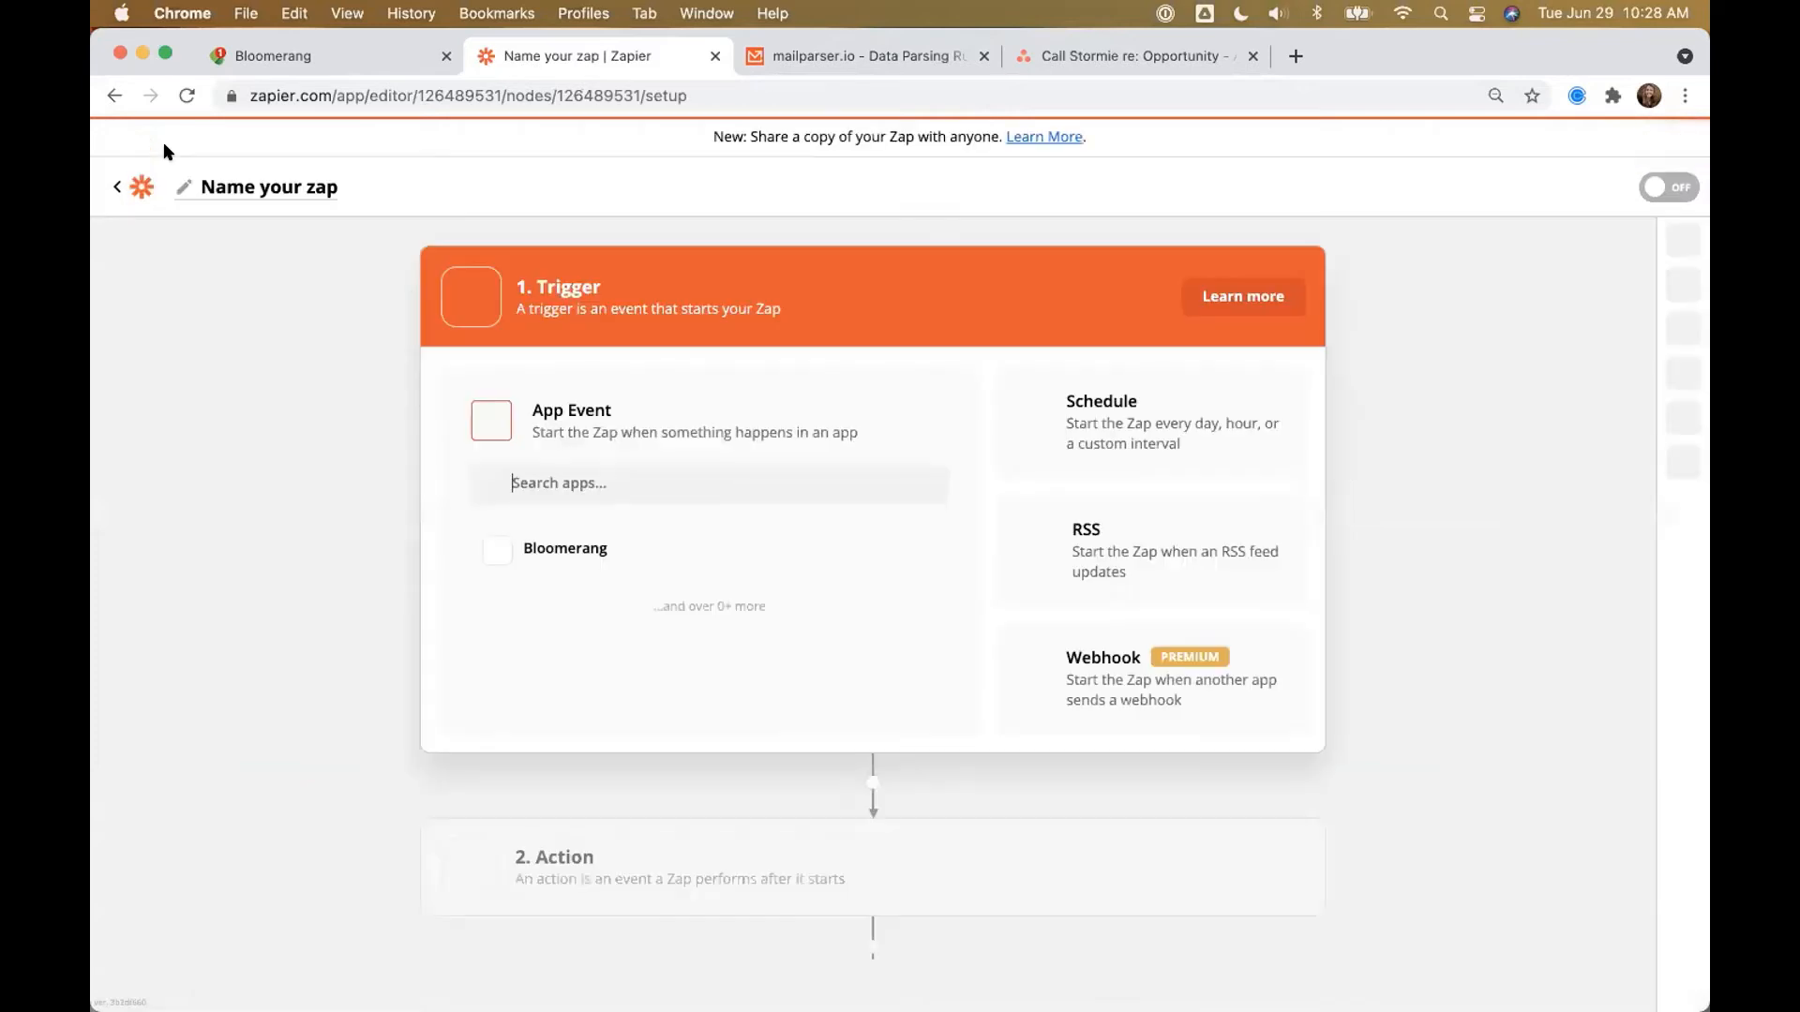
click(250, 192)
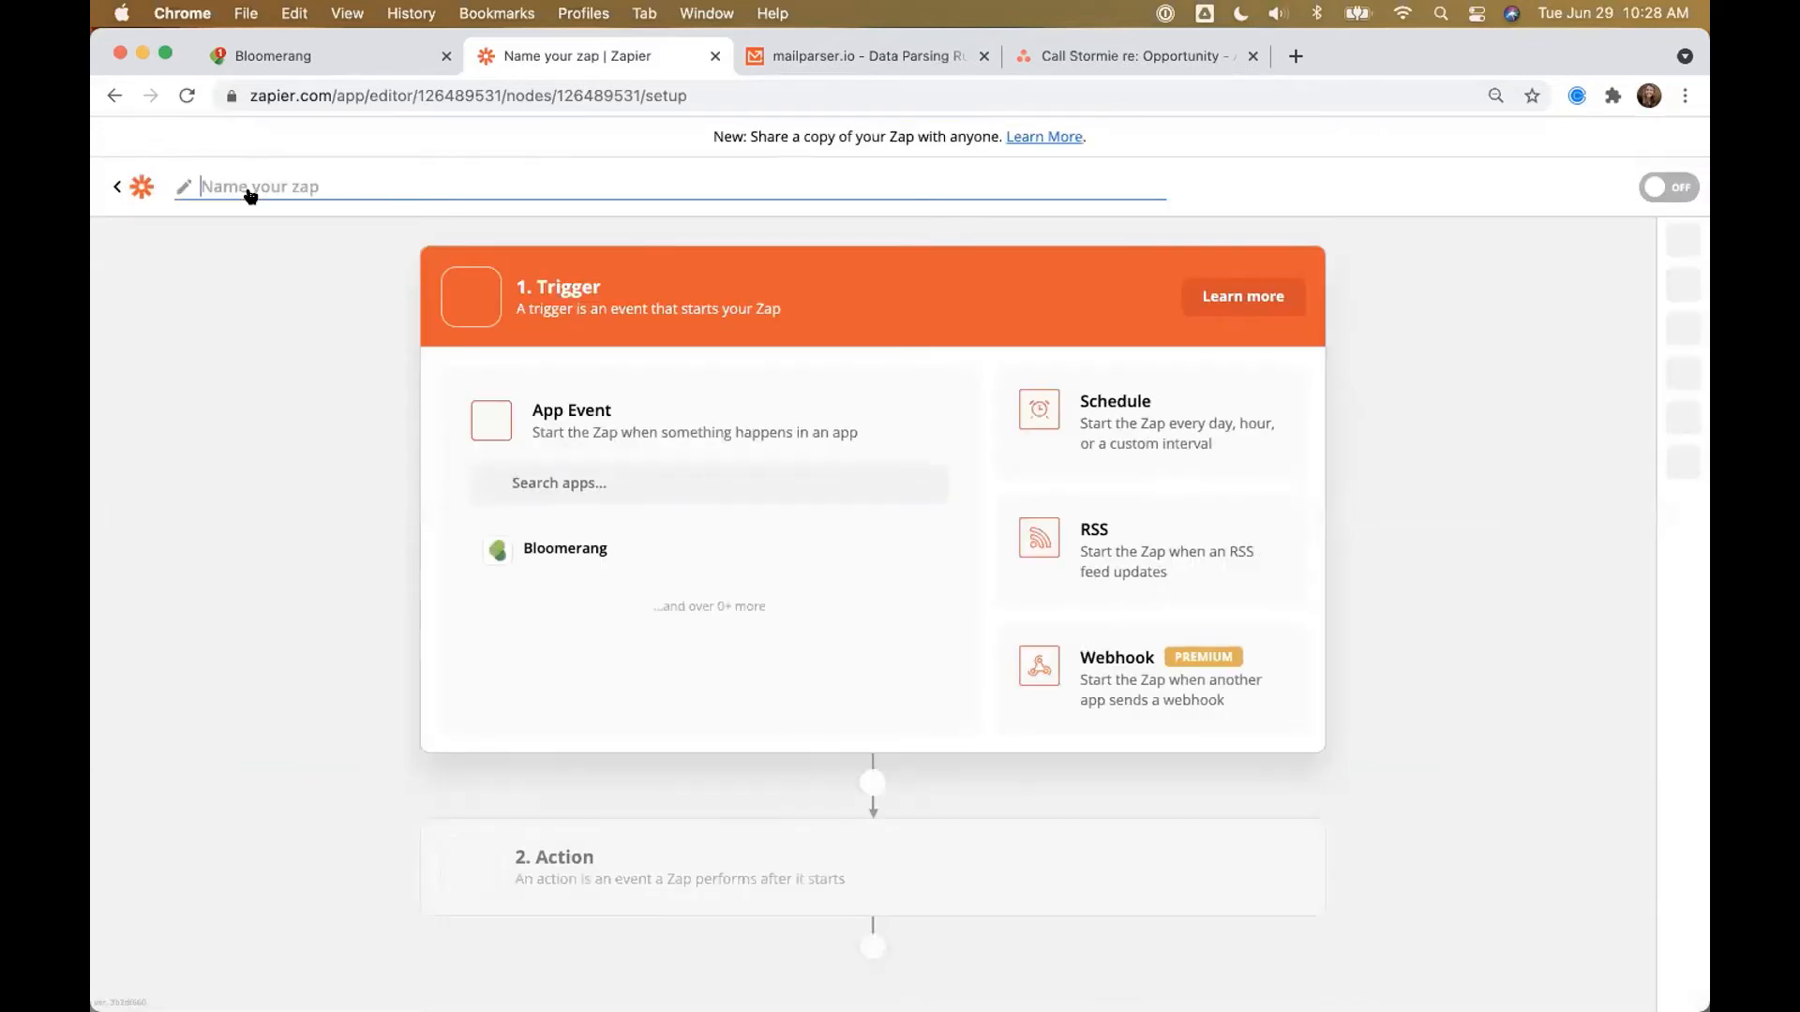
text(New Task in Bloom)
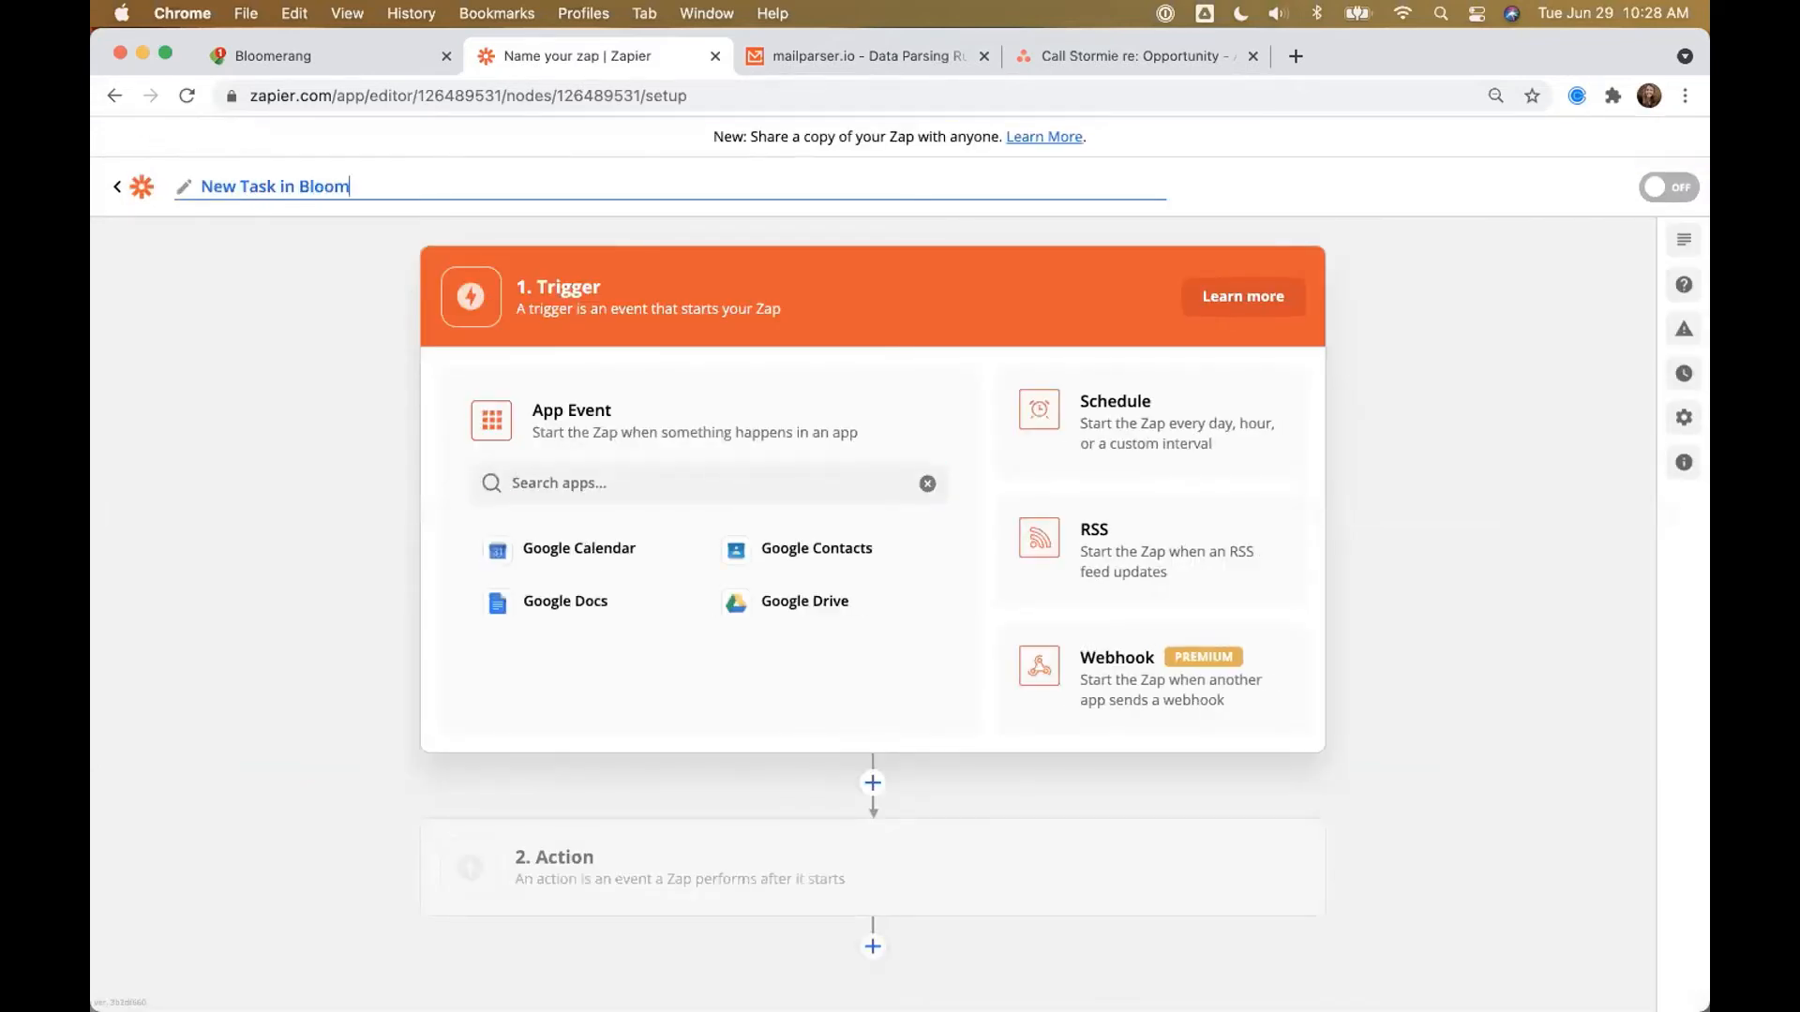
text(erang > Create Task in Asana)
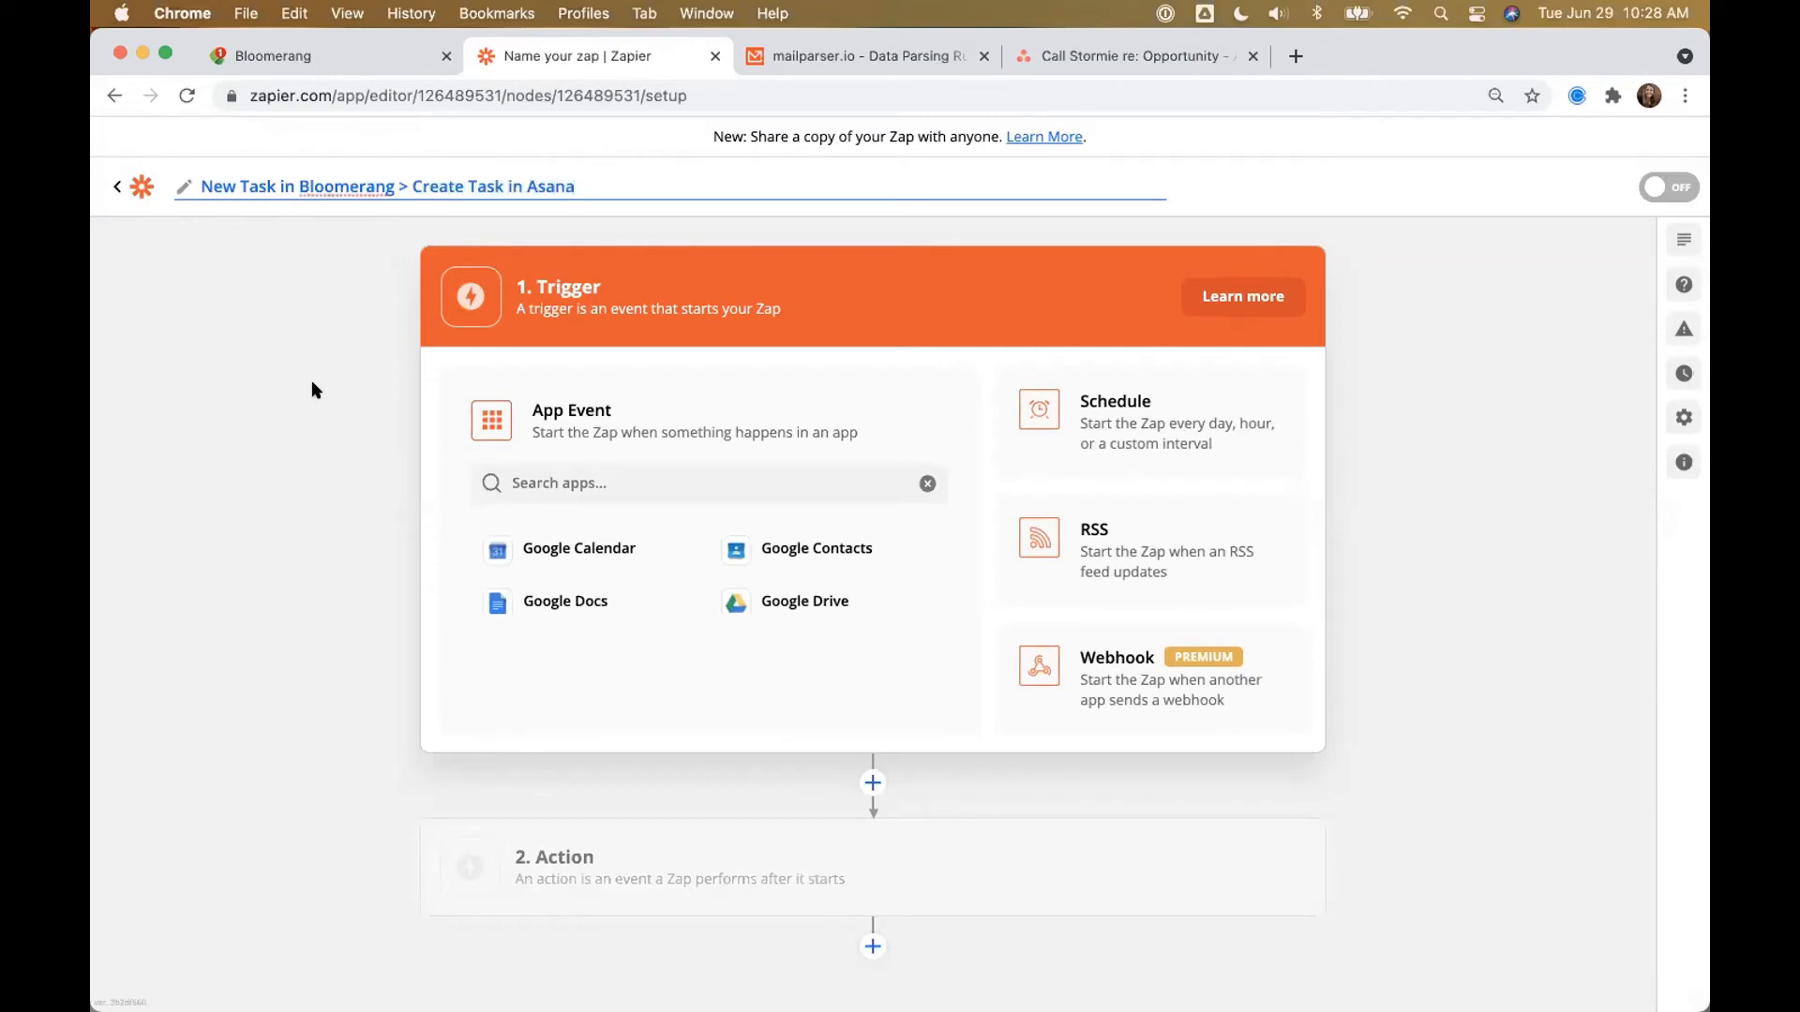
click(636, 466)
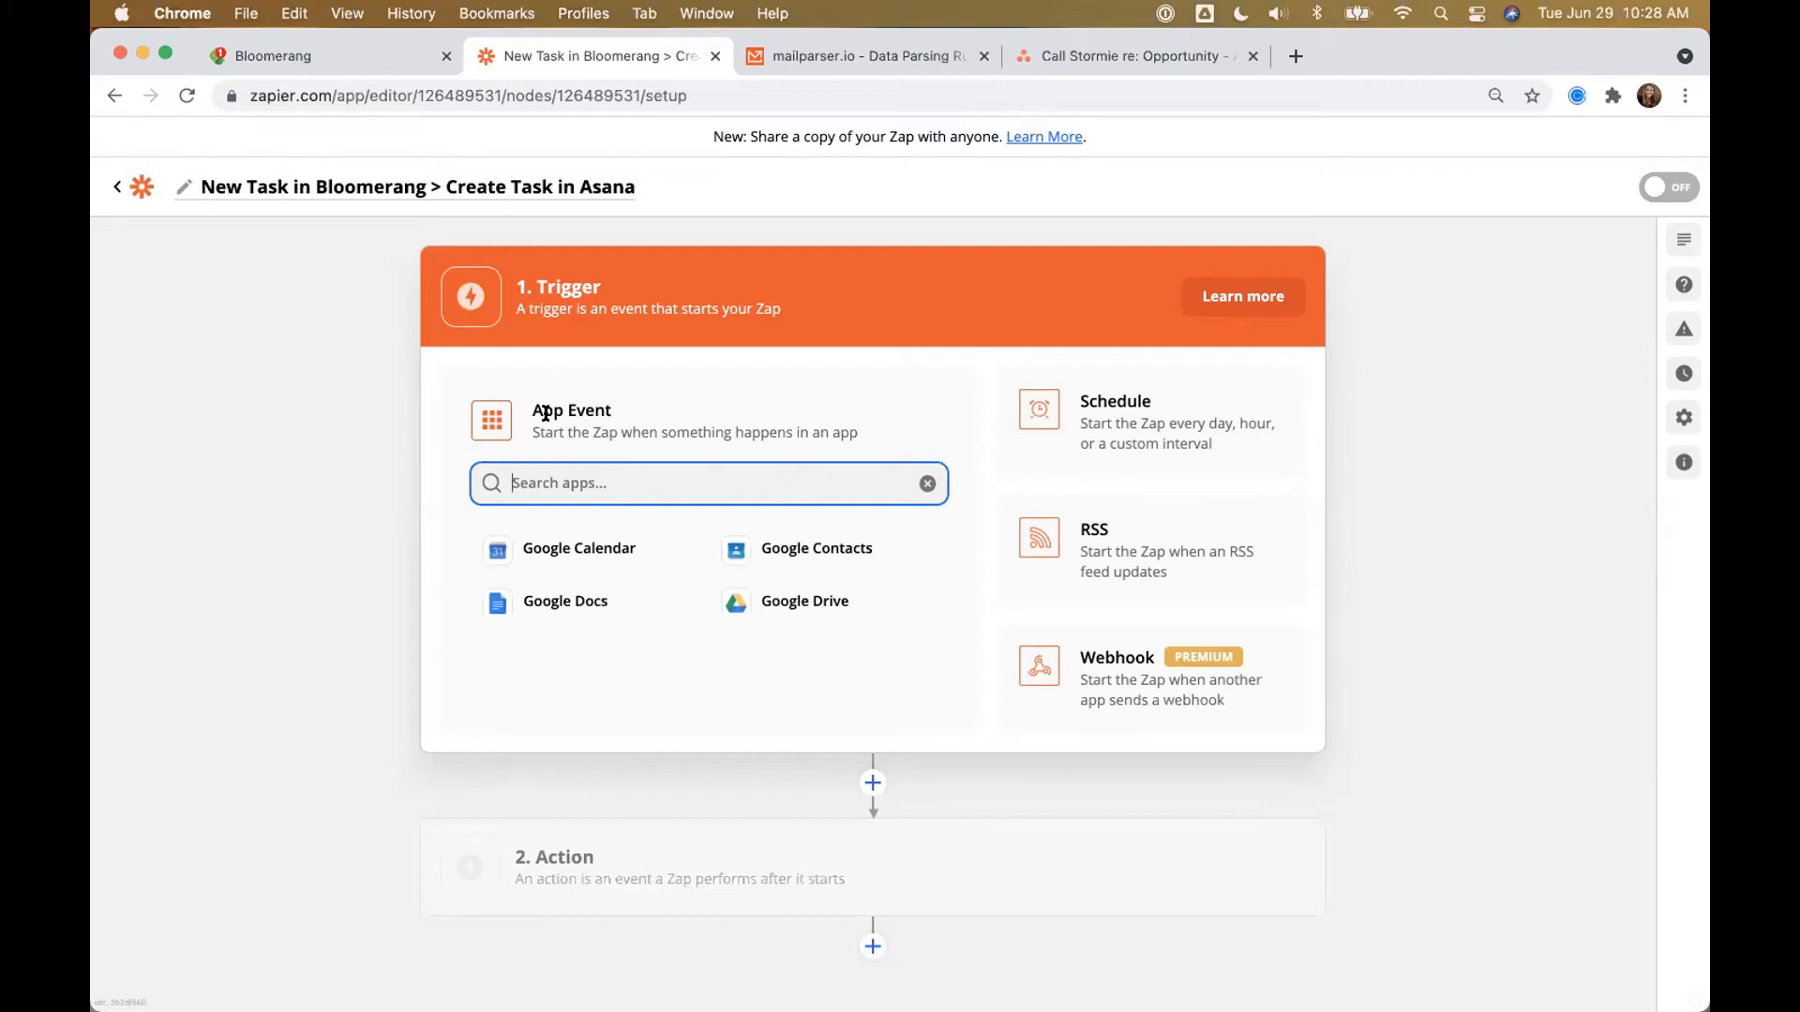
Step: Choose Mailparser as the trigger app with the New Email Parsed event
text(mailparser)
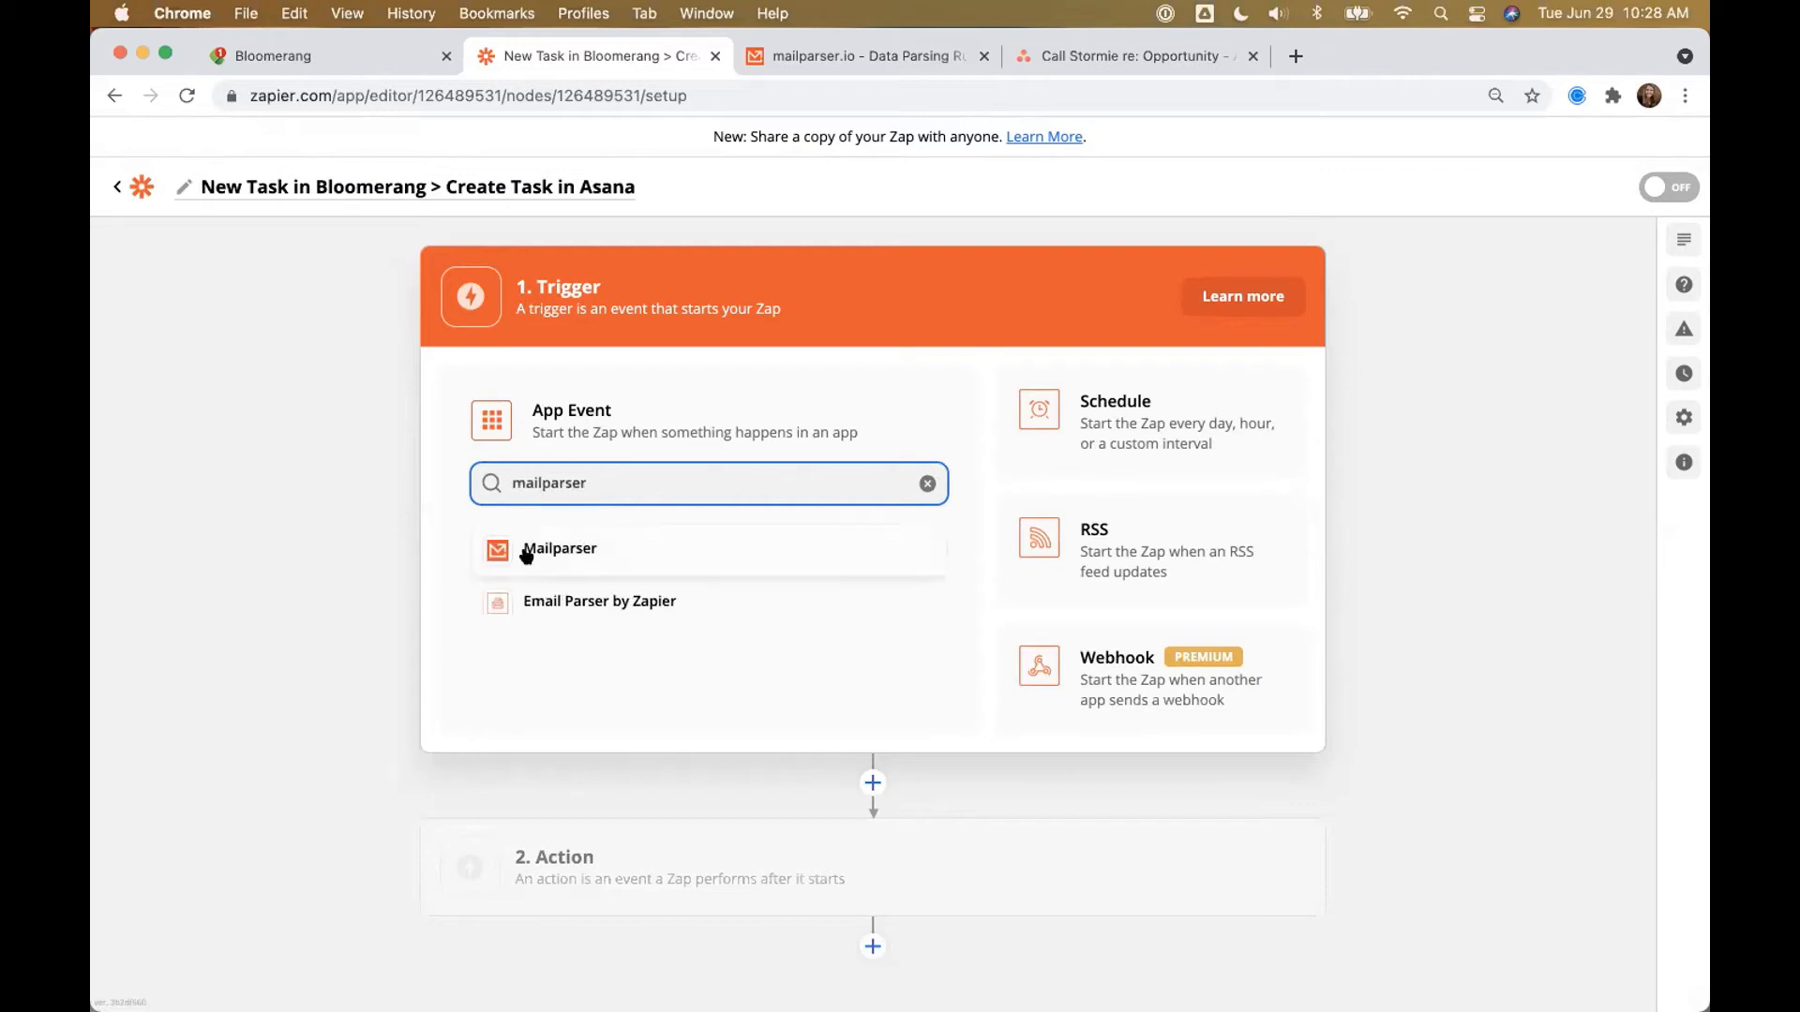
click(559, 551)
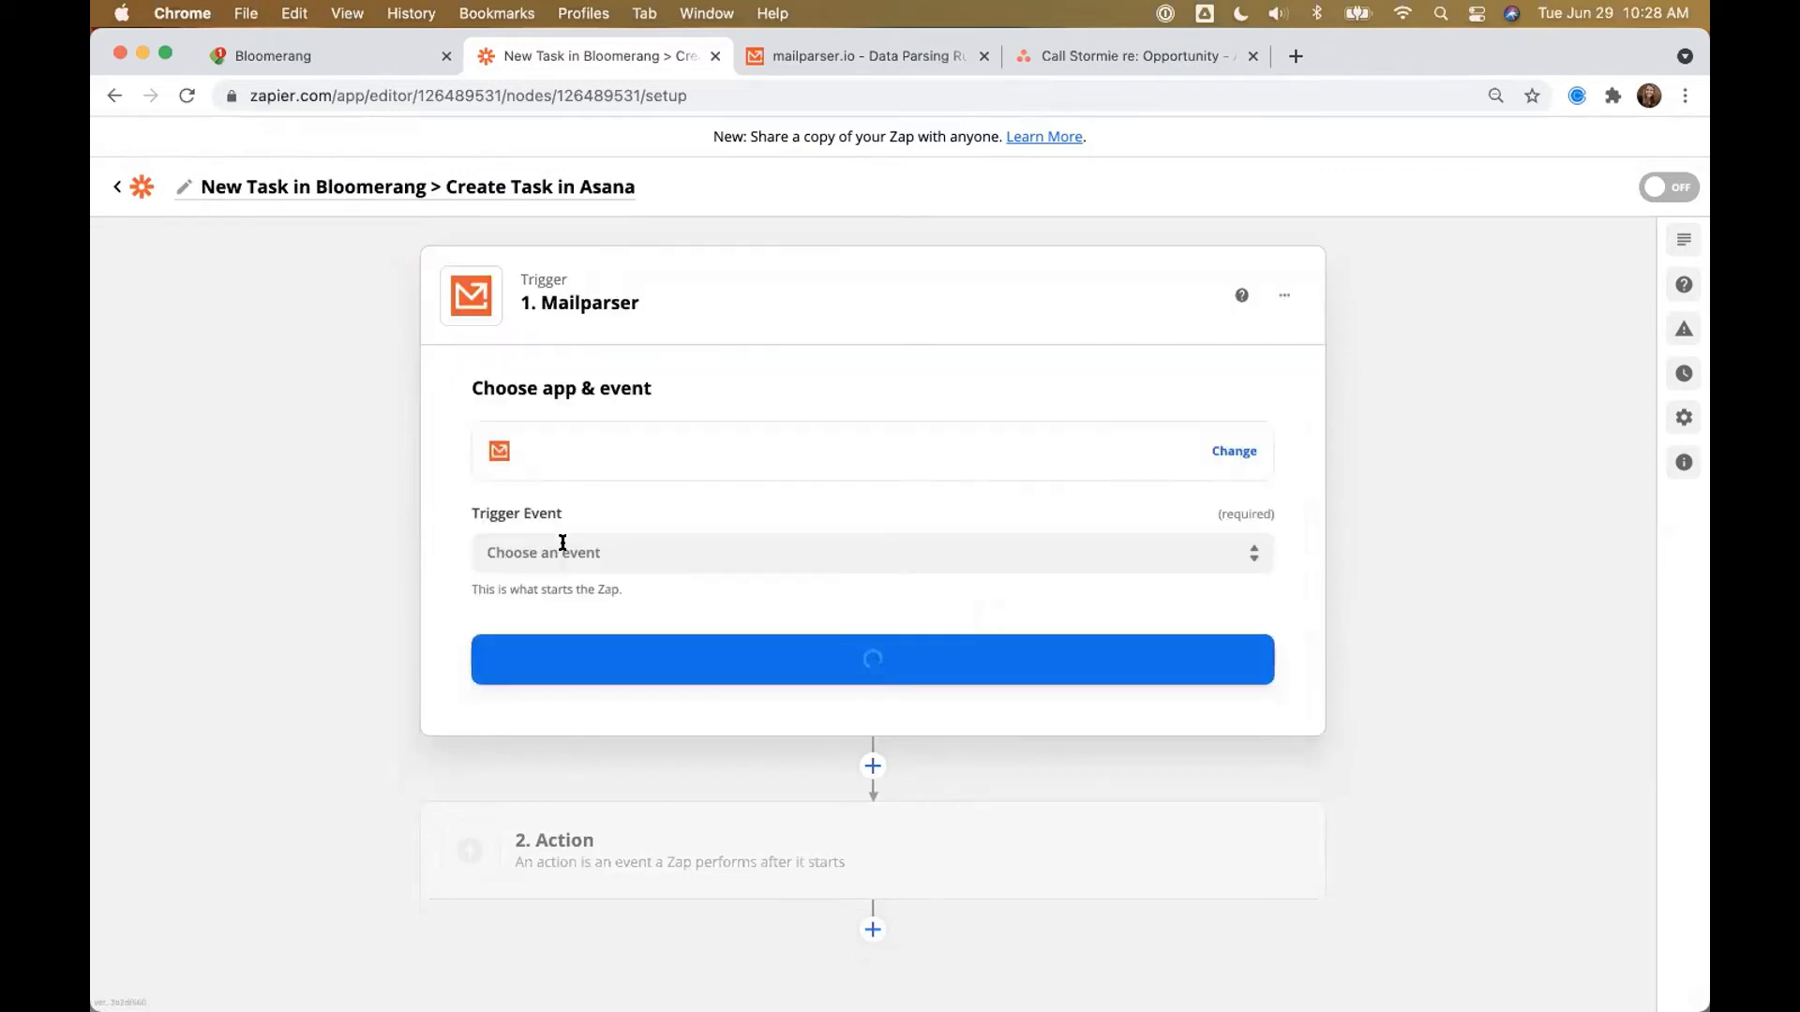
click(527, 557)
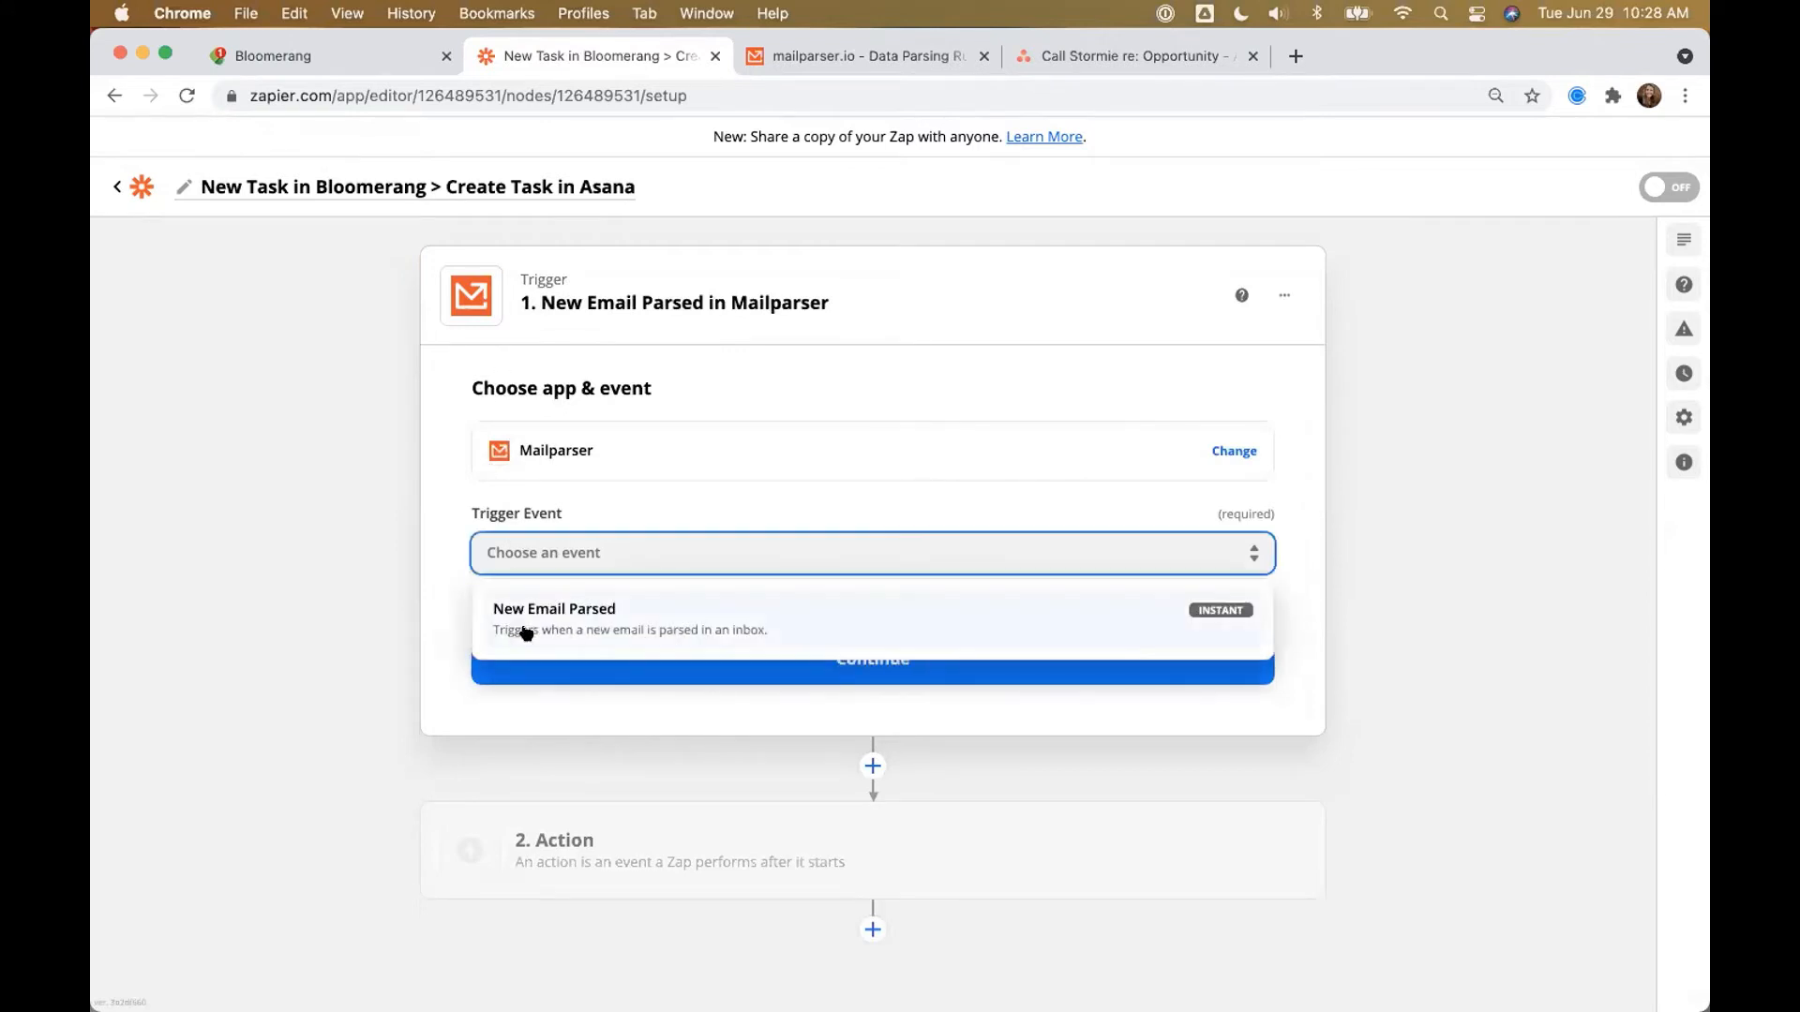
click(558, 626)
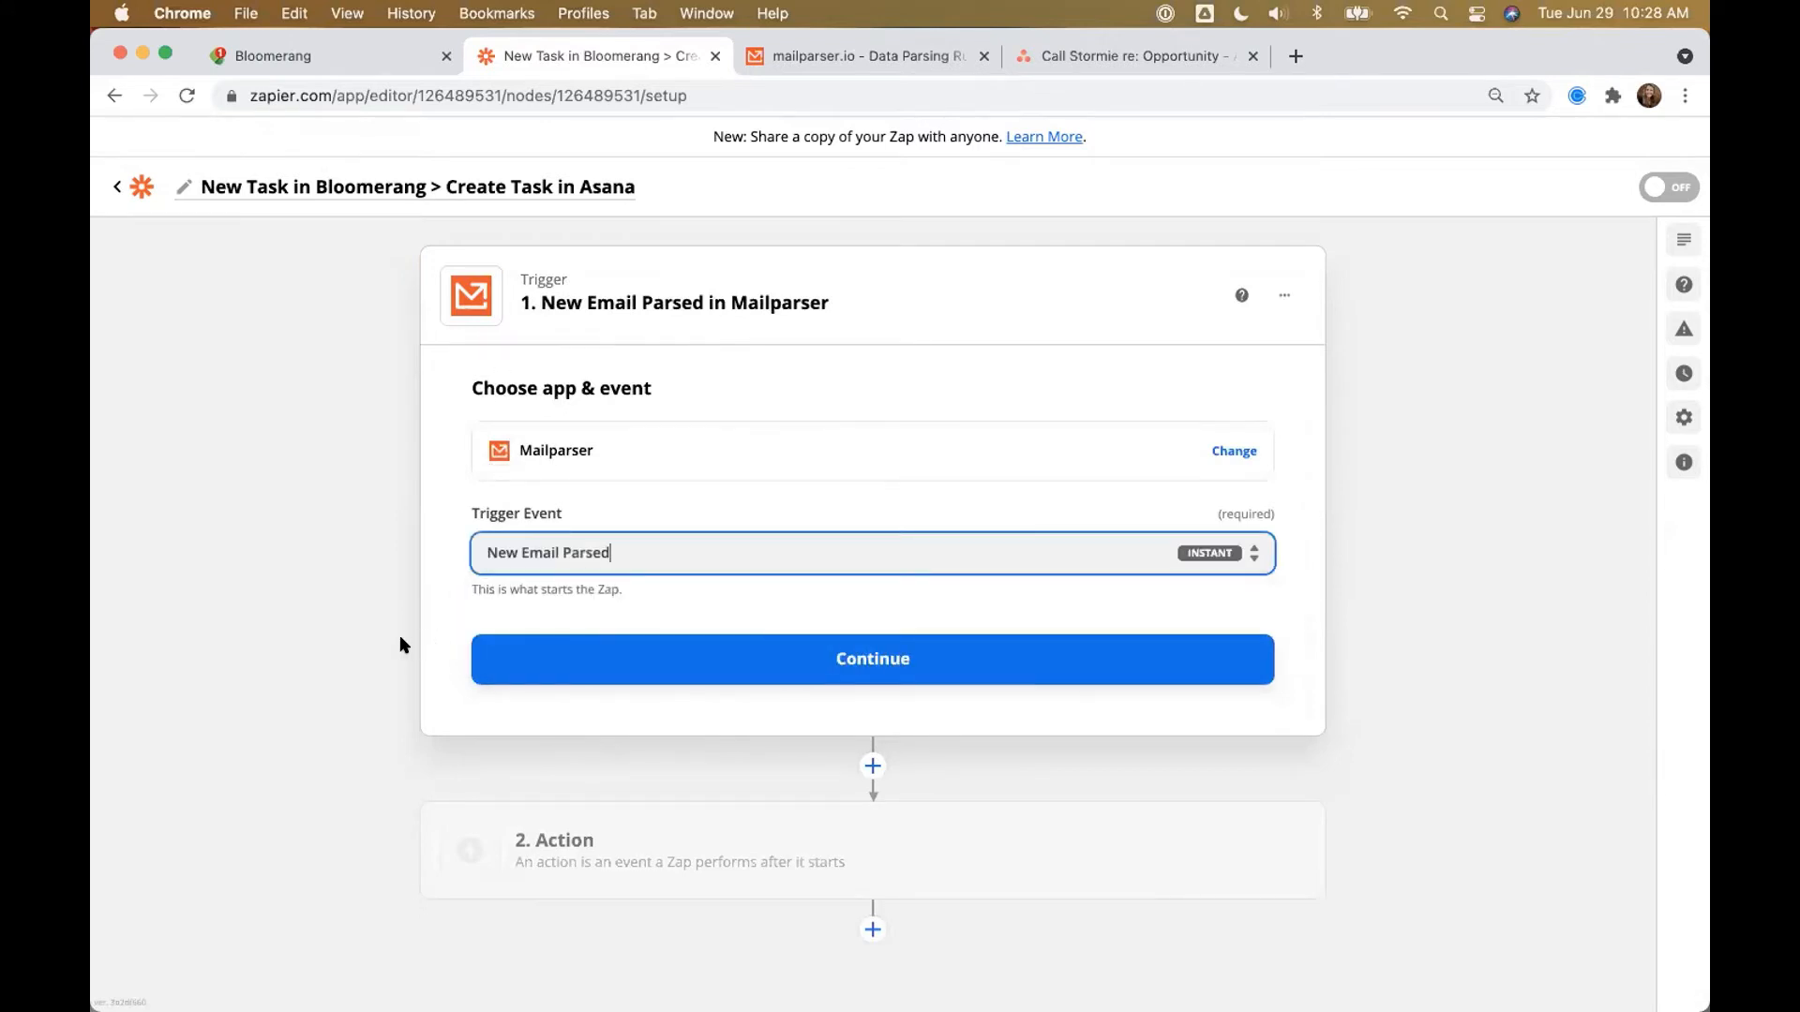
click(549, 664)
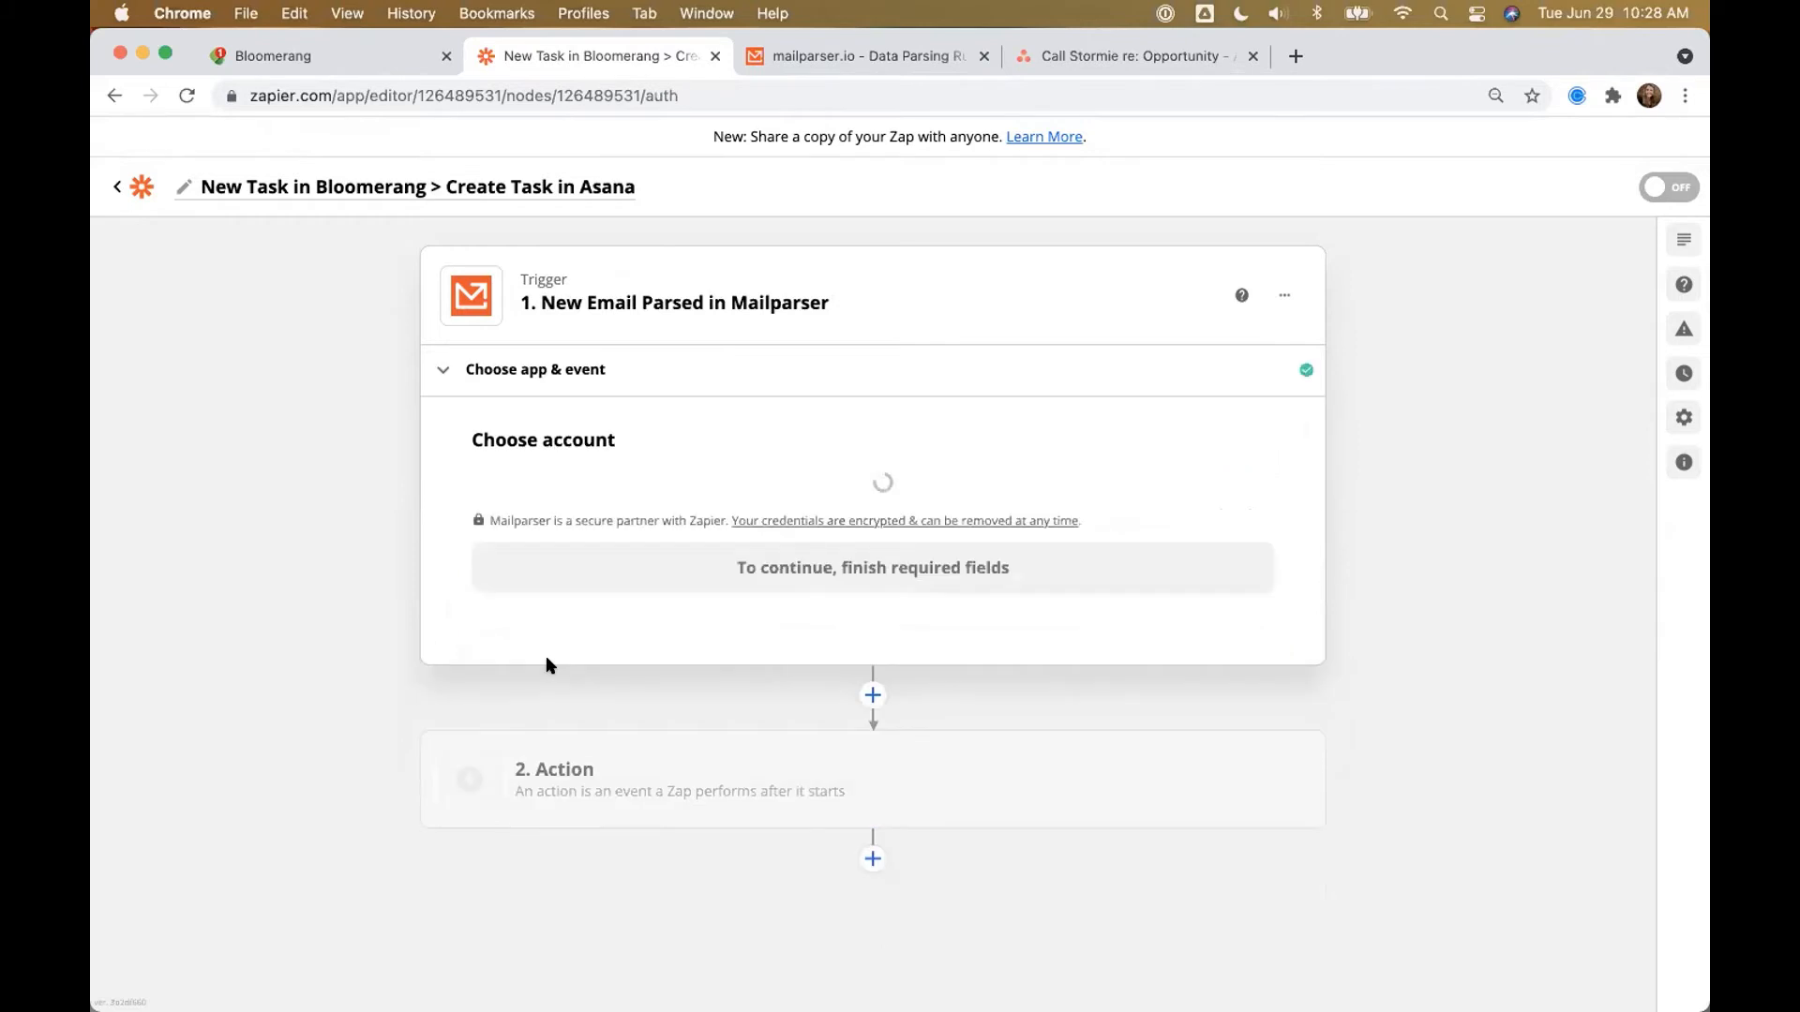
Step: Select the connected Mailparser account and the [LIVE] Daily Report: Tasks Created Yesterday inbox
click(556, 514)
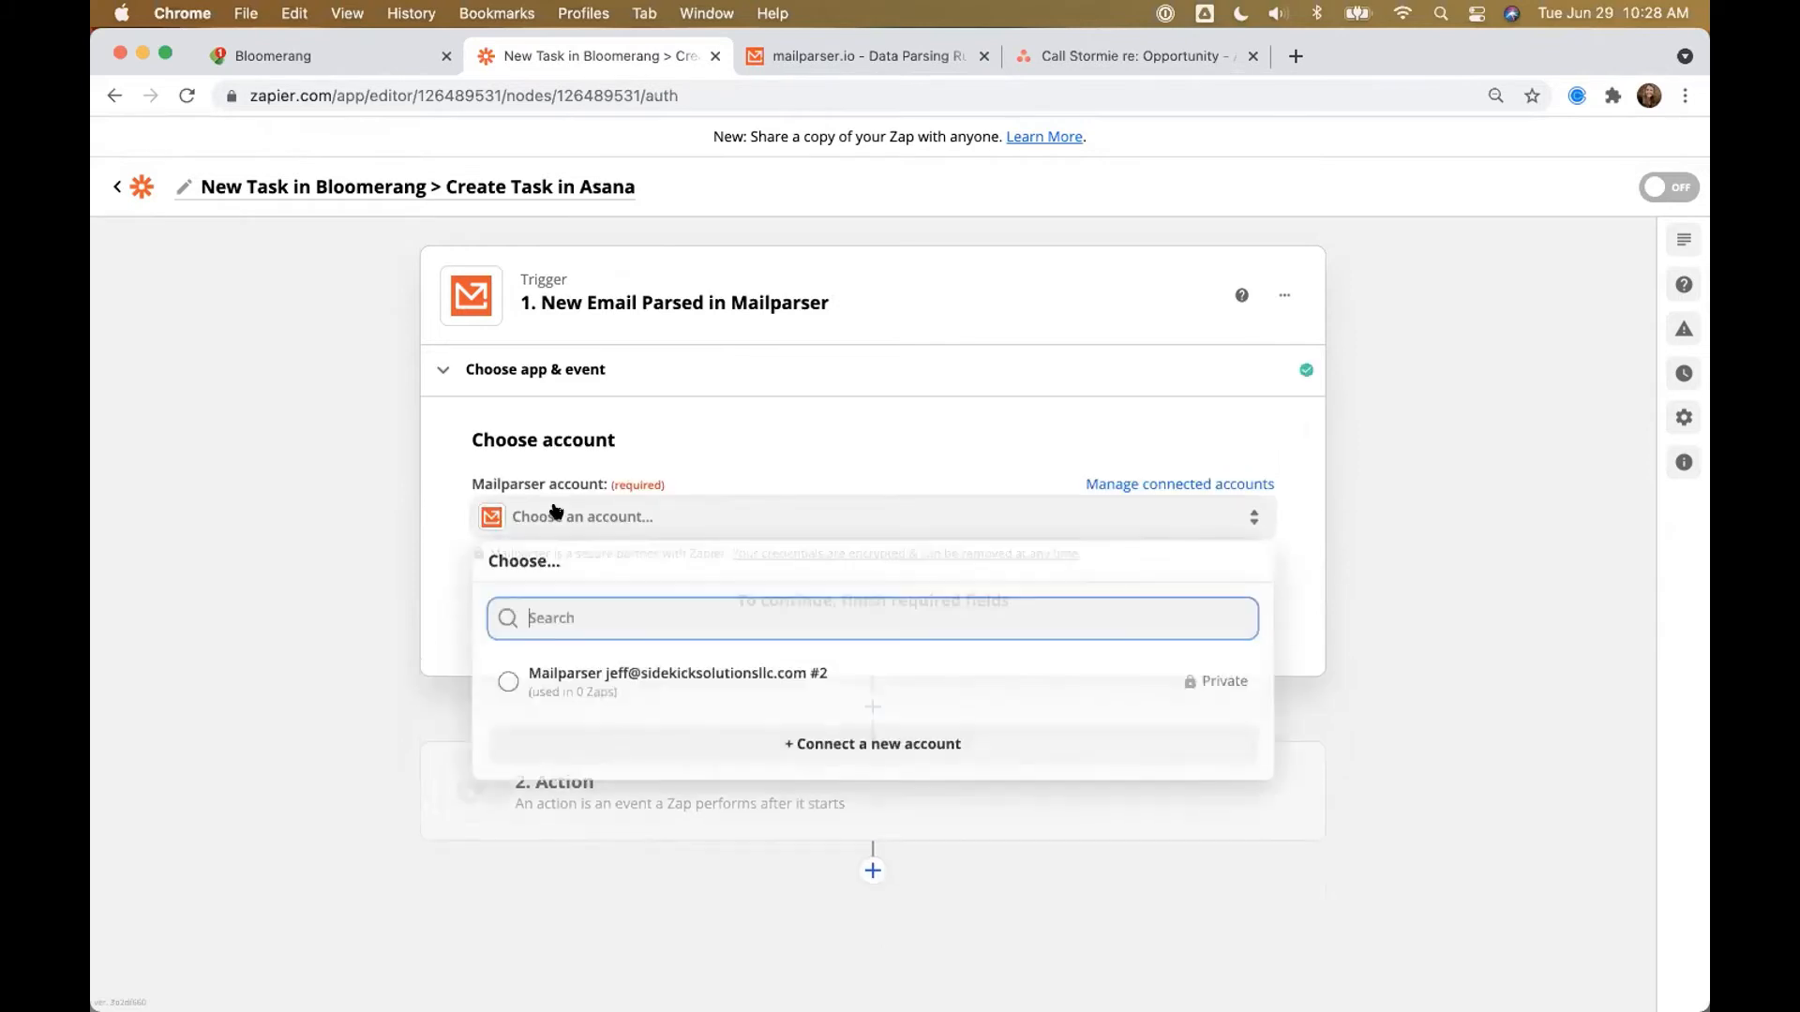
click(626, 683)
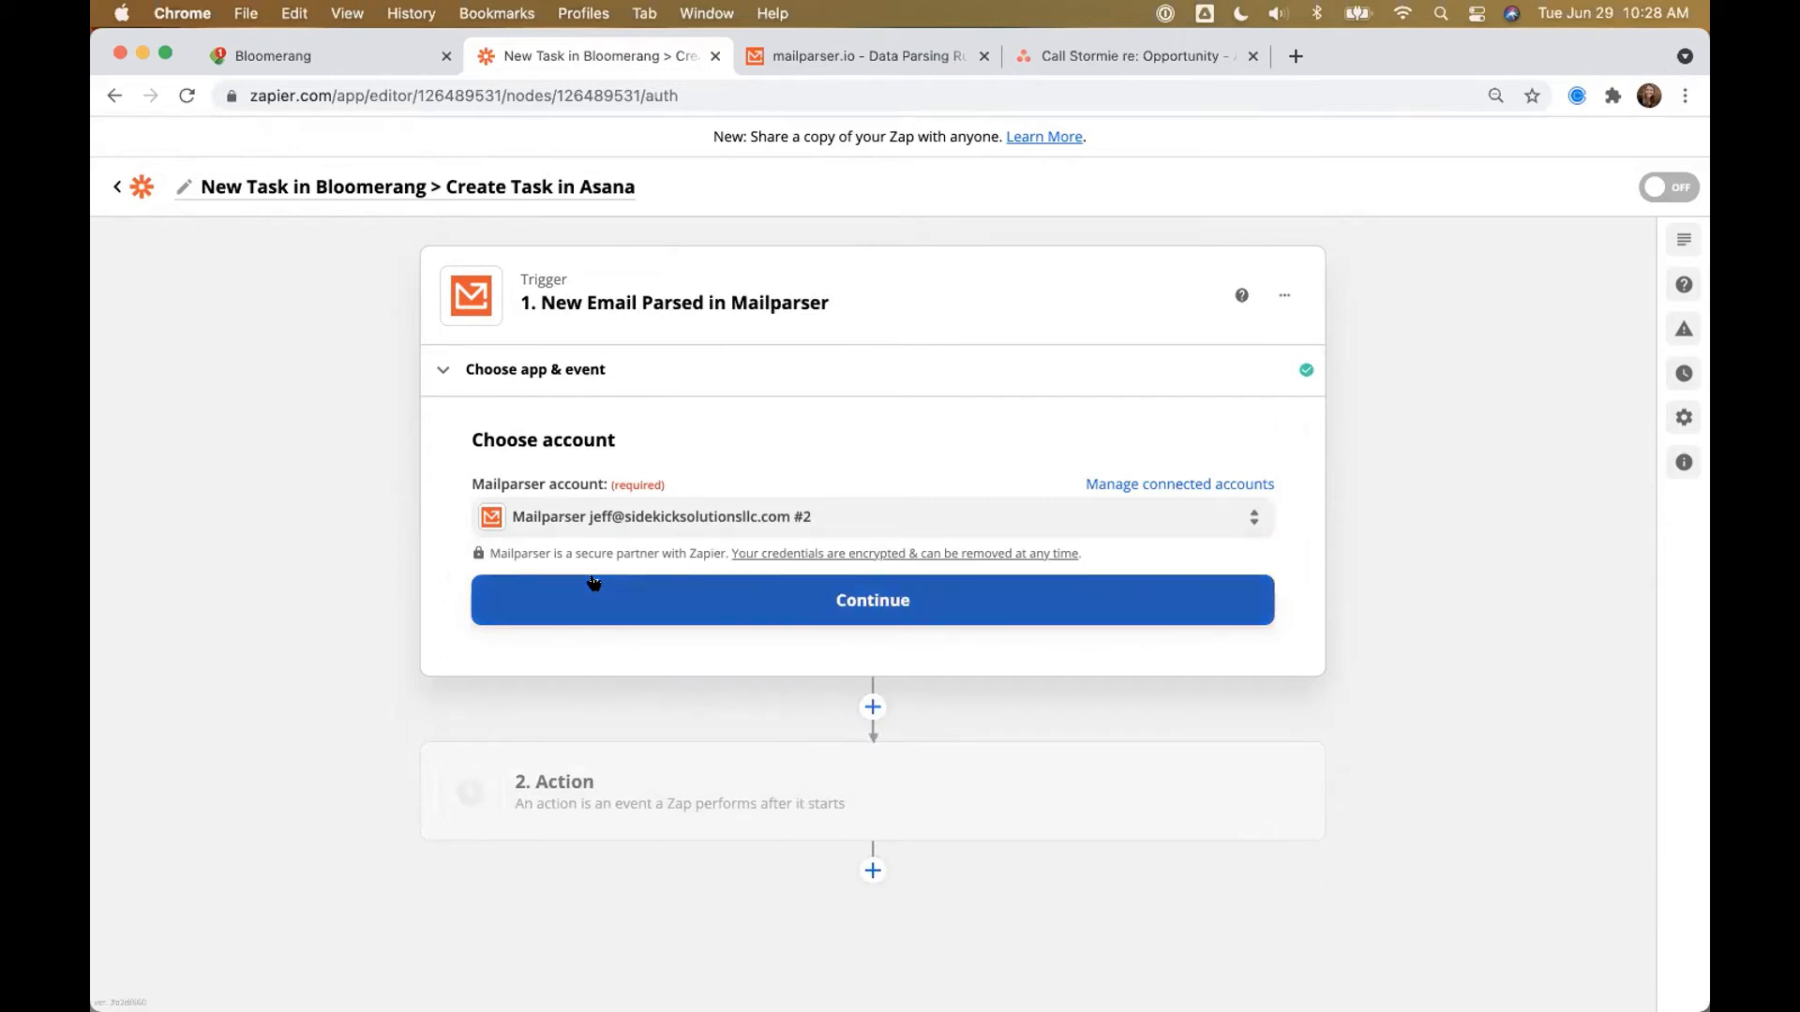
click(593, 600)
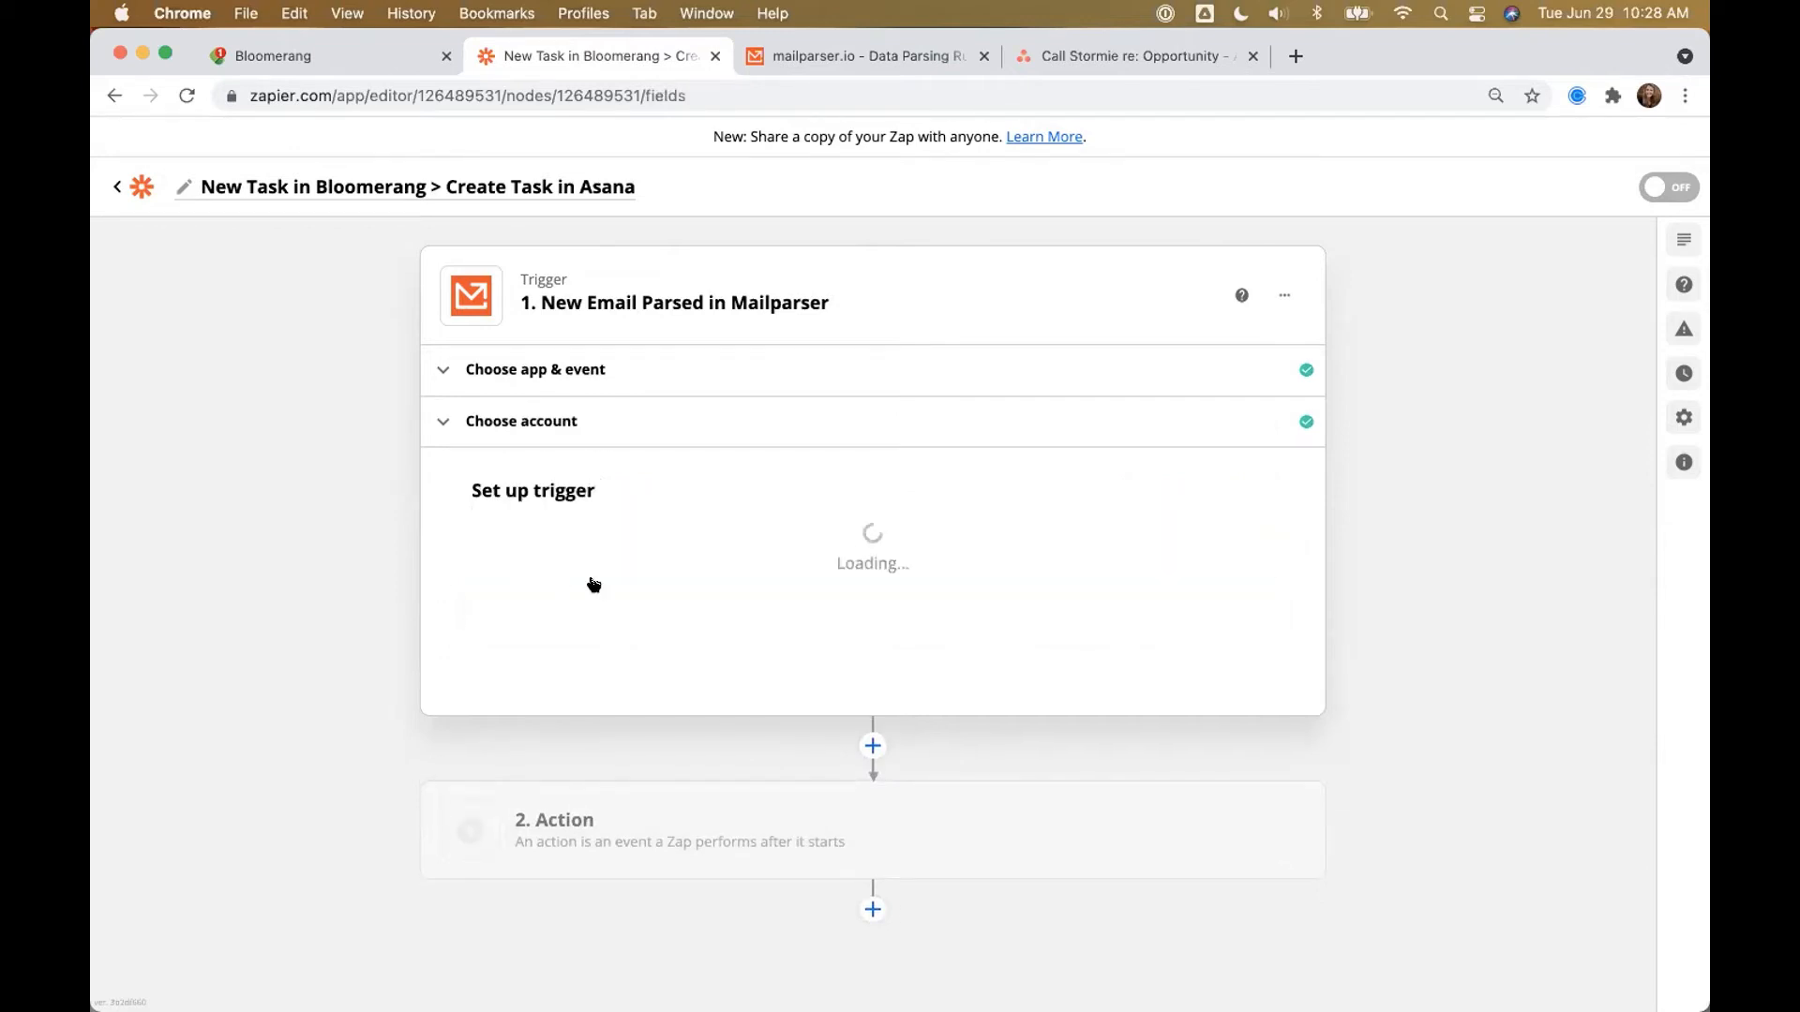
click(566, 570)
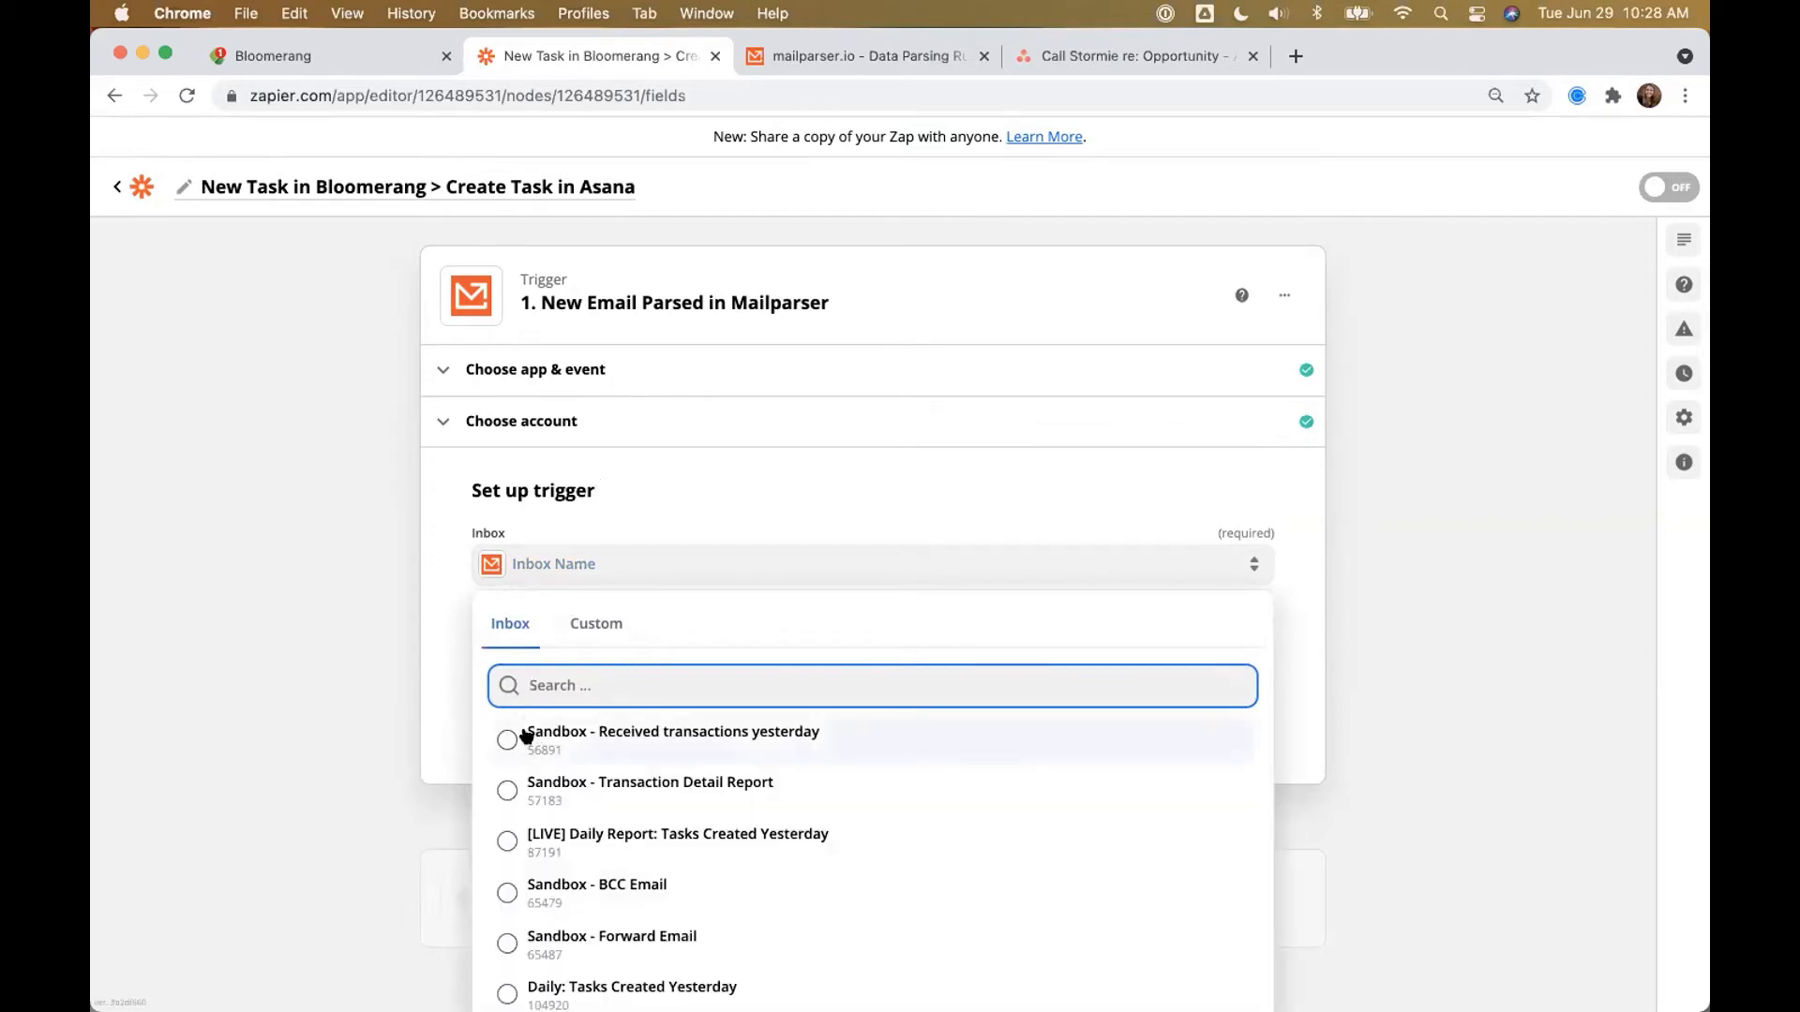
scroll(651, 764, down, 1)
scroll(652, 764, down, 1)
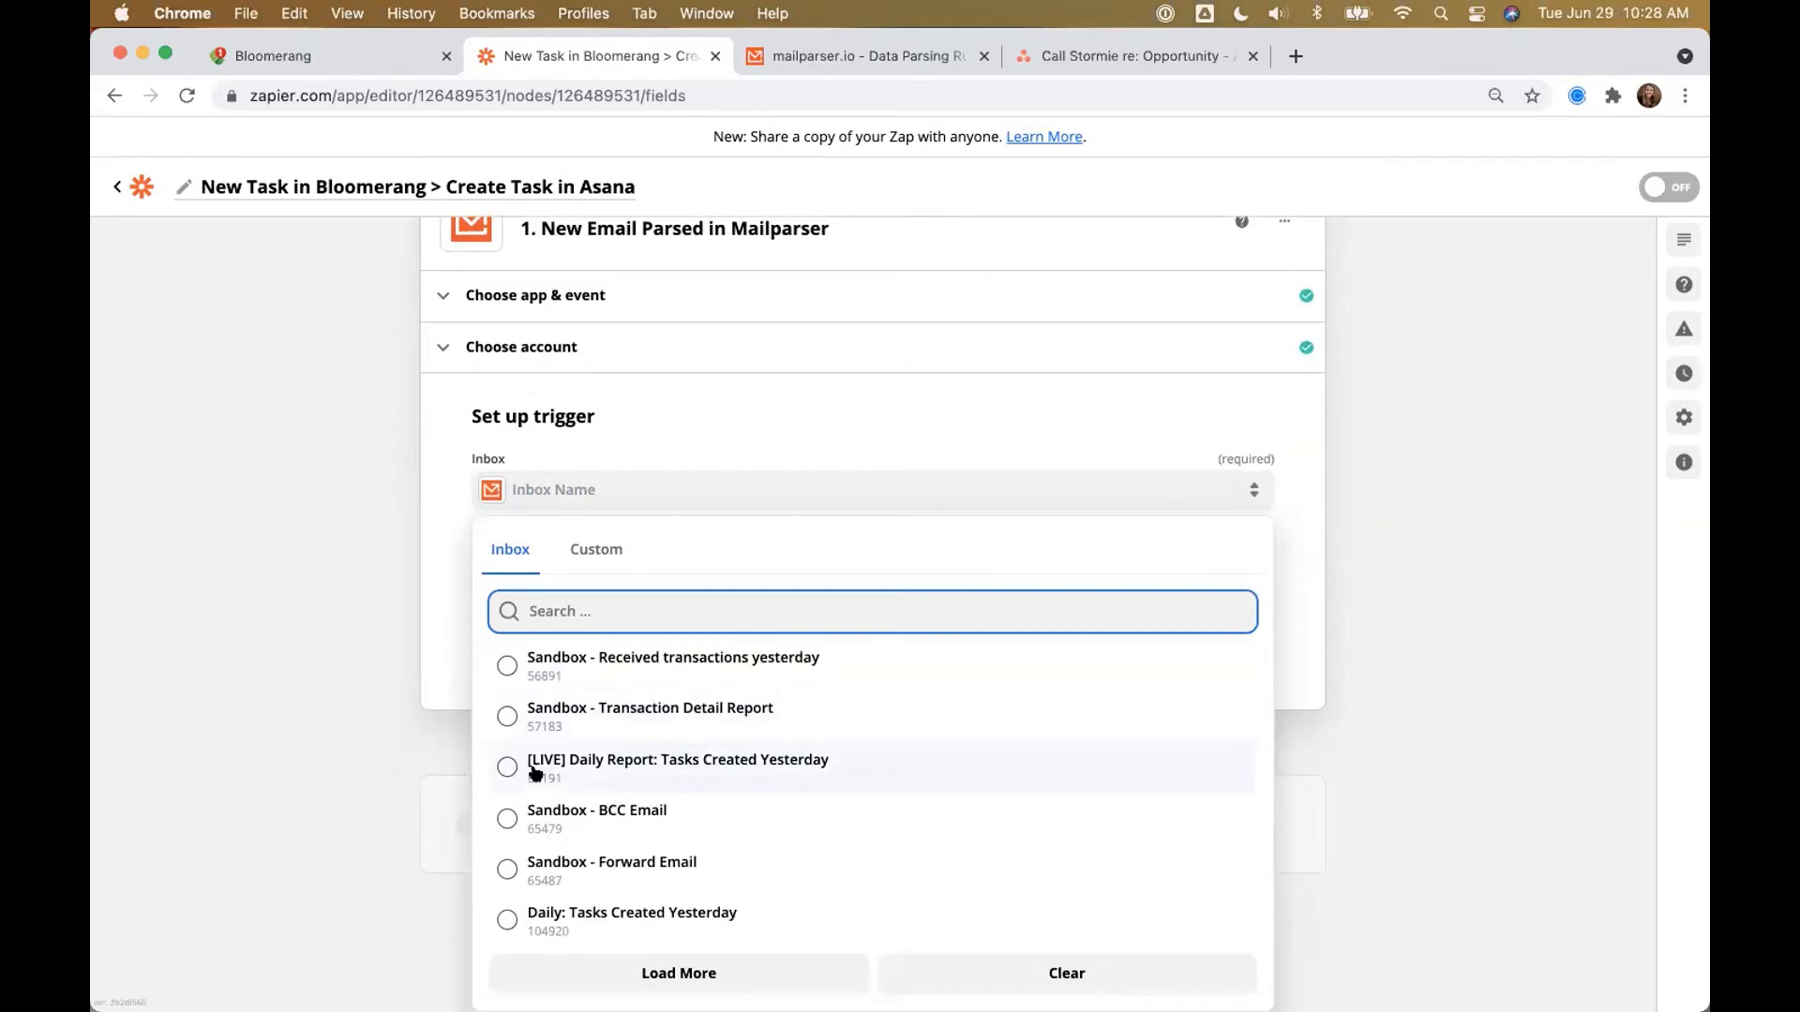
click(620, 763)
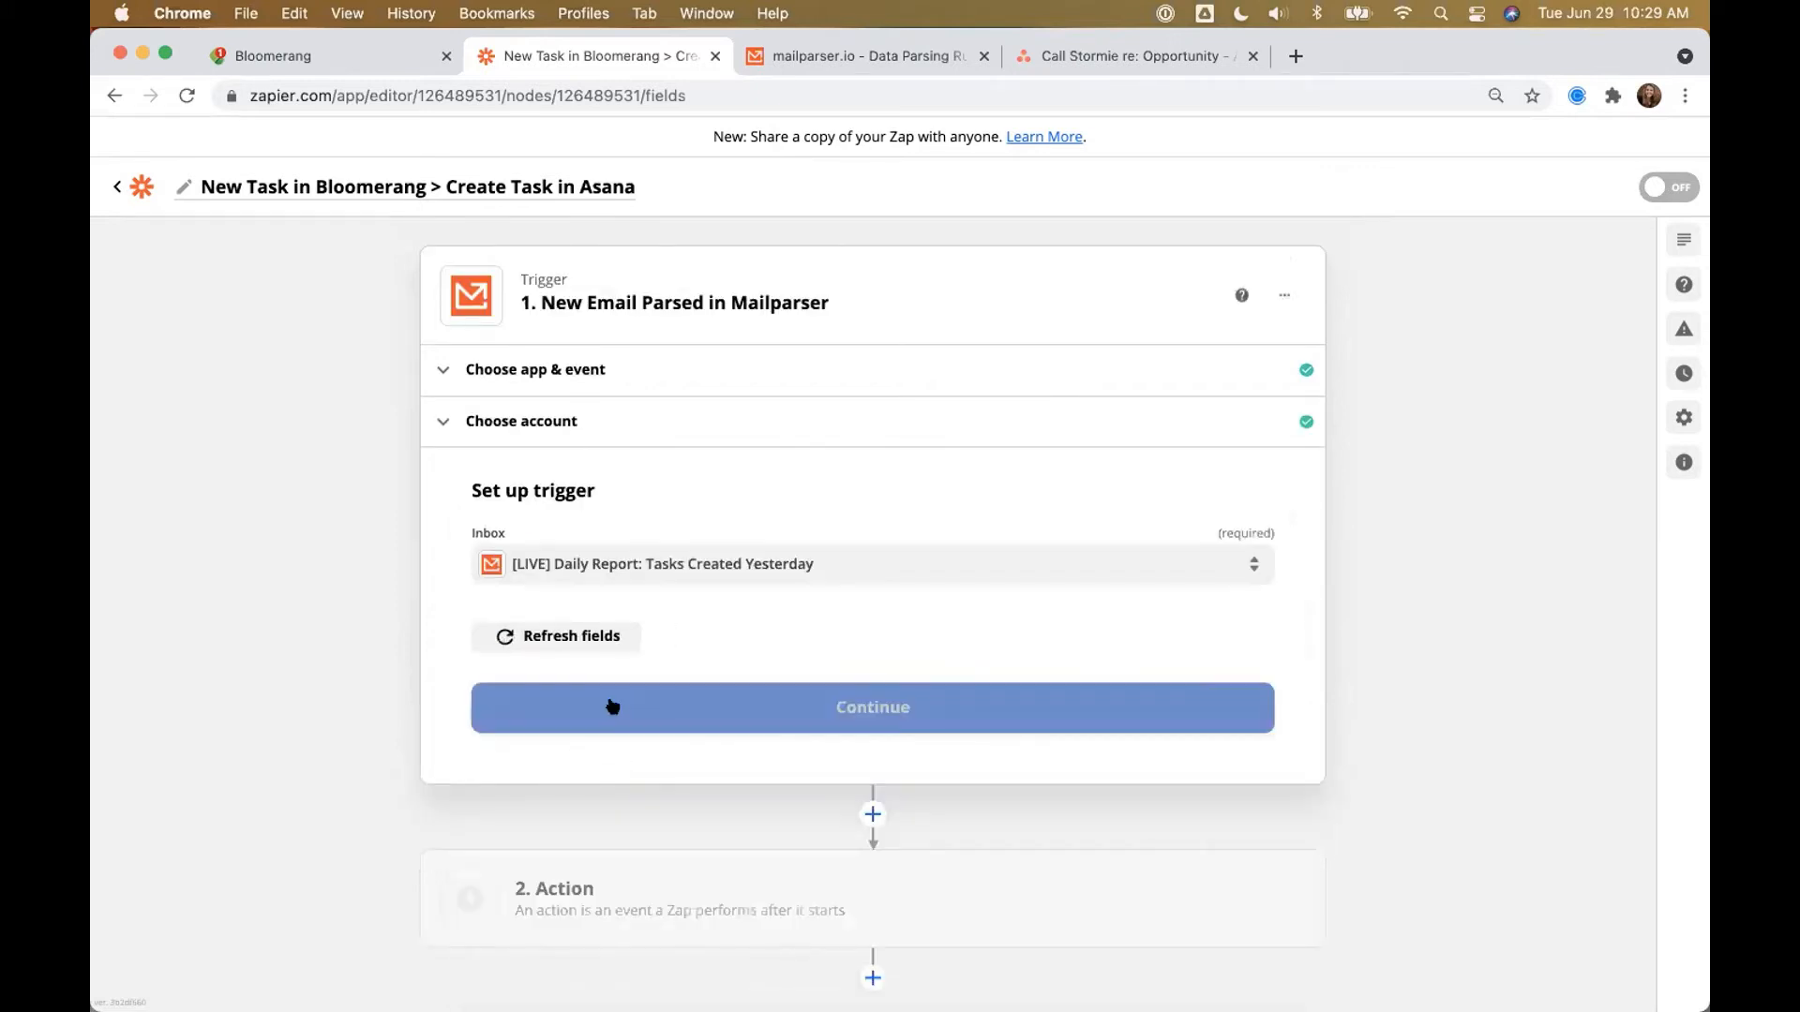
click(653, 701)
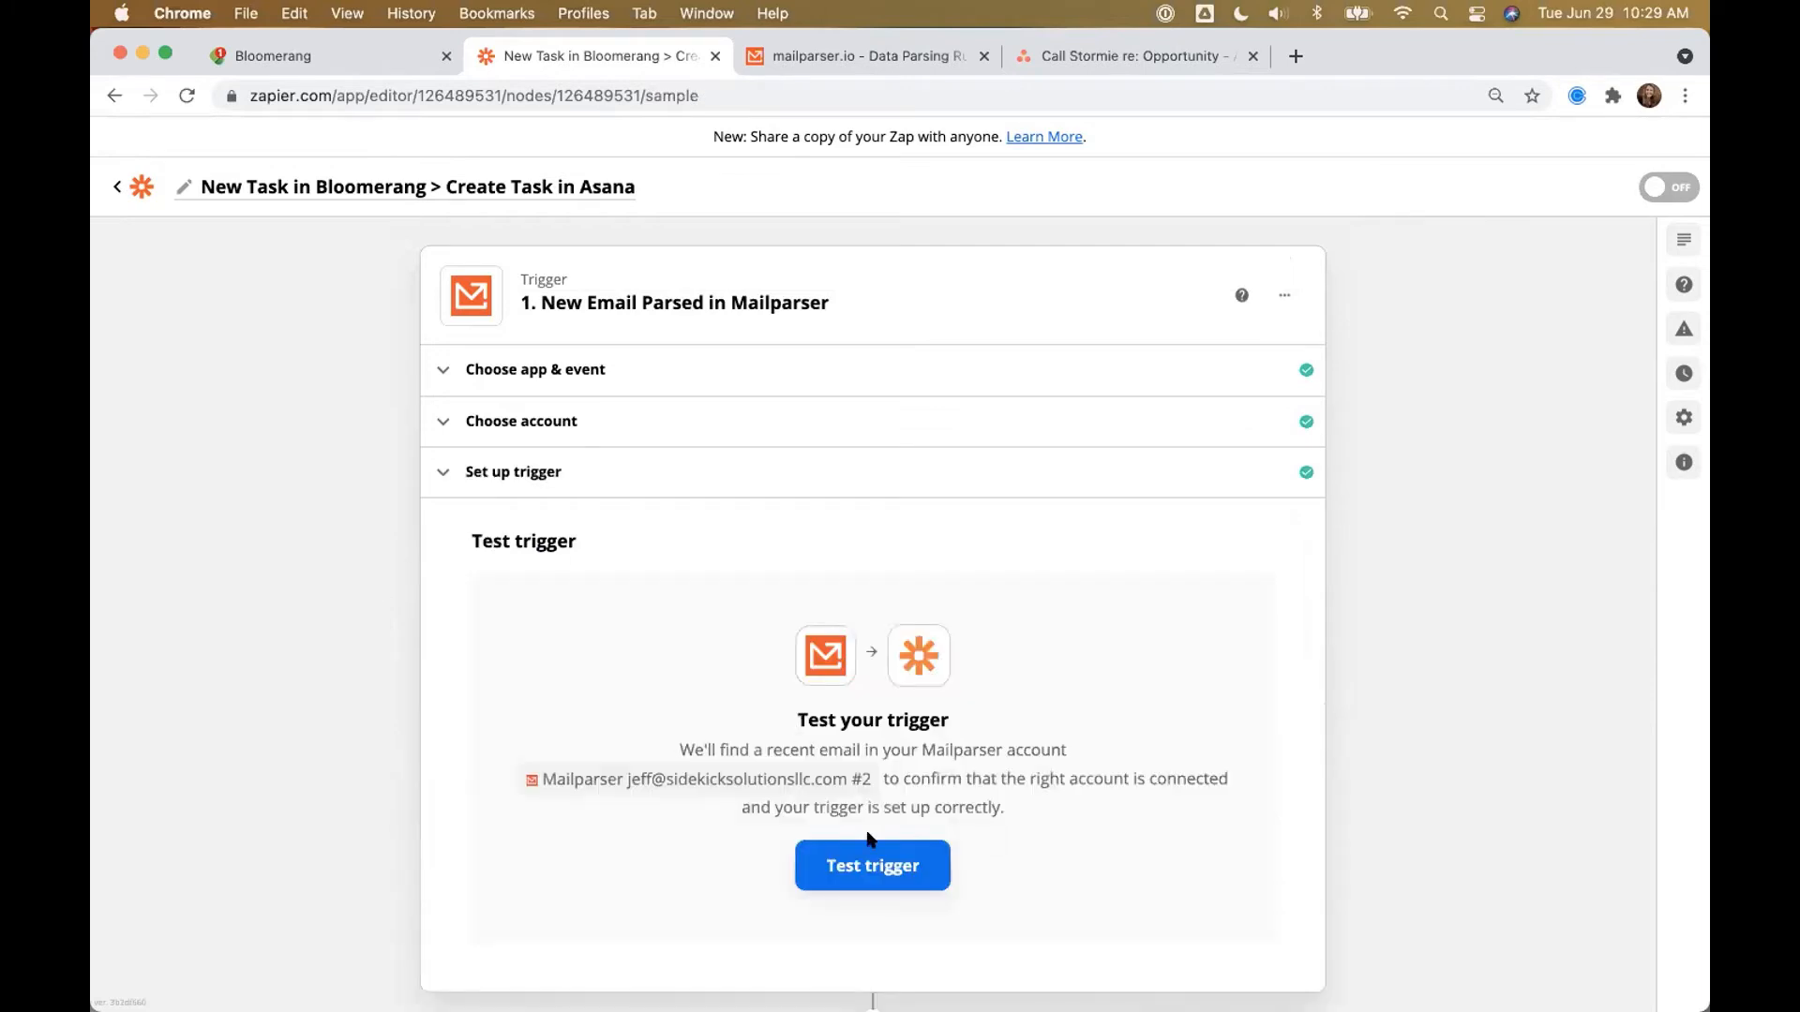
click(829, 861)
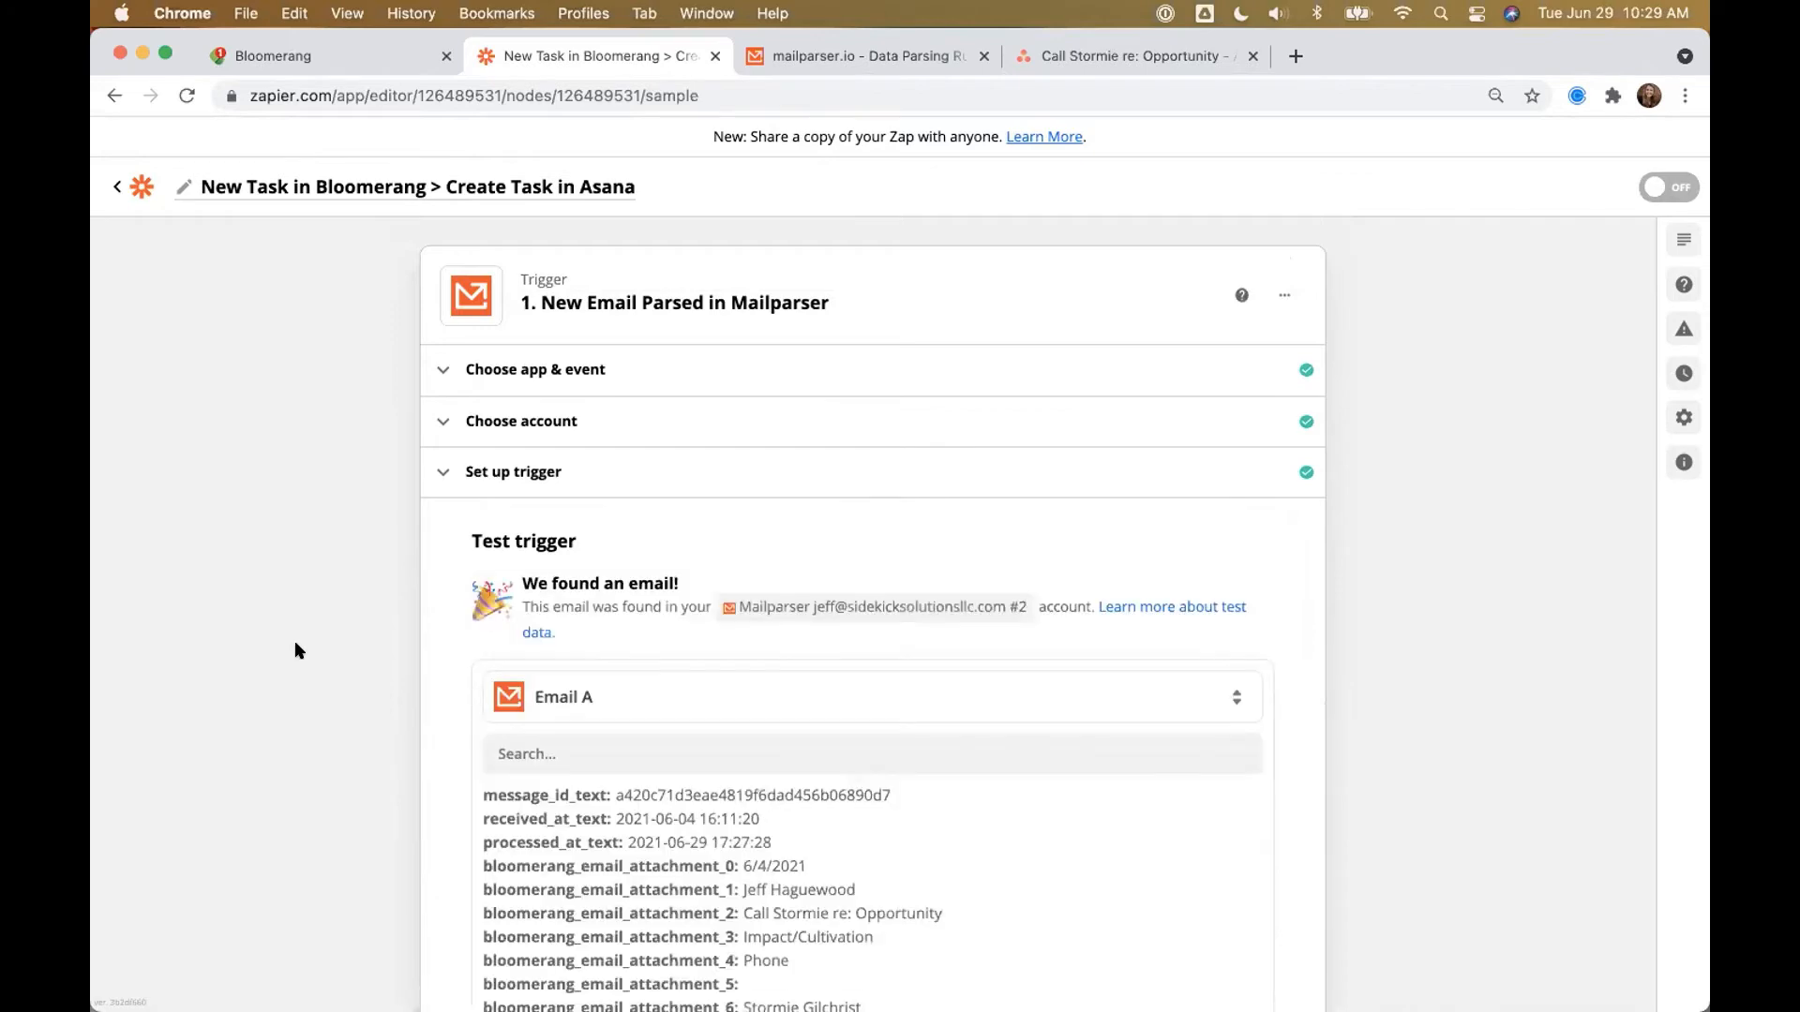
Step: Scroll through the Email A test result to review the parsed Bloomerang fields
scroll(776, 735, down, 1)
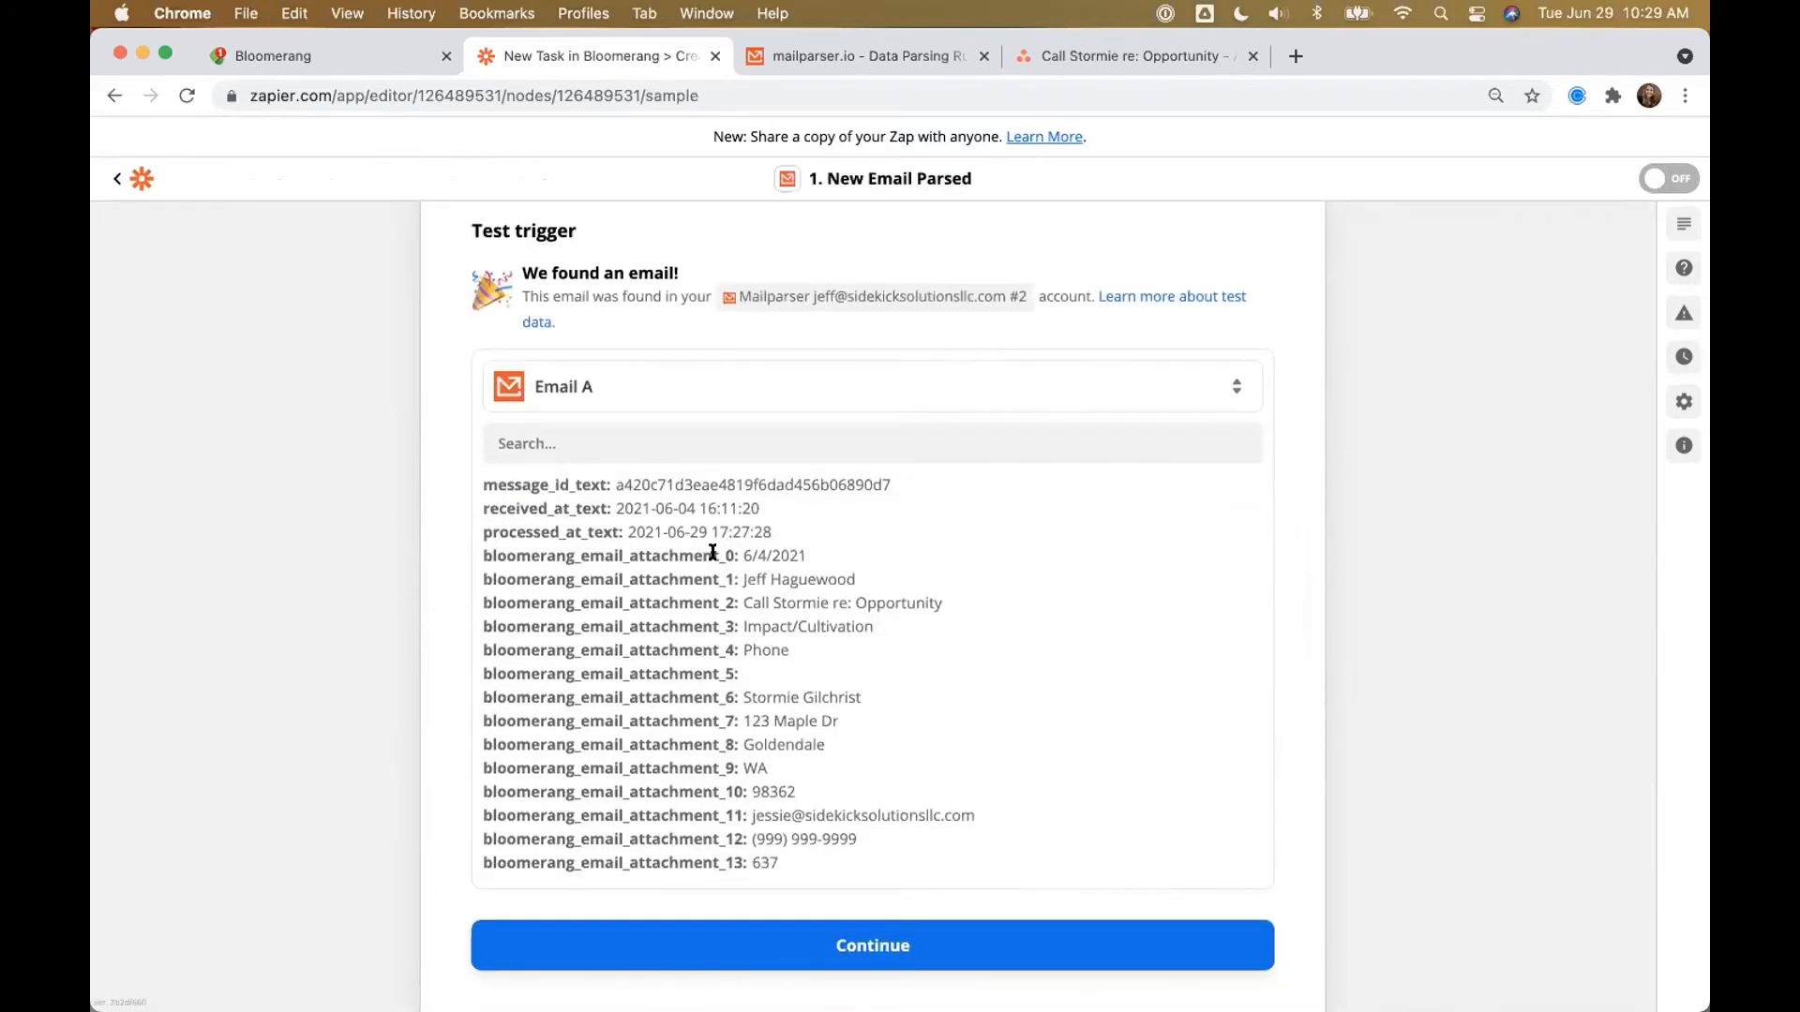
scroll(712, 553, down, 5)
scroll(728, 699, up, 5)
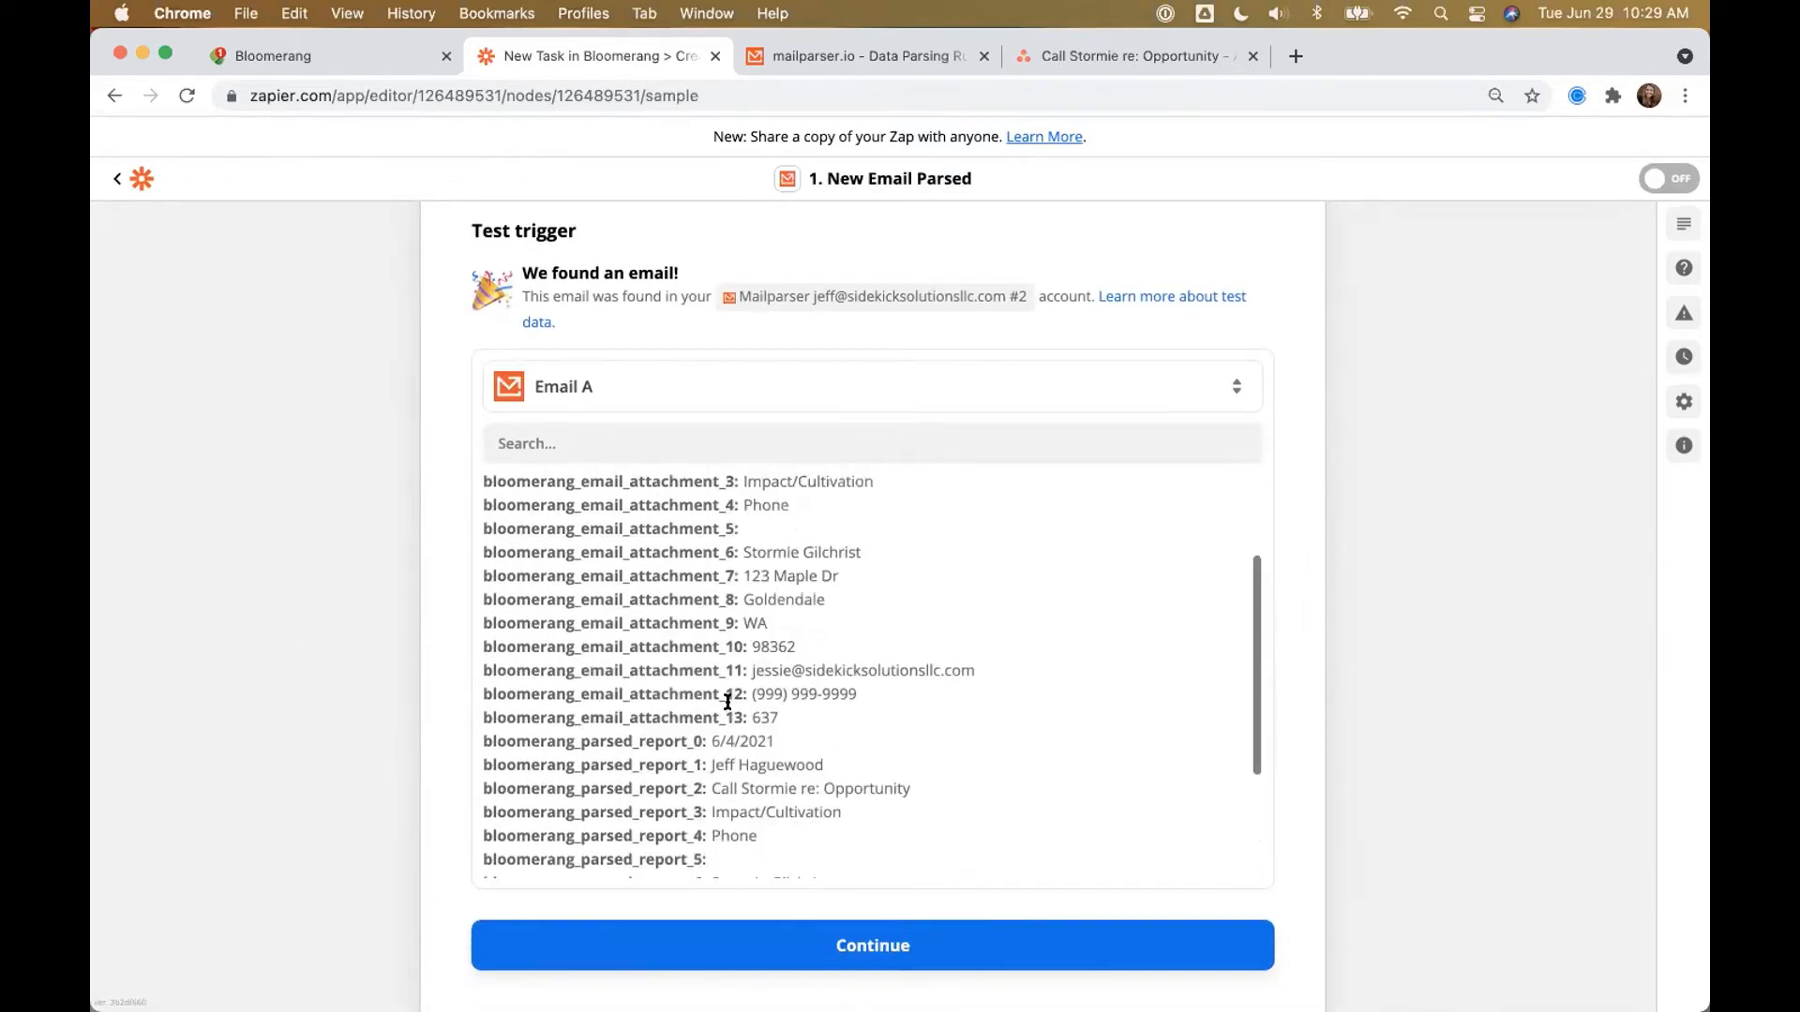
scroll(751, 663, down, 5)
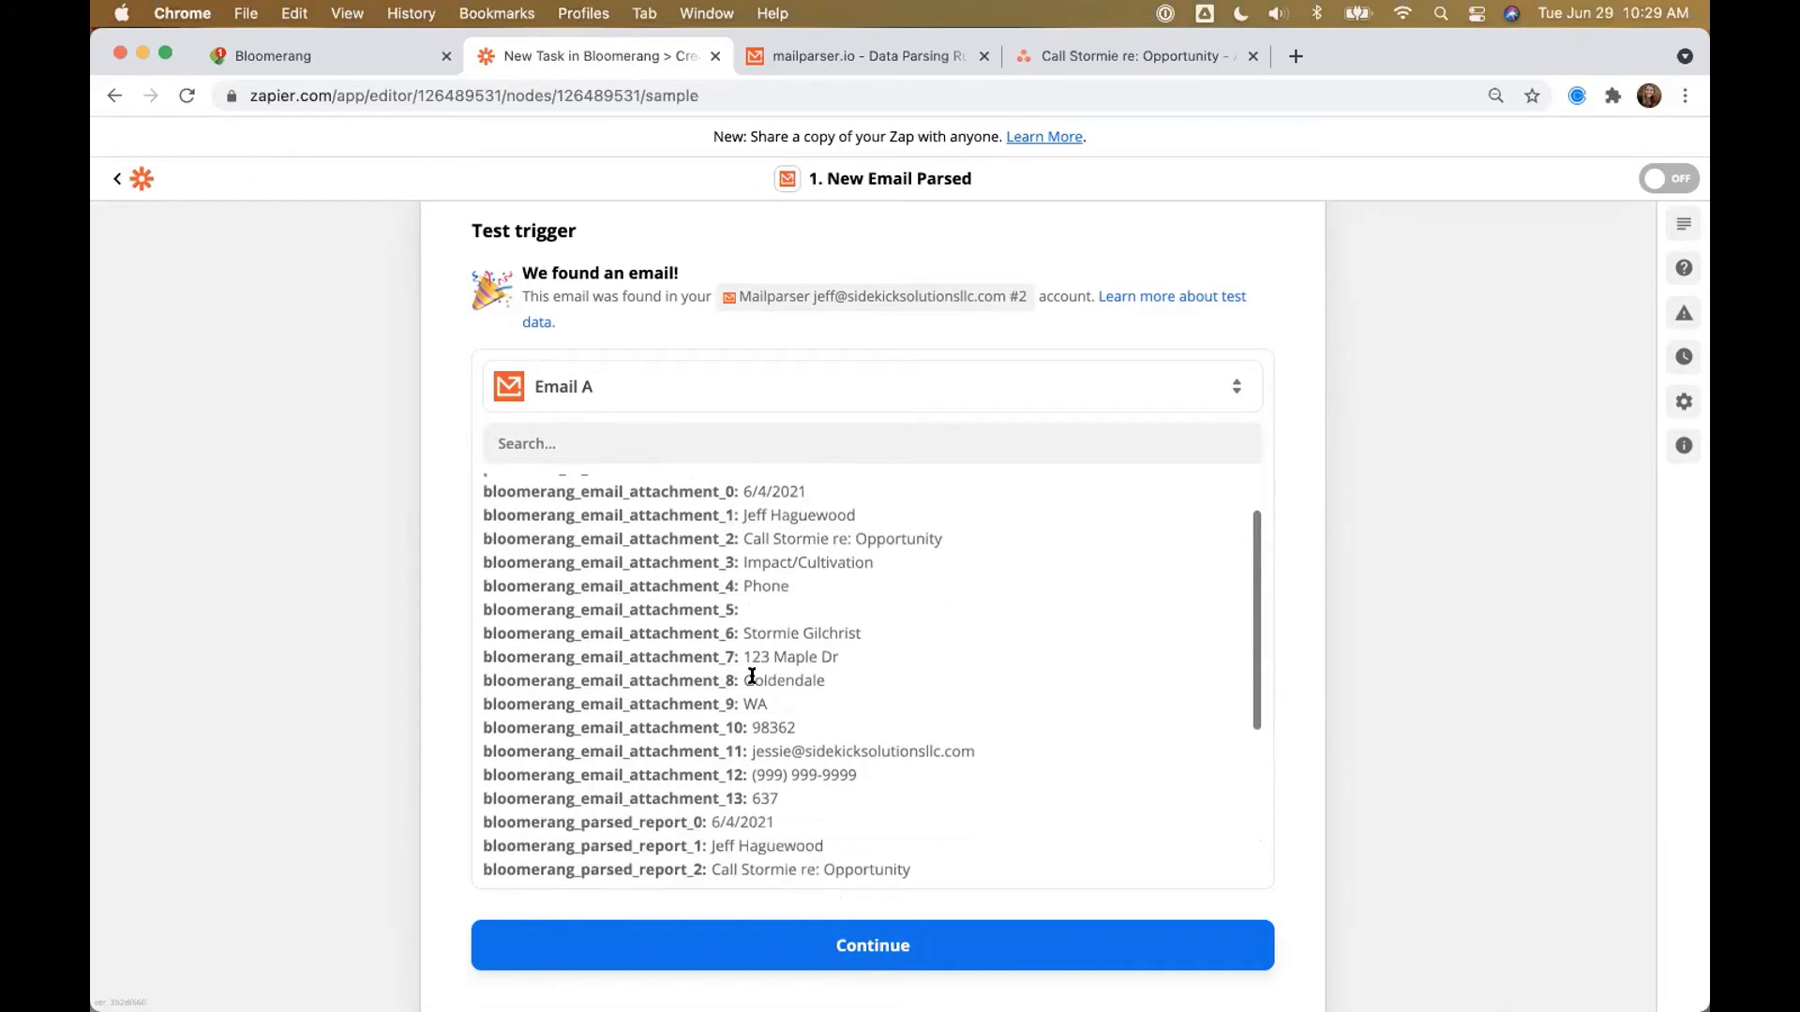
scroll(797, 712, up, 5)
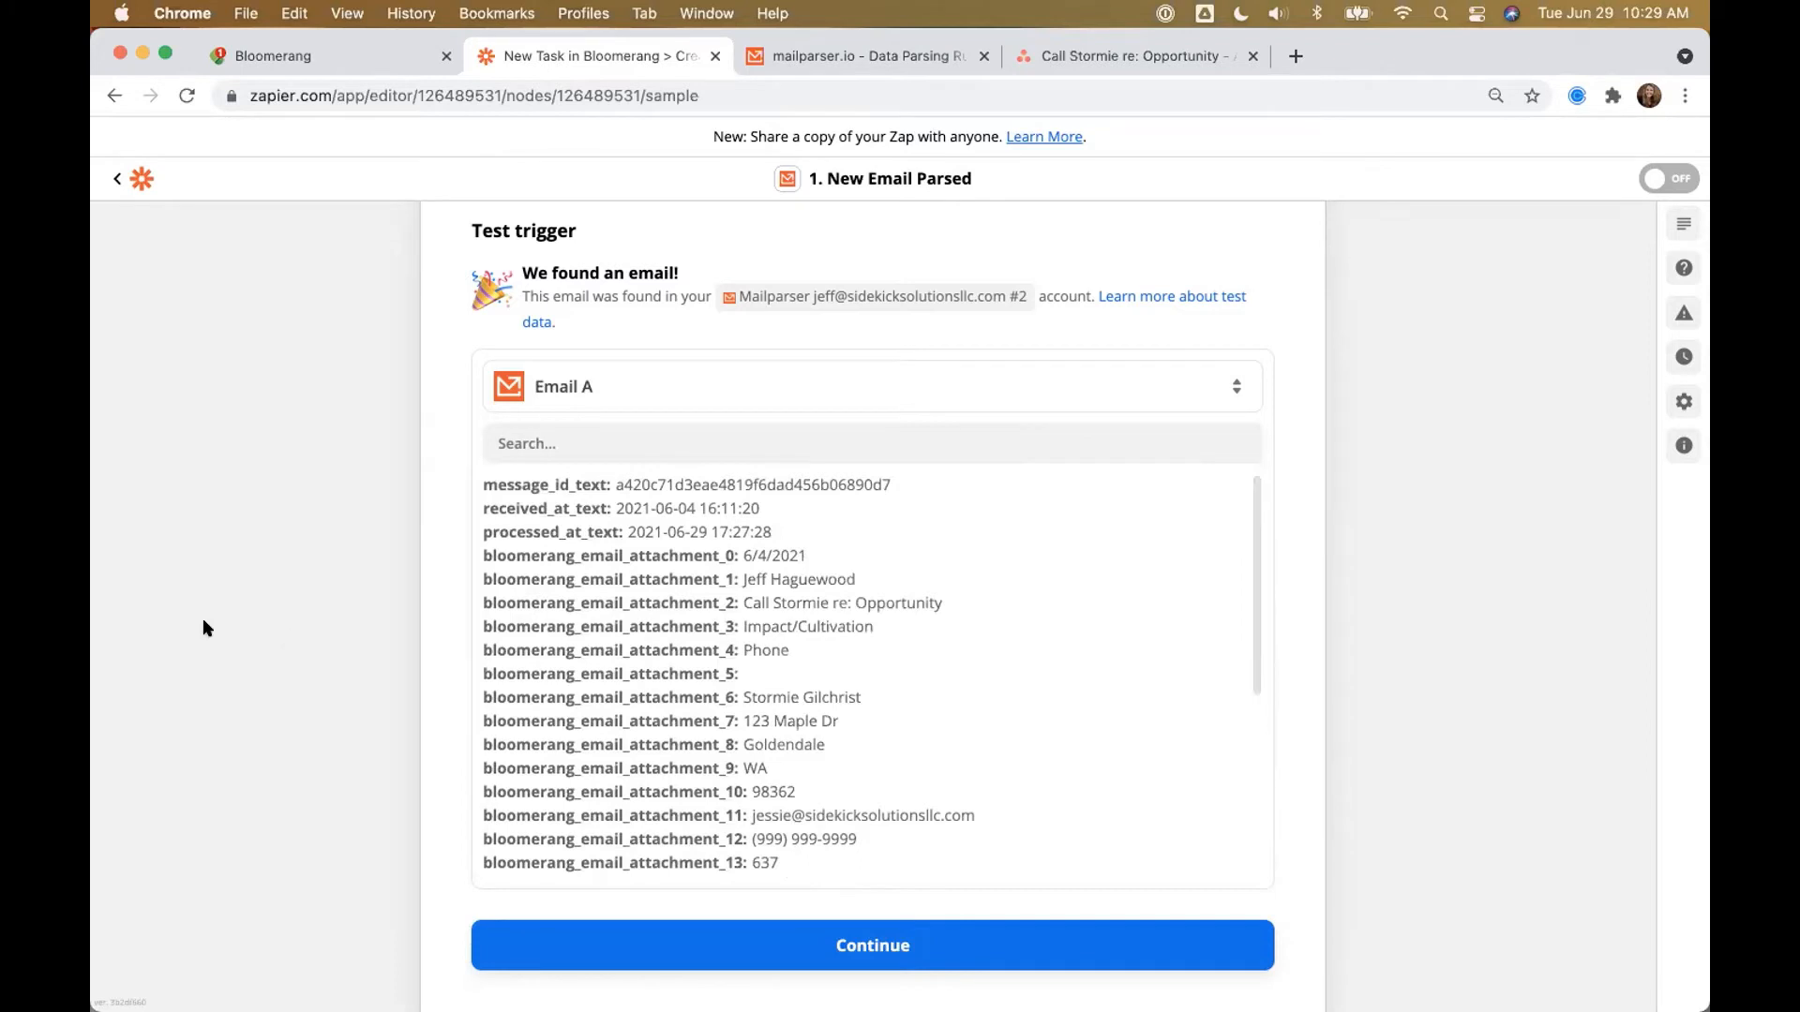
scroll(206, 628, down, 2)
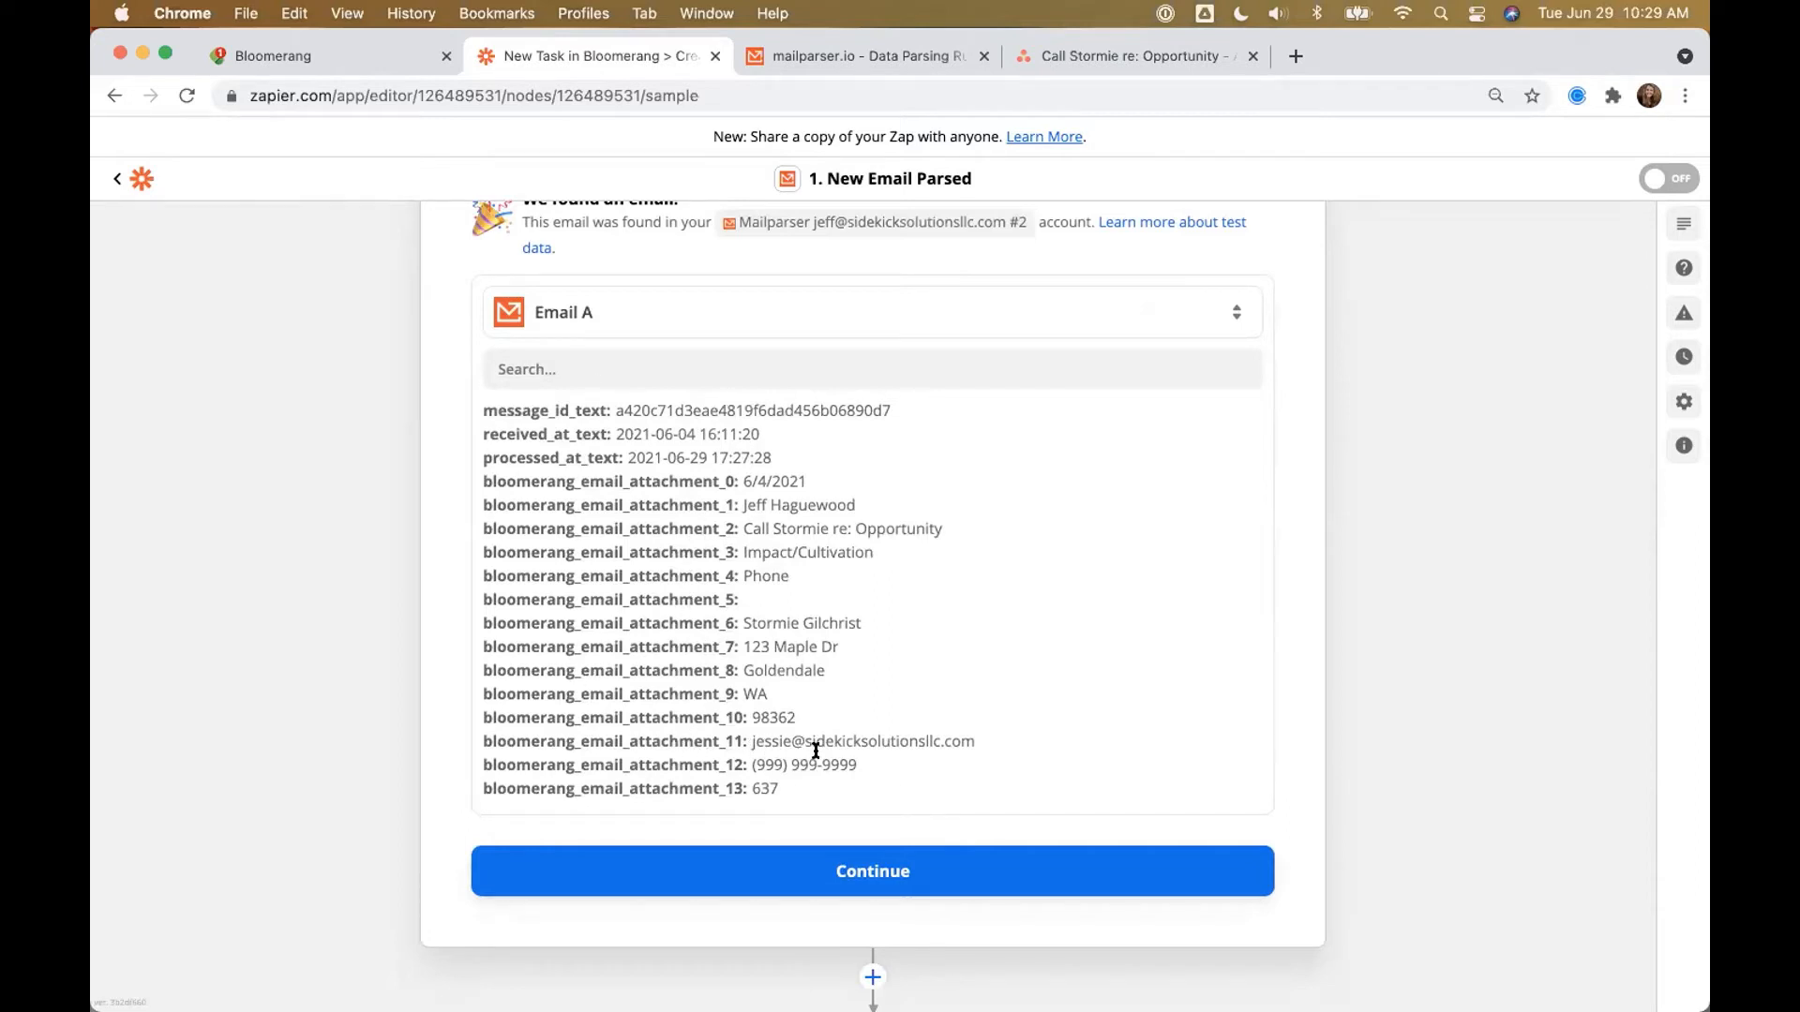
scroll(677, 655, down, 2)
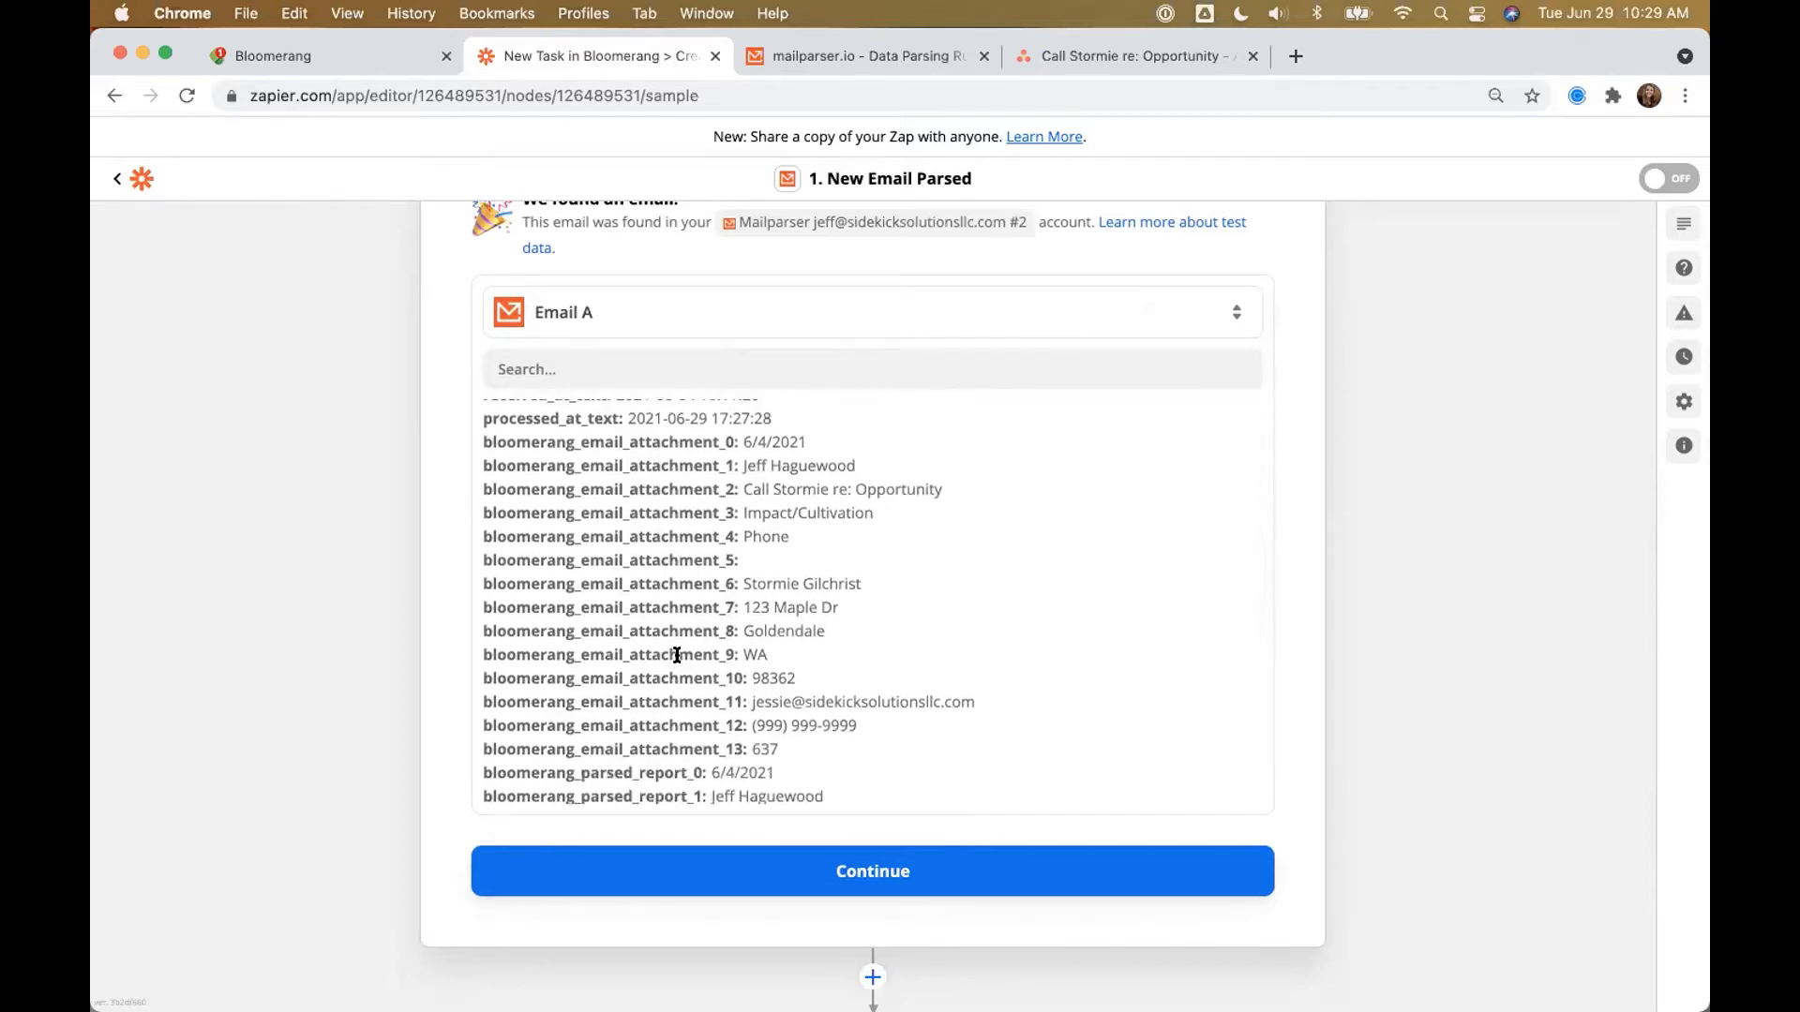
scroll(677, 655, up, 1)
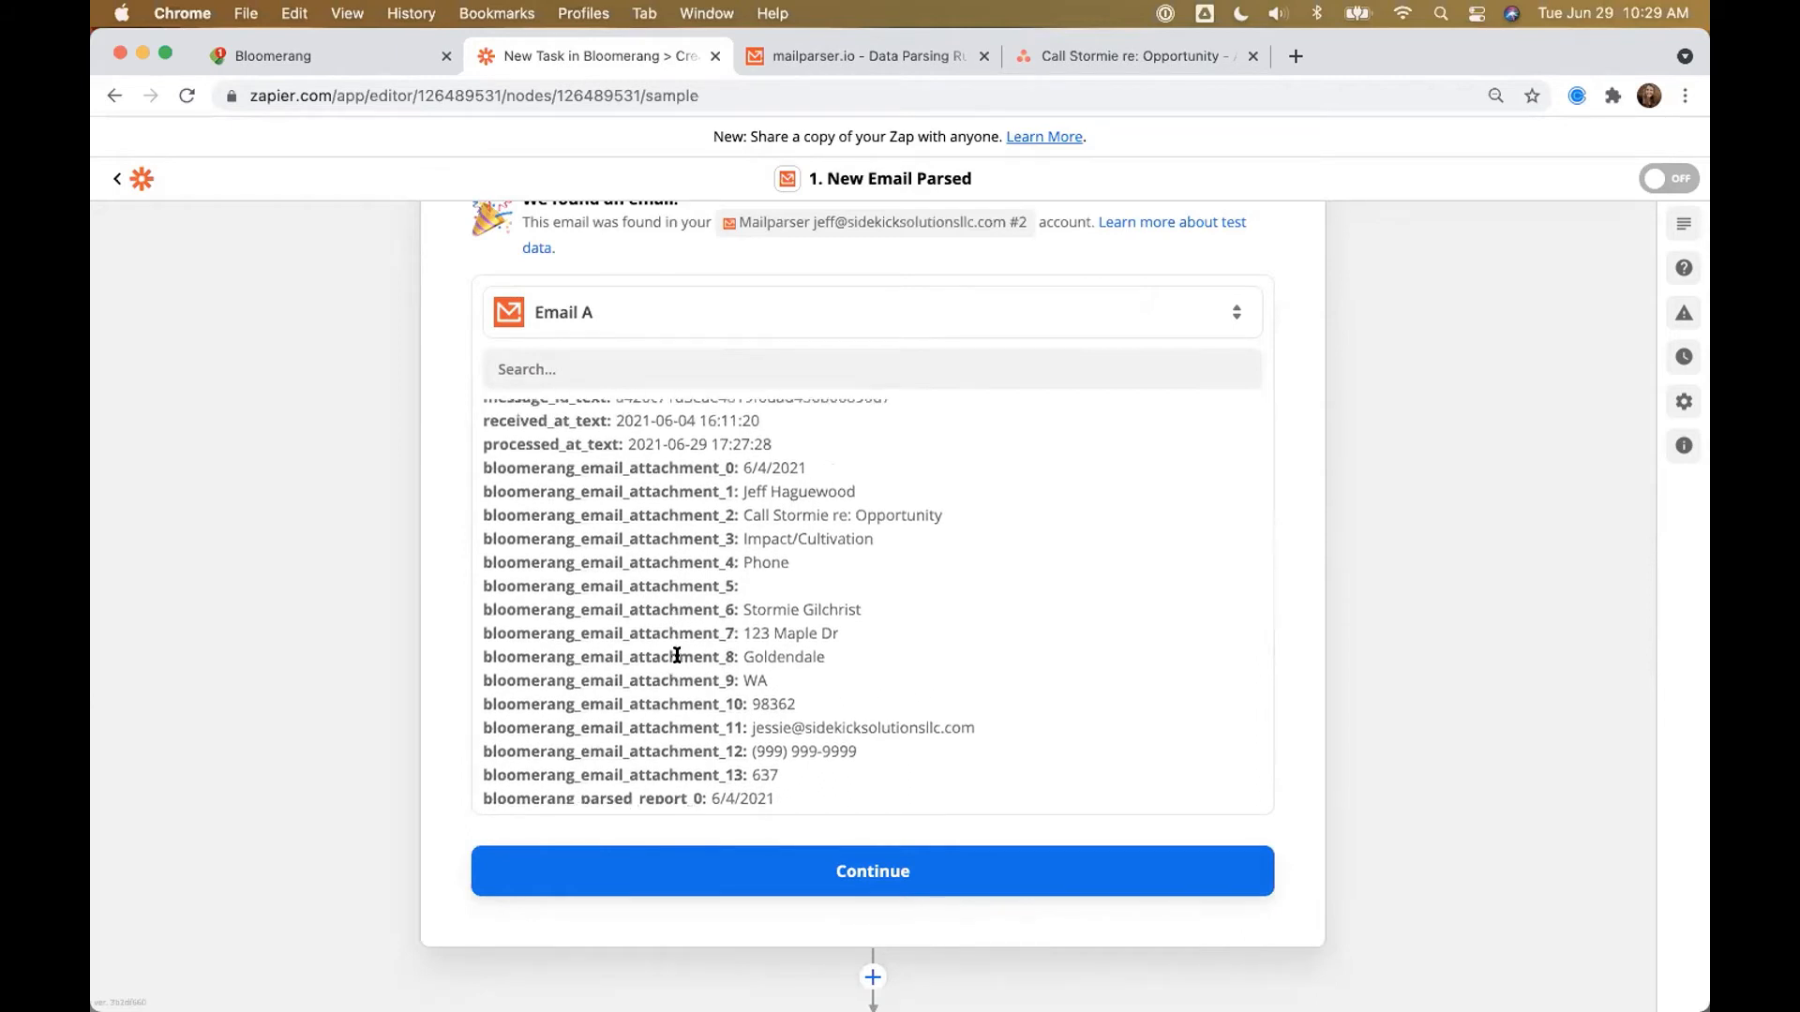
scroll(346, 736, down, 2)
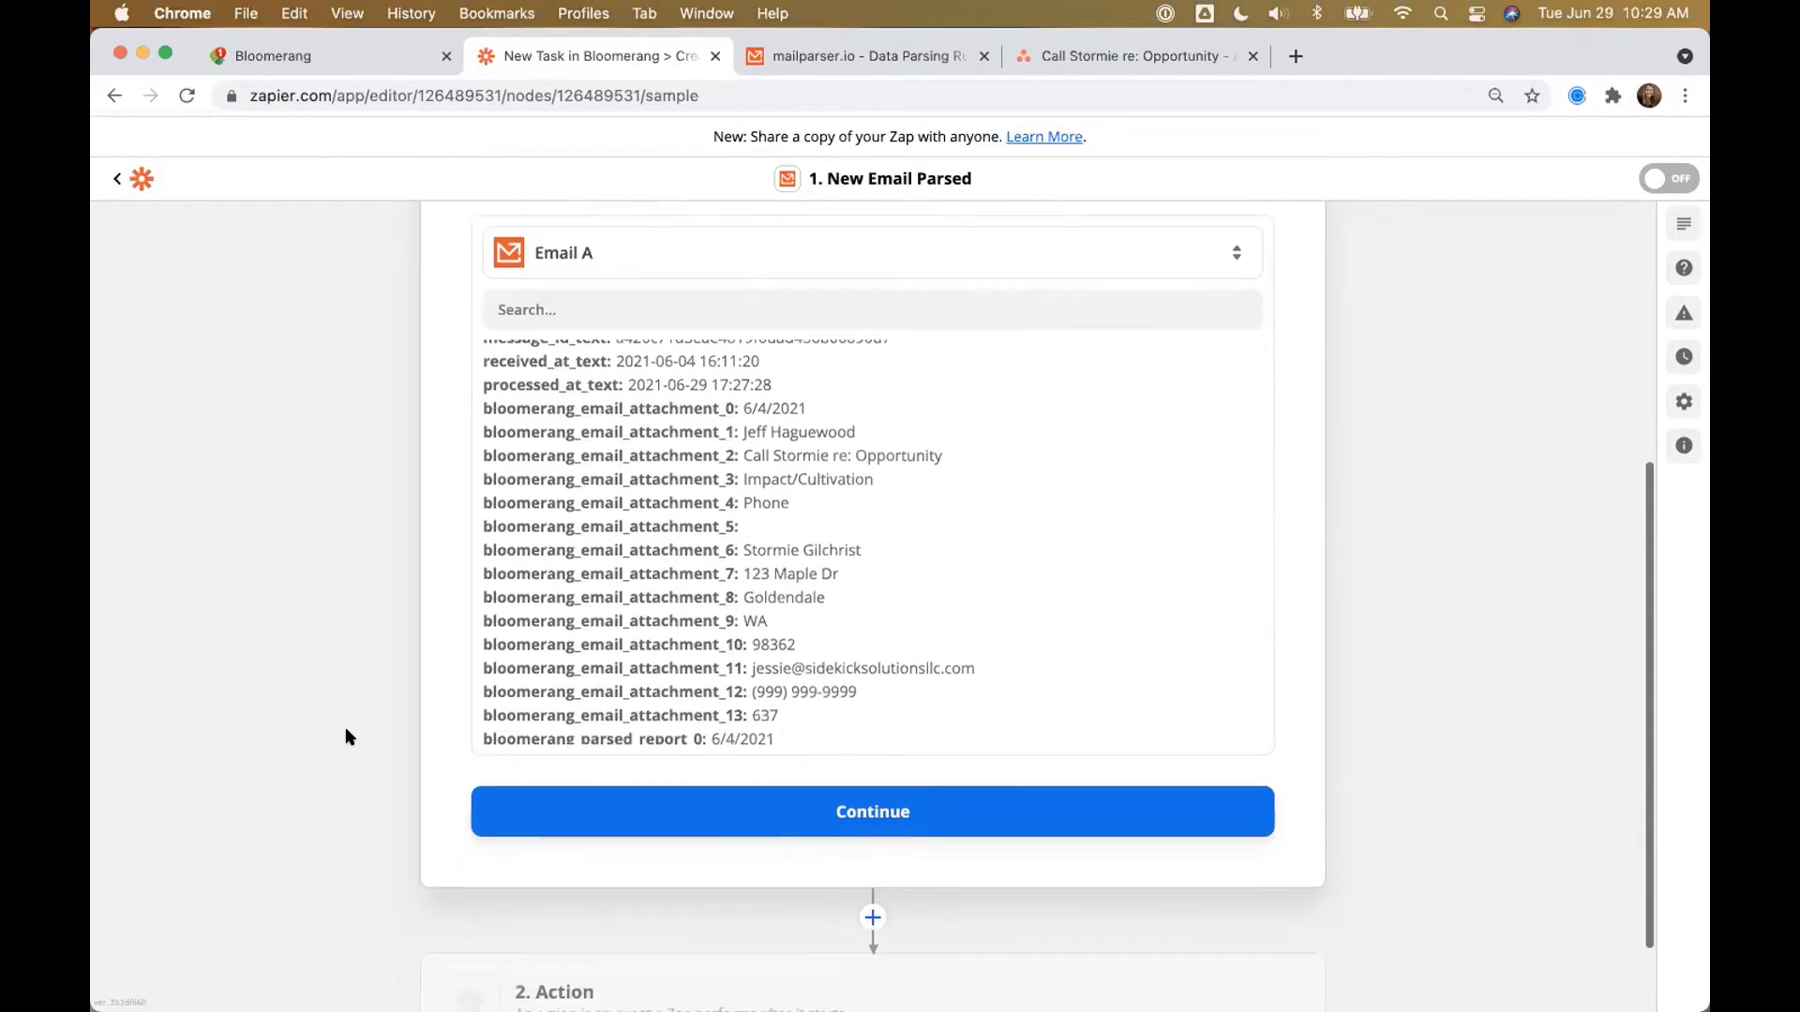
scroll(346, 734, down, 3)
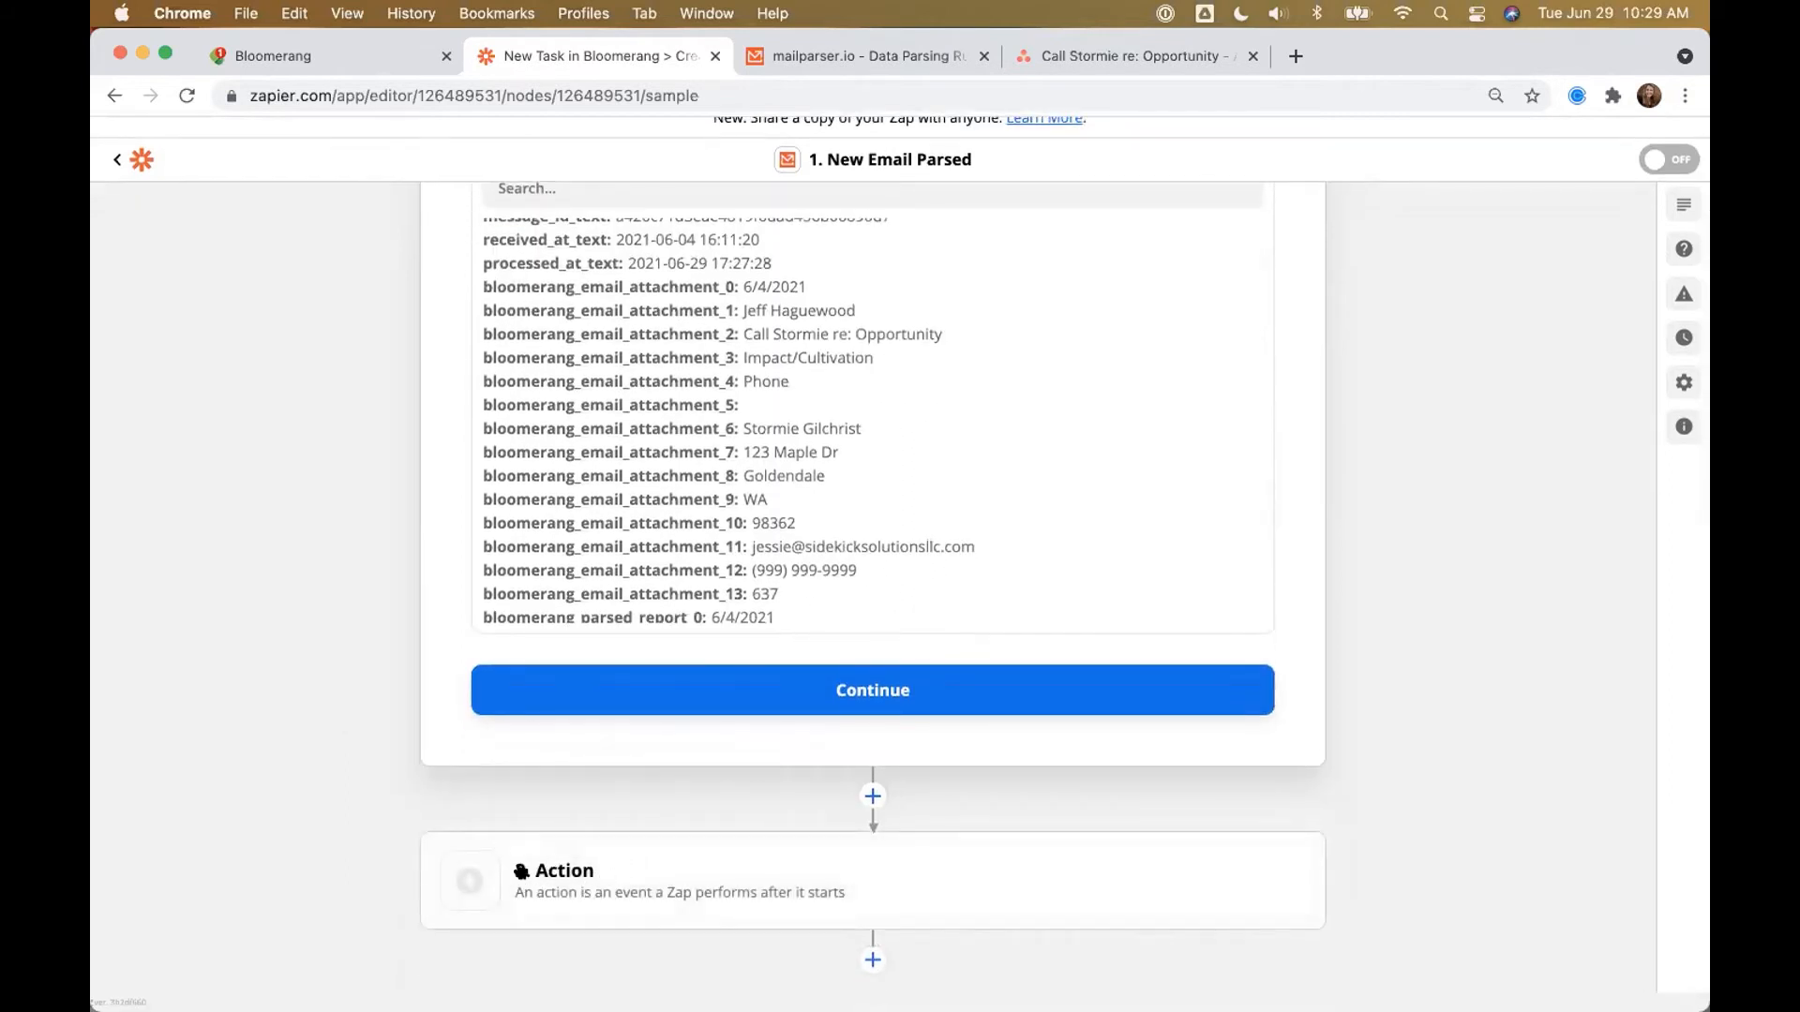
Step: Make step 2 a Formatter by Zapier Utilities action using the Lookup Table transform
click(593, 889)
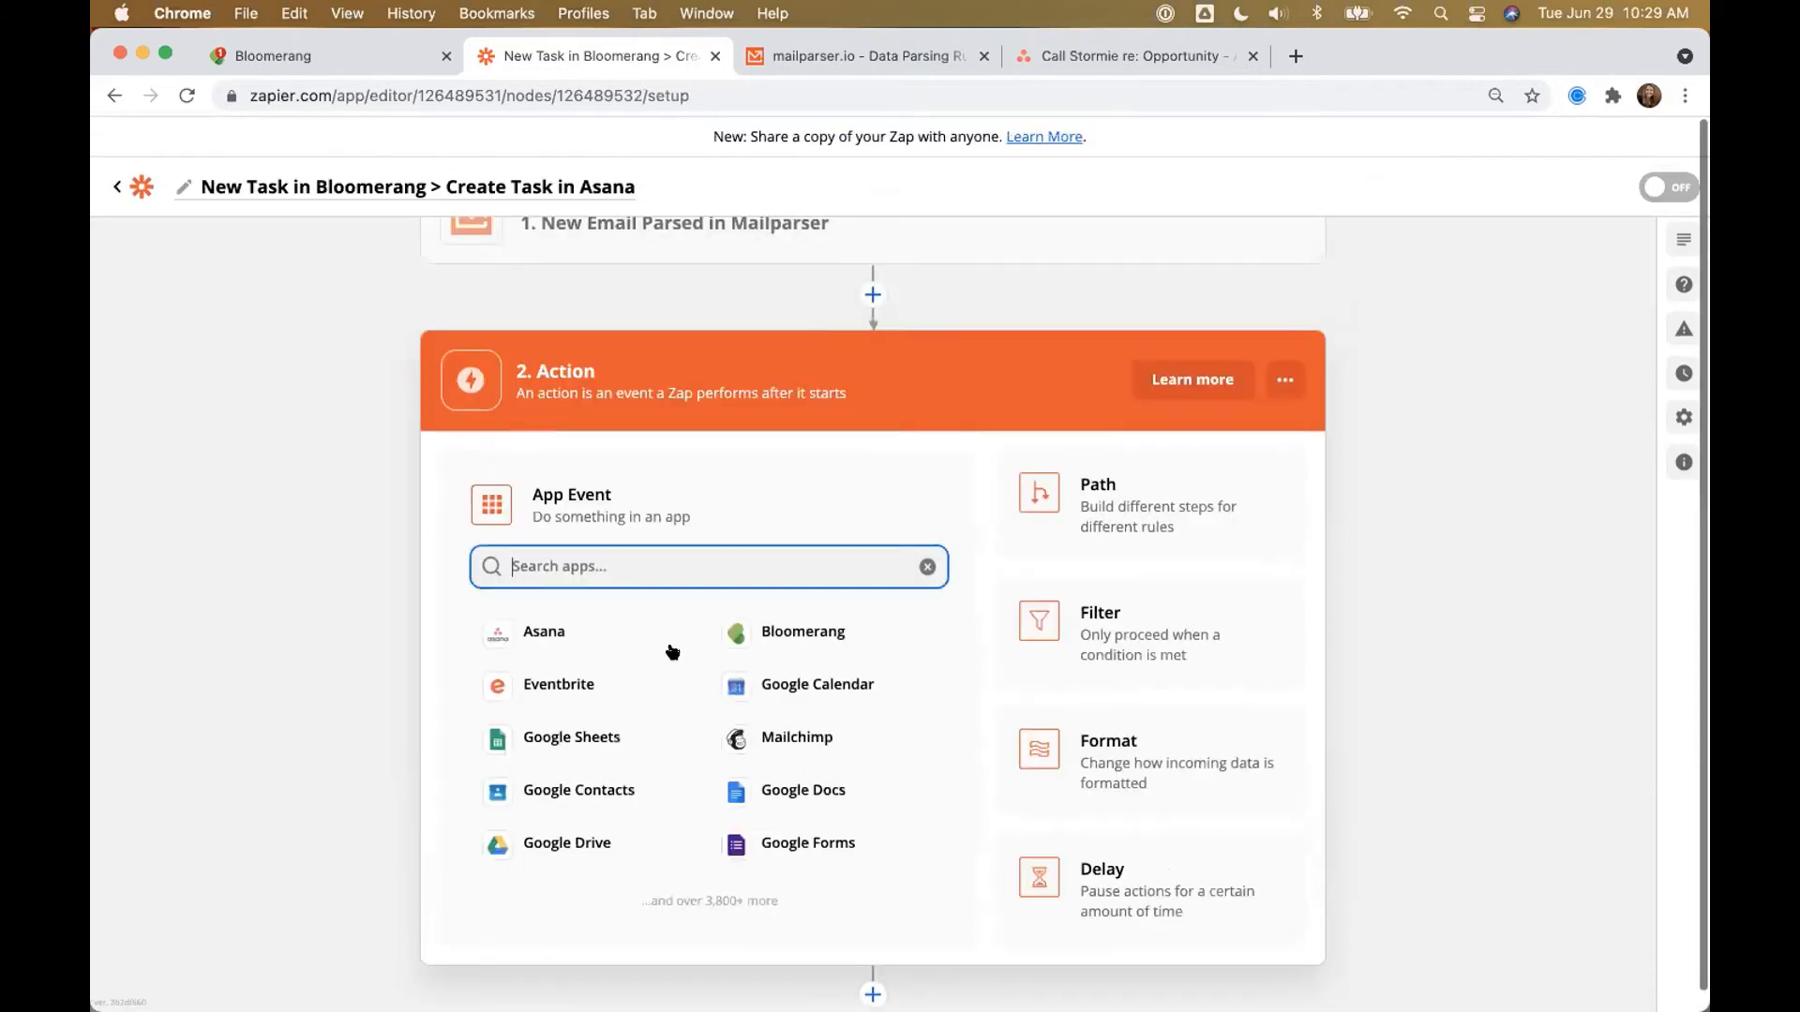
text(att)
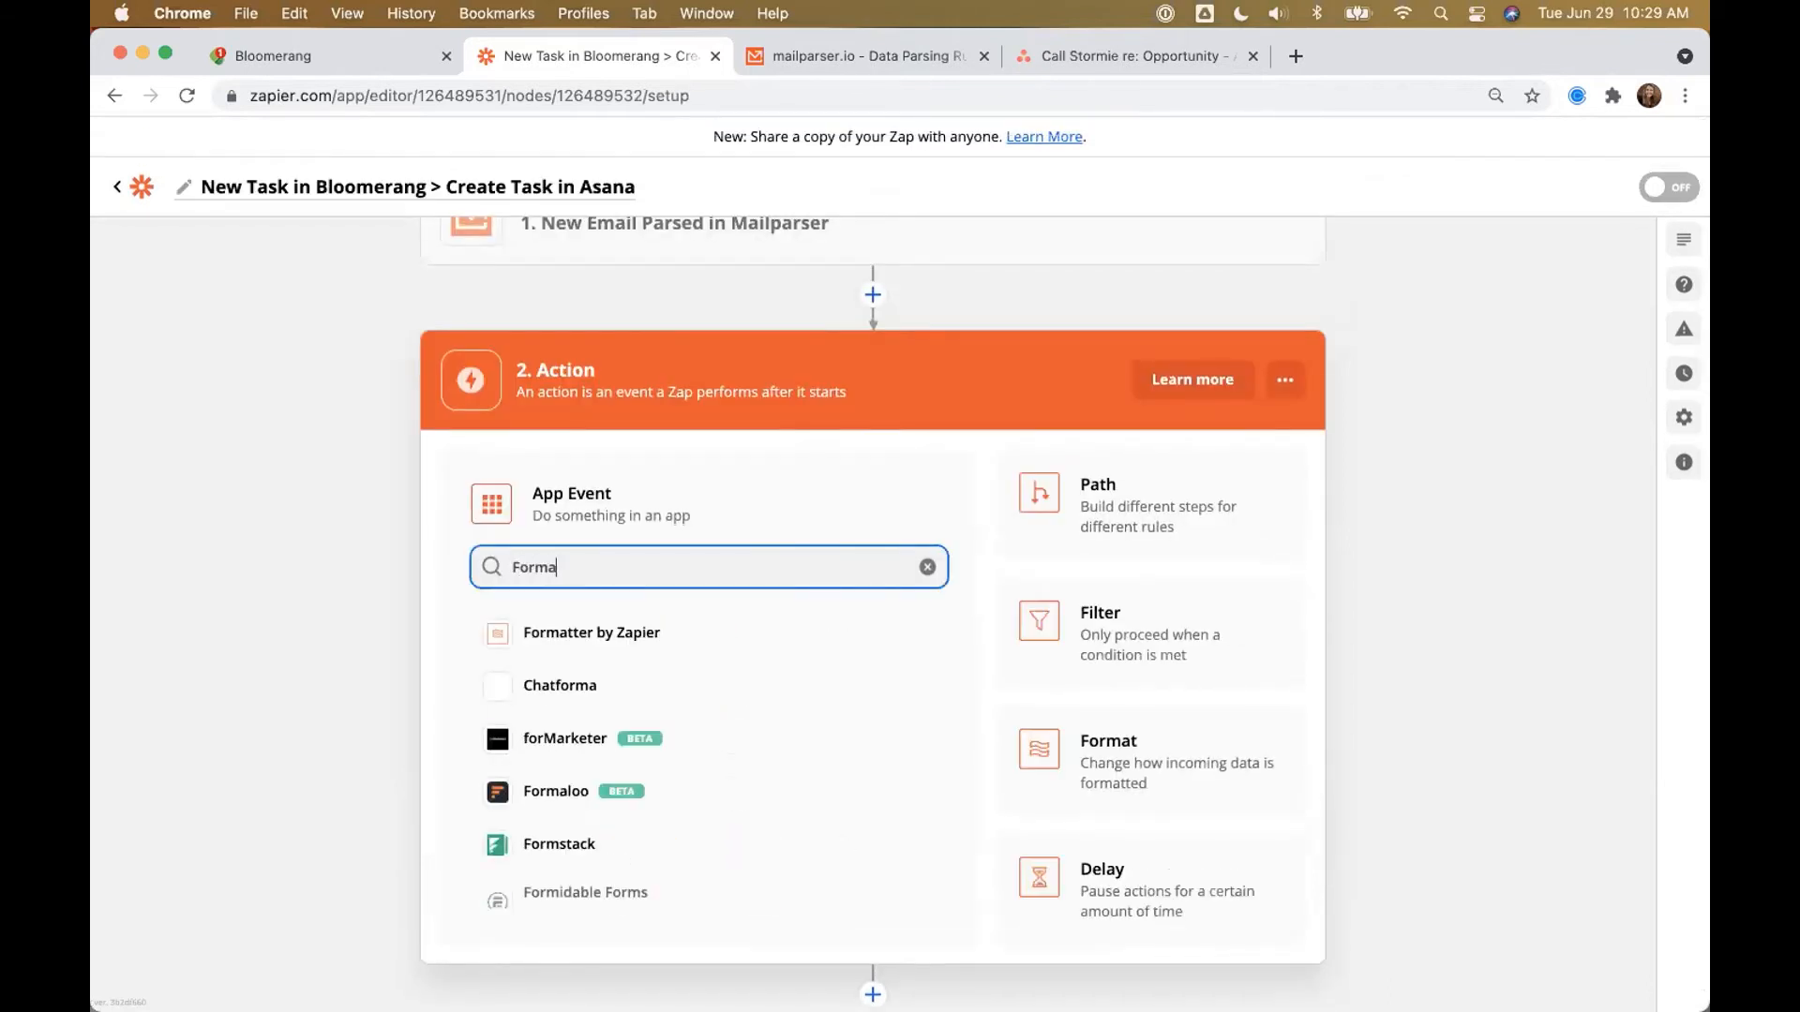
click(625, 632)
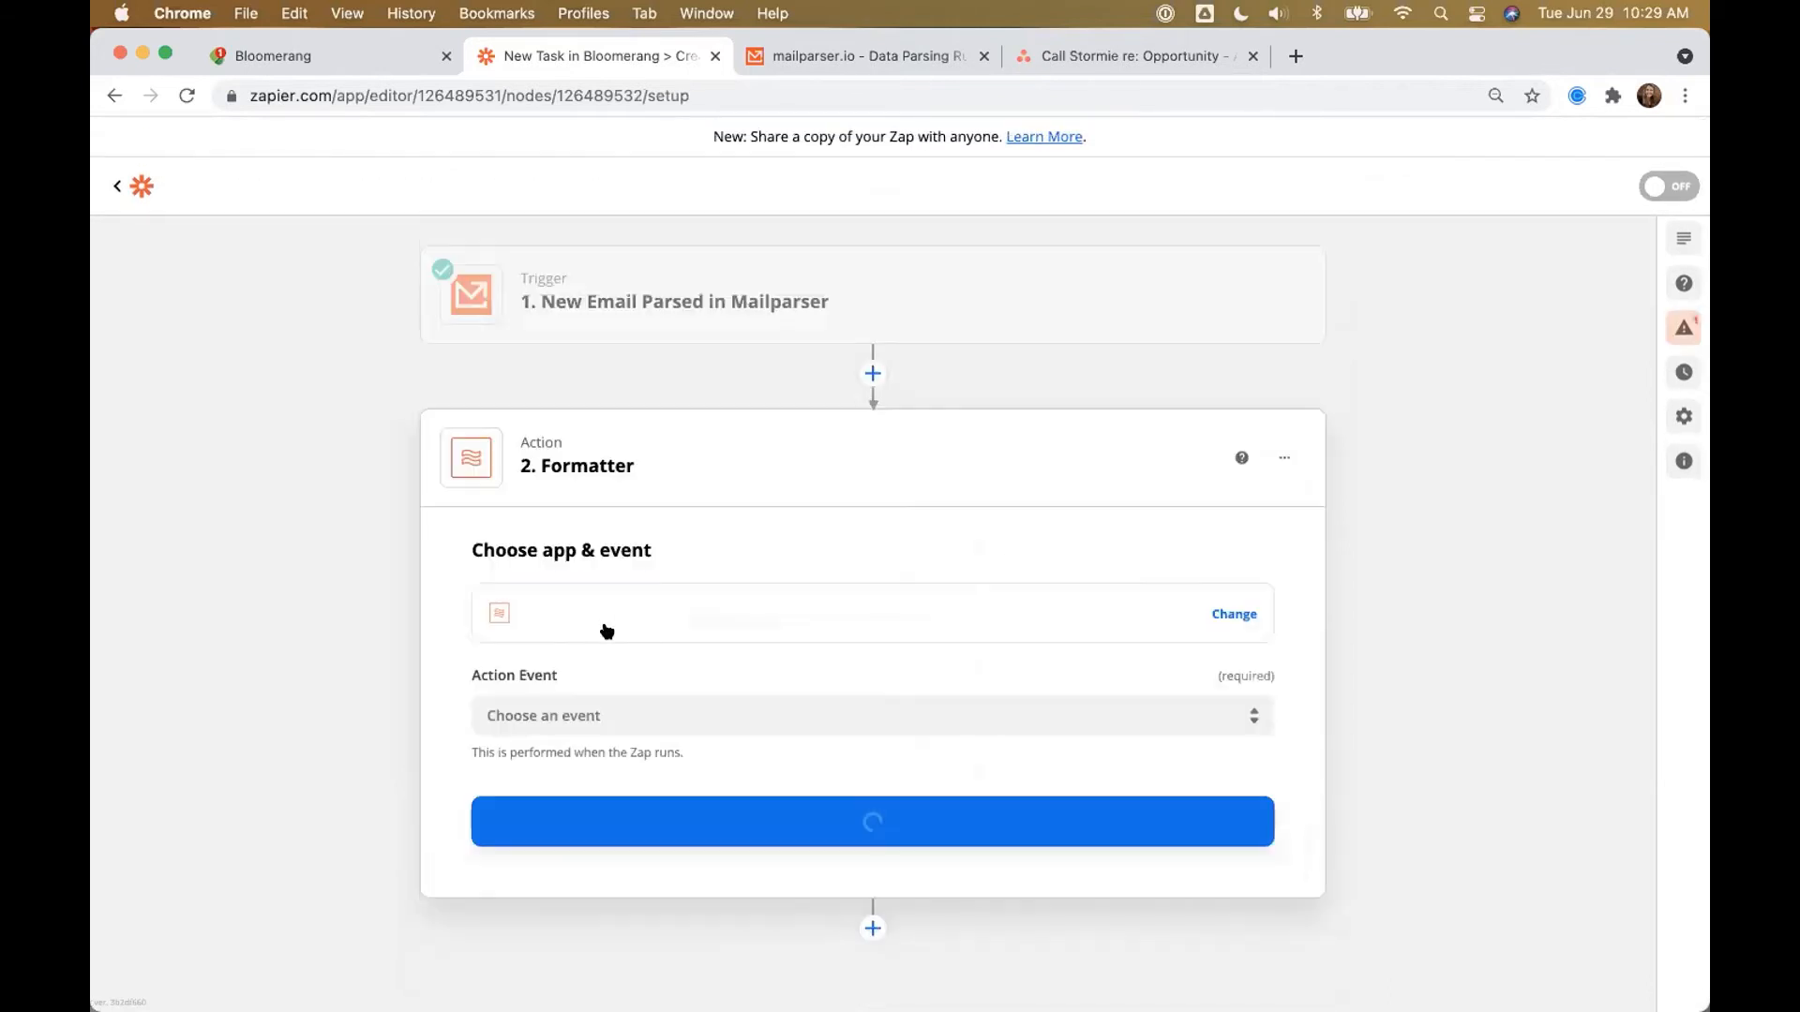
click(581, 699)
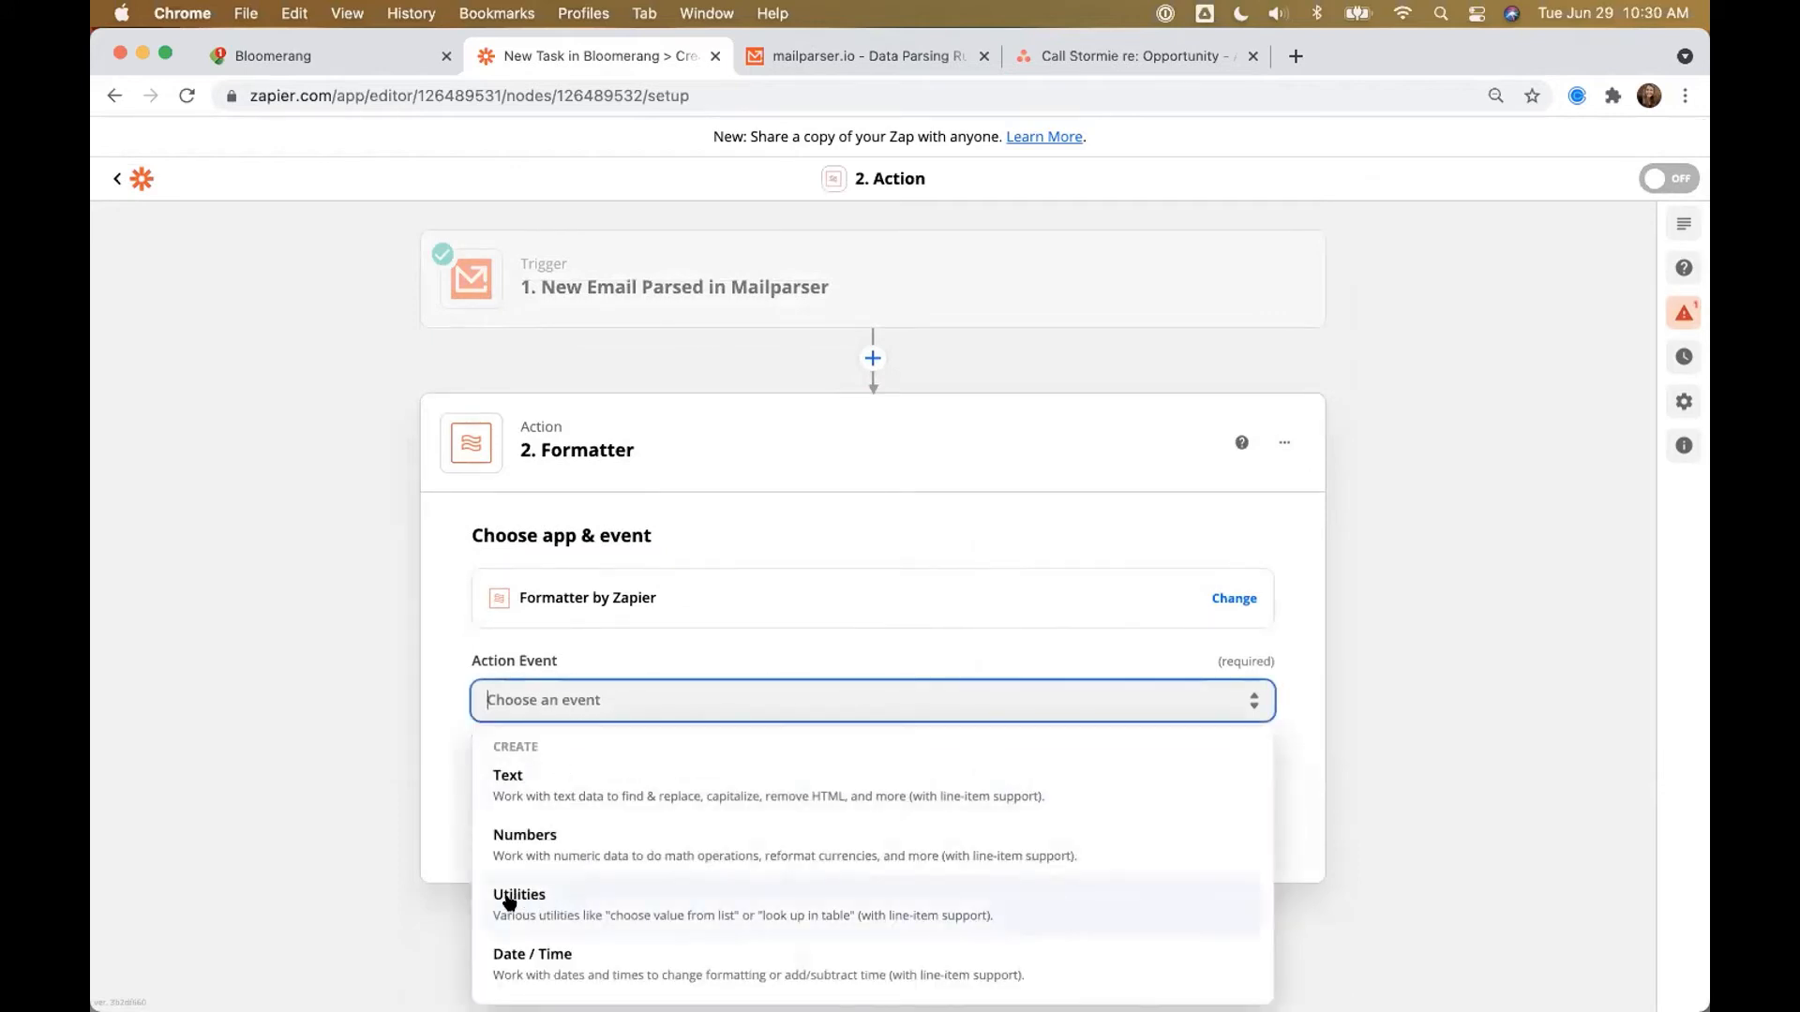
click(562, 891)
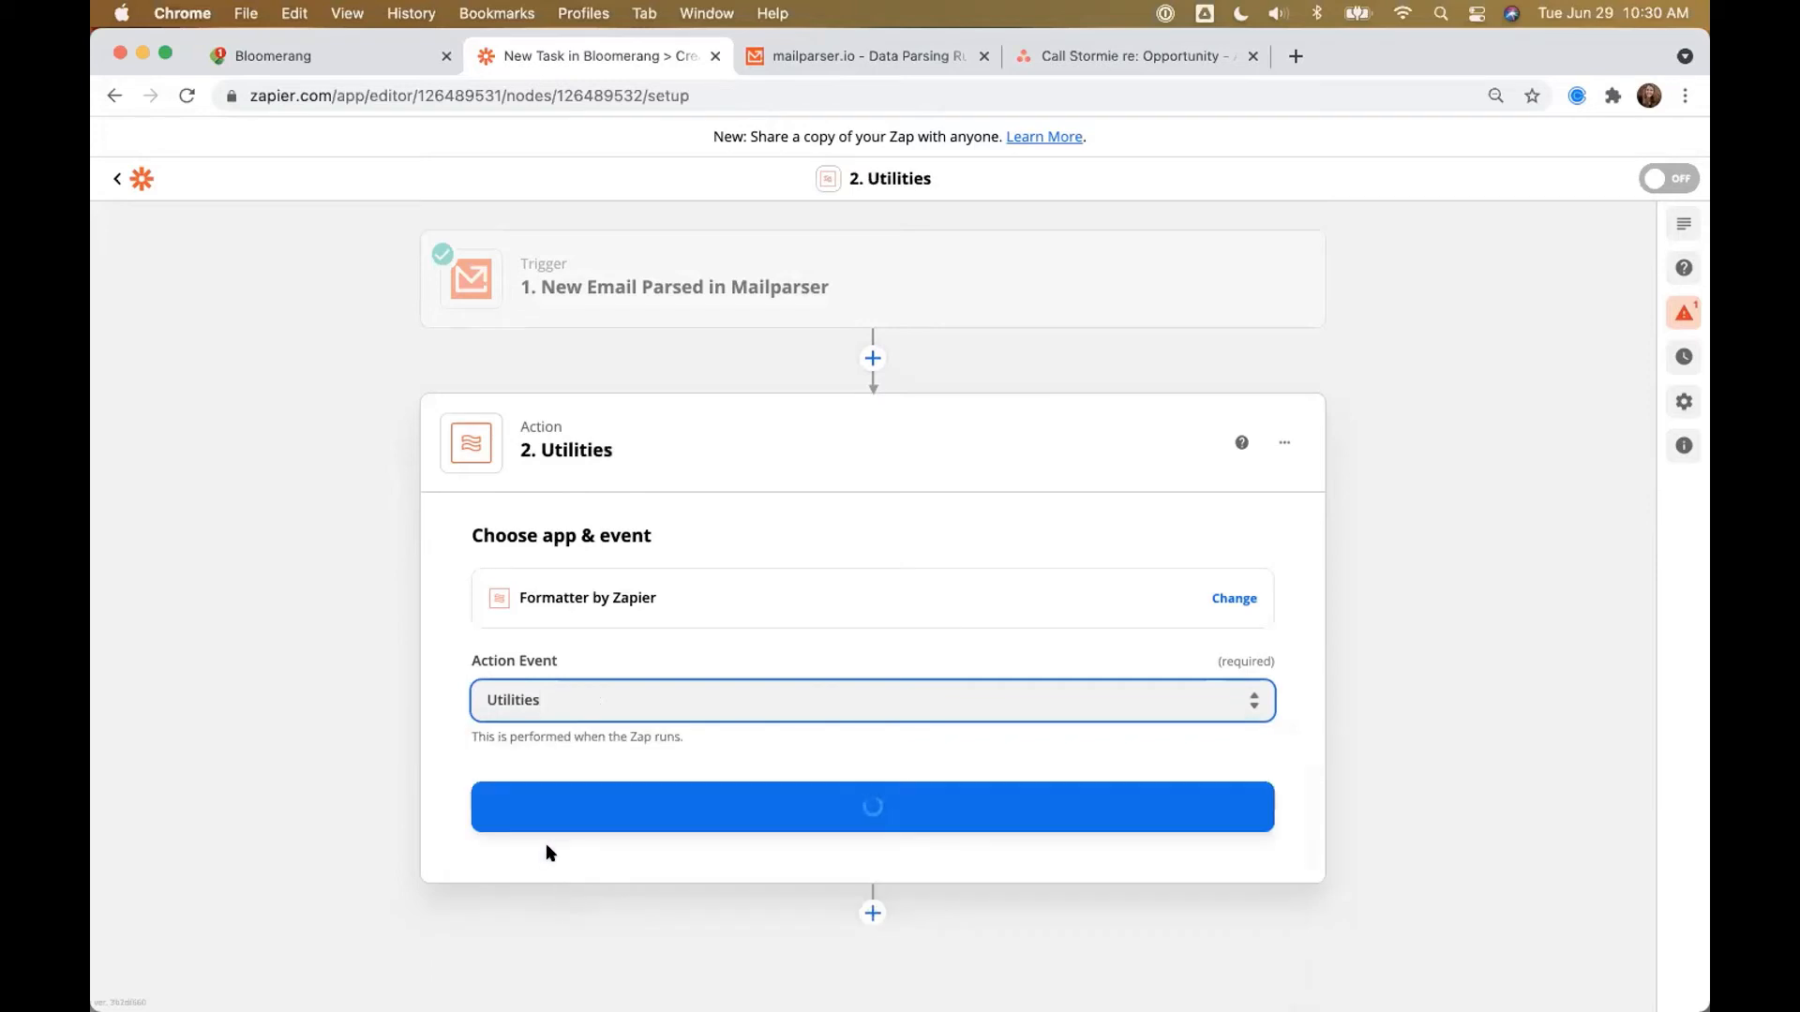
click(608, 809)
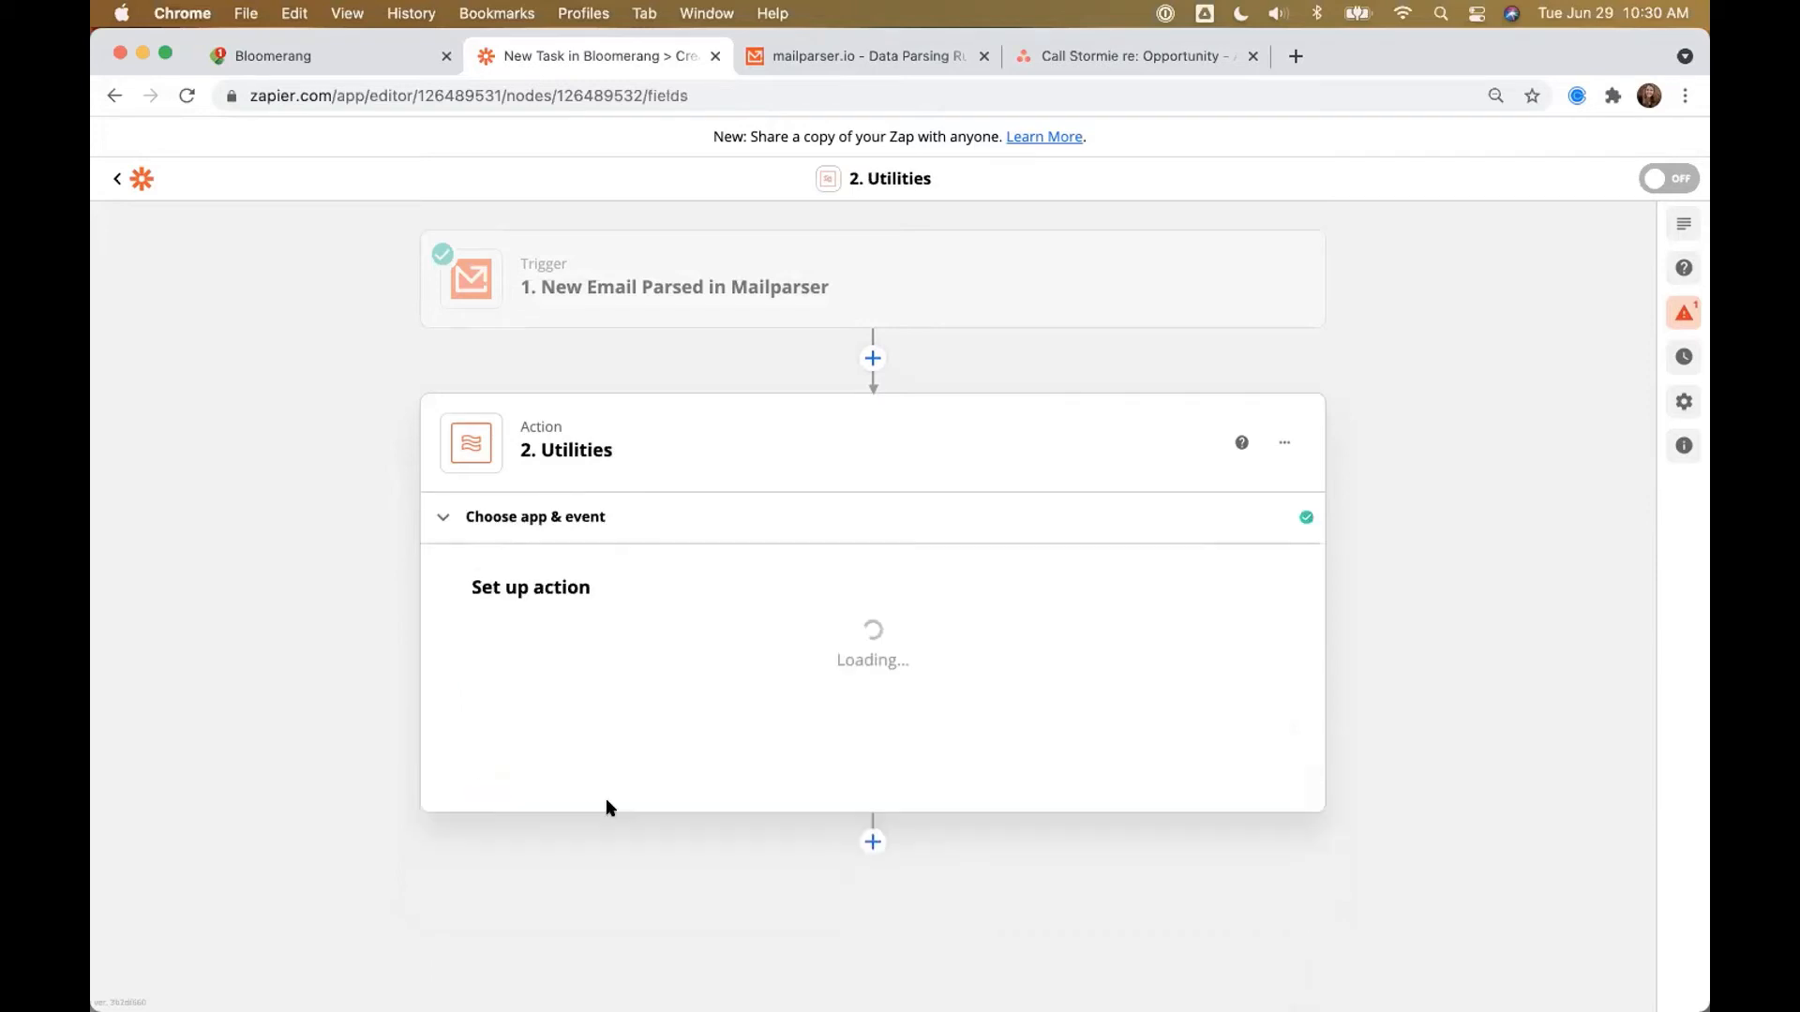
click(590, 668)
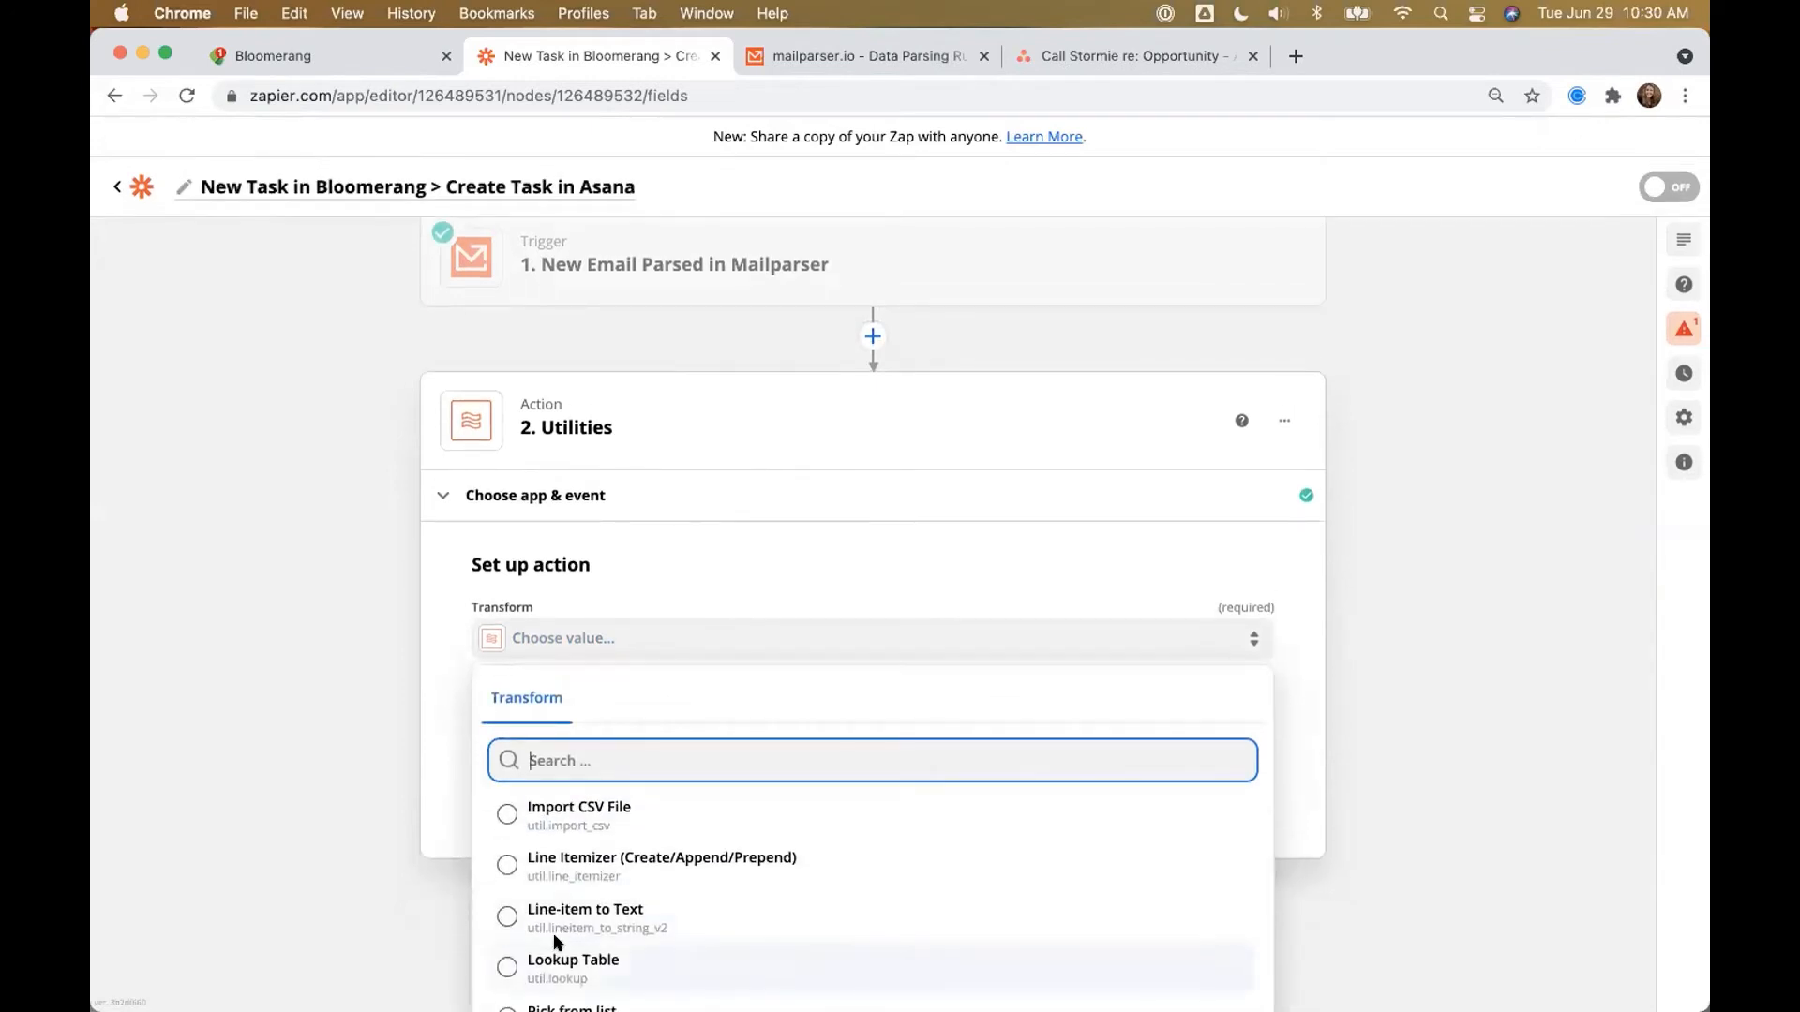
click(555, 942)
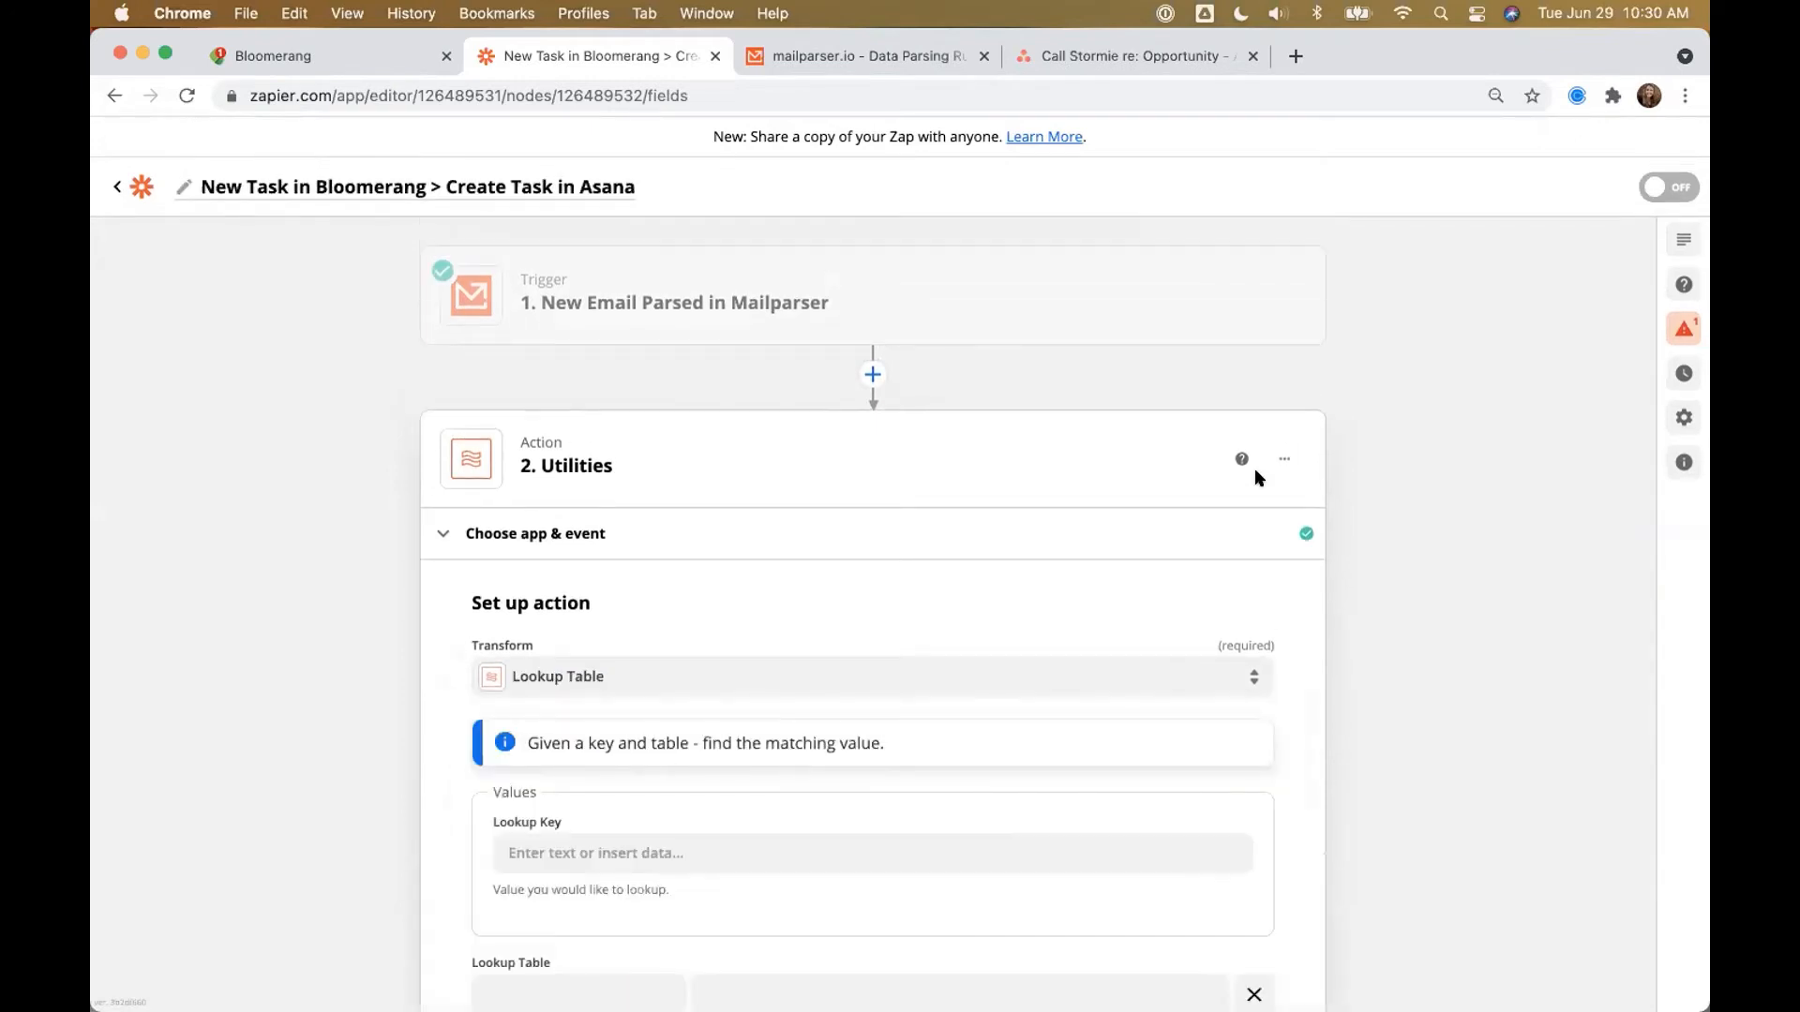
Step: Rename step 2 to 'Convert the Bloomerang User to the Asana User's Email'
click(1285, 458)
click(1229, 502)
text(Convert the Bloom)
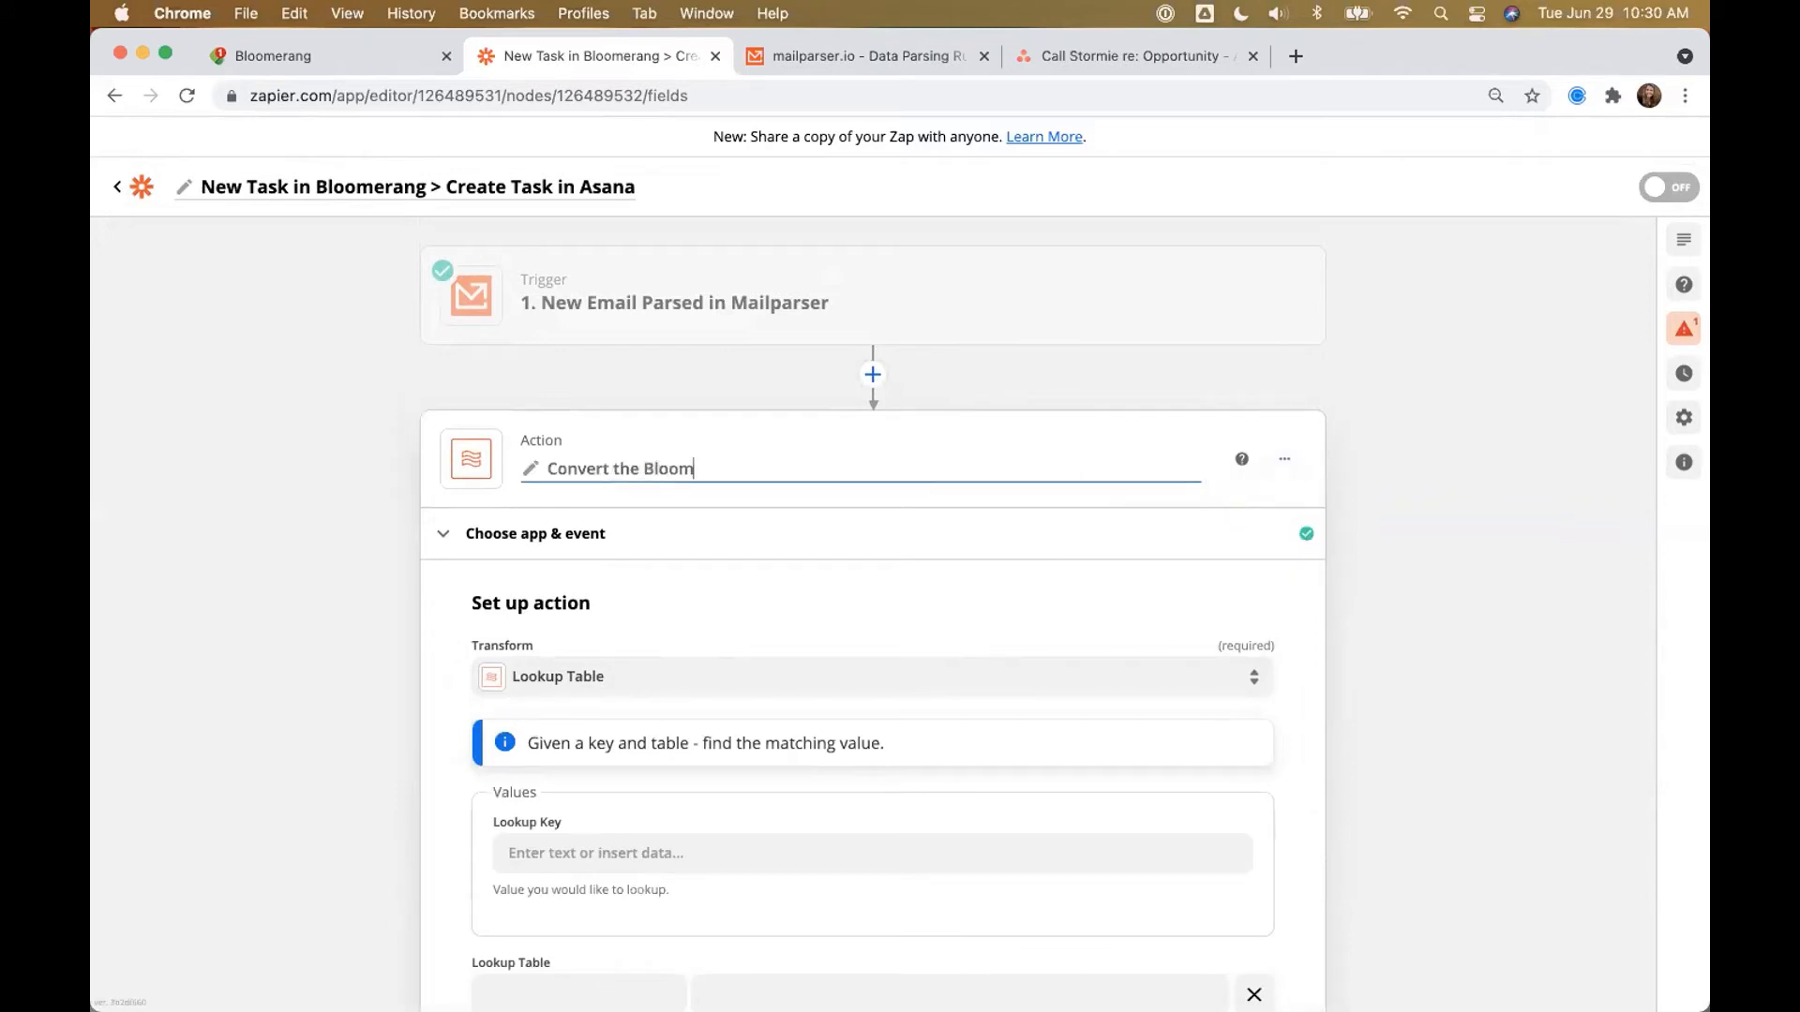
text(erang User to the As)
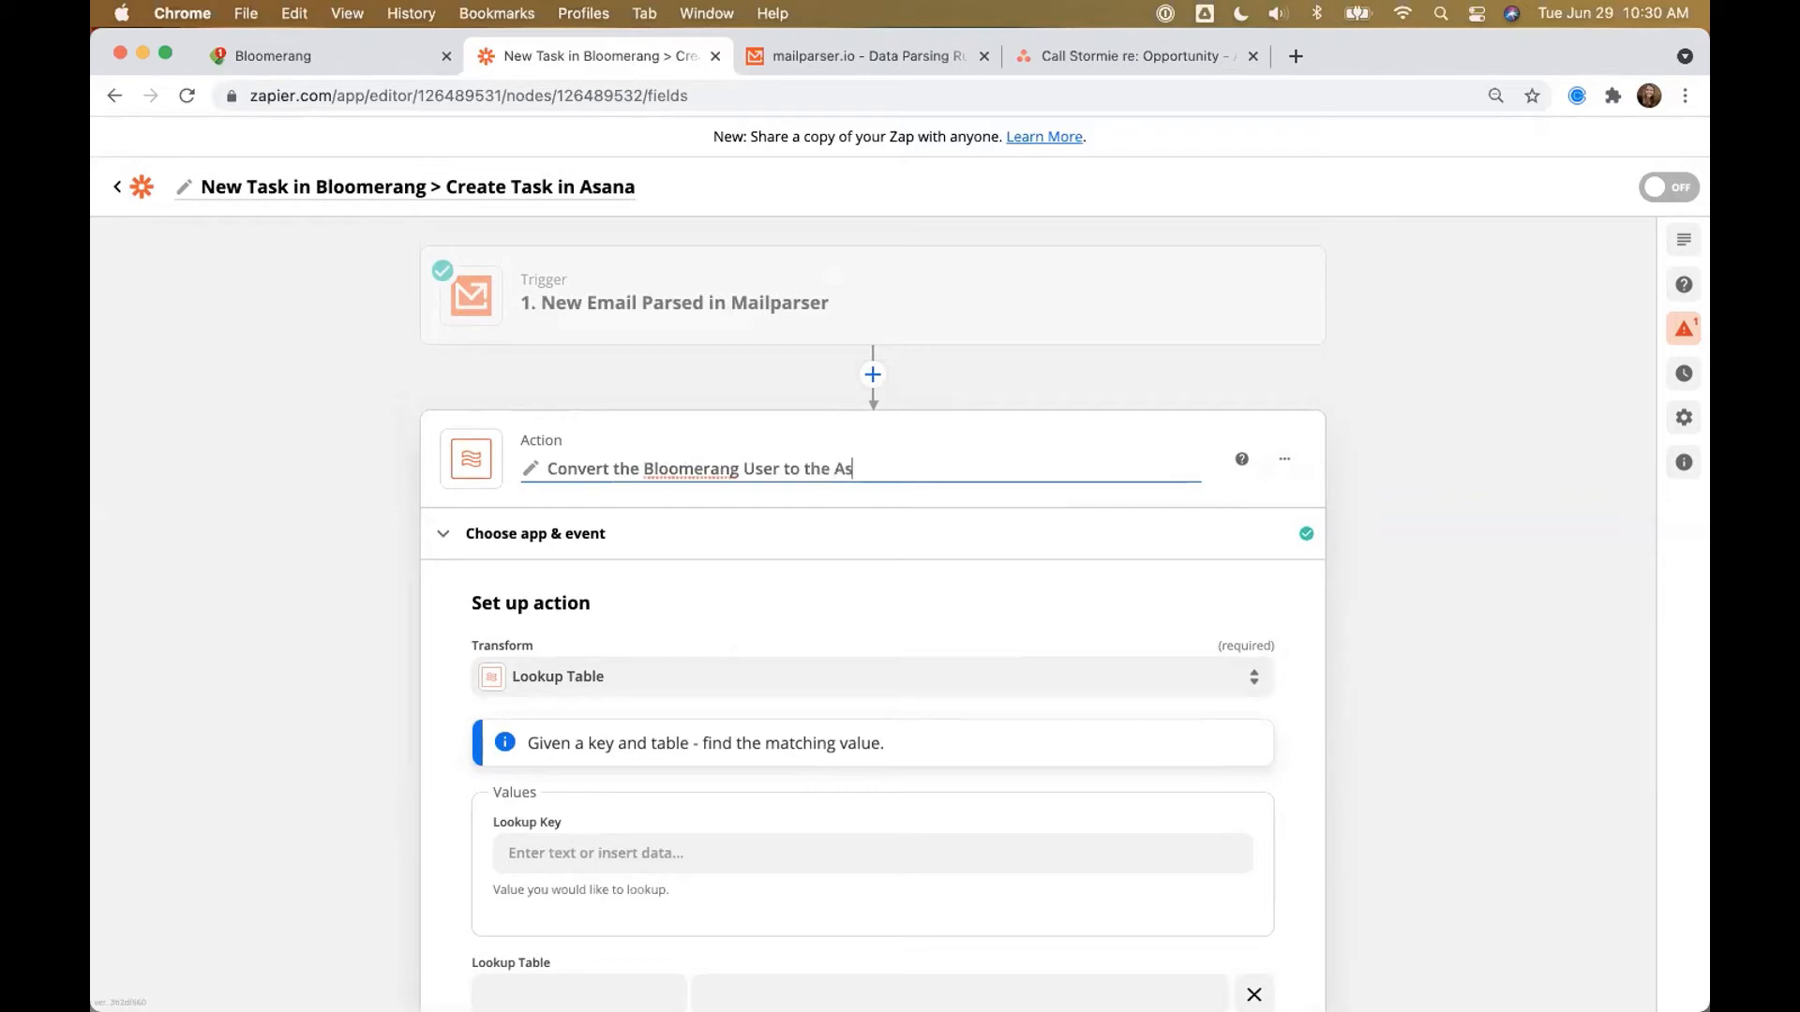
text(ana User's Email)
click(452, 694)
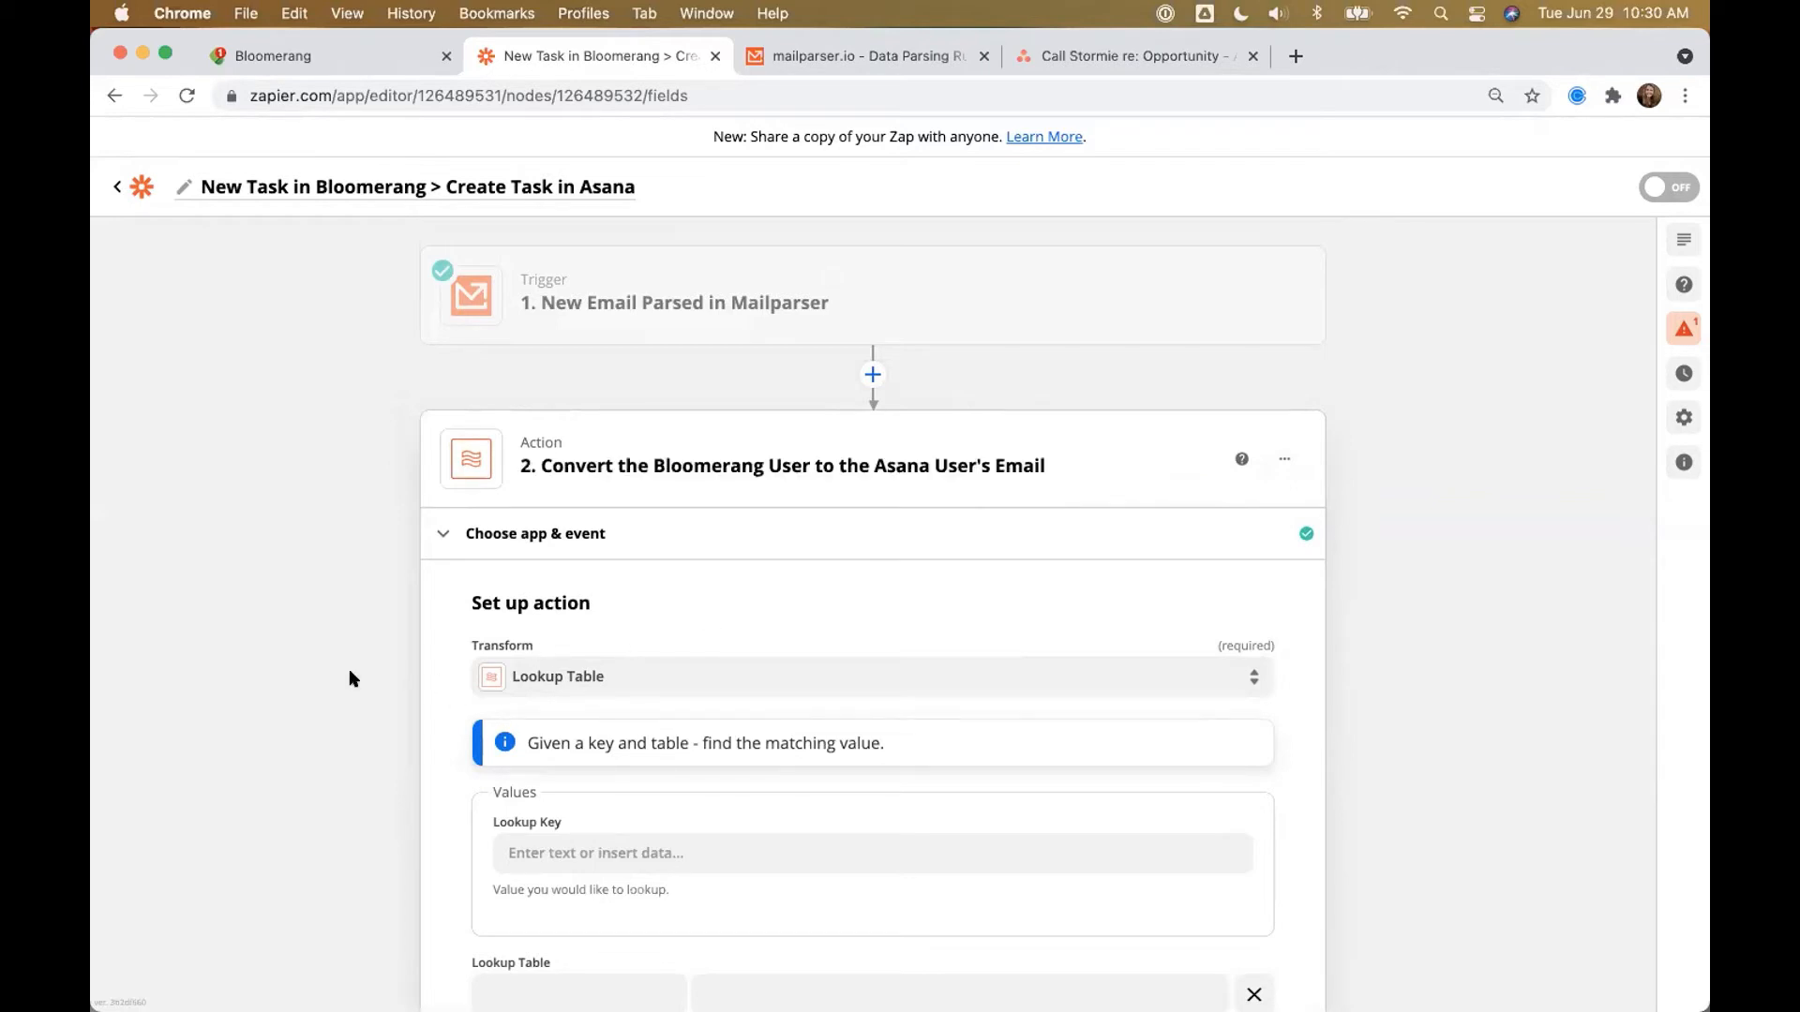
Step: Fill the first lookup row with a staff member's name and their email address
scroll(349, 667, down, 3)
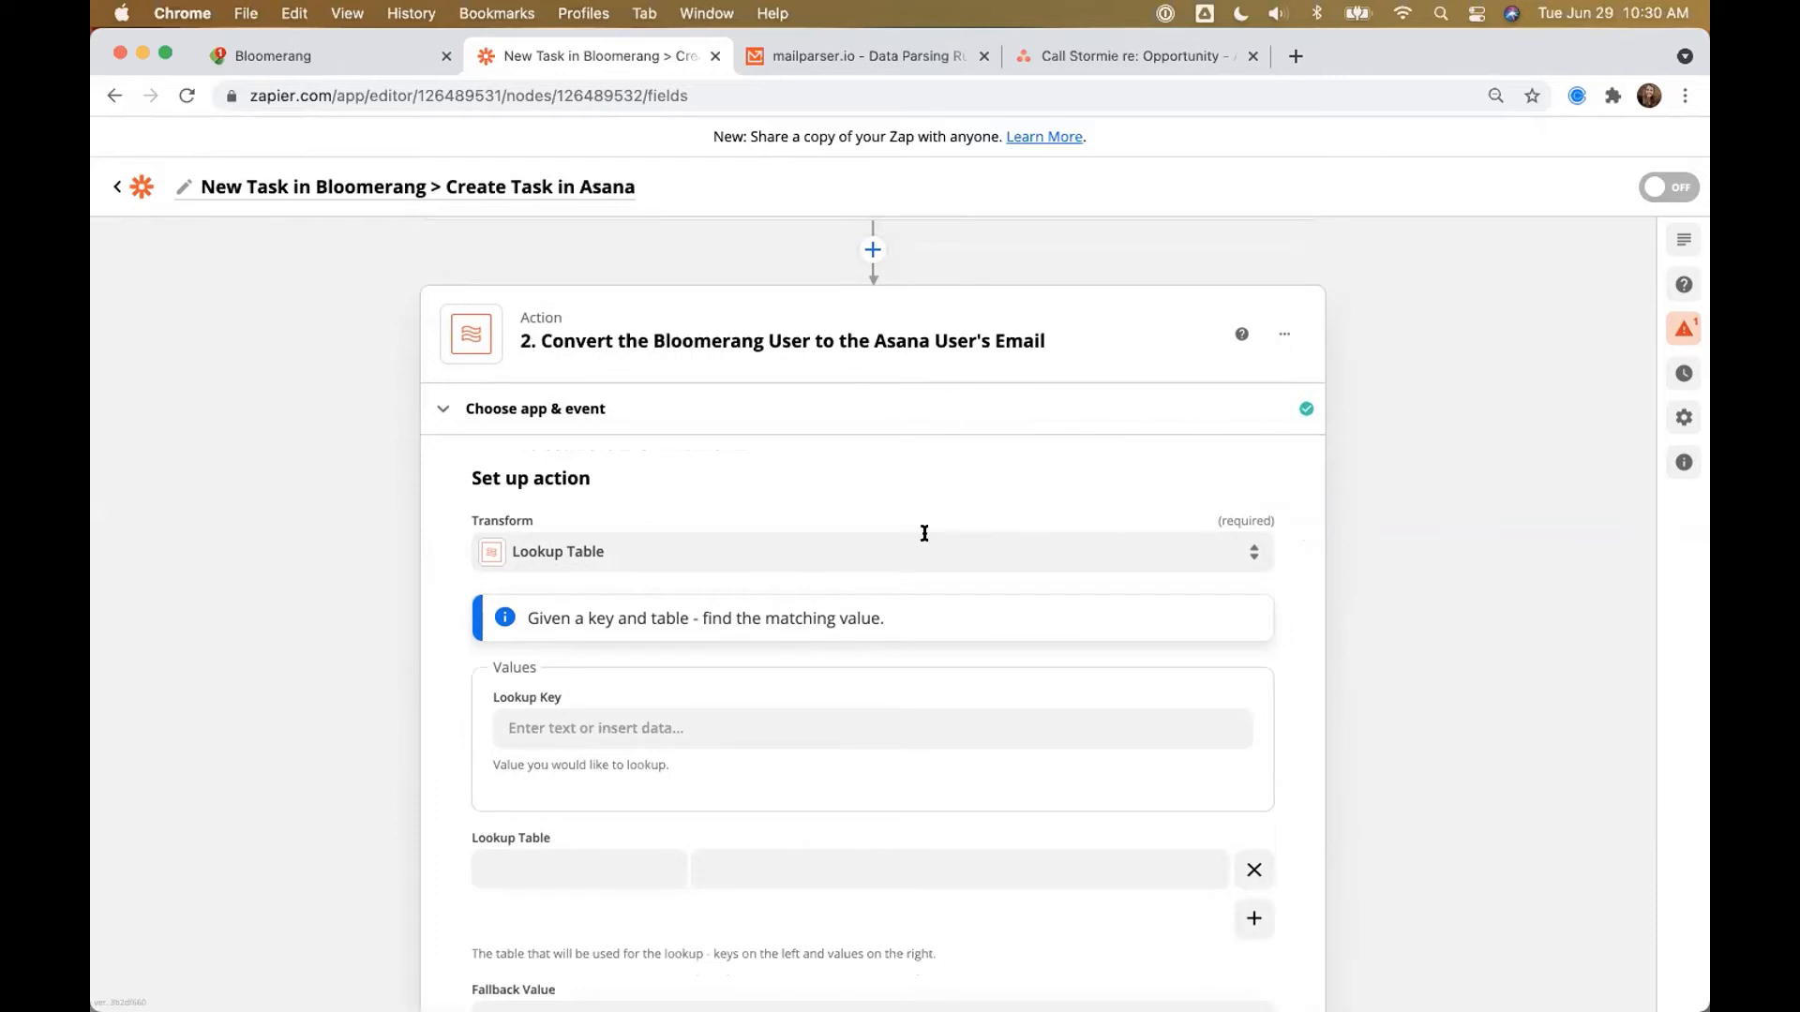
scroll(924, 533, down, 1)
click(562, 797)
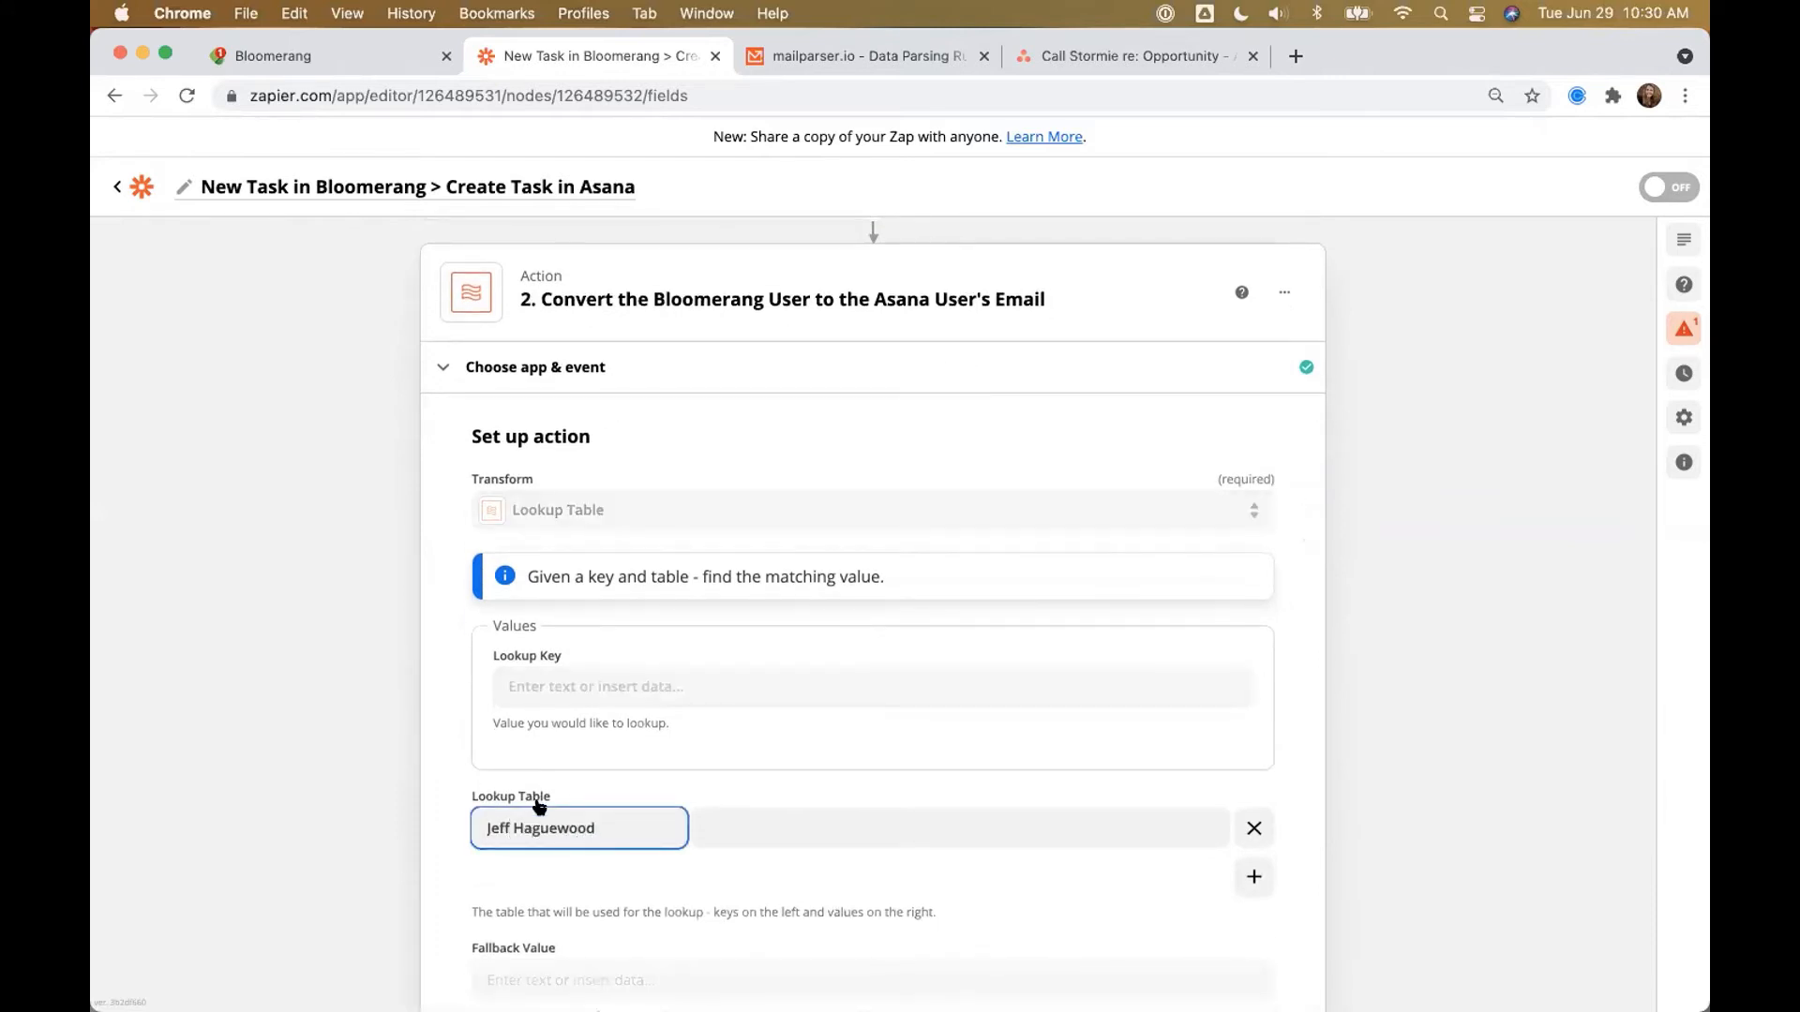
drag(598, 828, 466, 828)
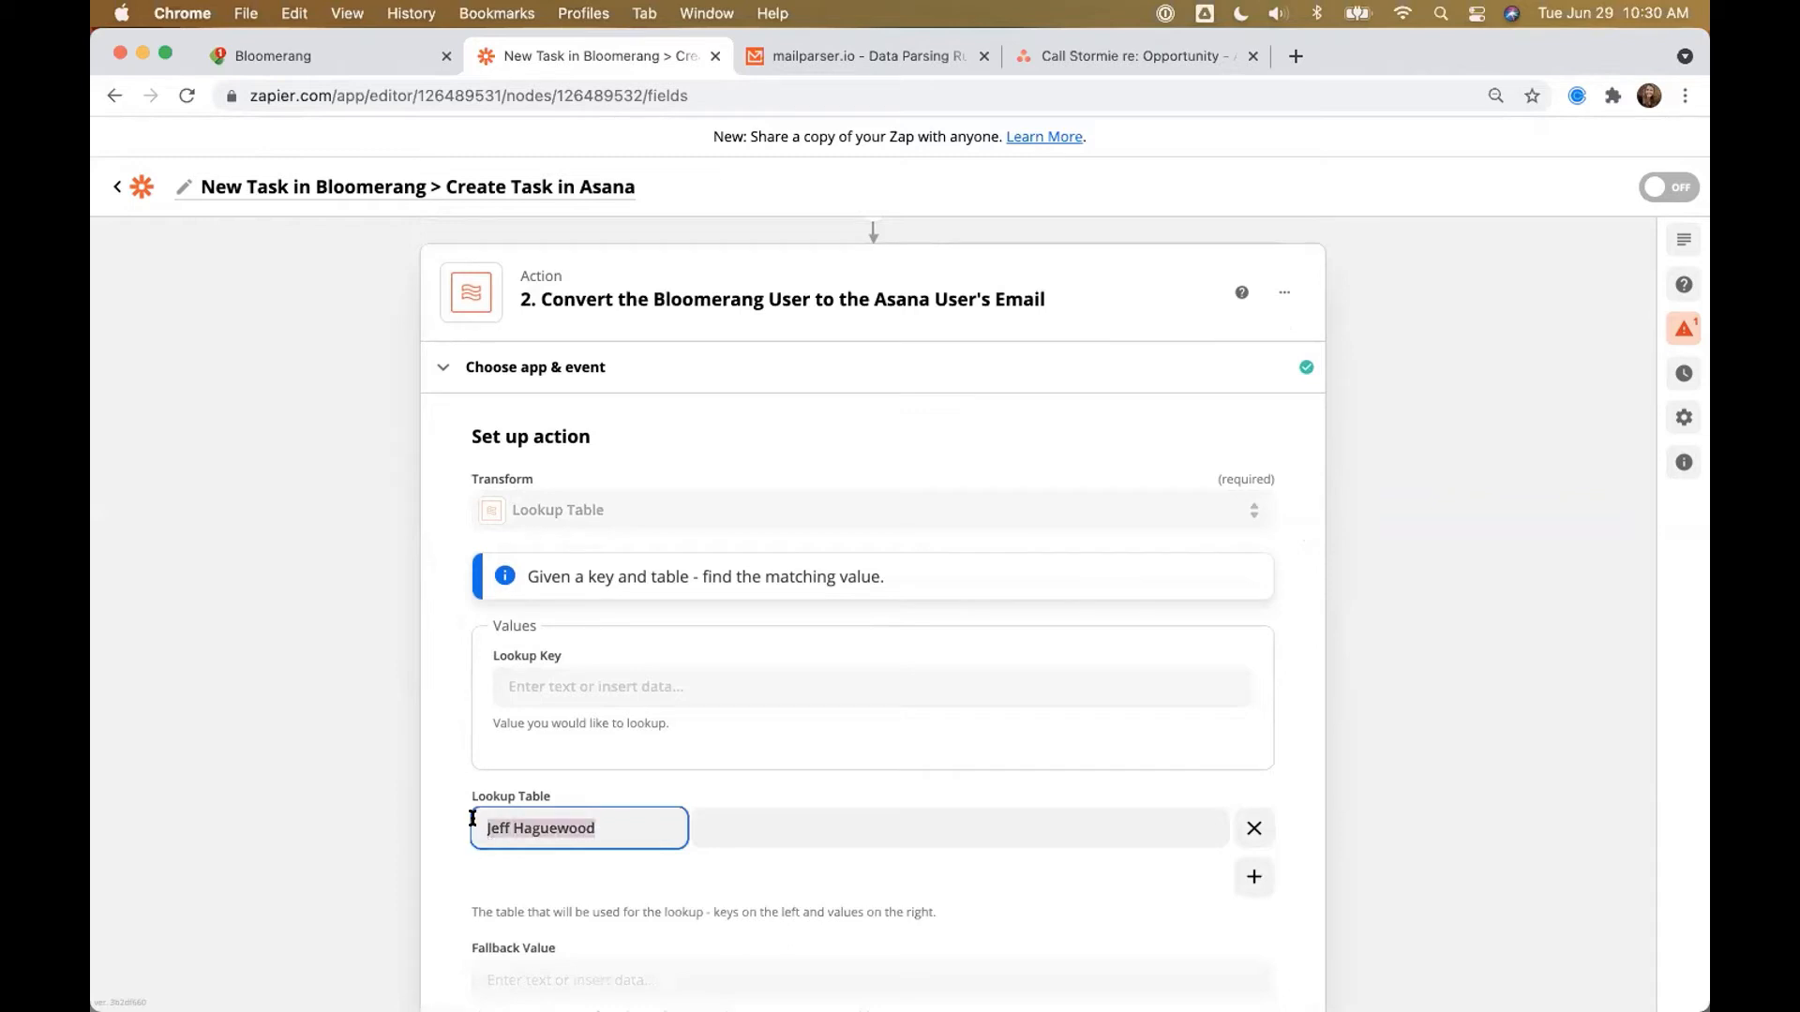
click(728, 829)
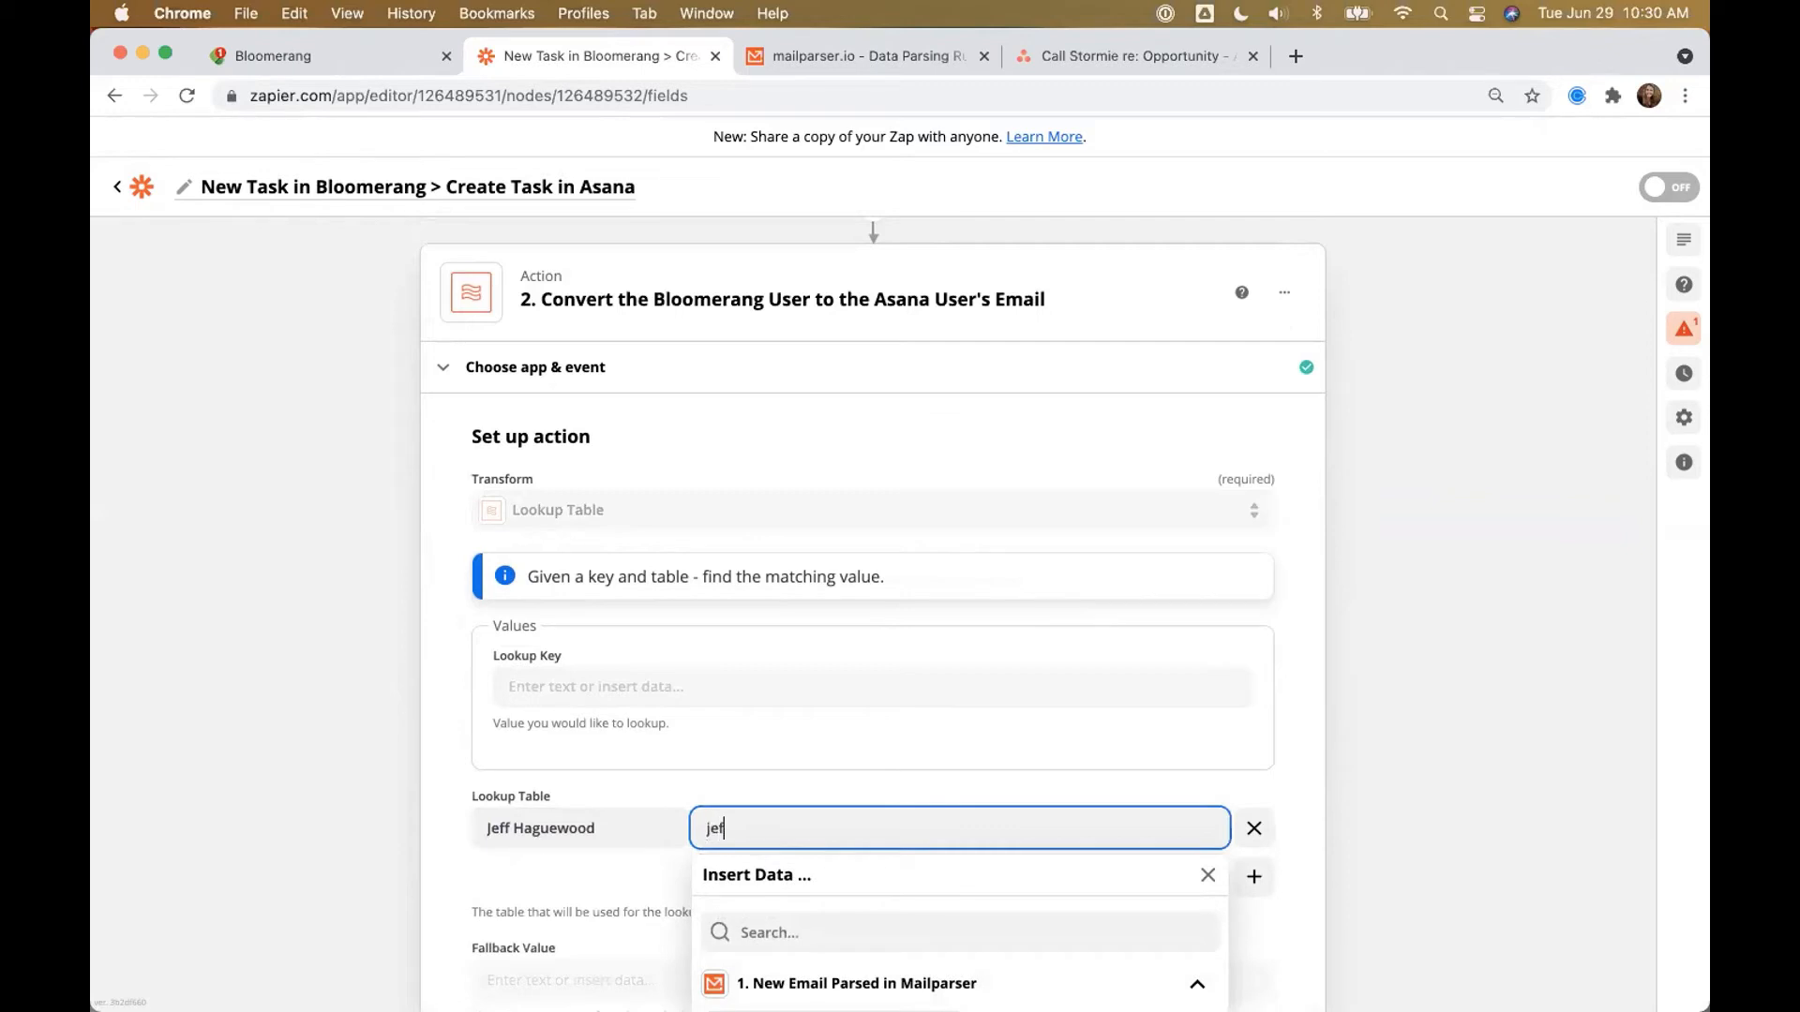
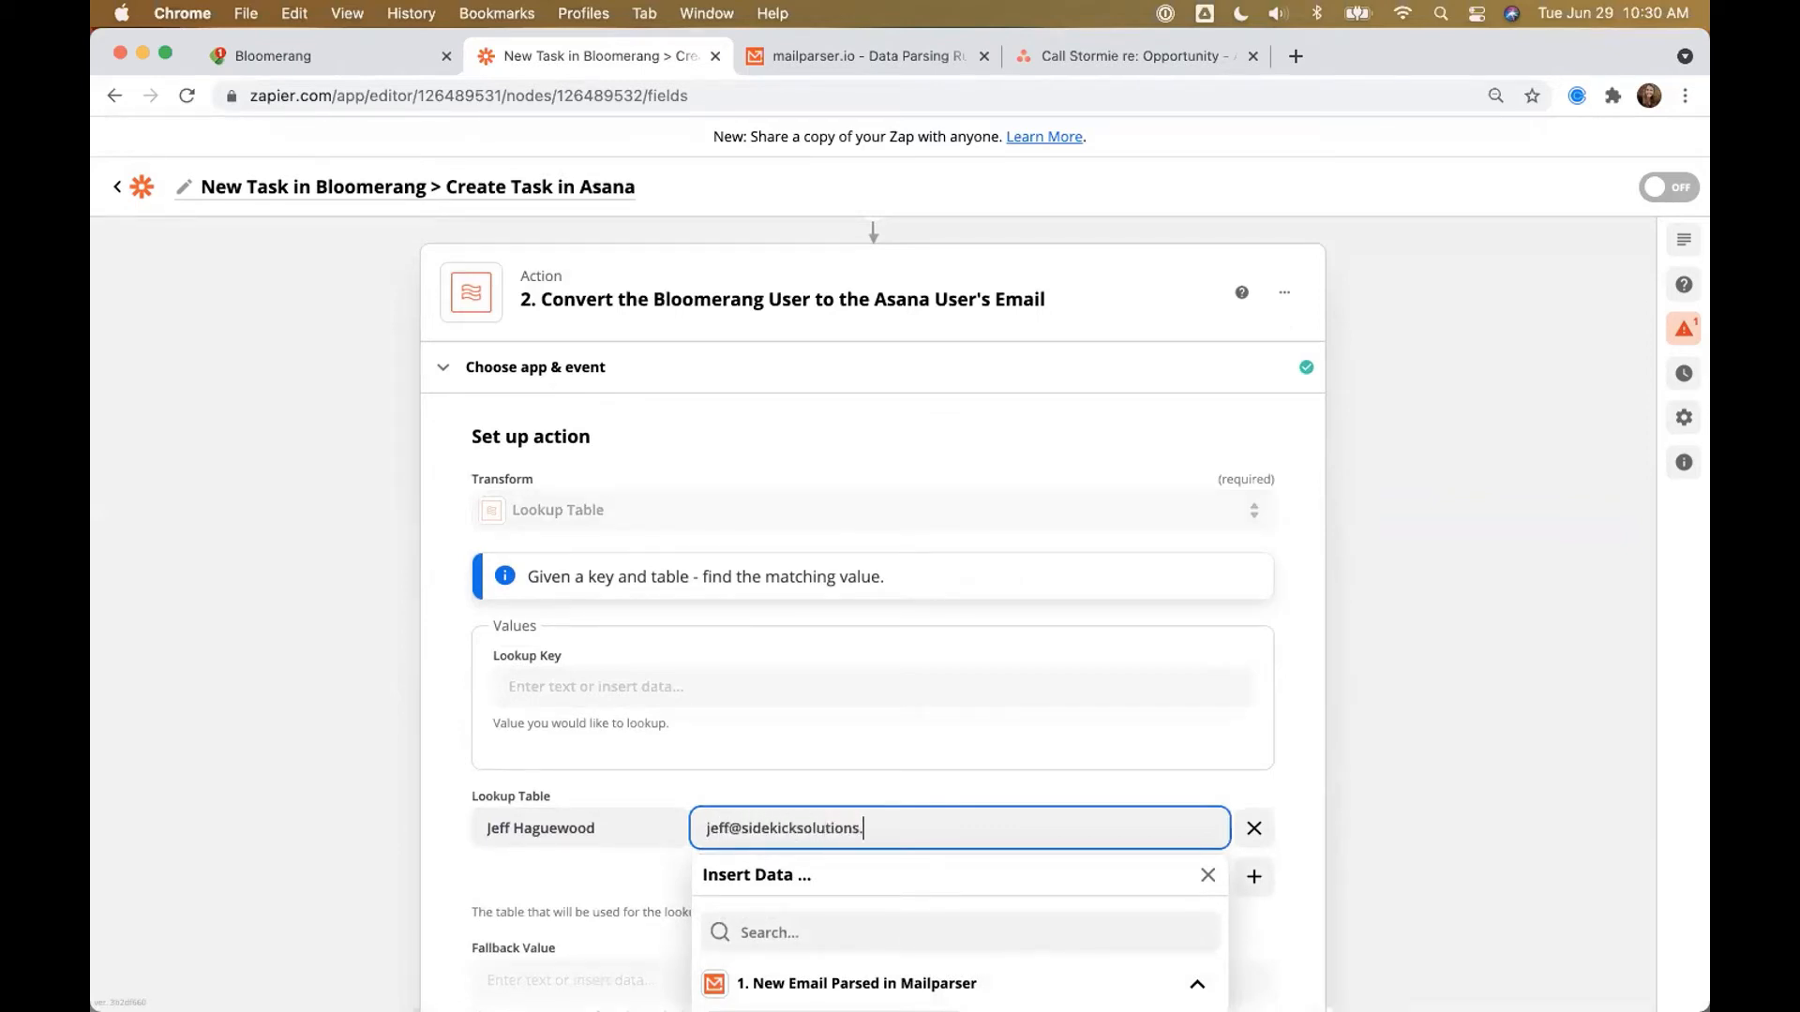
click(696, 809)
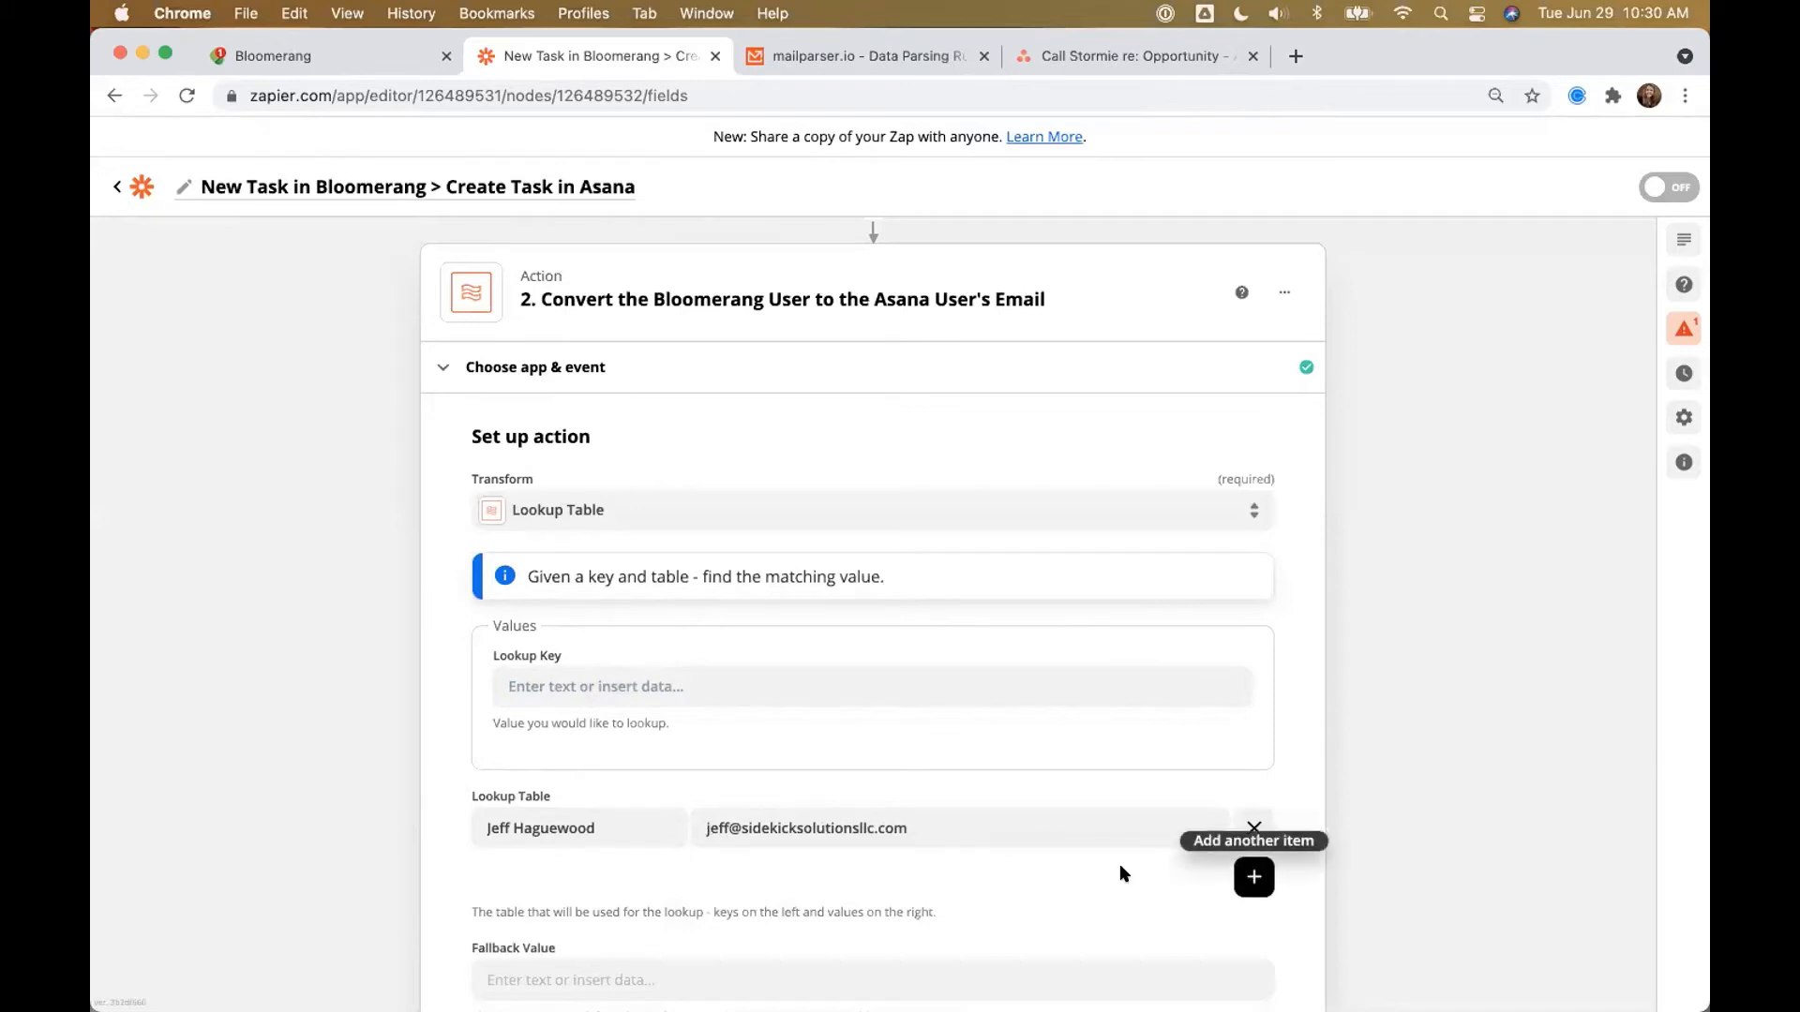
Step: Add a second lookup row mapping another staff member's name to their email address
click(1255, 877)
click(595, 873)
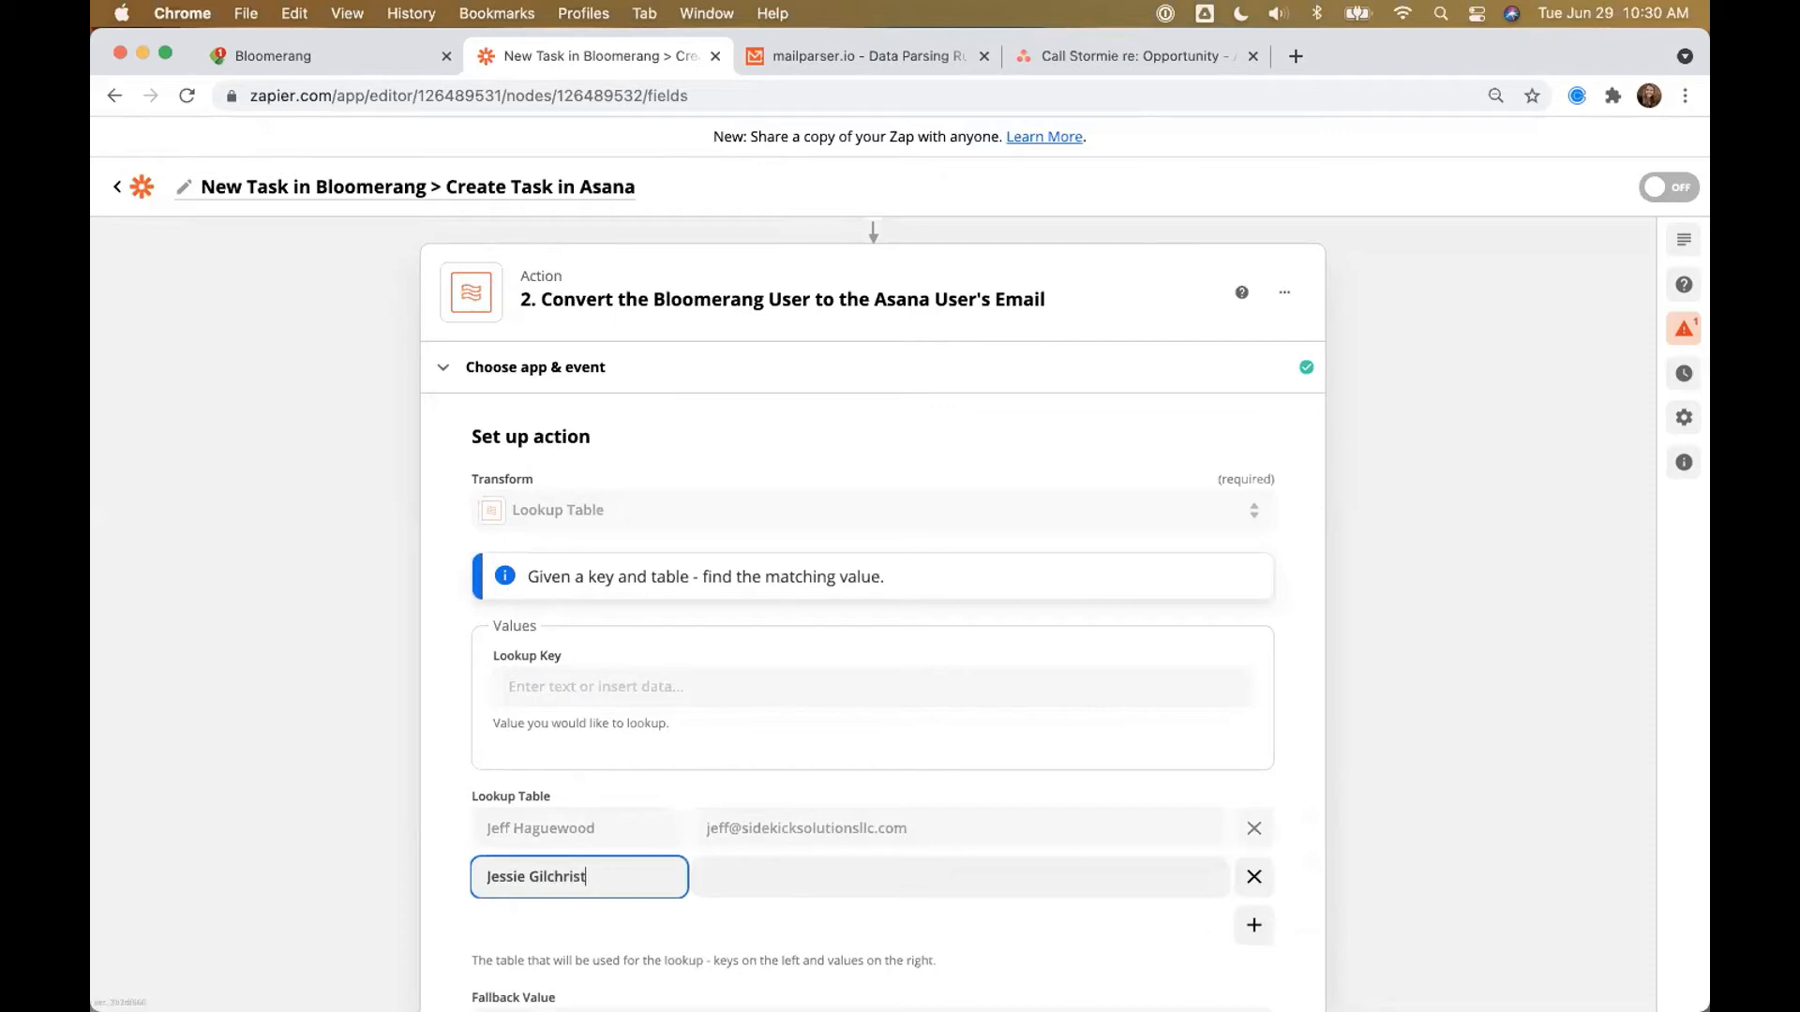
click(707, 877)
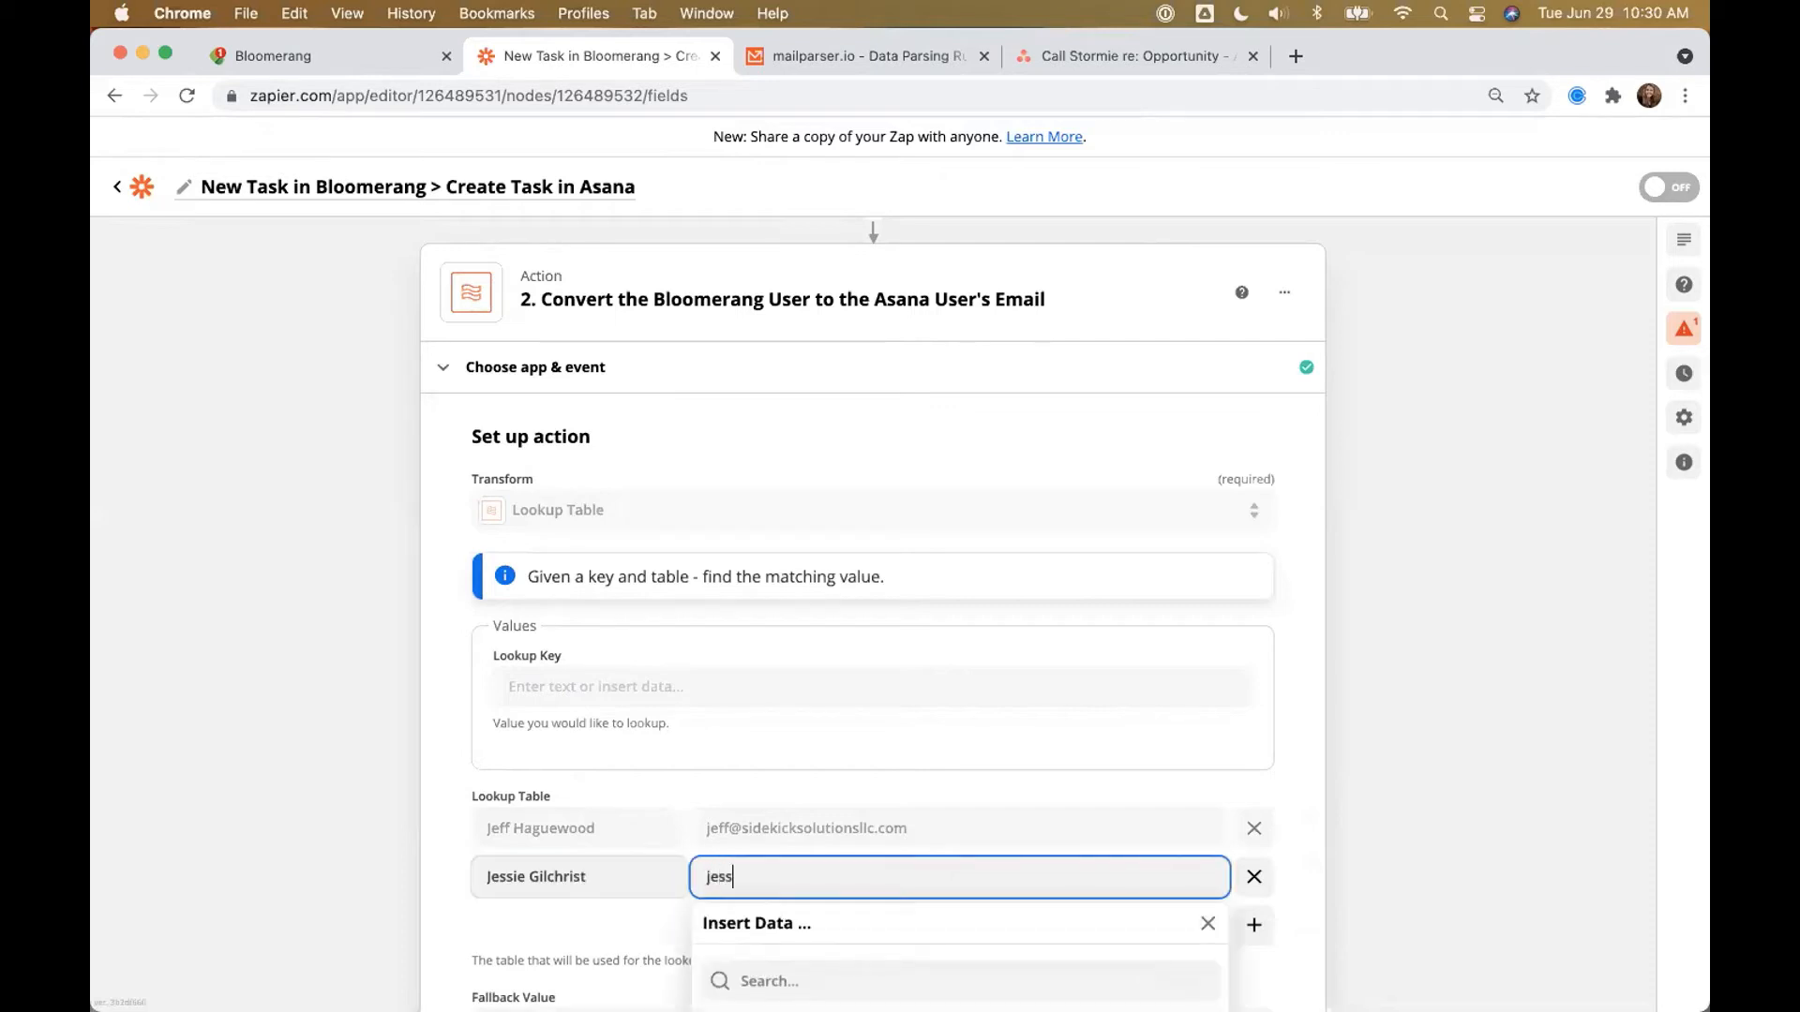
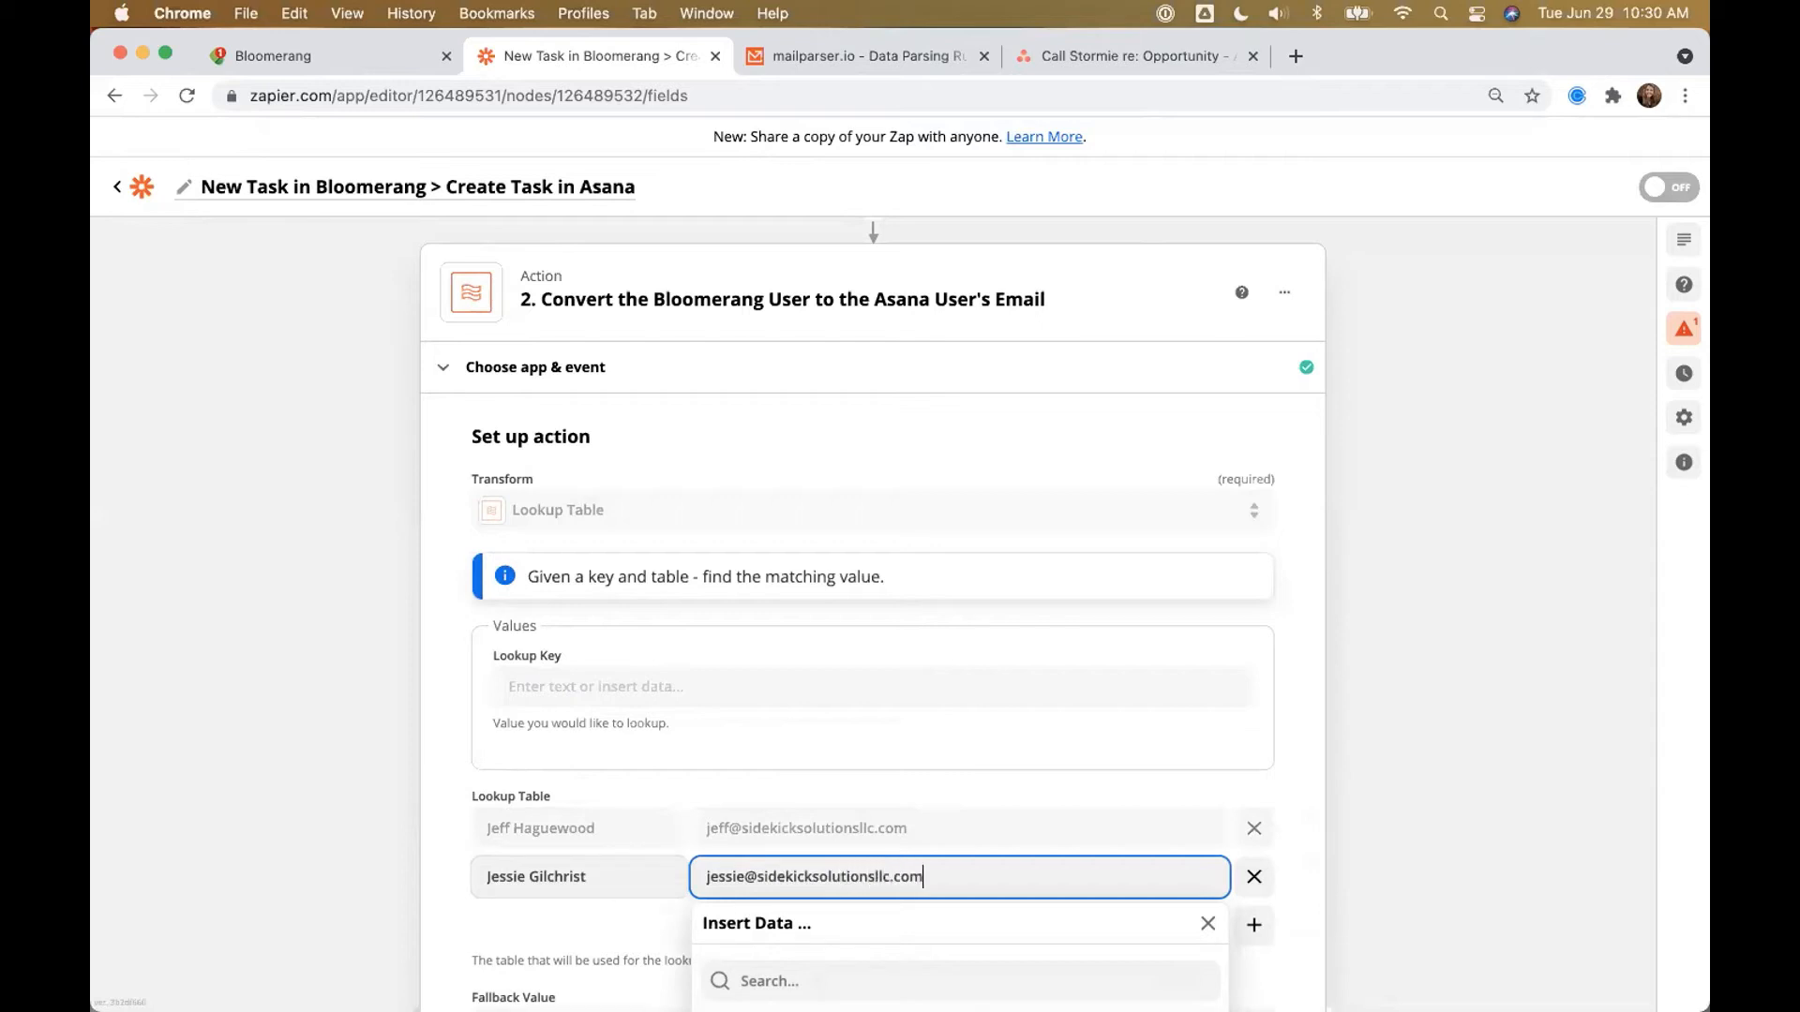
click(1315, 814)
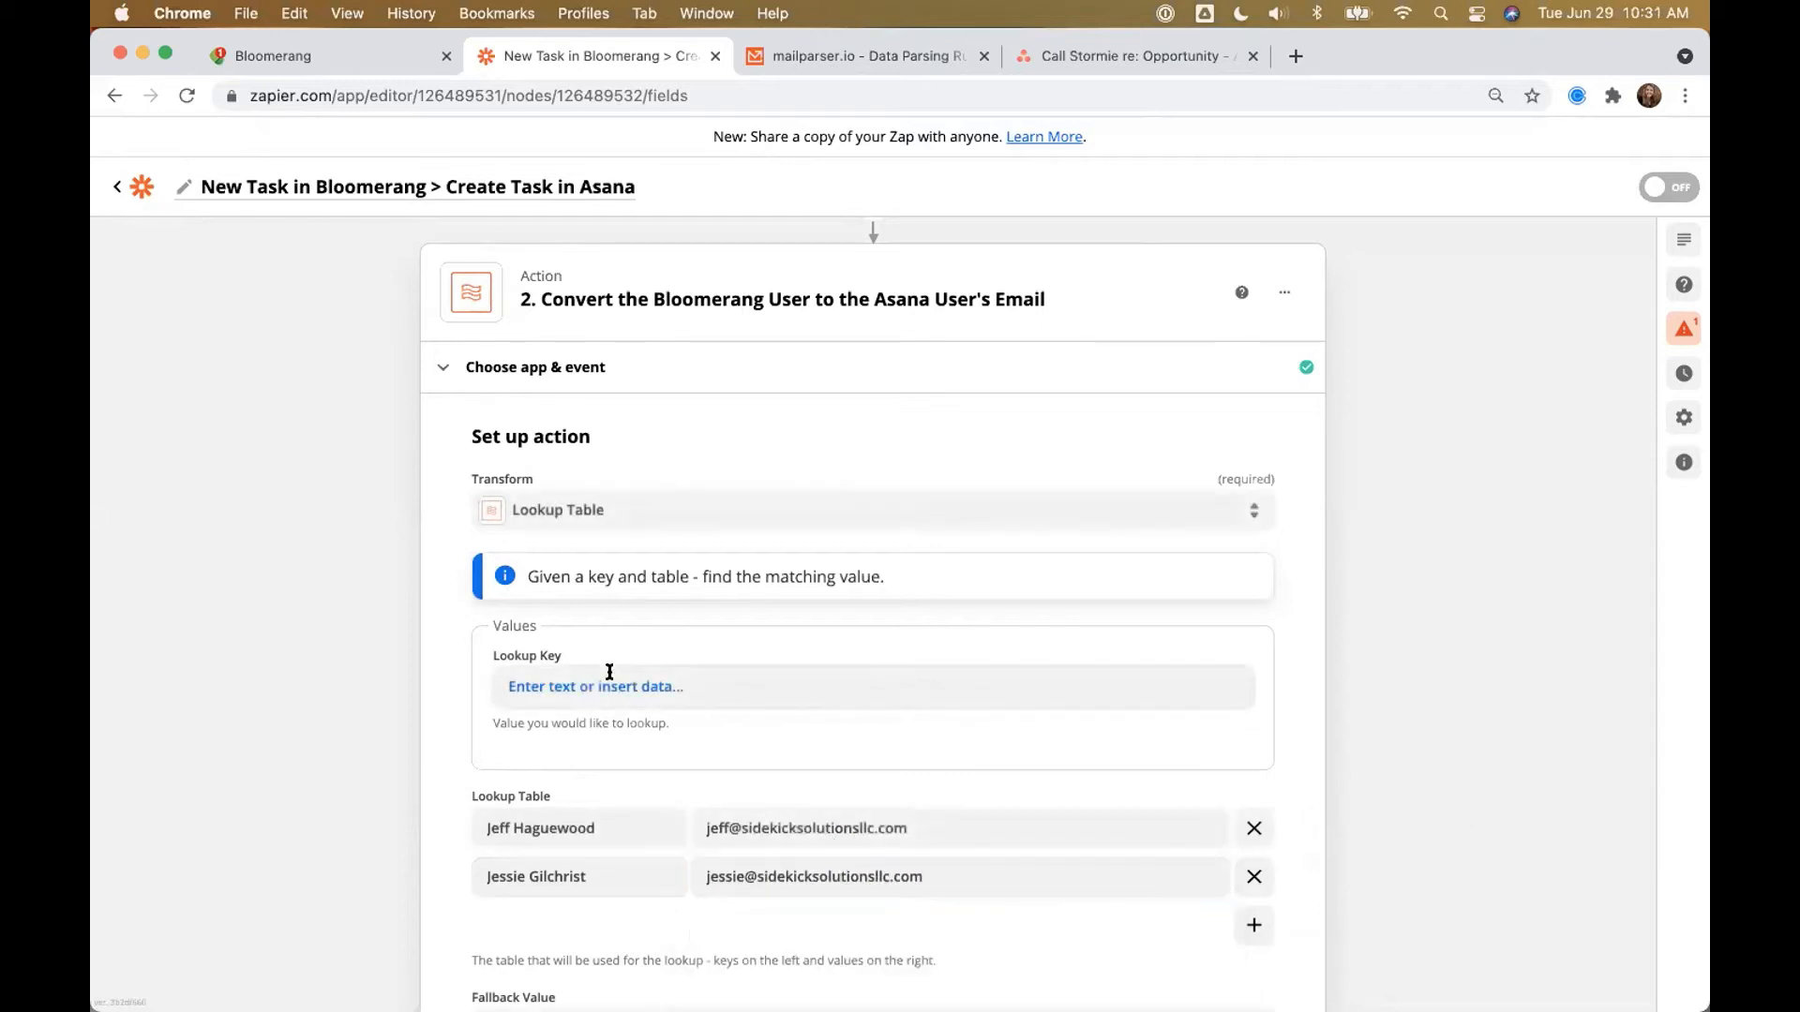
Step: Set the lookup key to the Bloomerang Email Attachment 1 field and continue
click(541, 670)
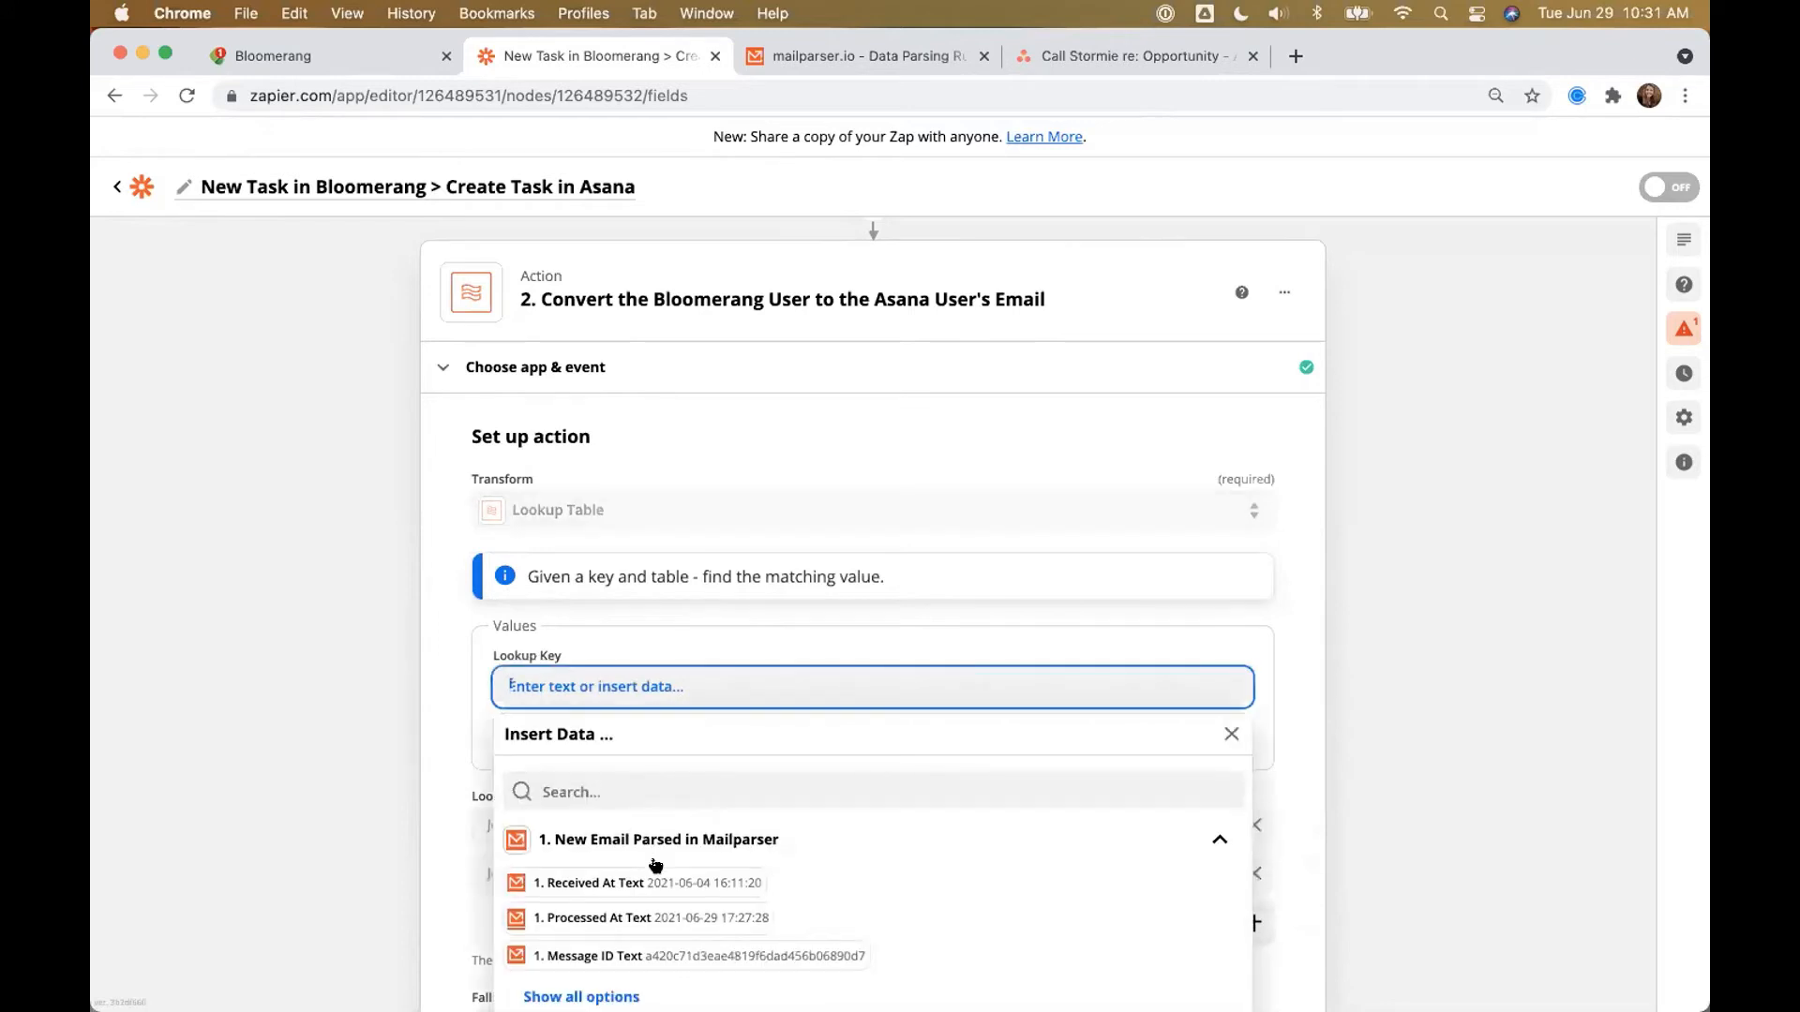
scroll(607, 917, down, 1)
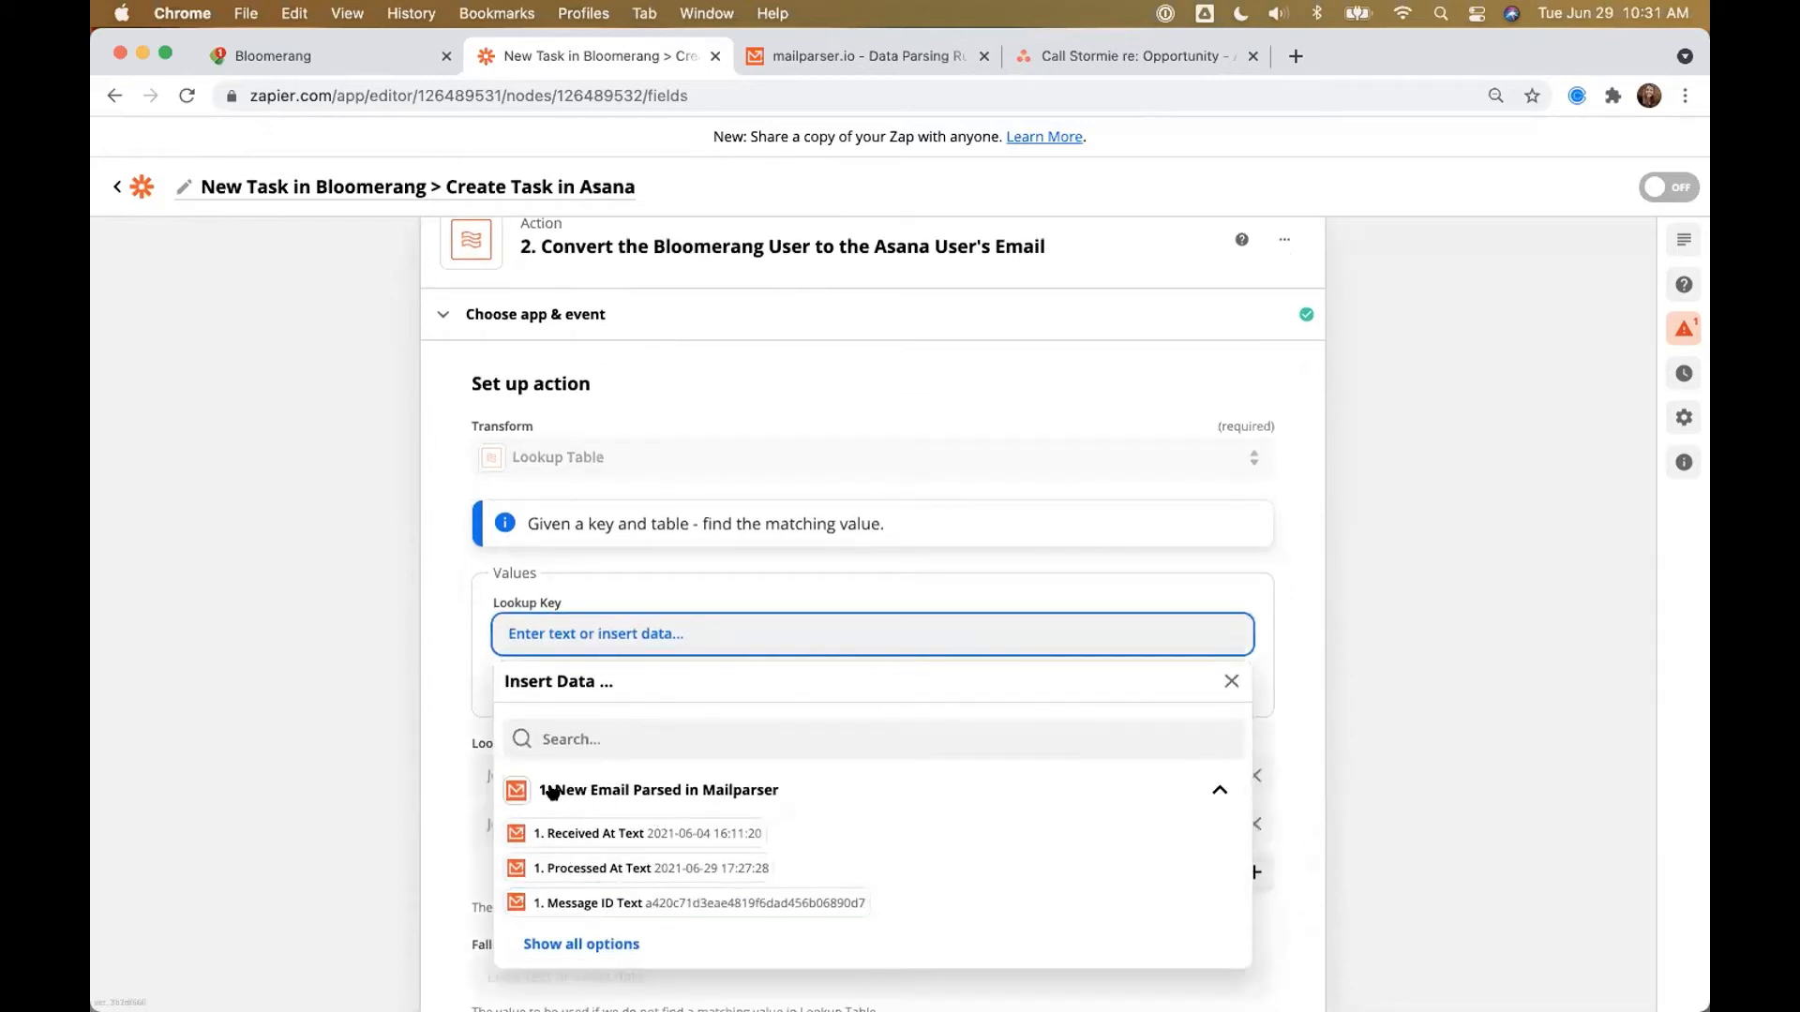
drag(556, 791, 773, 797)
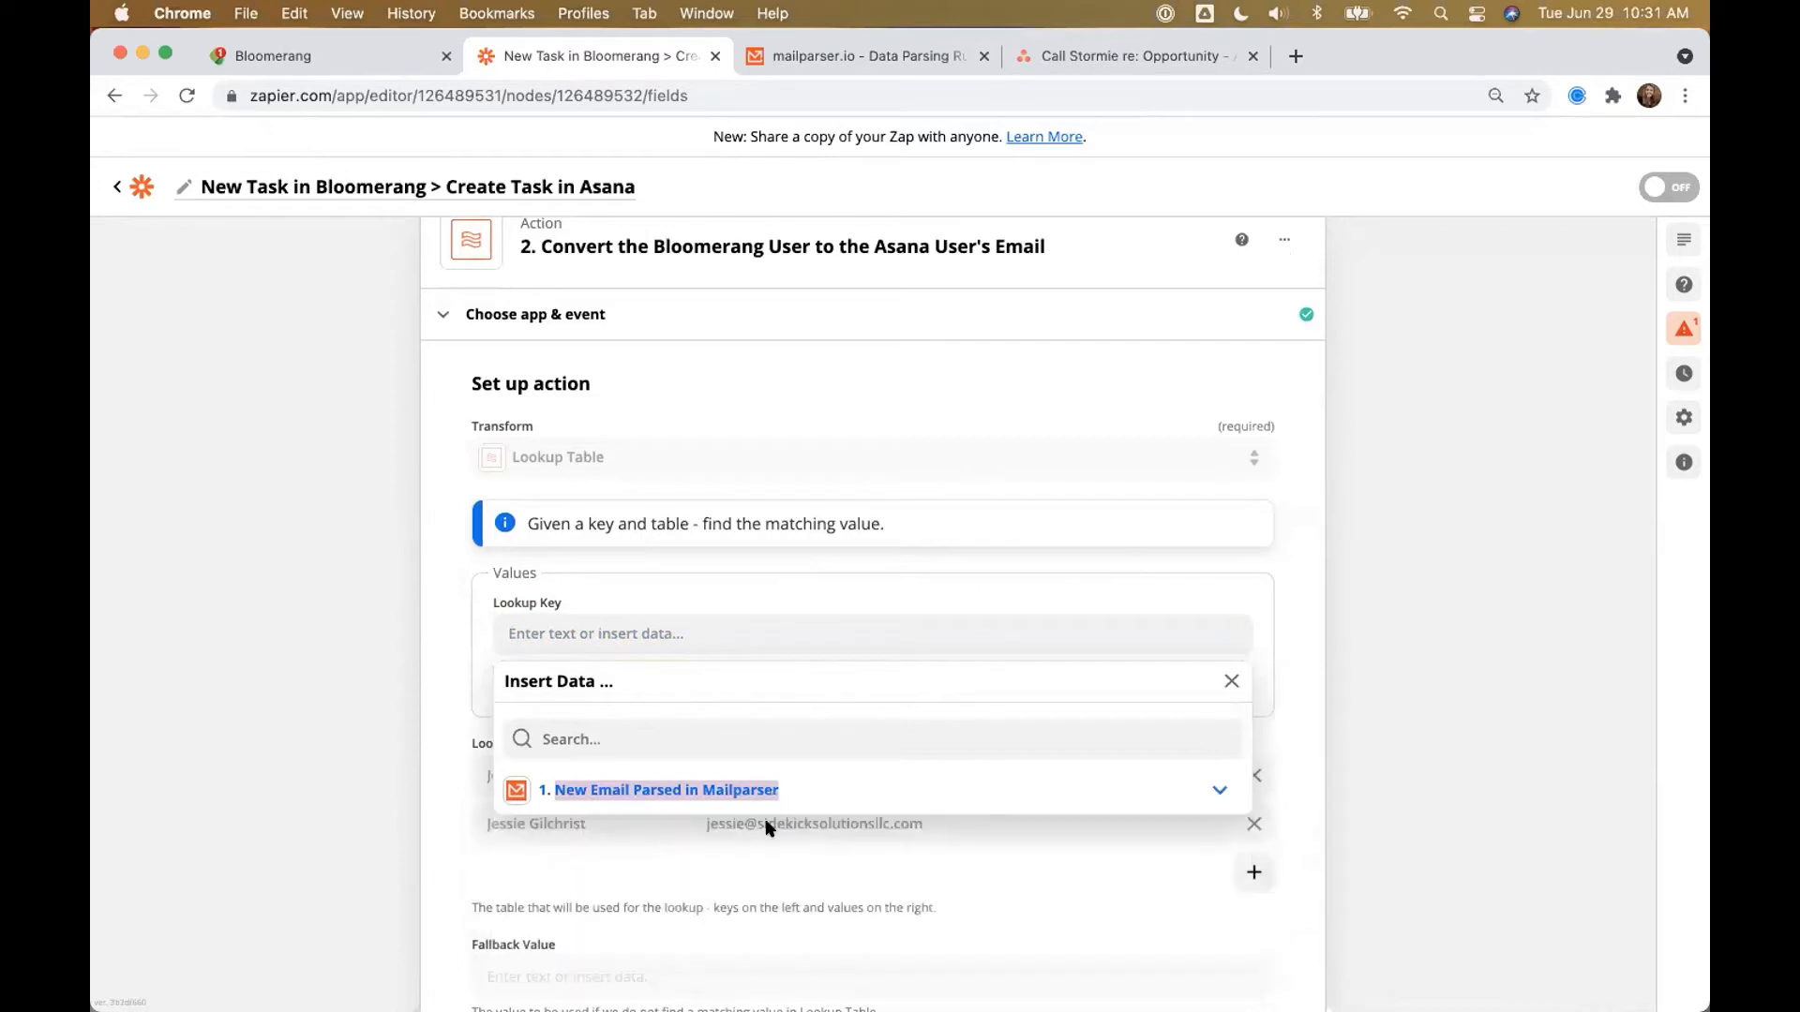
click(575, 792)
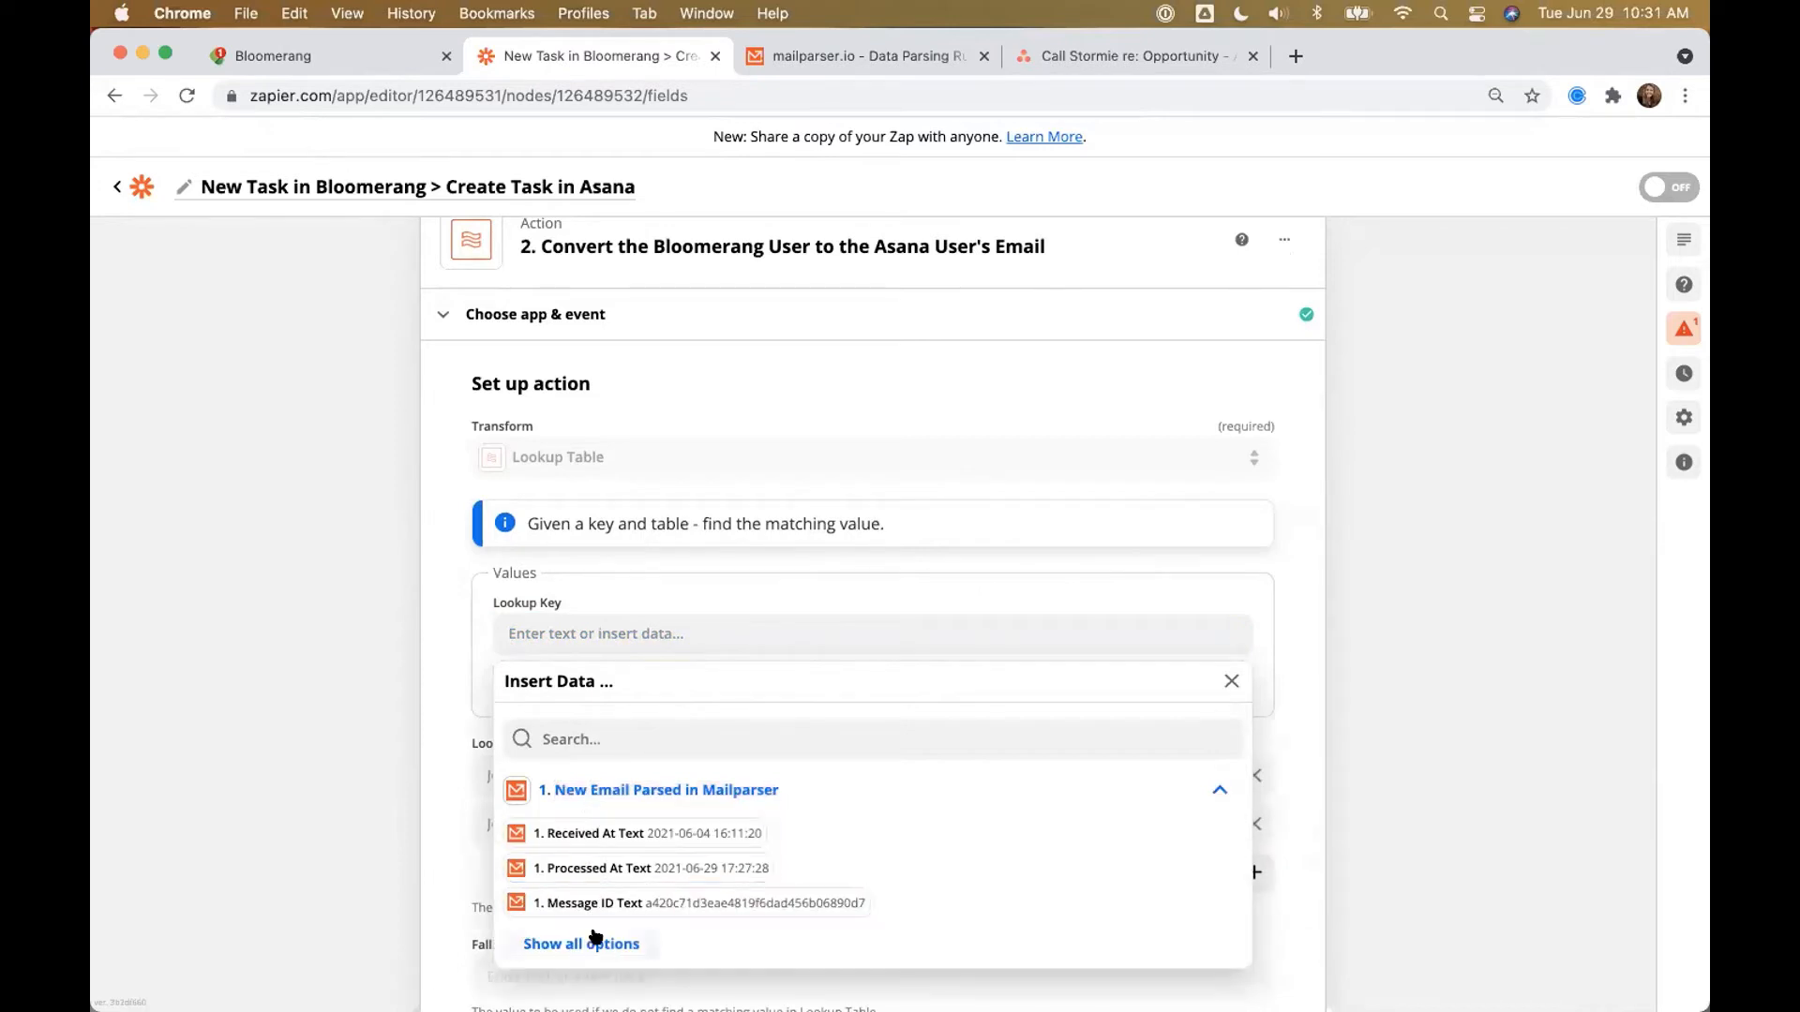
click(589, 941)
scroll(607, 853, down, 5)
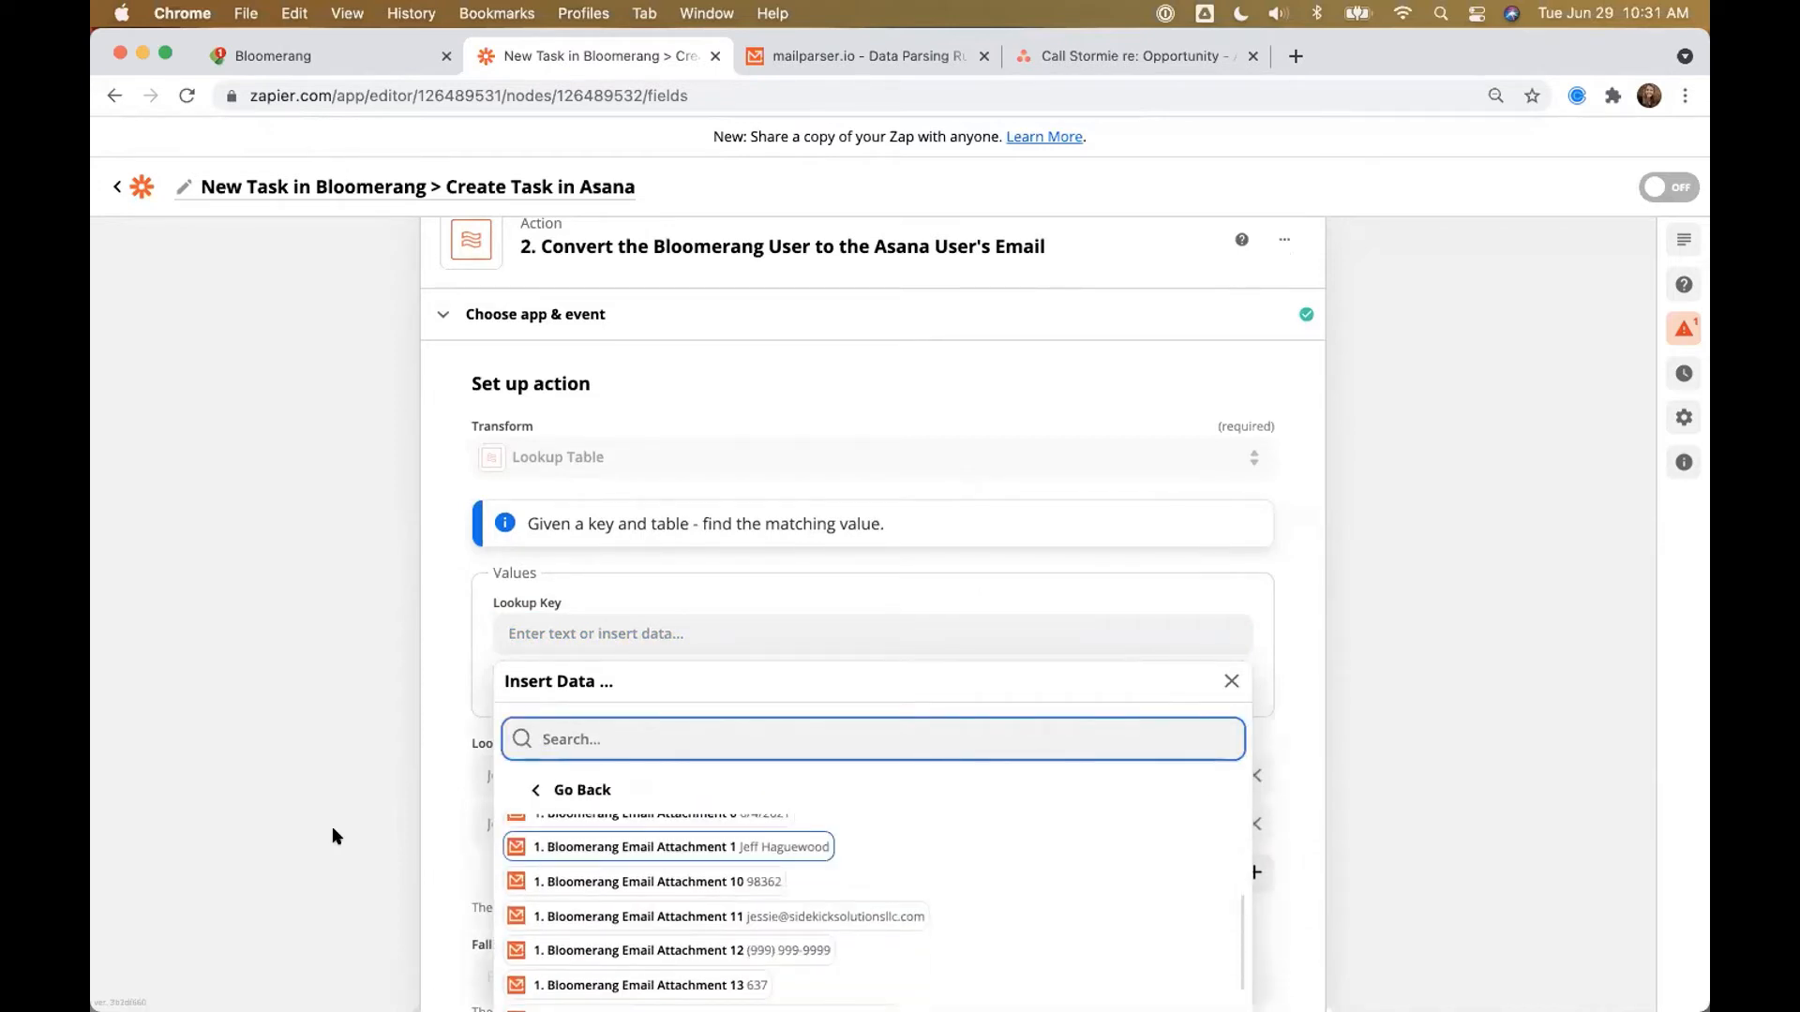
scroll(332, 825, down, 4)
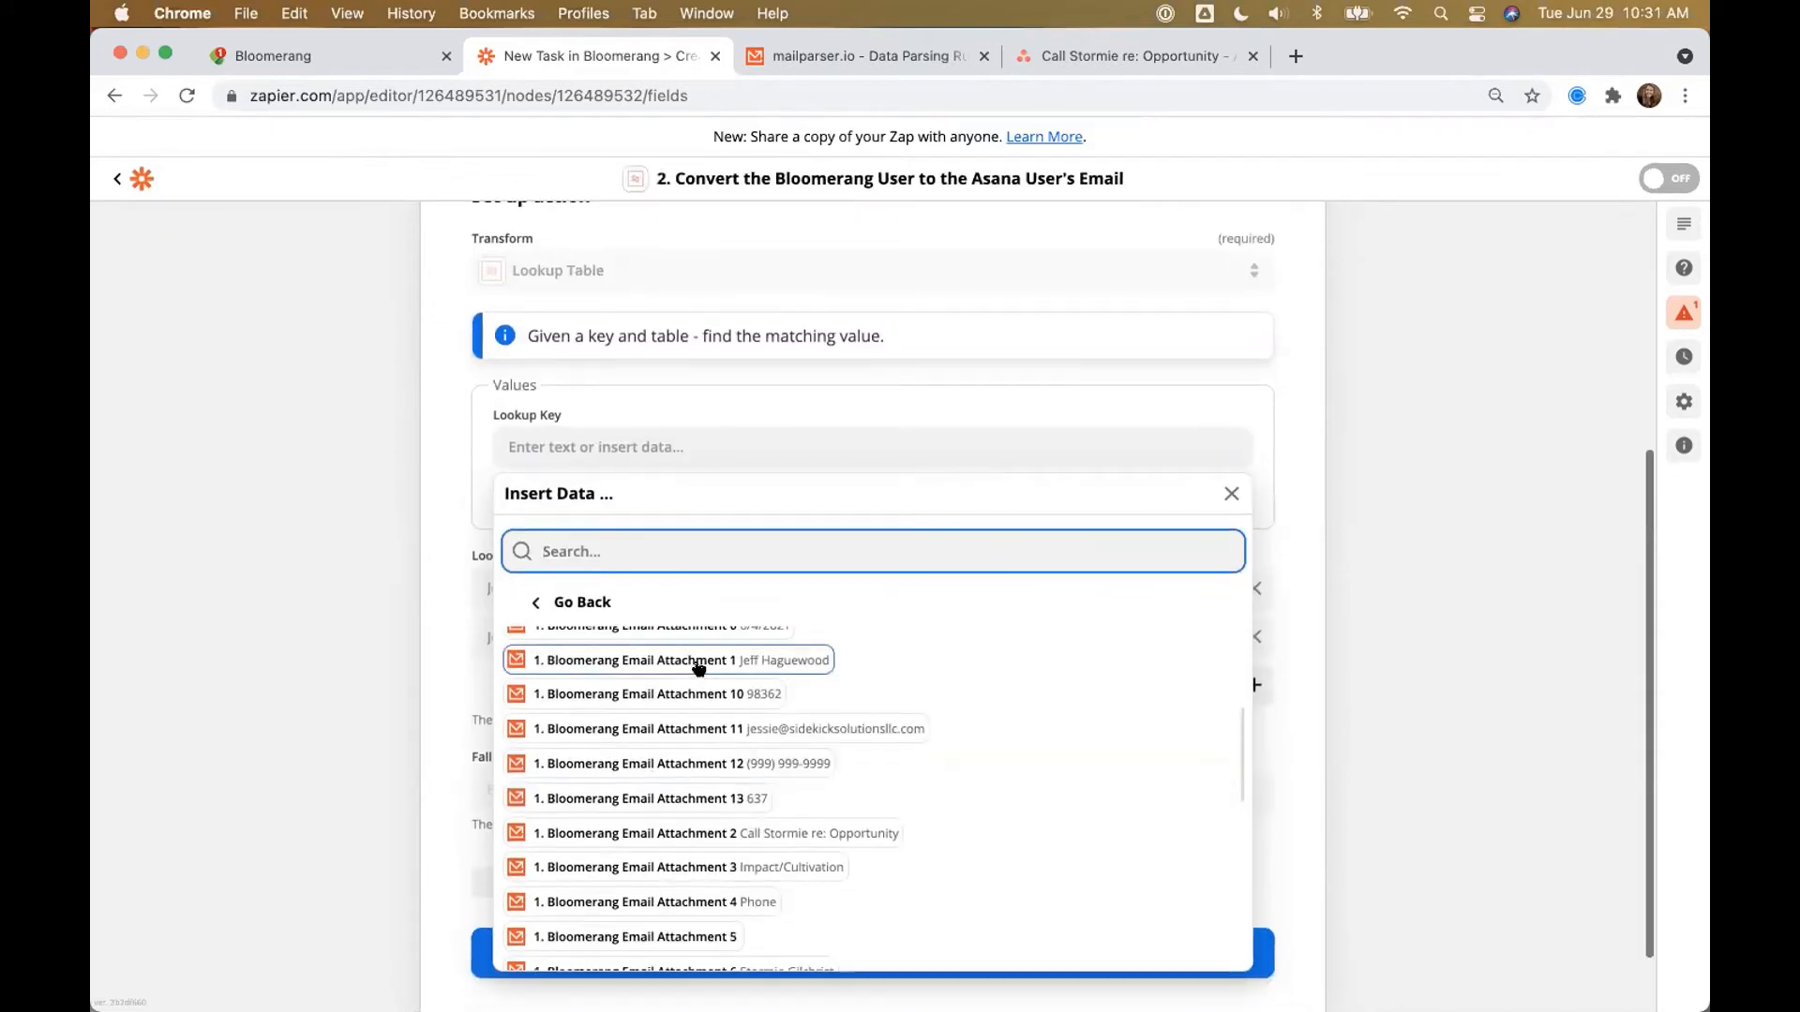
scroll(652, 841, up, 2)
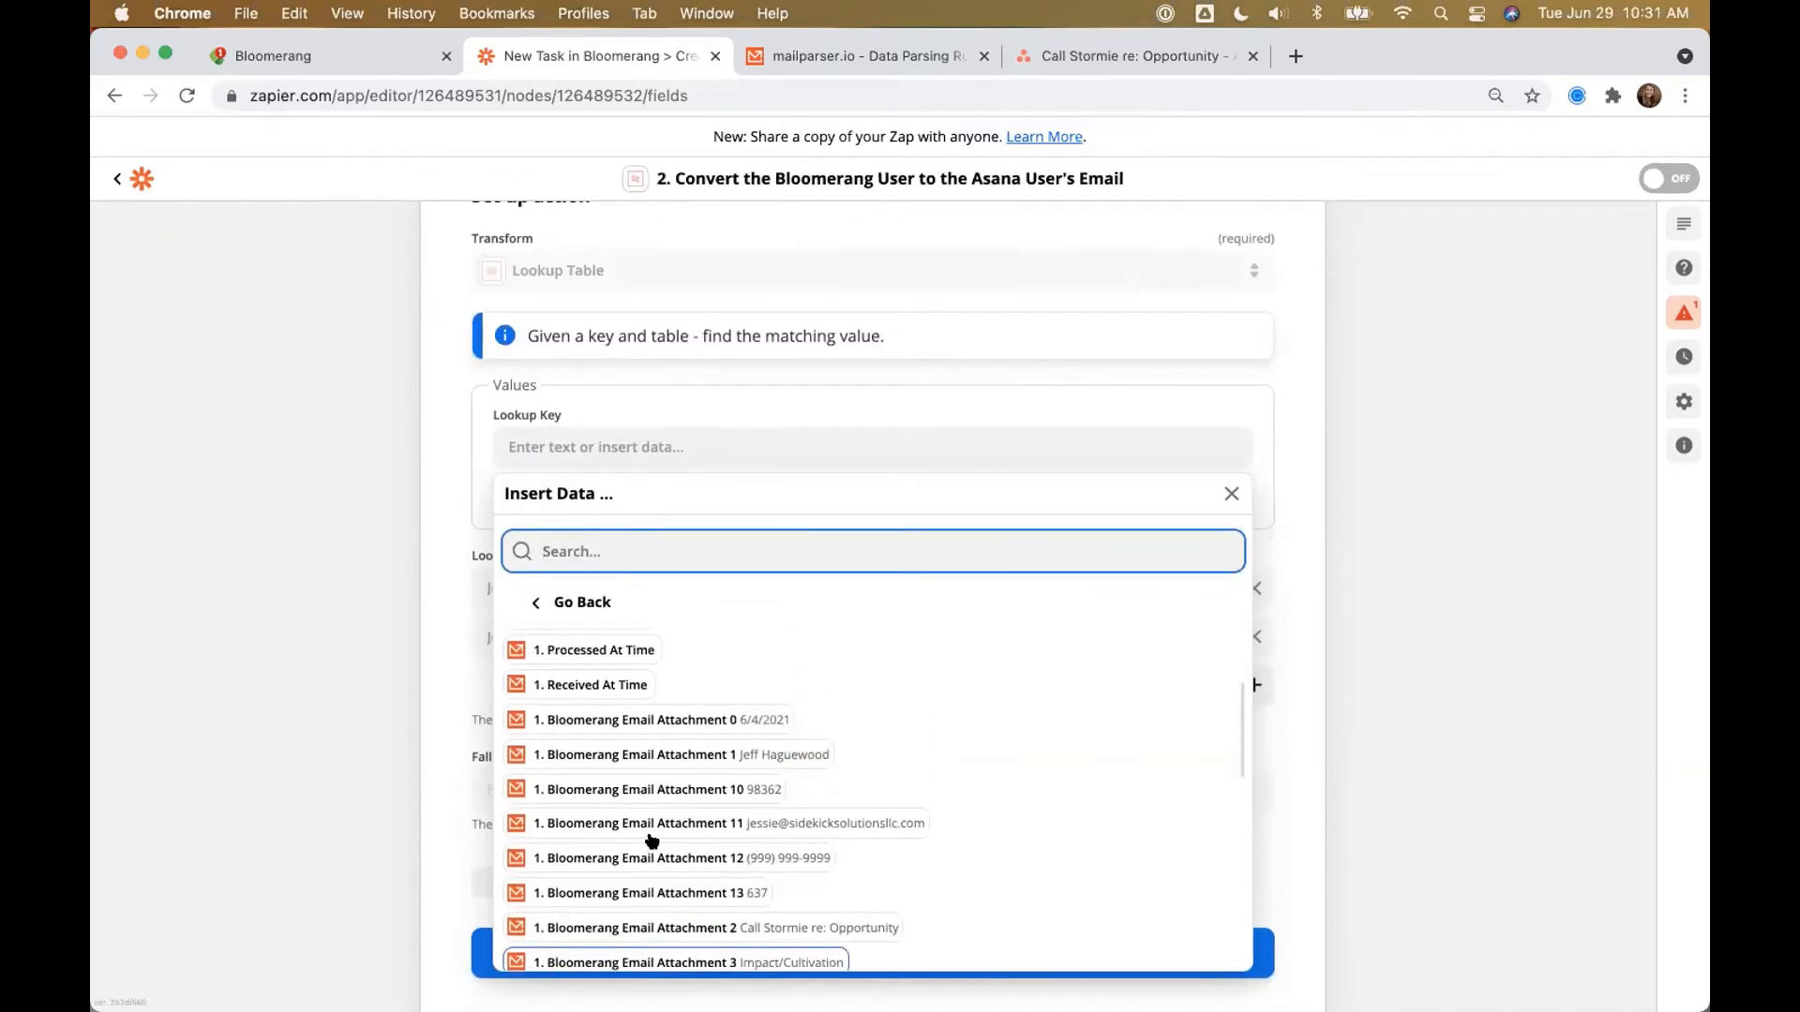
click(662, 758)
click(292, 531)
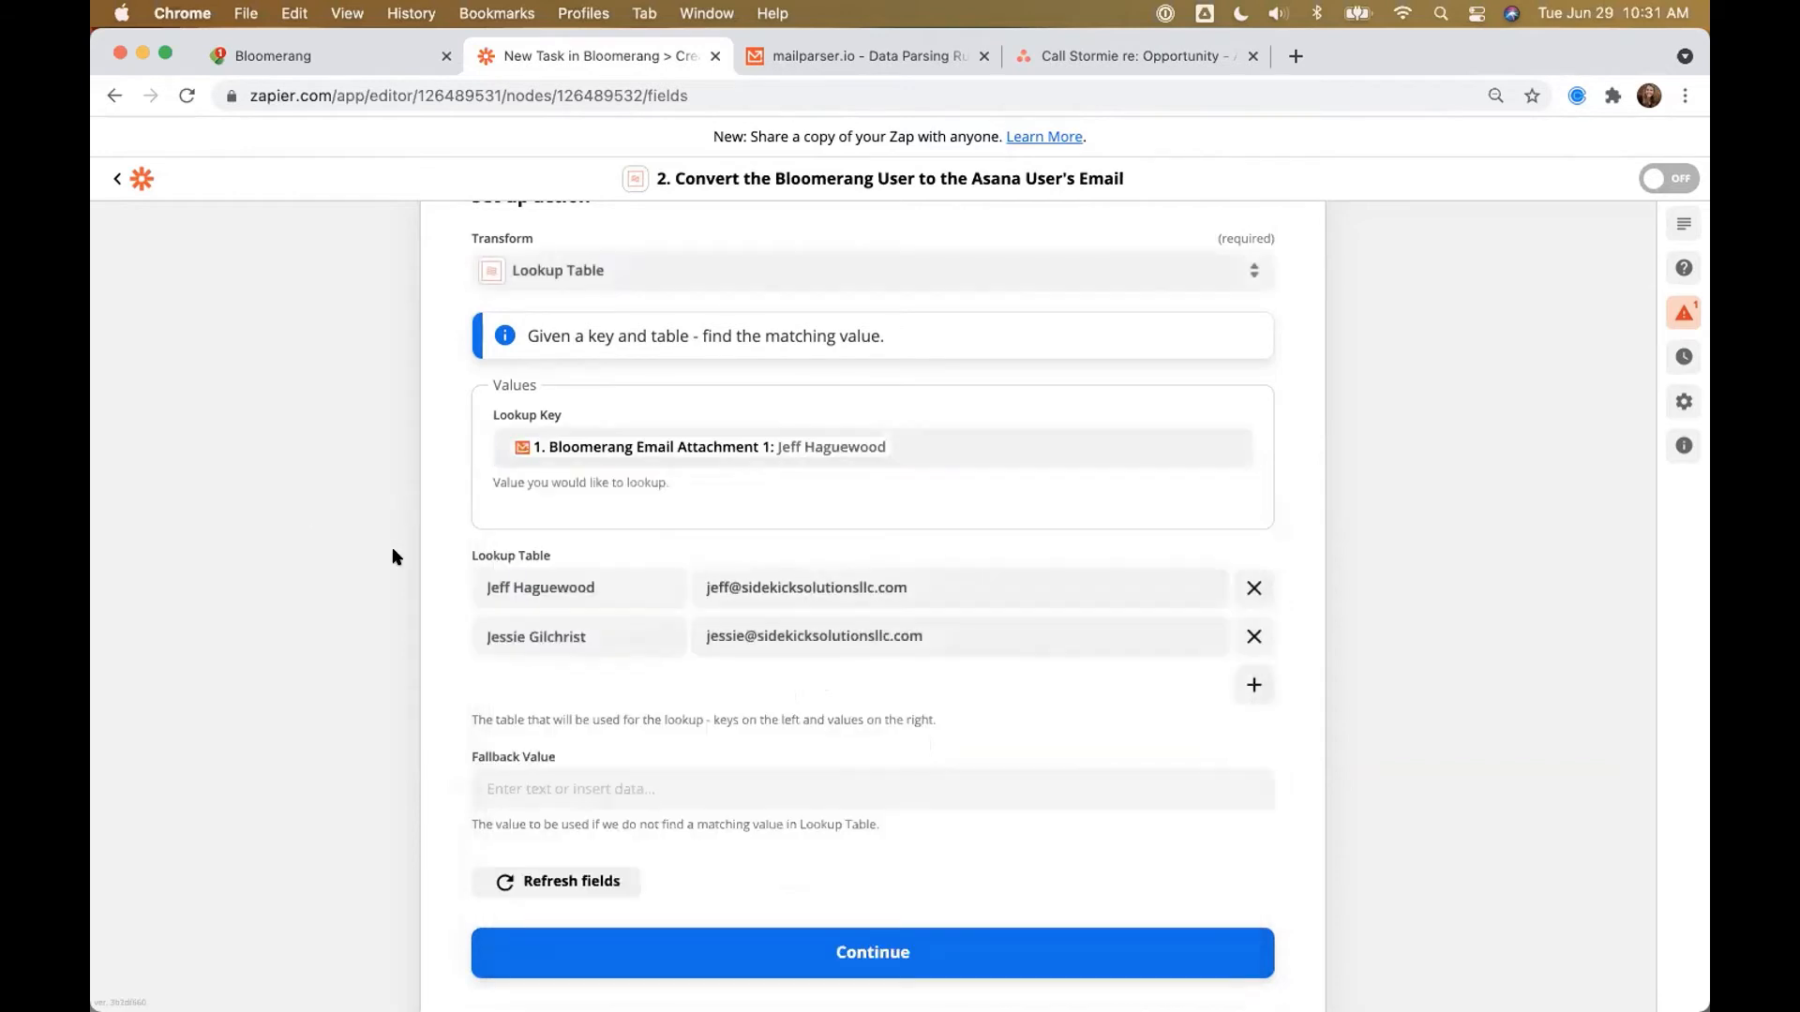
click(815, 947)
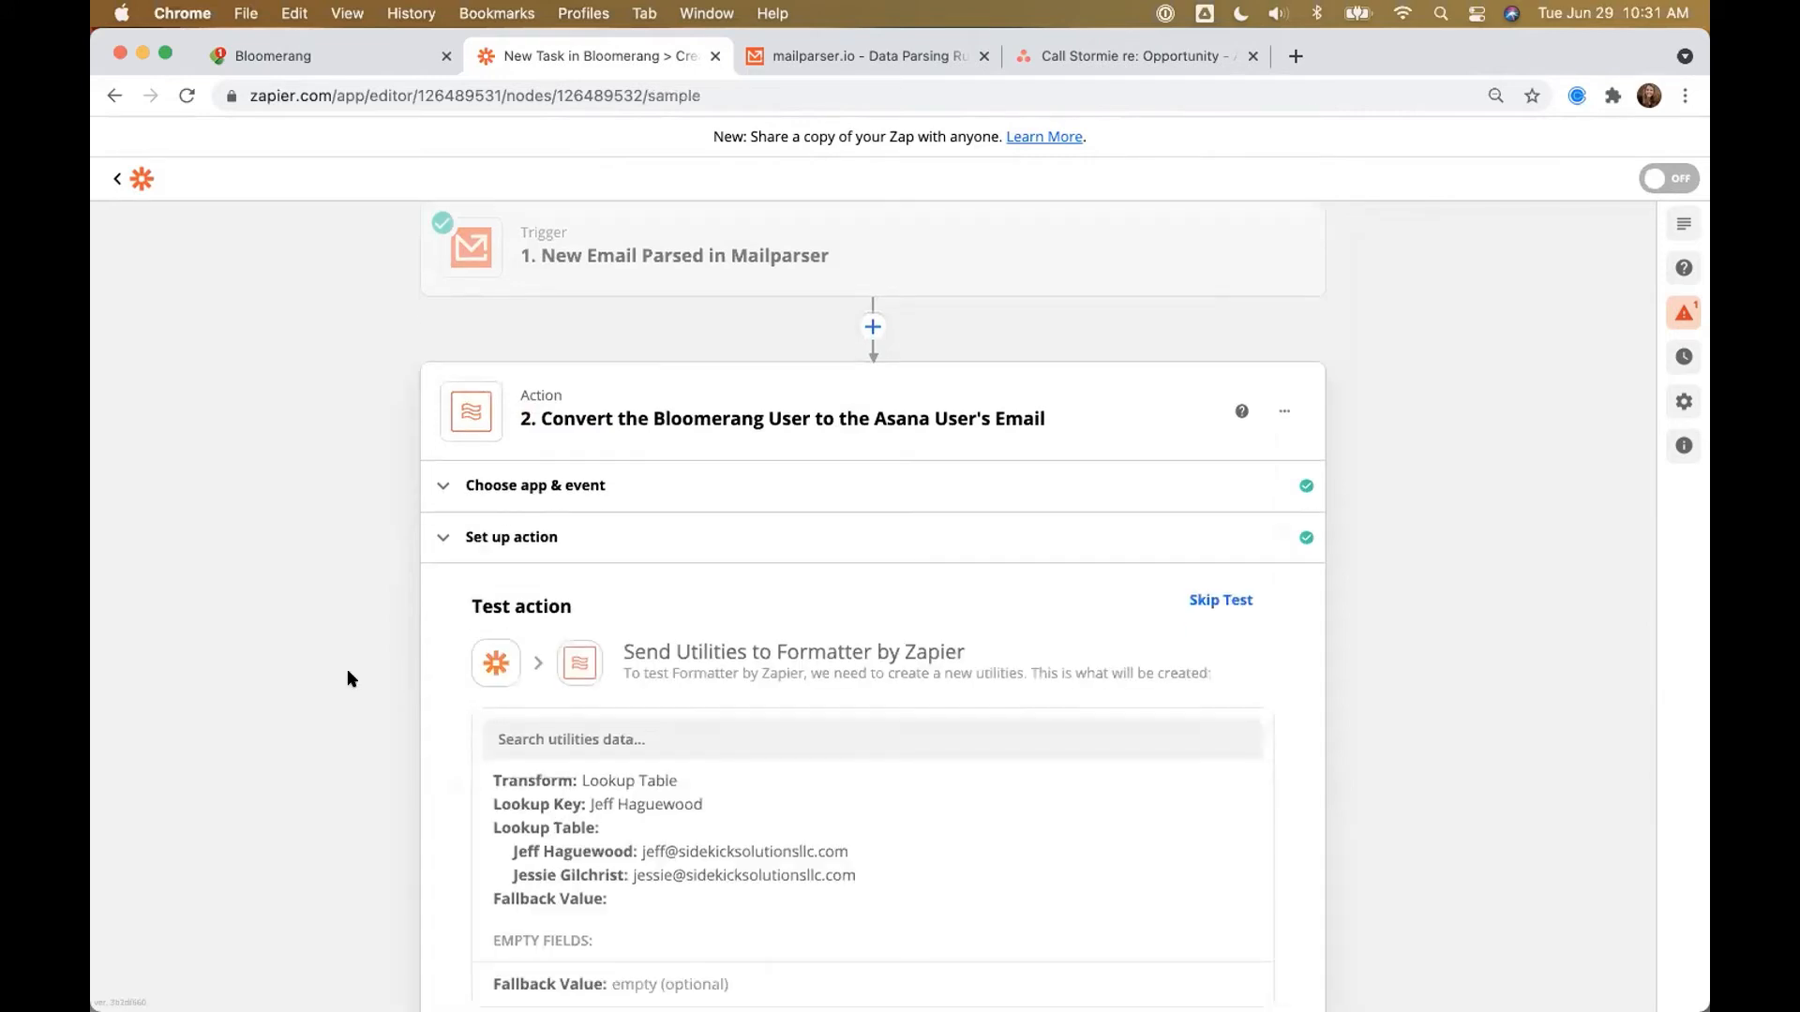
Step: Test the lookup step and check the returned email address
click(665, 906)
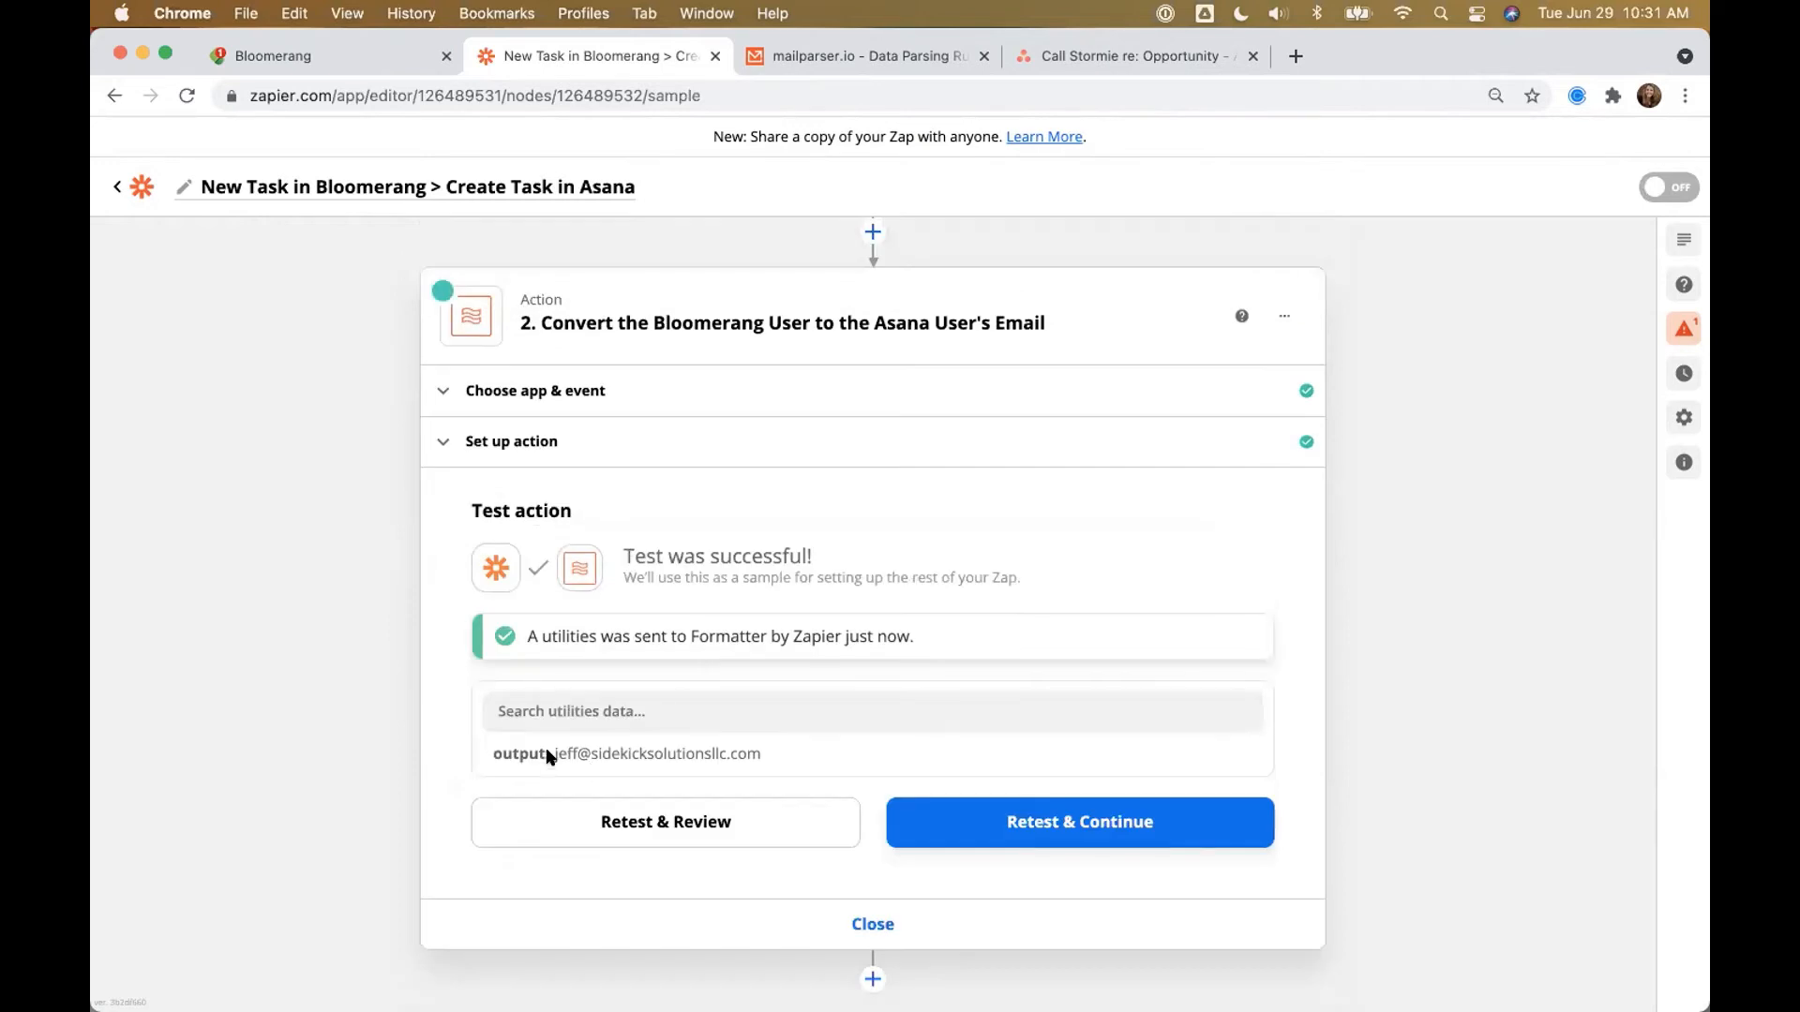
drag(549, 755, 775, 745)
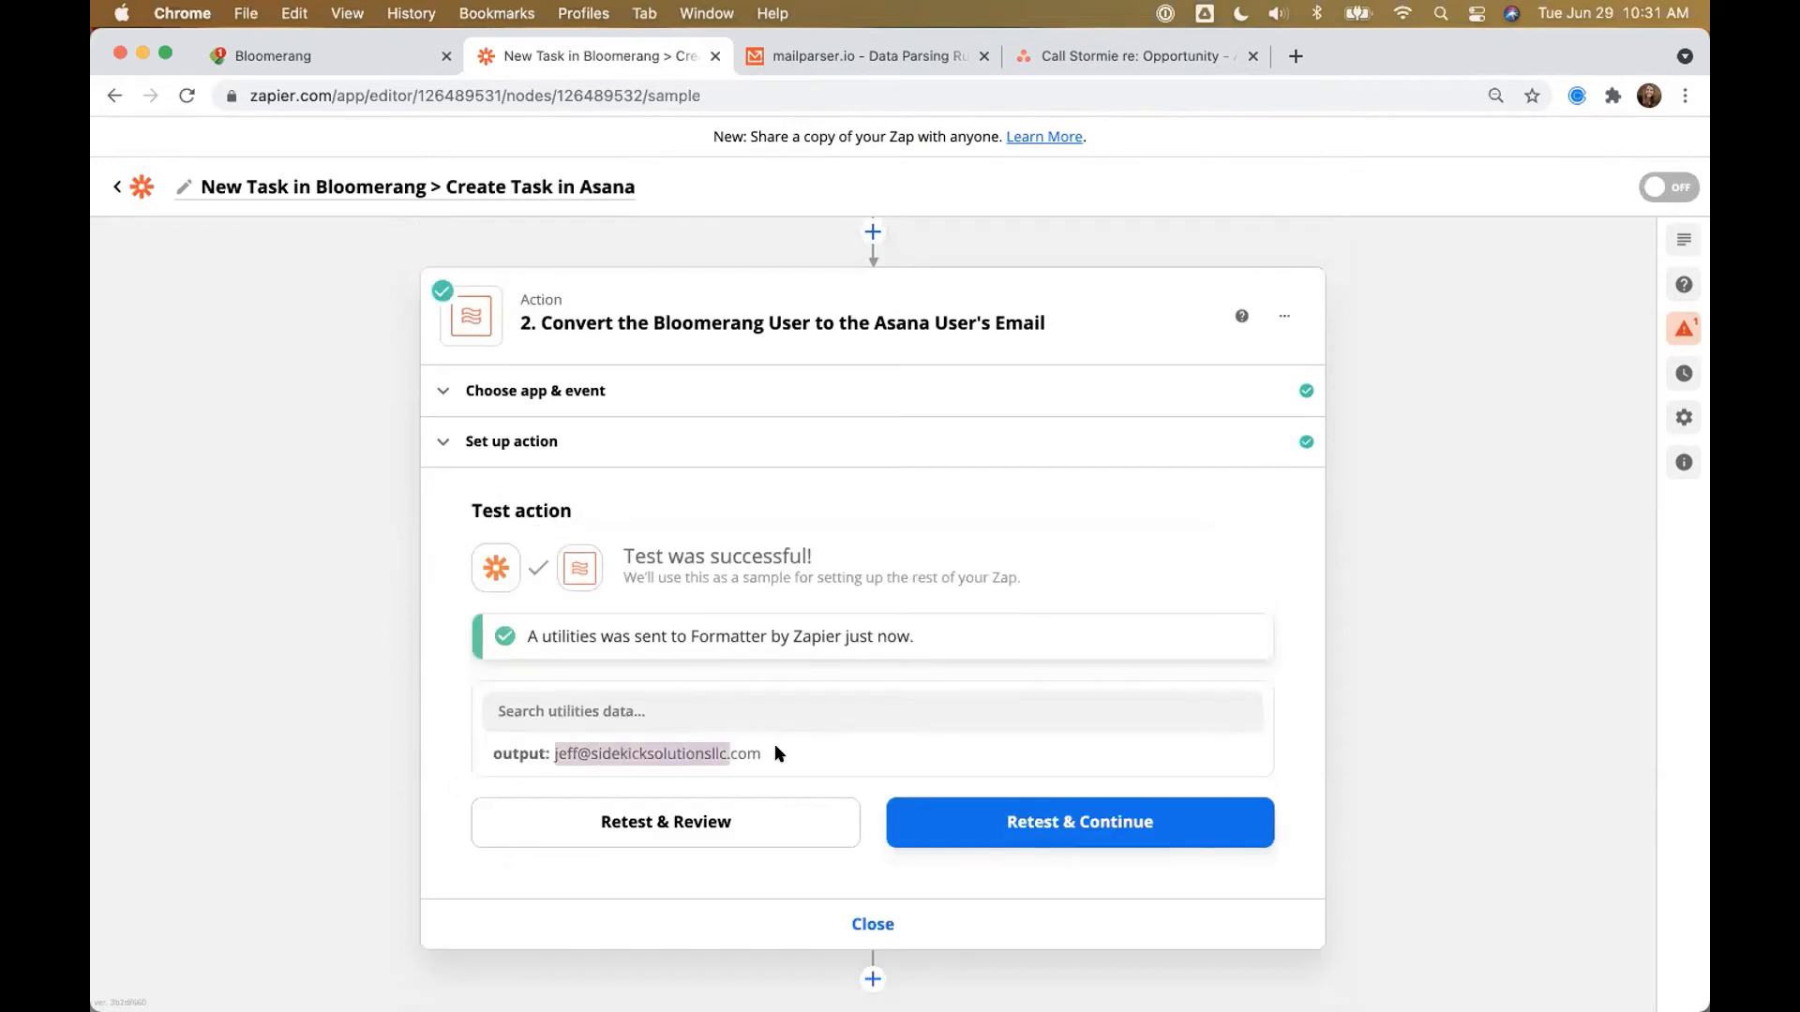
click(219, 714)
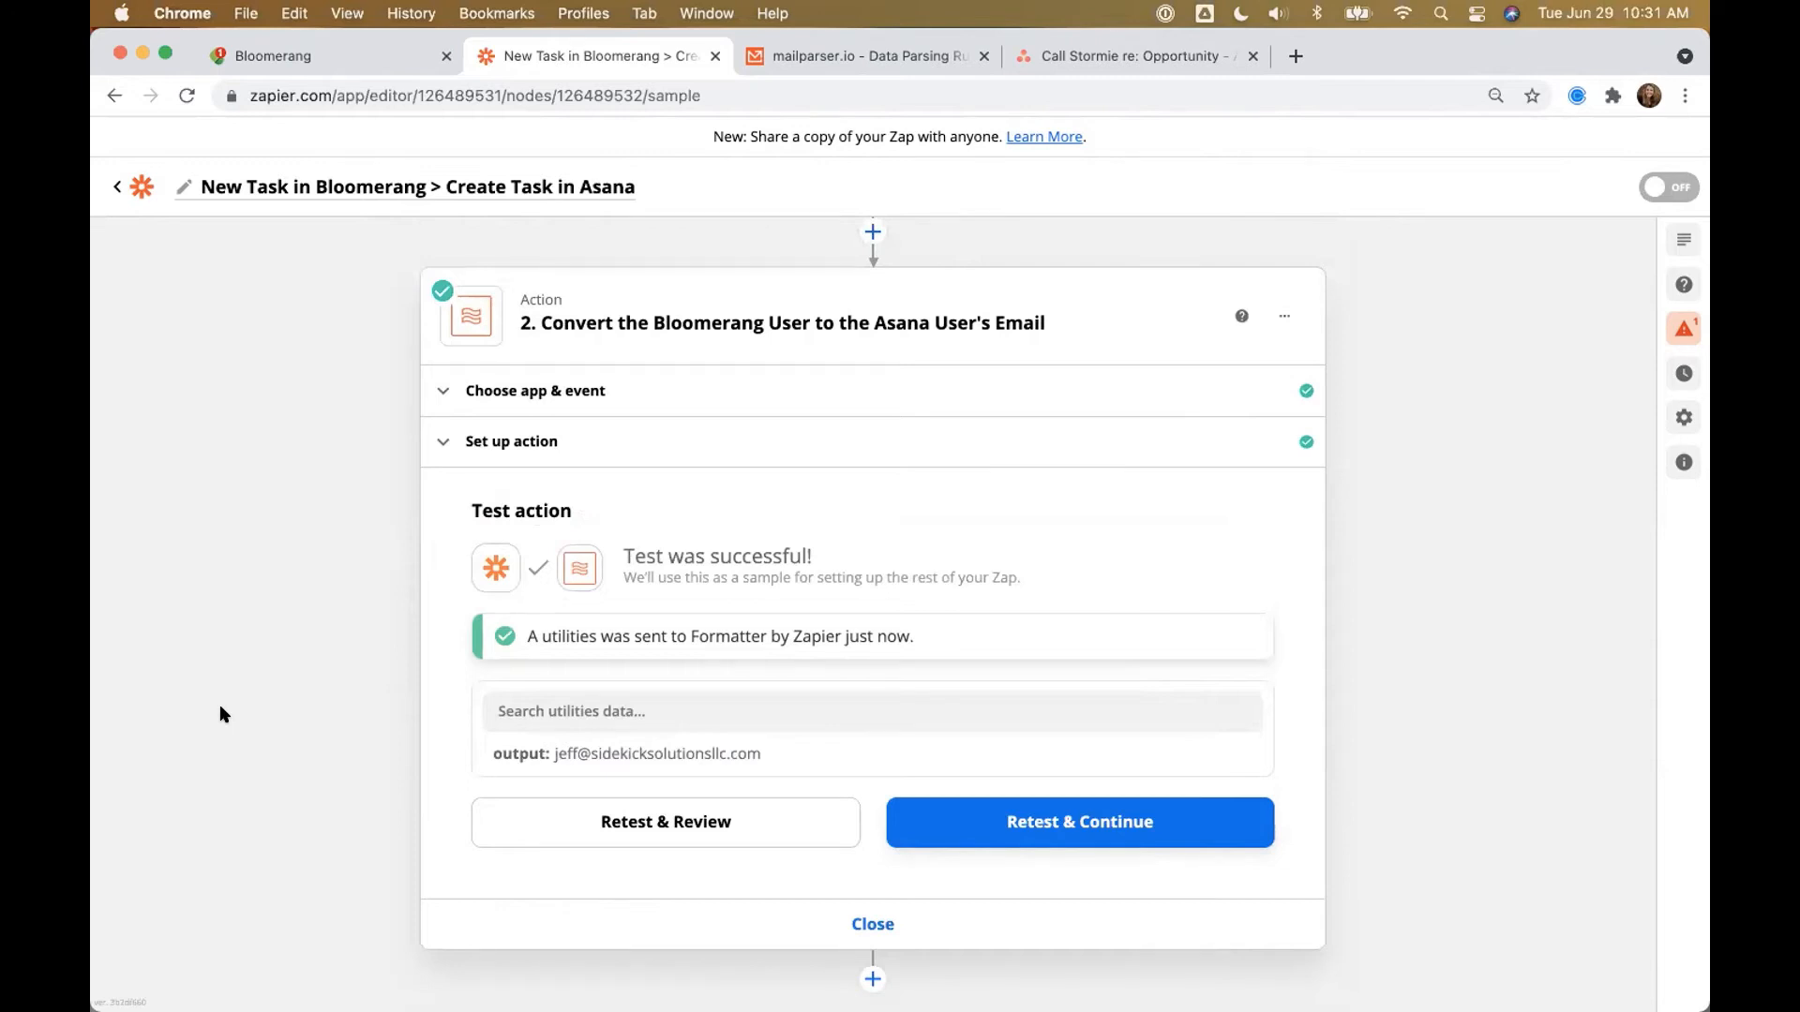
scroll(315, 645, down, 1)
Step: Add step 3 as an Asana Create Task action using the connected Asana account
click(875, 950)
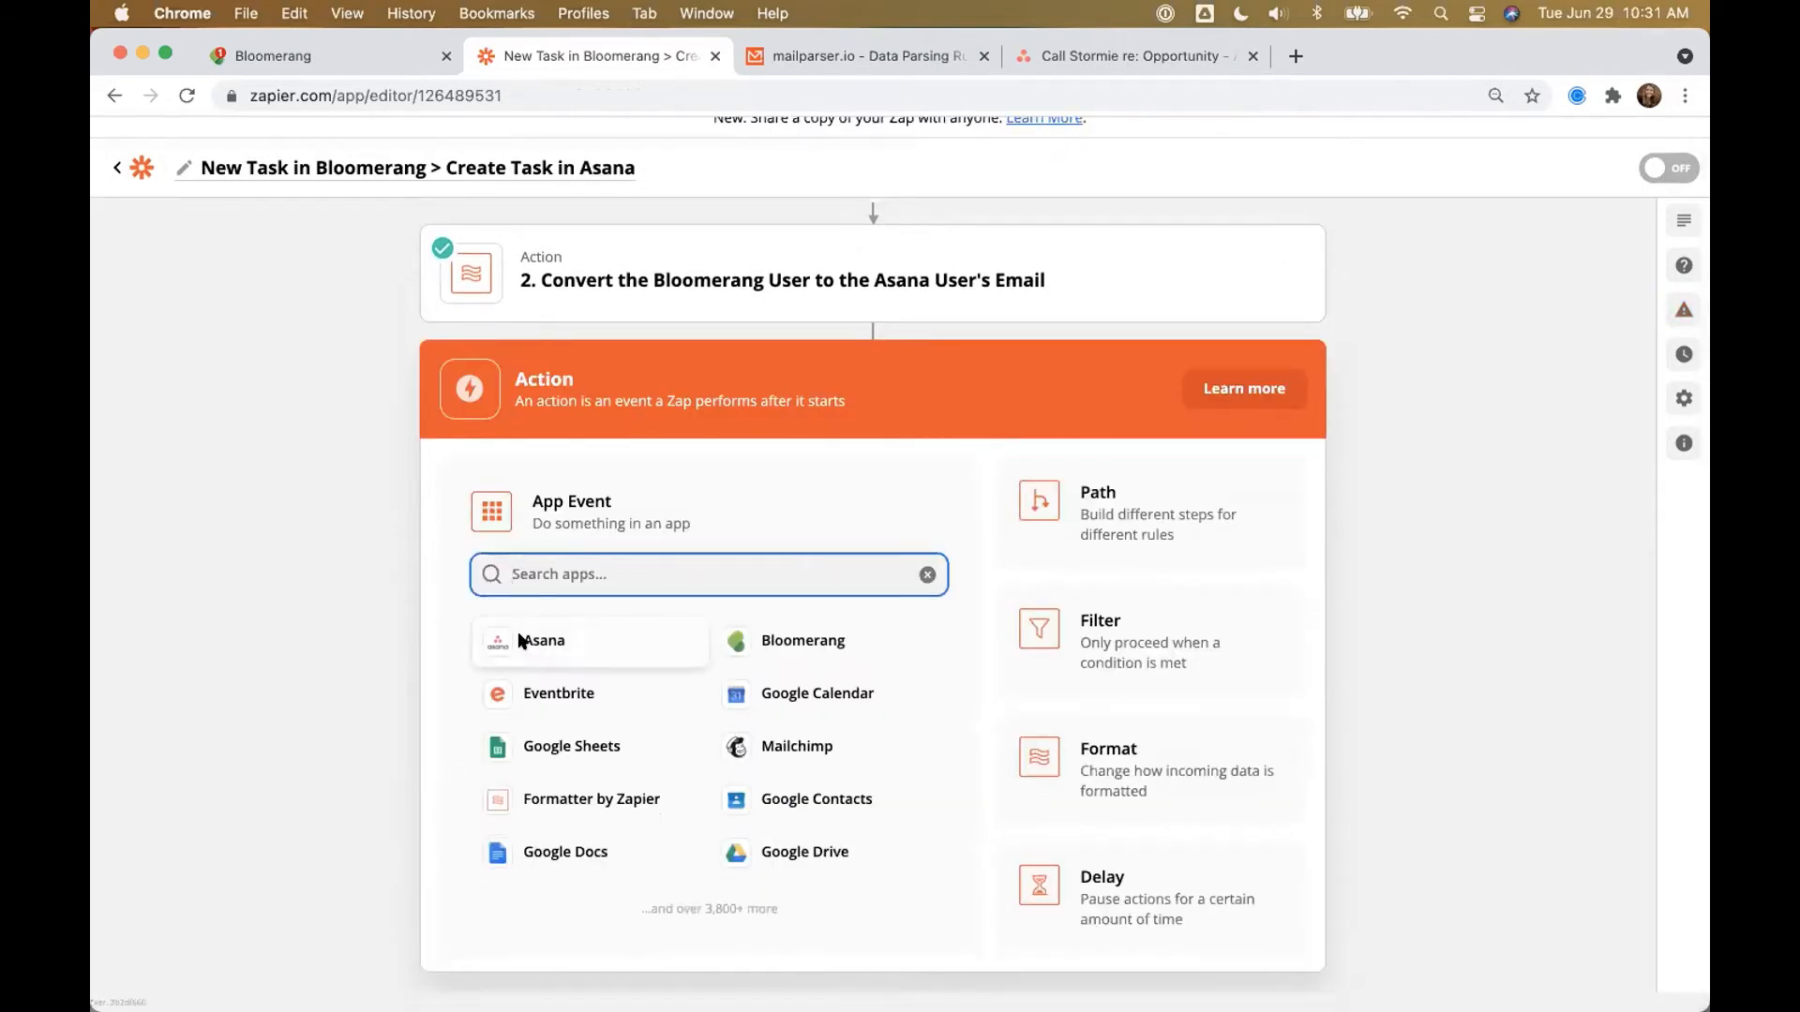
click(520, 641)
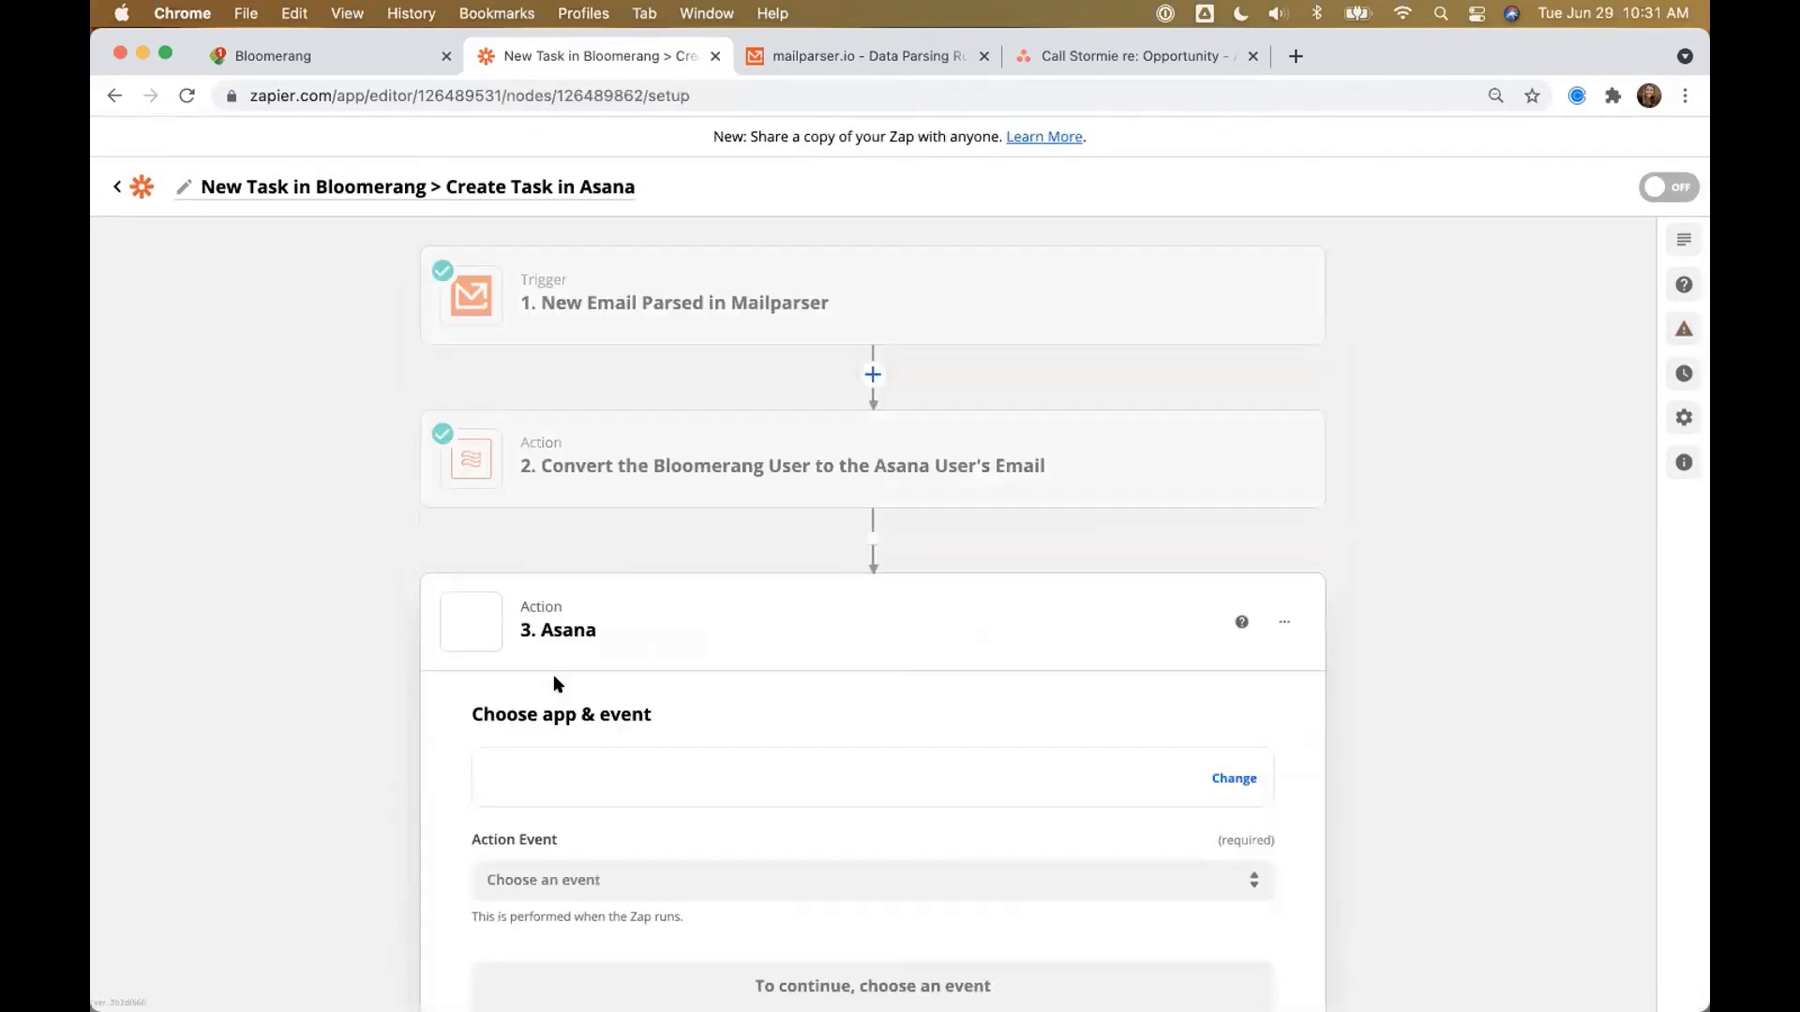
click(546, 864)
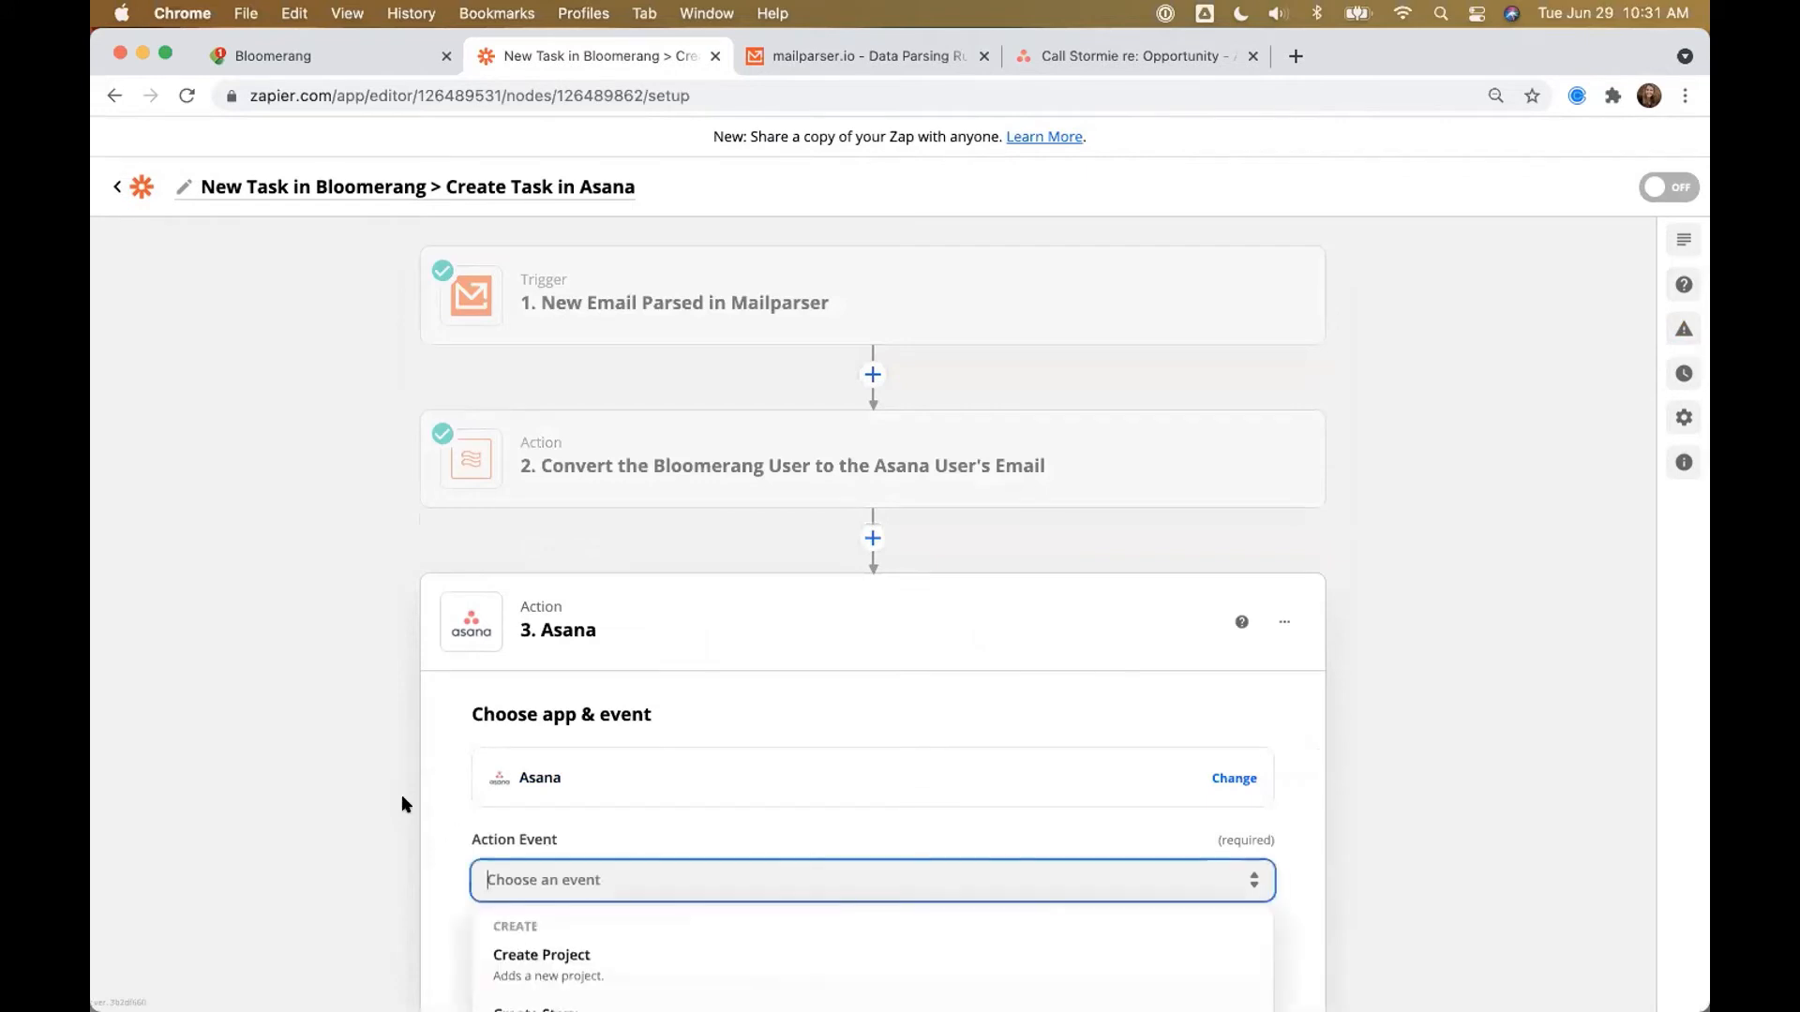
scroll(401, 795, down, 3)
click(585, 840)
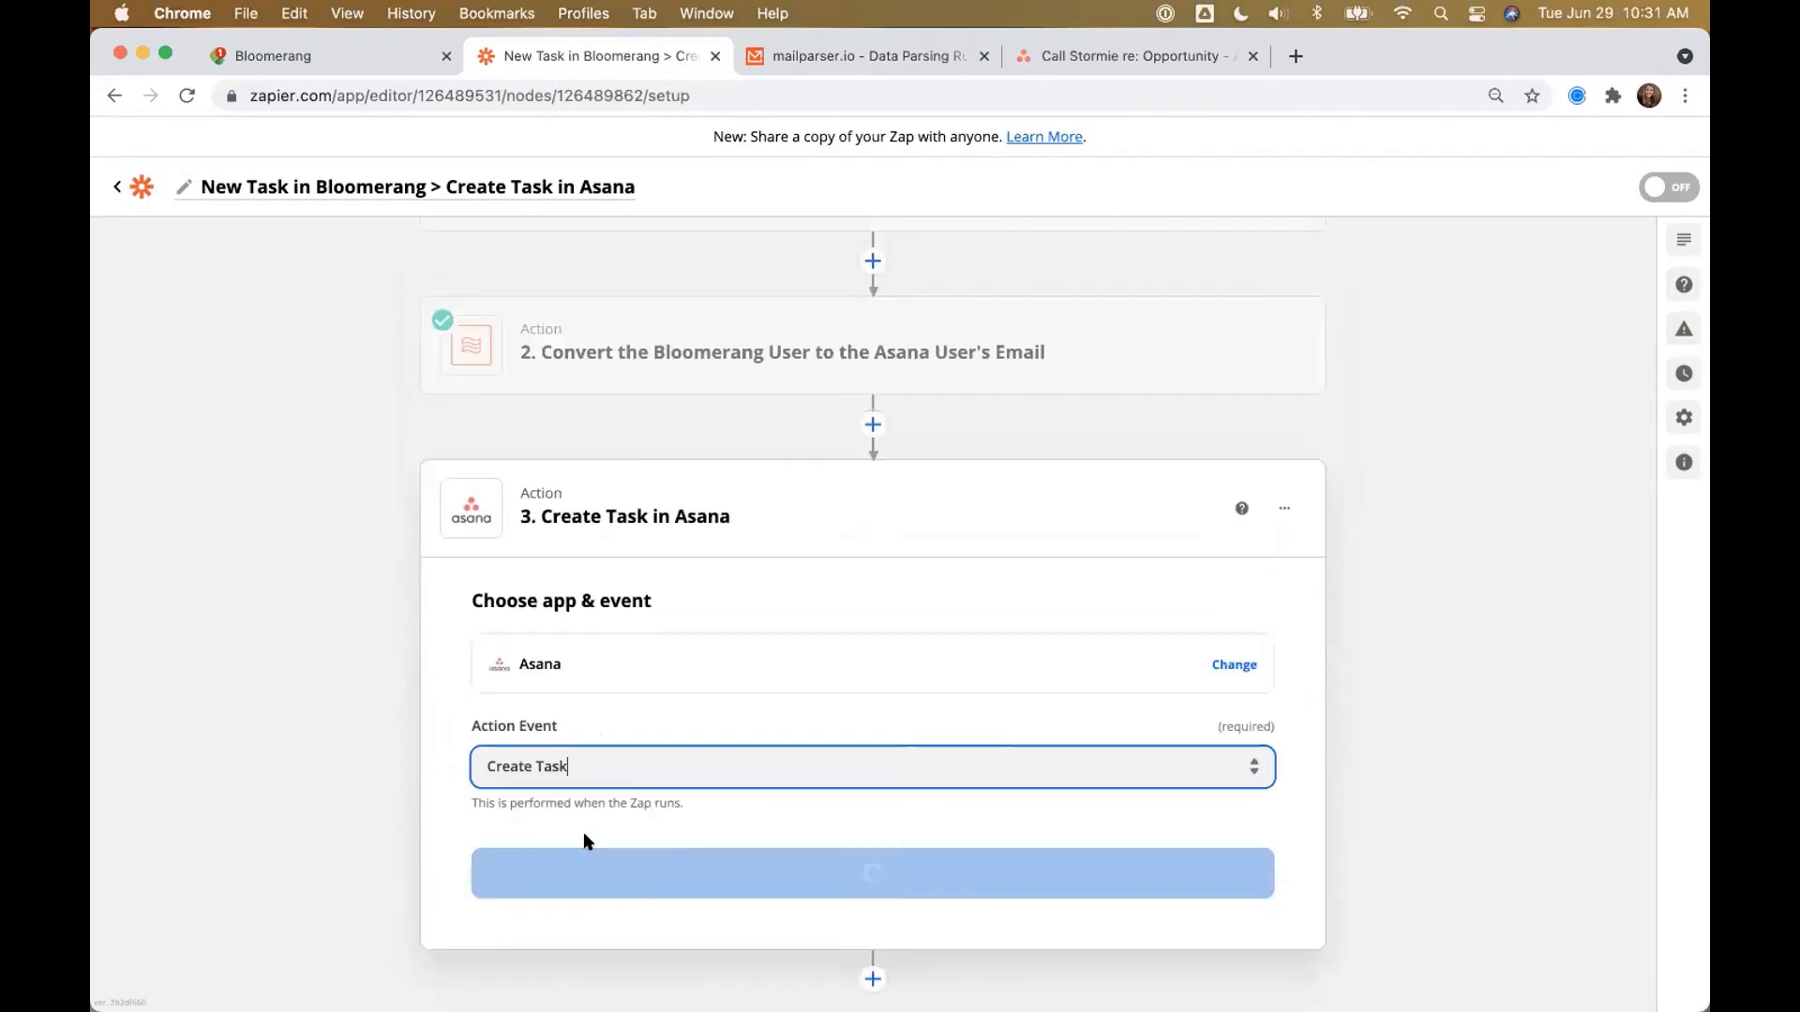
click(552, 875)
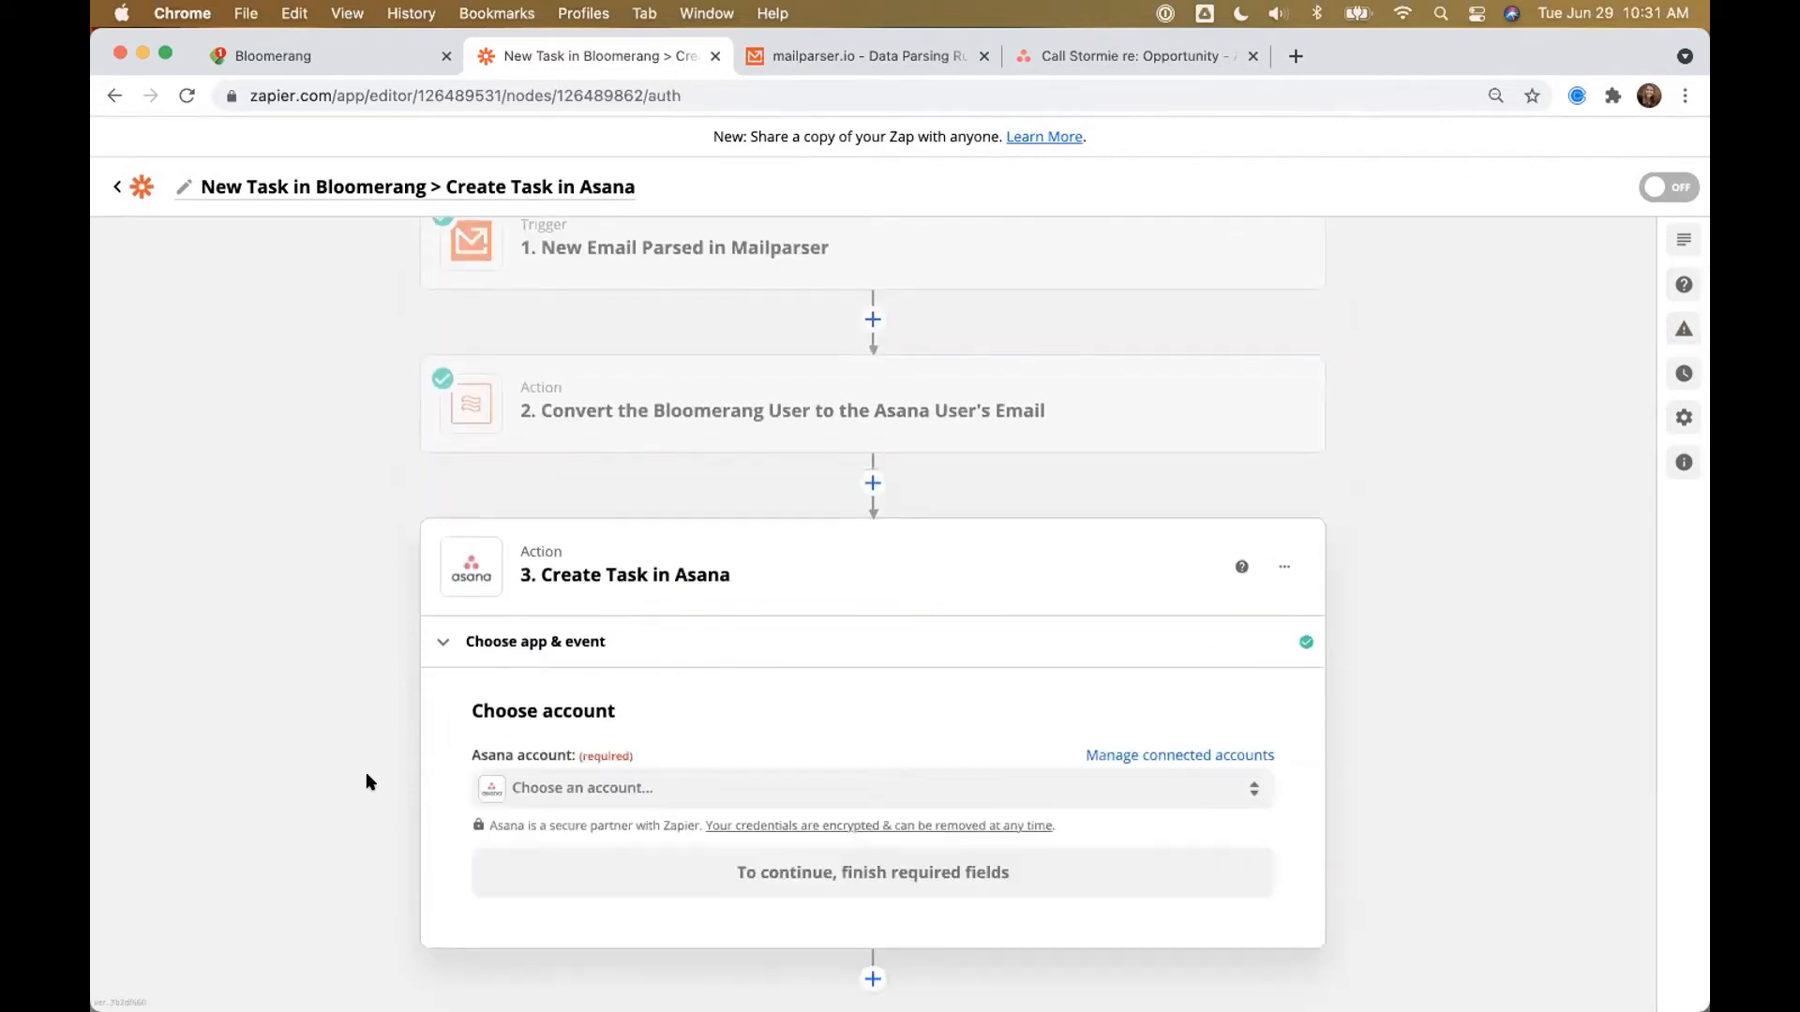
click(553, 767)
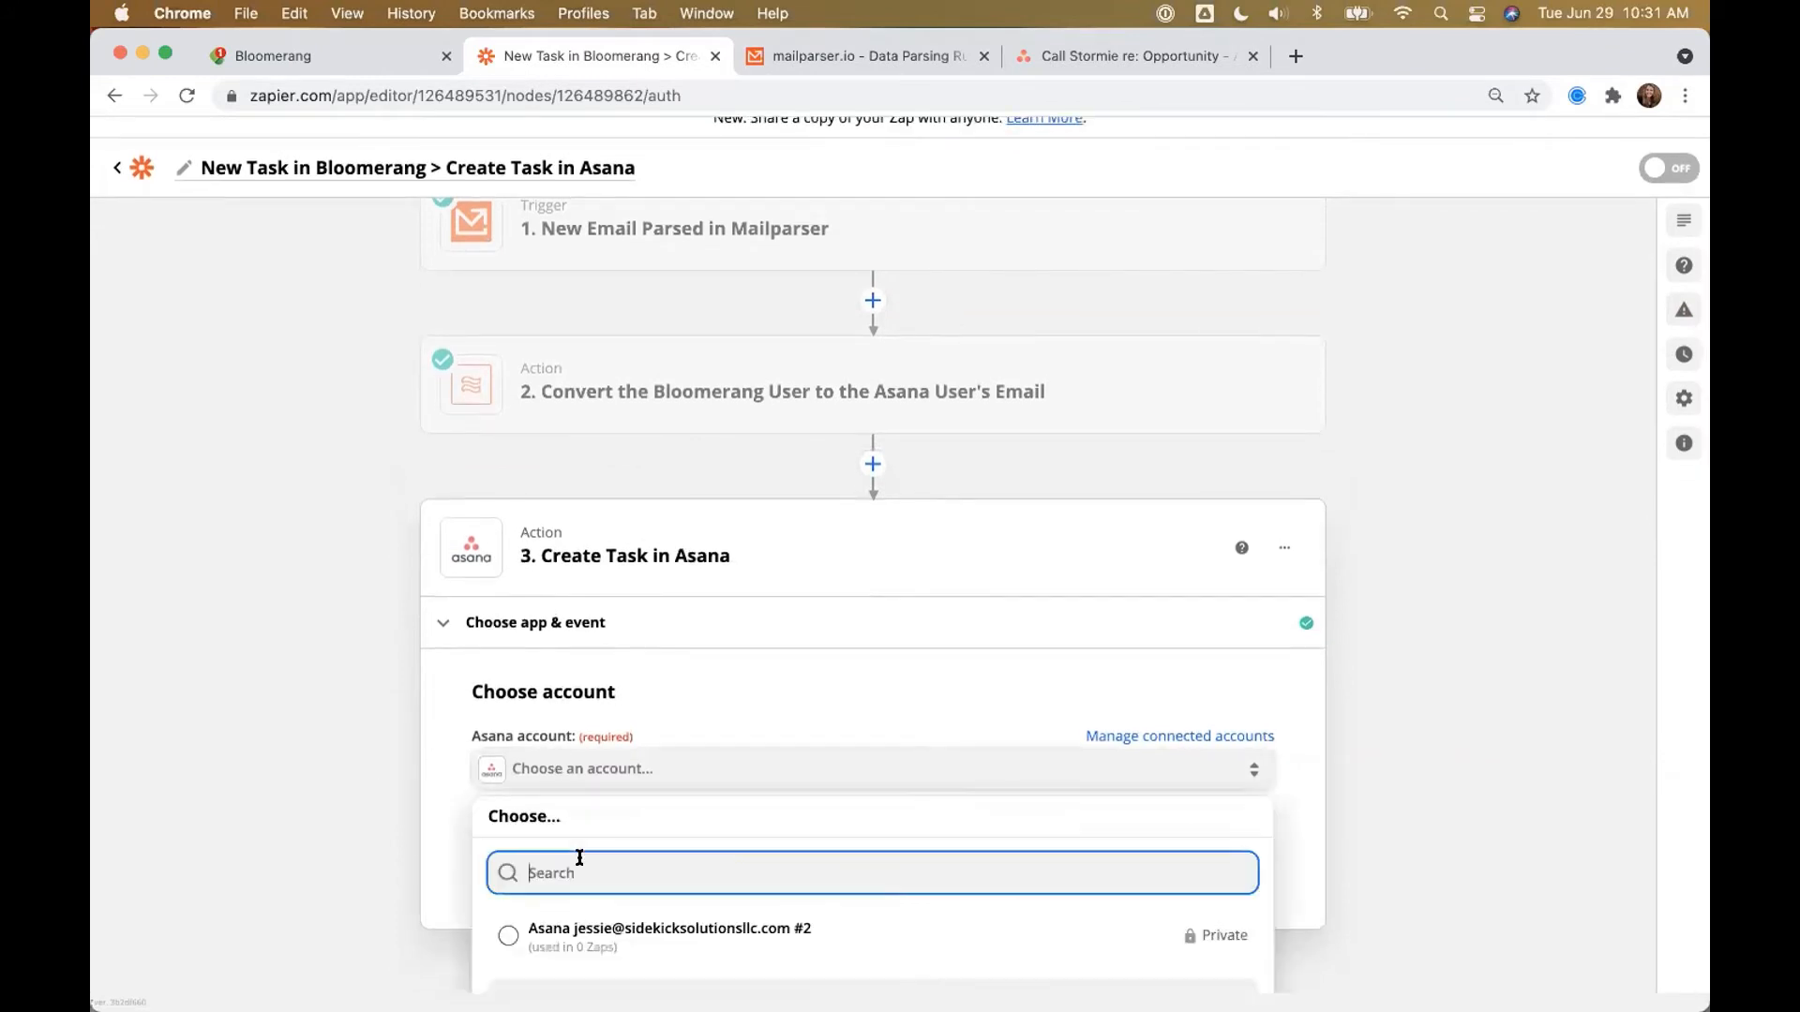
click(574, 928)
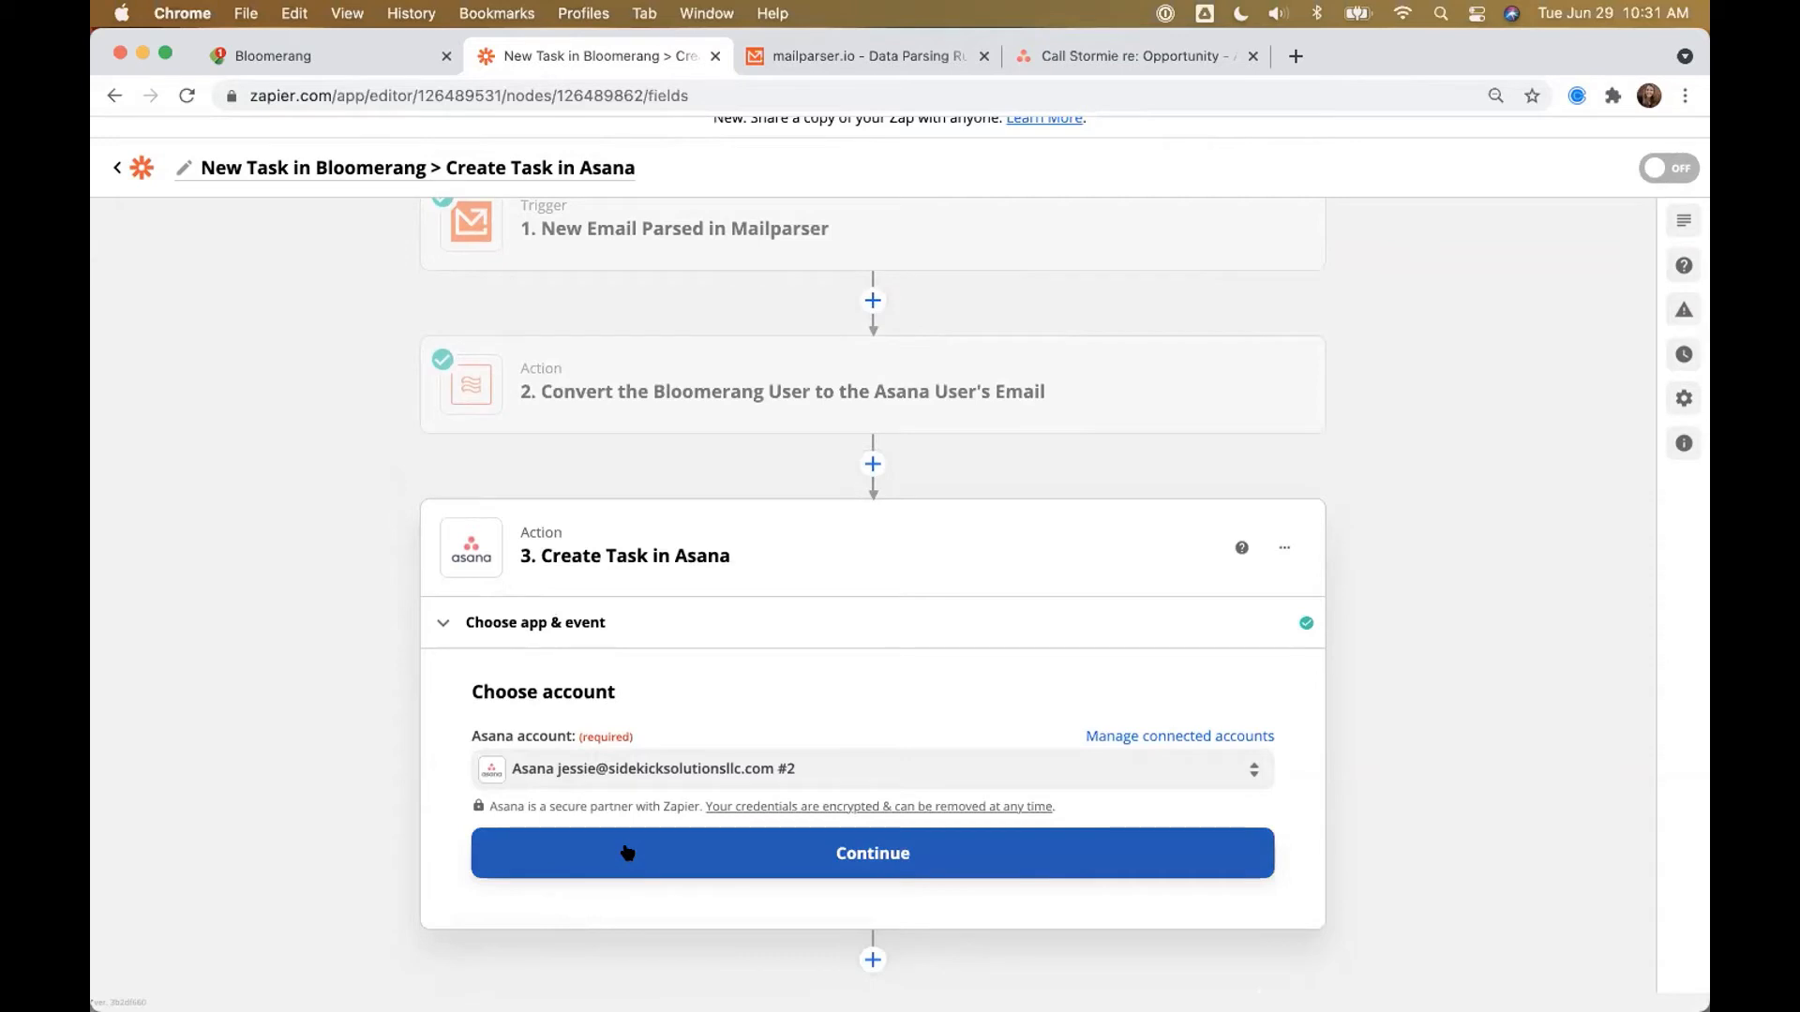
click(626, 852)
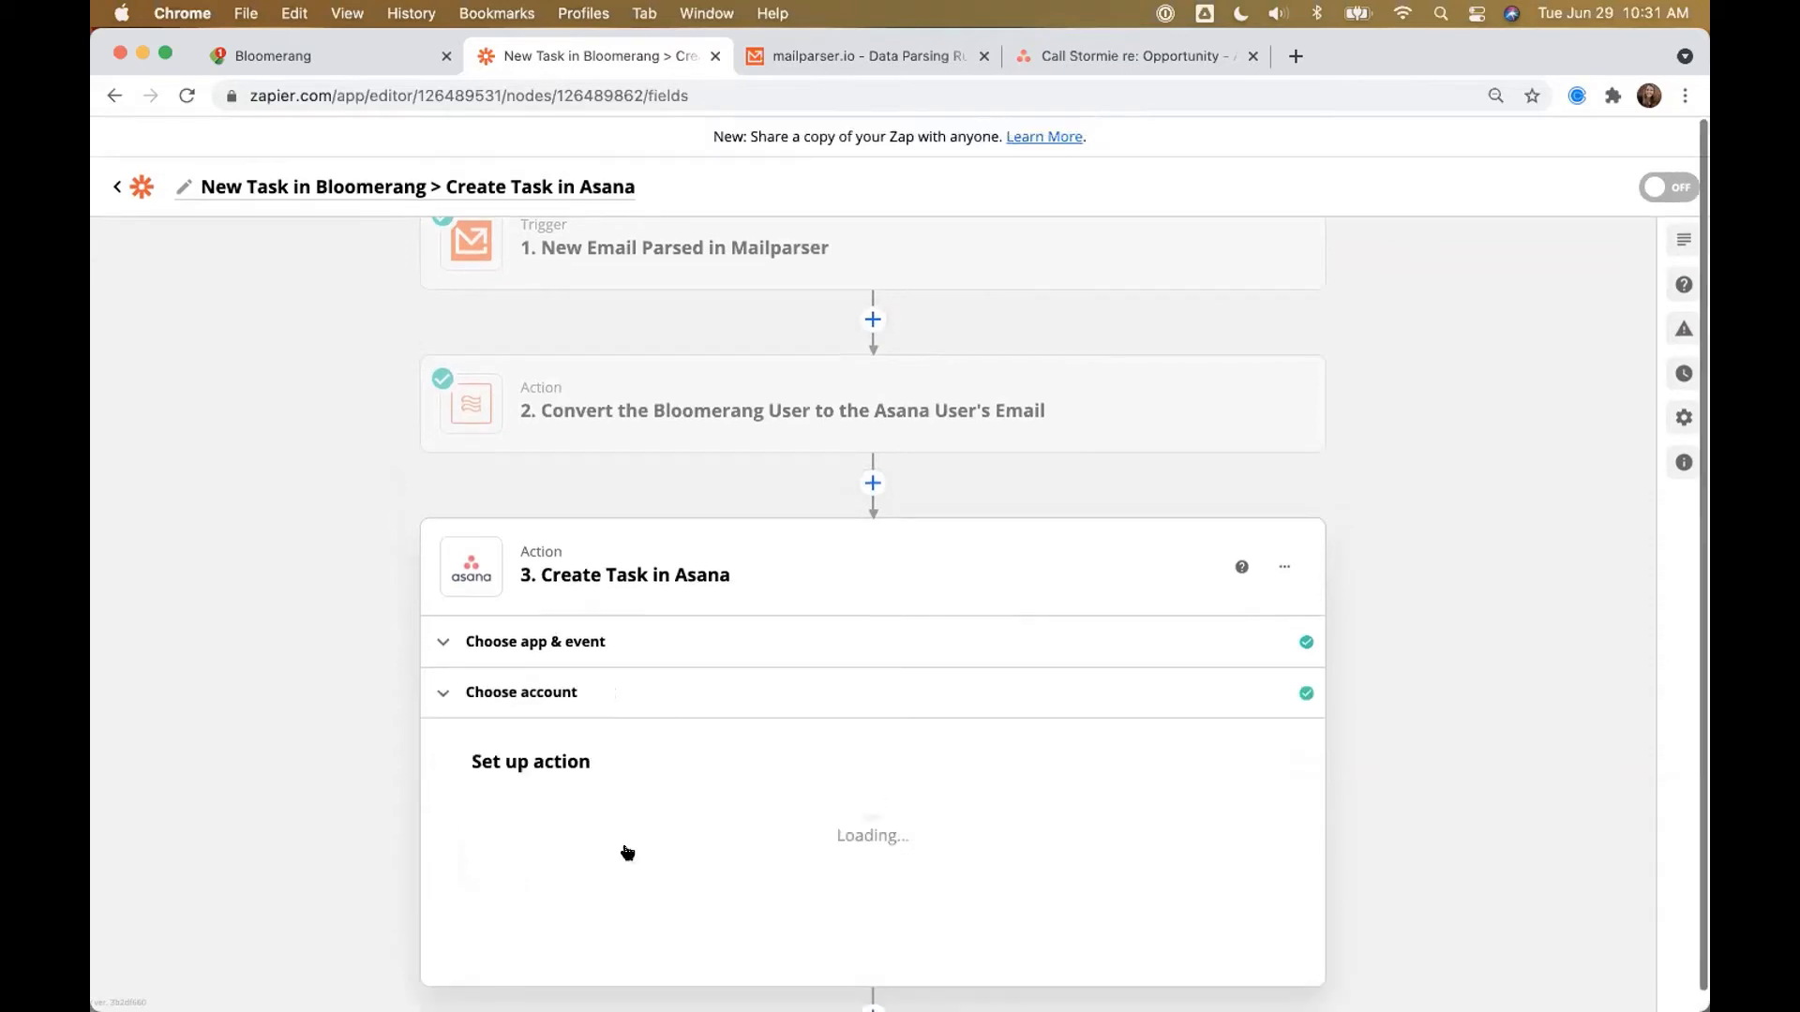
Step: Choose Sidekick Solutions as the task's Workspace / Organization
scroll(369, 747, down, 2)
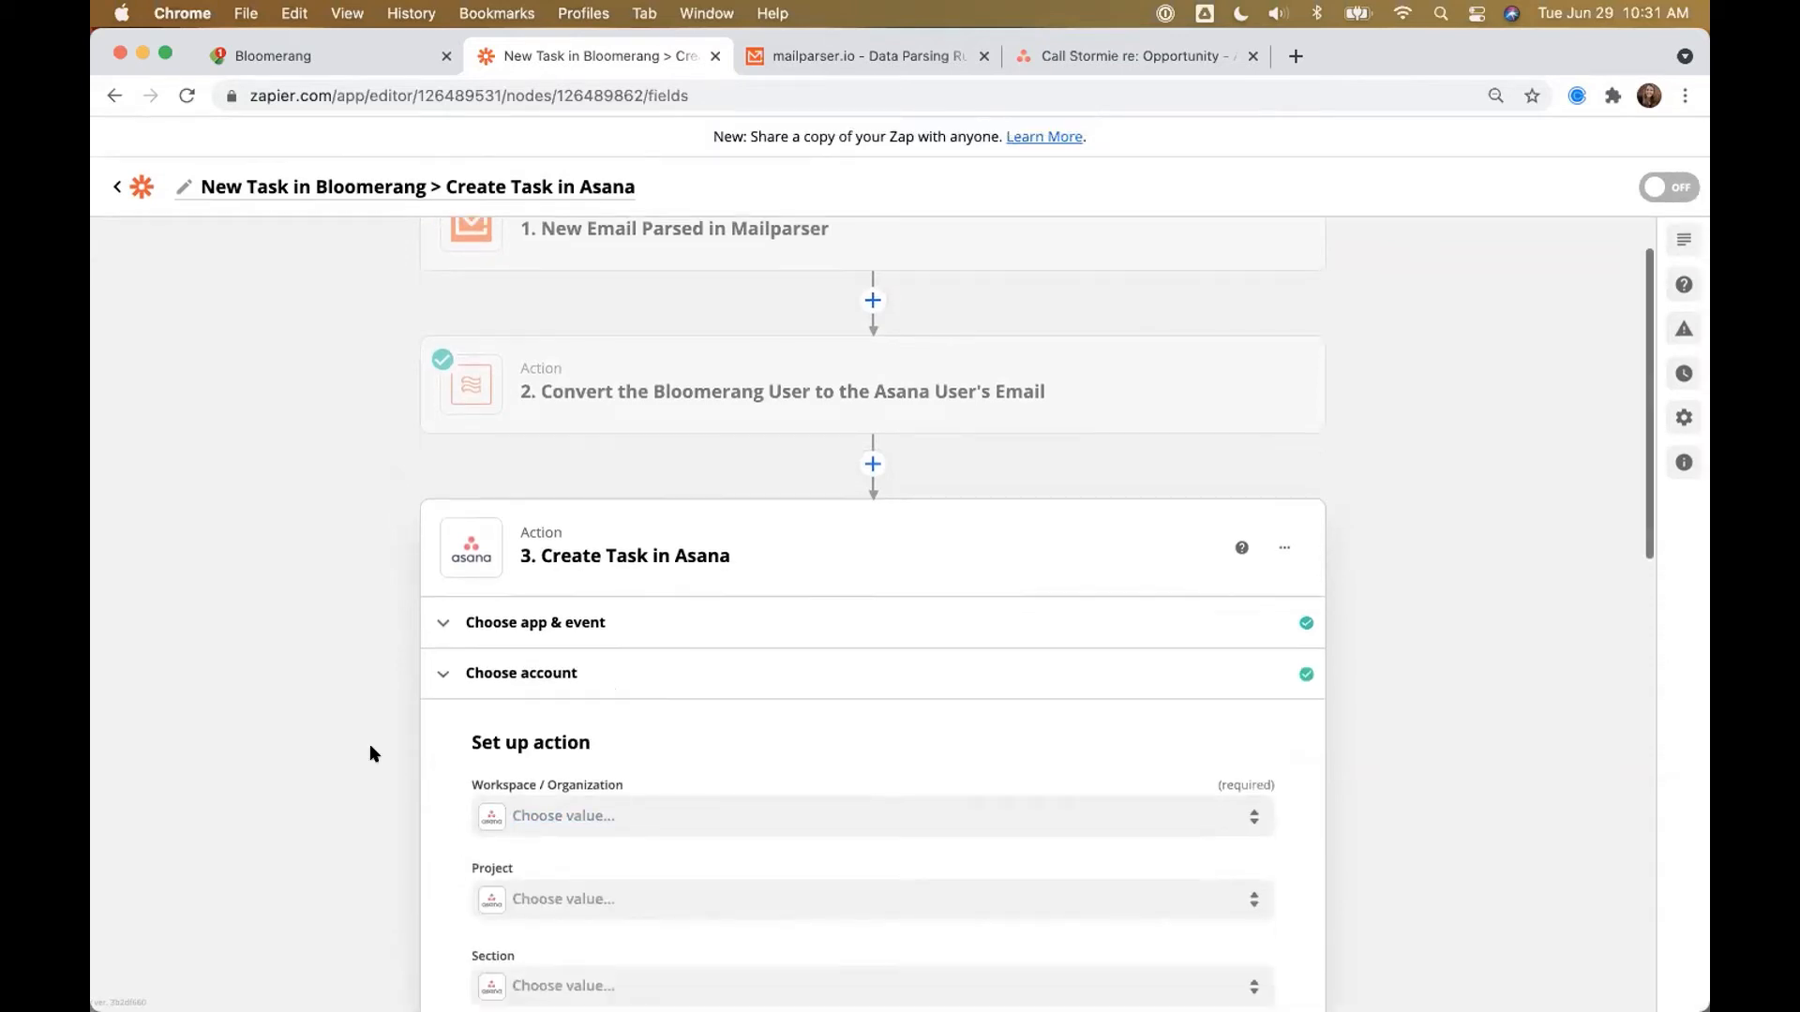
click(553, 626)
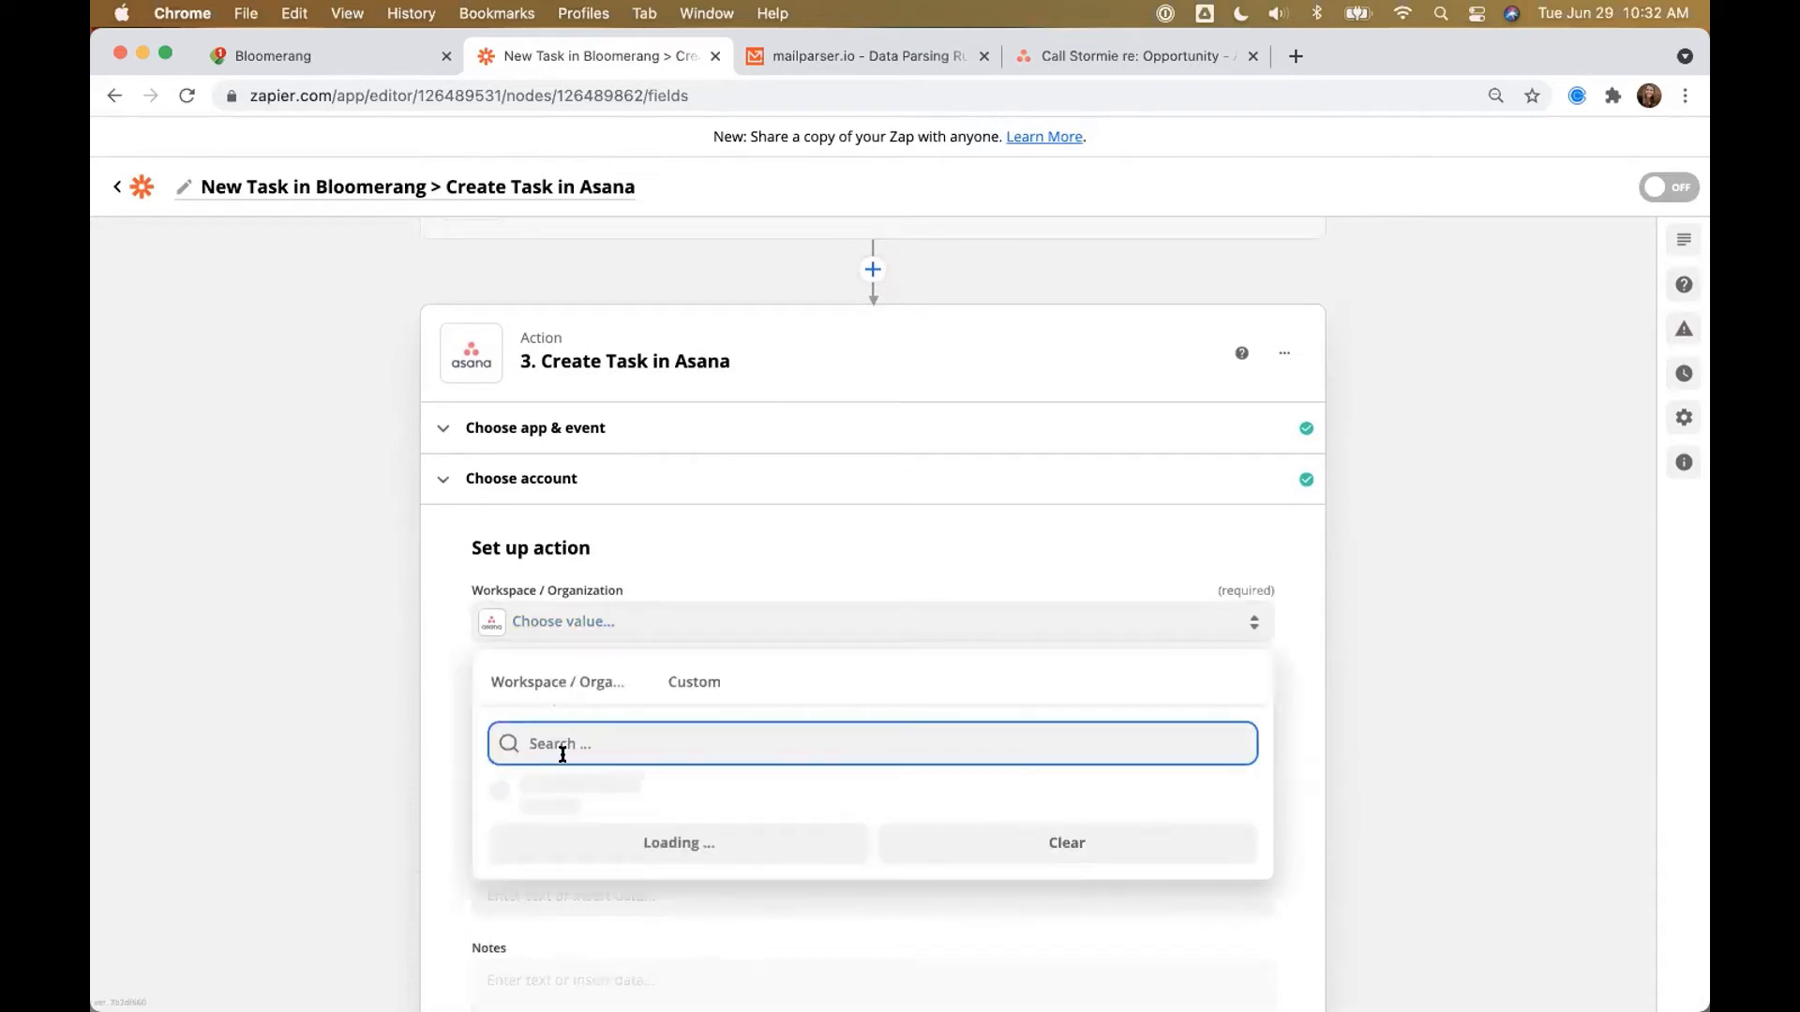
click(566, 790)
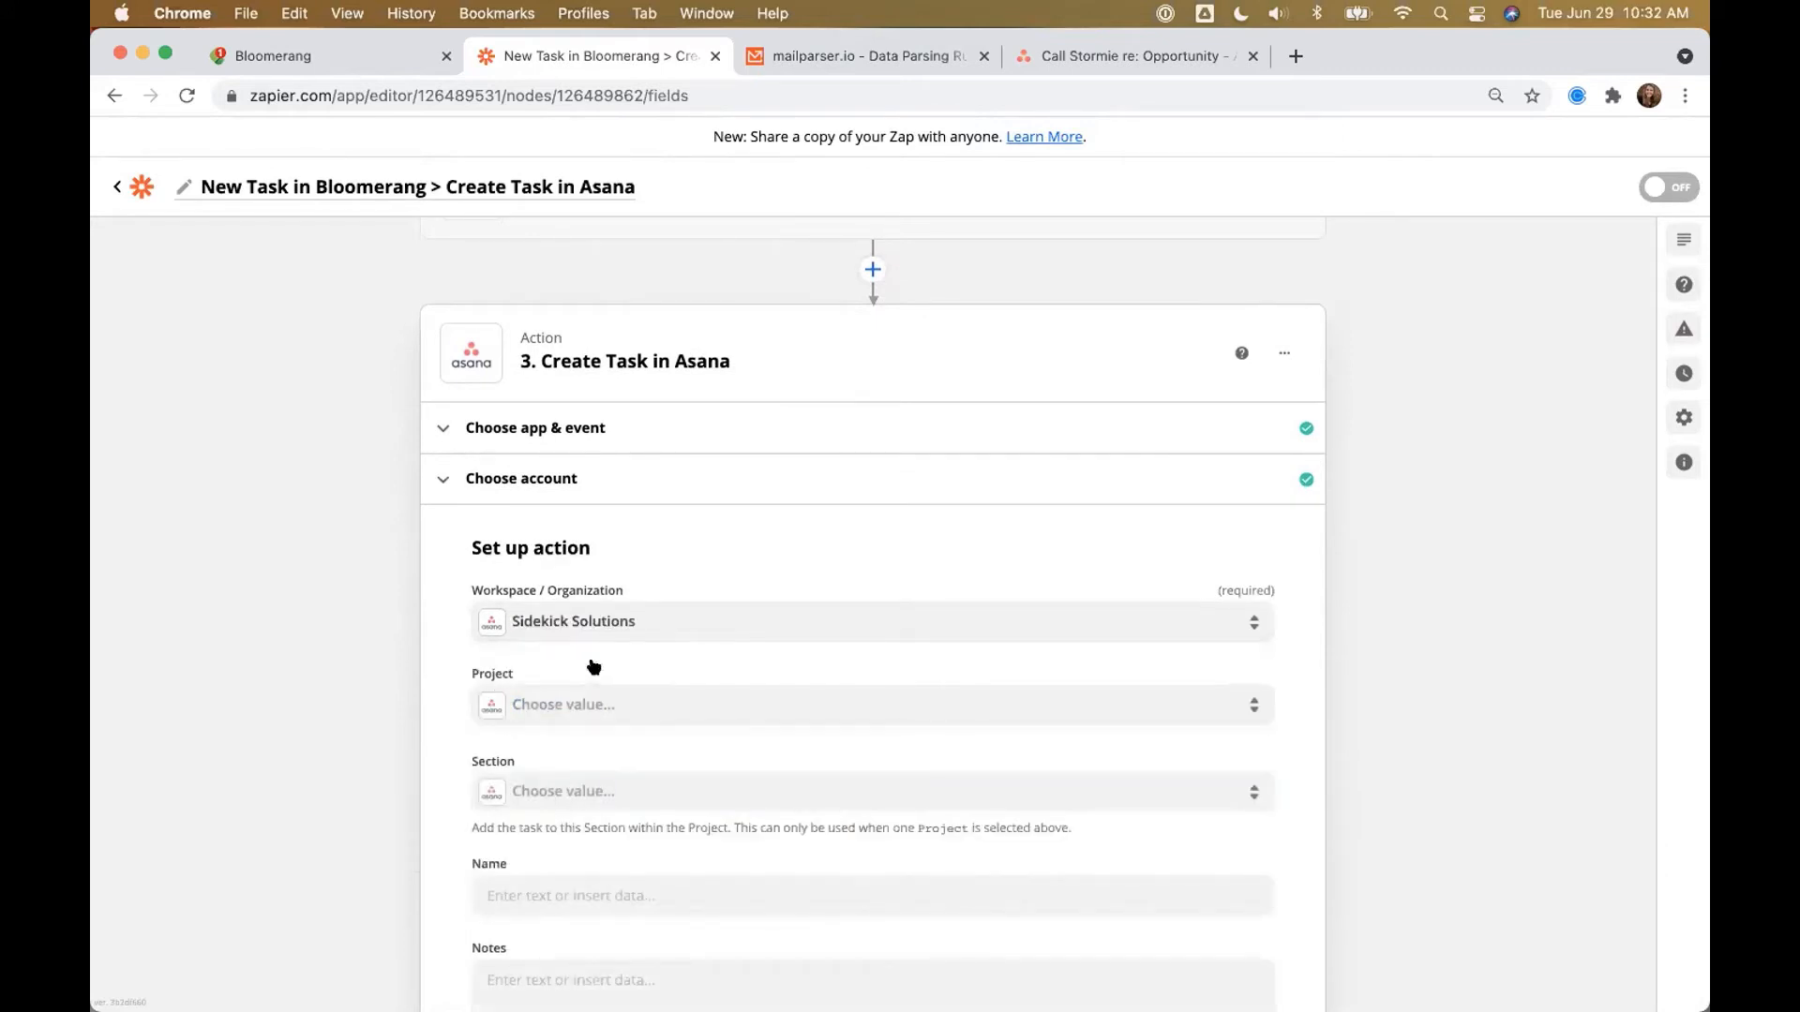
scroll(534, 587, down, 4)
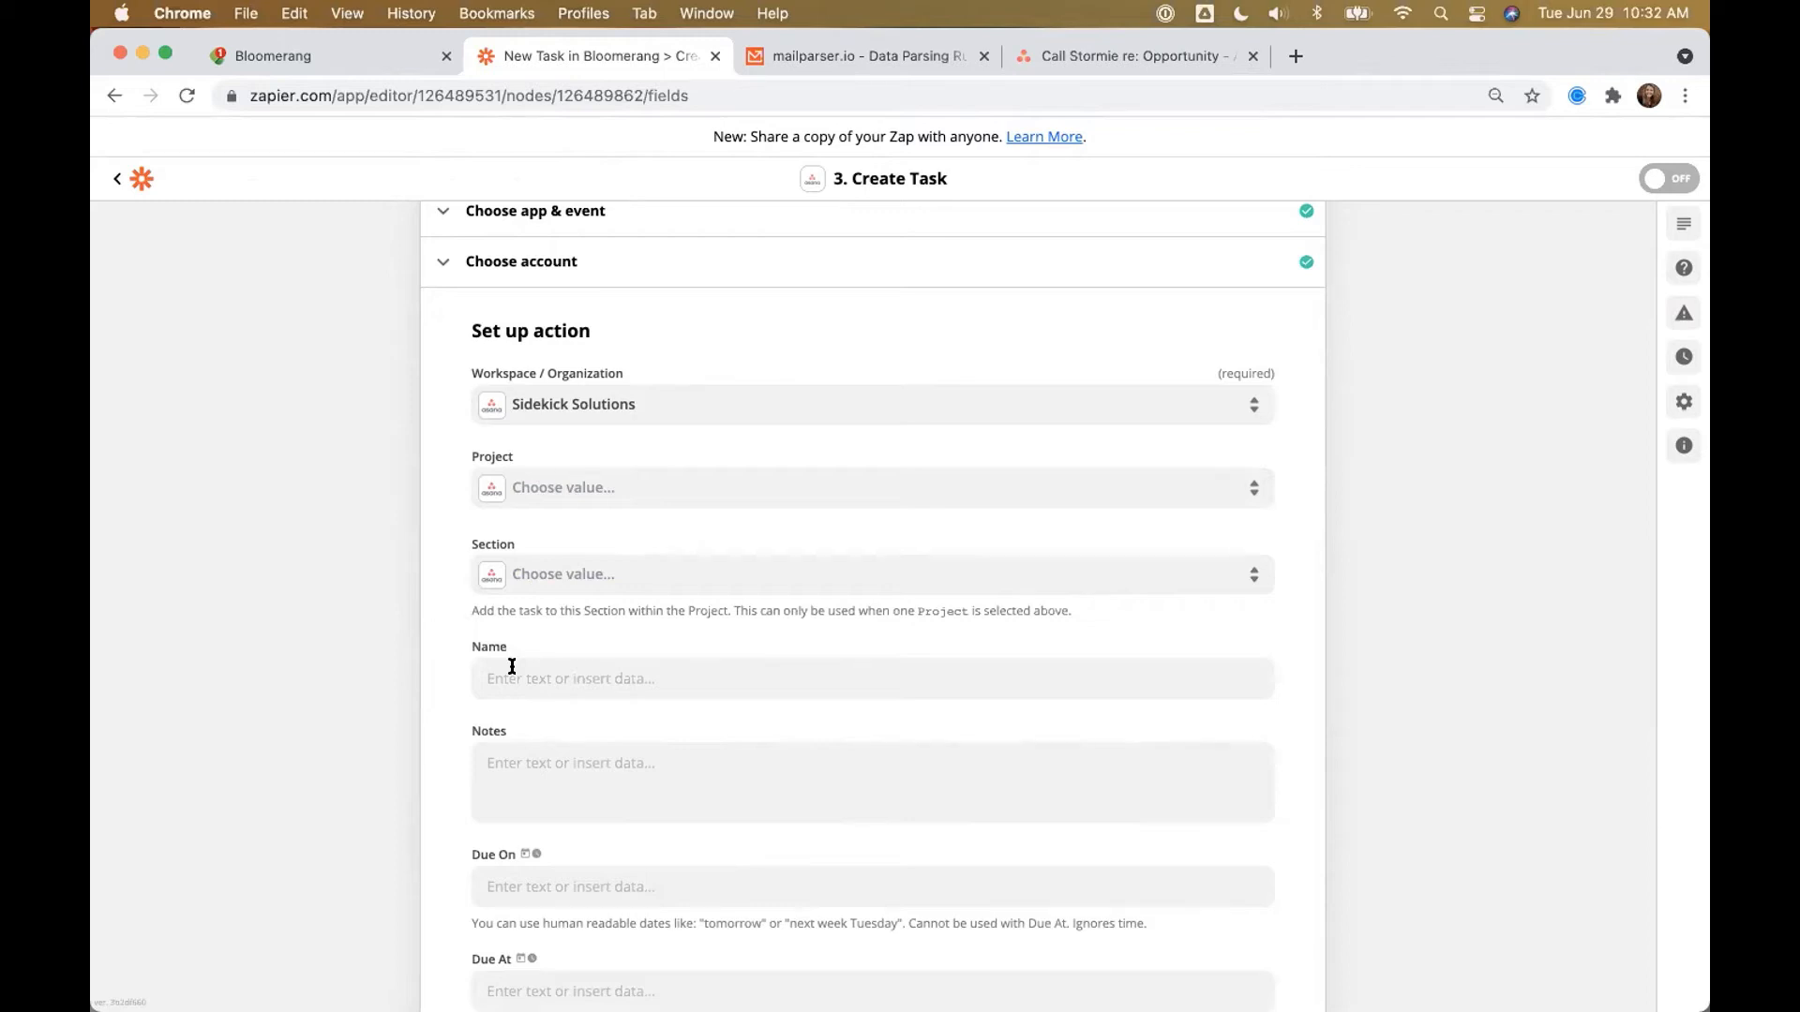
Step: Map the Asana task Name to the Mailparser field Bloomerang Email Attachment 2
click(477, 676)
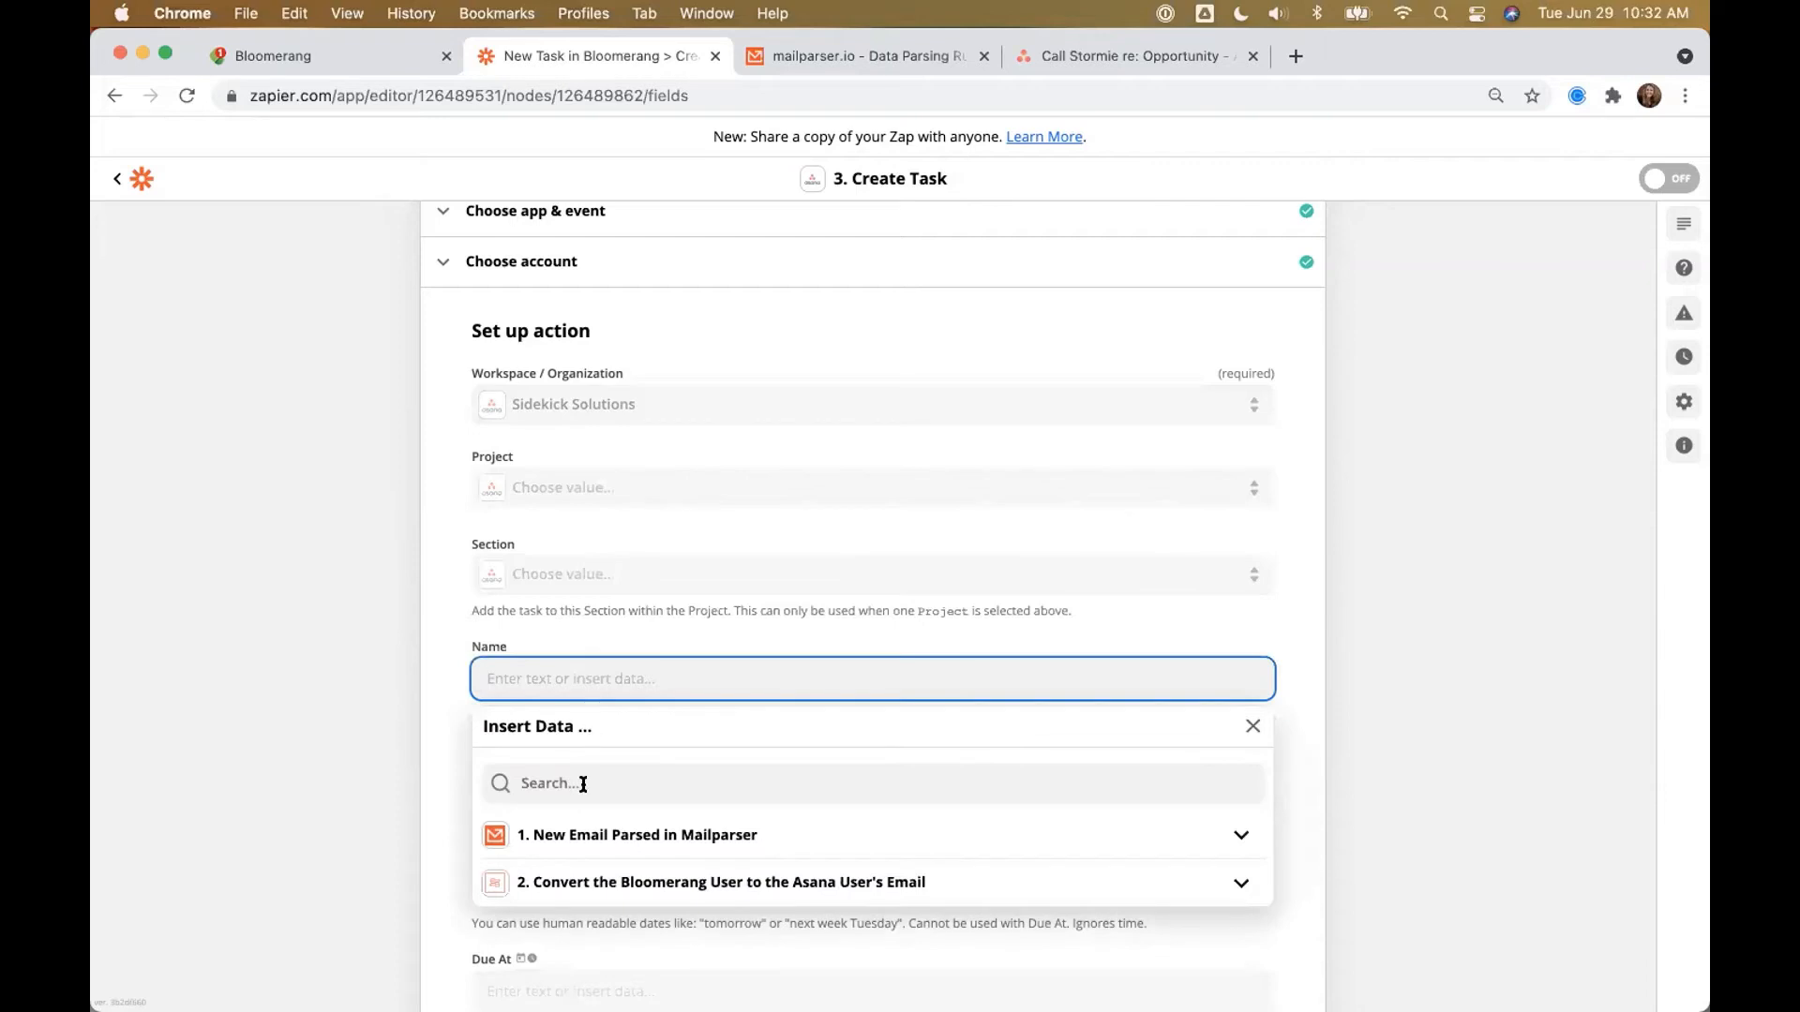
click(534, 833)
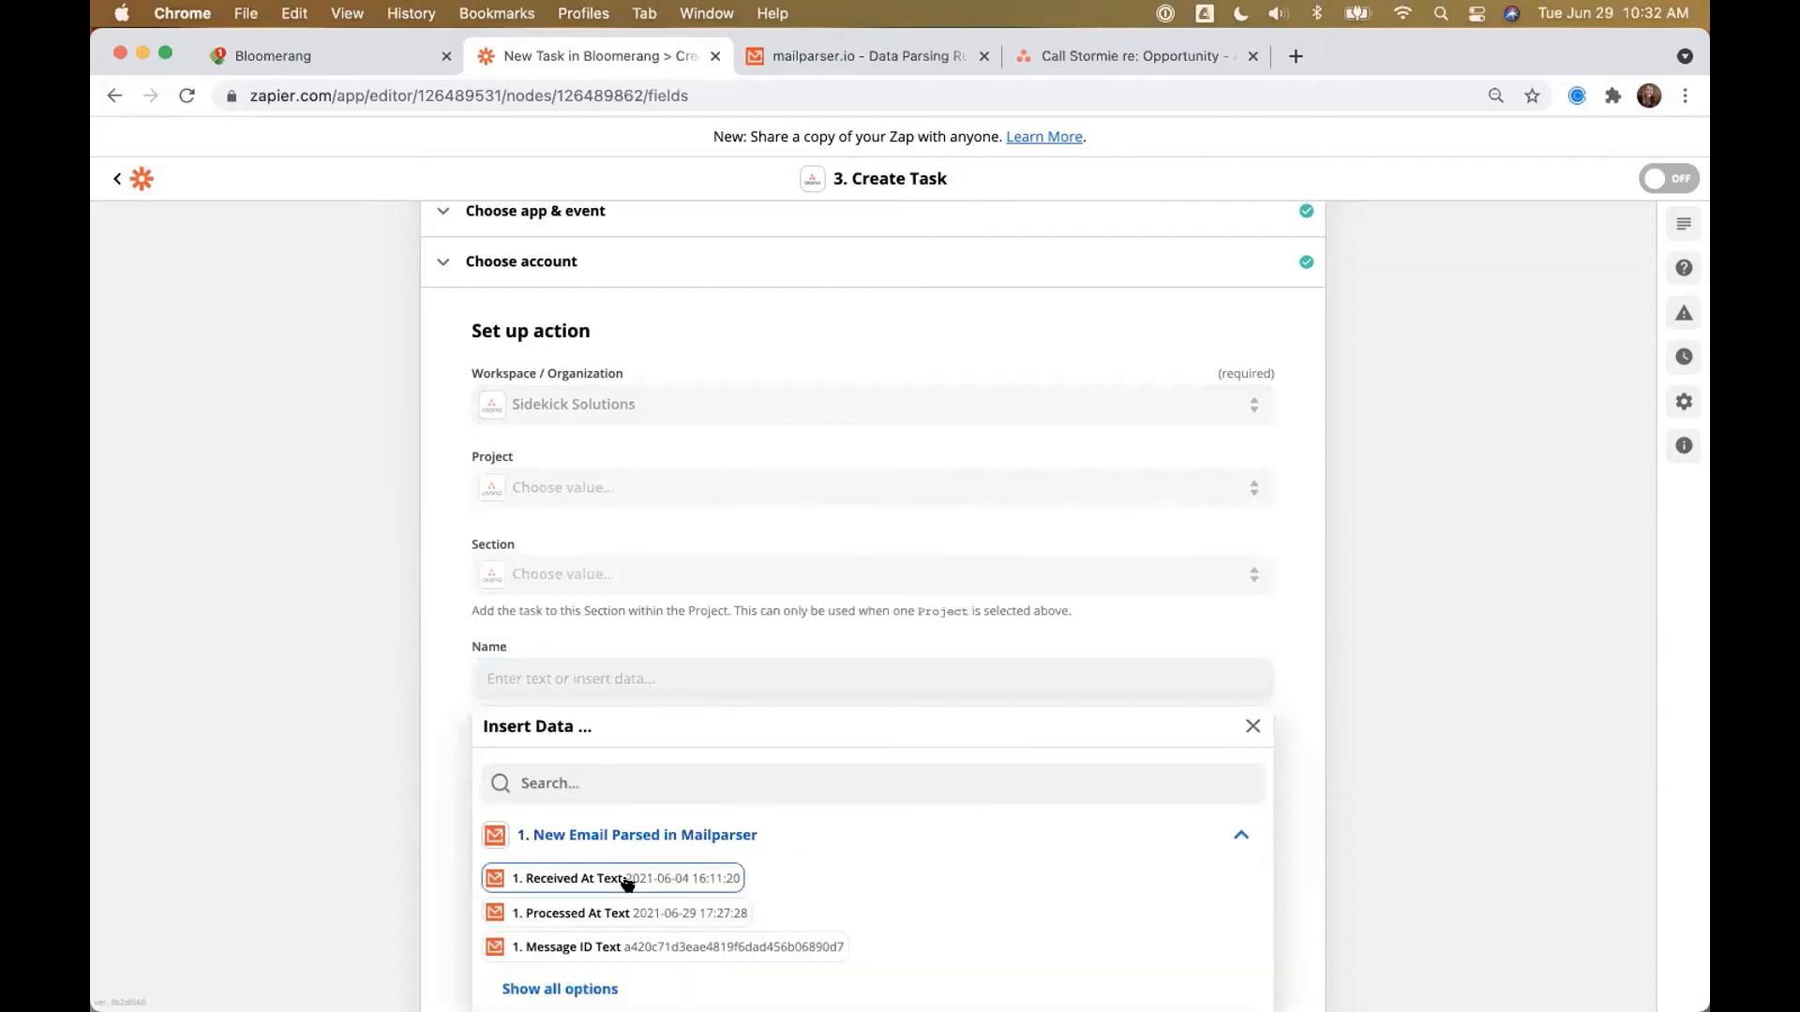
click(560, 989)
scroll(619, 881, down, 5)
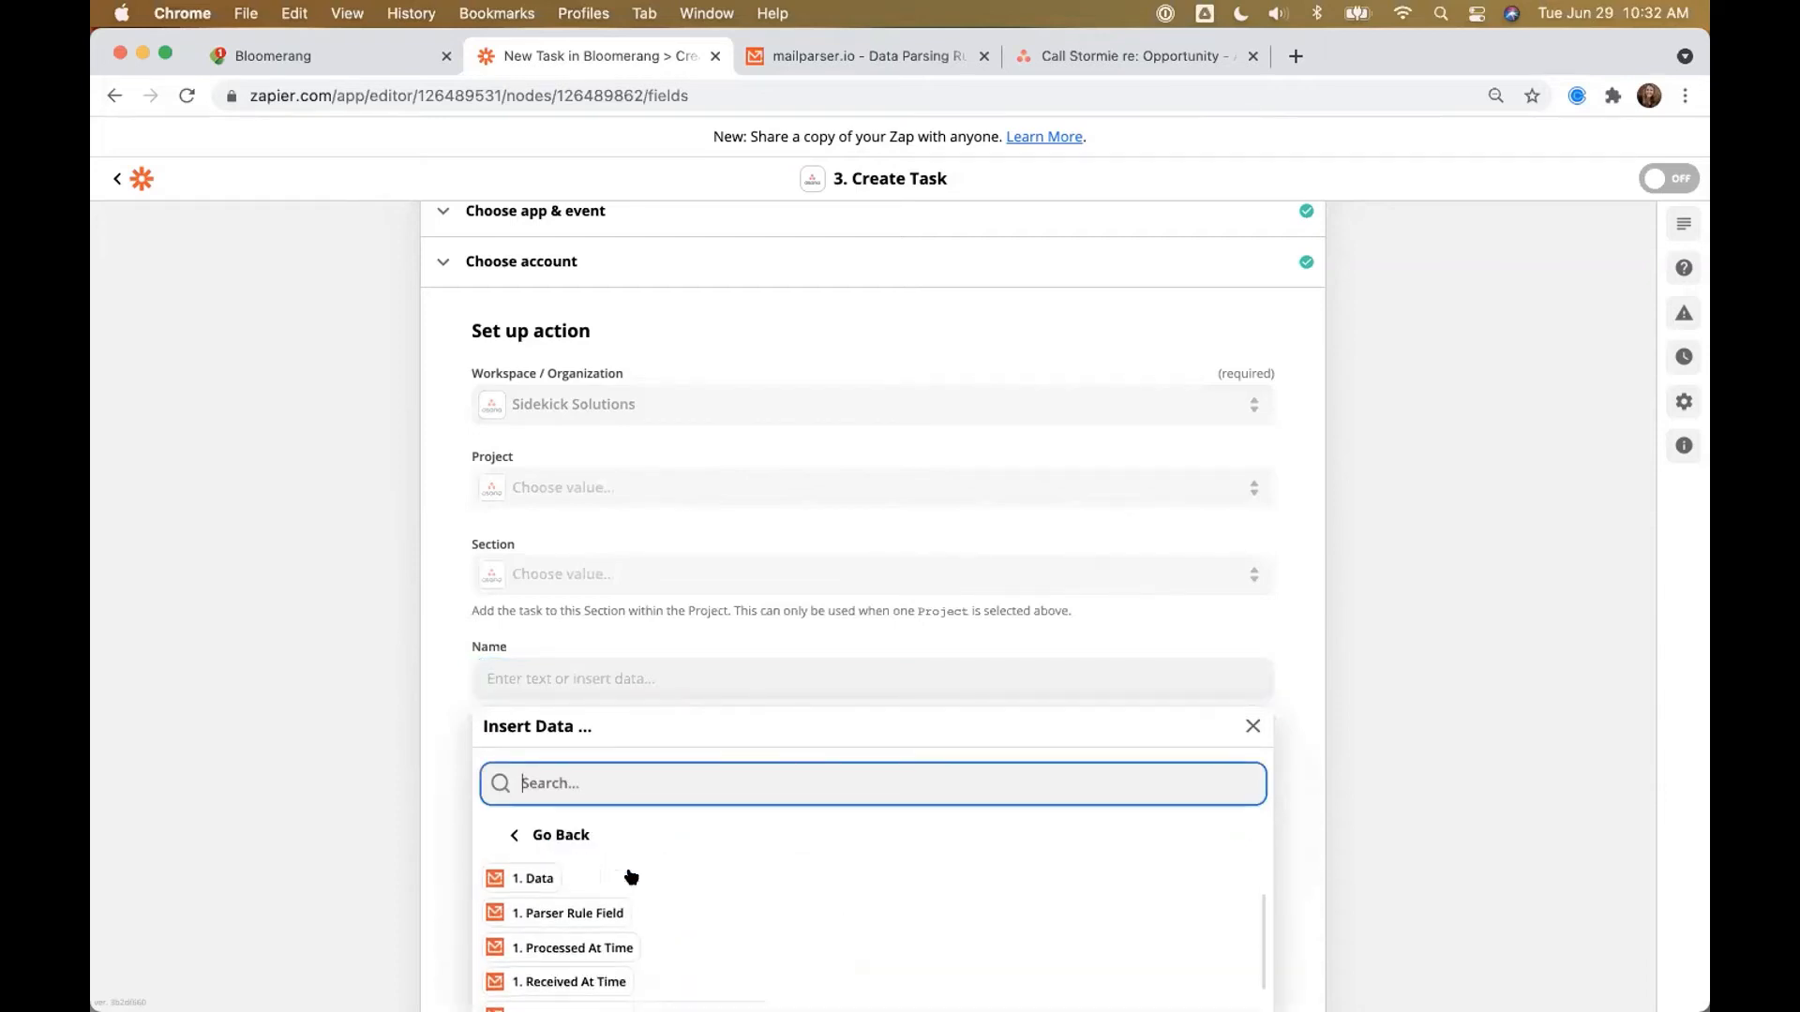
scroll(1507, 671, down, 4)
scroll(583, 709, up, 2)
scroll(456, 801, up, 3)
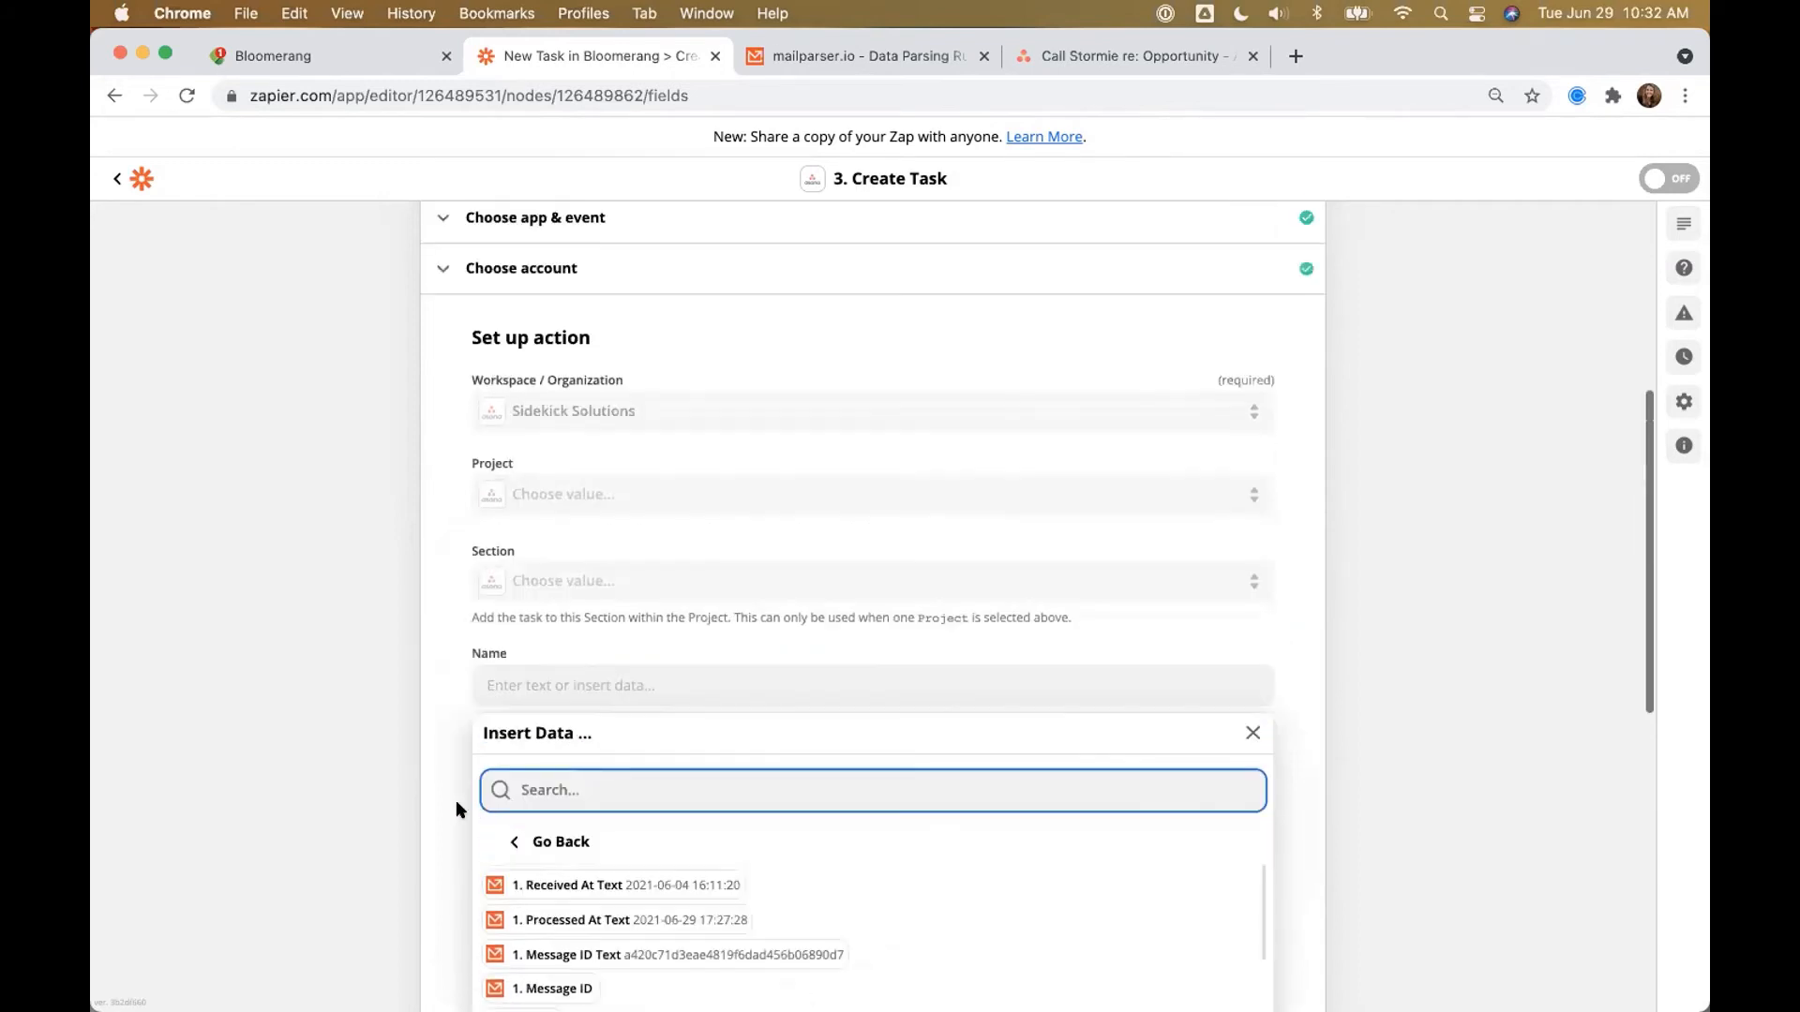
click(525, 840)
scroll(1500, 600, down, 2)
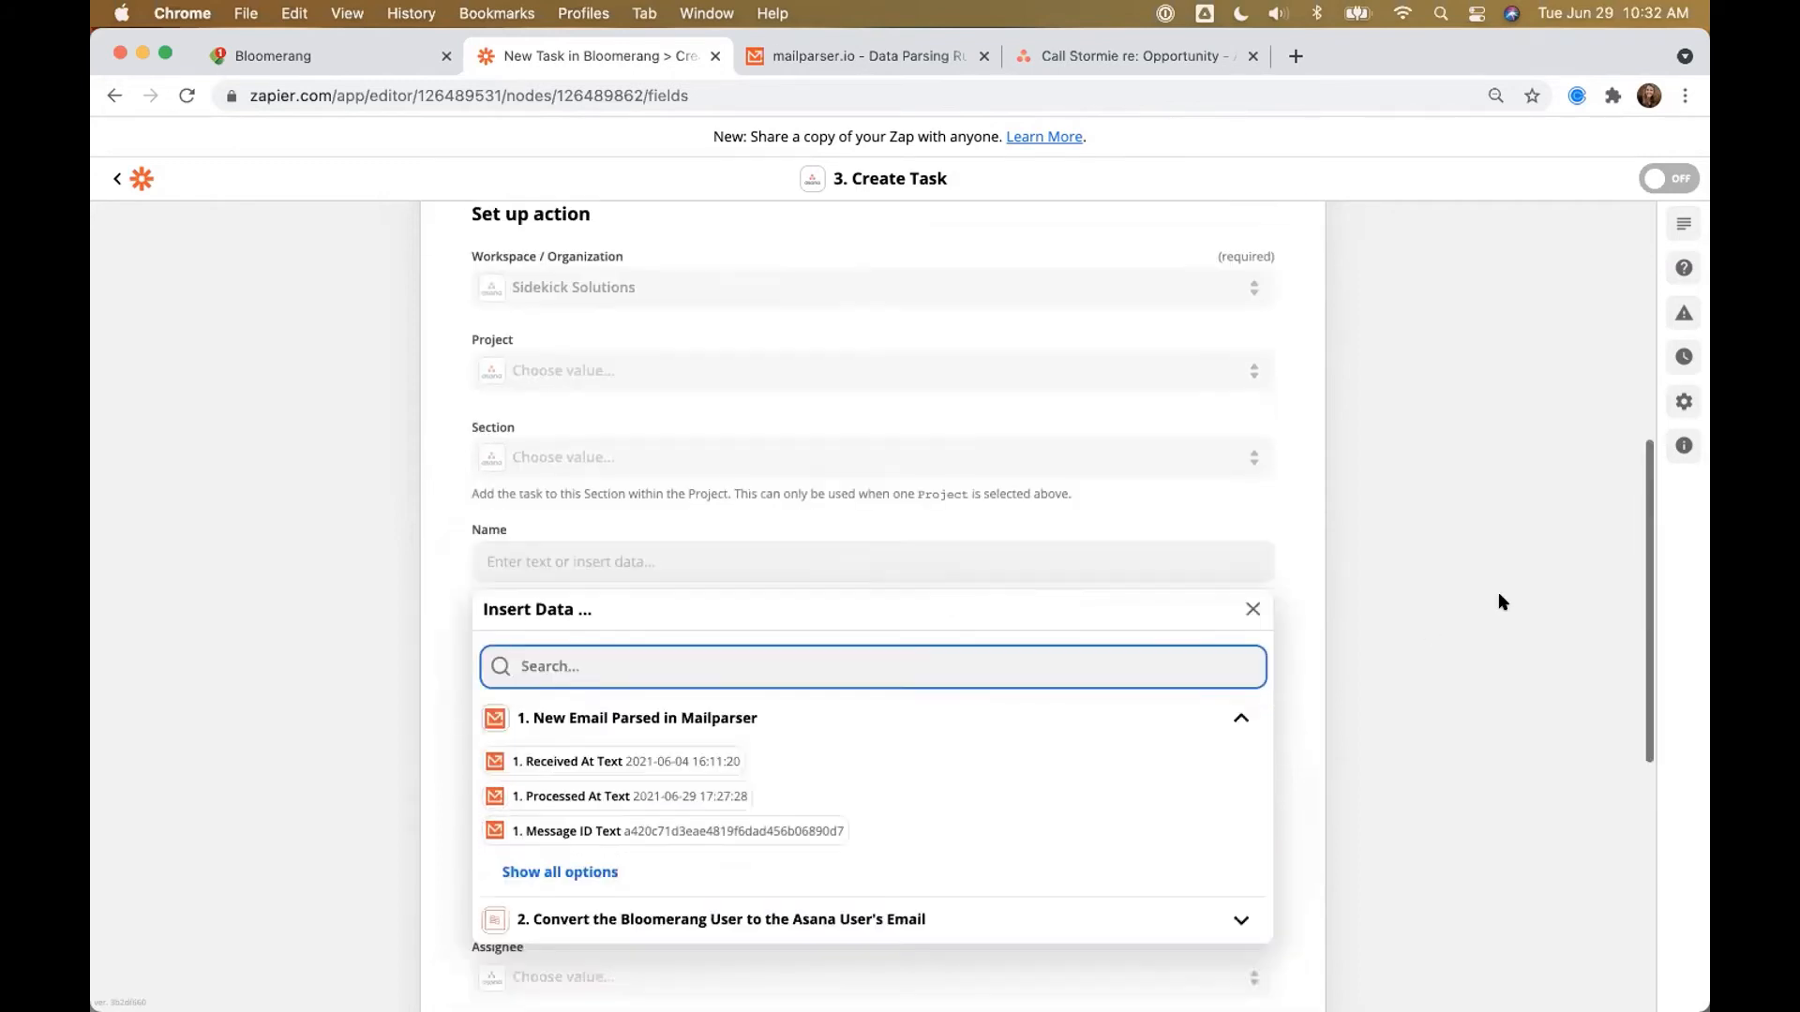
scroll(1498, 593, down, 5)
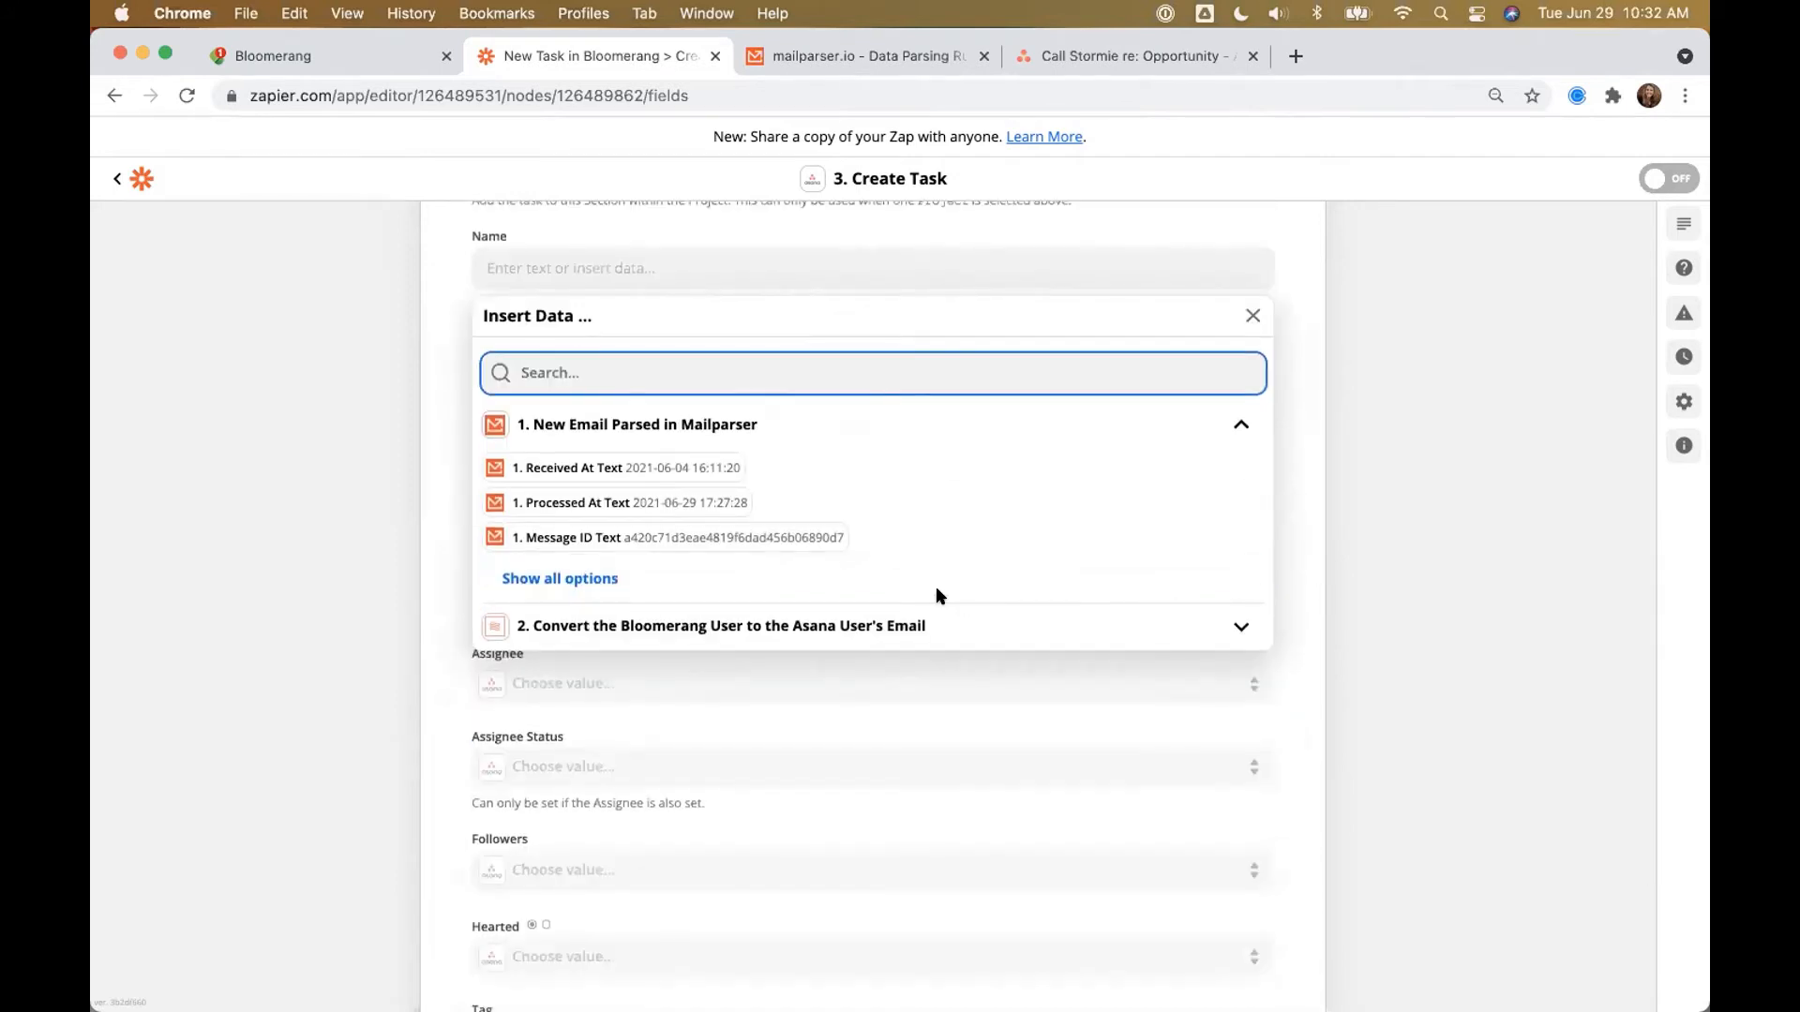
key(super+equal)
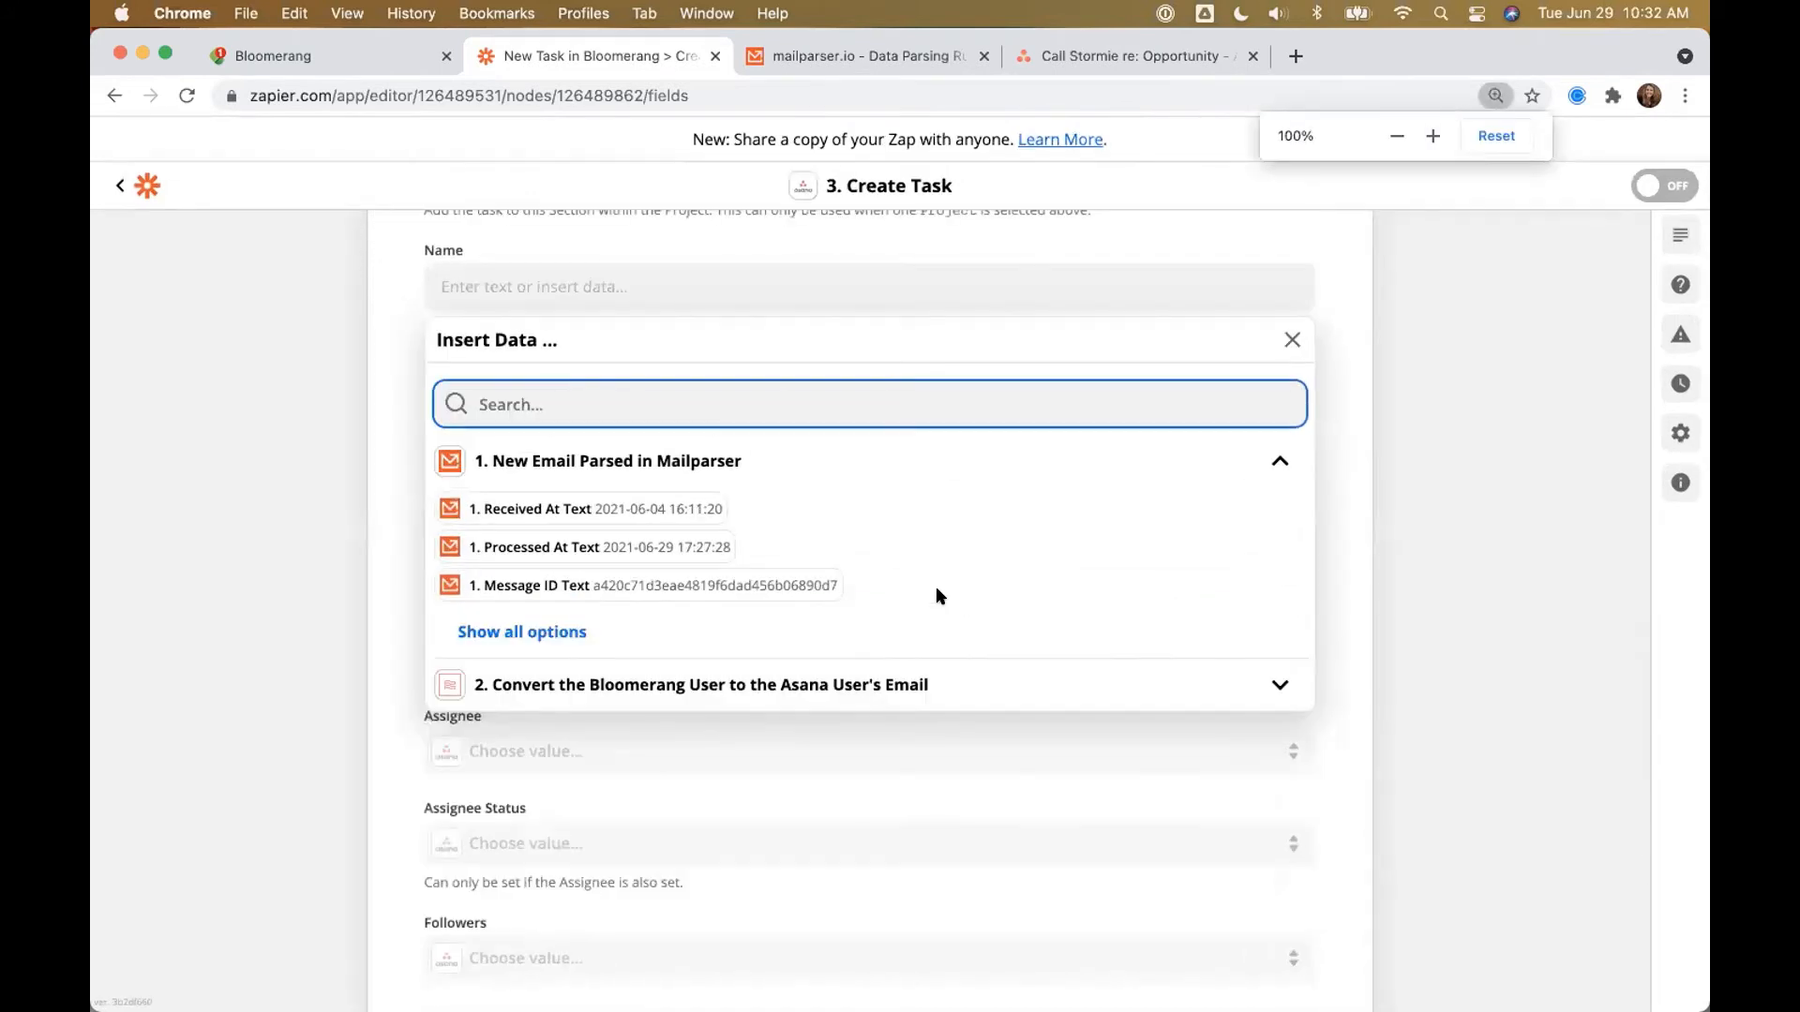
click(566, 628)
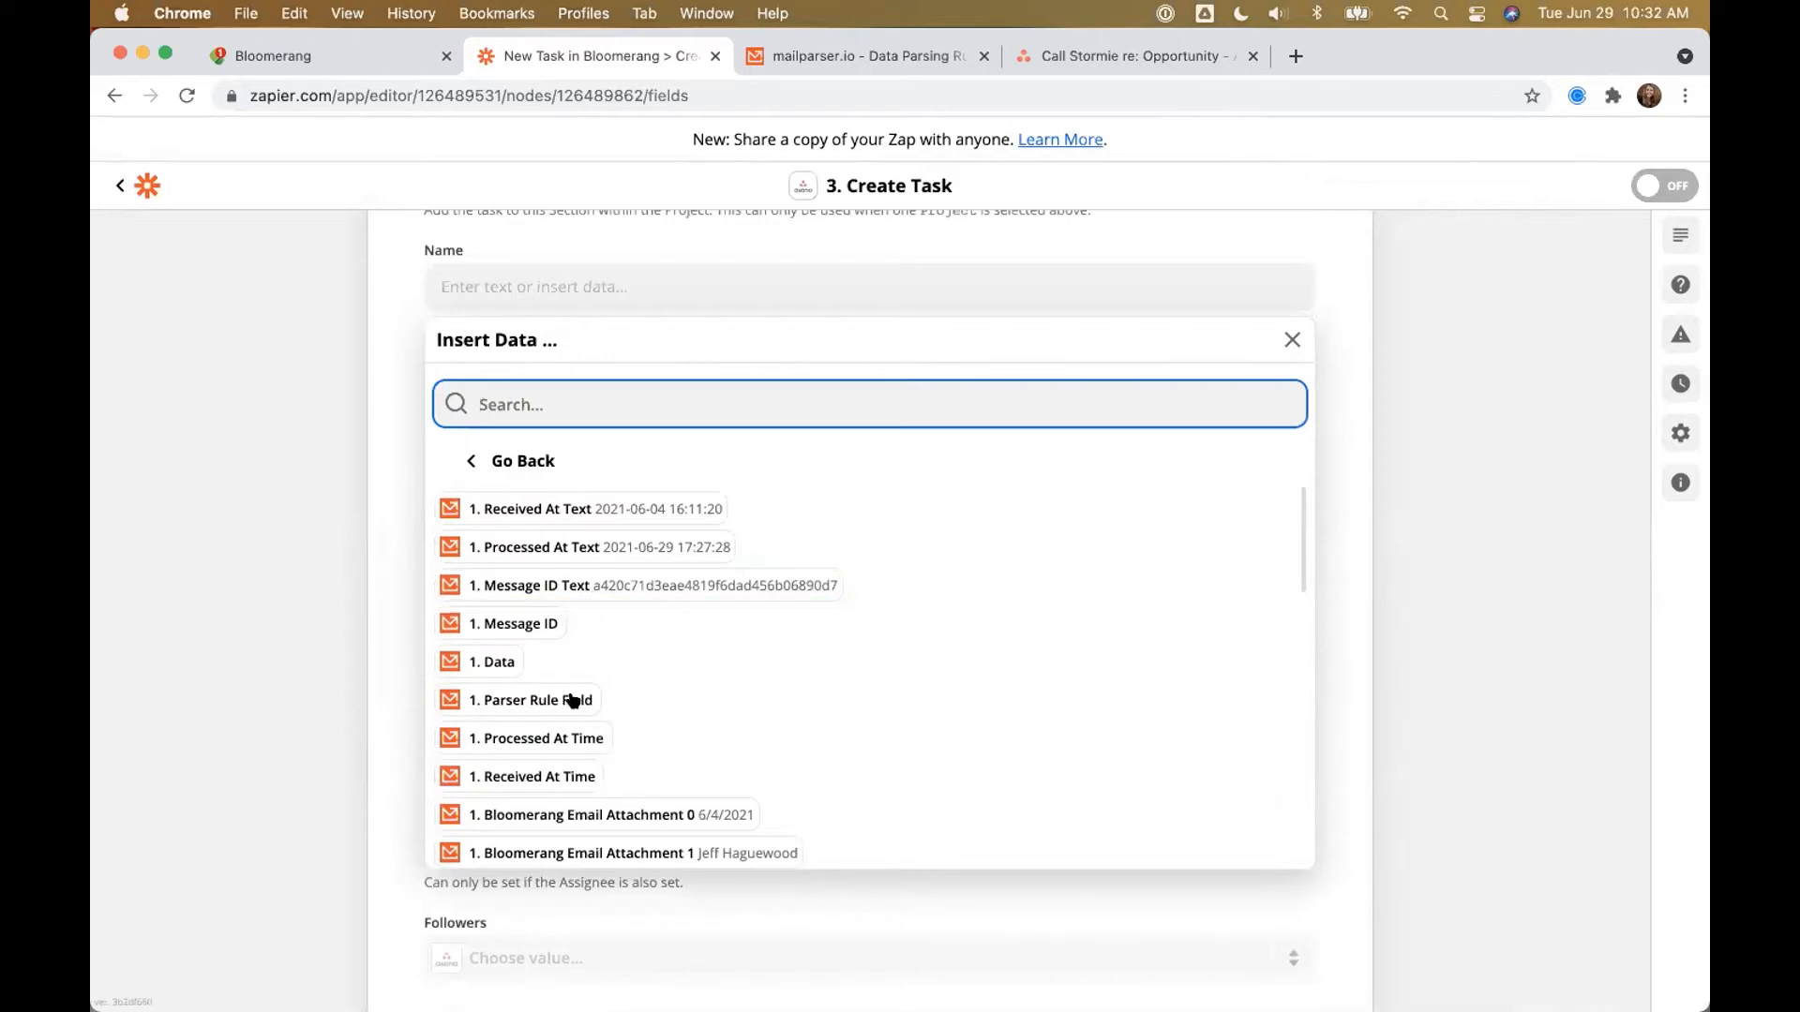
scroll(572, 699, down, 5)
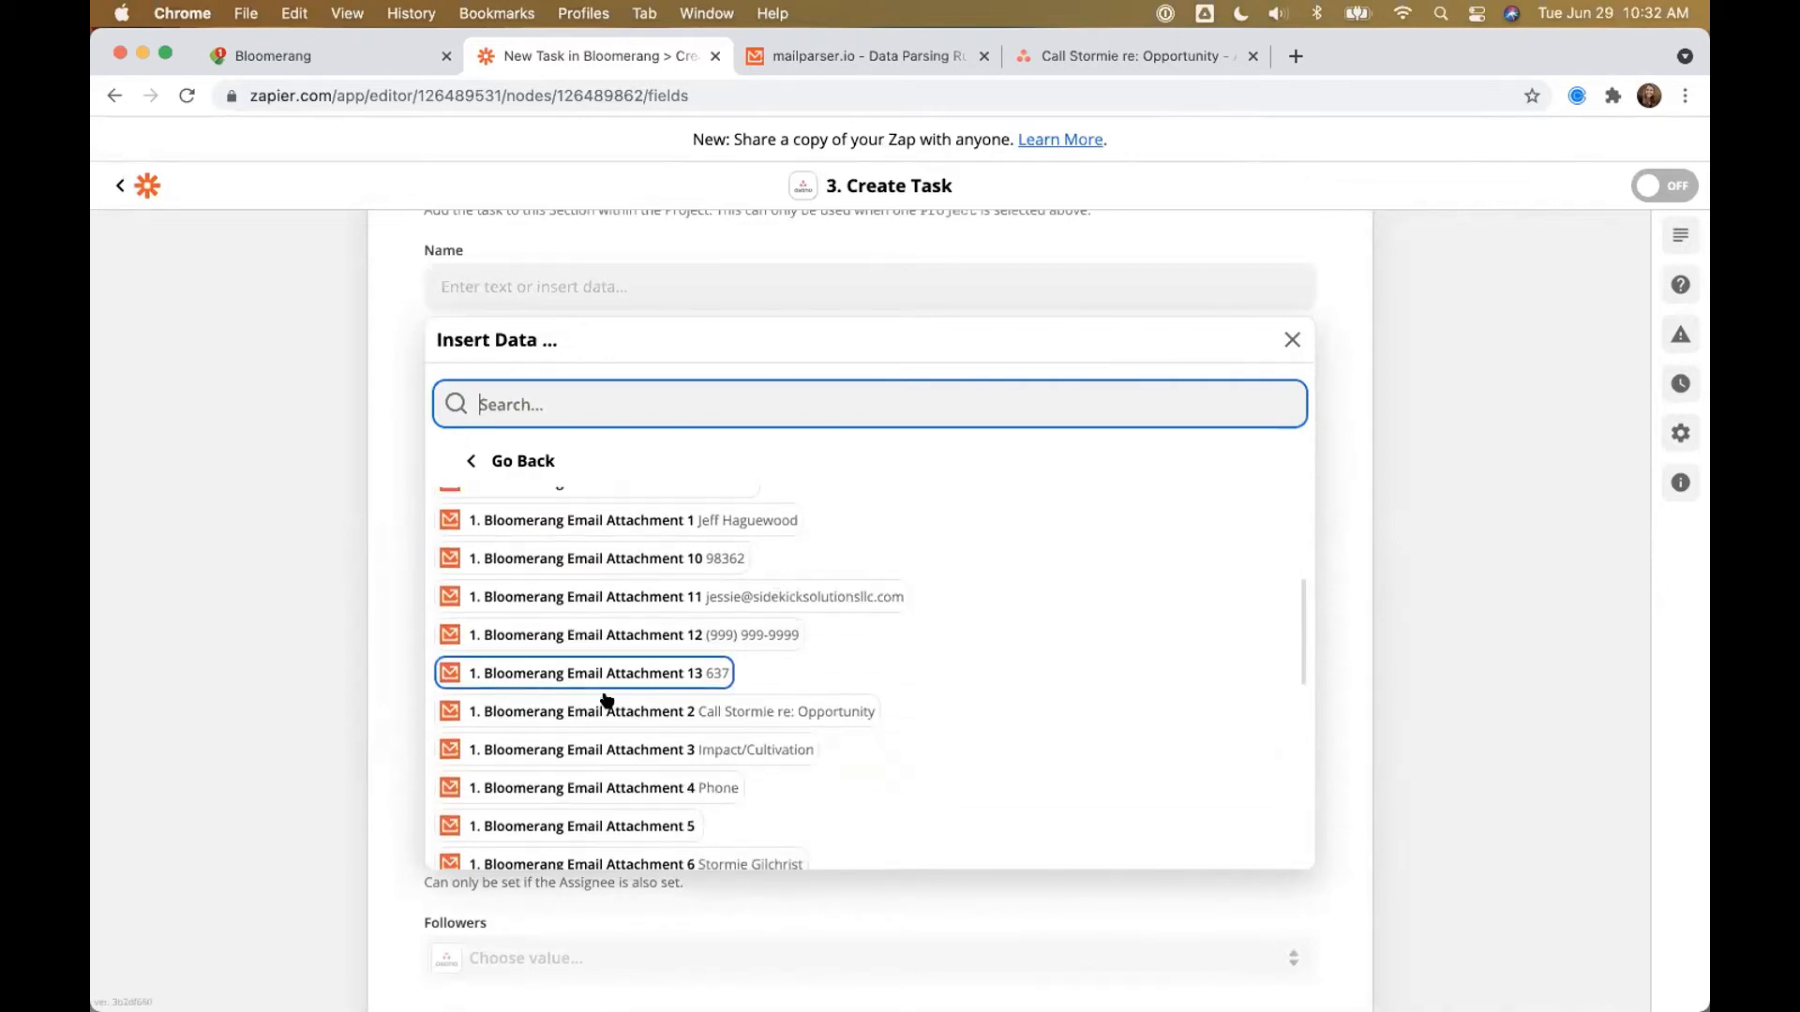
click(693, 712)
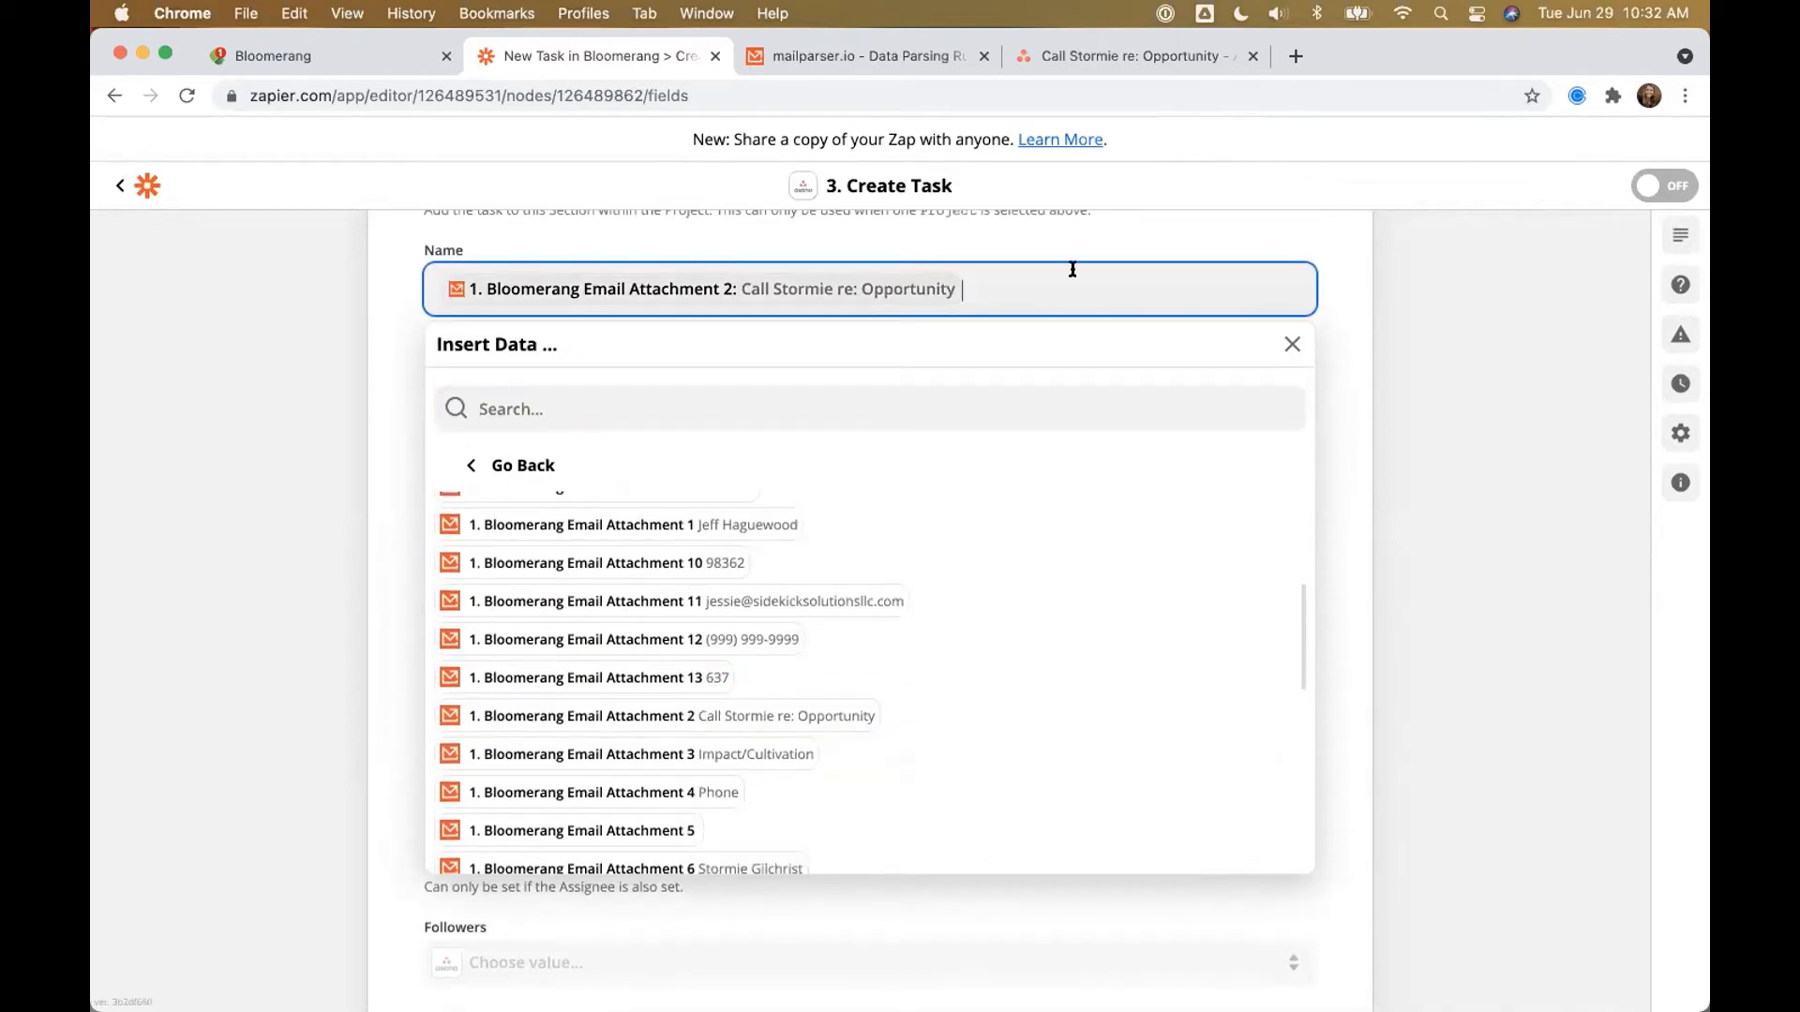
click(1378, 363)
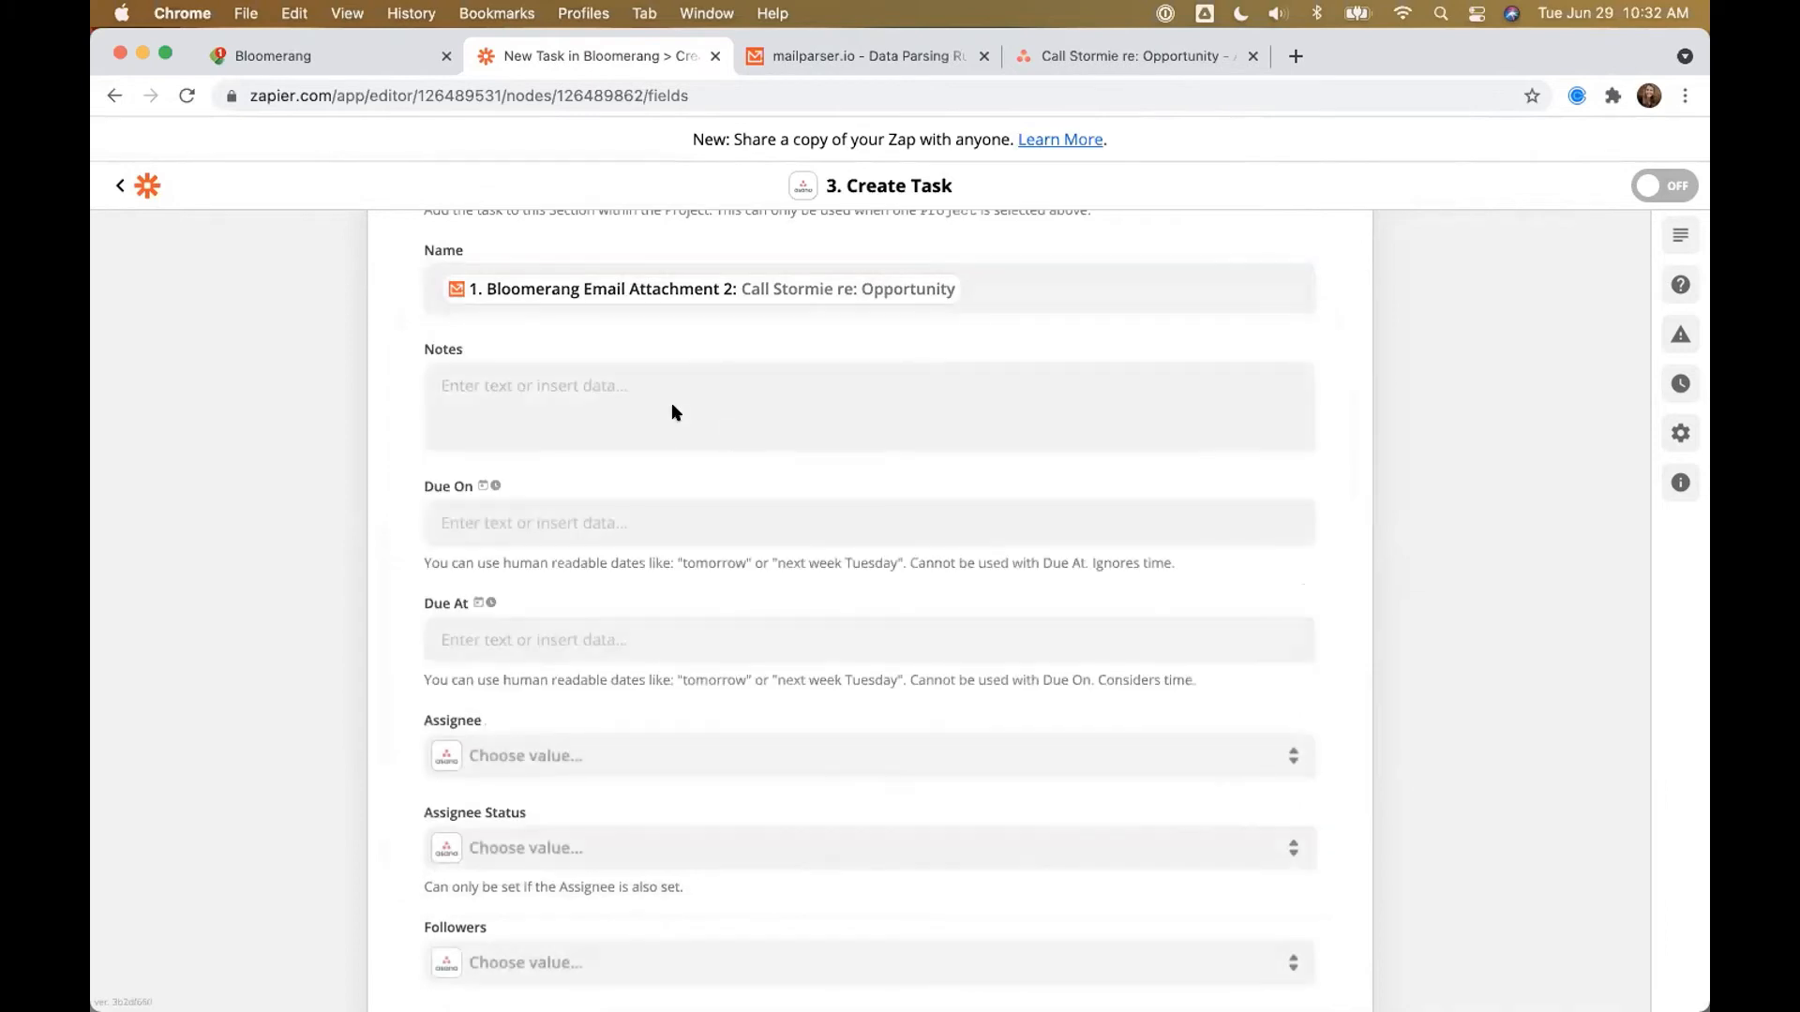
Step: Type the Notes labels Purpose:, Channel:, Note:, Address:, Phone: and Email on separate lines
click(672, 406)
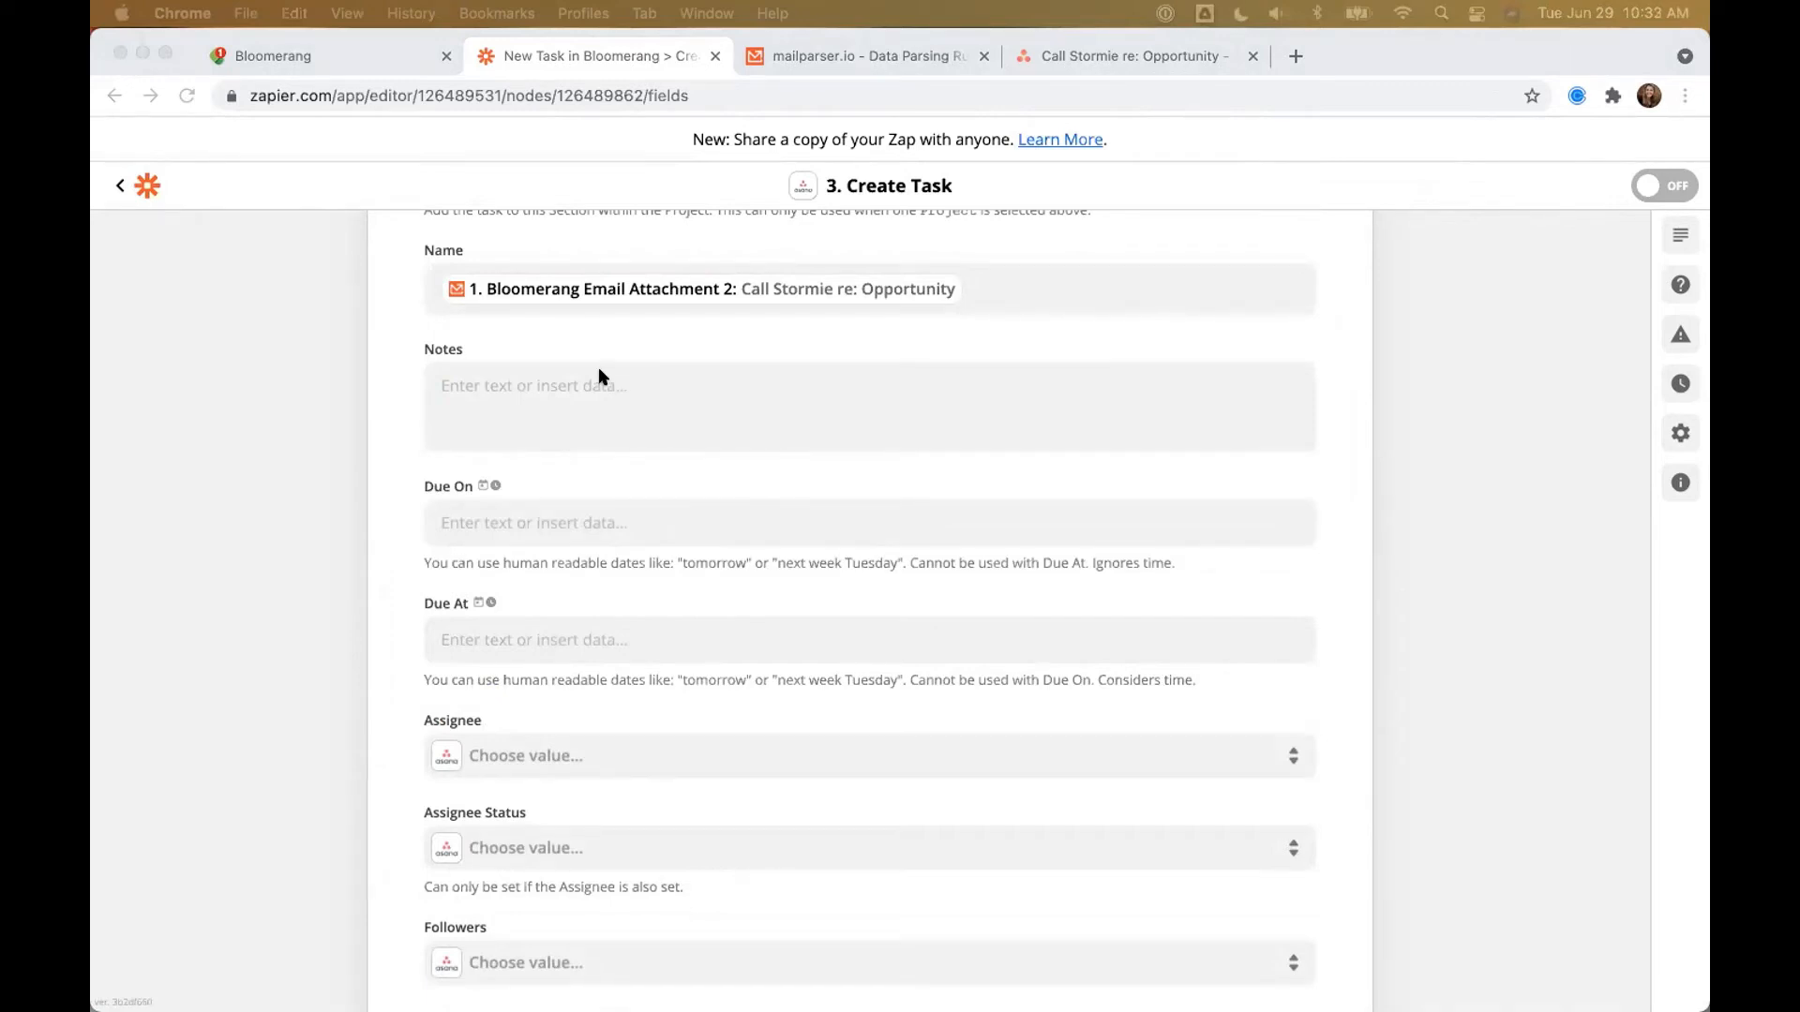
click(544, 385)
text(Purpos)
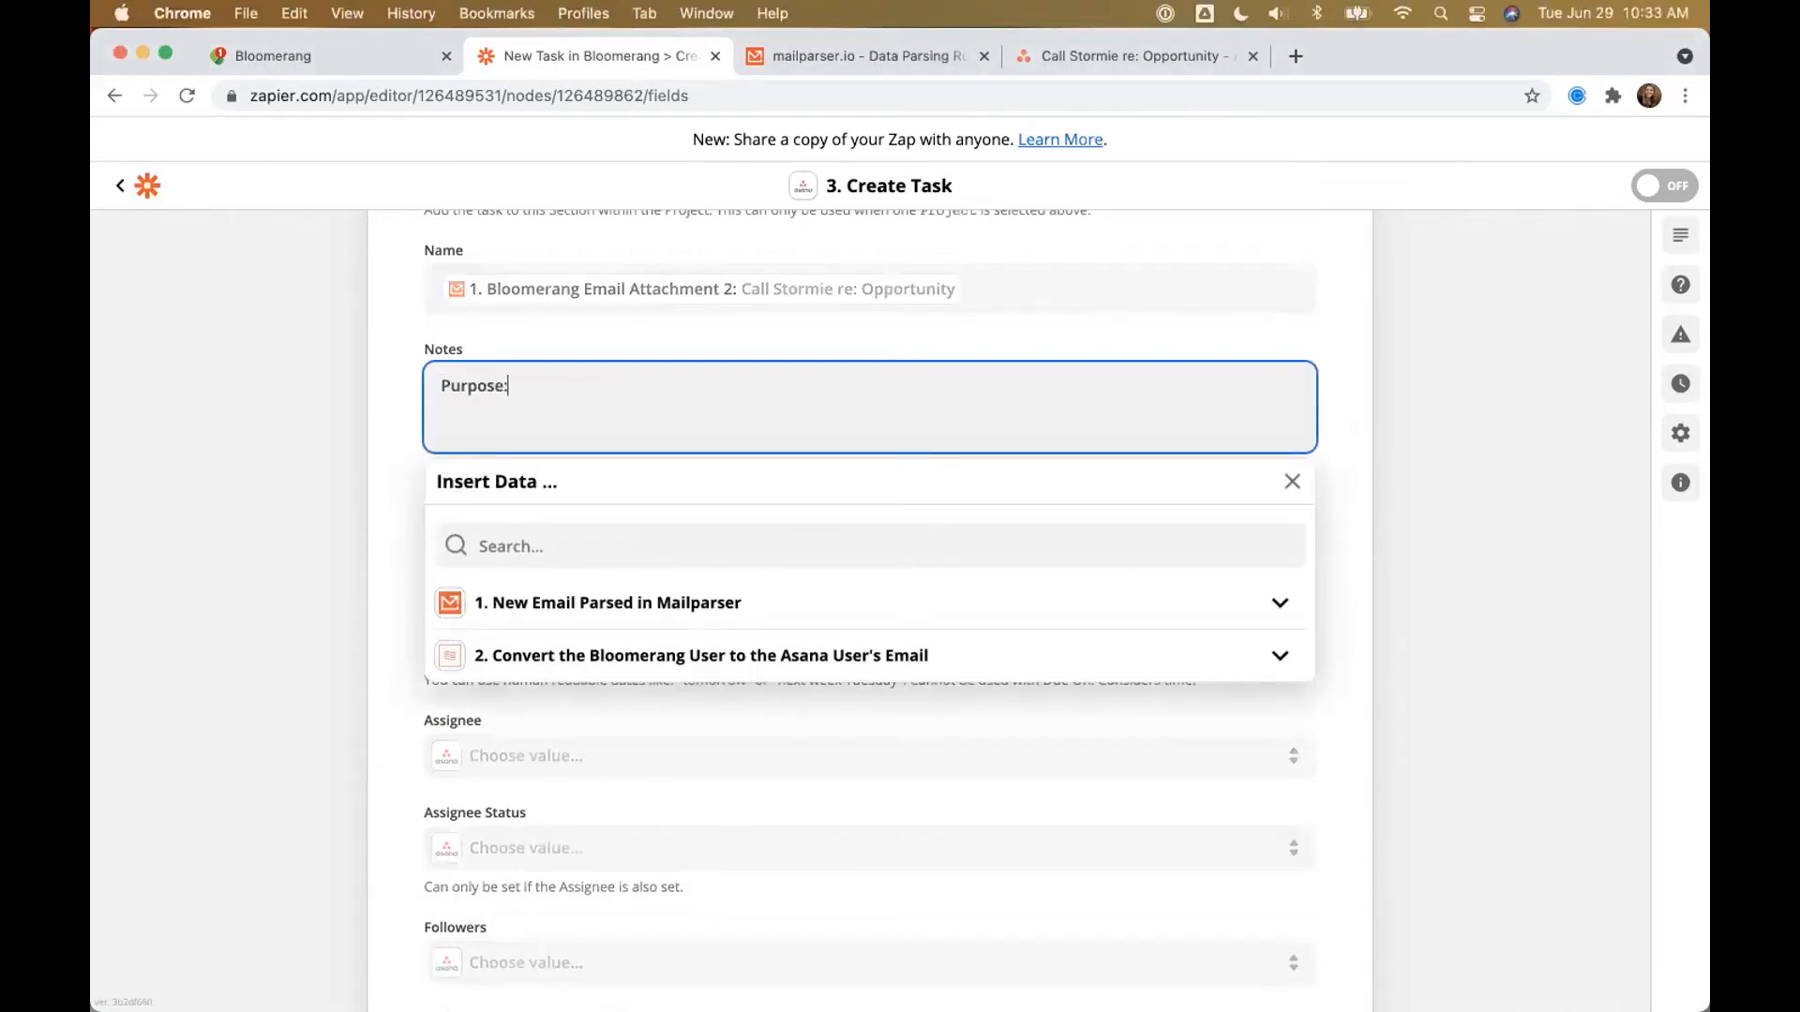
text(e:)
key(Return)
text(Channel:)
key(Return)
text(Note:Addin)
key(BackSpace)
key(BackSpace)
key(BackSpace)
key(BackSpace)
key(BackSpace)
key(Return)
text(Adde)
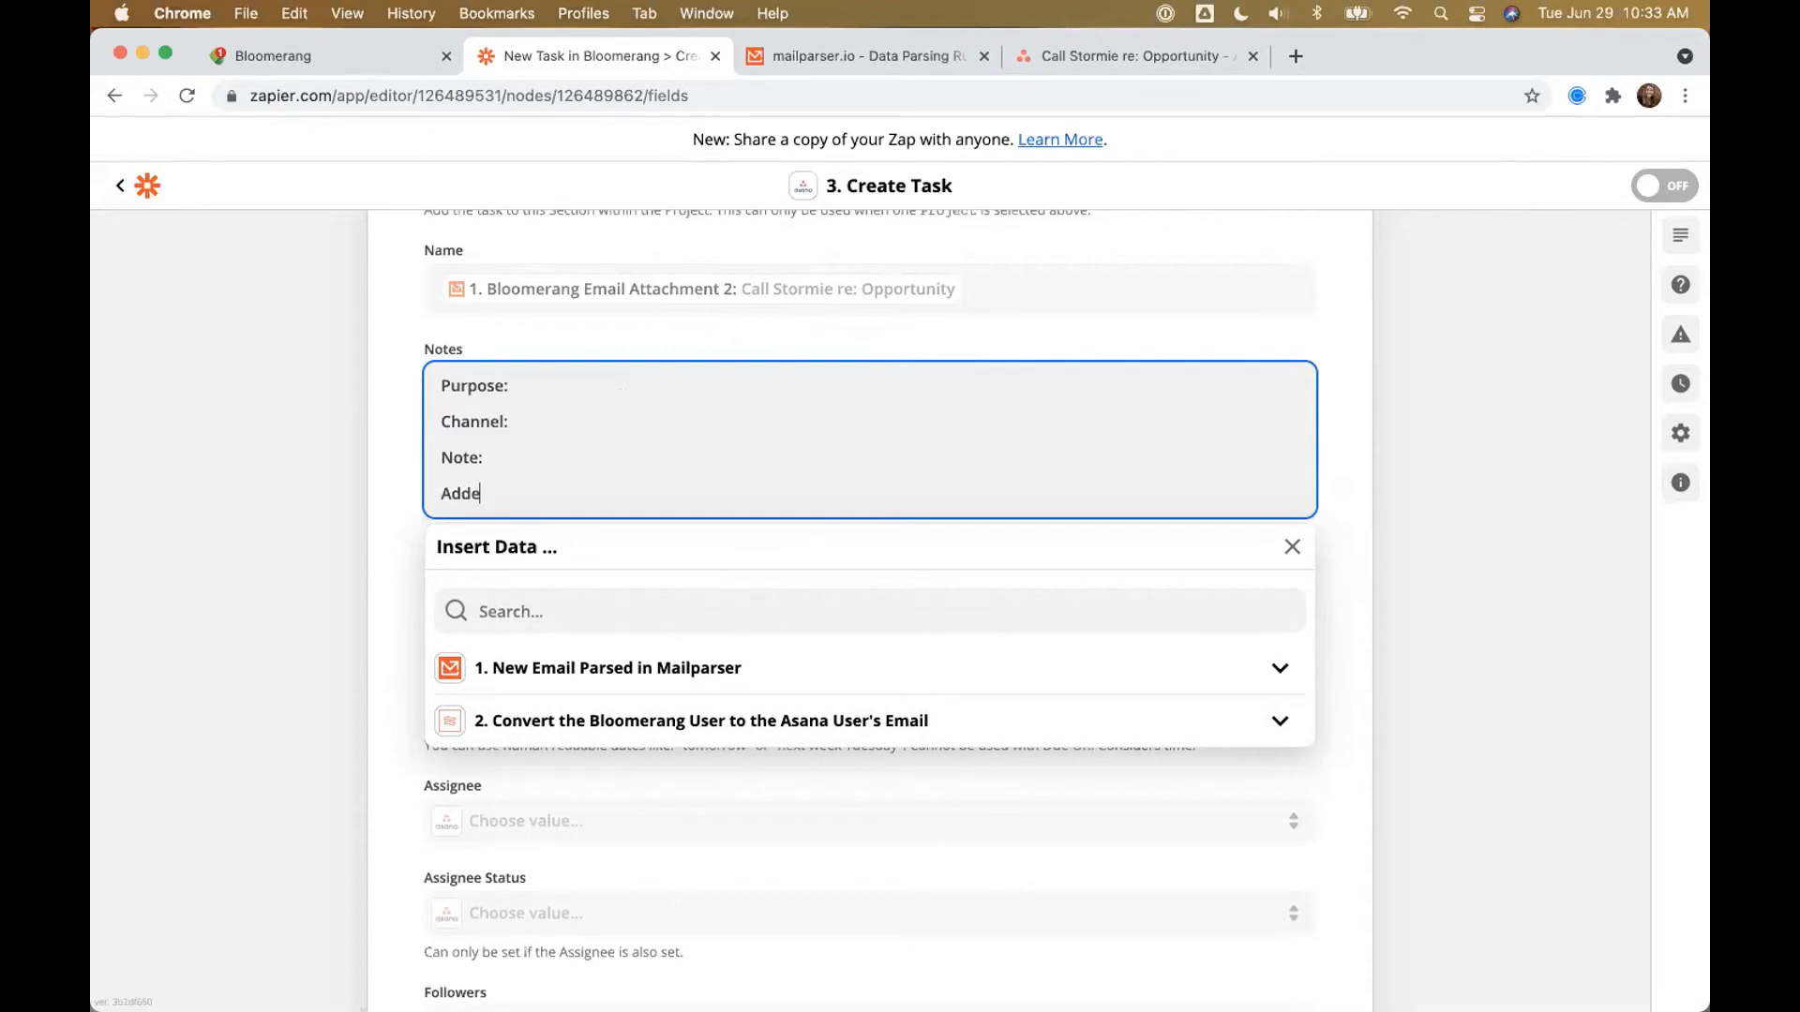
key(BackSpace)
text(ress:)
key(Return)
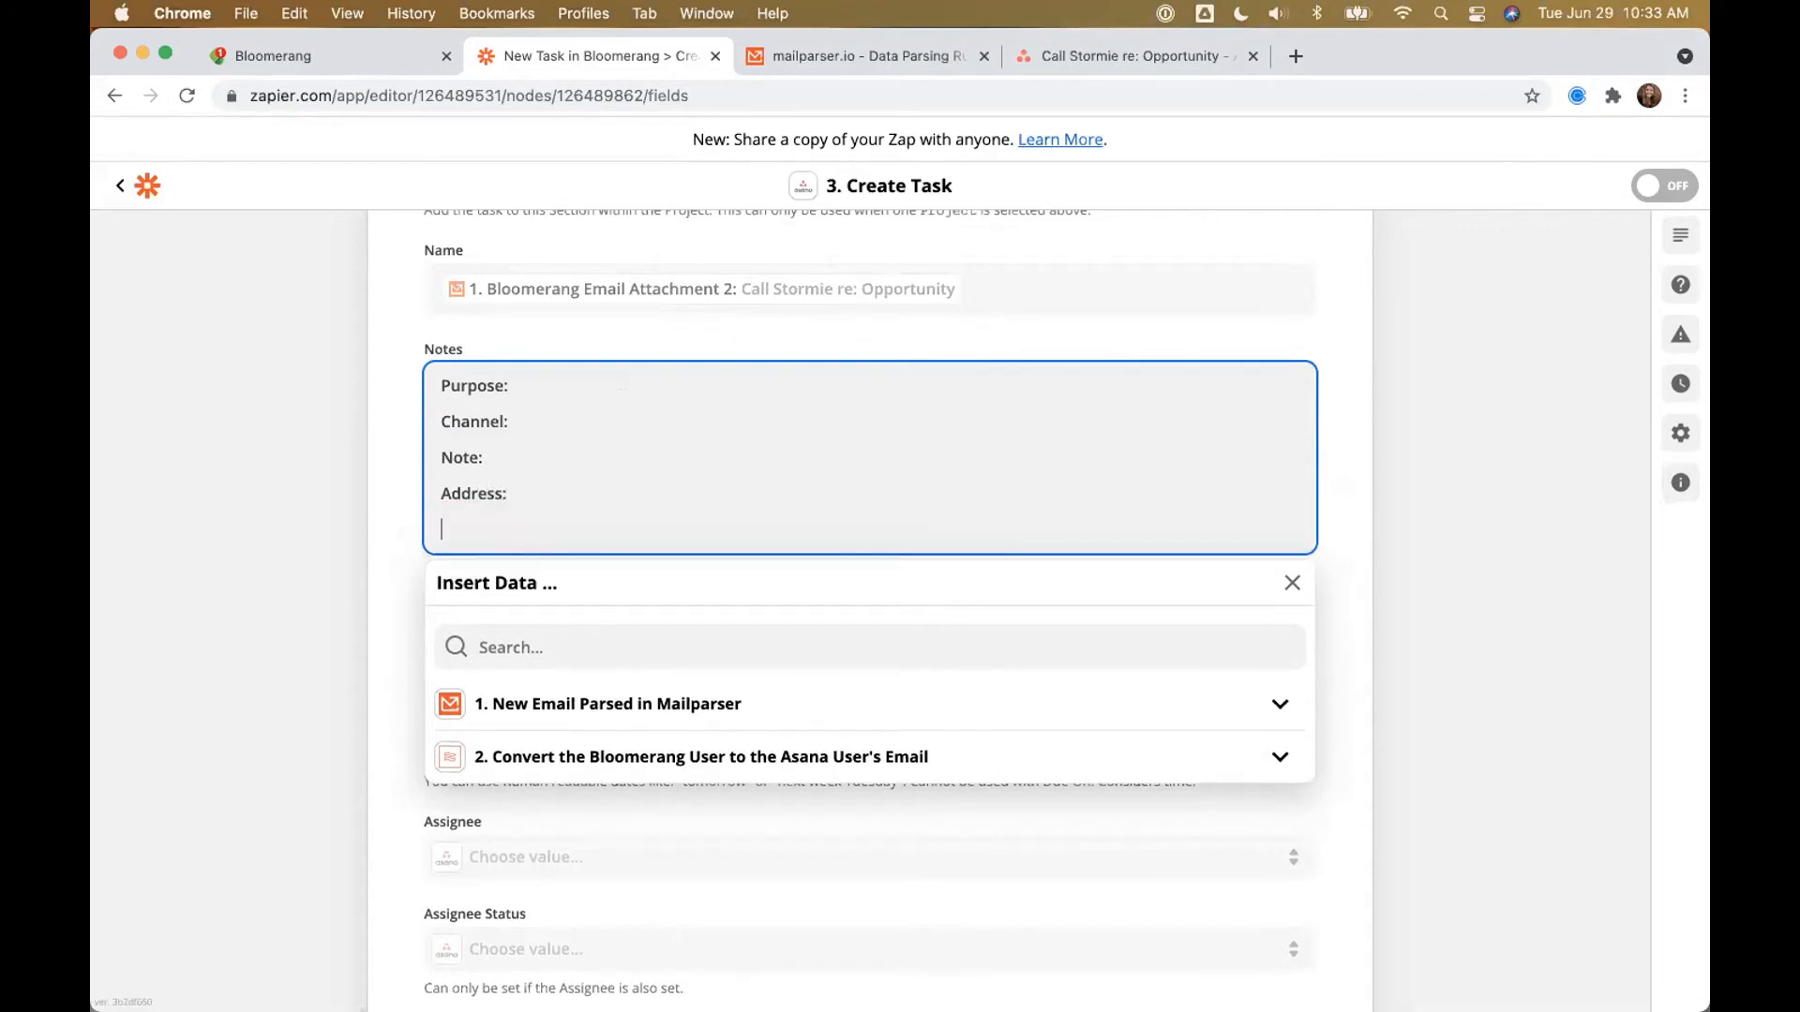
text(phone)
key(BackSpace)
key(BackSpace)
key(BackSpace)
key(BackSpace)
key(BackSpace)
text(Phone)
key(Return)
text(Email:)
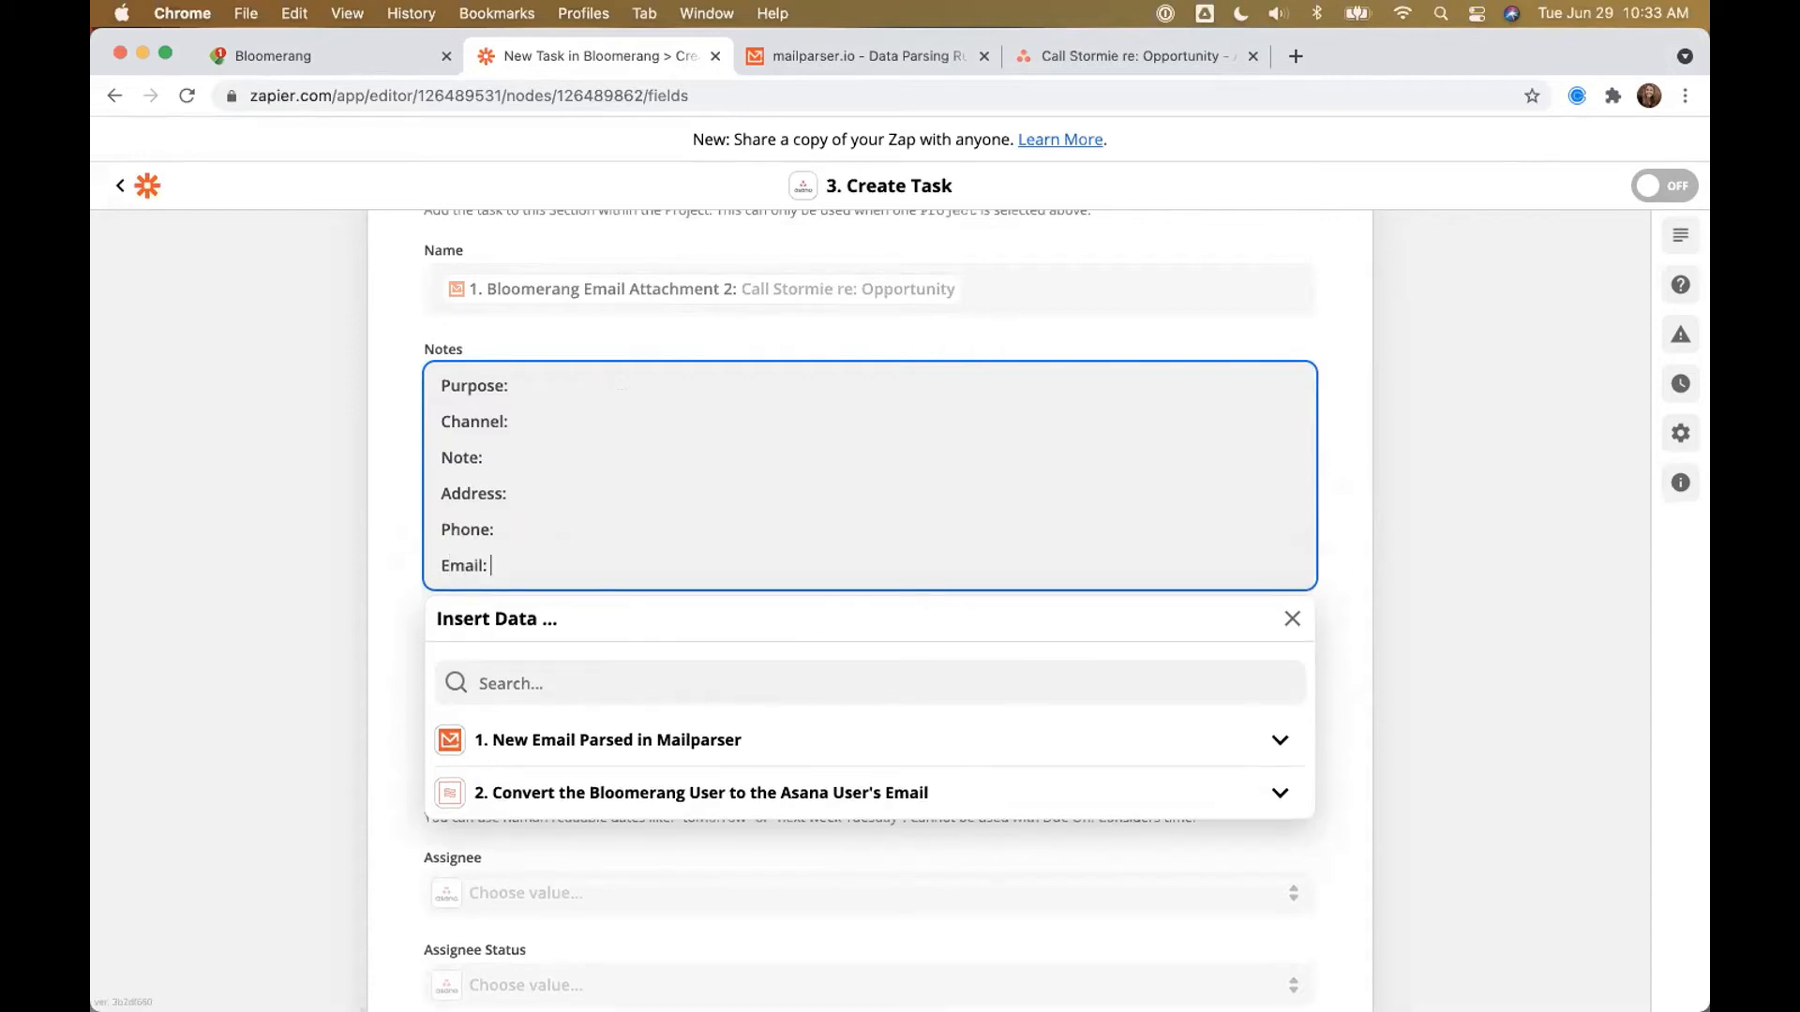
Step: Insert Bloomerang Email Attachments 3, 4 and 5 after the Purpose, Channel and Note labels
click(548, 385)
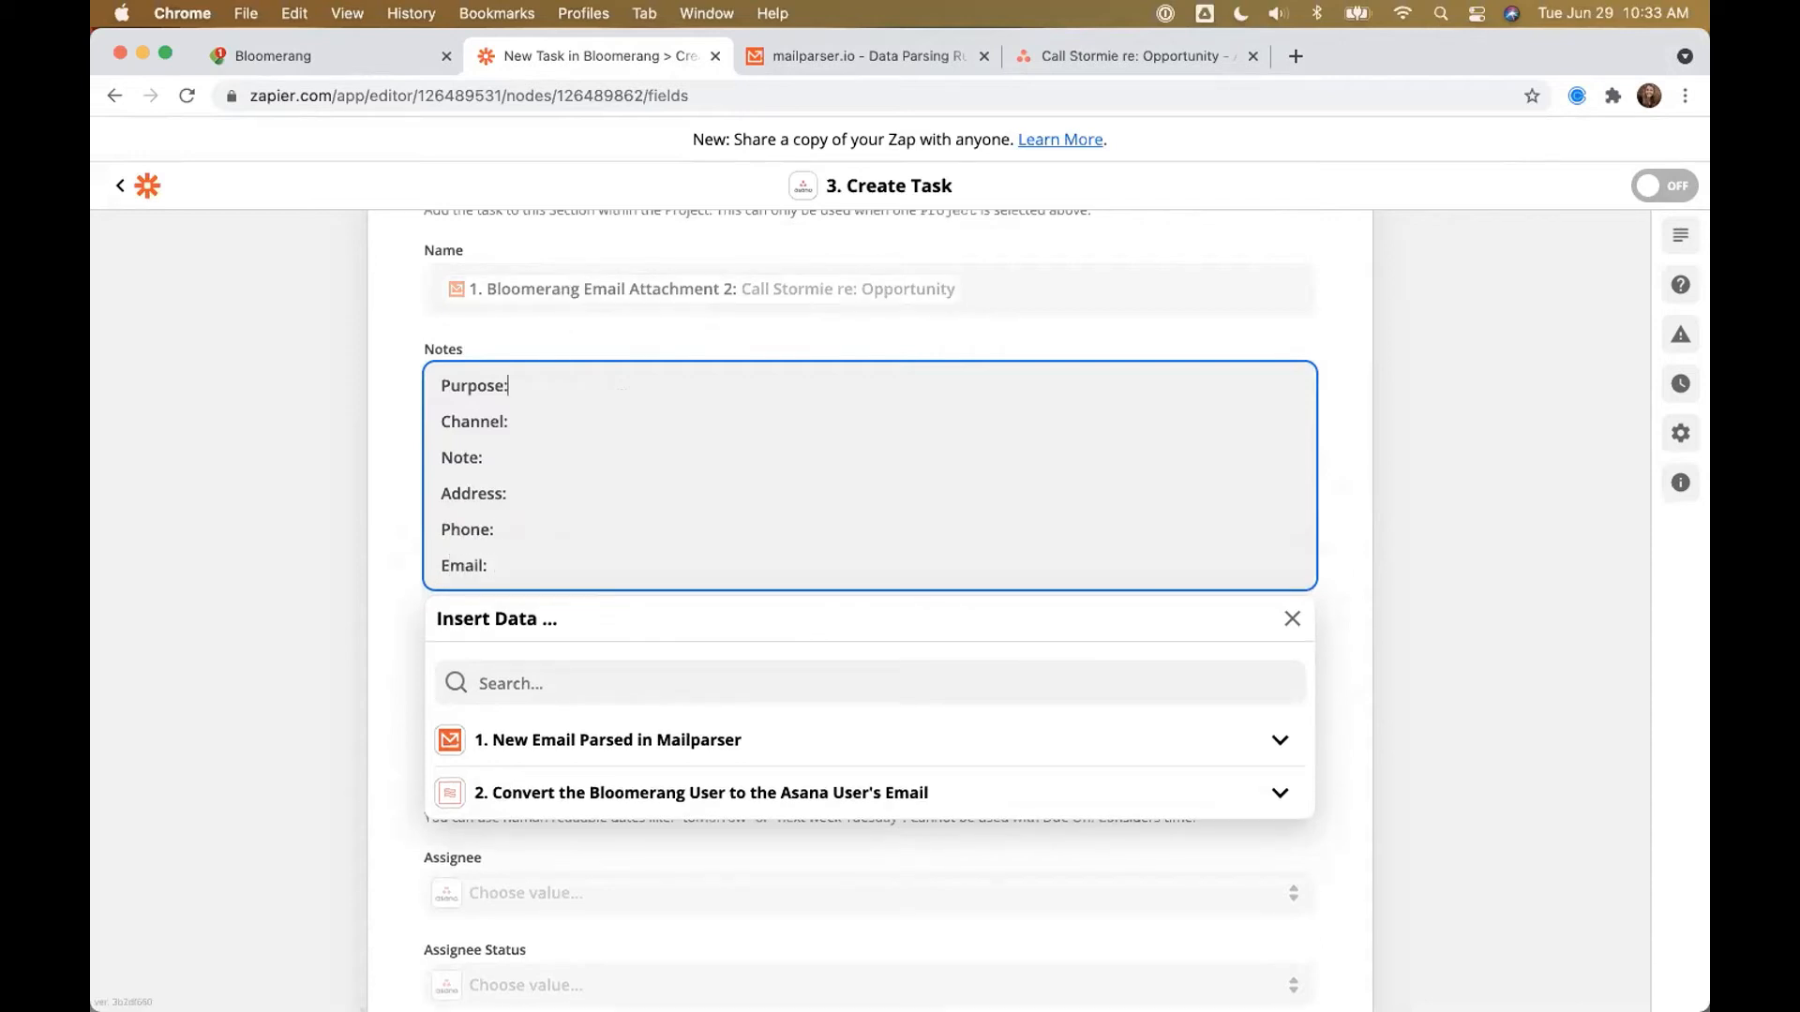
click(606, 741)
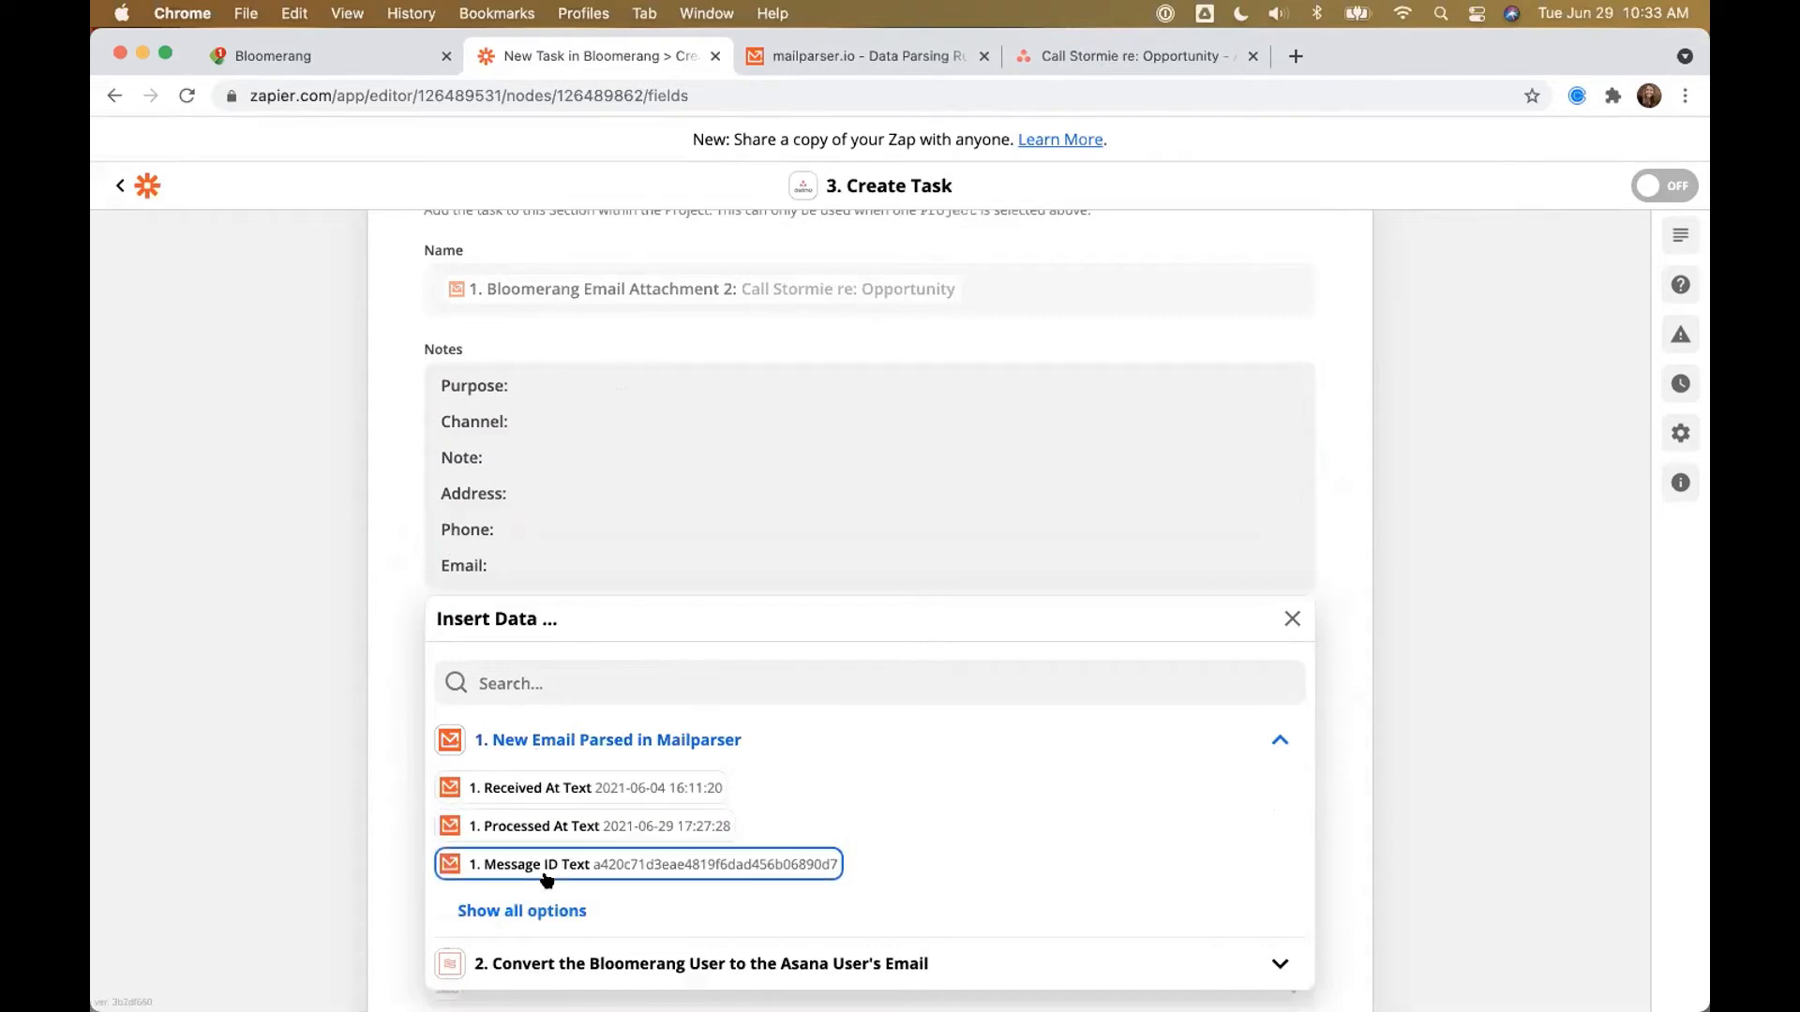
click(547, 914)
scroll(654, 822, down, 5)
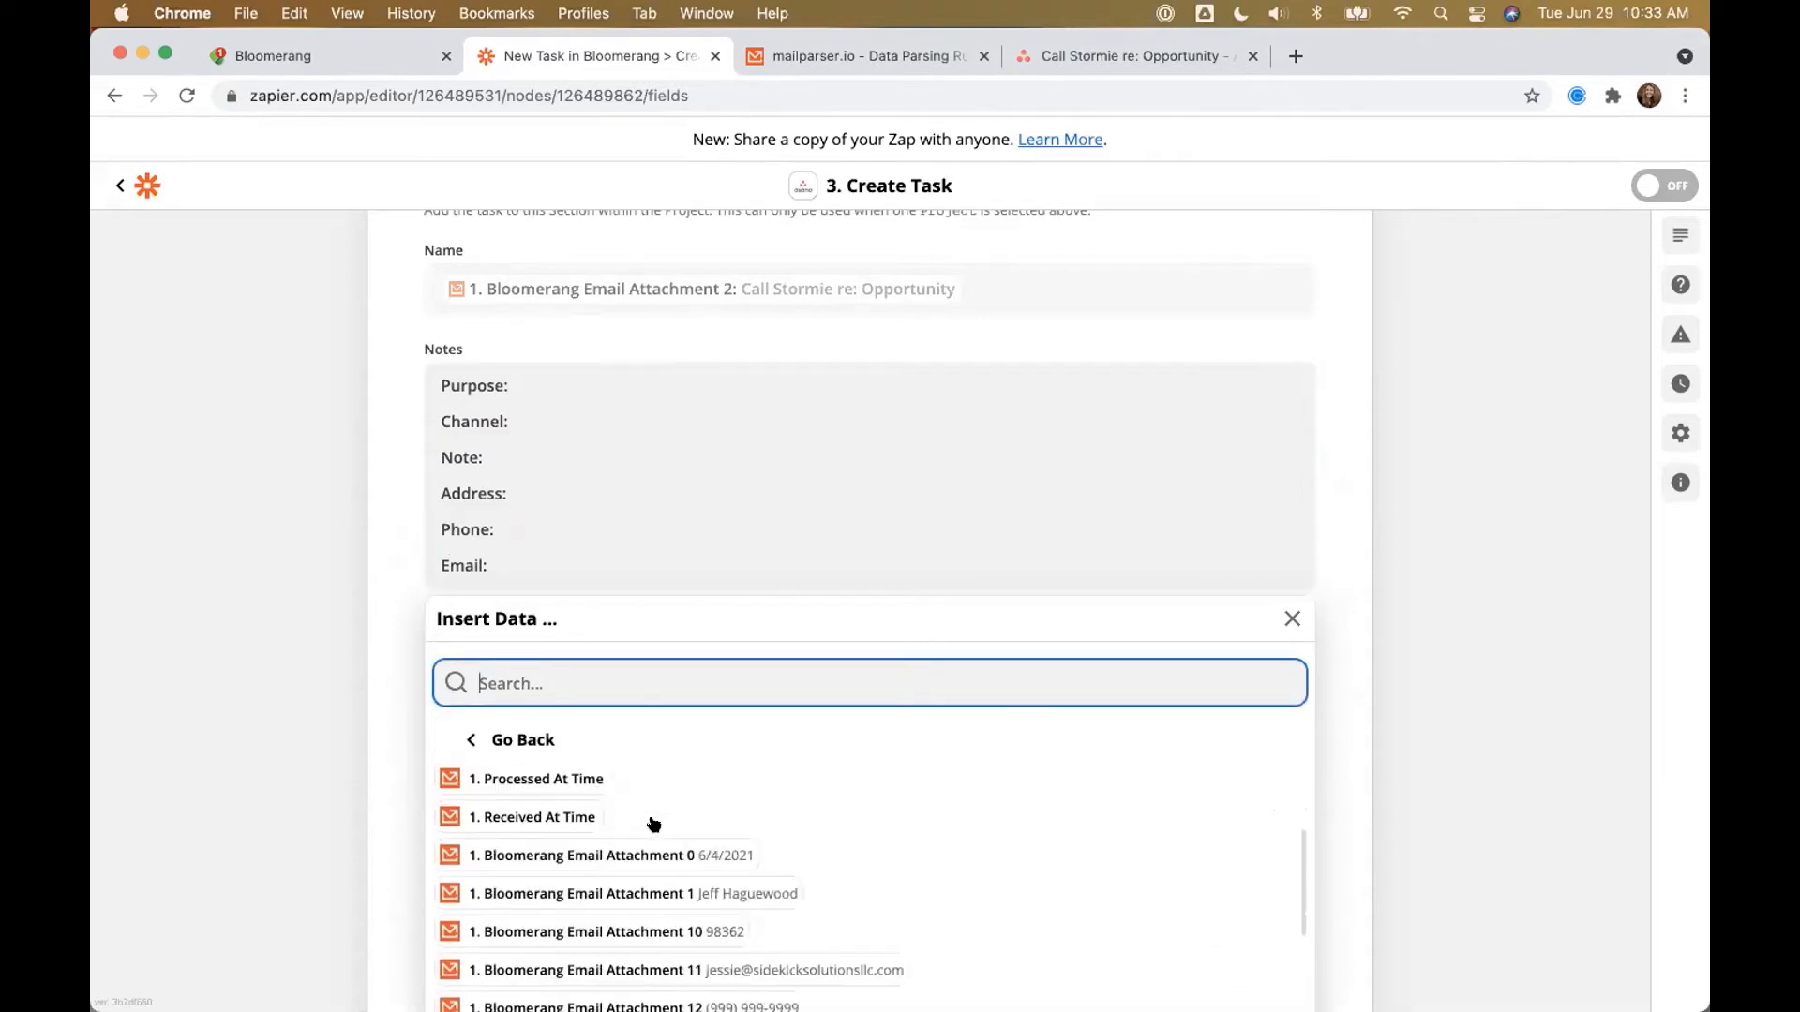
scroll(654, 823, down, 3)
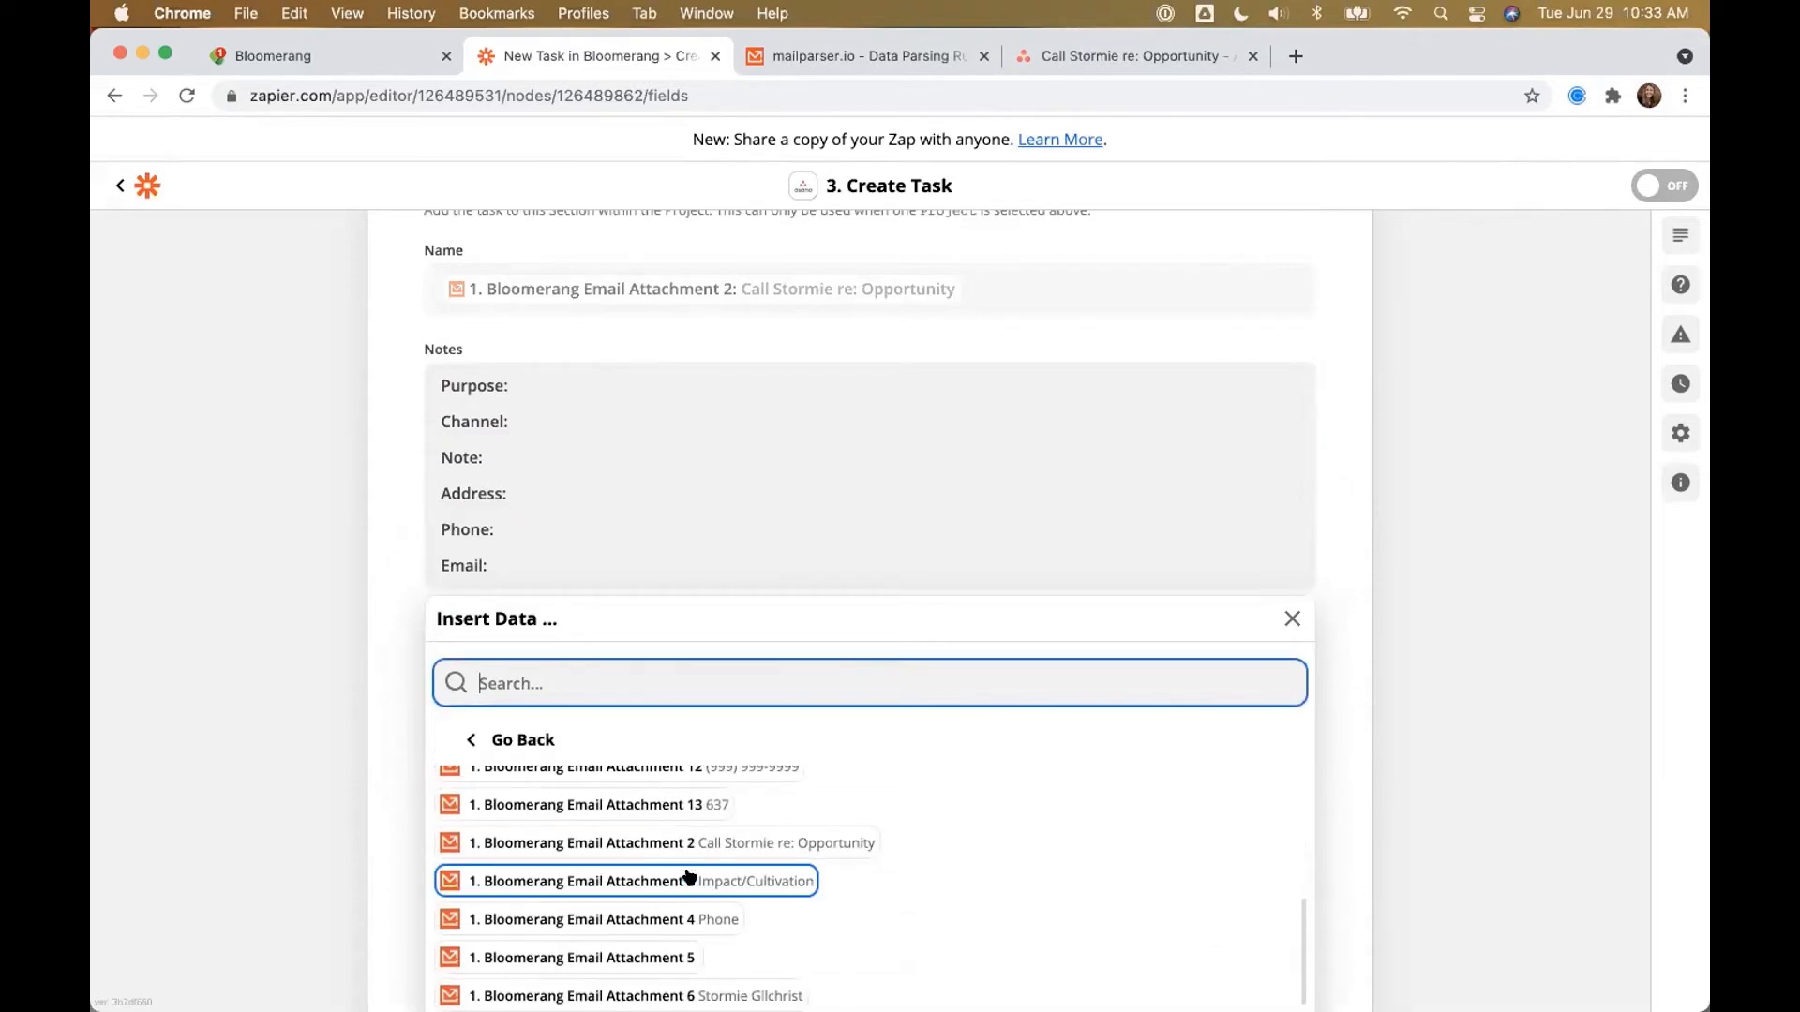
click(692, 880)
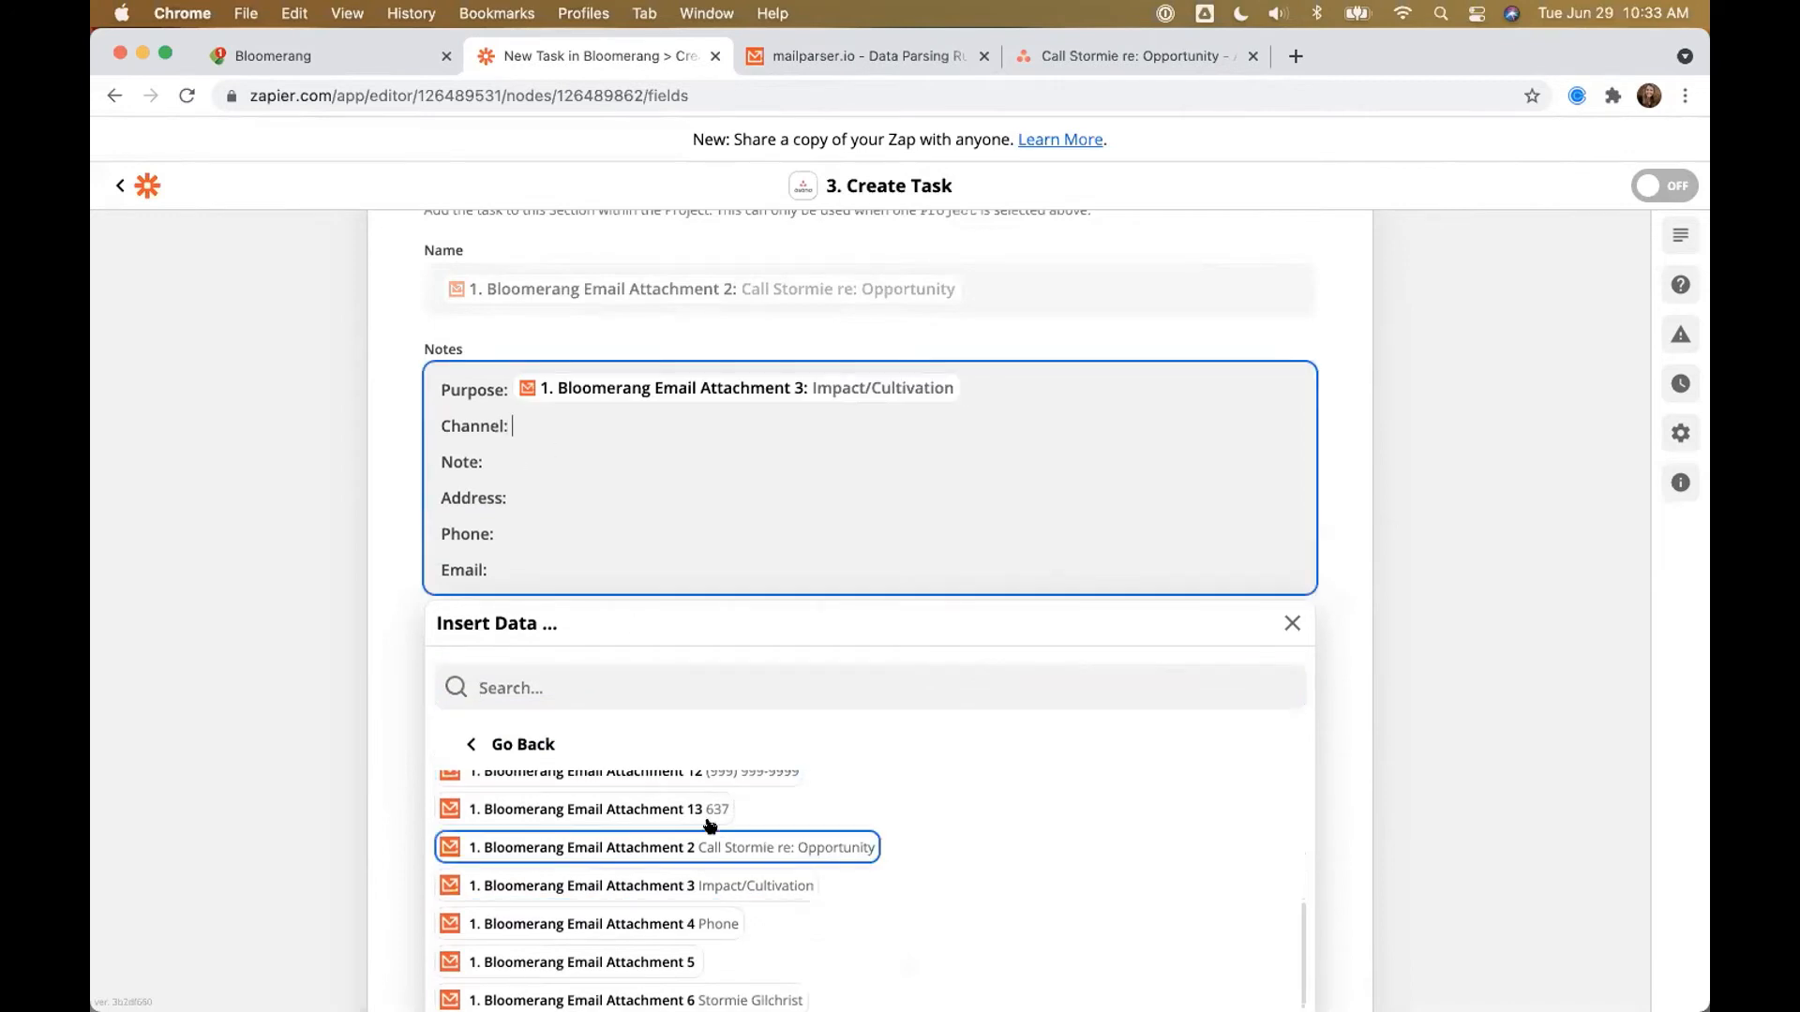
click(704, 918)
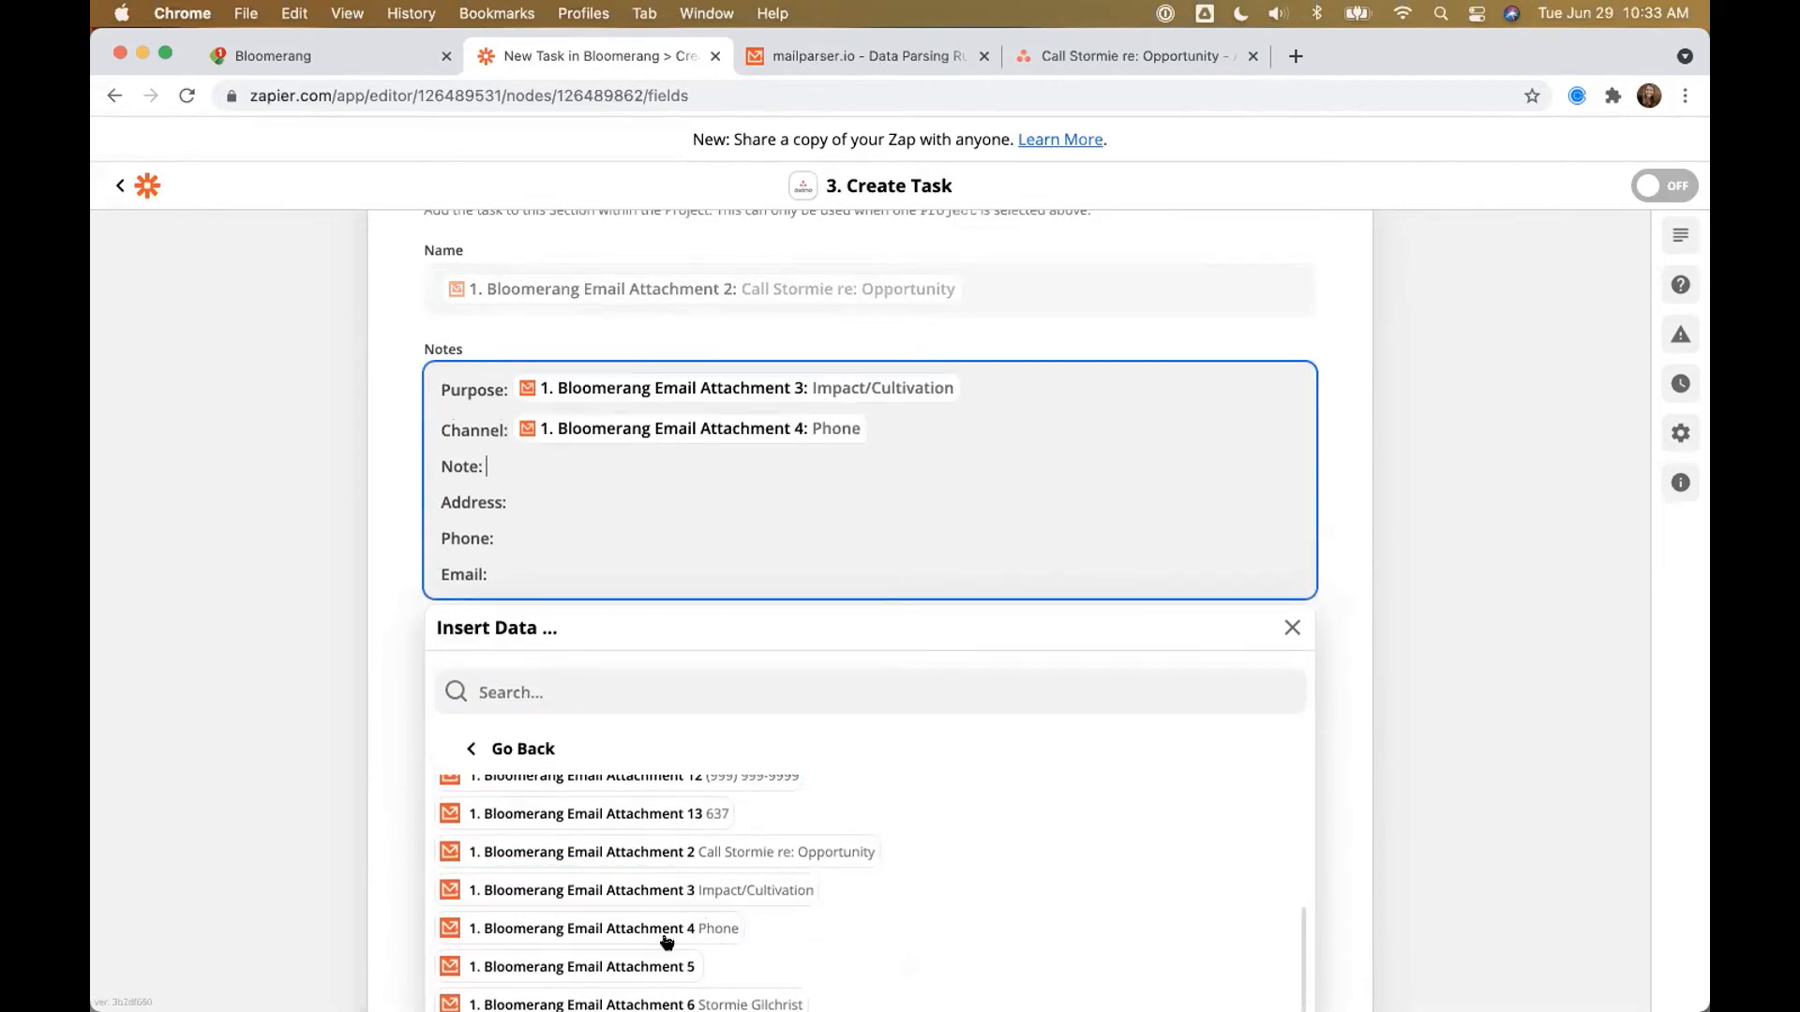
click(669, 971)
Step: Fill the Address line with Attachments 7, 8, 9 and 10 (street, city, state, postal code), comma-separated
click(562, 504)
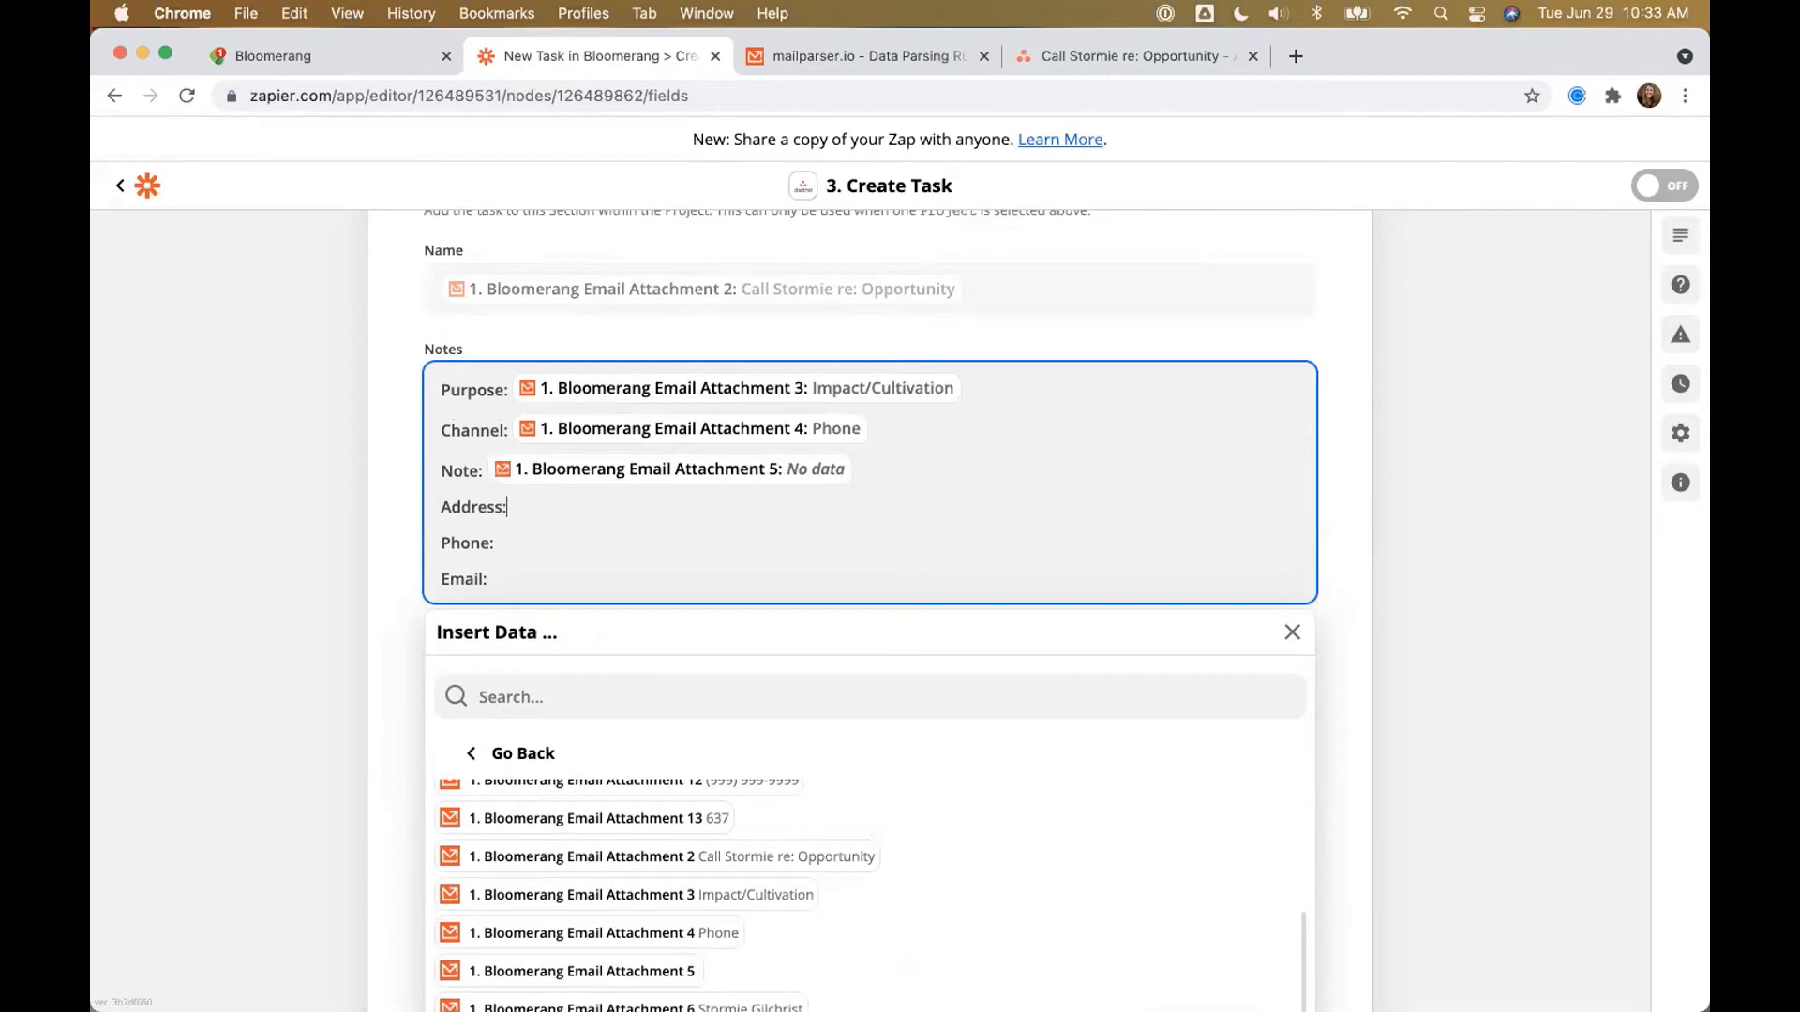
scroll(619, 843, up, 3)
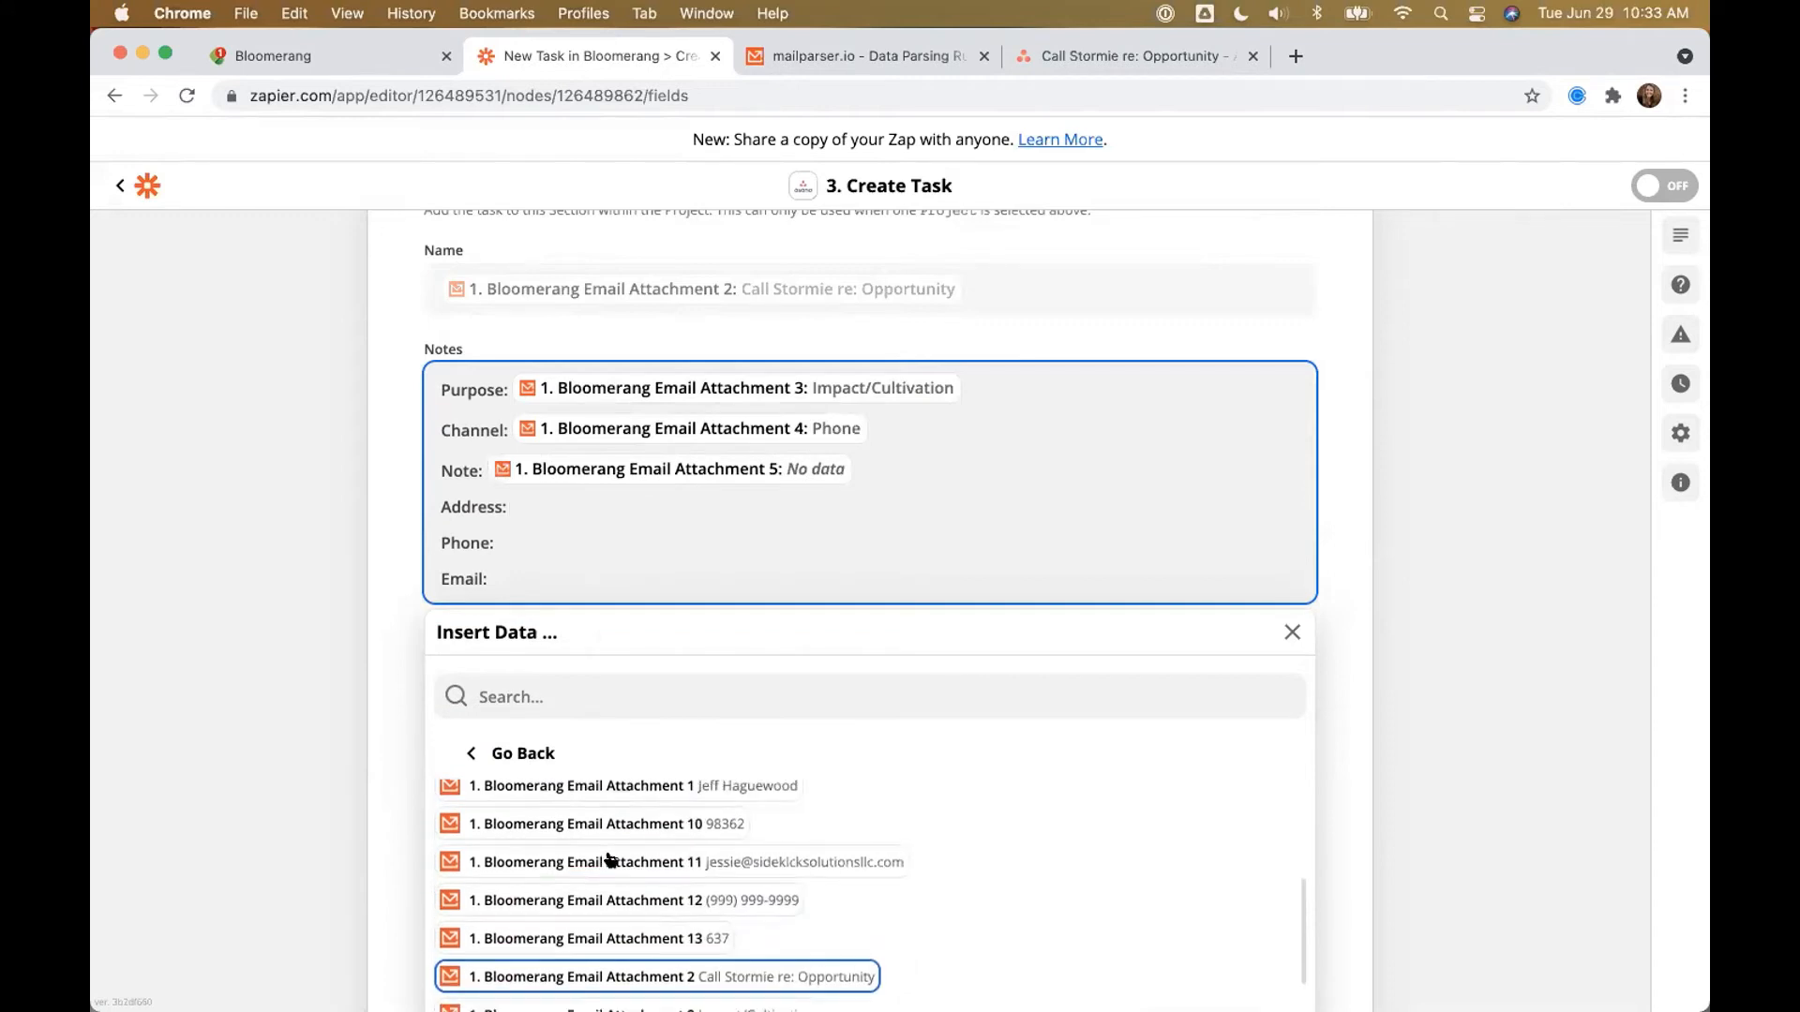
scroll(613, 853, down, 8)
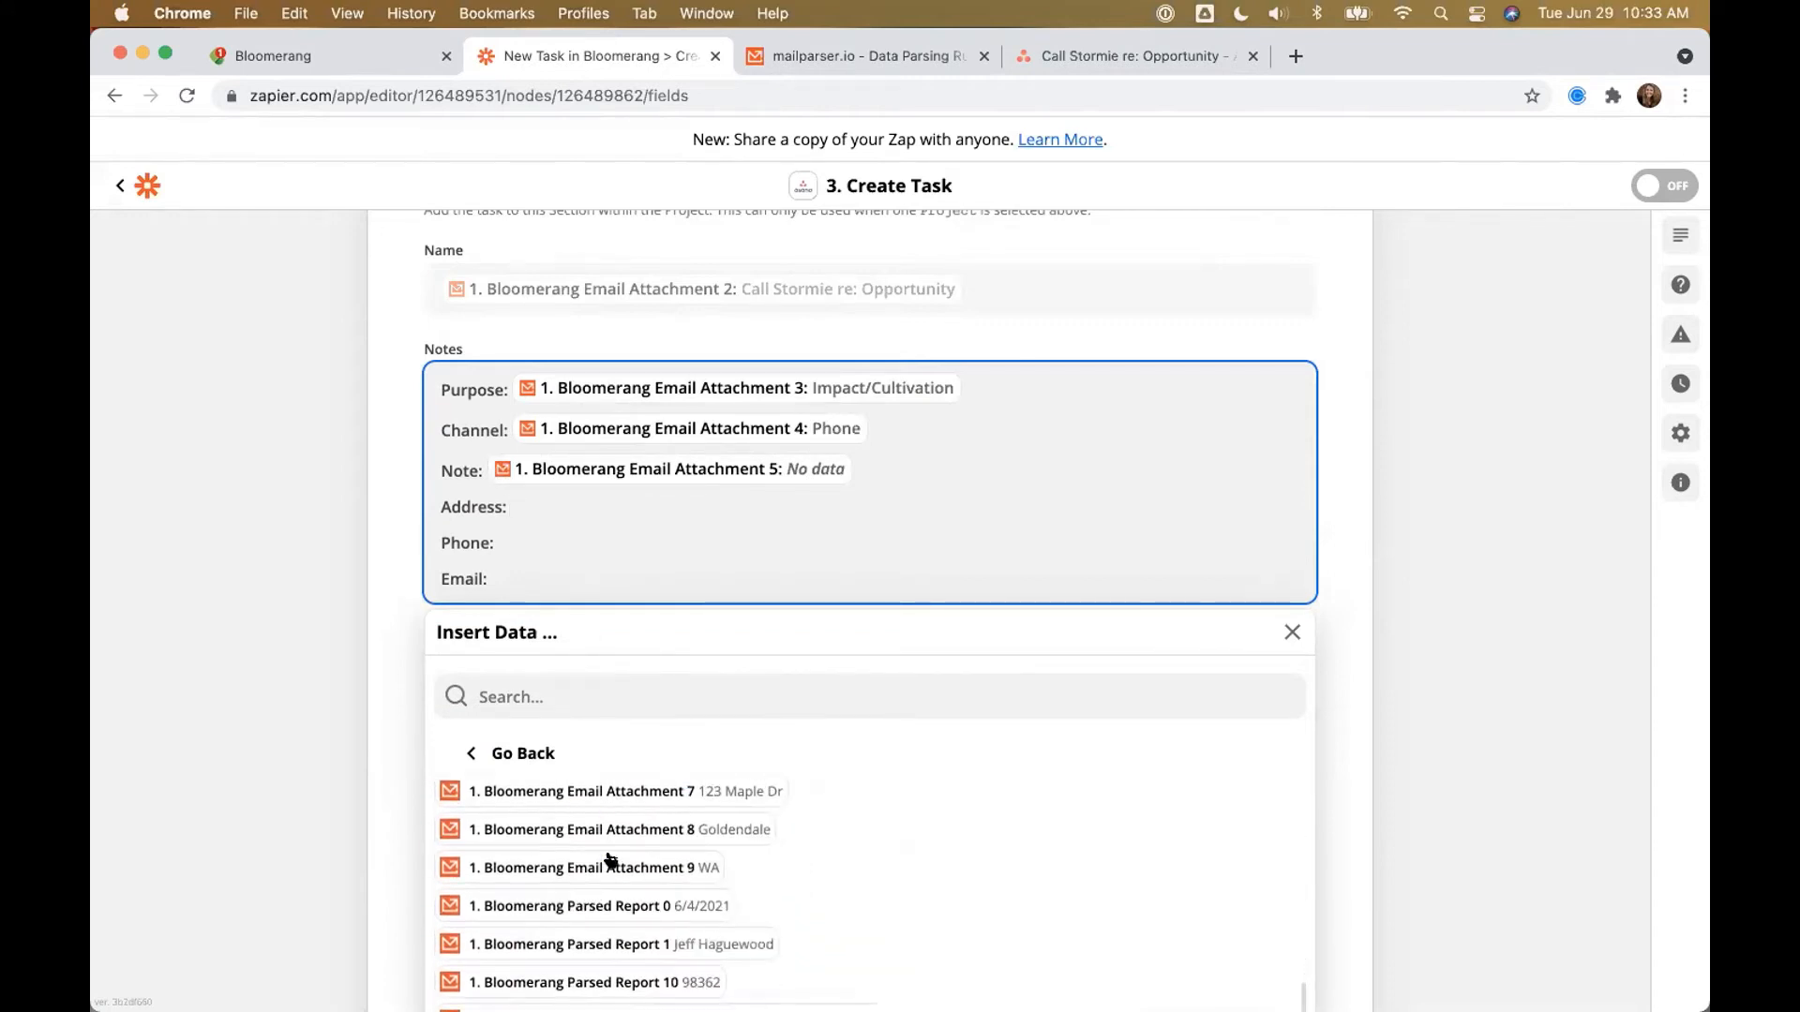
click(614, 797)
text(,)
click(602, 829)
text(,)
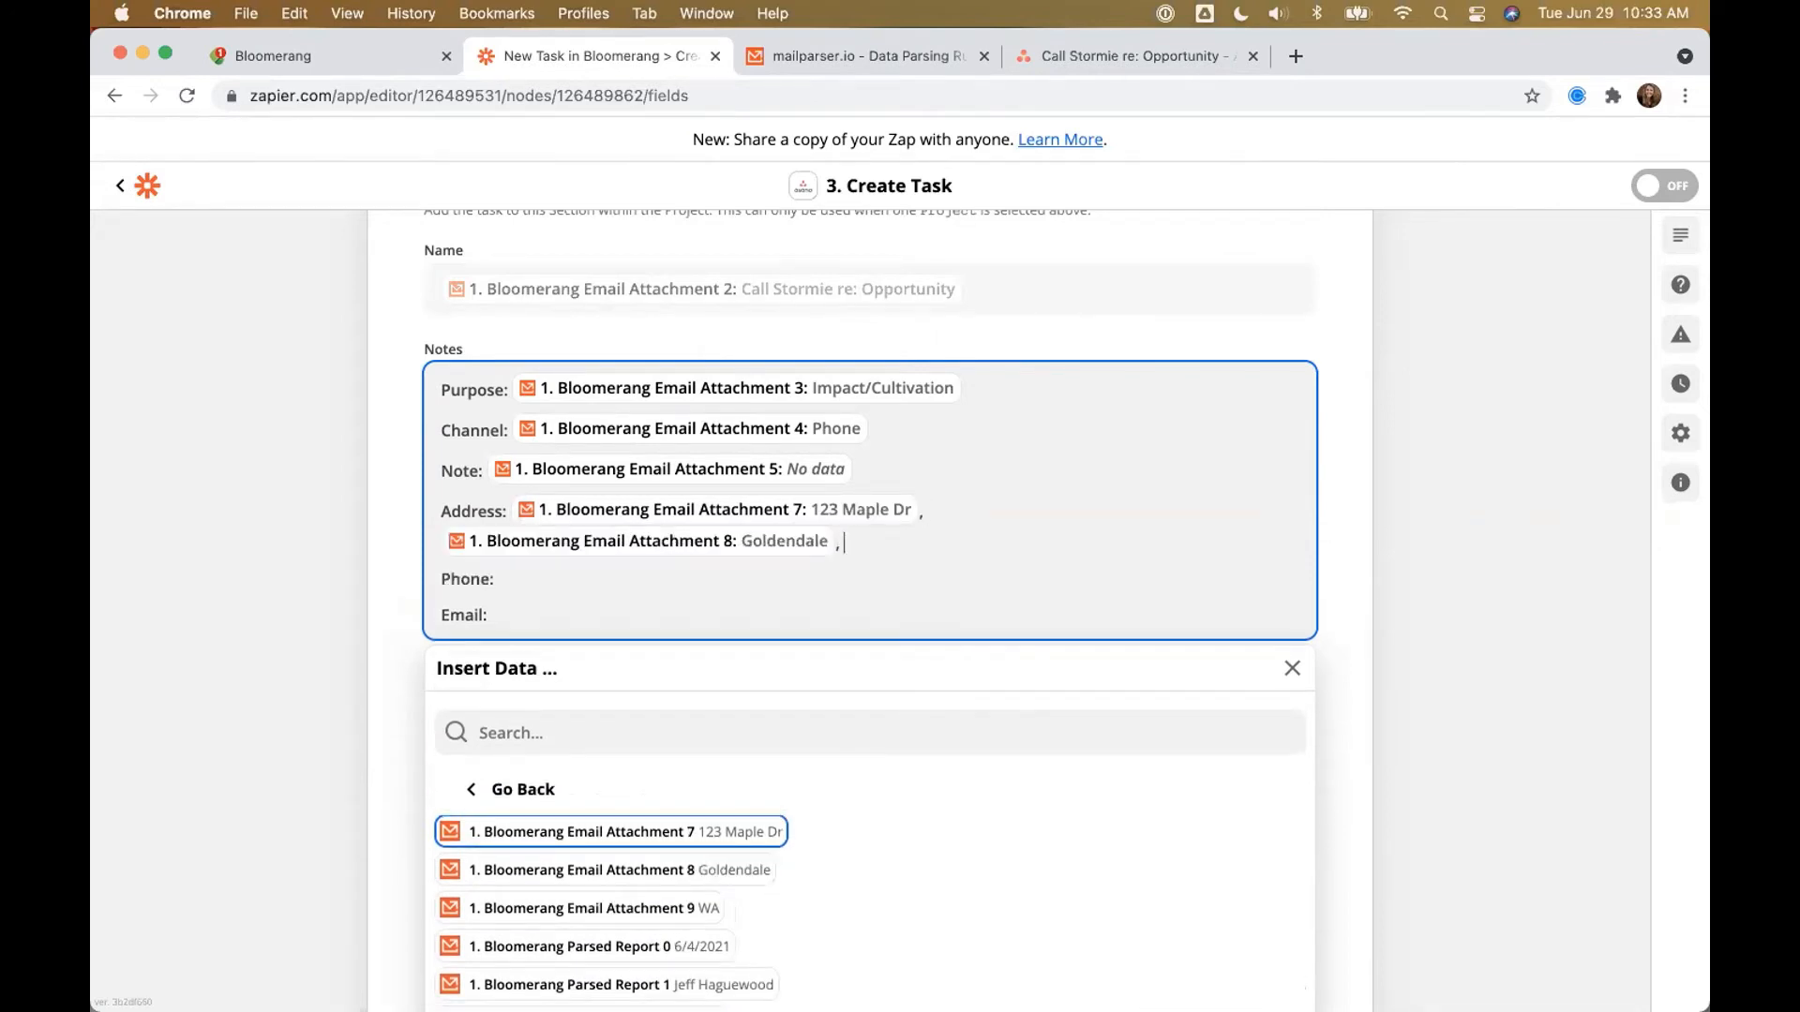
click(615, 908)
scroll(618, 902, up, 3)
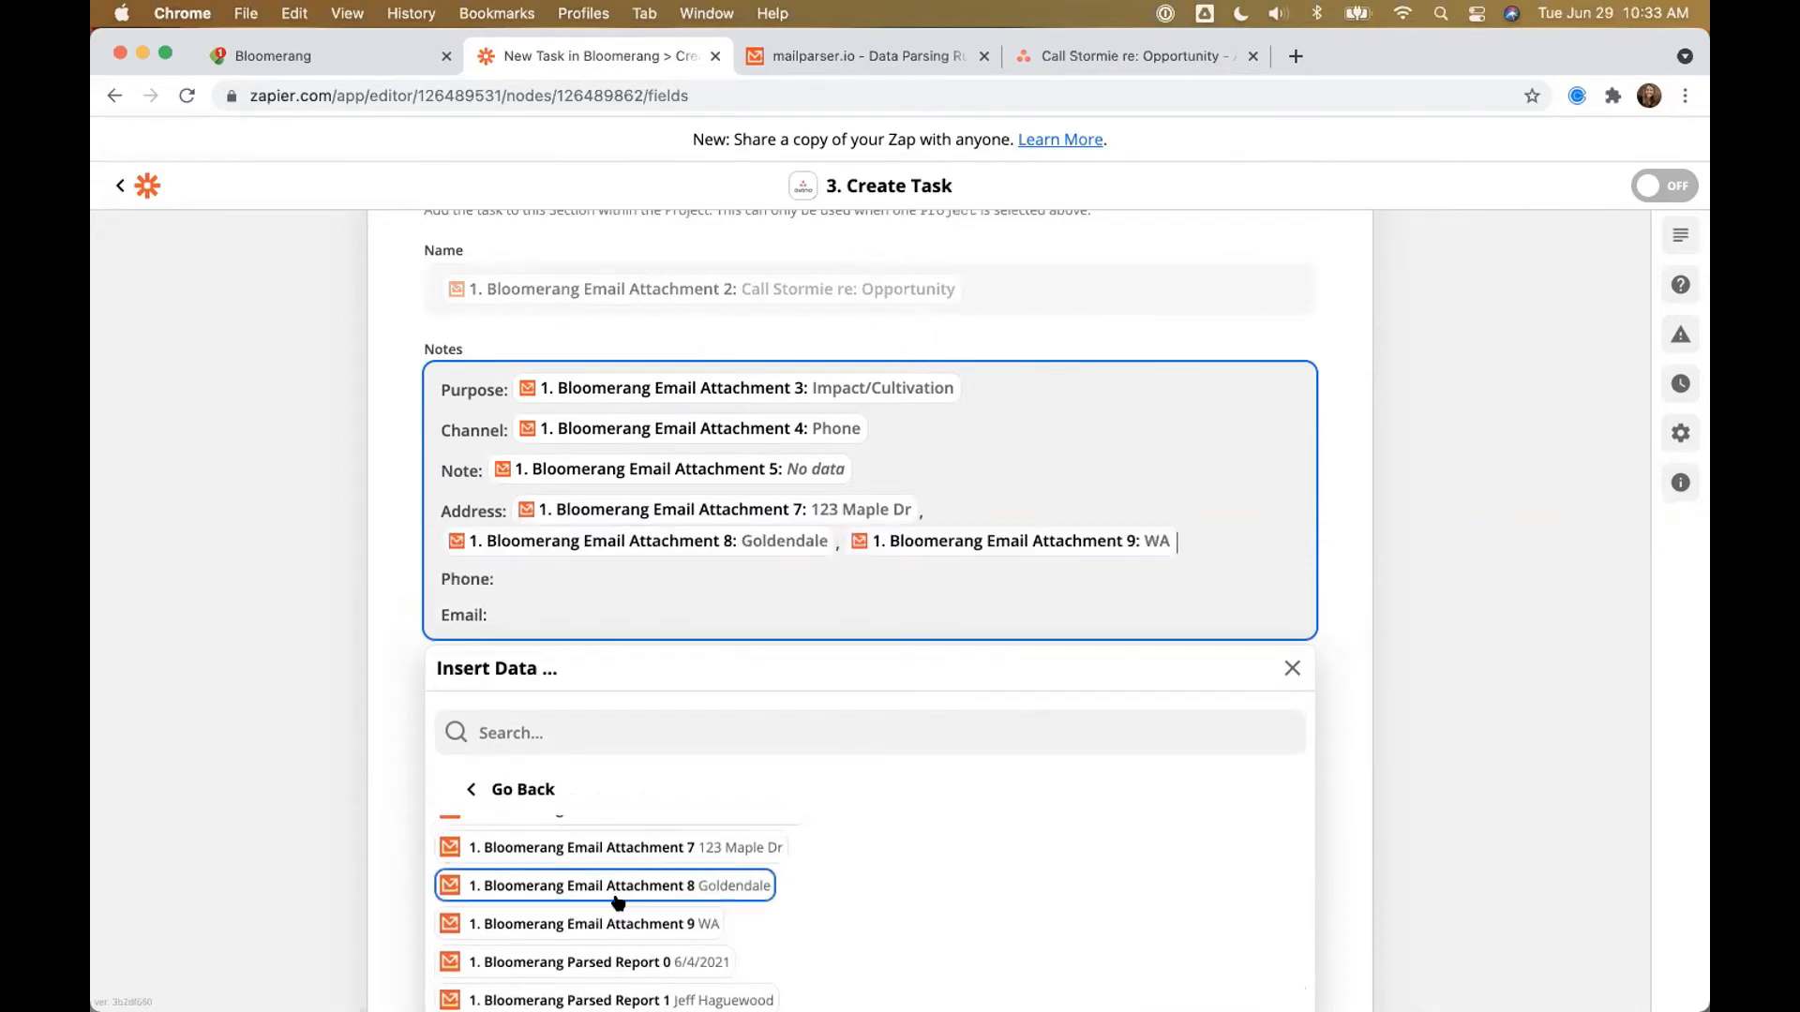
scroll(618, 902, up, 5)
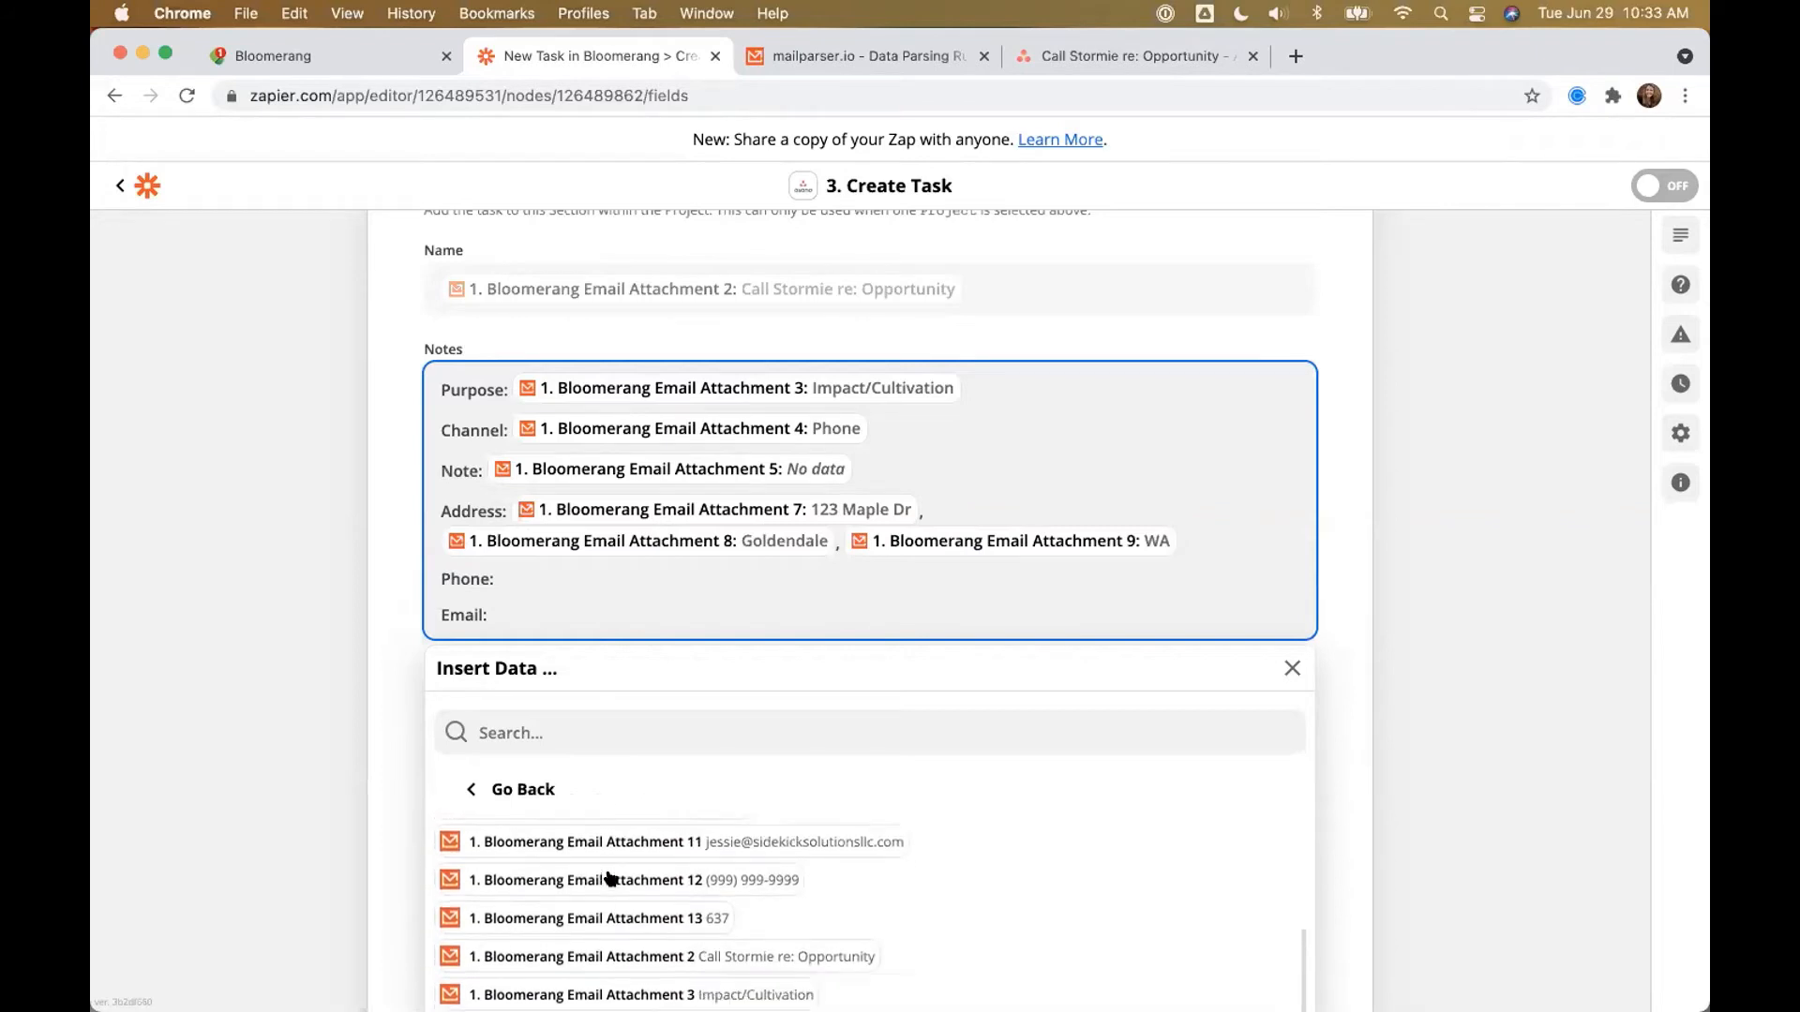
click(619, 854)
Step: Insert Attachment 12 after Phone and Attachment 11 after Email
click(532, 600)
click(673, 963)
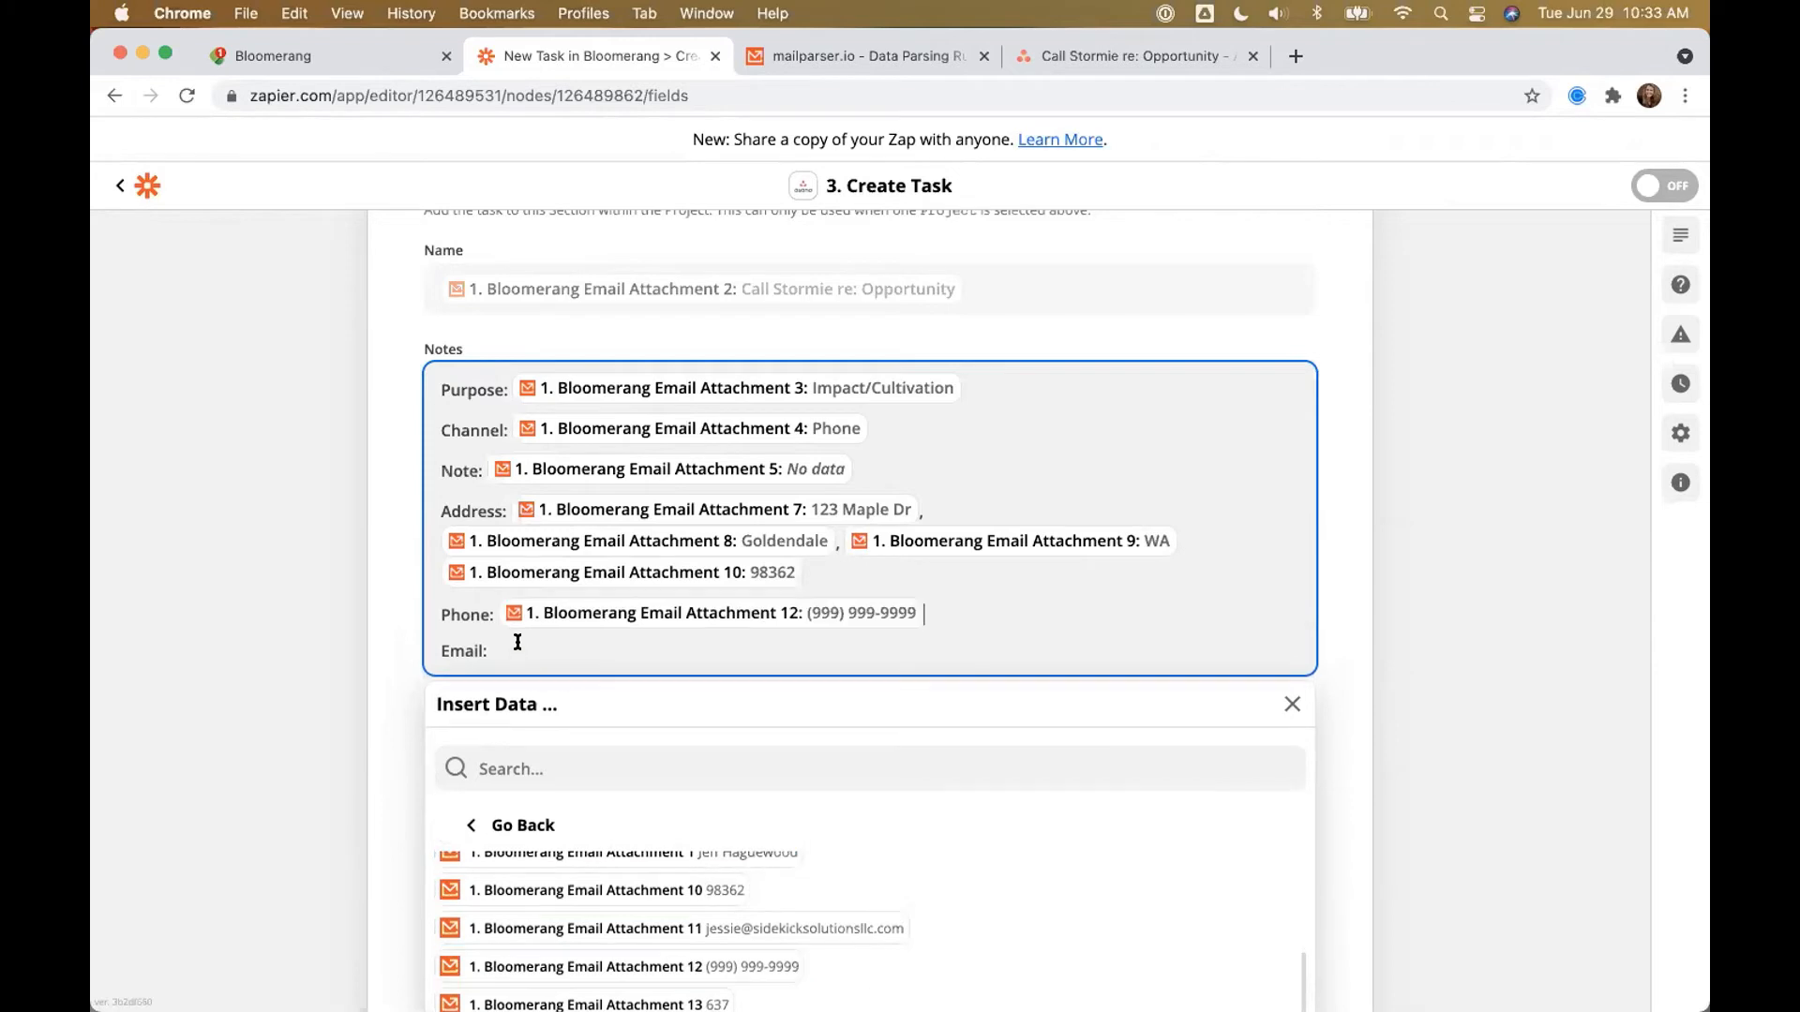
click(669, 930)
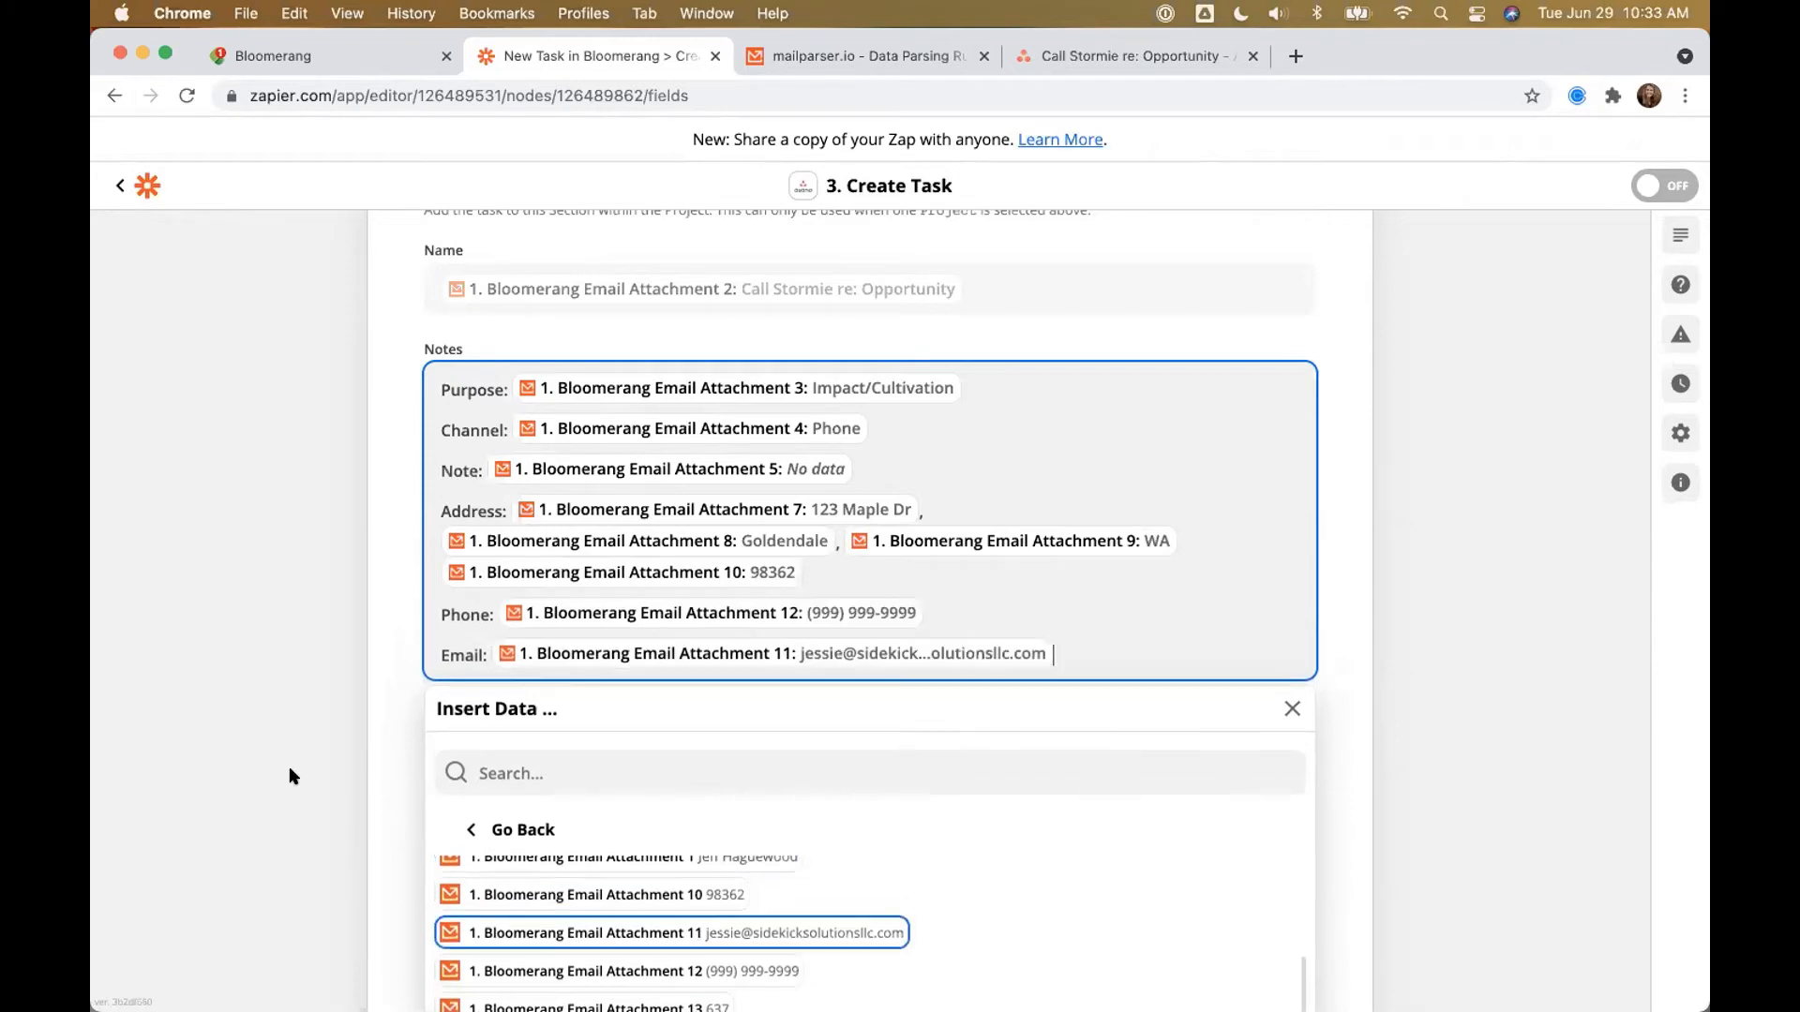
click(302, 375)
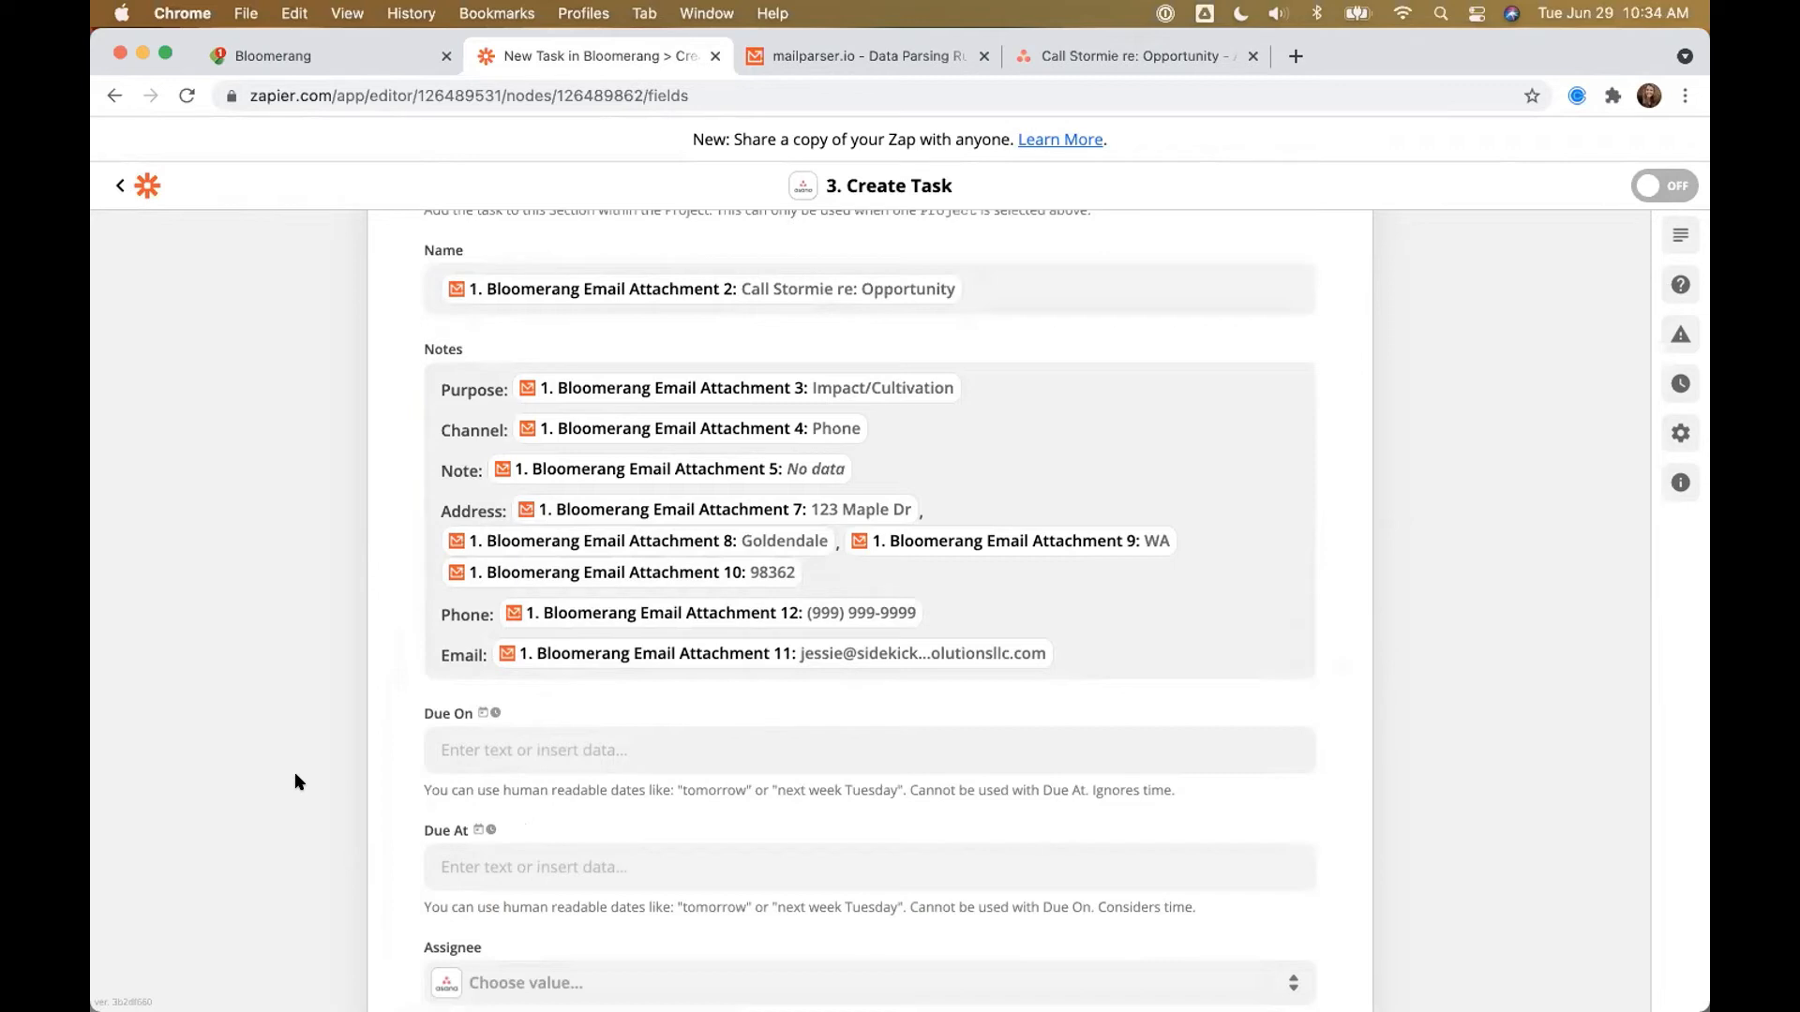
Step: Map Due On to Mailparser's Bloomerang Email Attachment 0, showing 6/4/2021
scroll(193, 598, down, 5)
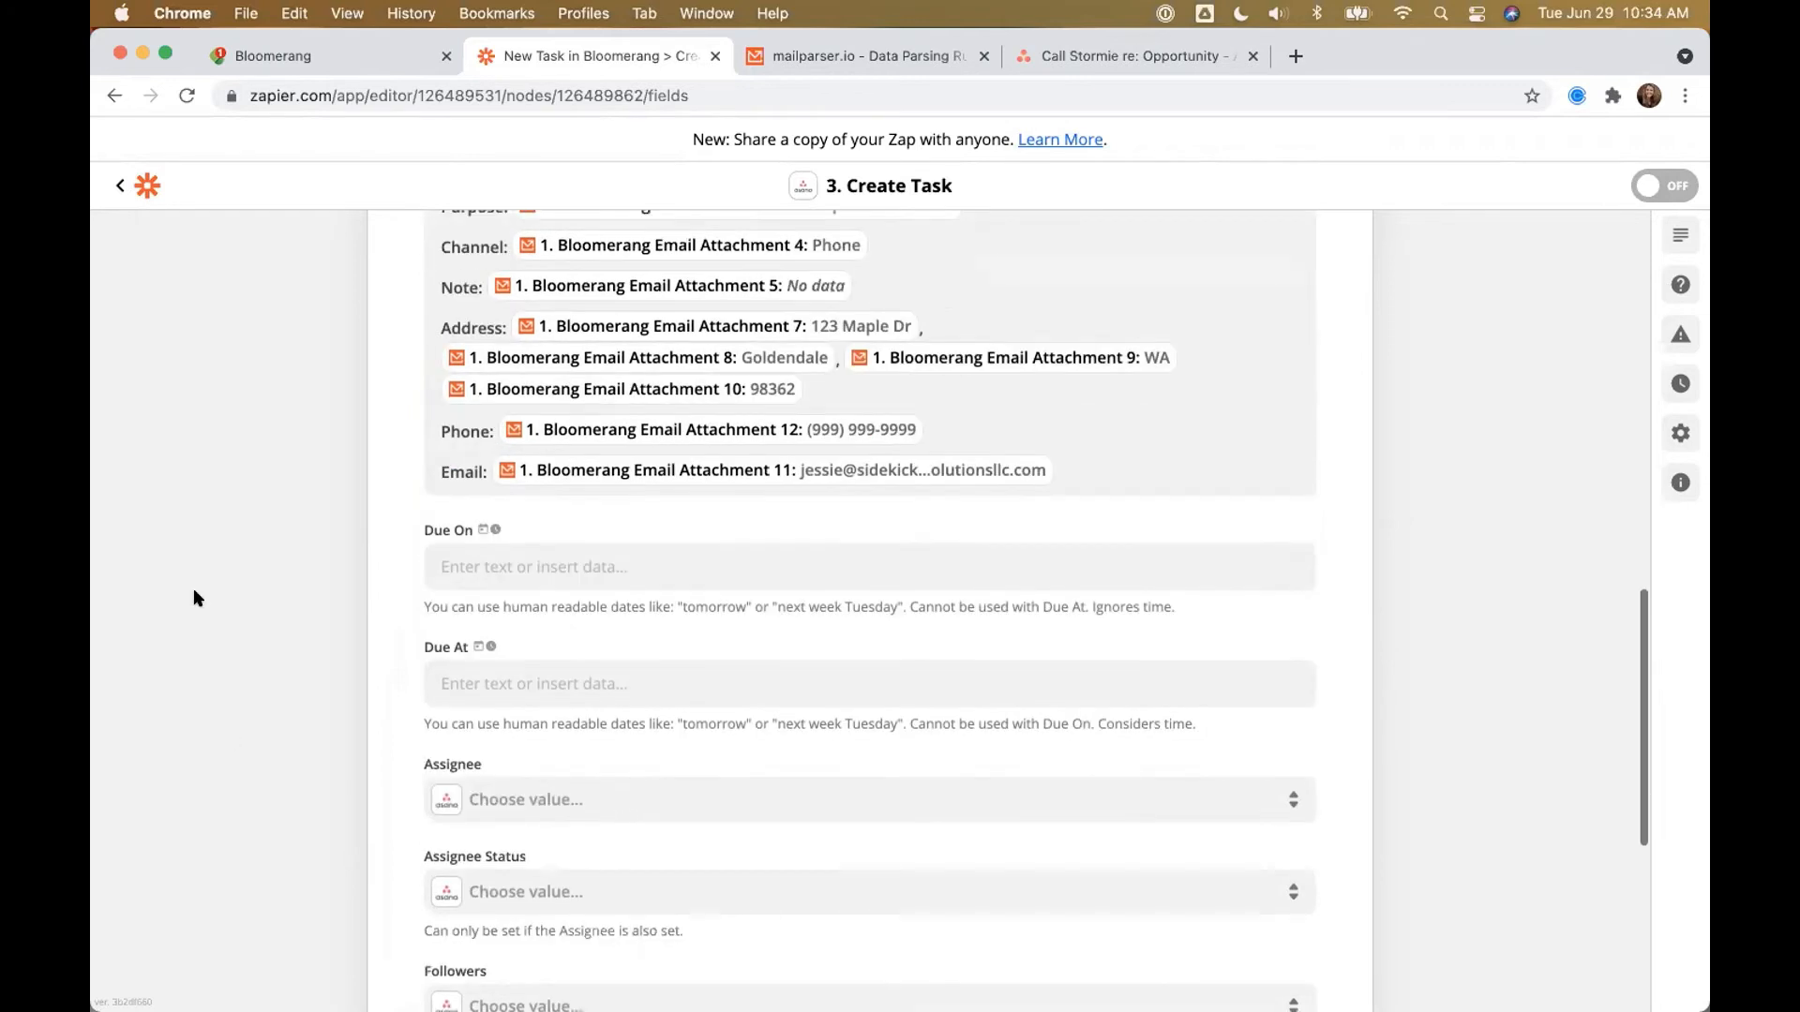
drag(419, 507, 471, 507)
click(471, 507)
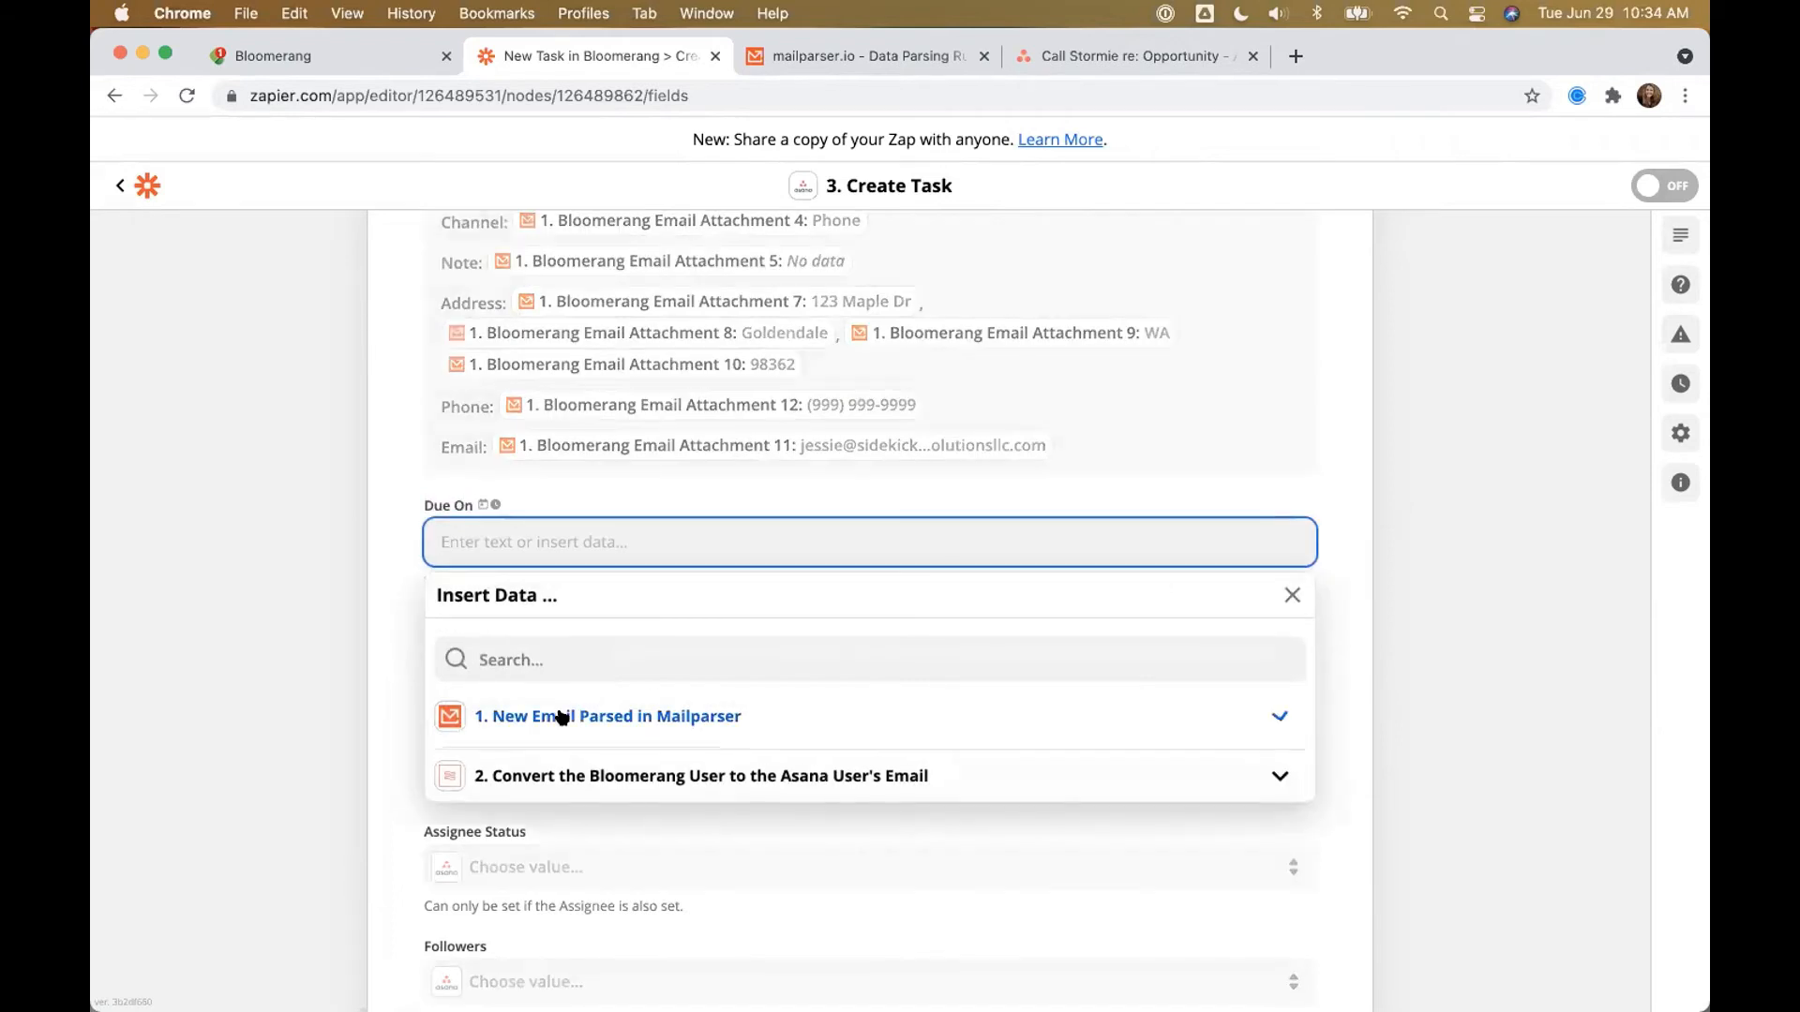
click(450, 715)
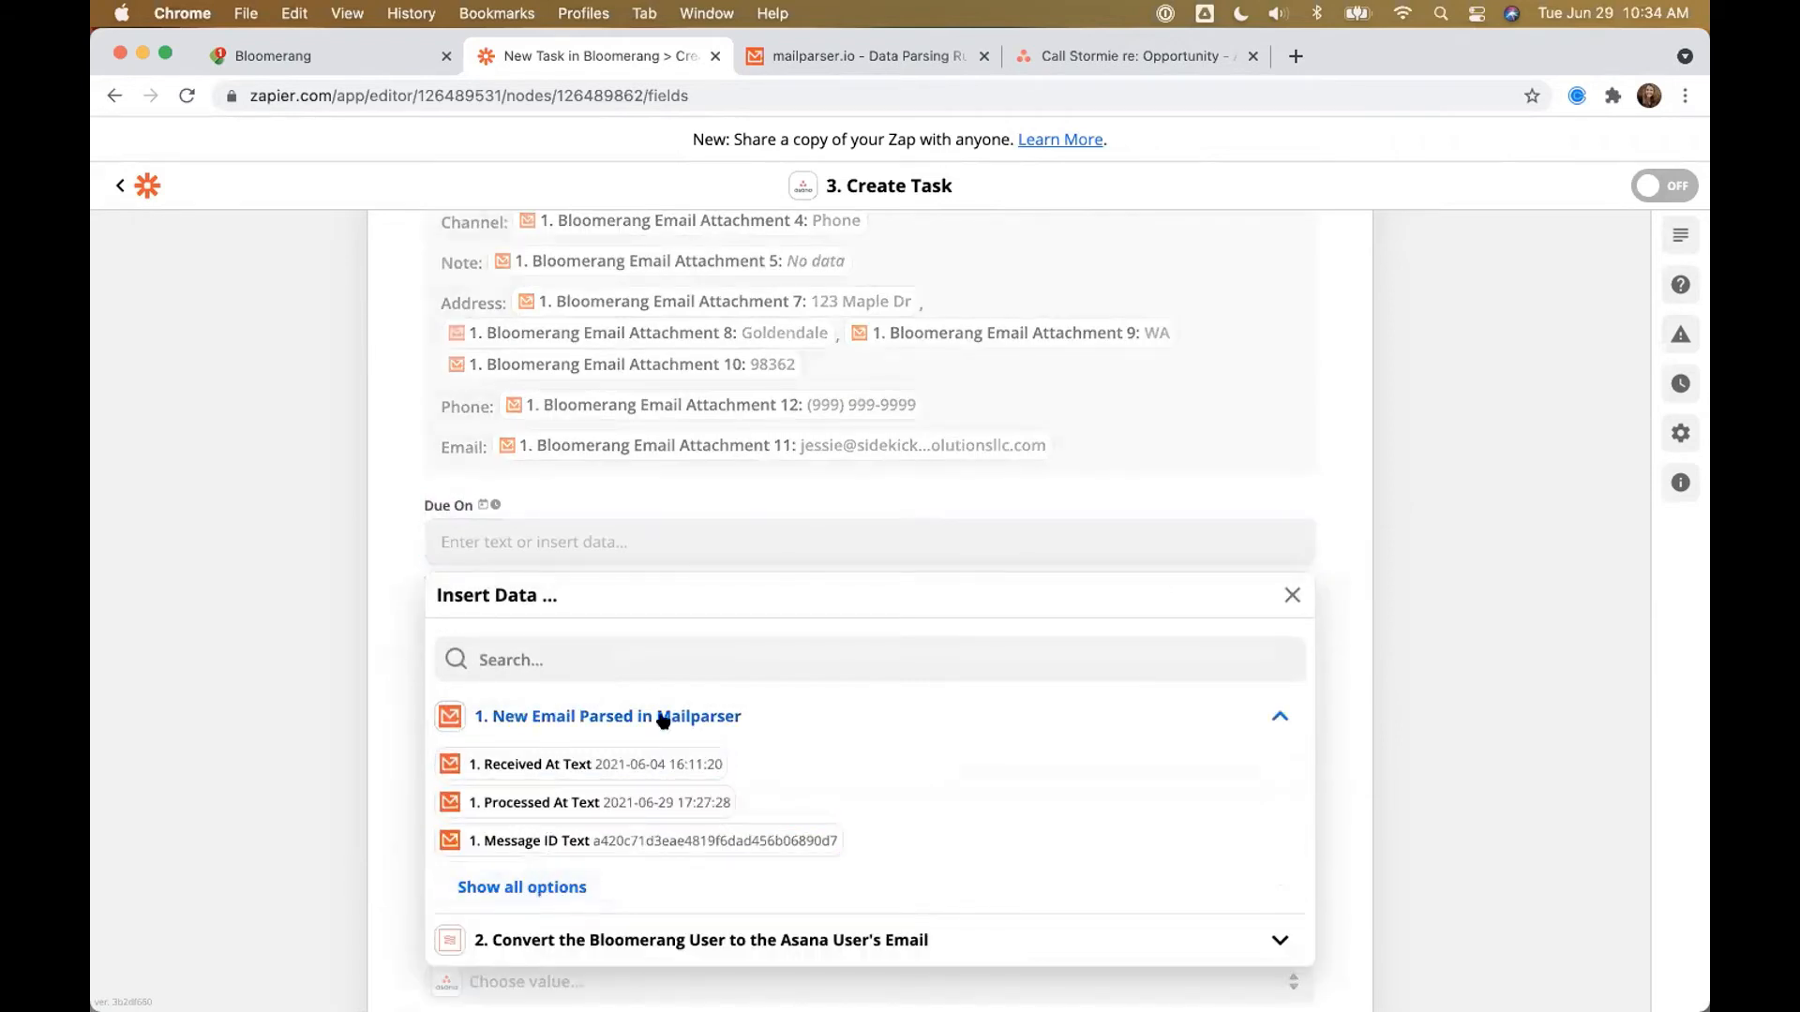
click(522, 886)
scroll(559, 800, down, 5)
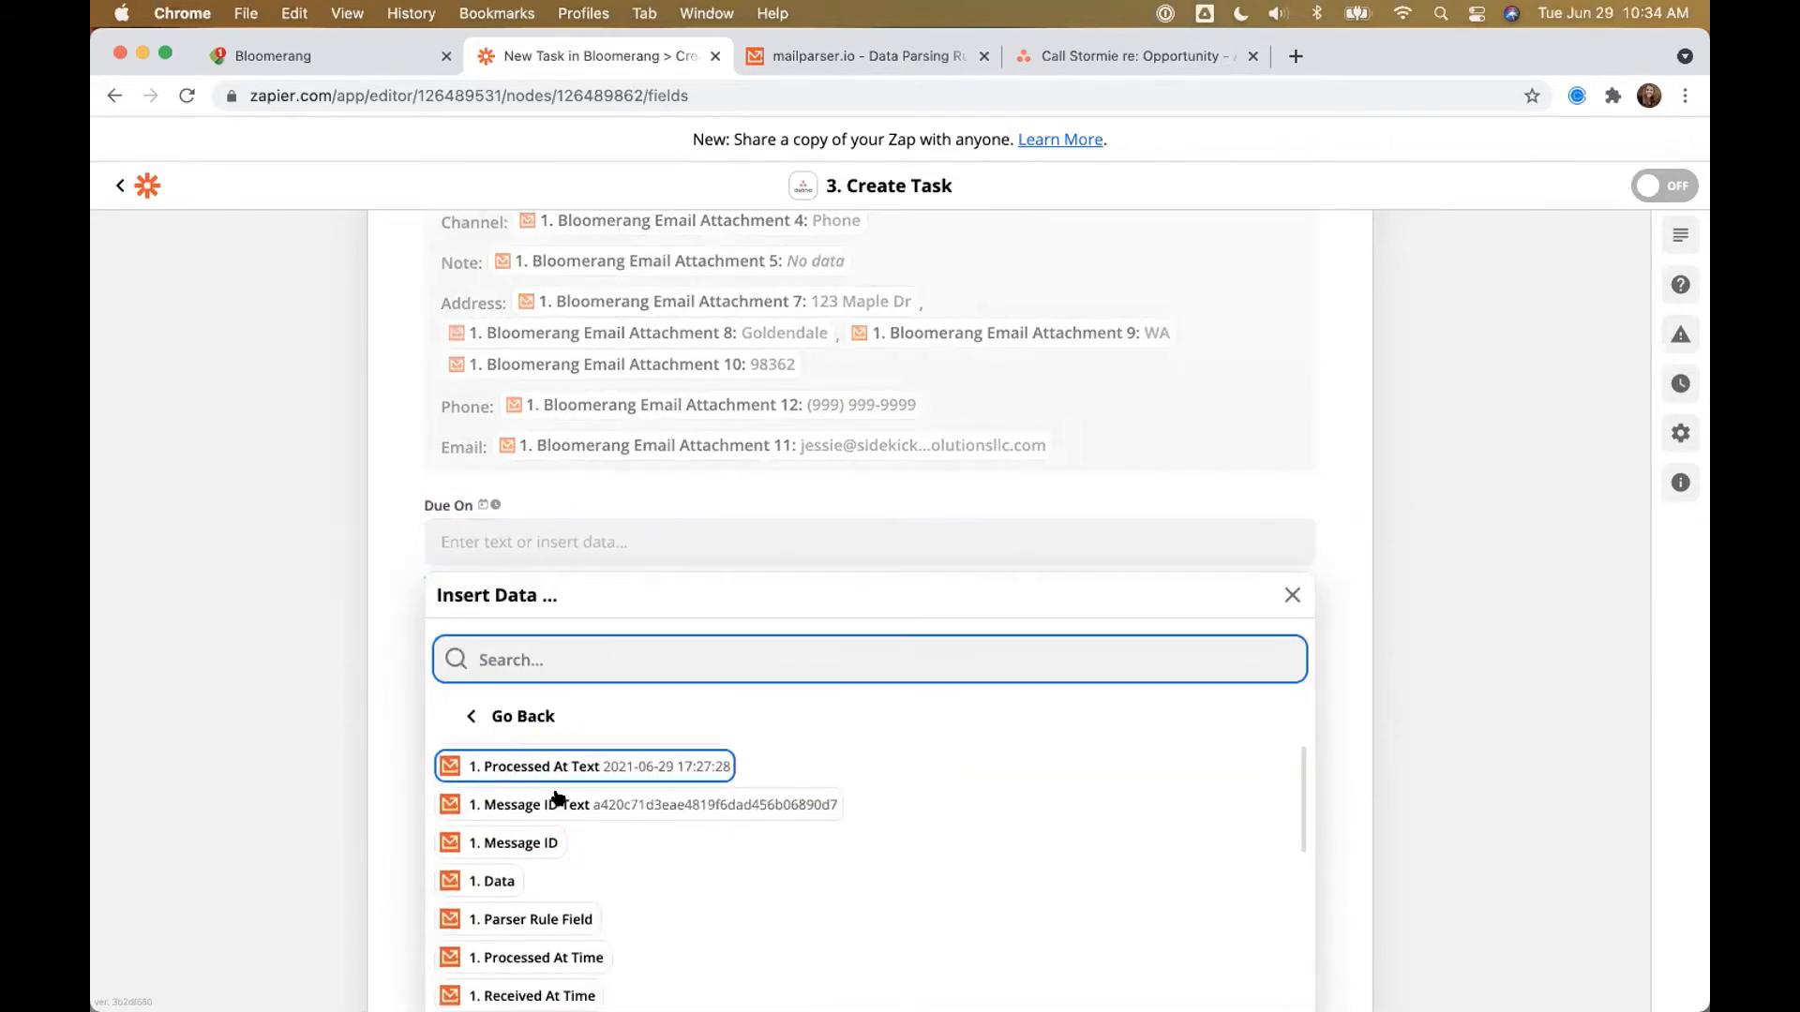
scroll(559, 800, up, 2)
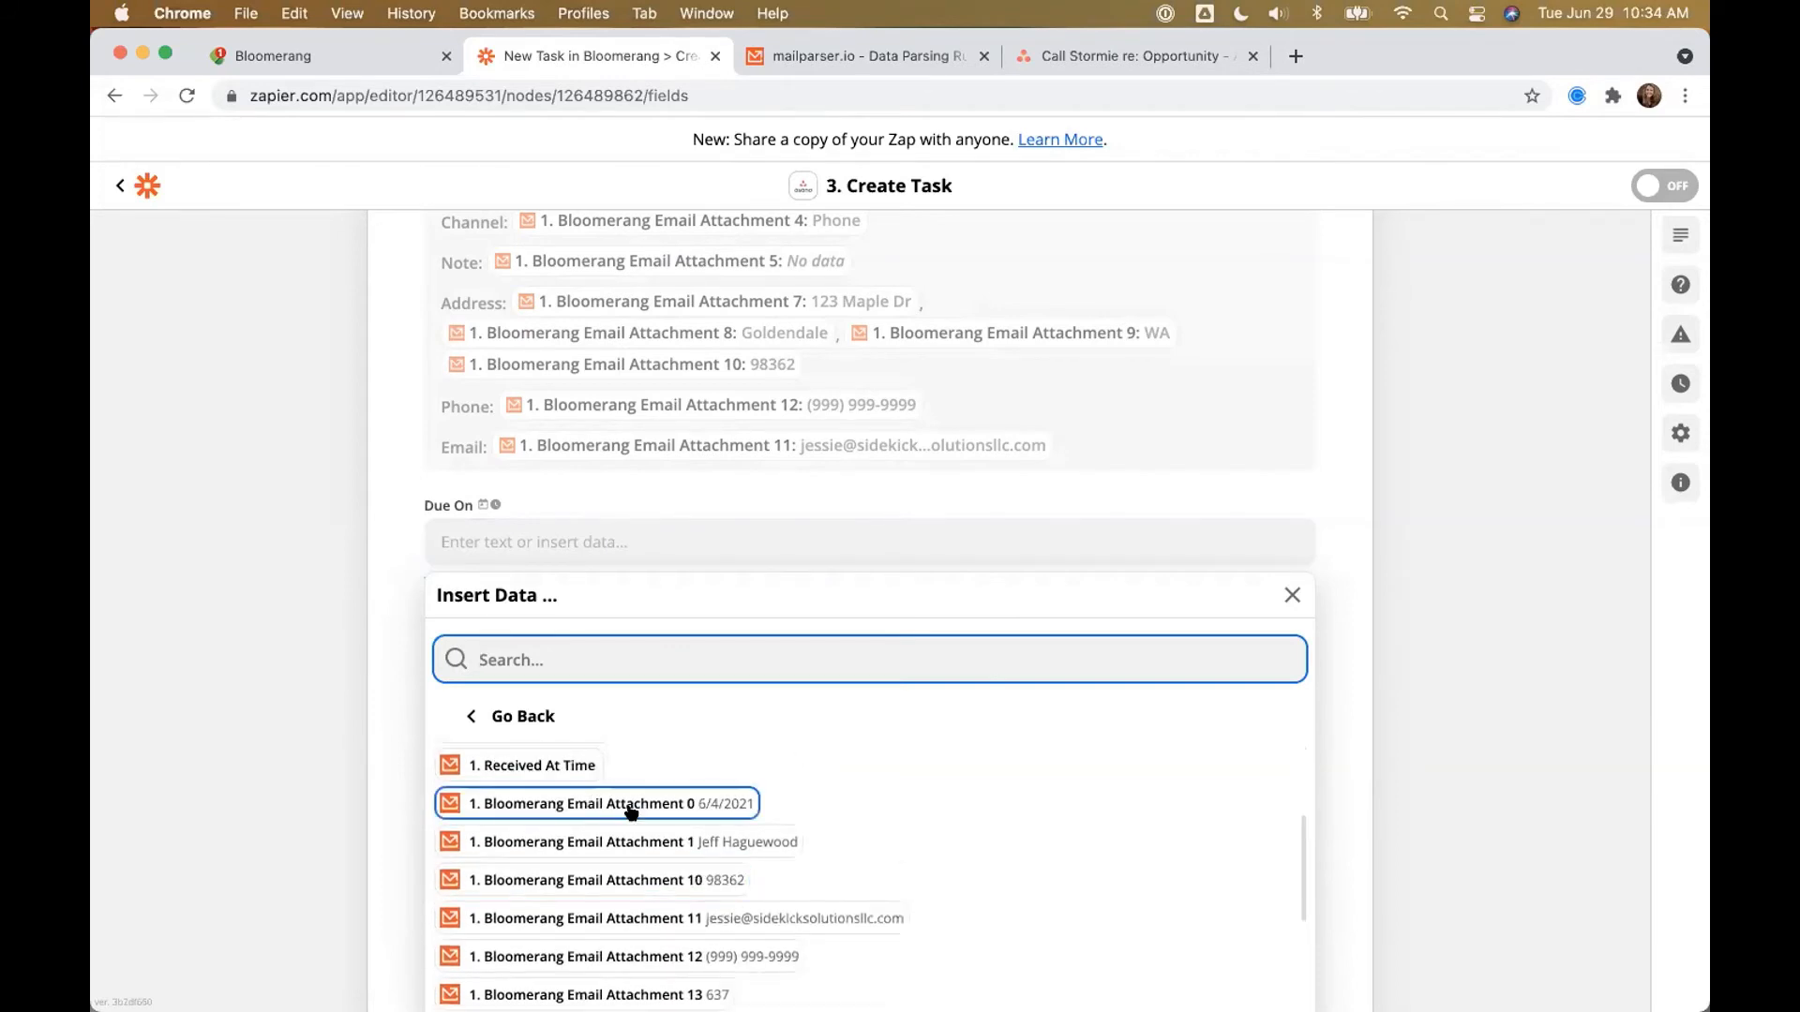
click(614, 804)
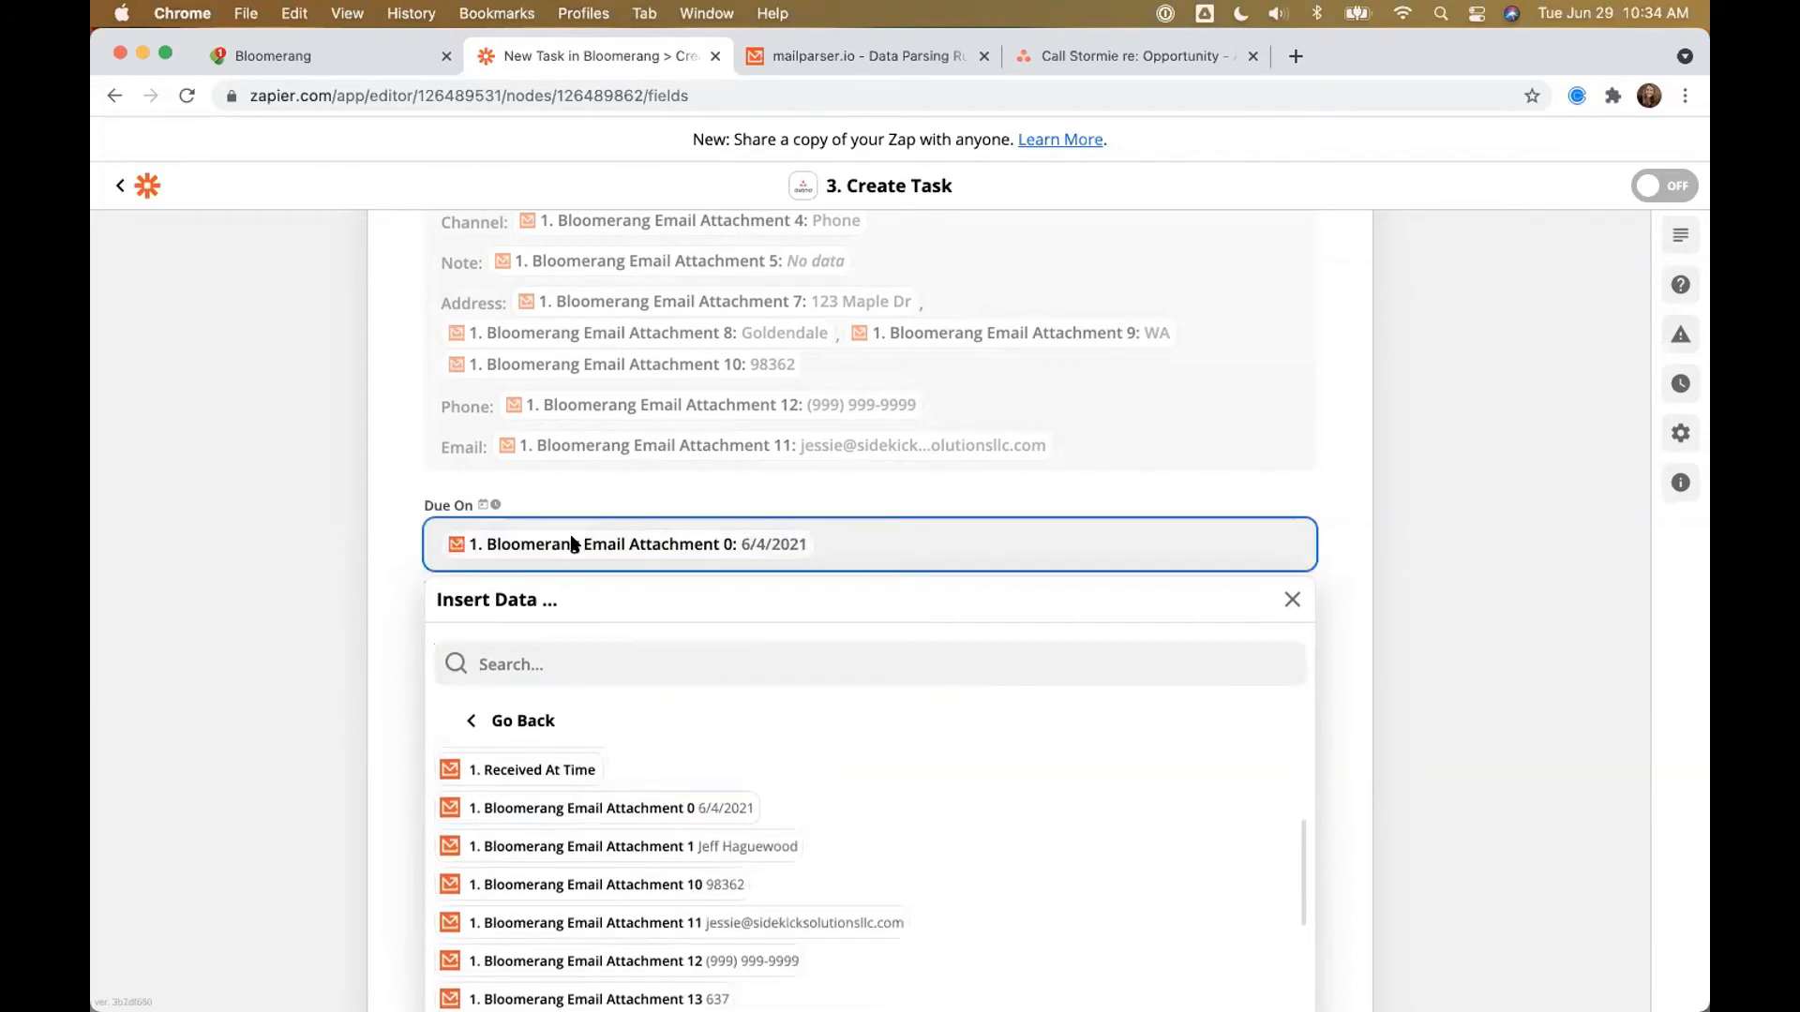
click(387, 555)
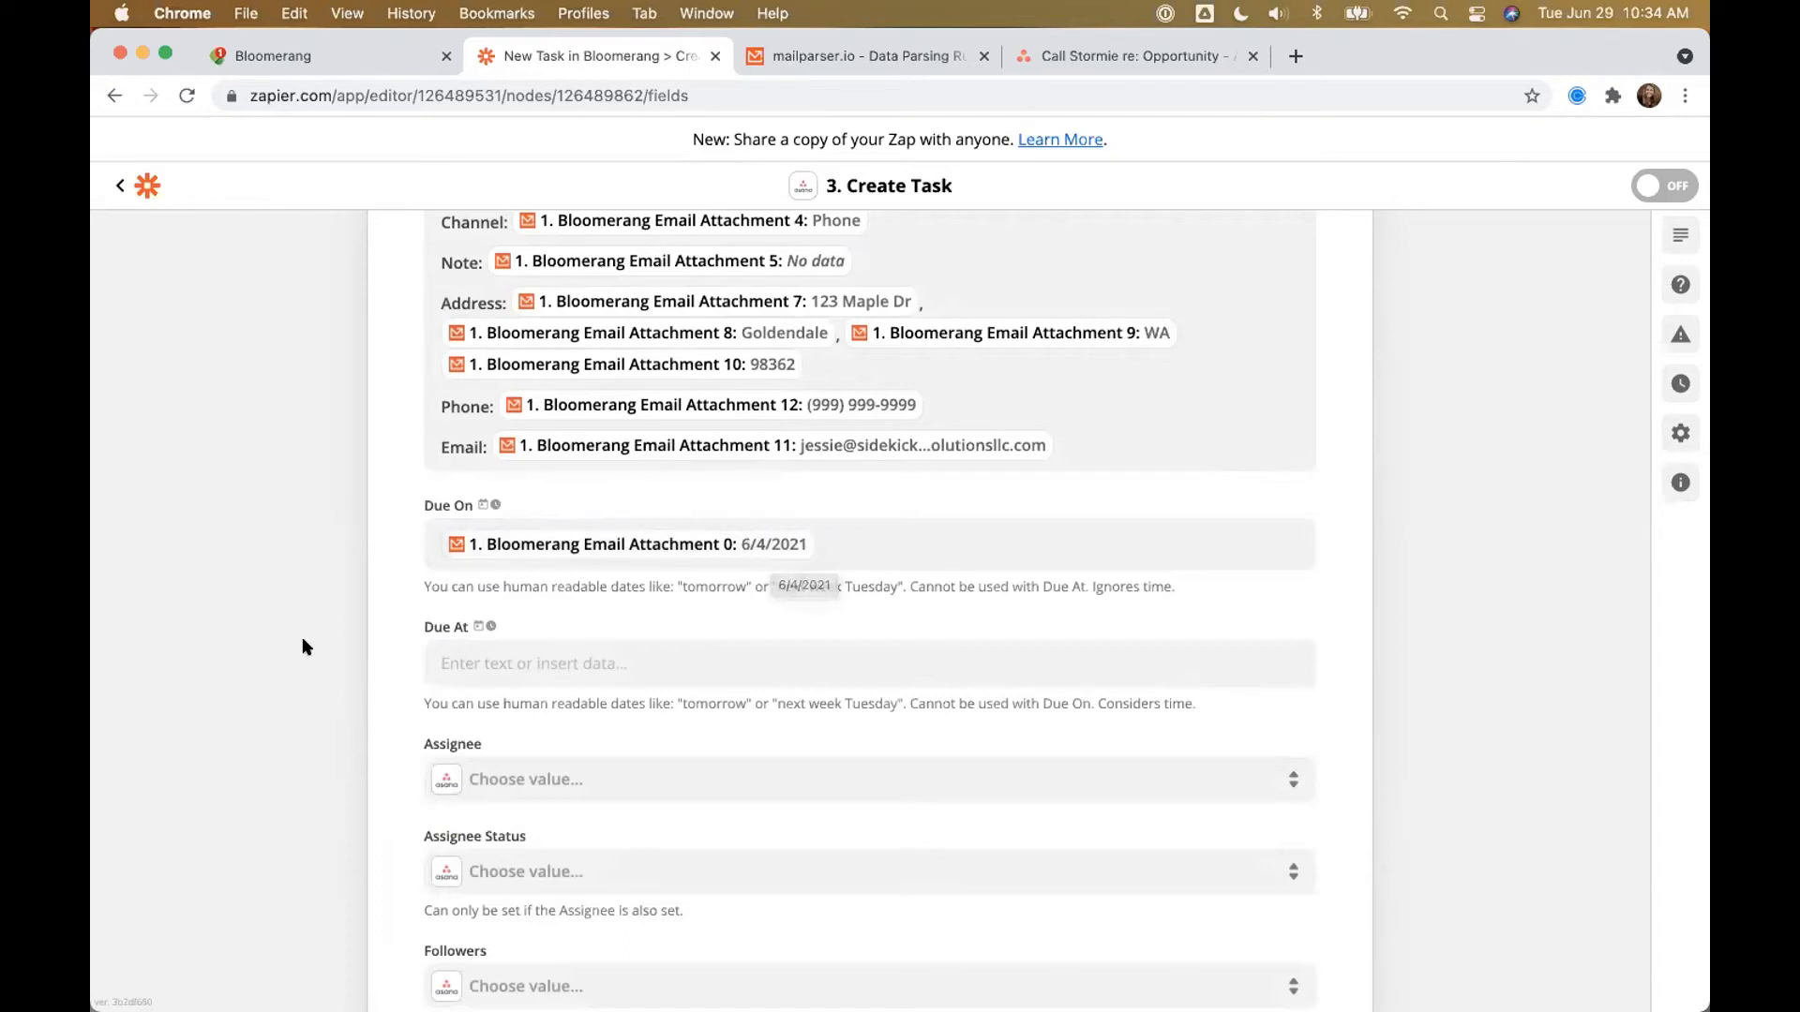
scroll(300, 643, down, 3)
drag(424, 637, 480, 641)
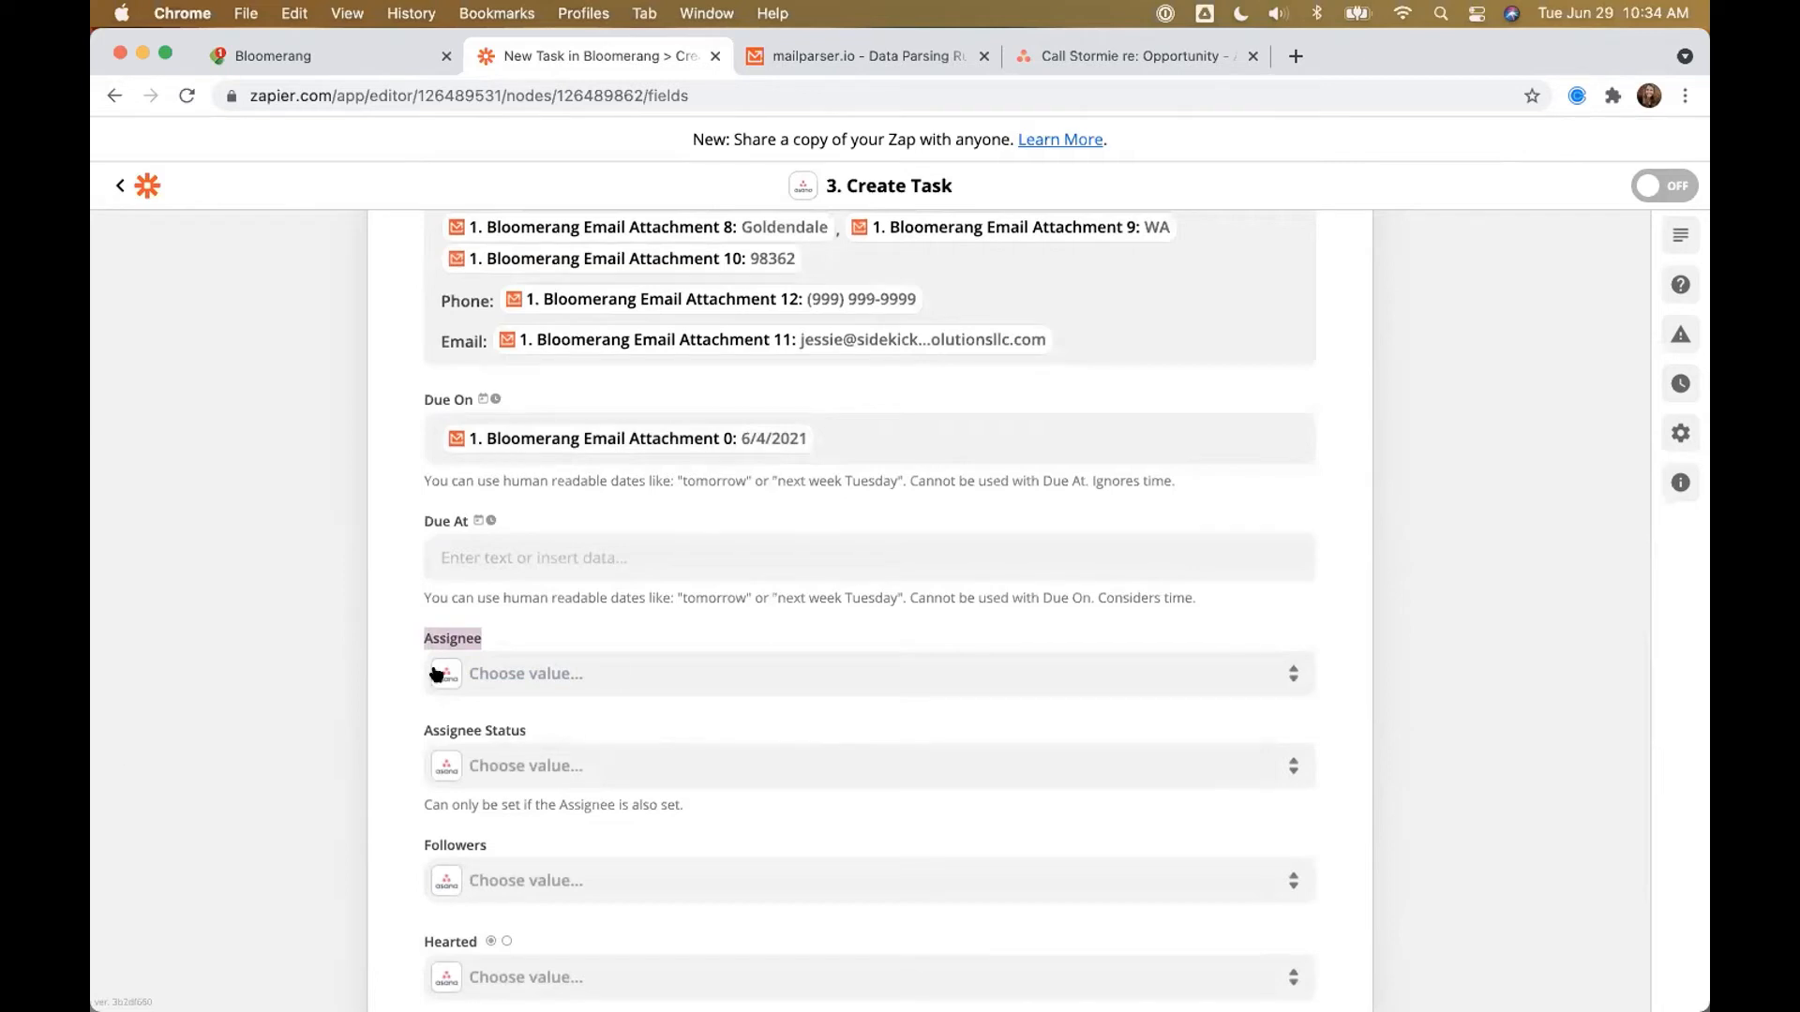
Step: Set Assignee to the step 2 converted user email (Attachment 1) and Assignee Status to Inbox
click(614, 673)
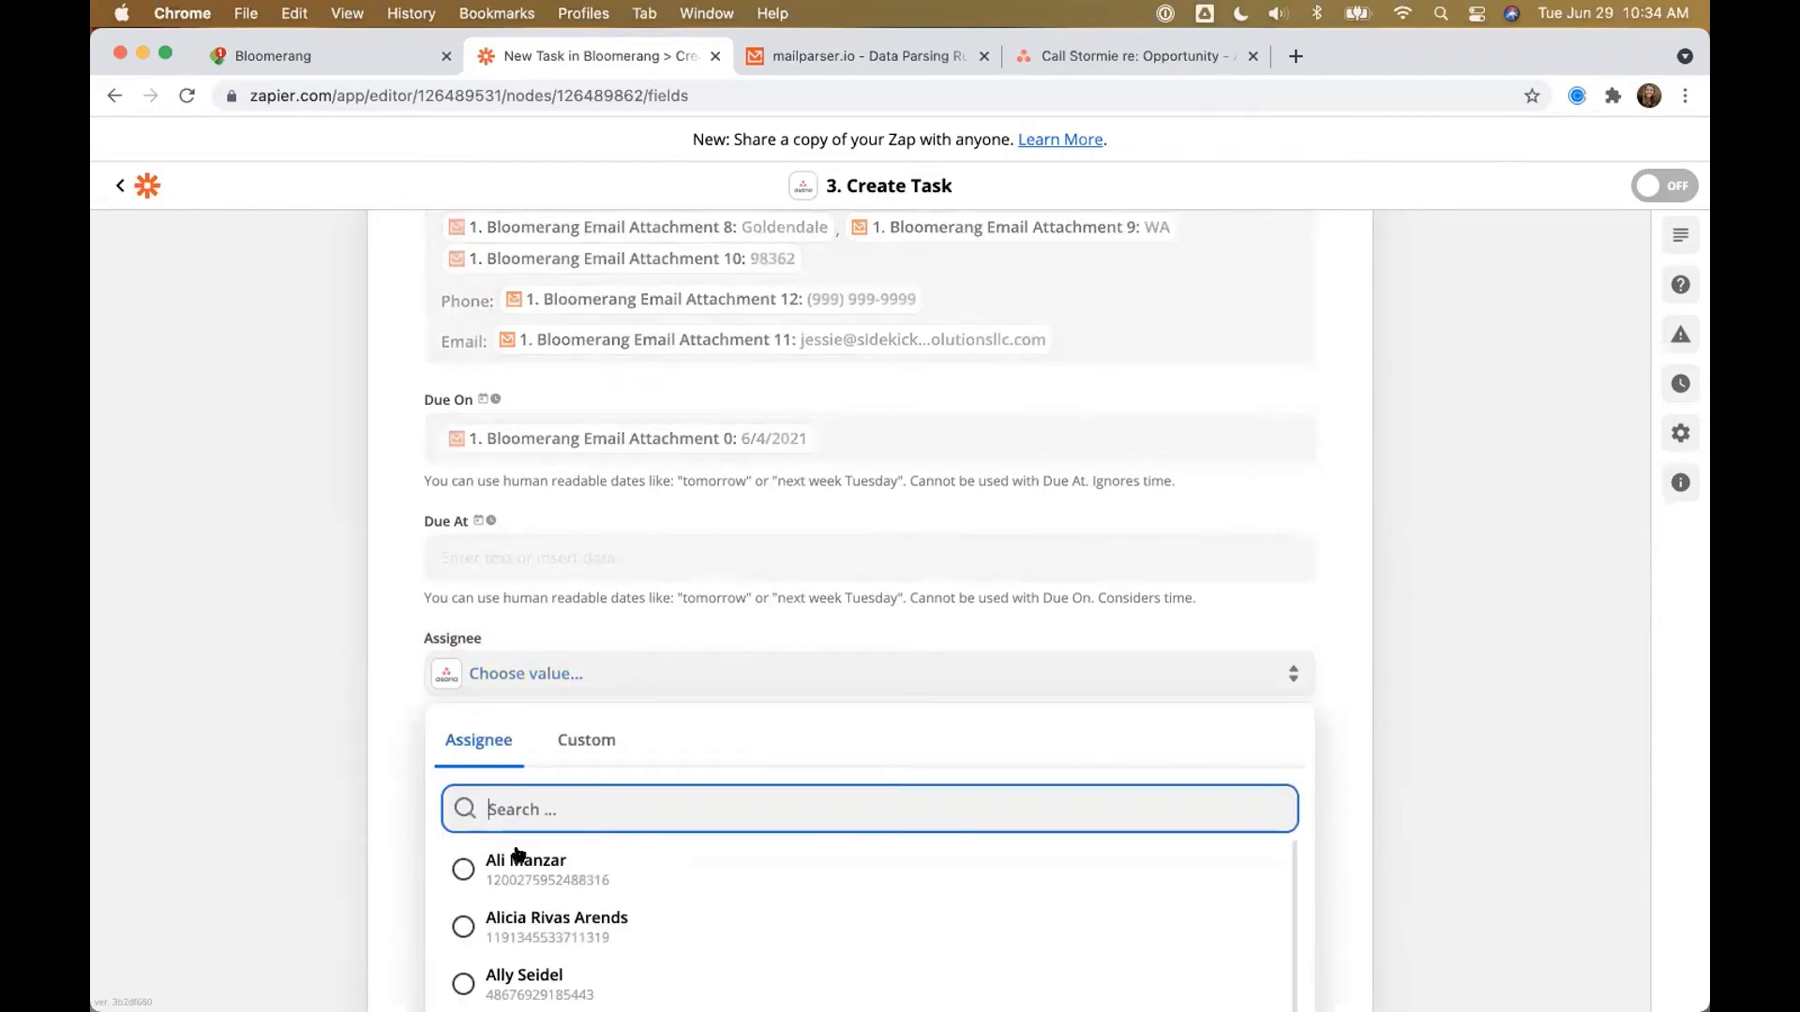
click(586, 740)
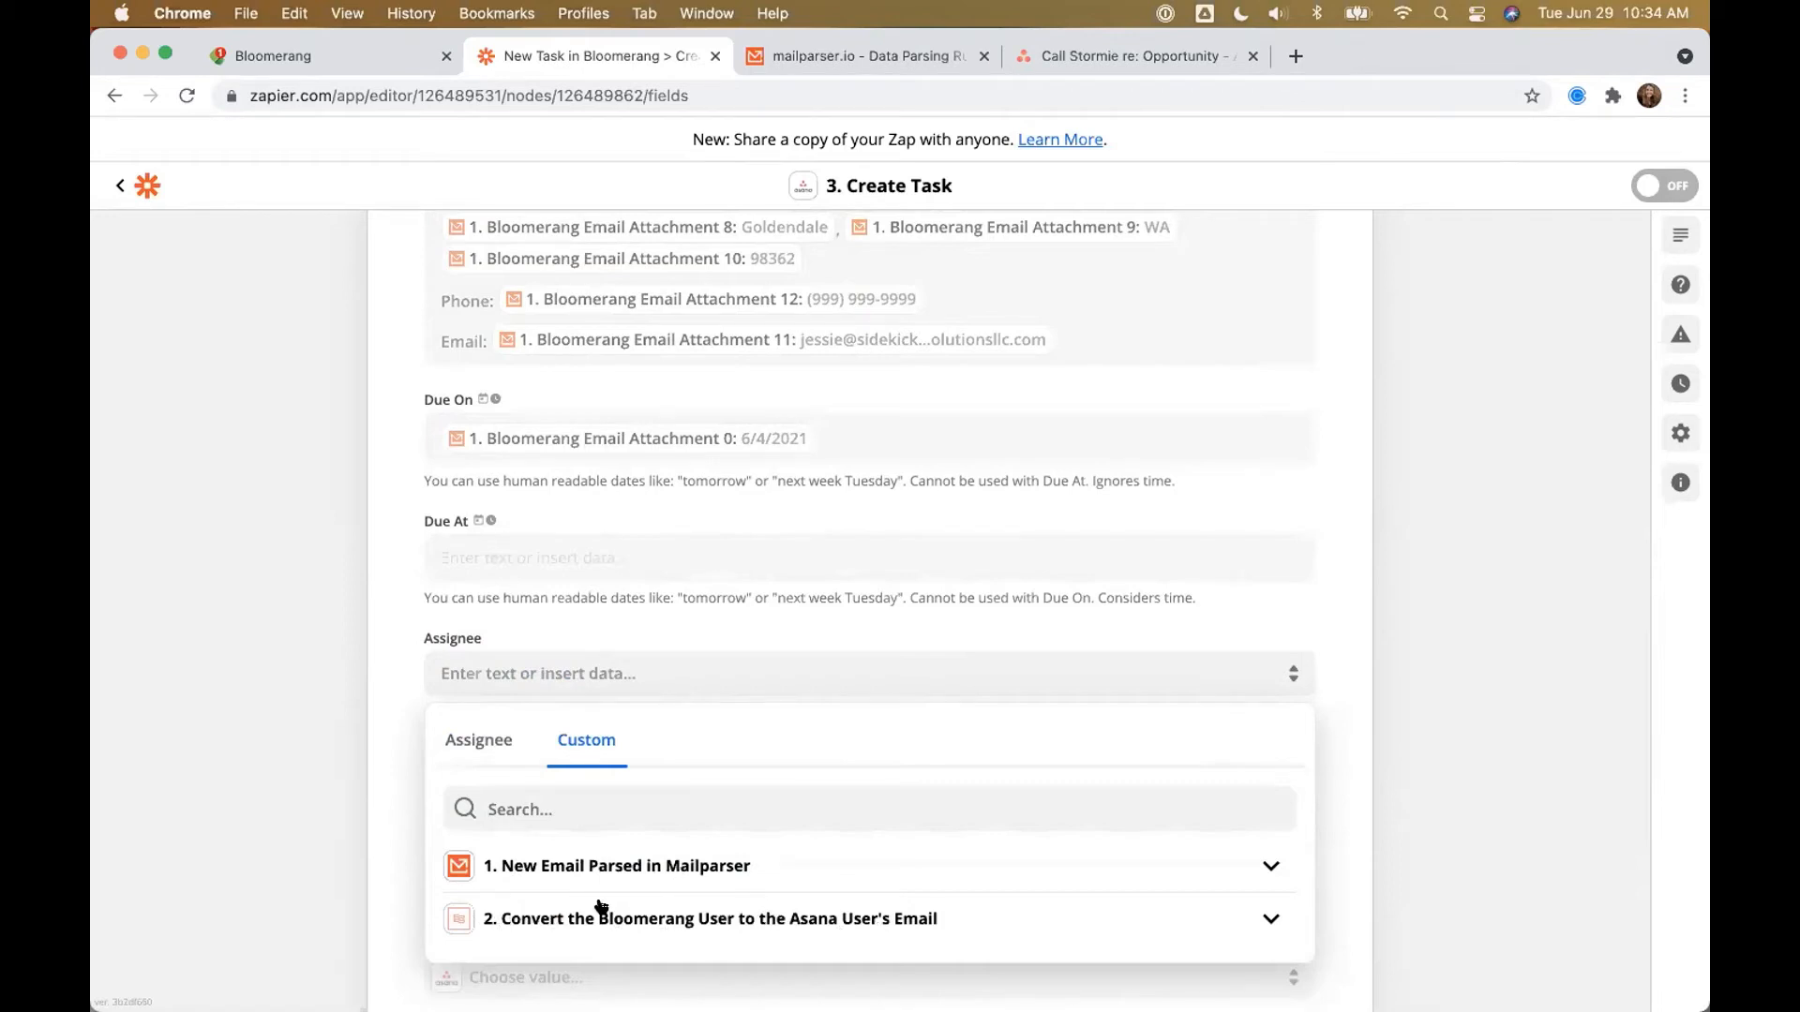
scroll(401, 902, down, 2)
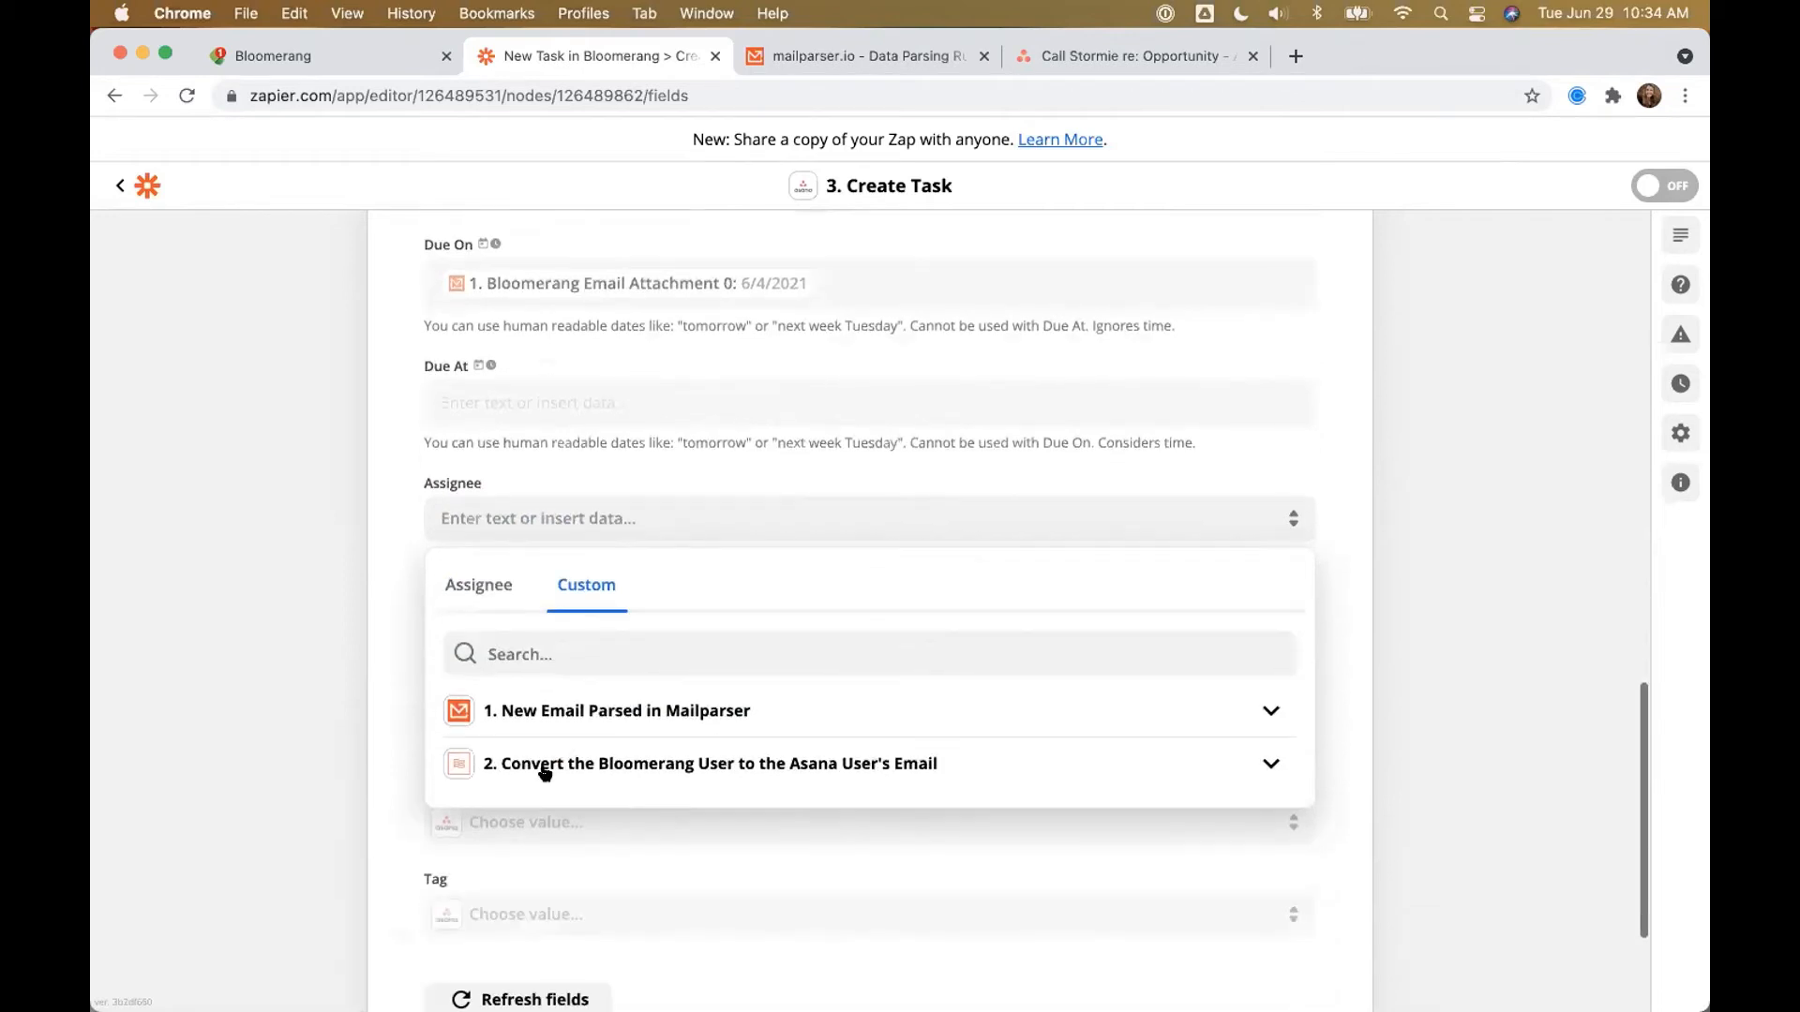
click(553, 765)
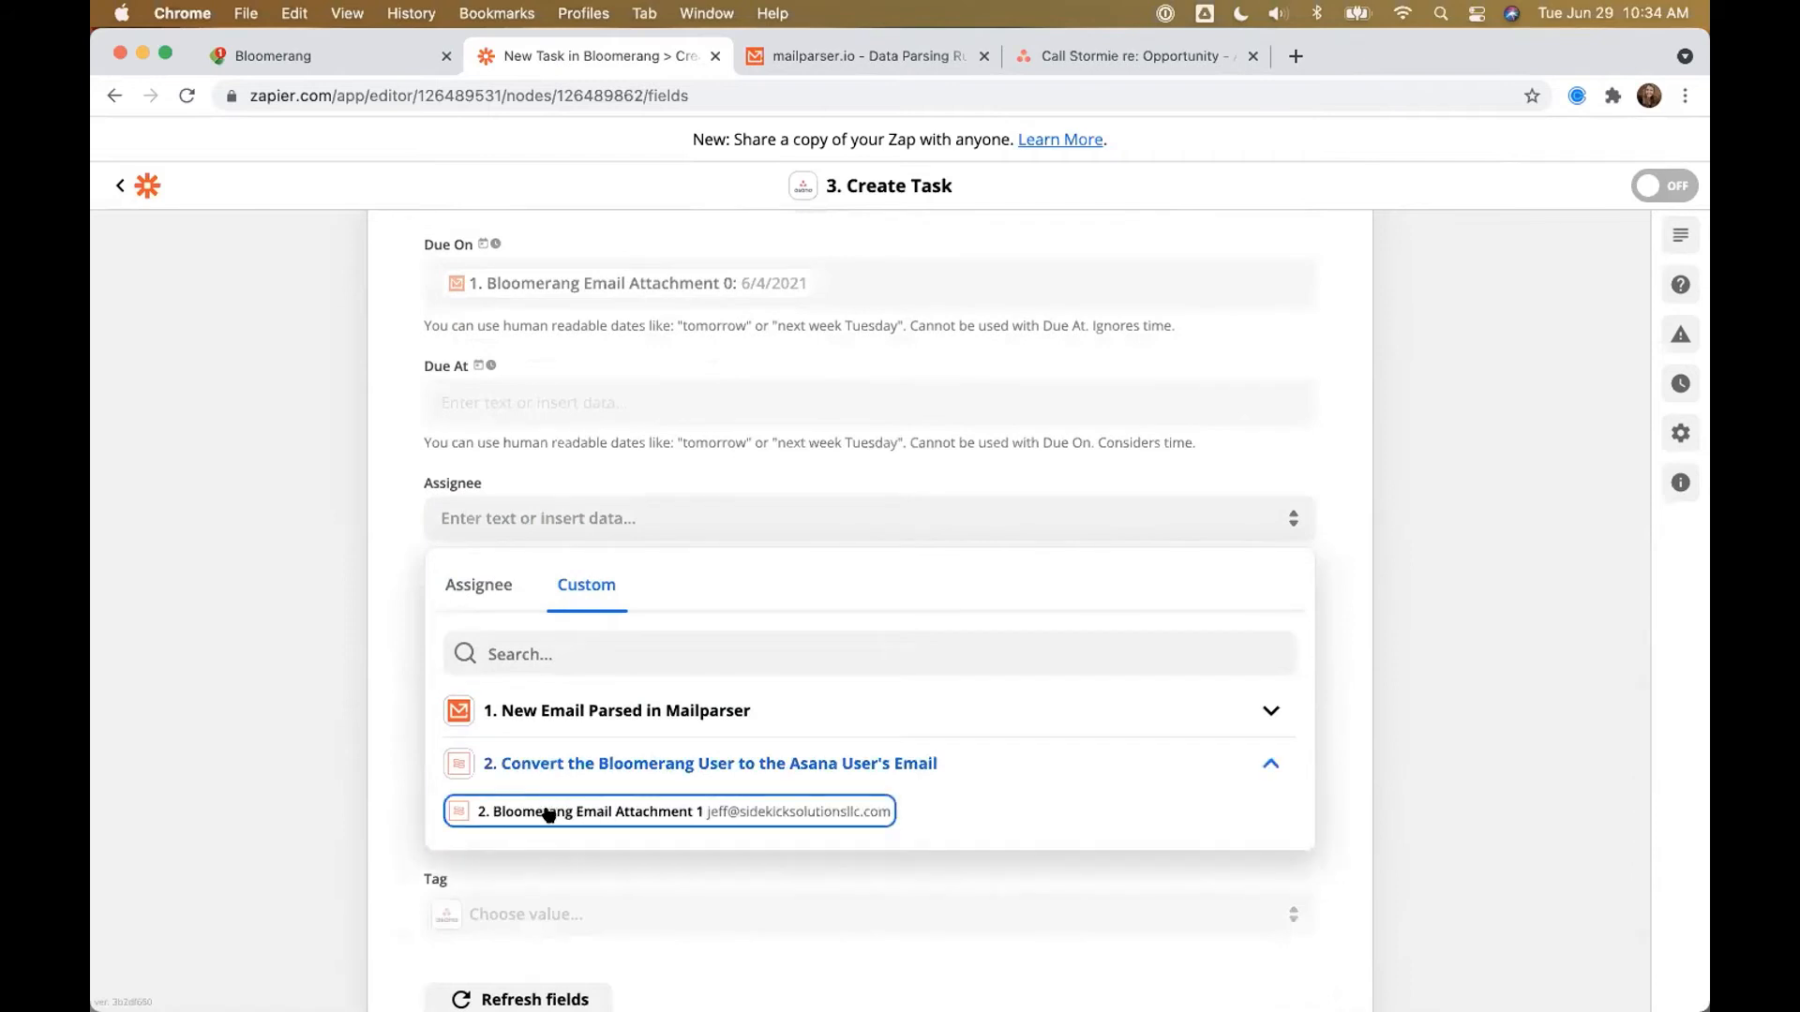
click(572, 812)
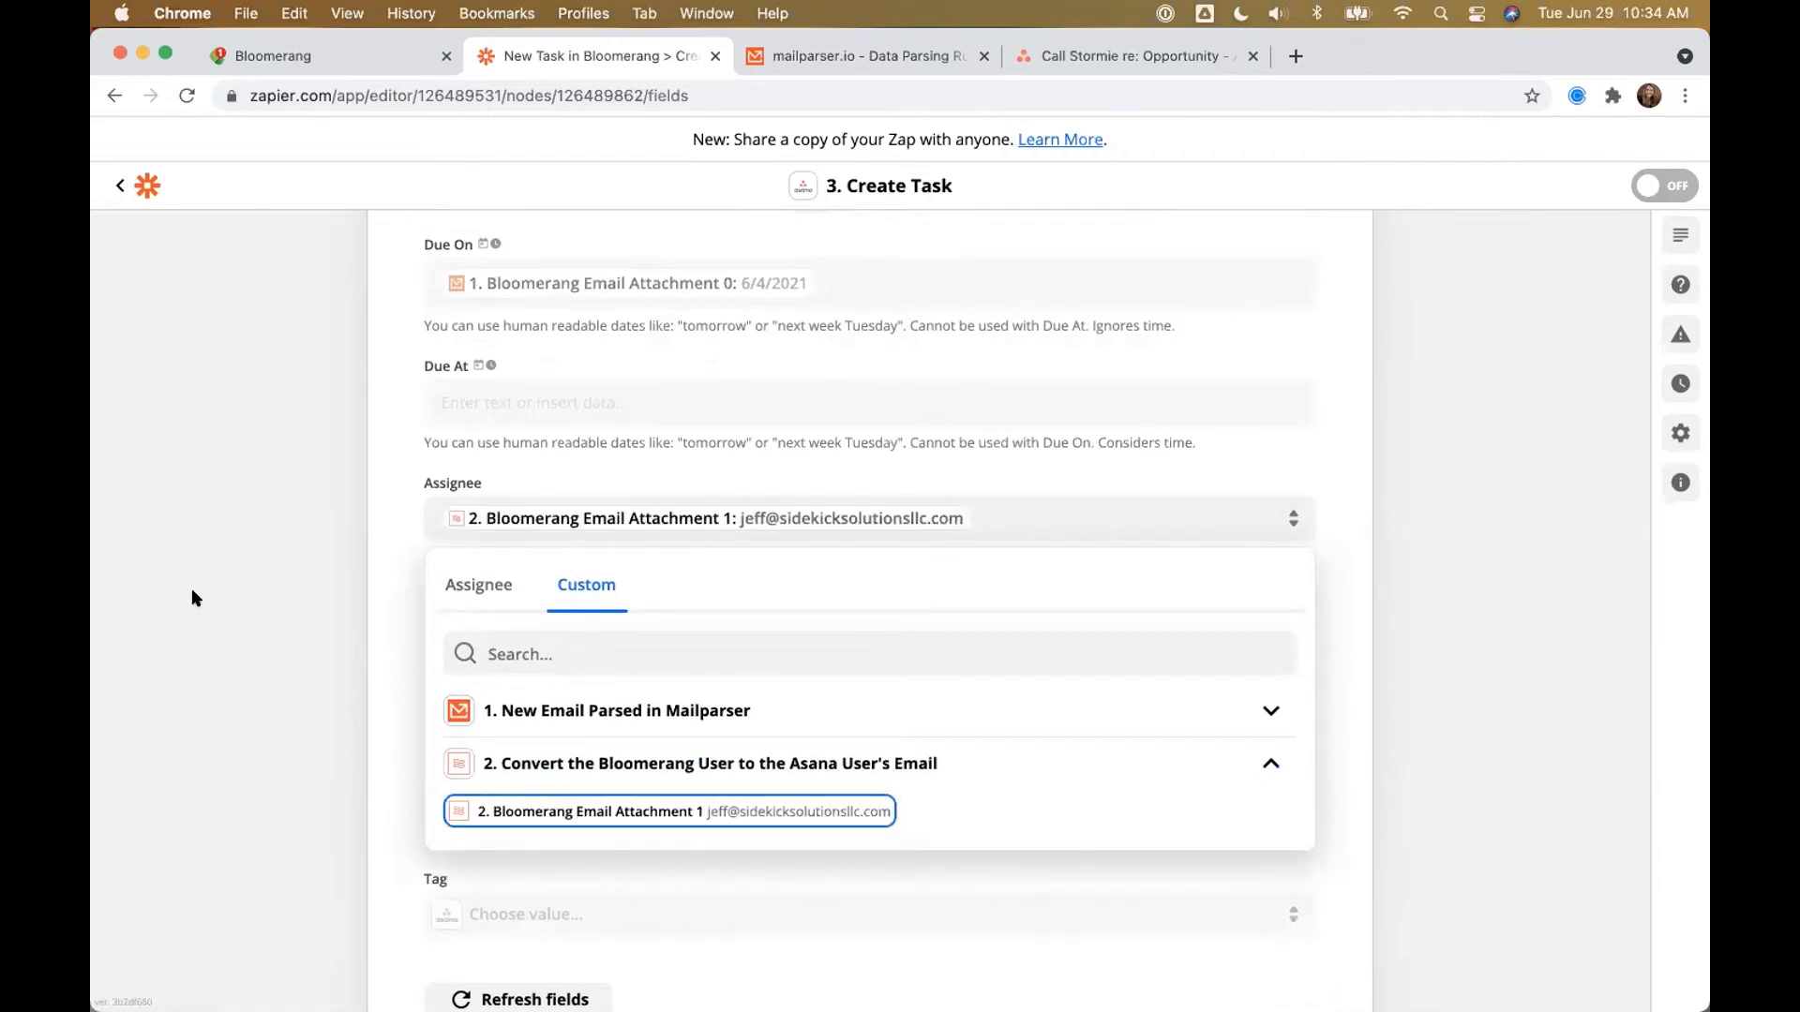
click(192, 587)
click(582, 610)
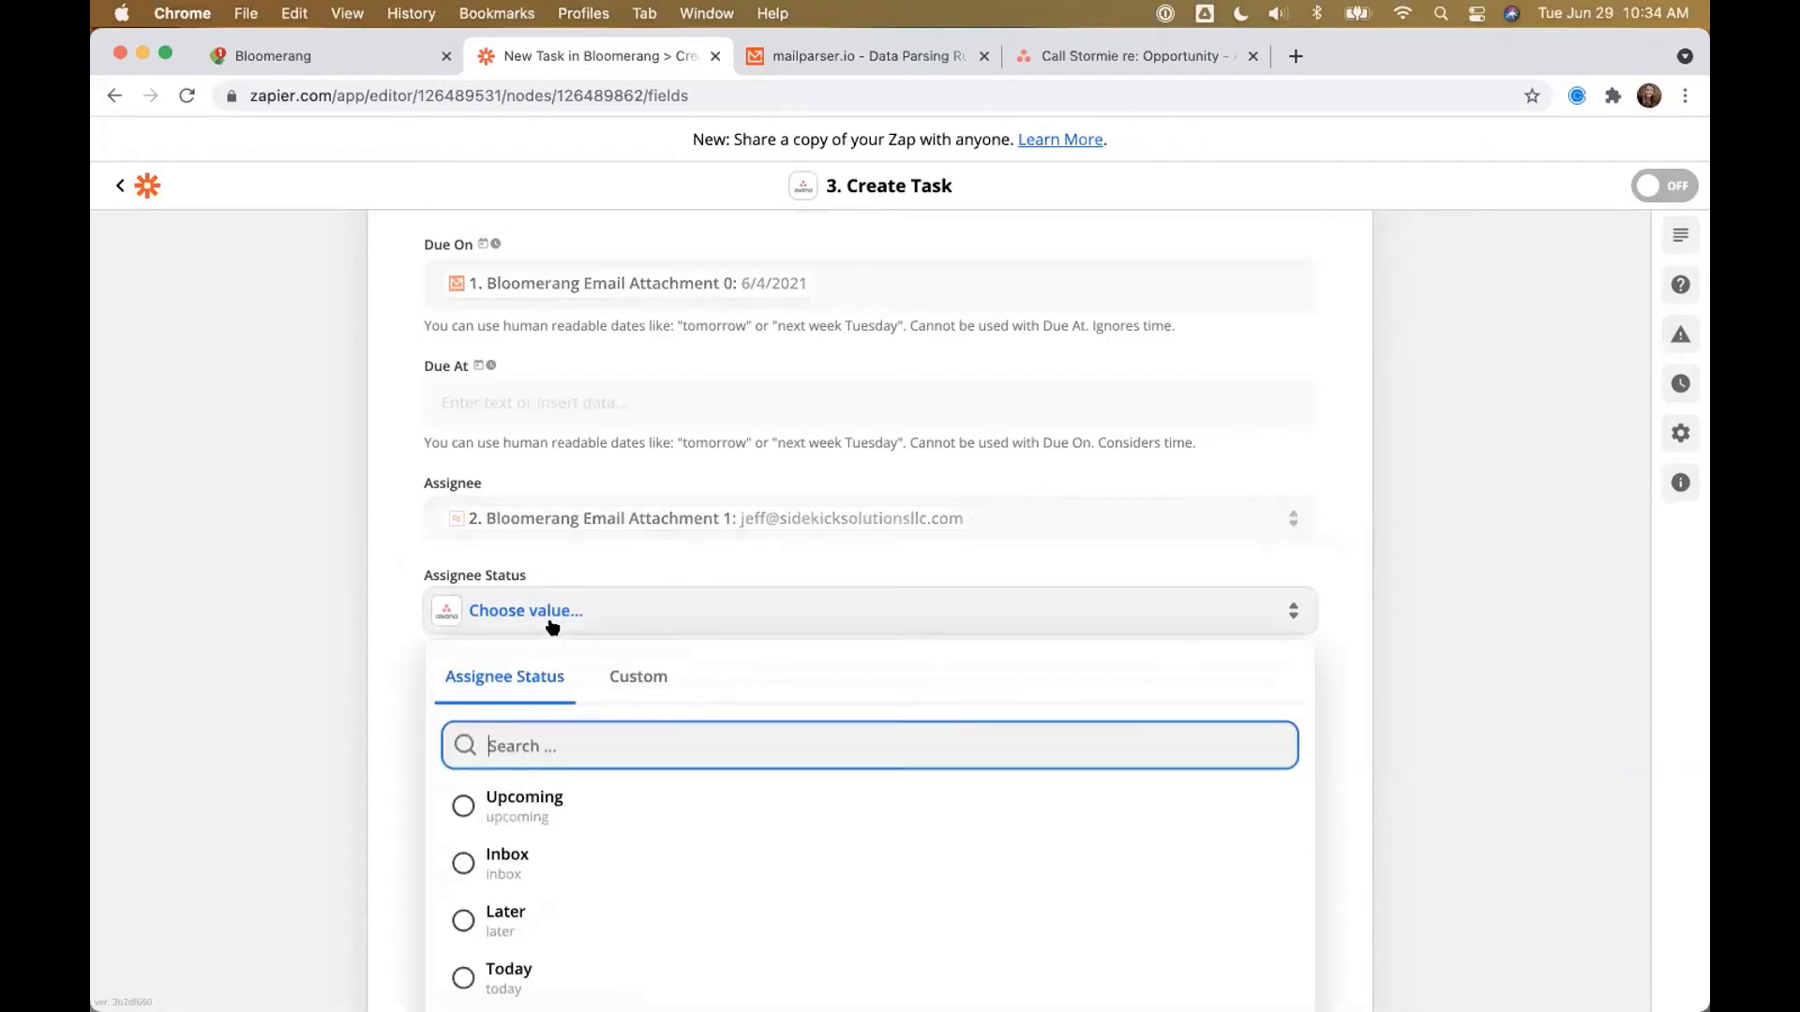
click(518, 860)
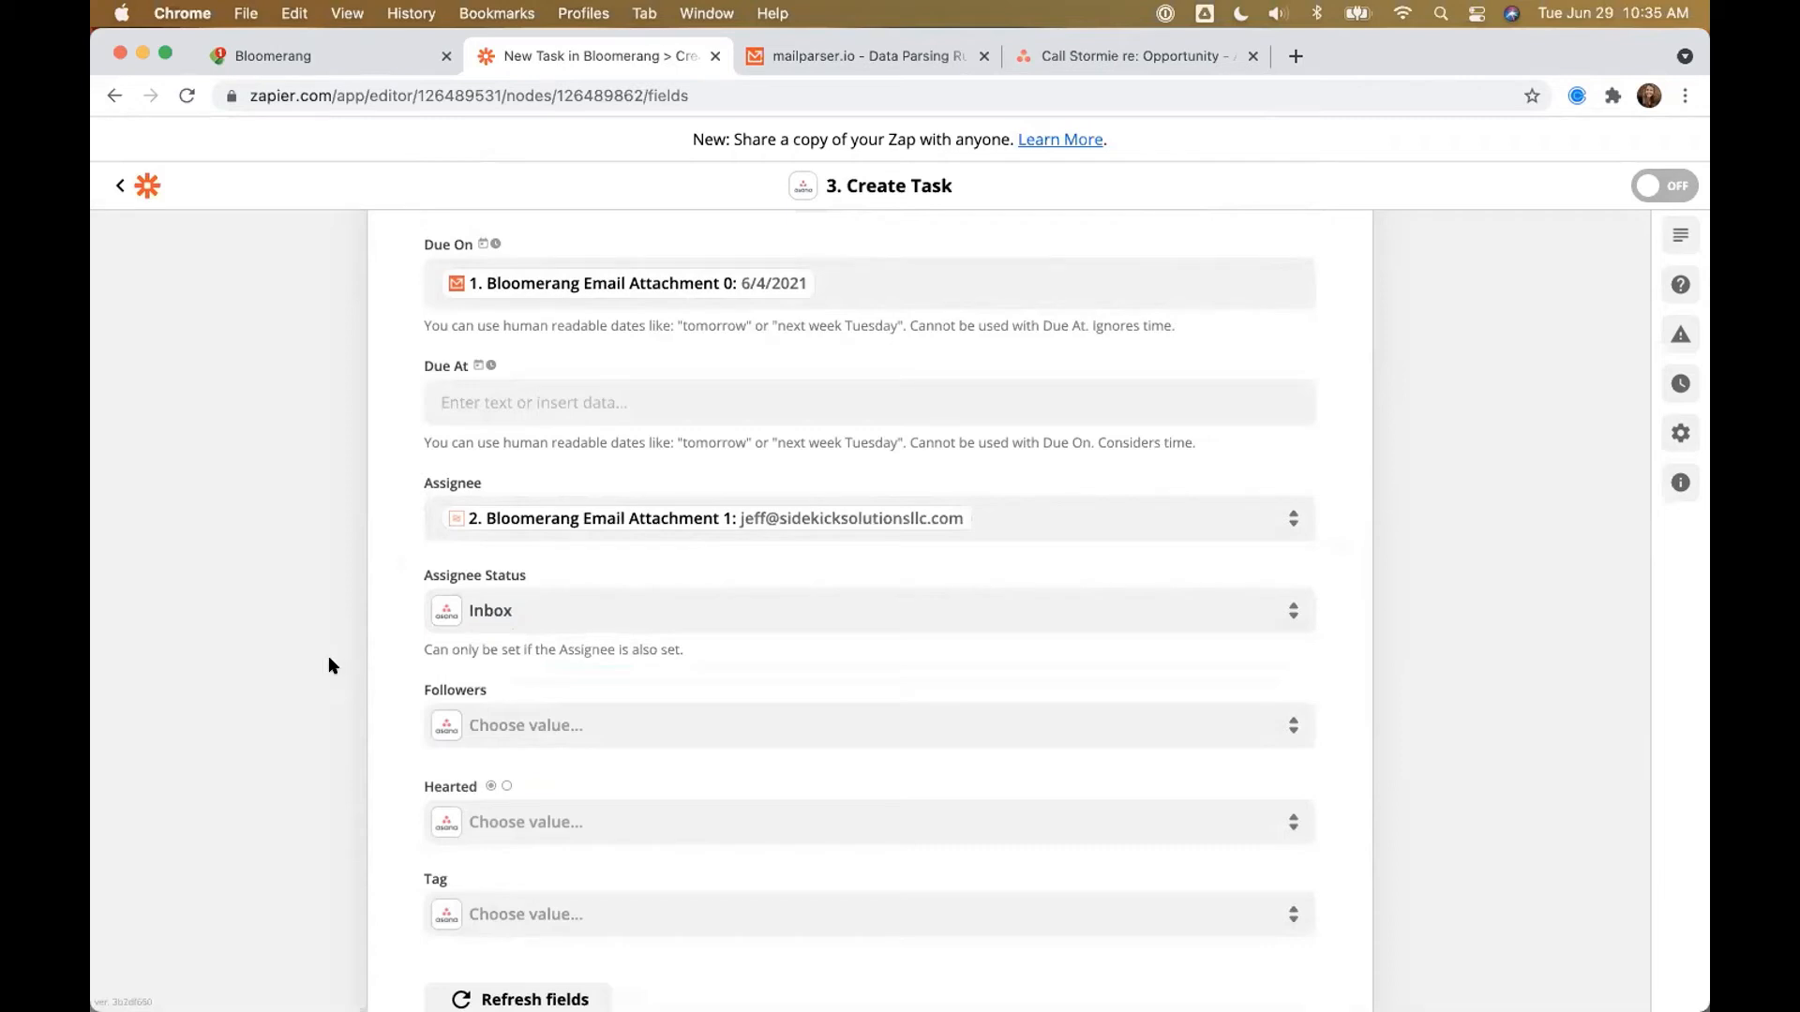
Step: Finish the Asana action setup and bring up the created Asana task
scroll(336, 663, down, 3)
click(777, 858)
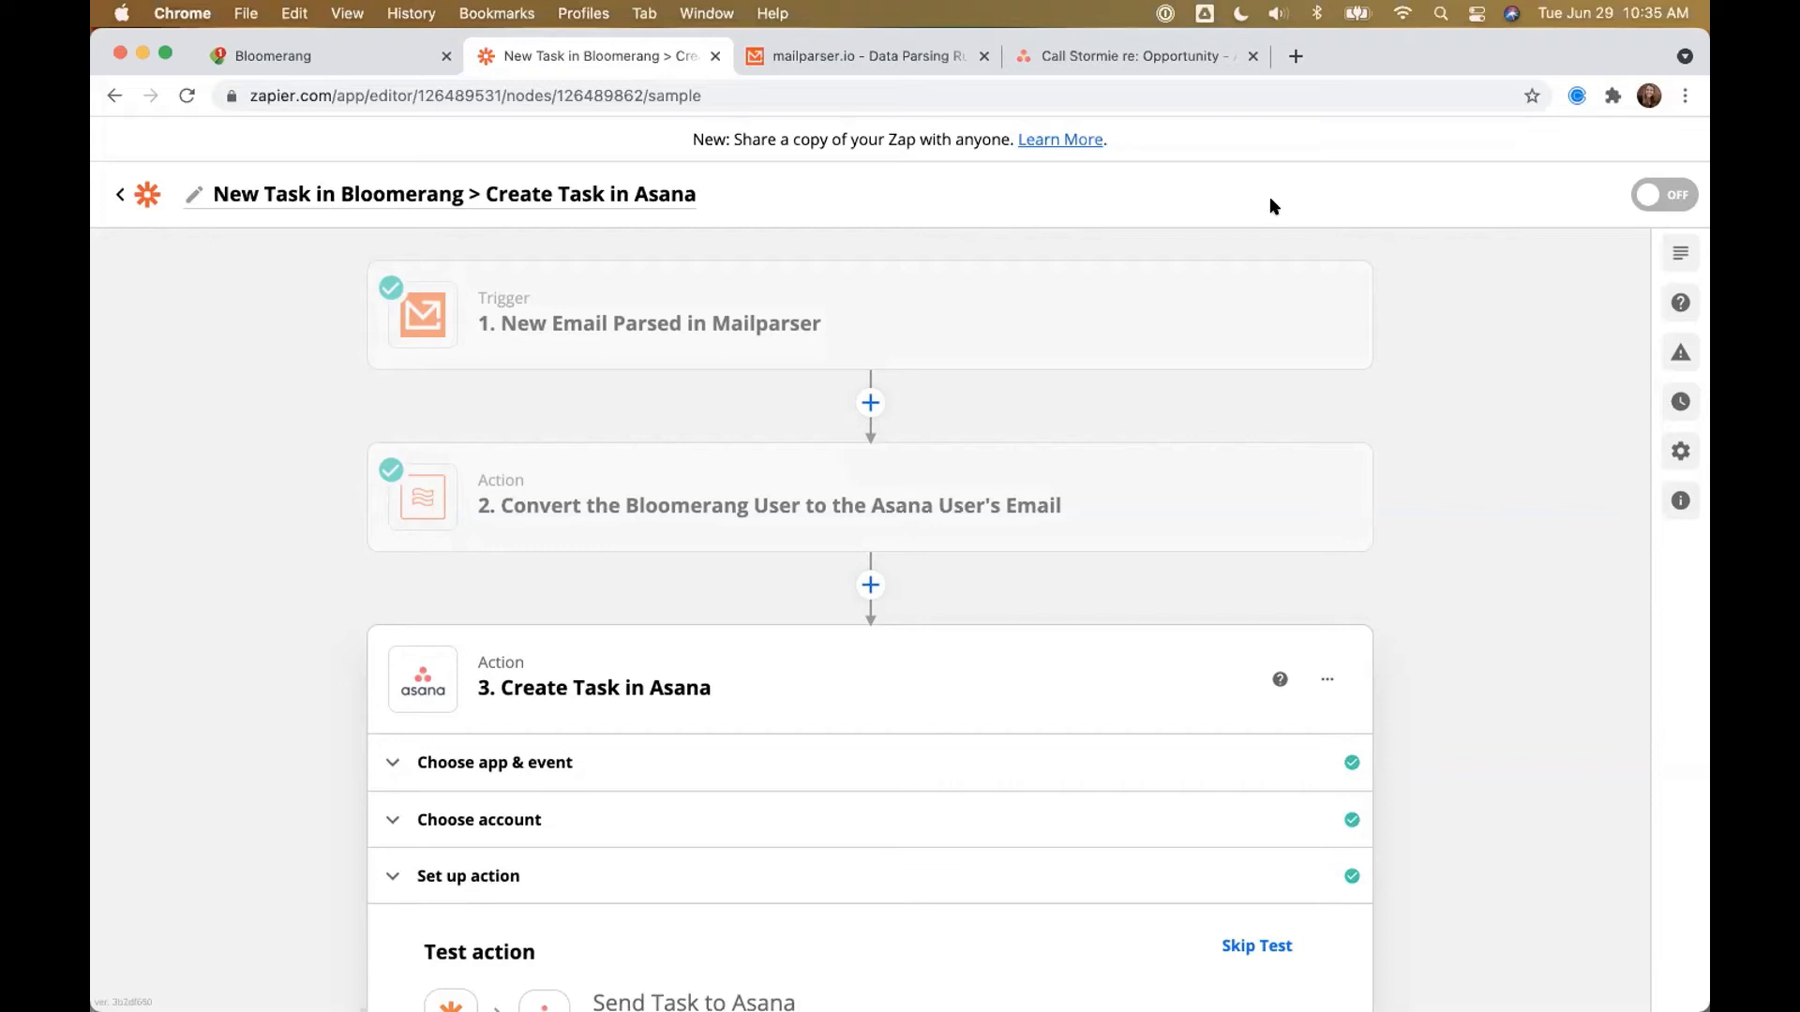
click(1140, 54)
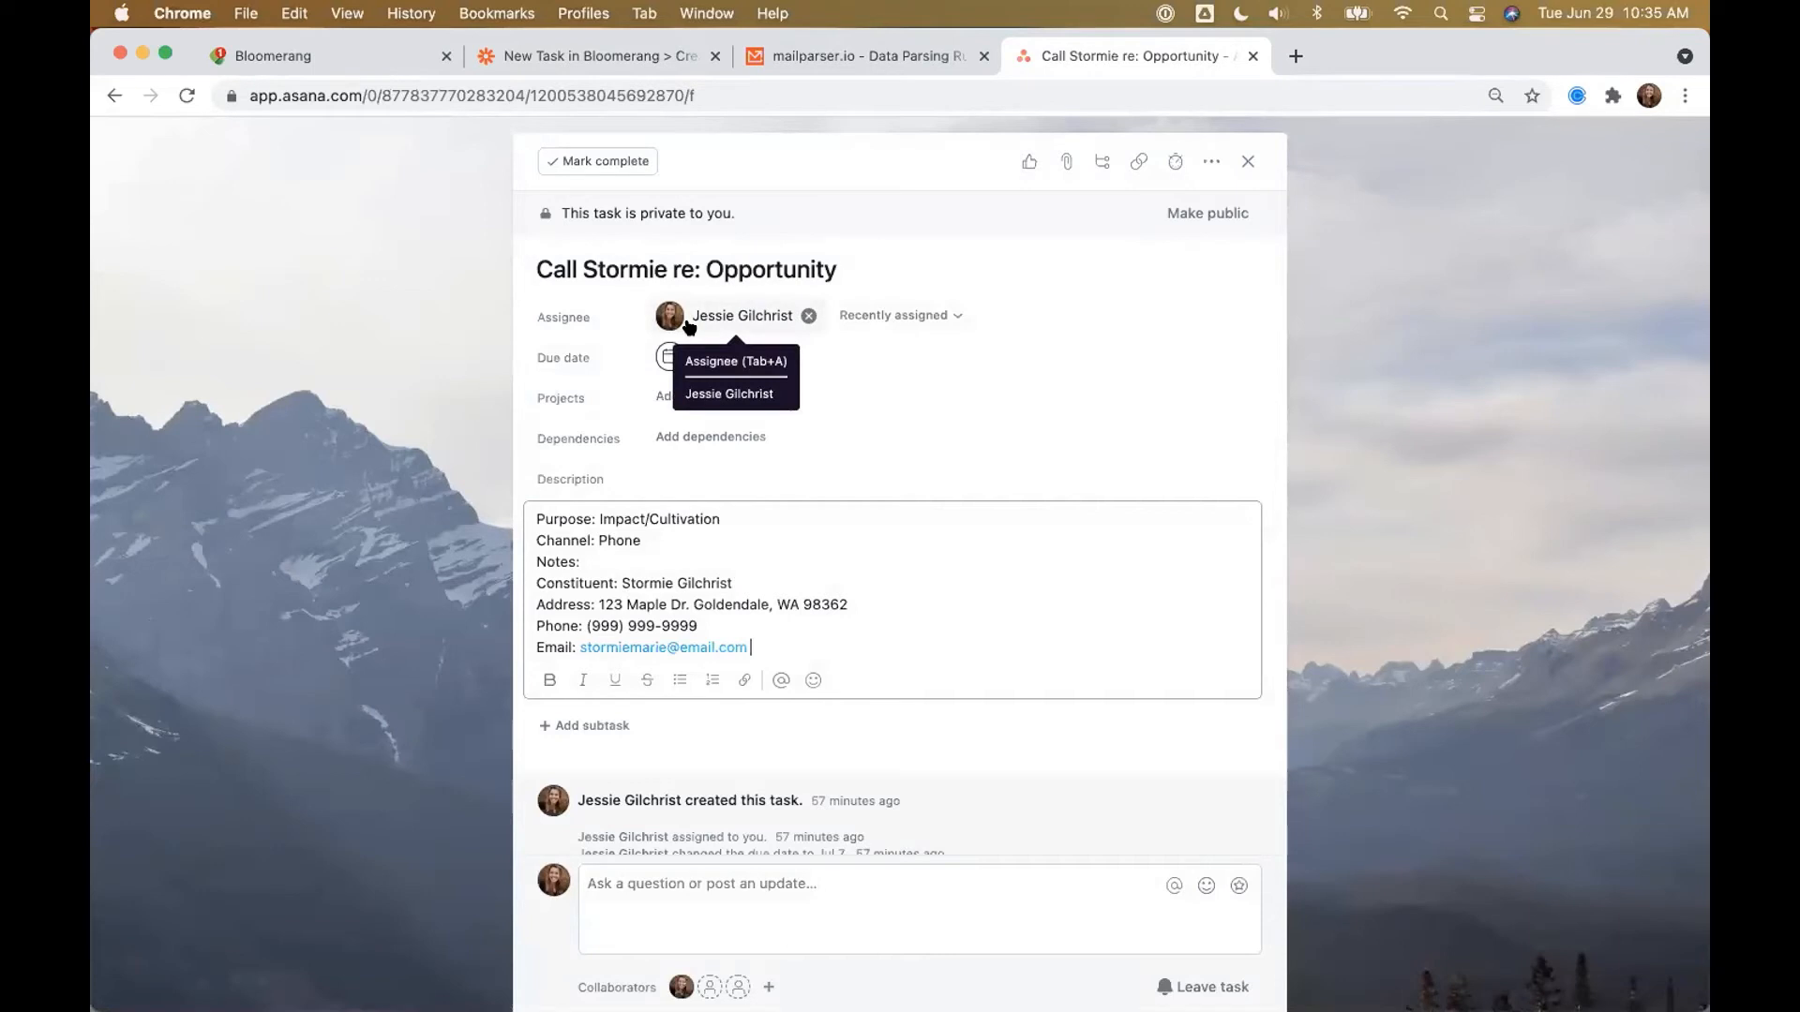
Step: Zoom in and review the task's assignee, Jul 7 due date and description, then return to the slides
click(341, 443)
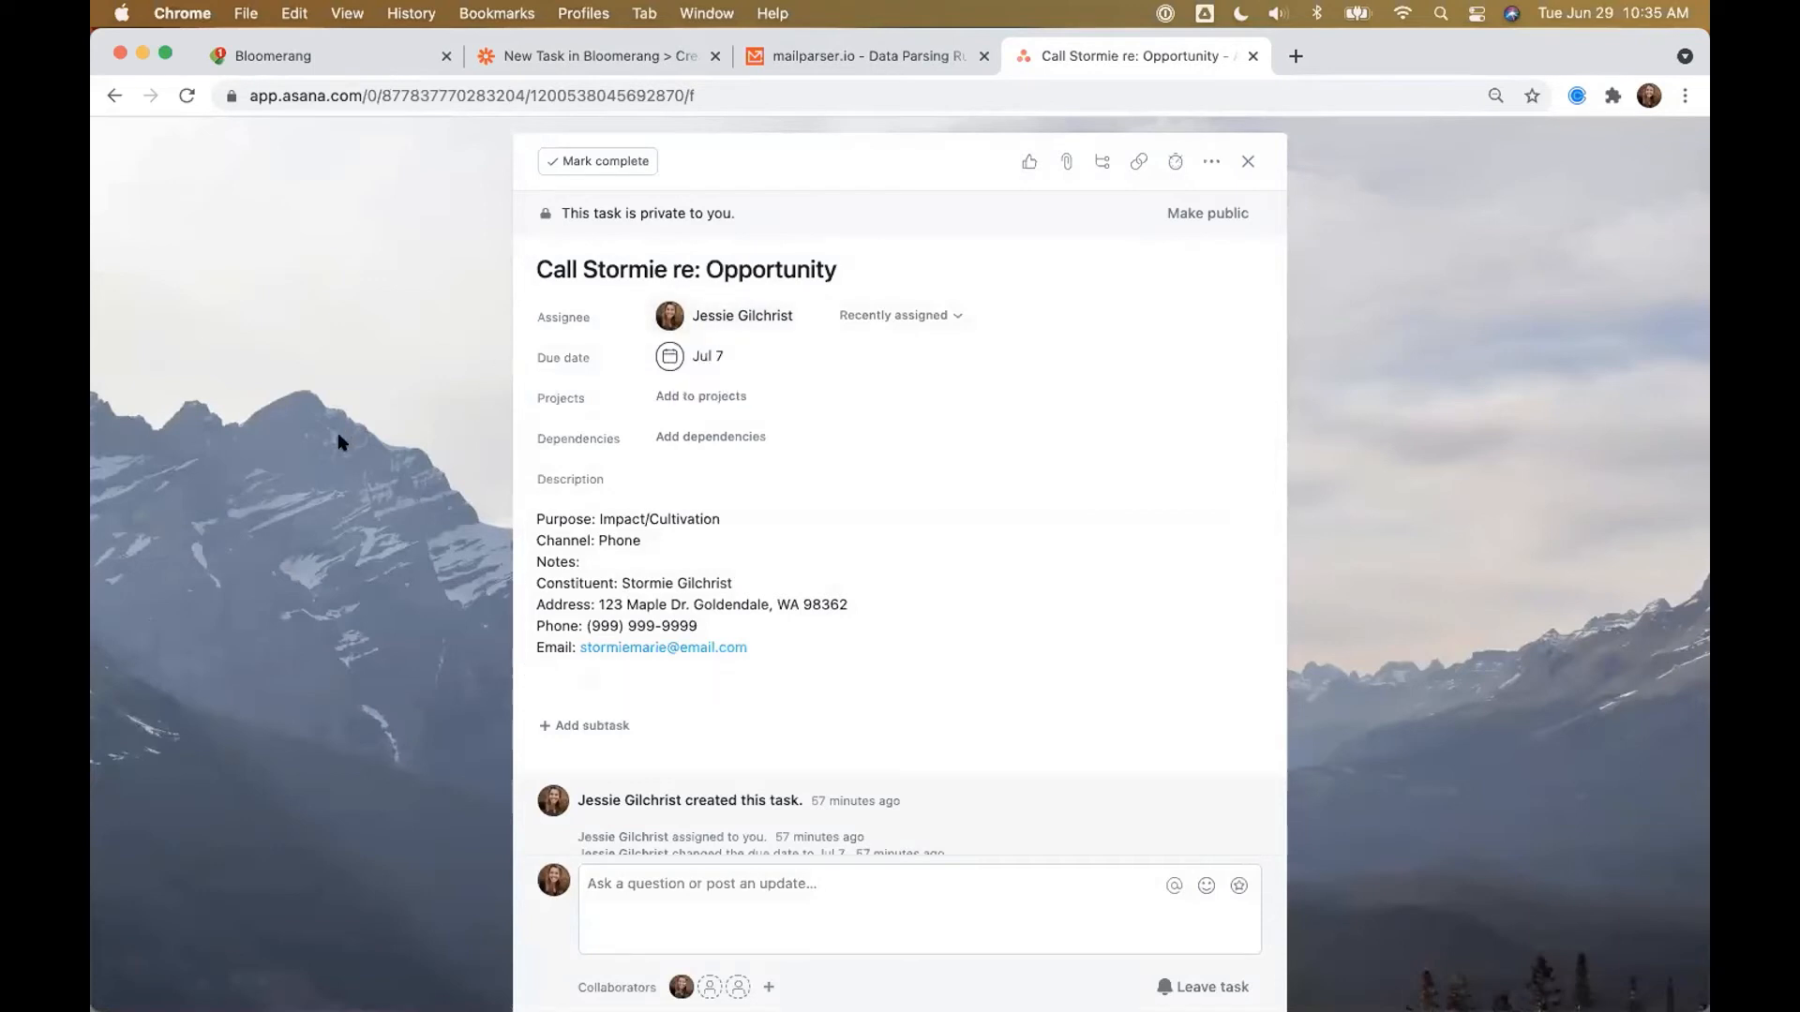
key(super+equal)
key(super+equal)
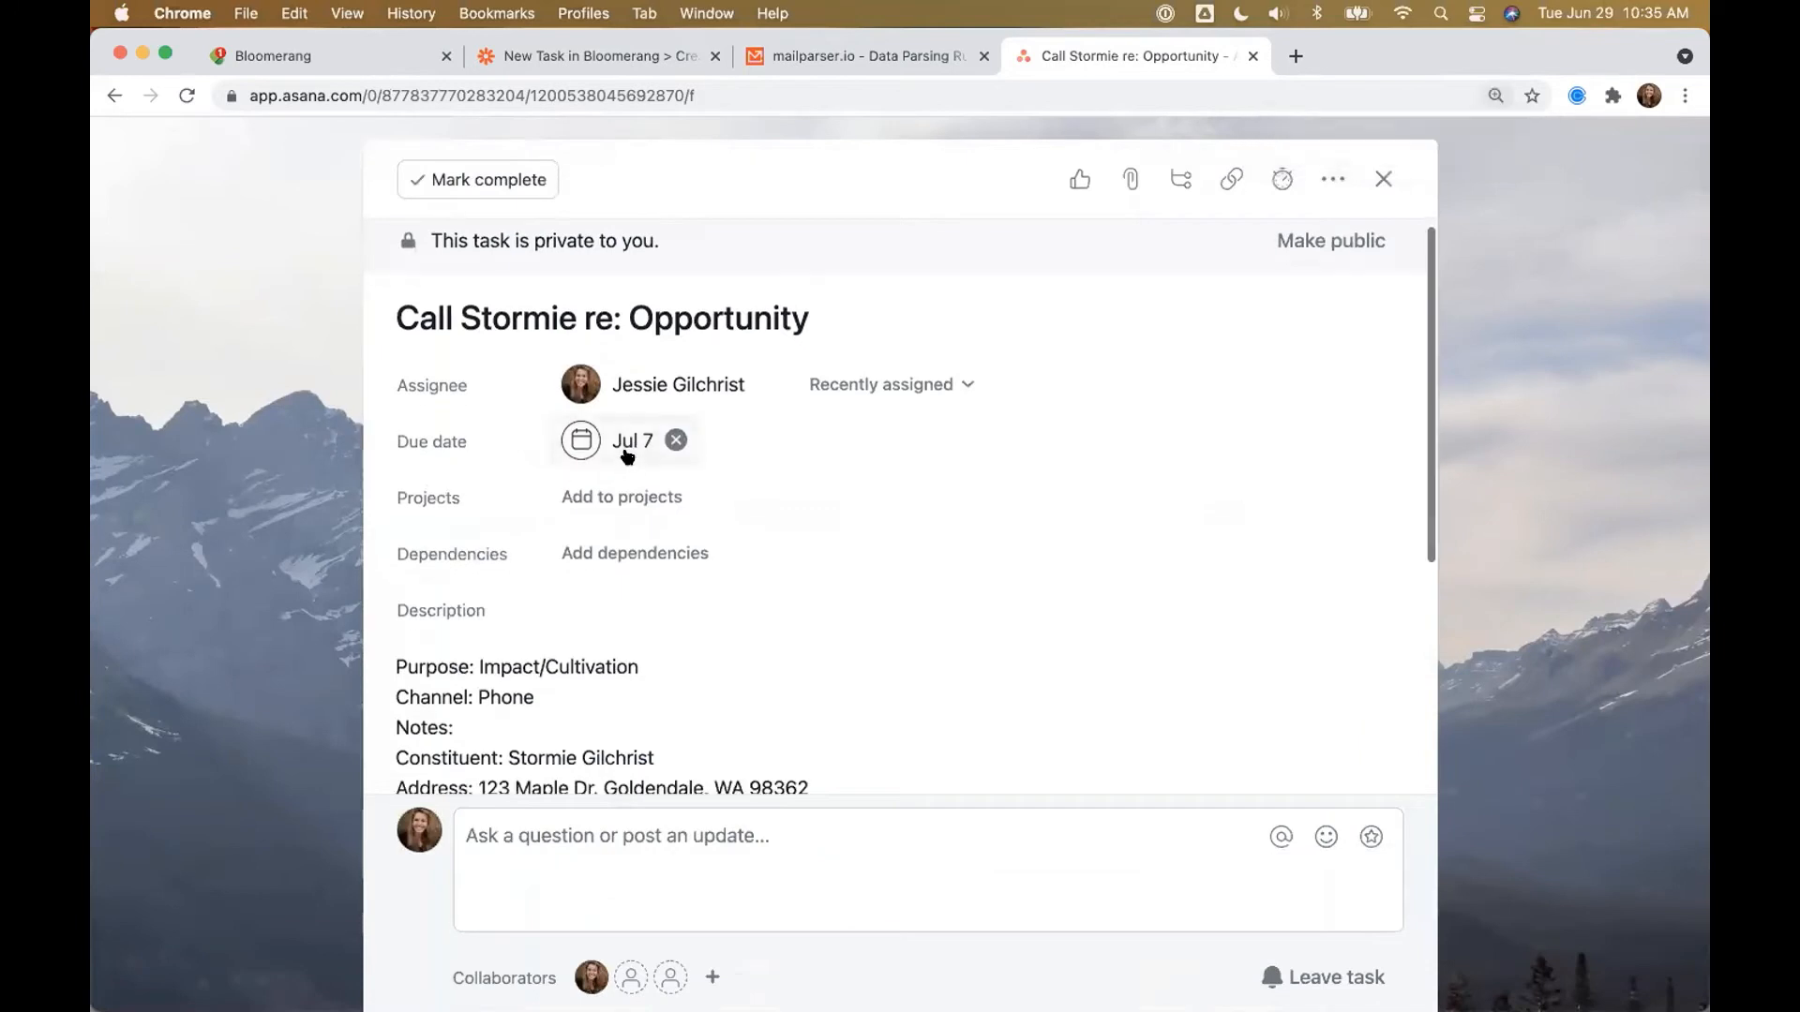
scroll(627, 457, down, 3)
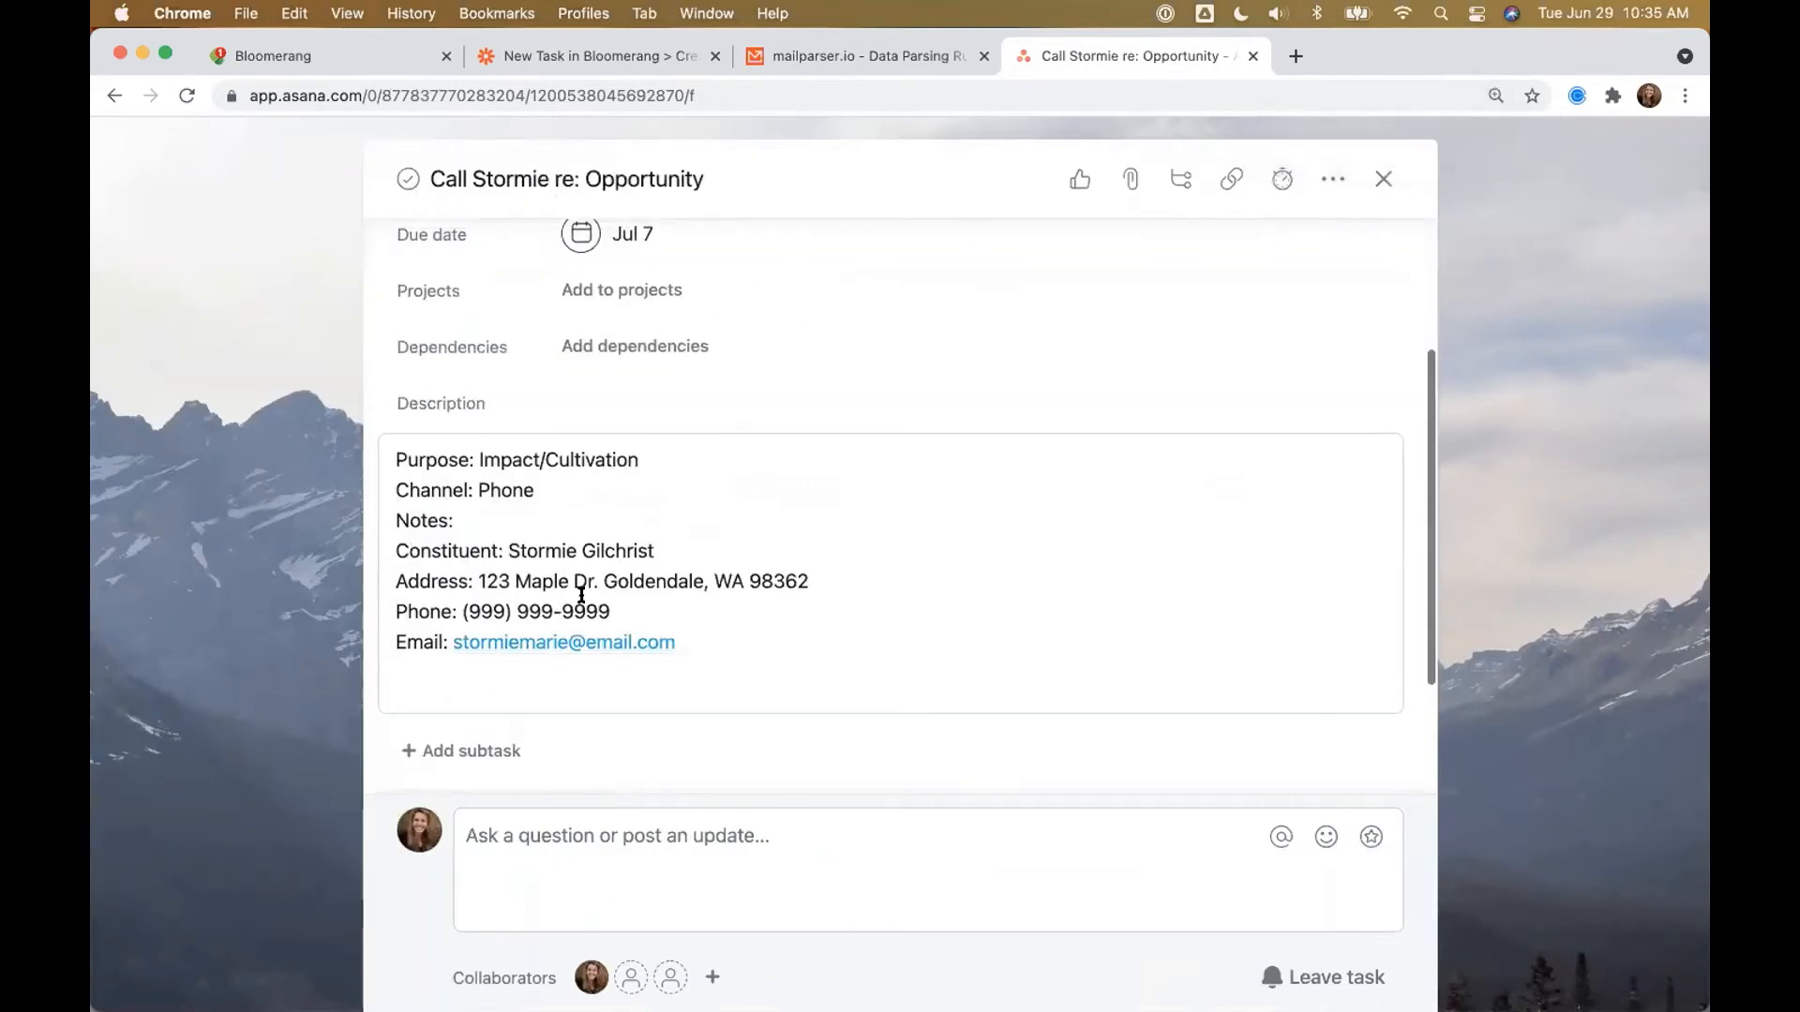
scroll(506, 594, up, 1)
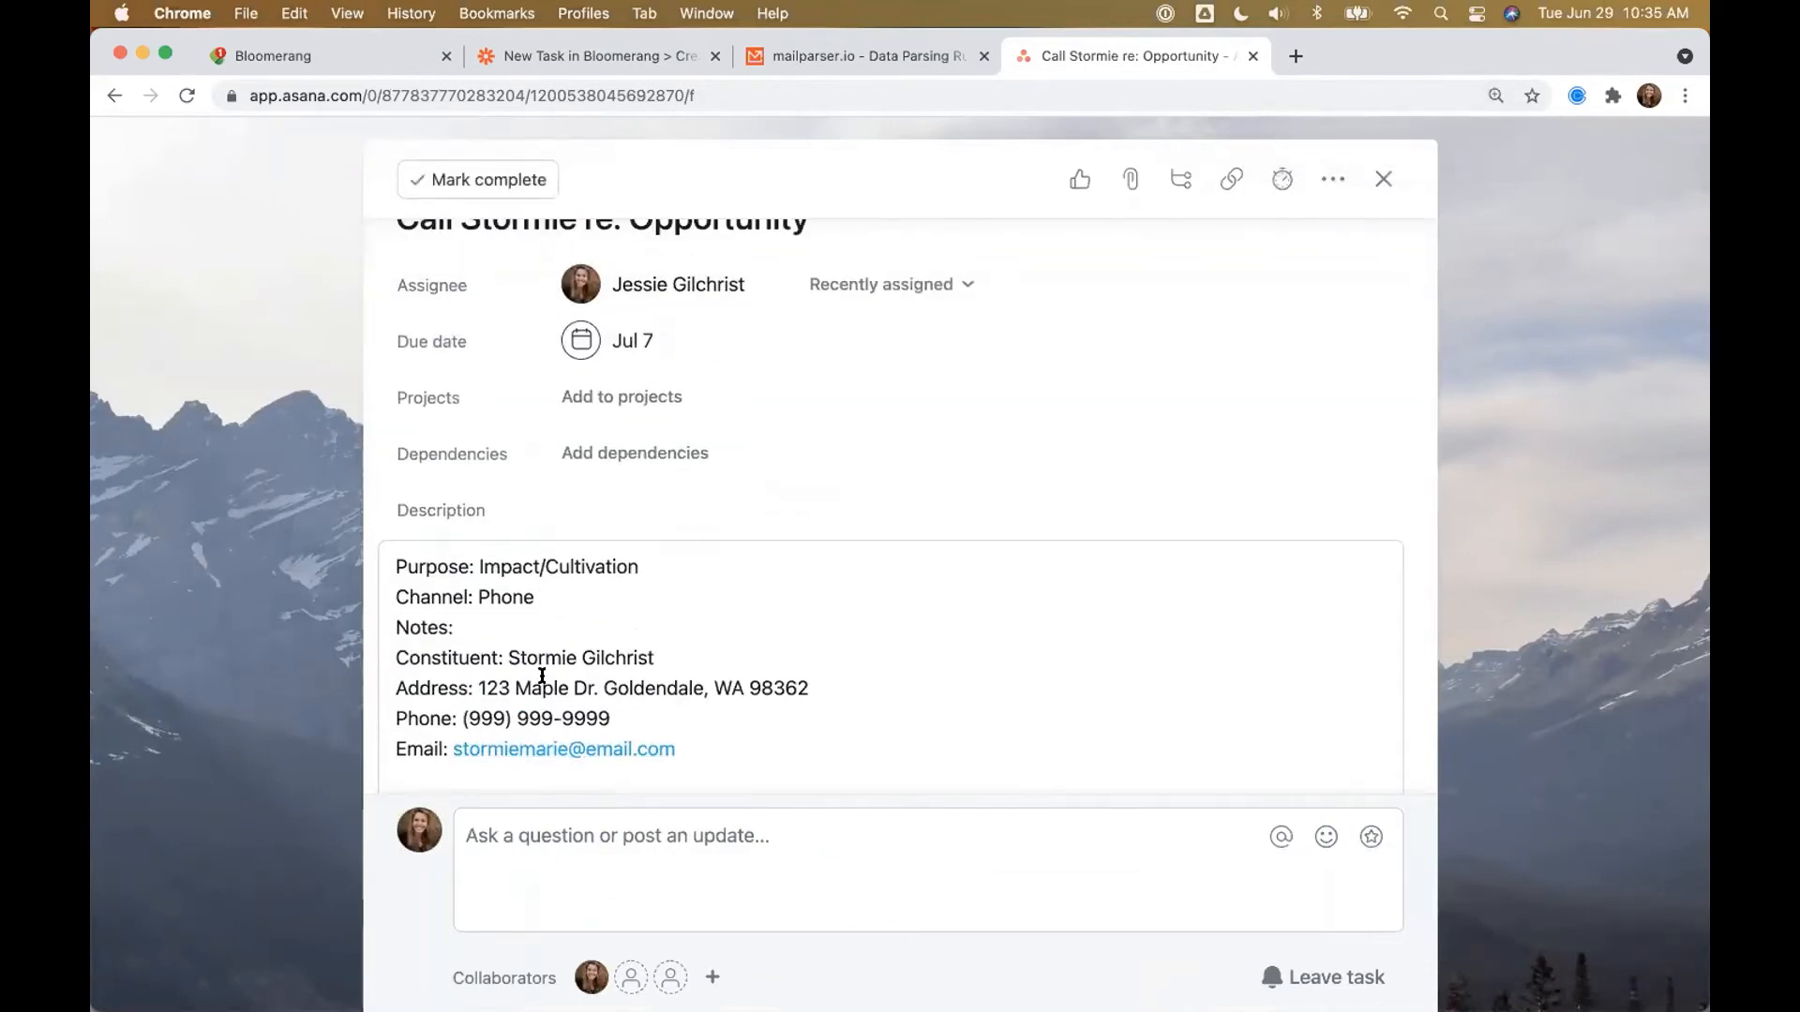
scroll(533, 679, up, 2)
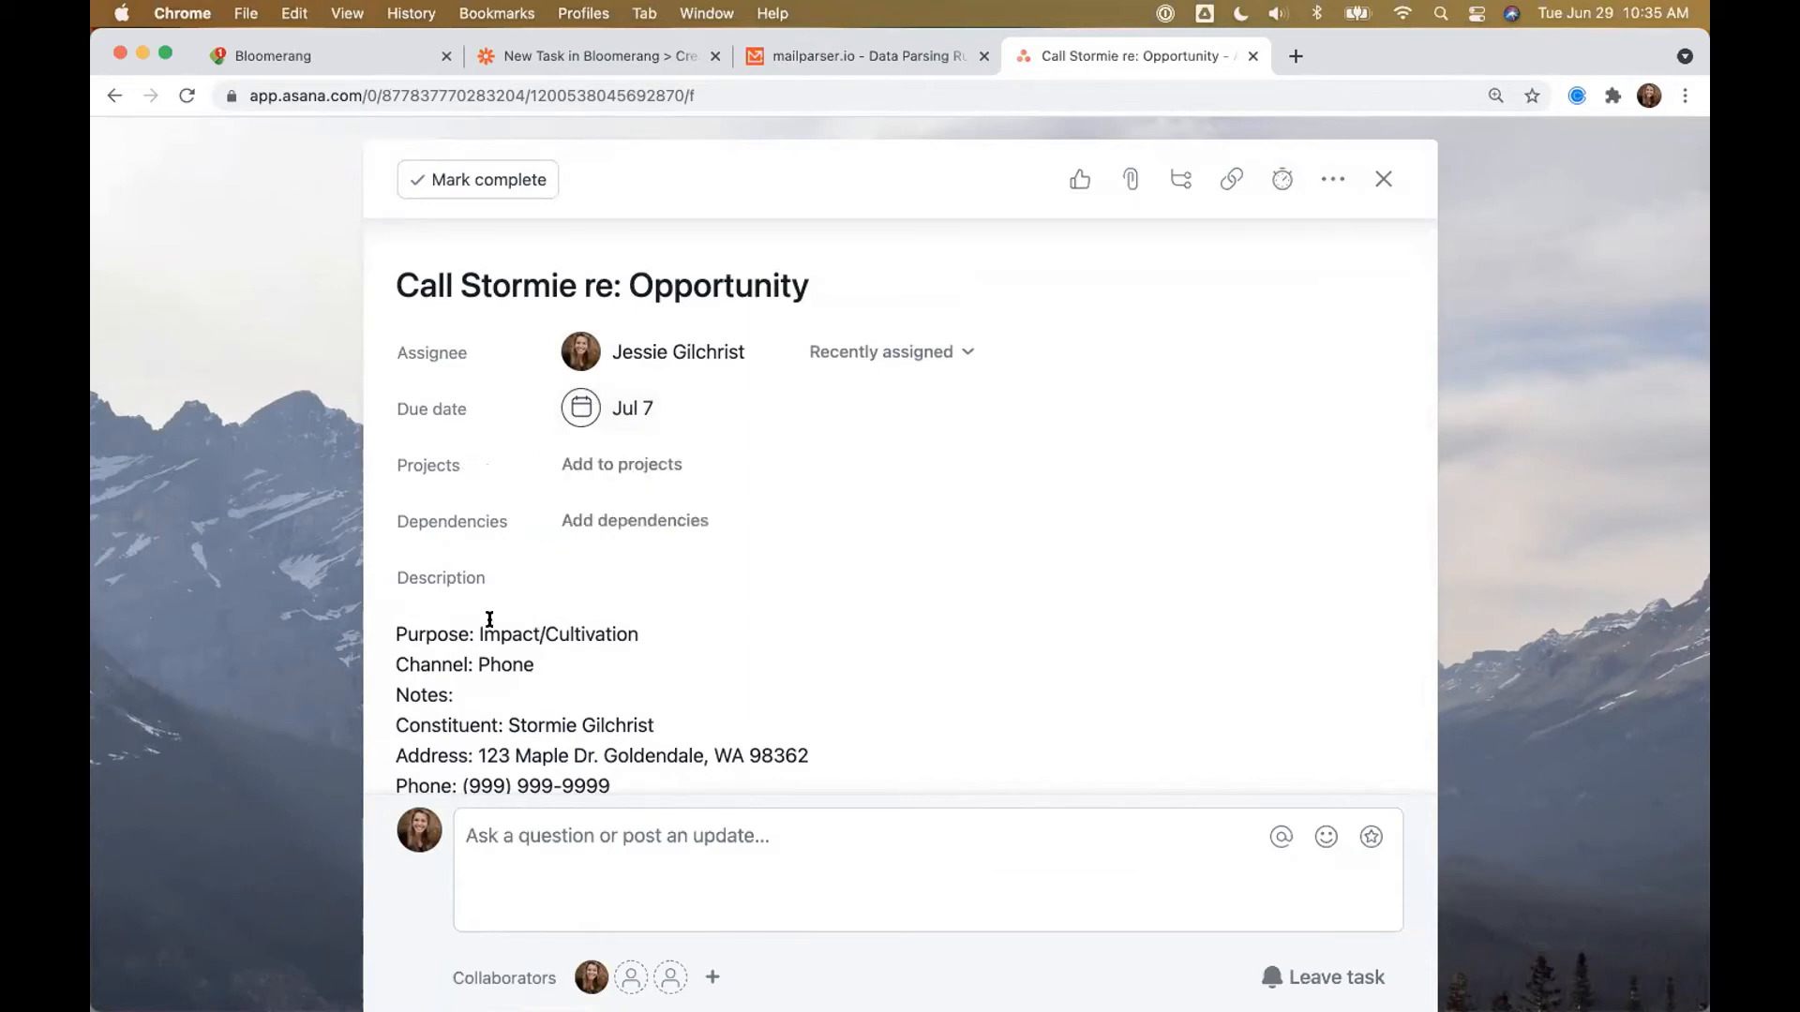
scroll(515, 628, down, 3)
scroll(514, 628, up, 3)
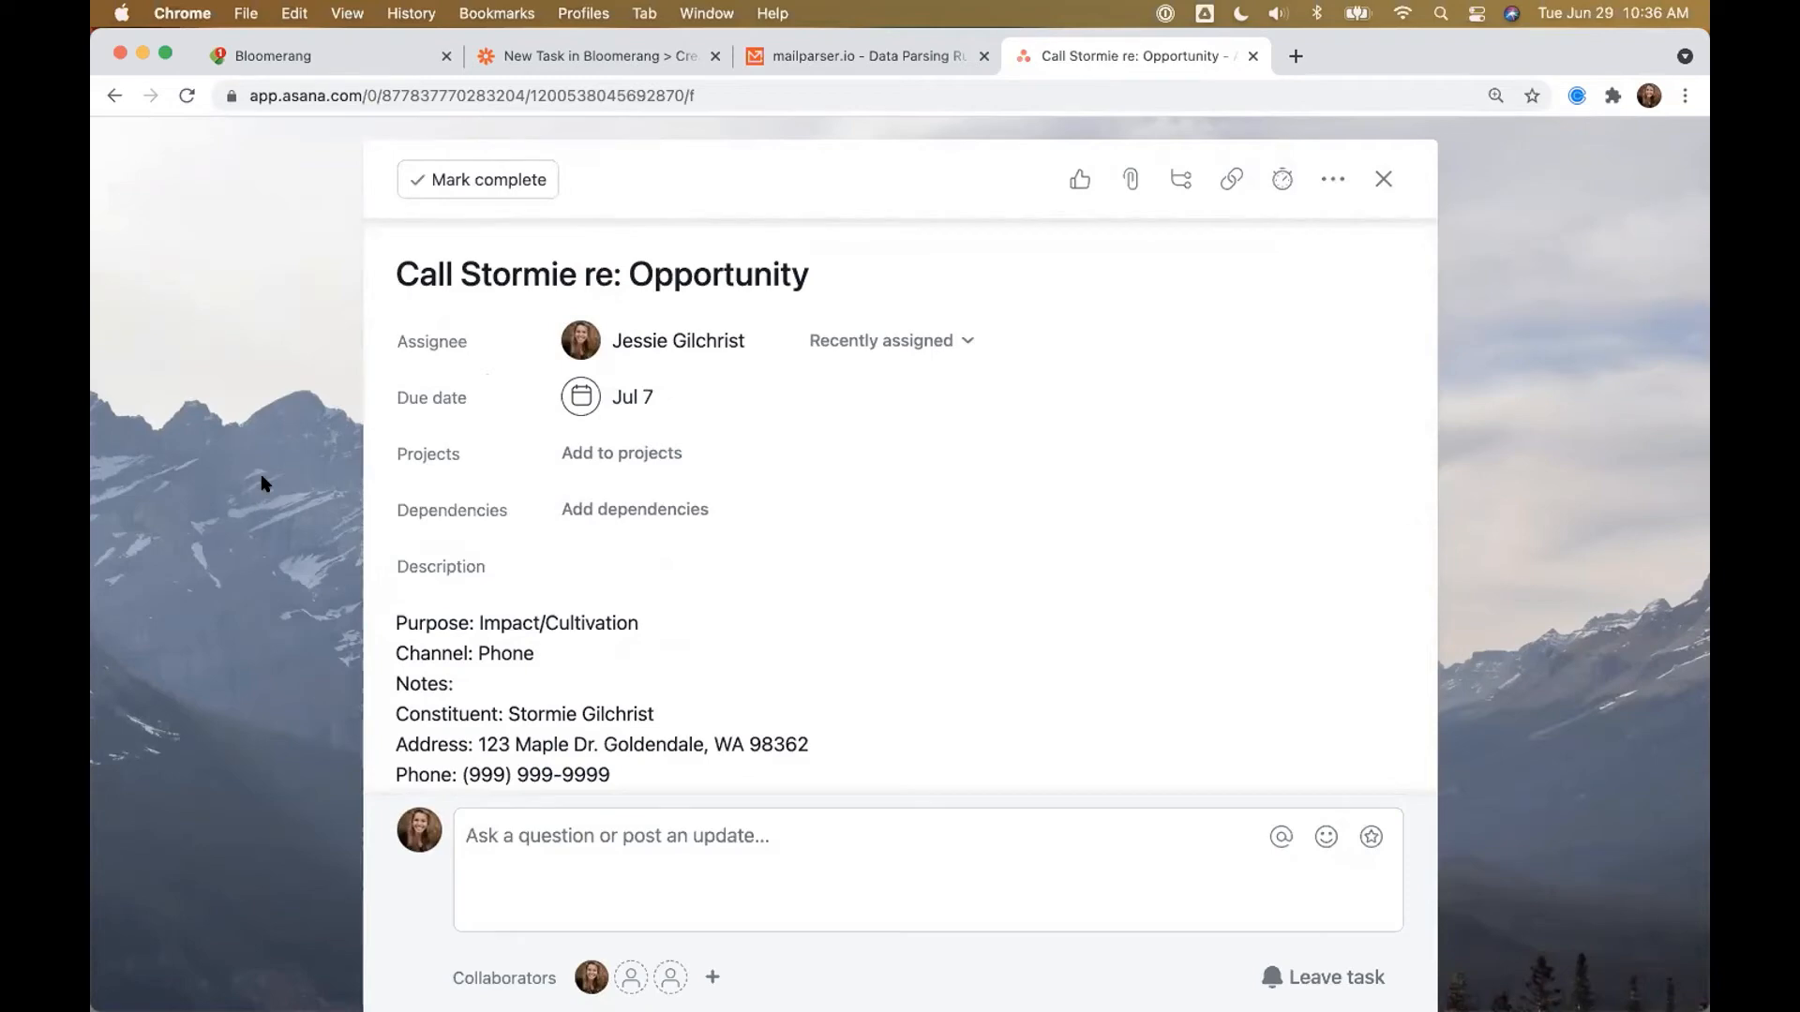
key(ctrl+Right)
key(Right)
key(Right)
key(Right)
key(Right)
key(Right)
Step: Advance past the 'New email parsed' slide to slide 30, 'Enhancements'
key(Right)
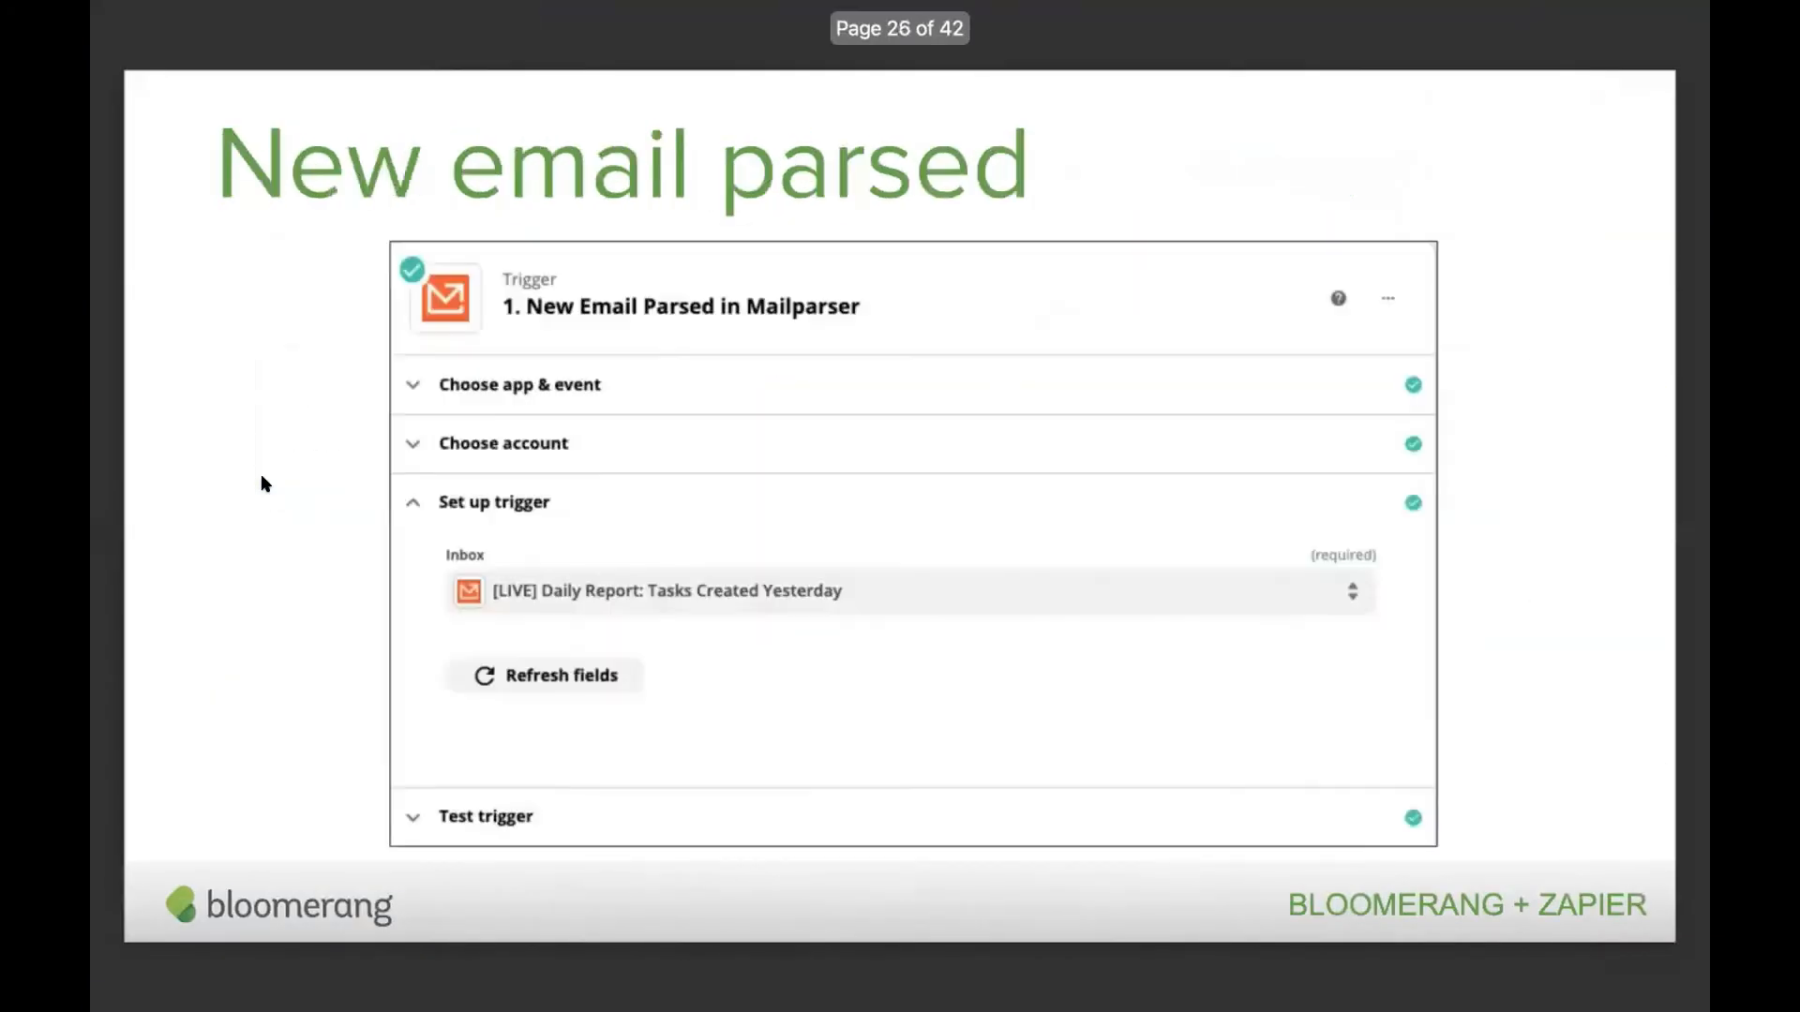
key(Right)
key(Right)
key(Right)
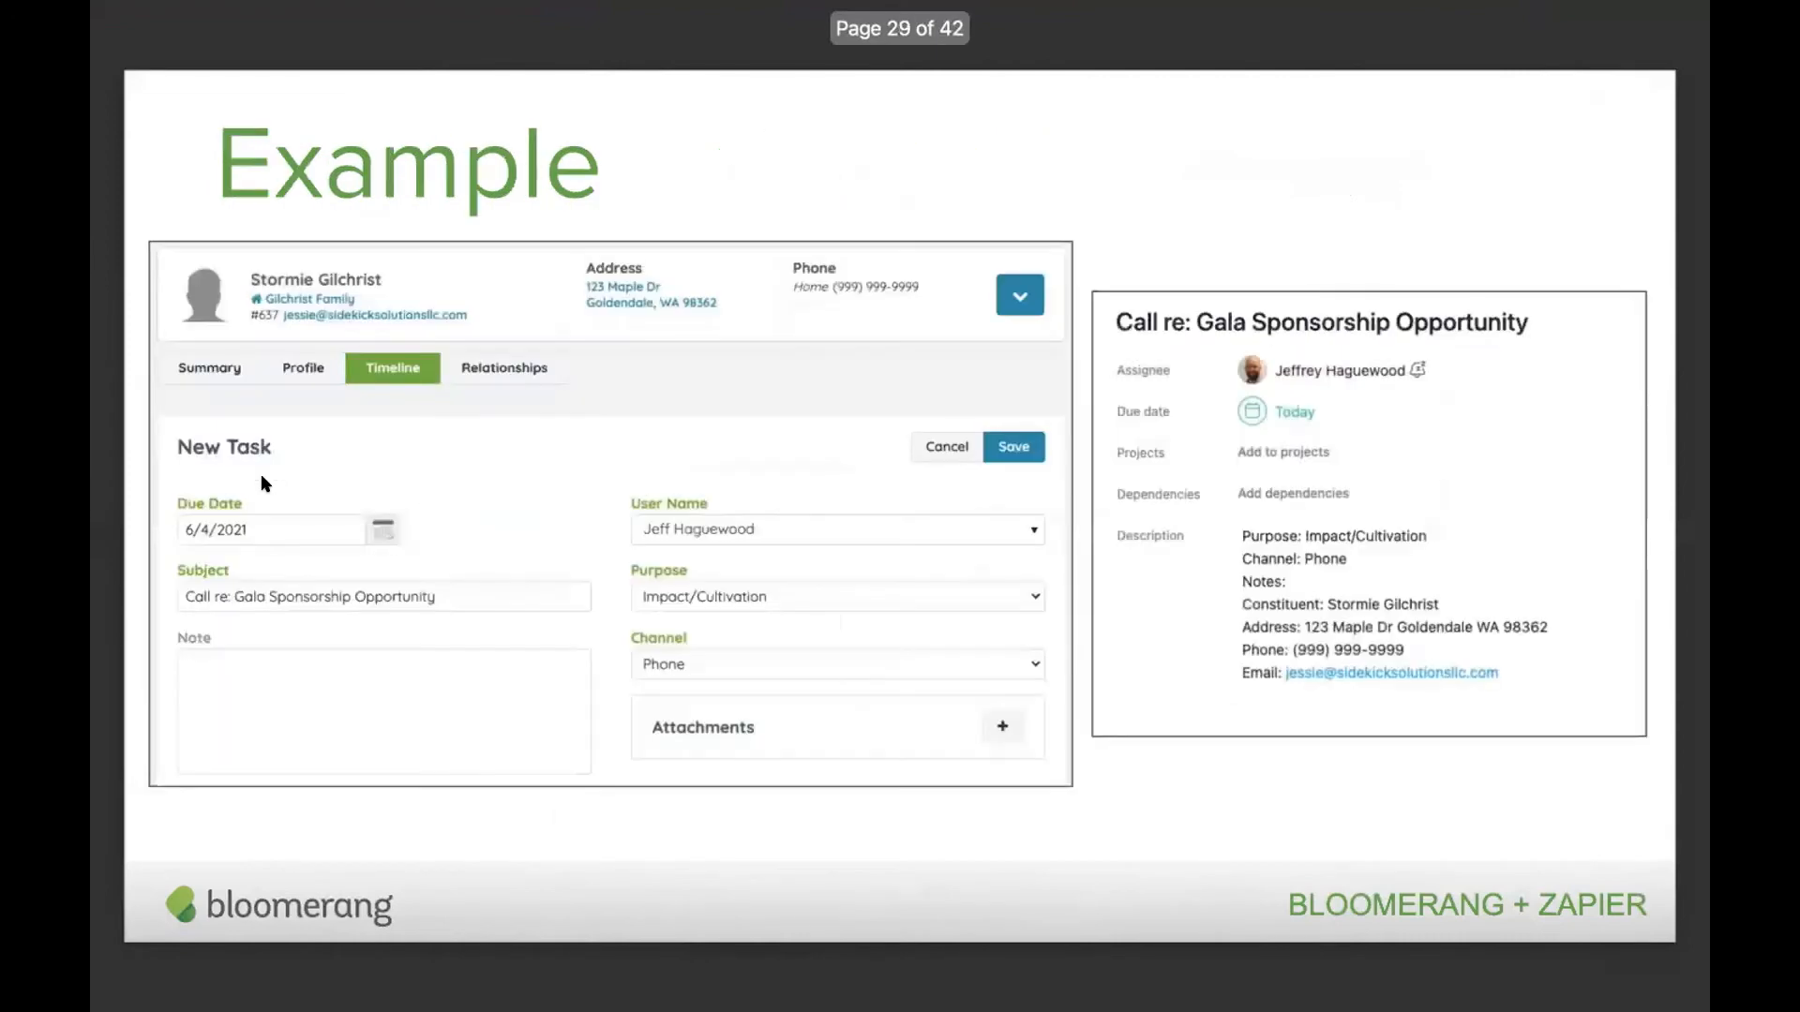
key(Right)
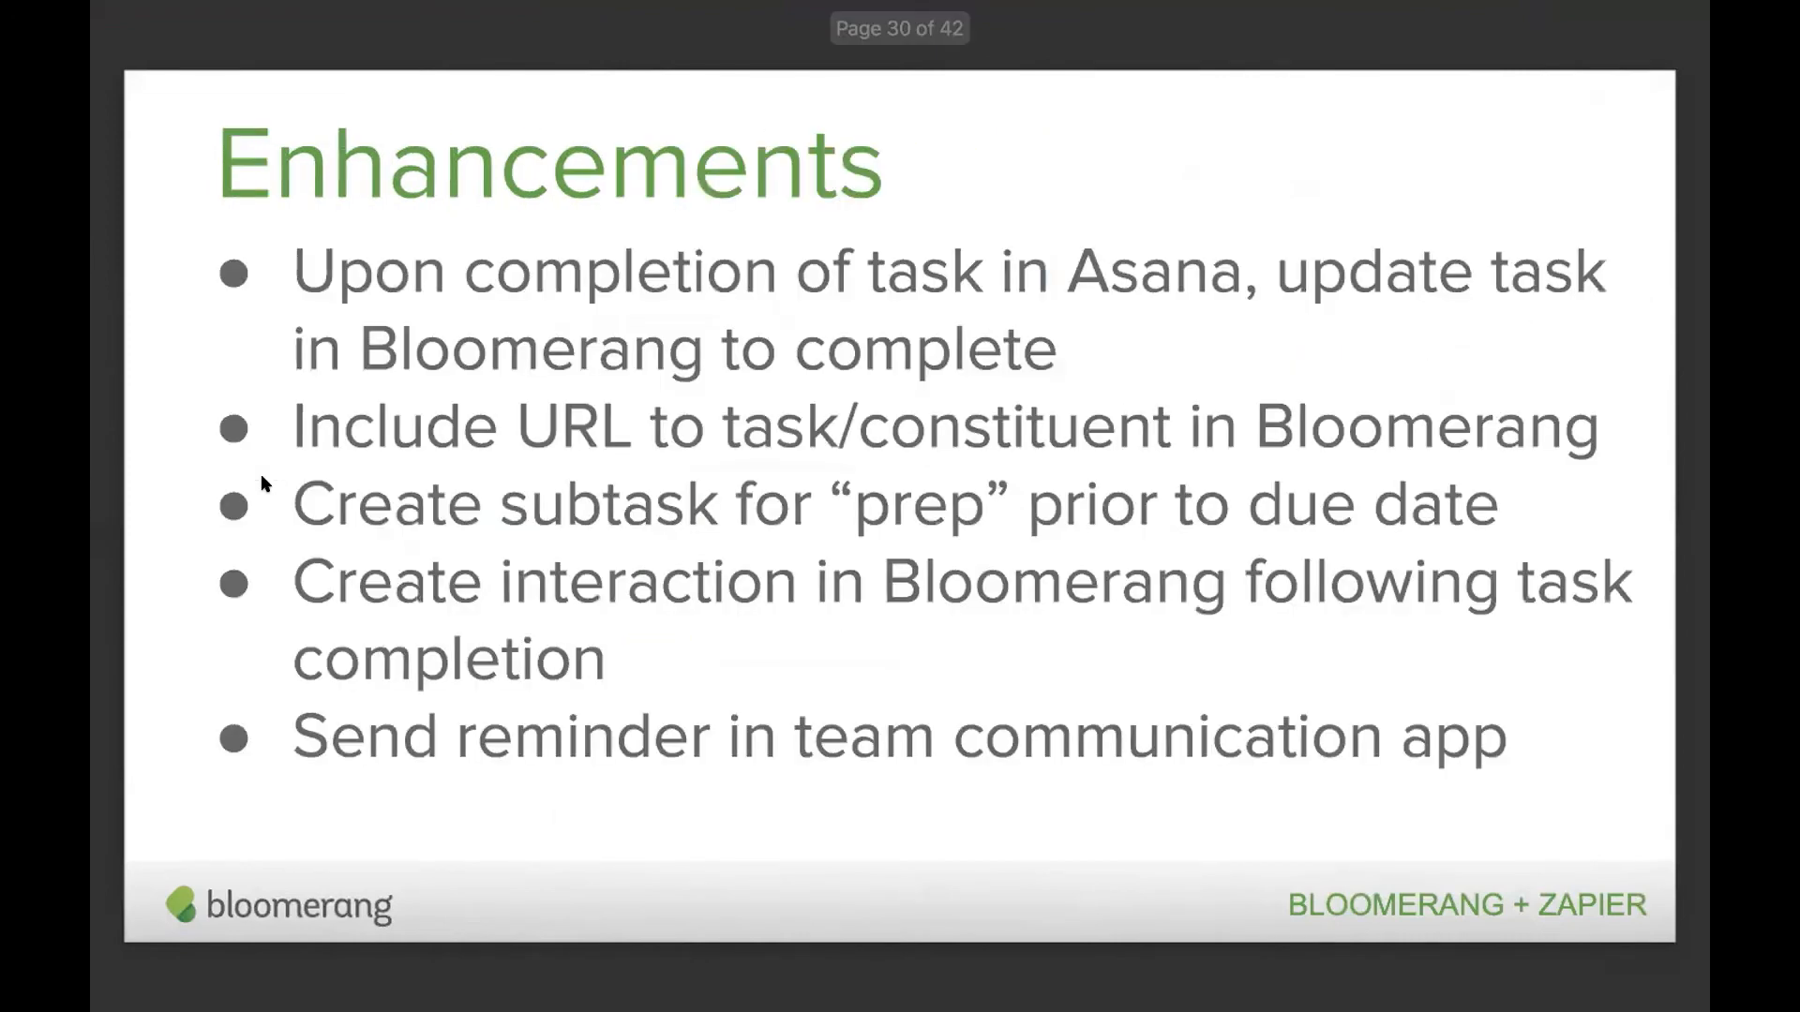
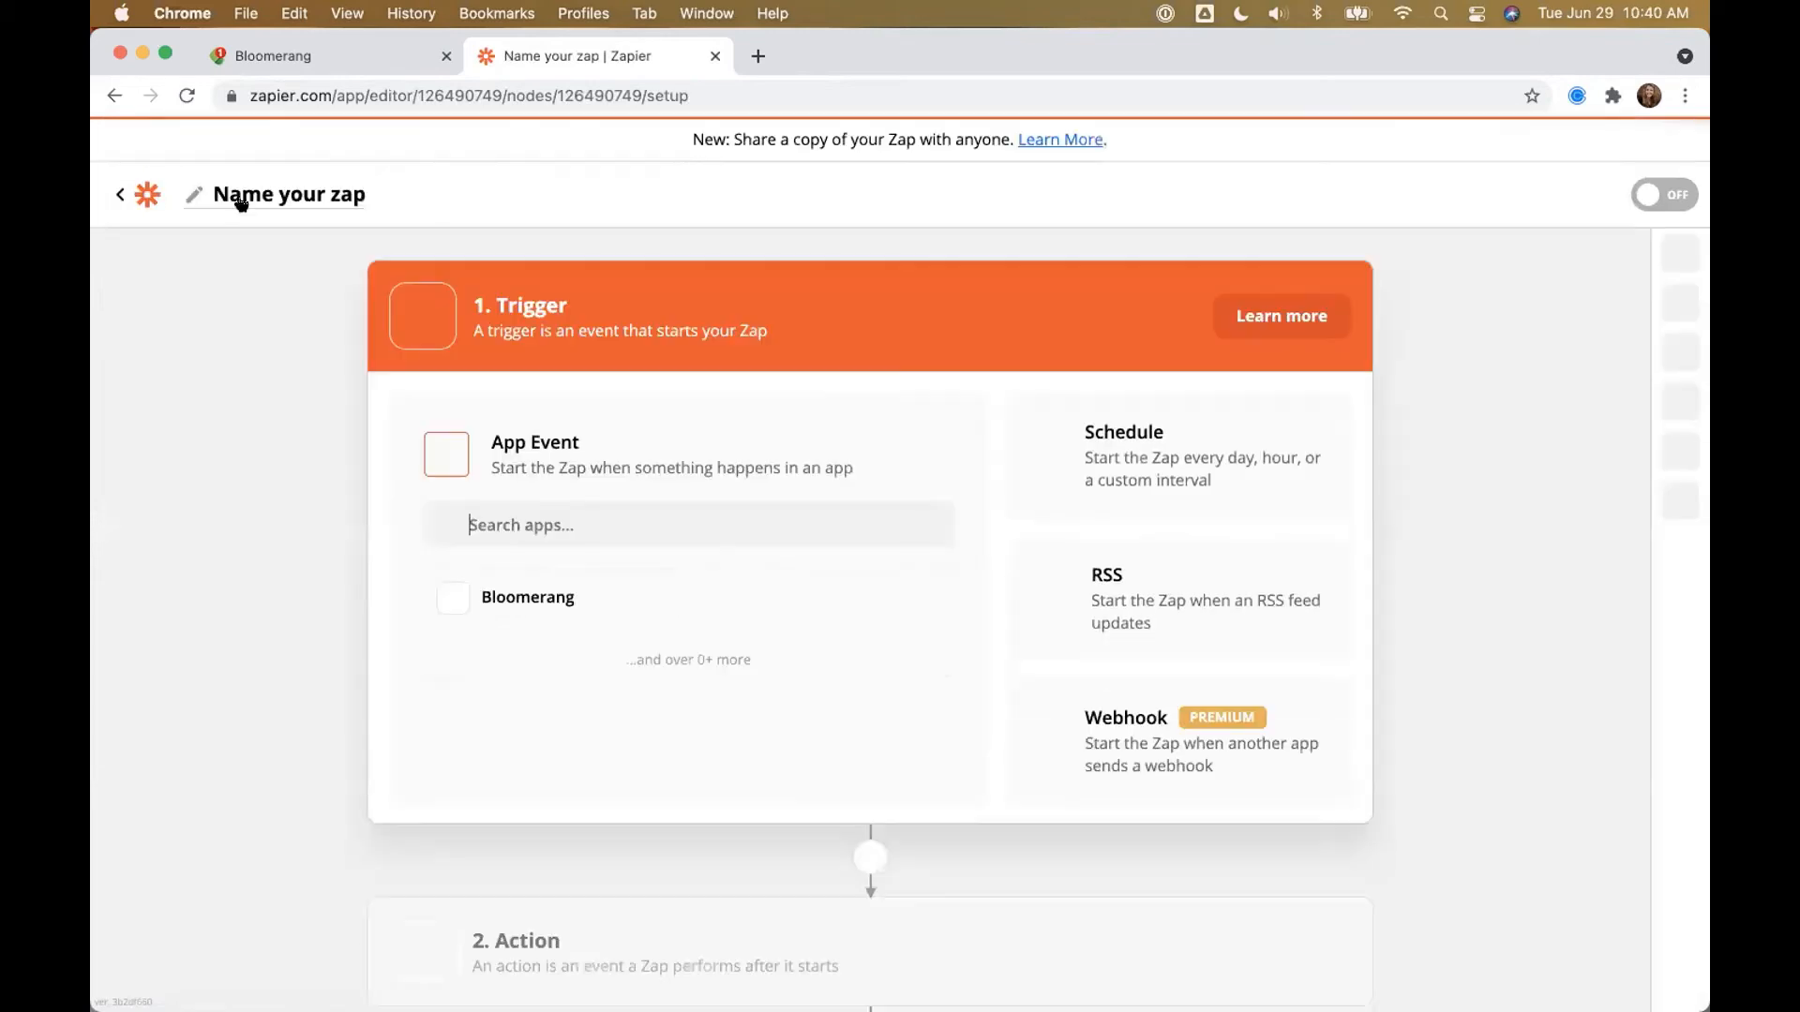
Step: Name the Zap 'Donations of $1000+ > Create a Task in Bloomerang' and choose Bloomerang as trigger app
click(249, 195)
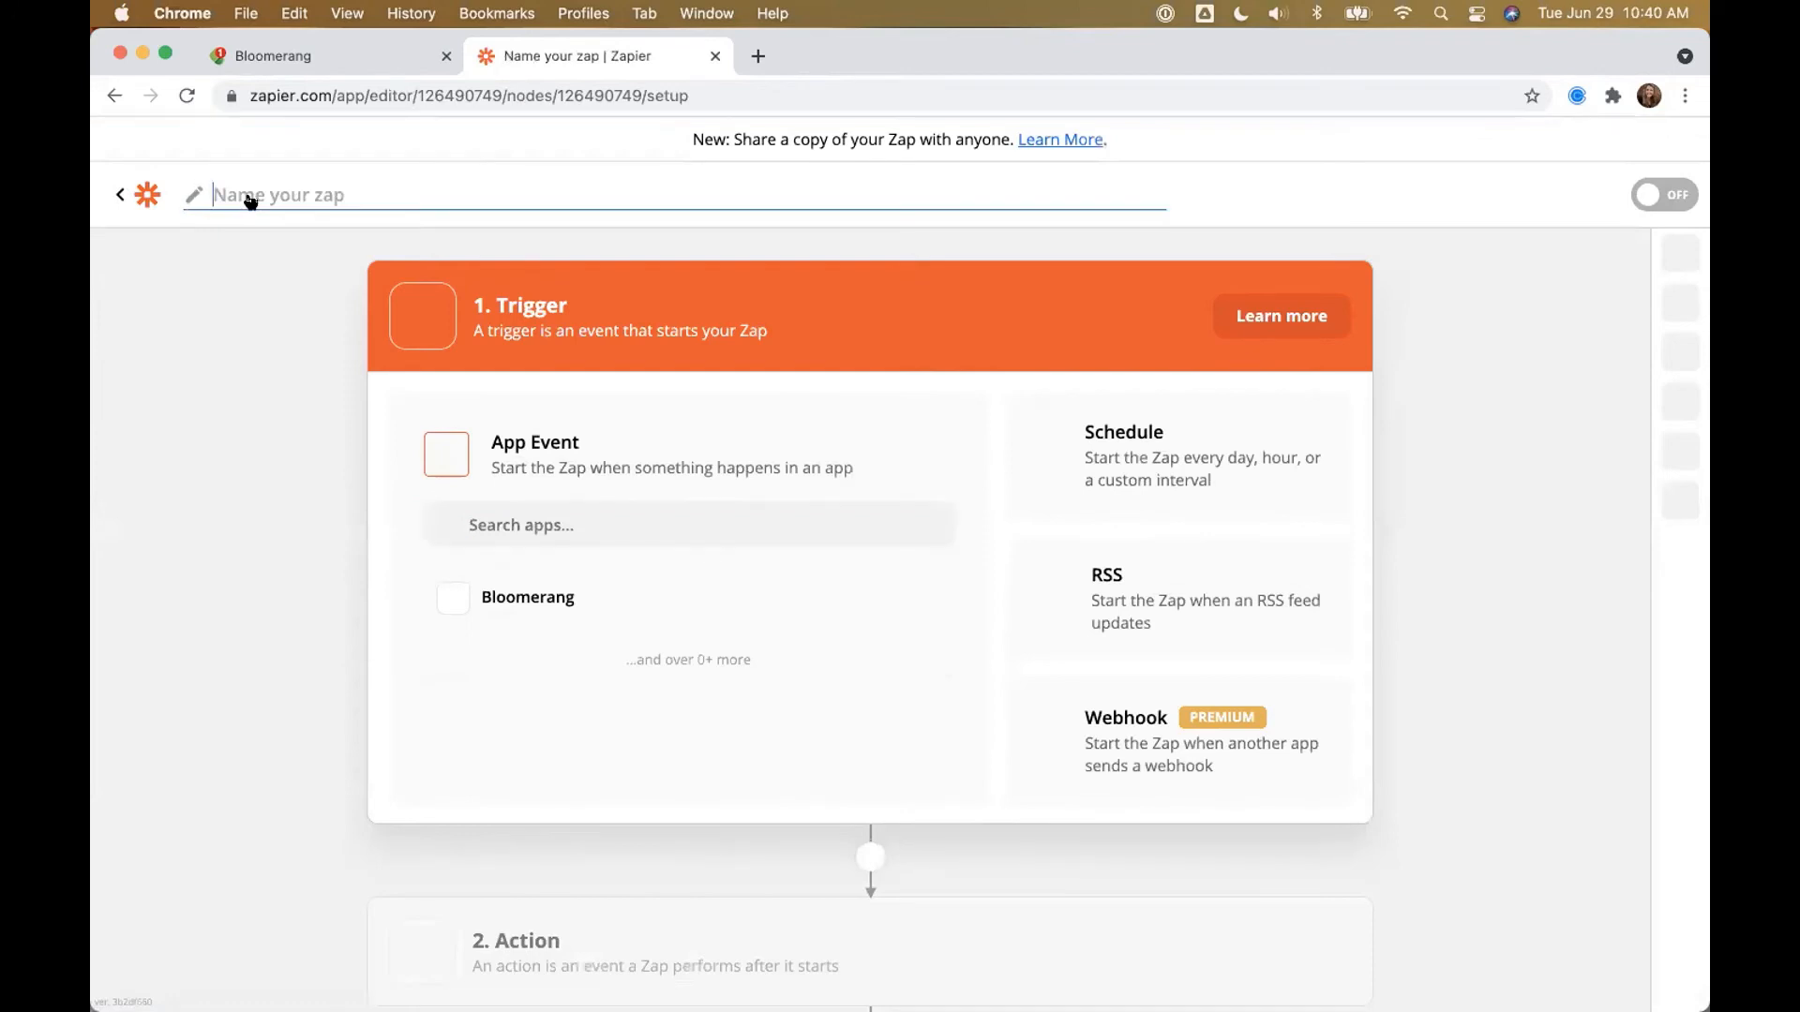
text(Donations of $)
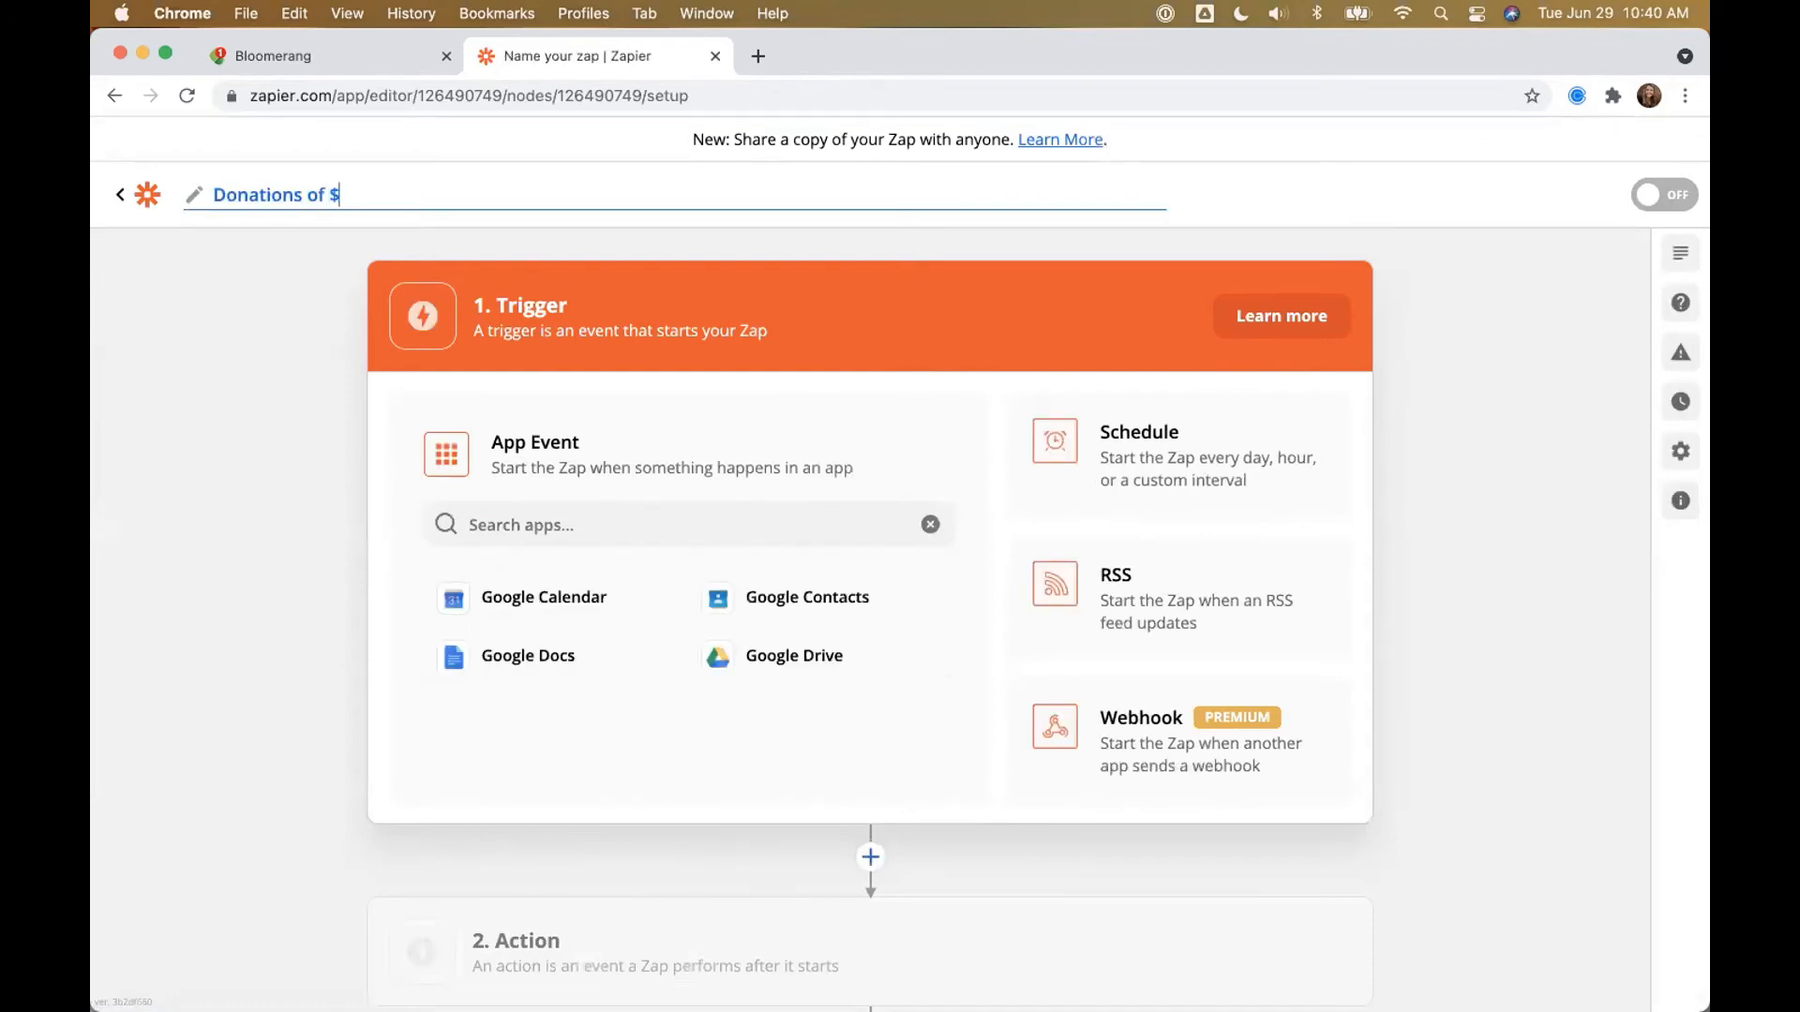
text(1000+ > Create a Task in )
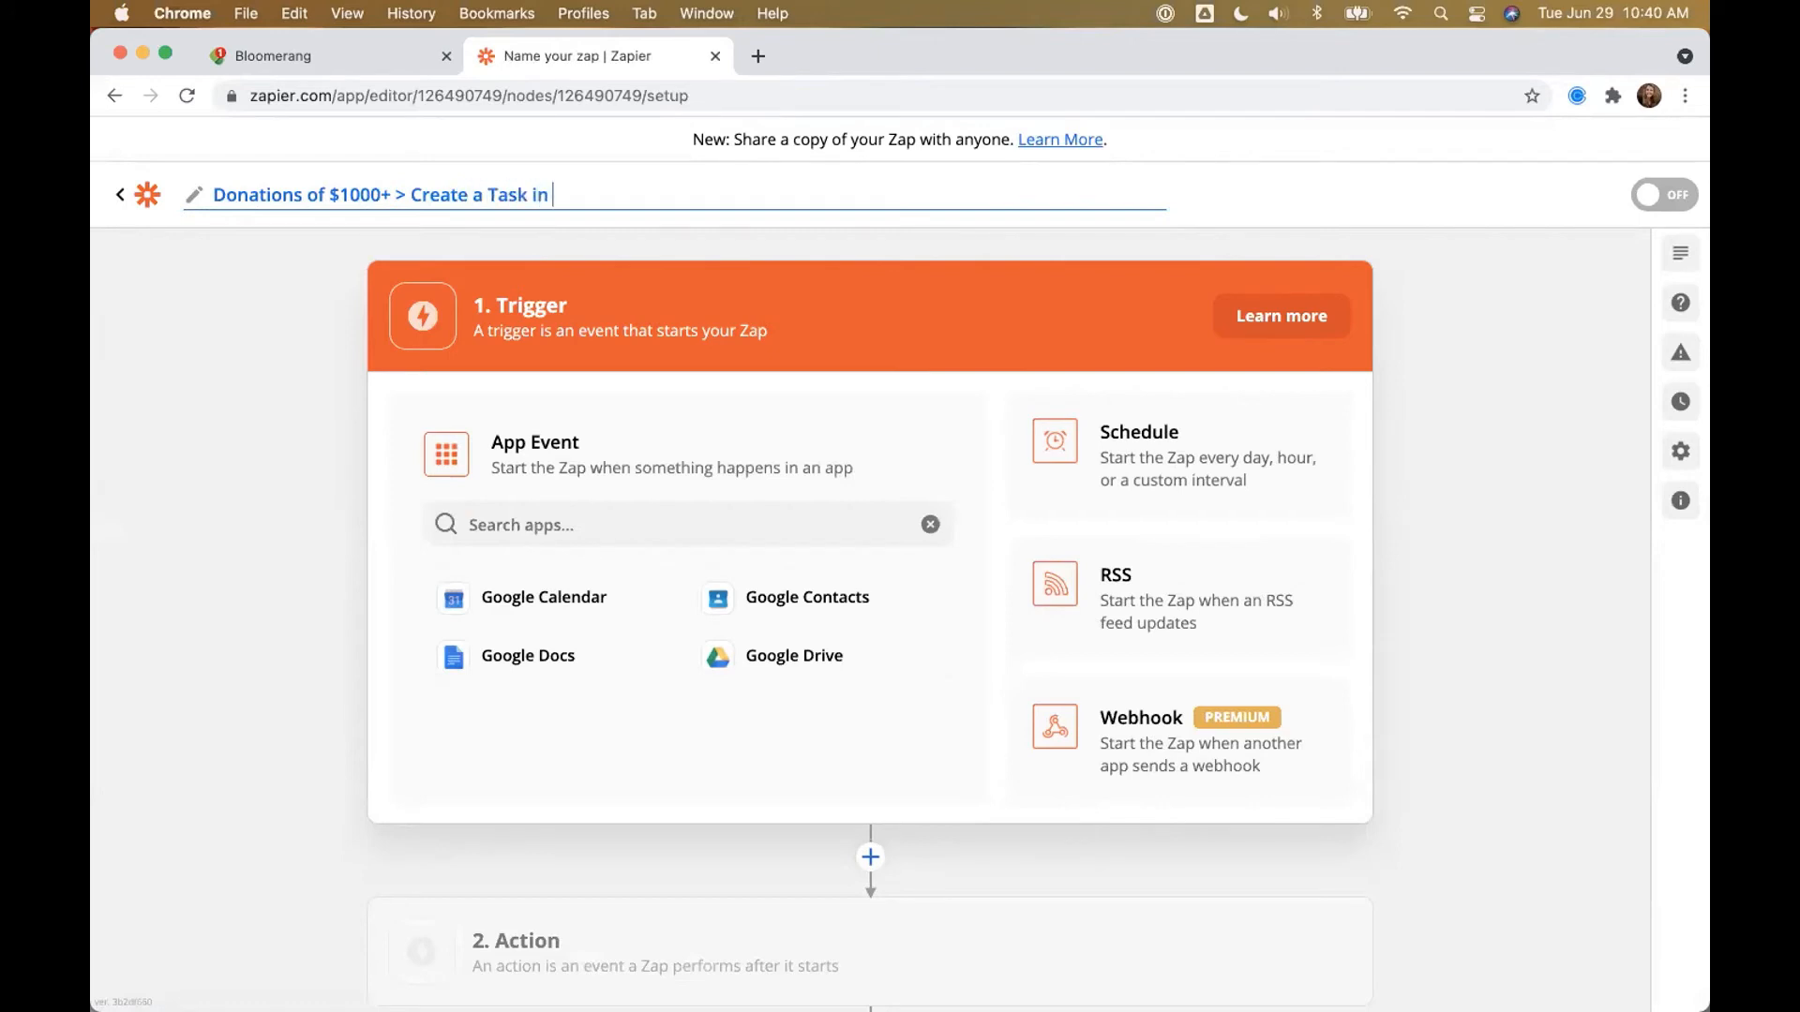
text(Bloomerang)
click(568, 528)
text(Bl)
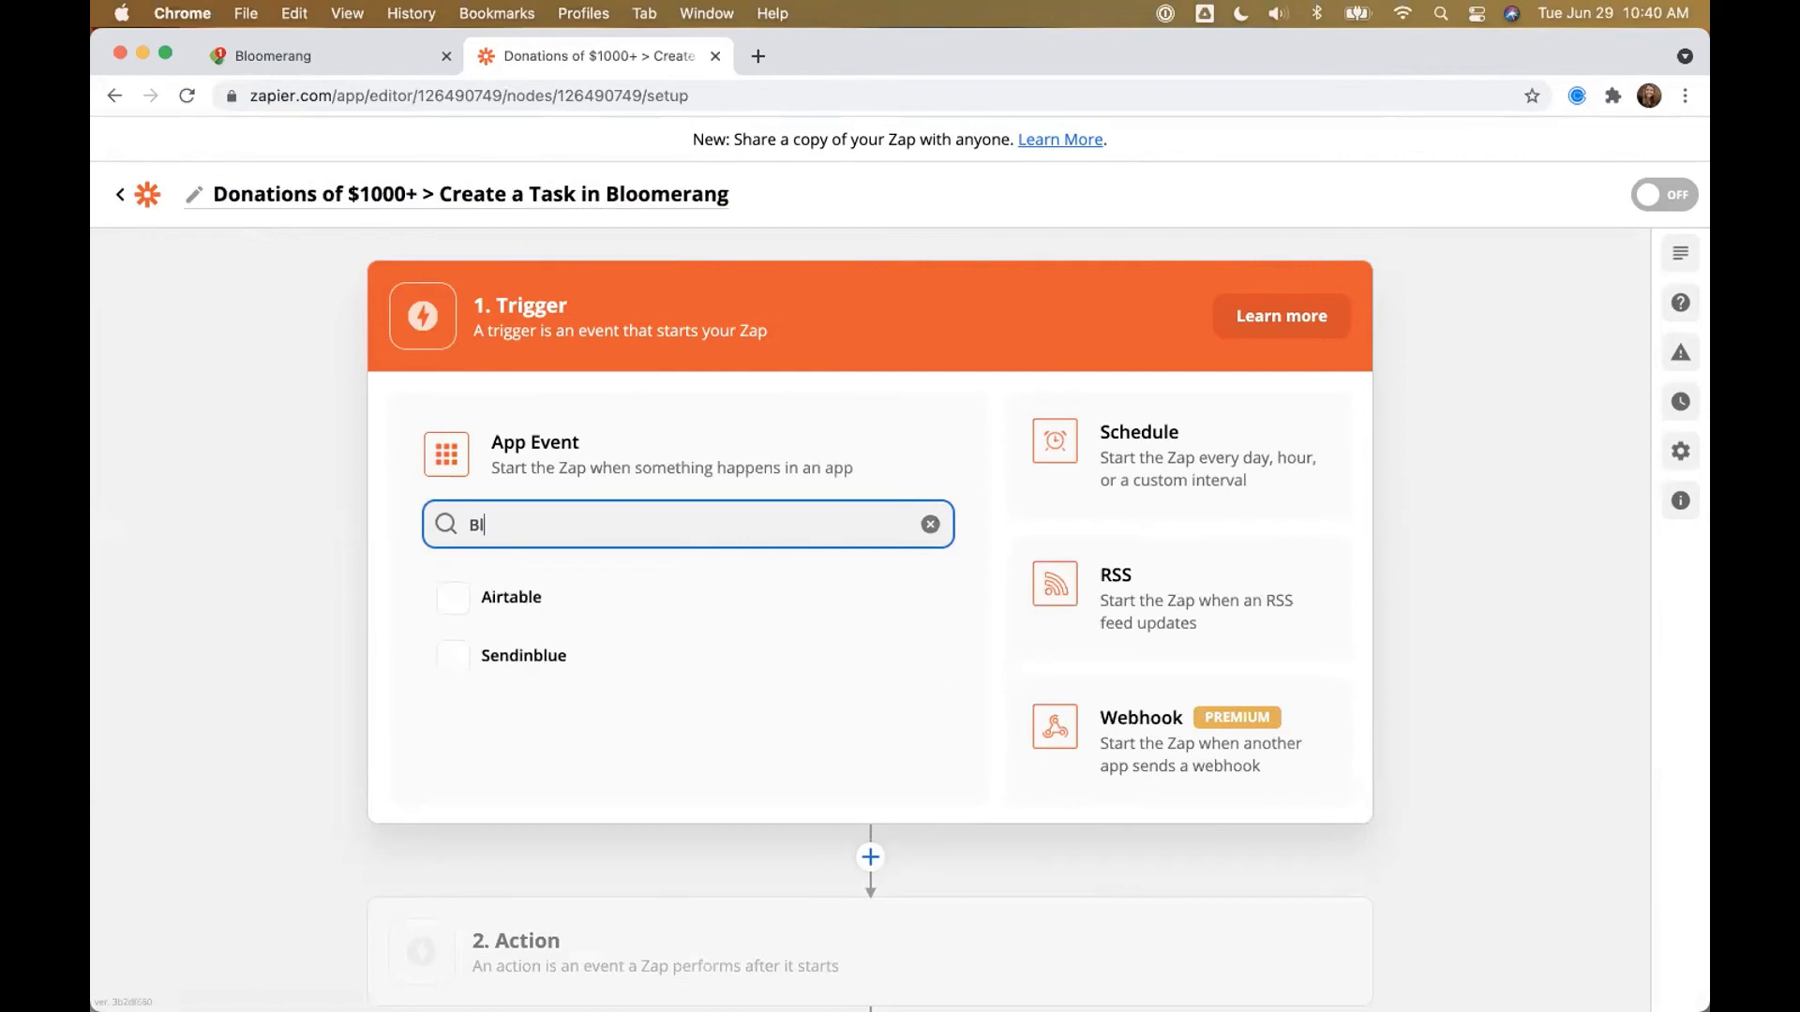
text(oomerang)
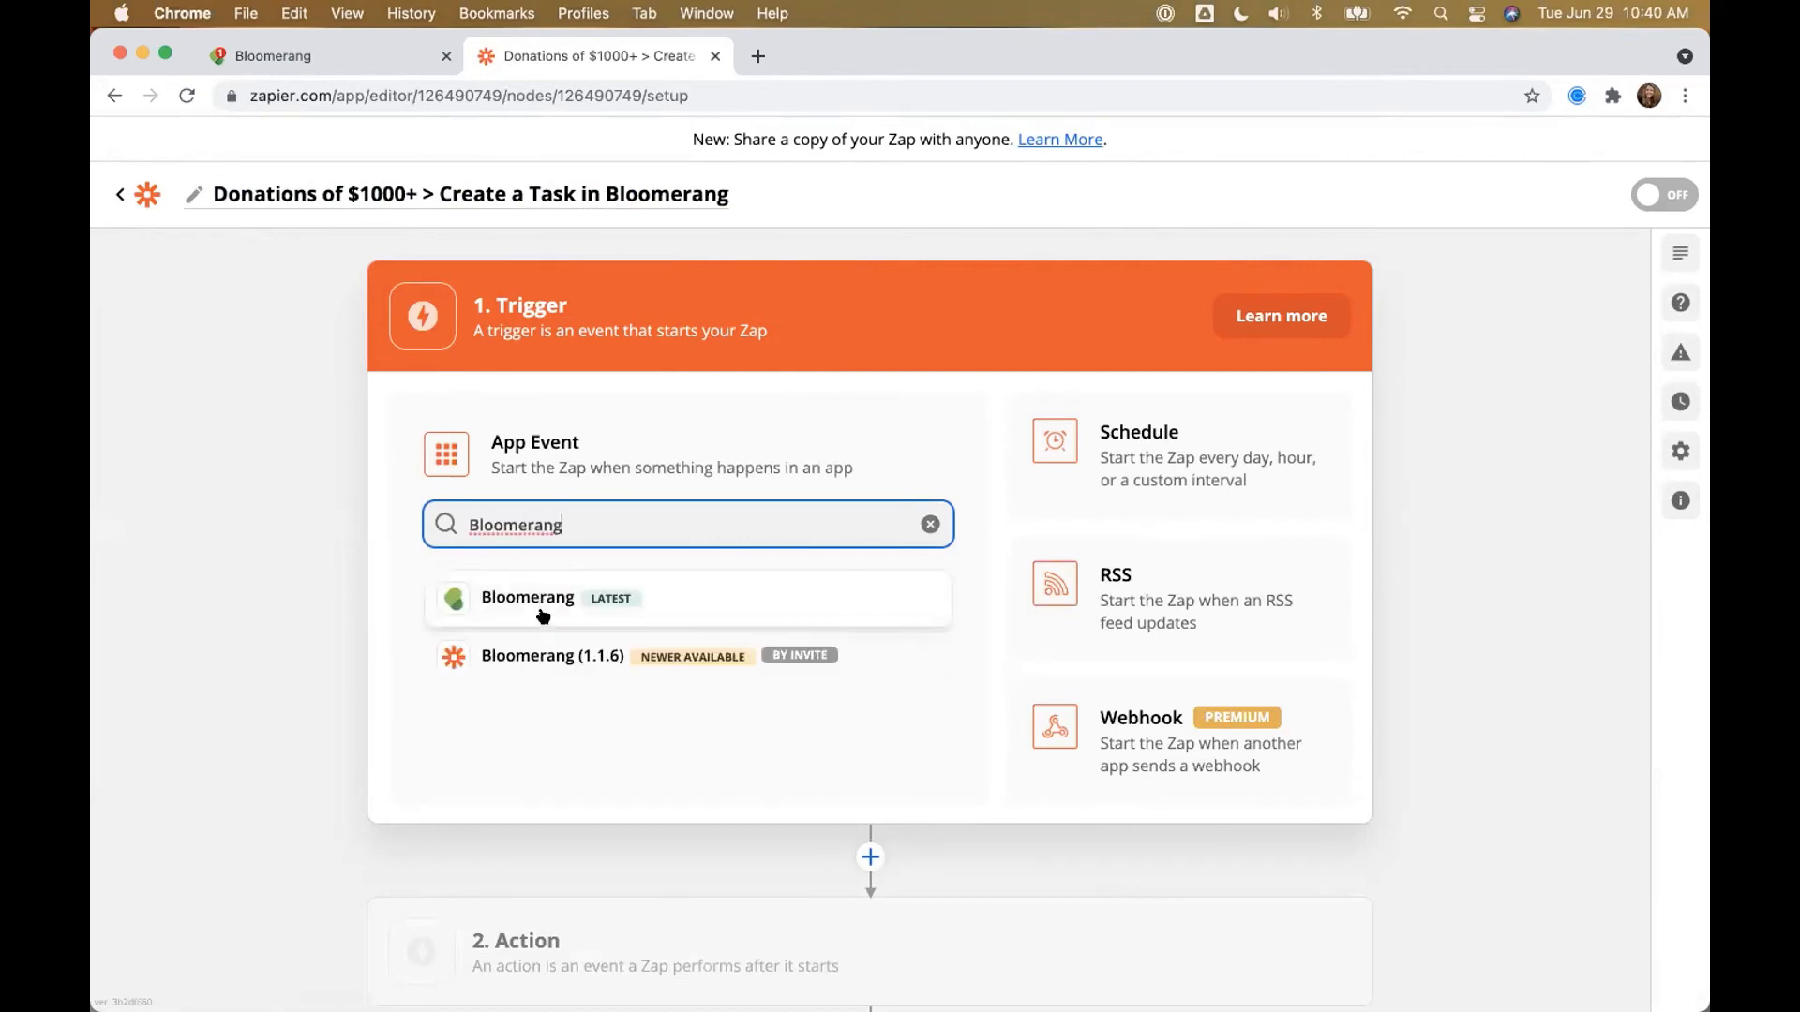
click(460, 601)
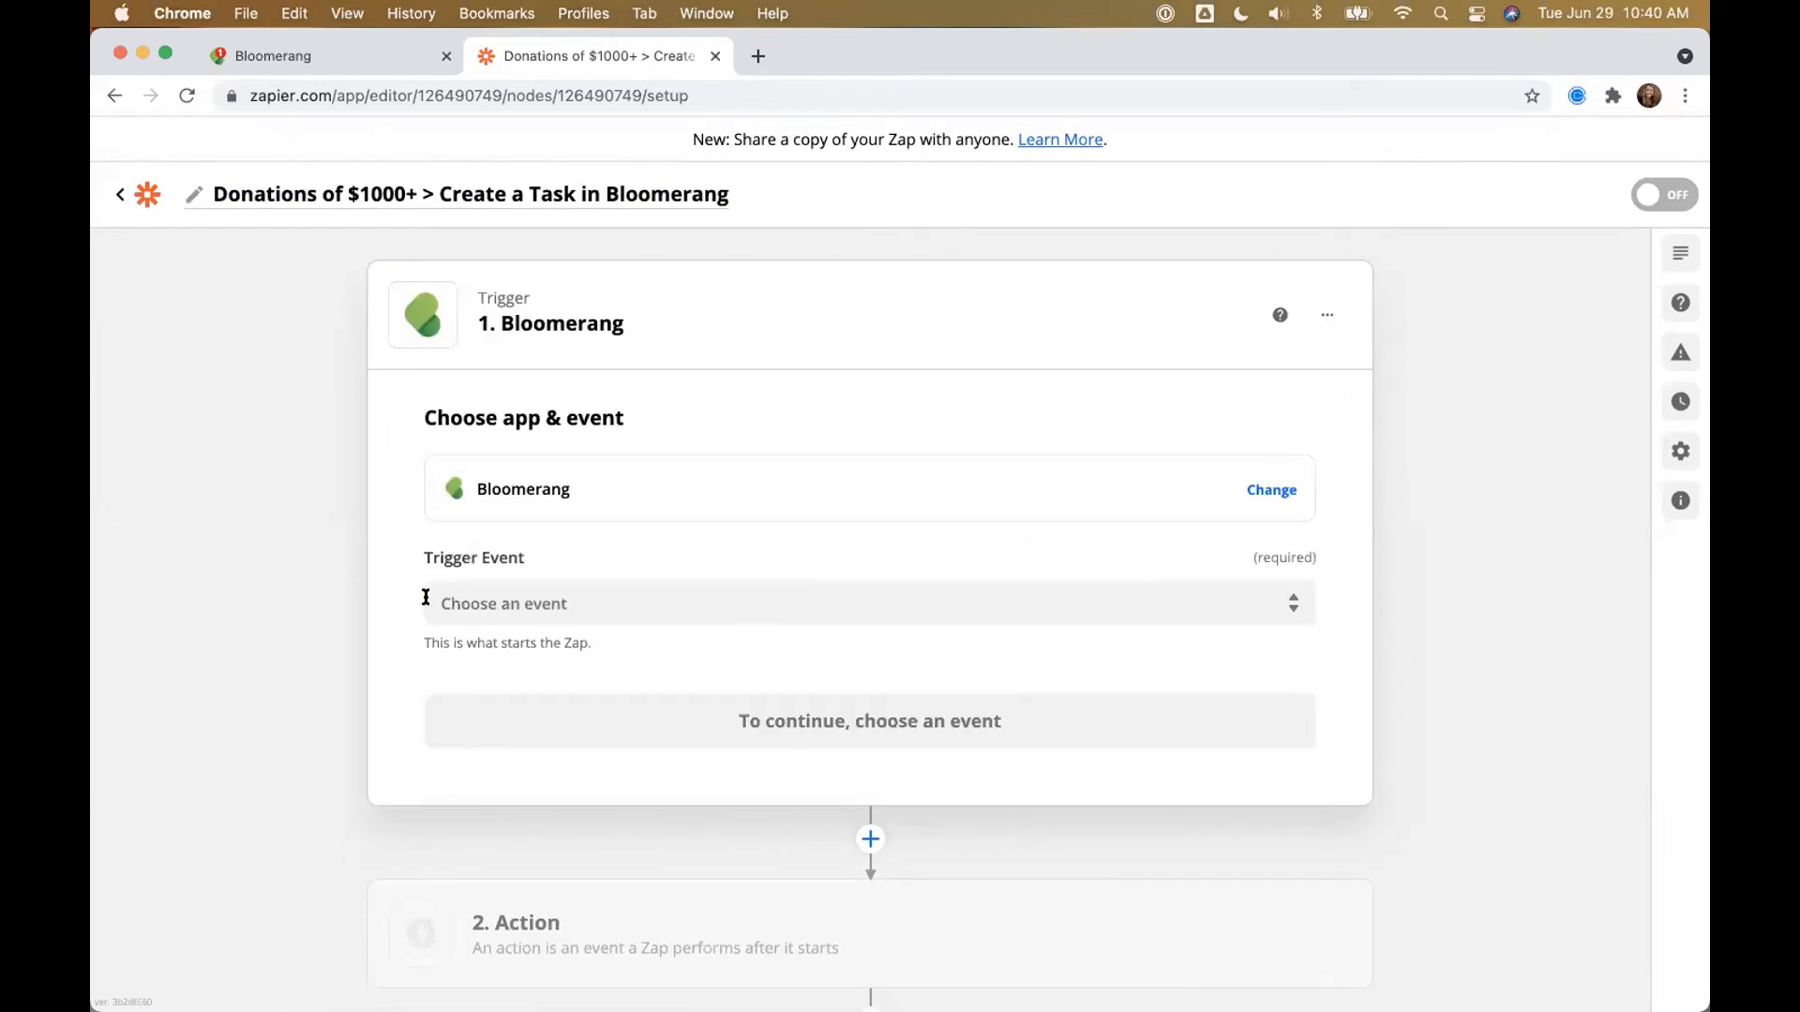
Step: Set the trigger event to New Transaction and confirm the app and event
click(484, 612)
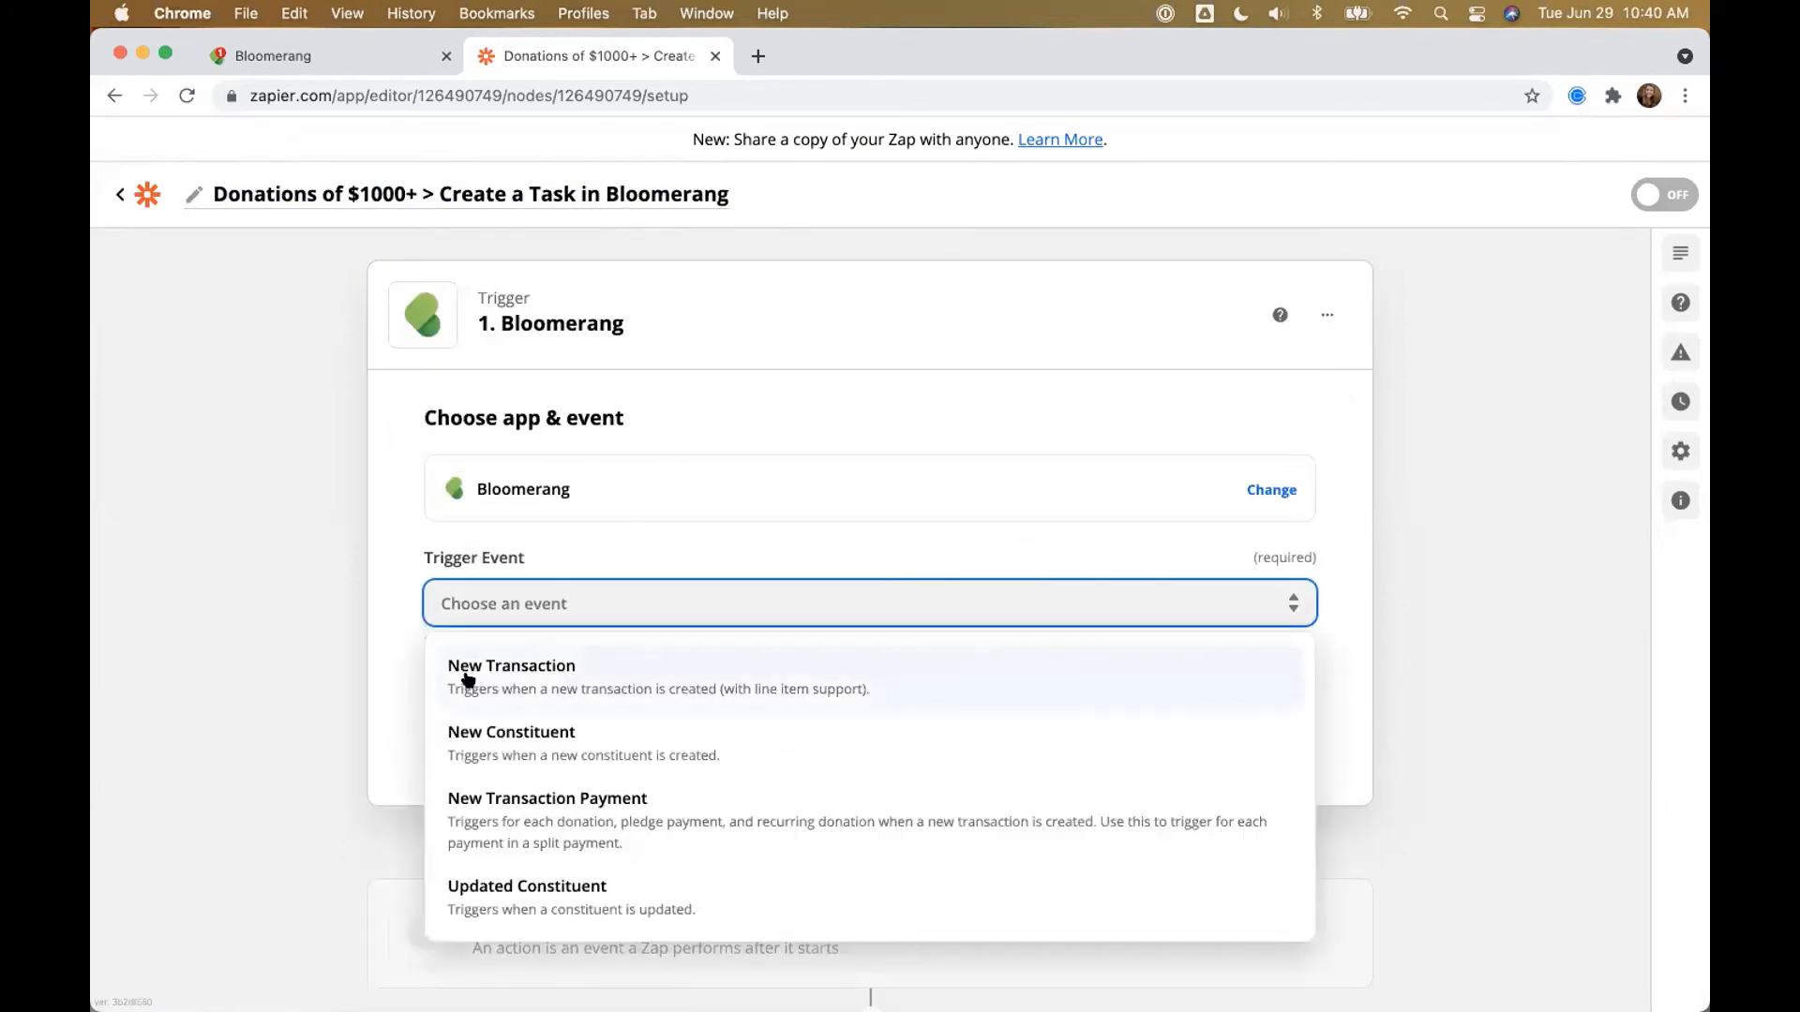
click(533, 674)
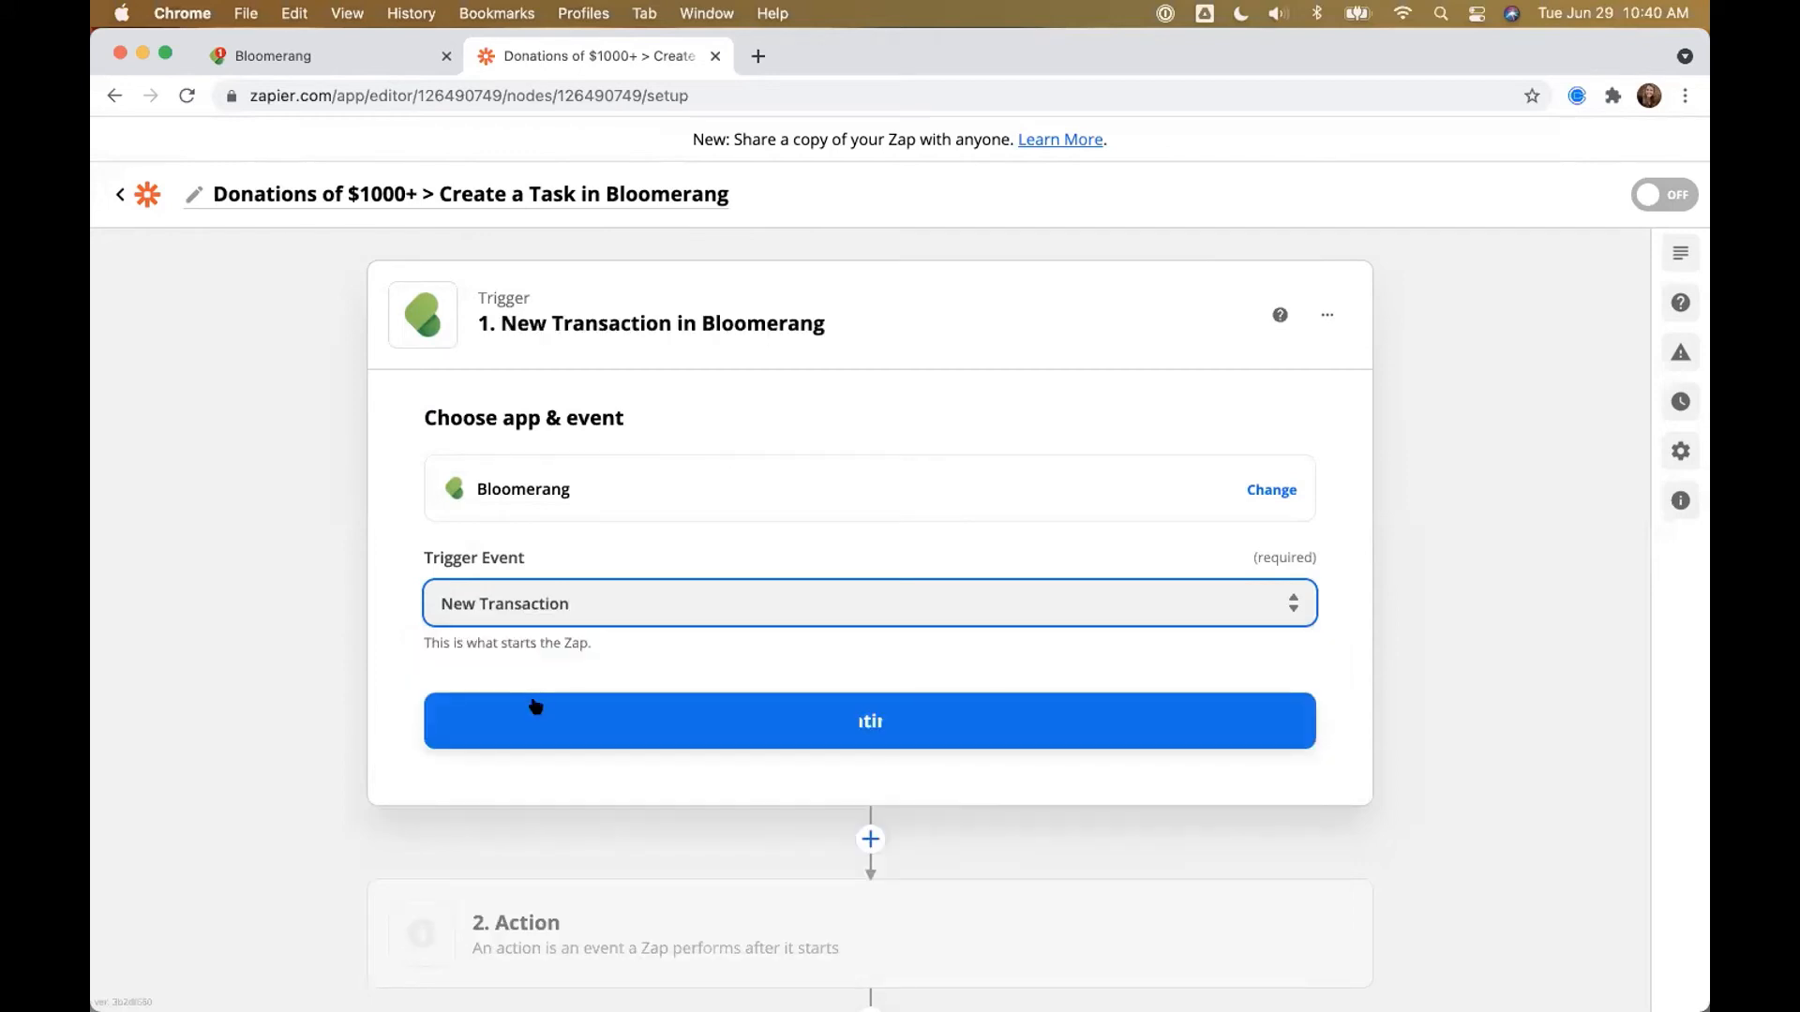
click(534, 706)
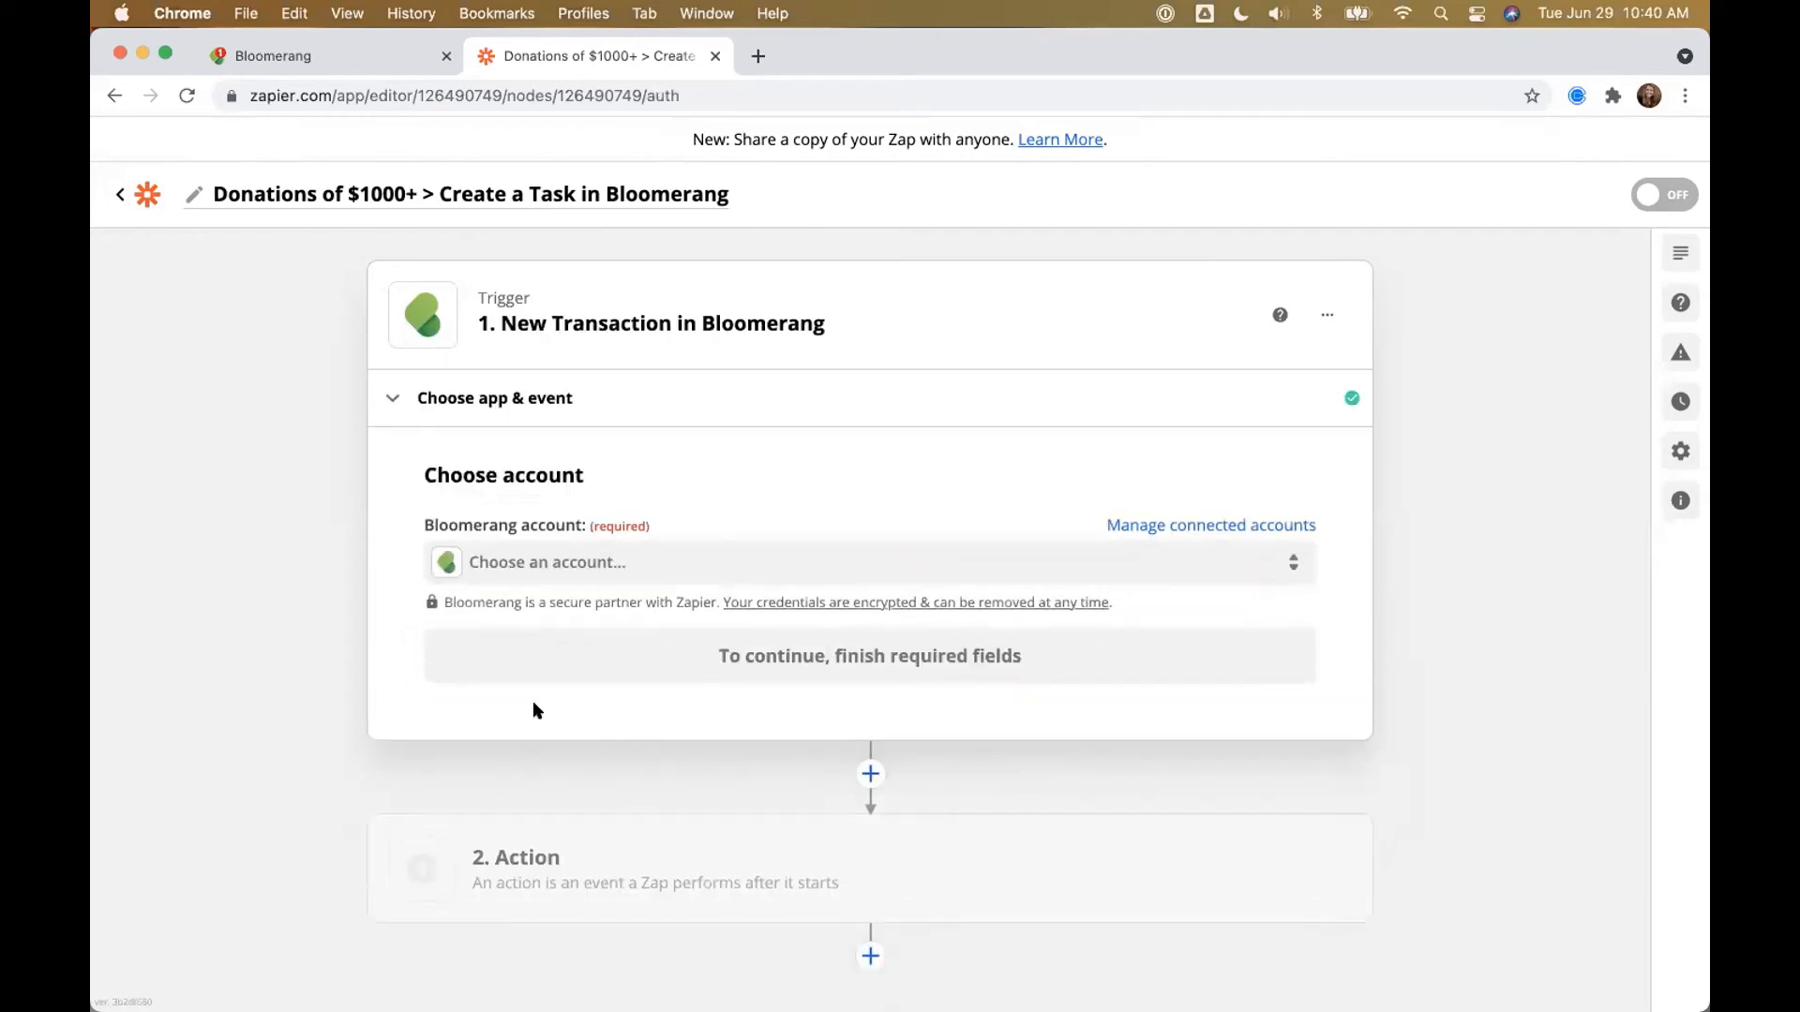
Step: Select the previously connected Bloomerang account, reconnect it, and continue to trigger setup
click(524, 567)
click(561, 741)
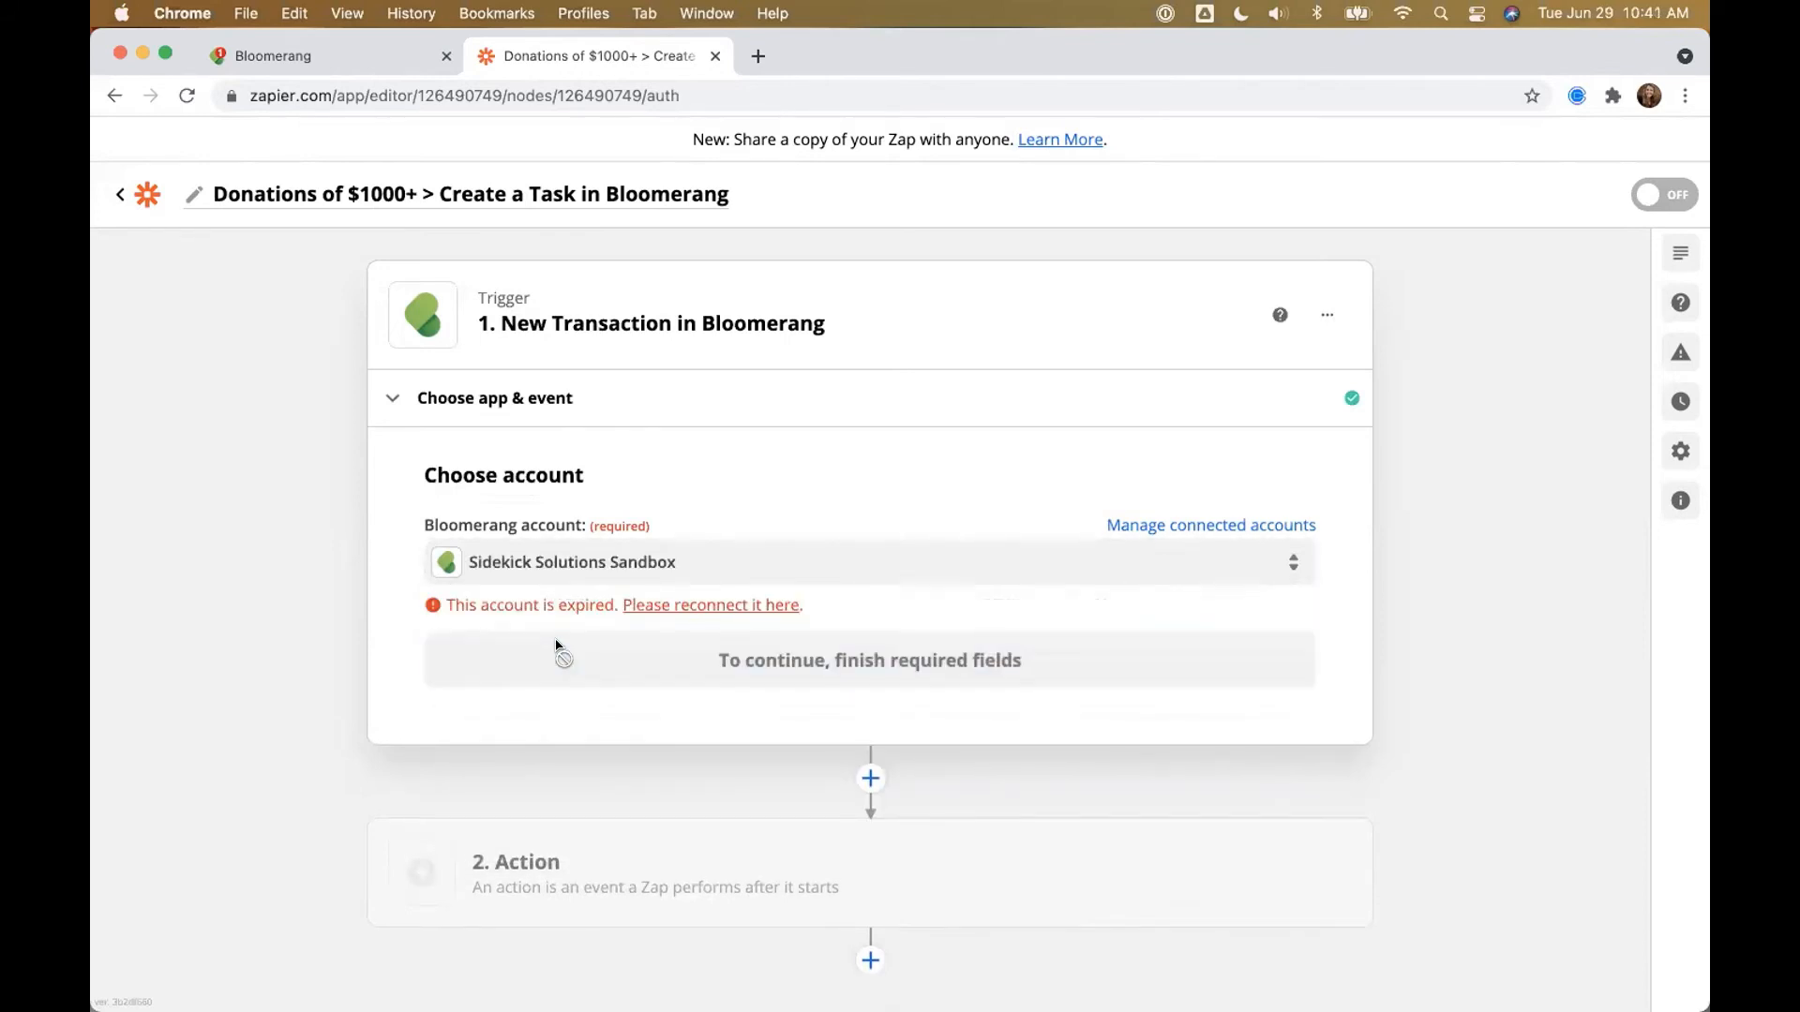
click(689, 604)
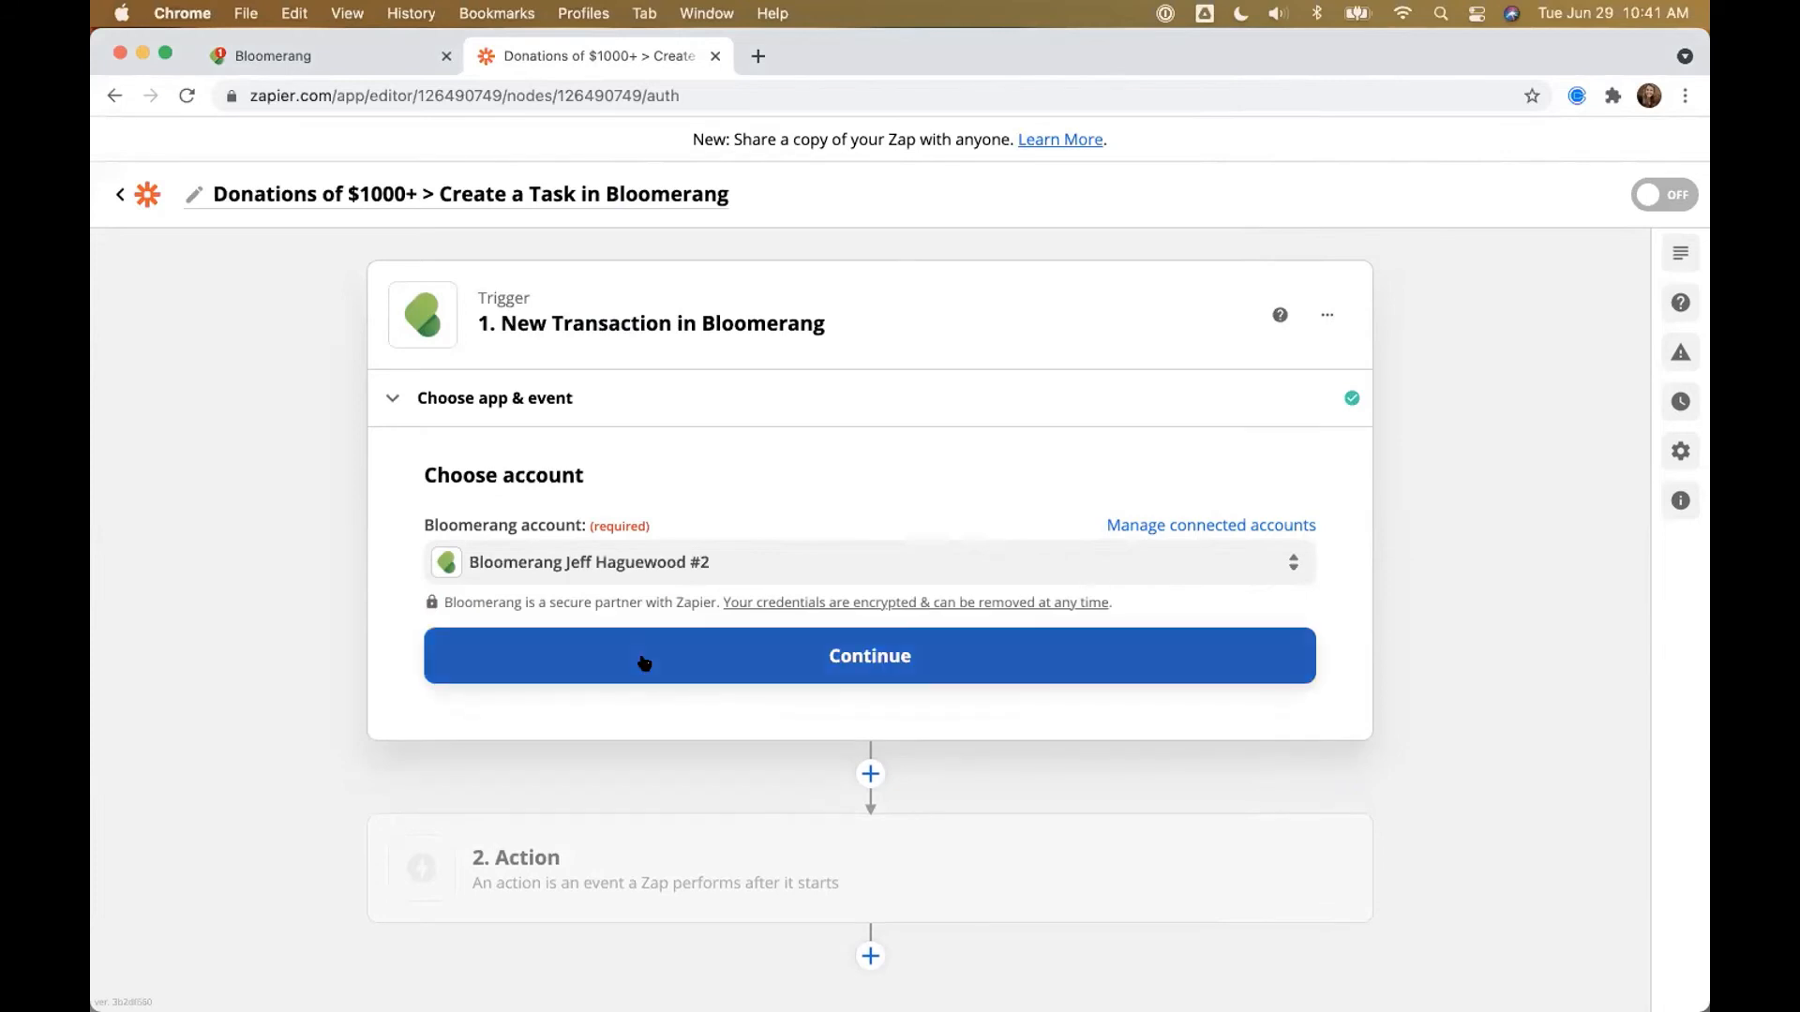
click(646, 663)
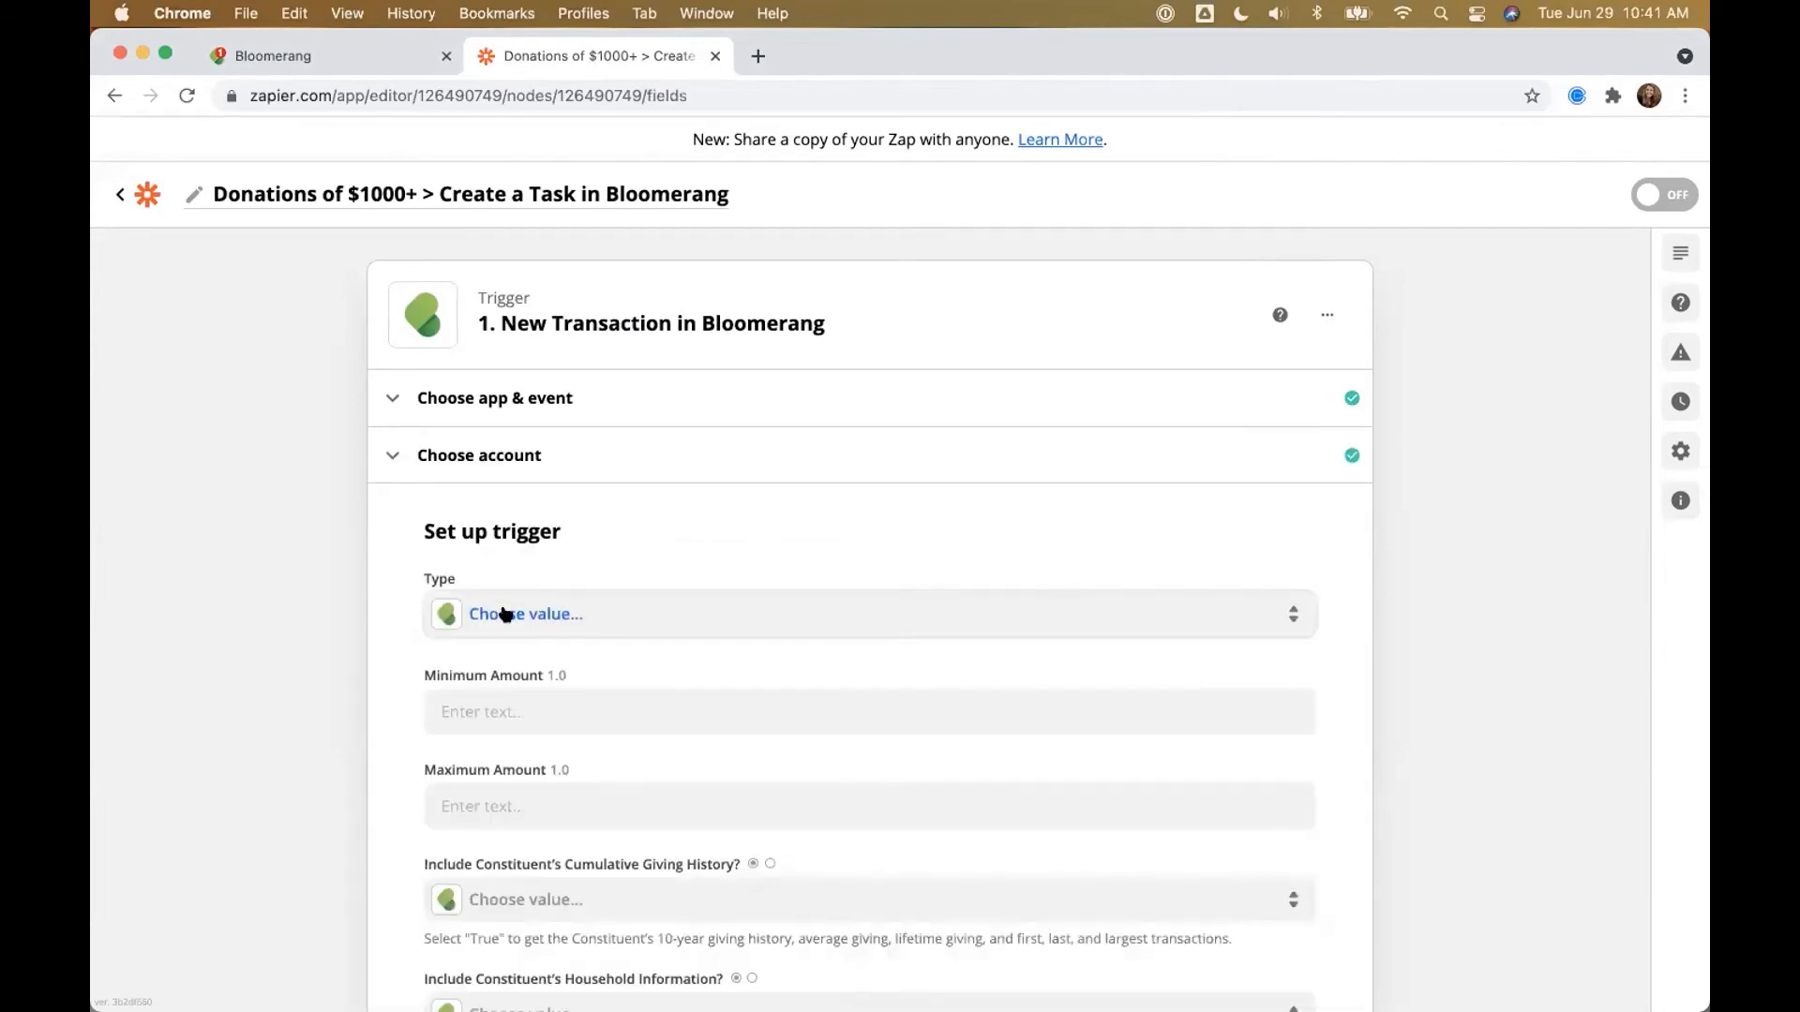
Step: Limit the transaction Type to Donation, Recurring Donation Payment and Pledge Payment
click(514, 616)
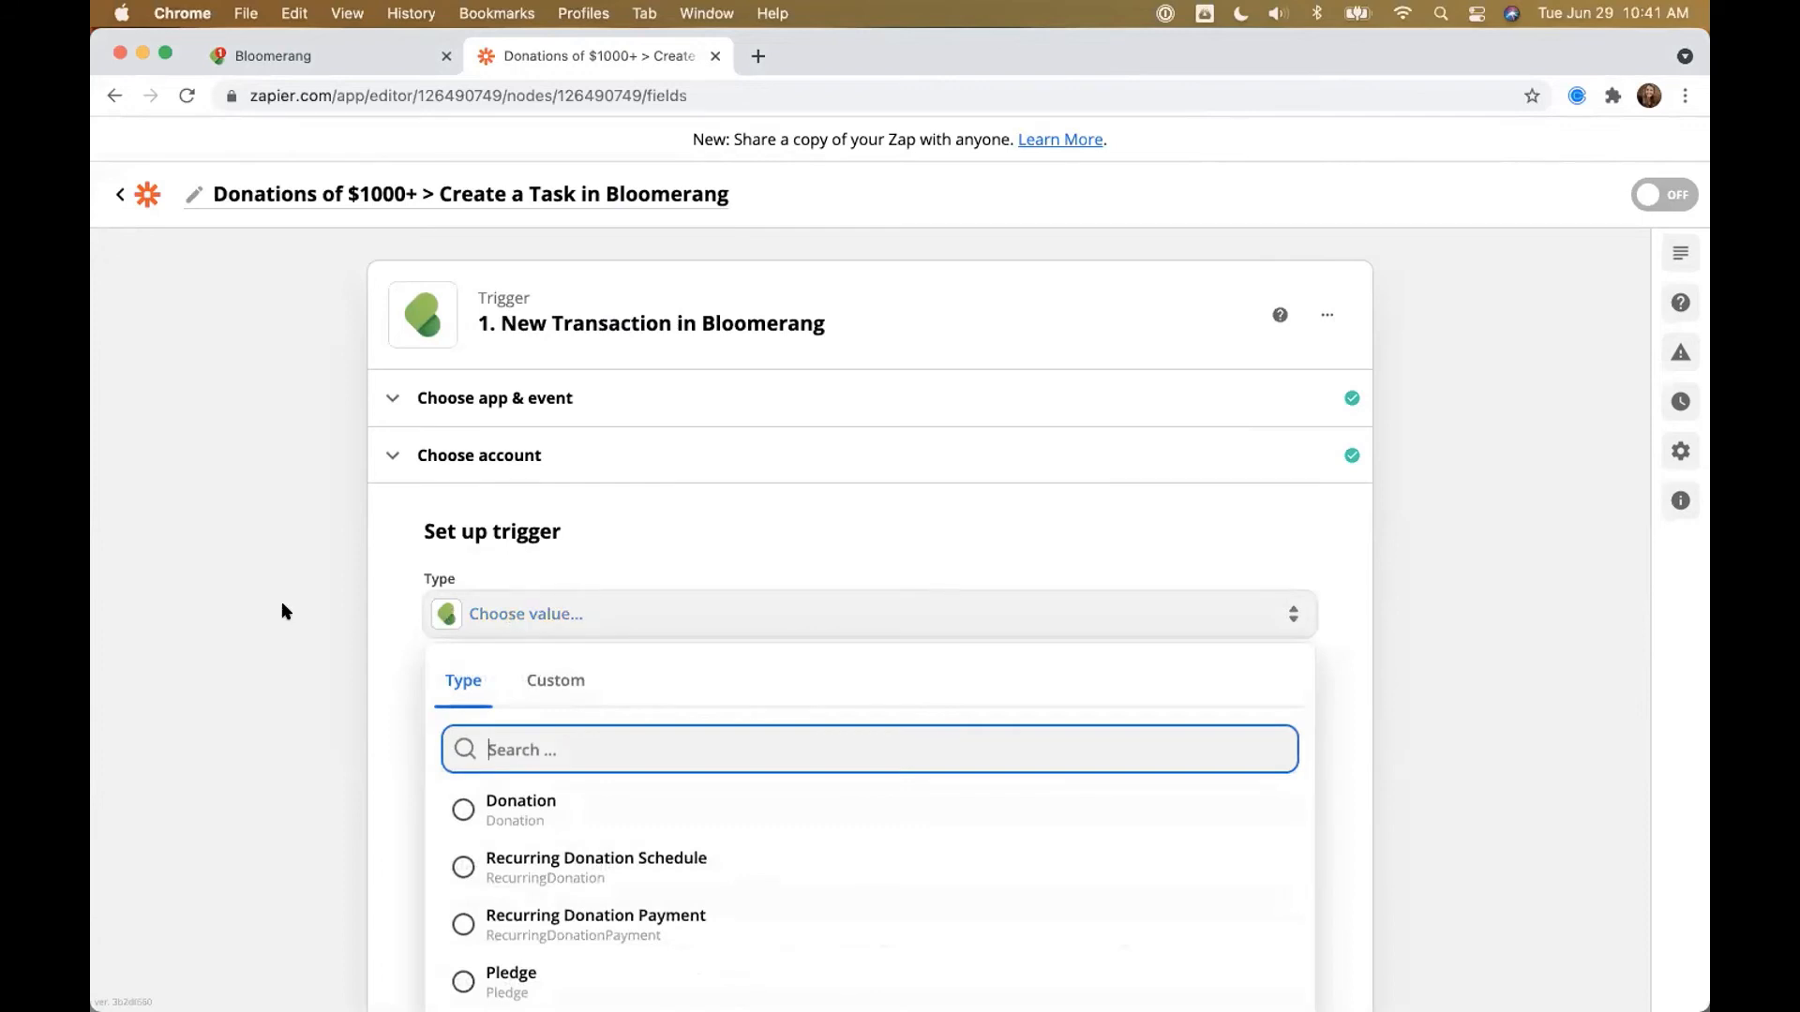
scroll(282, 604, down, 3)
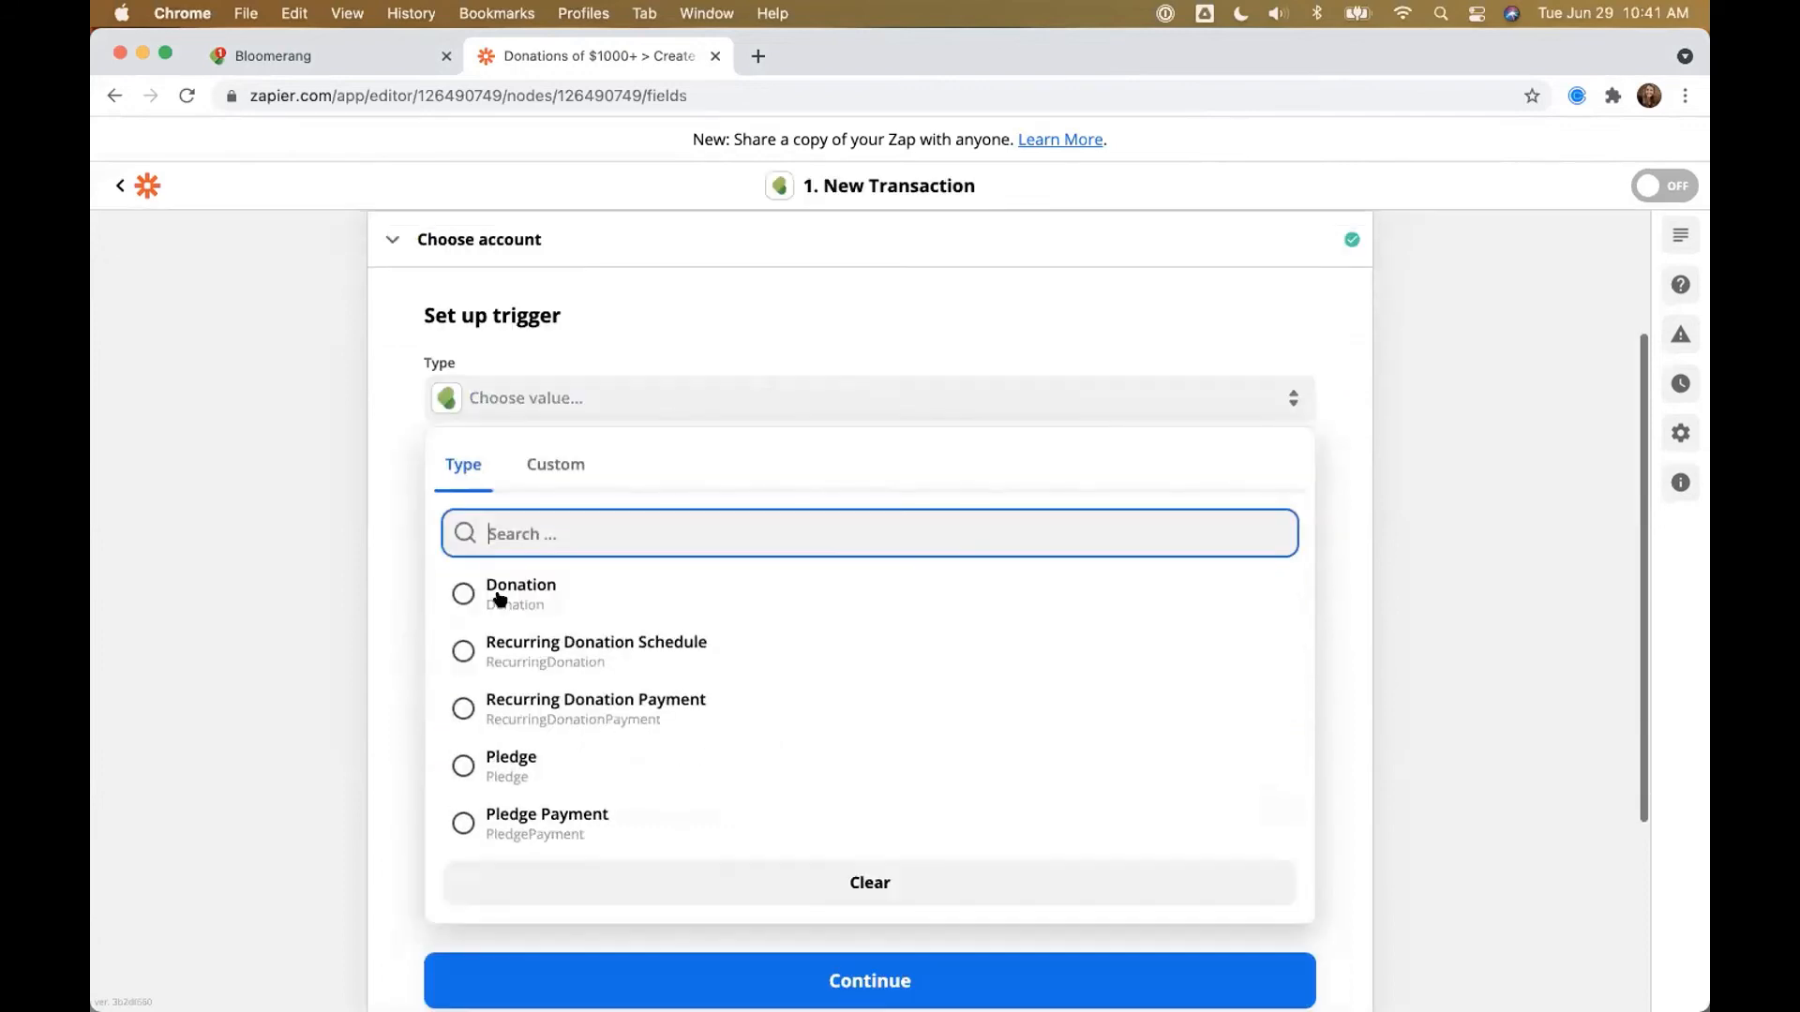
click(511, 598)
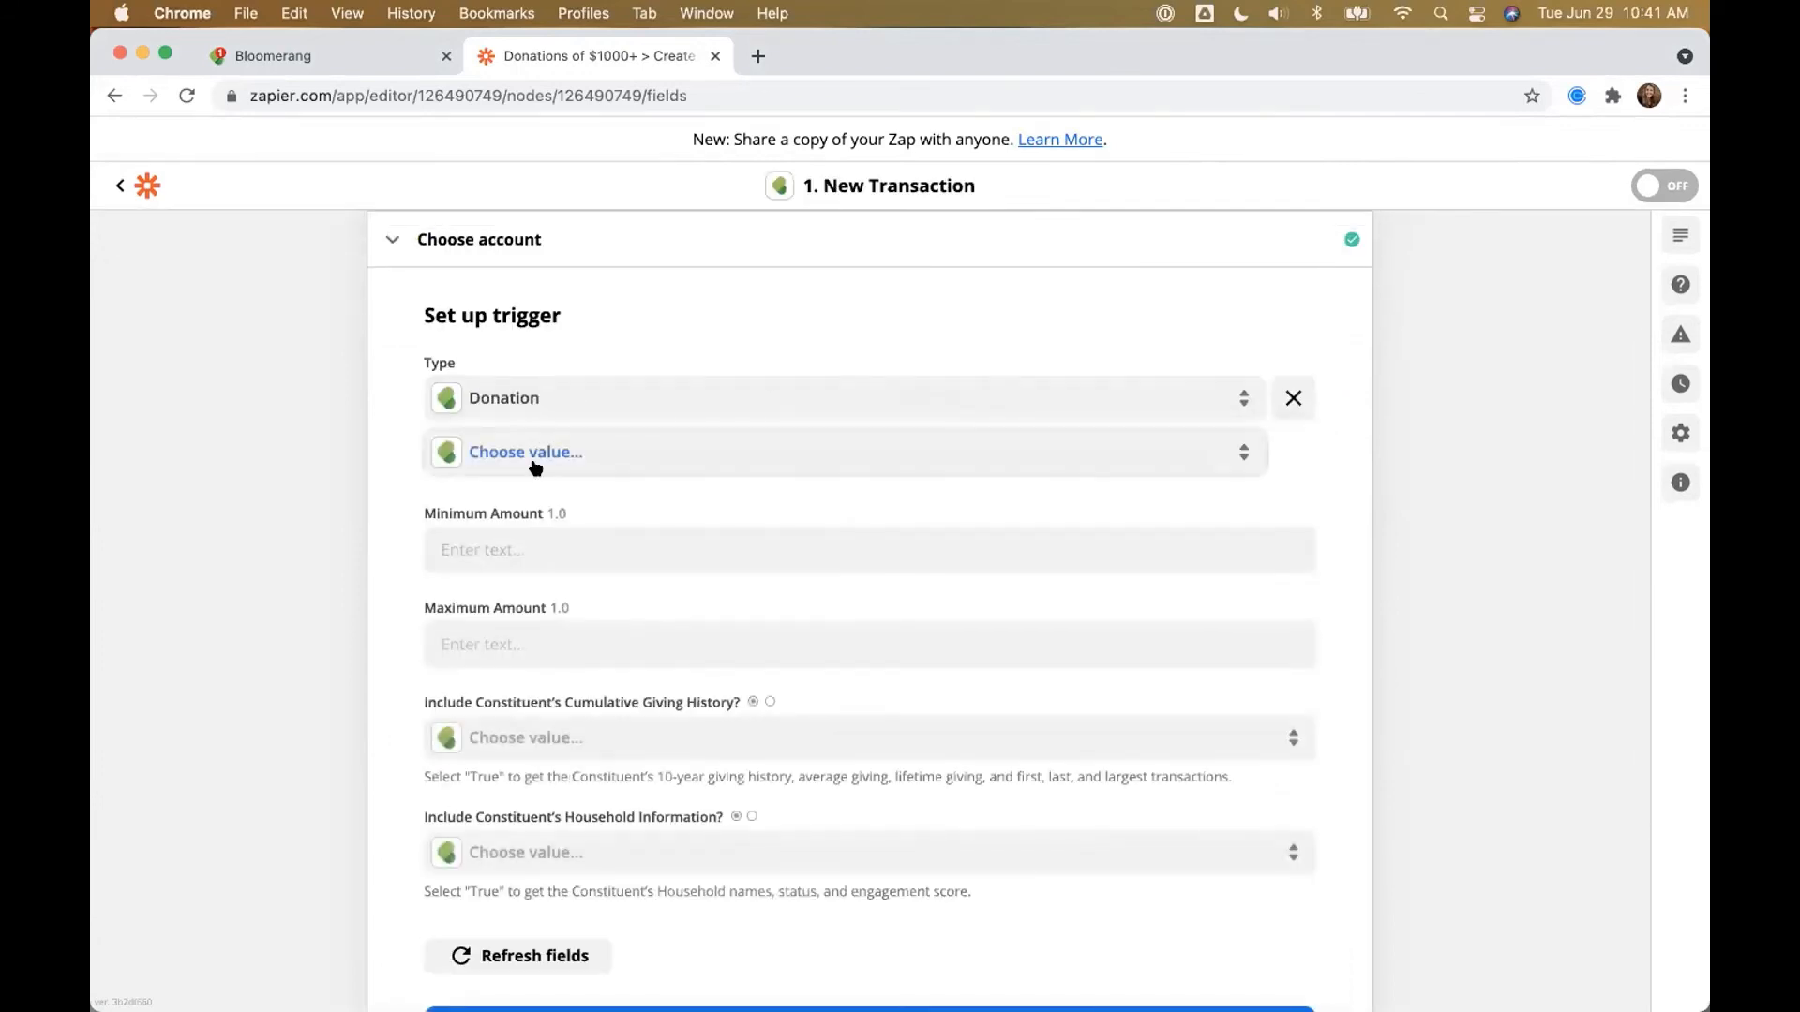
click(586, 460)
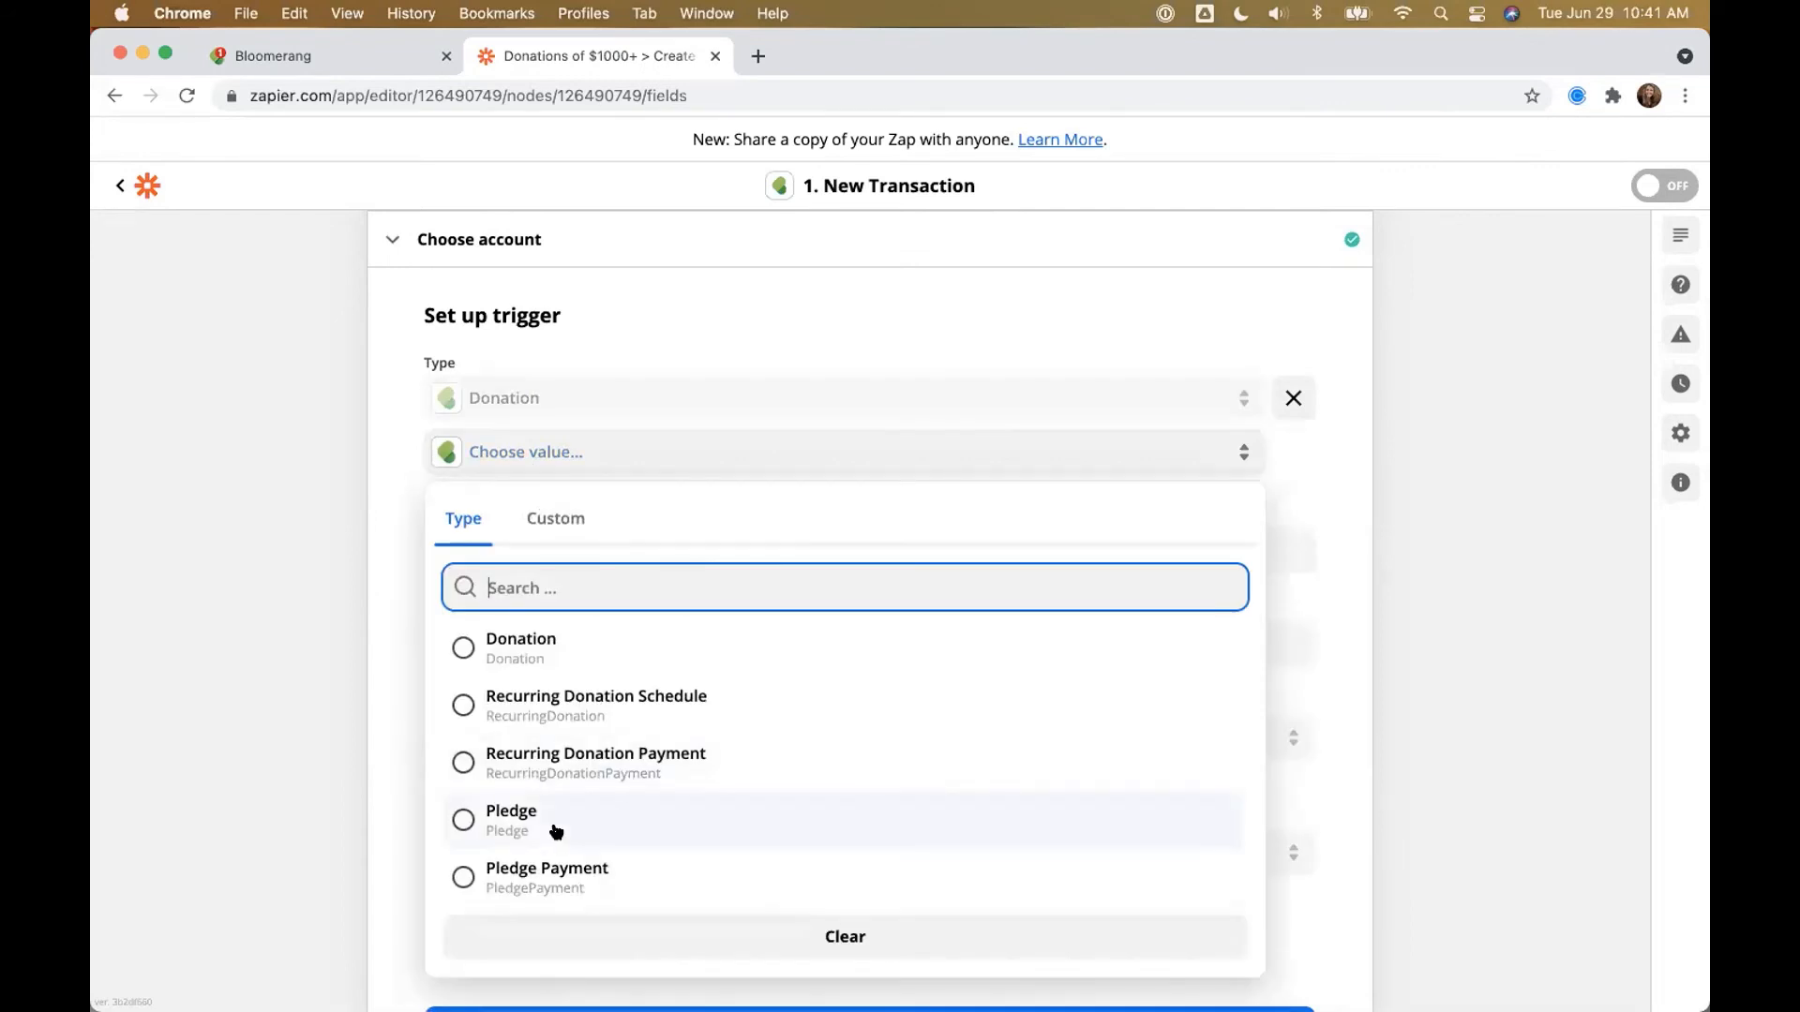
click(562, 760)
click(516, 508)
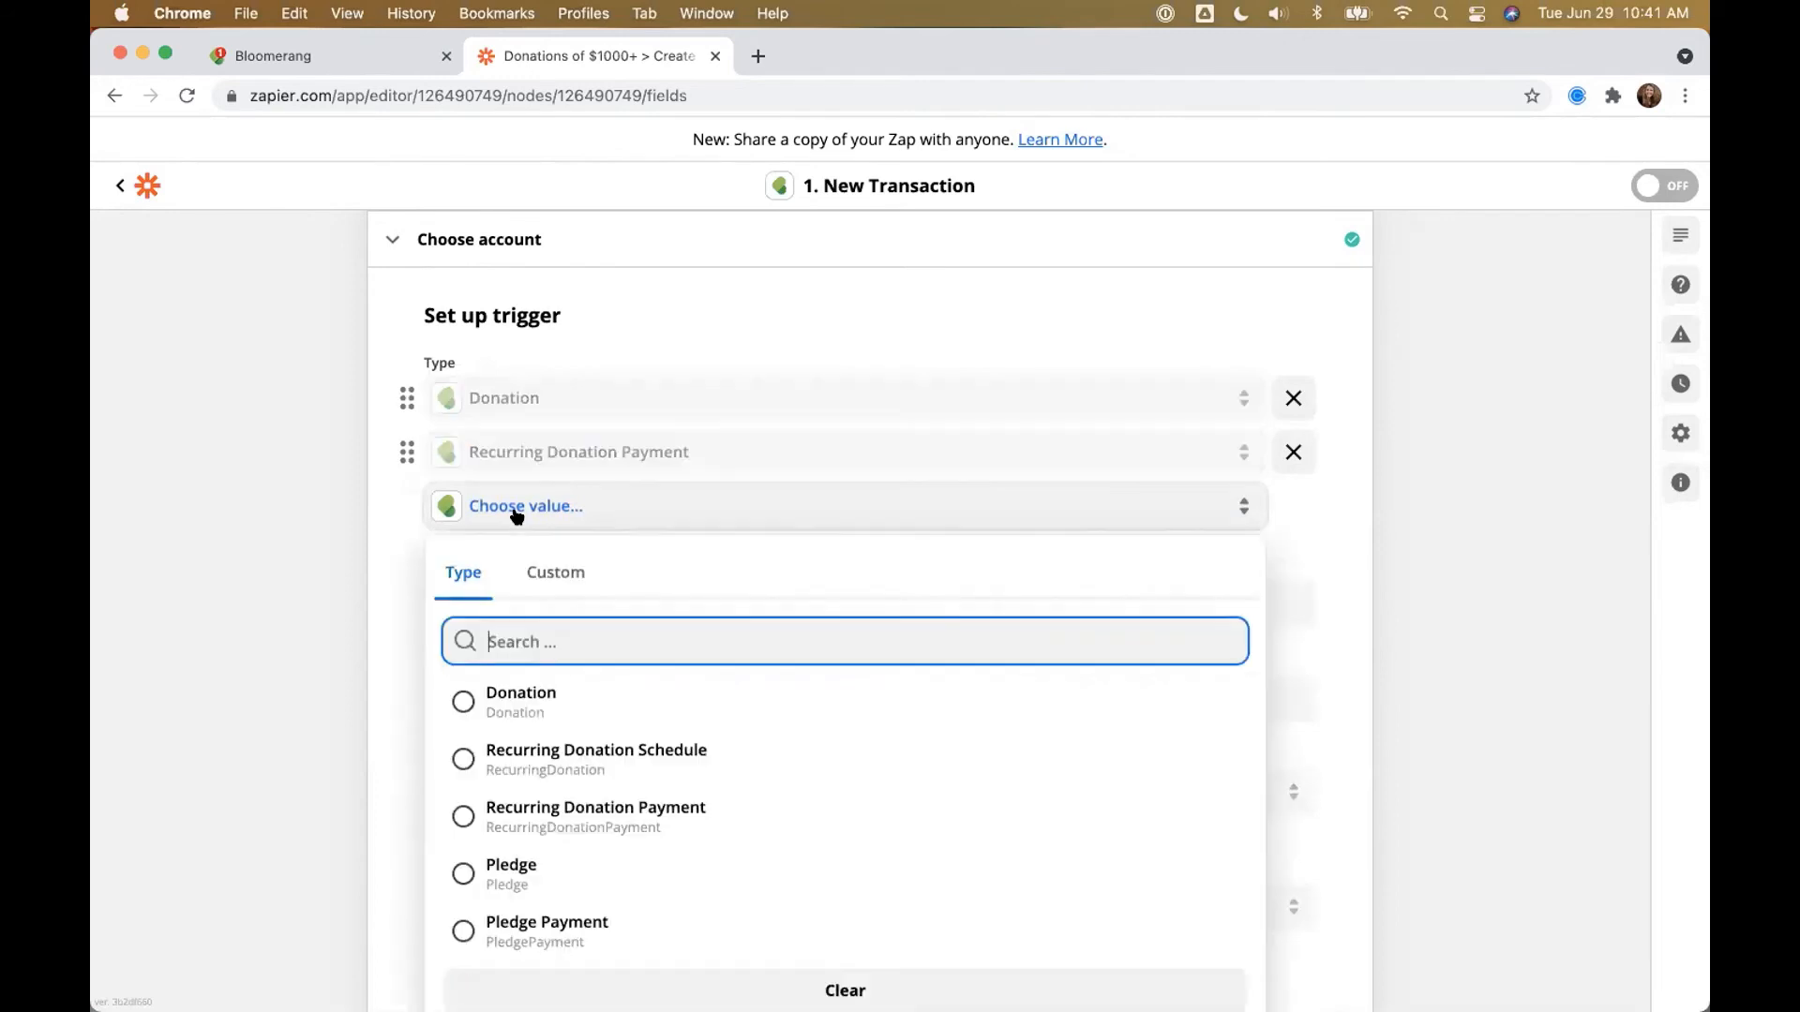
click(544, 937)
Step: Set the Minimum Amount to 1000 and confirm the trigger settings
scroll(267, 648, up, 3)
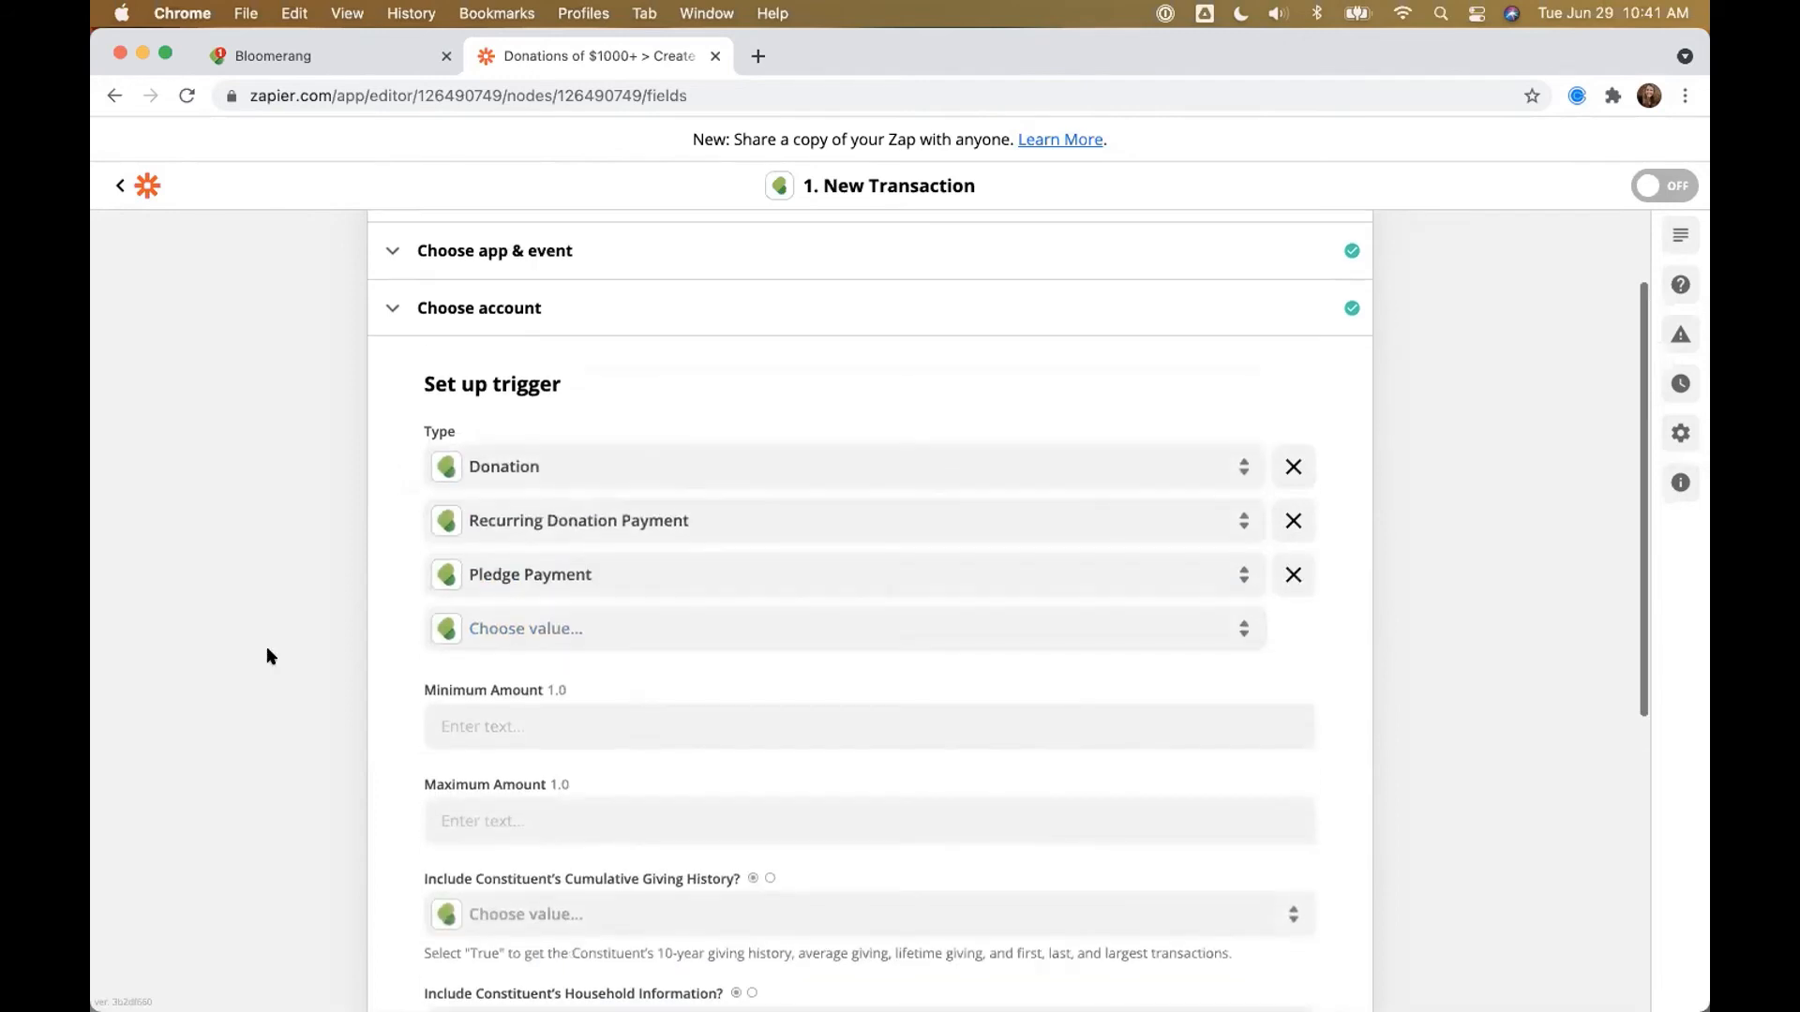
scroll(267, 649, down, 1)
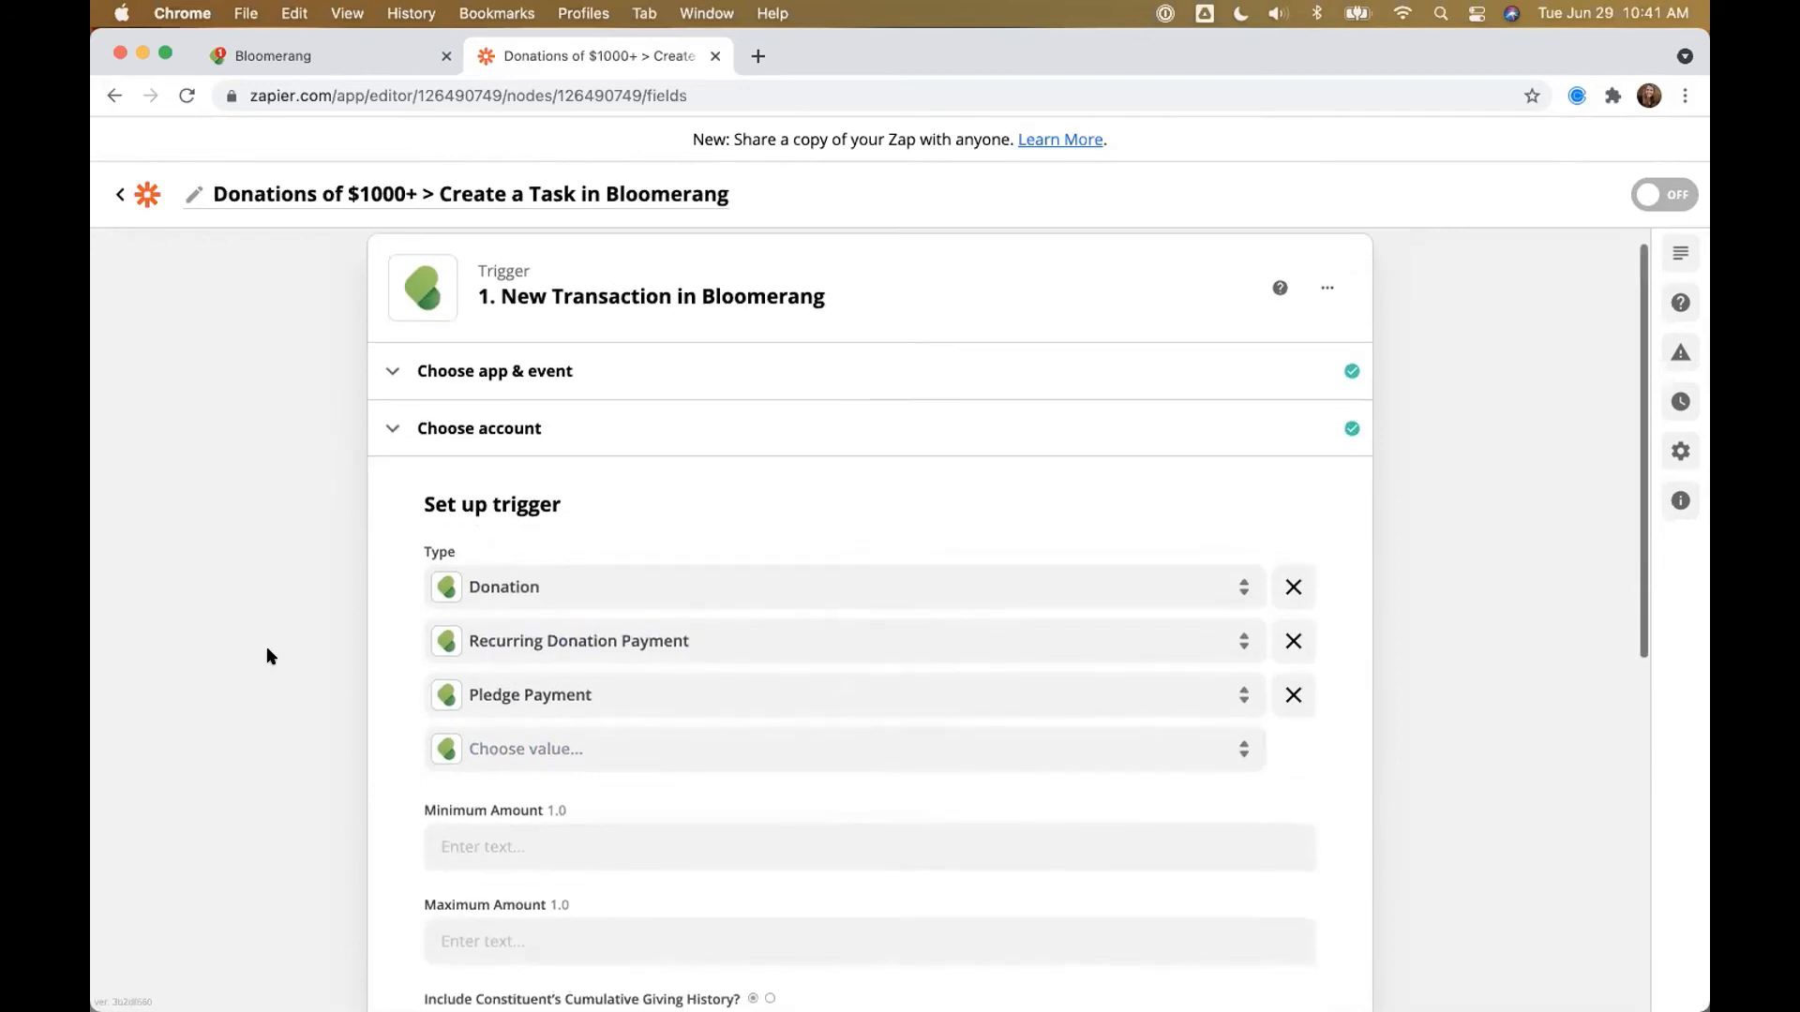
scroll(267, 649, down, 3)
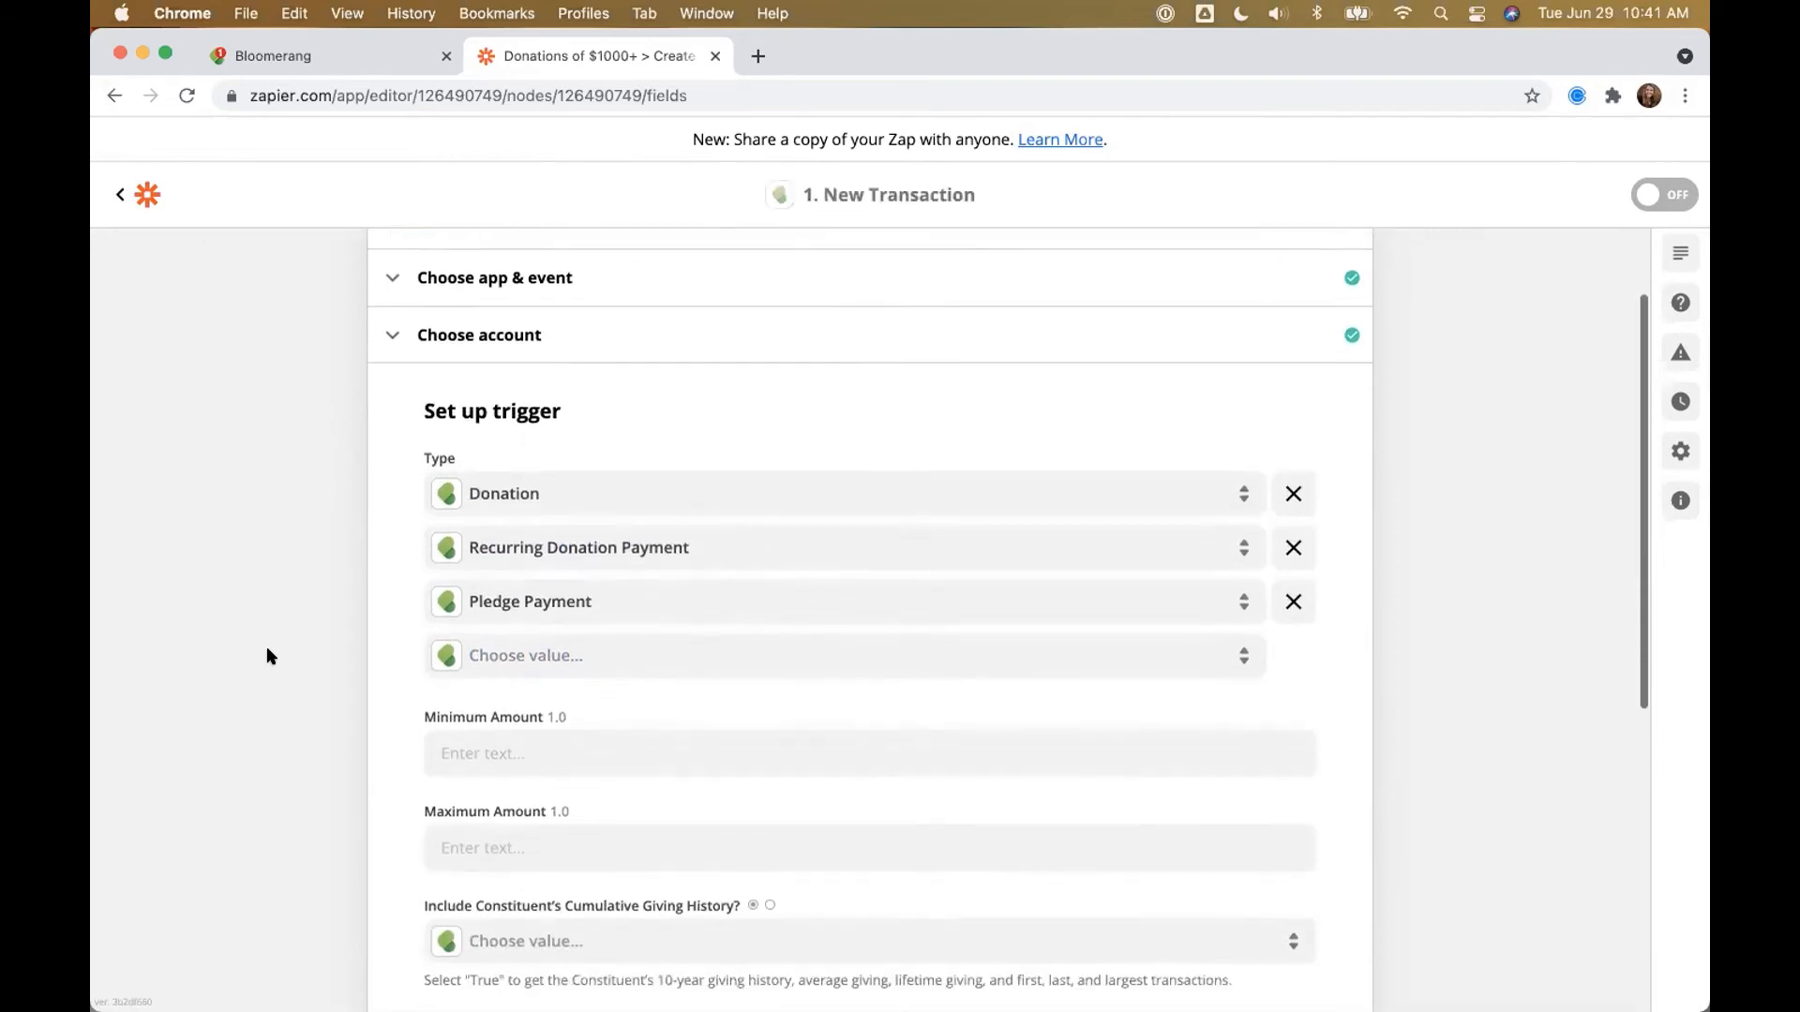
scroll(266, 645, down, 1)
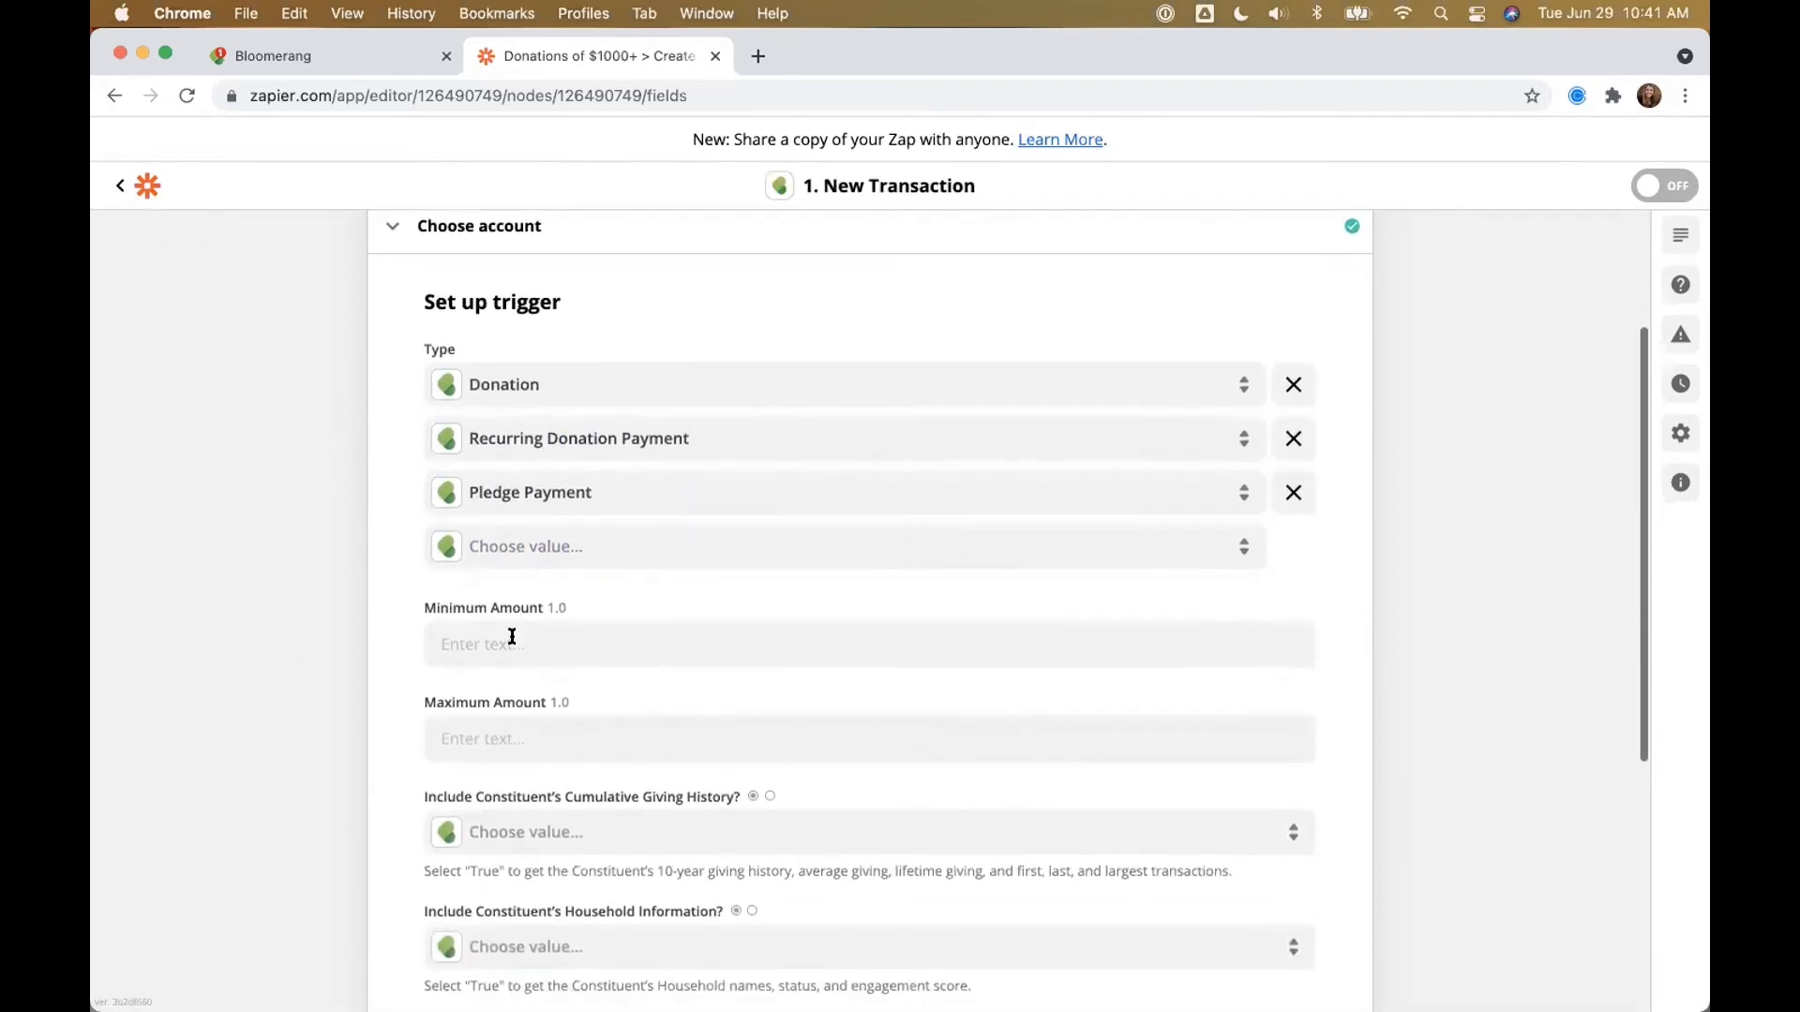
click(531, 644)
text(1000)
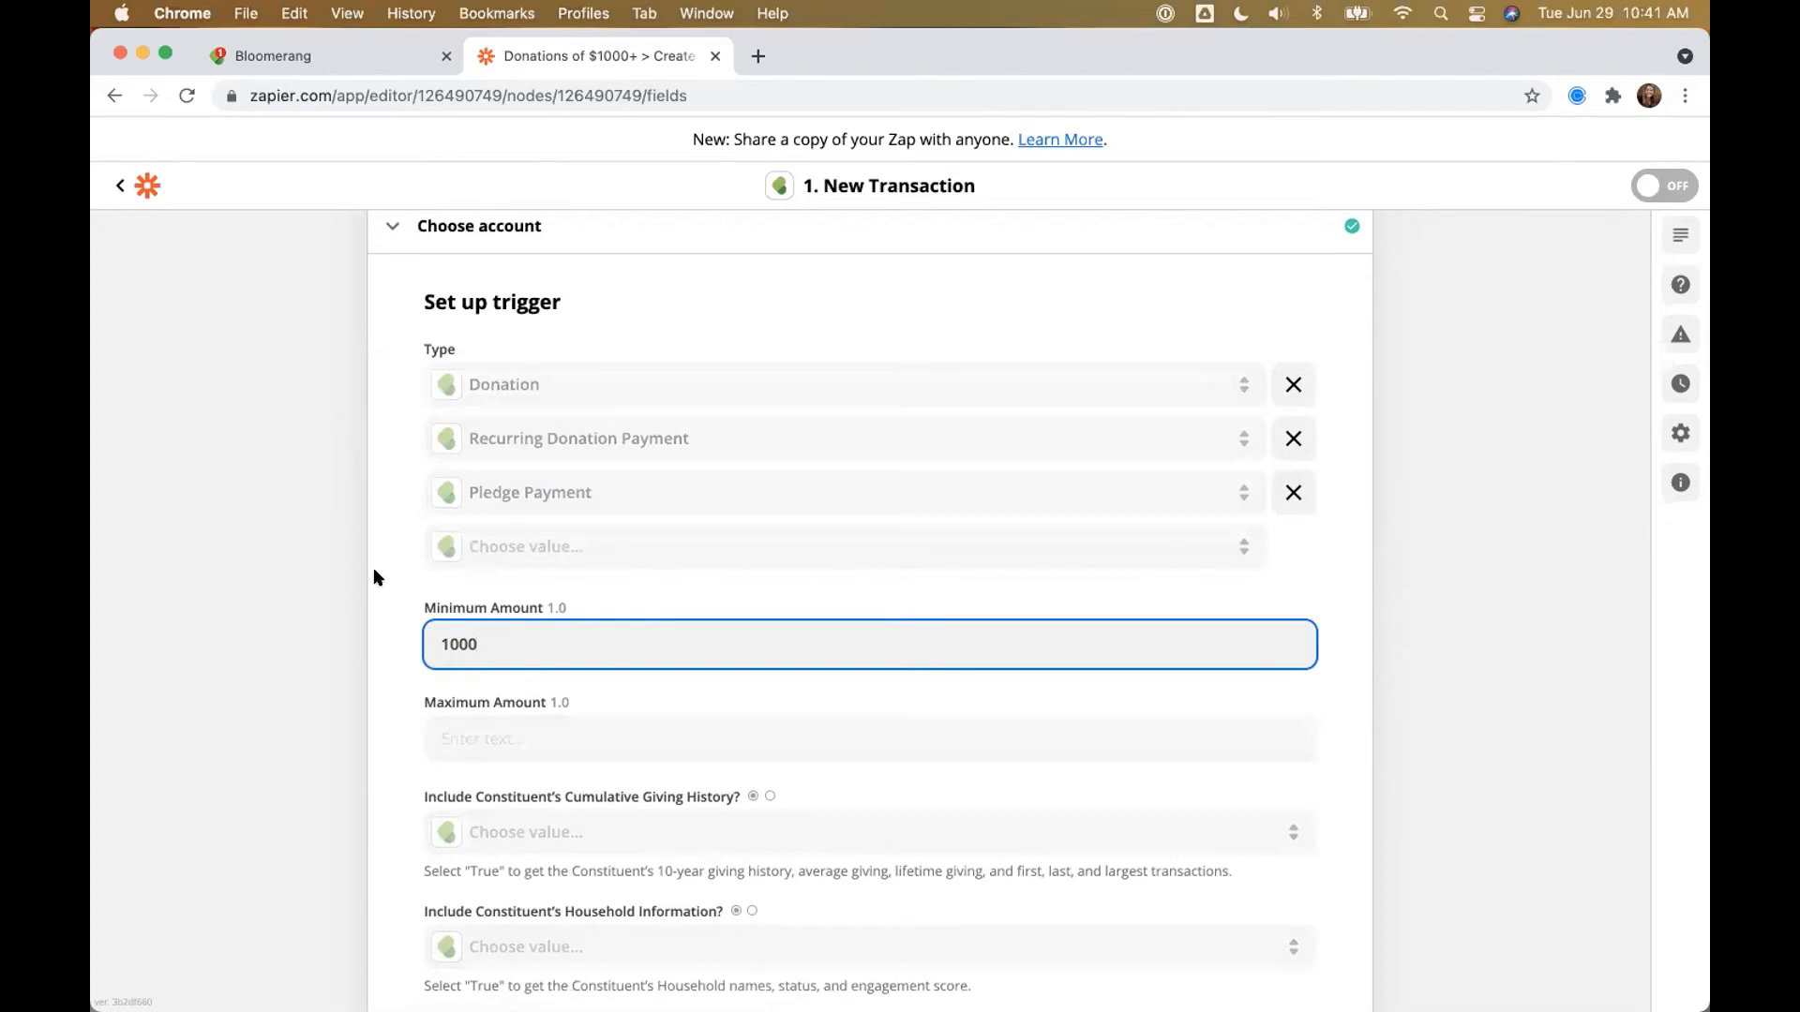
click(329, 591)
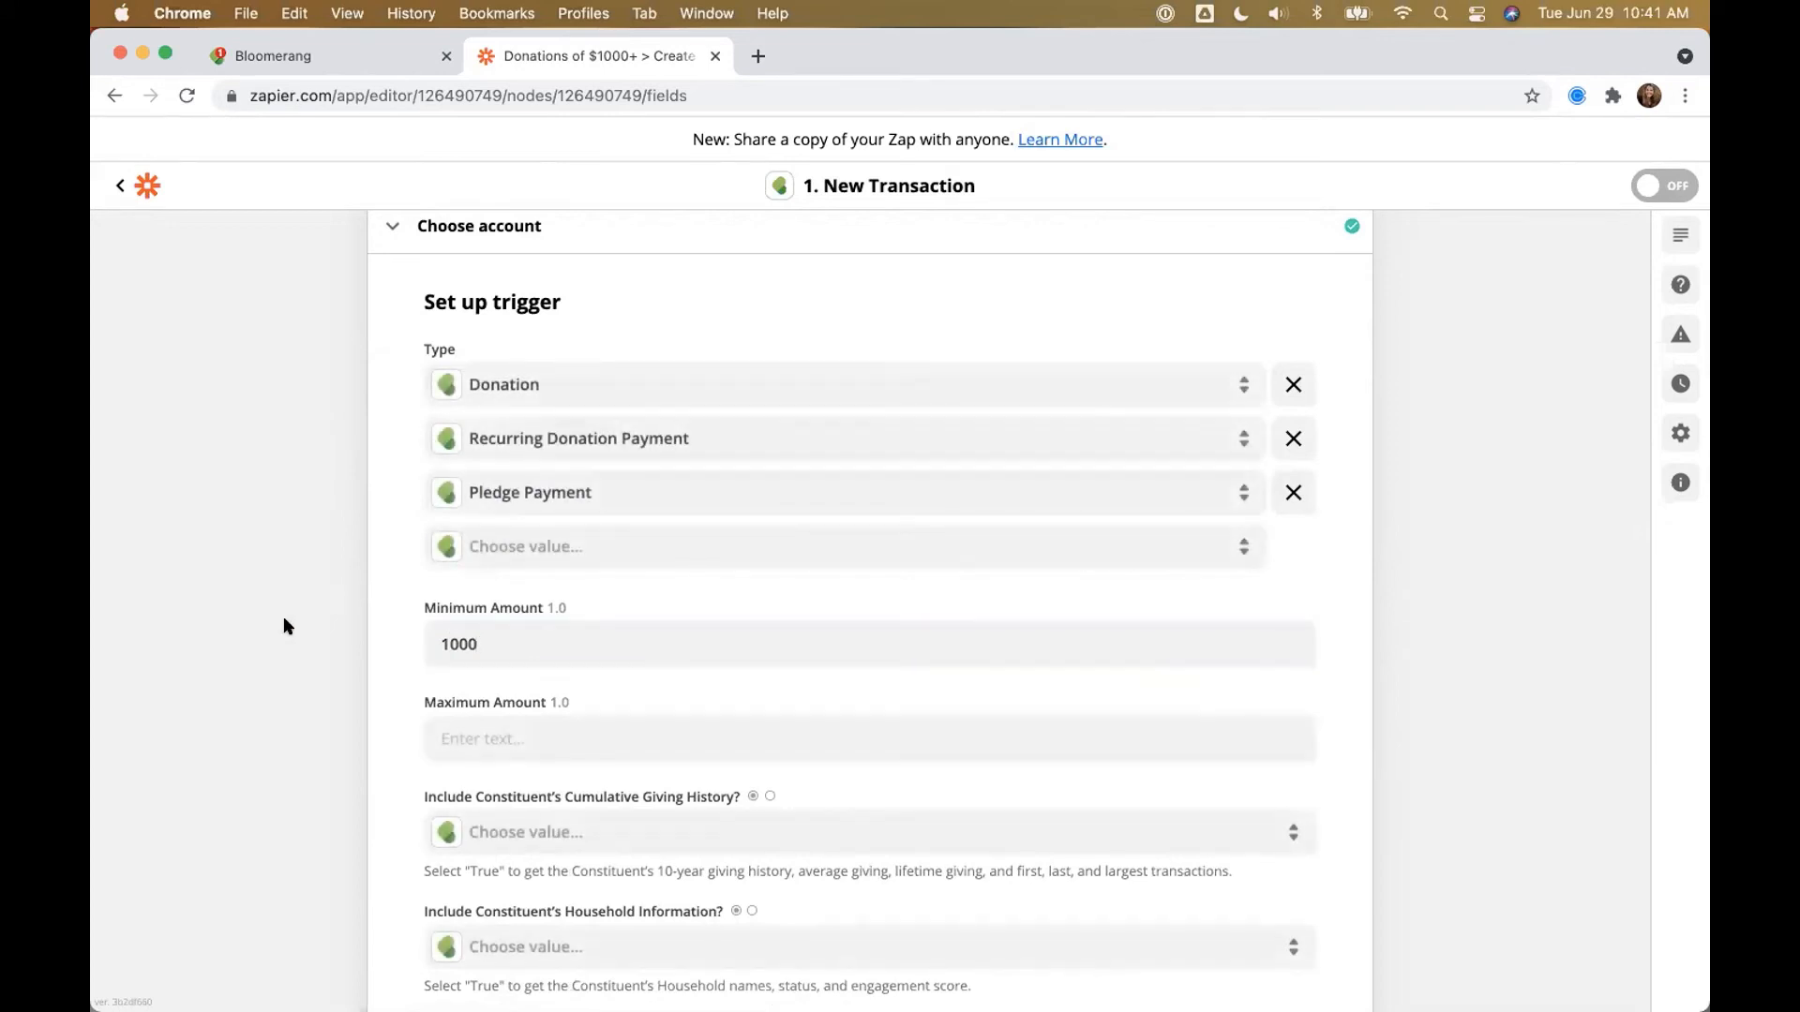
scroll(582, 662, down, 5)
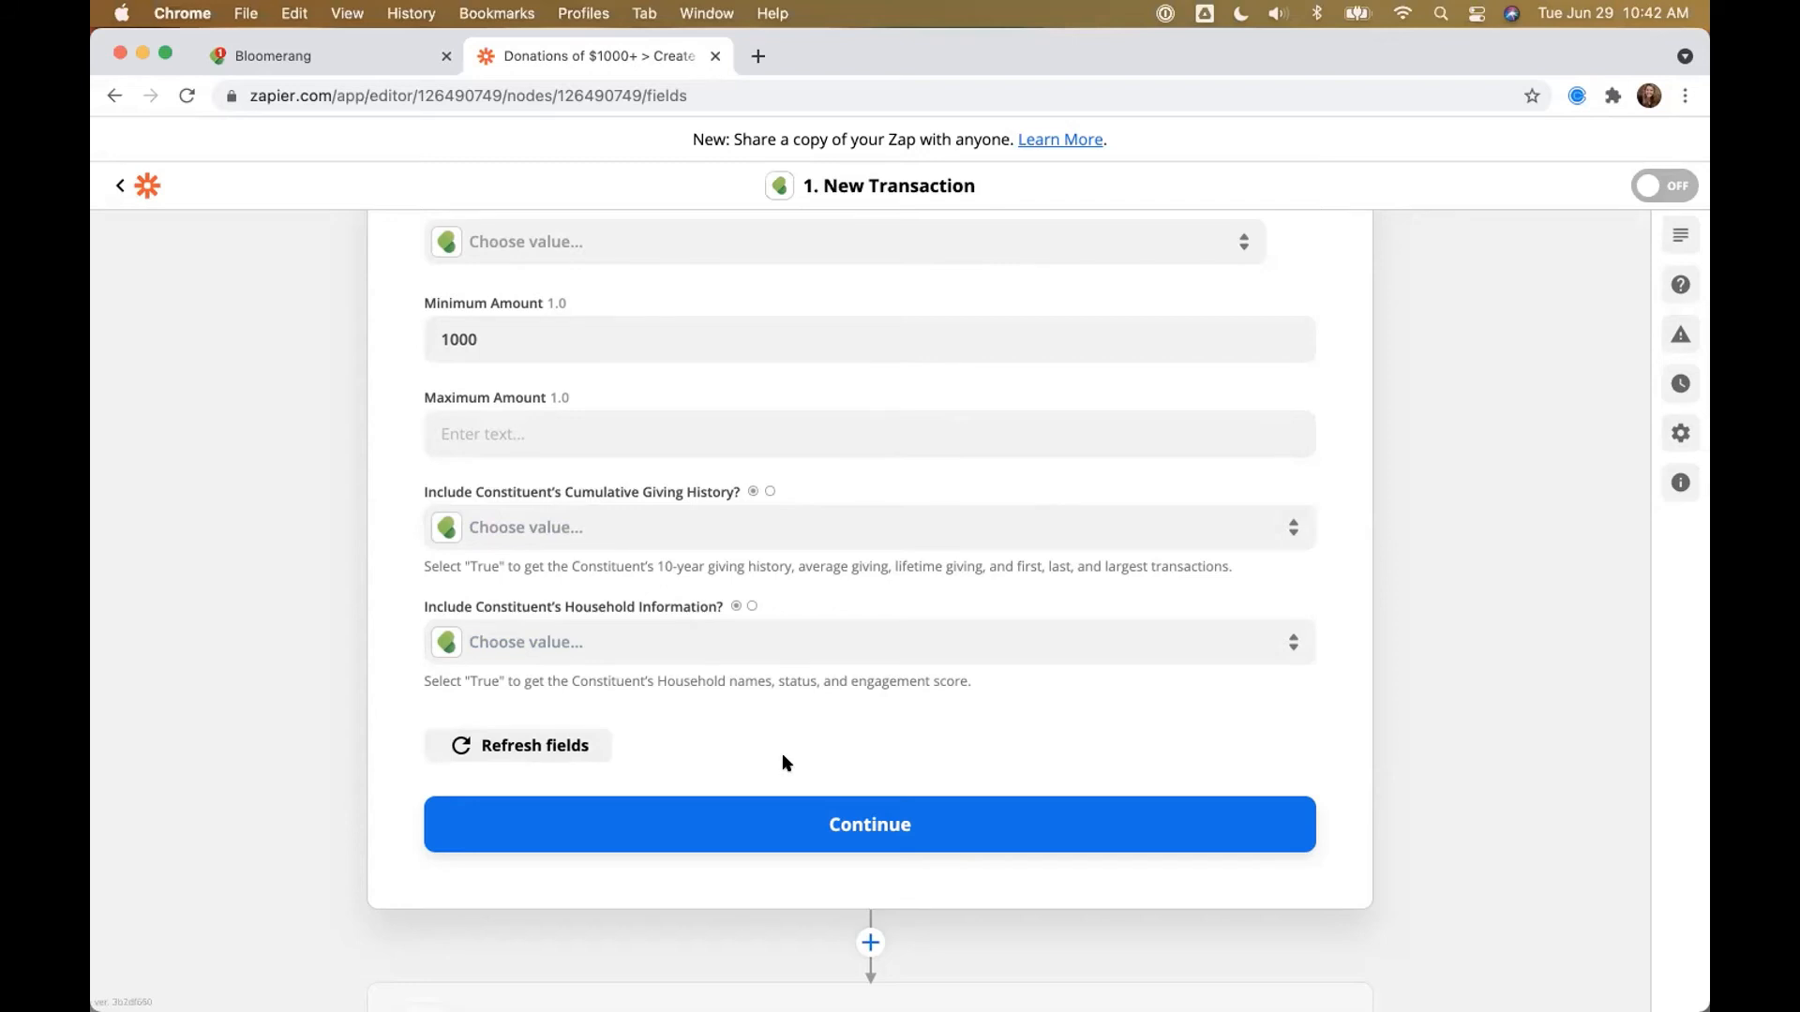
click(876, 815)
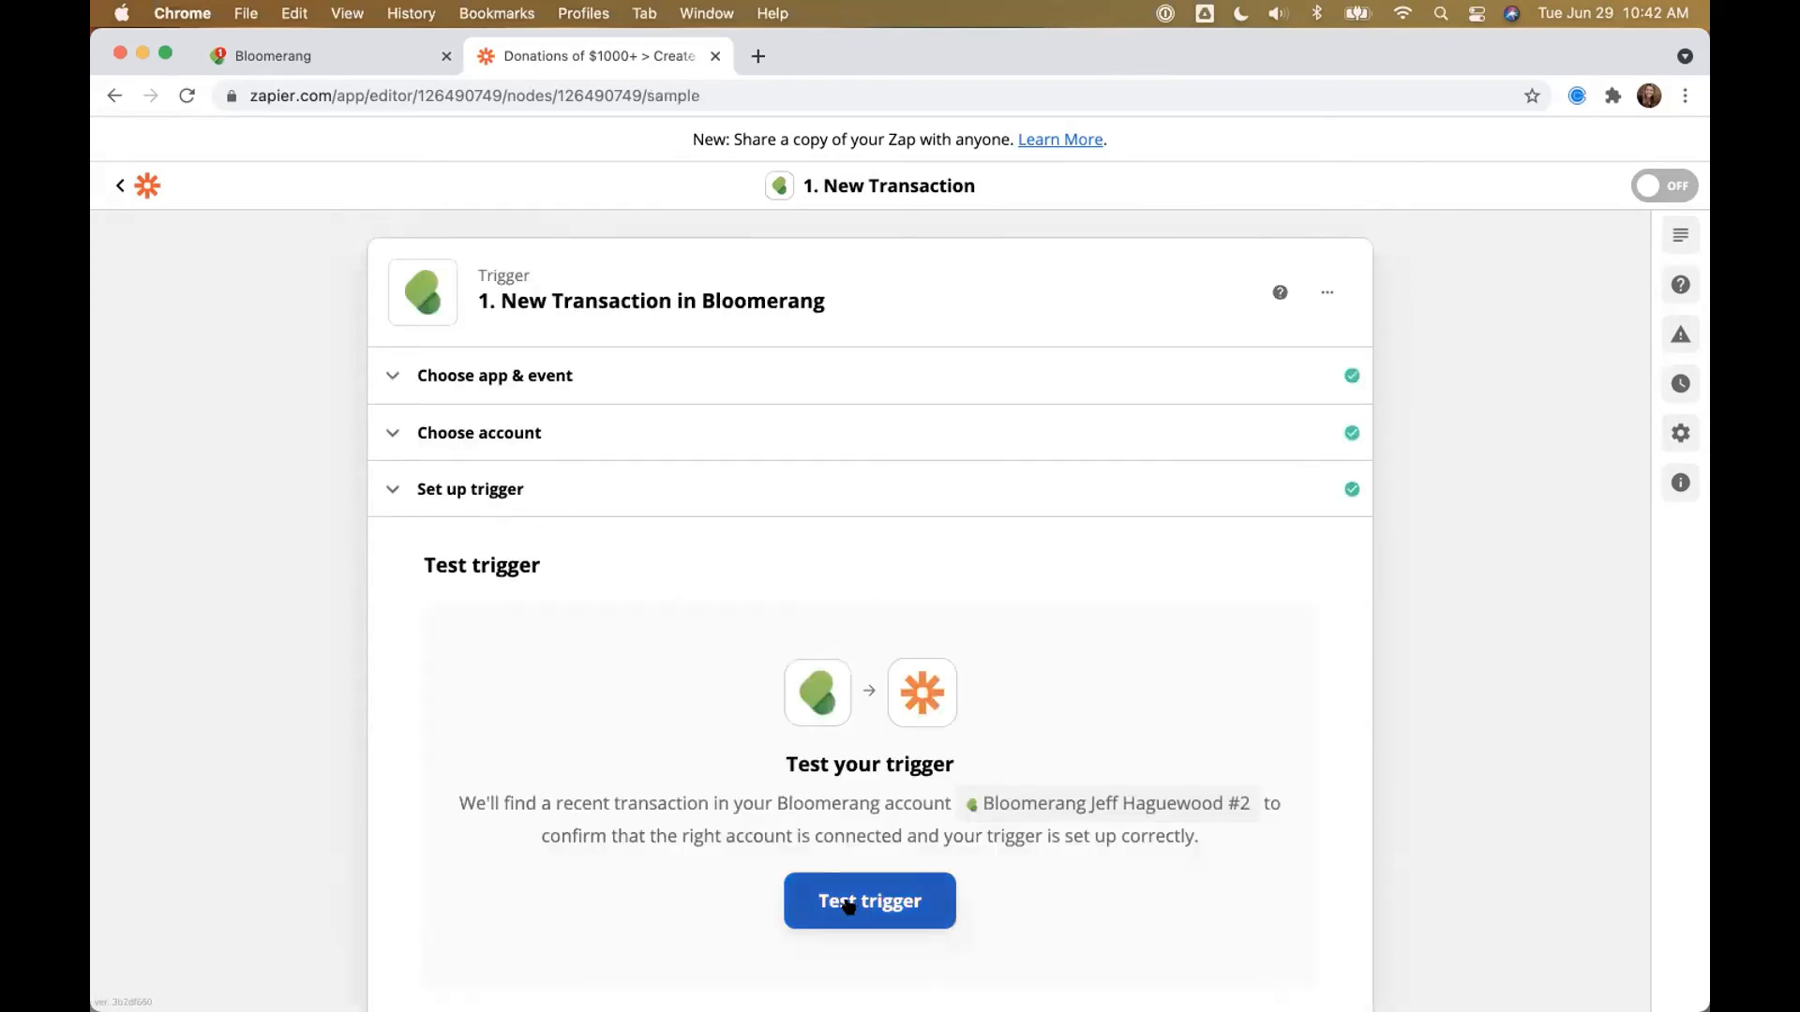
Step: Test the trigger, review the sample 1000 Donation transaction, and proceed to the action step
click(848, 905)
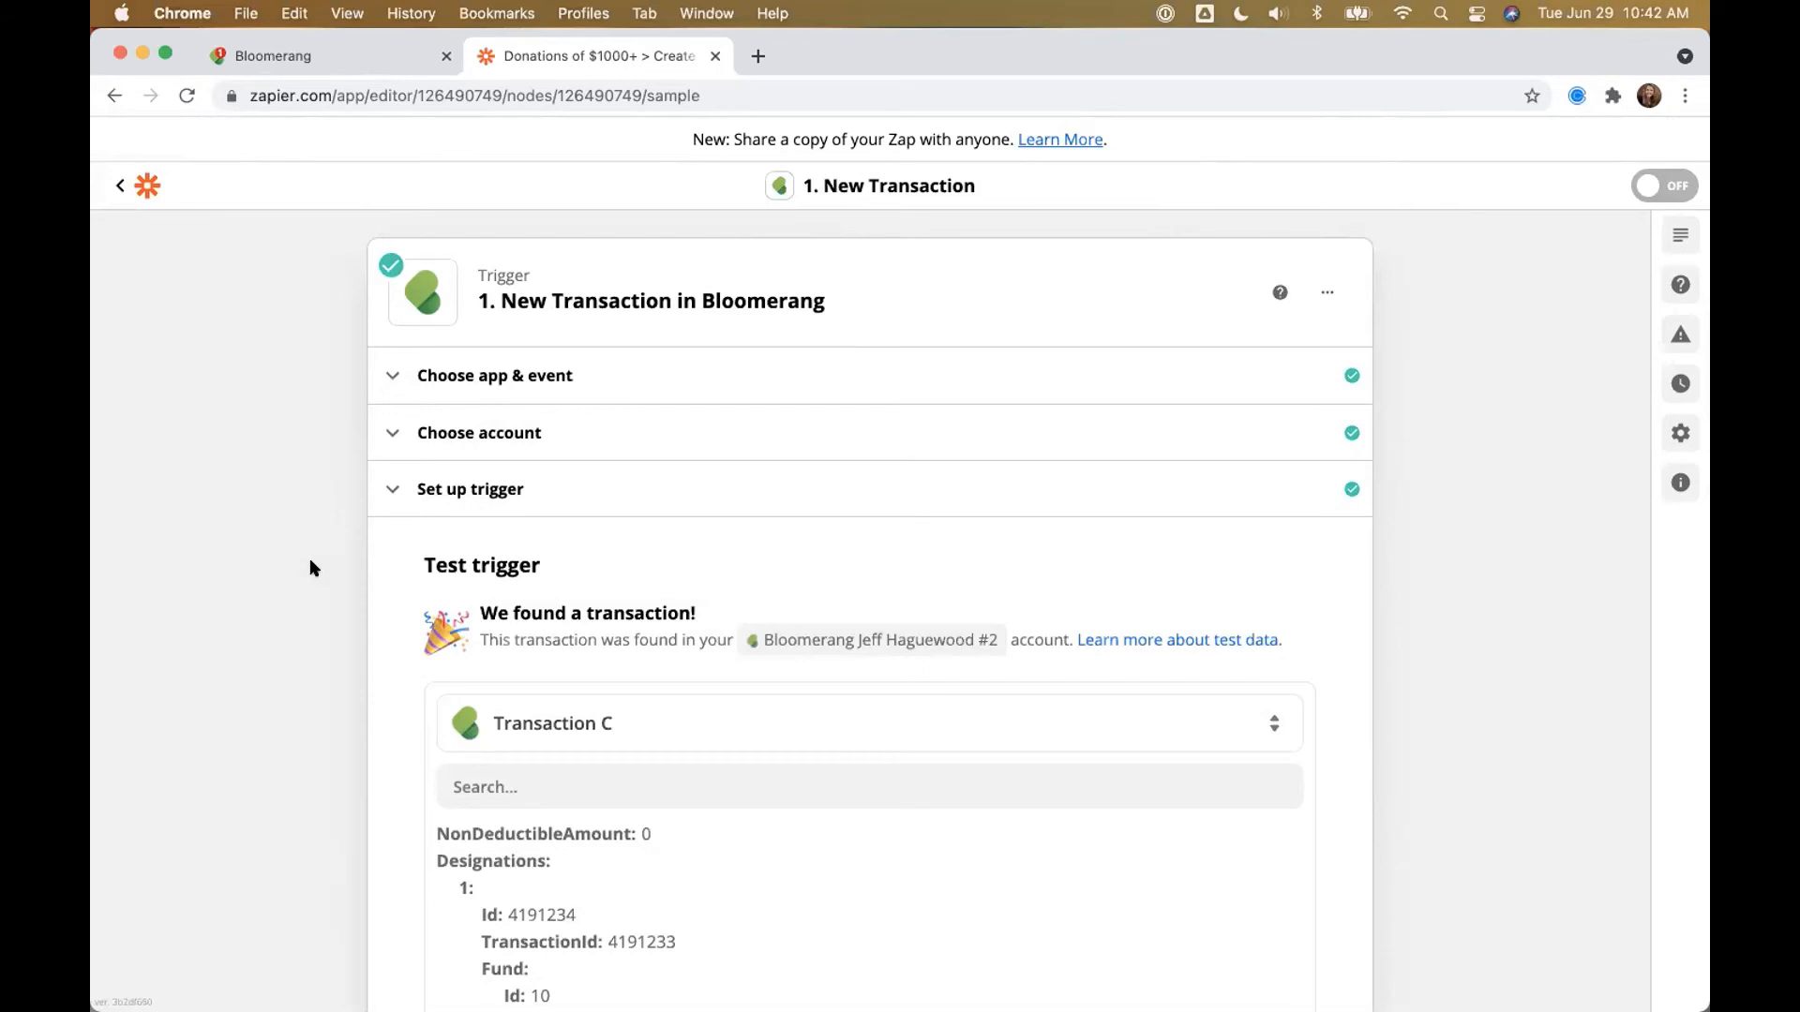
scroll(310, 566, down, 4)
scroll(372, 754, down, 3)
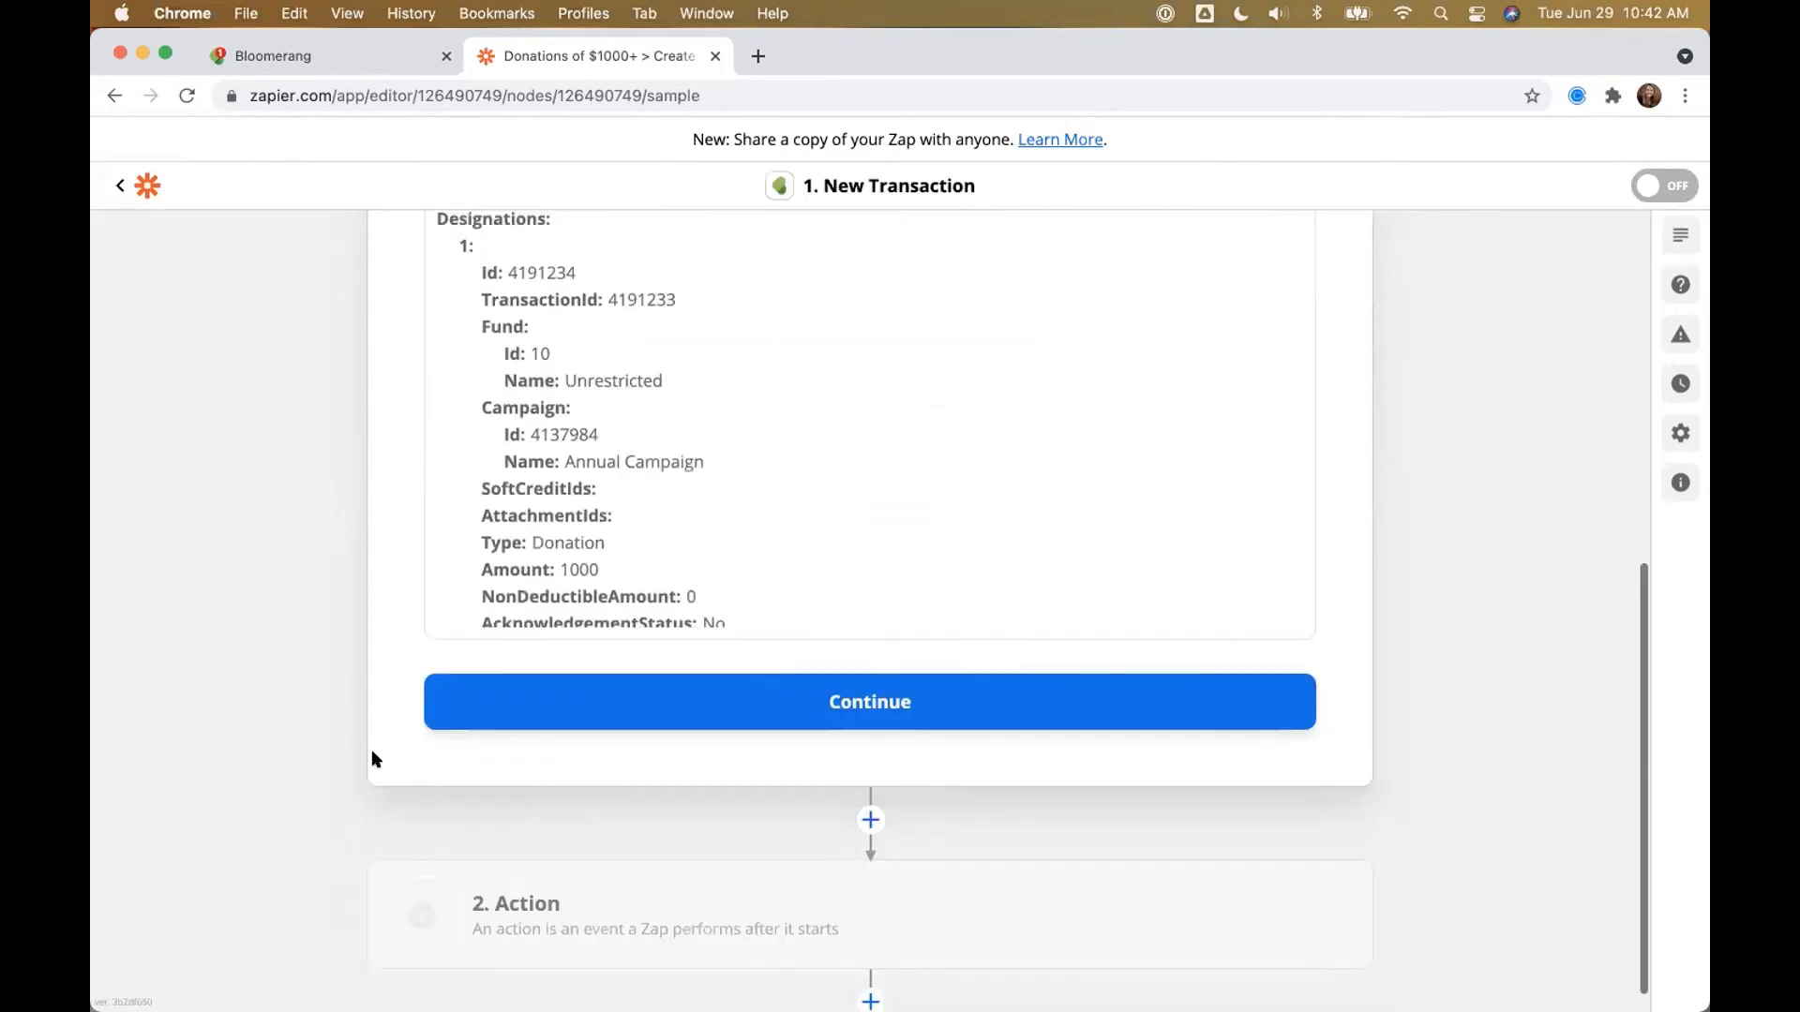
click(619, 886)
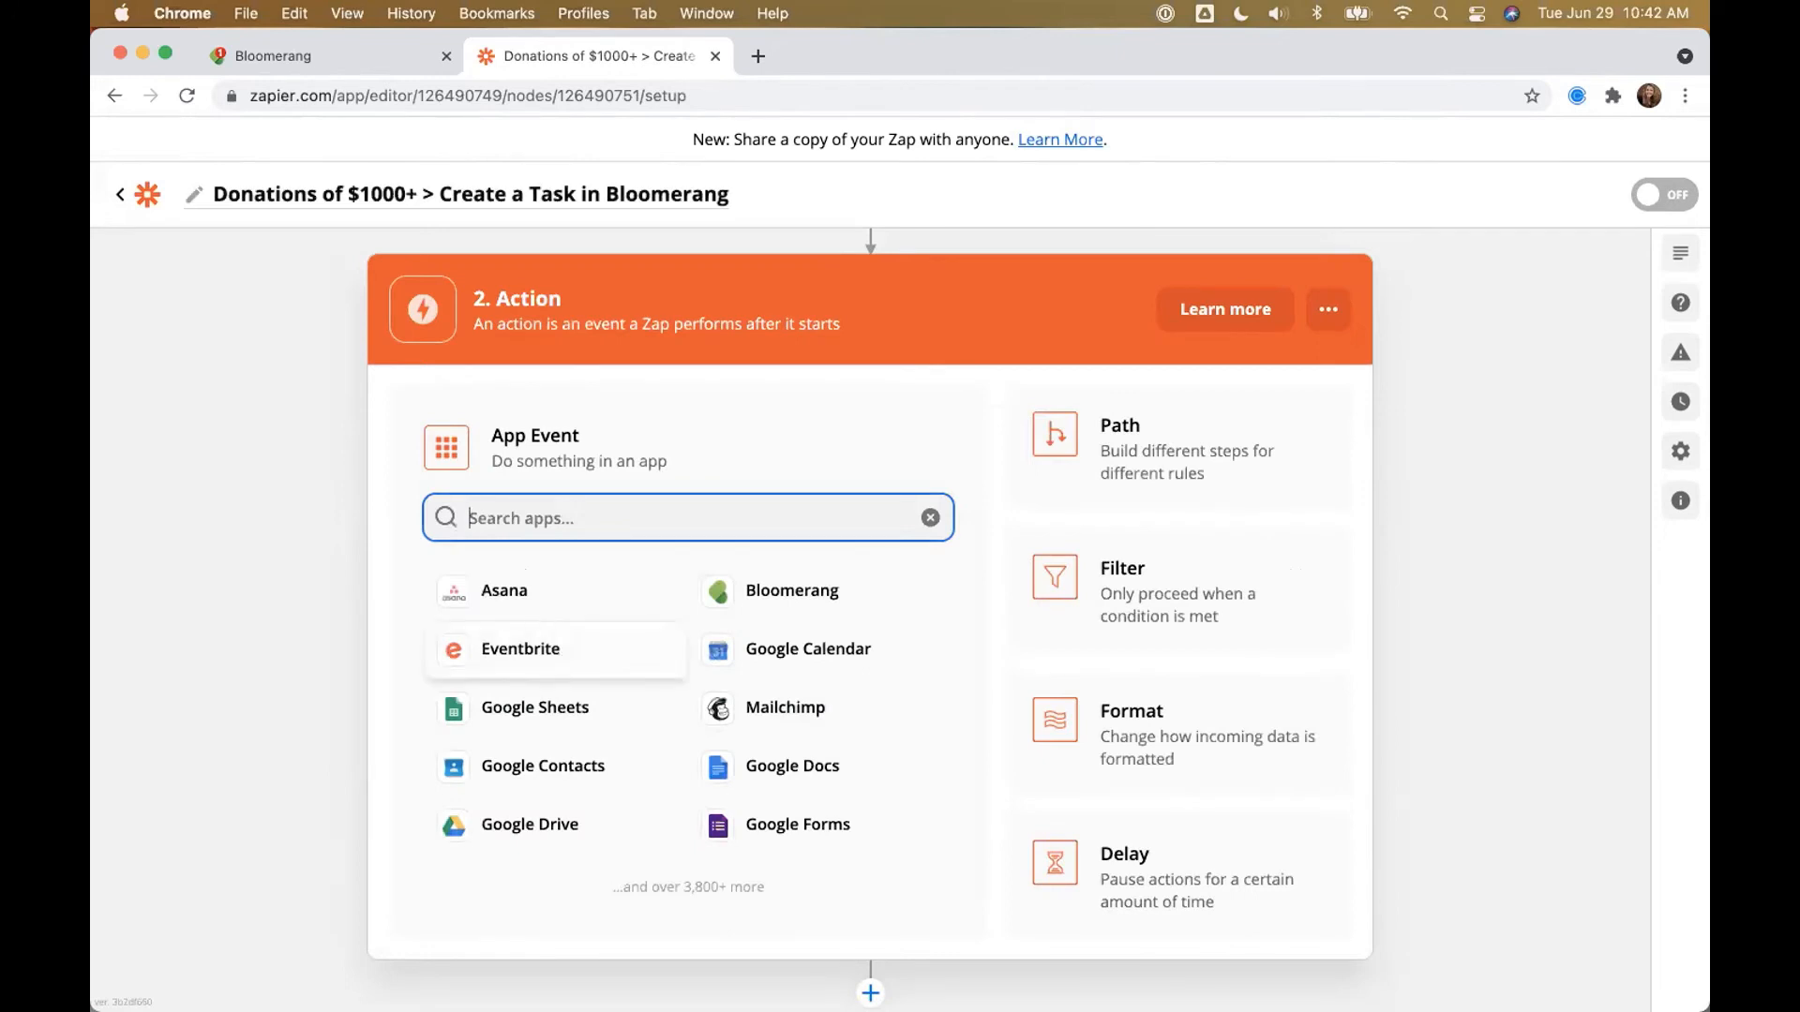
Step: Make the action Formatter by Zapier with the Date / Time event
text(formatter)
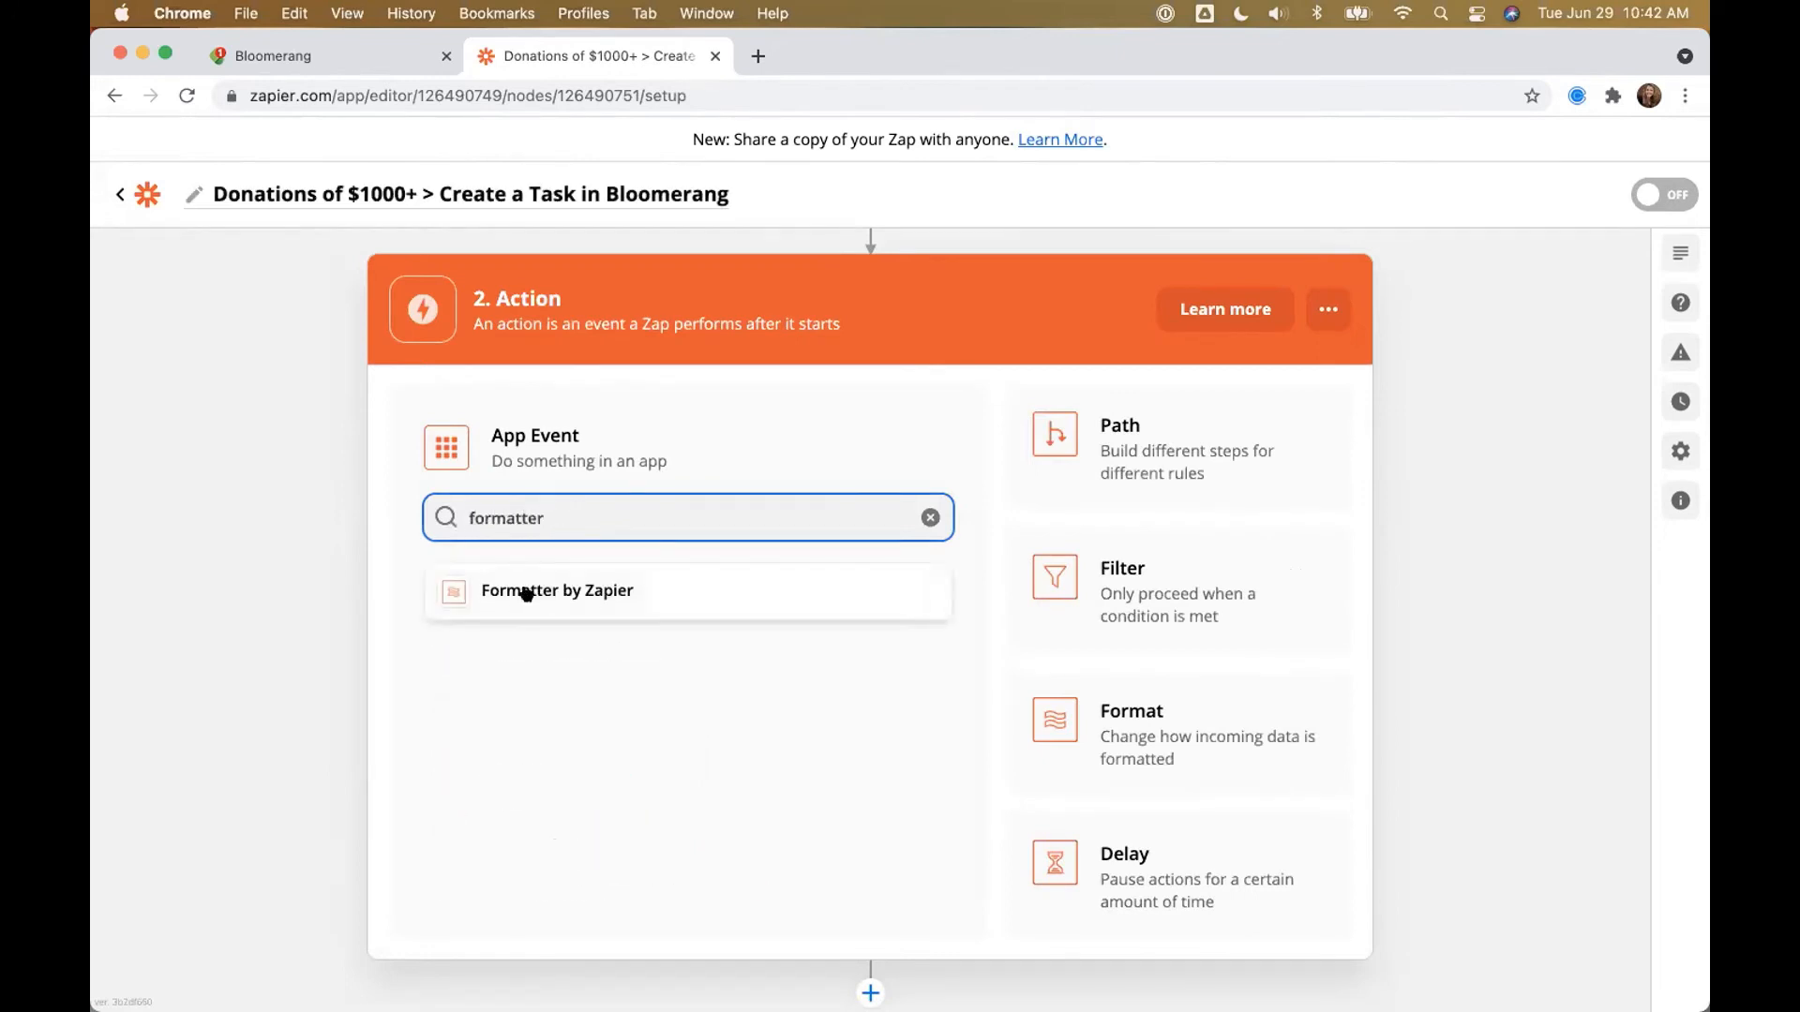
click(527, 591)
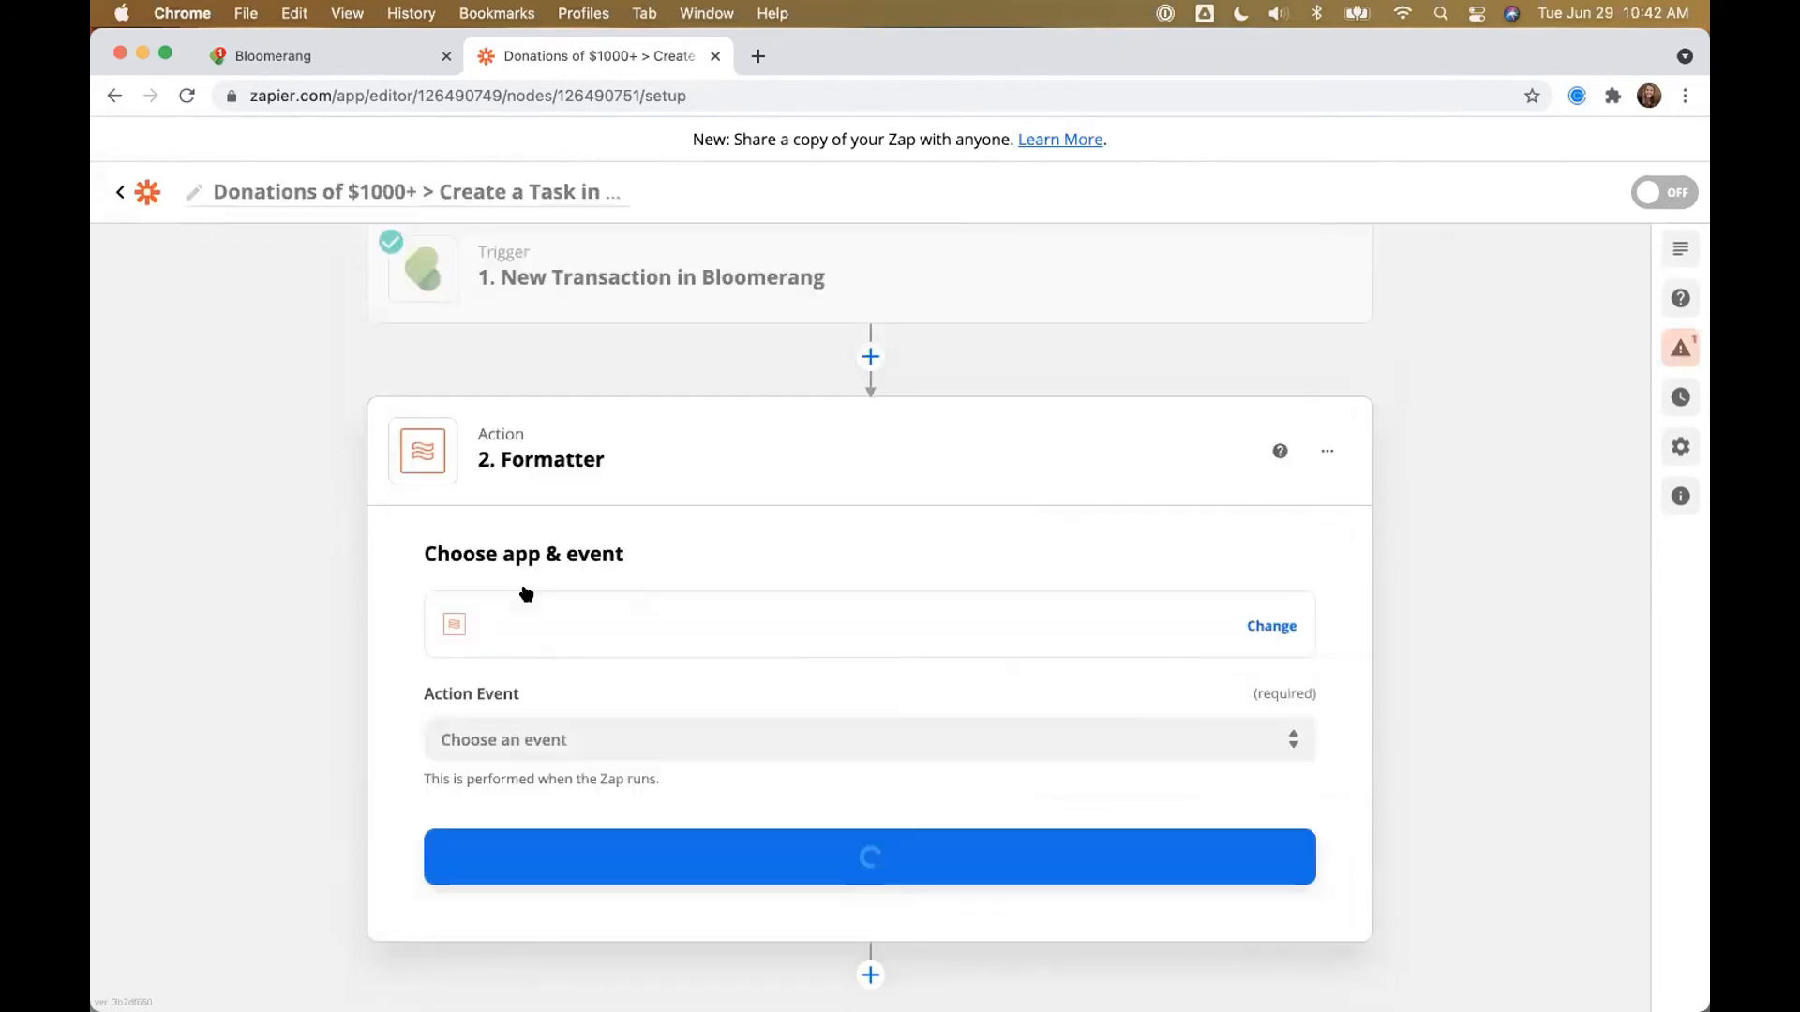
click(564, 729)
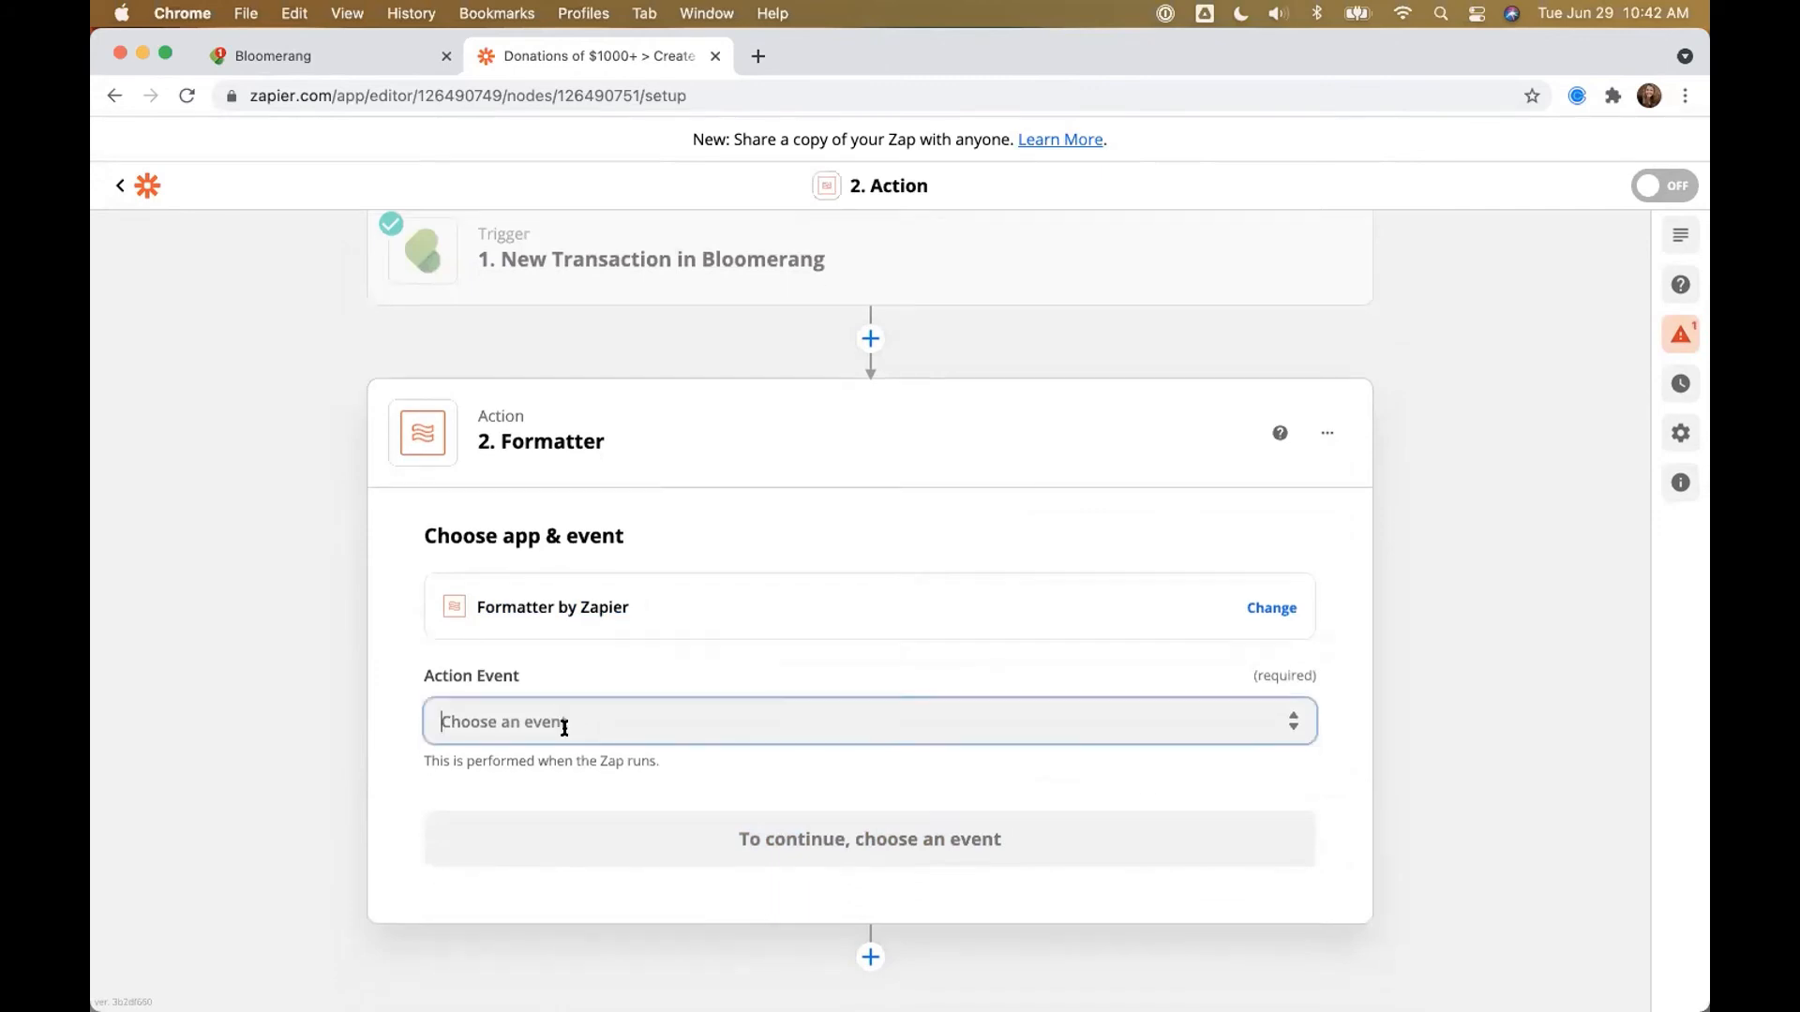
click(1327, 433)
click(656, 746)
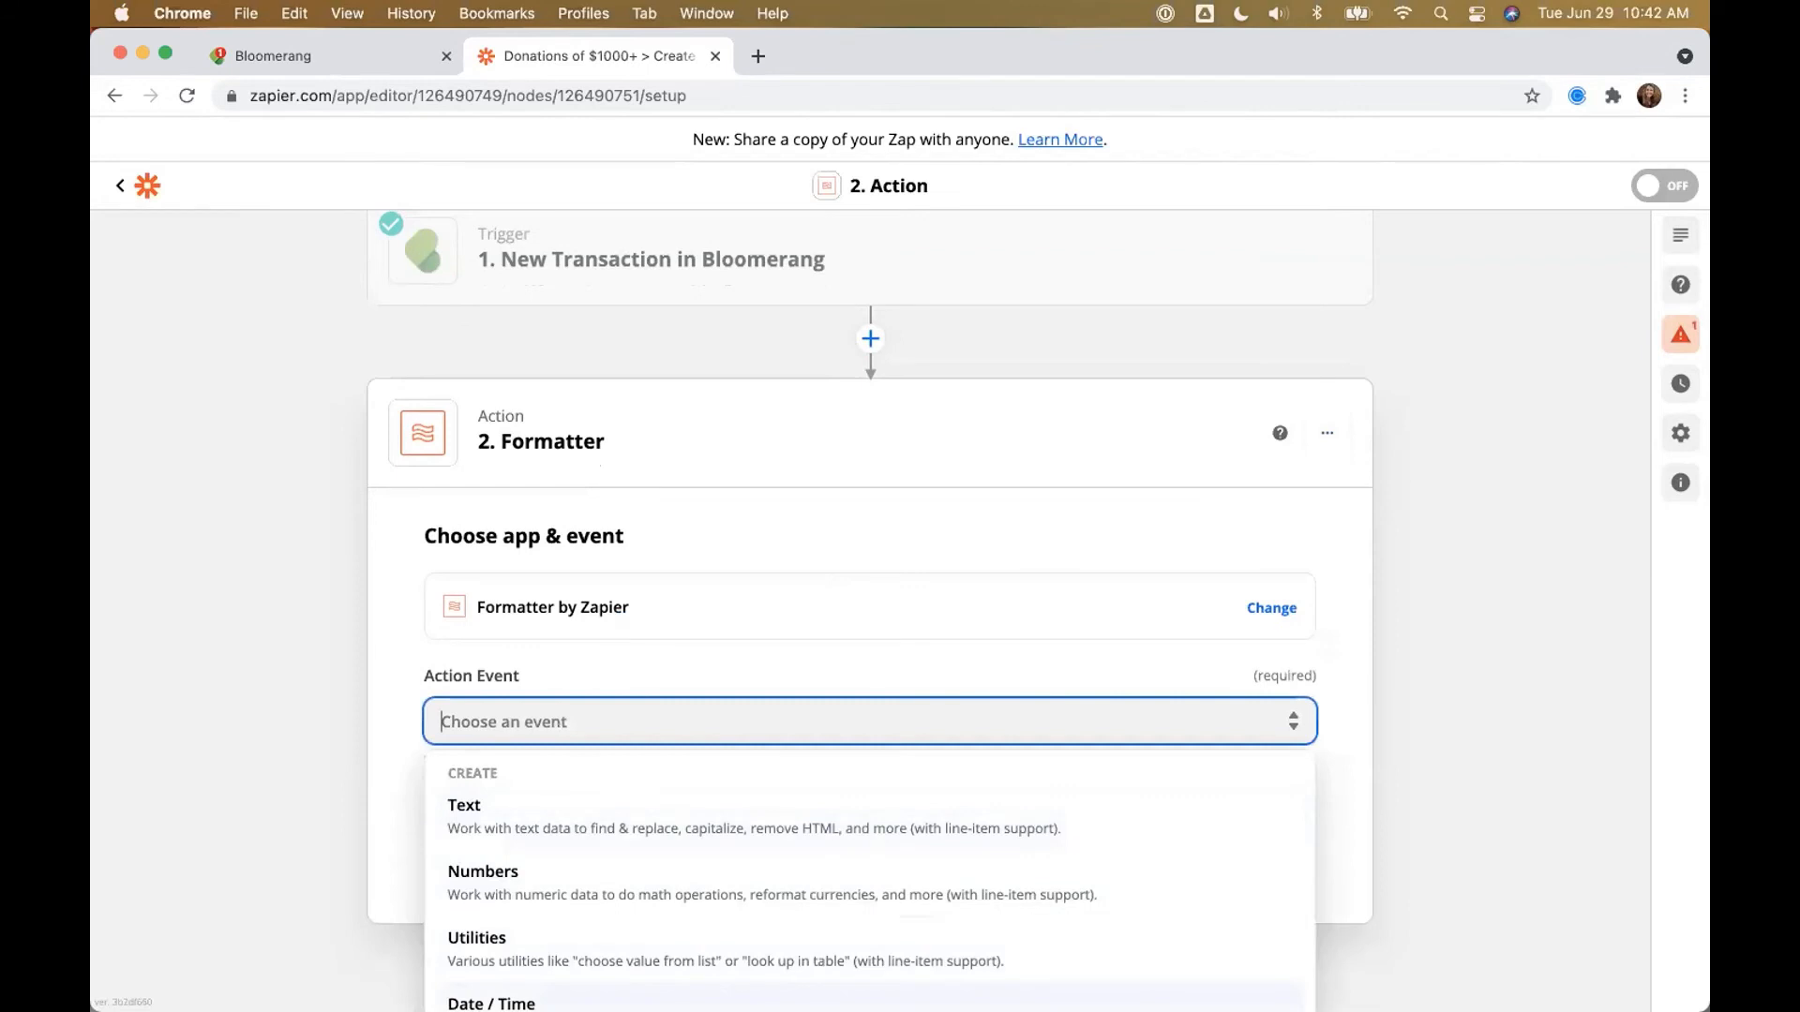
key(Return)
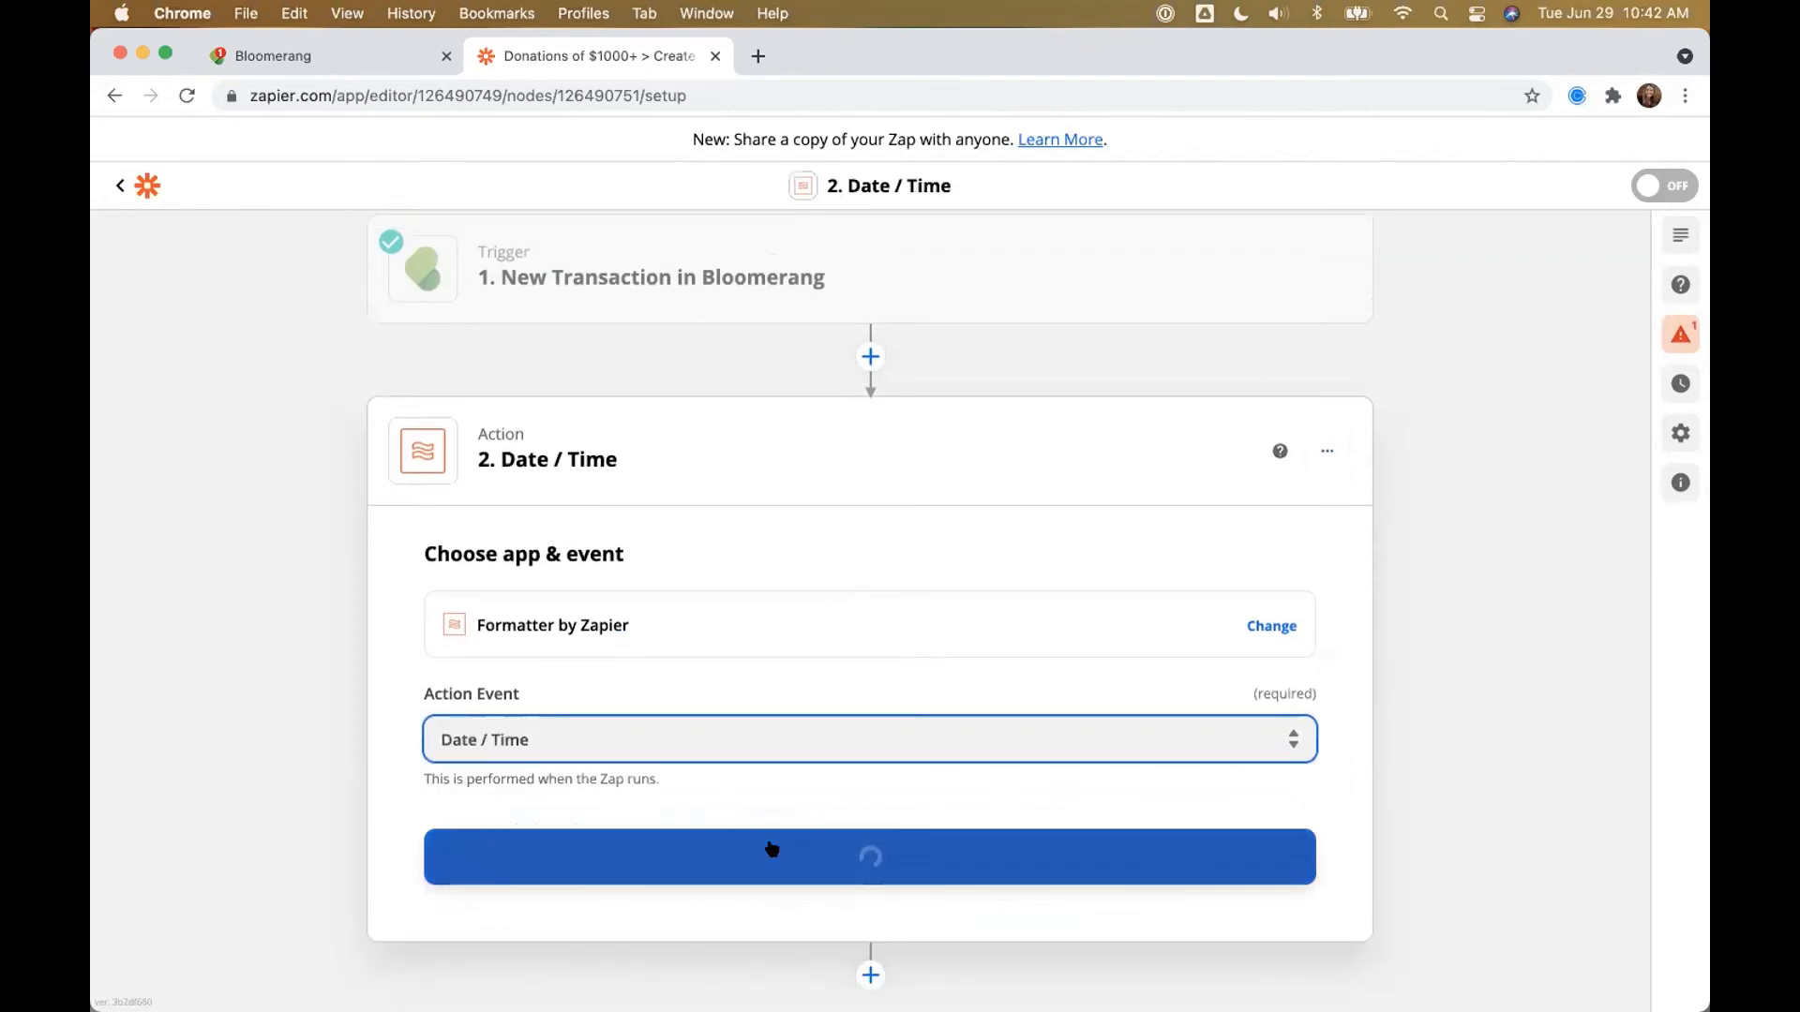
click(774, 849)
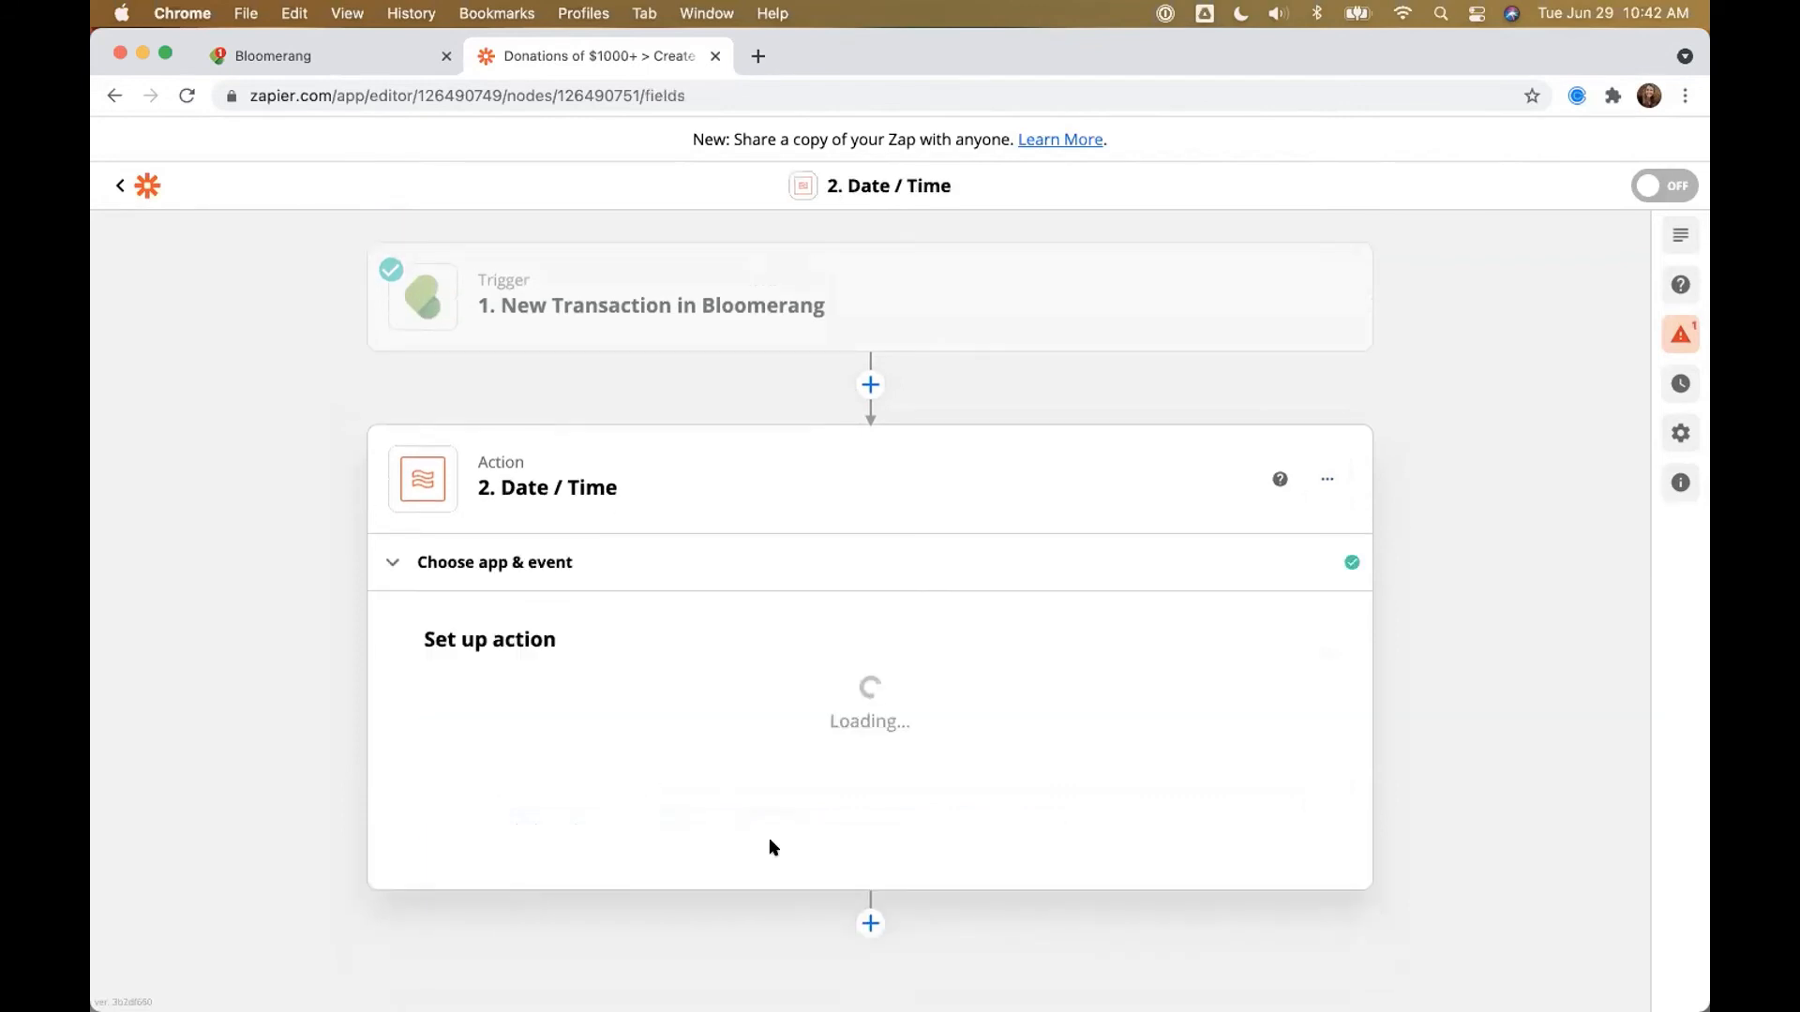
Step: Rename the step 'Calculate 7 Days from Transactions Date'
click(1322, 483)
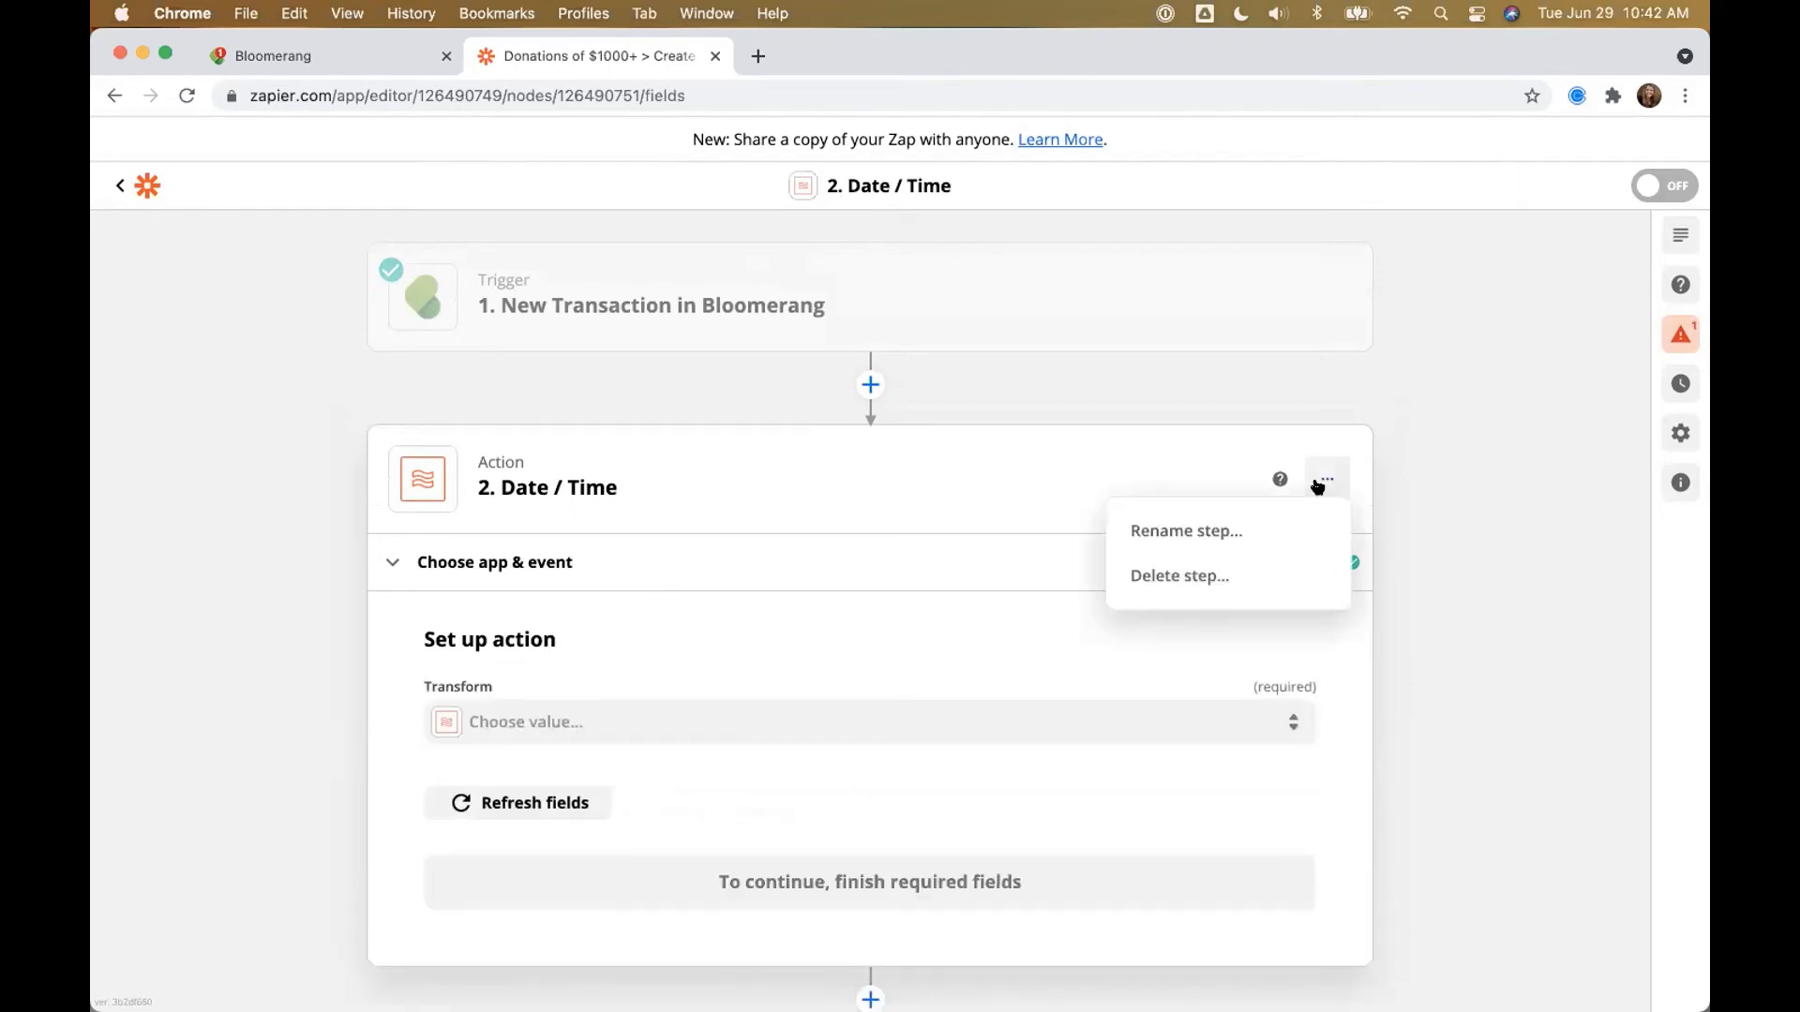
click(1186, 531)
text(Caclul)
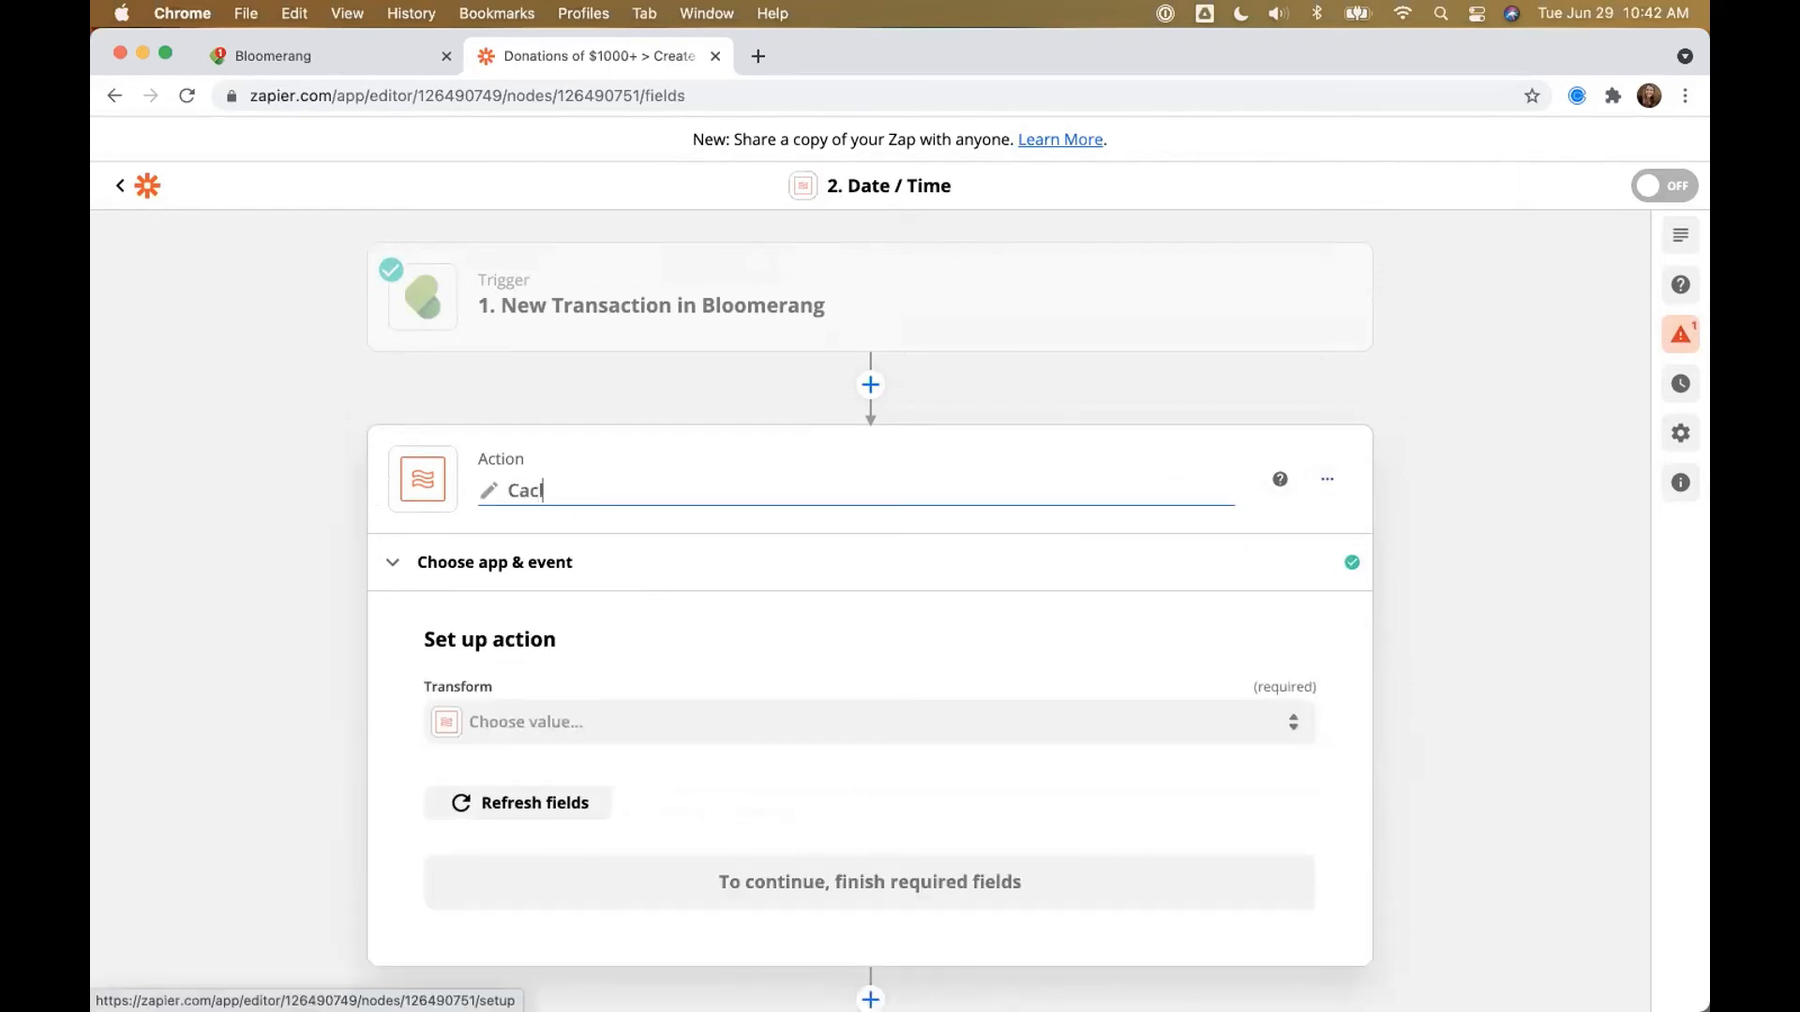
key(BackSpace)
key(BackSpace)
key(BackSpace)
key(BackSpace)
text(lculate 7 Days from Tran)
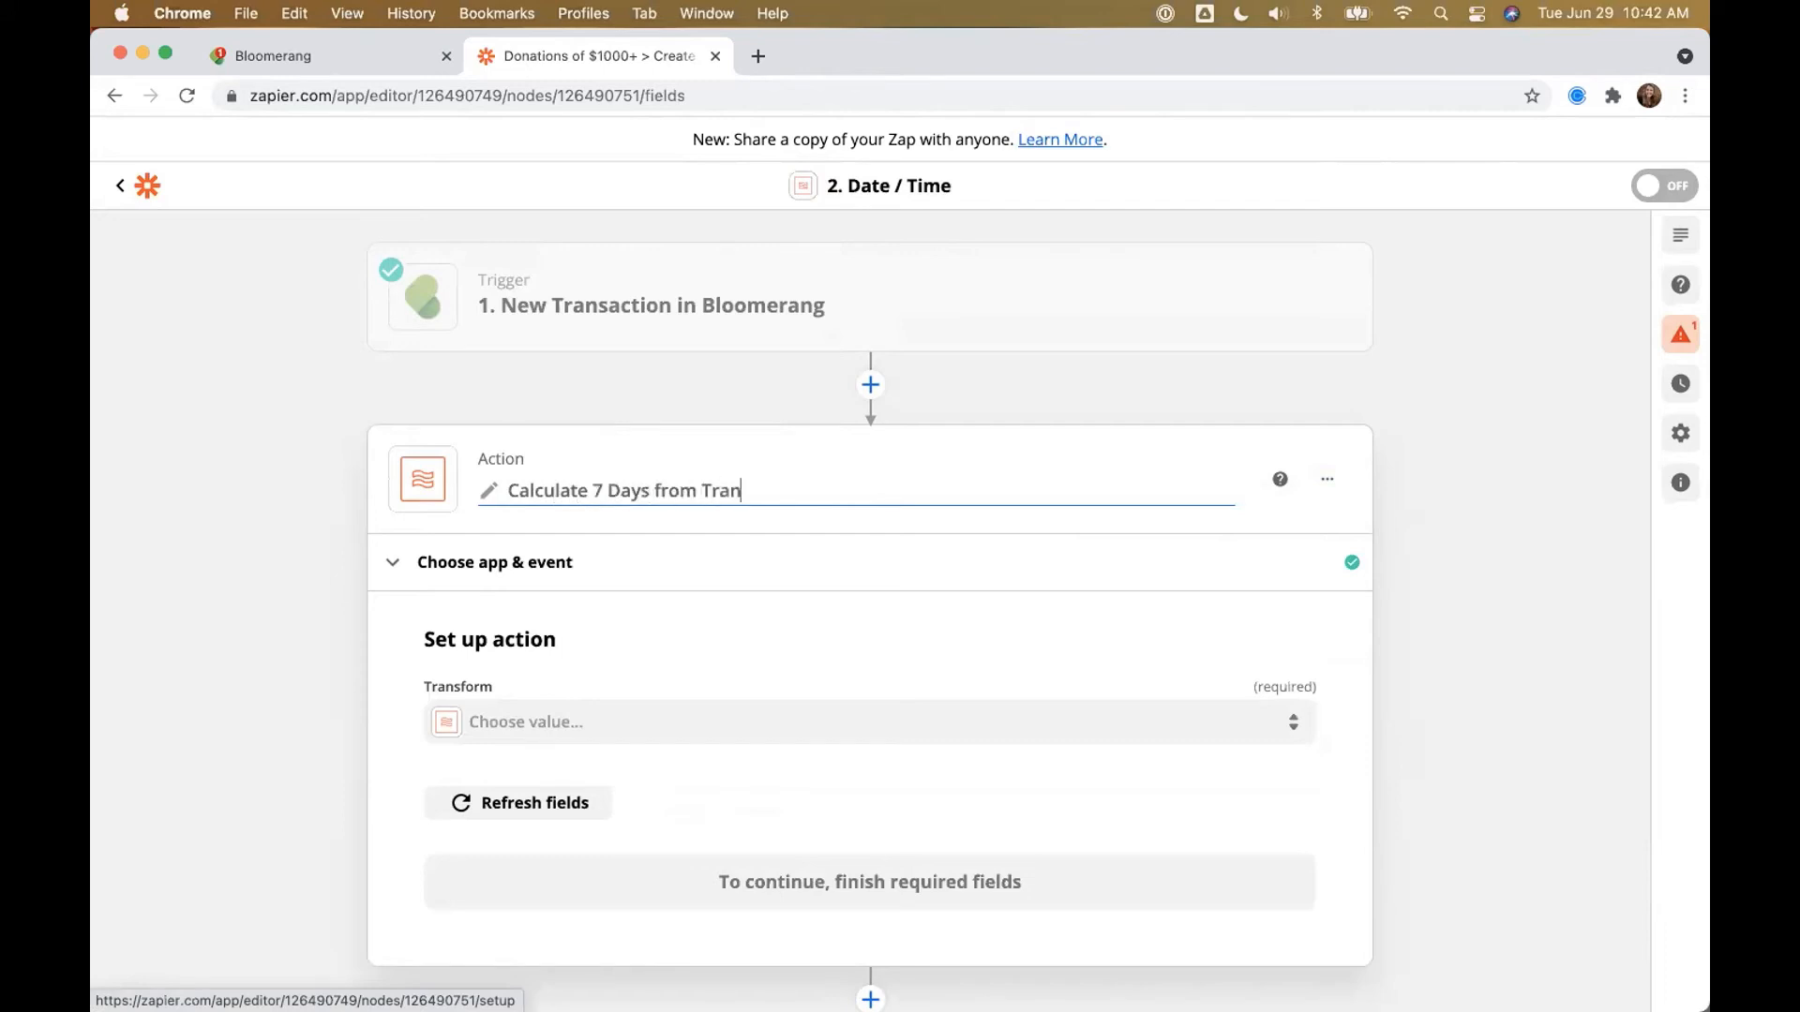
text(sactions Date)
click(905, 719)
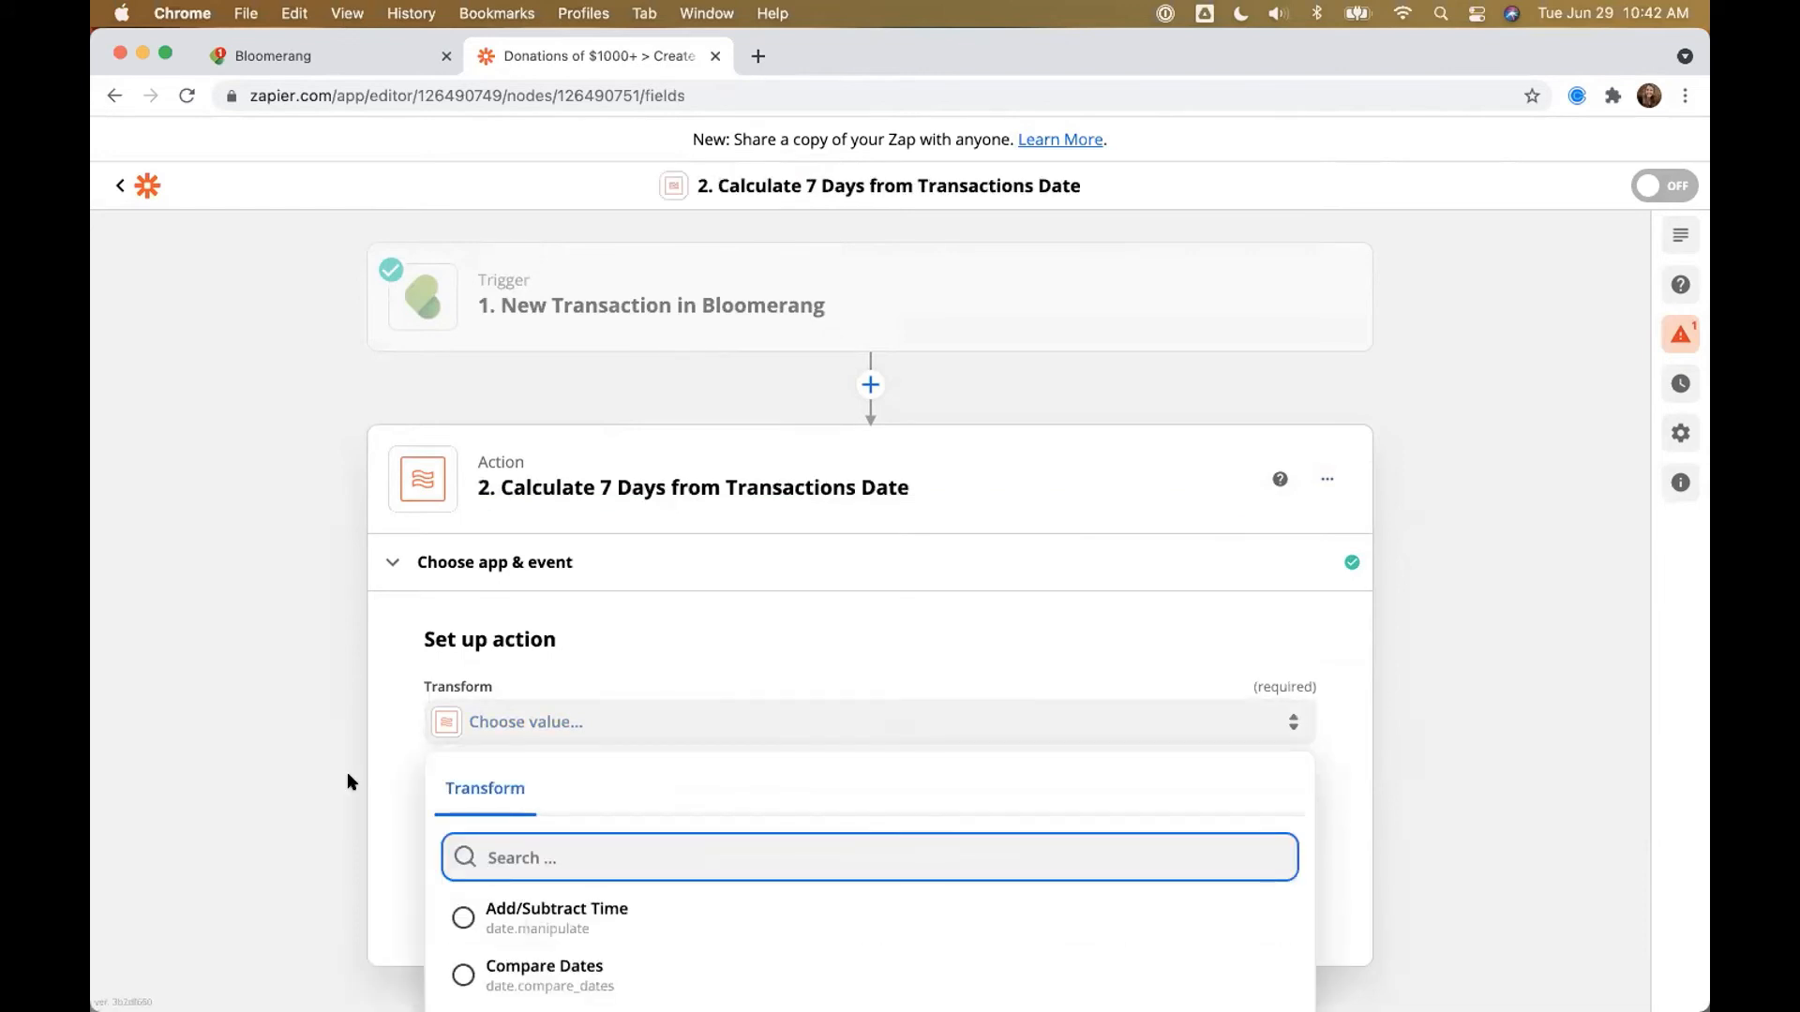
scroll(346, 774, down, 2)
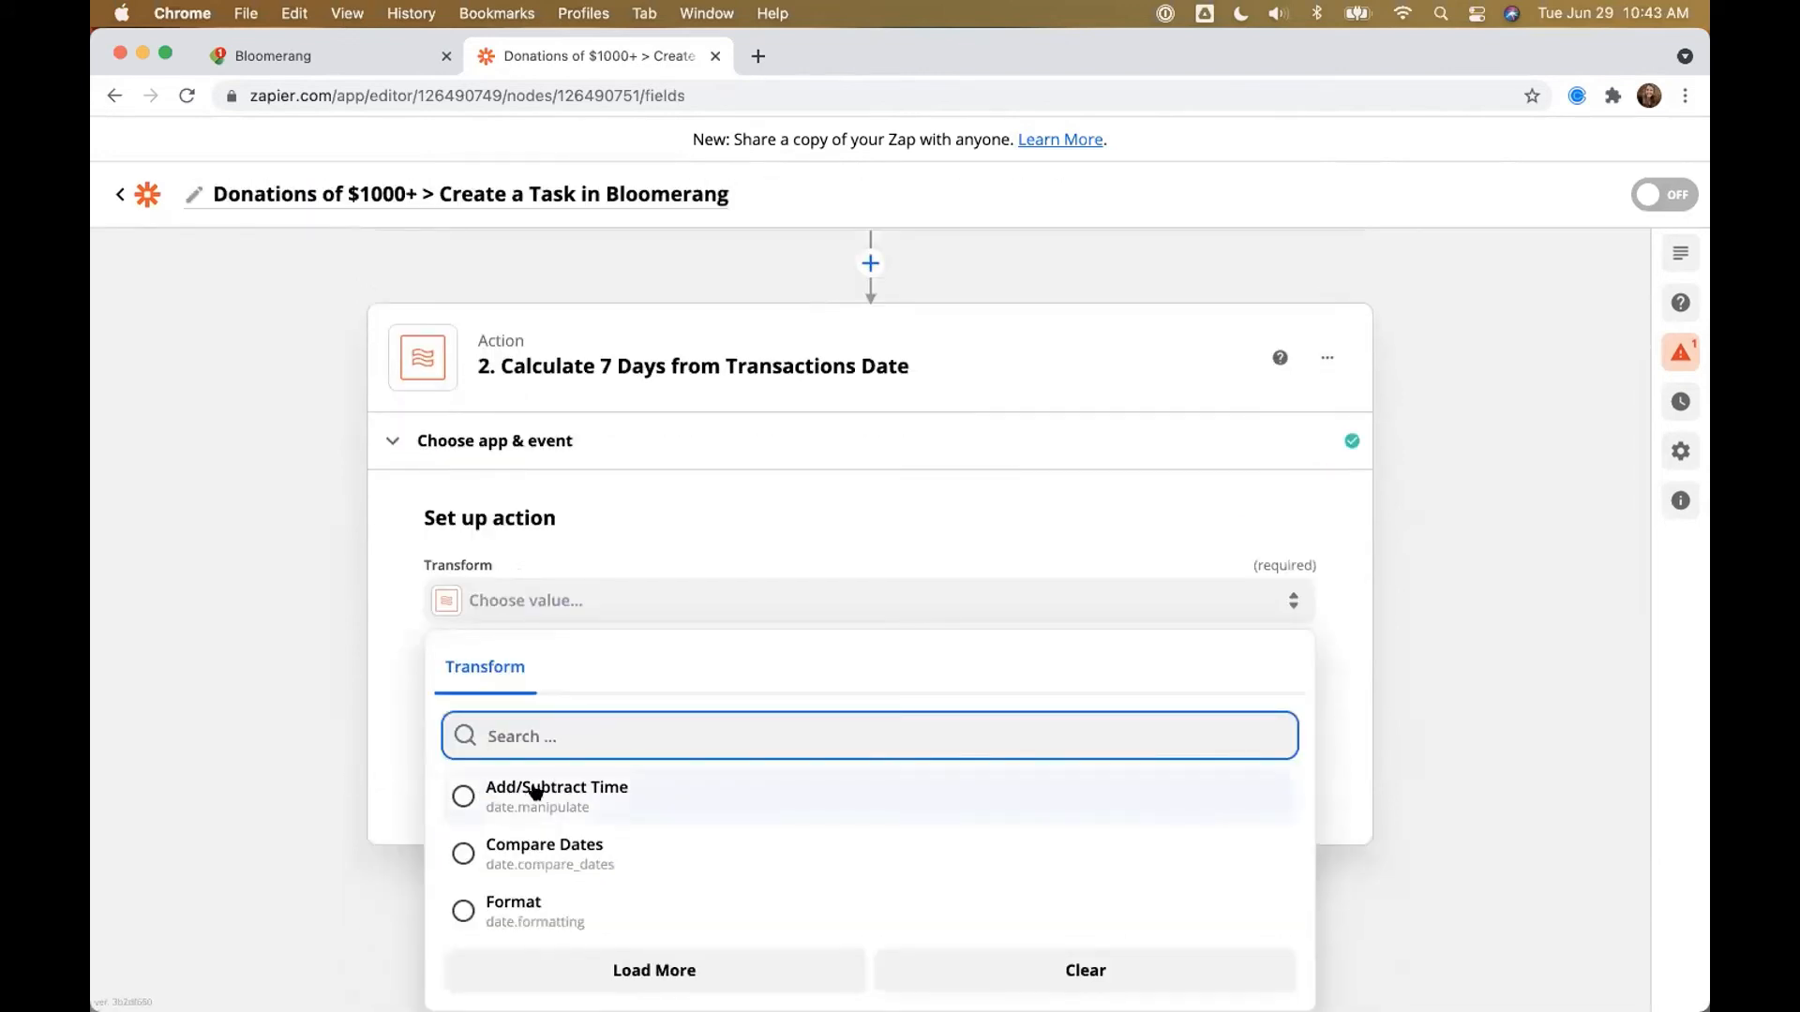
Step: Choose the Add/Subtract Time transform with the trigger's Date as Input
click(536, 793)
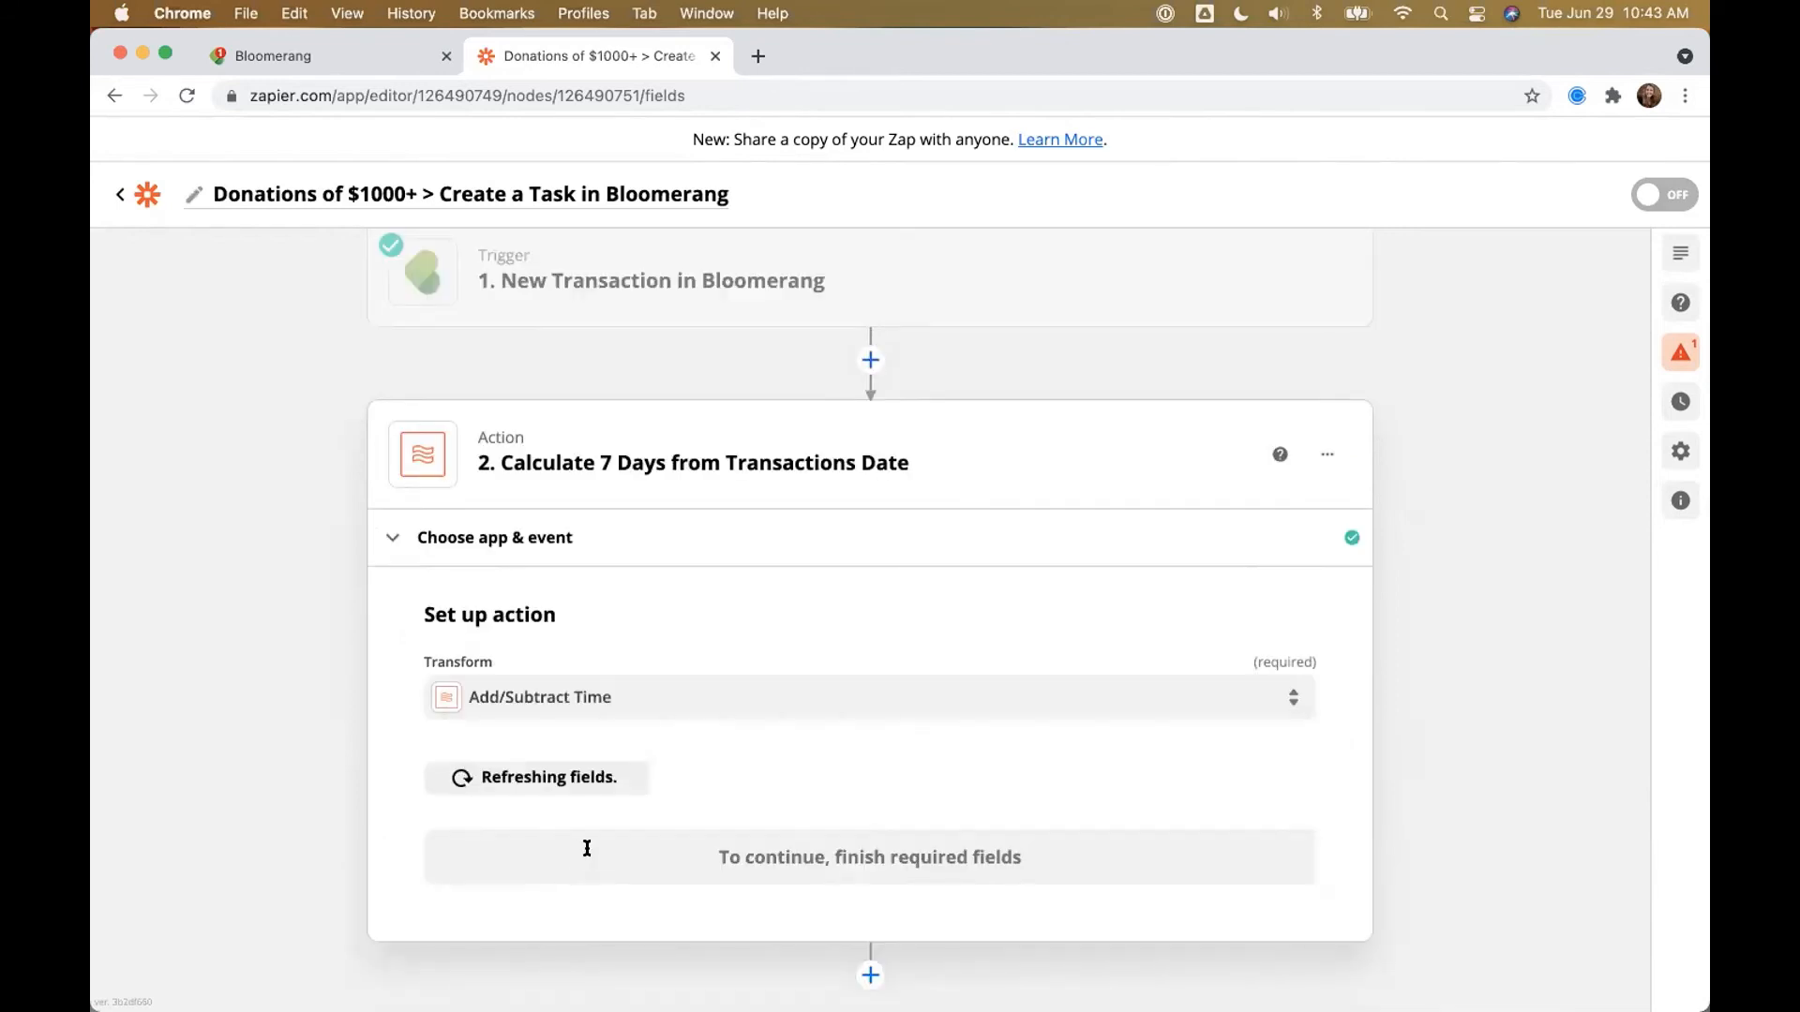
scroll(503, 820, down, 2)
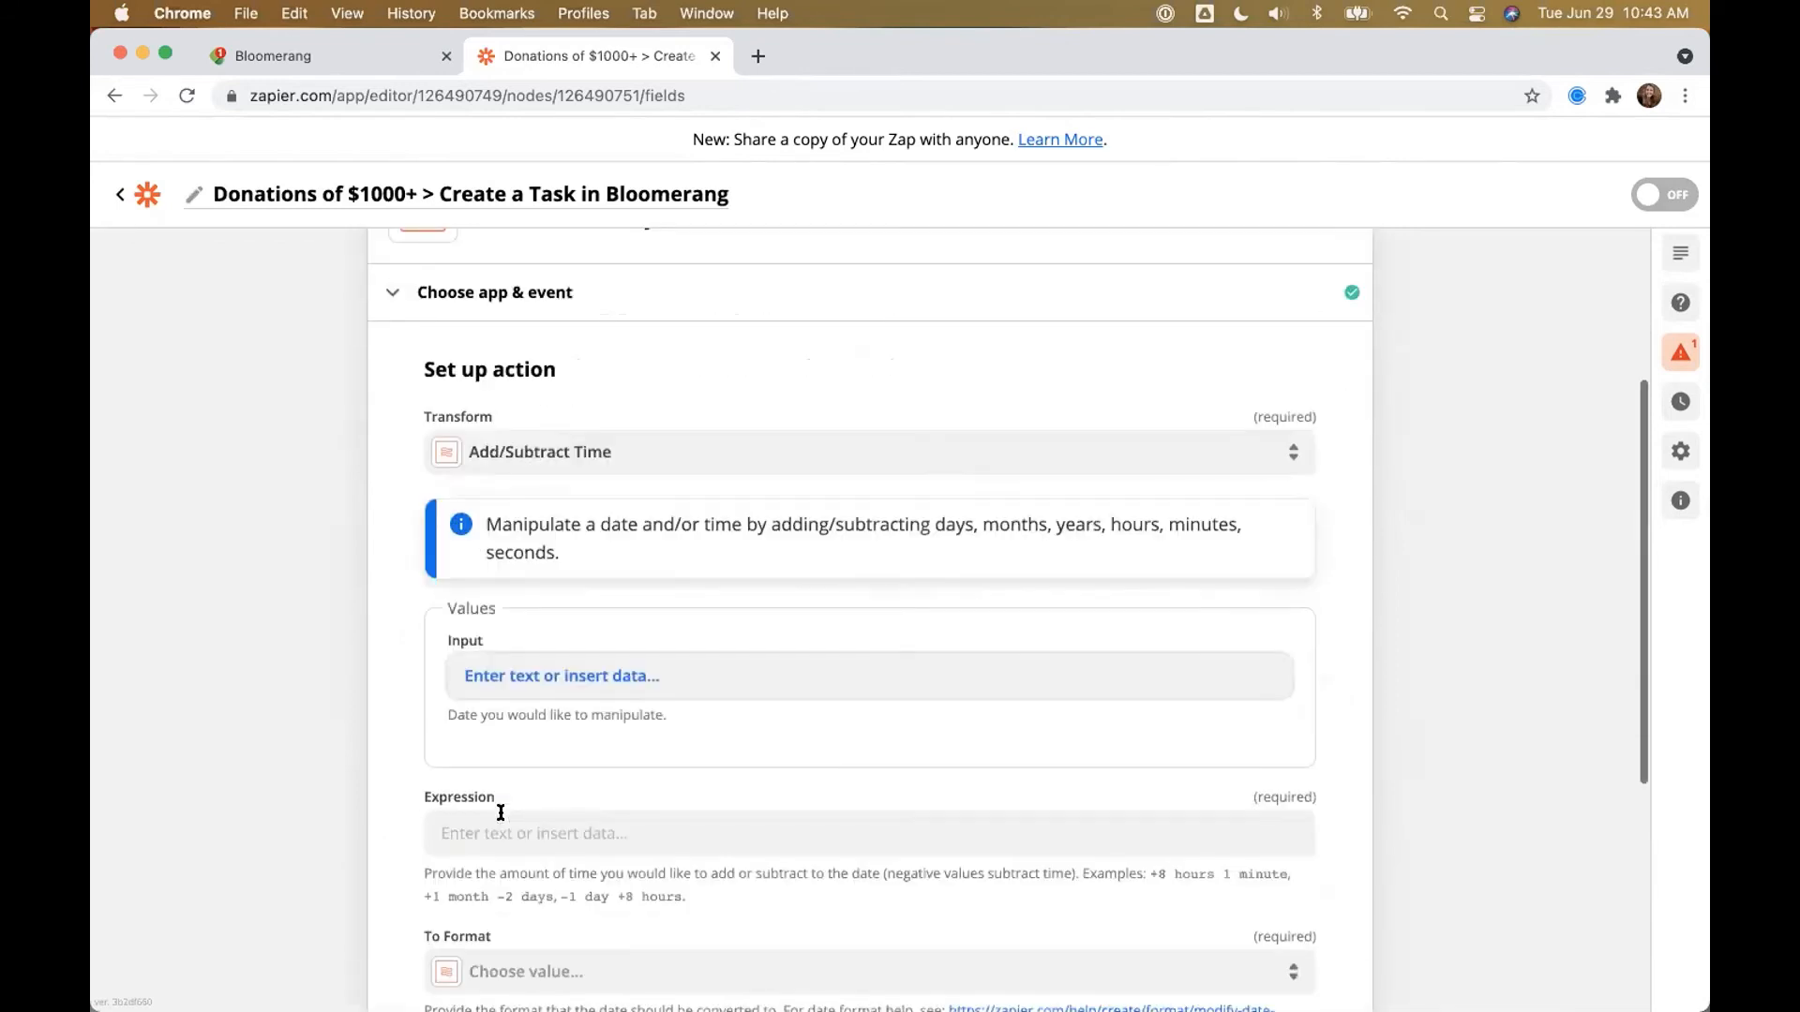
click(483, 651)
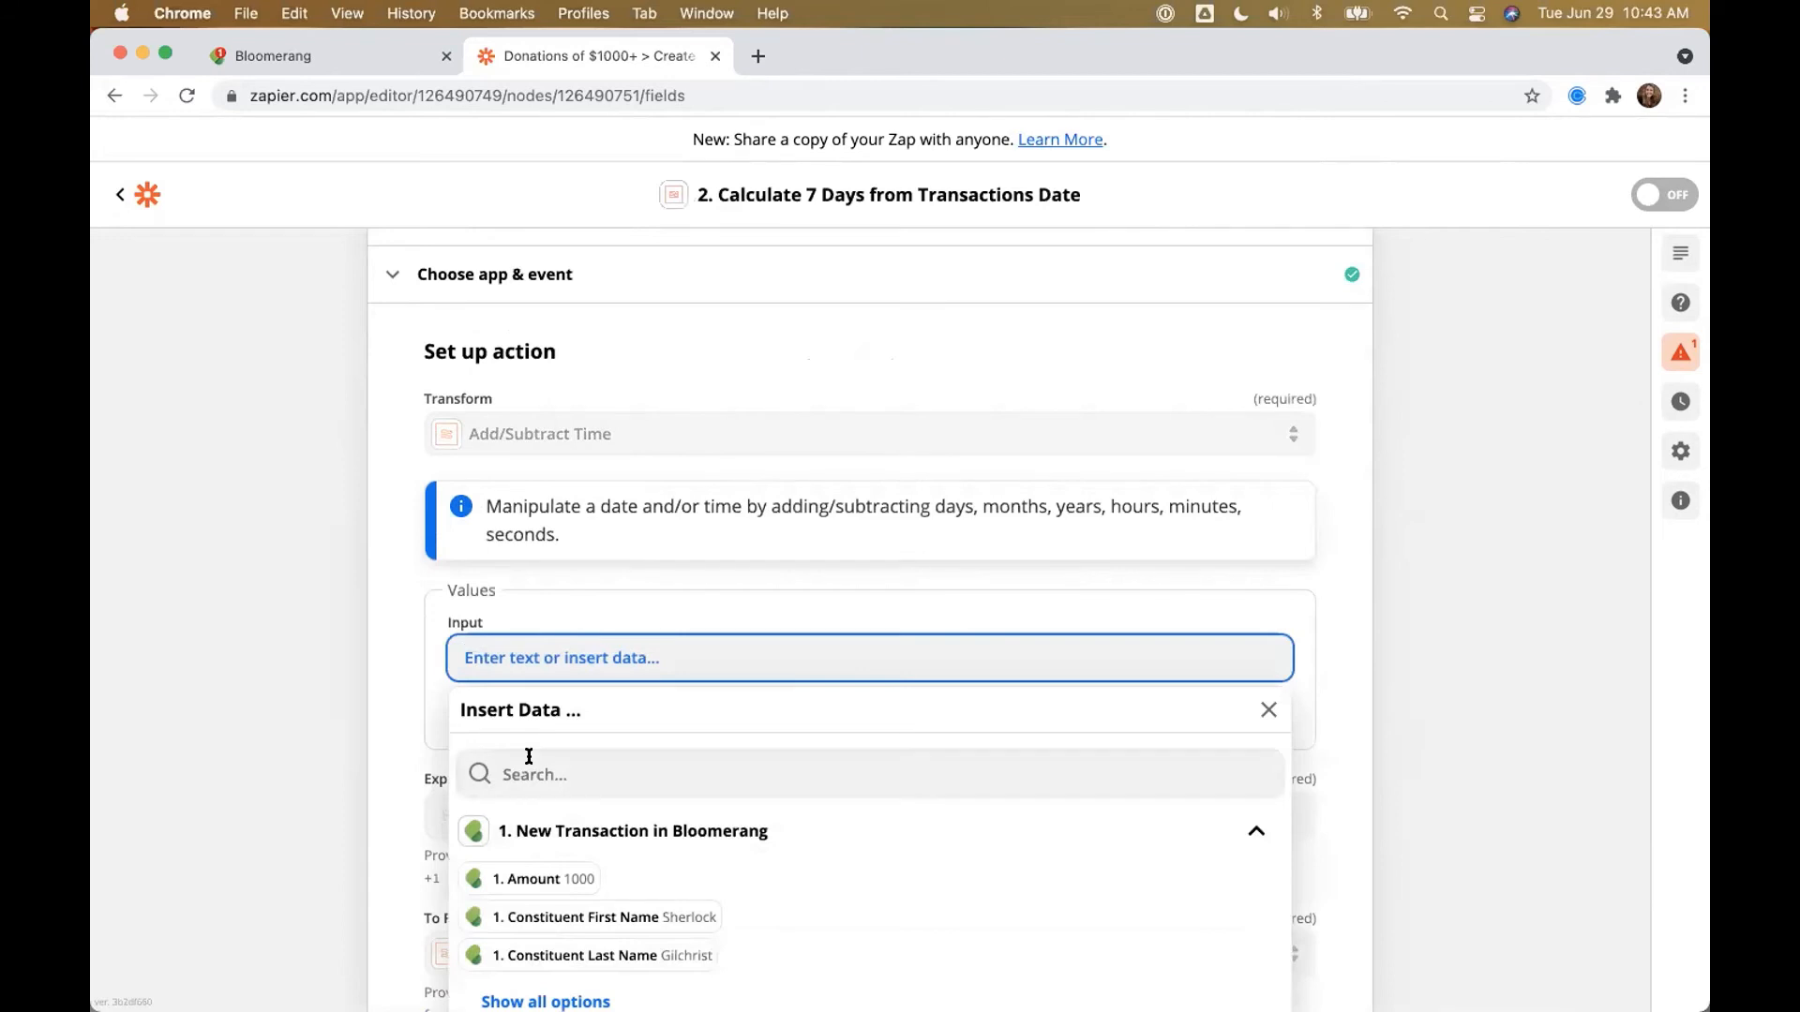
text(Date)
click(511, 827)
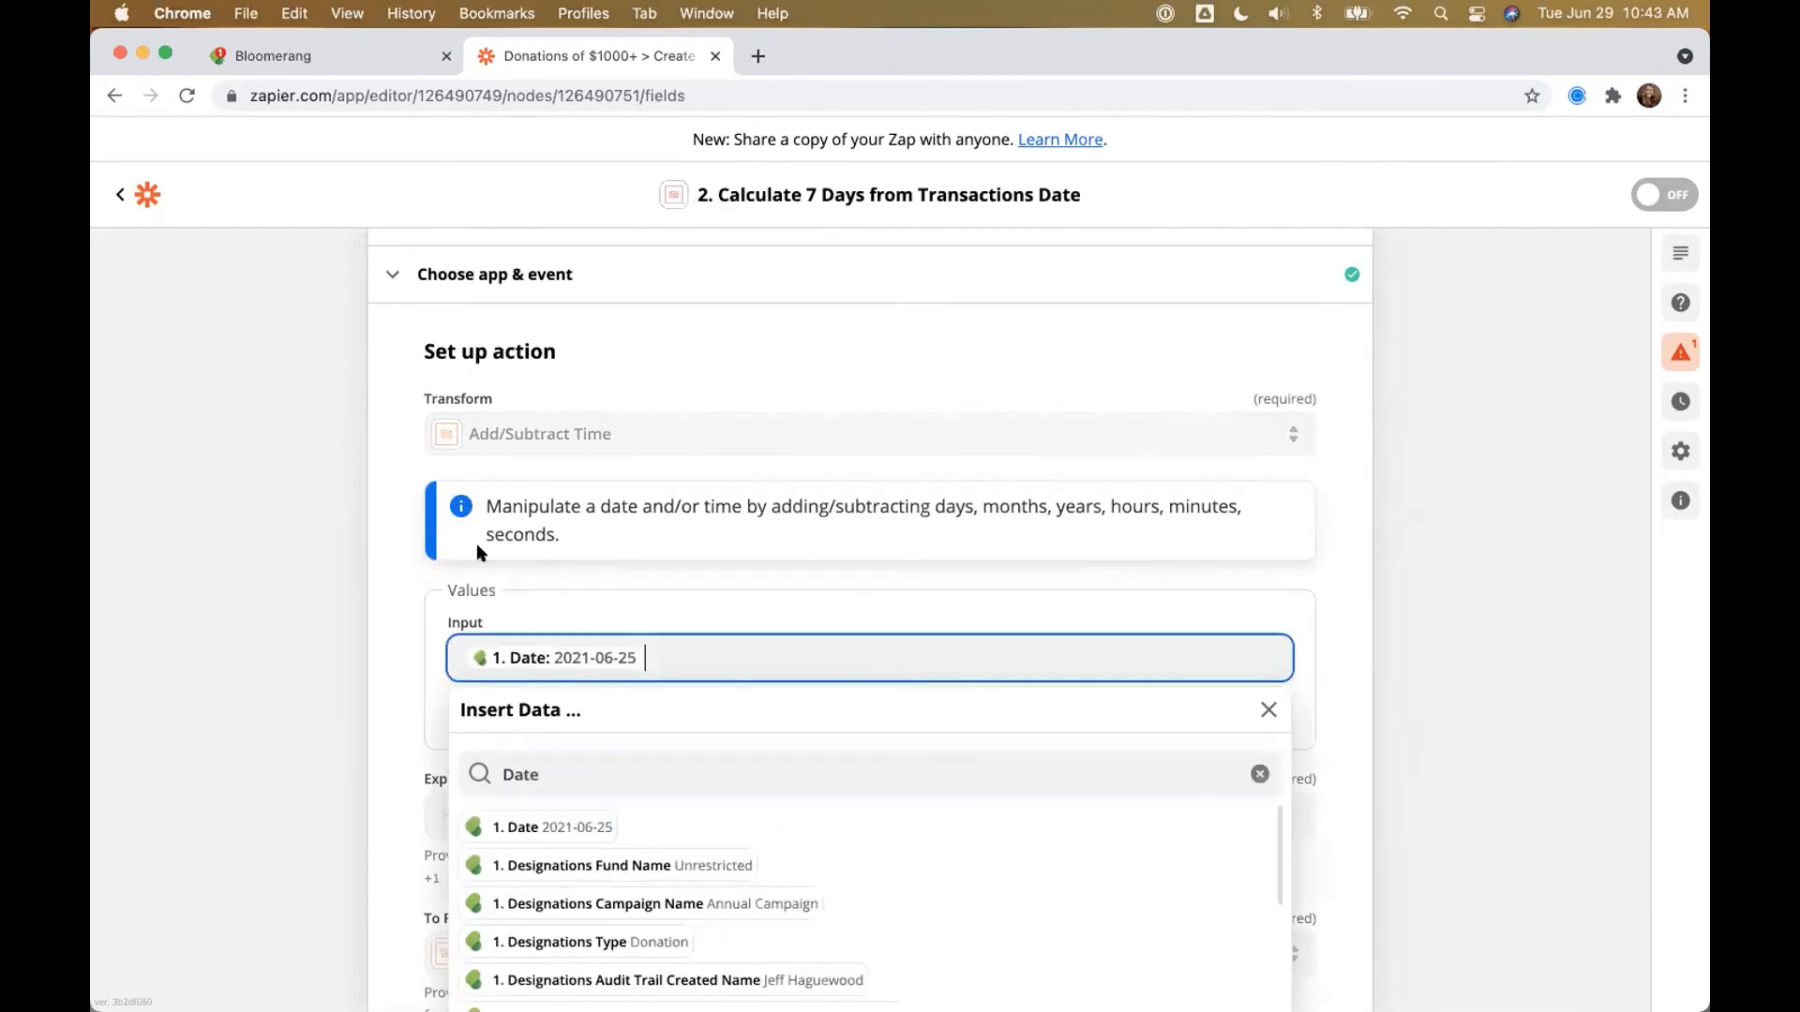
click(366, 667)
Step: Enter '+ 7 days' as the Expression
scroll(464, 649, down, 2)
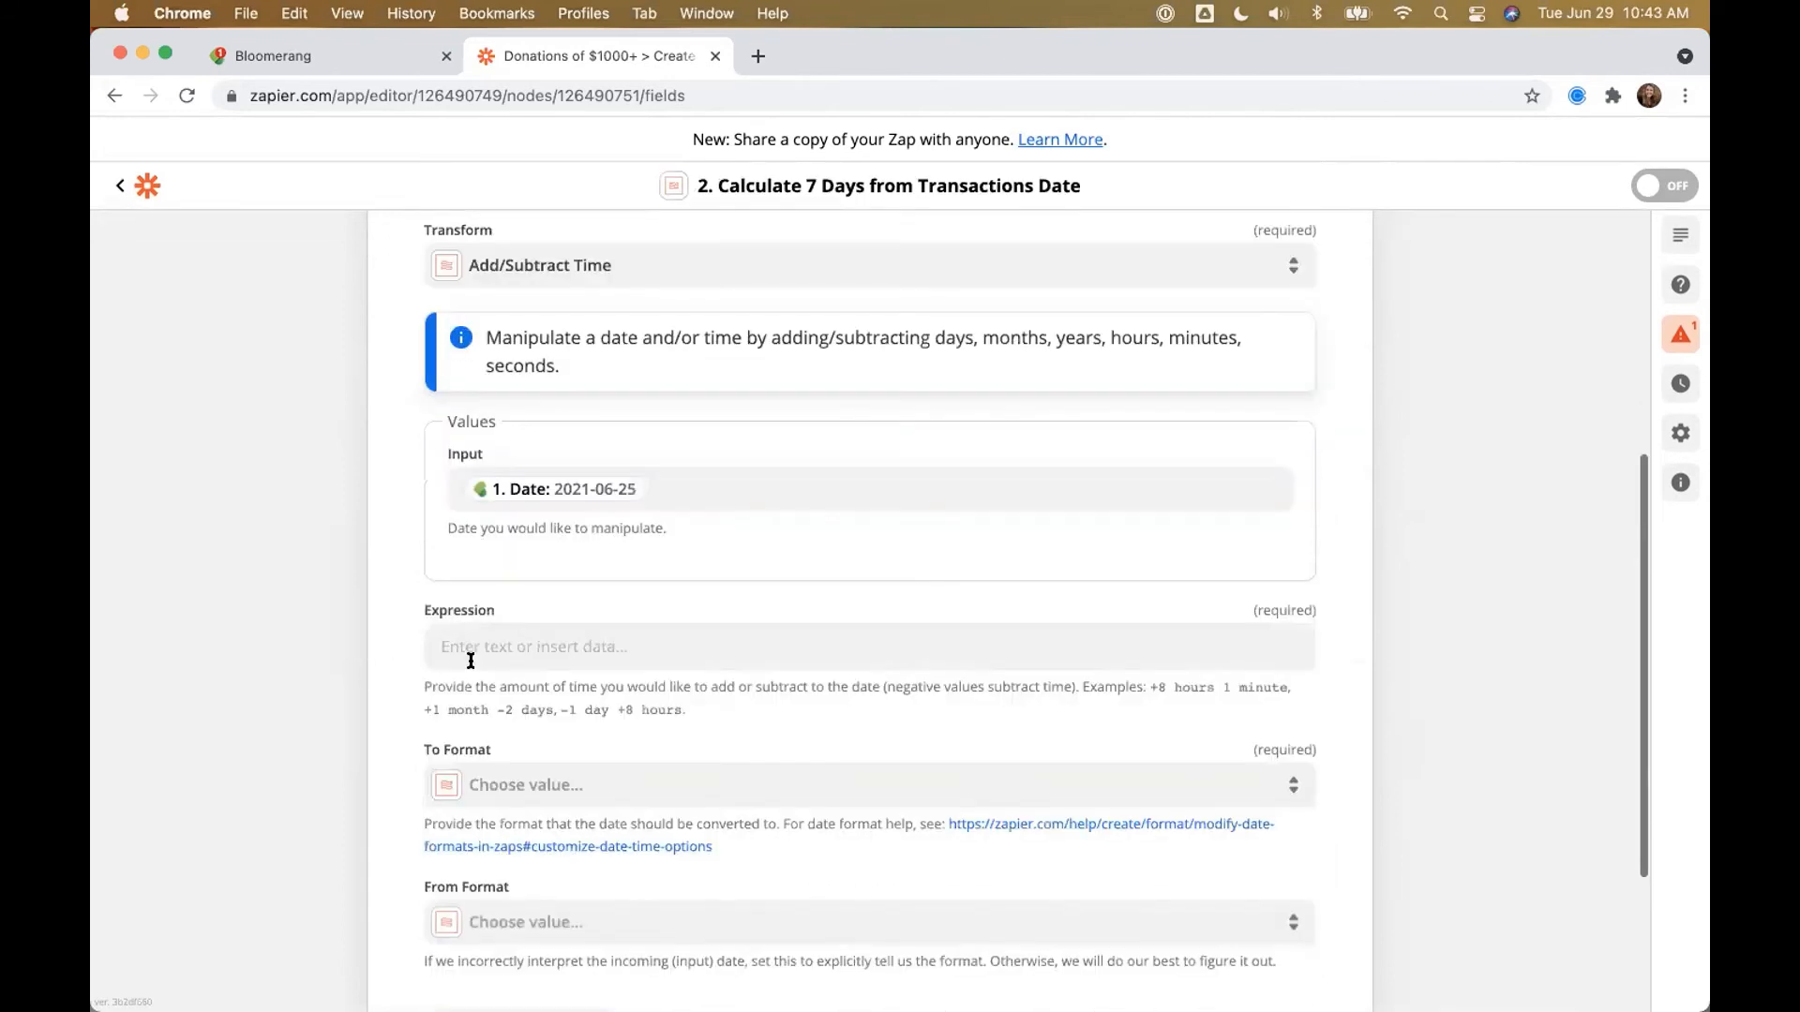
click(469, 646)
text(+ 7 days)
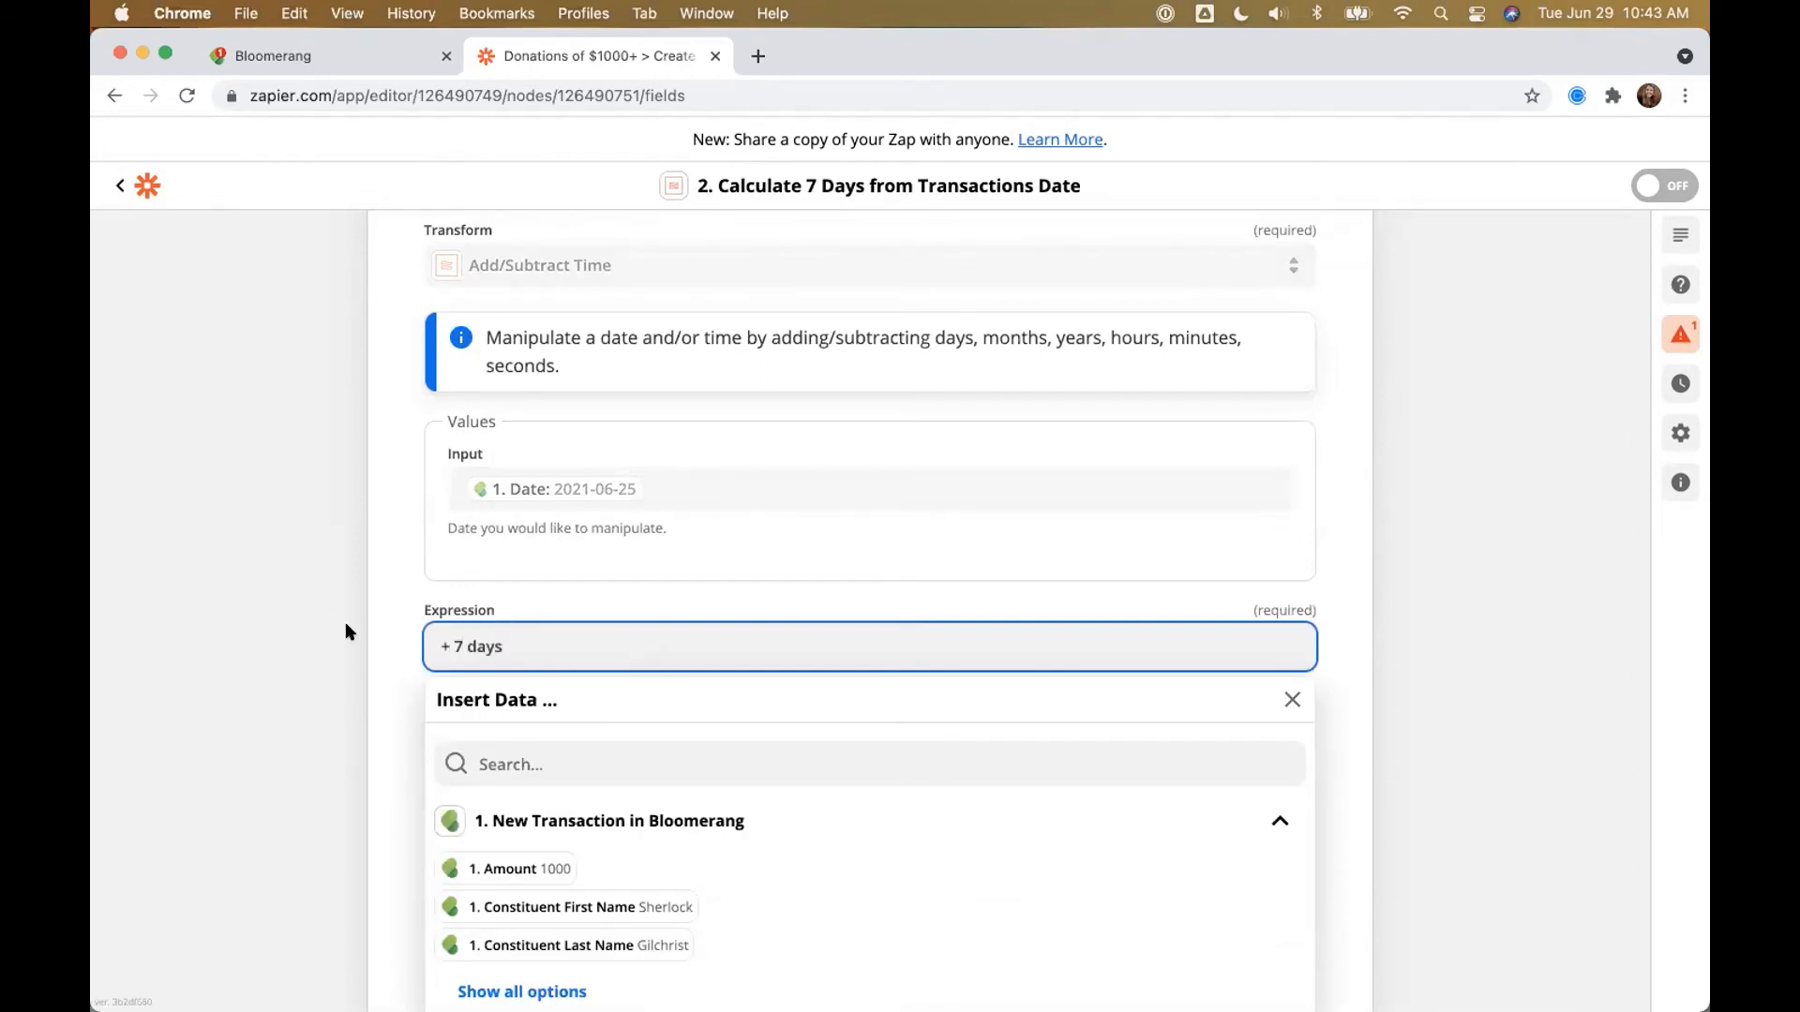
click(345, 621)
drag(687, 710, 423, 684)
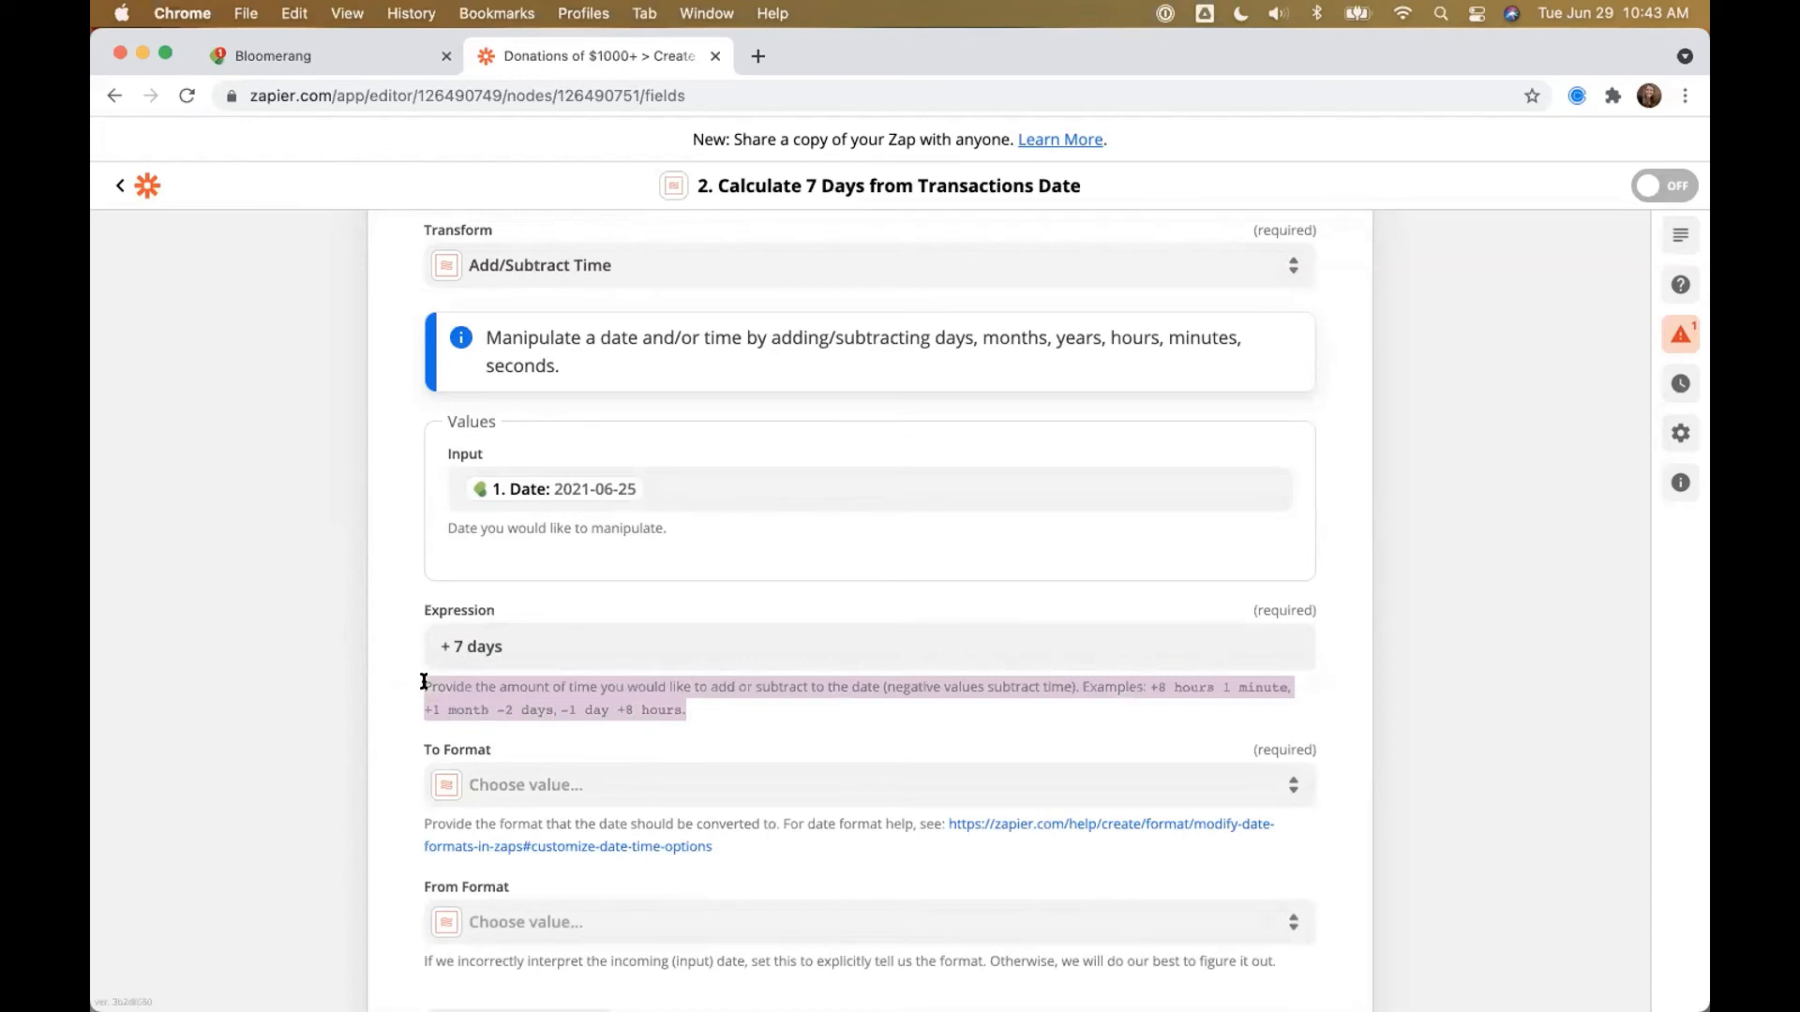
click(768, 701)
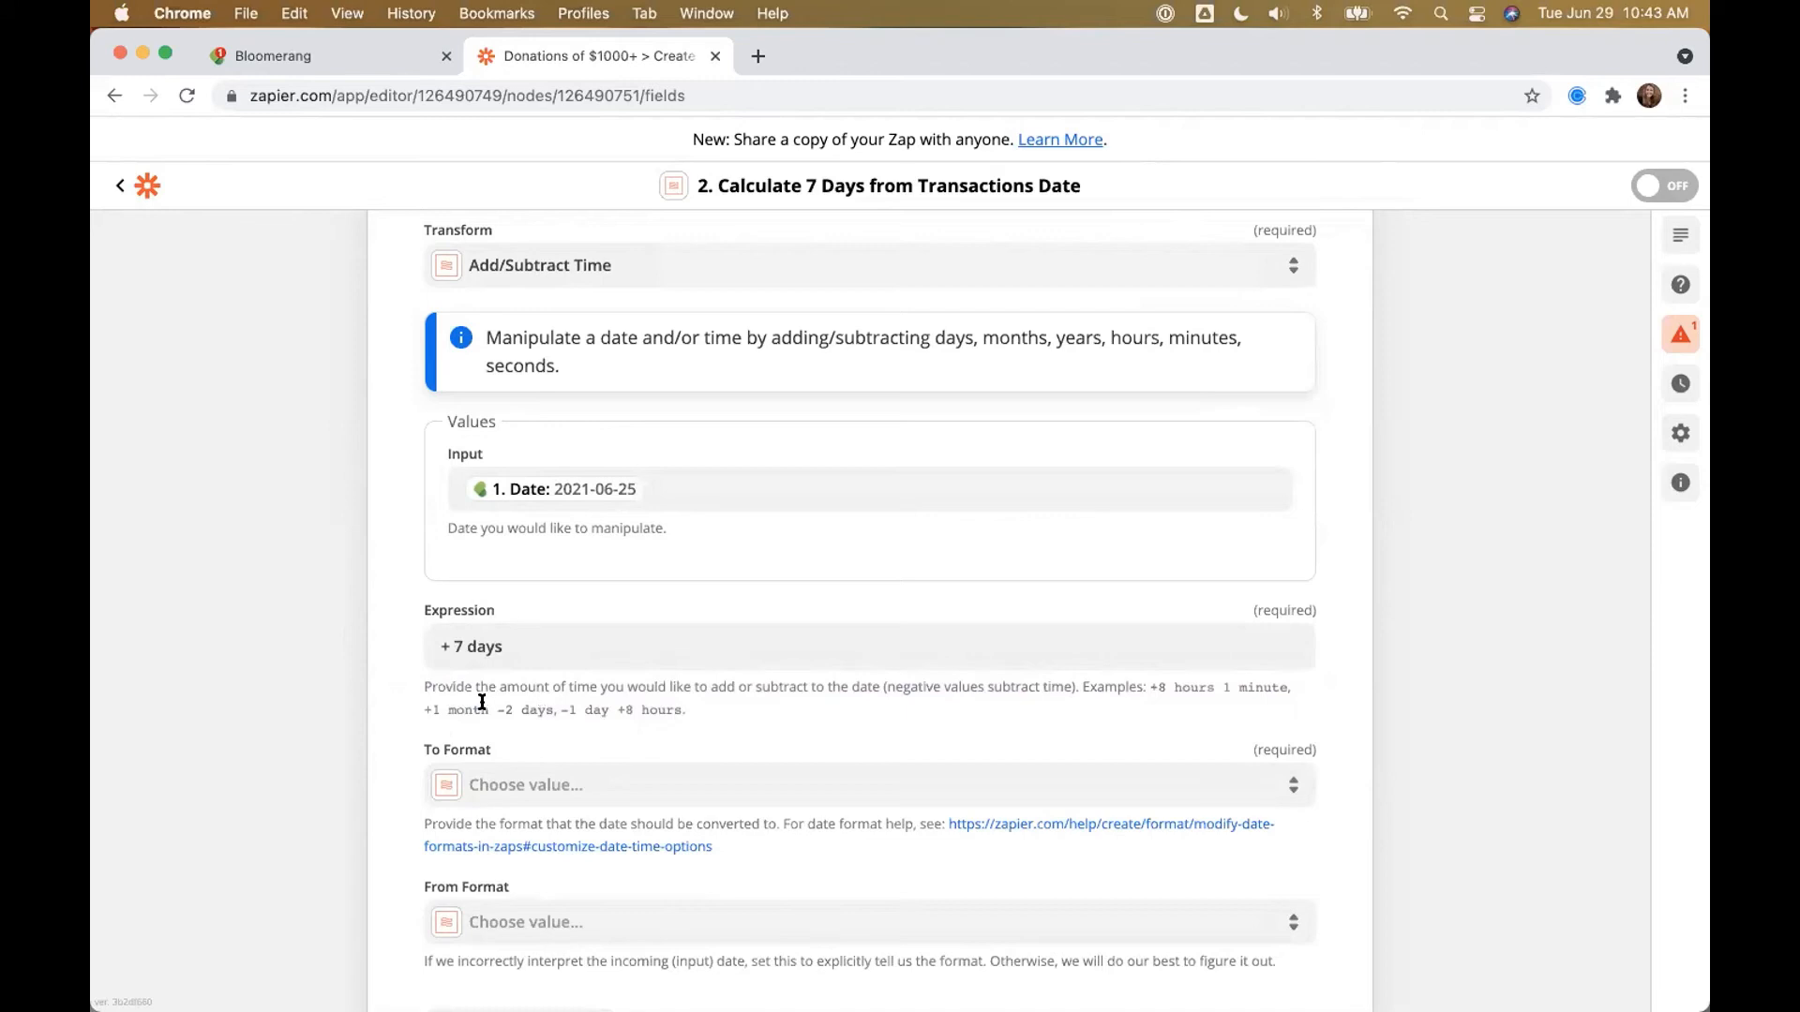
scroll(480, 701, down, 2)
Step: Set the To Format to YYYY-MM-DD and finish the date step setup
click(493, 674)
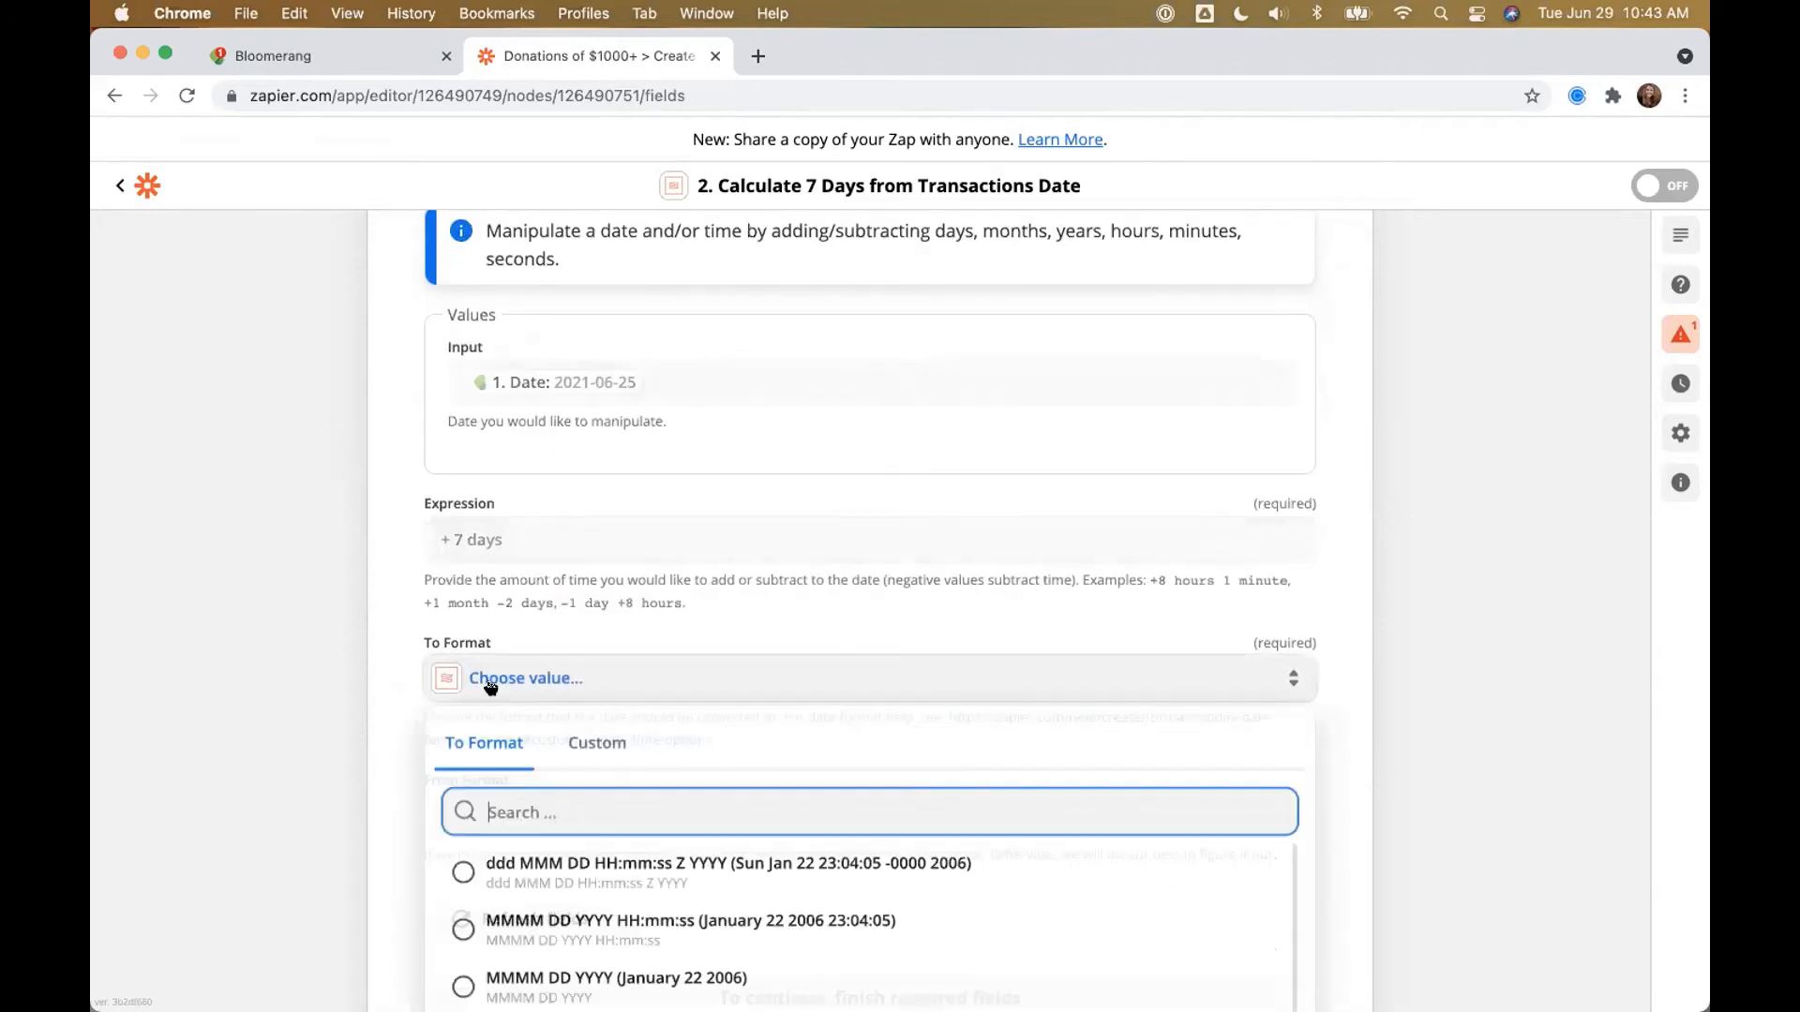
scroll(561, 895, down, 1)
scroll(561, 895, down, 3)
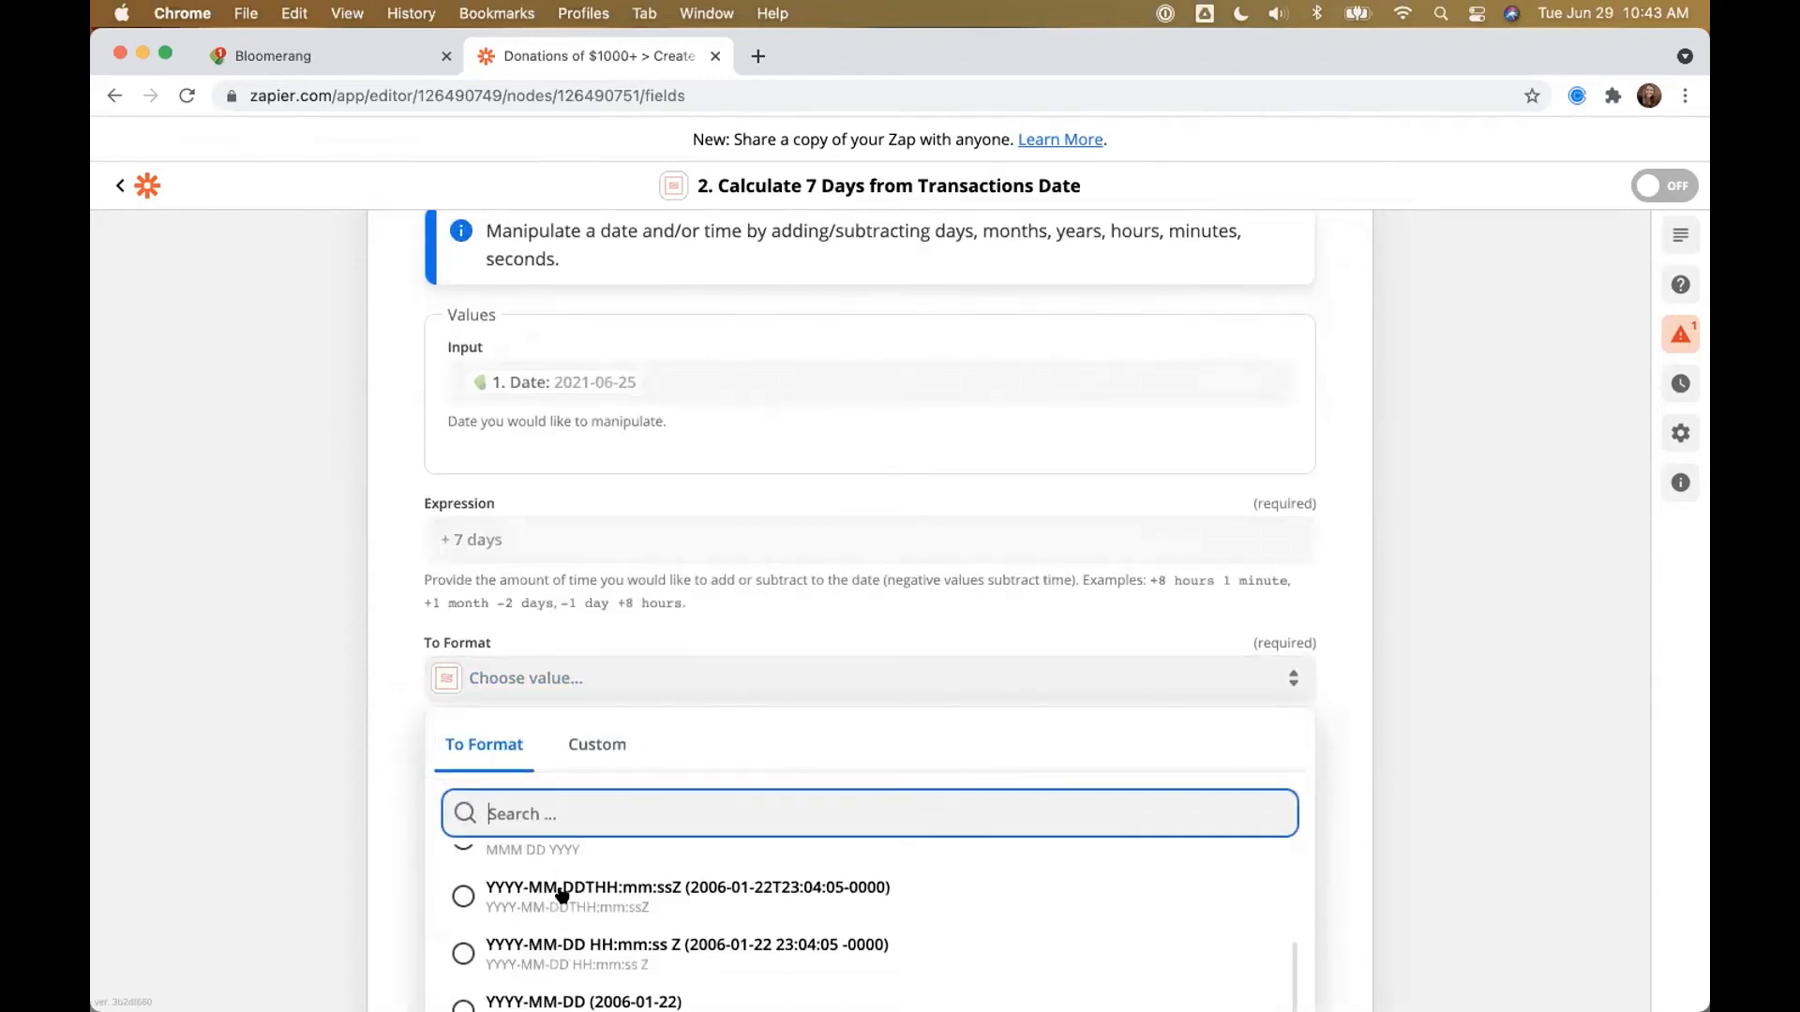
click(525, 902)
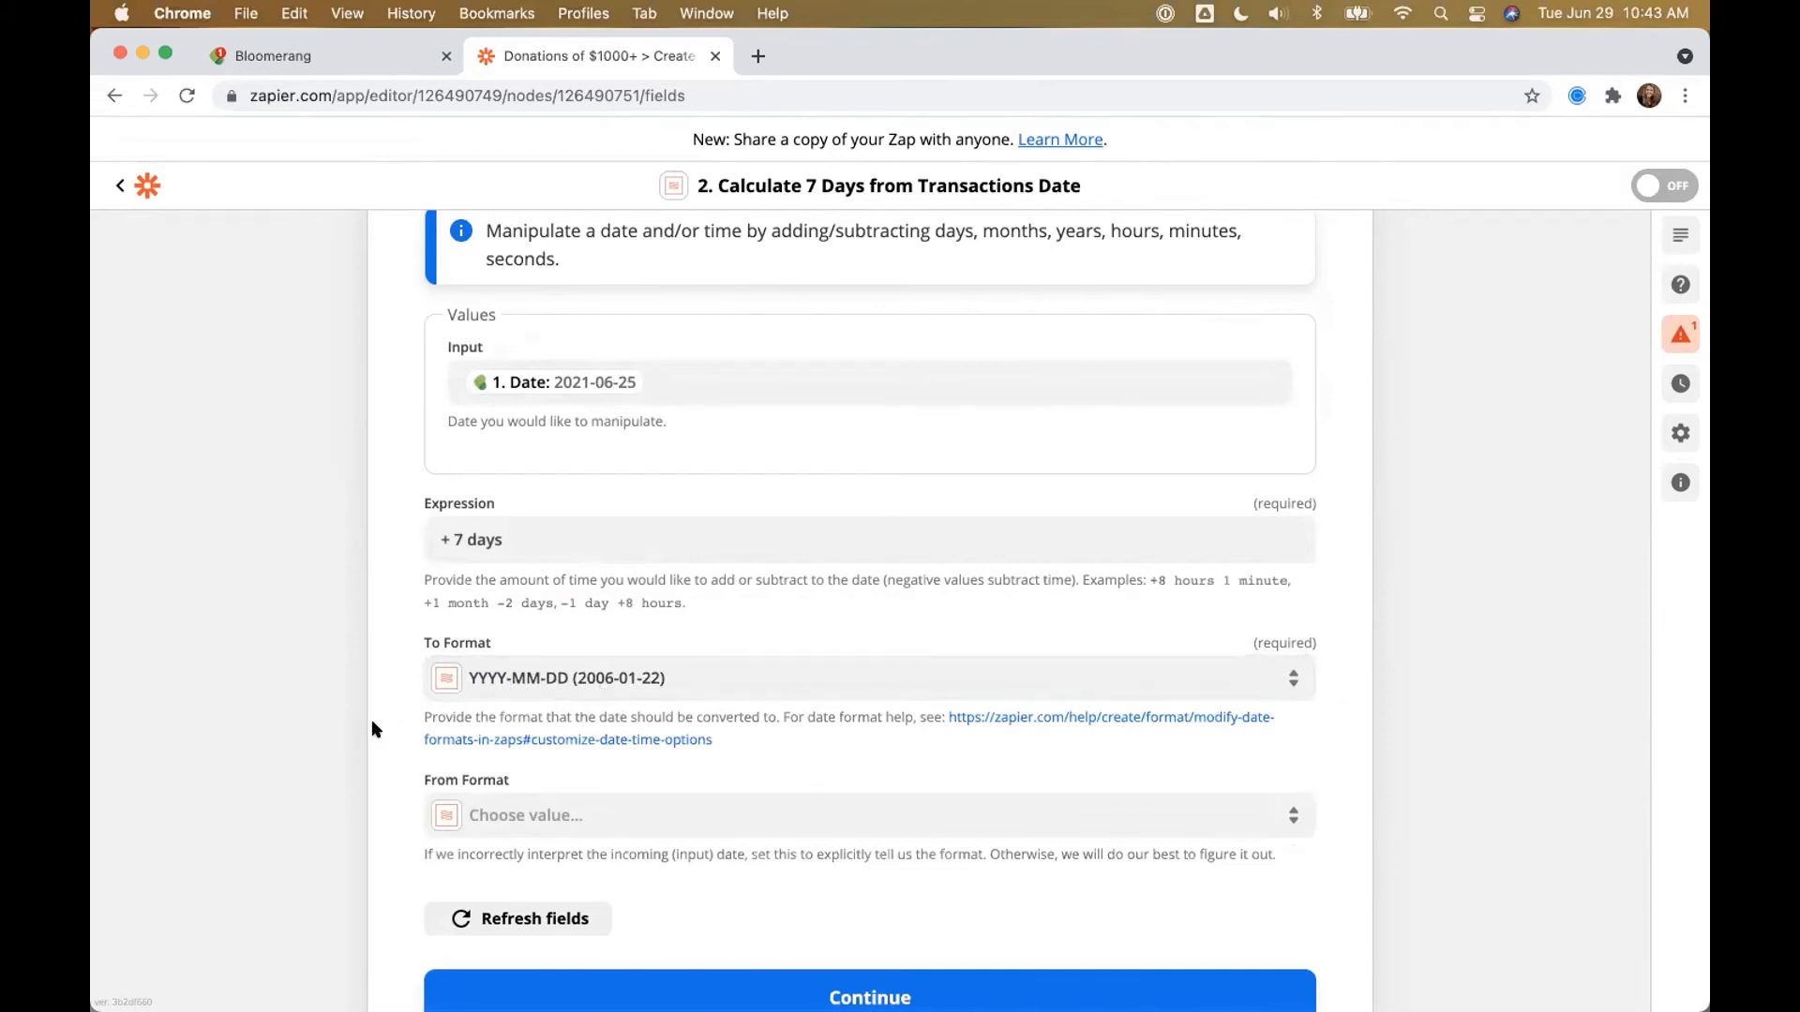
scroll(373, 722, up, 2)
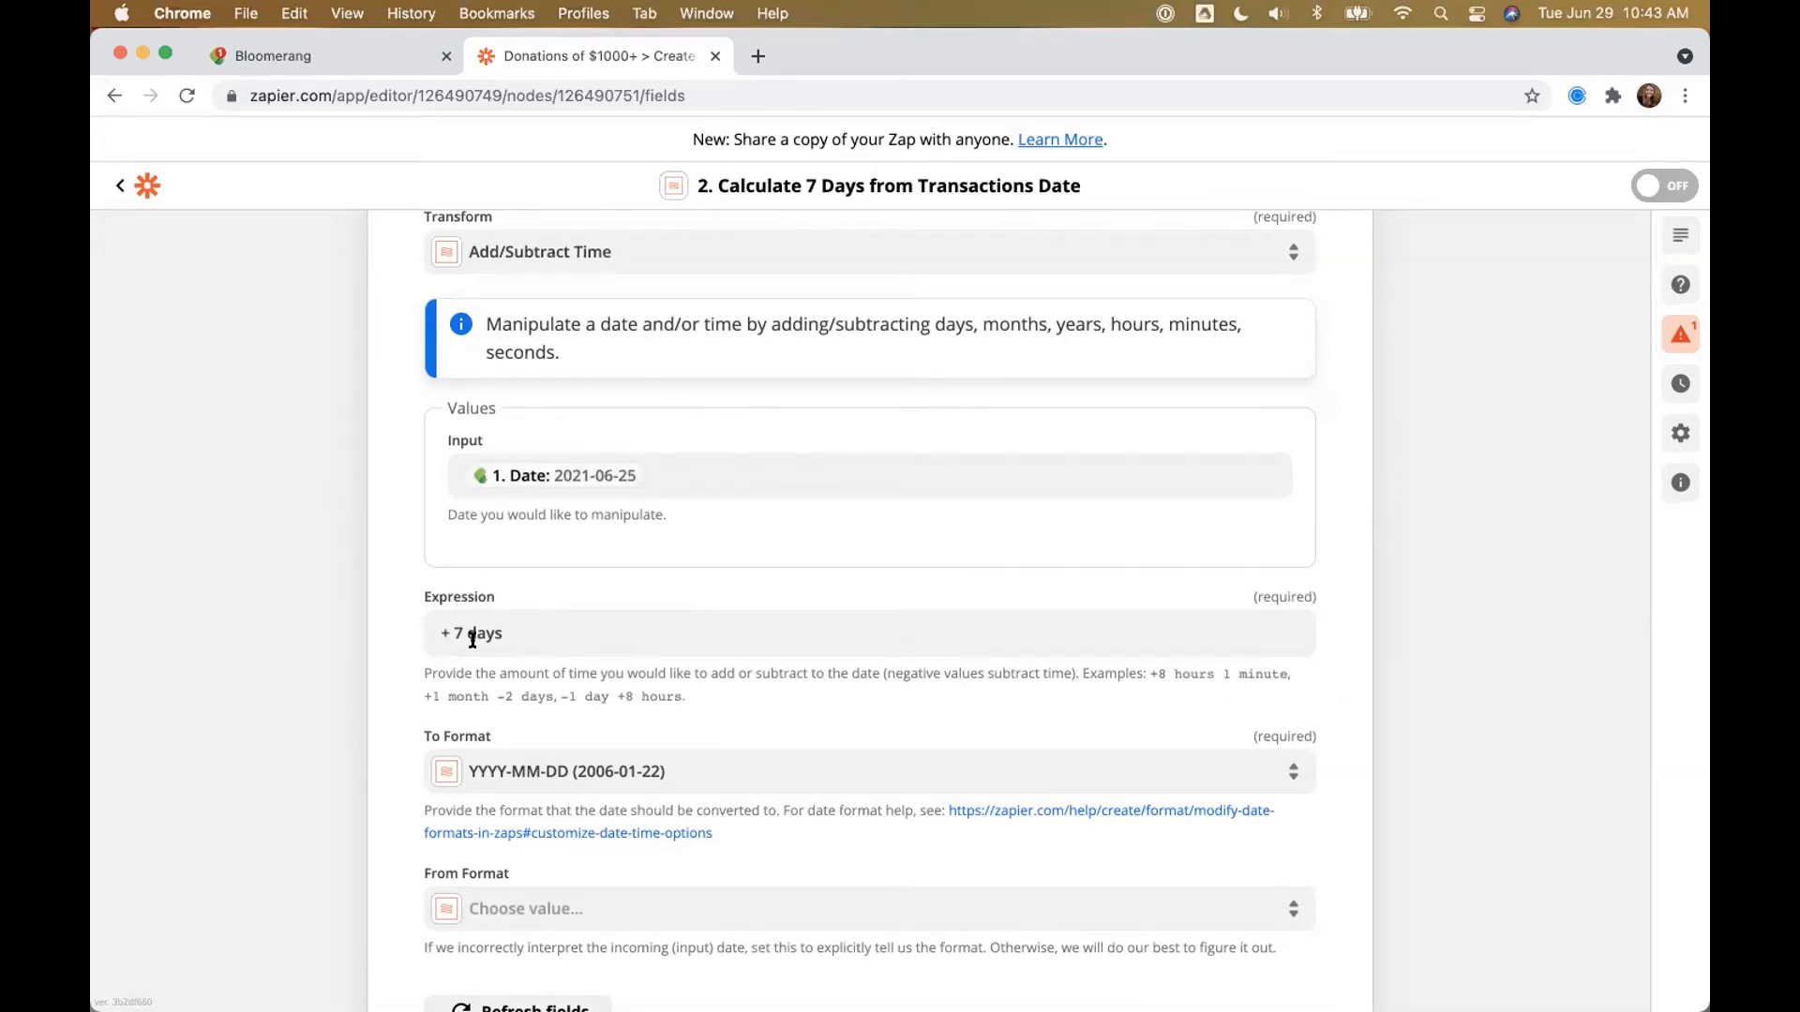
scroll(587, 763, down, 3)
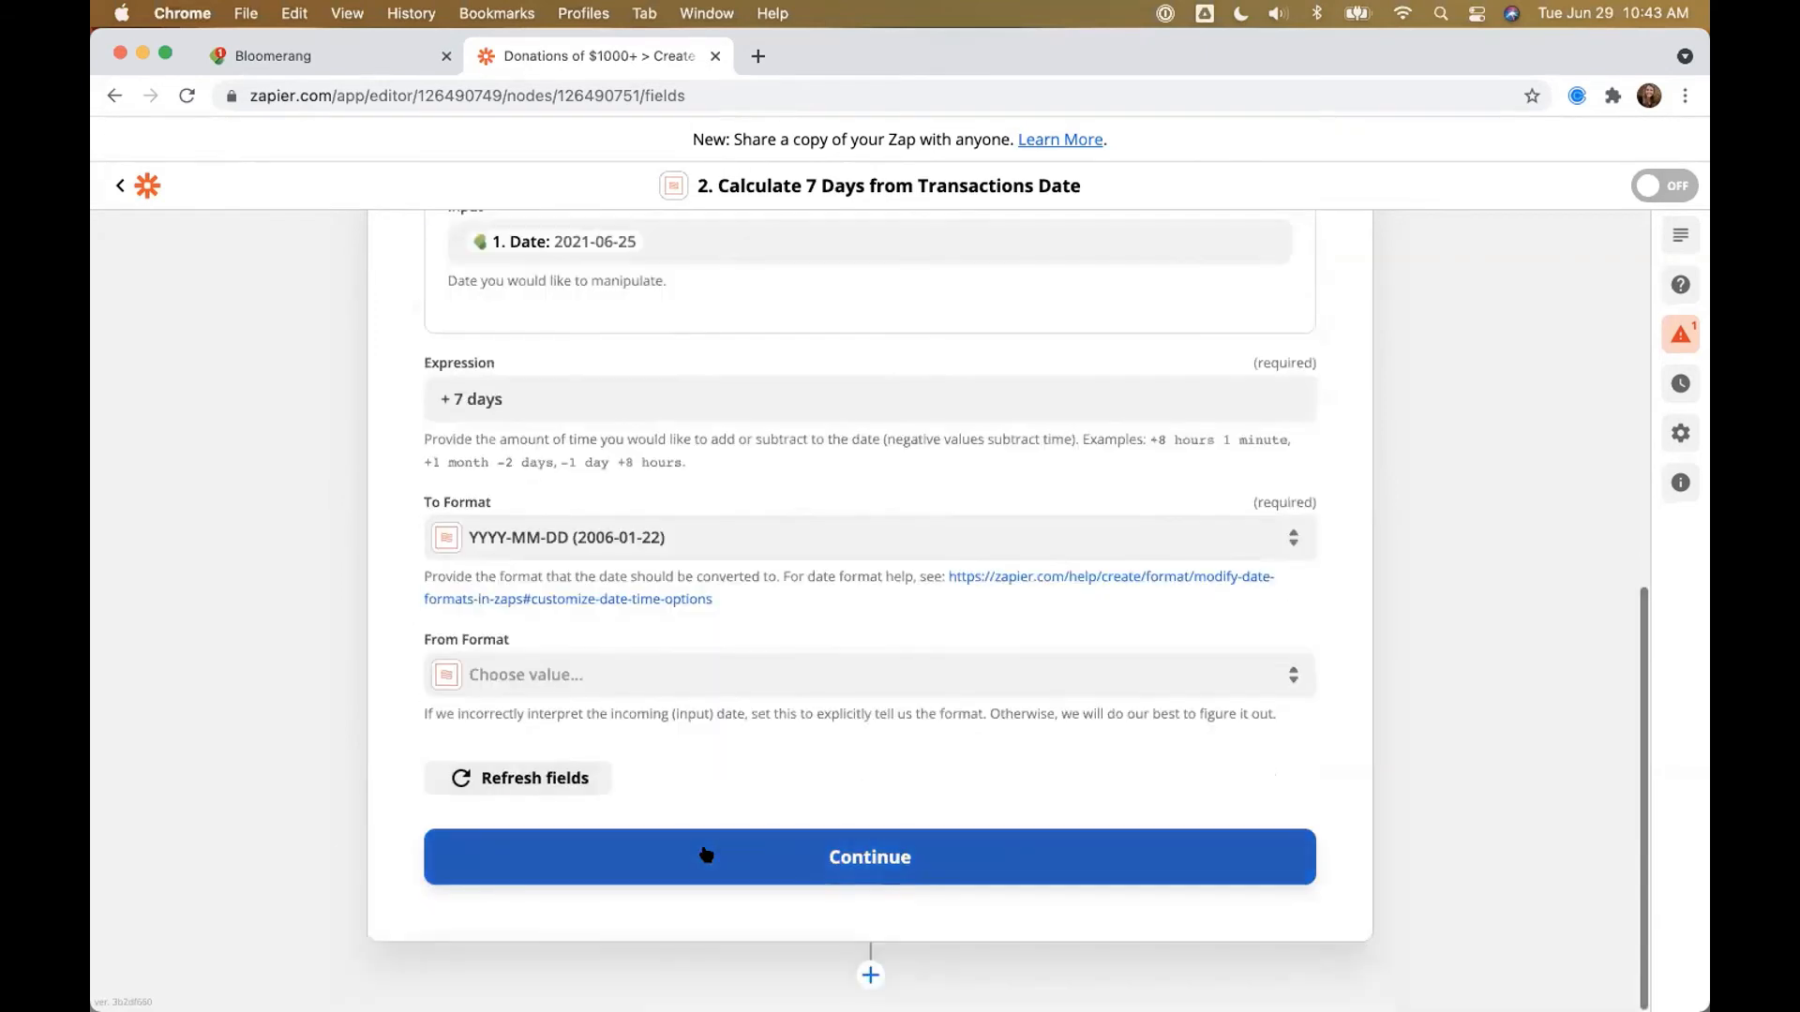
click(707, 855)
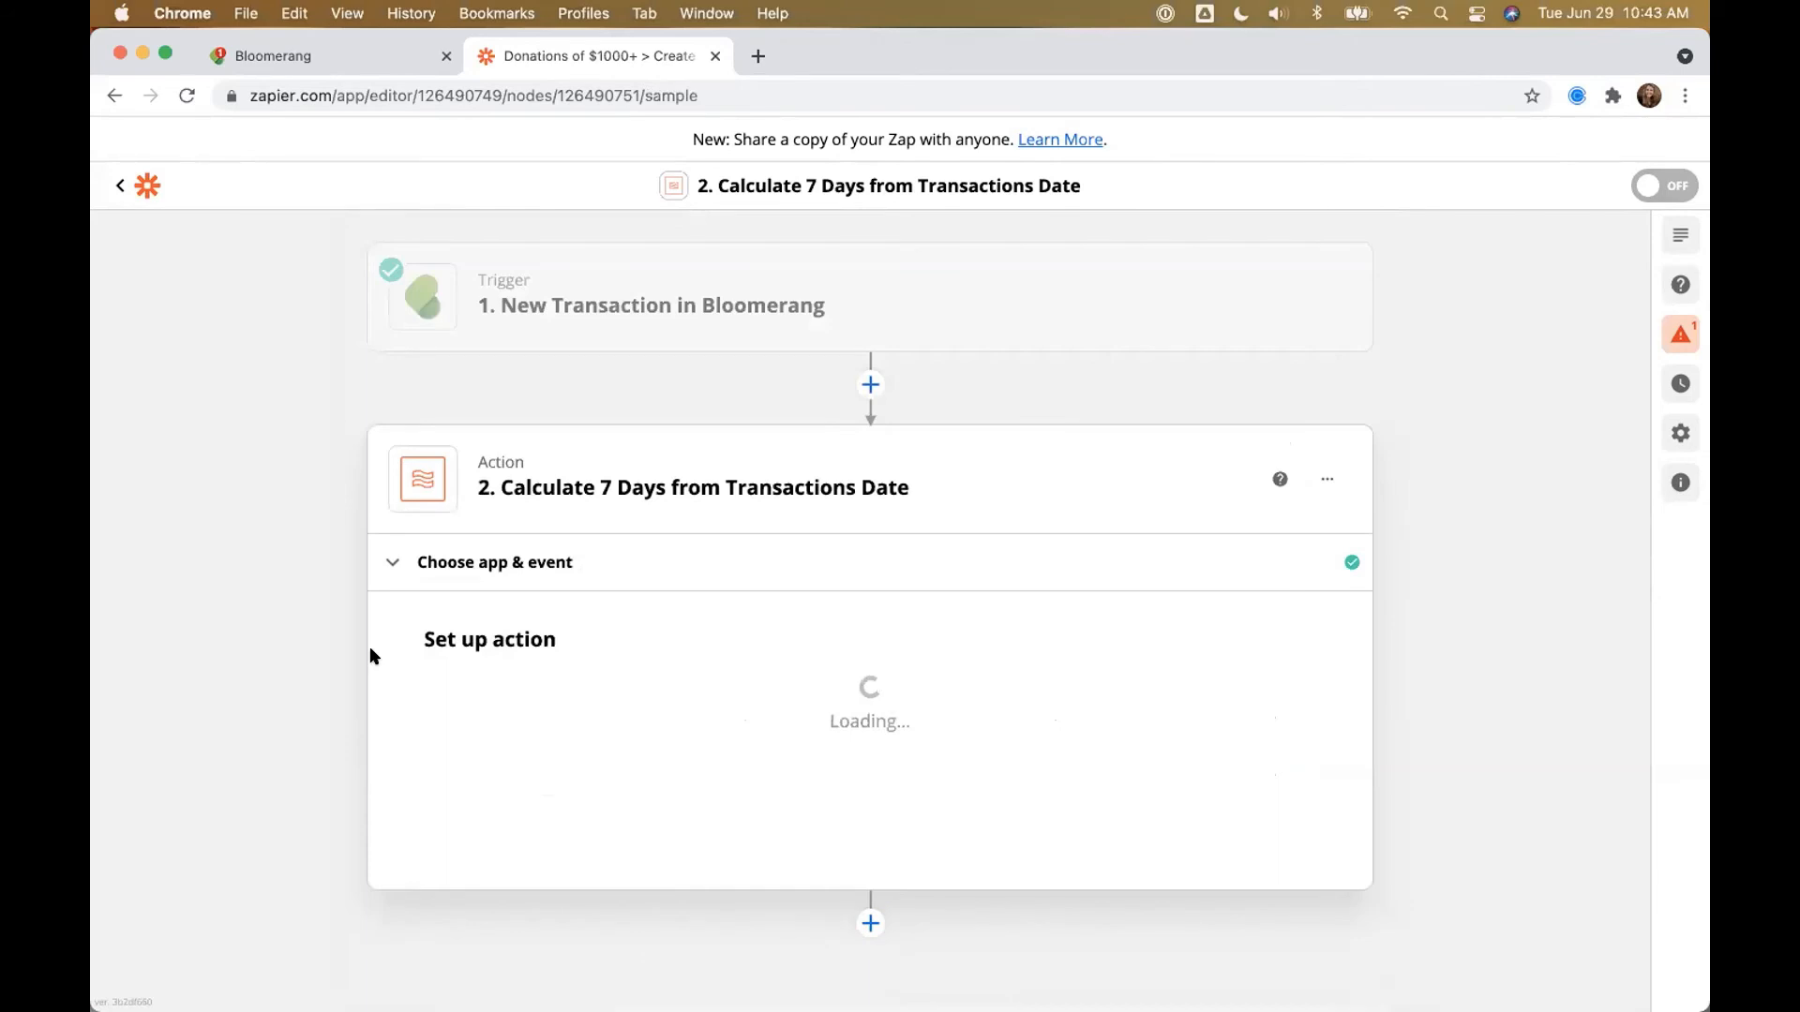
Step: Test the date step, check its output of 2021-07-02, and close it
scroll(375, 648, down, 3)
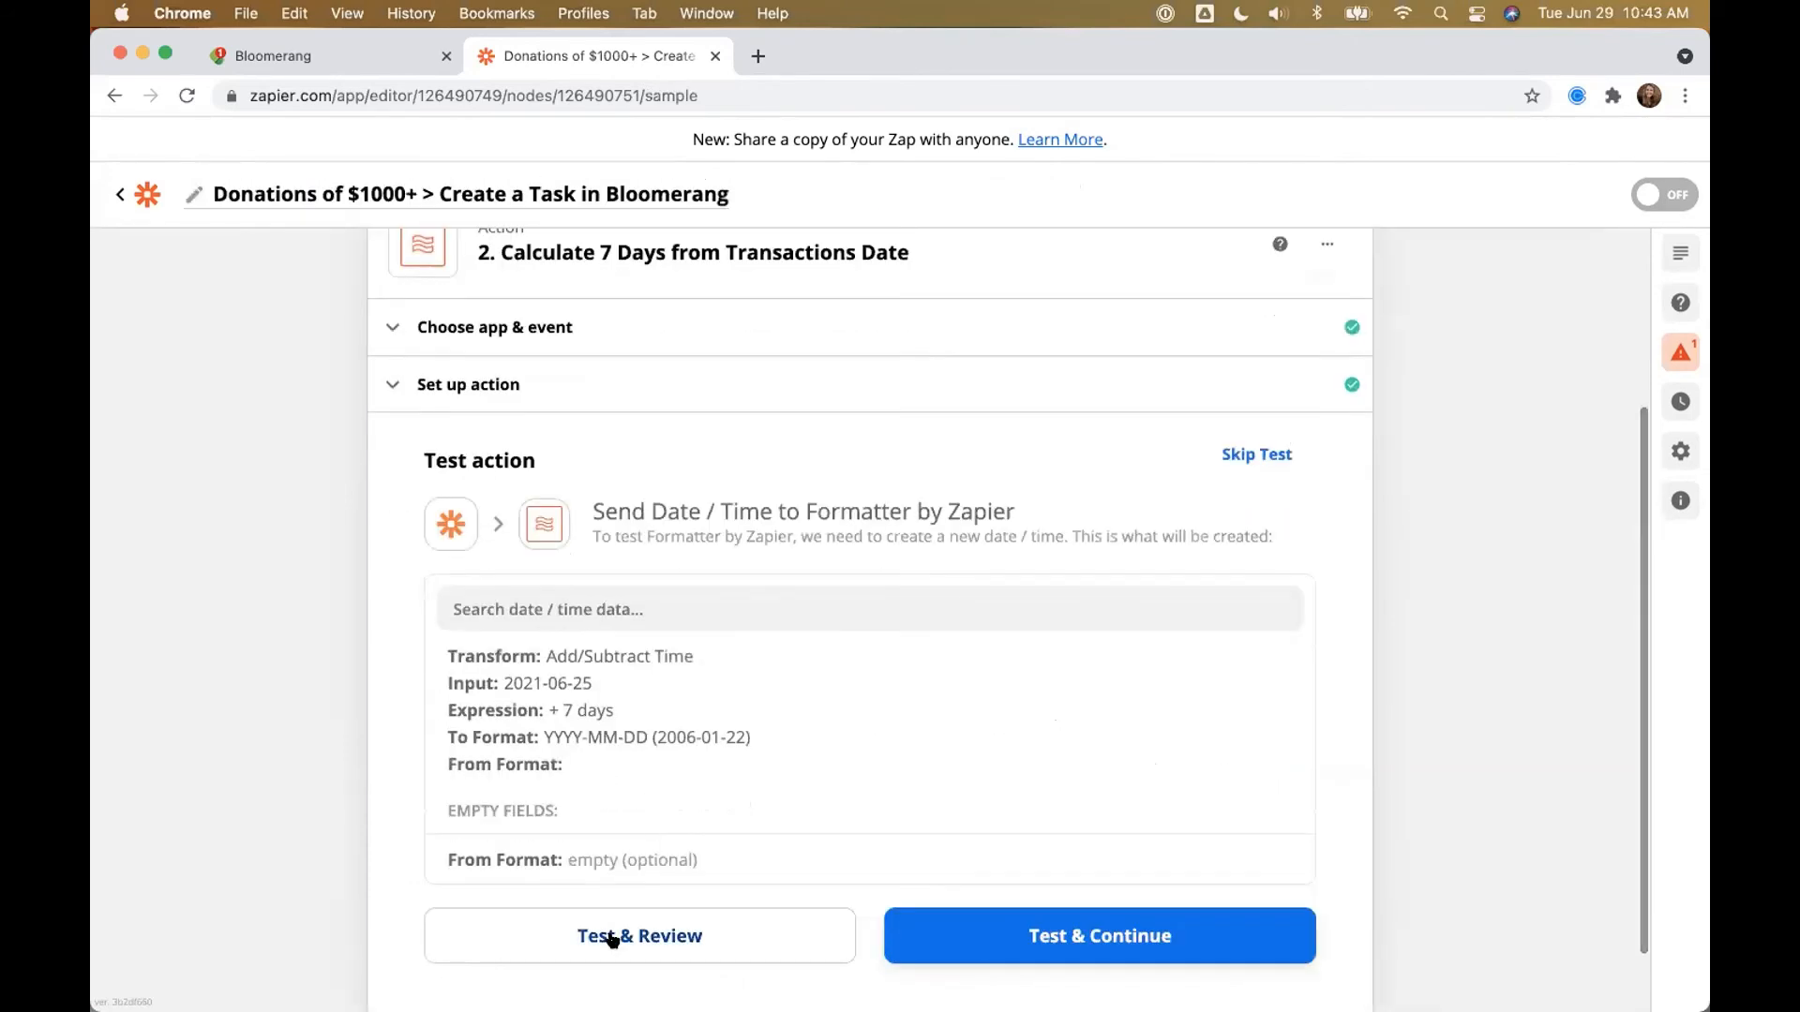
click(612, 938)
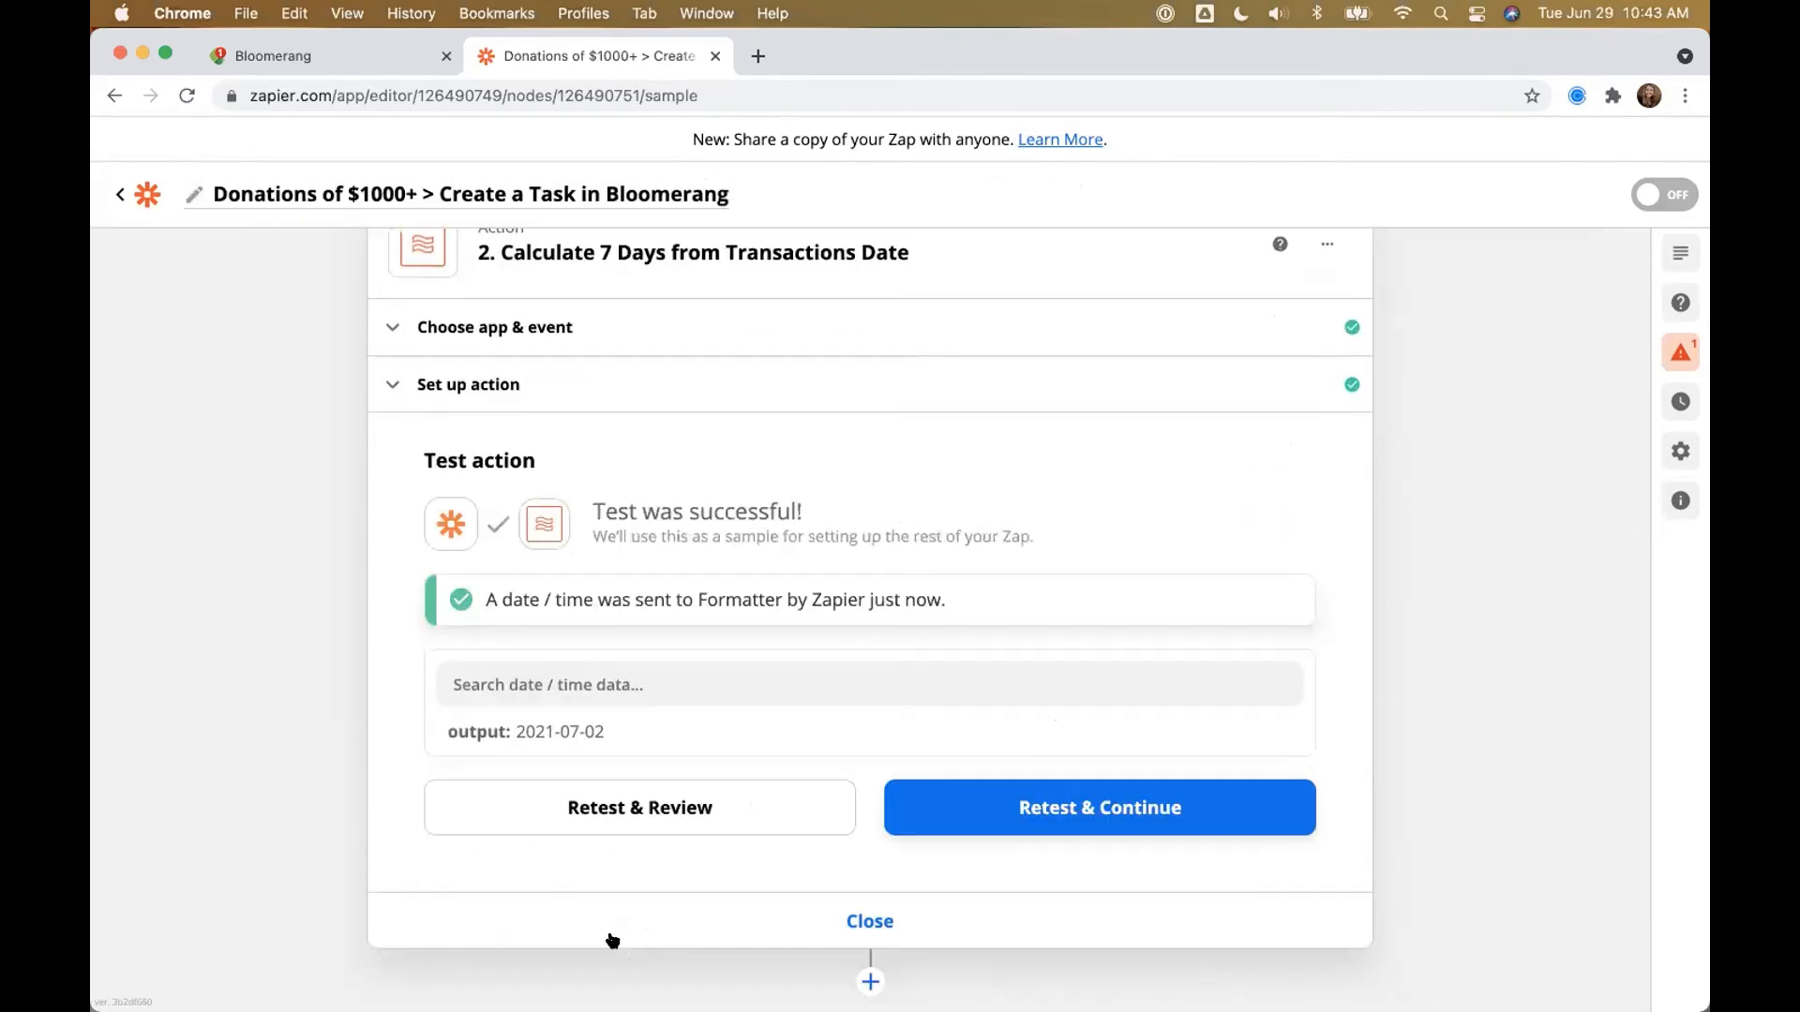
drag(605, 731, 497, 731)
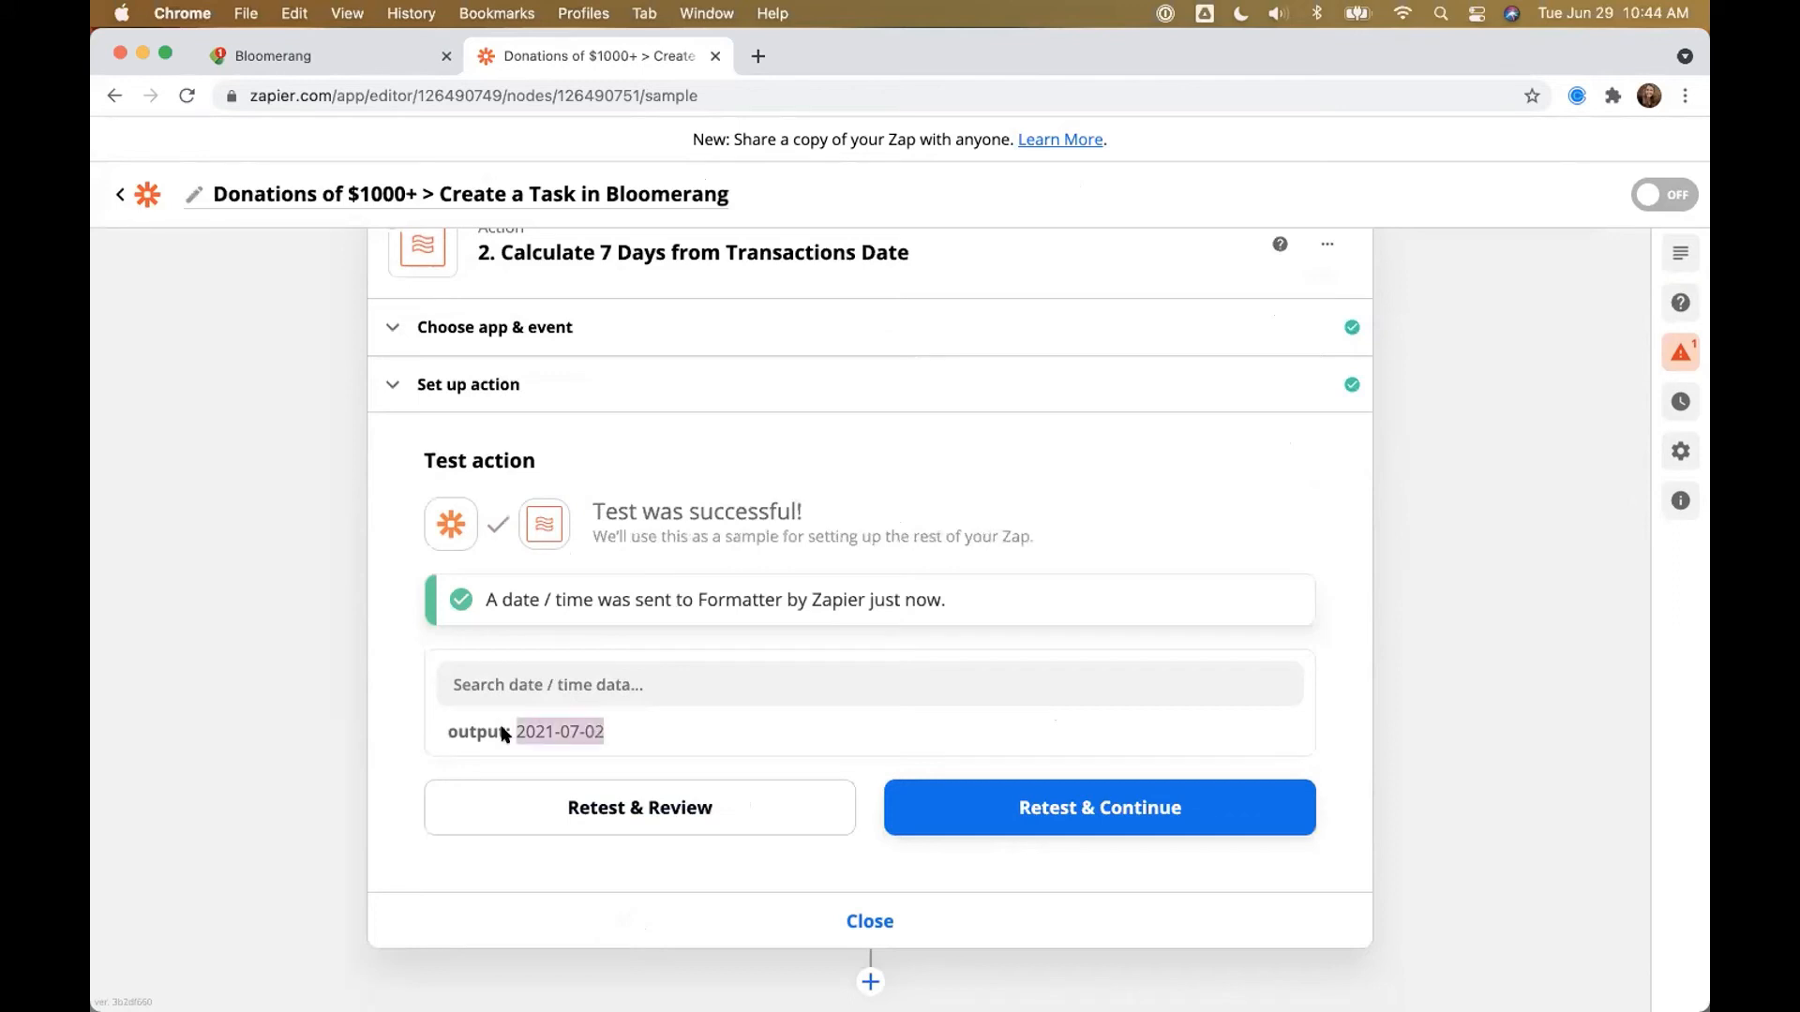
click(853, 919)
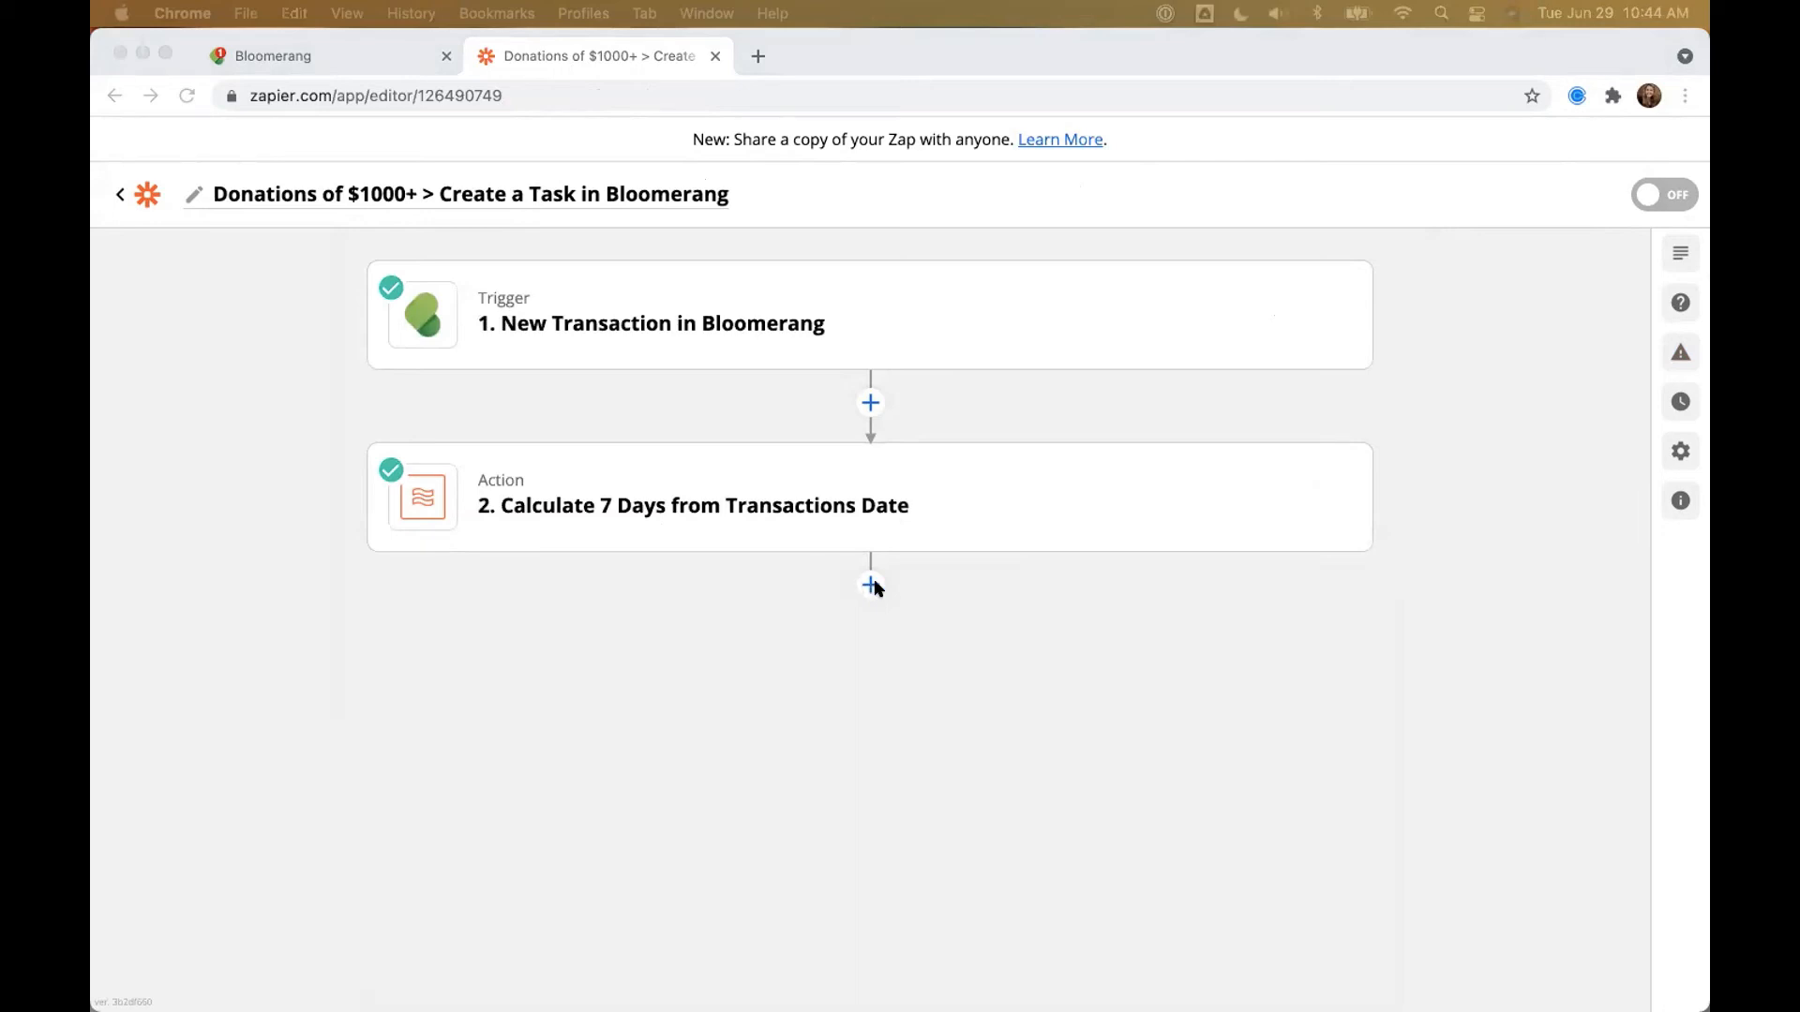
Step: Add a third step using Webhooks by Zapier with the POST action event
click(871, 586)
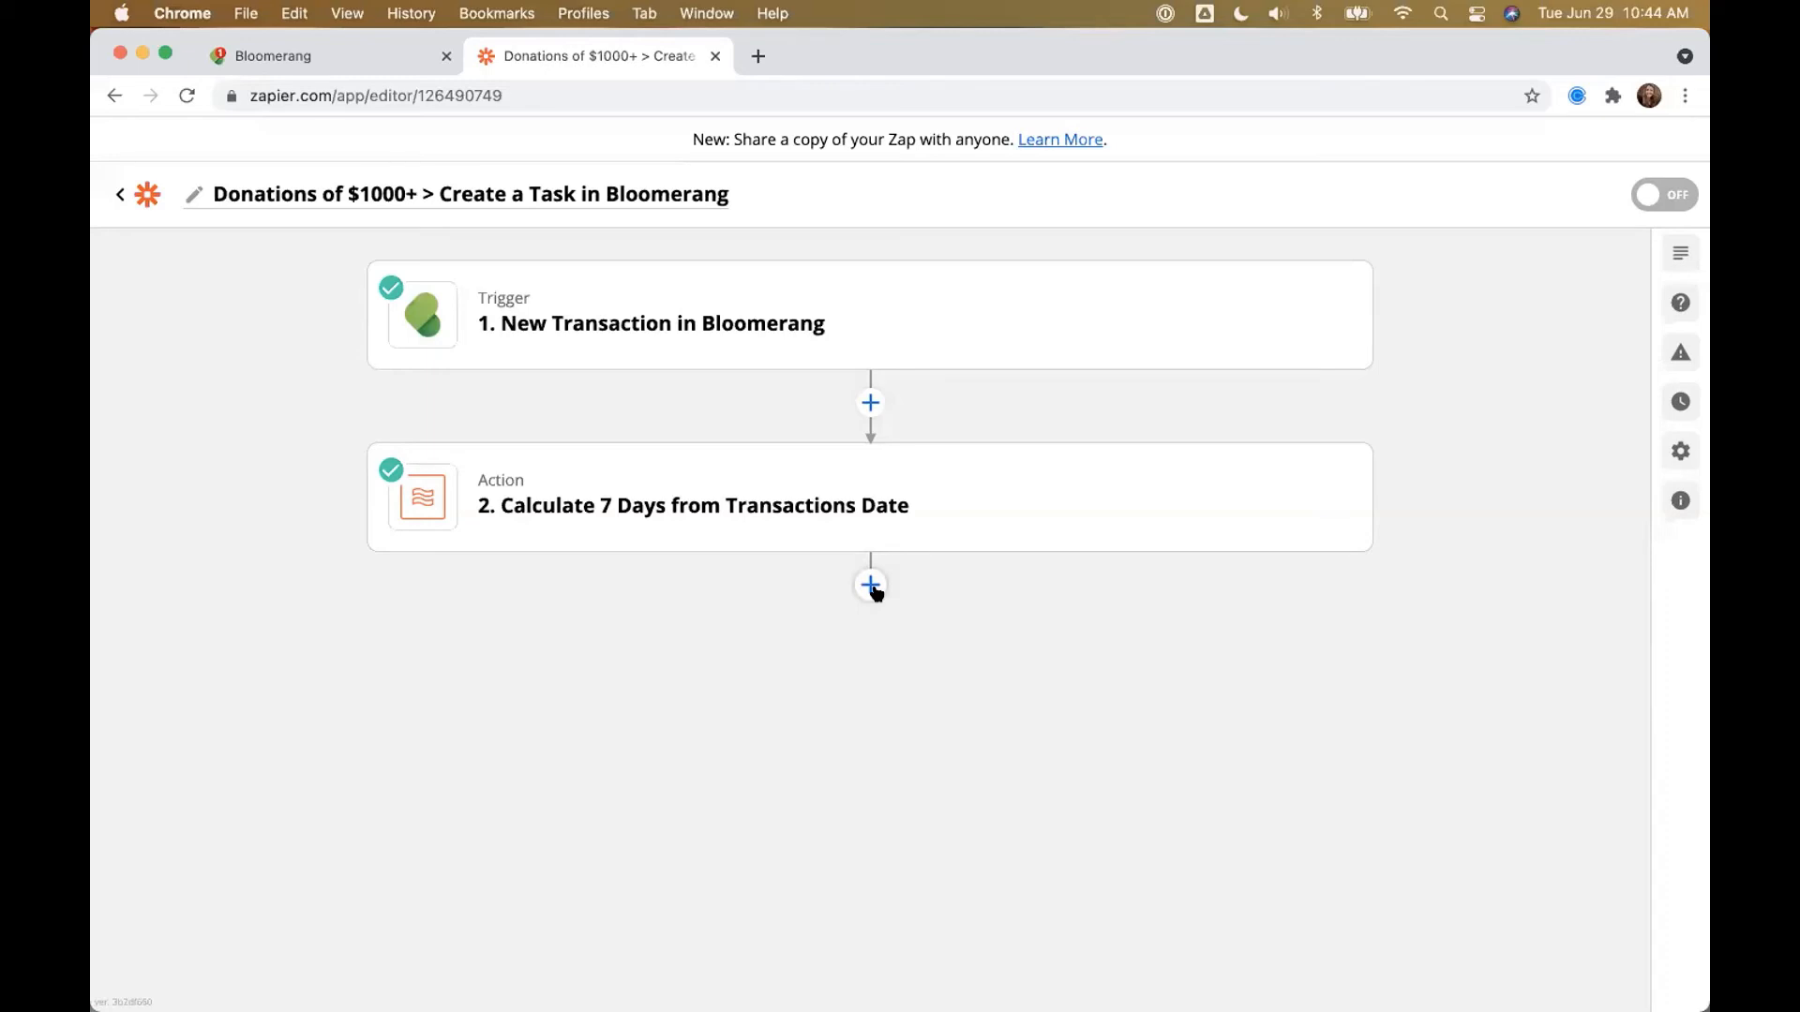
click(871, 586)
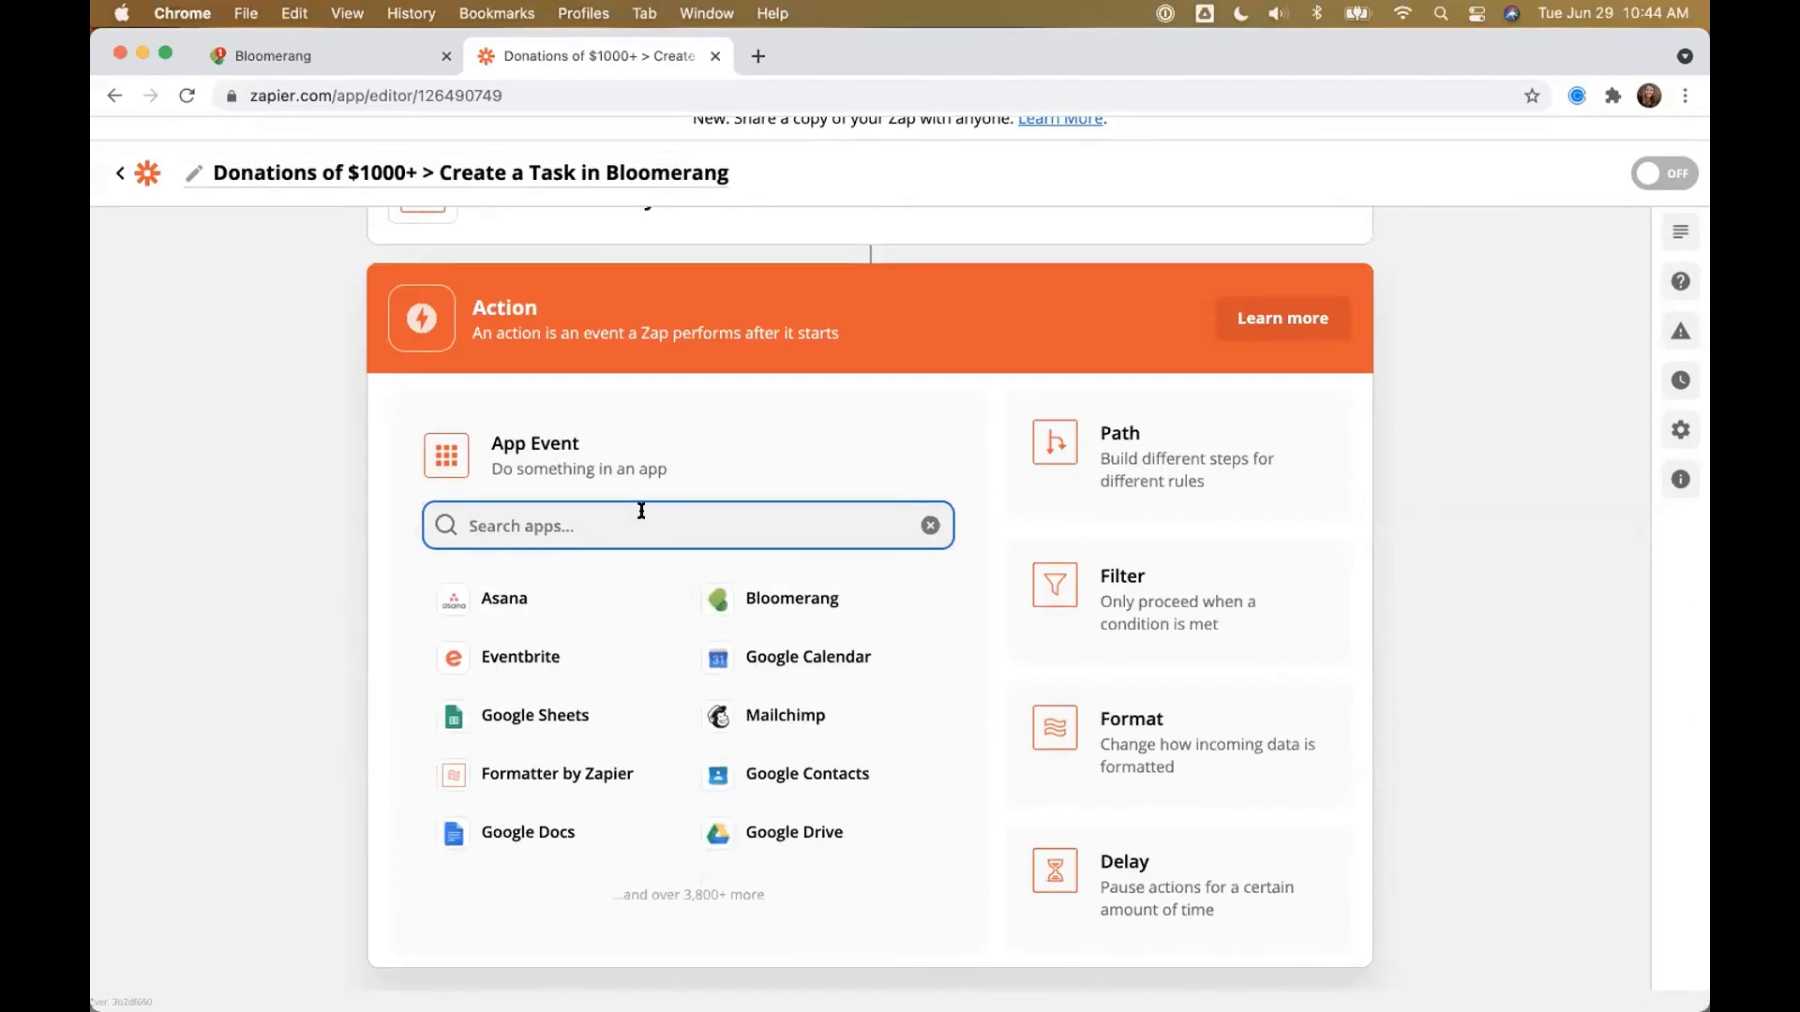
text(Webhoo)
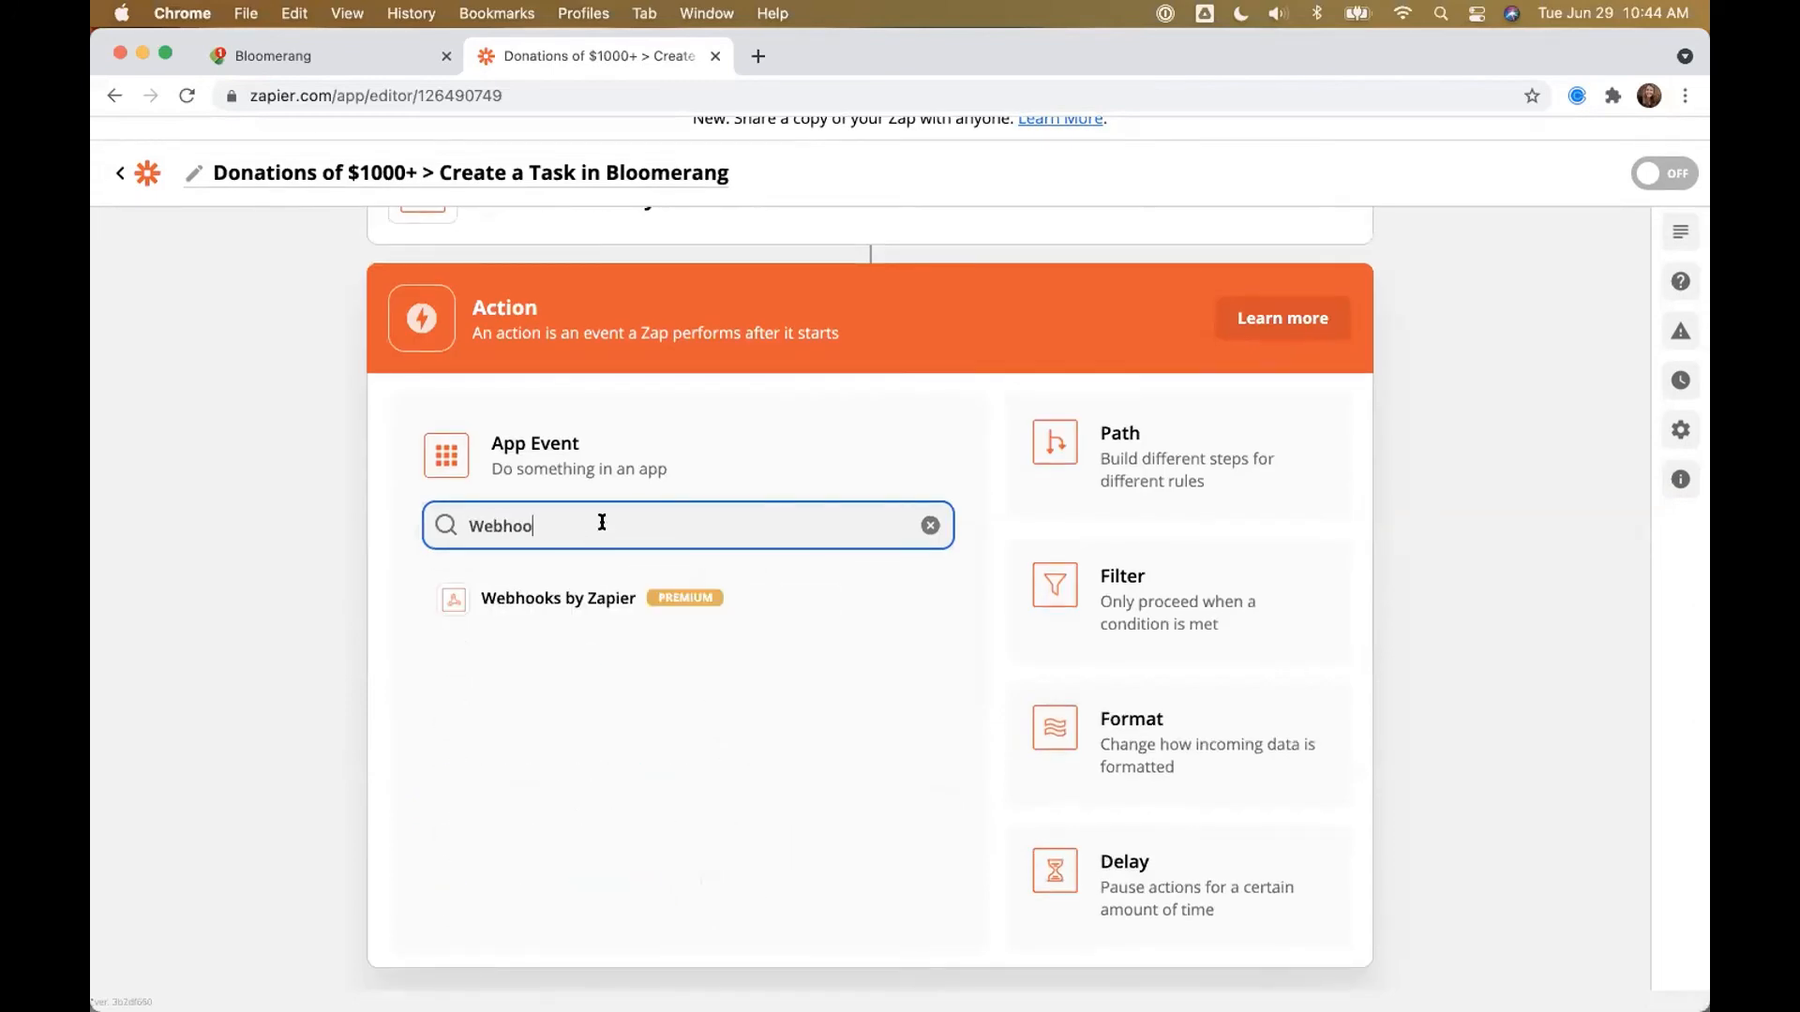
click(566, 598)
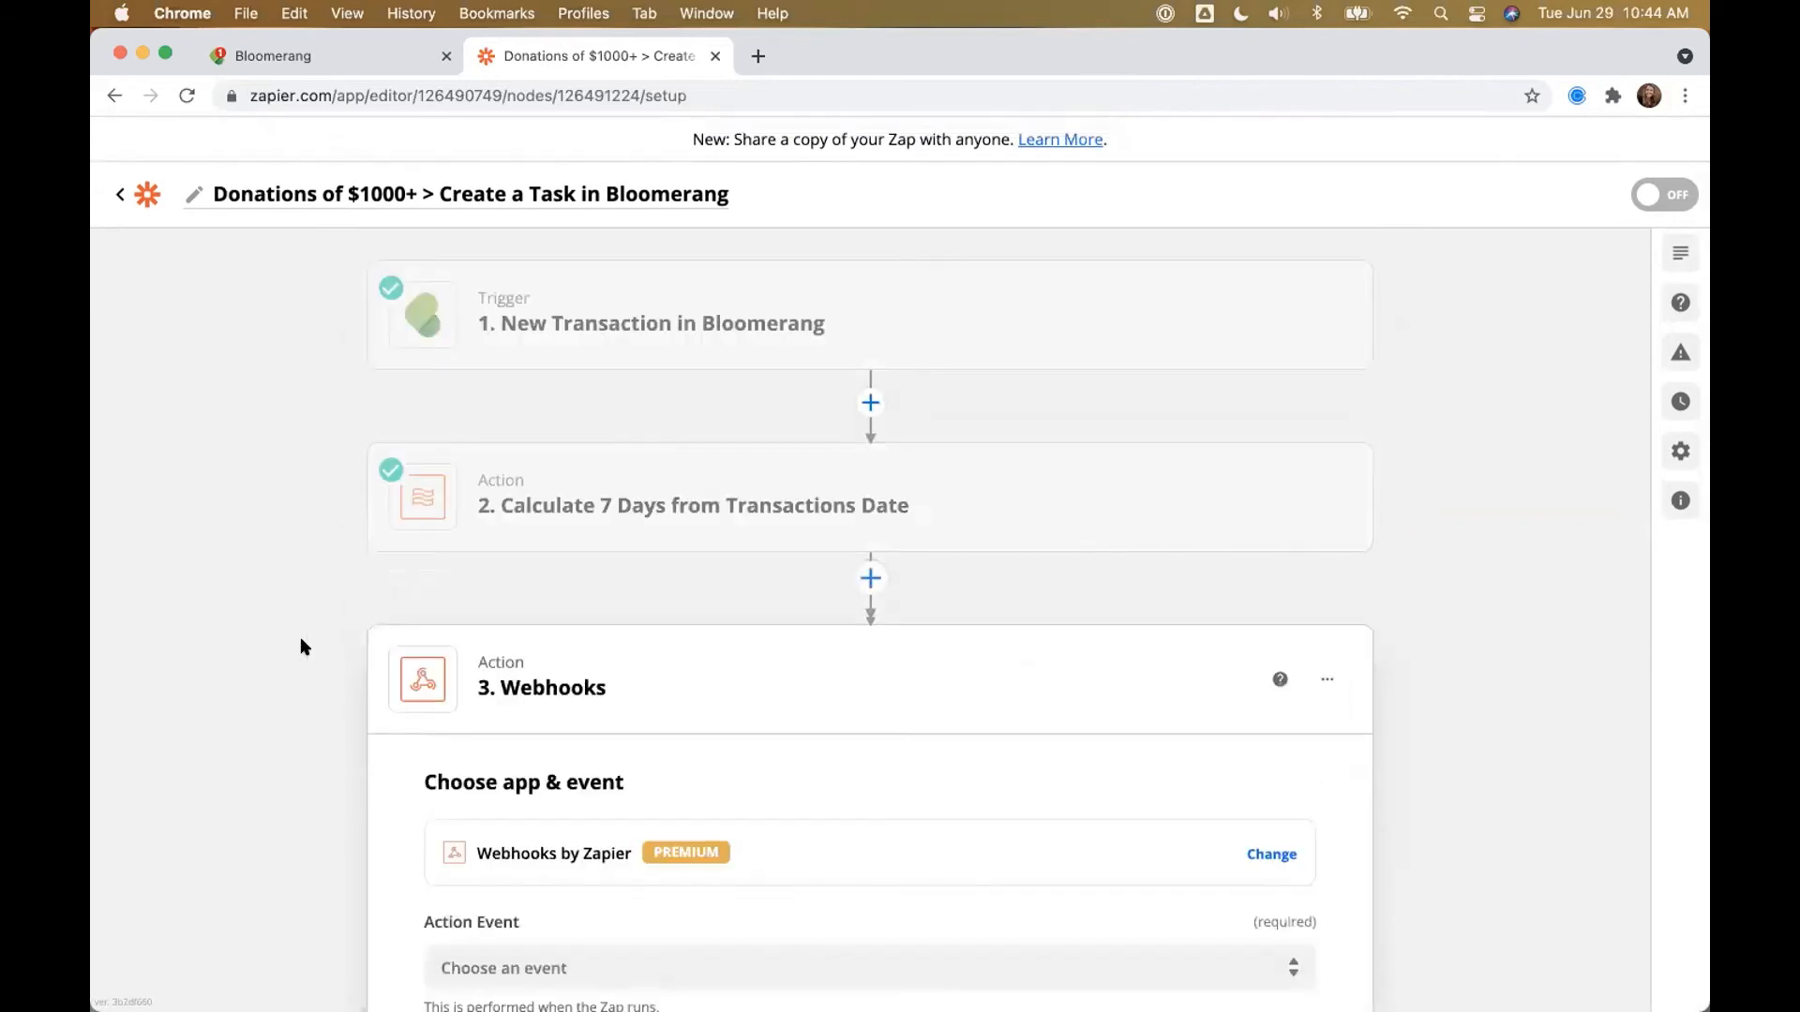
click(485, 760)
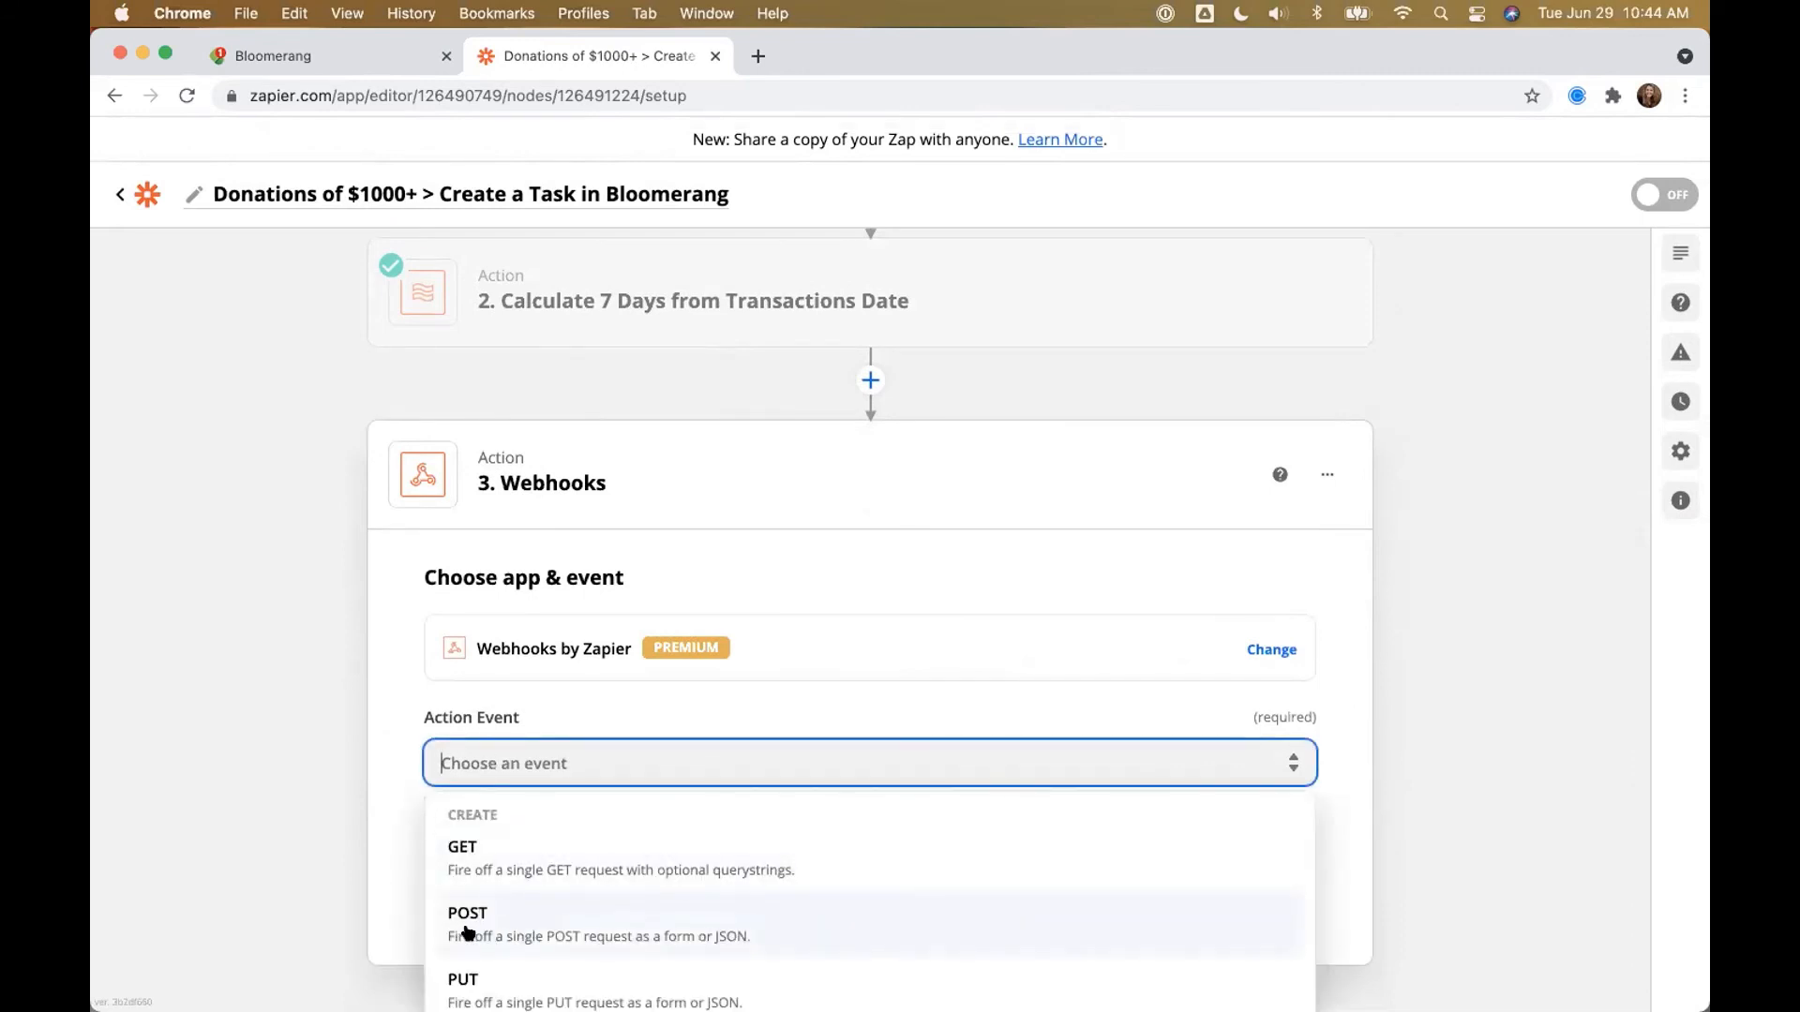
click(468, 932)
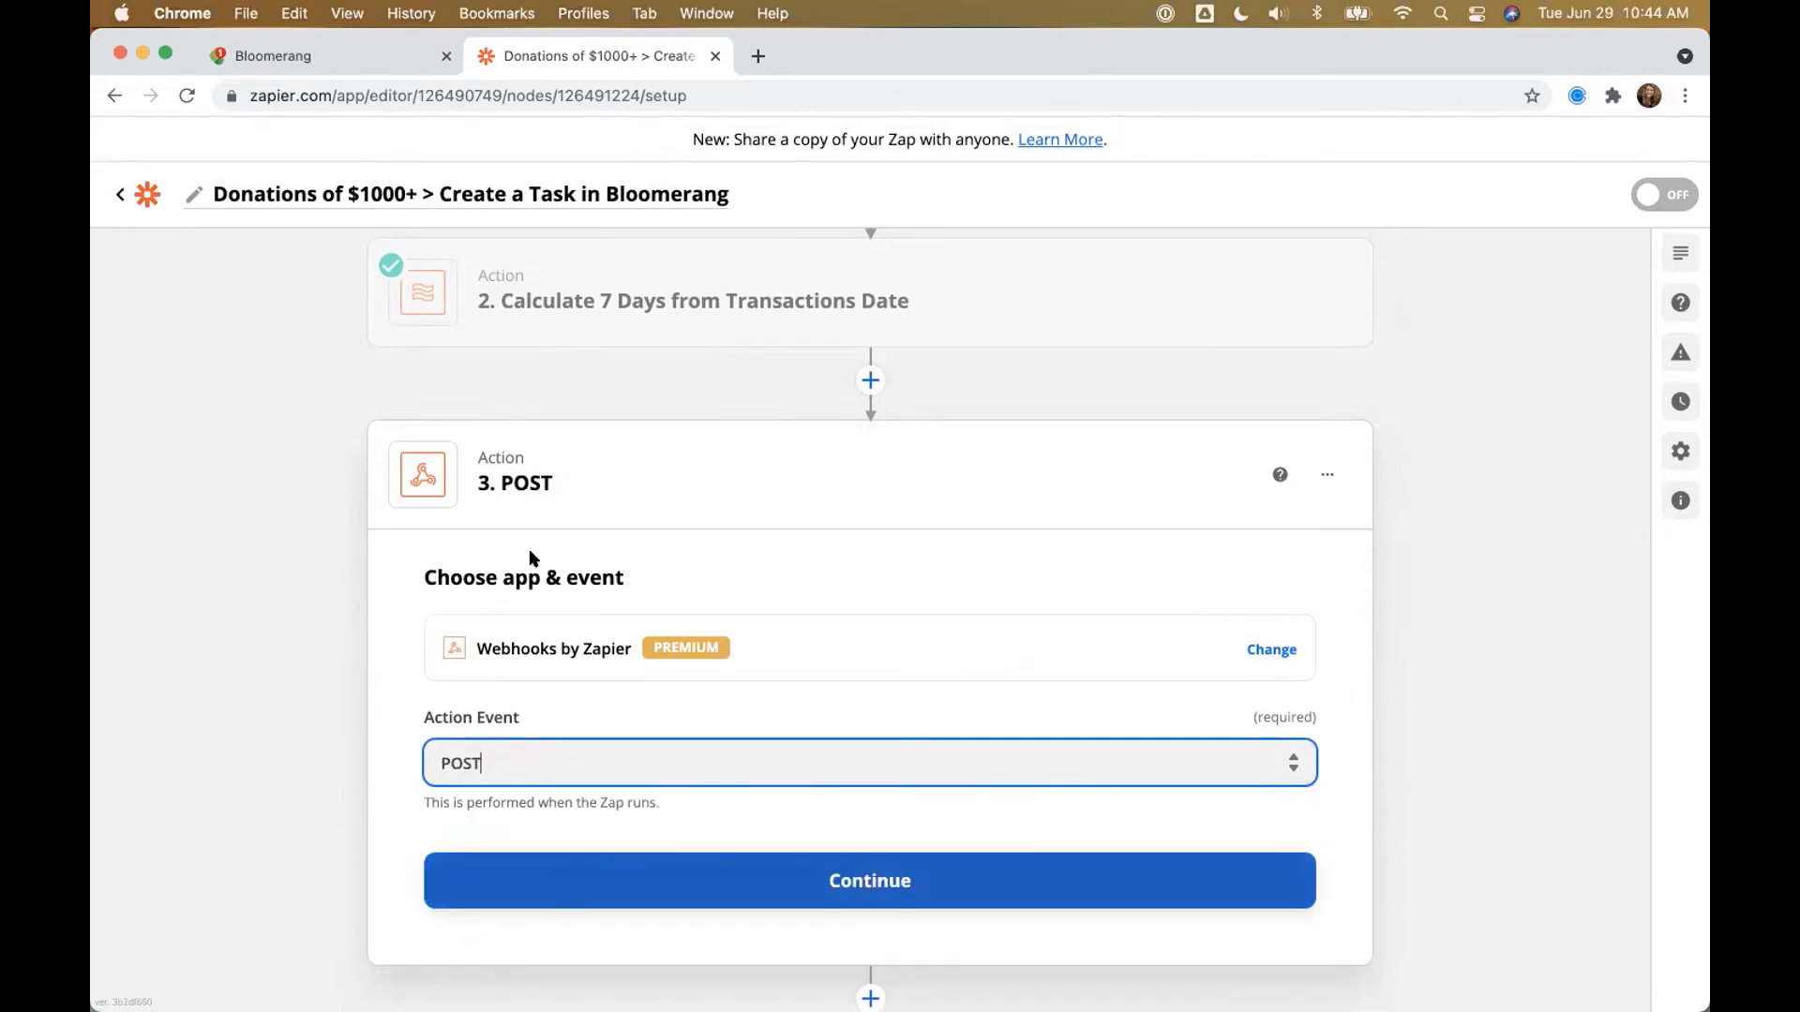
click(691, 880)
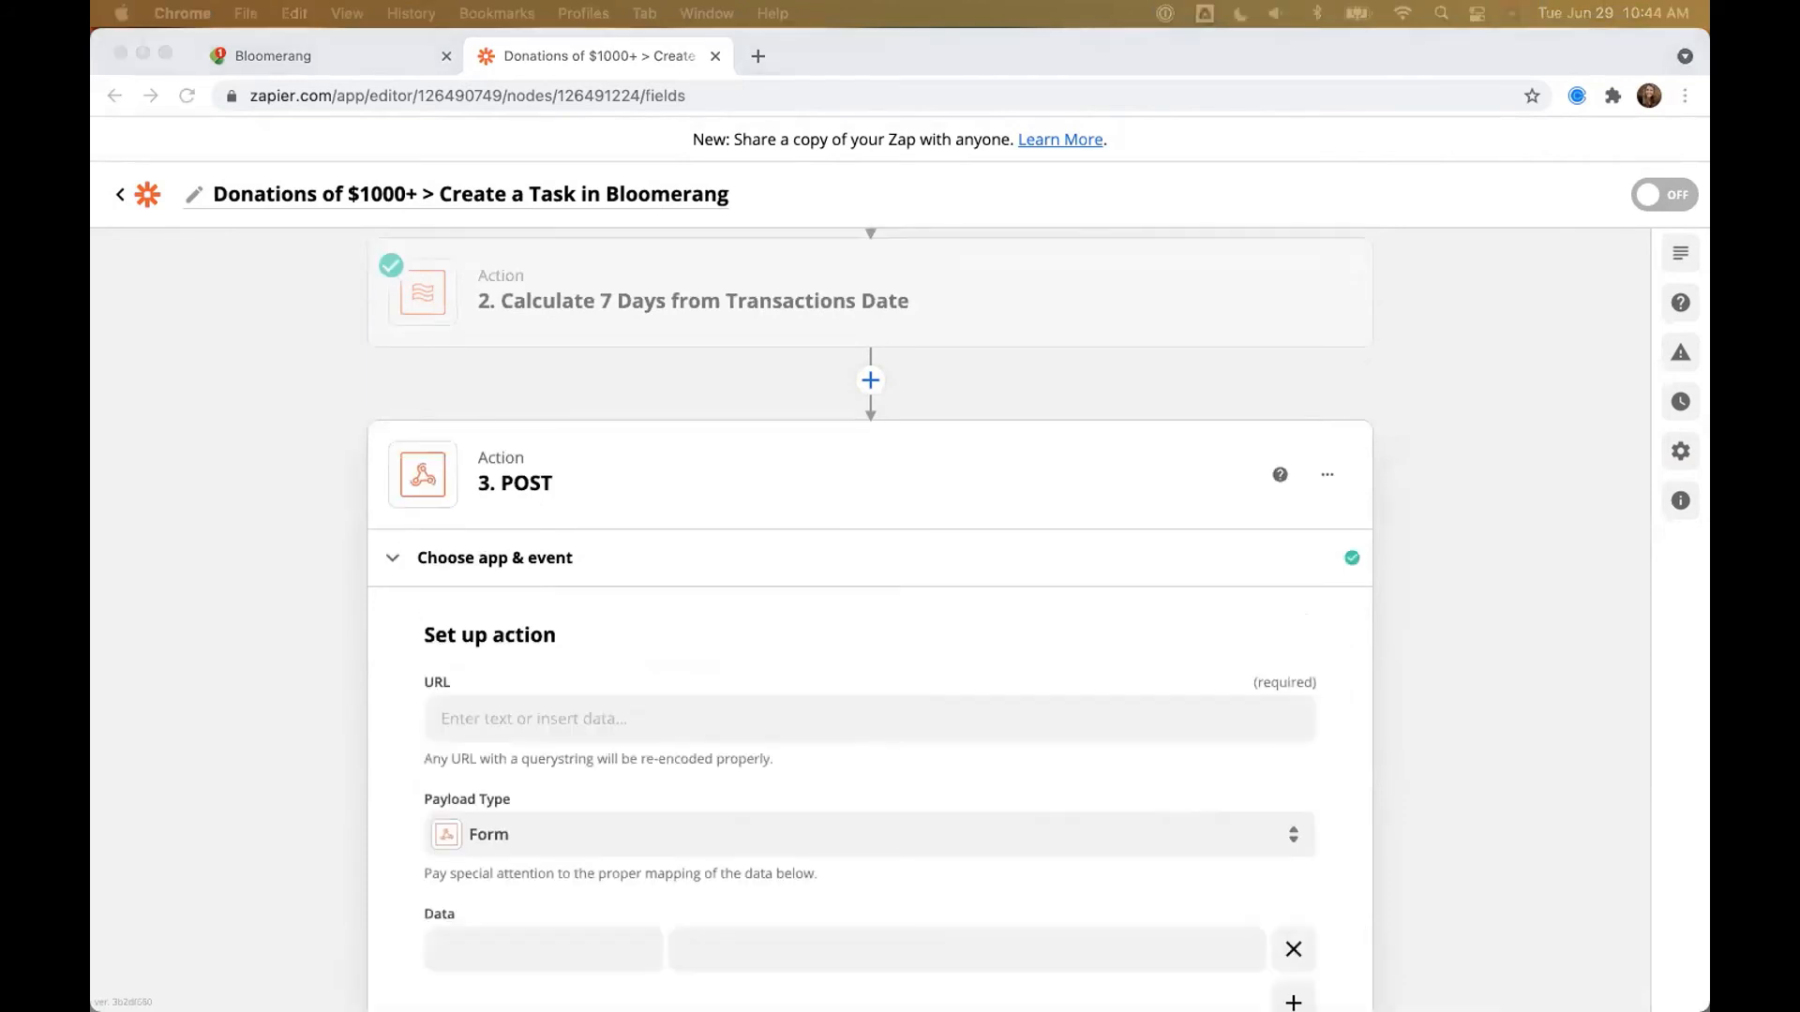
Step: Paste the Bloomerang task endpoint URL into the POST step's URL field
scroll(510, 588, down, 3)
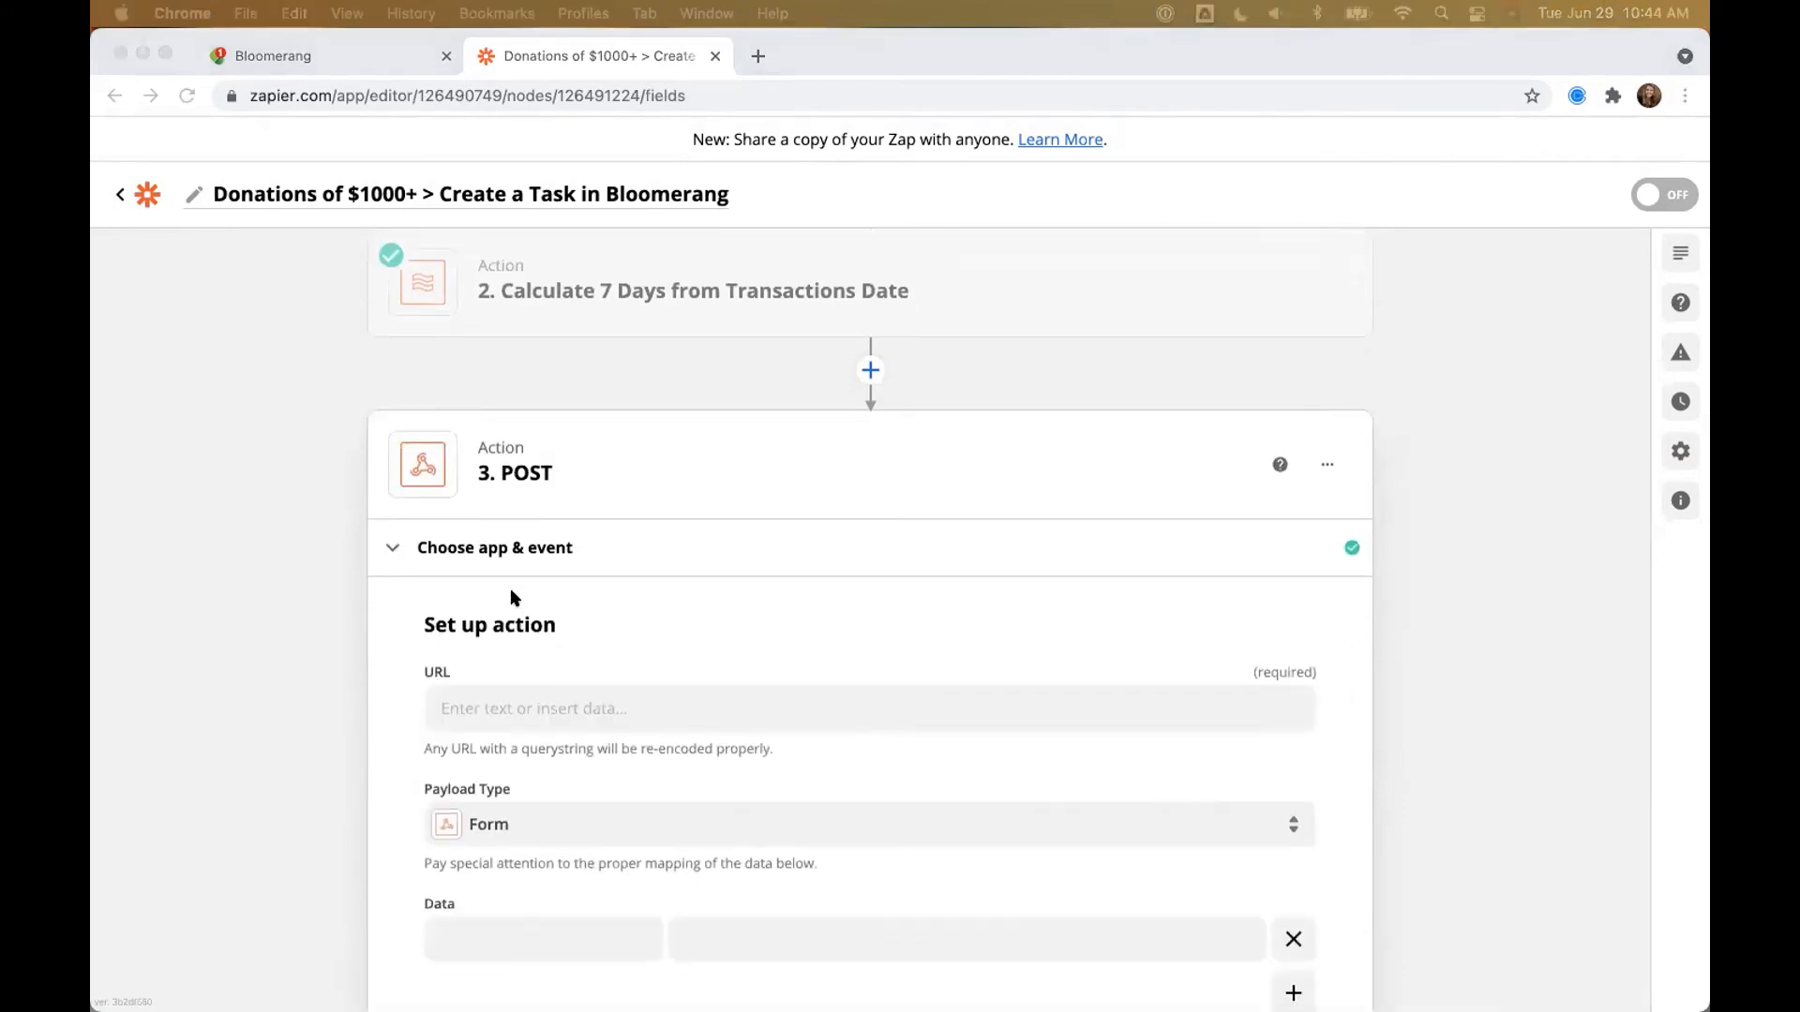
click(472, 578)
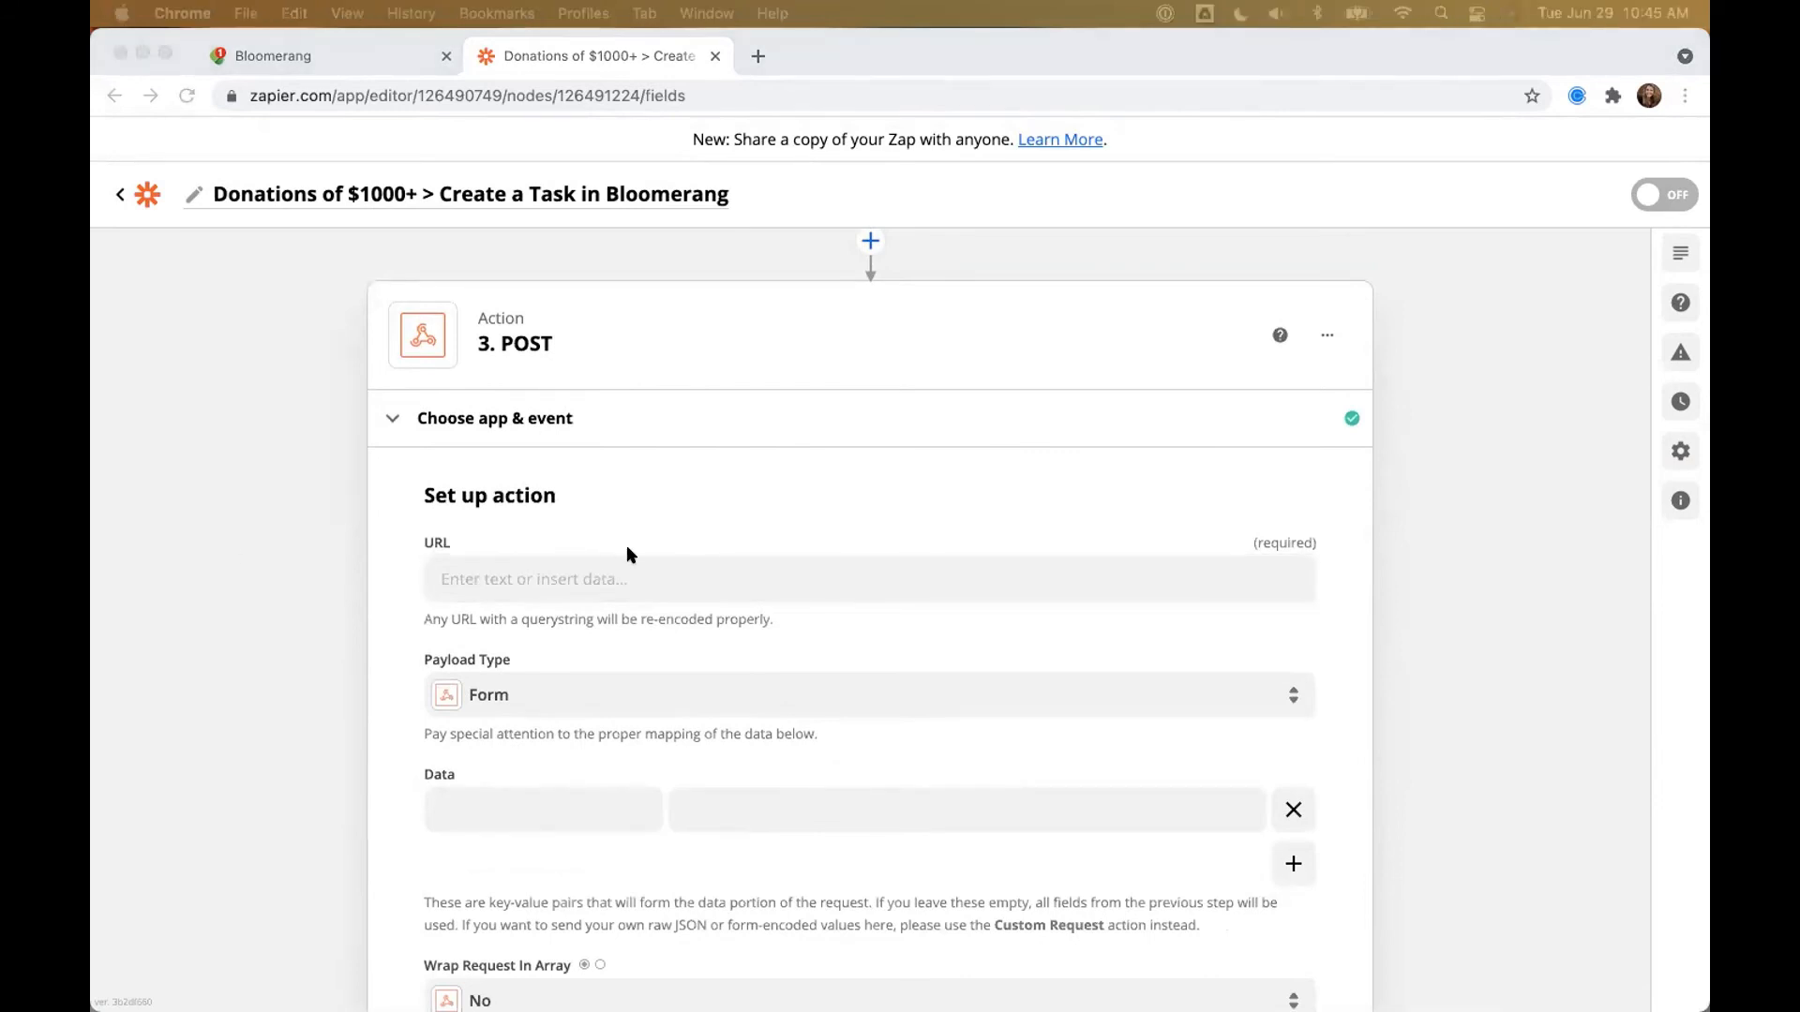
click(626, 577)
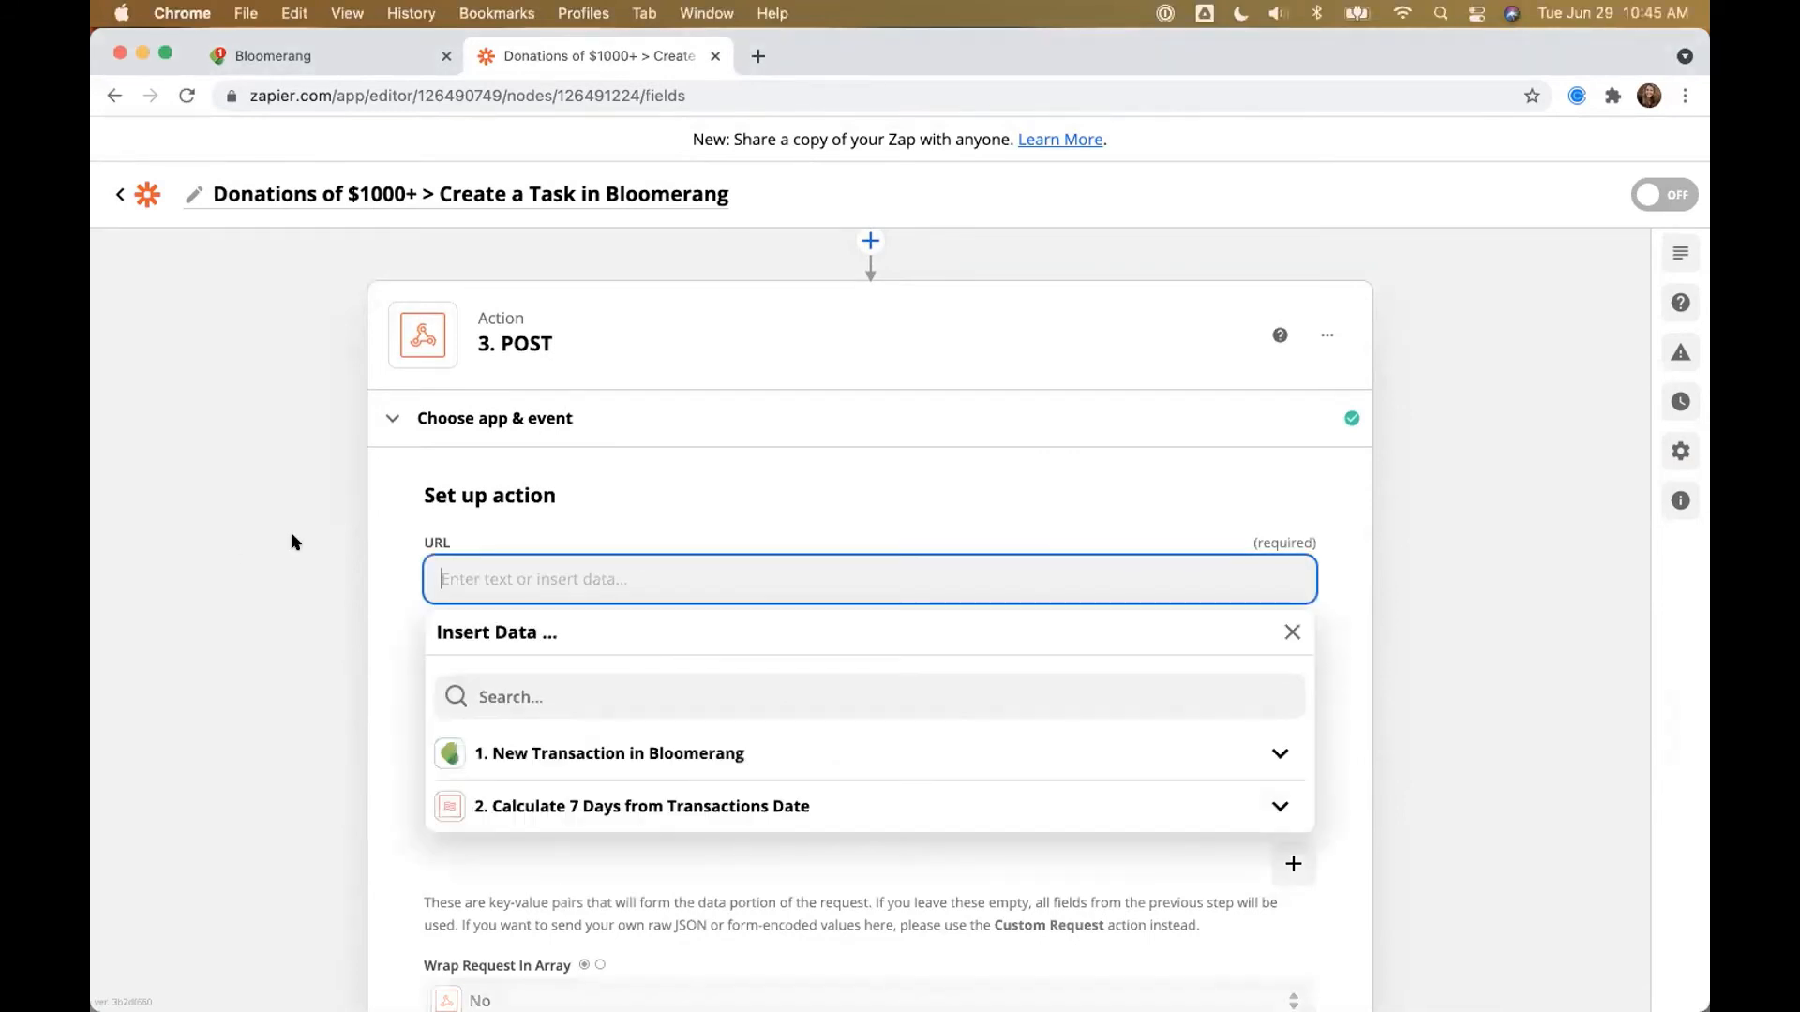
text(https://api.bloomerang.co/v2/task?sendNotifications=false)
click(263, 547)
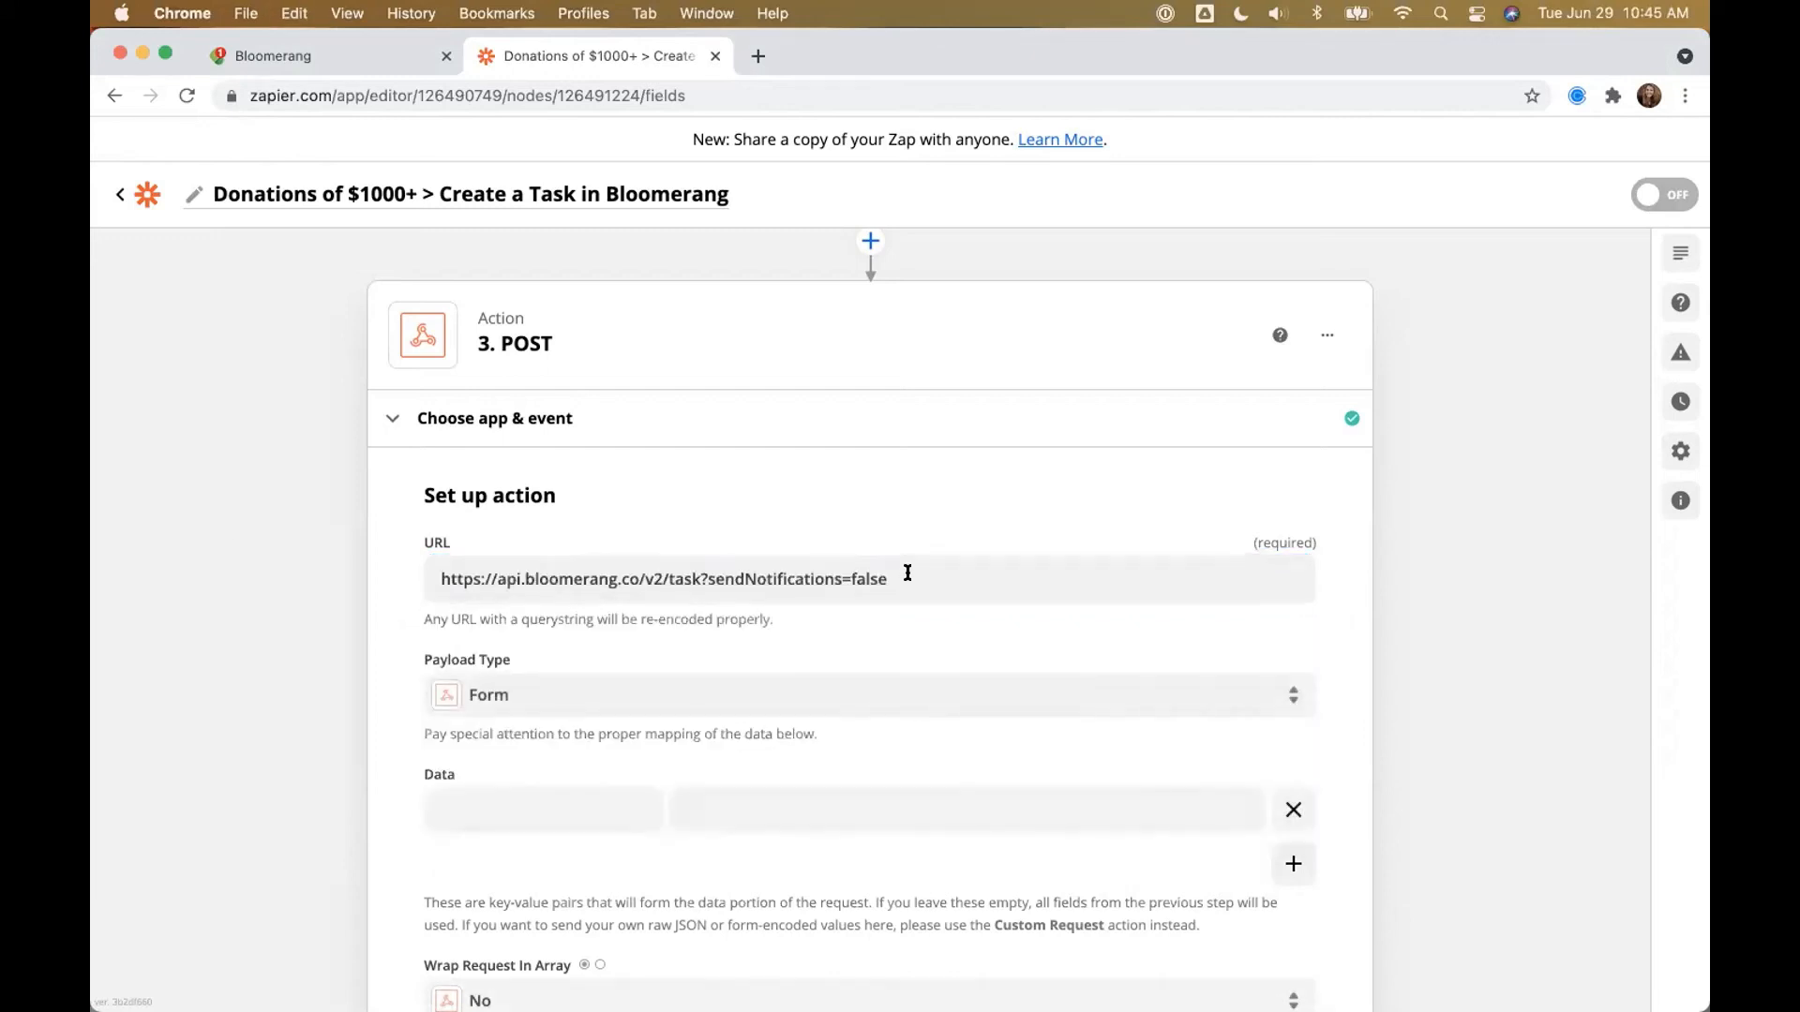
Step: Edit the URL so it ends with ?sendNotifications=false
triple_click(489, 578)
click(456, 577)
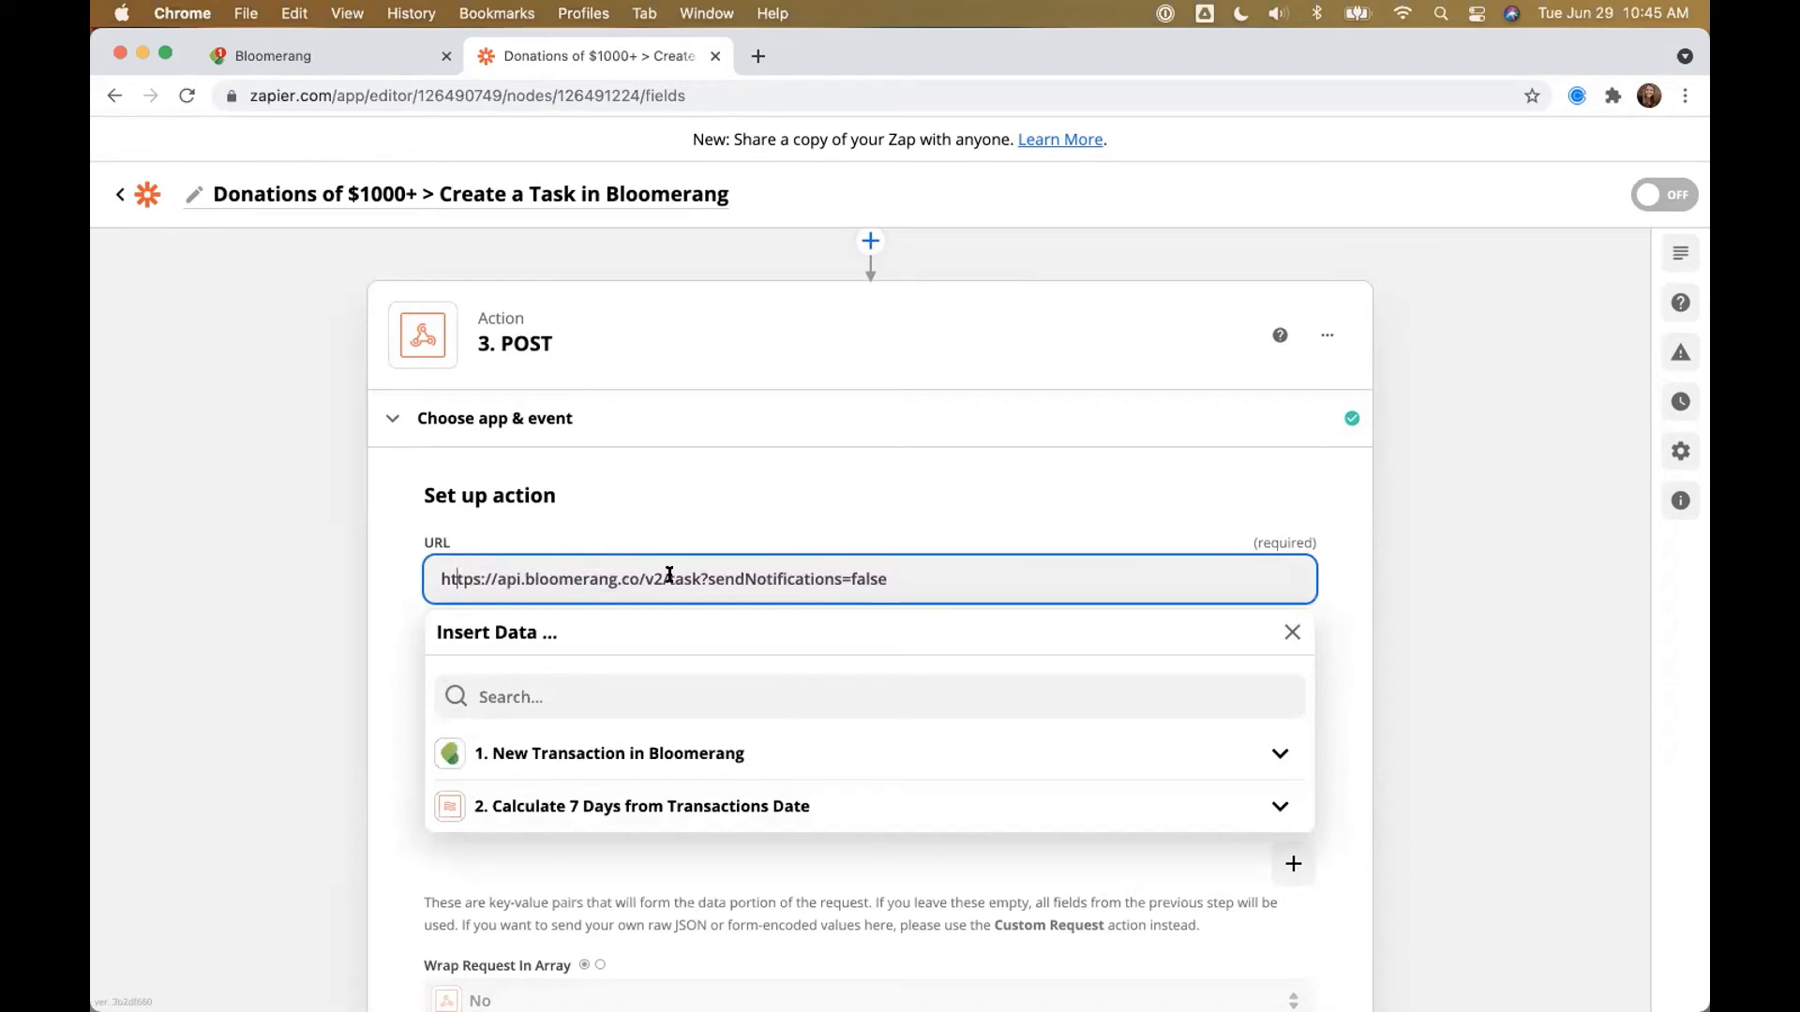
drag(696, 574, 886, 571)
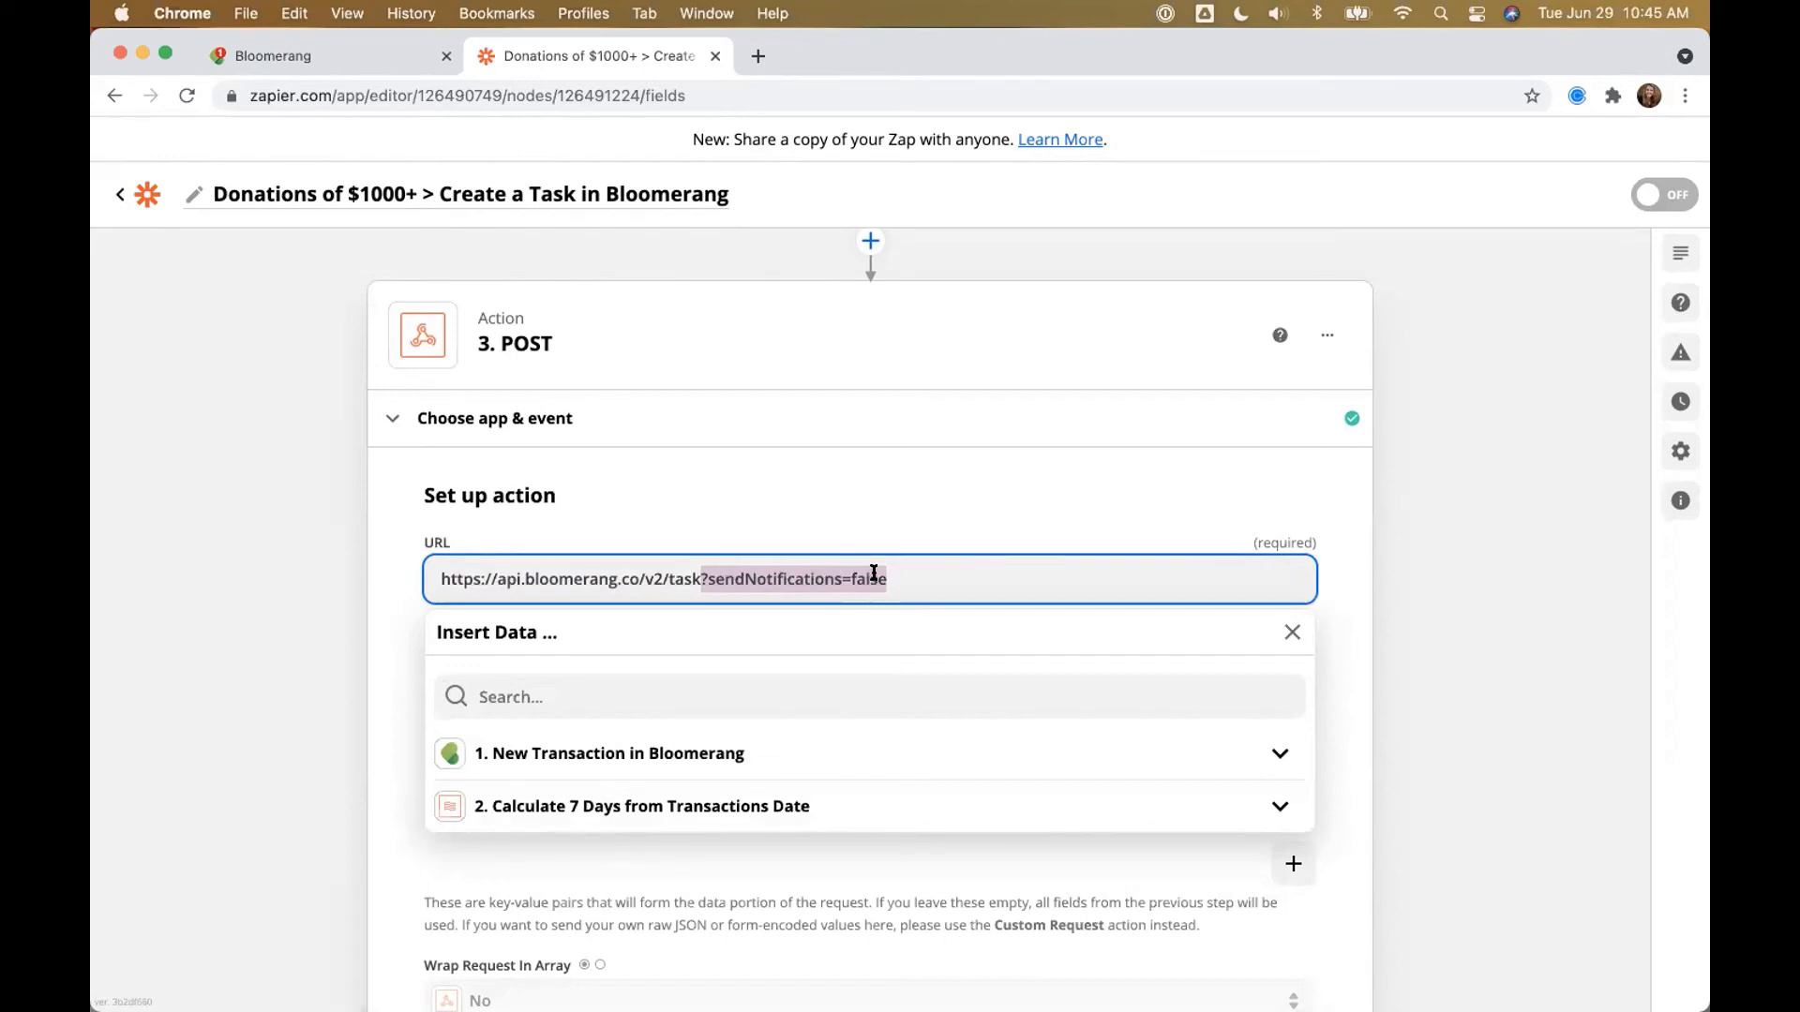
click(854, 575)
drag(857, 575, 878, 576)
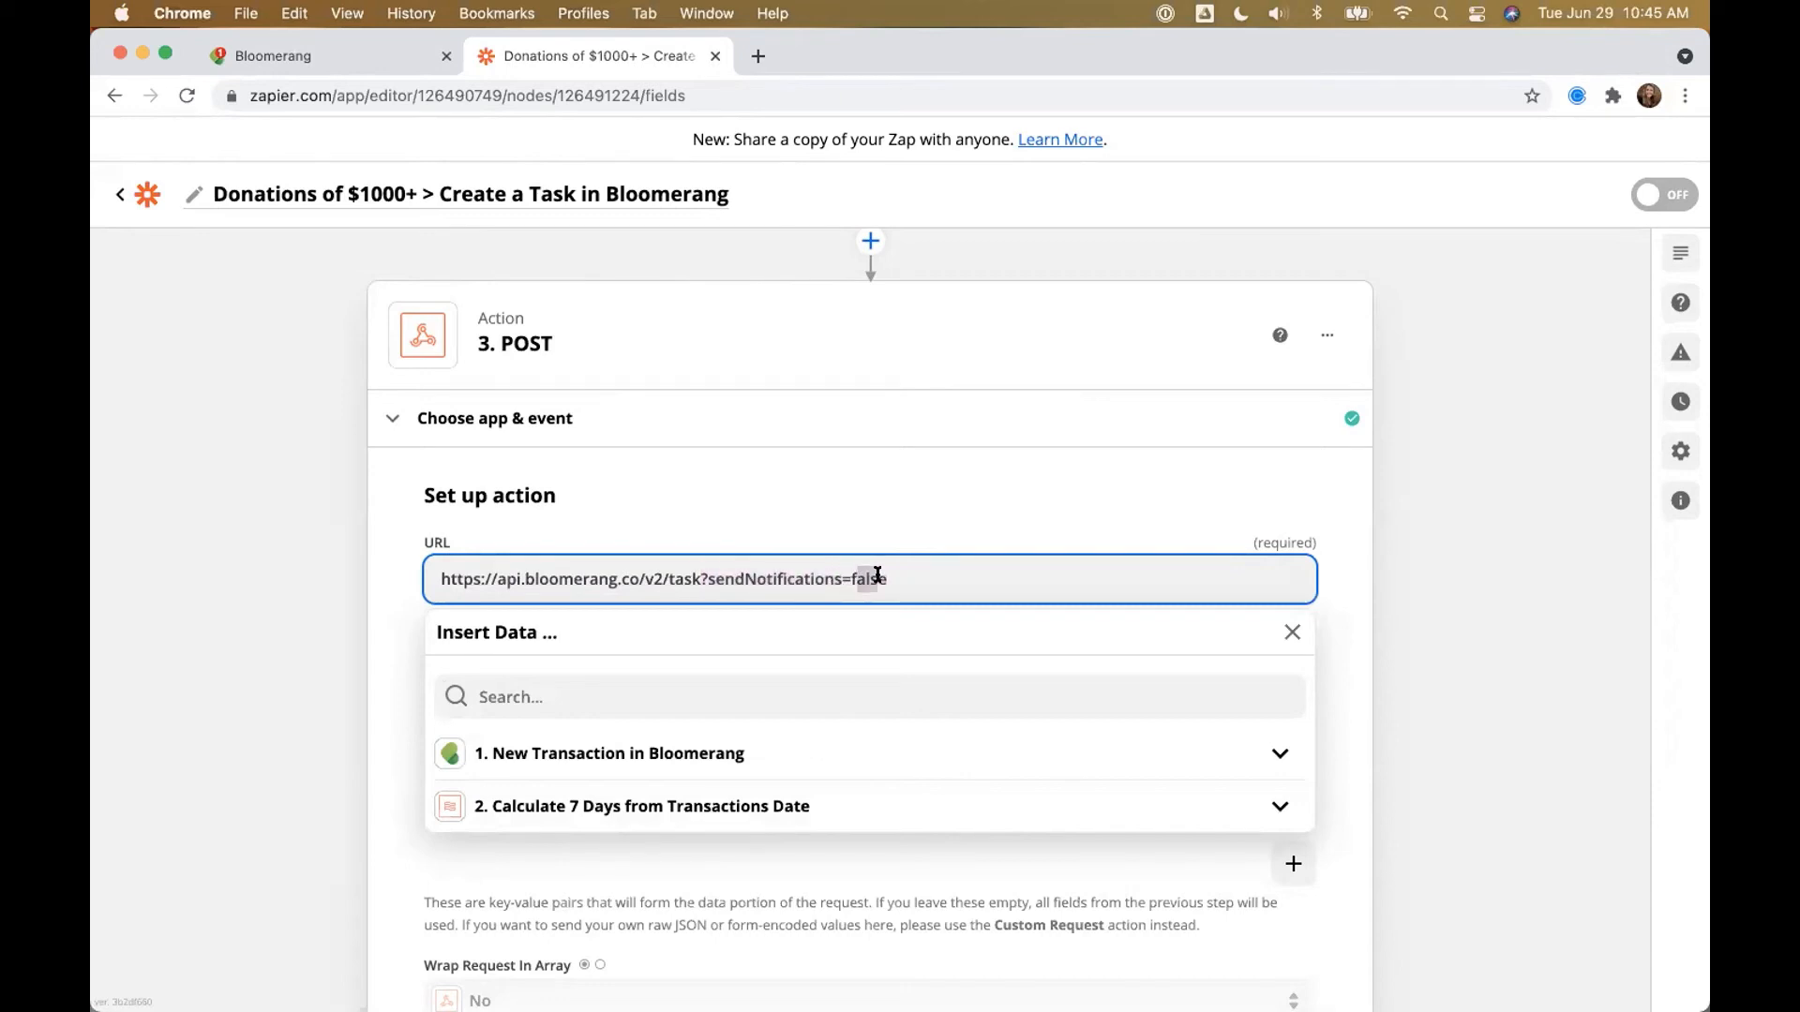
click(852, 575)
shift+click(901, 573)
text(true)
key(BackSpace)
key(BackSpace)
key(BackSpace)
key(BackSpace)
text(fakse)
key(BackSpace)
key(BackSpace)
key(BackSpace)
text(lse)
click(337, 629)
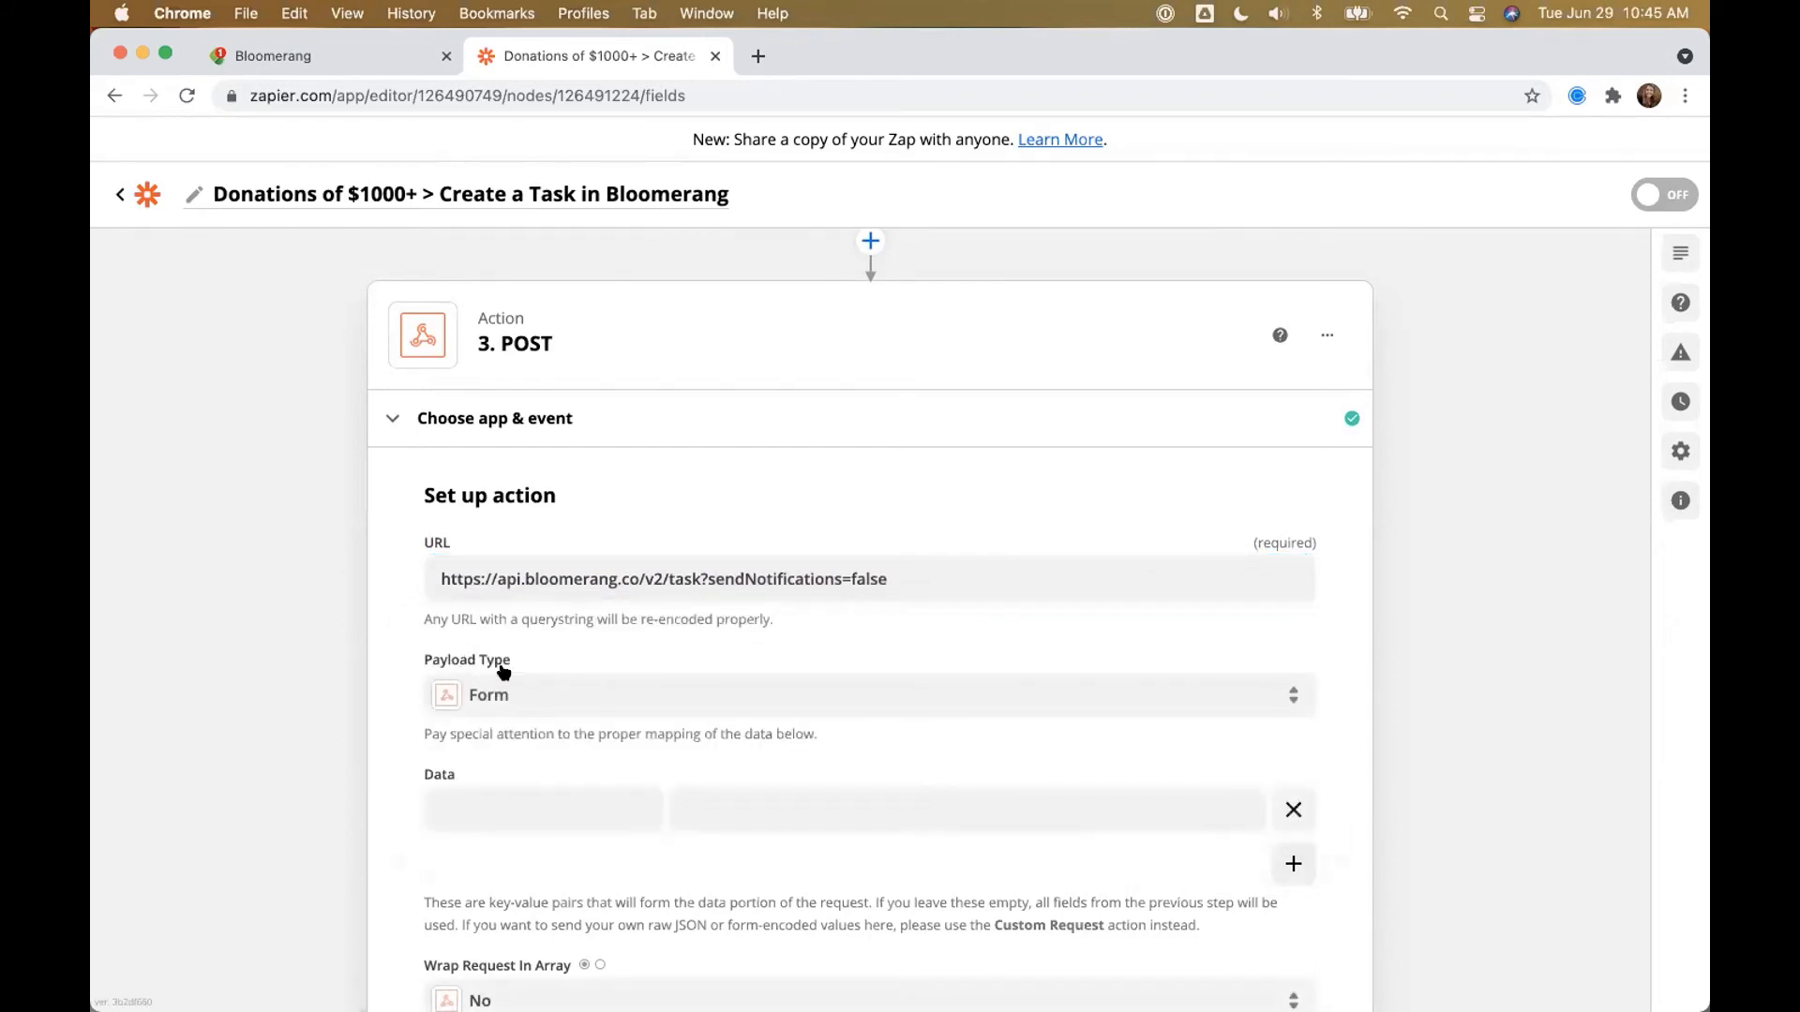
Step: Set Payload Type to Json and add four more Data rows
click(488, 692)
click(511, 942)
scroll(628, 755, down, 1)
scroll(628, 755, down, 3)
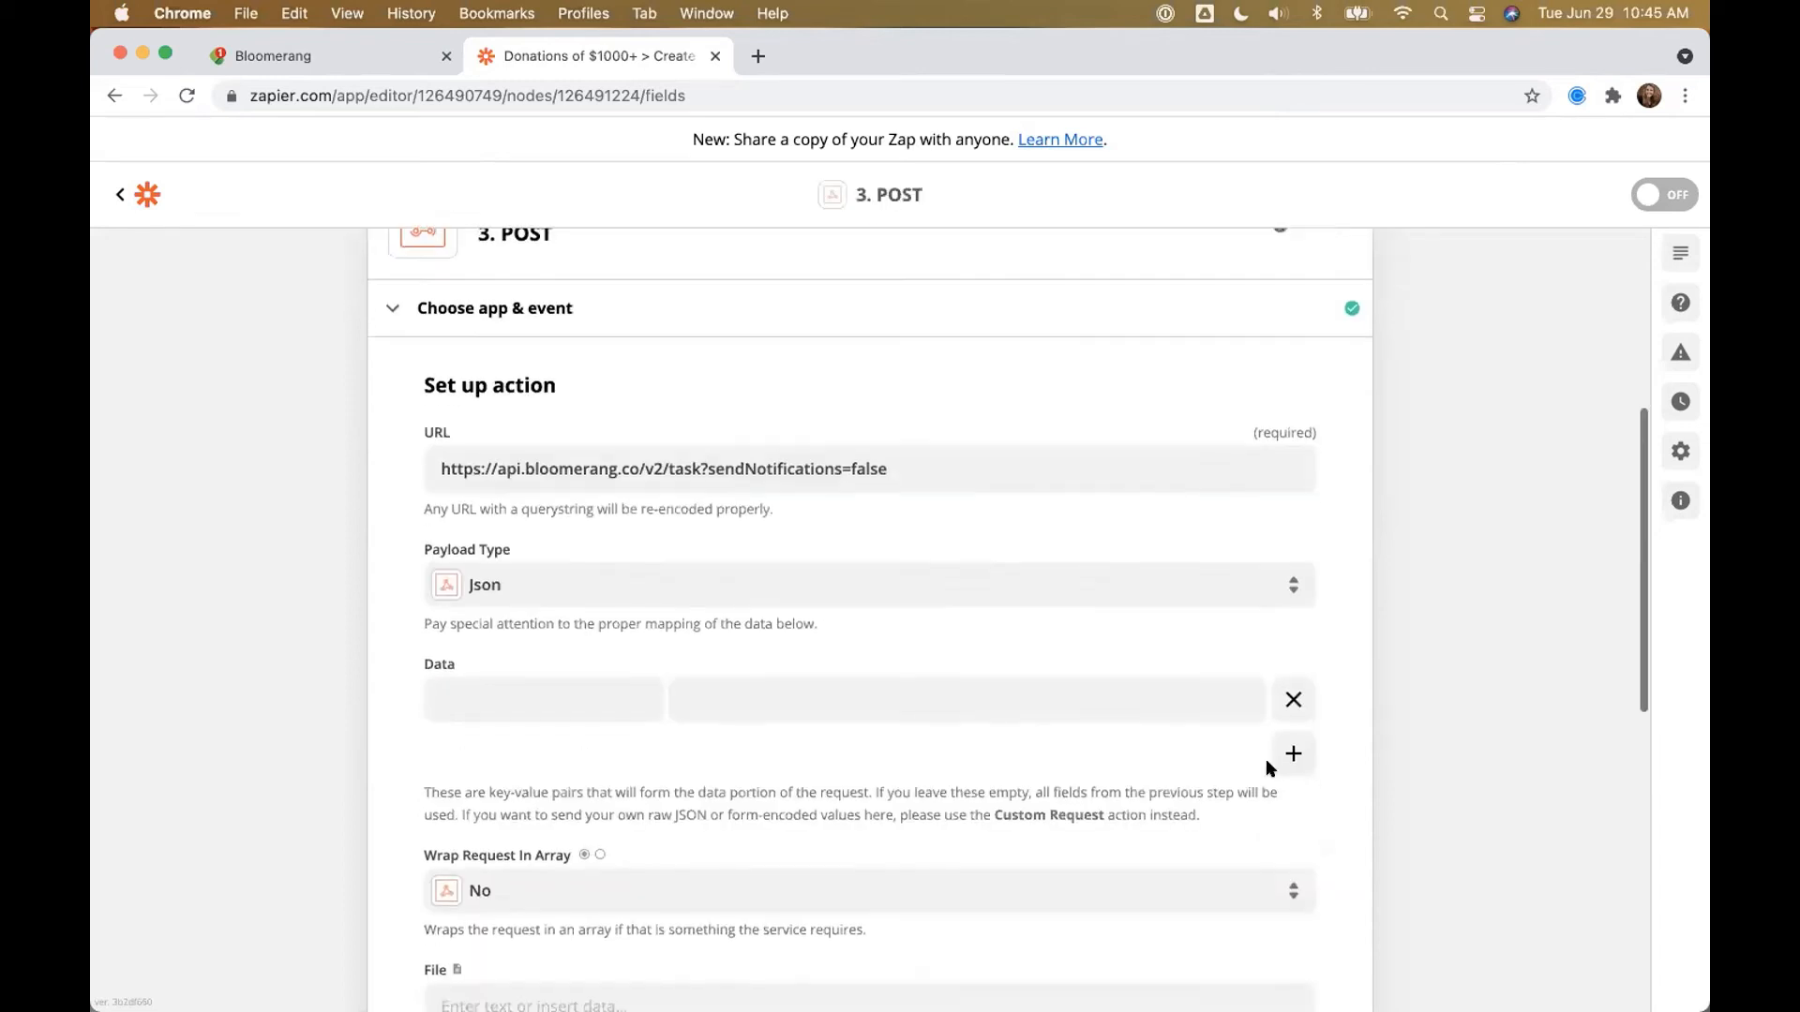
click(1294, 753)
click(1294, 805)
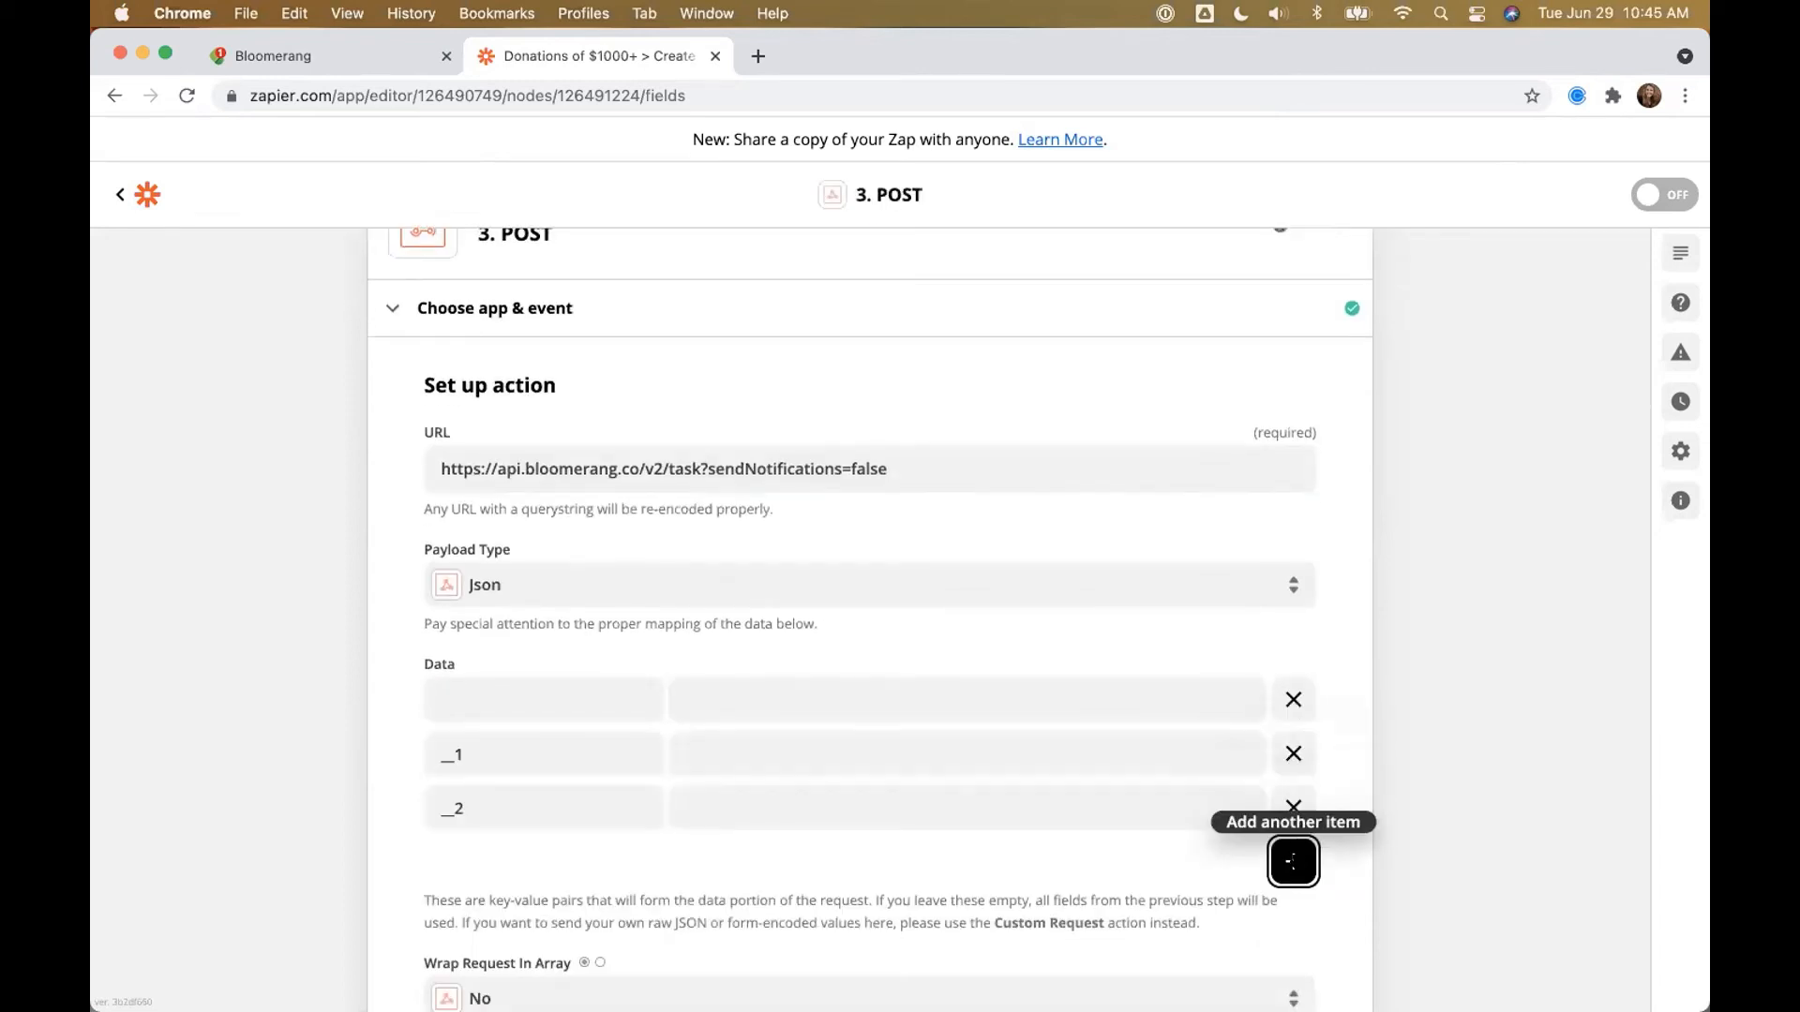
click(1294, 861)
click(1294, 915)
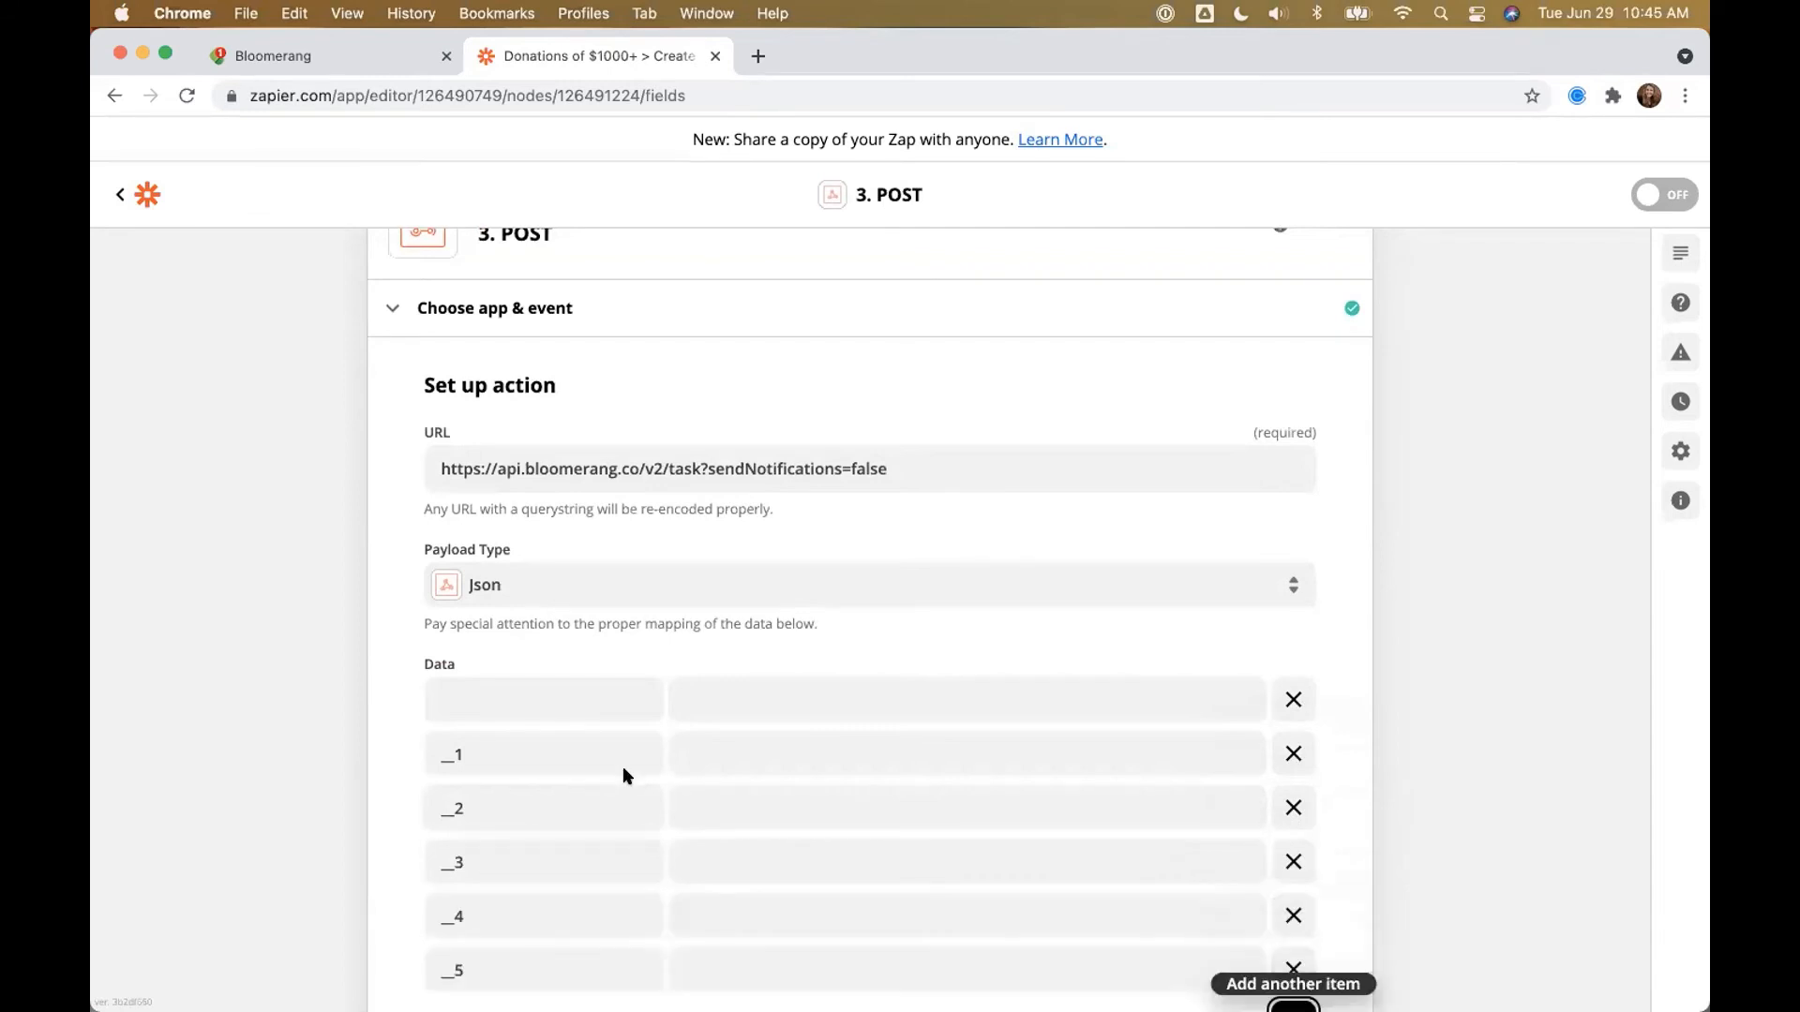
Step: Name the Data keys DueDate, Subject, Note, Channel and Purpose
scroll(623, 770, down, 3)
click(465, 539)
text(DueDate)
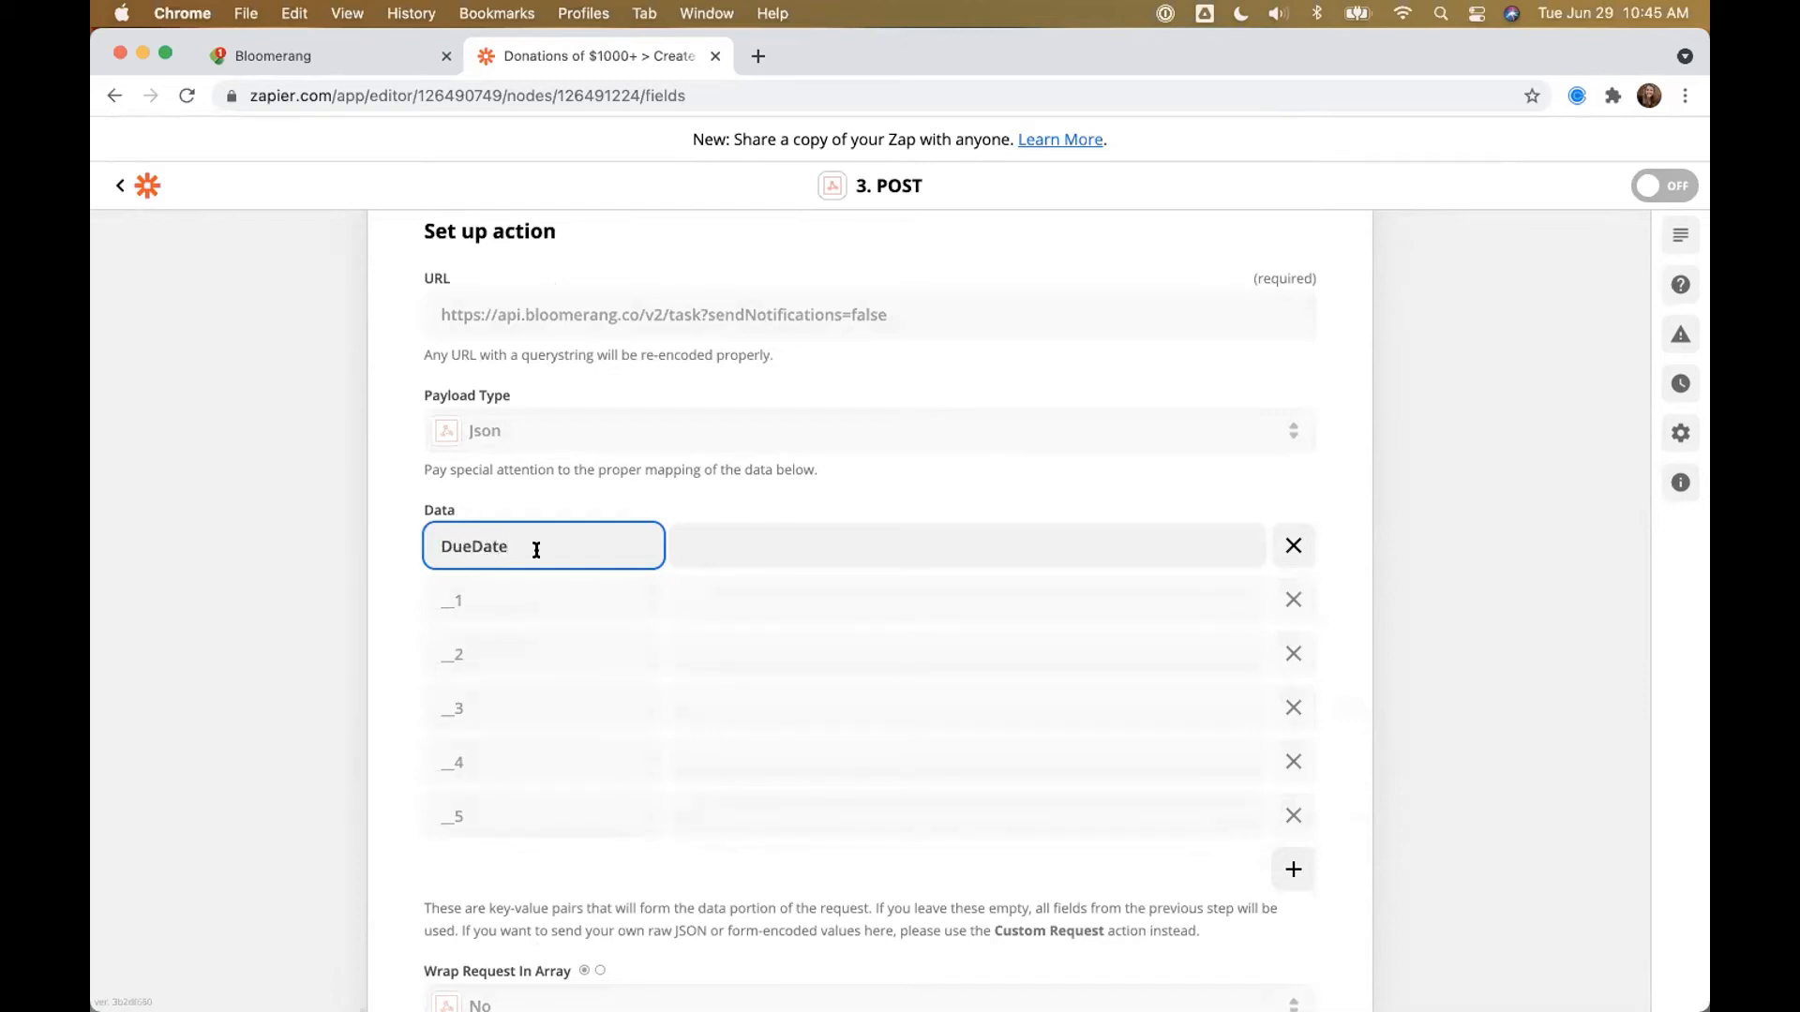
click(482, 591)
text(Su)
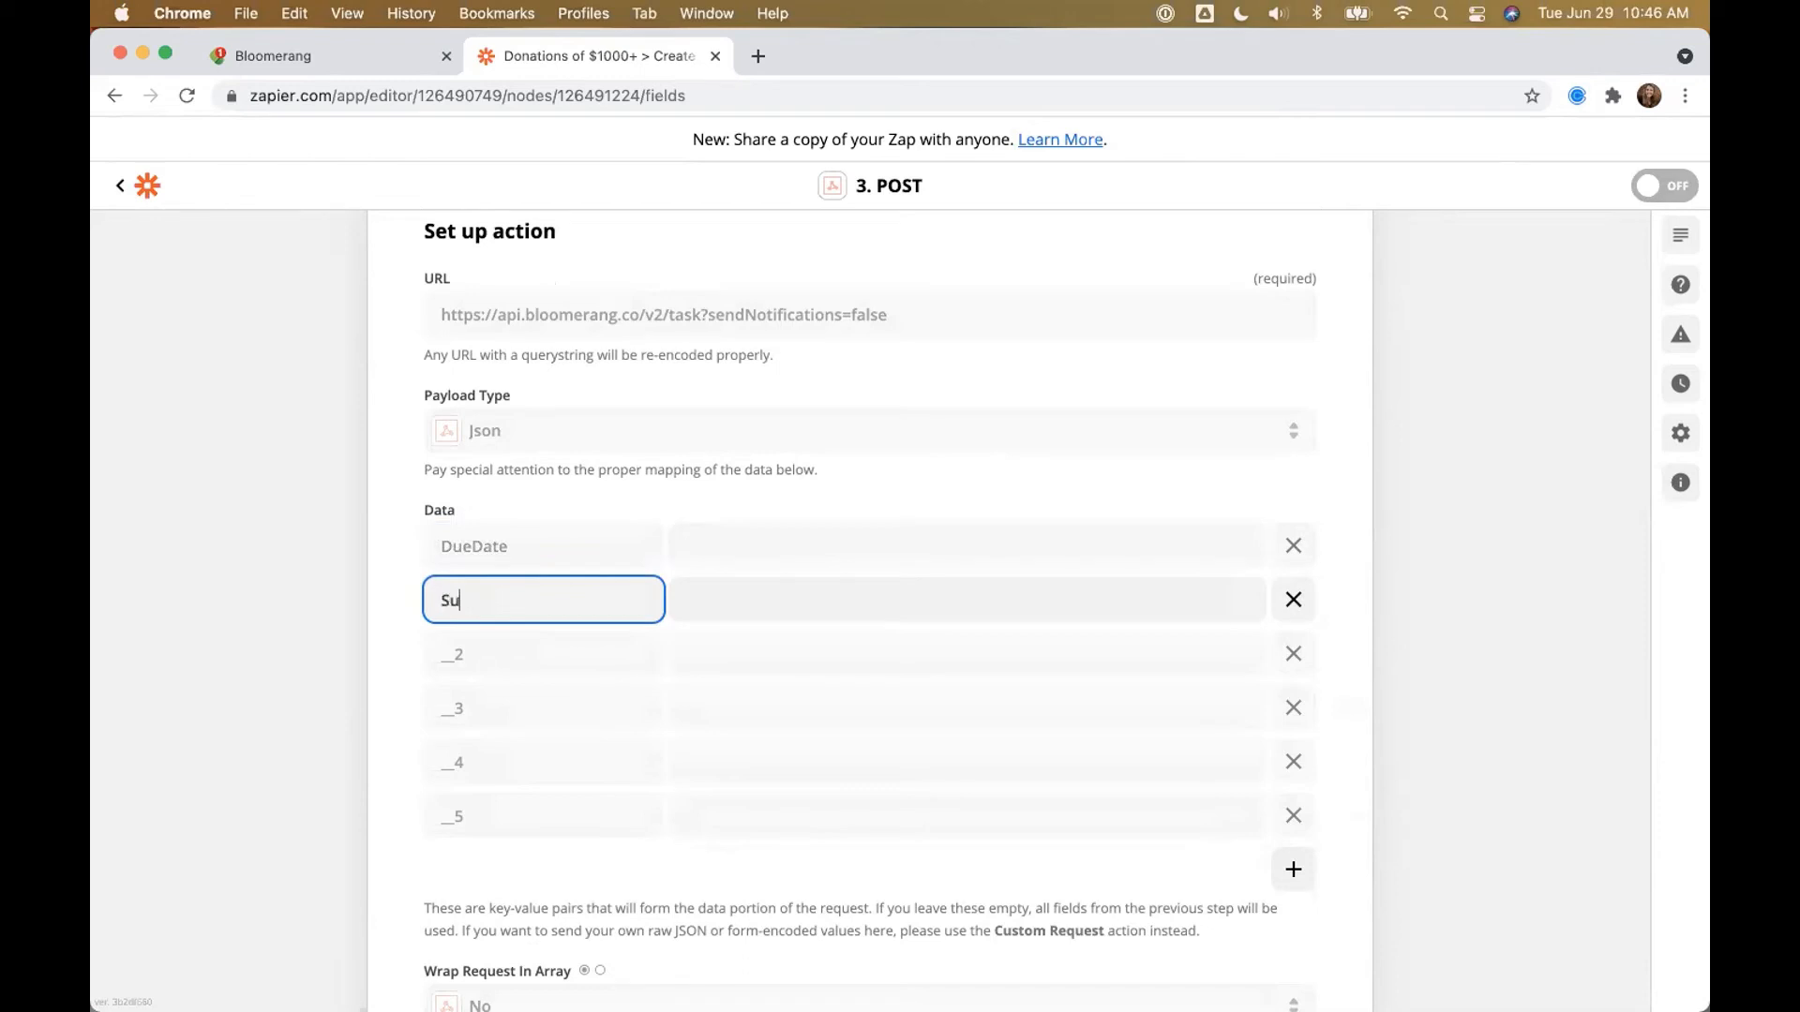
text(bject)
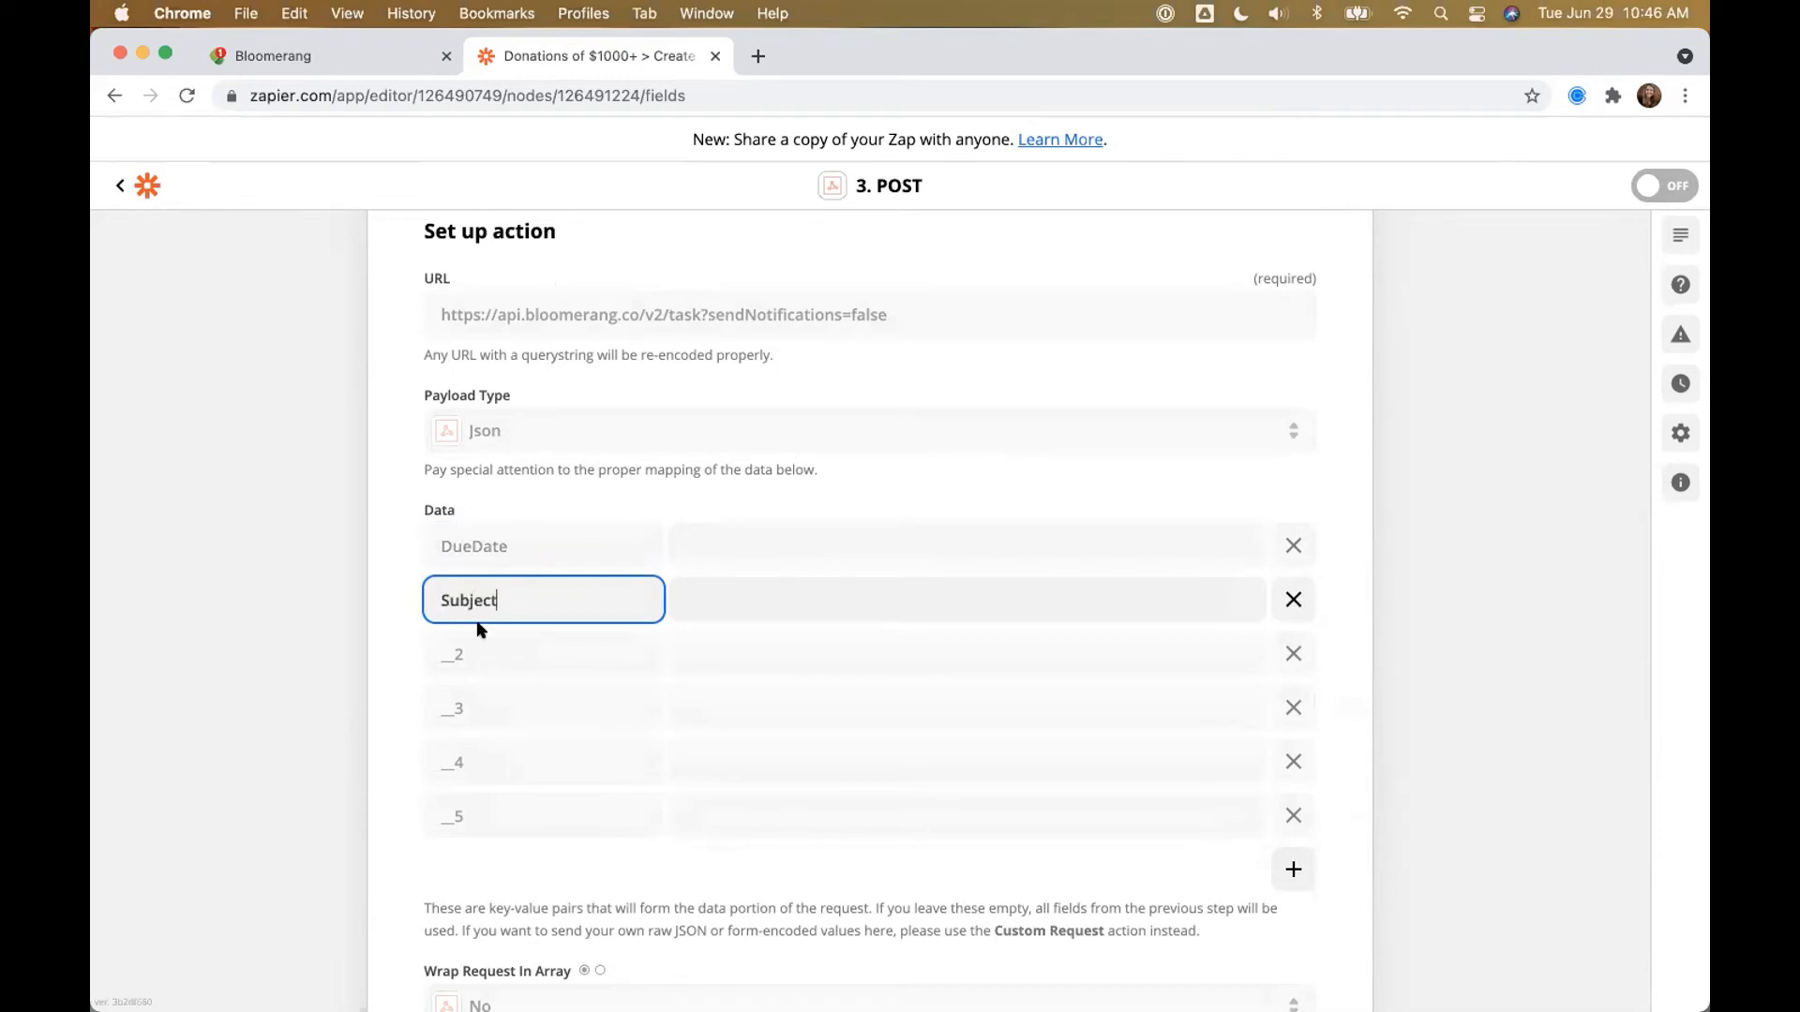
click(422, 642)
text(Note)
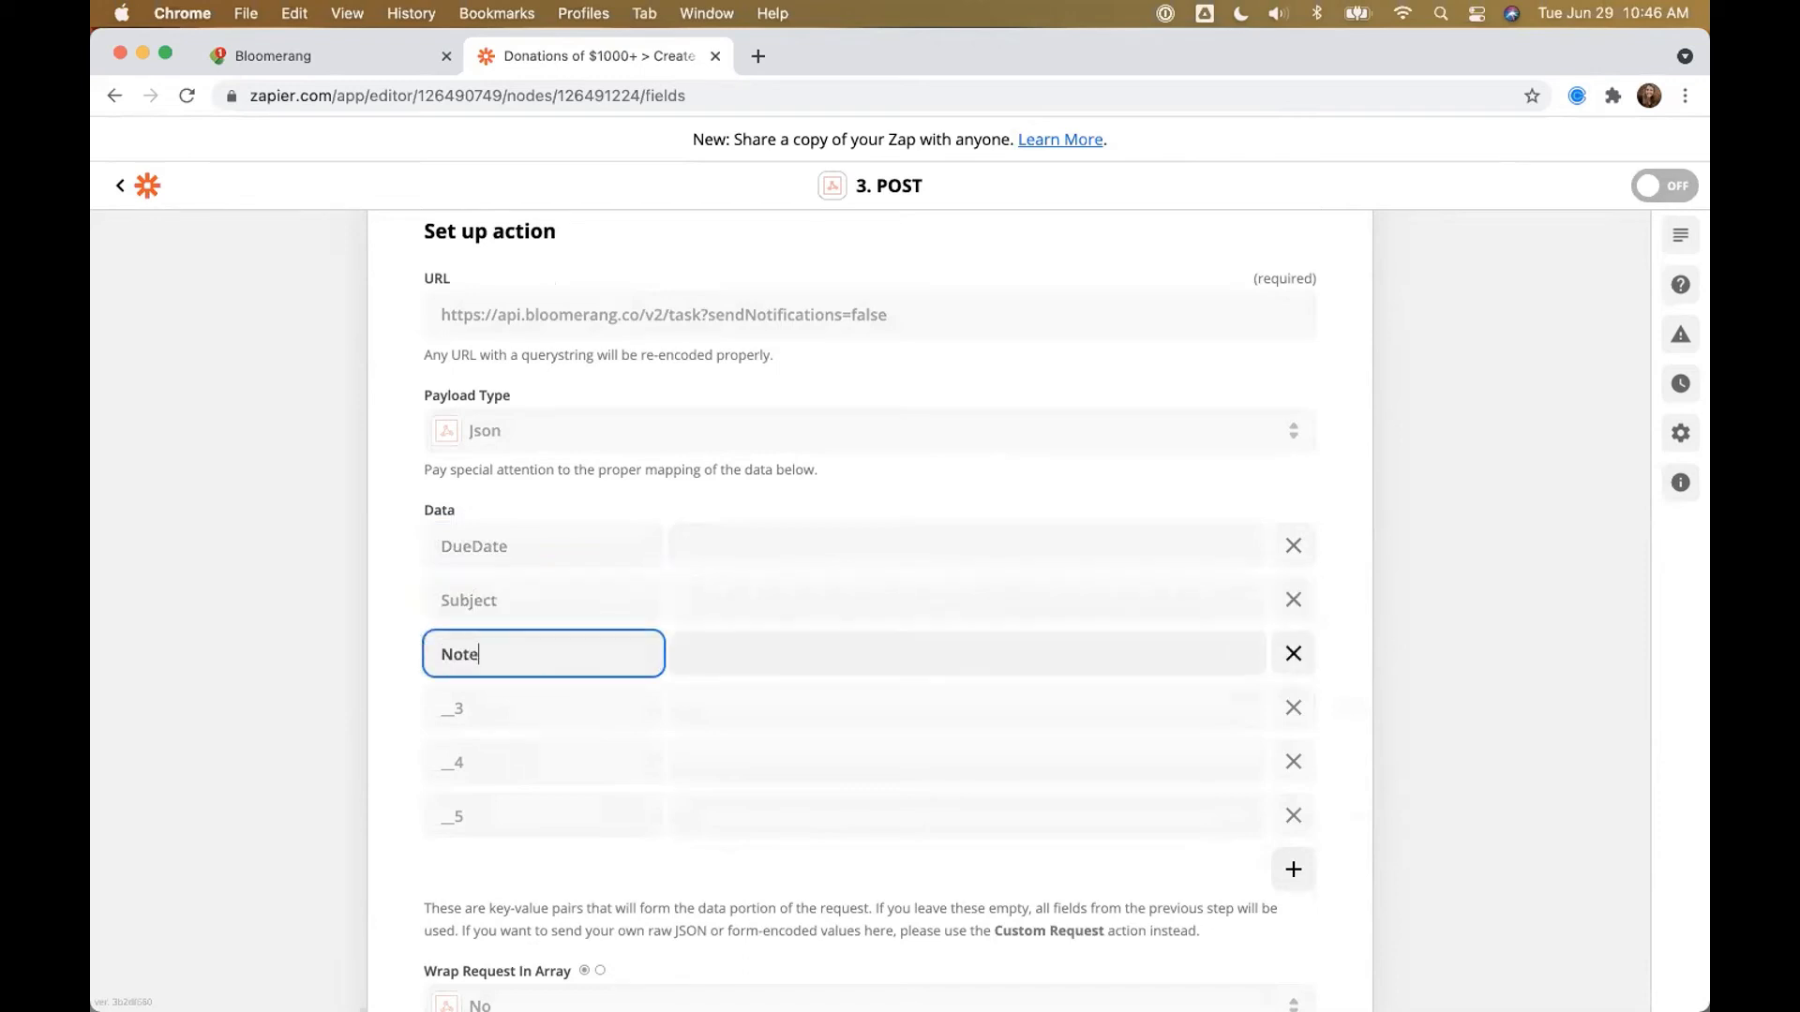
click(435, 700)
text(Channel)
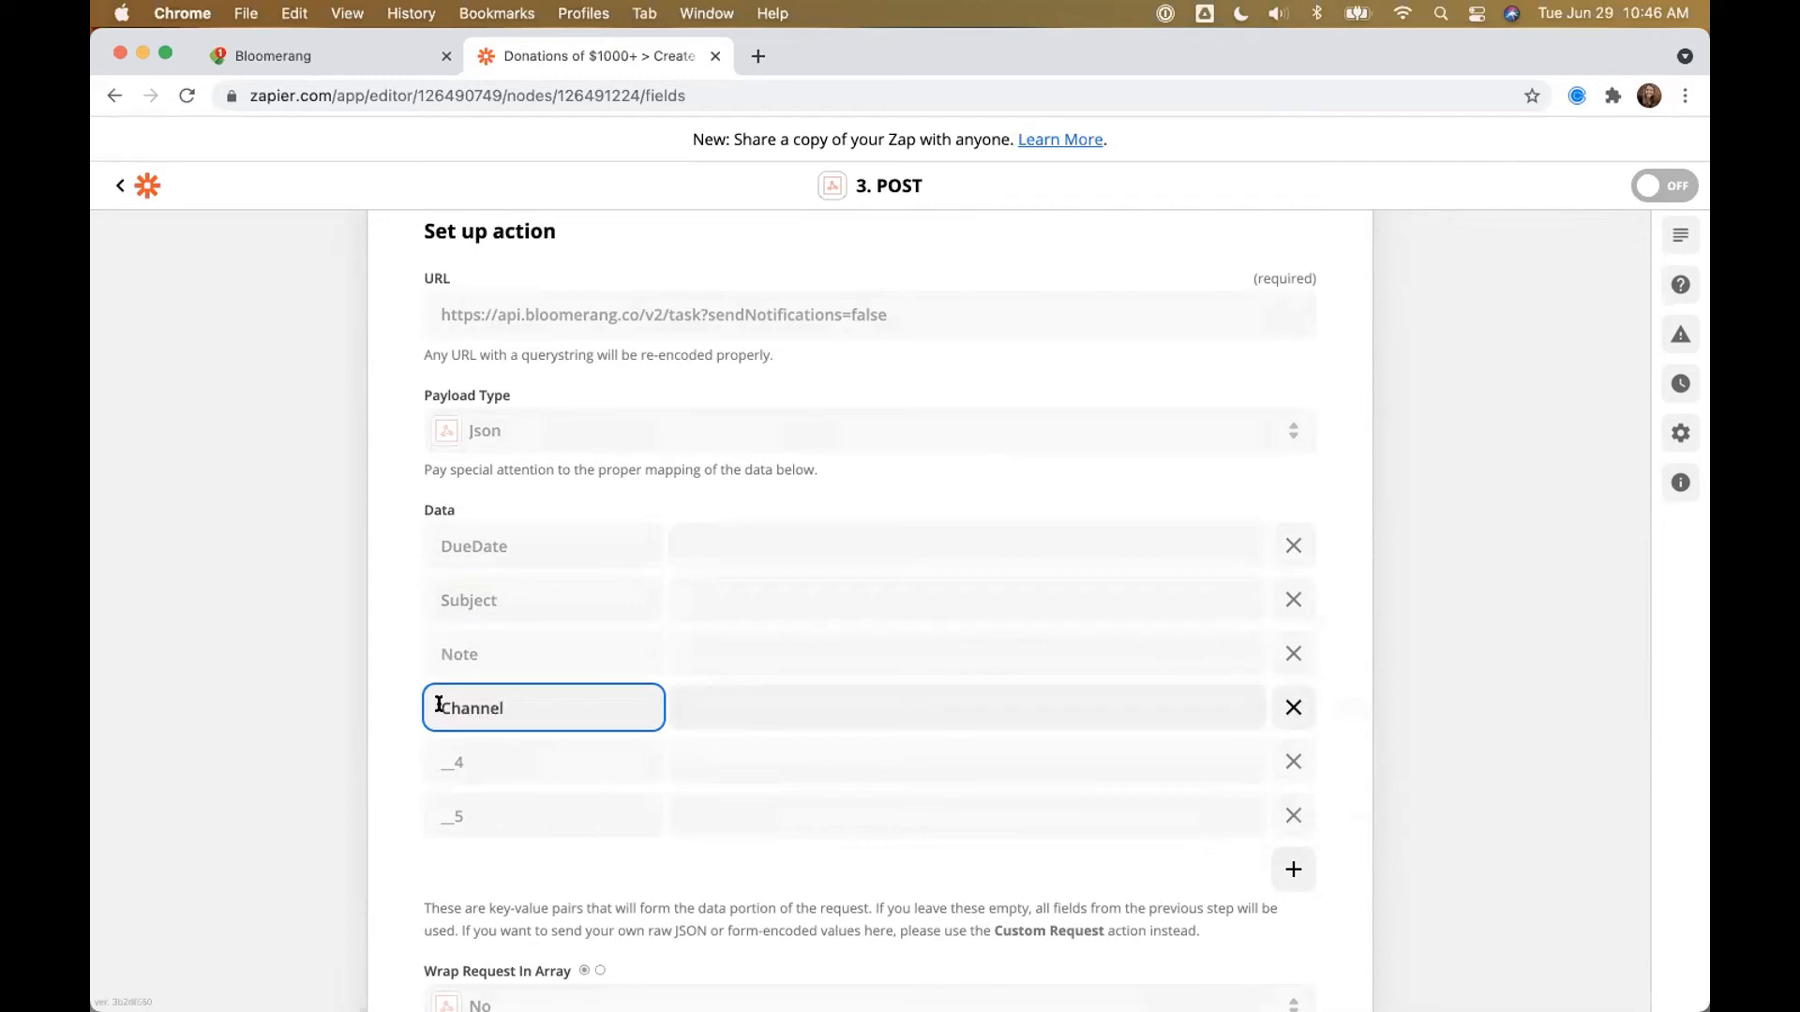
click(423, 761)
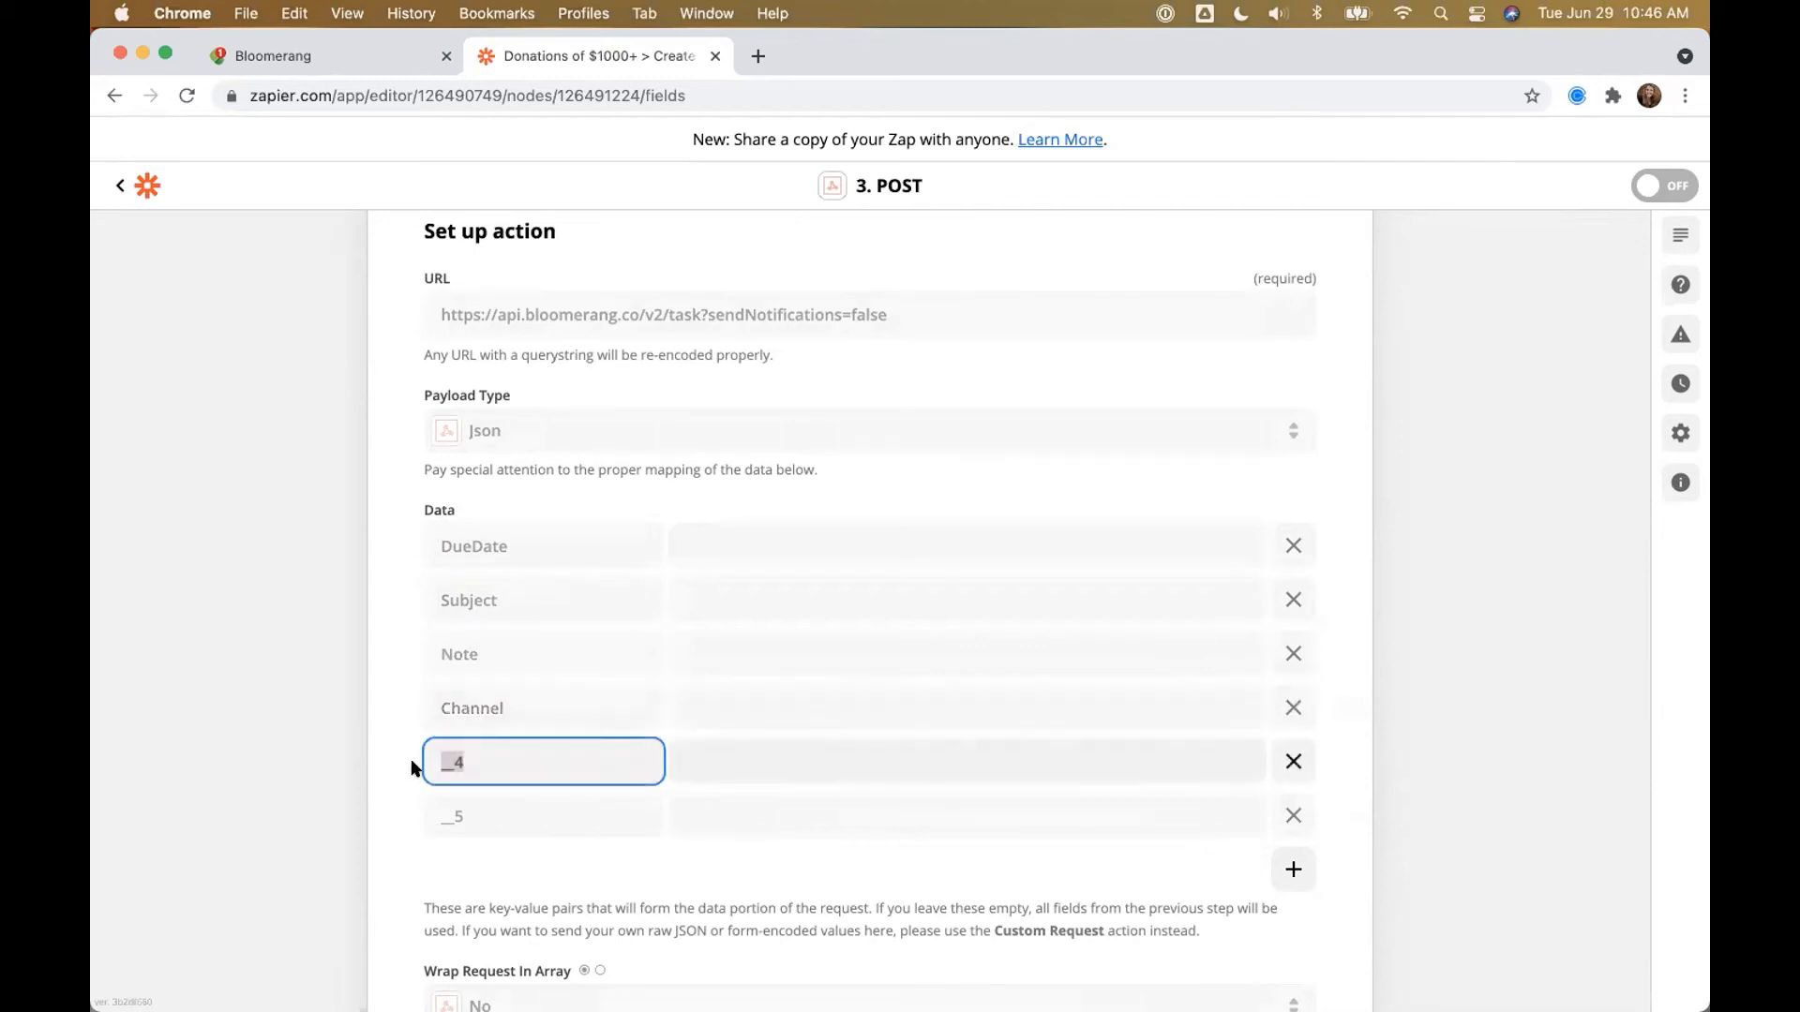
text(Purpose)
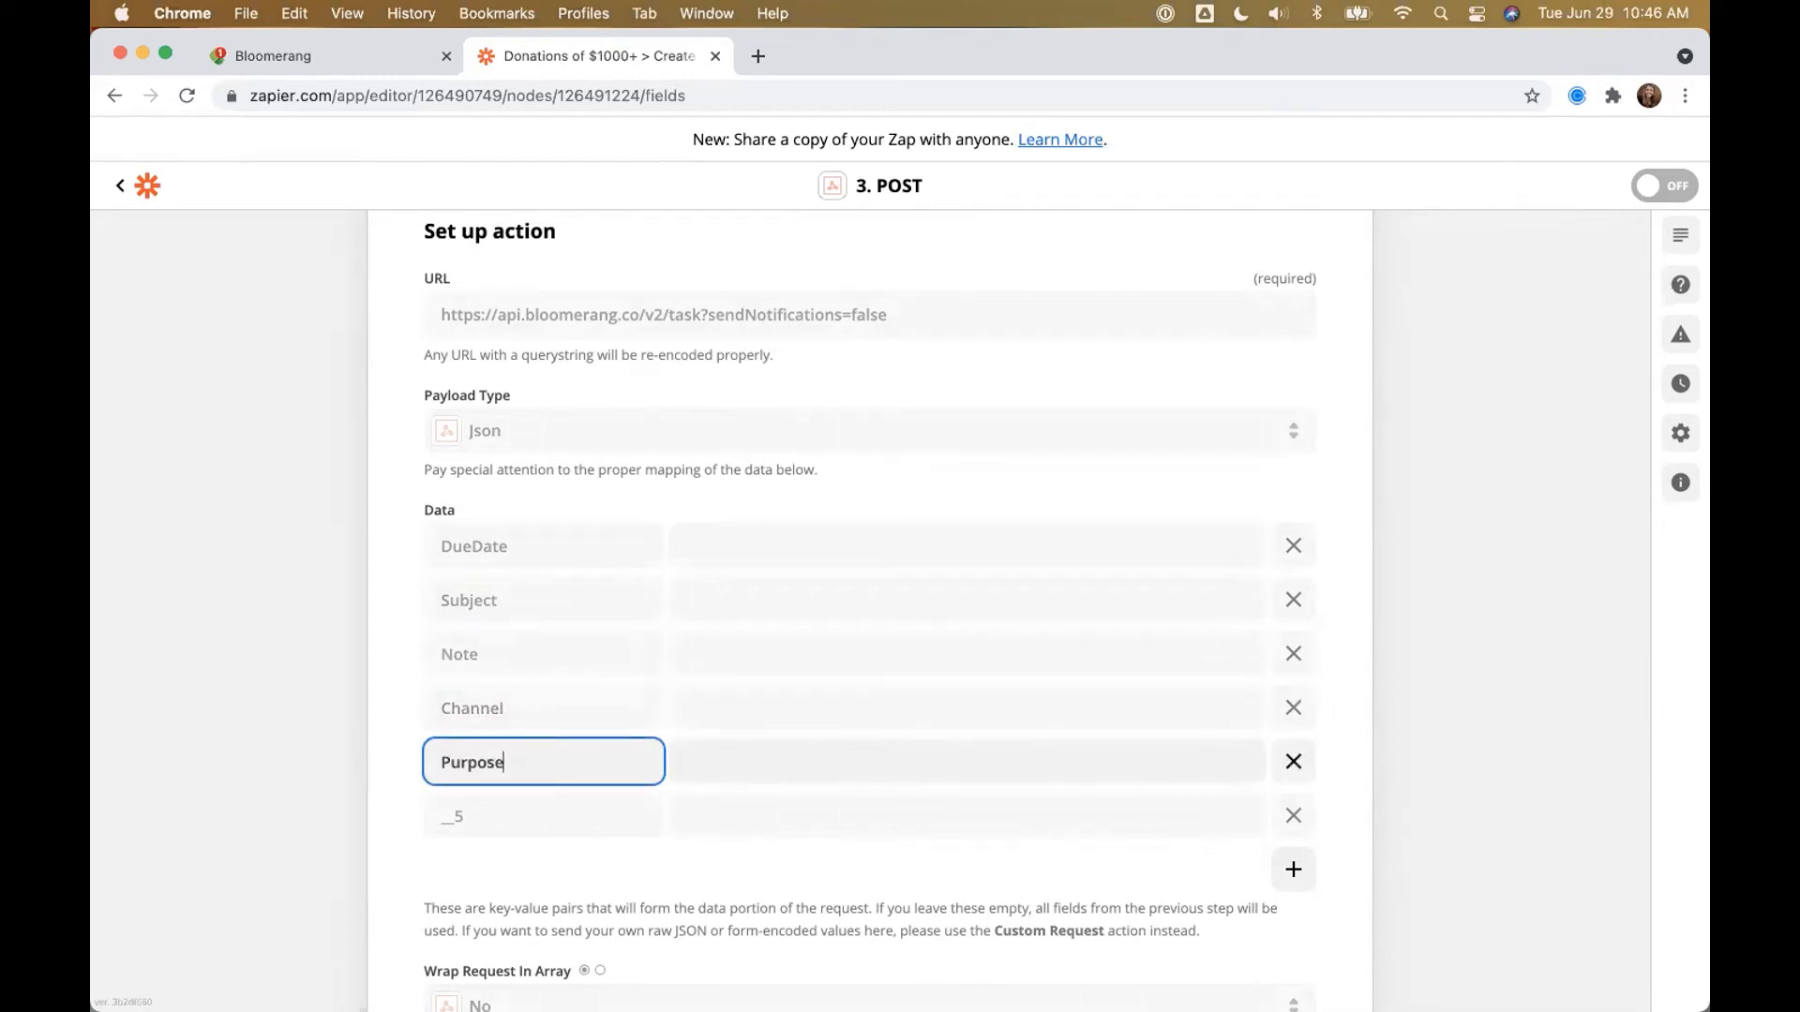
Step: Add the UserId and AccountId Data keys
click(427, 815)
text(user)
key(BackSpace)
key(BackSpace)
key(BackSpace)
text(UseId)
key(BackSpace)
key(BackSpace)
text(rId)
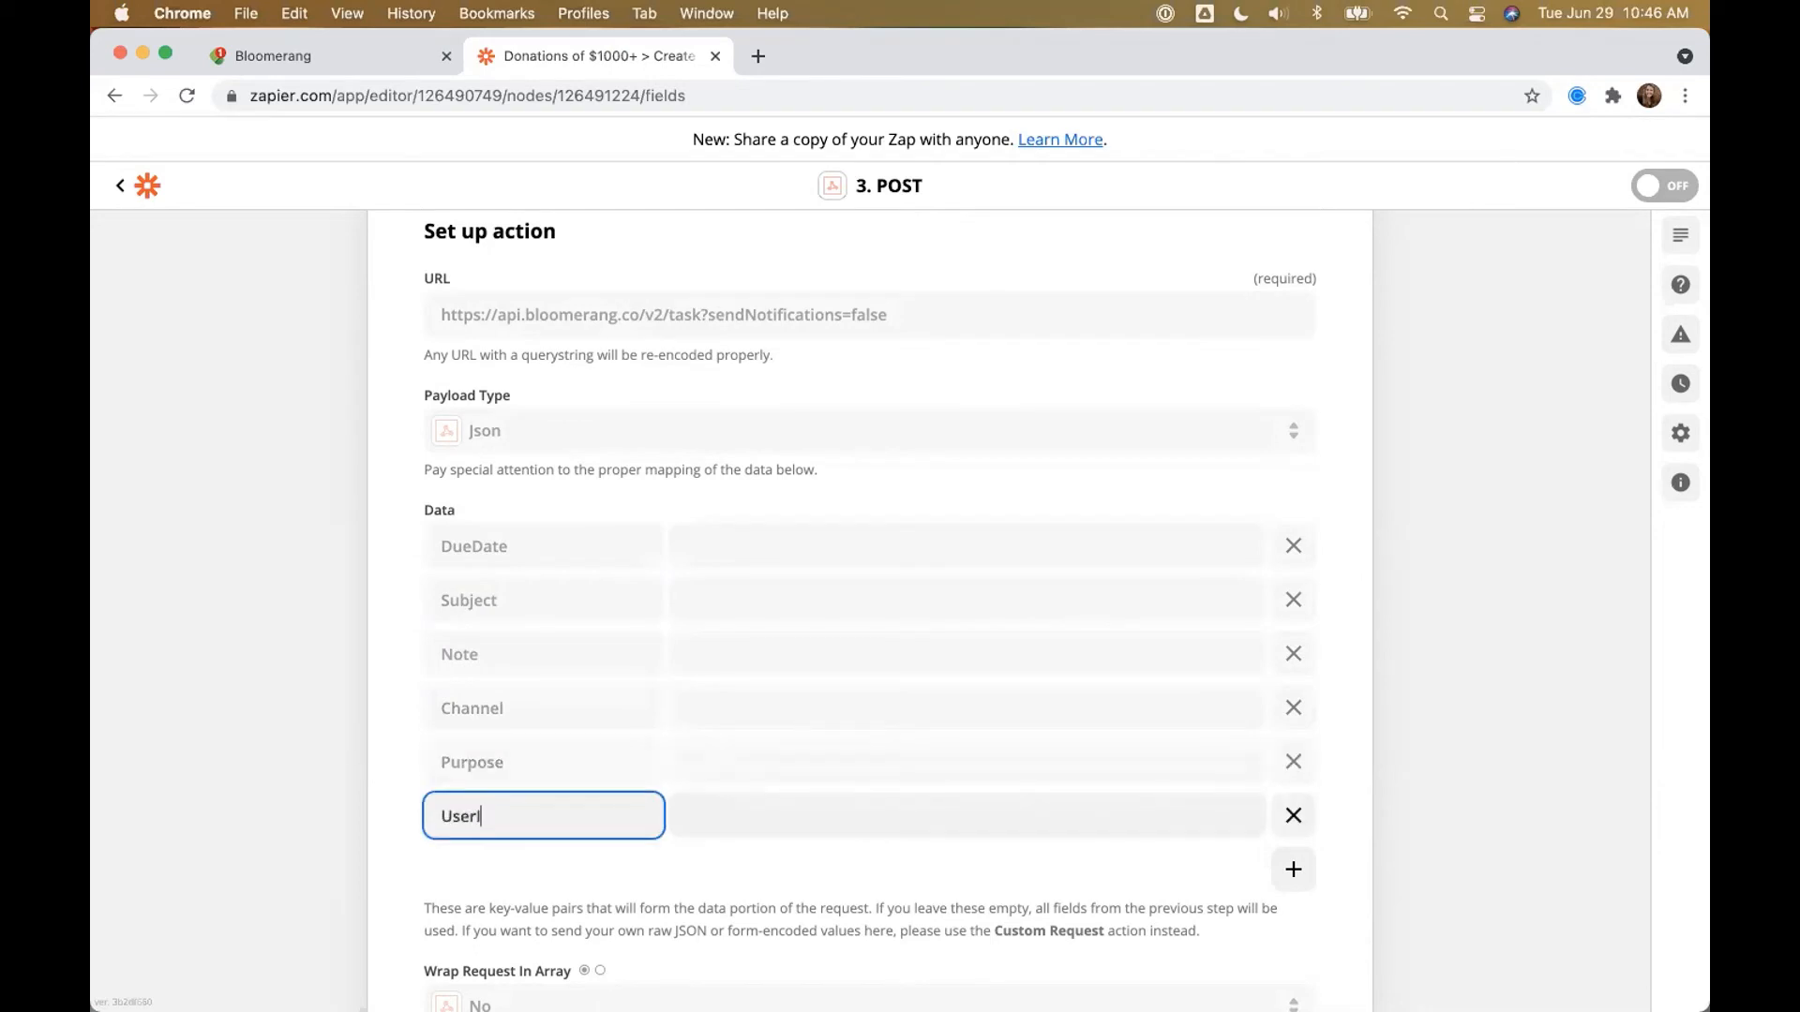
click(1277, 870)
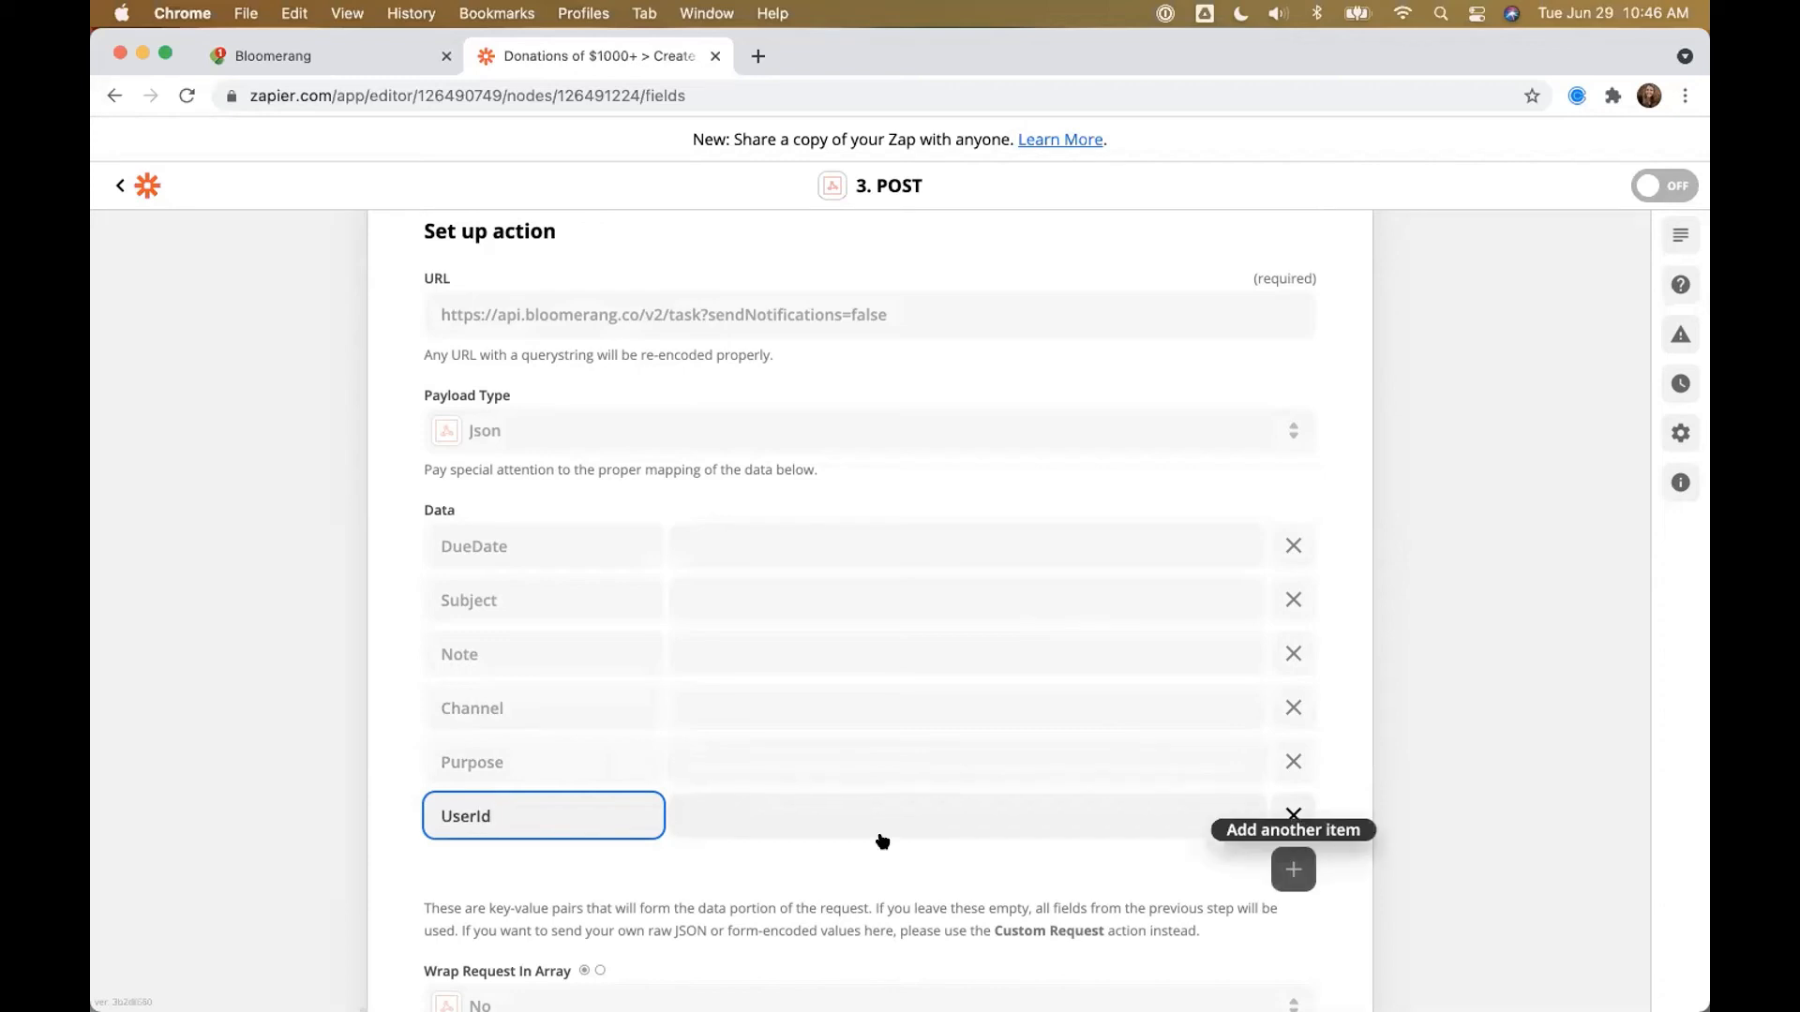
text(AccountId)
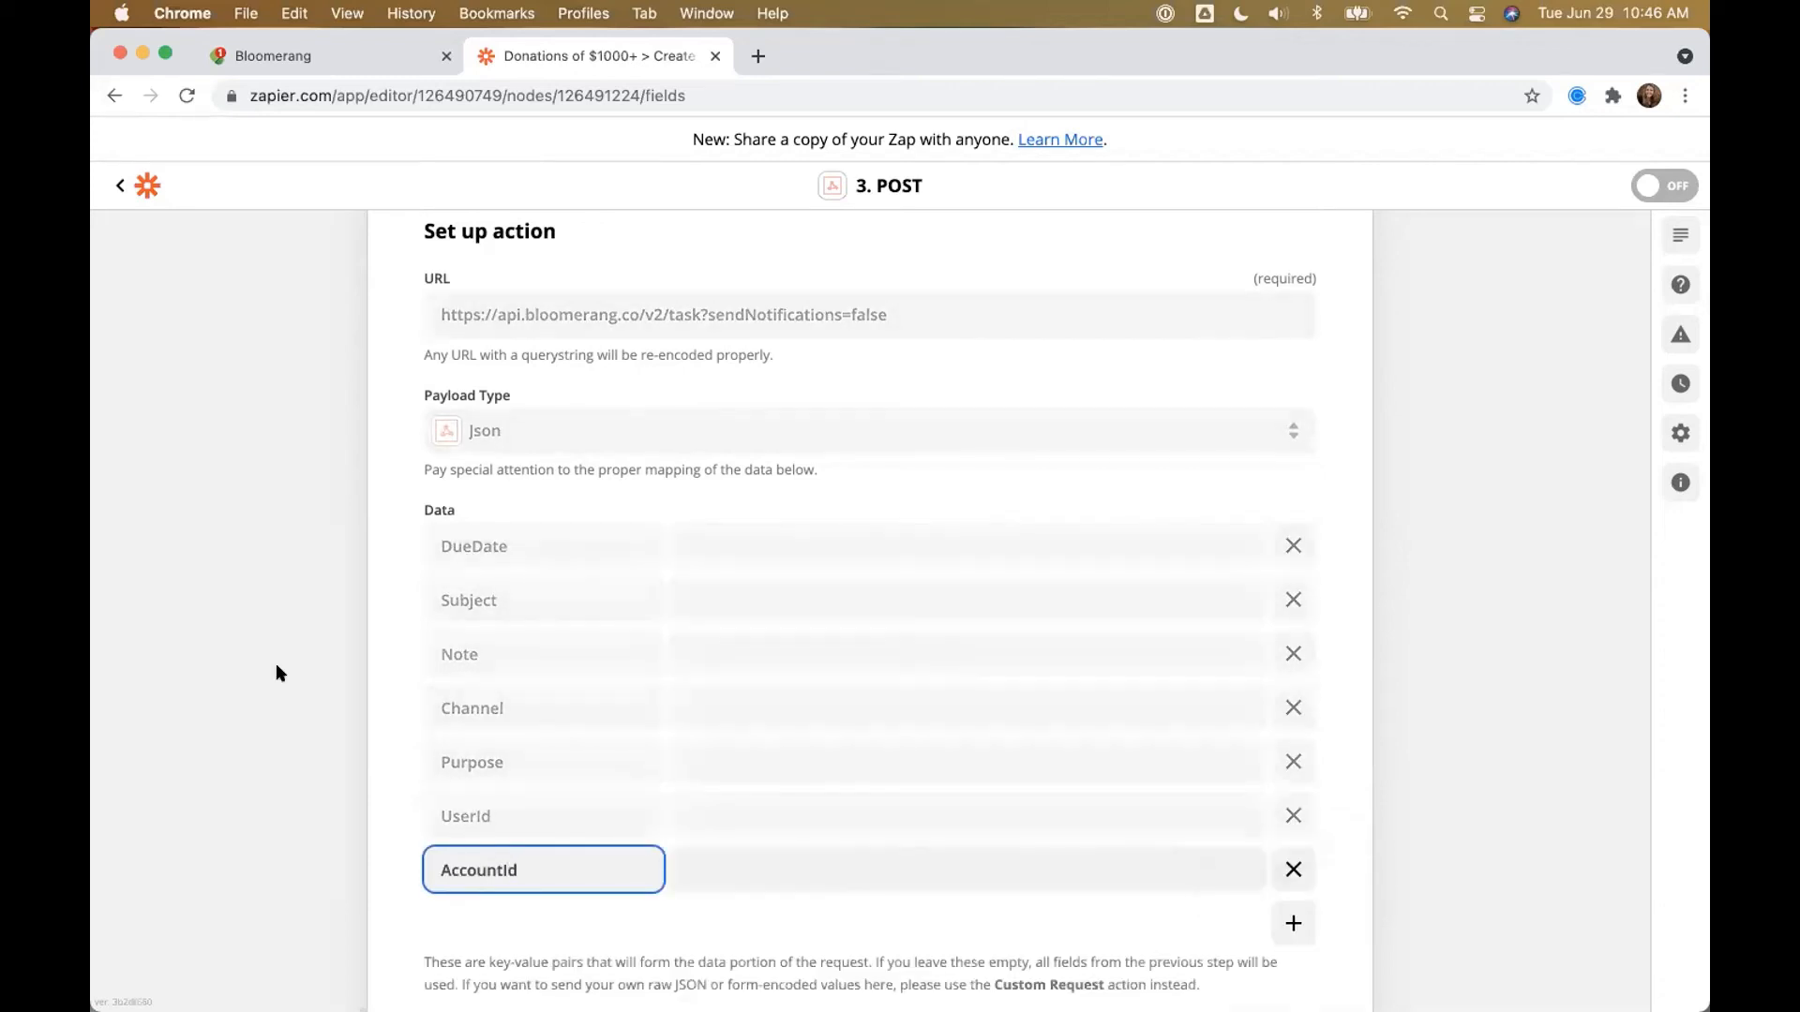
double_click(314, 623)
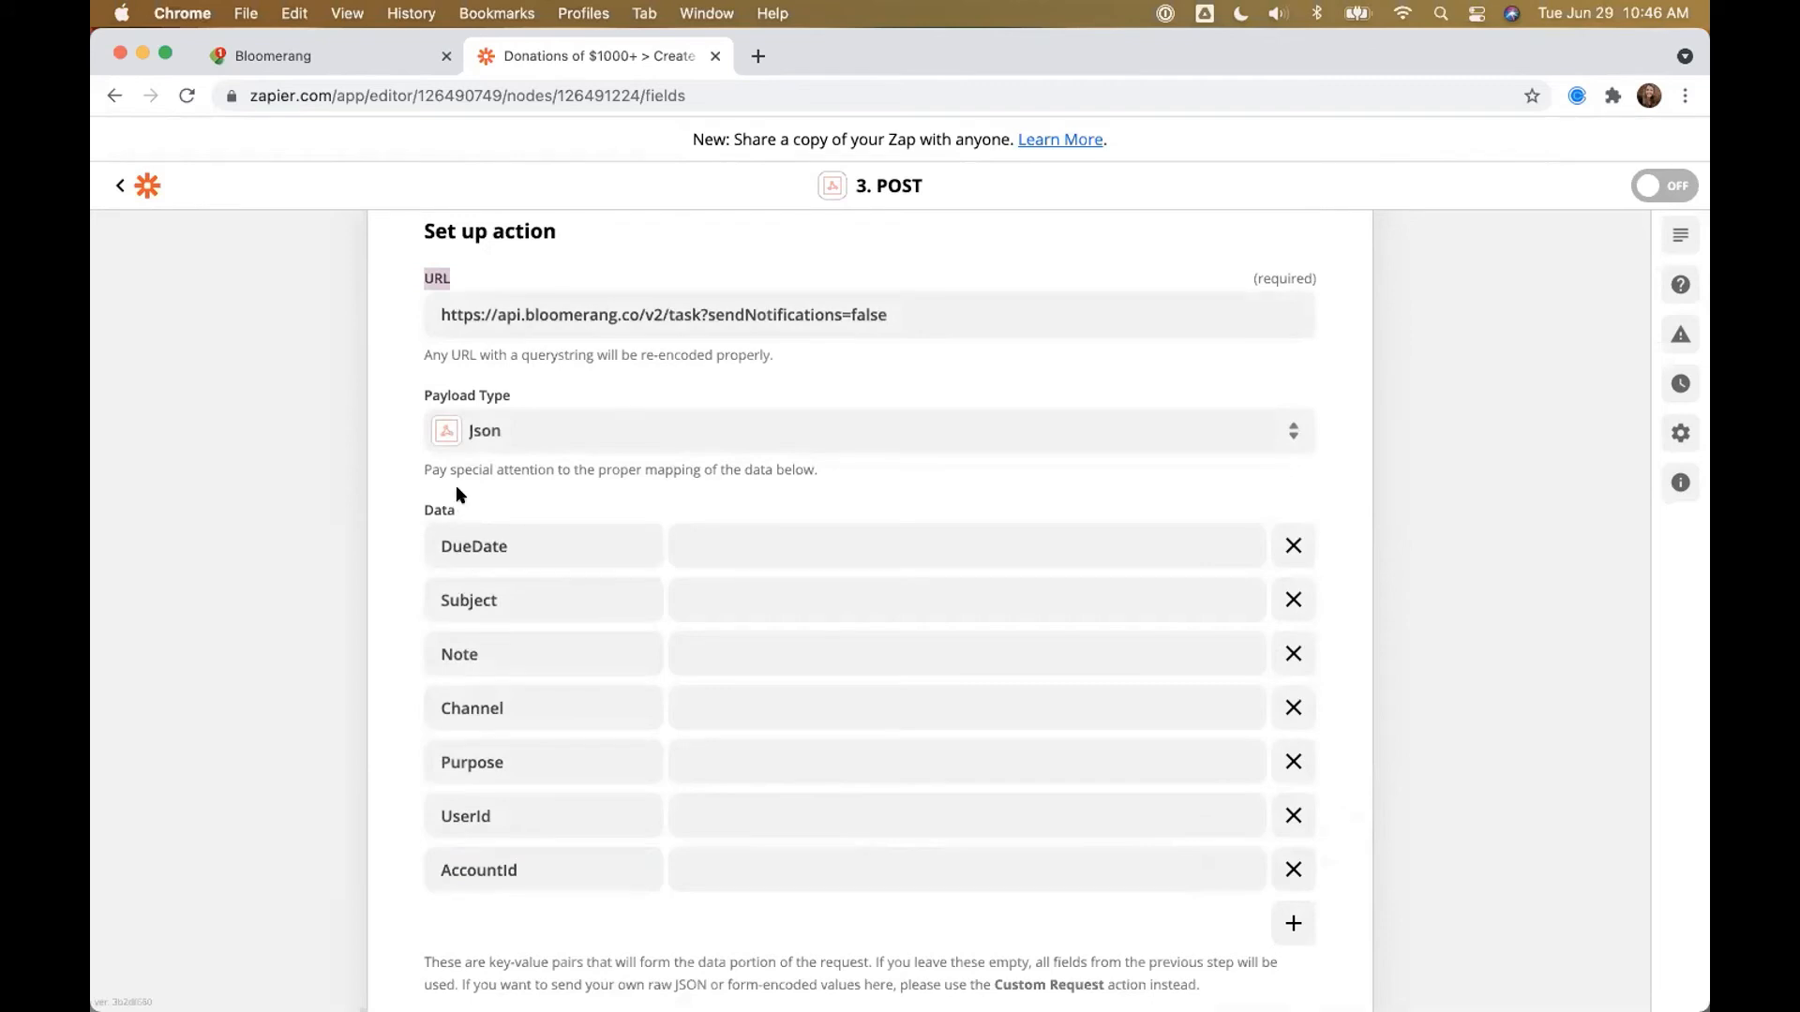
Step: Map DueDate to the calculated date from the date-calculation step
click(685, 532)
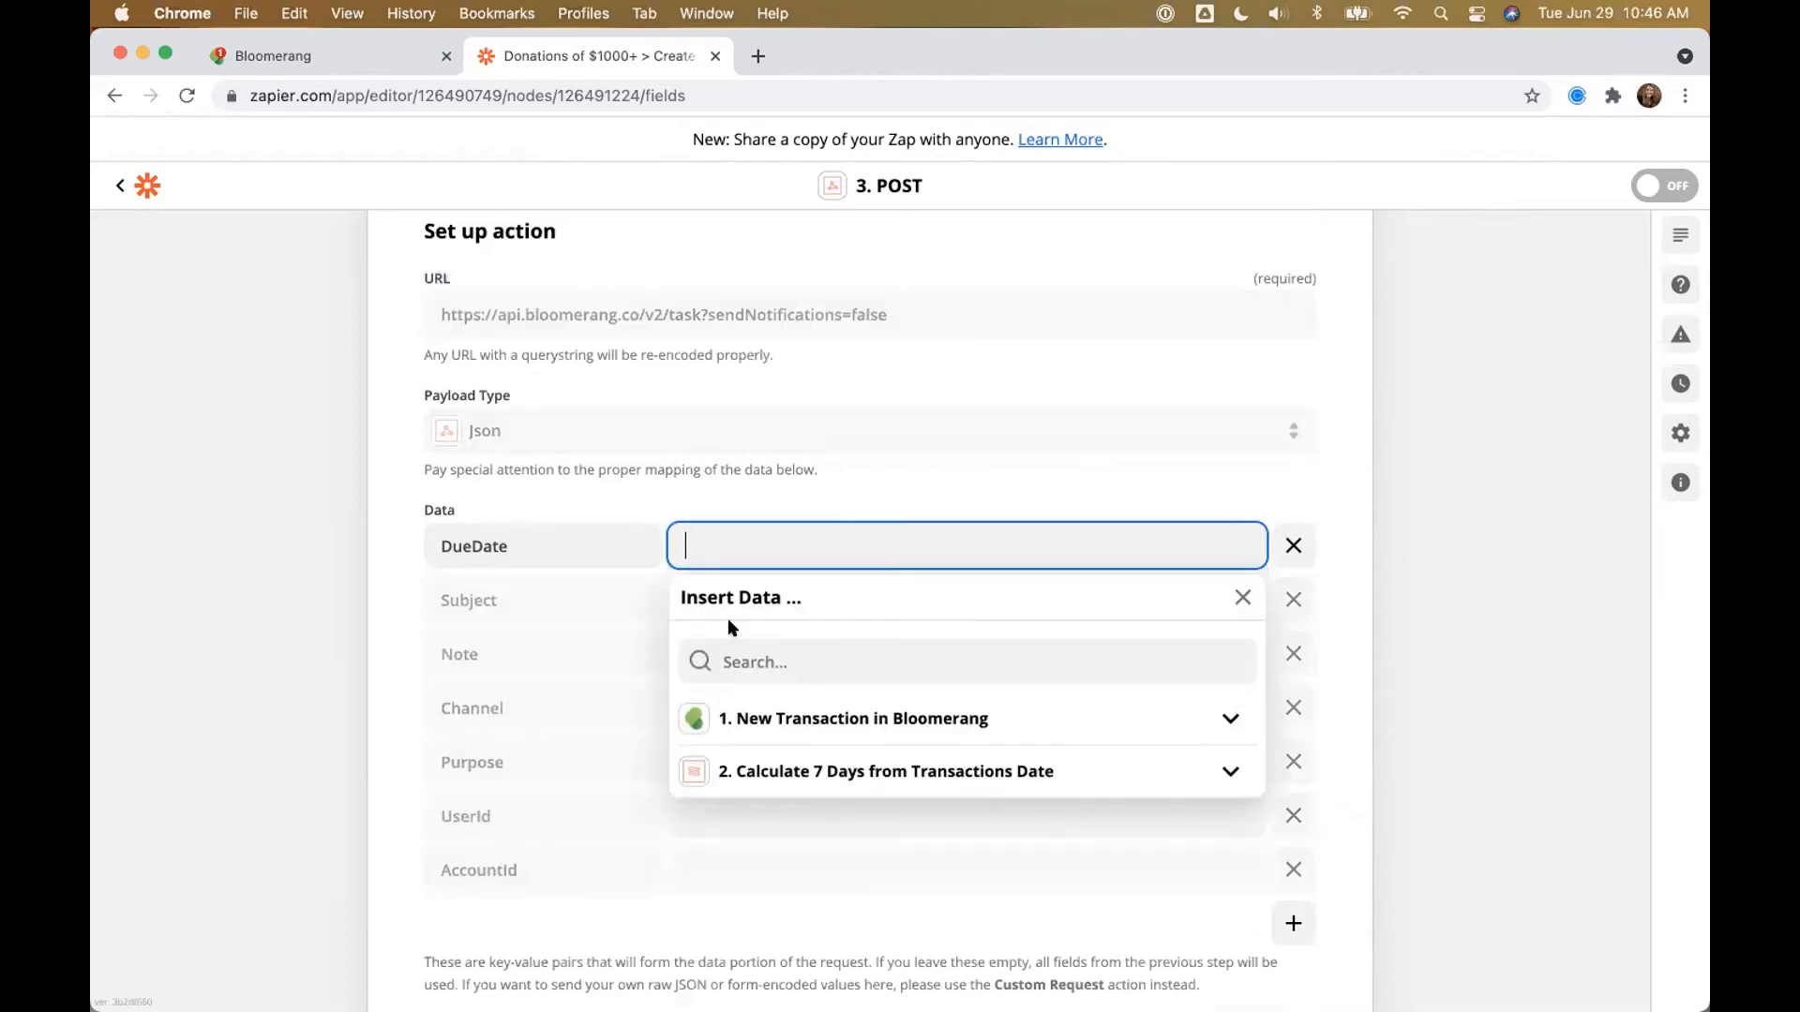
click(777, 773)
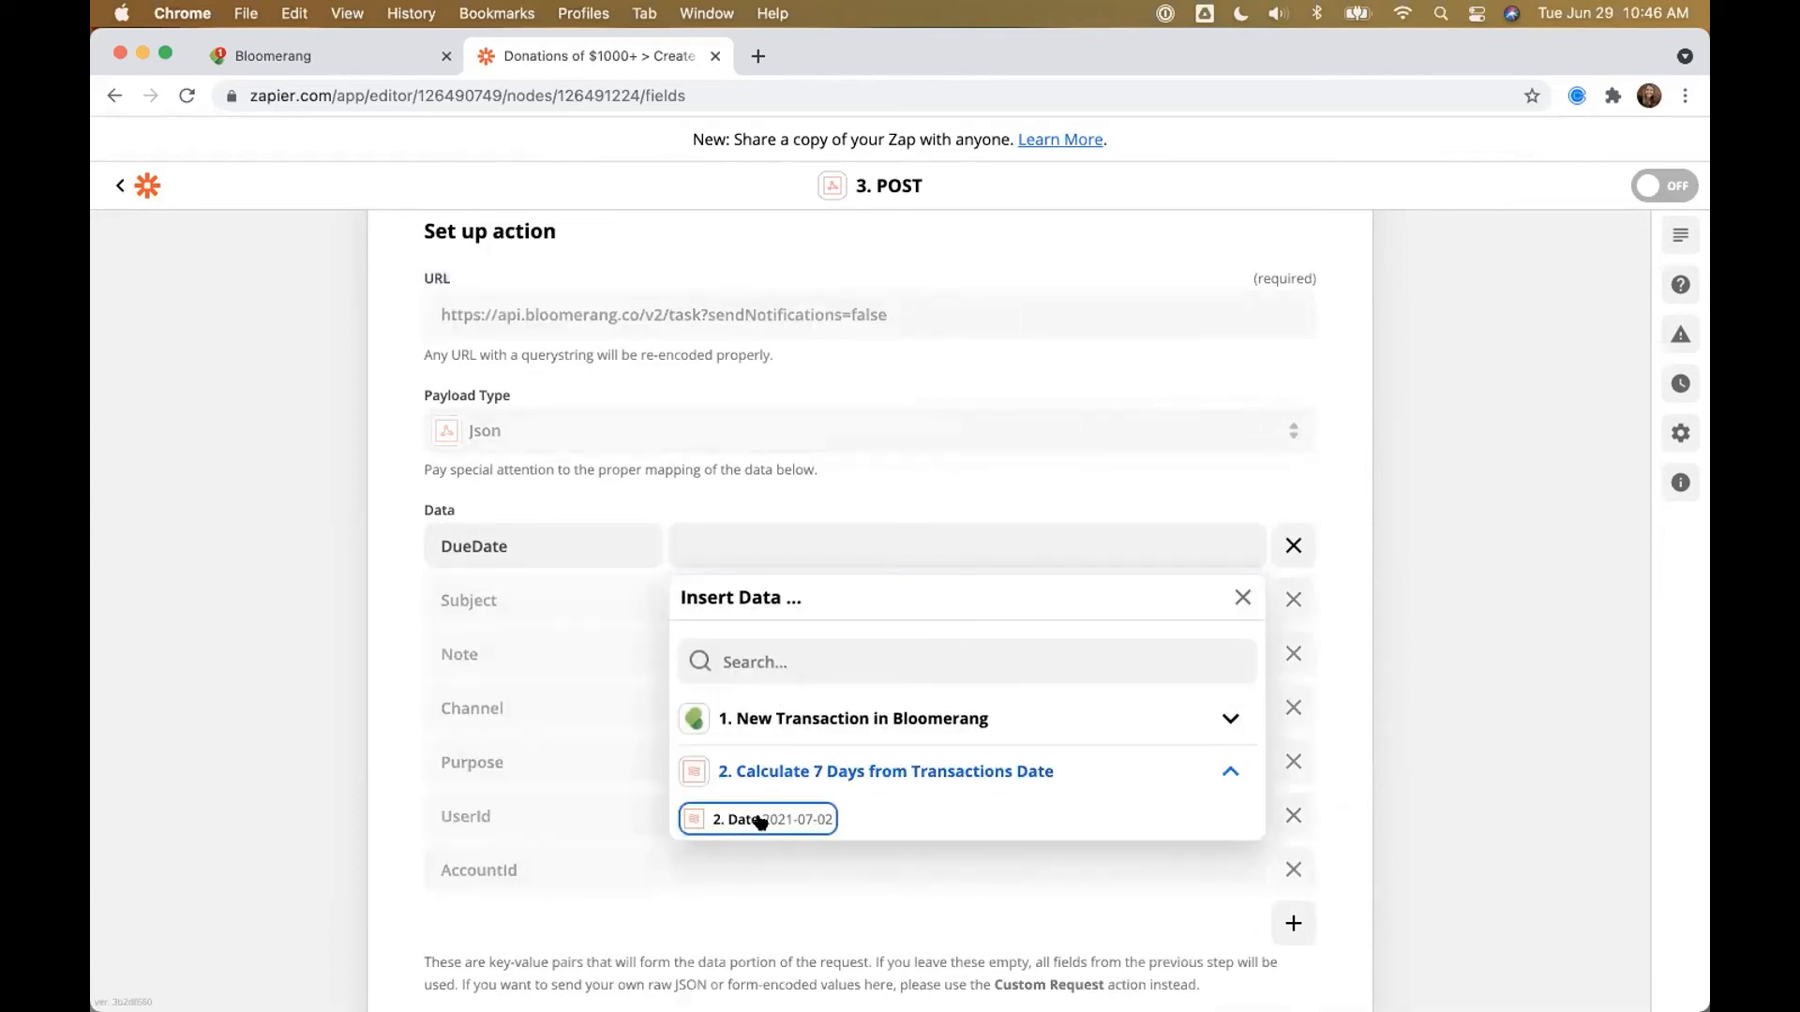
click(765, 823)
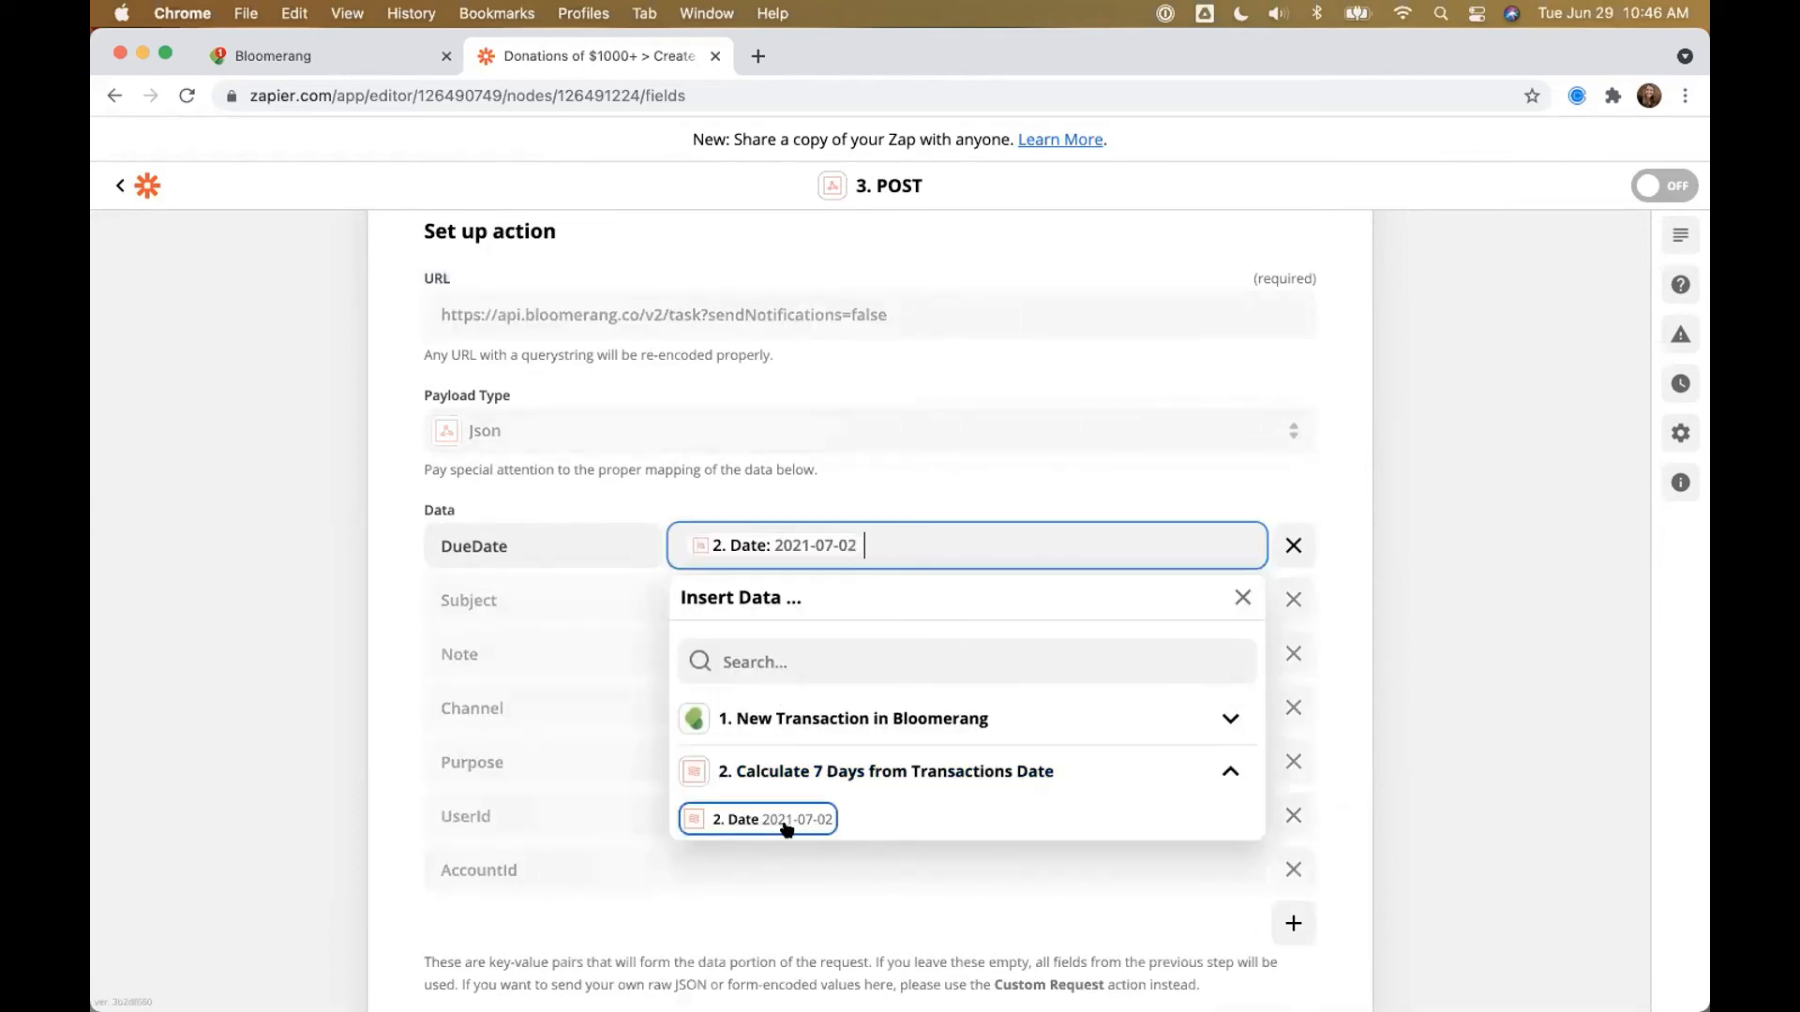
click(314, 659)
Step: Set the task Subject to 'Follow-up on Major Donation'
click(696, 599)
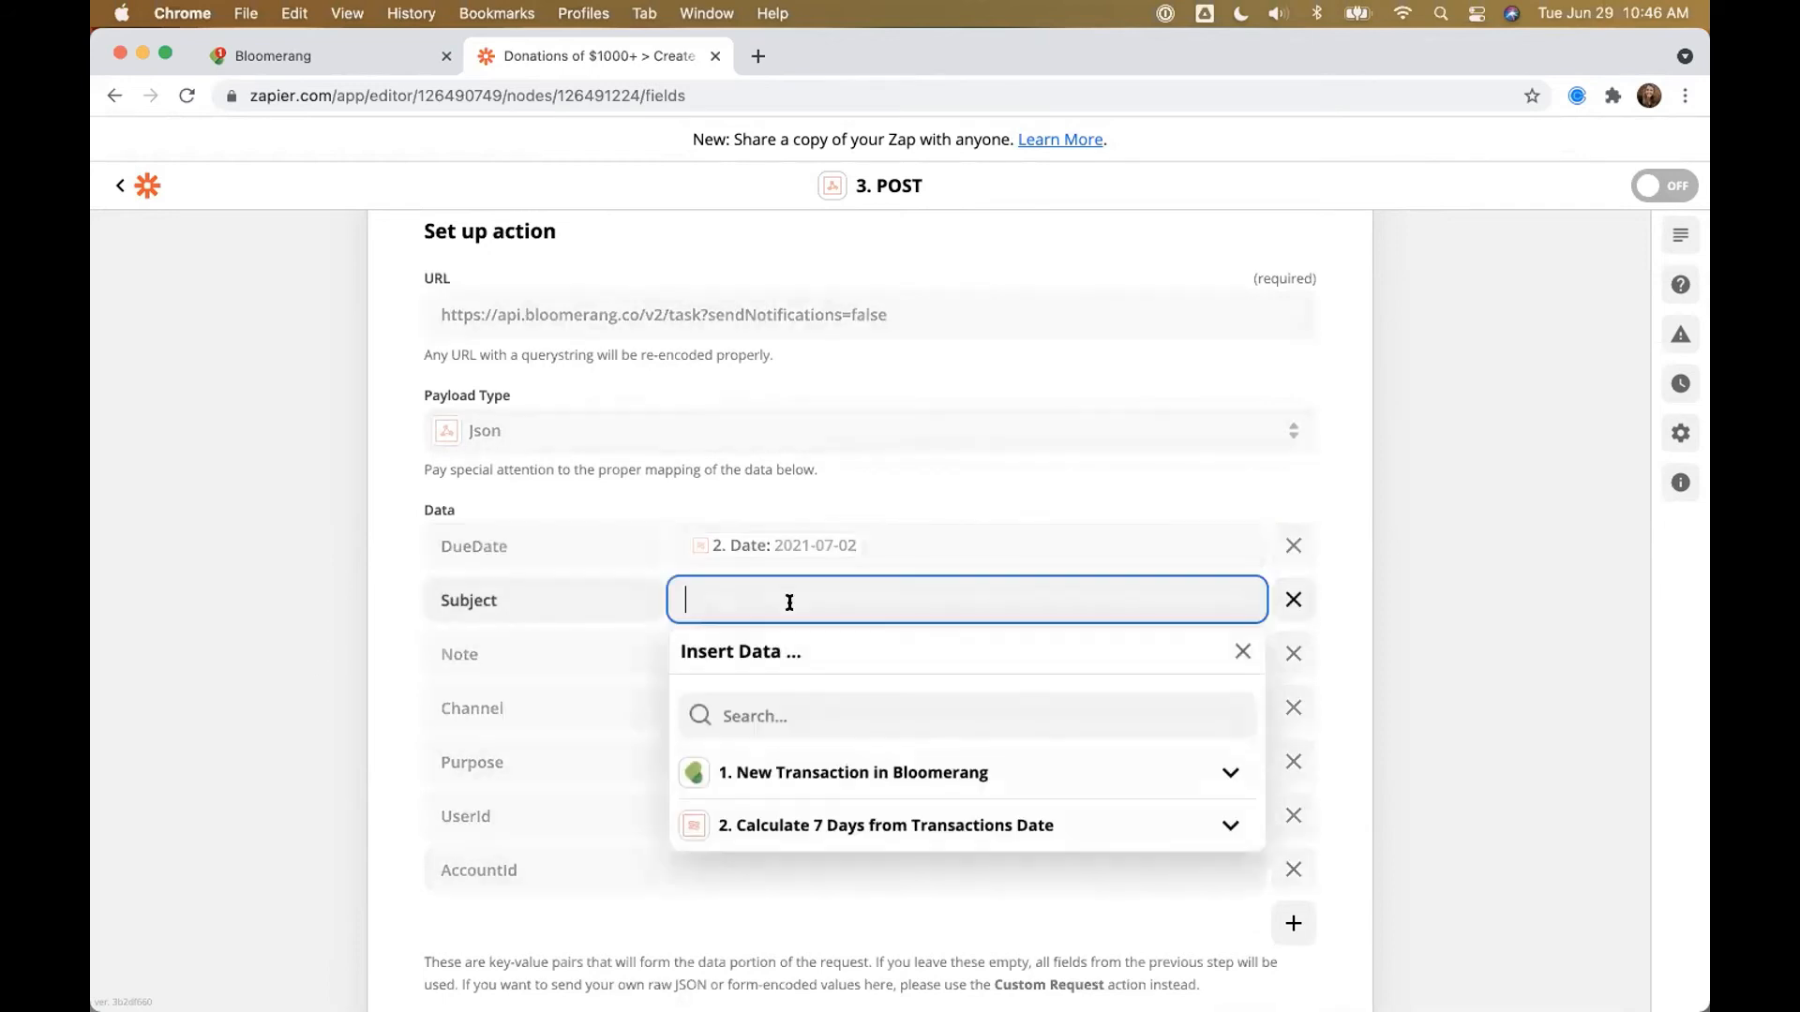
text(Follow-up on Major Donation)
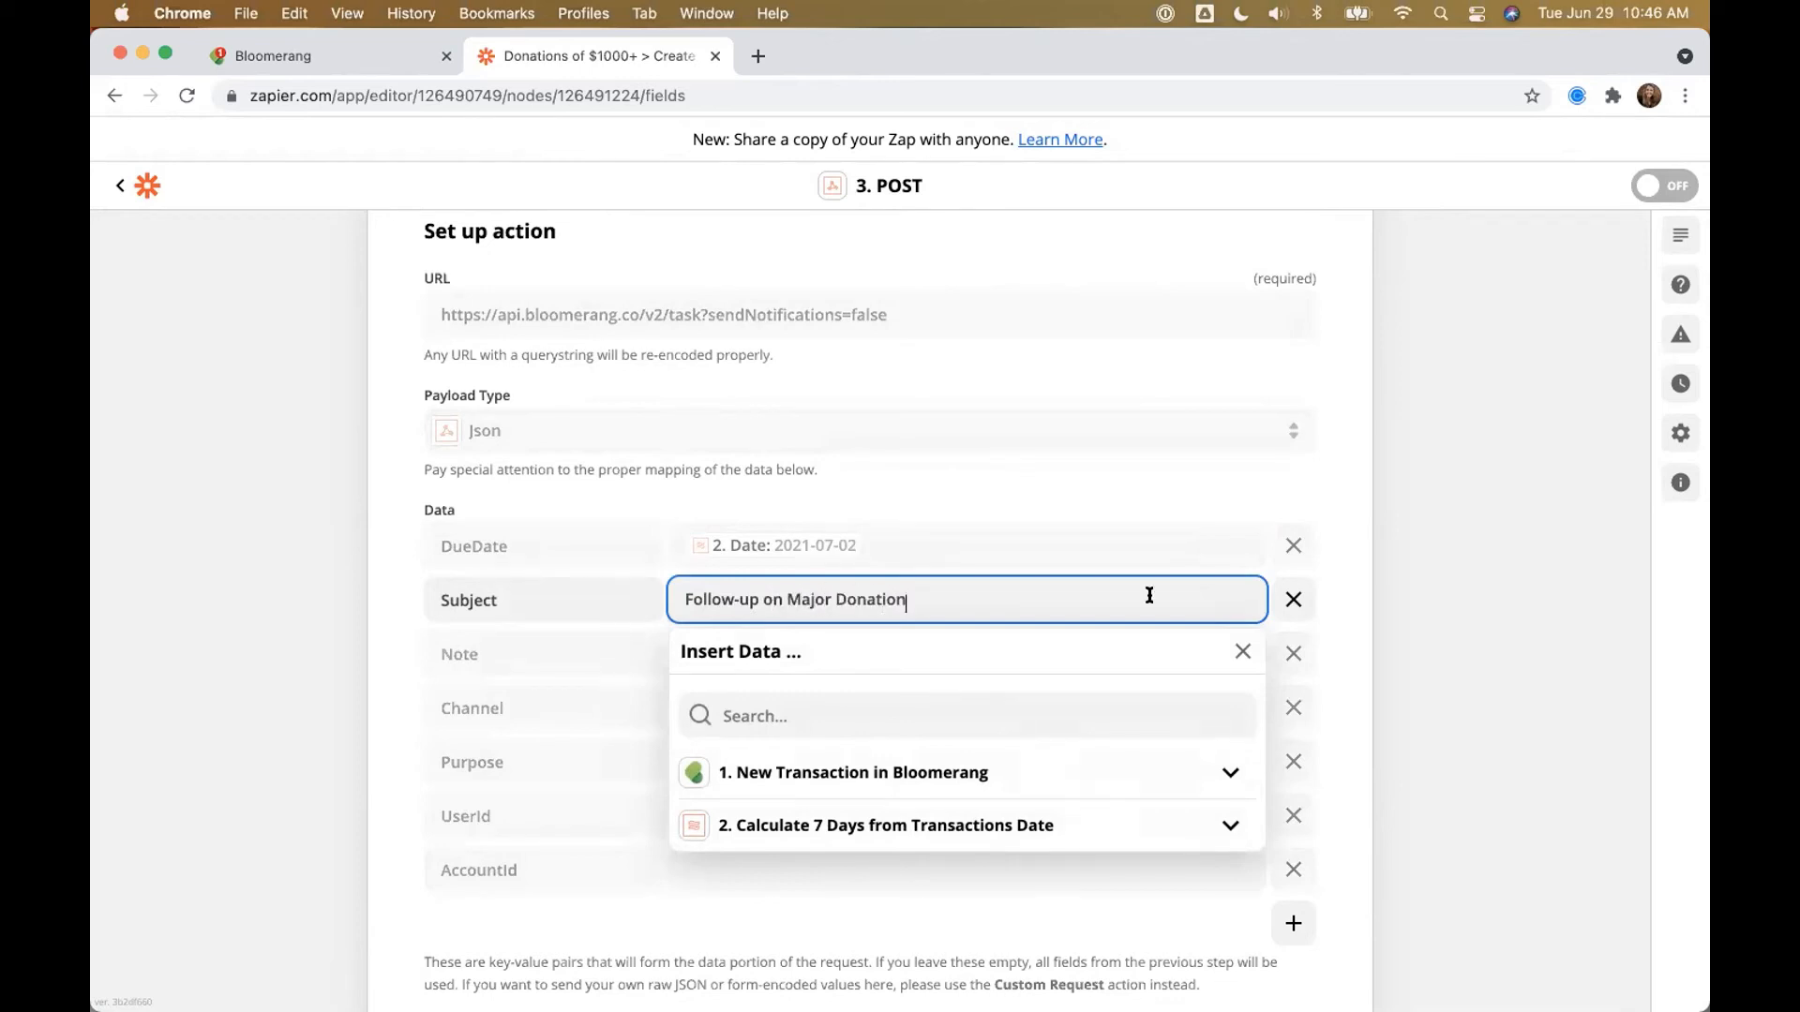
click(1458, 614)
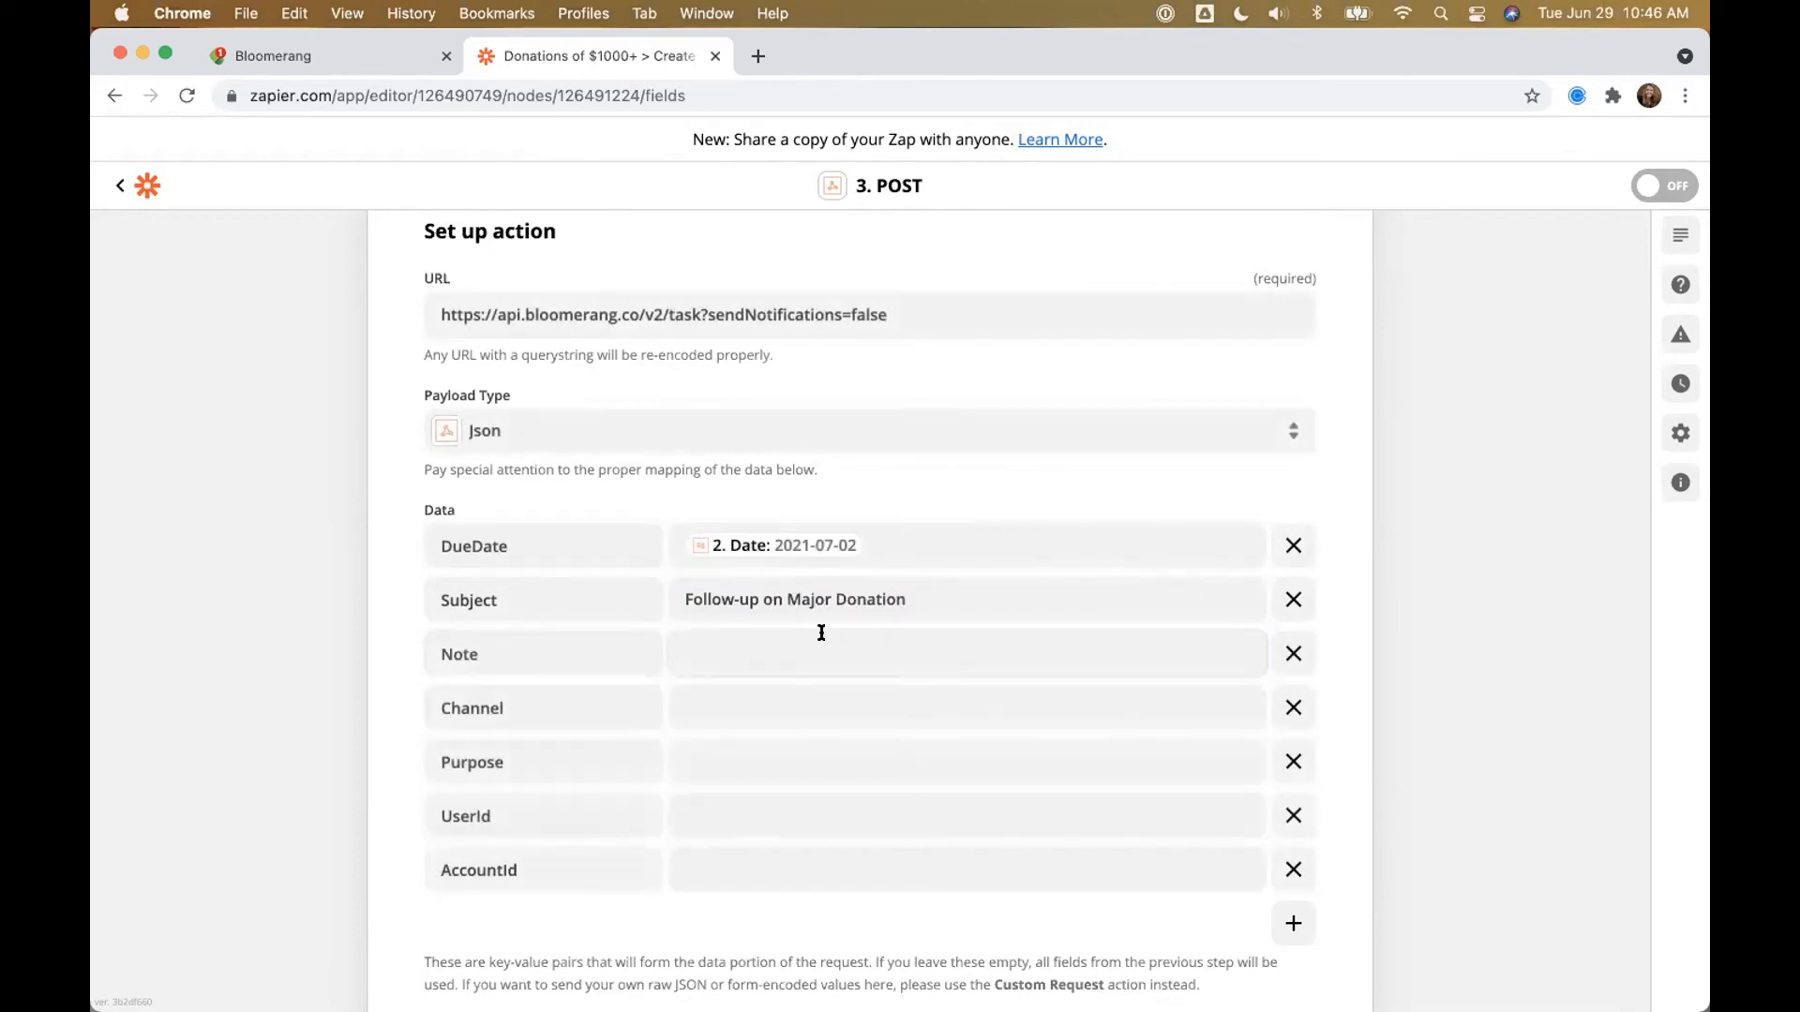
Step: Write the Note labels Donation Date:, Donation Amount:, Fund: and Campaign: on separate lines
click(821, 633)
text(Donation)
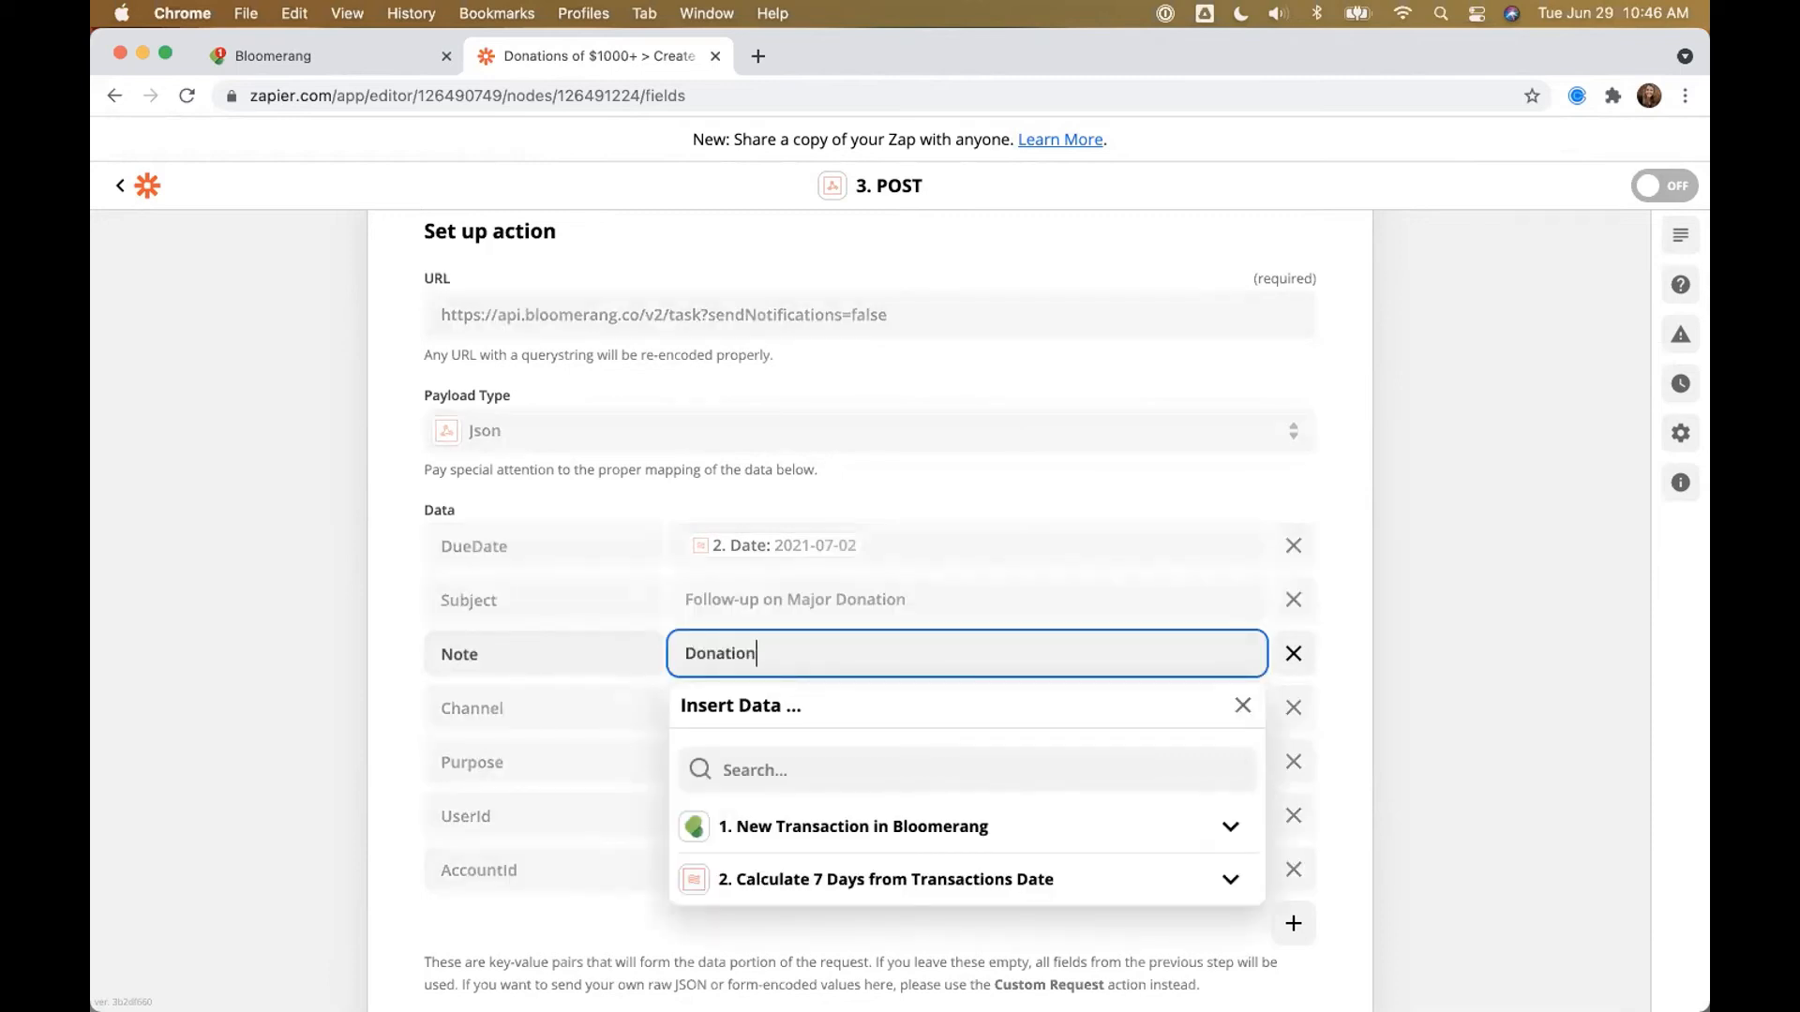
text( Date:)
key(Return)
text(Donati)
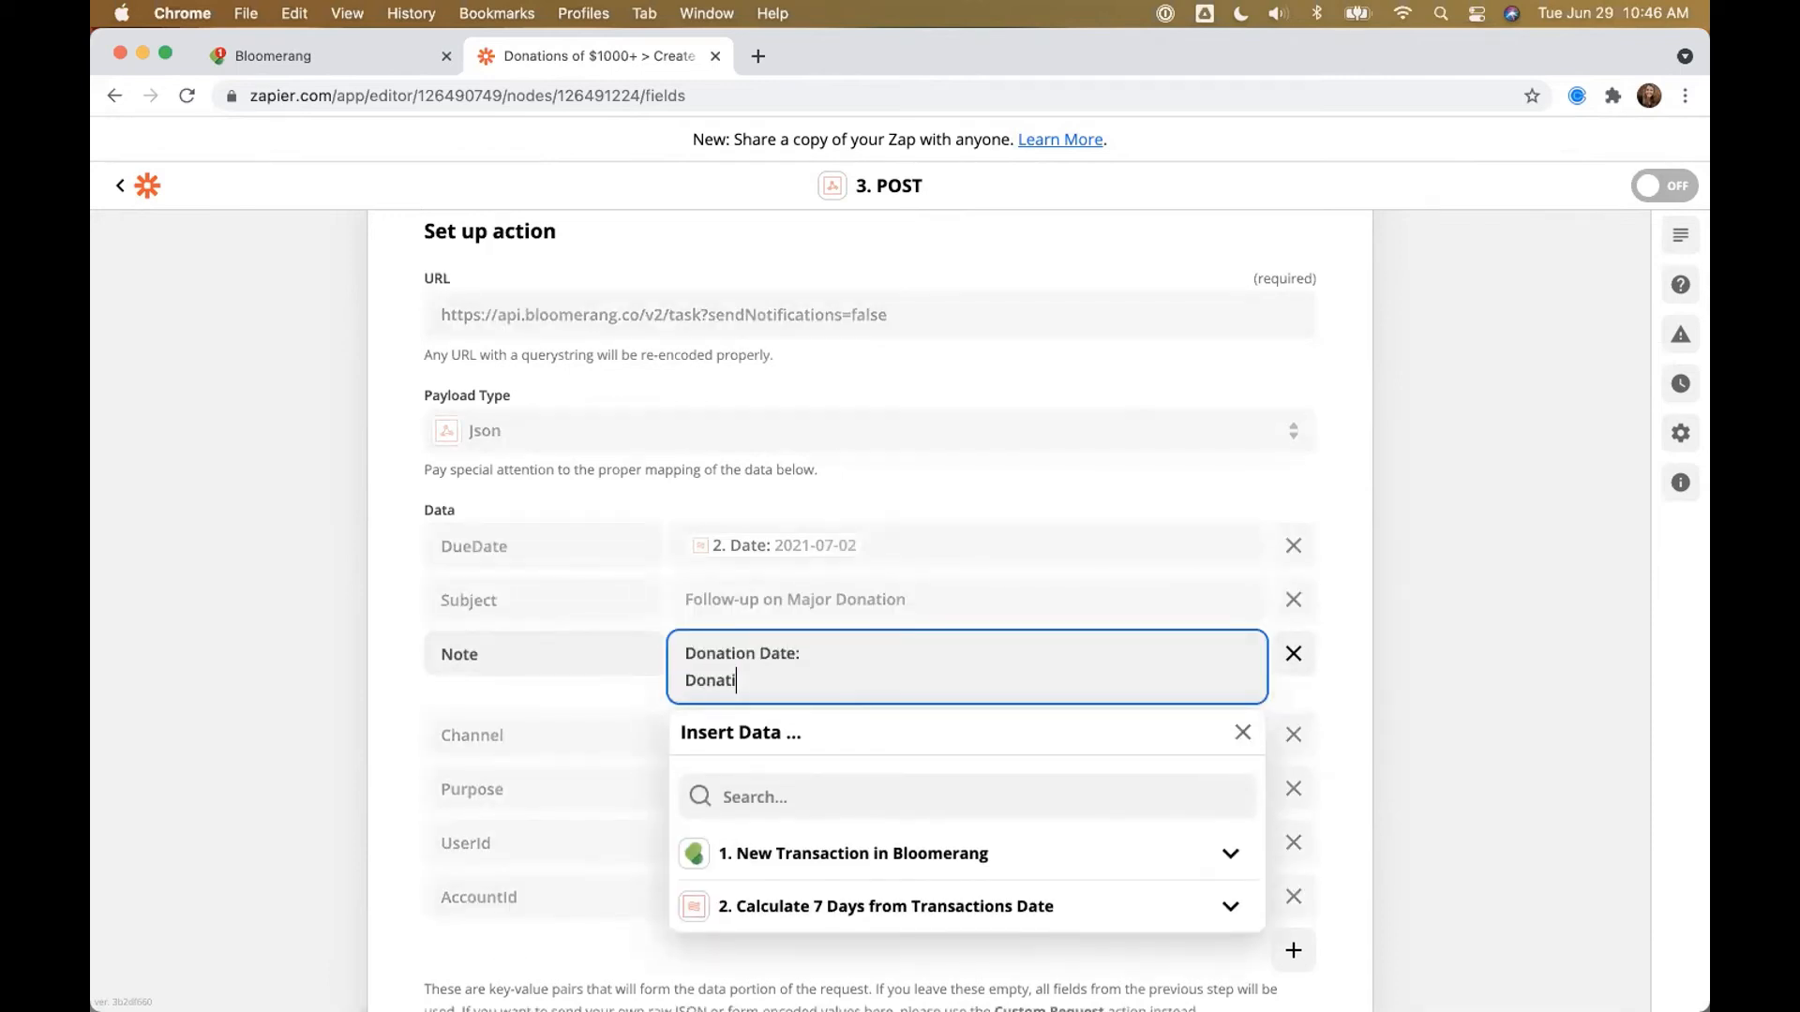
text(on Amount:)
key(Return)
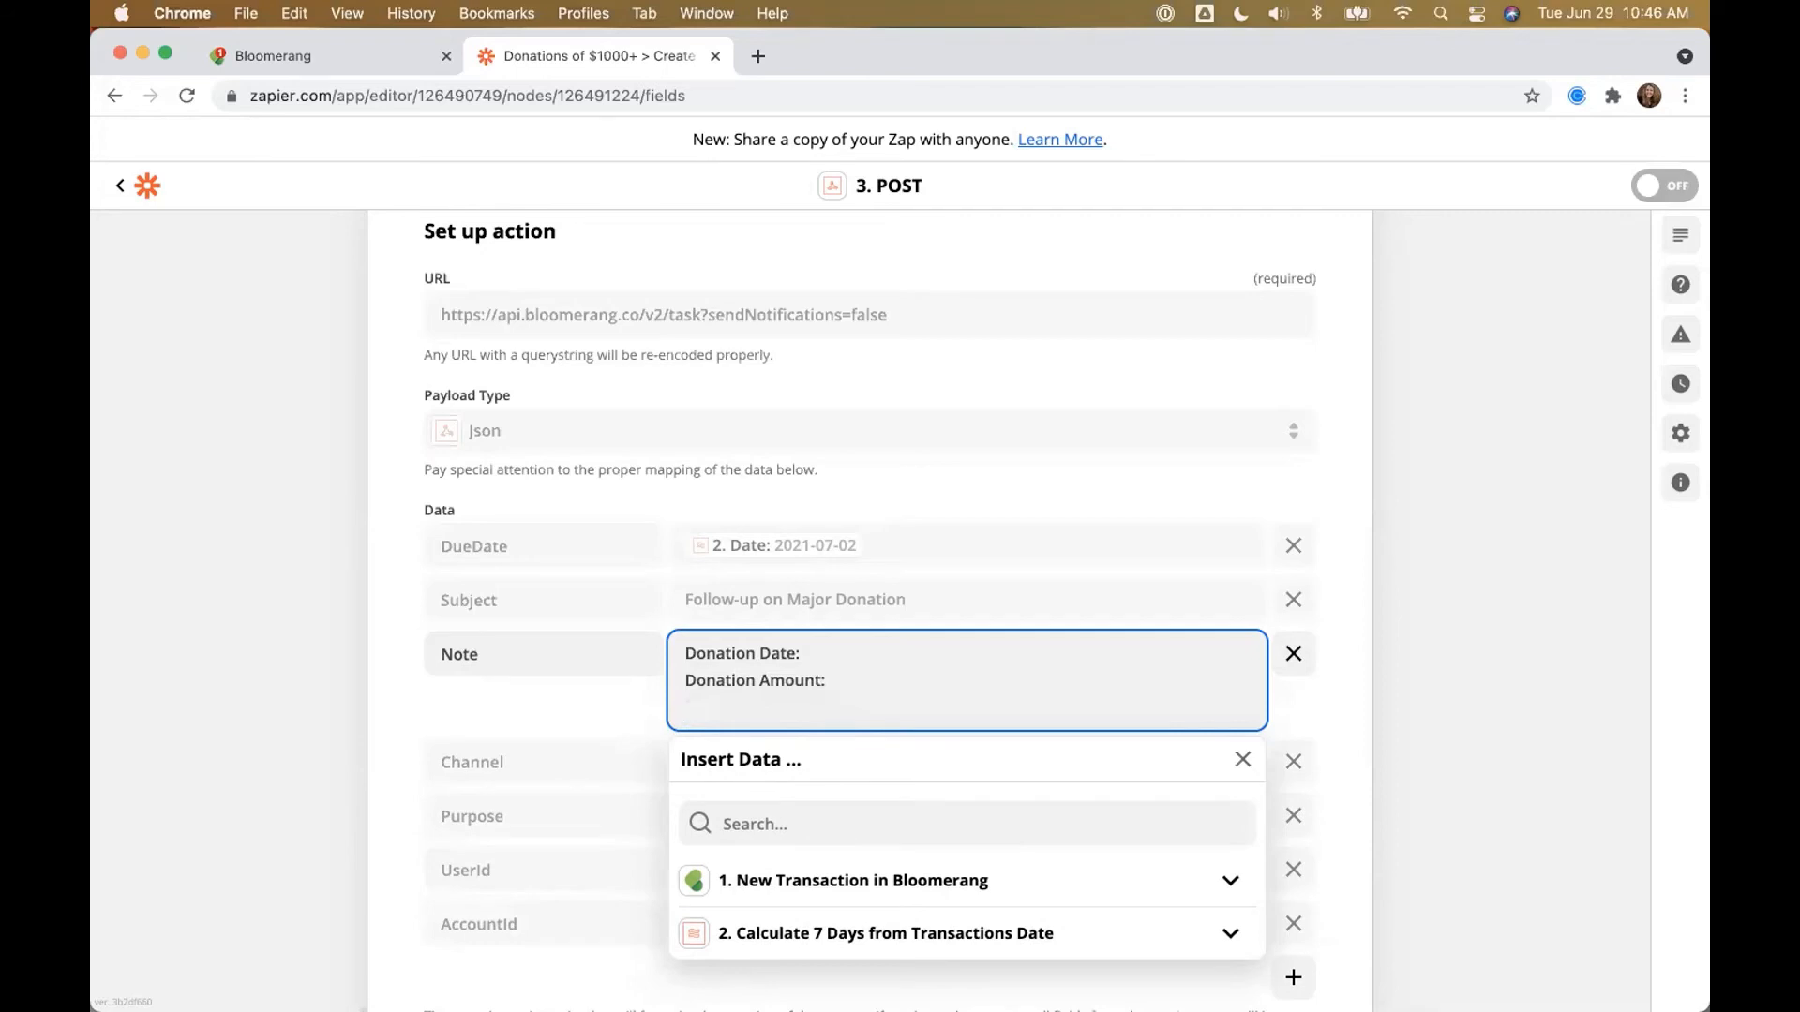
text(Fund:)
key(Return)
text(Campaign:)
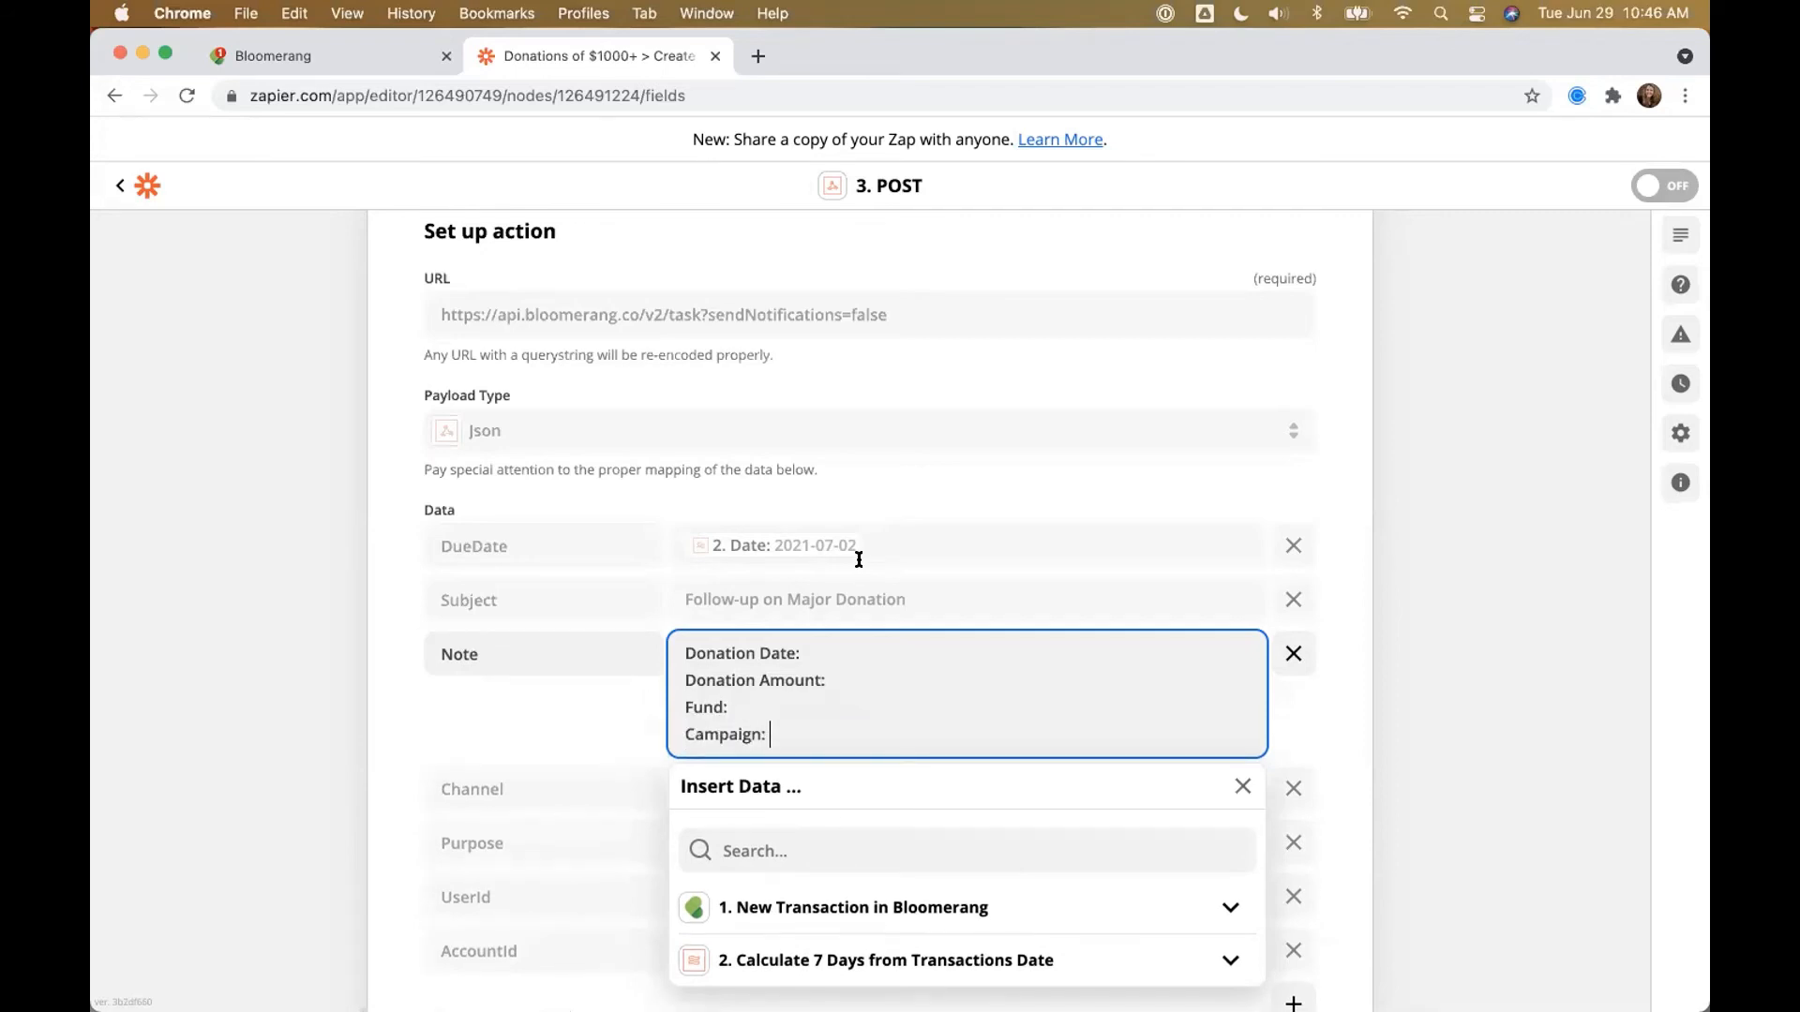
Step: Insert the Designations Campaign Name and Fund Name after the Campaign: and Fund: labels
click(802, 859)
text(camja)
key(BackSpace)
key(BackSpace)
text(pg)
click(875, 903)
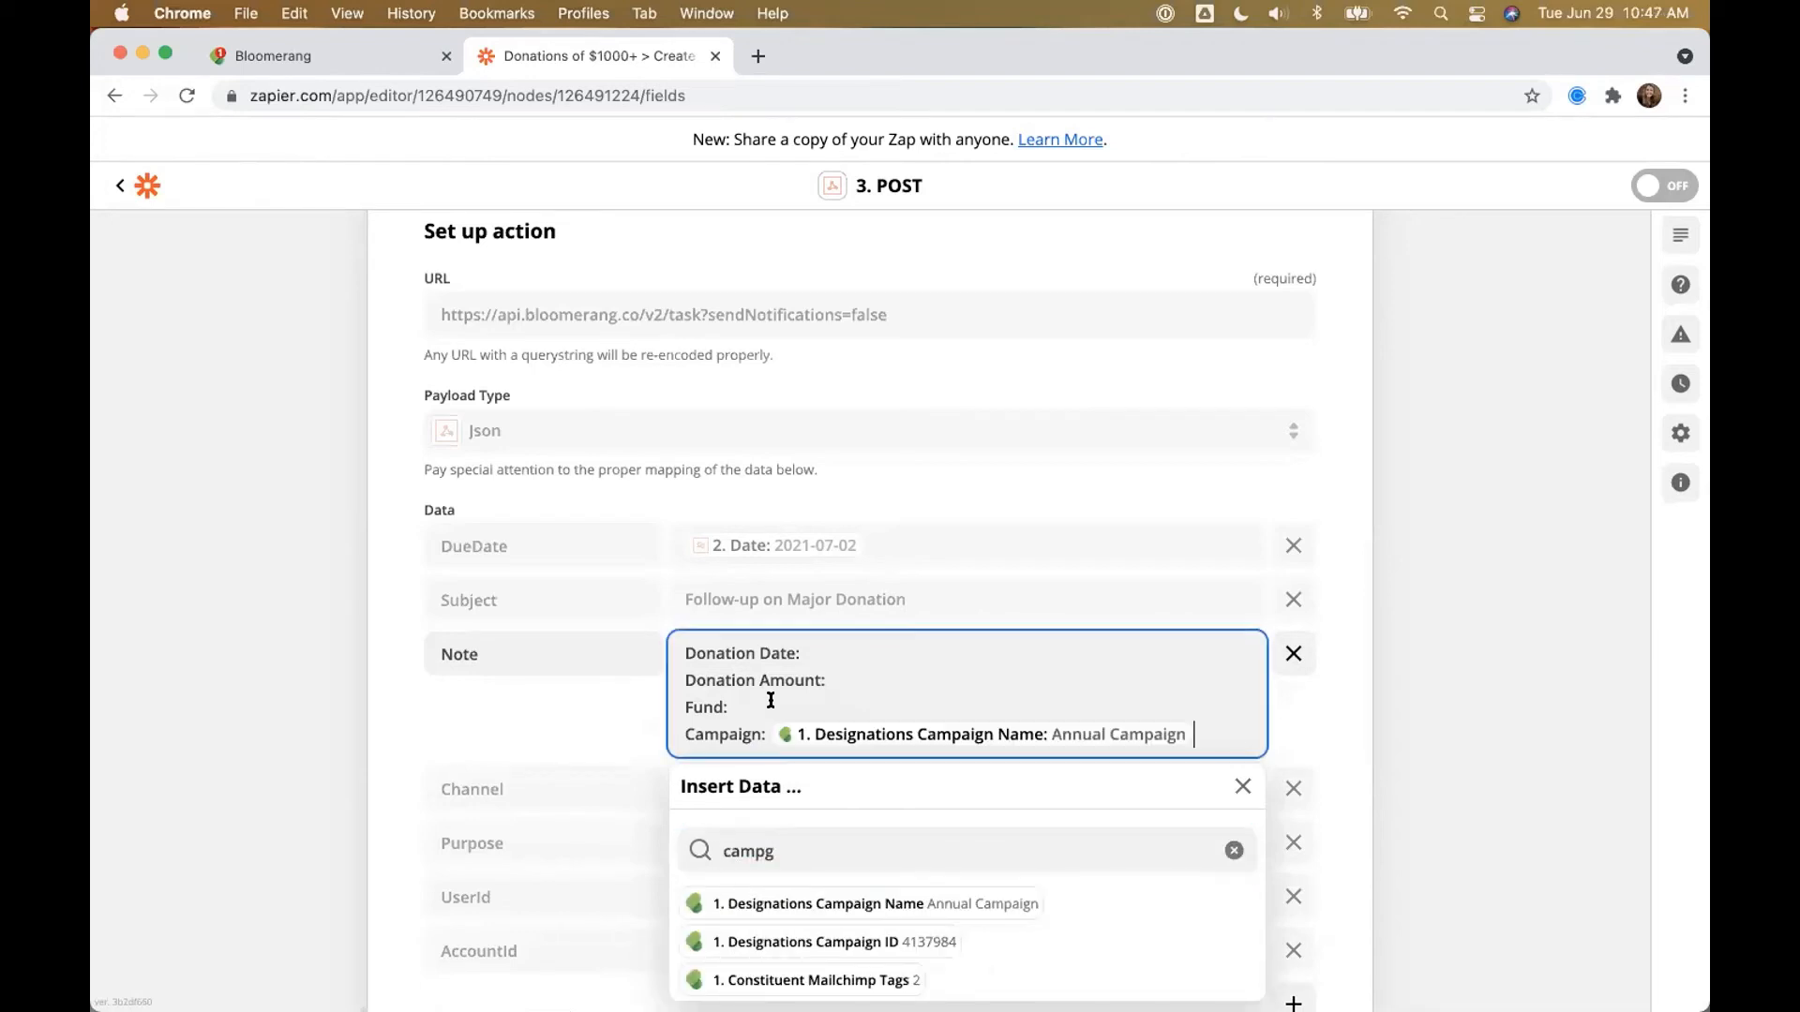
double_click(786, 835)
text(fund)
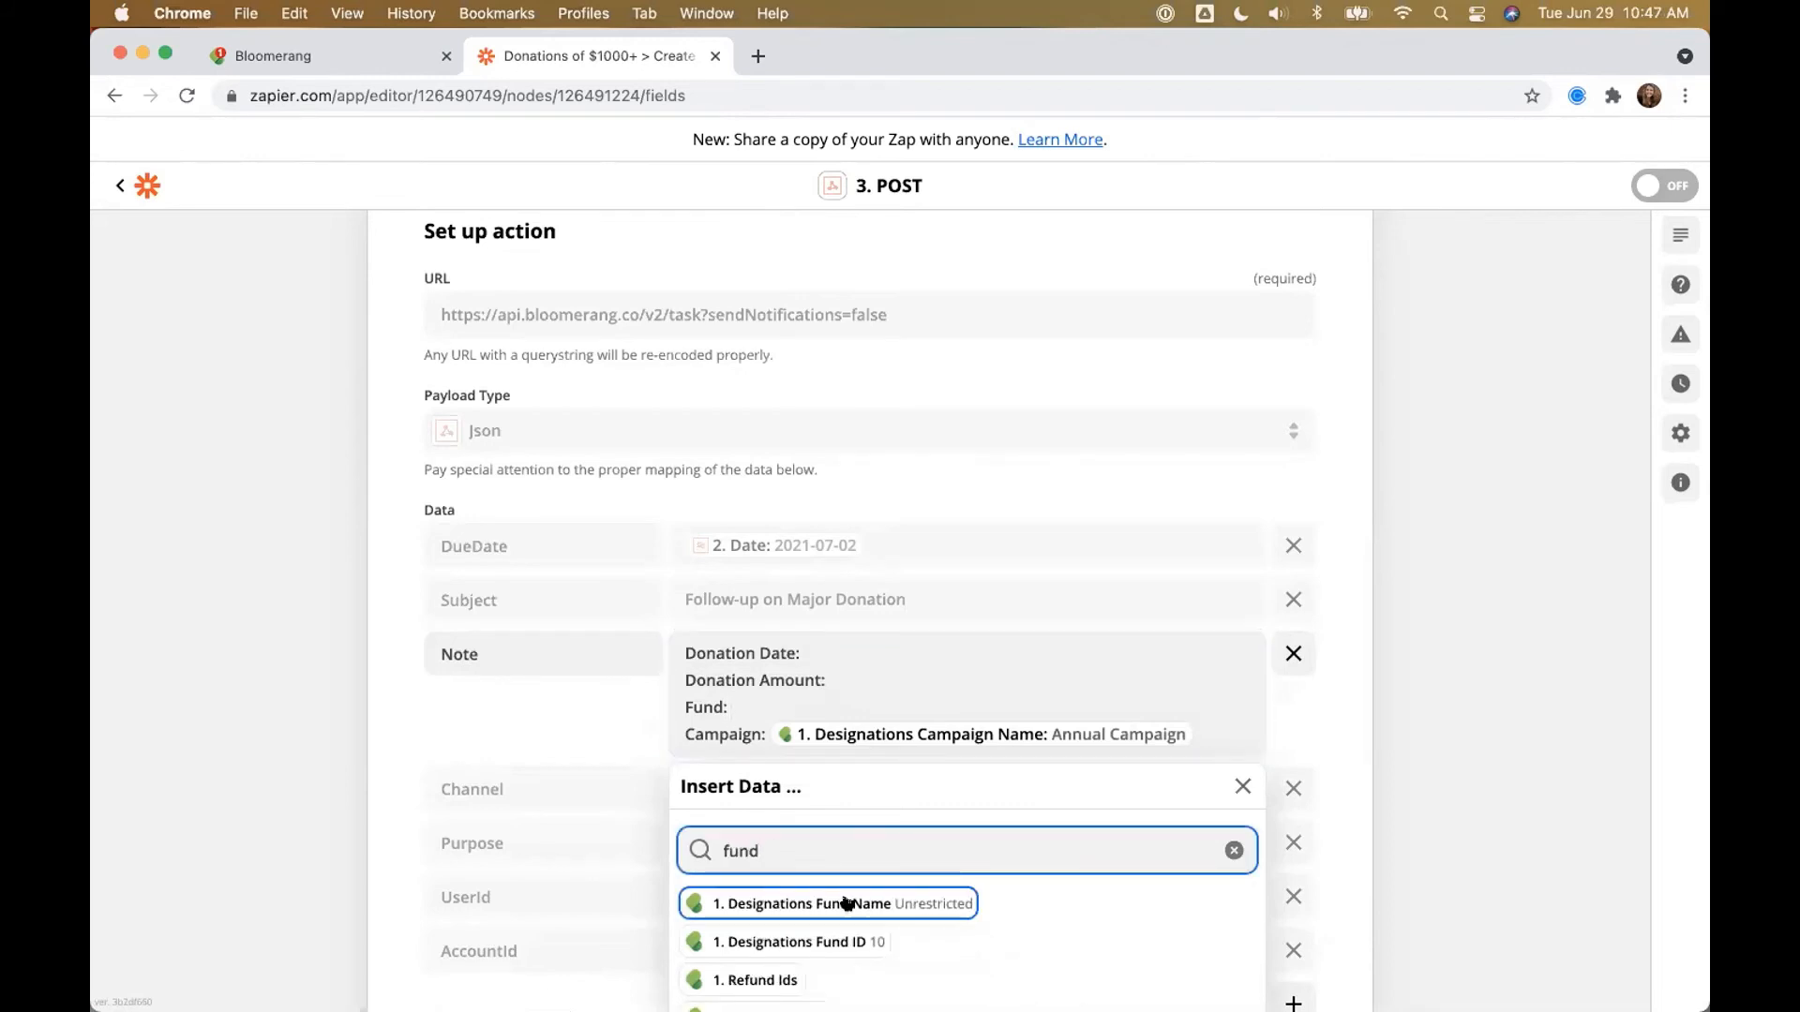
click(846, 903)
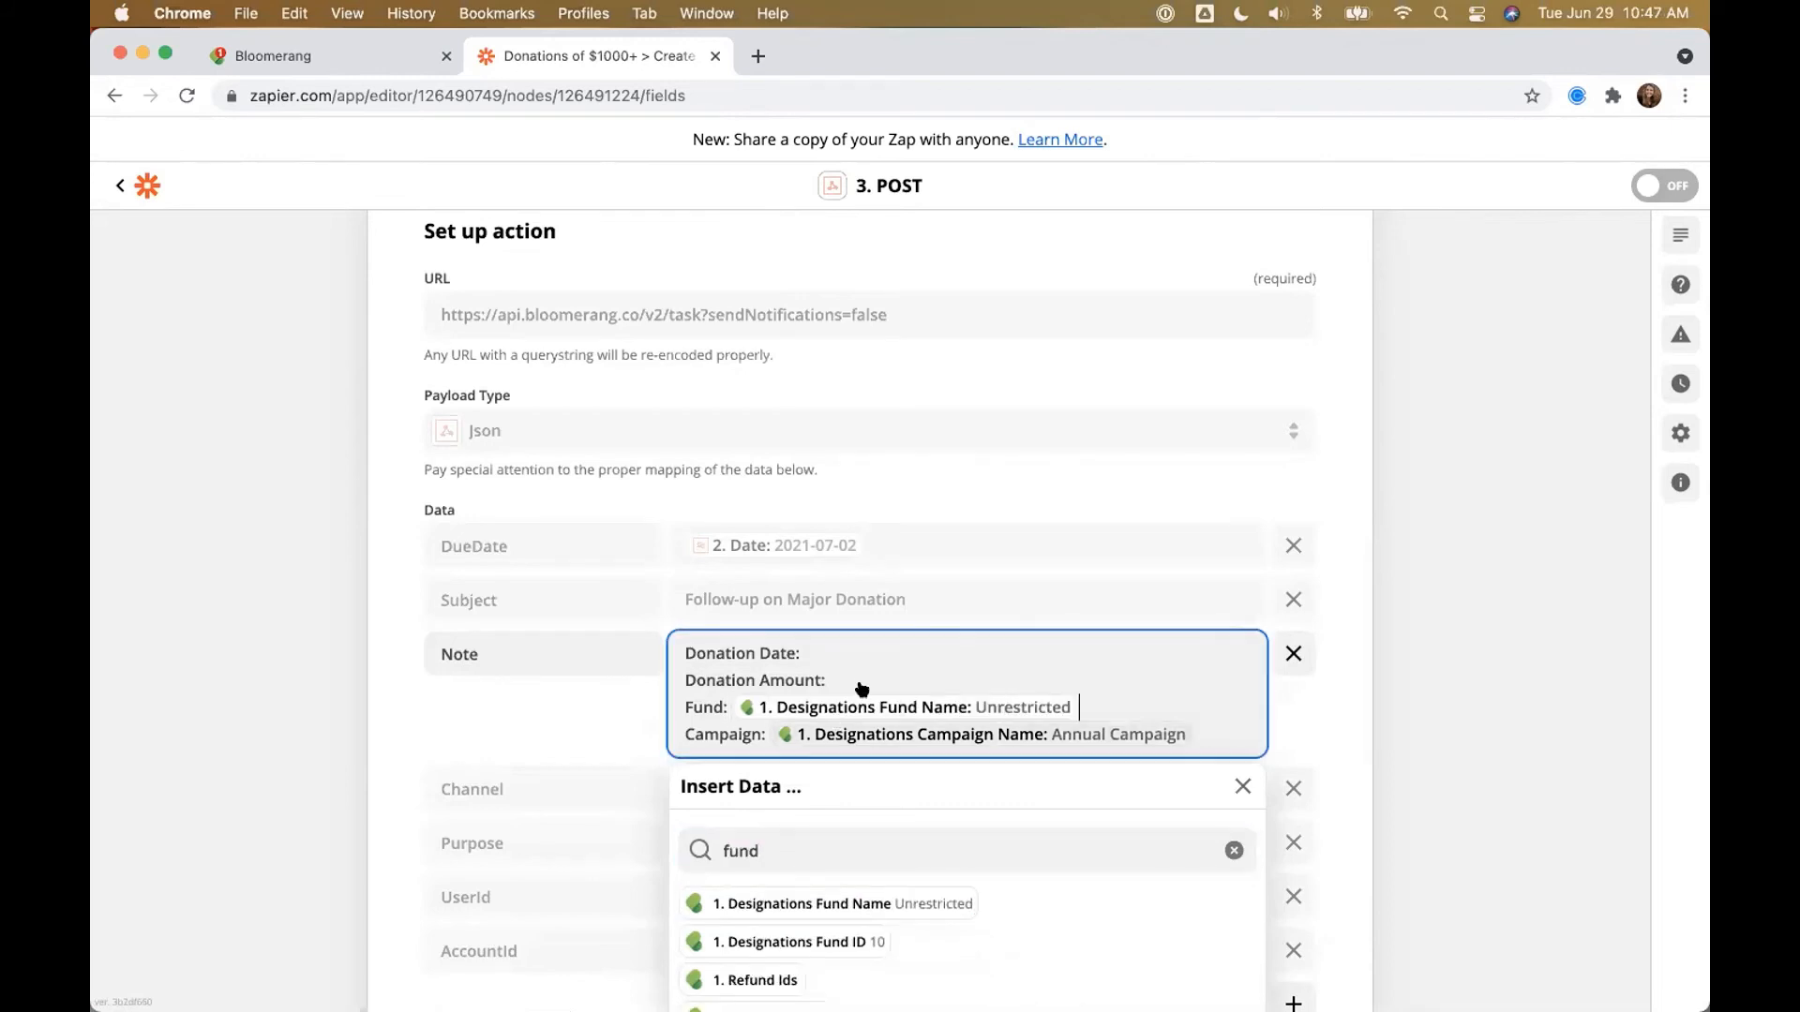
Step: Insert the Amount and transaction Date values after Donation Amount: and Donation Date:
click(821, 830)
text(amount)
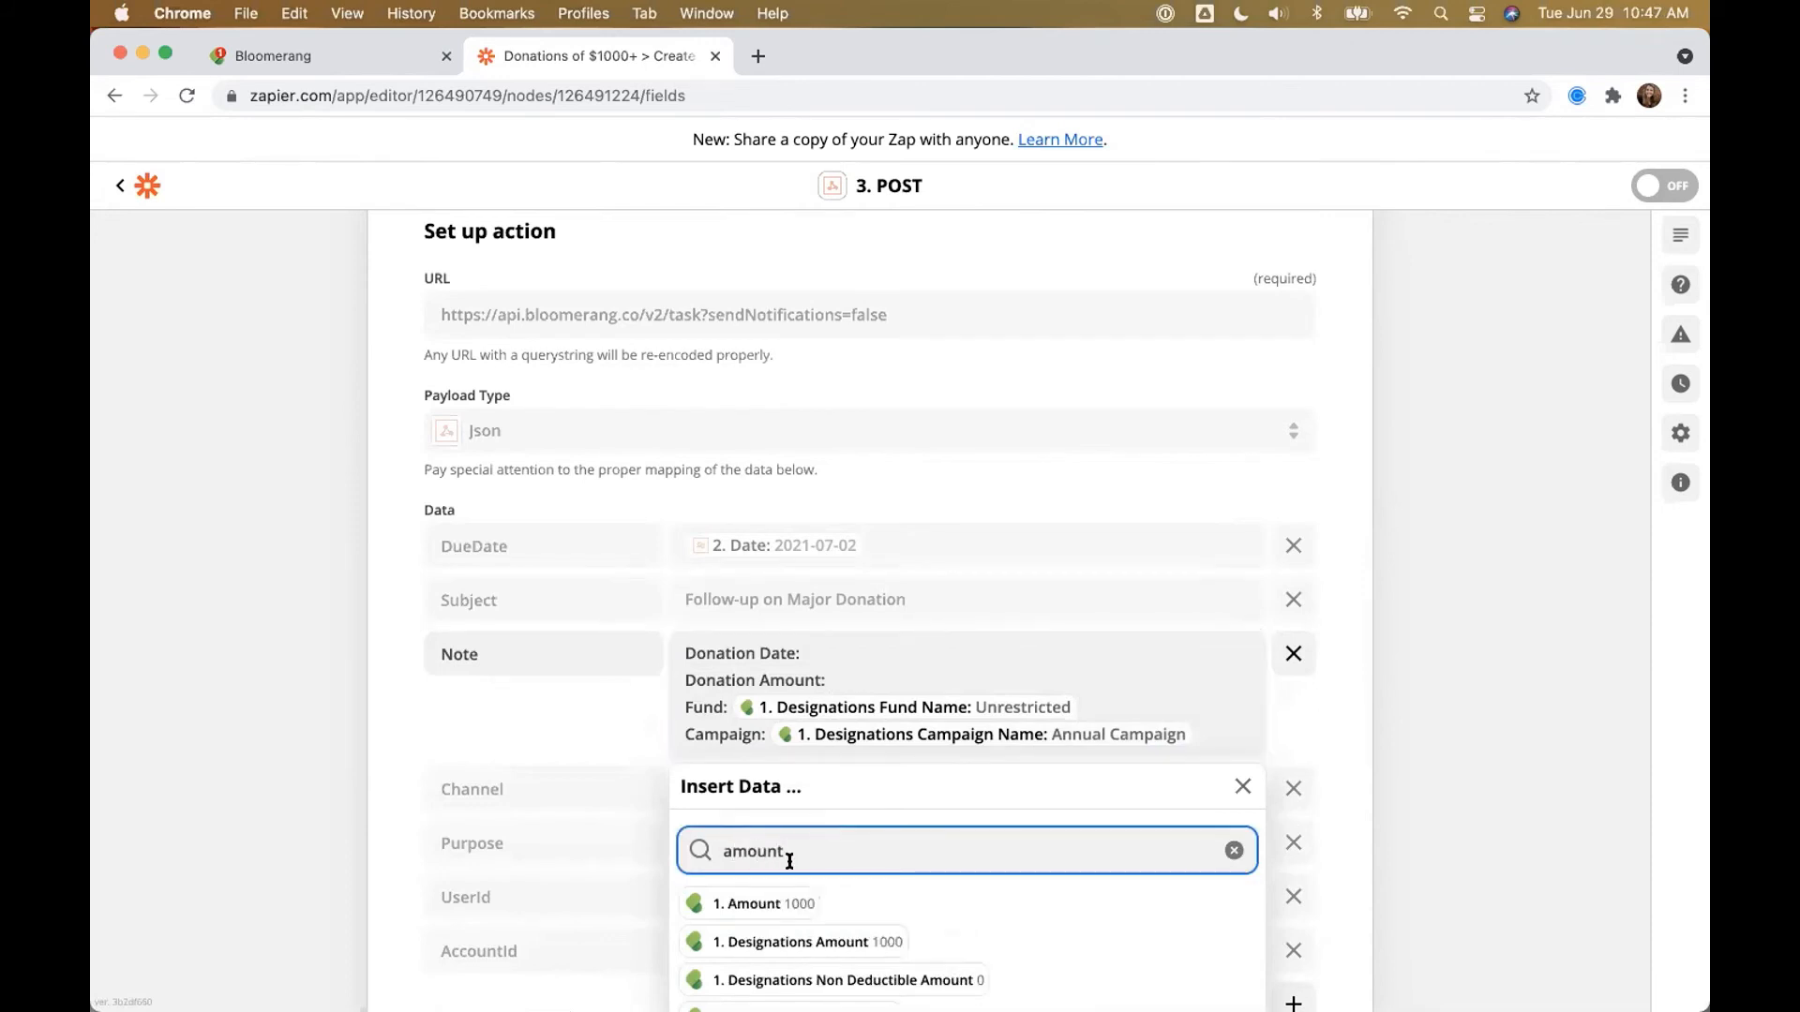
click(769, 902)
click(836, 648)
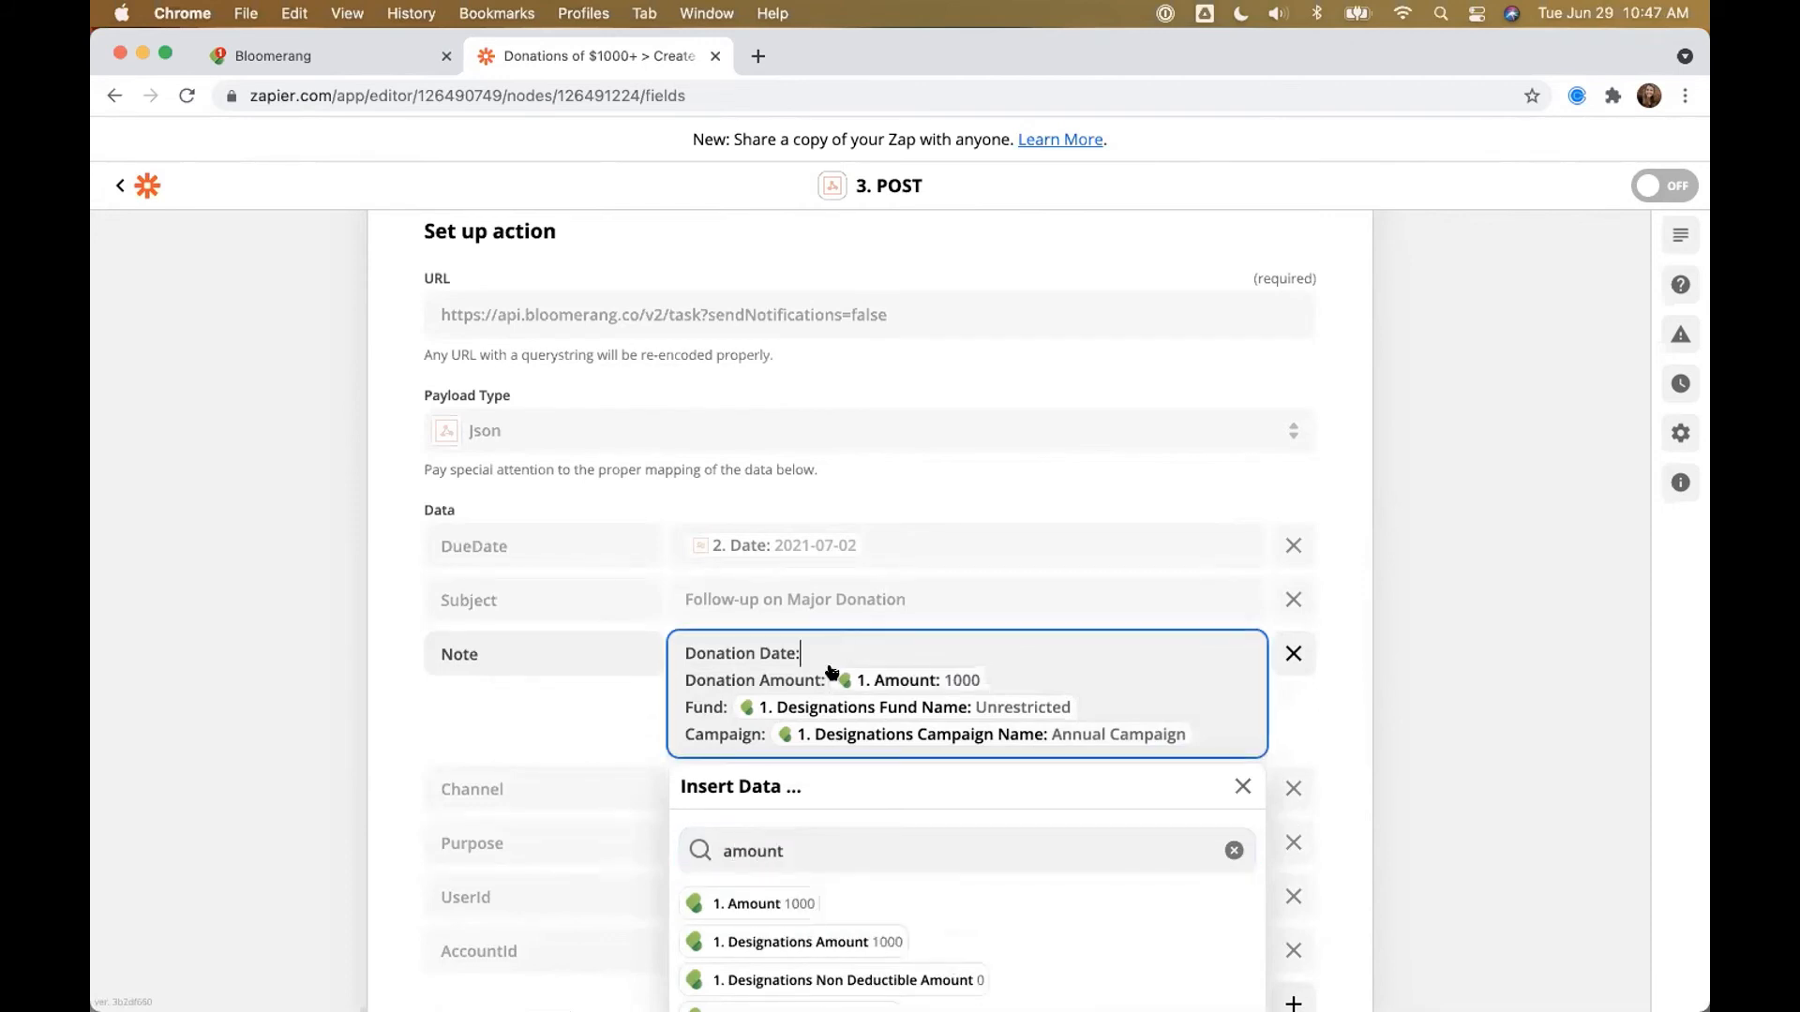
click(806, 837)
text(date)
click(804, 903)
click(1321, 692)
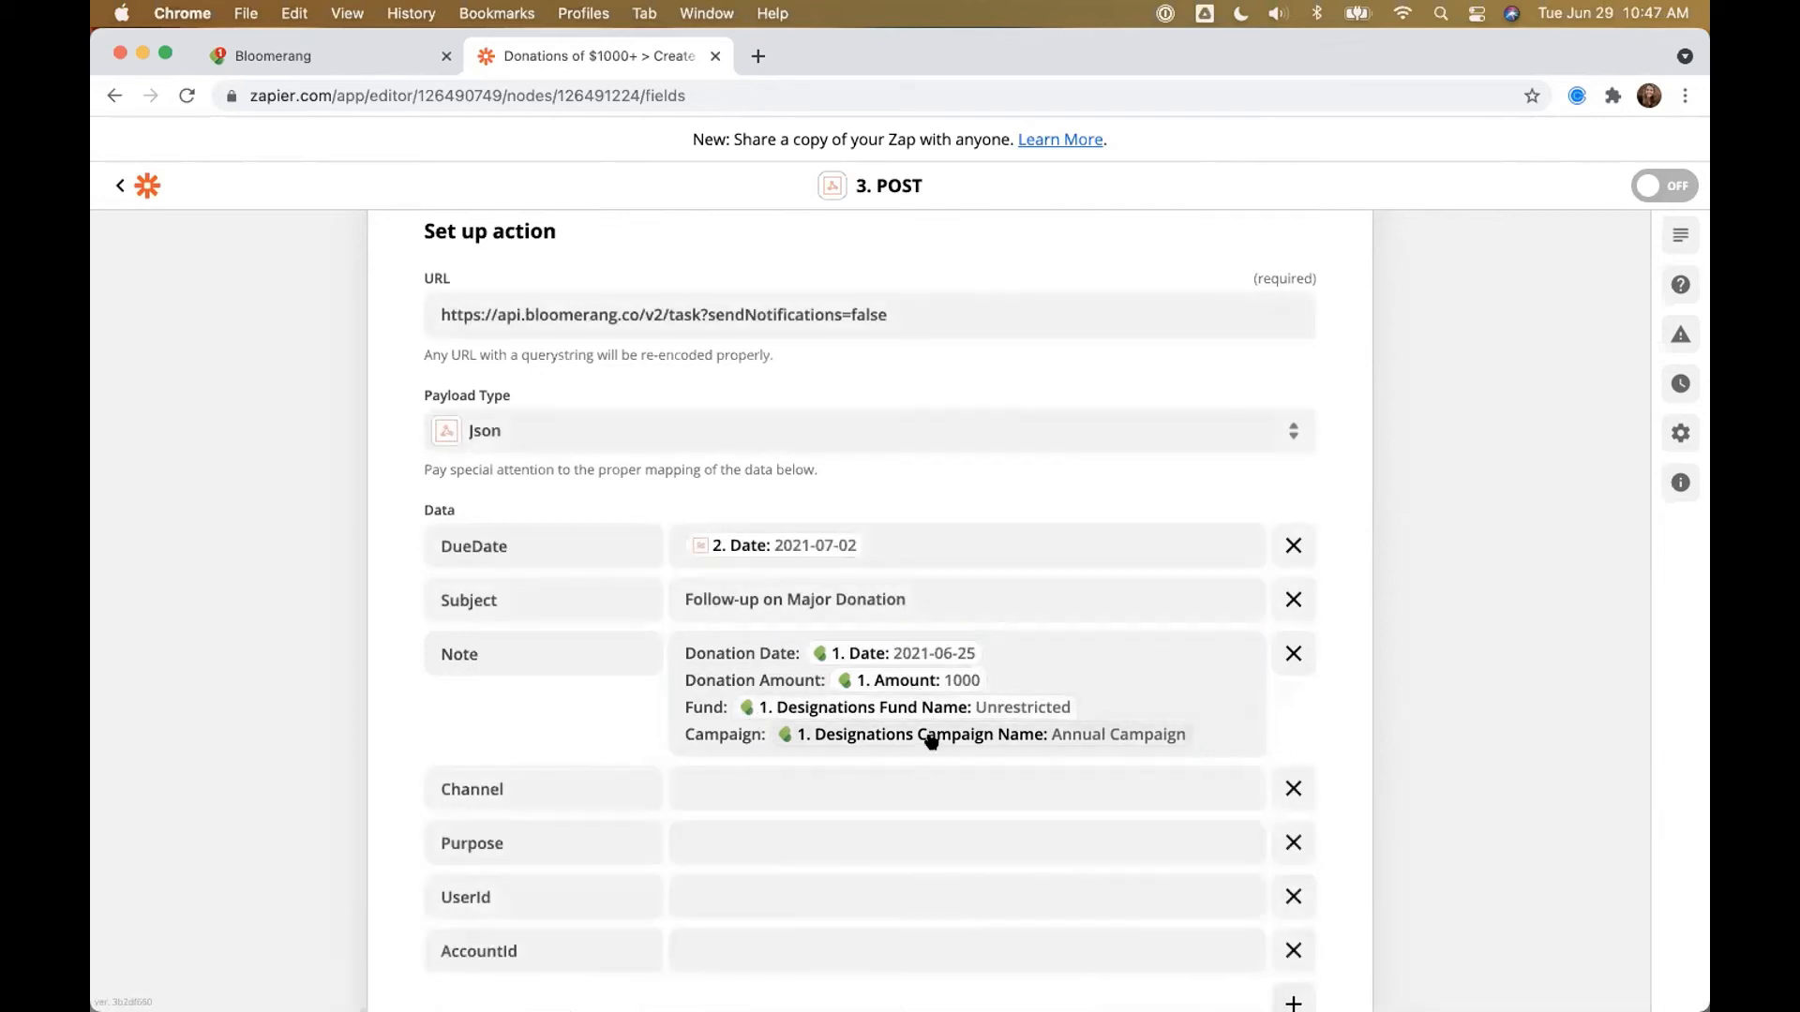
Step: Set the task Channel to Email and Purpose to Acknowledgement
click(728, 782)
text(Email)
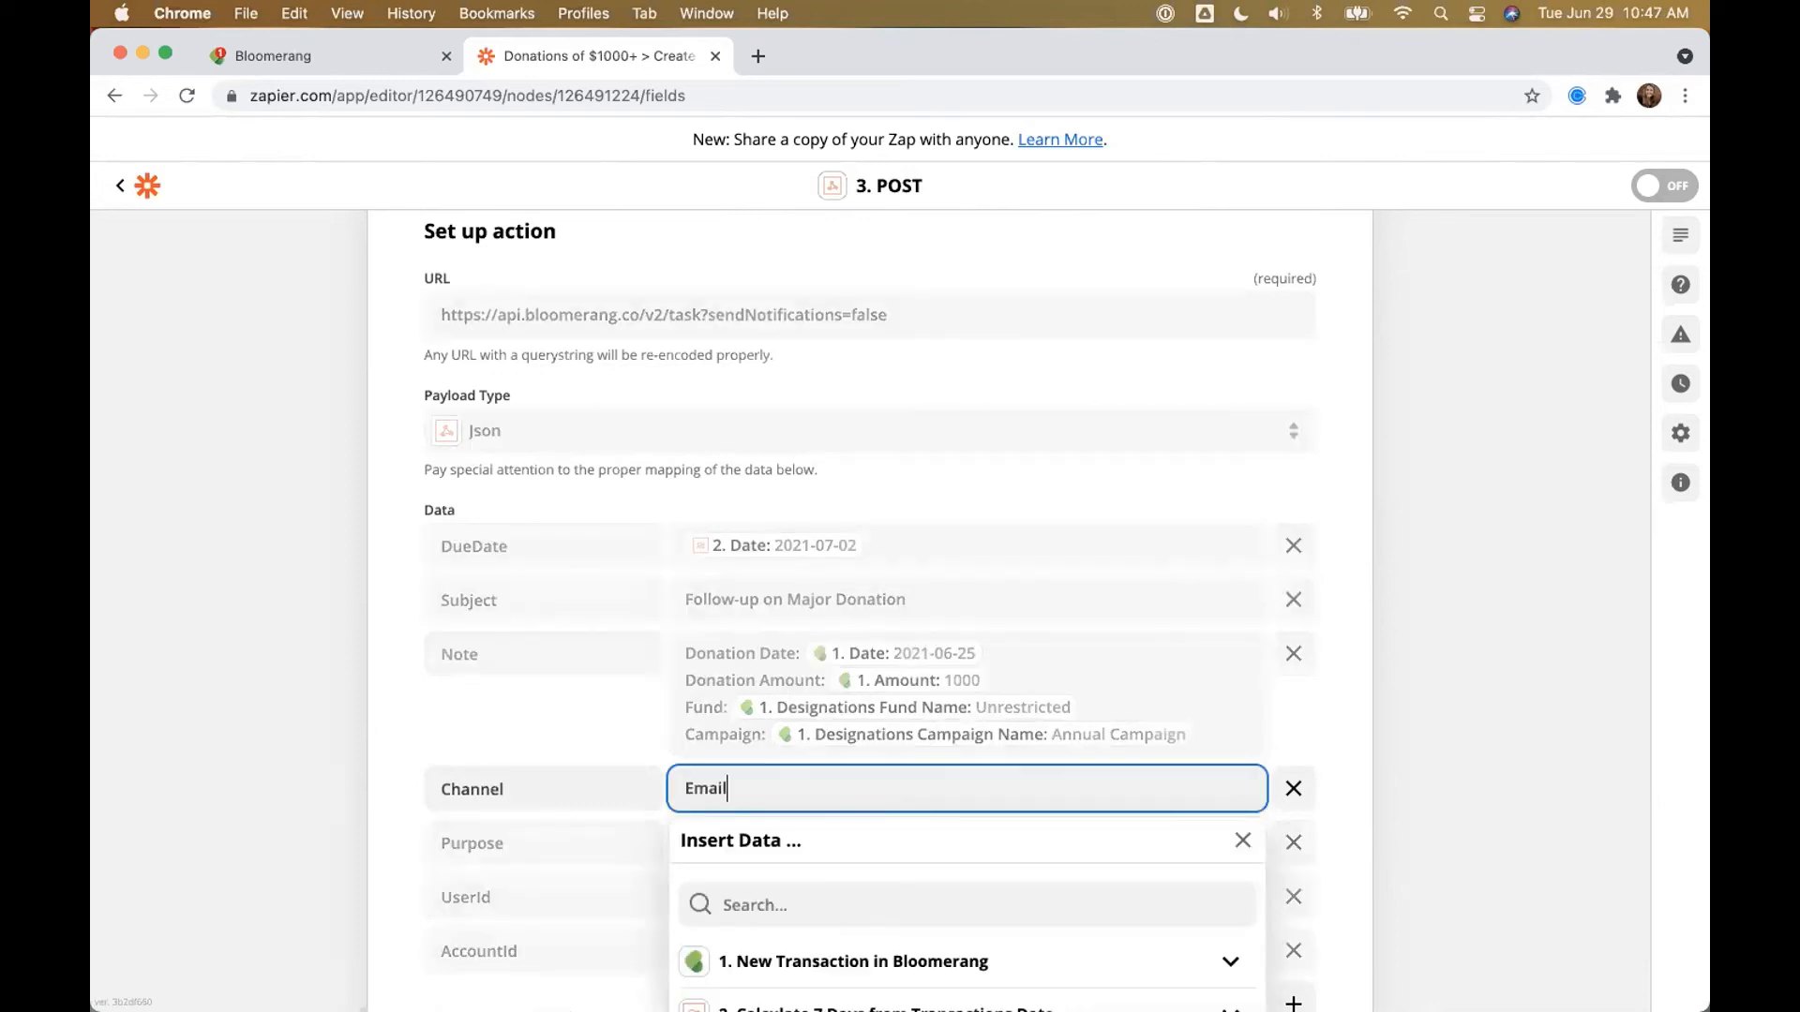
click(313, 755)
scroll(606, 660, down, 2)
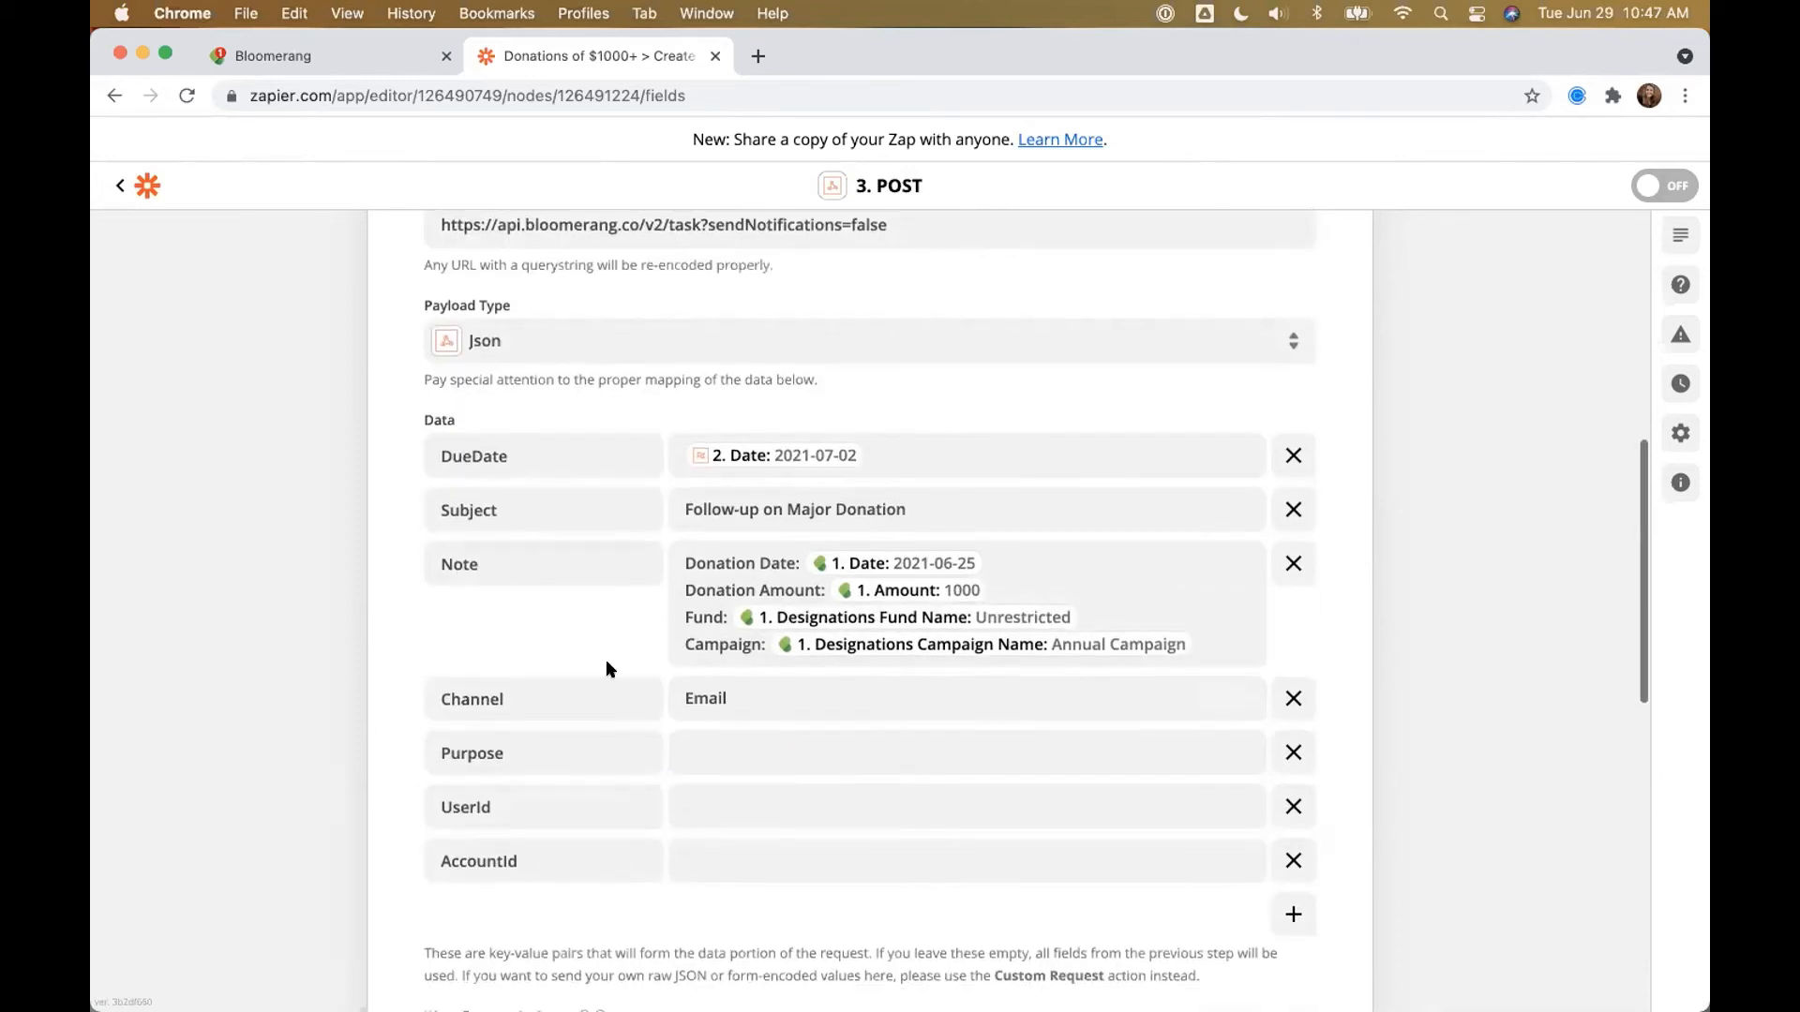
click(690, 730)
text(A)
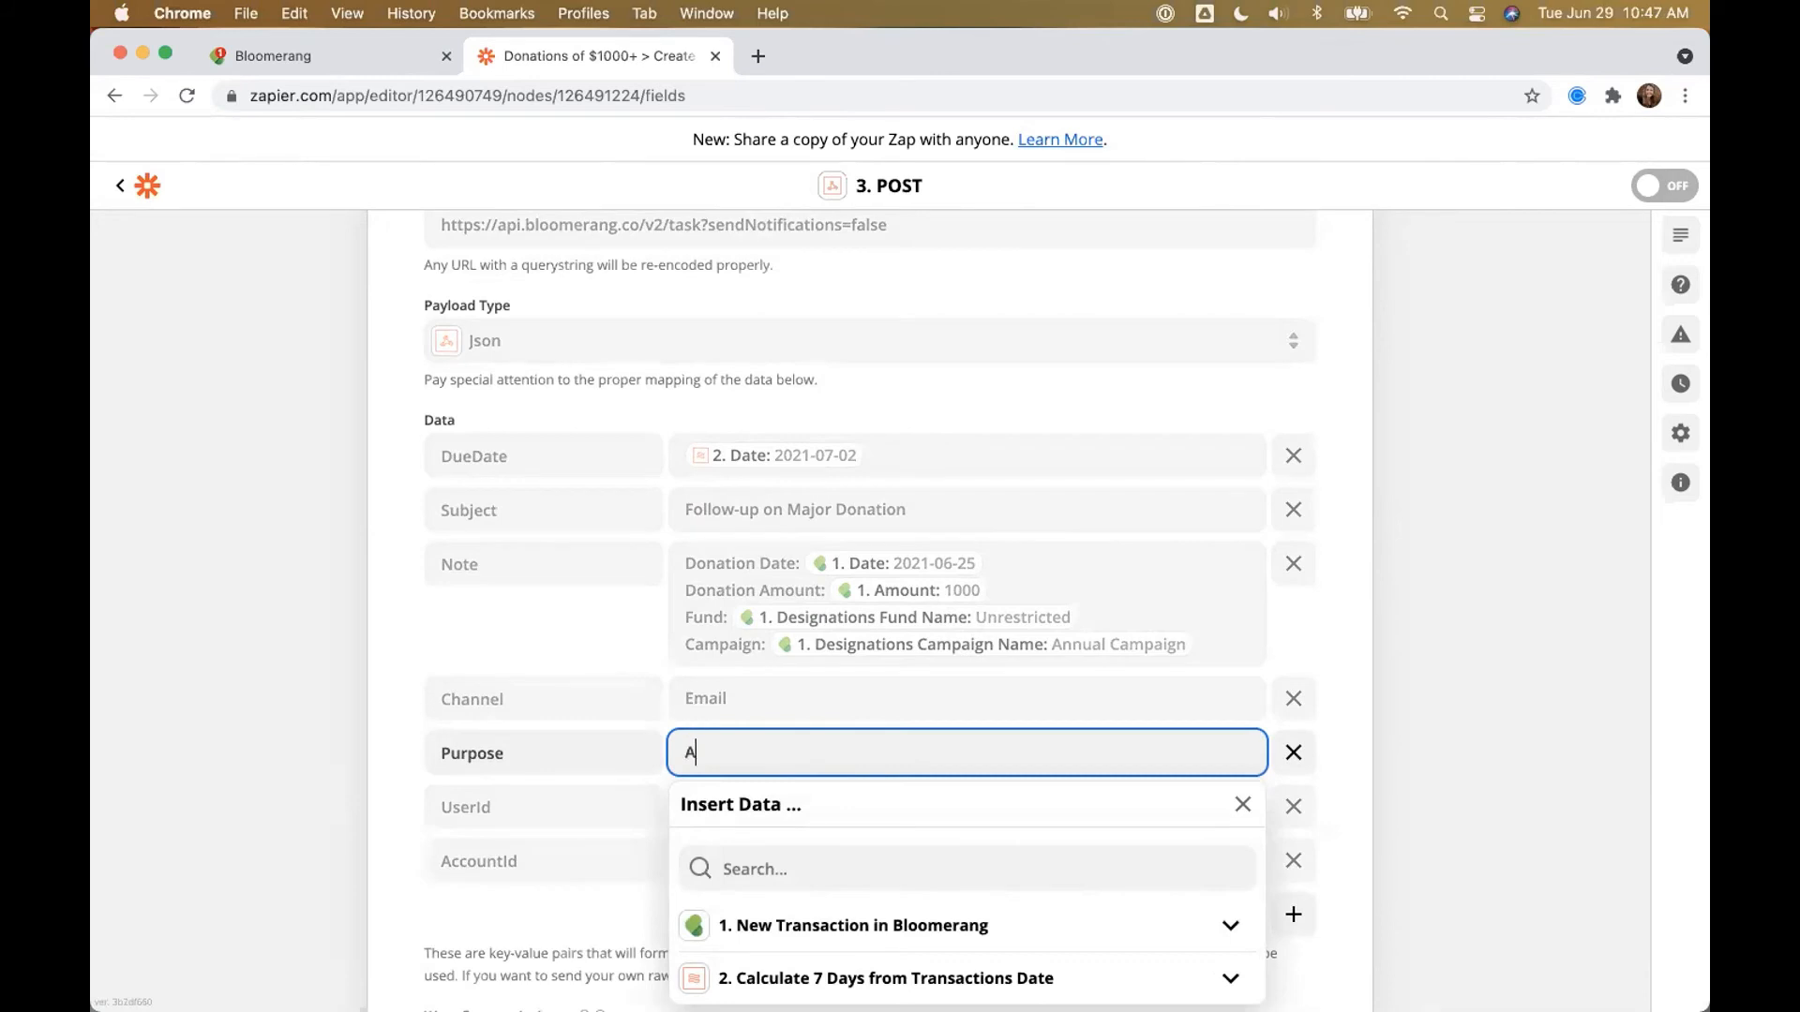
text(cknowledgement)
click(1491, 670)
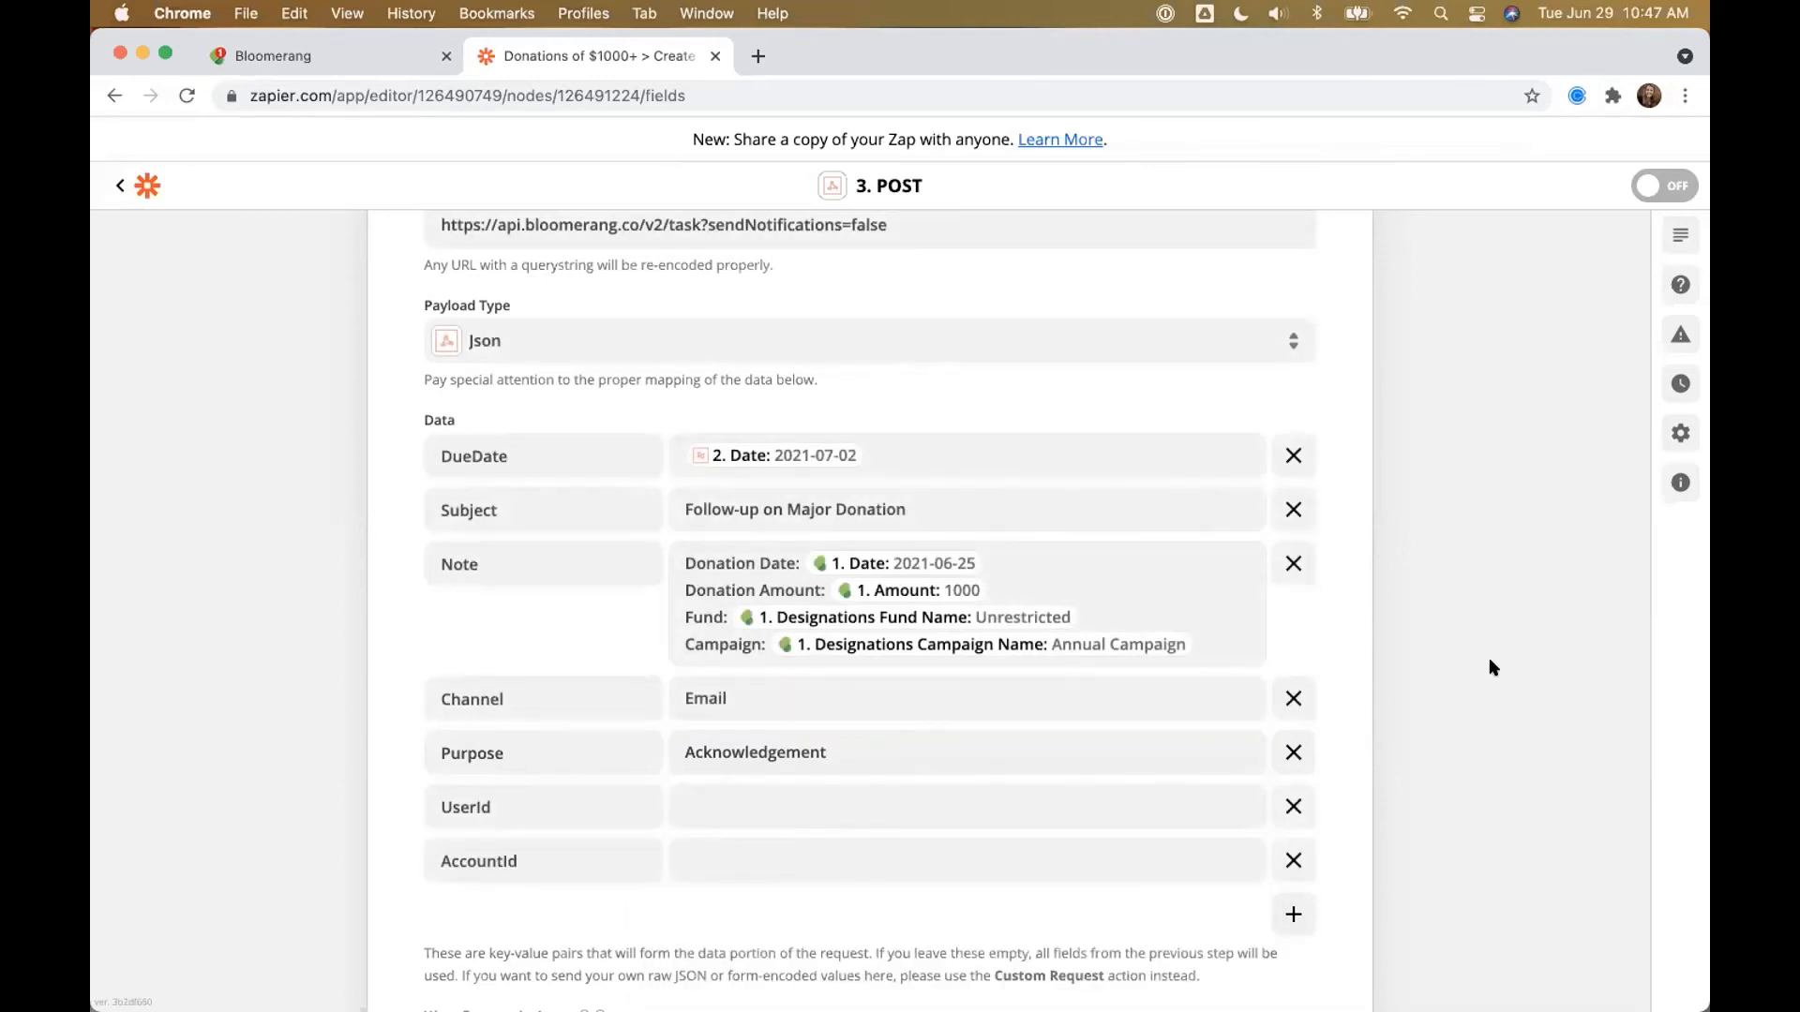
Step: Map AccountId to the trigger's Constituent ID
scroll(1489, 656, down, 2)
click(722, 739)
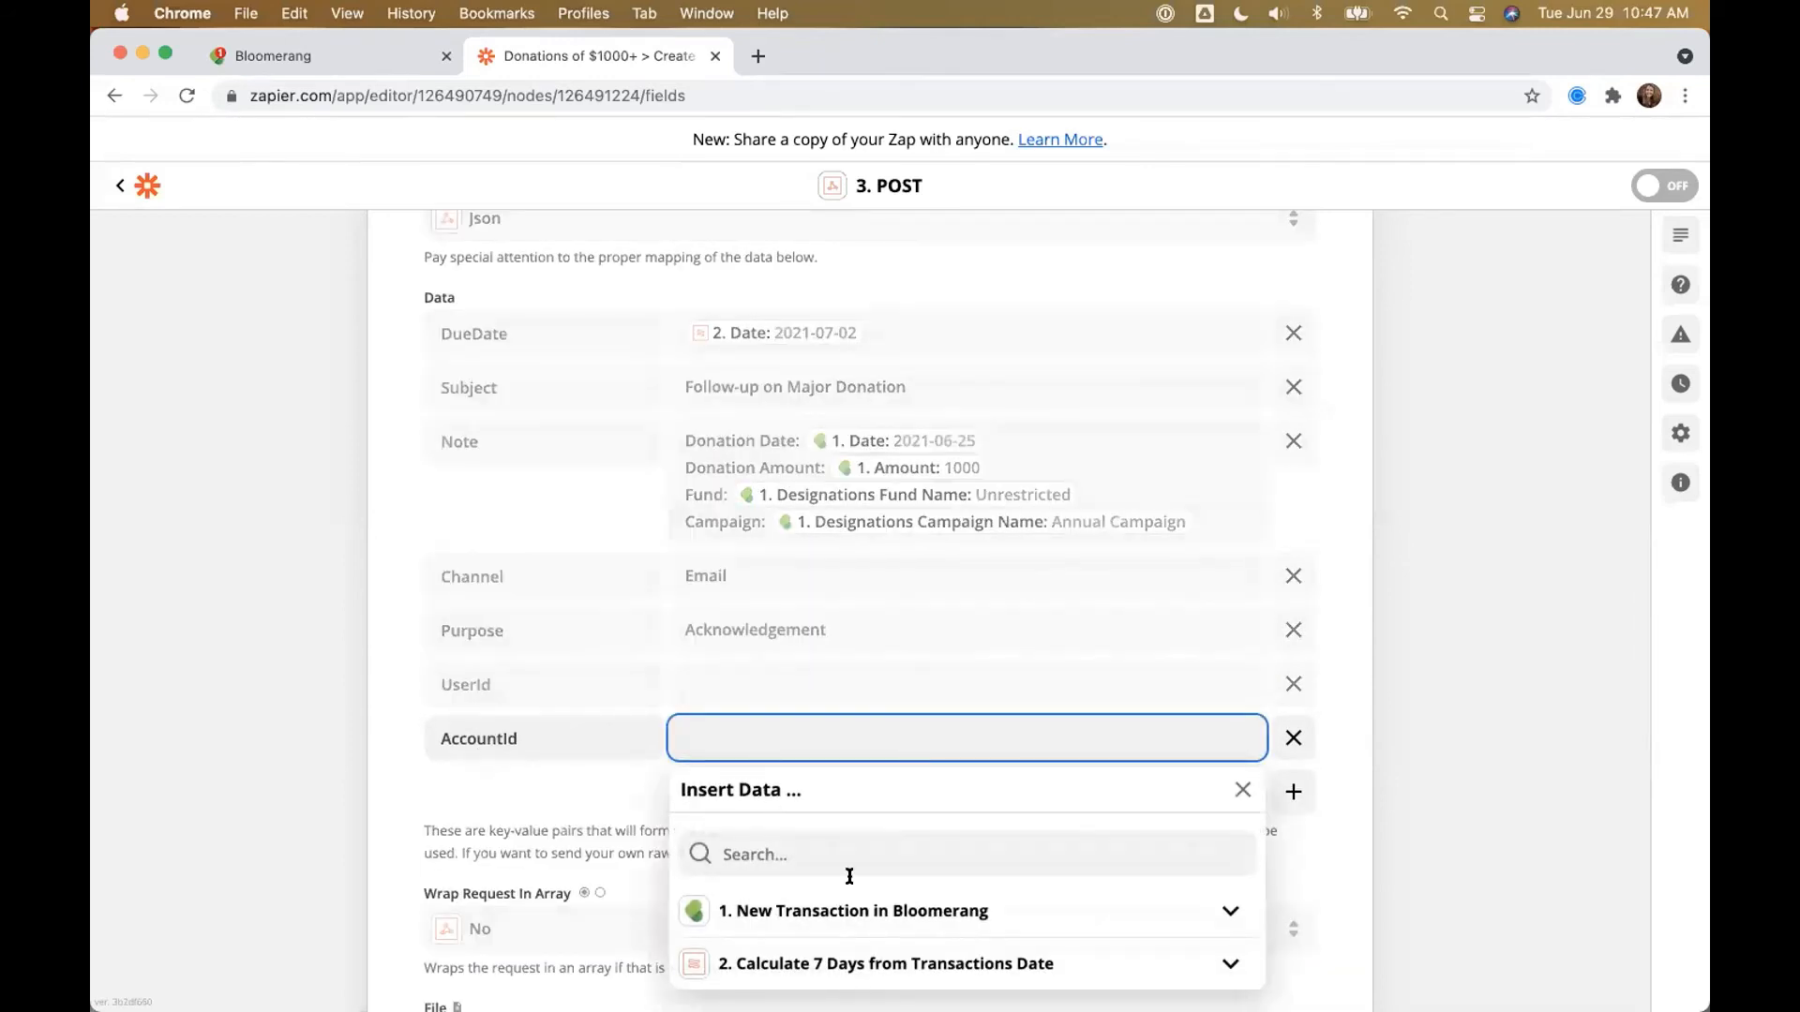
click(791, 853)
text(C)
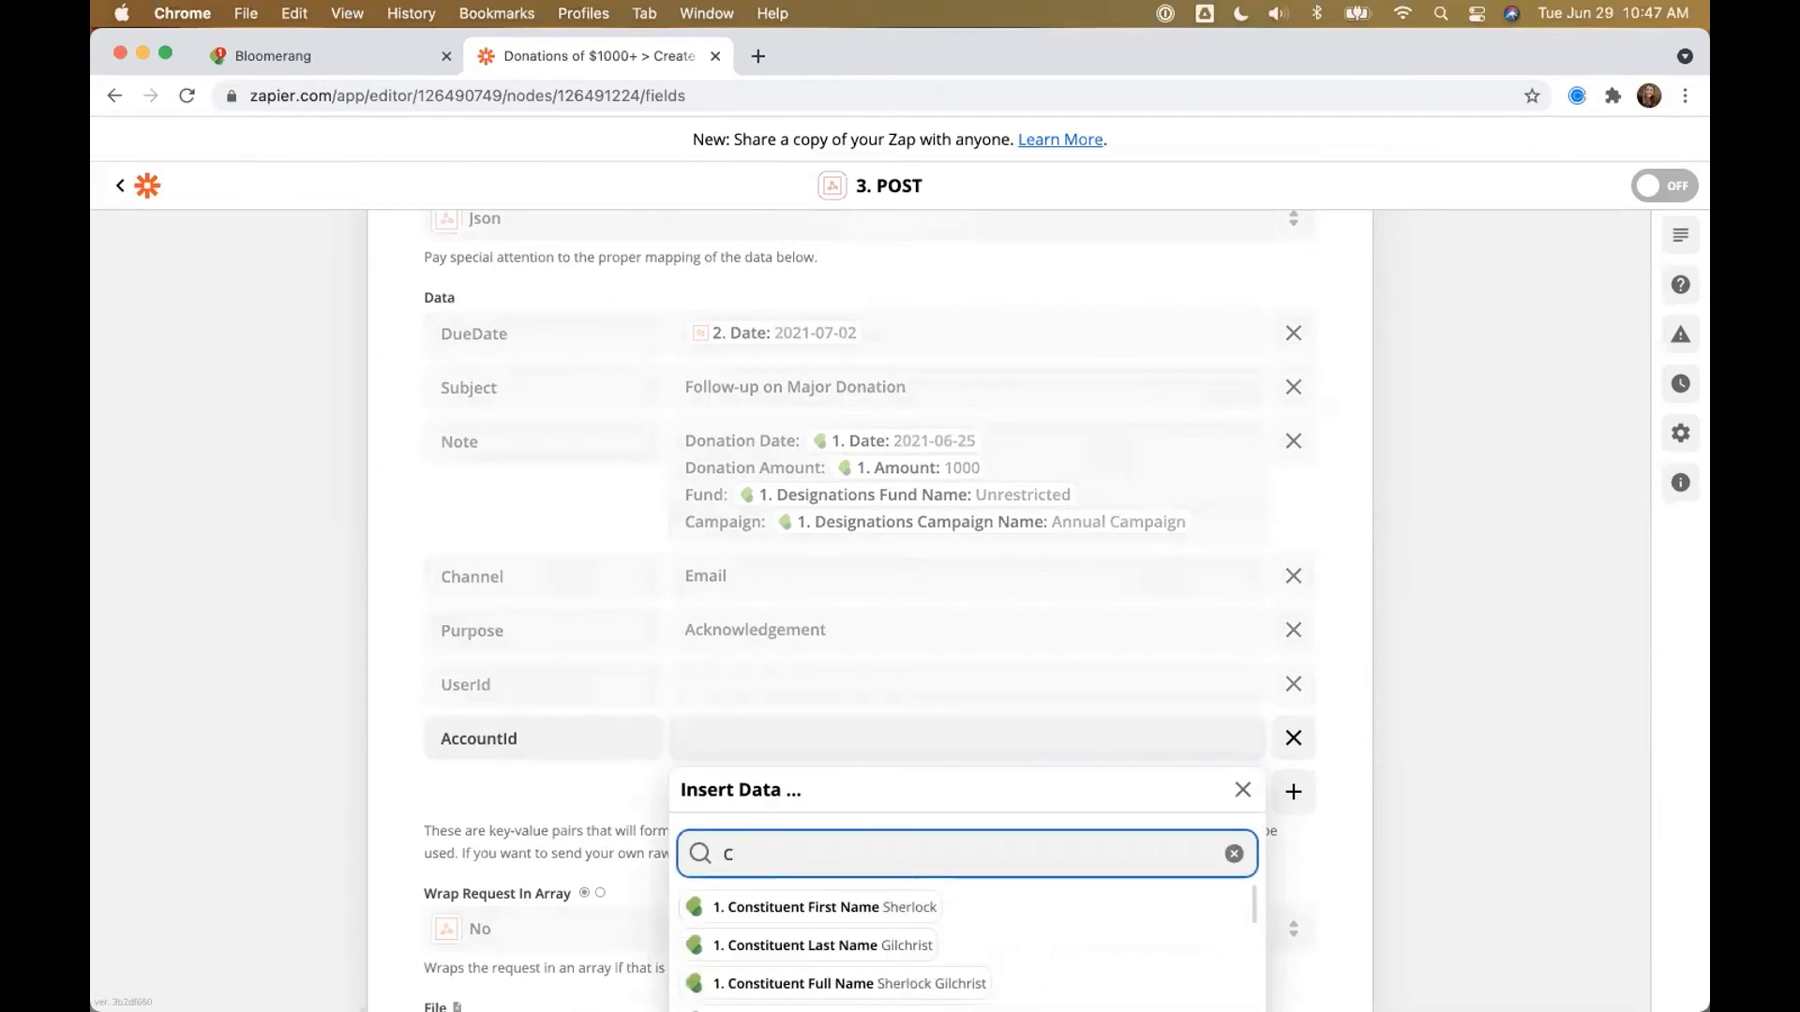
text(onstituent ID)
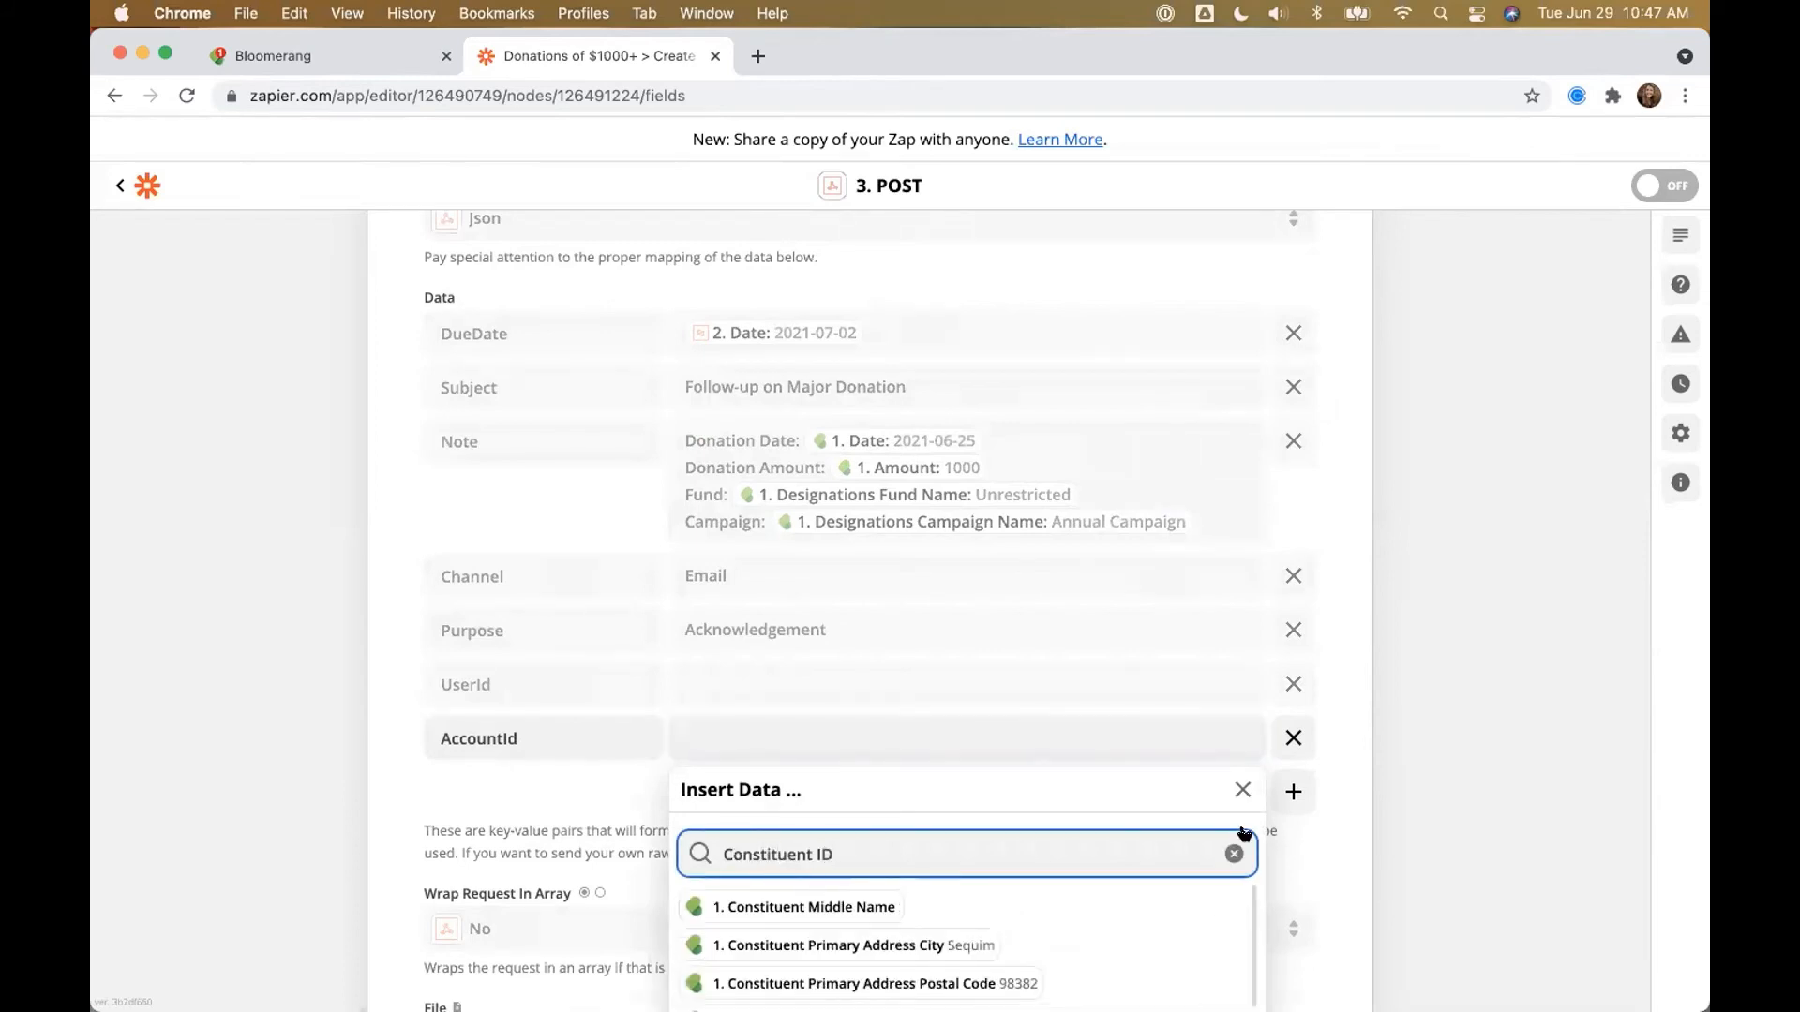
scroll(1558, 763, down, 5)
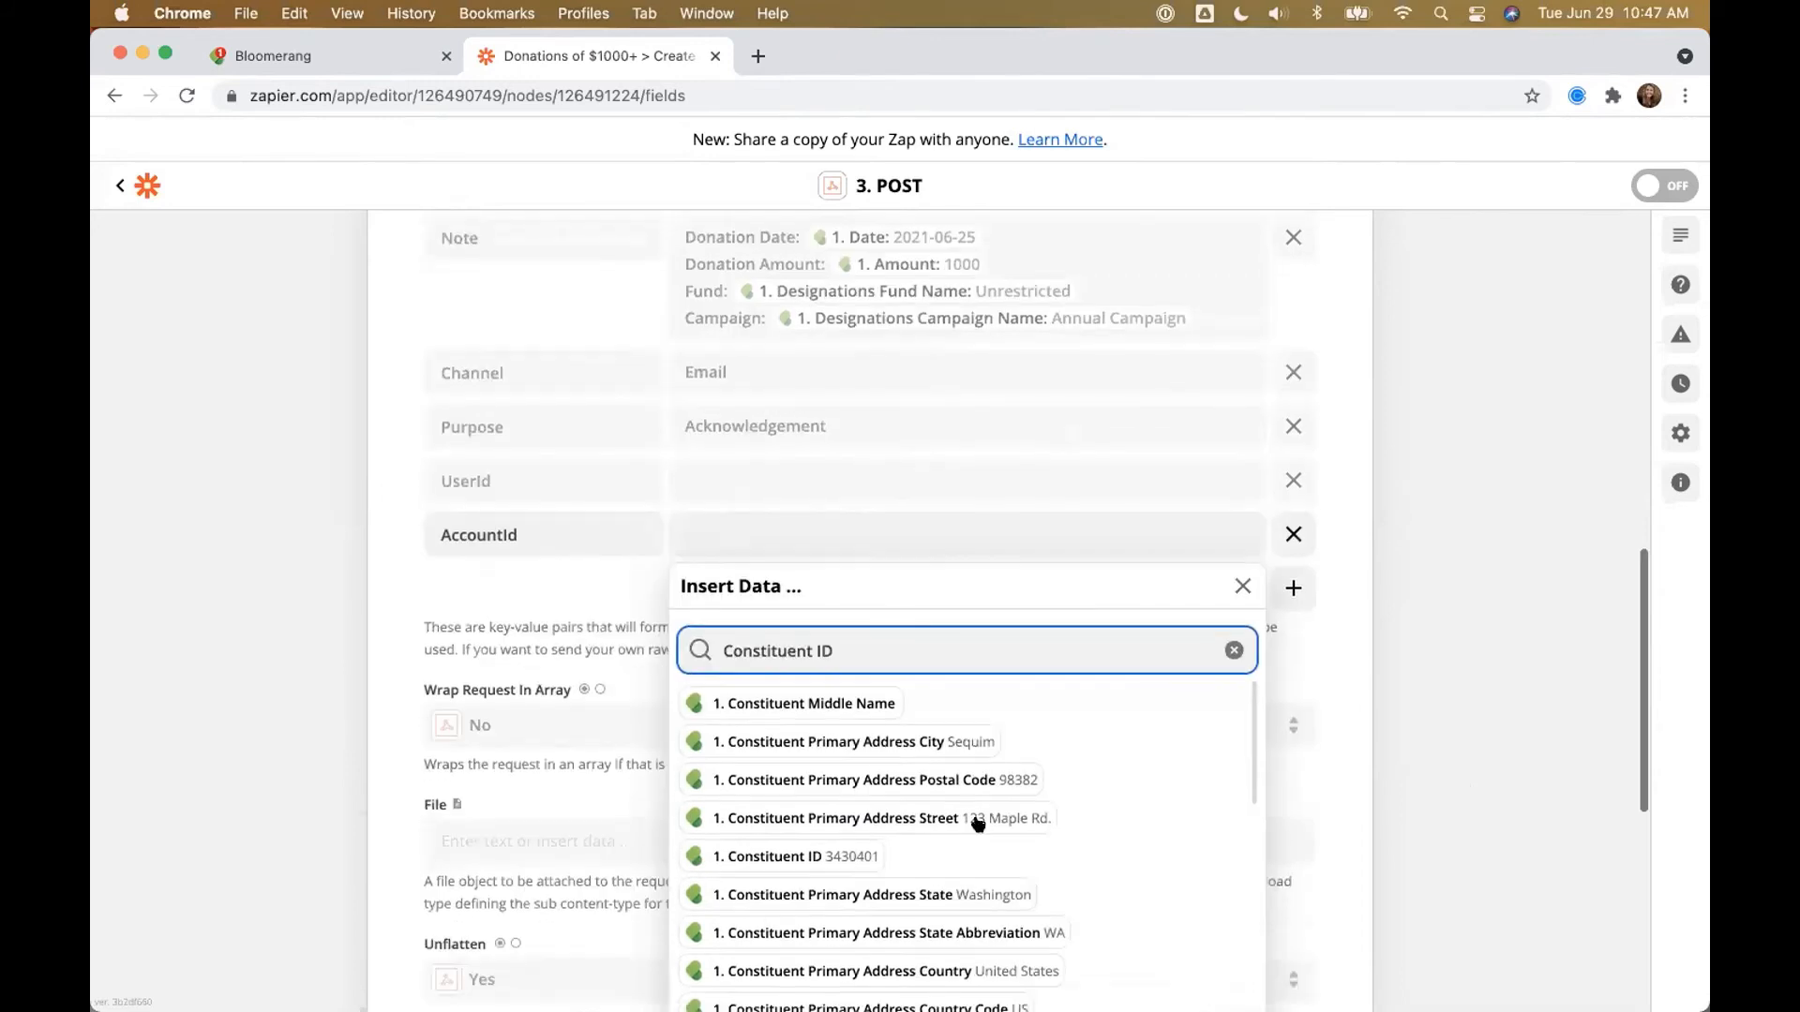
click(795, 858)
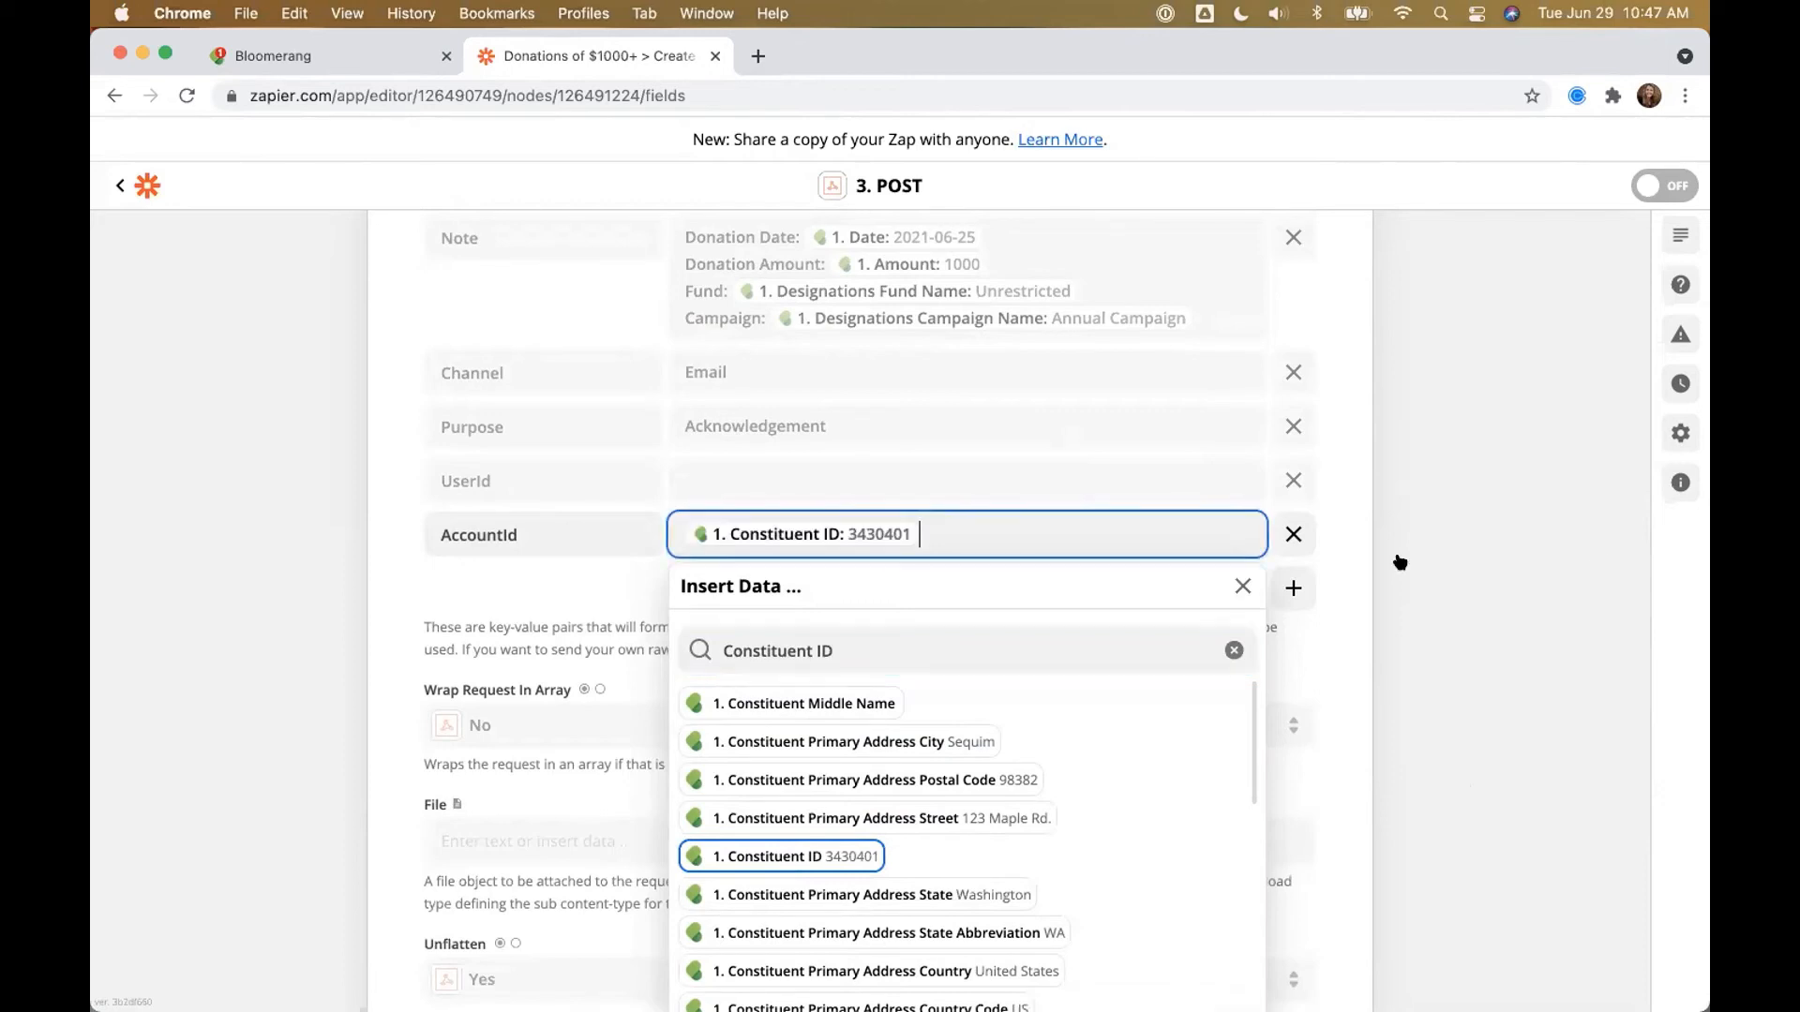
click(1415, 547)
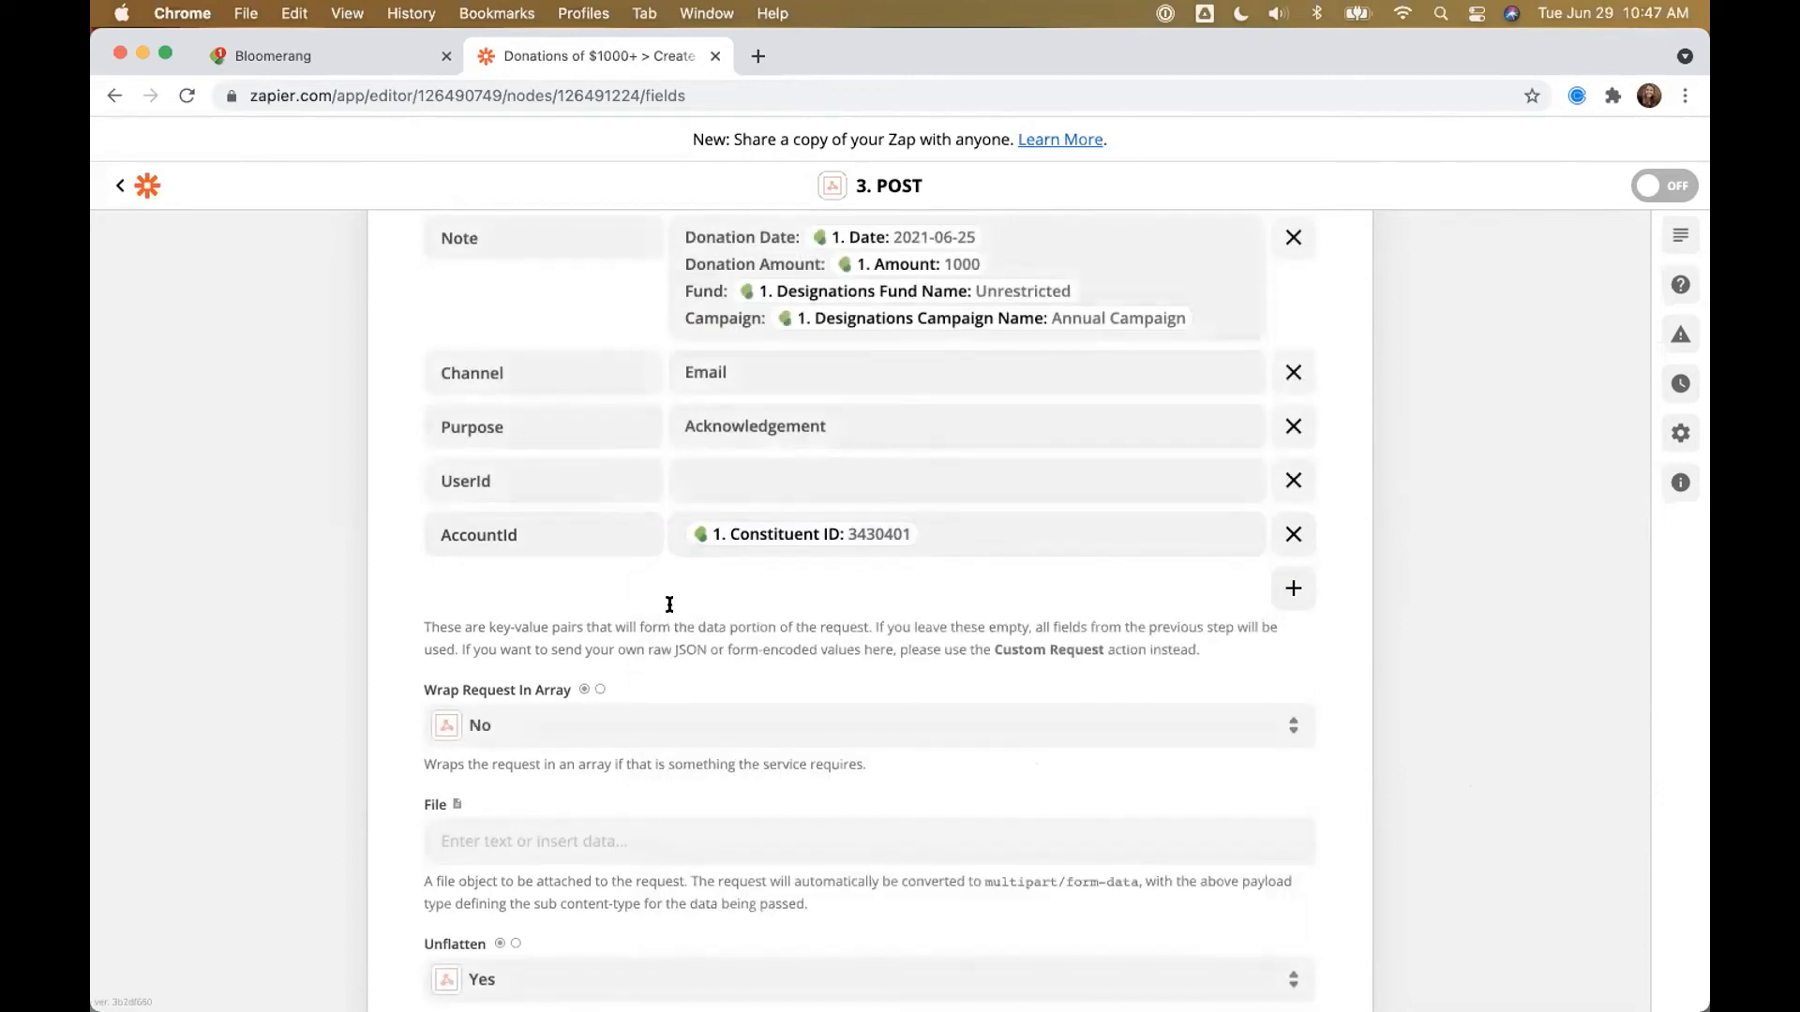
click(328, 54)
Step: Search for the test constituent by first name and open their record
click(387, 268)
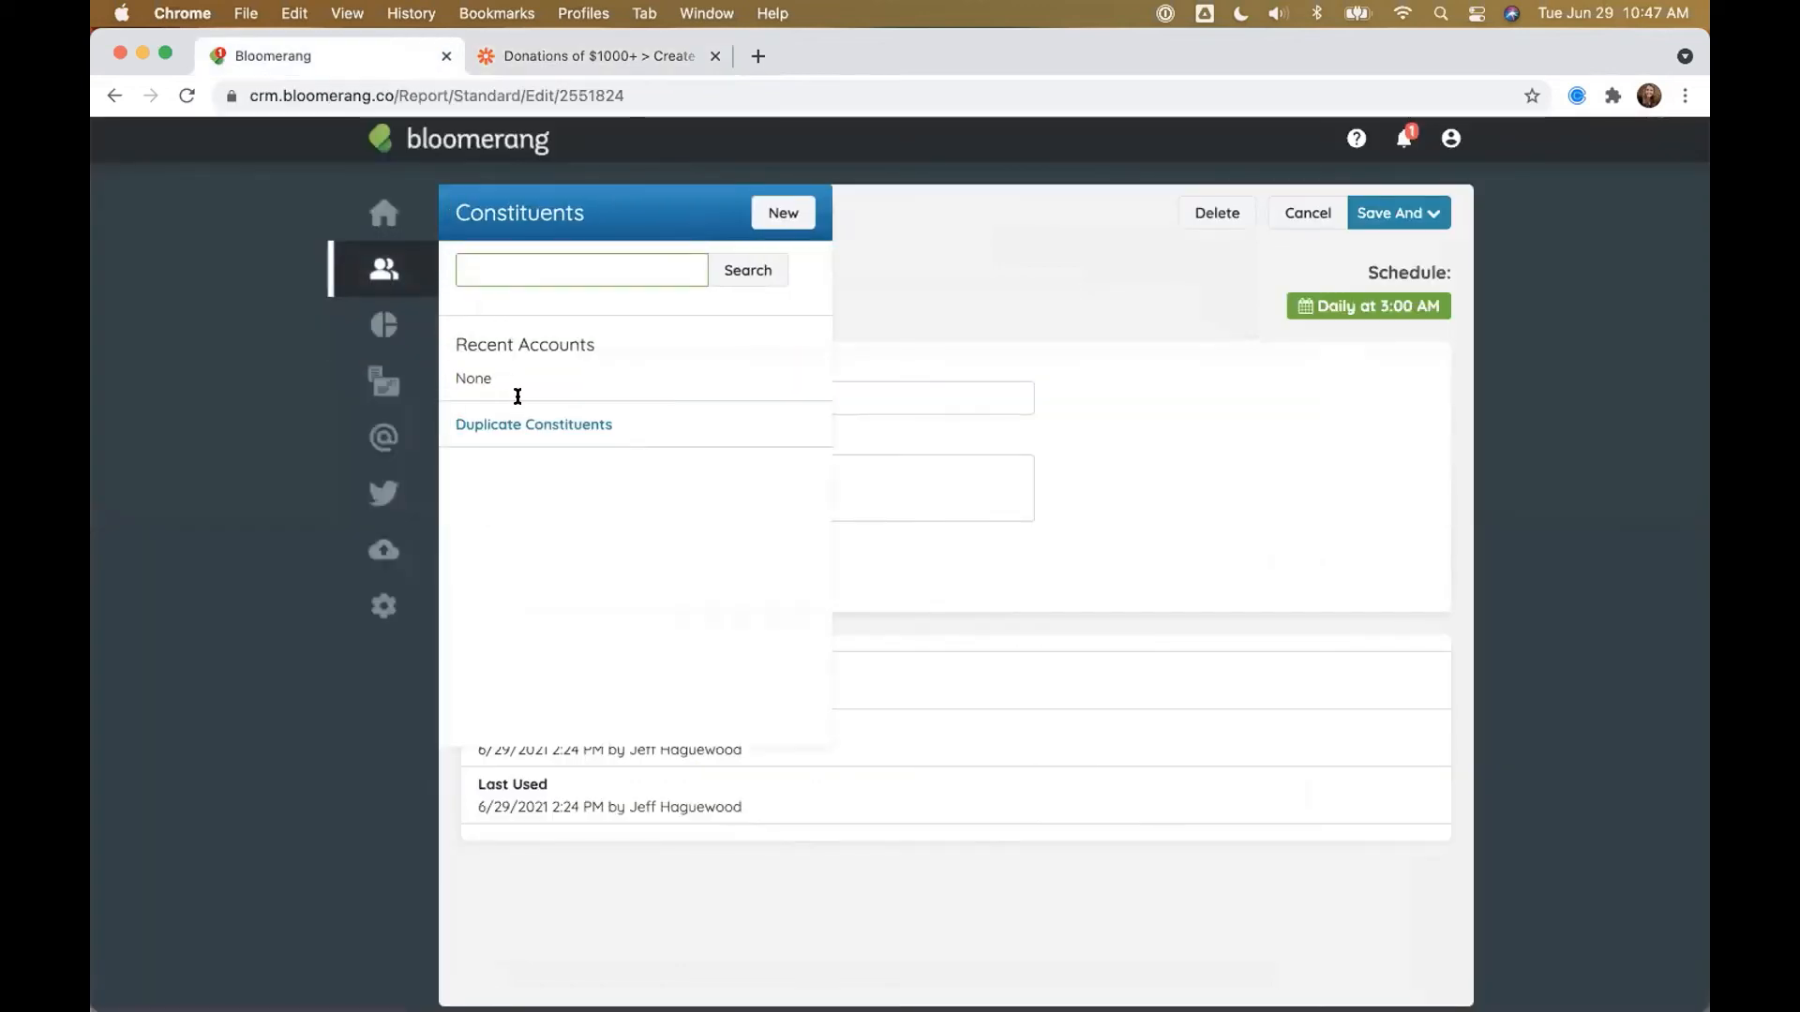
text(Stormie)
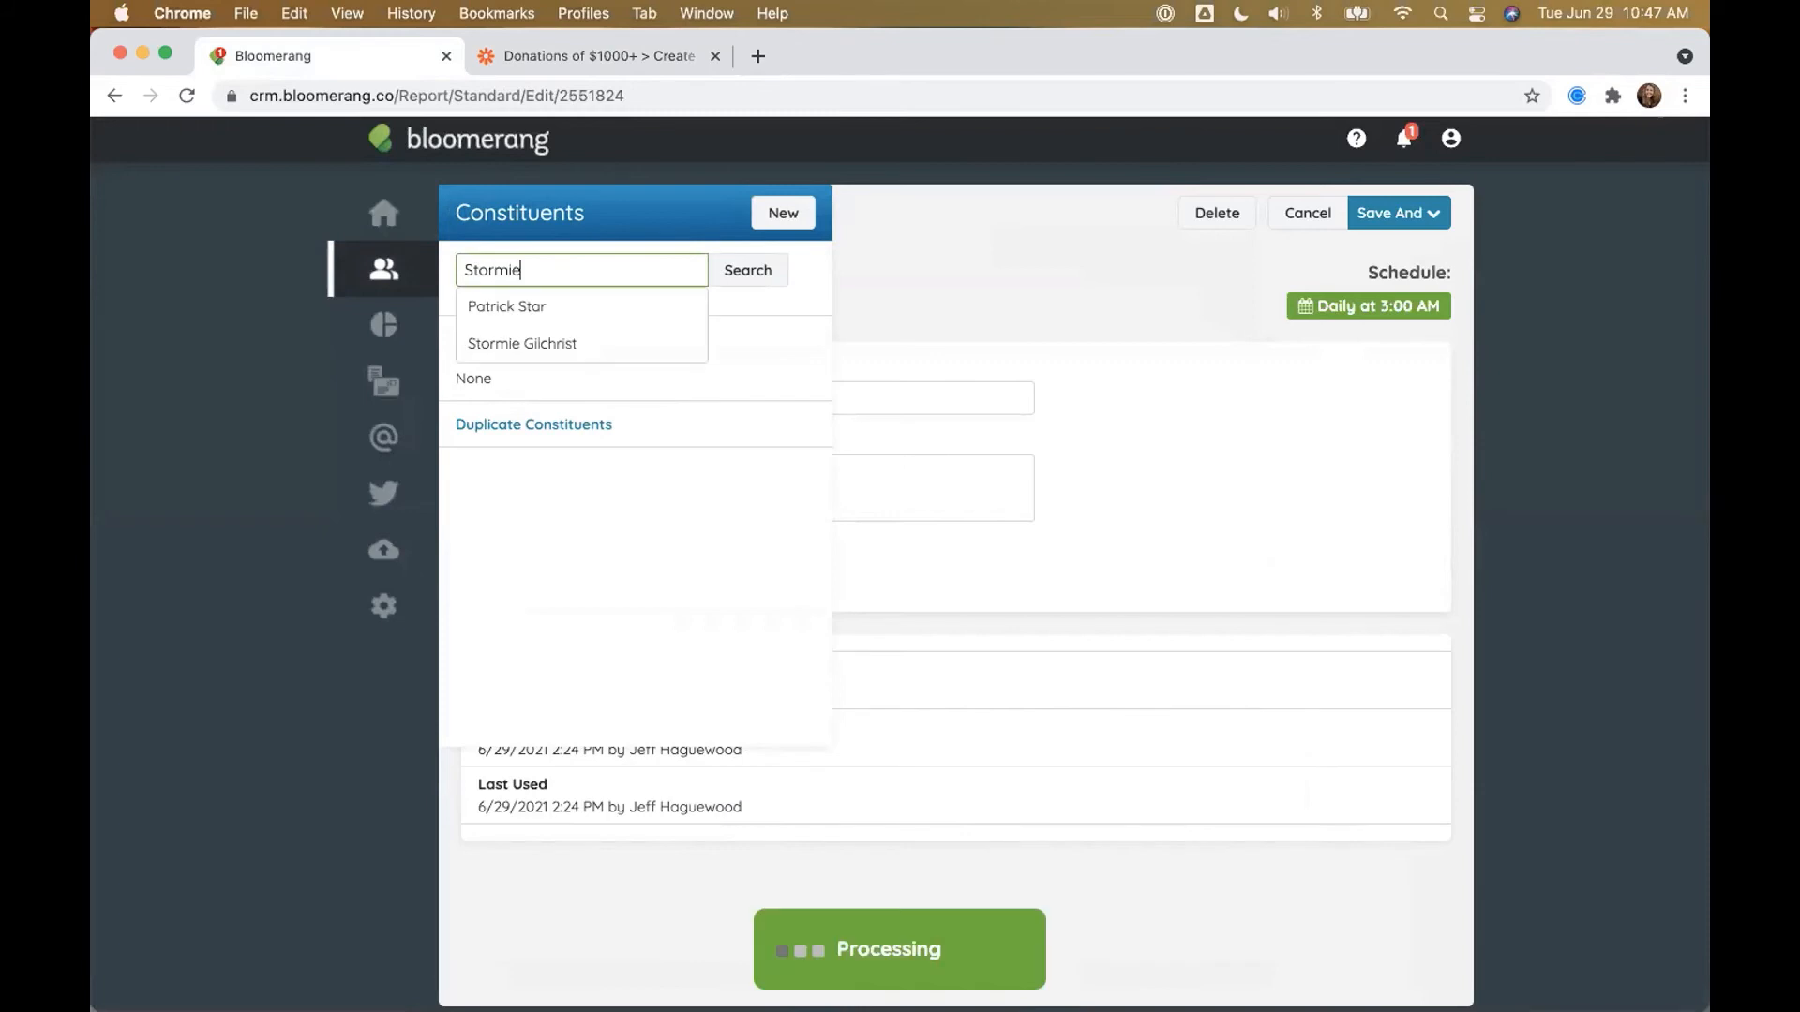
key(Return)
click(566, 452)
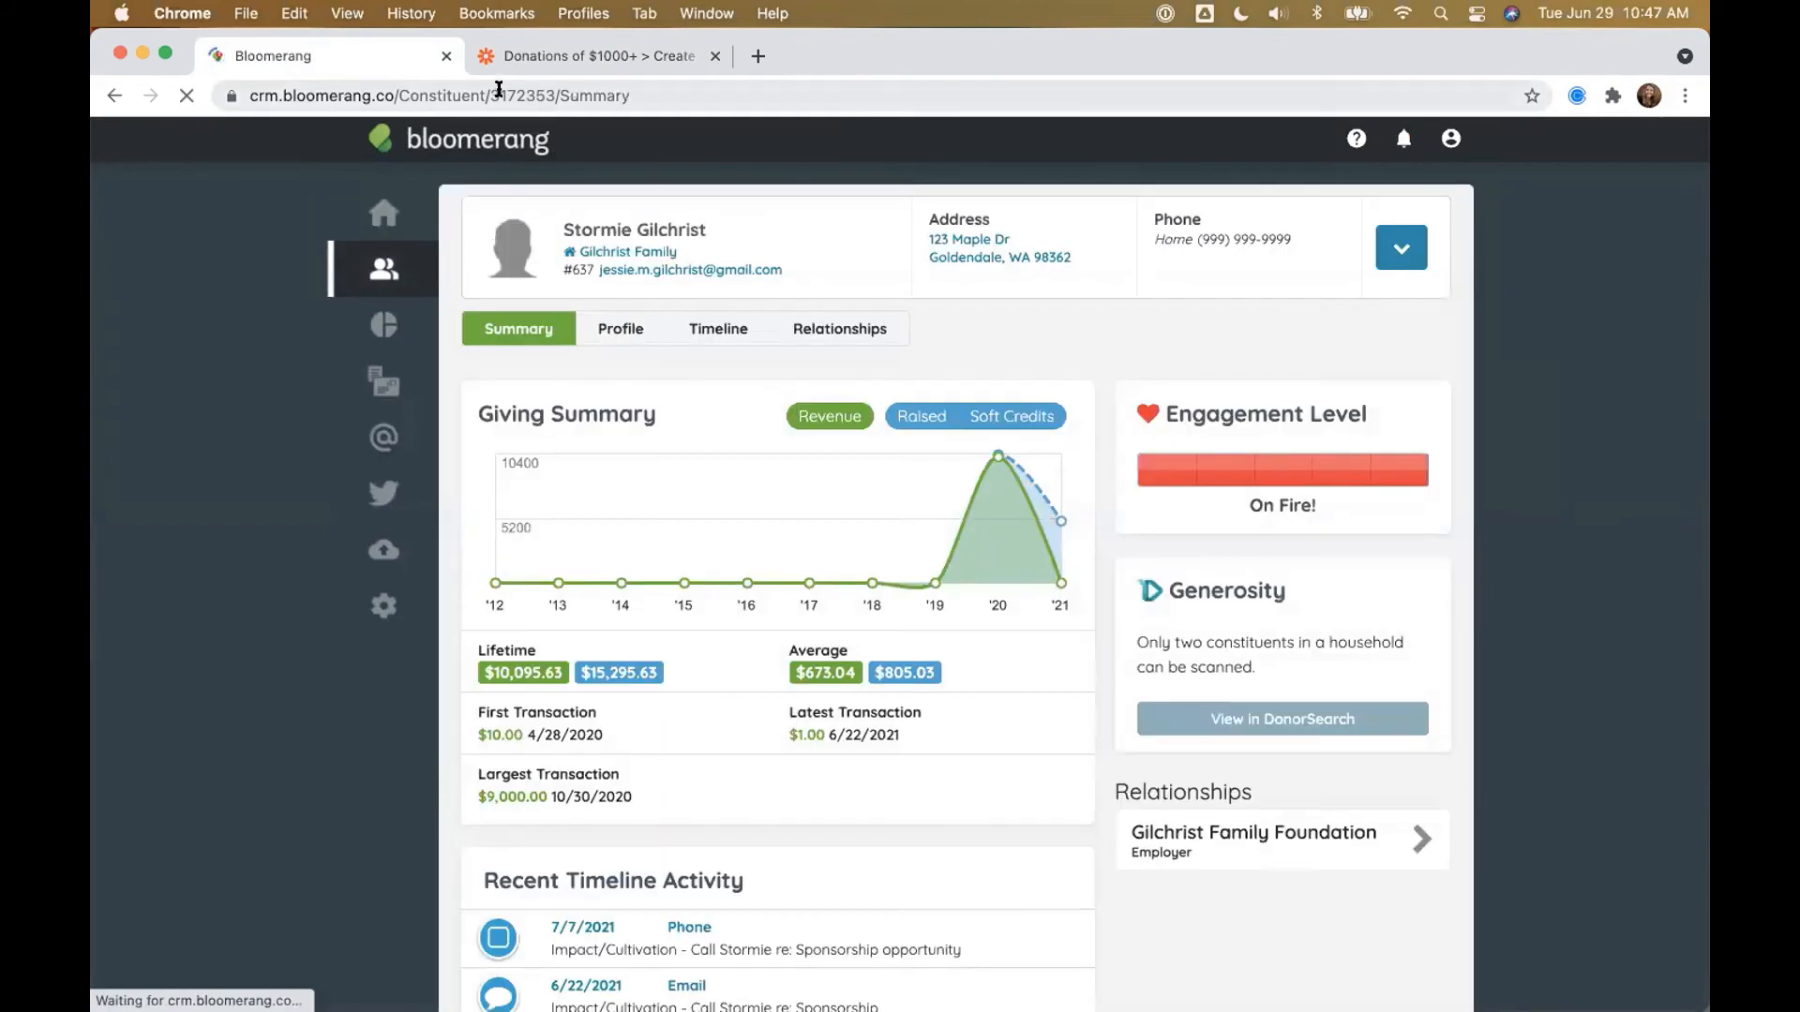
Step: Select the record number in the constituent's page address, compare with the Zapier POST step, and return
click(491, 91)
click(490, 92)
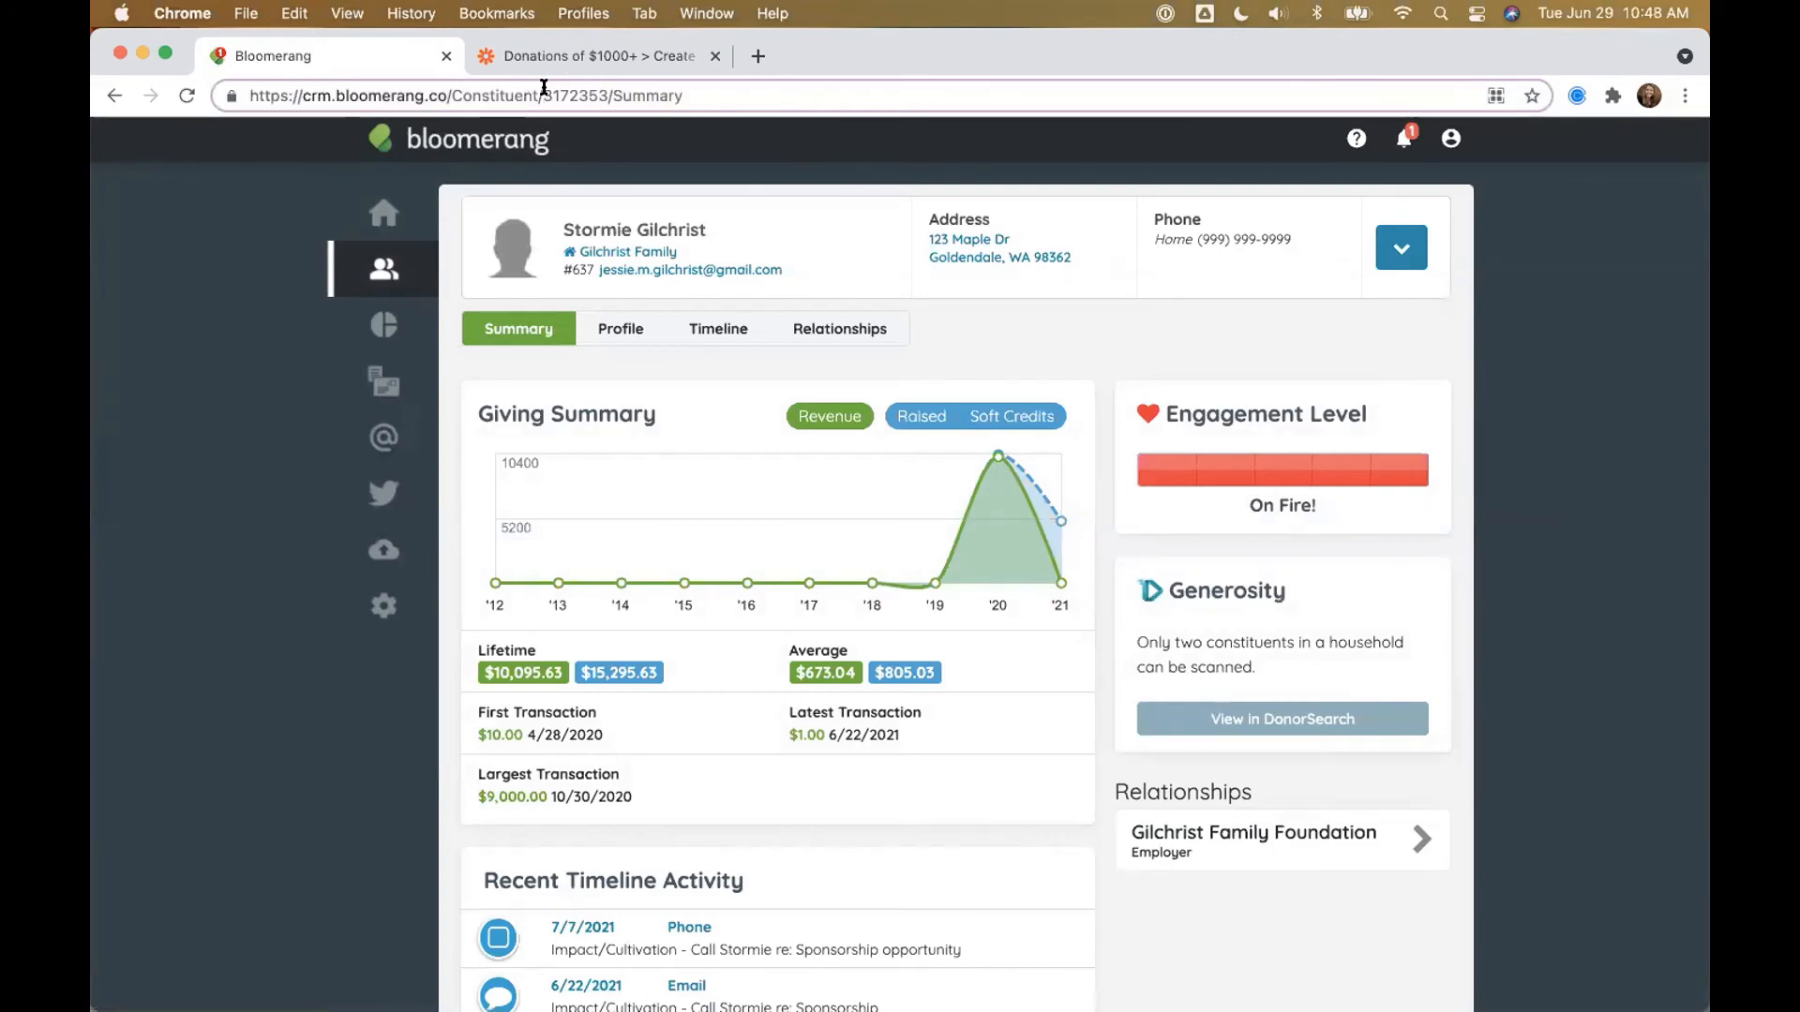
drag(542, 91, 602, 93)
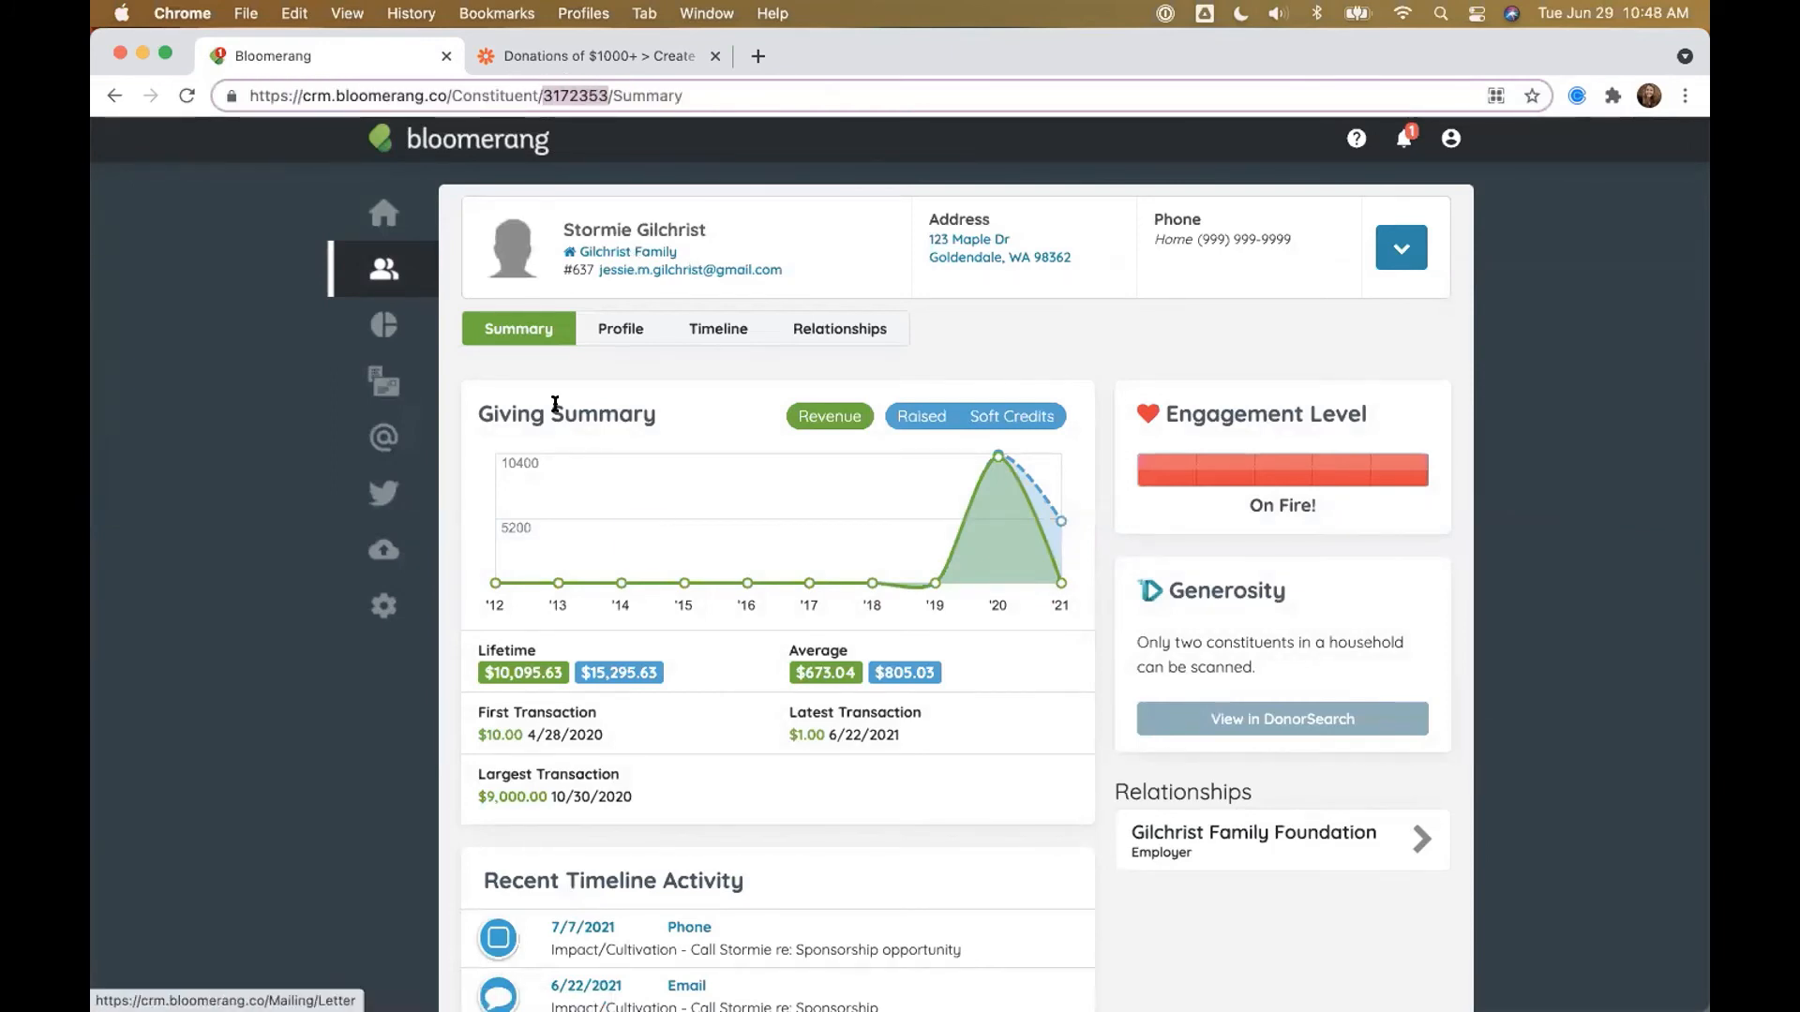
click(537, 58)
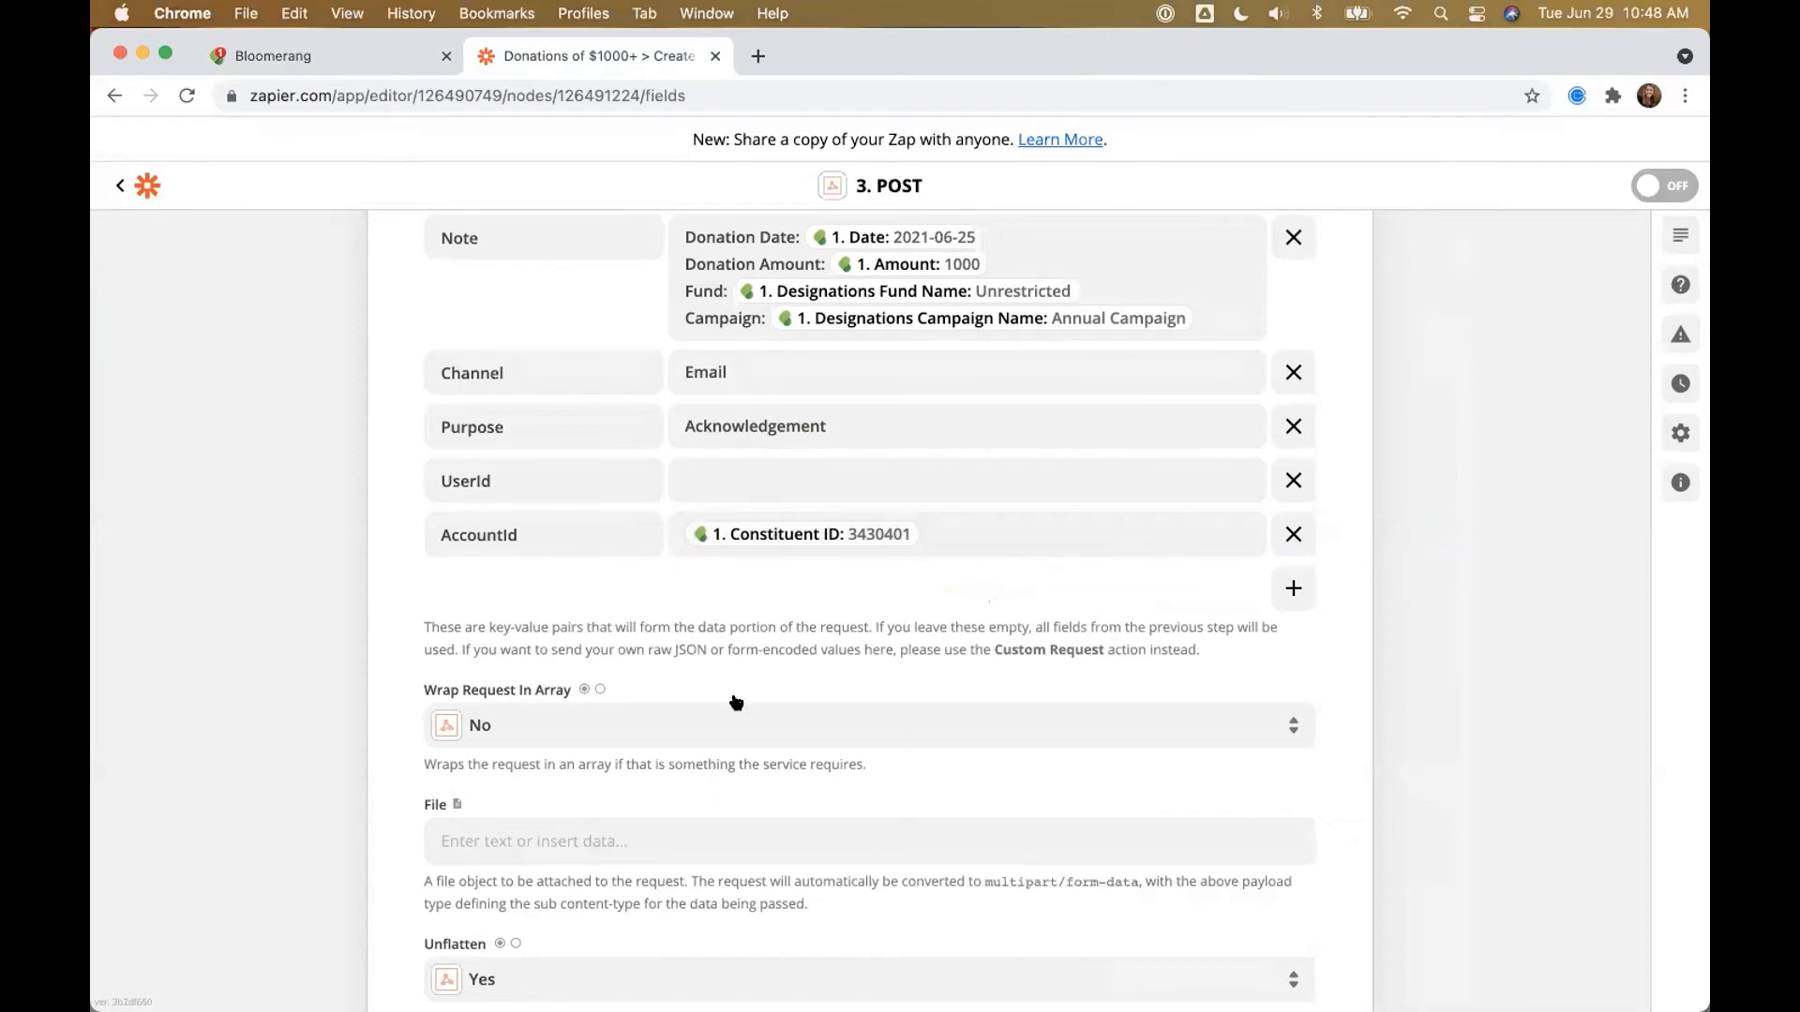
scroll(736, 701, up, 1)
scroll(736, 701, up, 3)
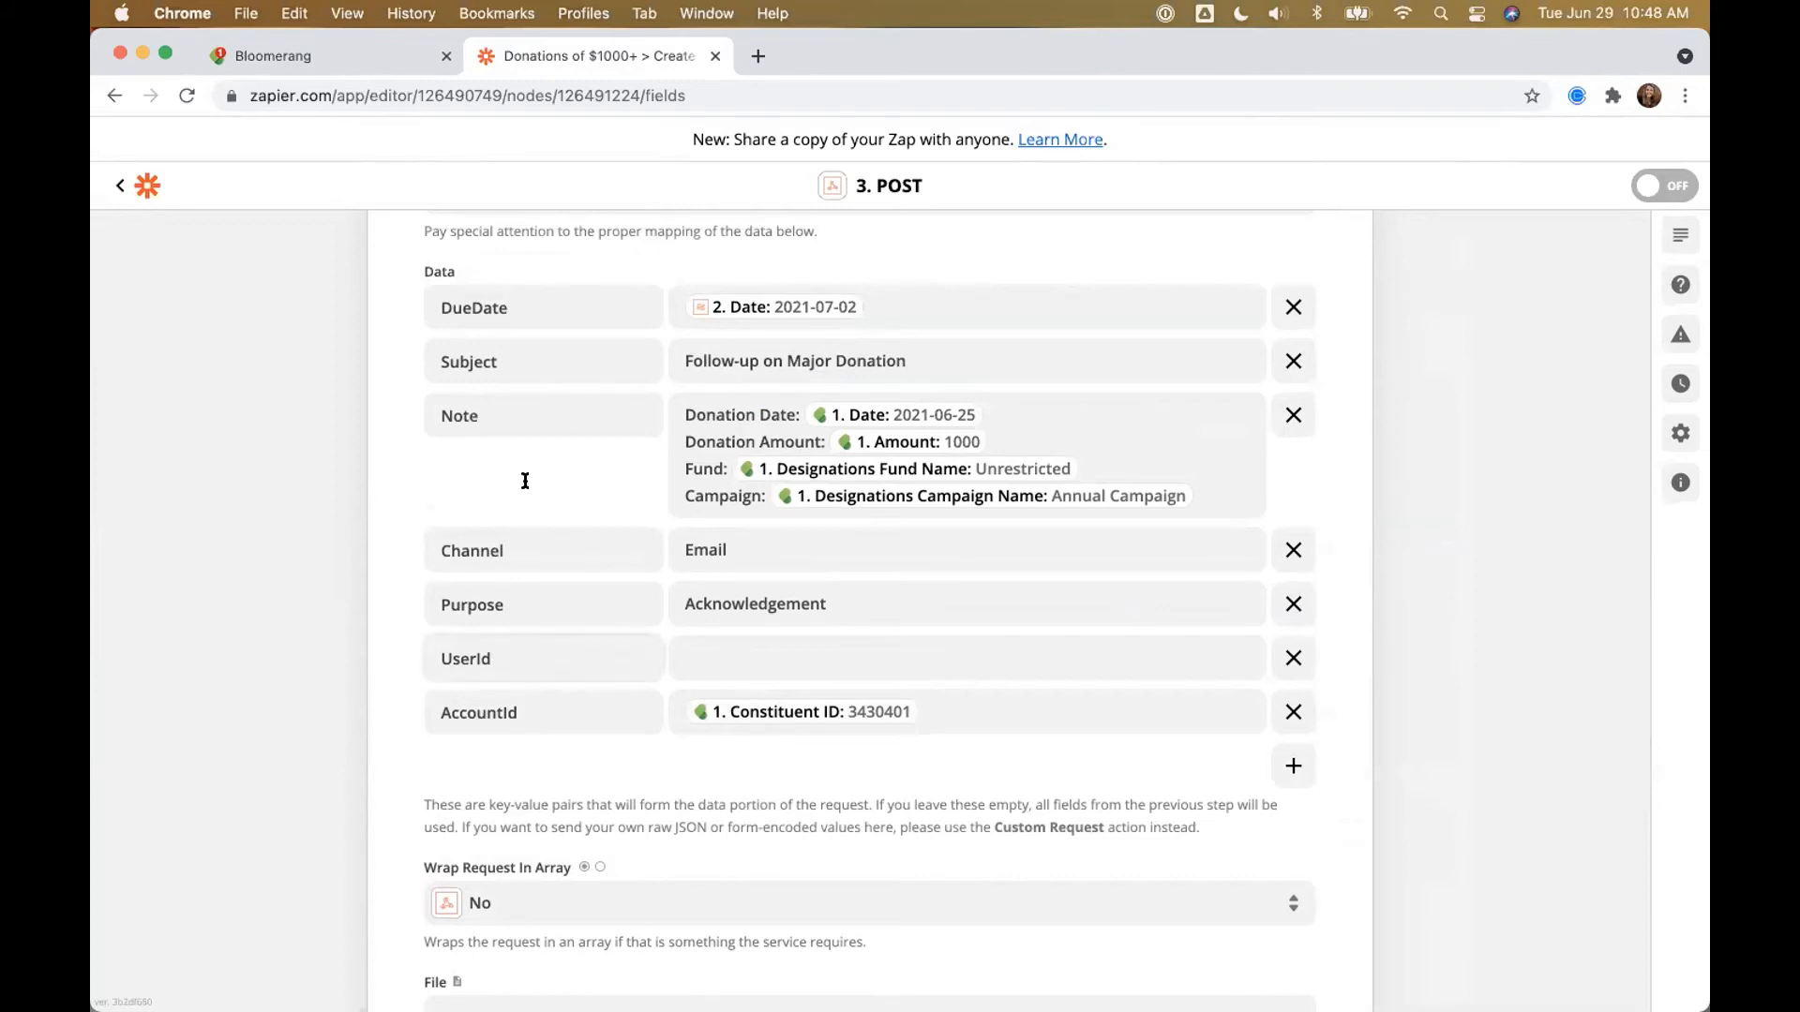
click(277, 59)
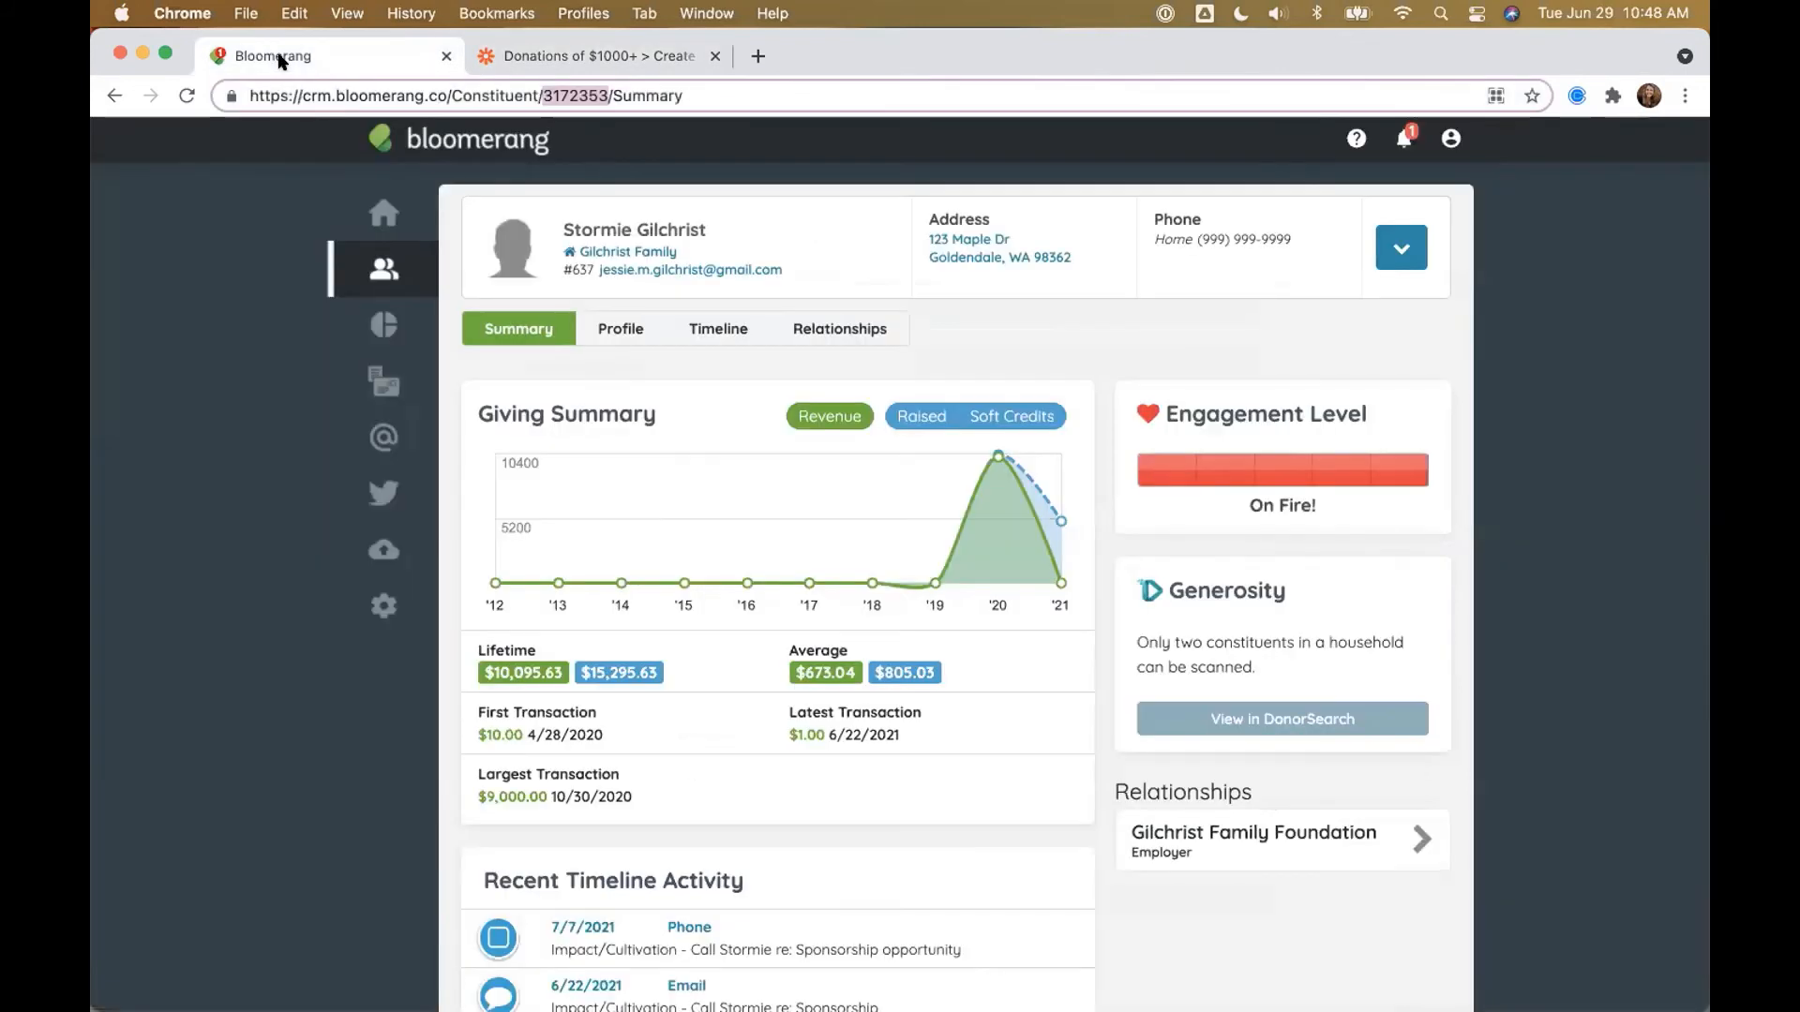
Step: Open the first user's edit page via Settings > View All Settings > Users
click(381, 608)
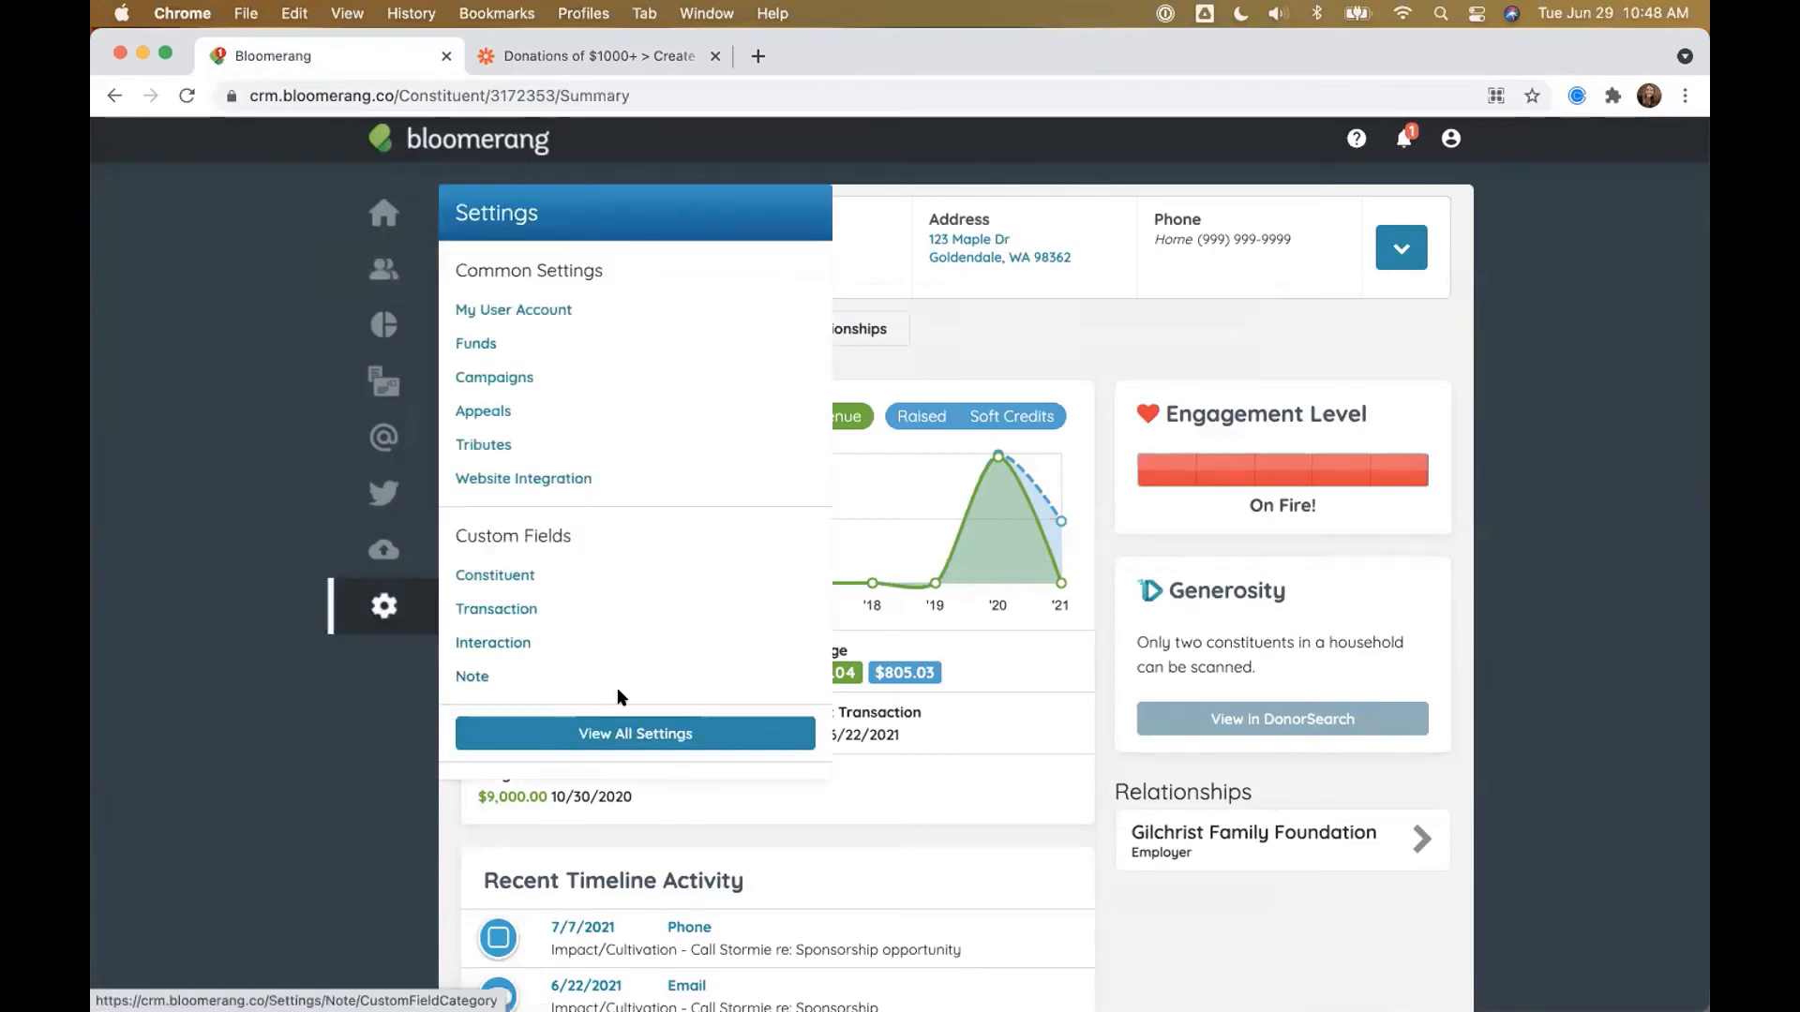
click(555, 739)
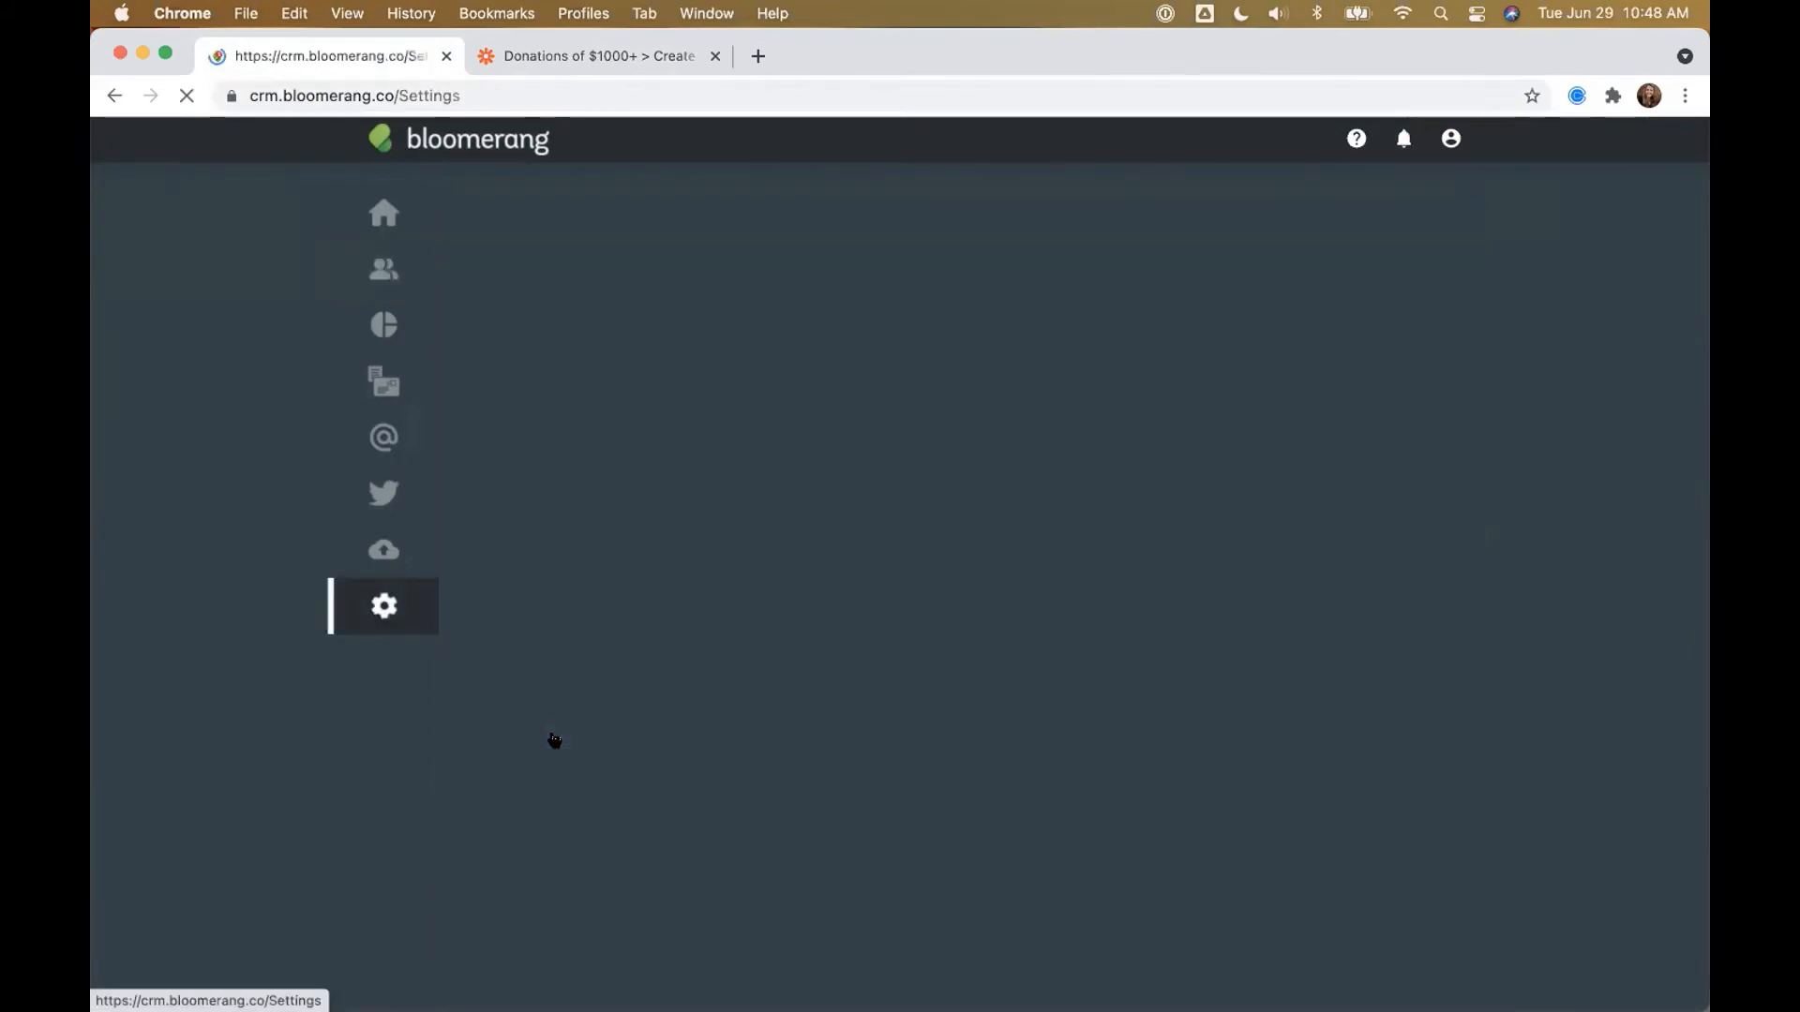
key(super+equal)
key(super+equal)
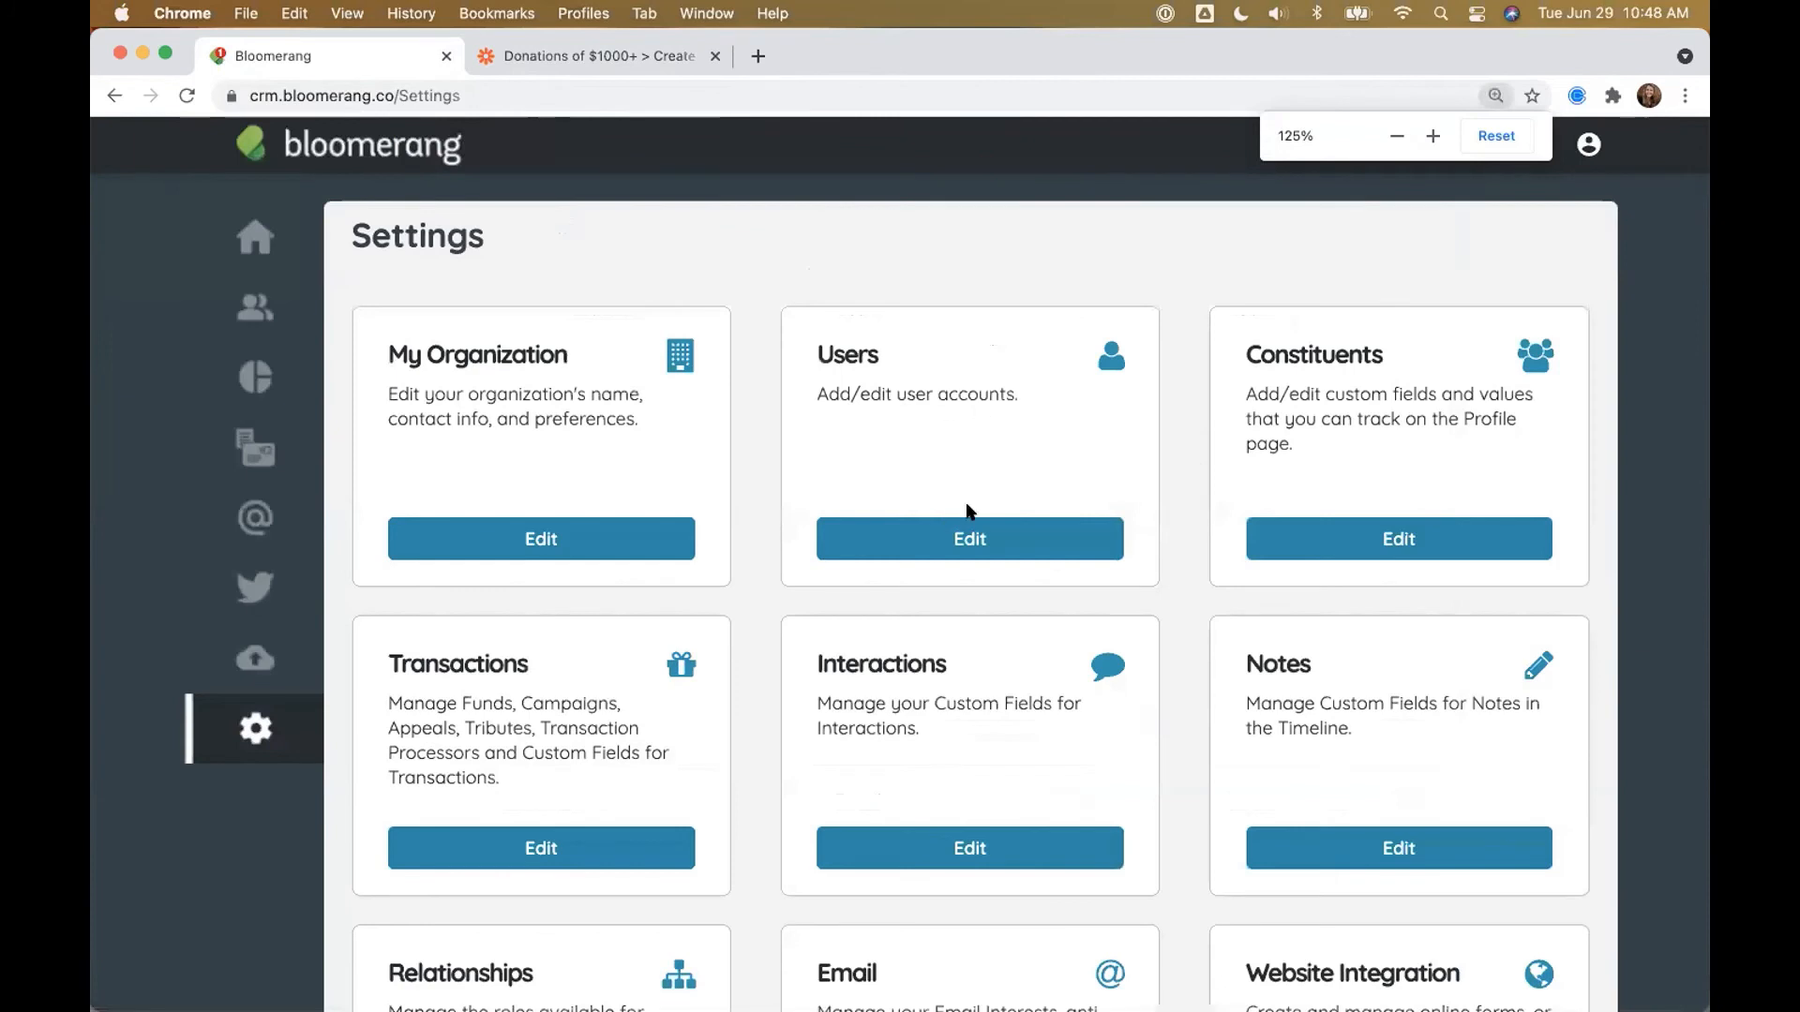
click(955, 534)
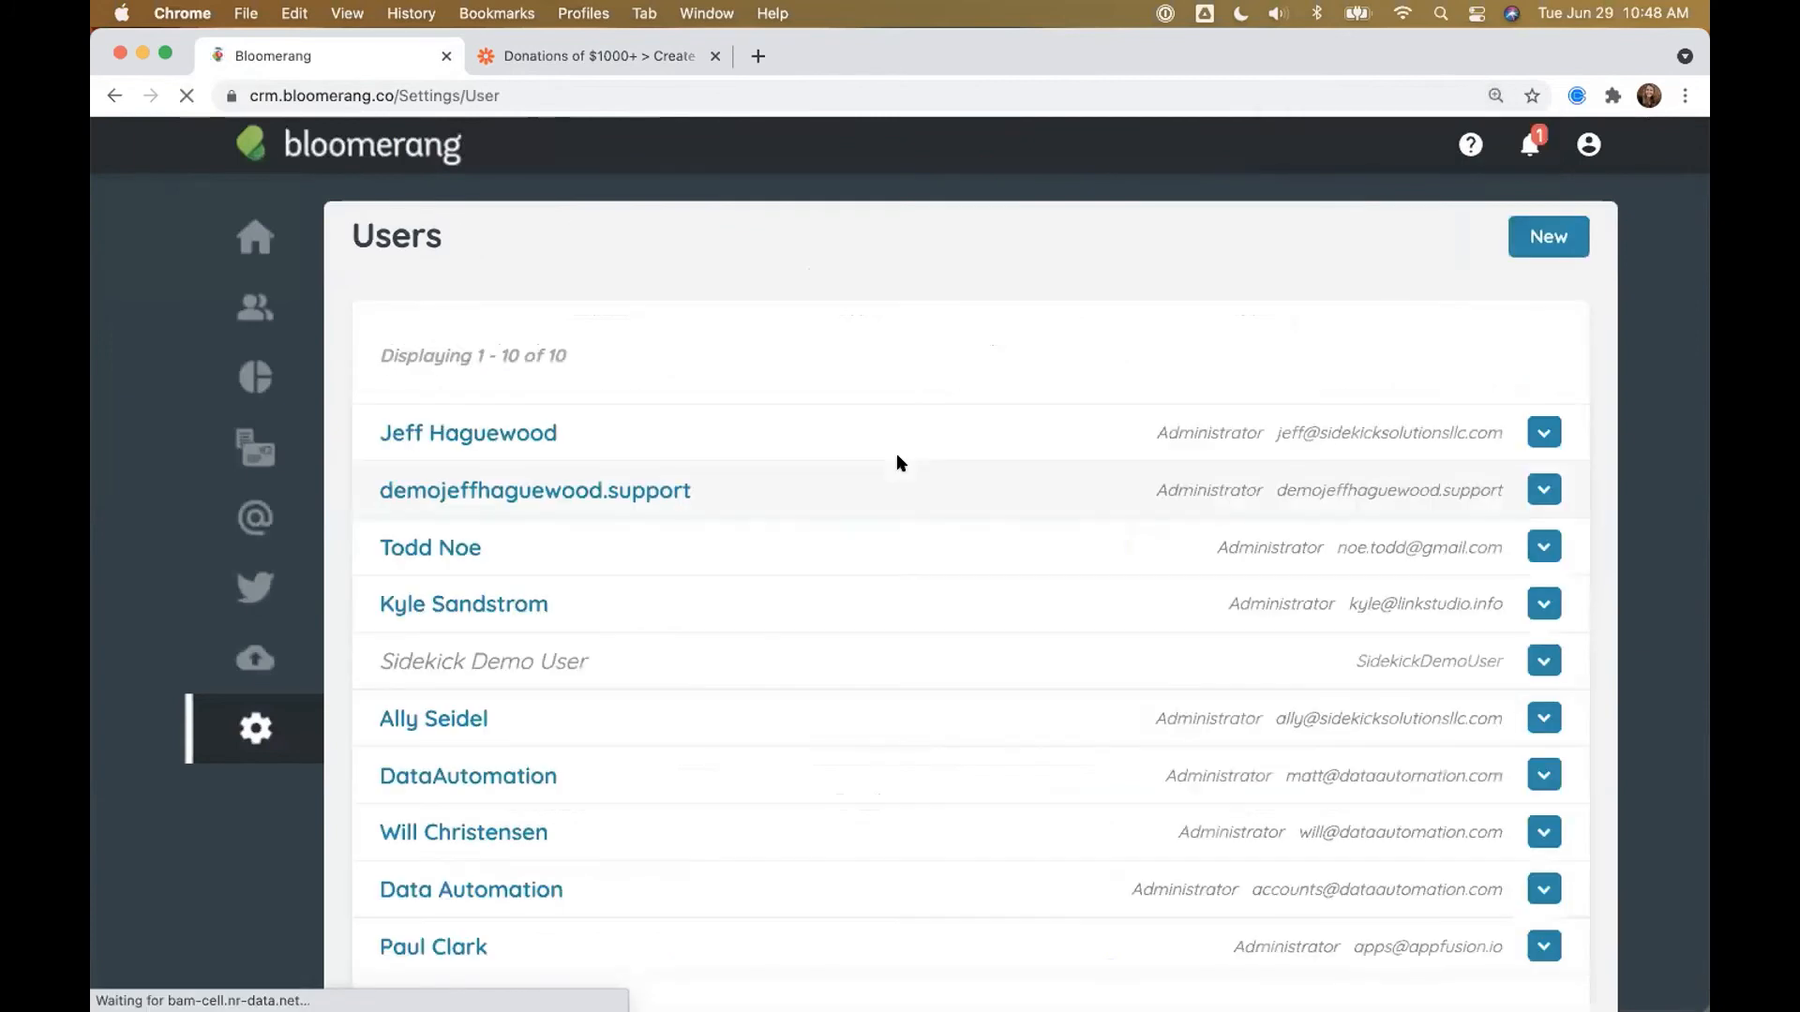
click(1537, 431)
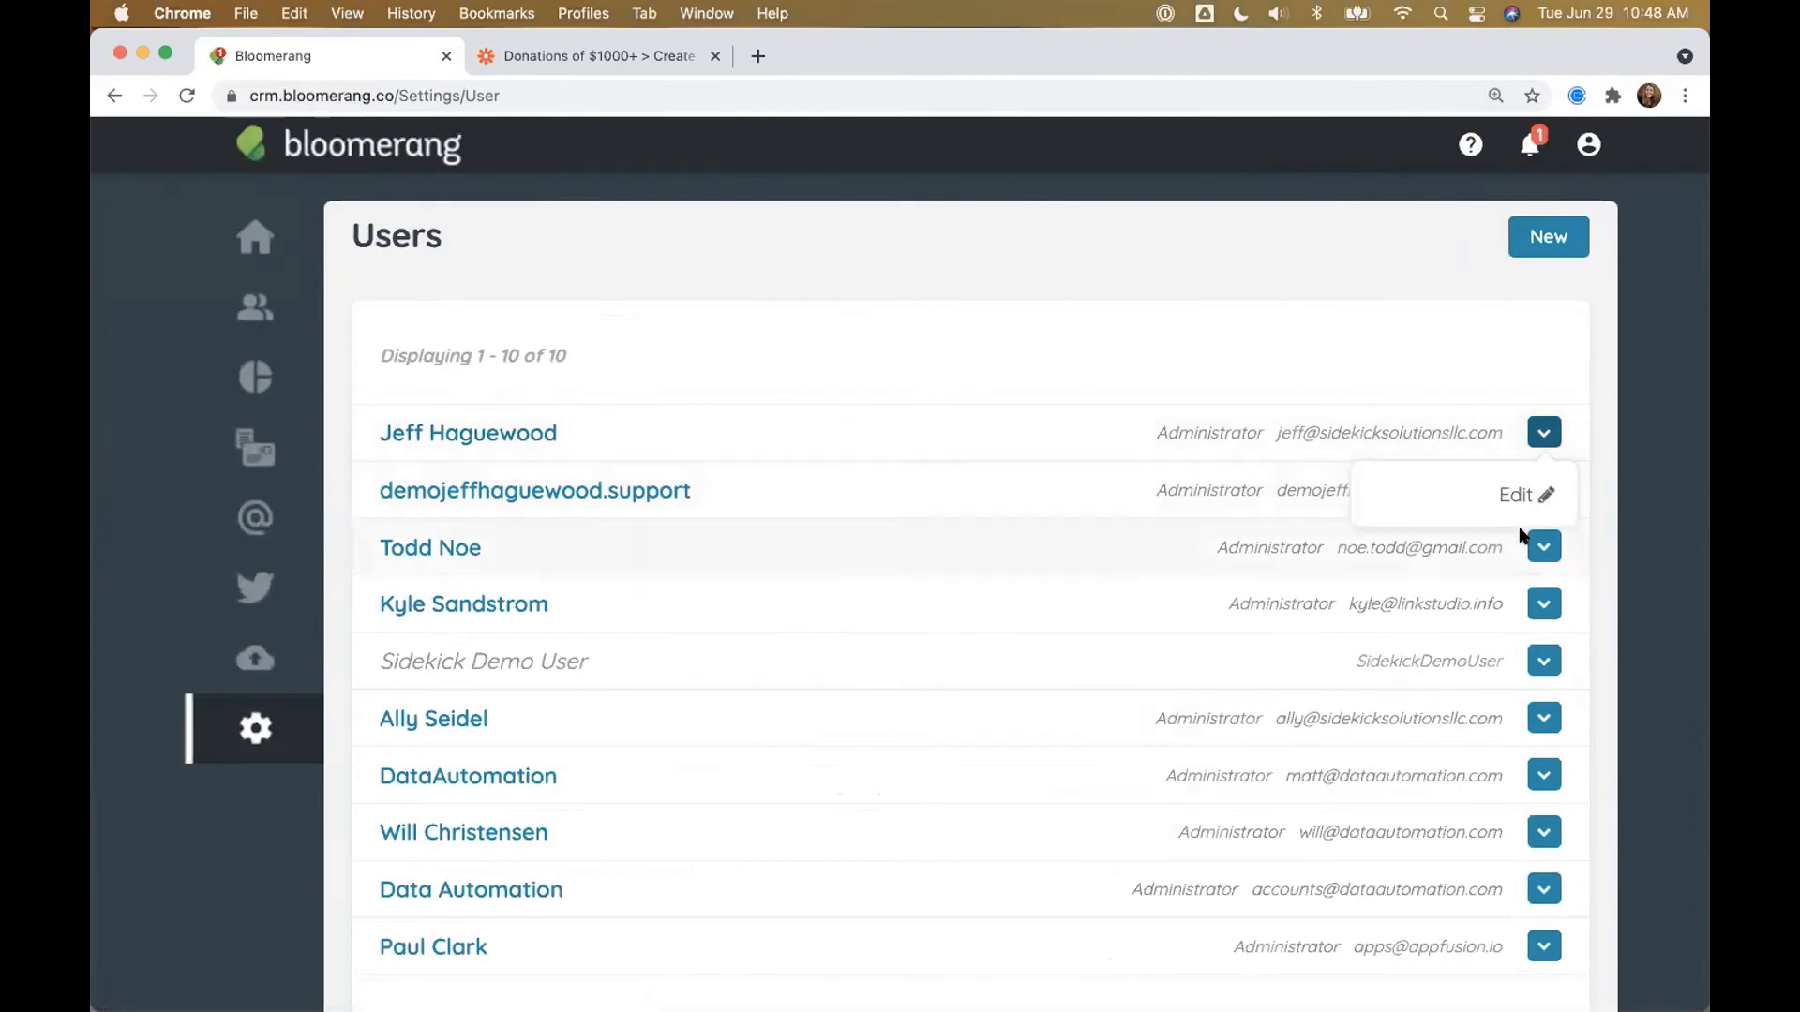
click(1519, 495)
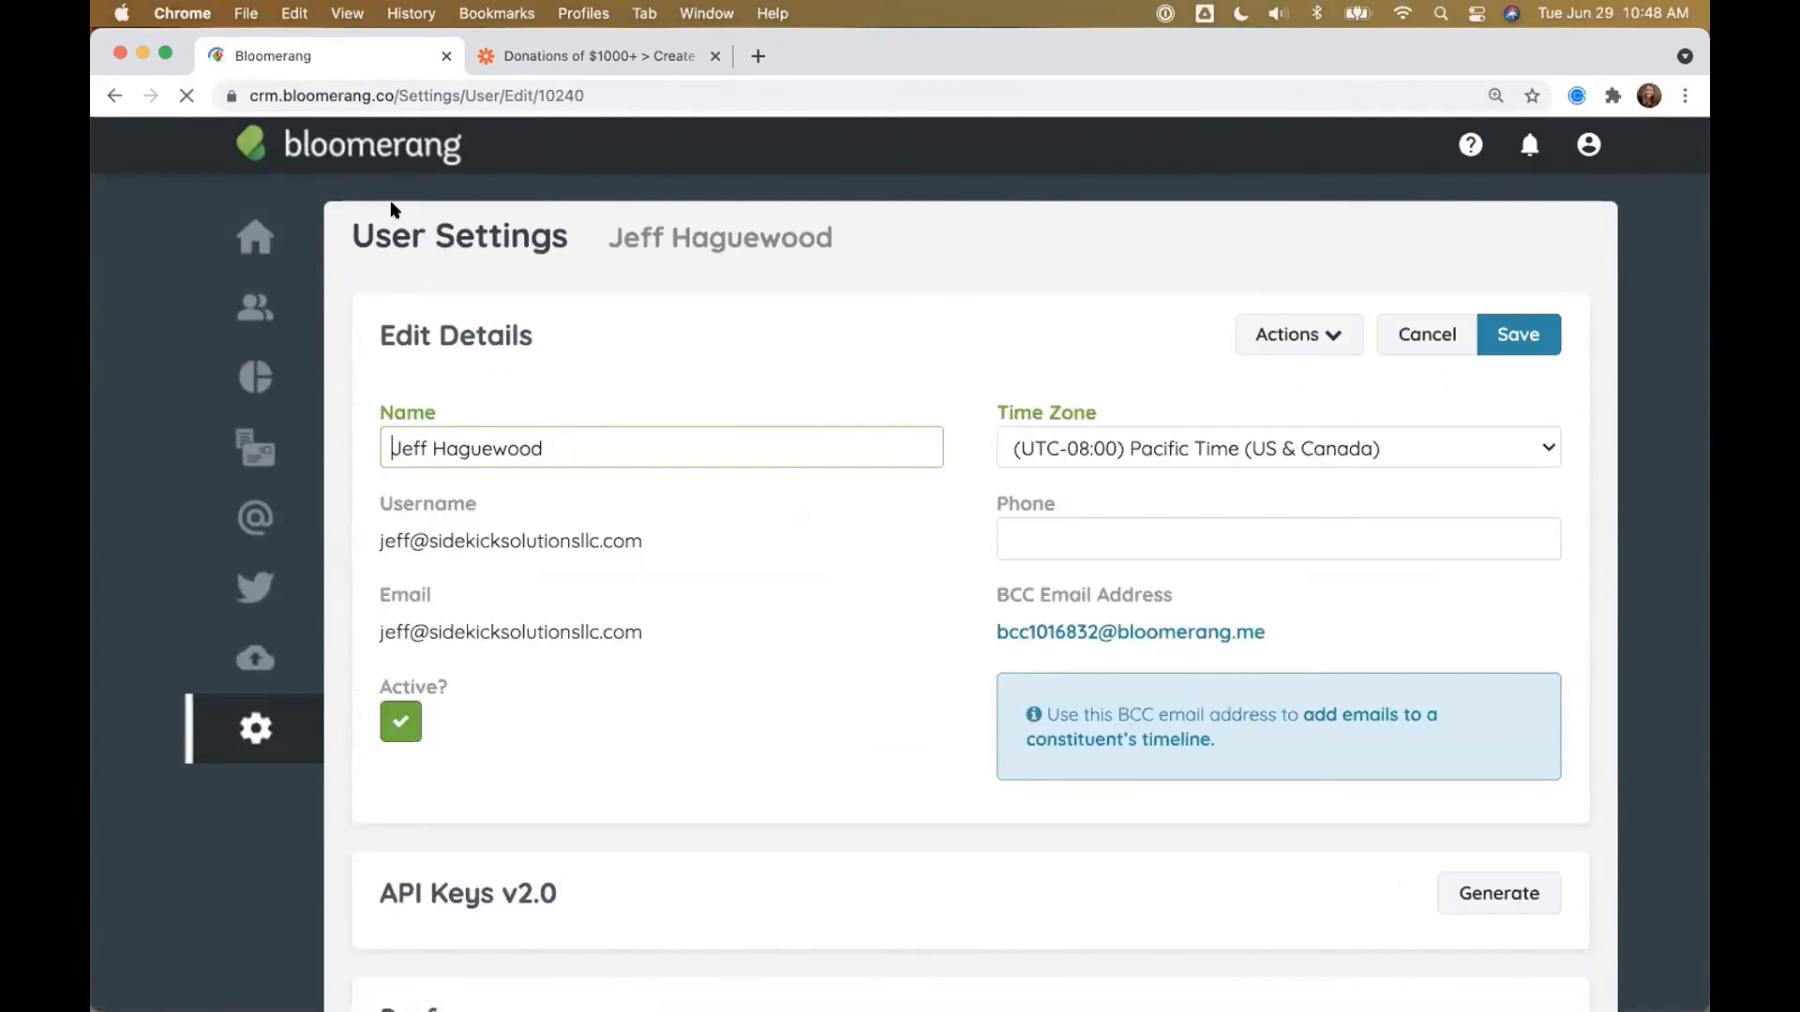
Step: Select the user ID at the end of the page address
click(555, 95)
click(548, 95)
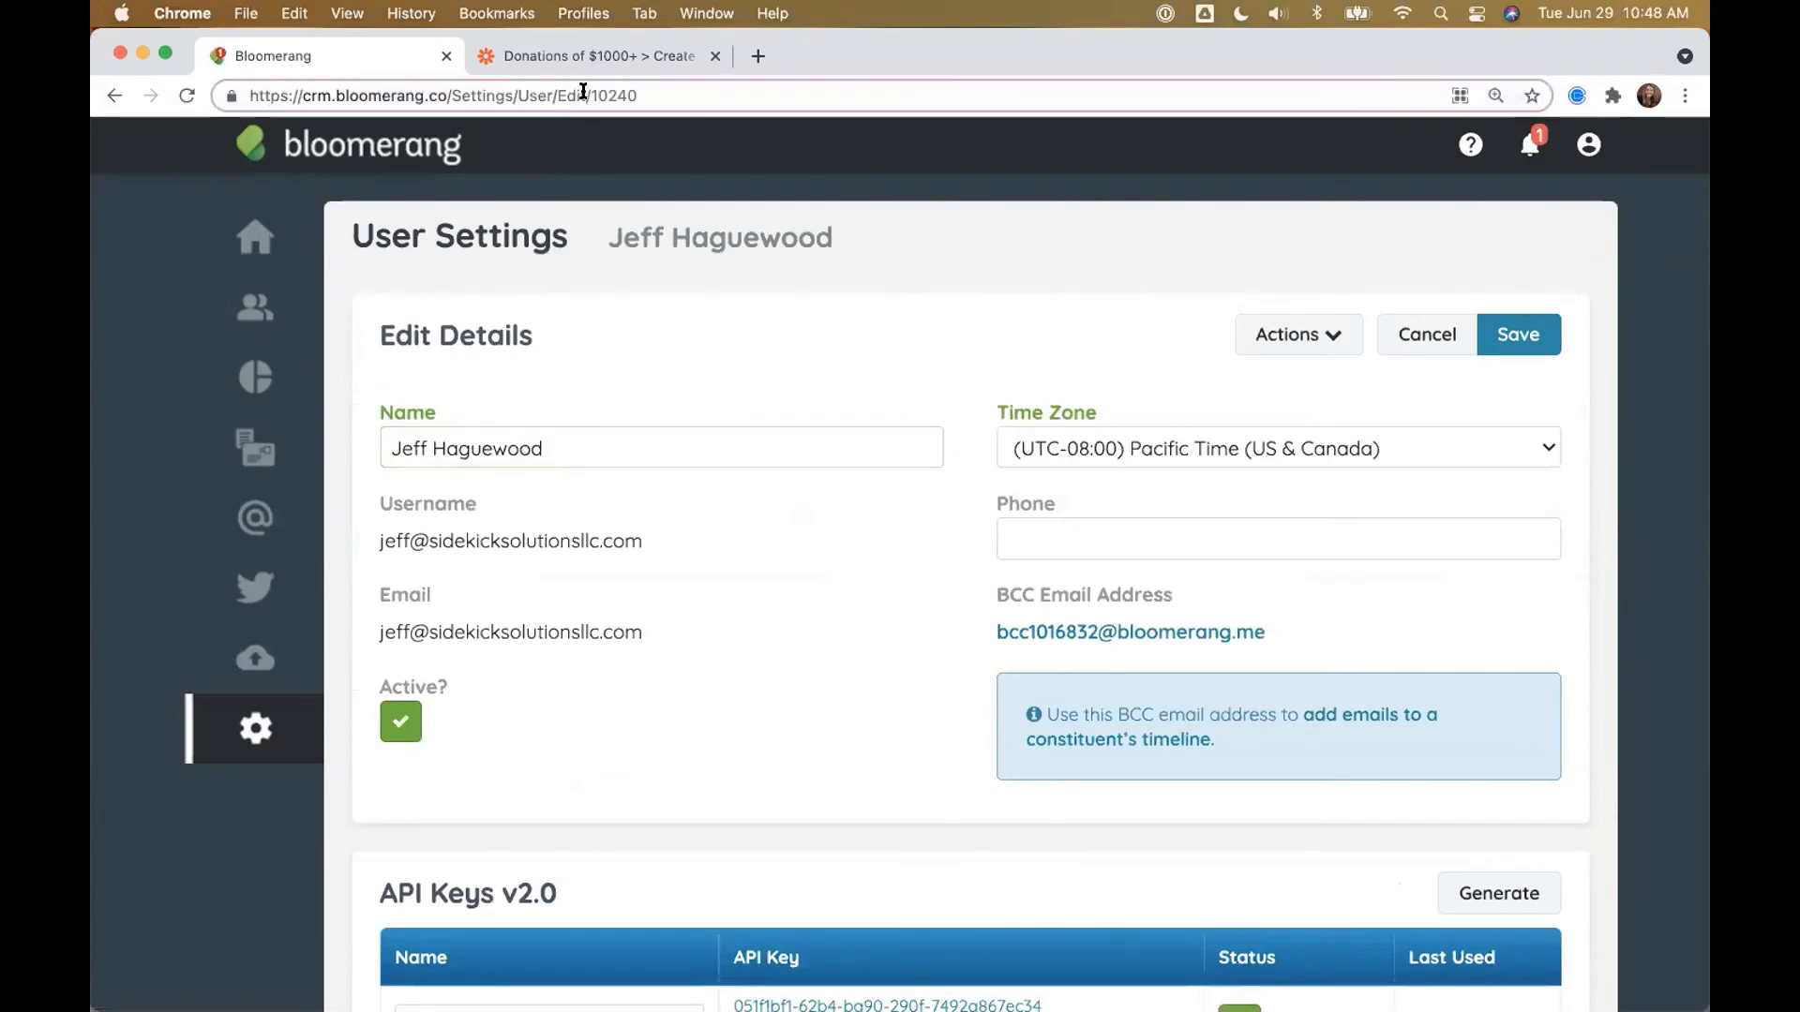
drag(586, 91, 654, 91)
click(575, 64)
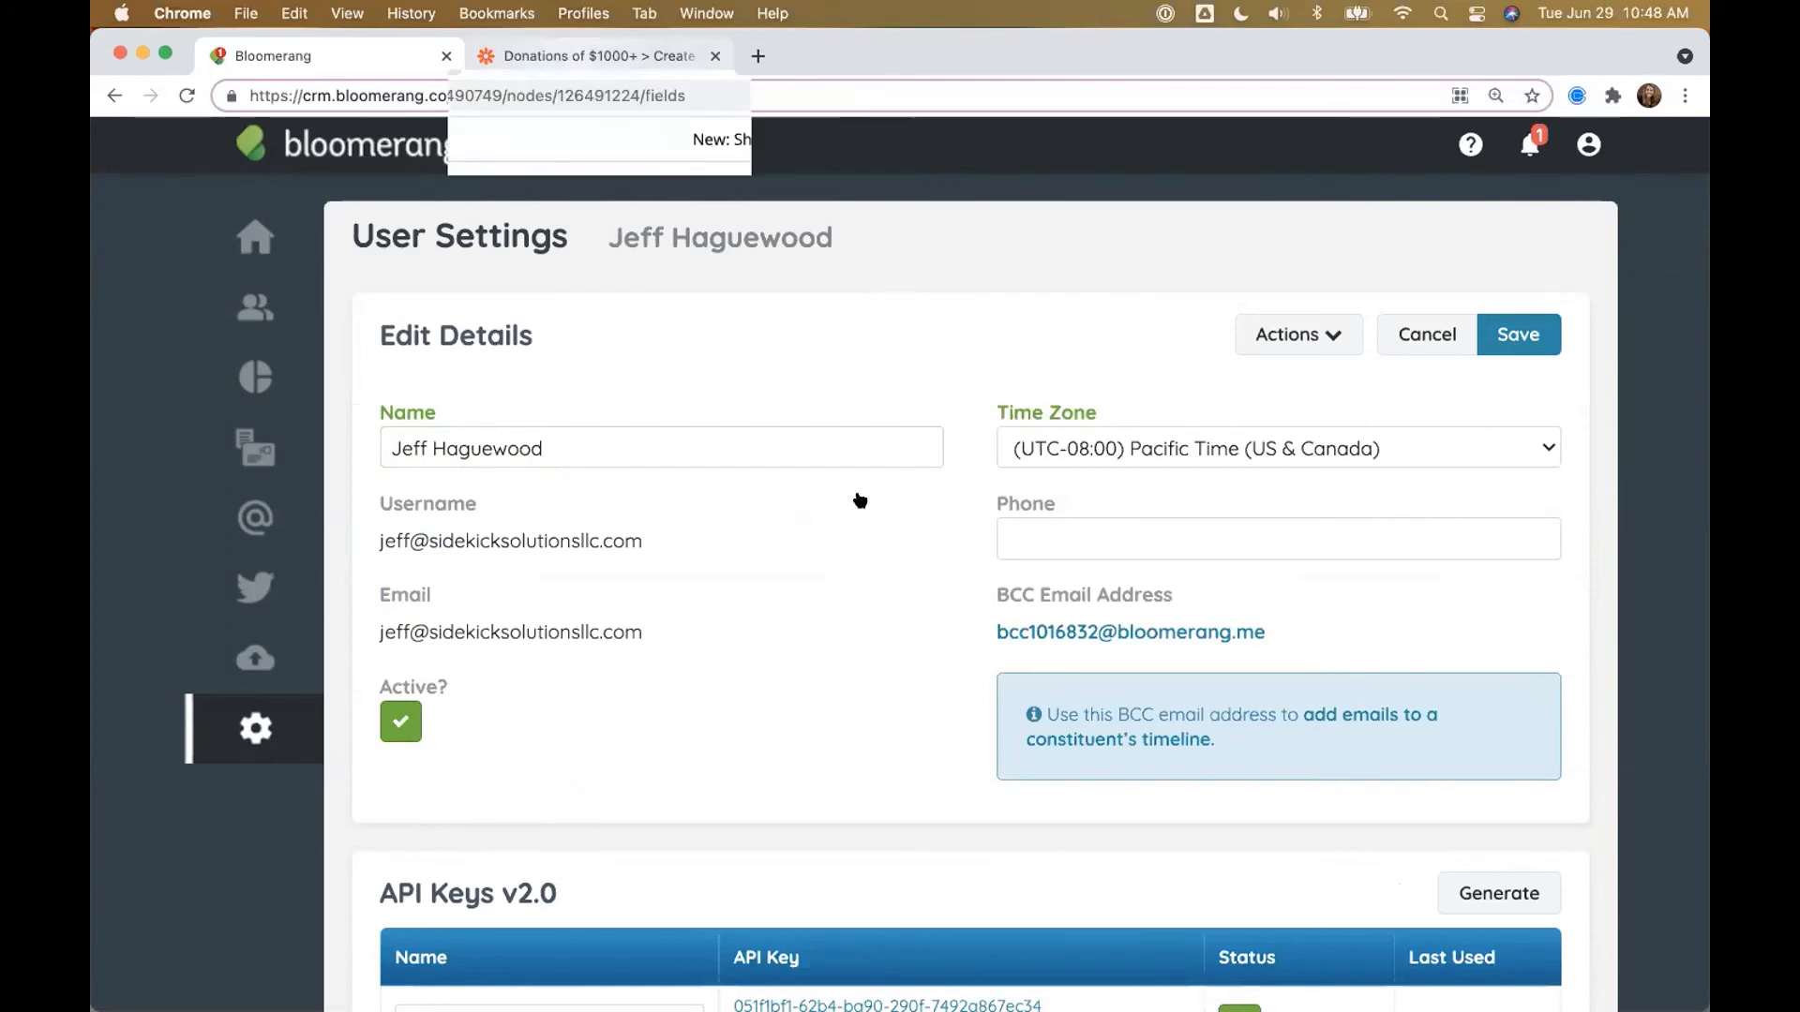
Step: Set the POST step's UserId to 1202
click(723, 657)
text(12)
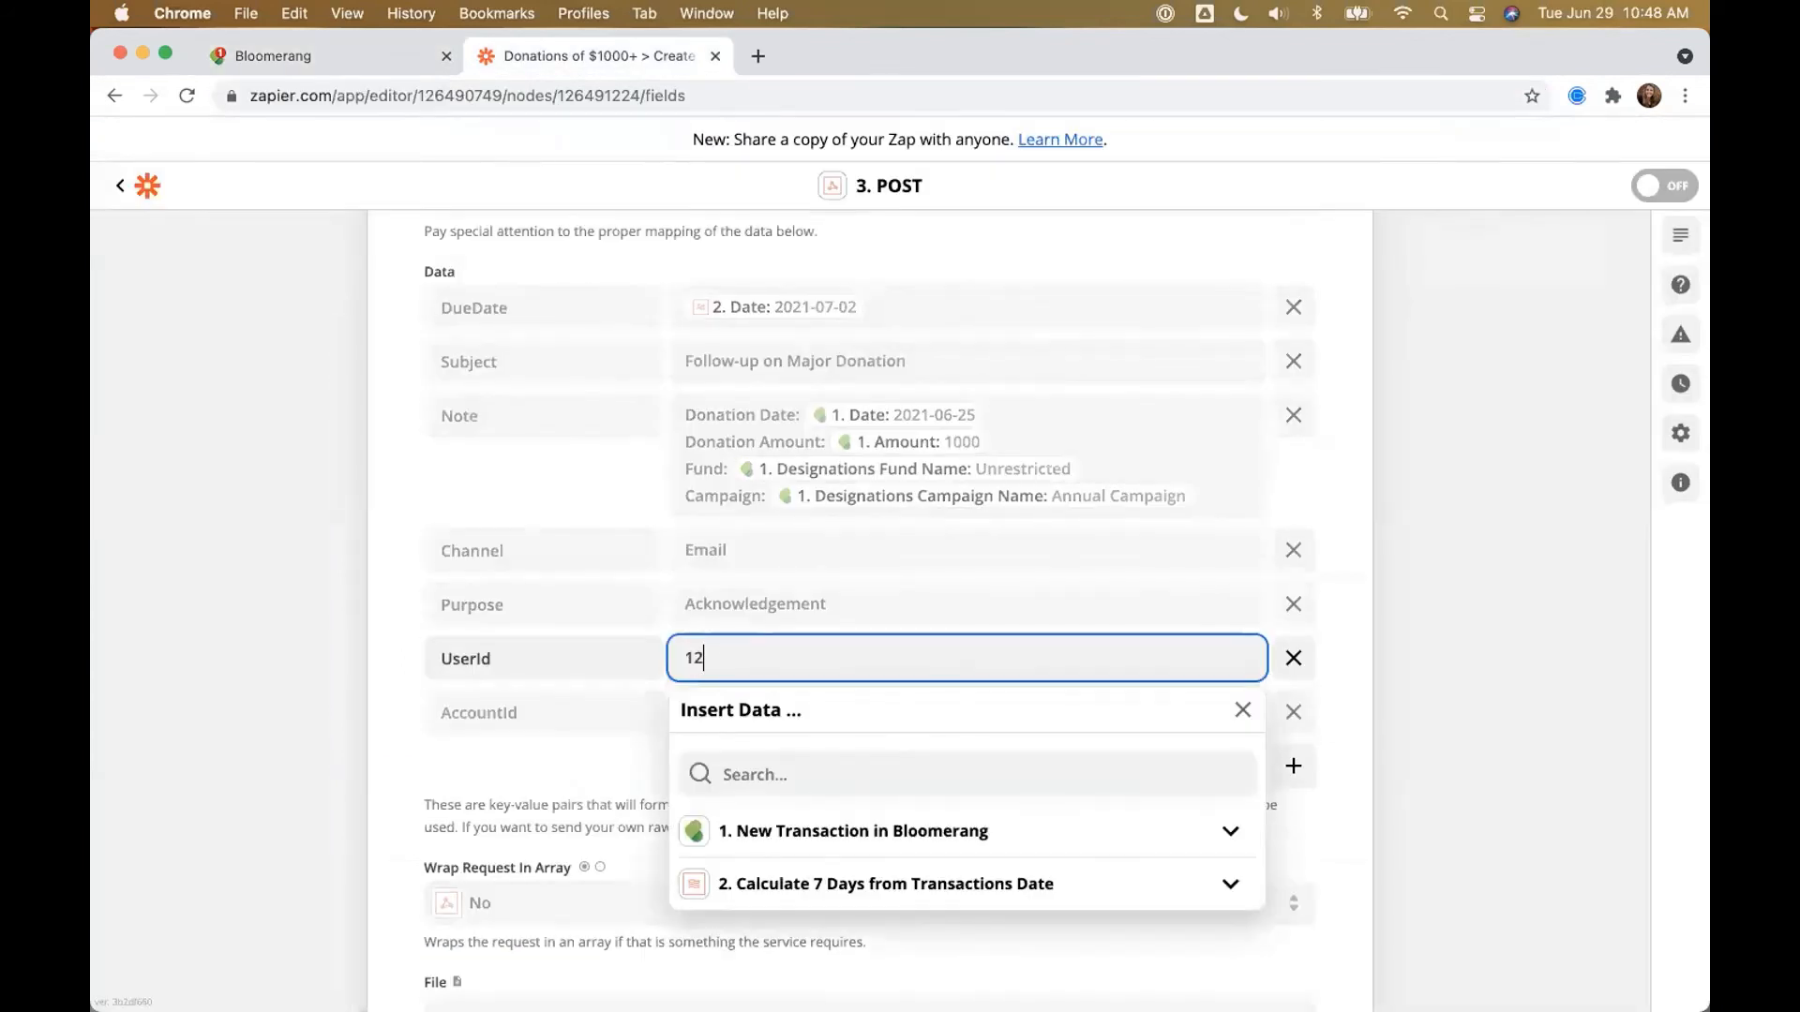
text(0240)
click(1446, 647)
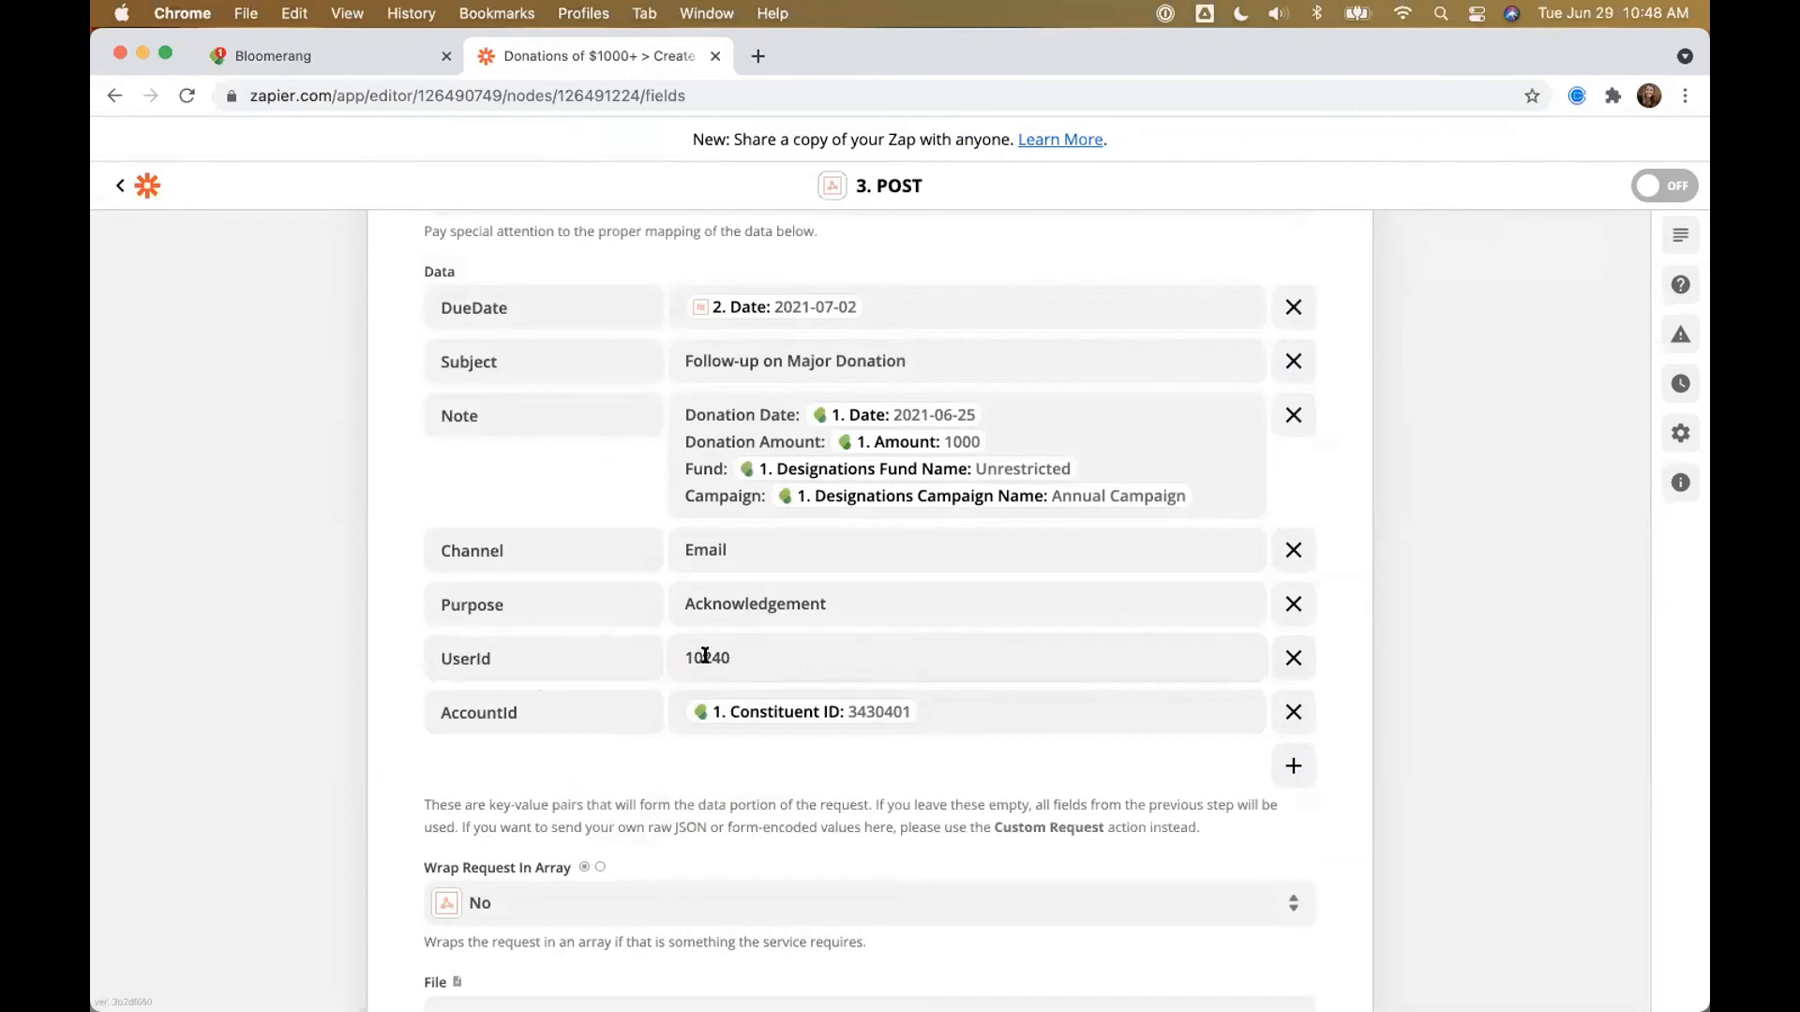
double_click(686, 656)
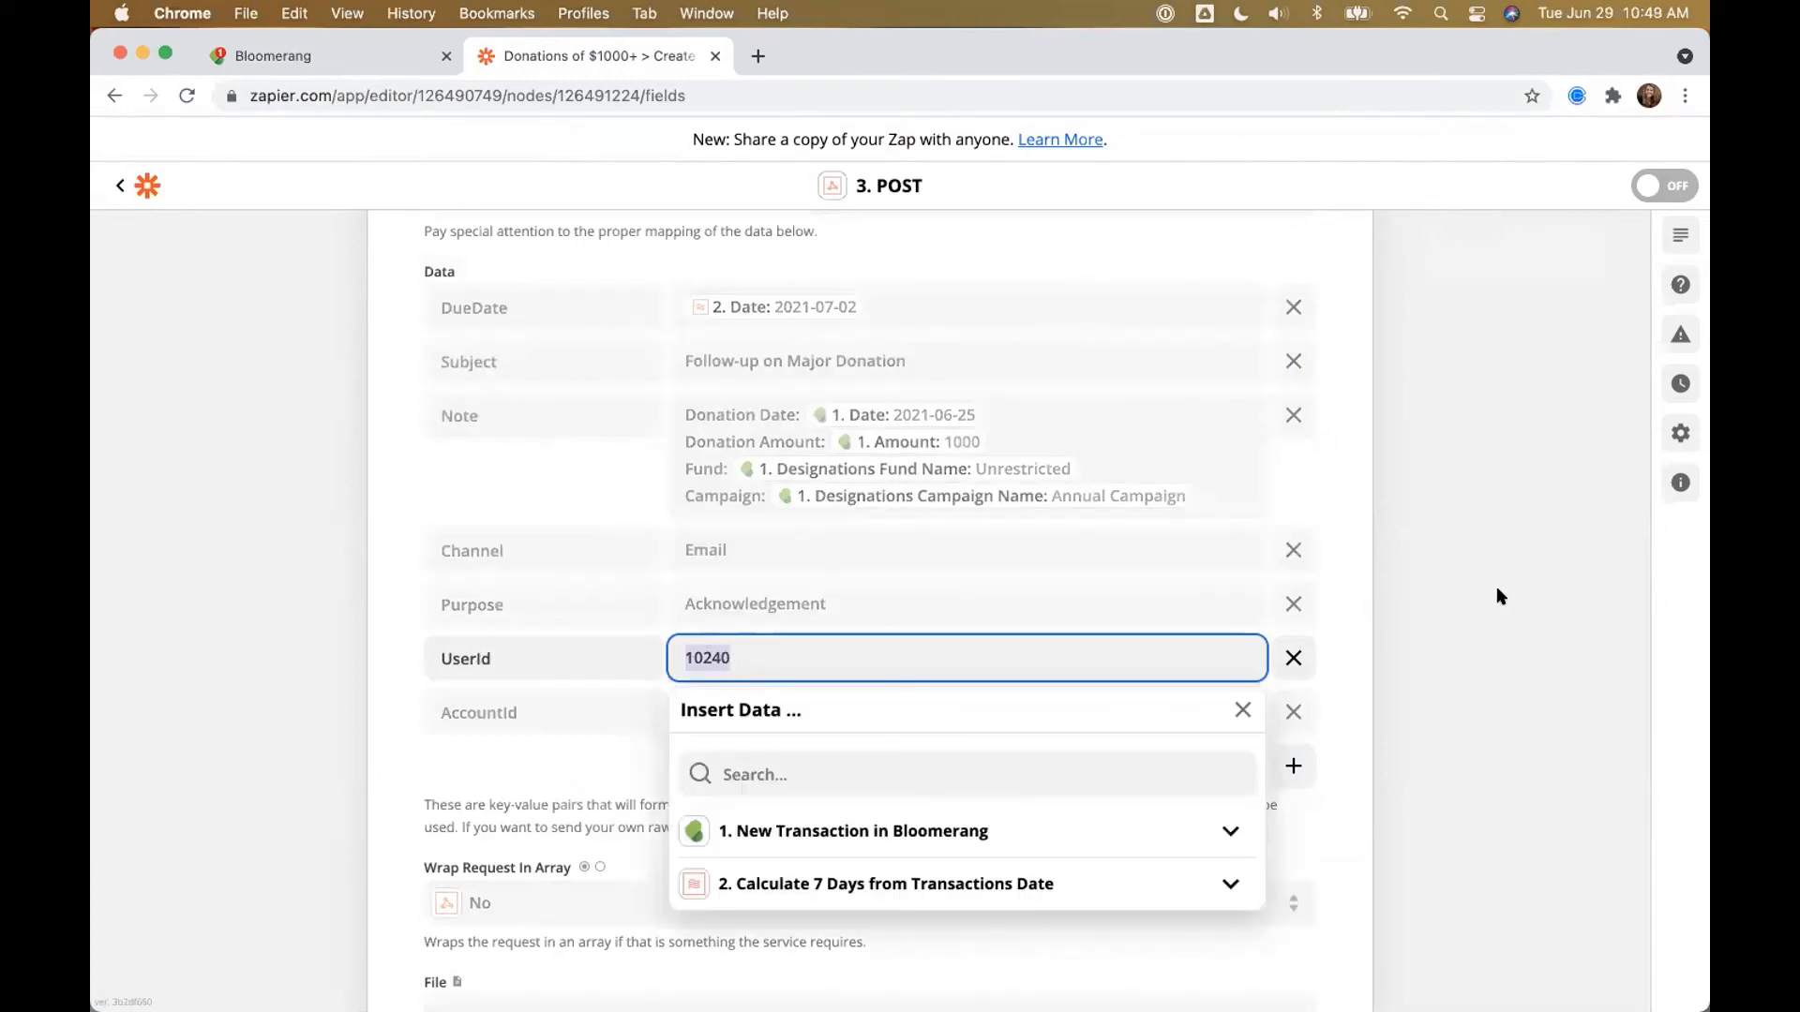
click(1355, 681)
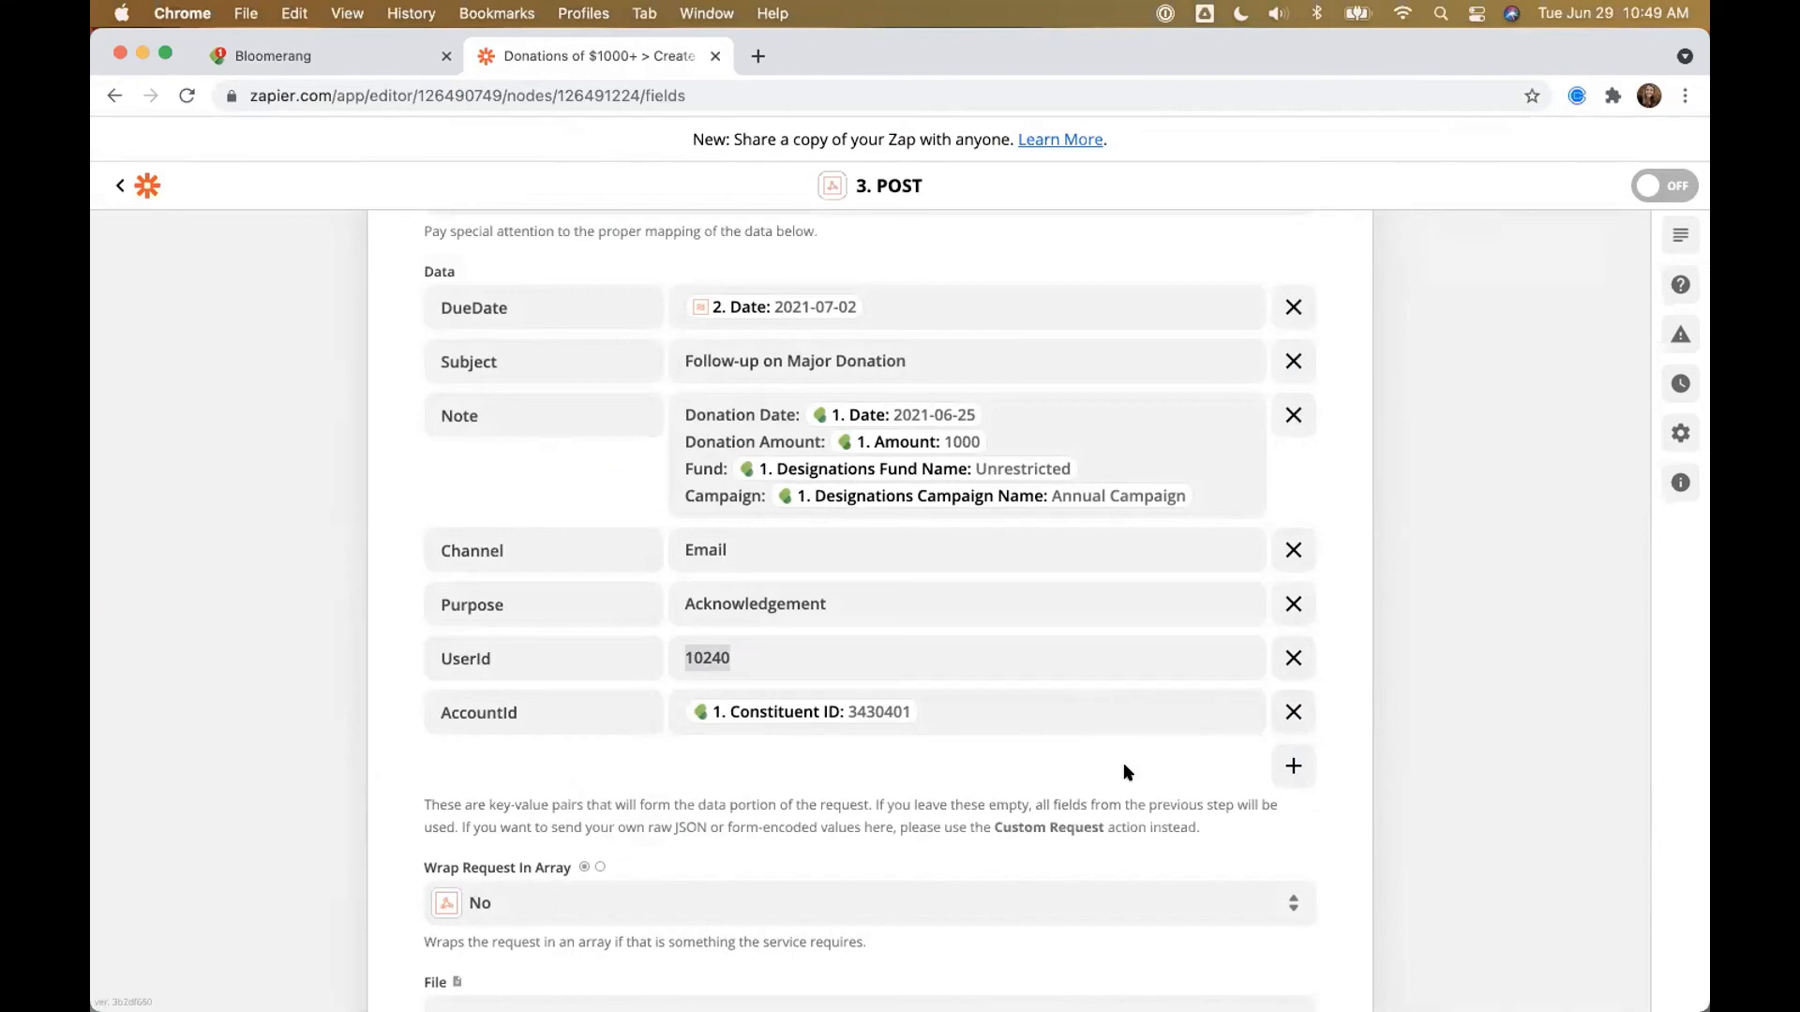
Step: Add headers content-type = application/json and x-api-key
scroll(1124, 763, down, 10)
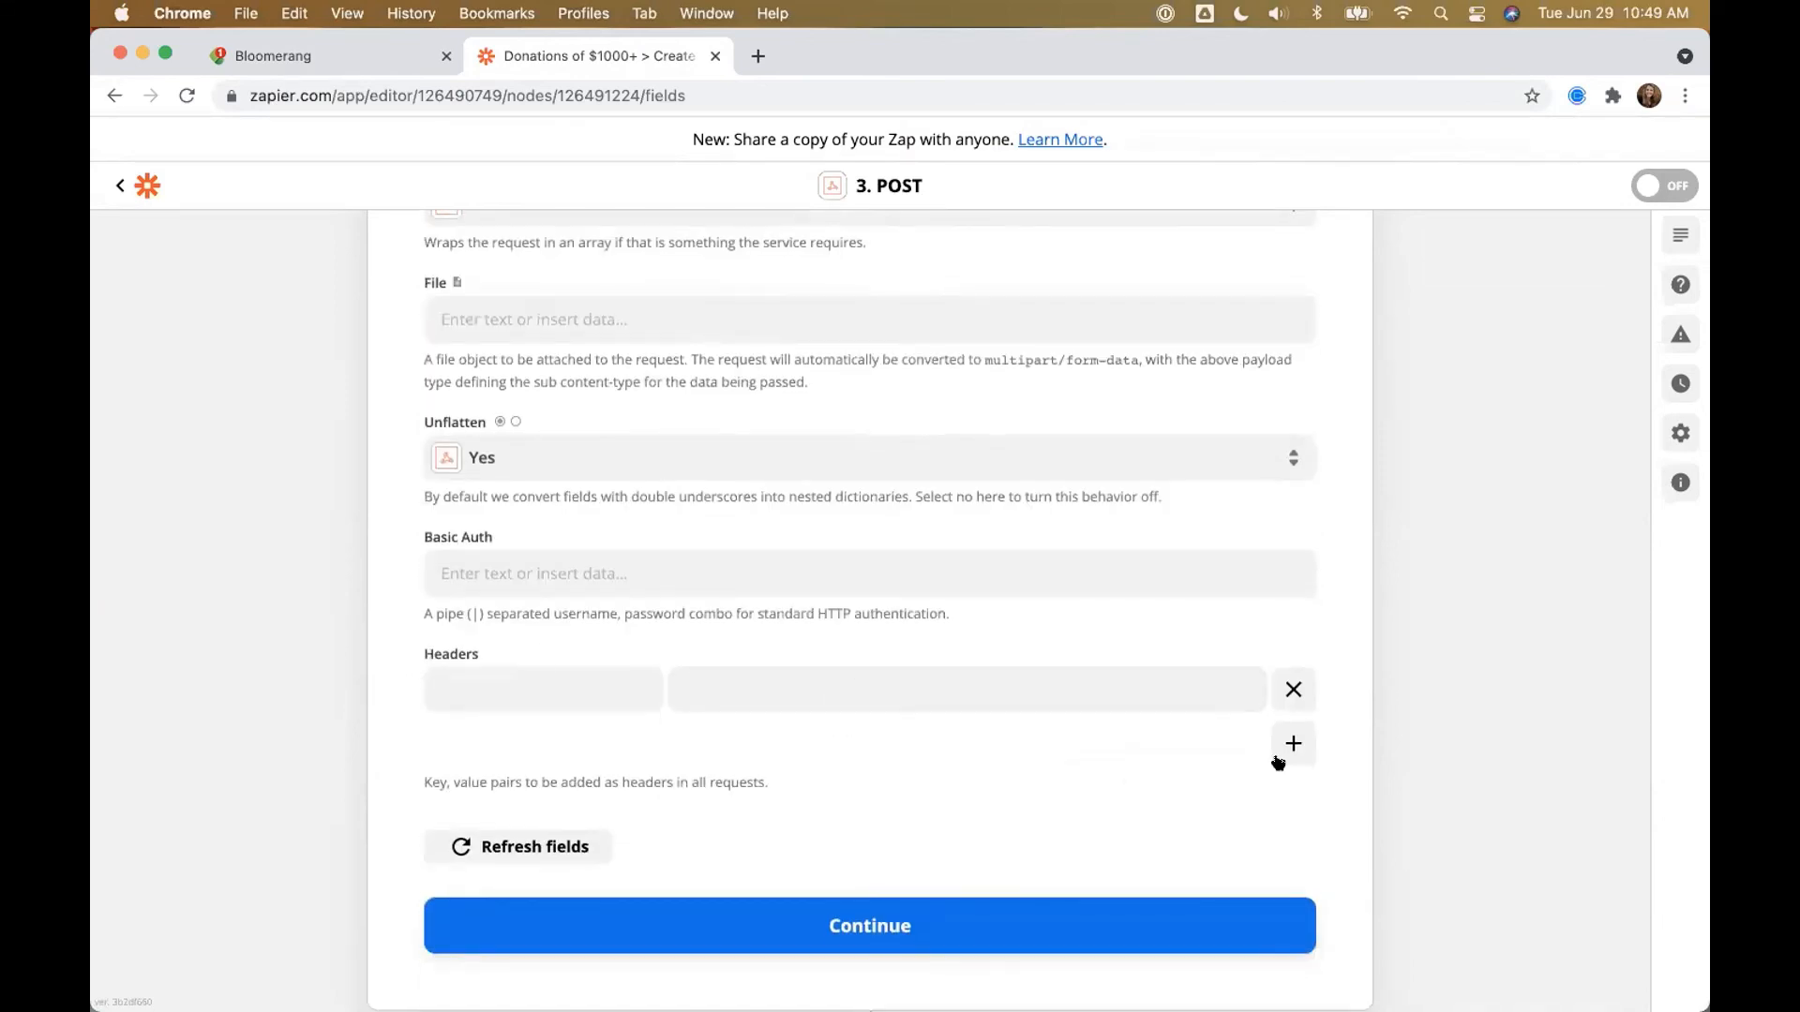
click(1294, 744)
click(645, 698)
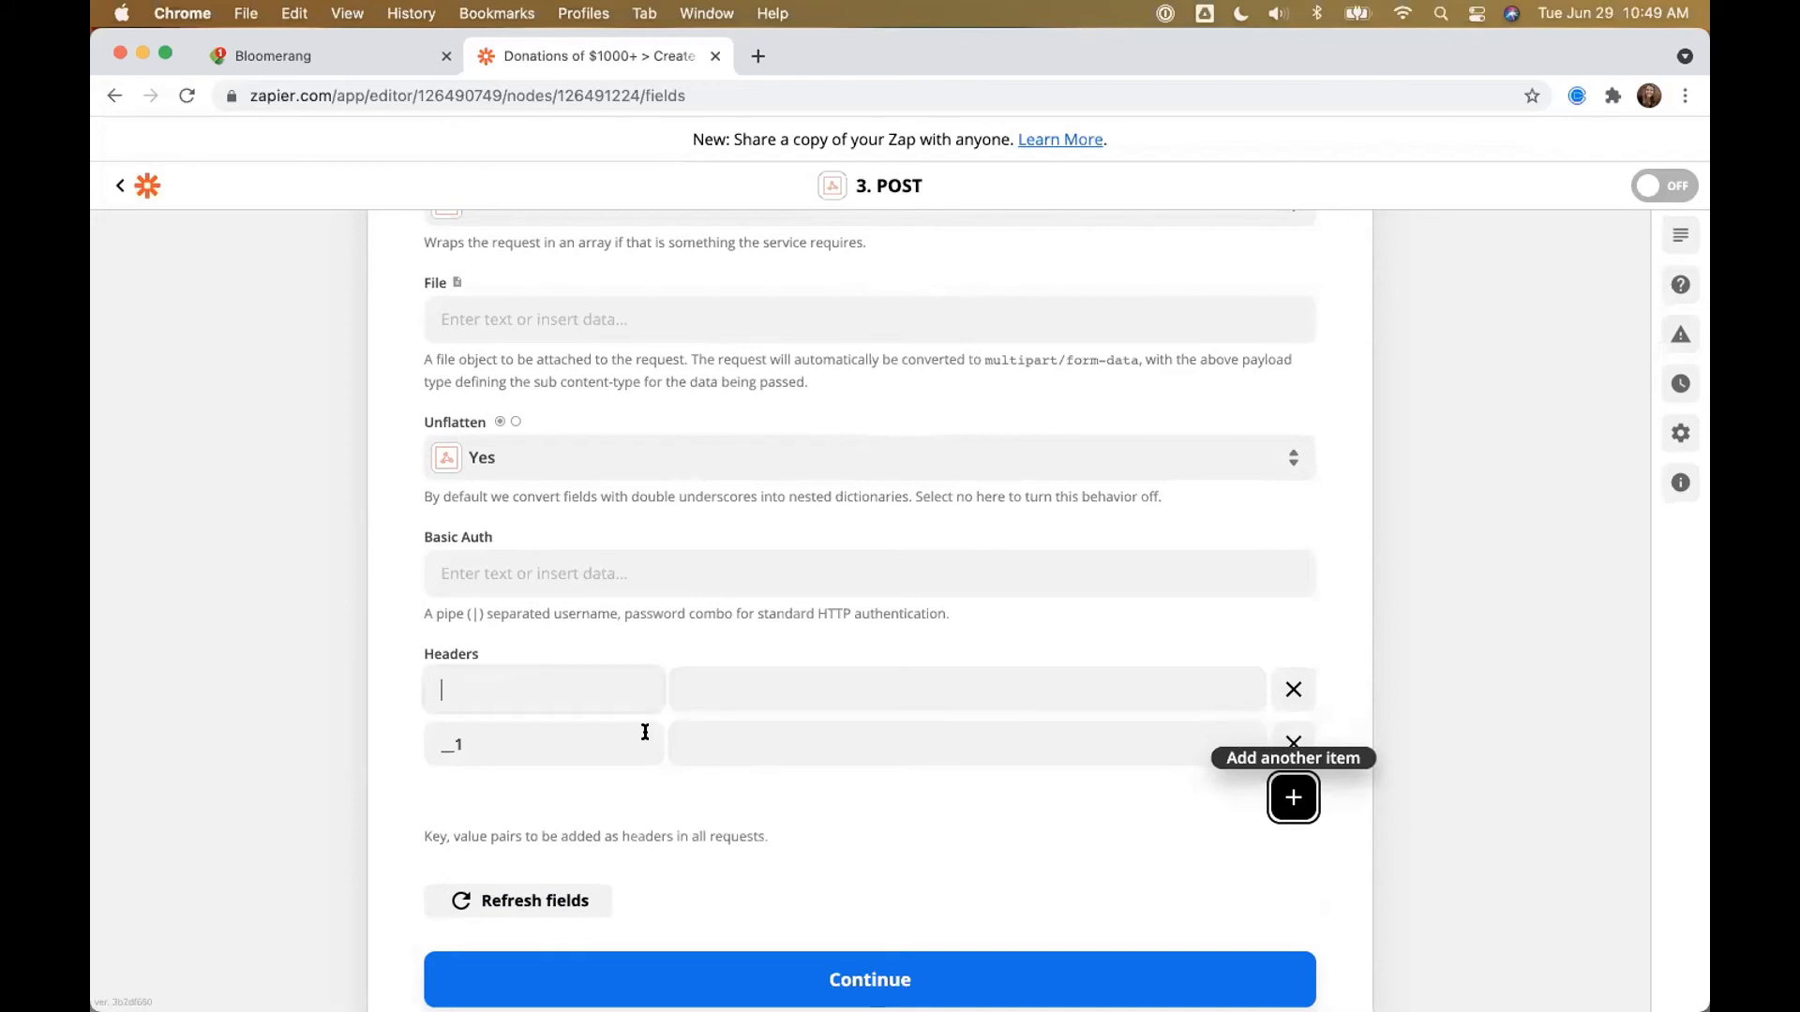
text(content-=ty)
key(BackSpace)
key(BackSpace)
key(BackSpace)
text(type)
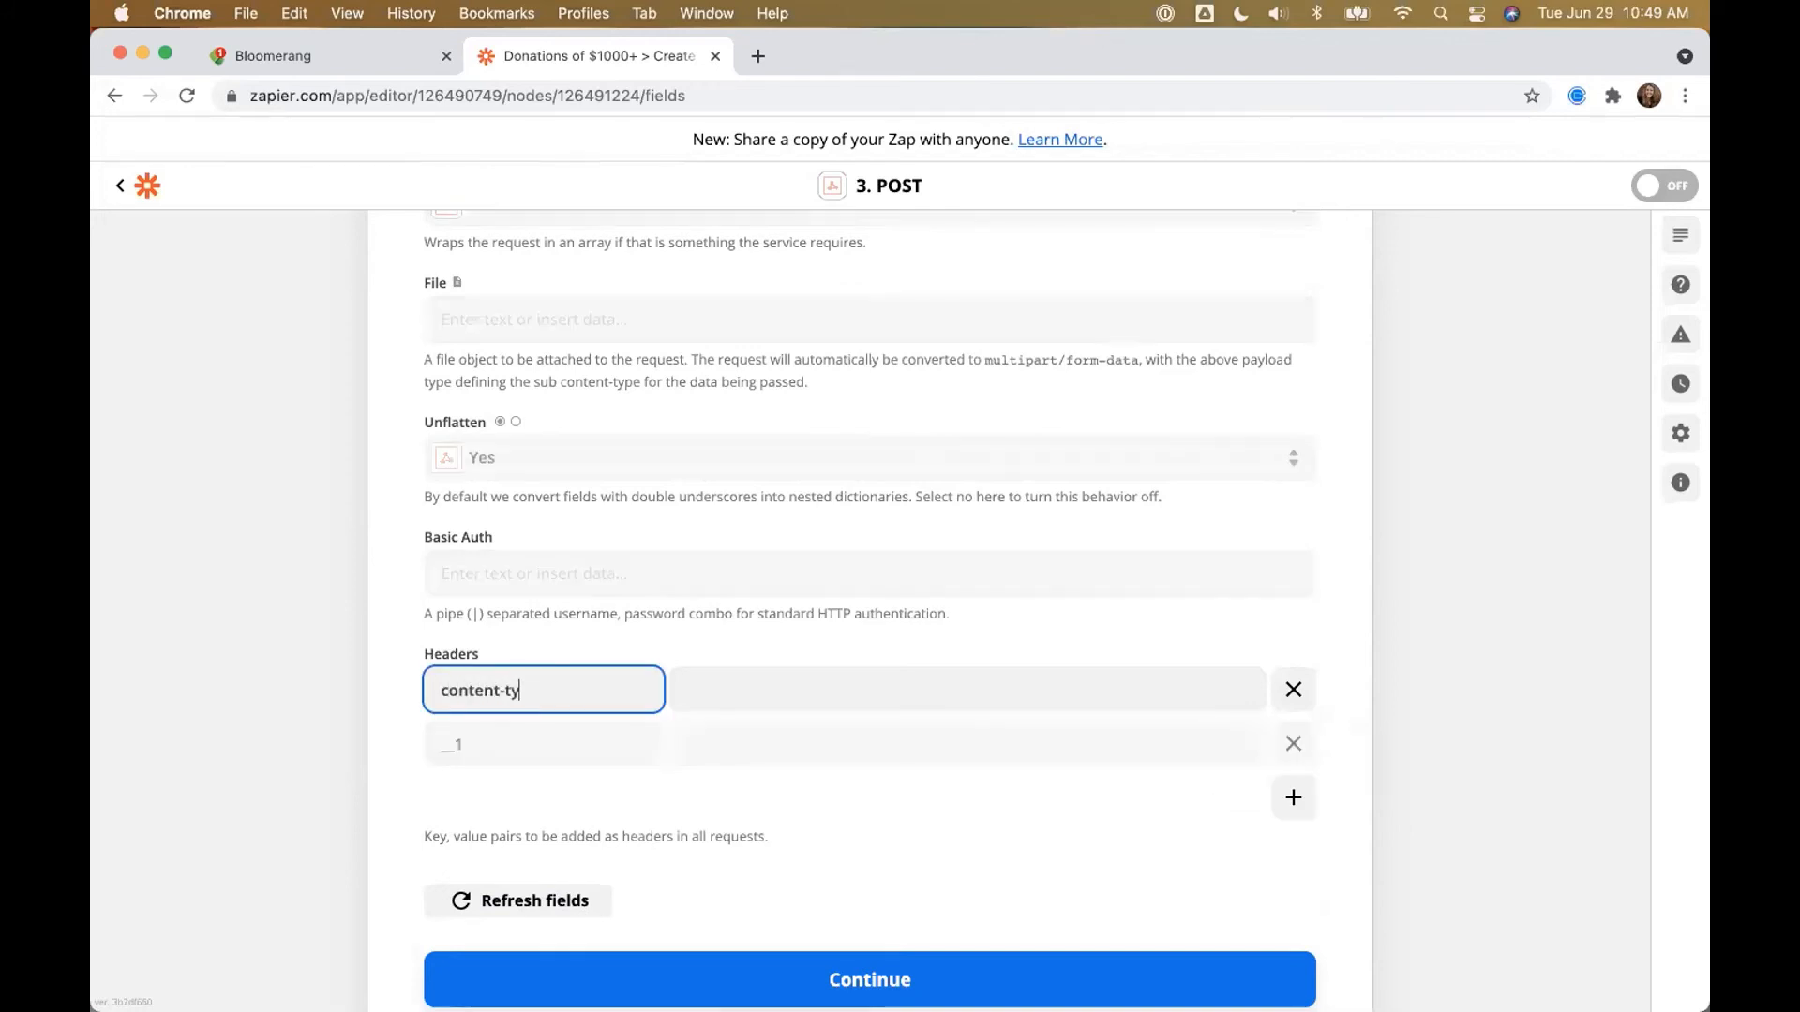
key(Tab)
text(application/json)
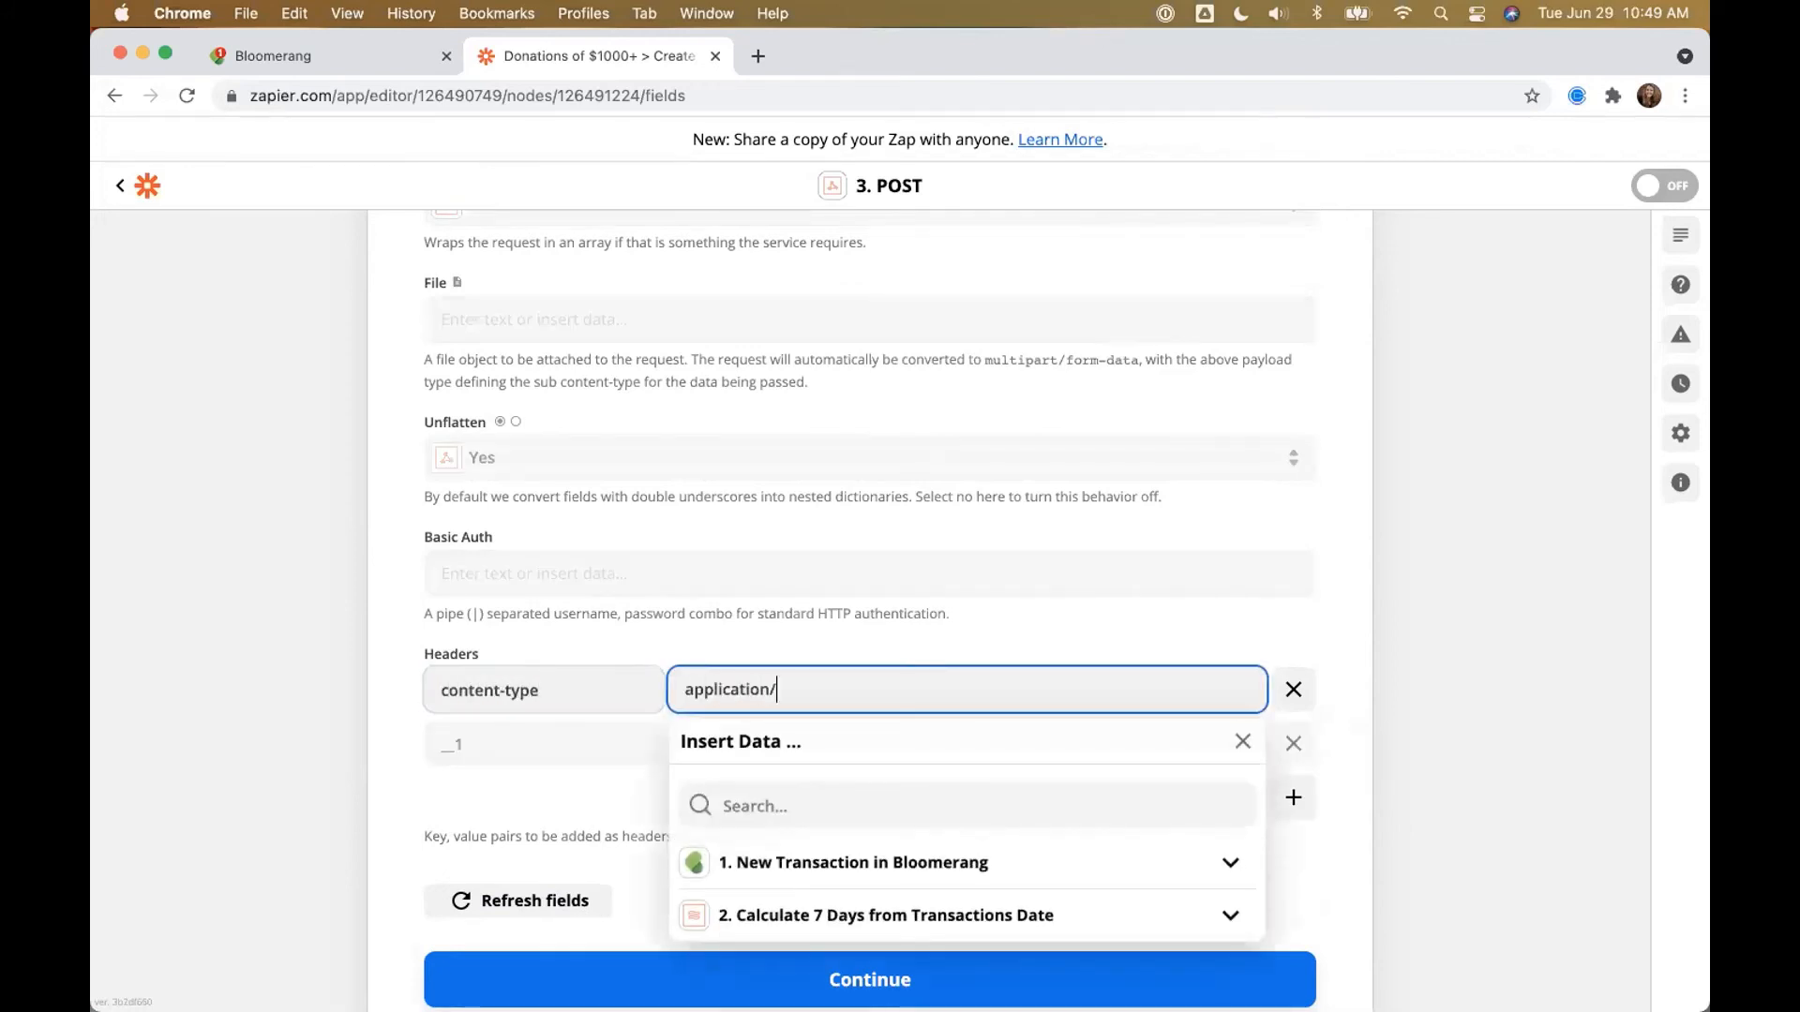
click(531, 732)
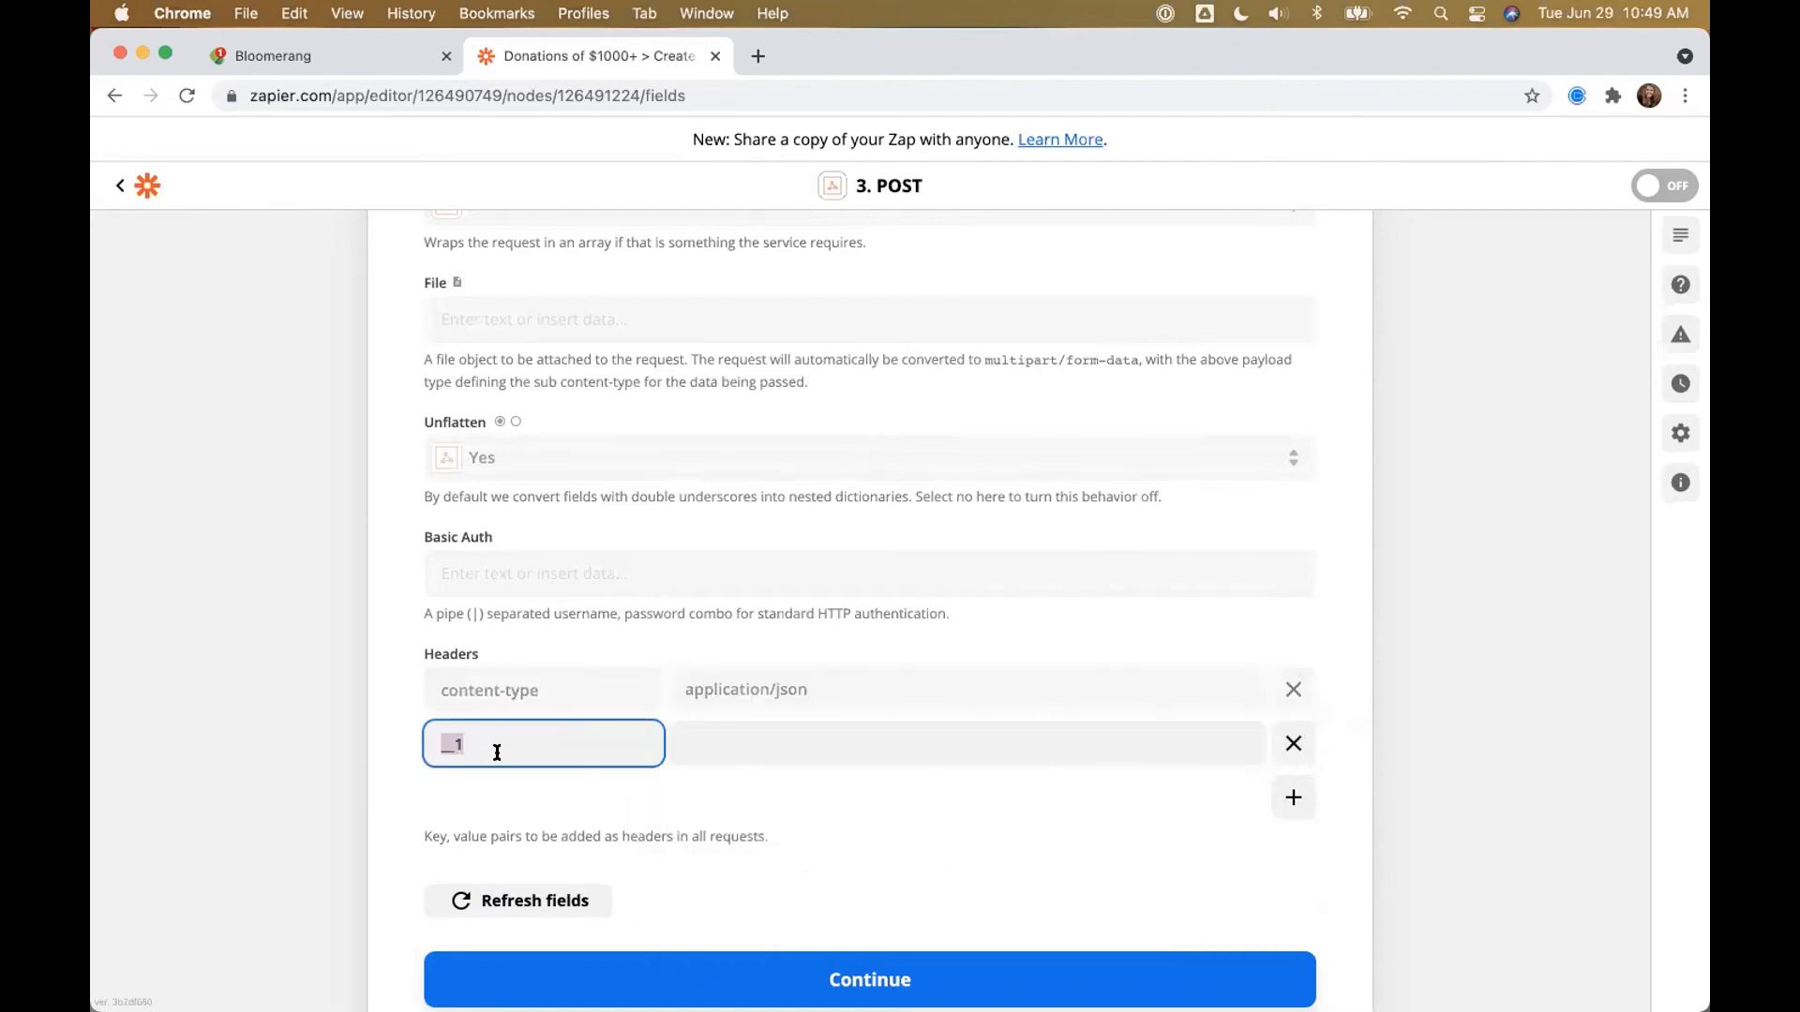
text(x-api-key)
click(765, 738)
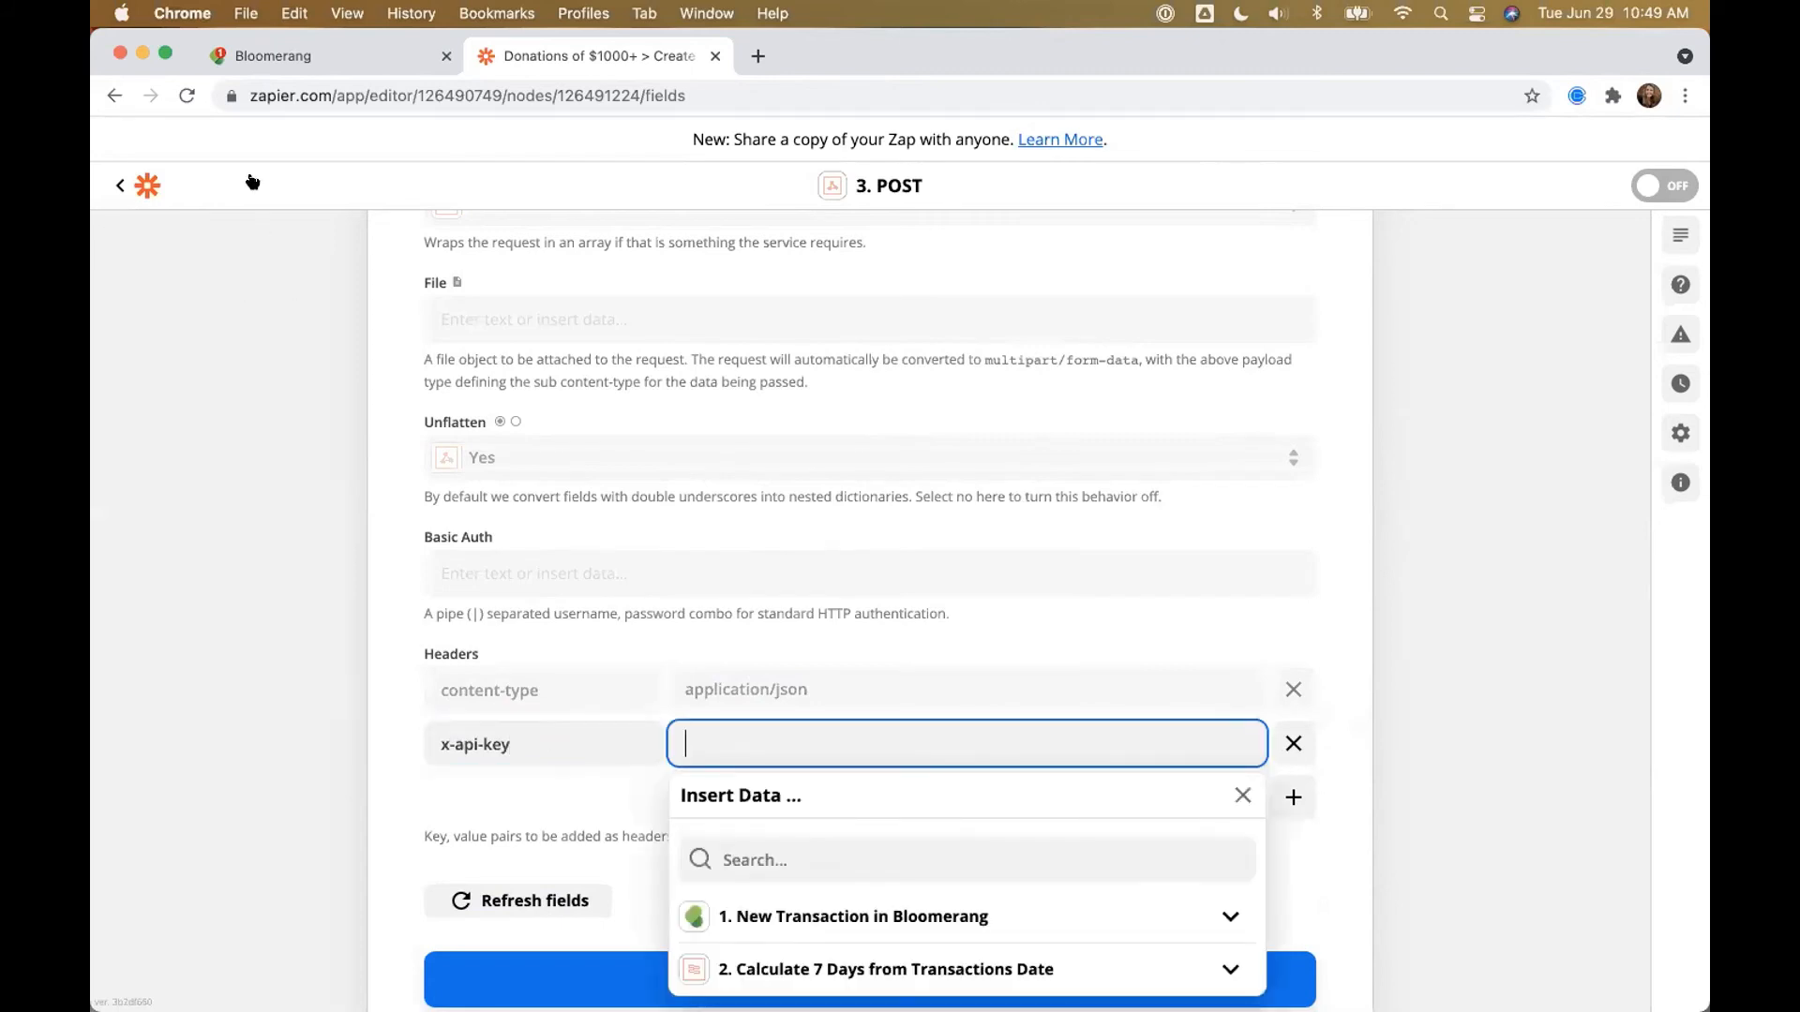
Step: Copy the Test - Task Management key from Edit My User and paste it as the x-api-key value
click(266, 66)
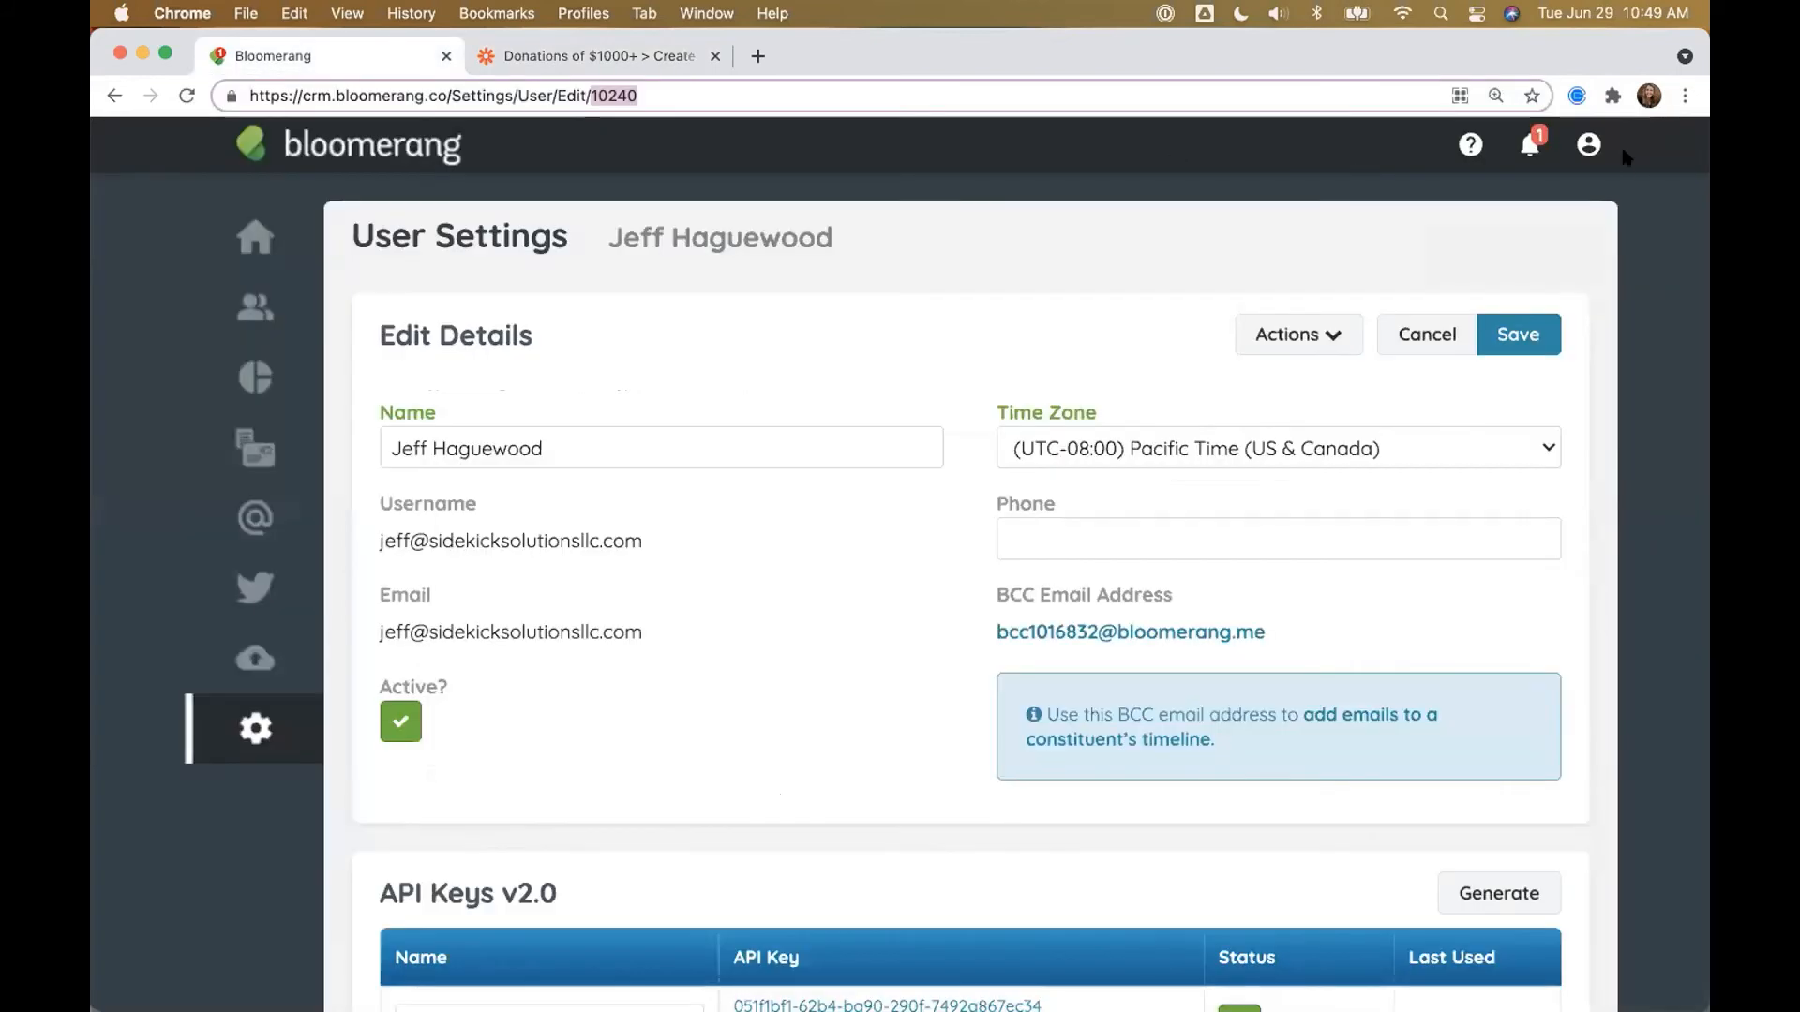
click(1588, 144)
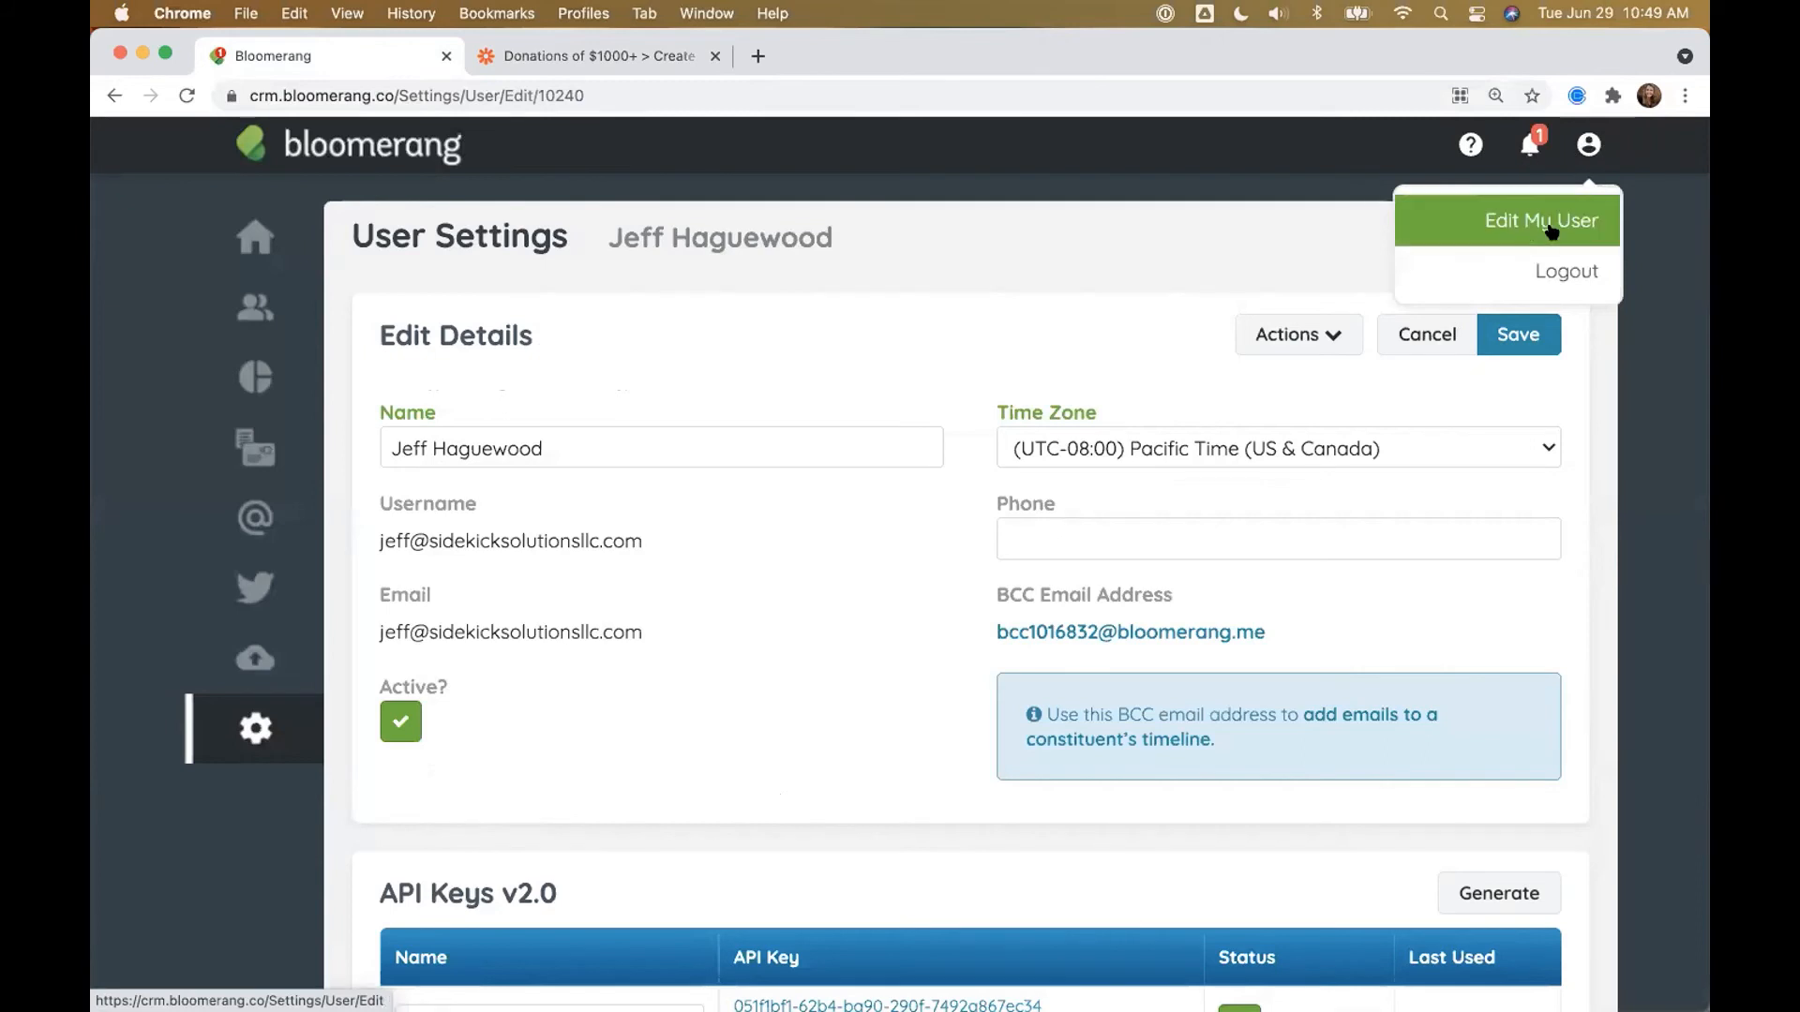
click(1512, 231)
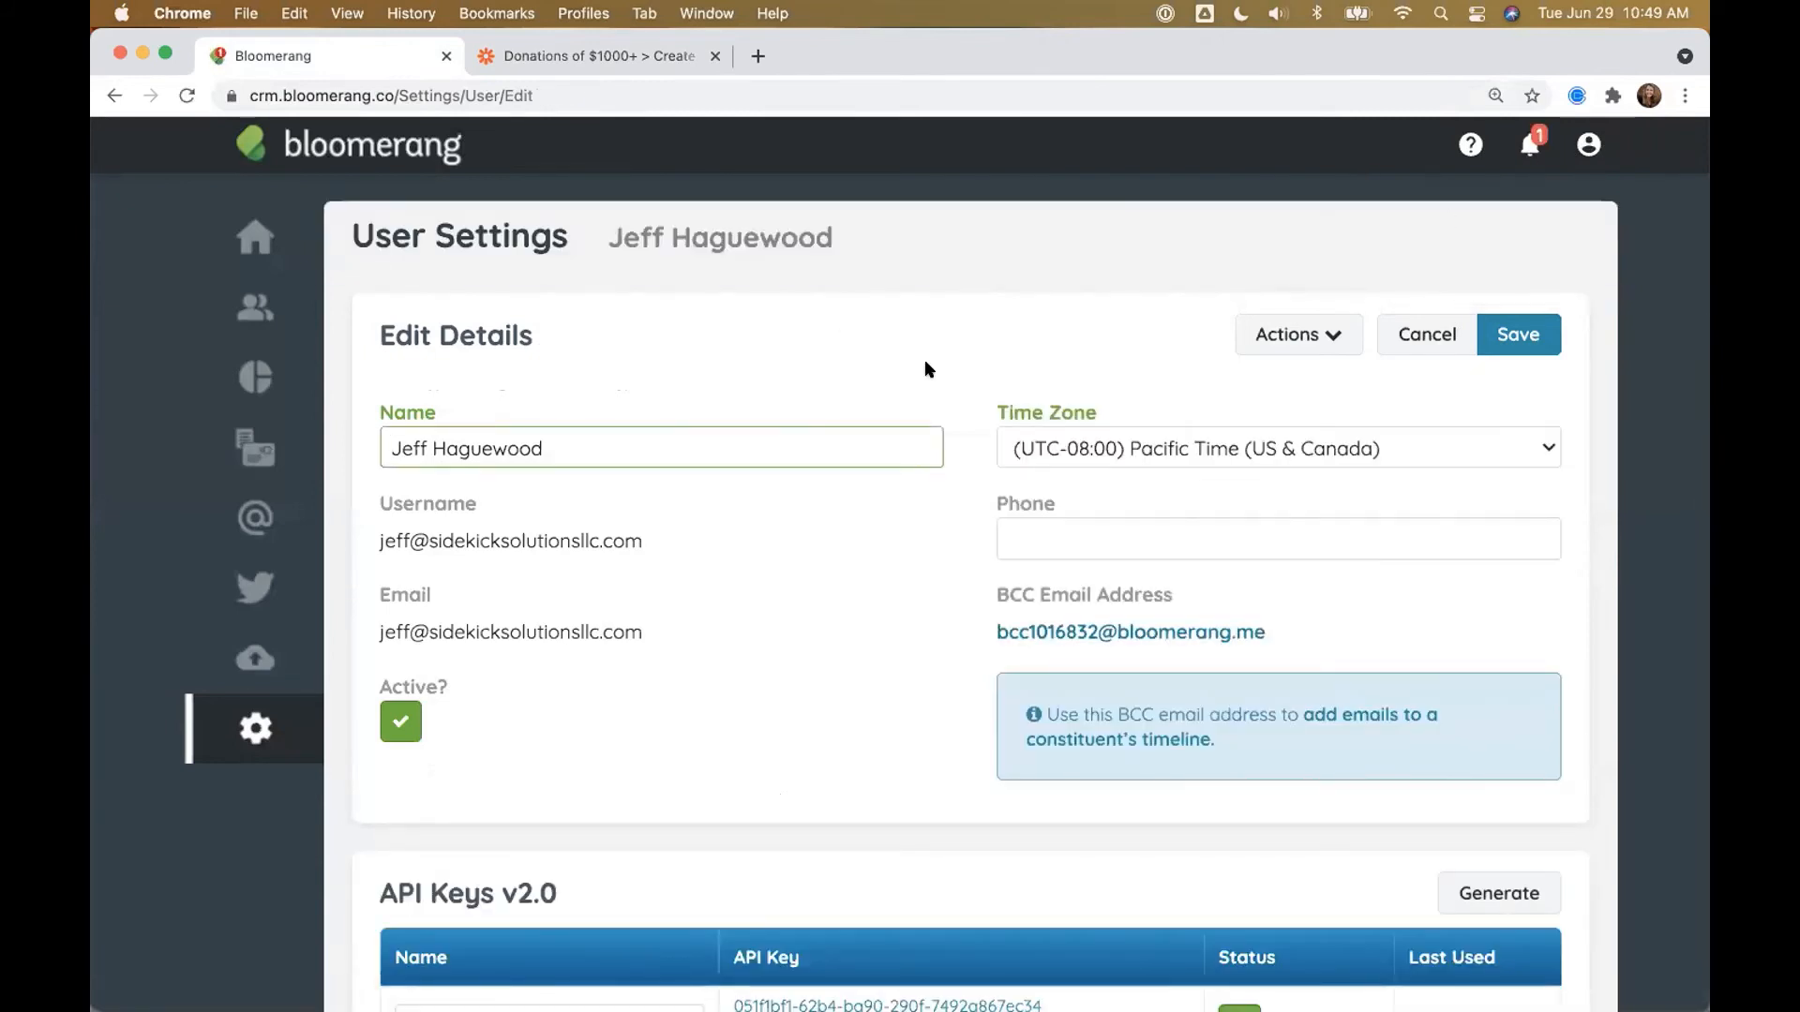
scroll(927, 367, down, 5)
drag(633, 413, 381, 418)
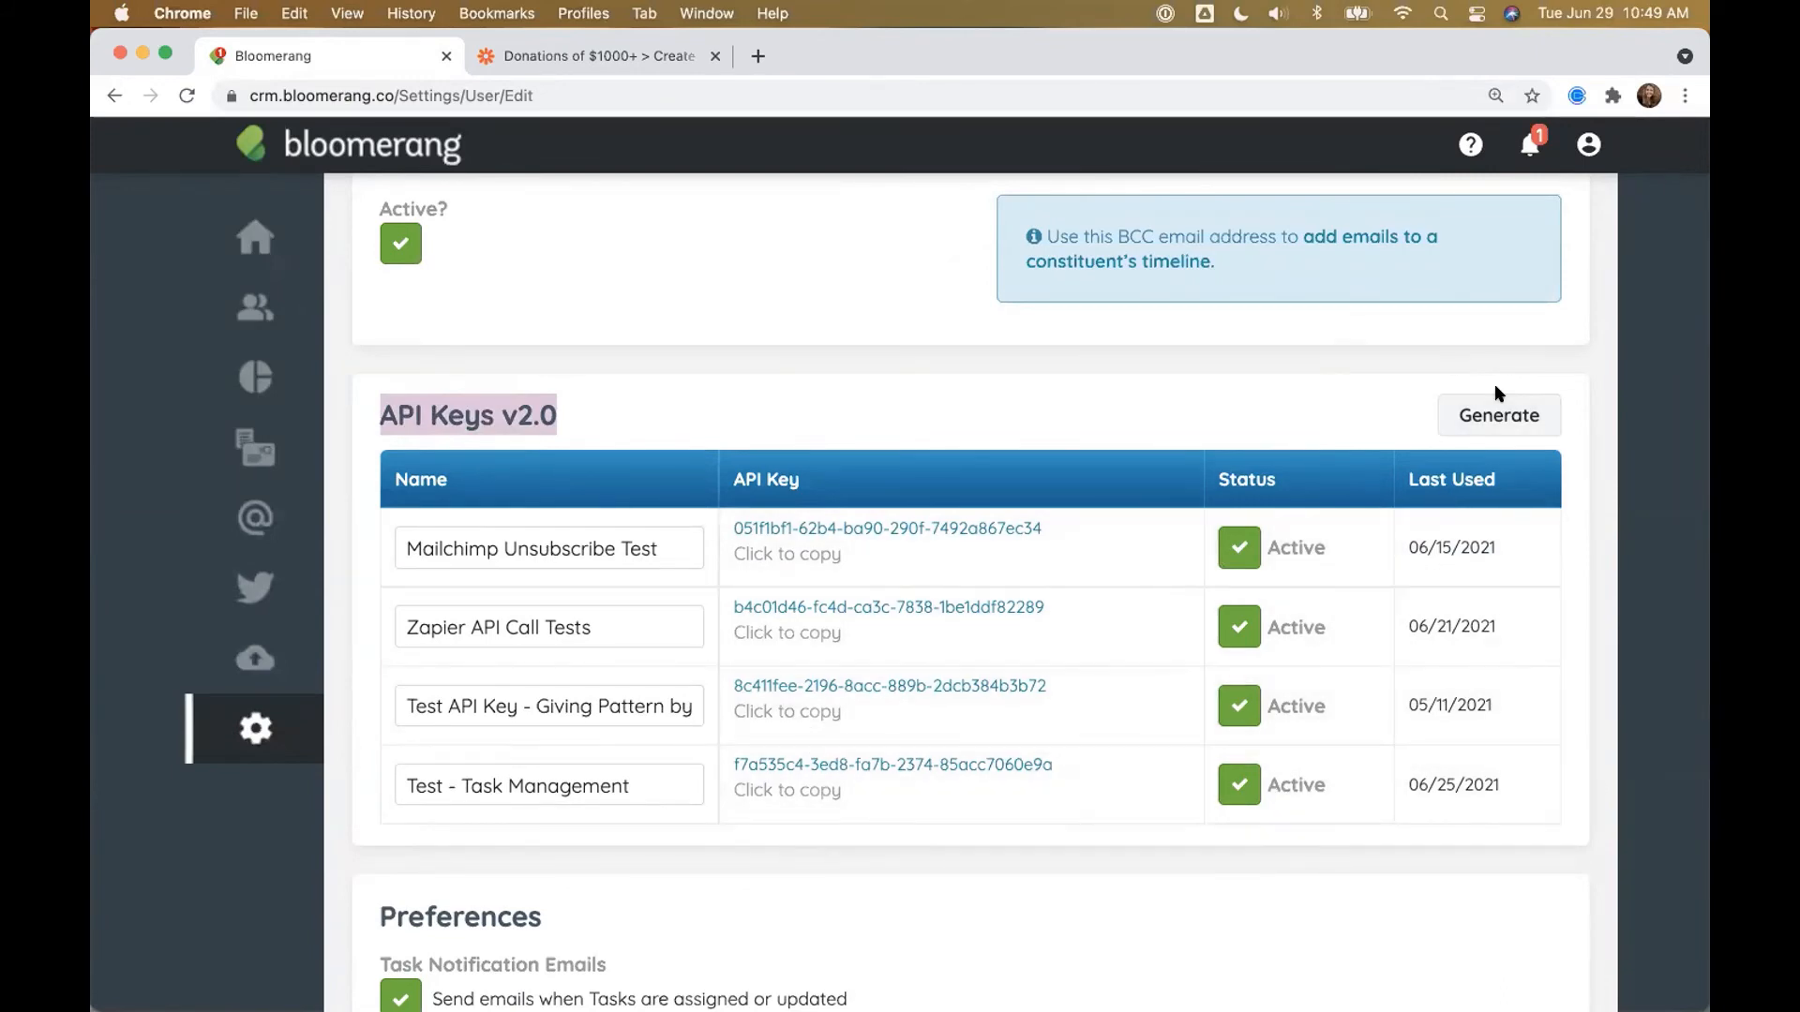
click(1500, 413)
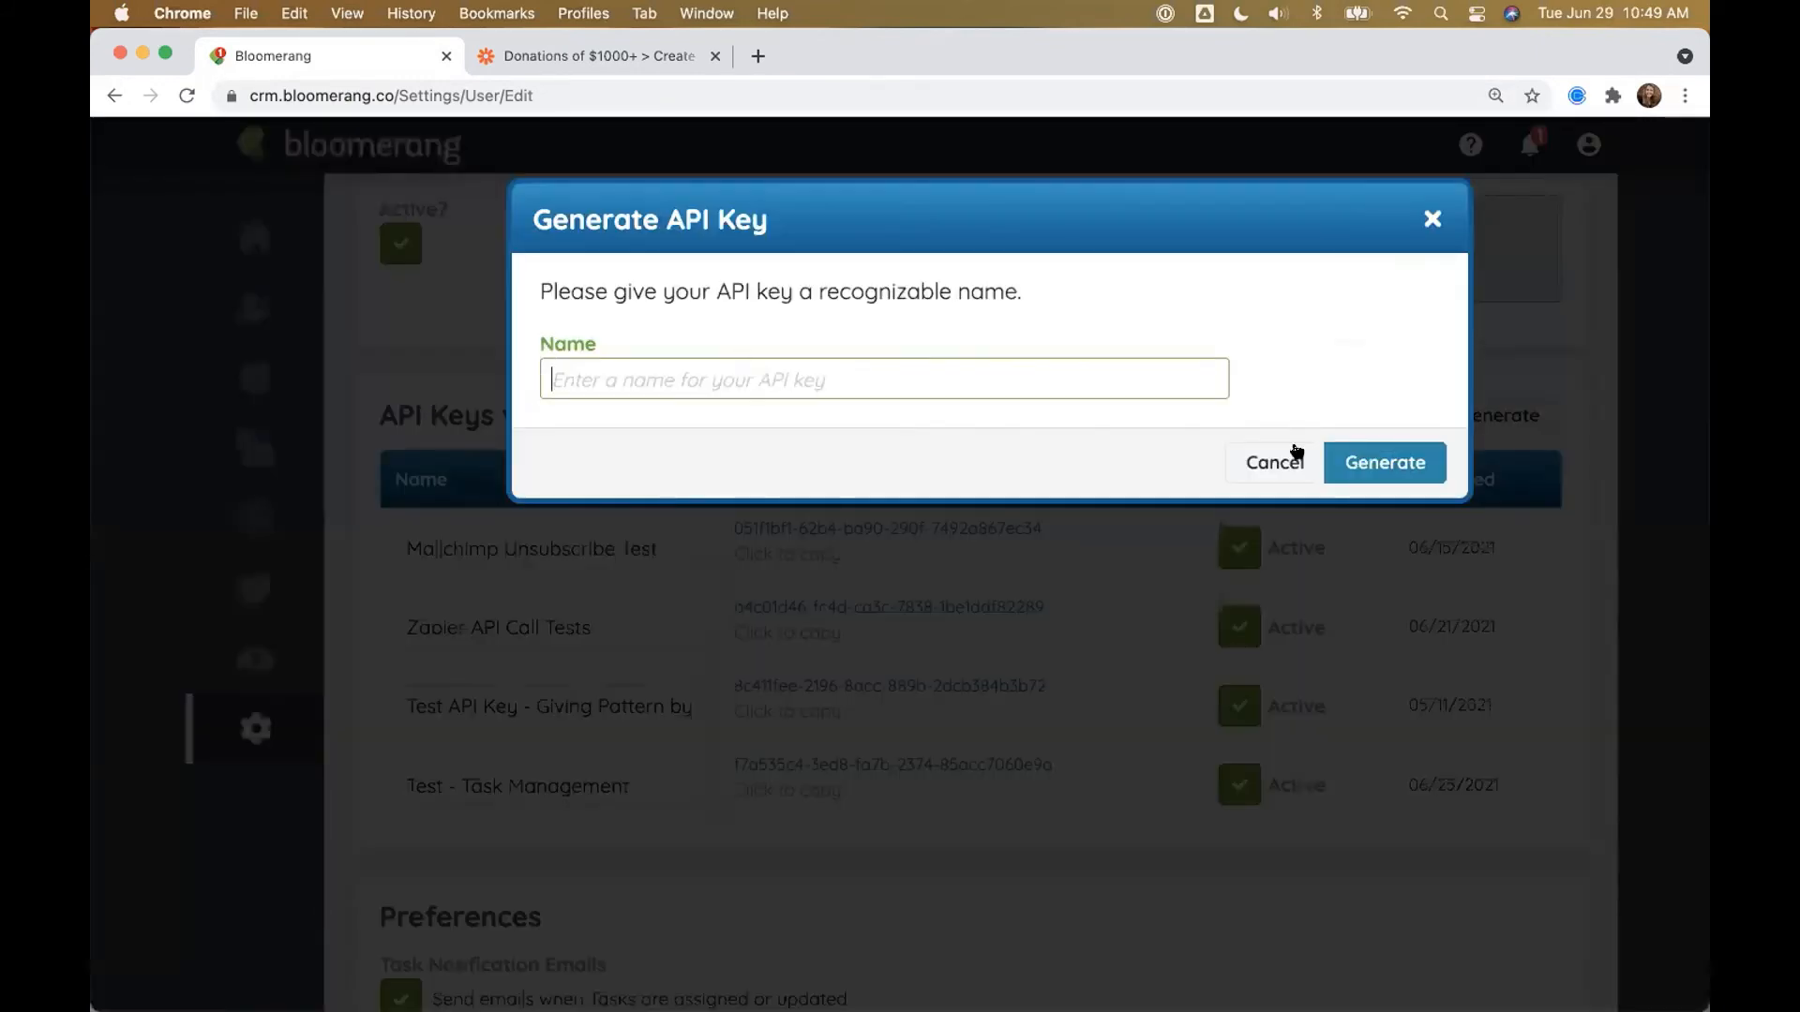
click(1431, 221)
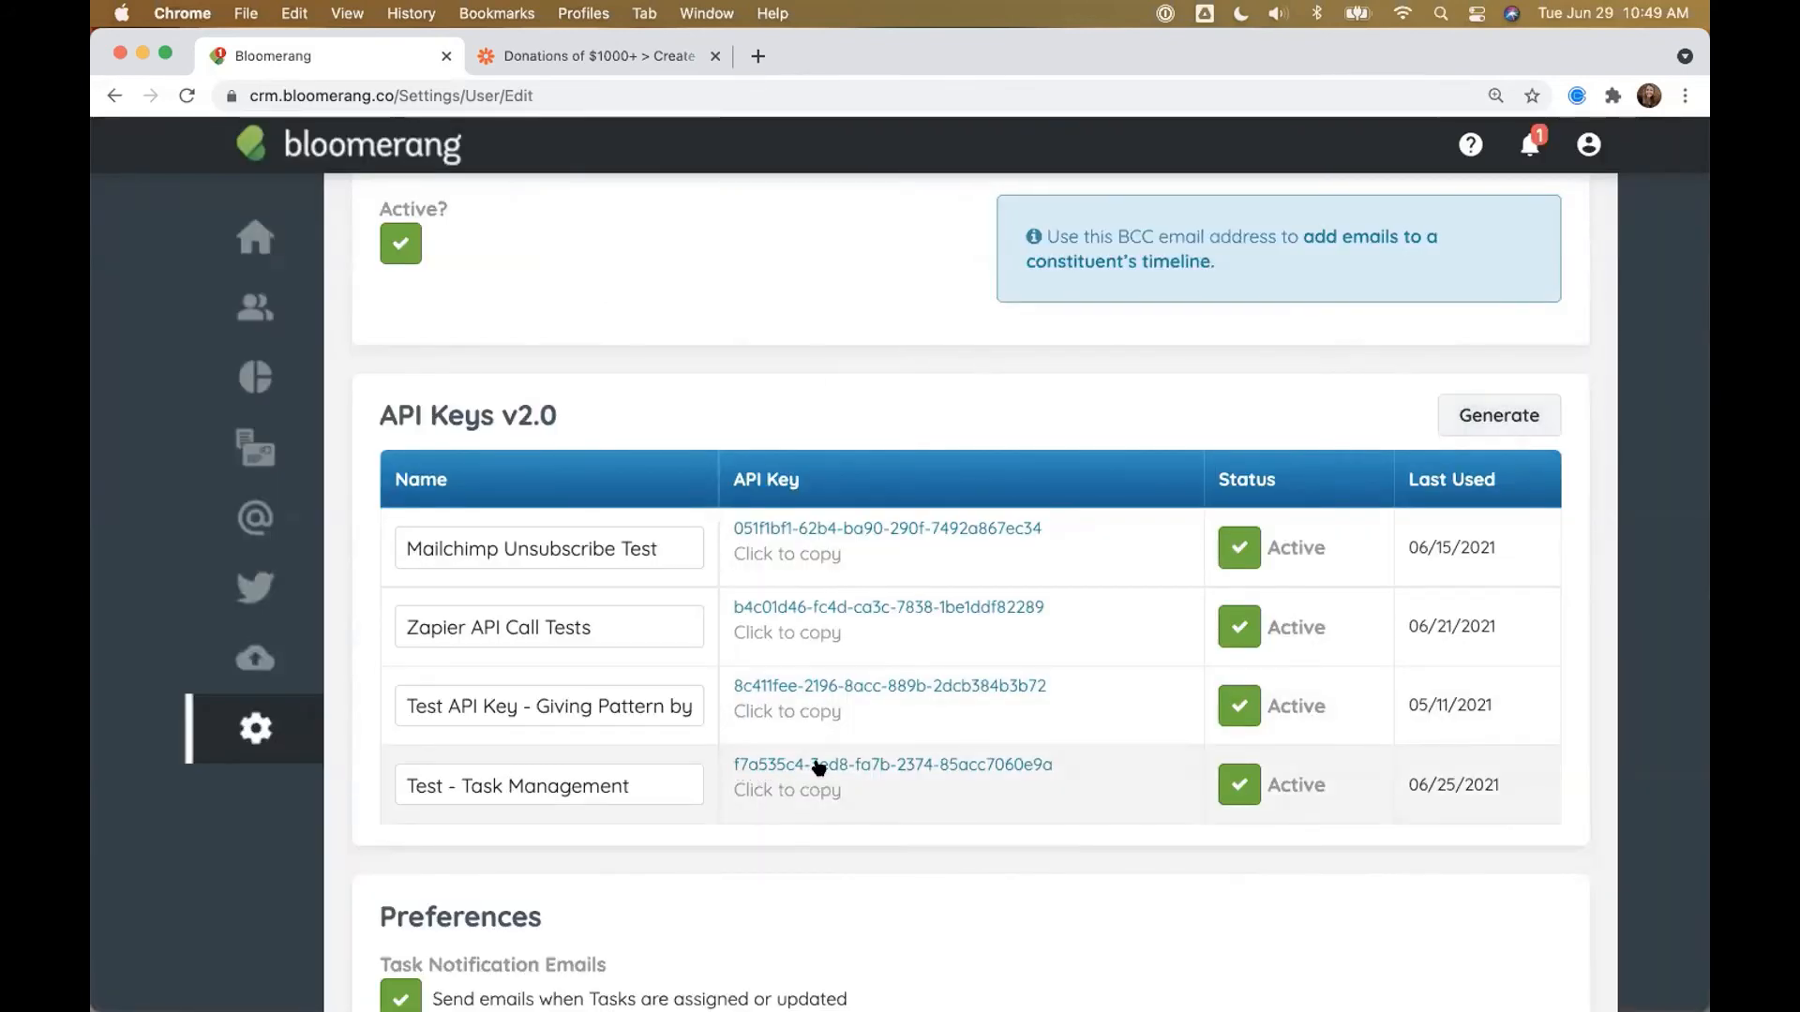
click(551, 60)
key(super+v)
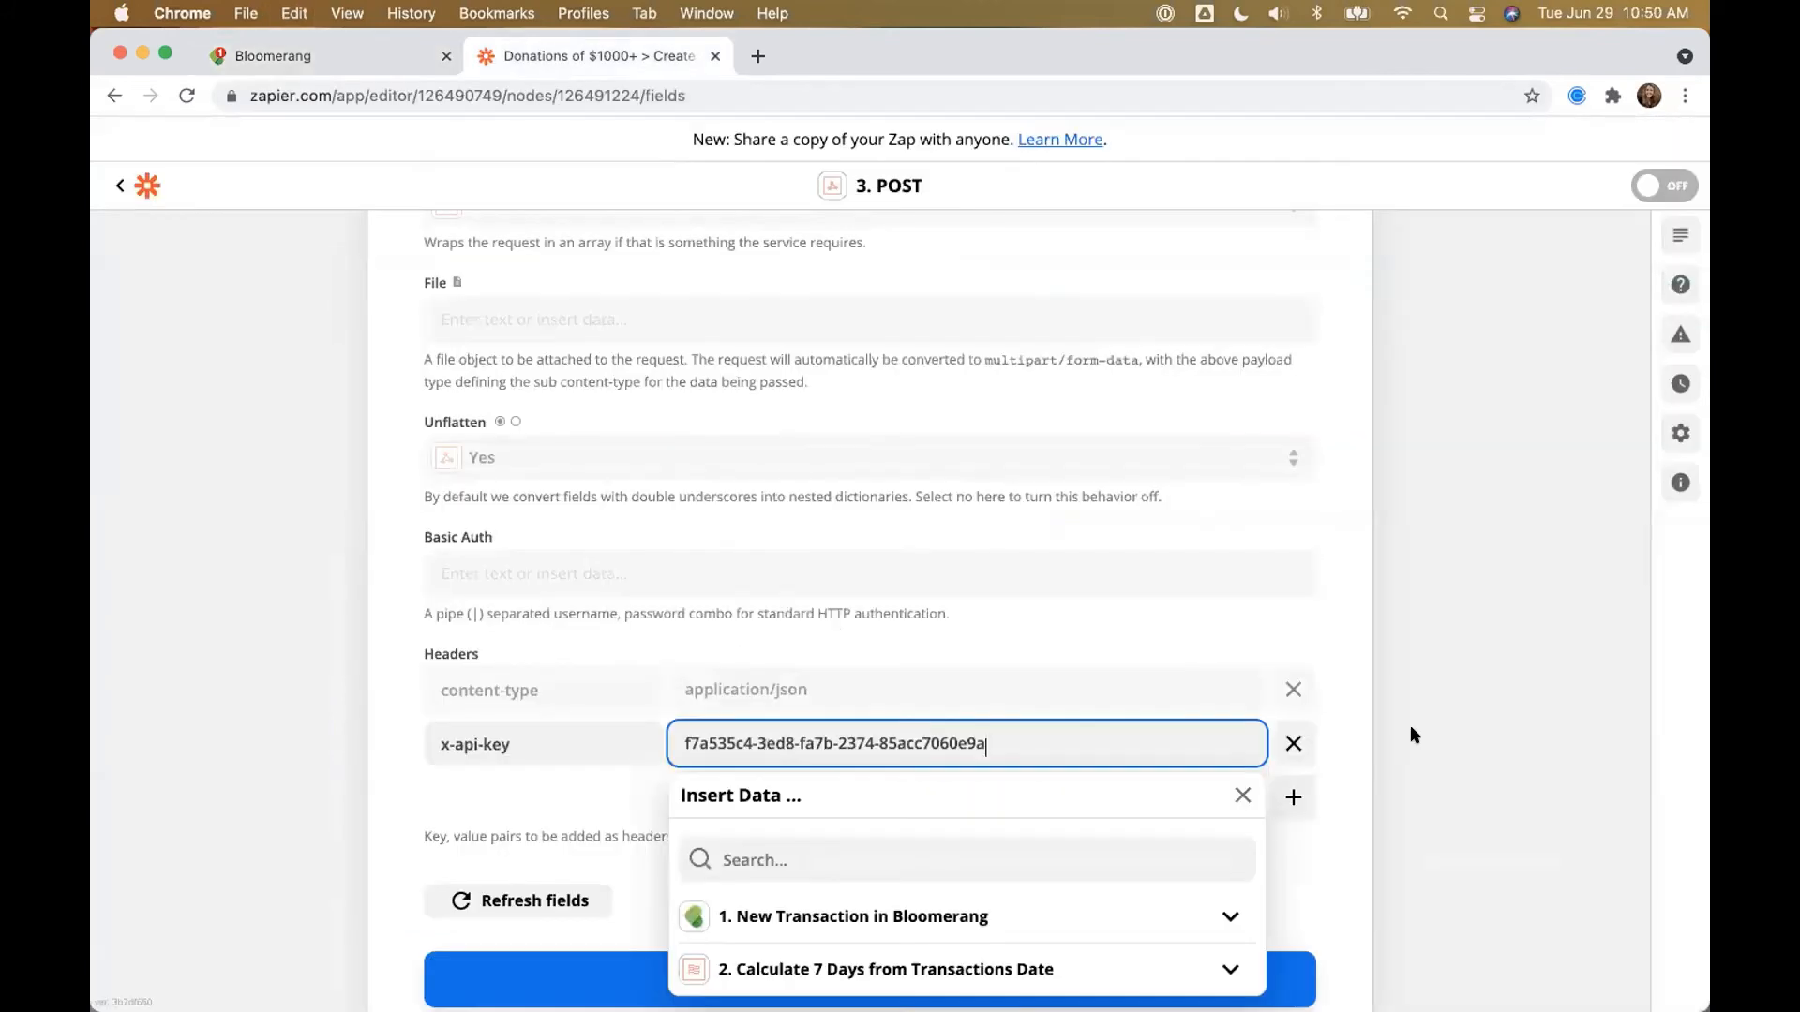
Step: Confirm the x-api-key value and continue to the POST step's Test action screen
click(1468, 739)
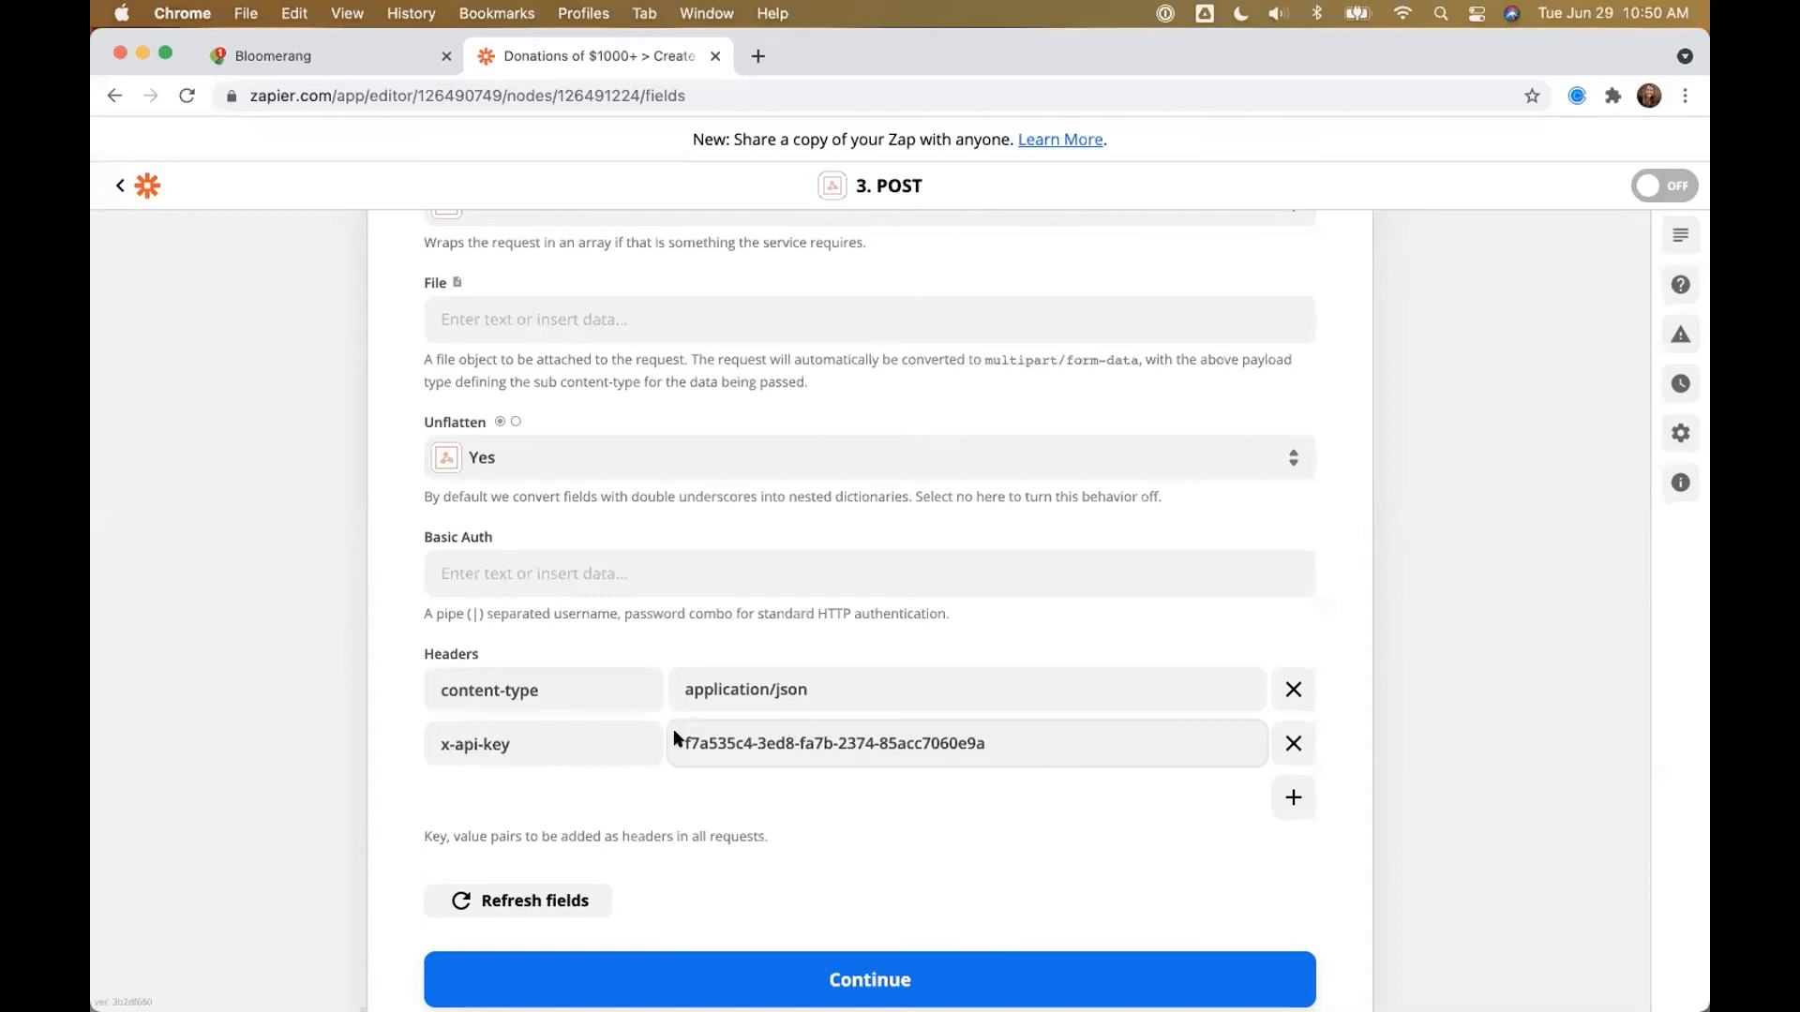
drag(683, 736, 994, 729)
key(Escape)
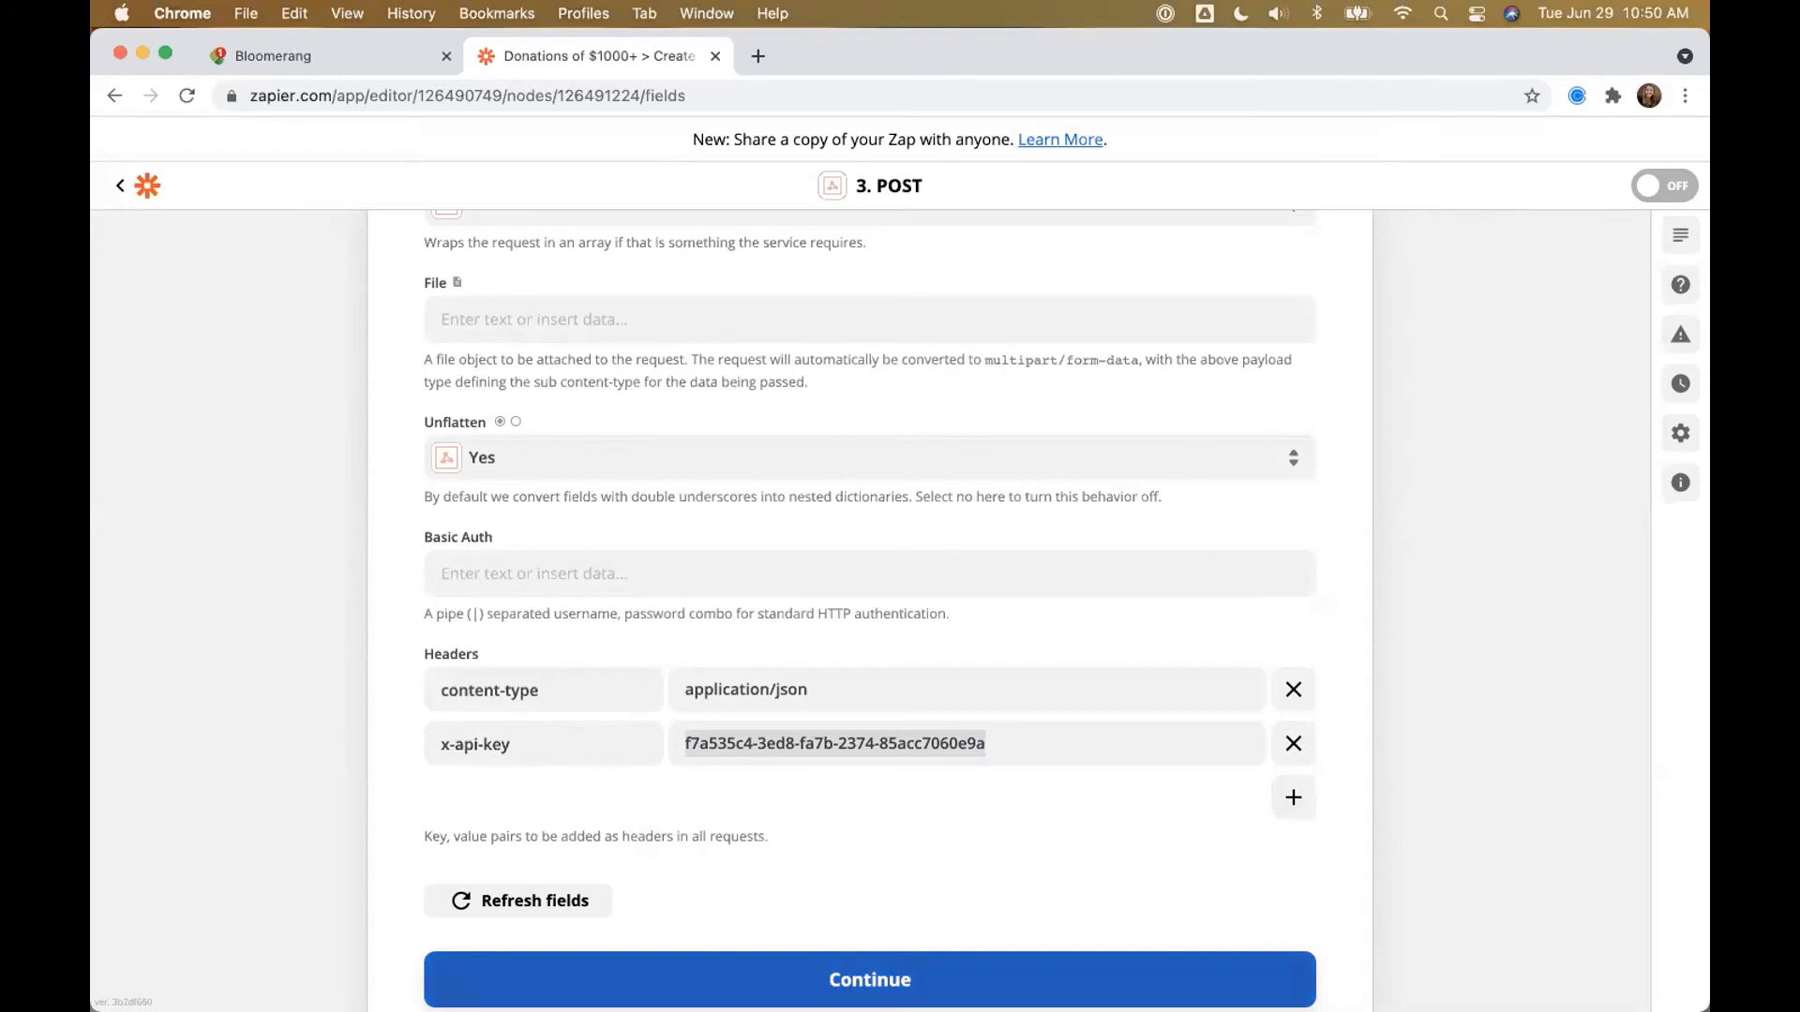
click(870, 980)
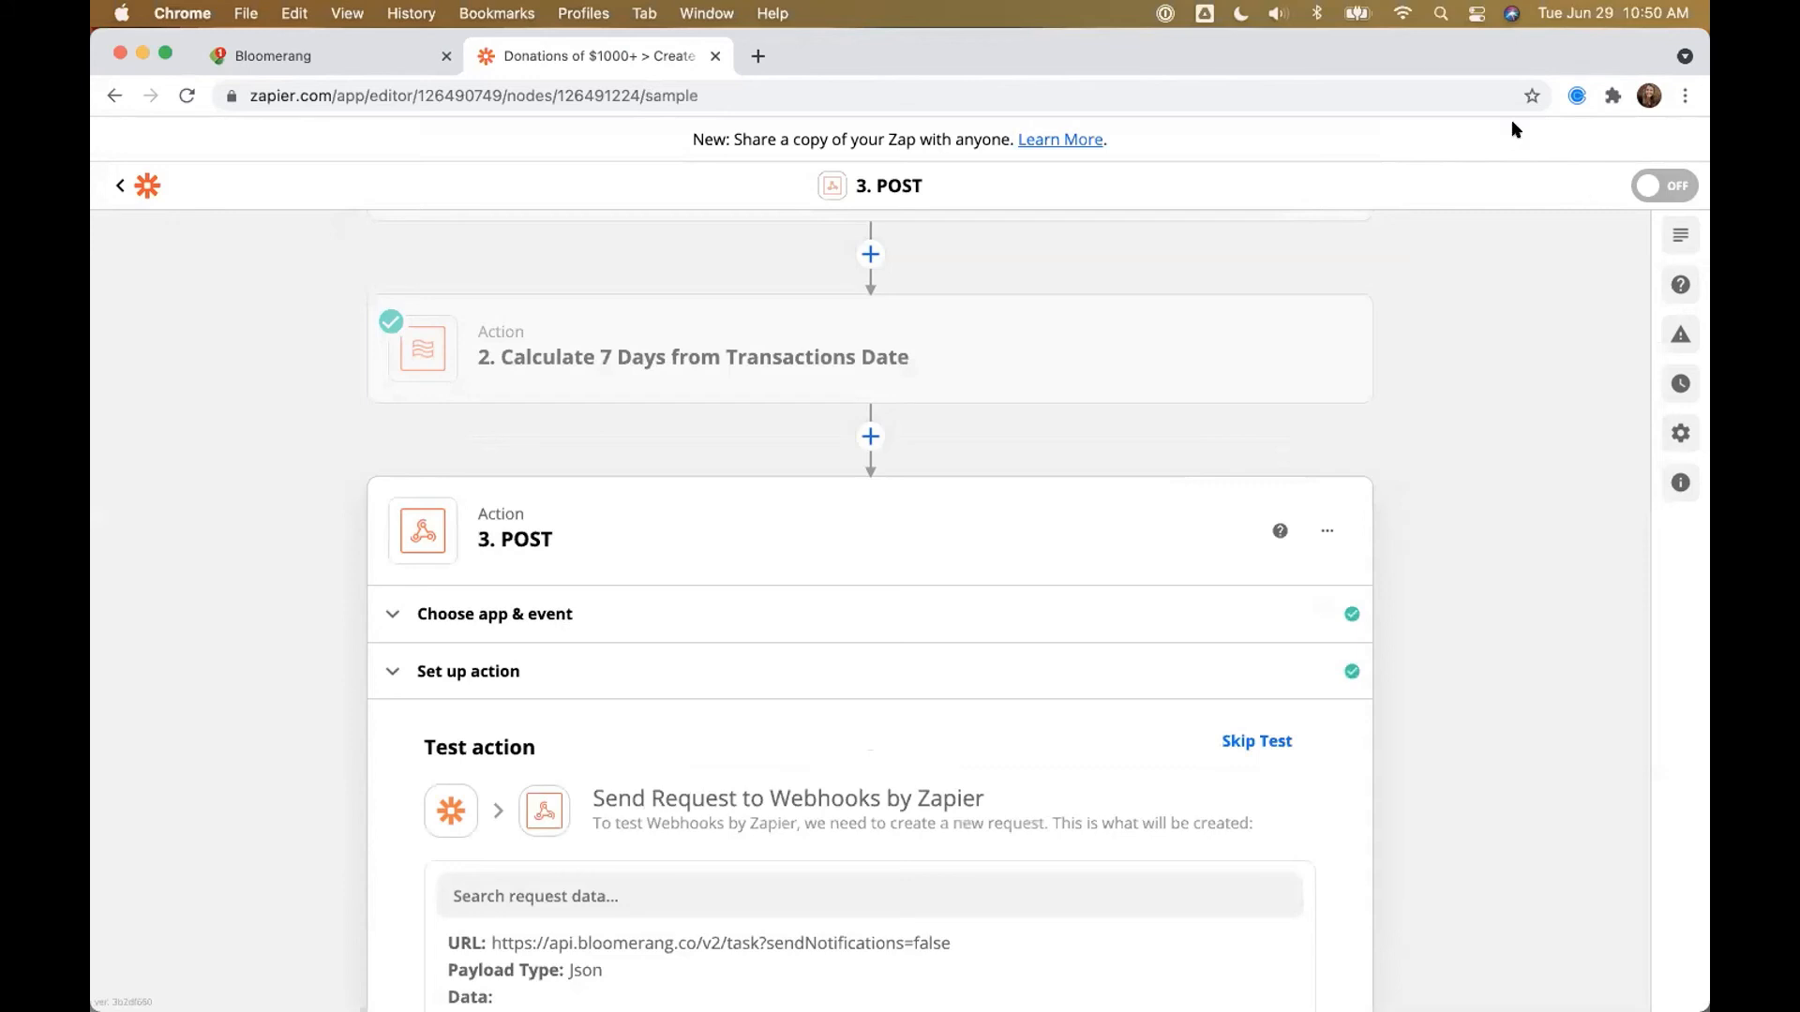
Step: Find the test donor and start a New Donation from the actions menu
click(369, 64)
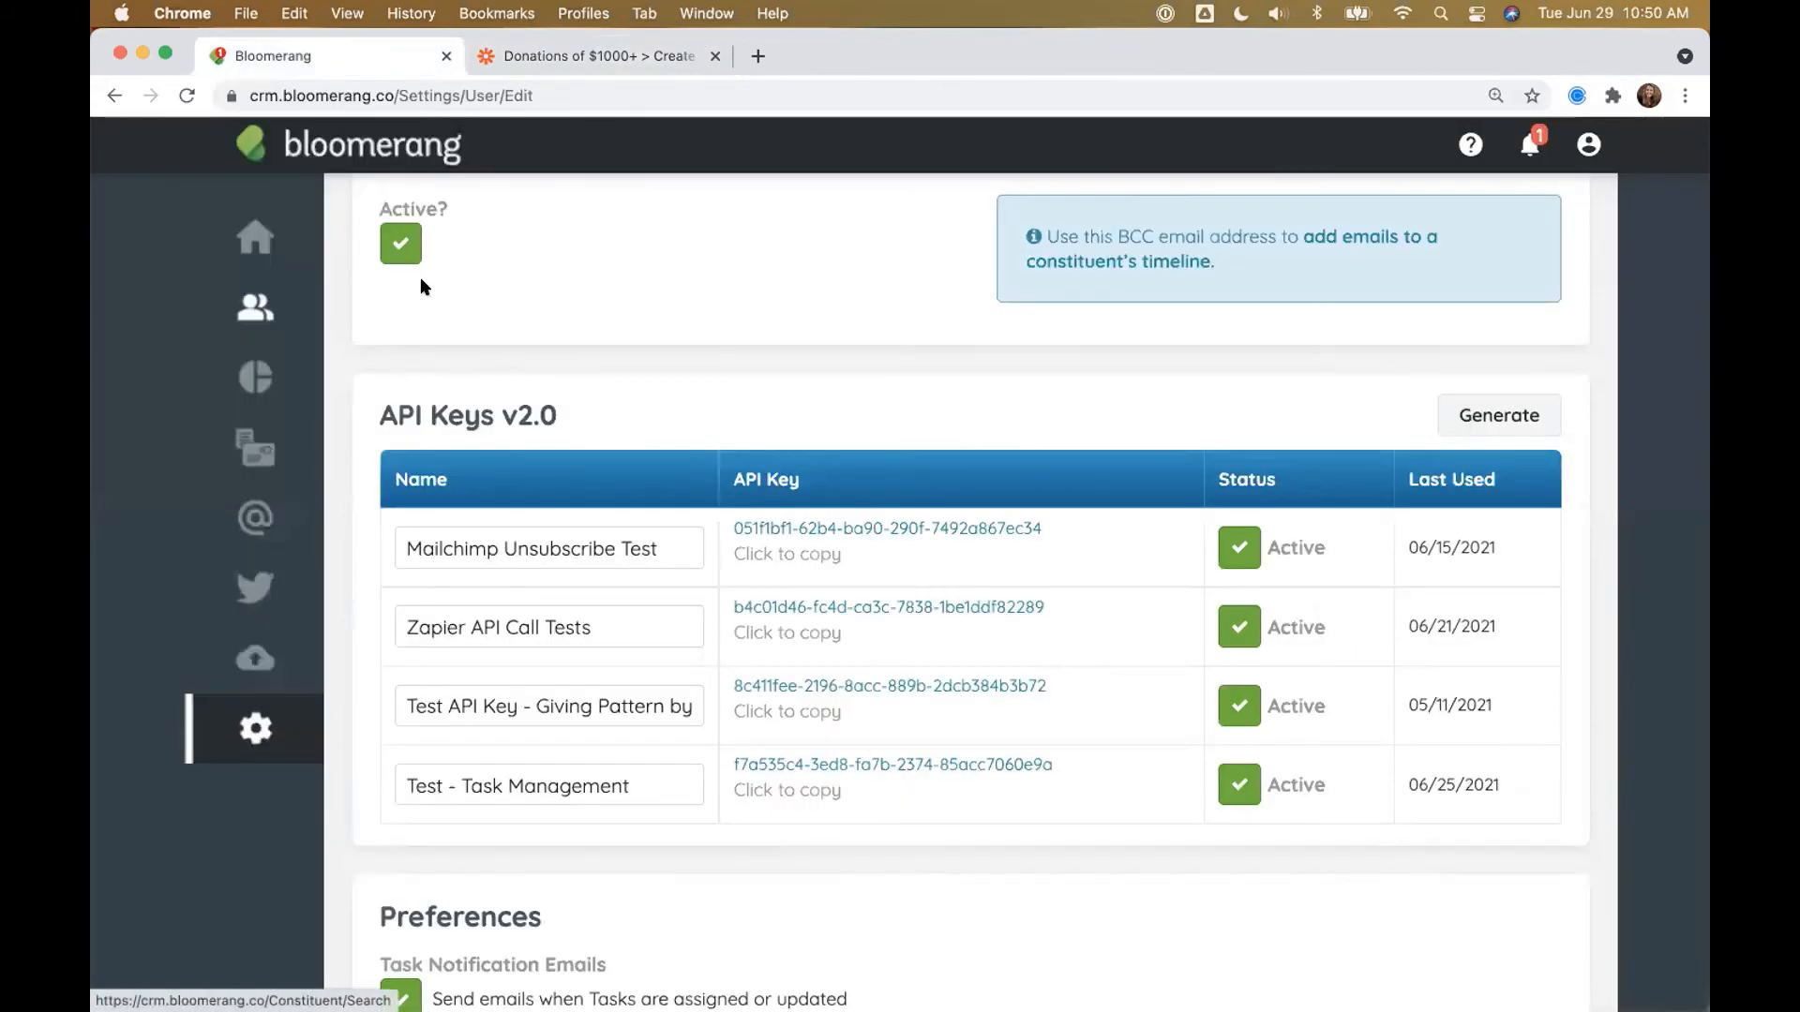
click(255, 309)
text(sherlock)
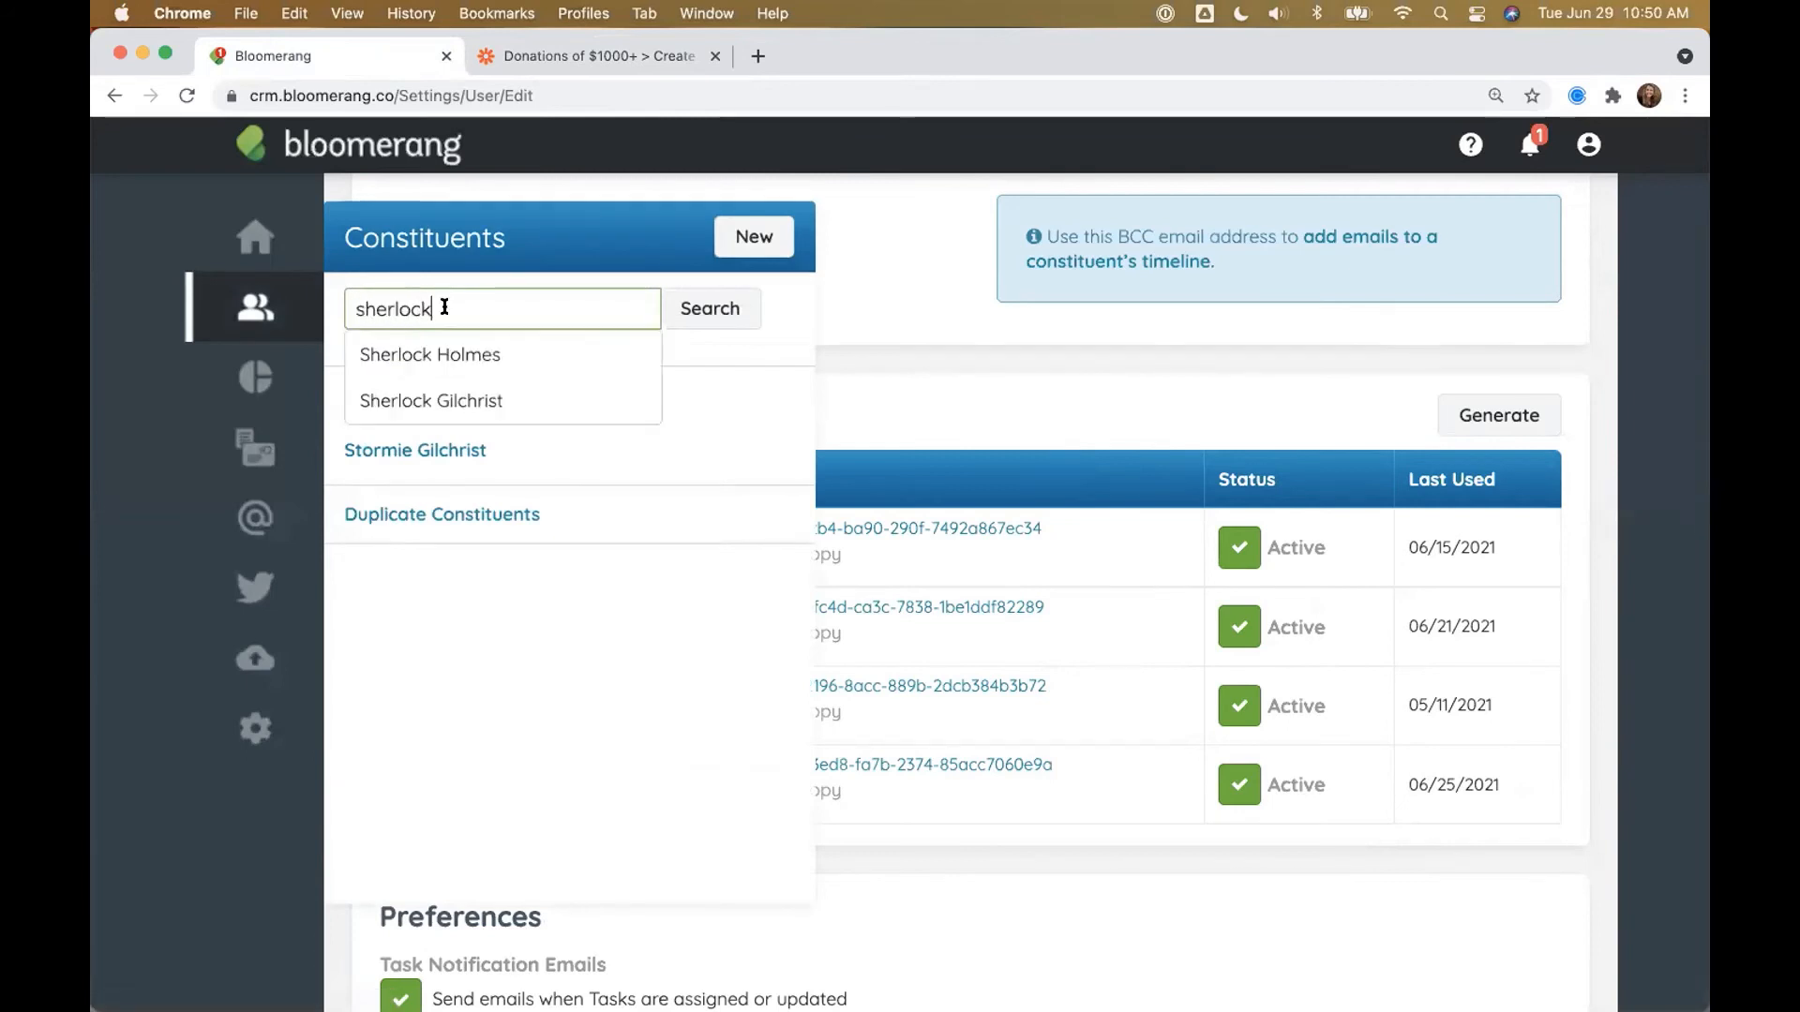
click(452, 379)
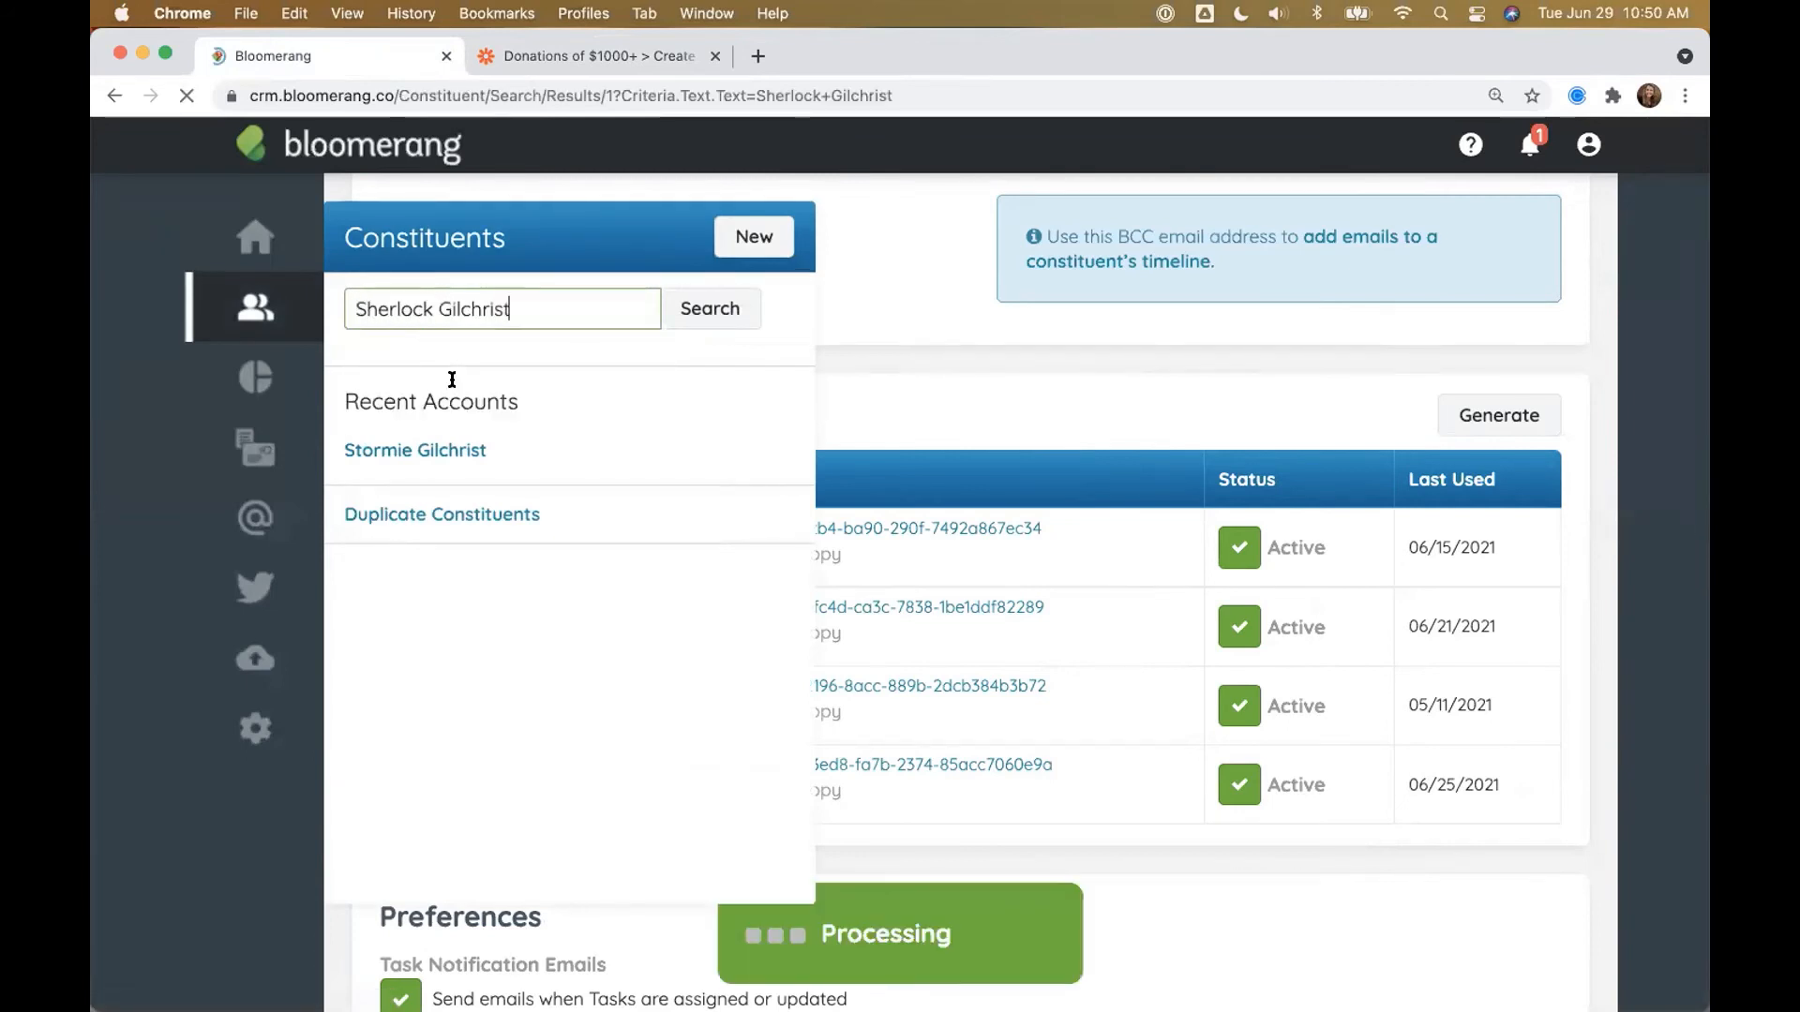
click(510, 532)
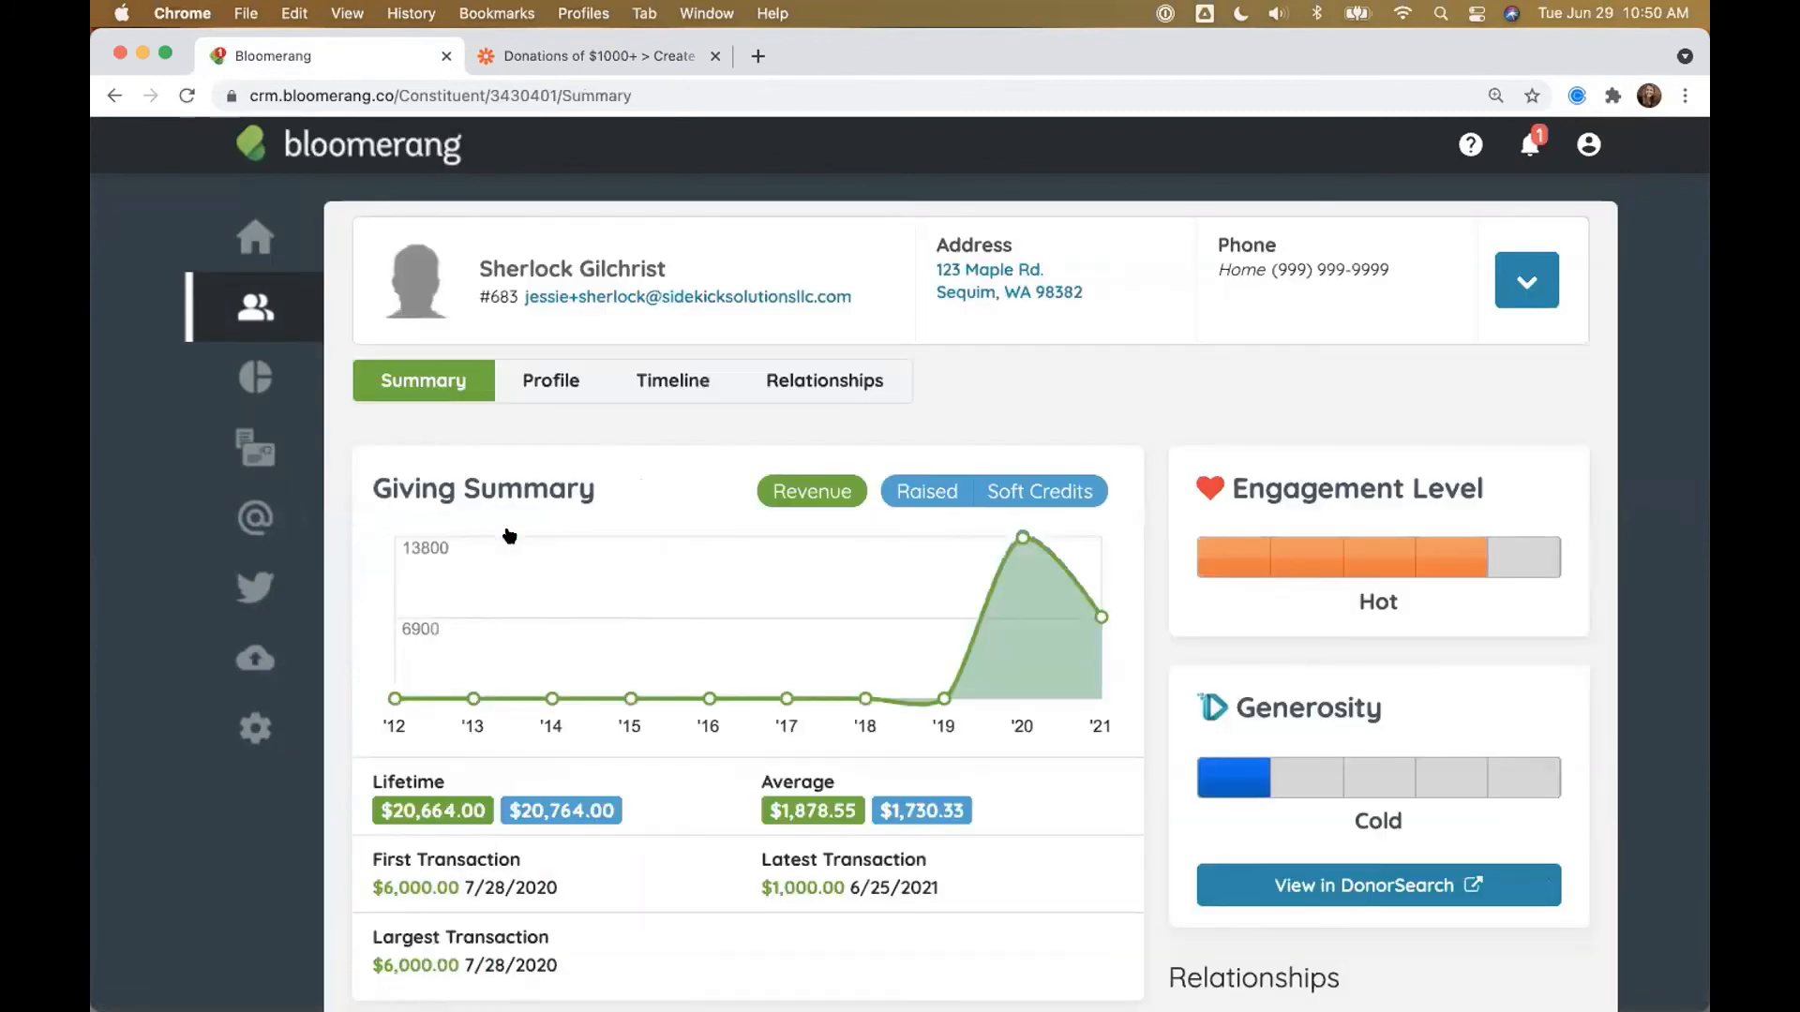
click(1526, 272)
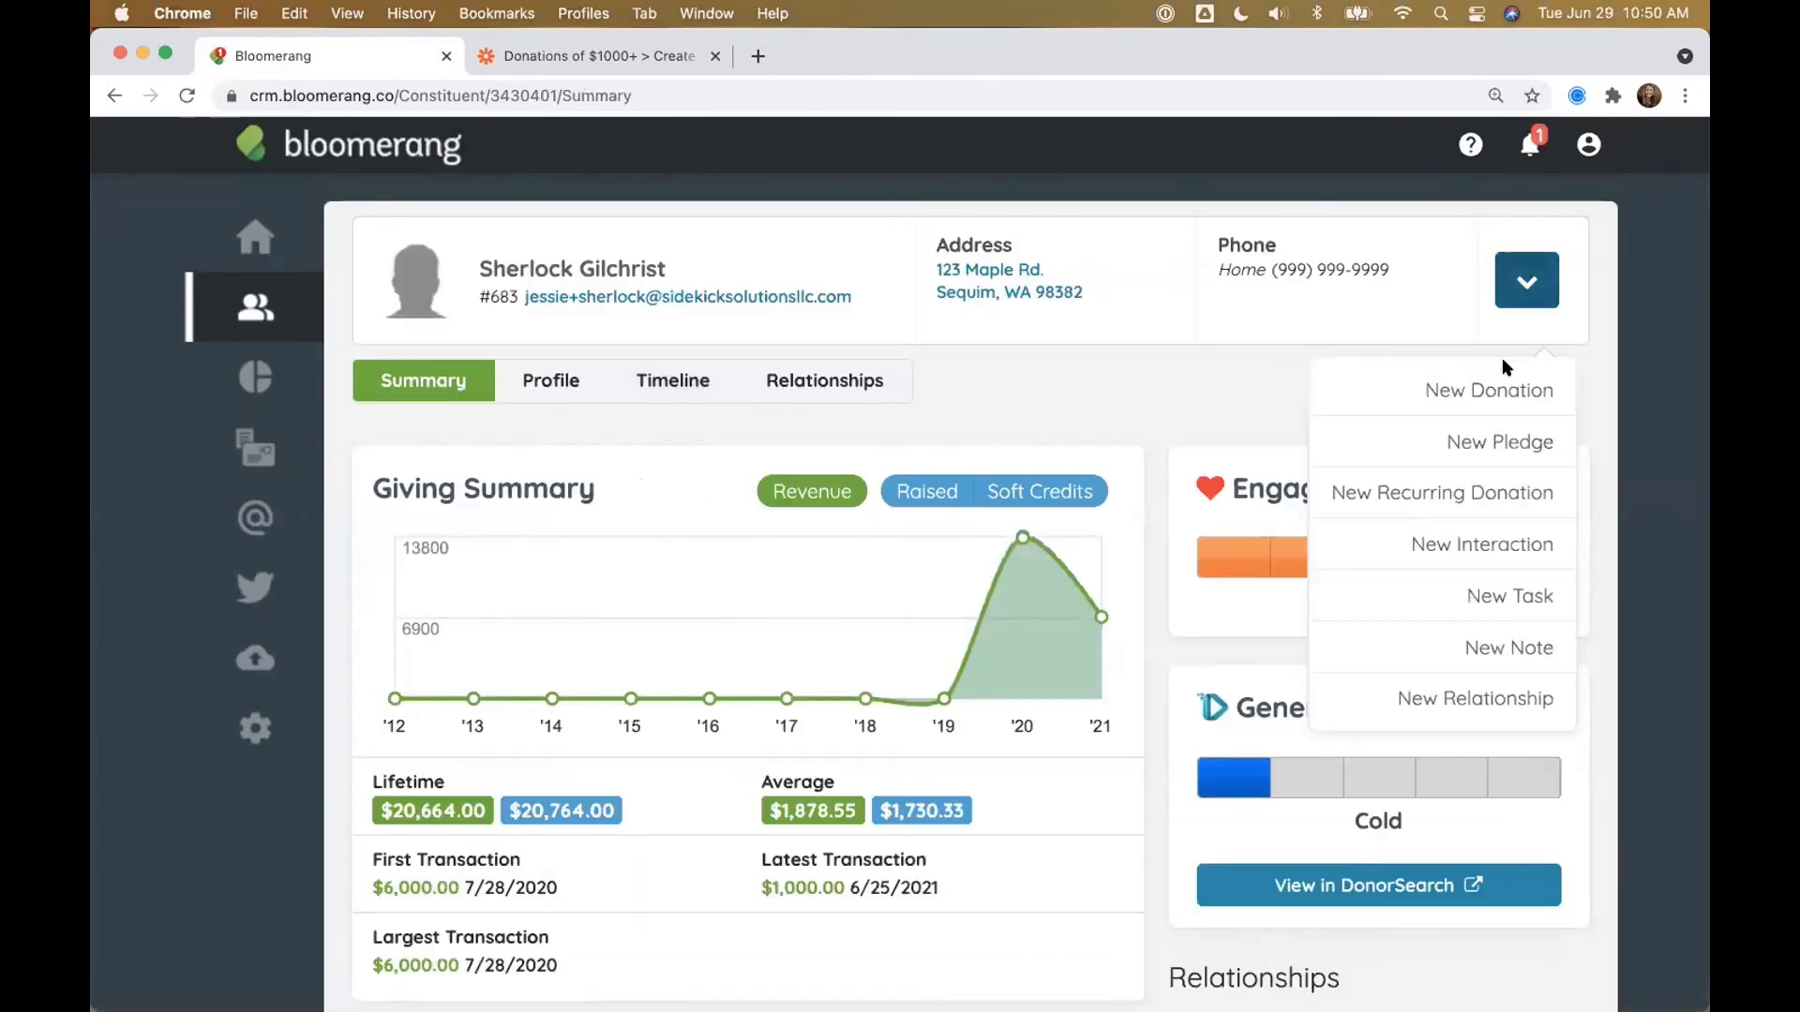
click(1502, 383)
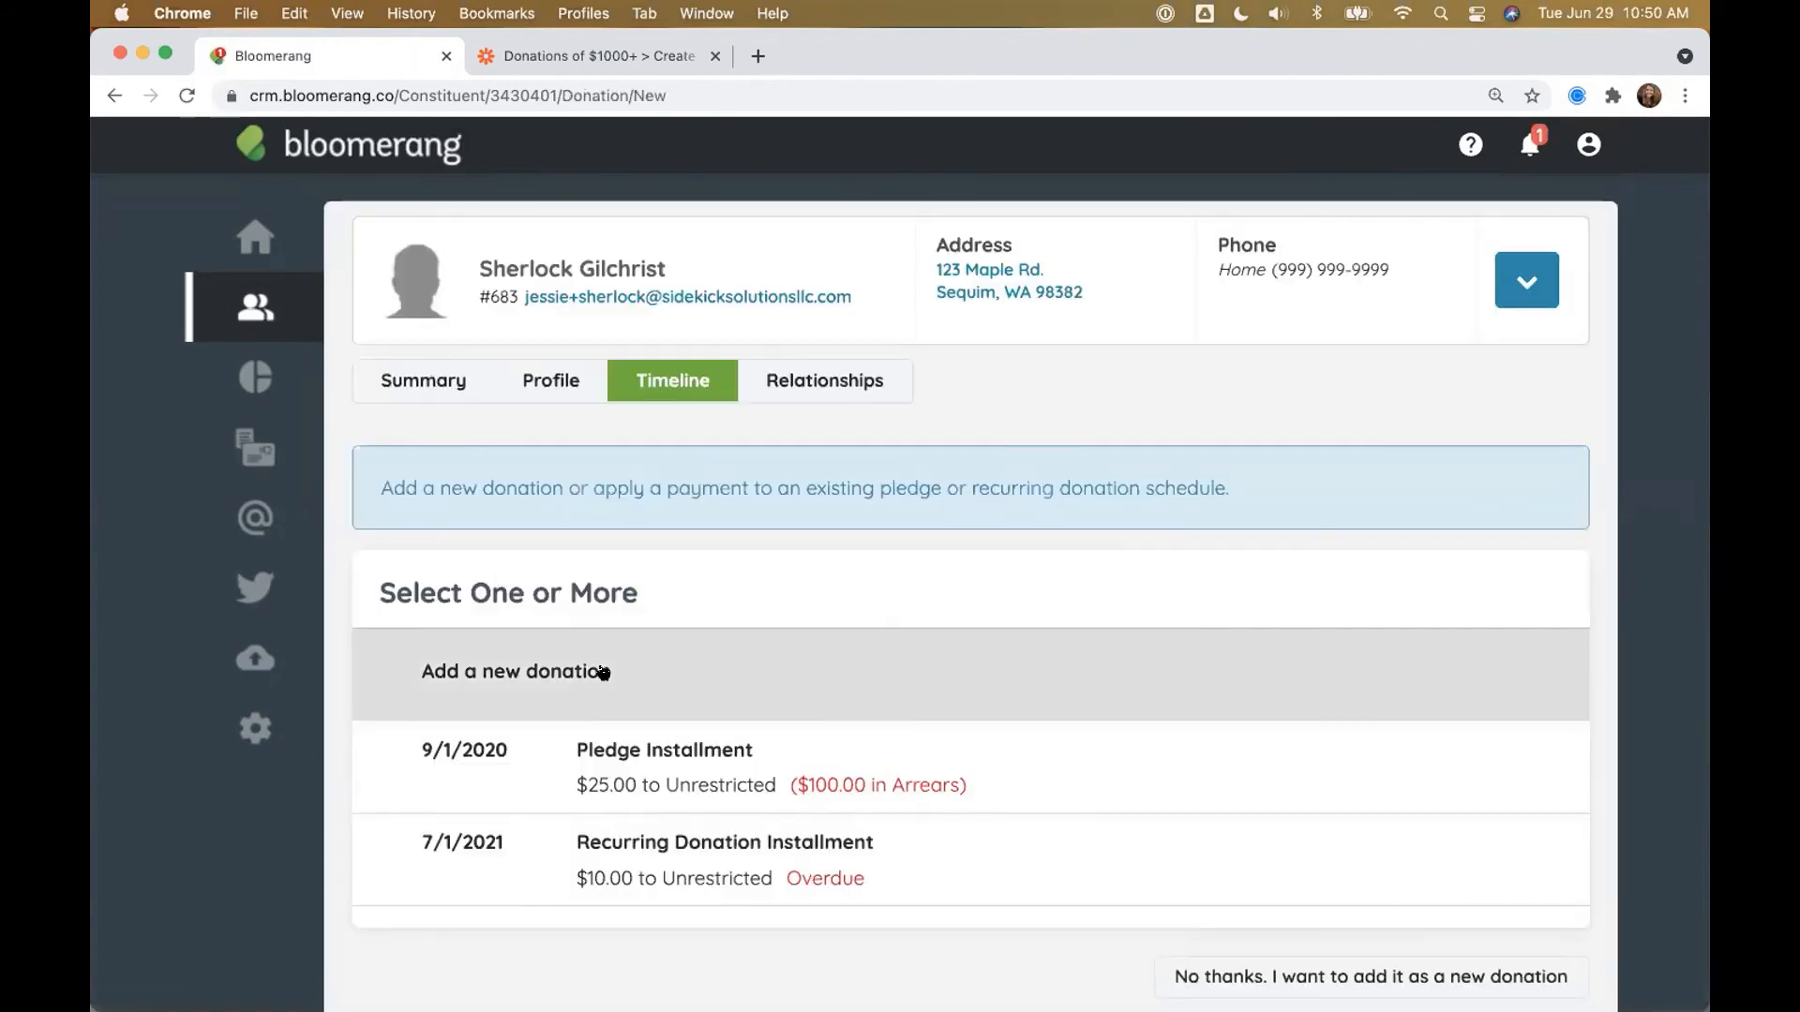
click(603, 672)
click(1471, 966)
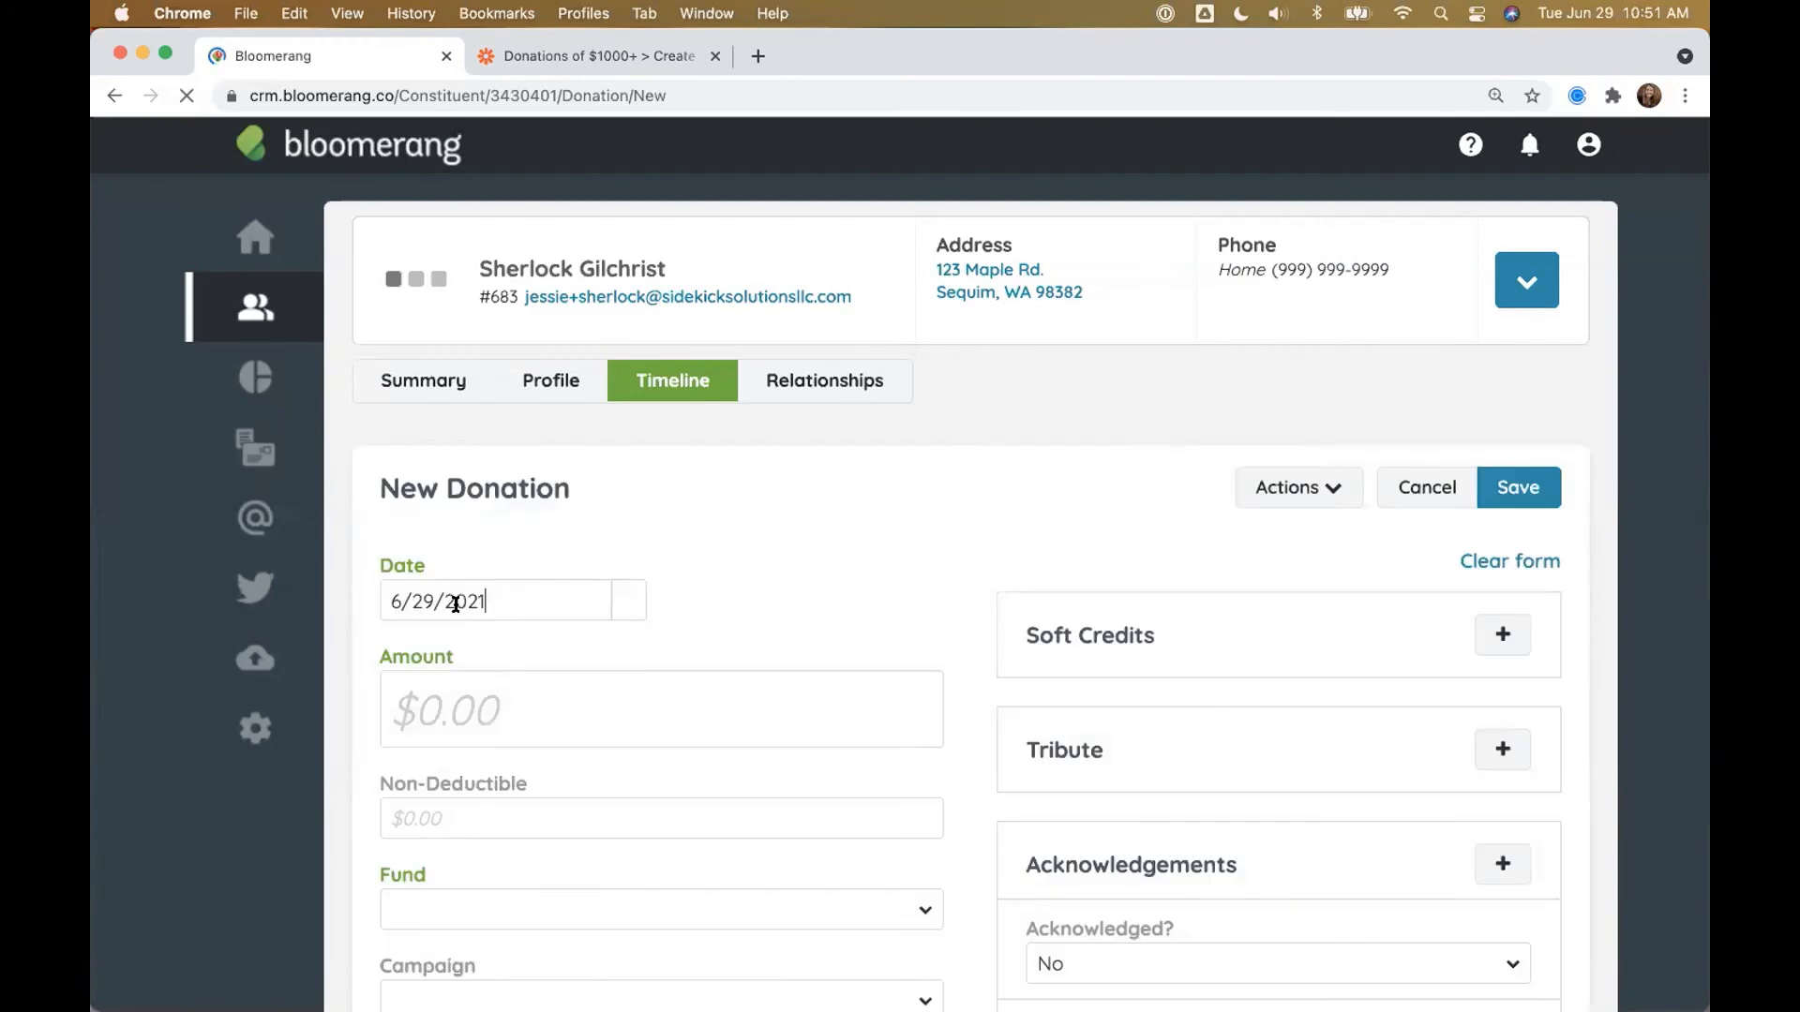
Step: Enter a $2,000 Cash donation to the Unrestricted fund and Annual Campaign, and save
click(448, 683)
text(2,000)
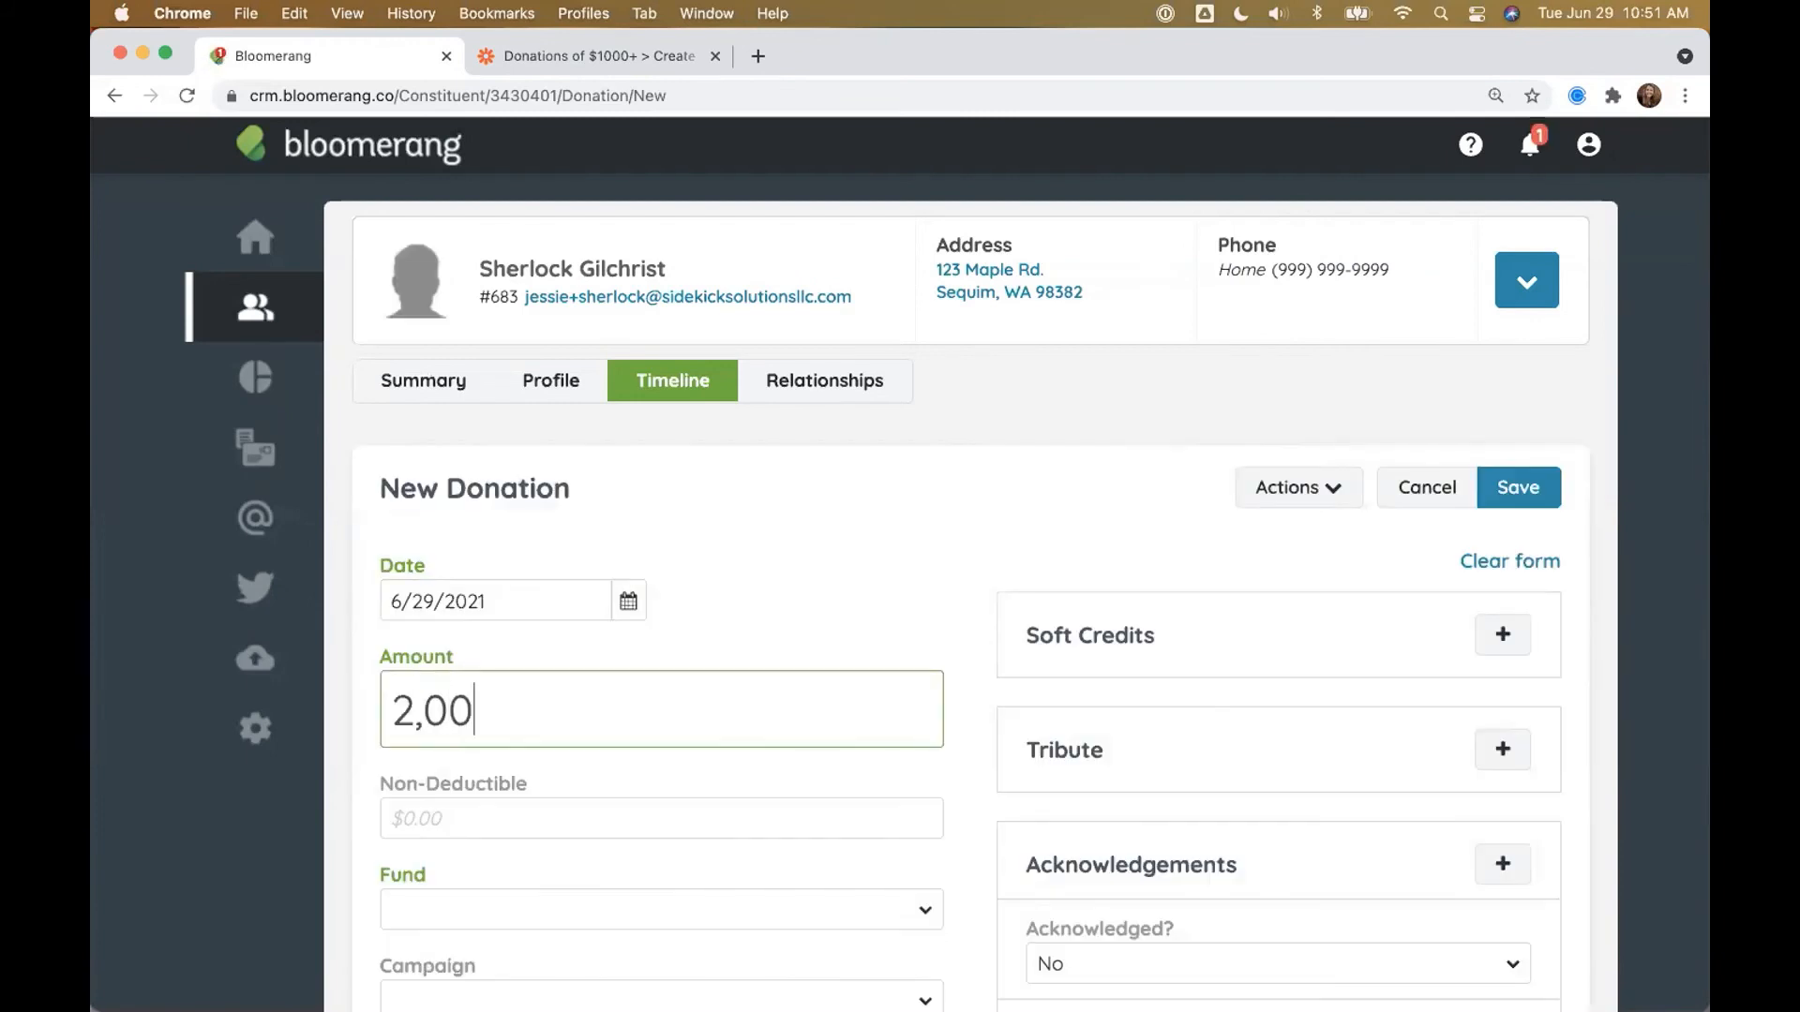
click(451, 898)
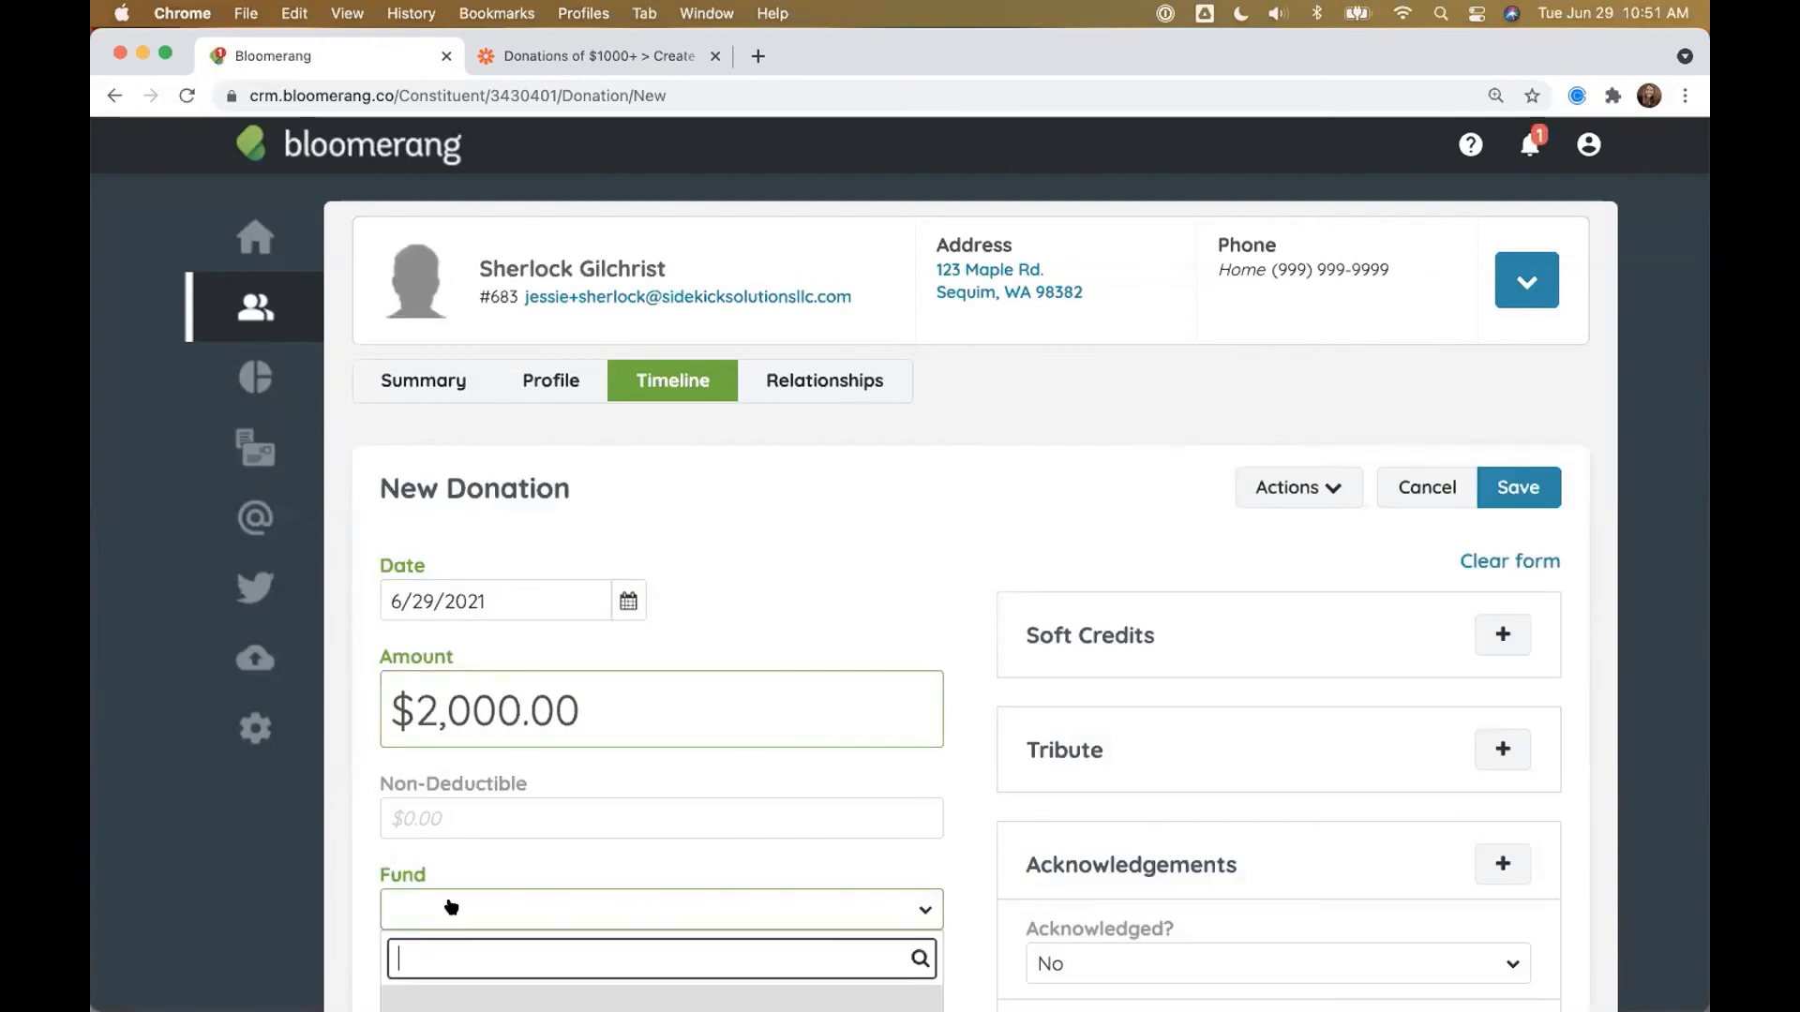
scroll(450, 694, down, 5)
click(447, 542)
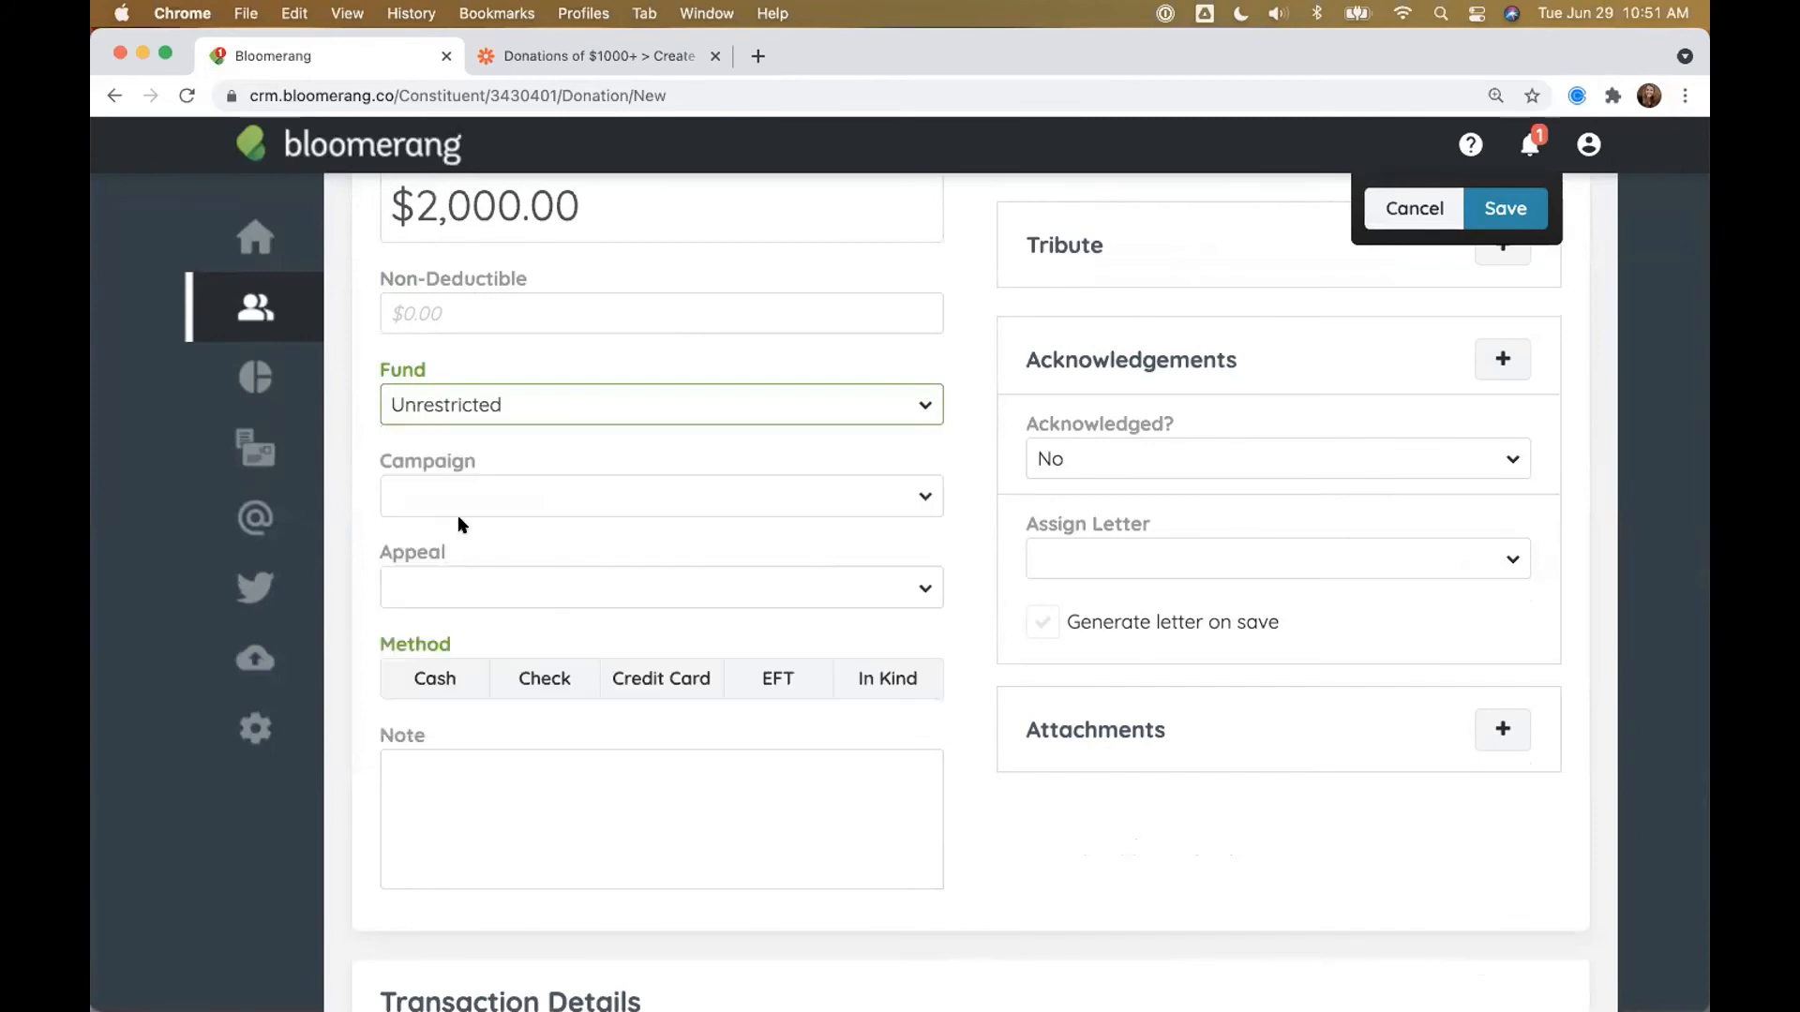
click(469, 499)
scroll(488, 762, down, 3)
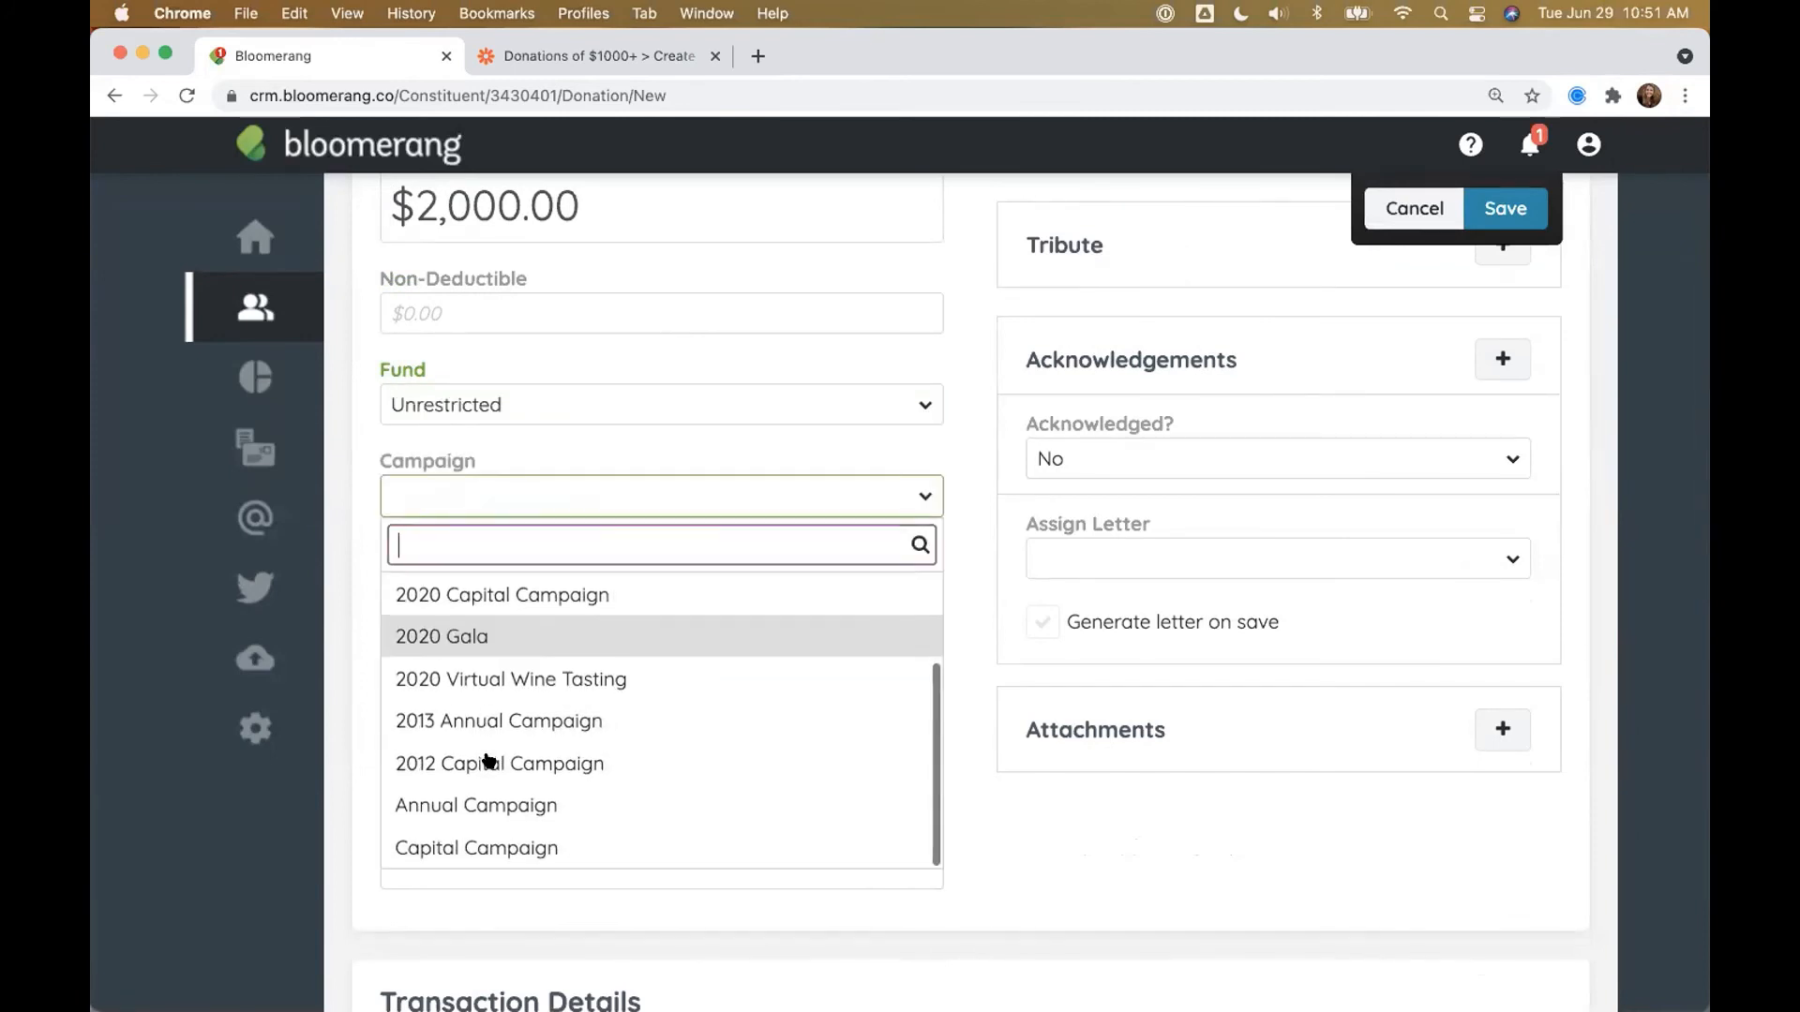
click(474, 799)
click(437, 687)
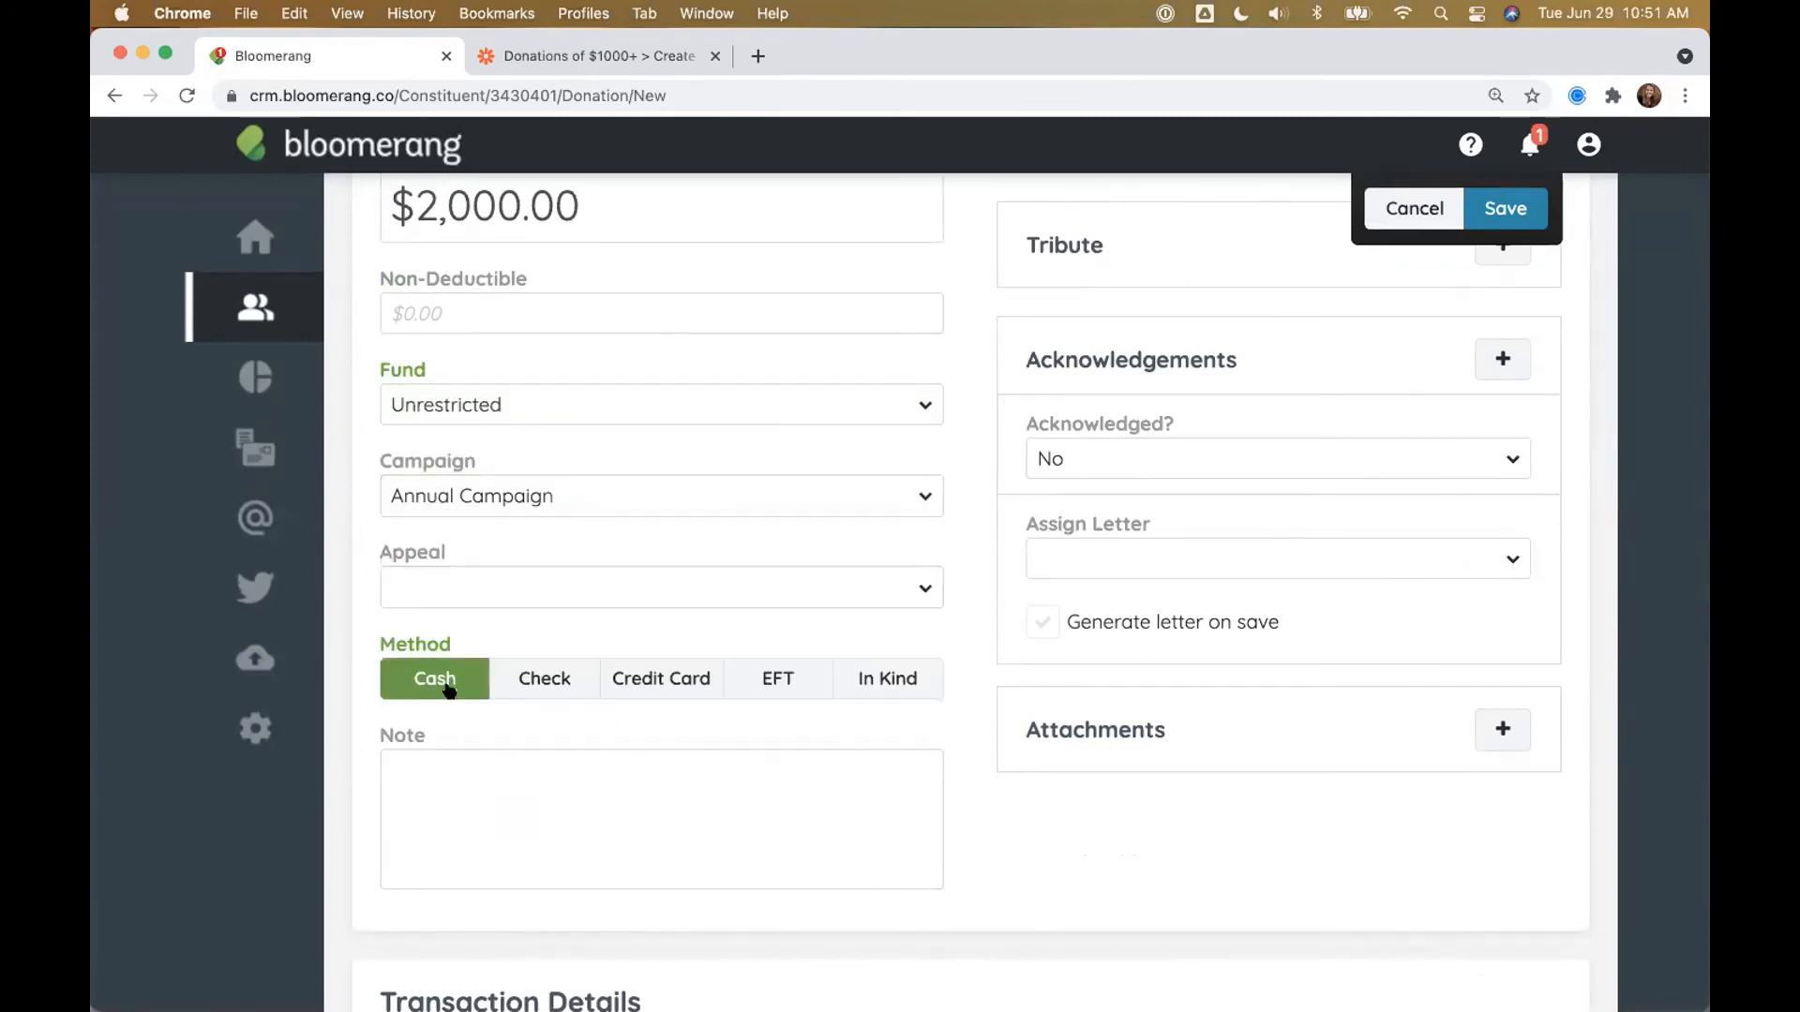
click(474, 501)
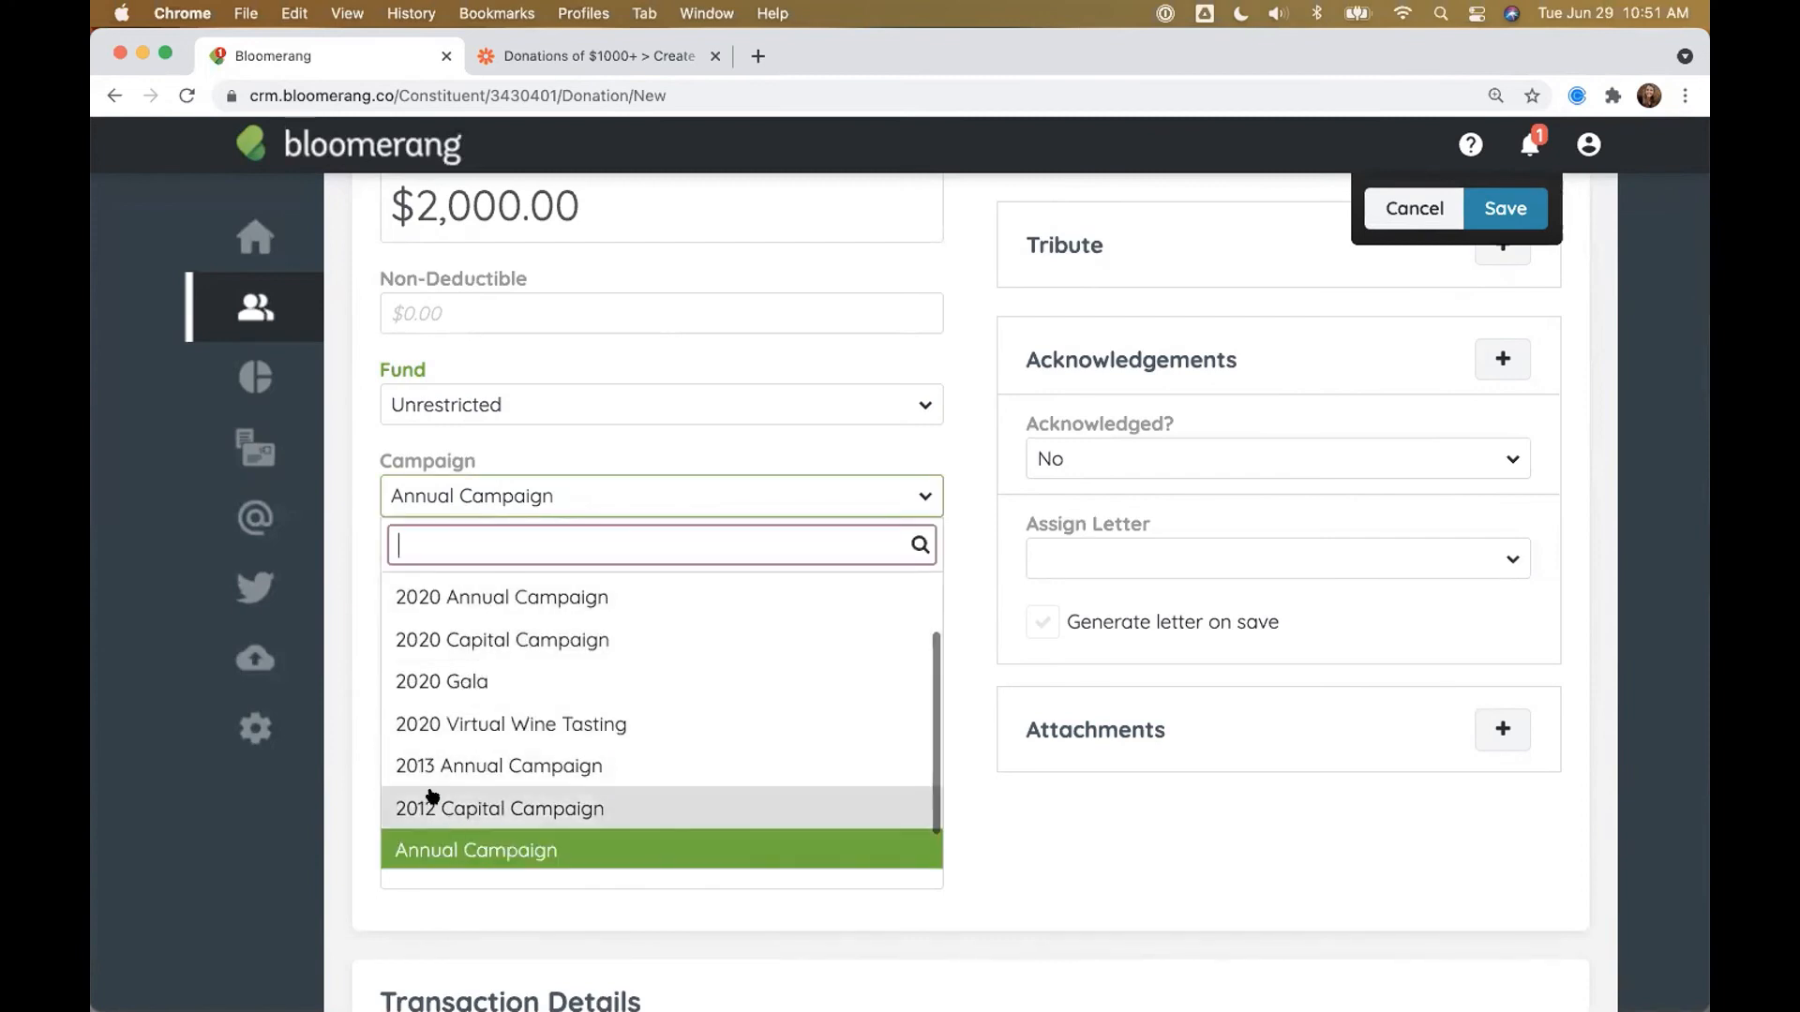
click(1022, 818)
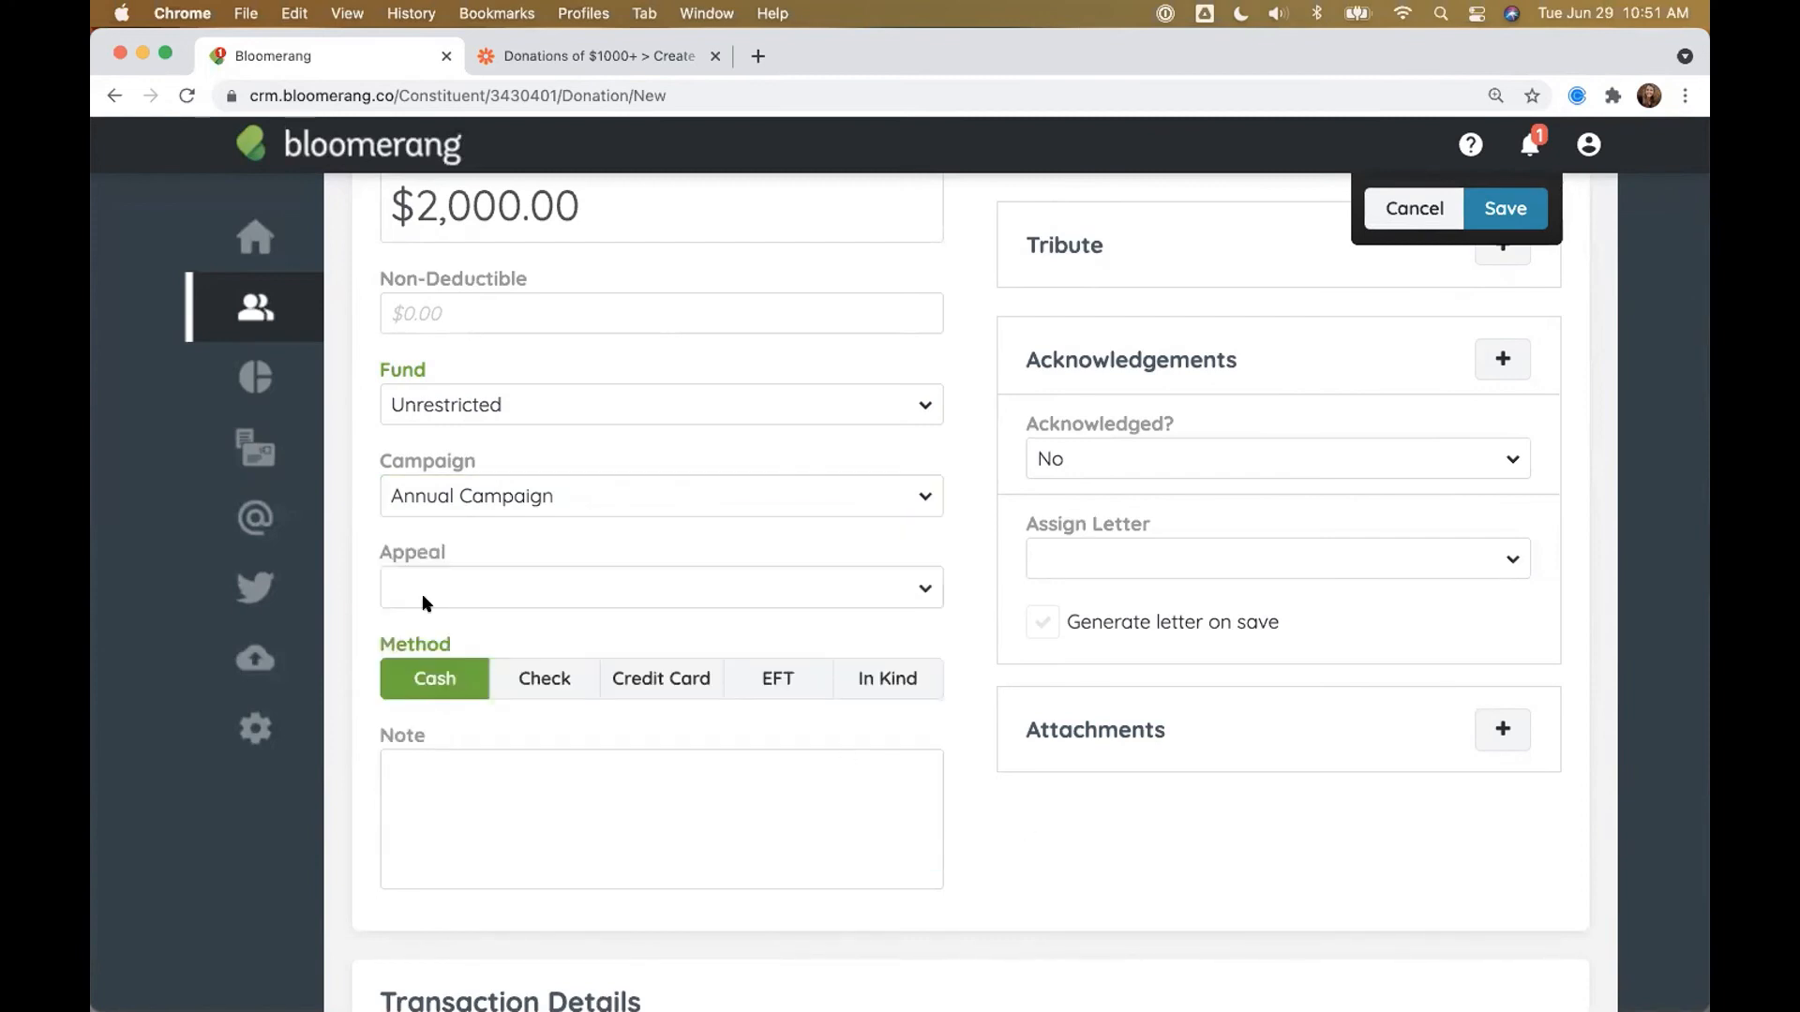
scroll(551, 735, up, 1)
scroll(551, 735, up, 3)
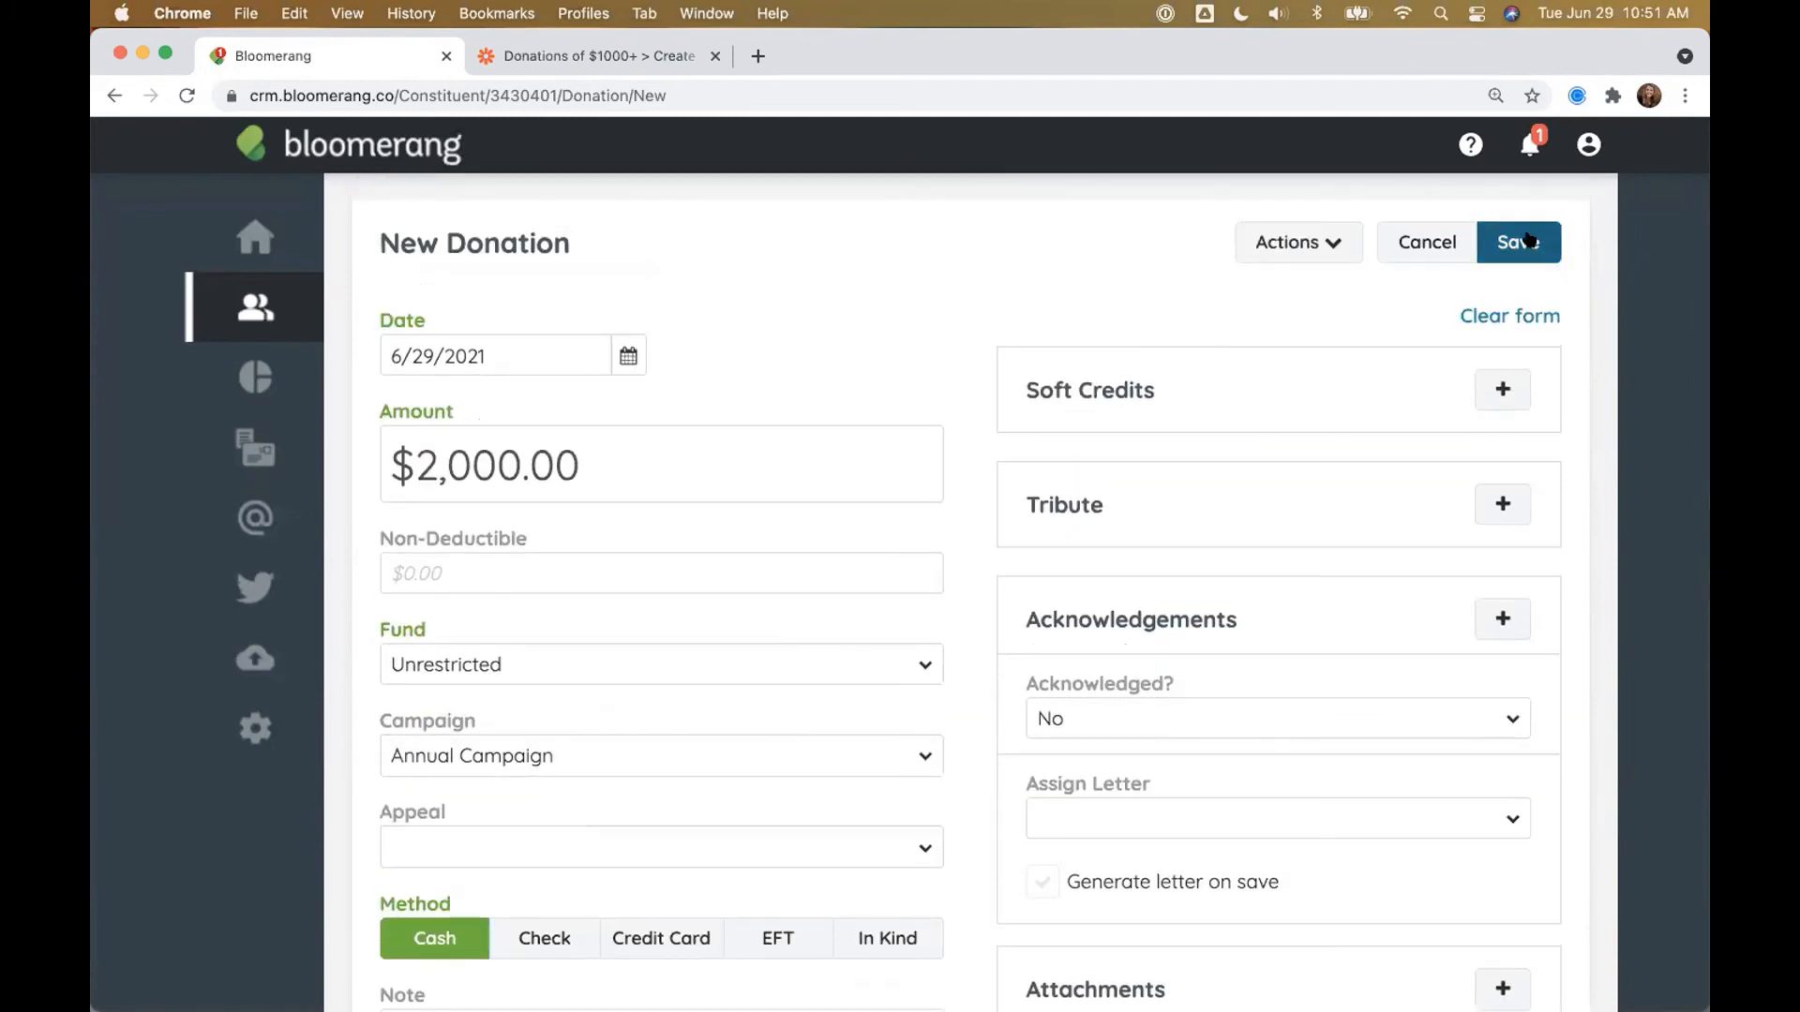
click(1530, 241)
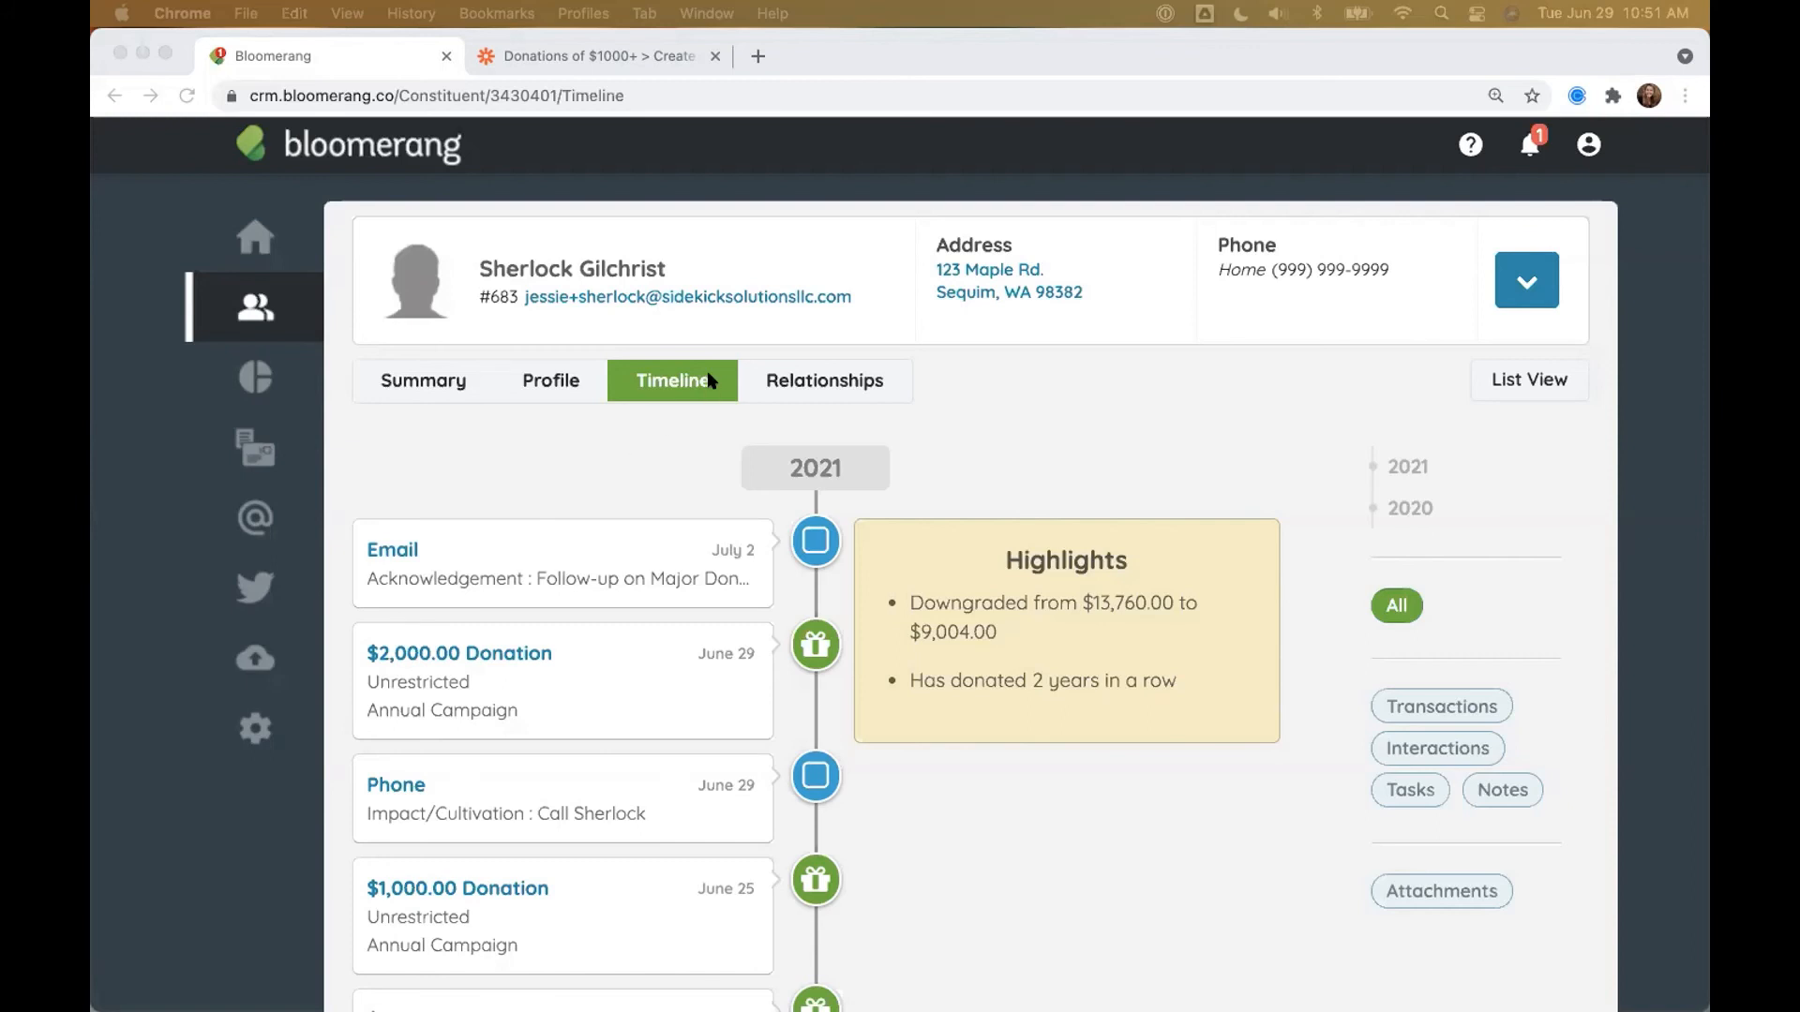
Step: Reload the Timeline and review the July 6 Email task's note showing date, amount, fund and campaign
click(614, 448)
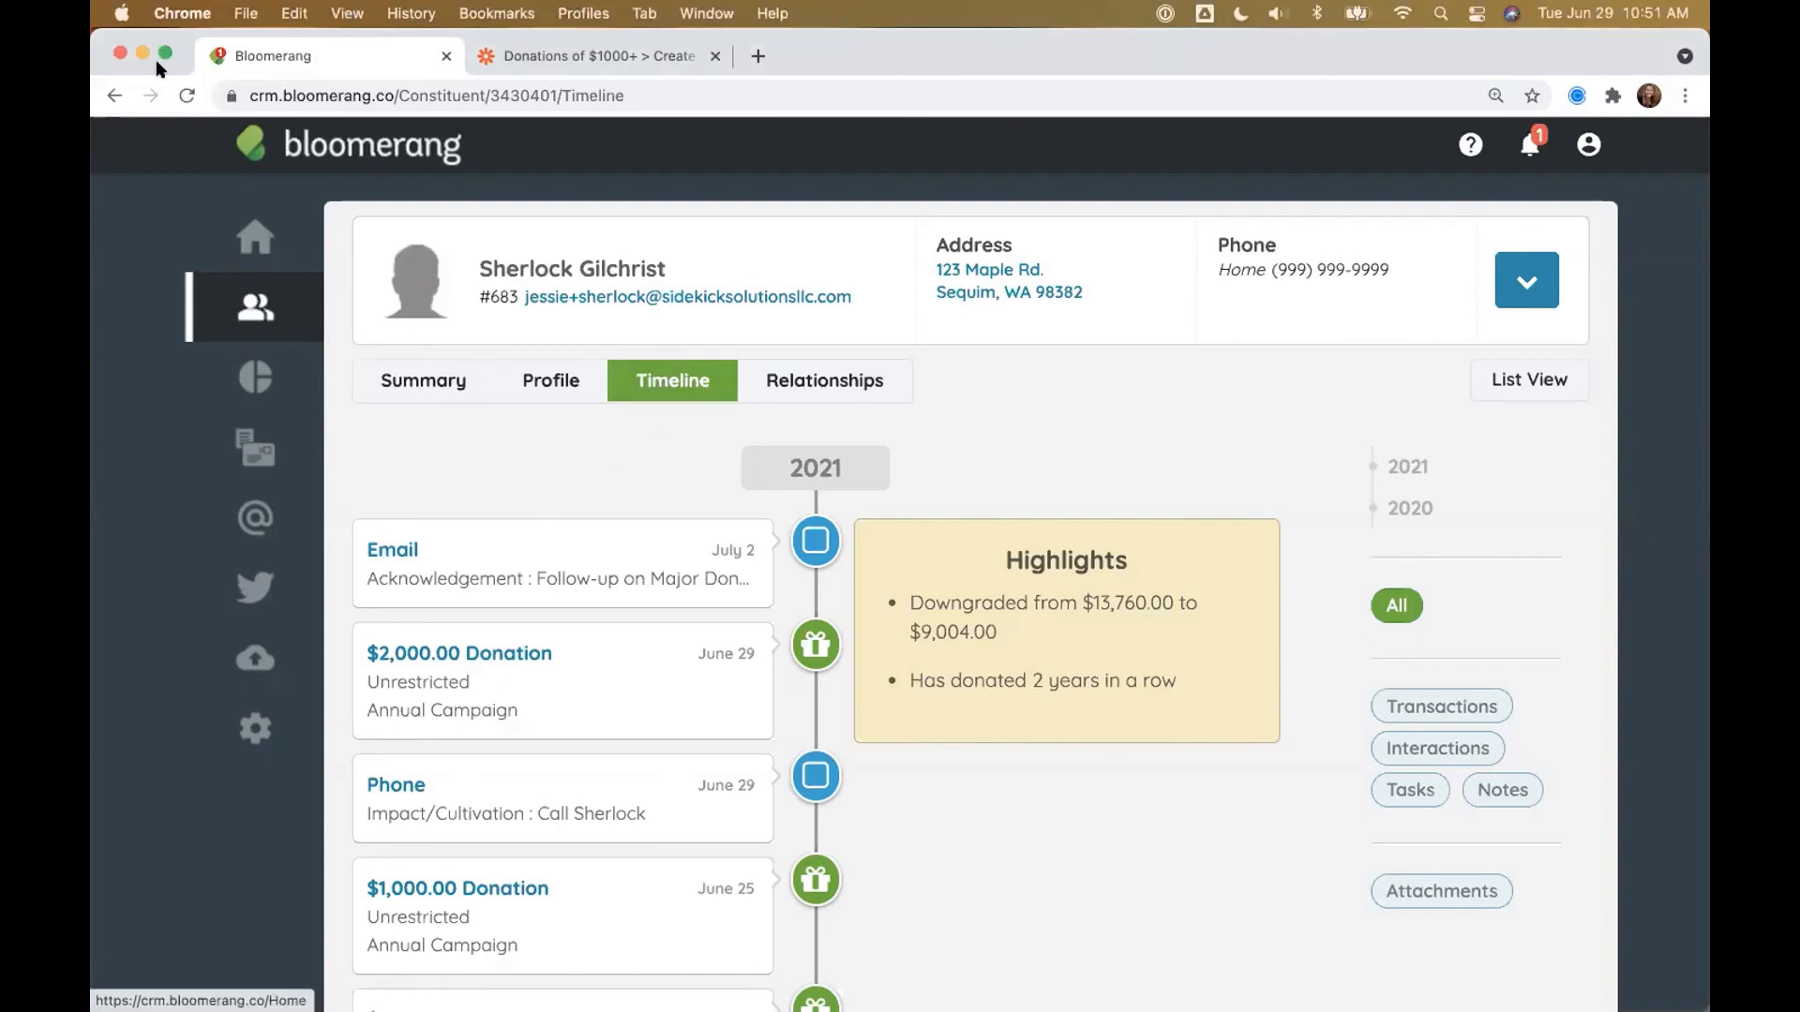
key(super+r)
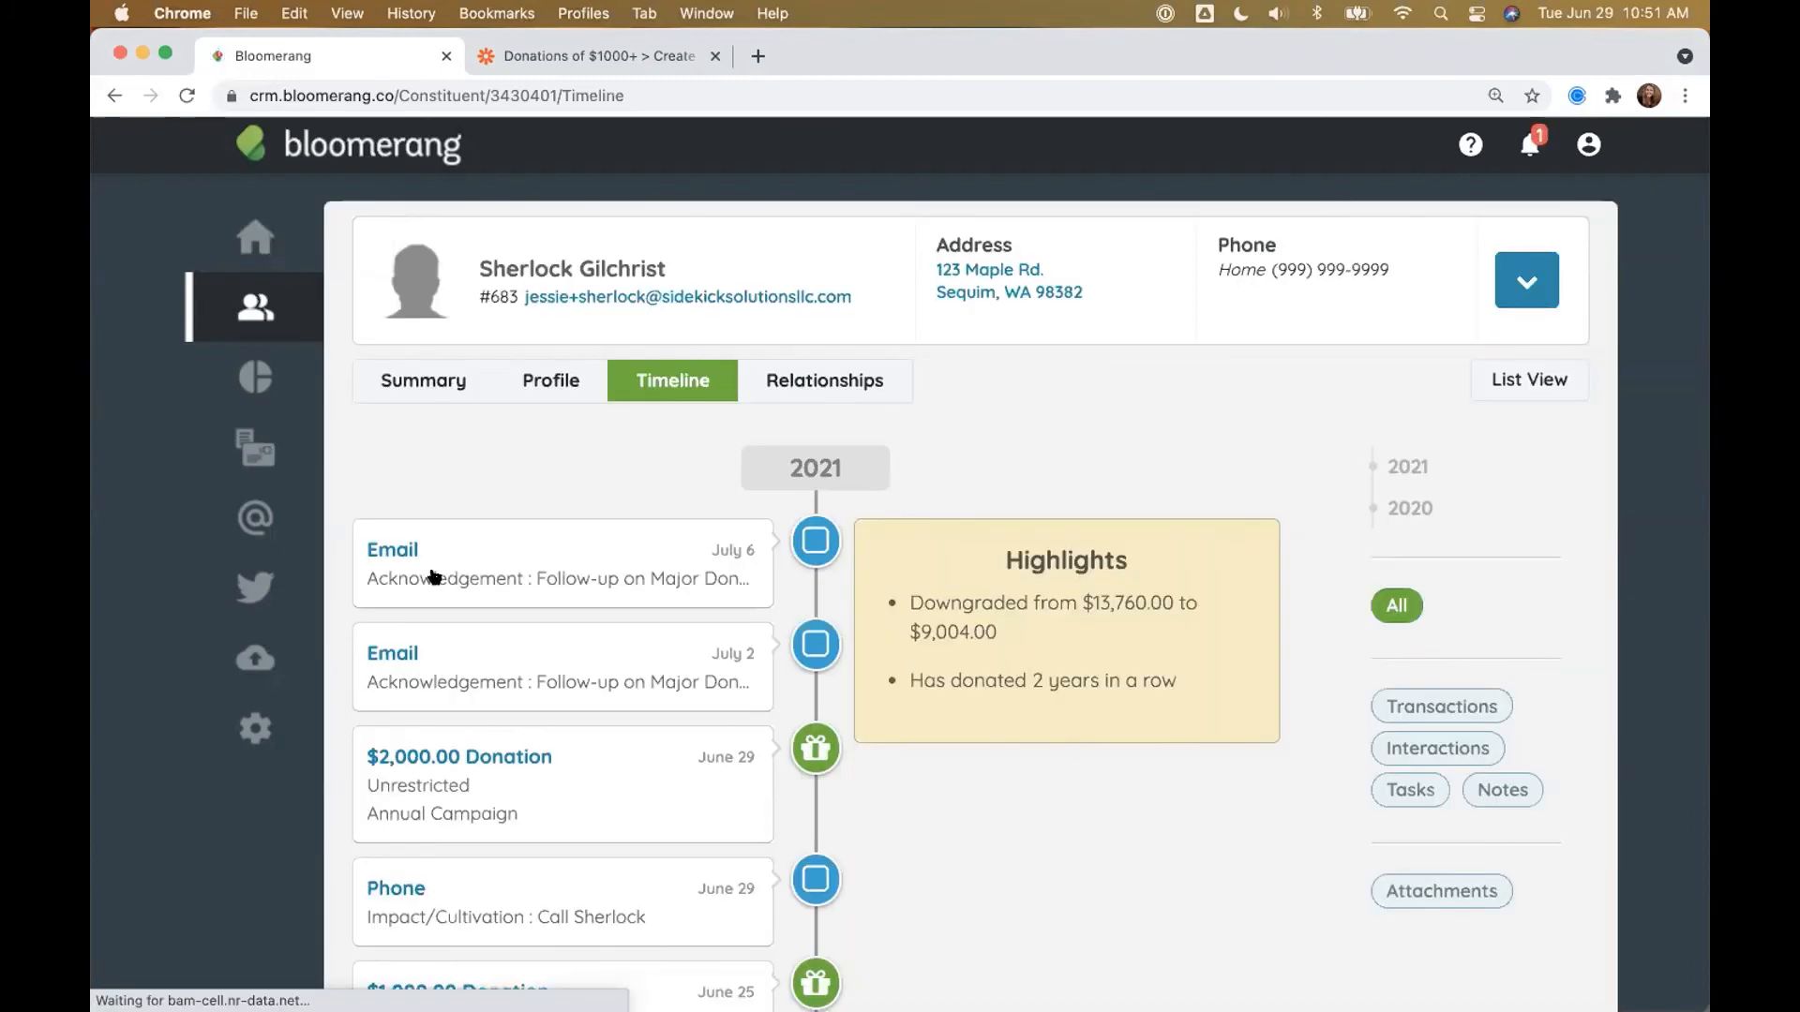
click(570, 561)
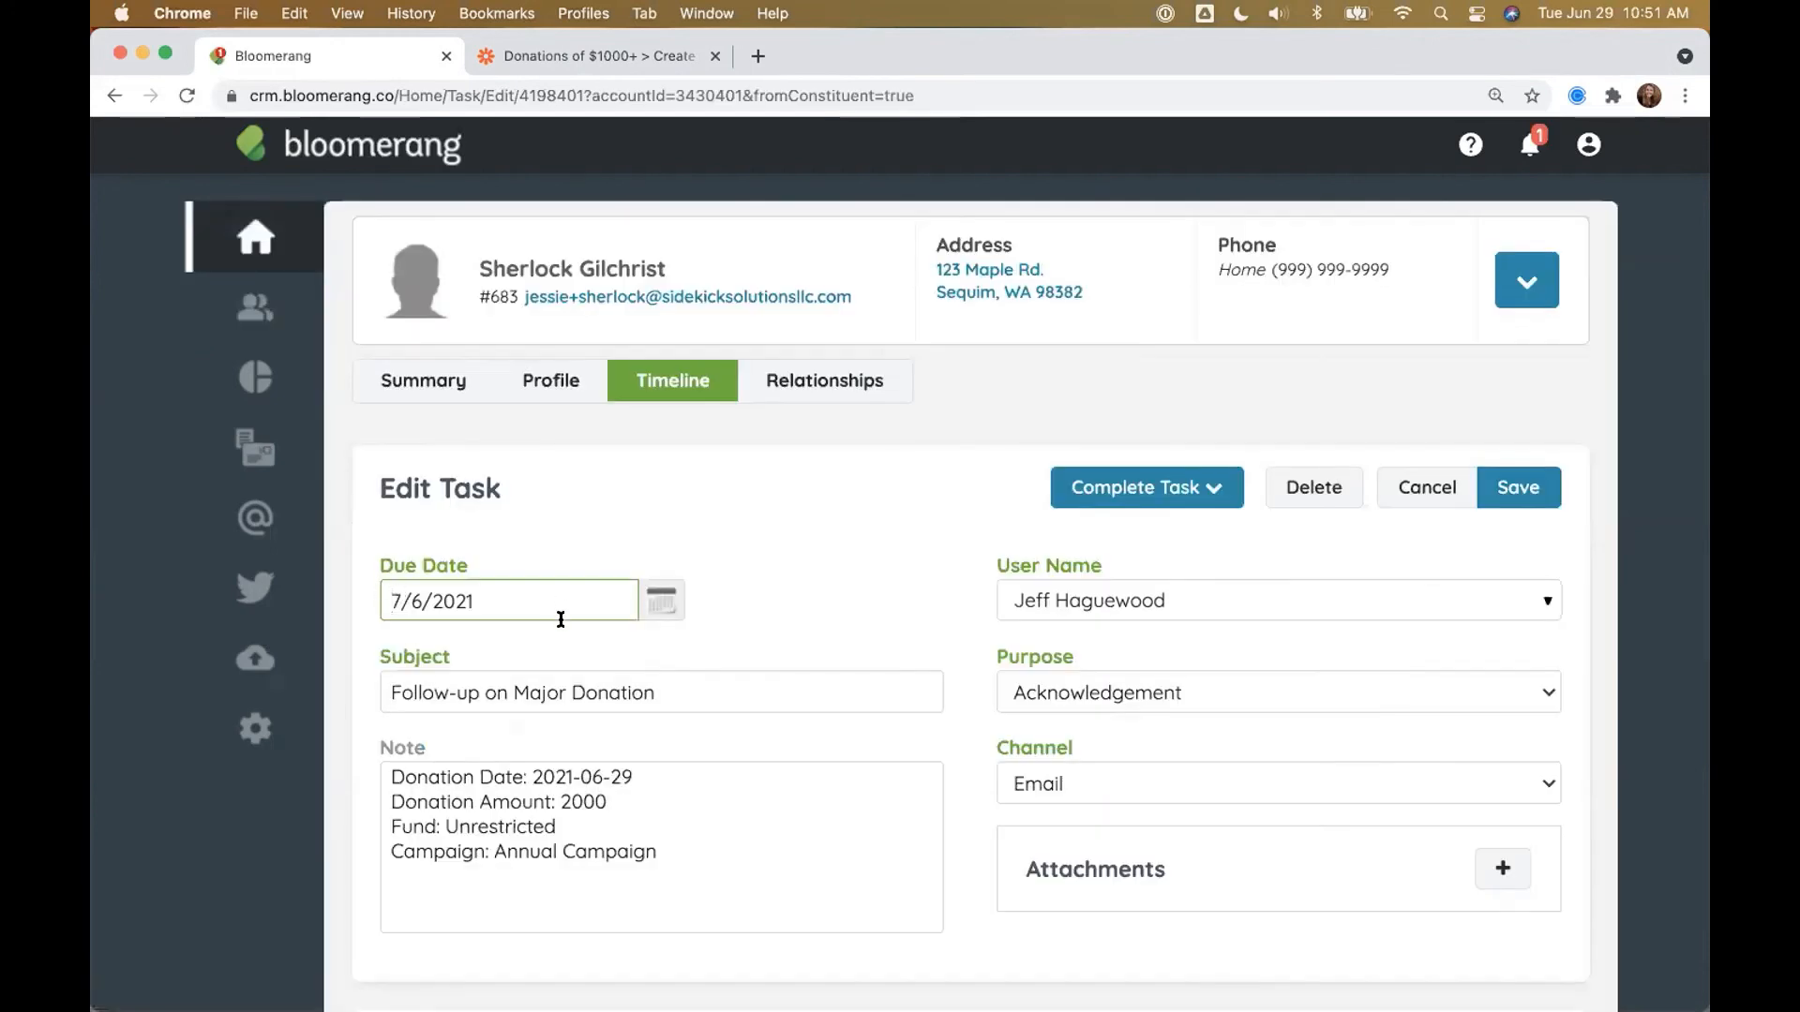
drag(634, 778, 559, 801)
click(658, 852)
shift+click(389, 813)
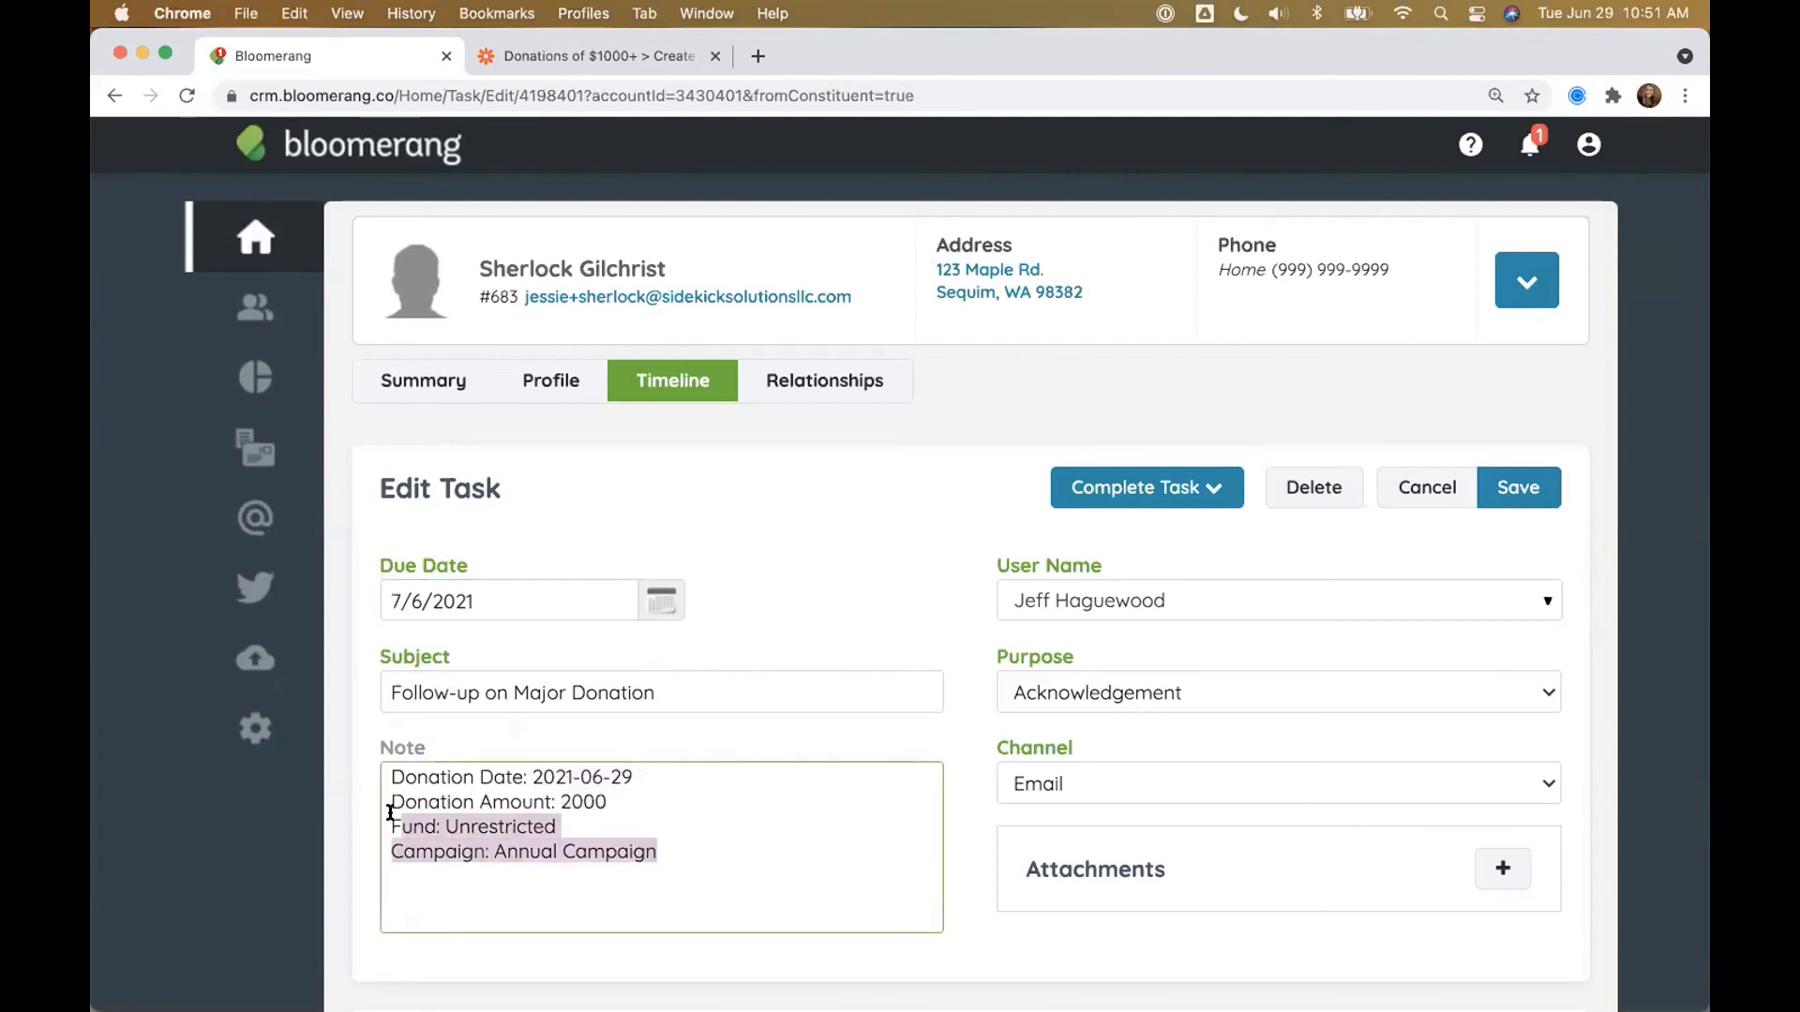
click(836, 581)
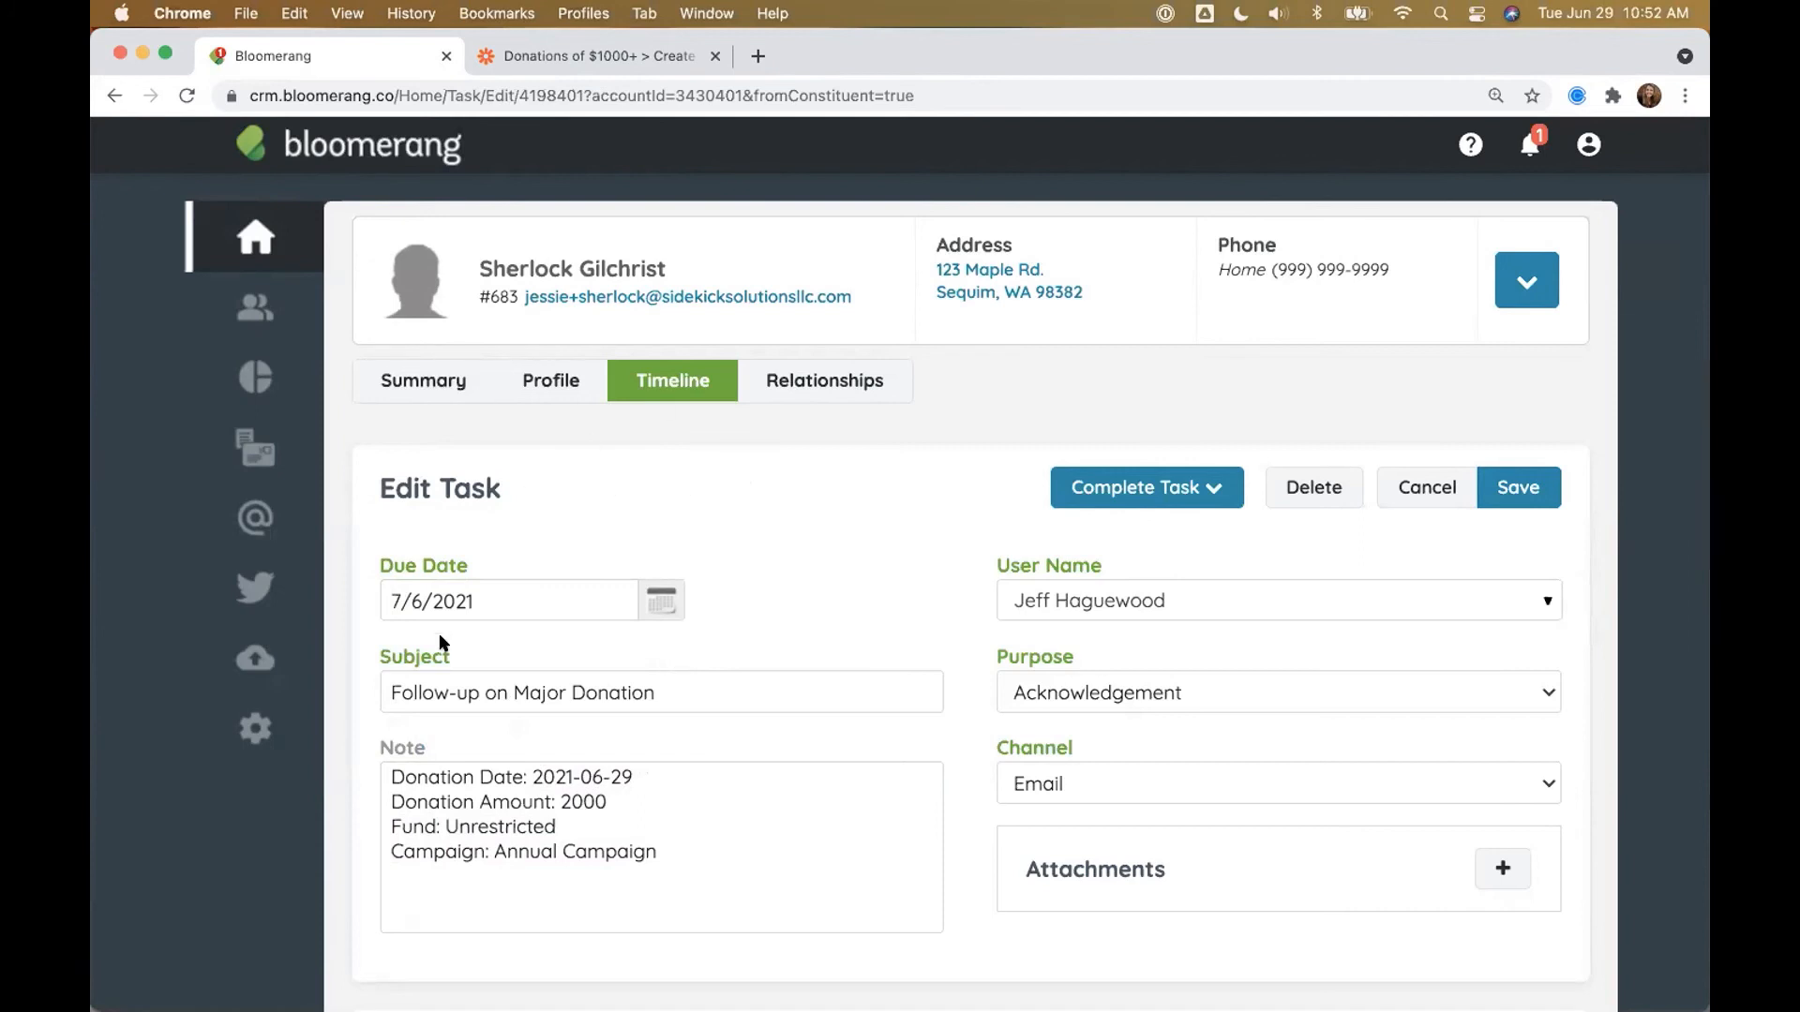
Step: Check the follow-up task appears in My Tasks on the dashboard
click(291, 246)
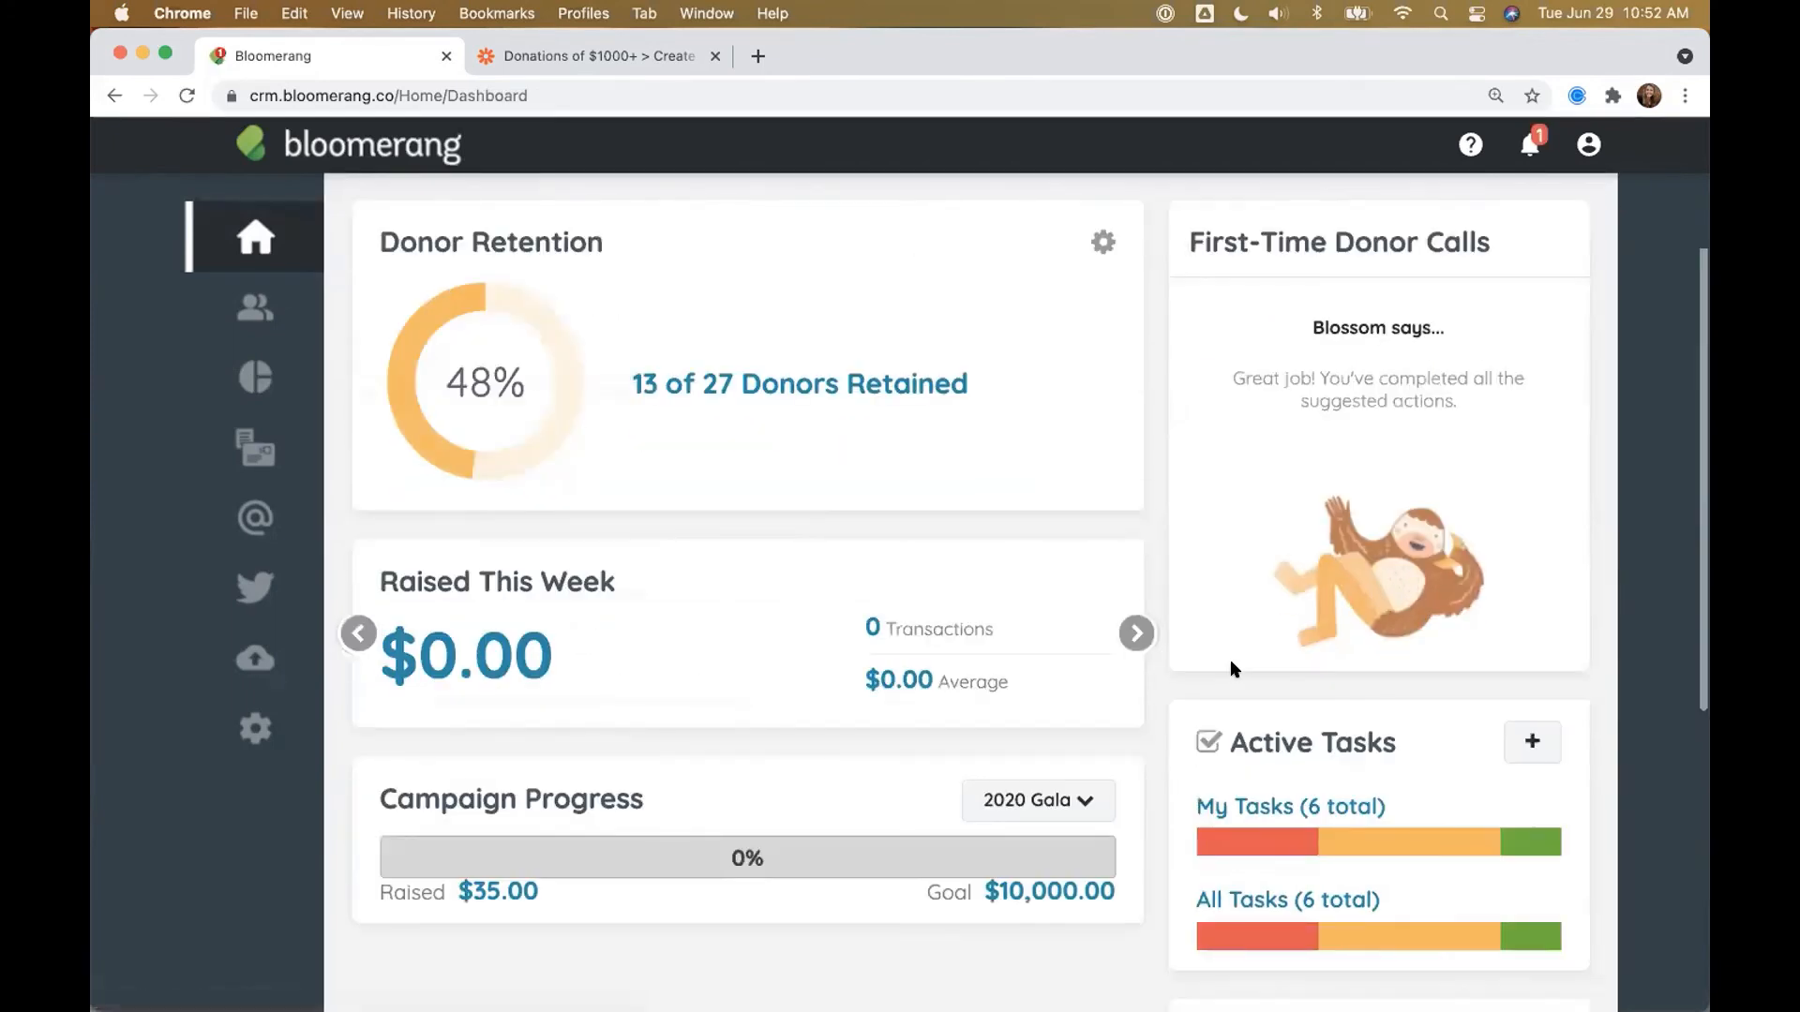
scroll(1232, 657, down, 3)
click(1275, 514)
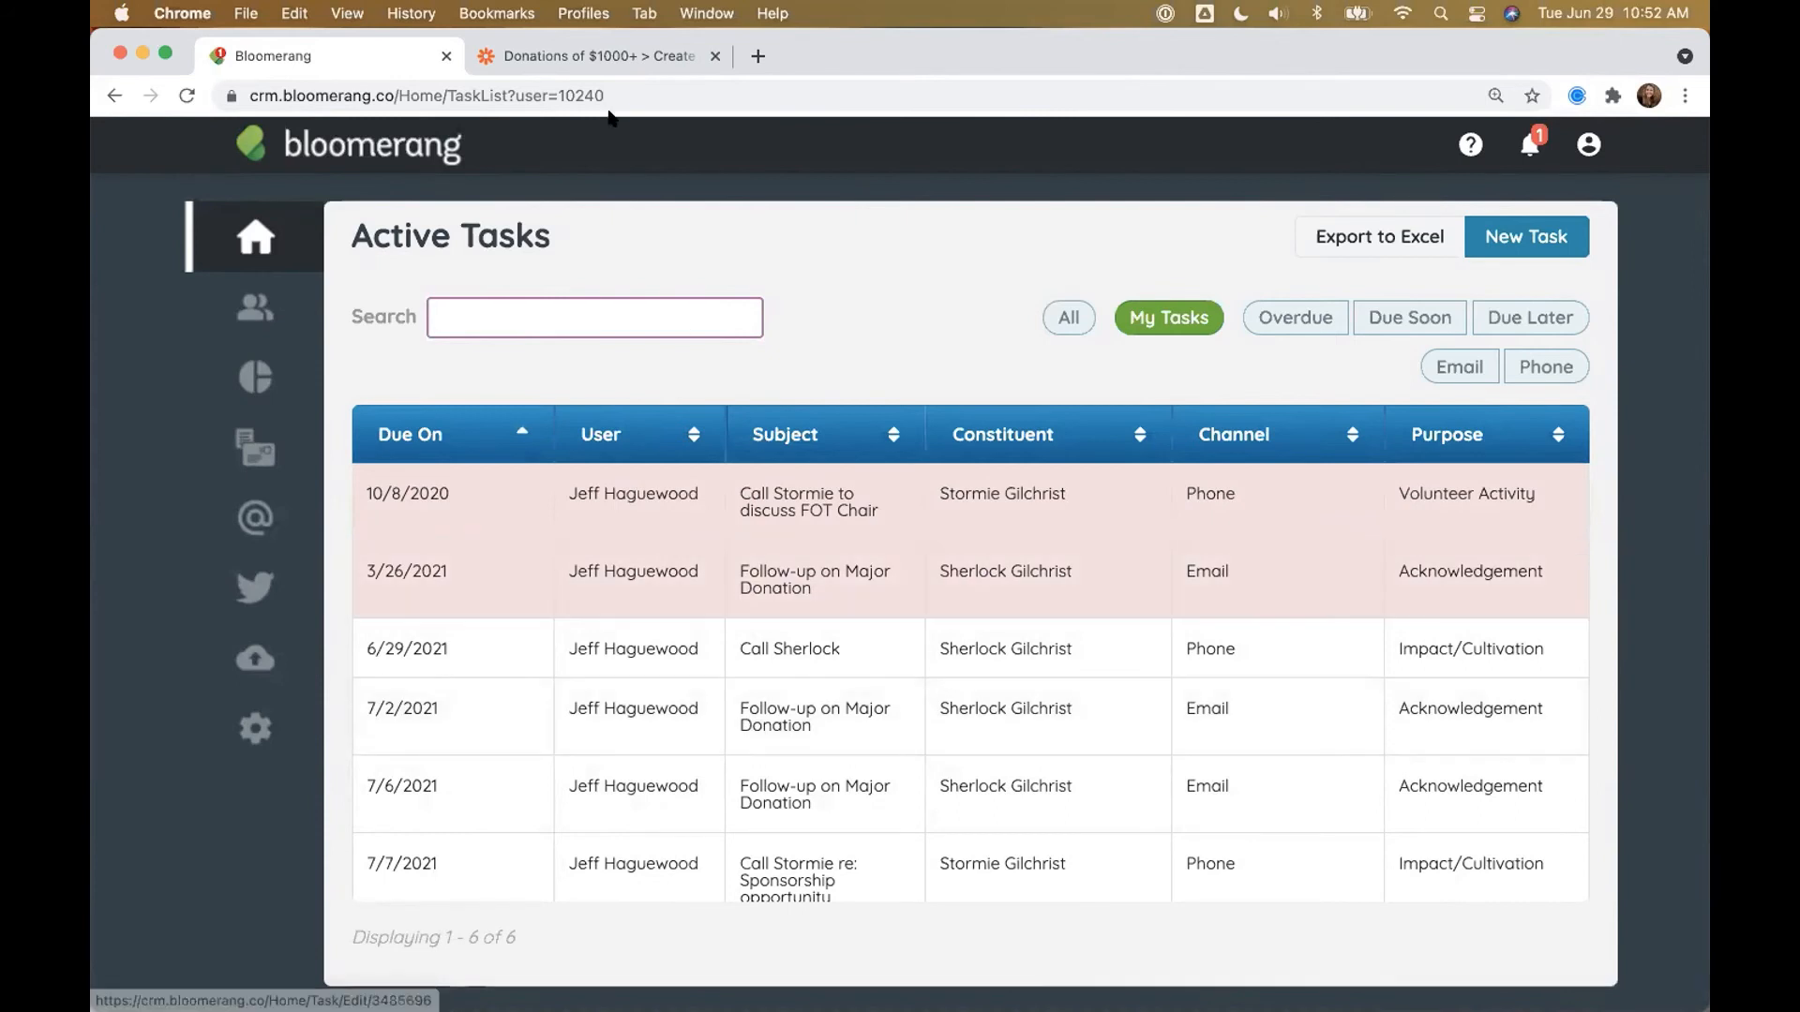
click(614, 58)
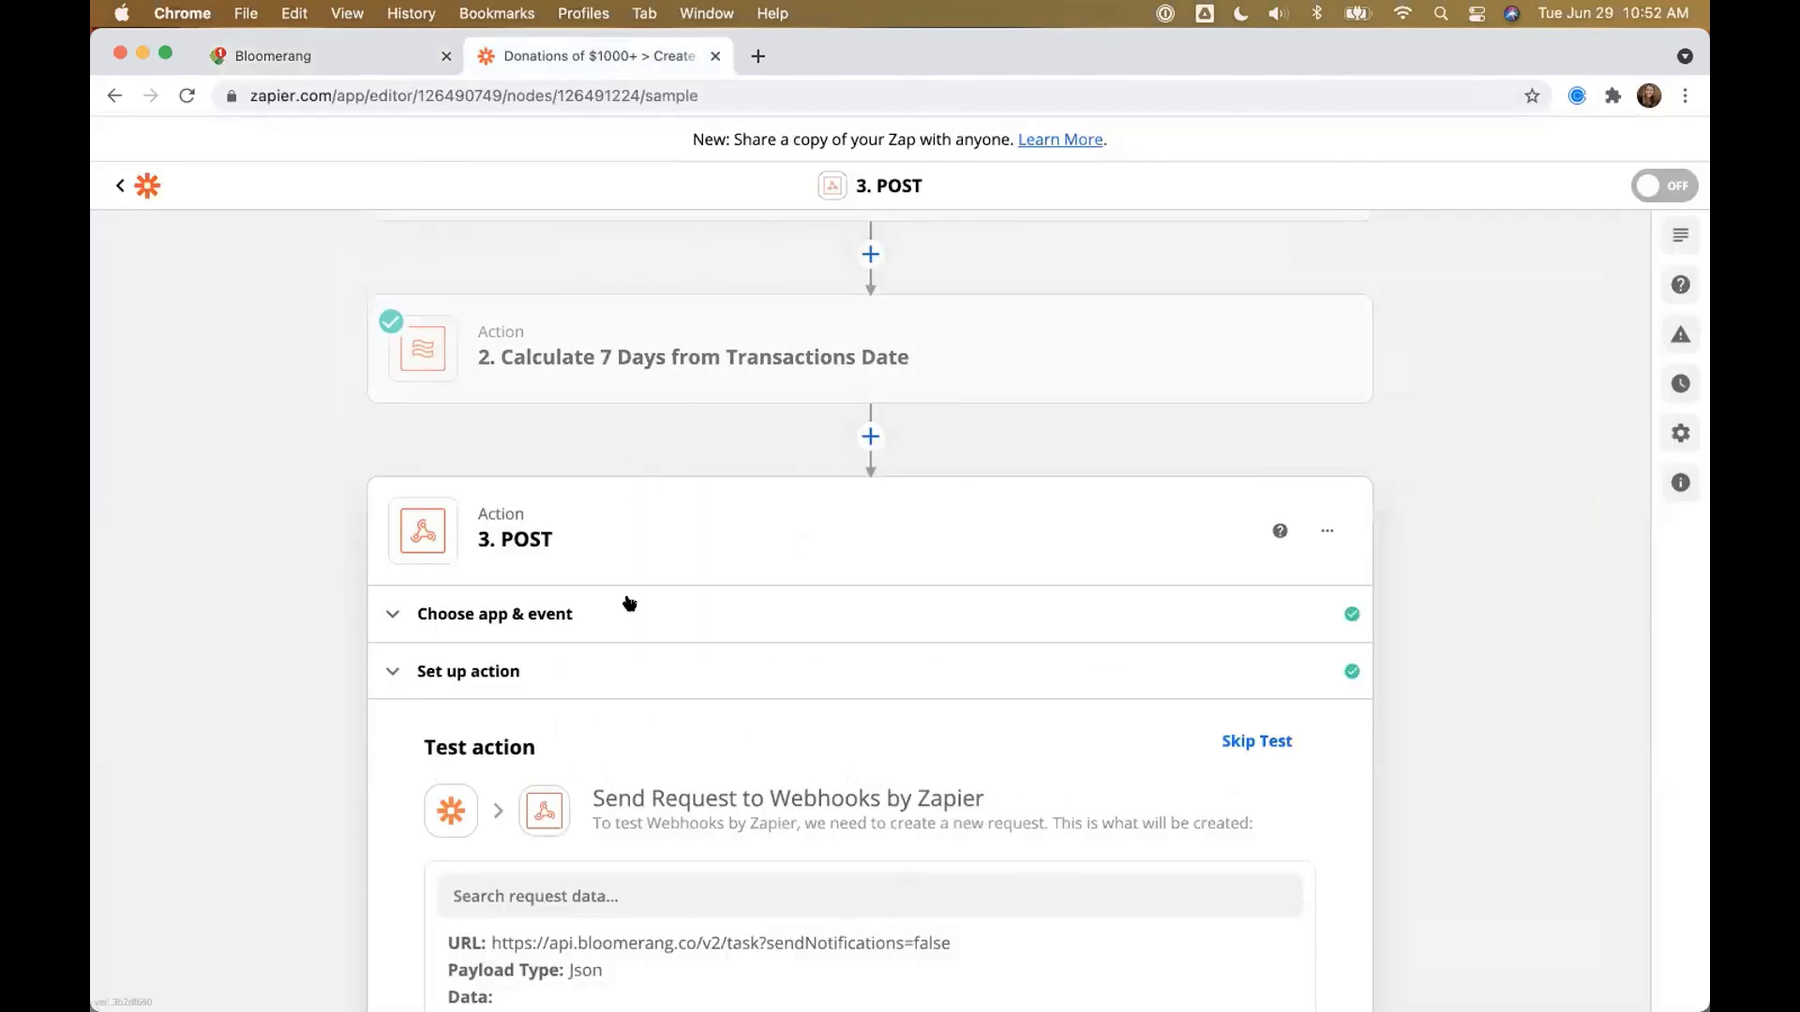
Step: Show the POST step's sendNotifications=false URL, then advance the slides to 'Bloomerang is central'
click(617, 687)
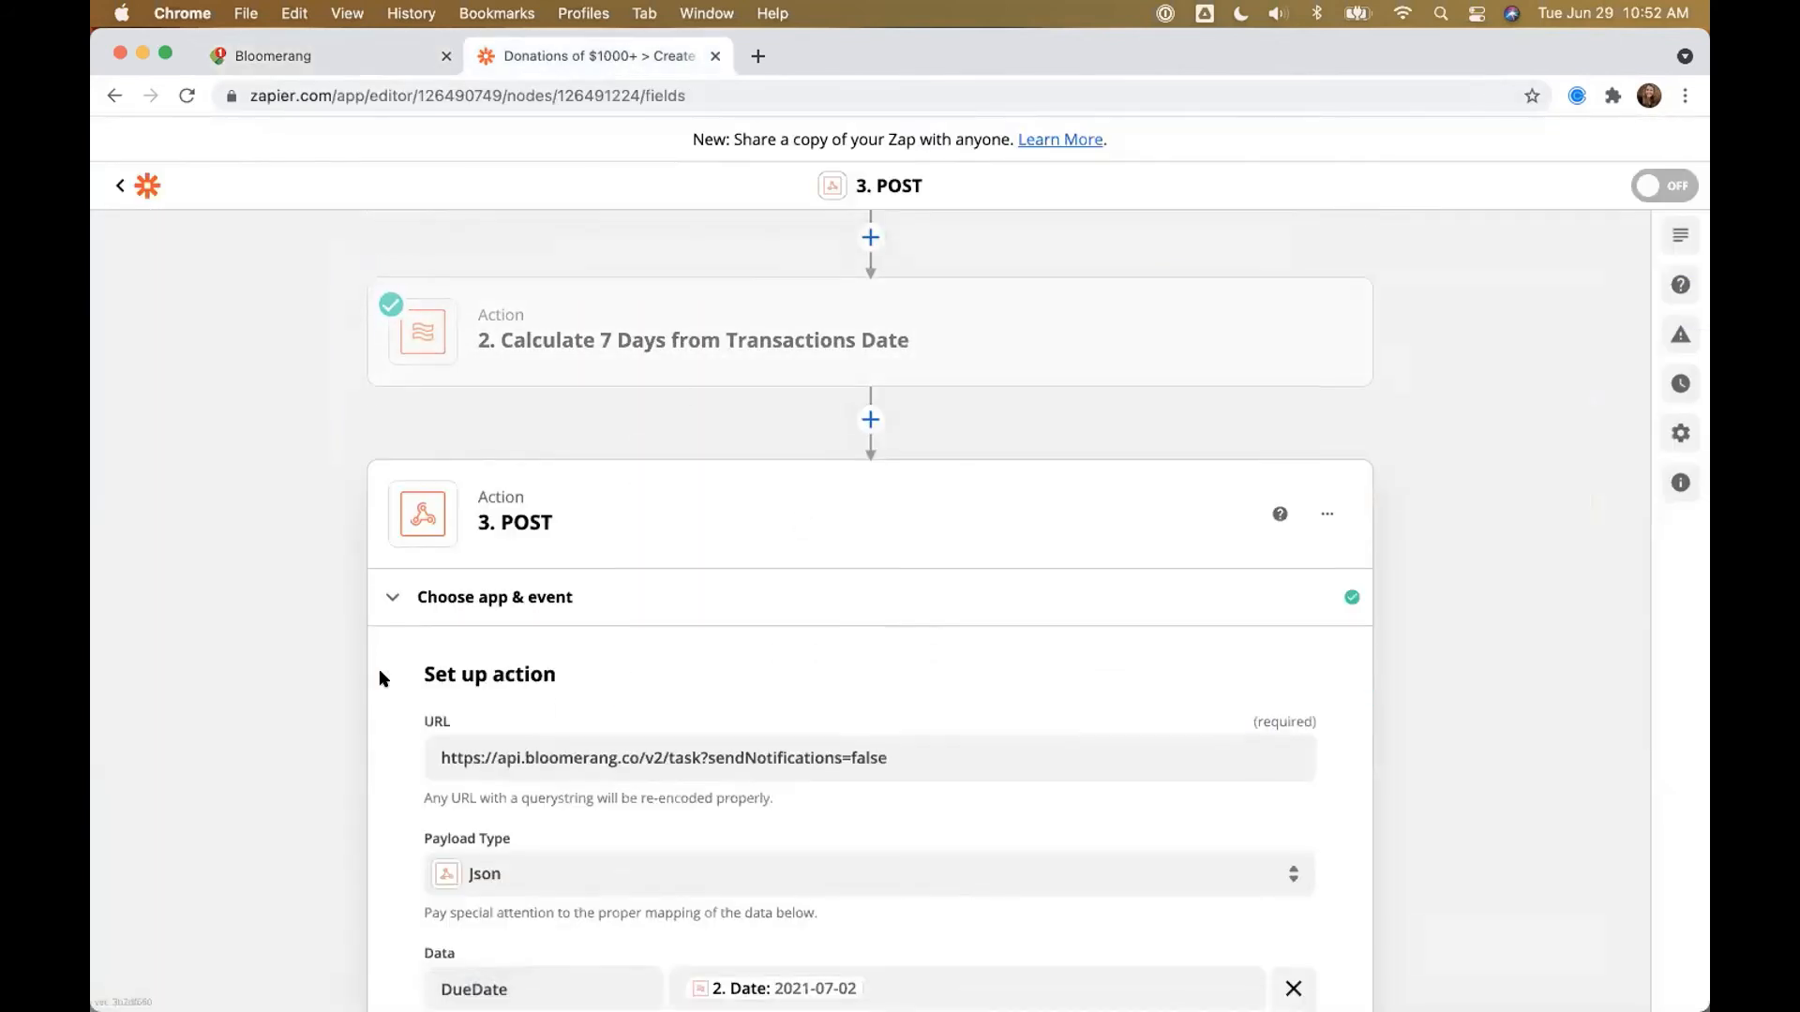
click(893, 747)
double_click(892, 747)
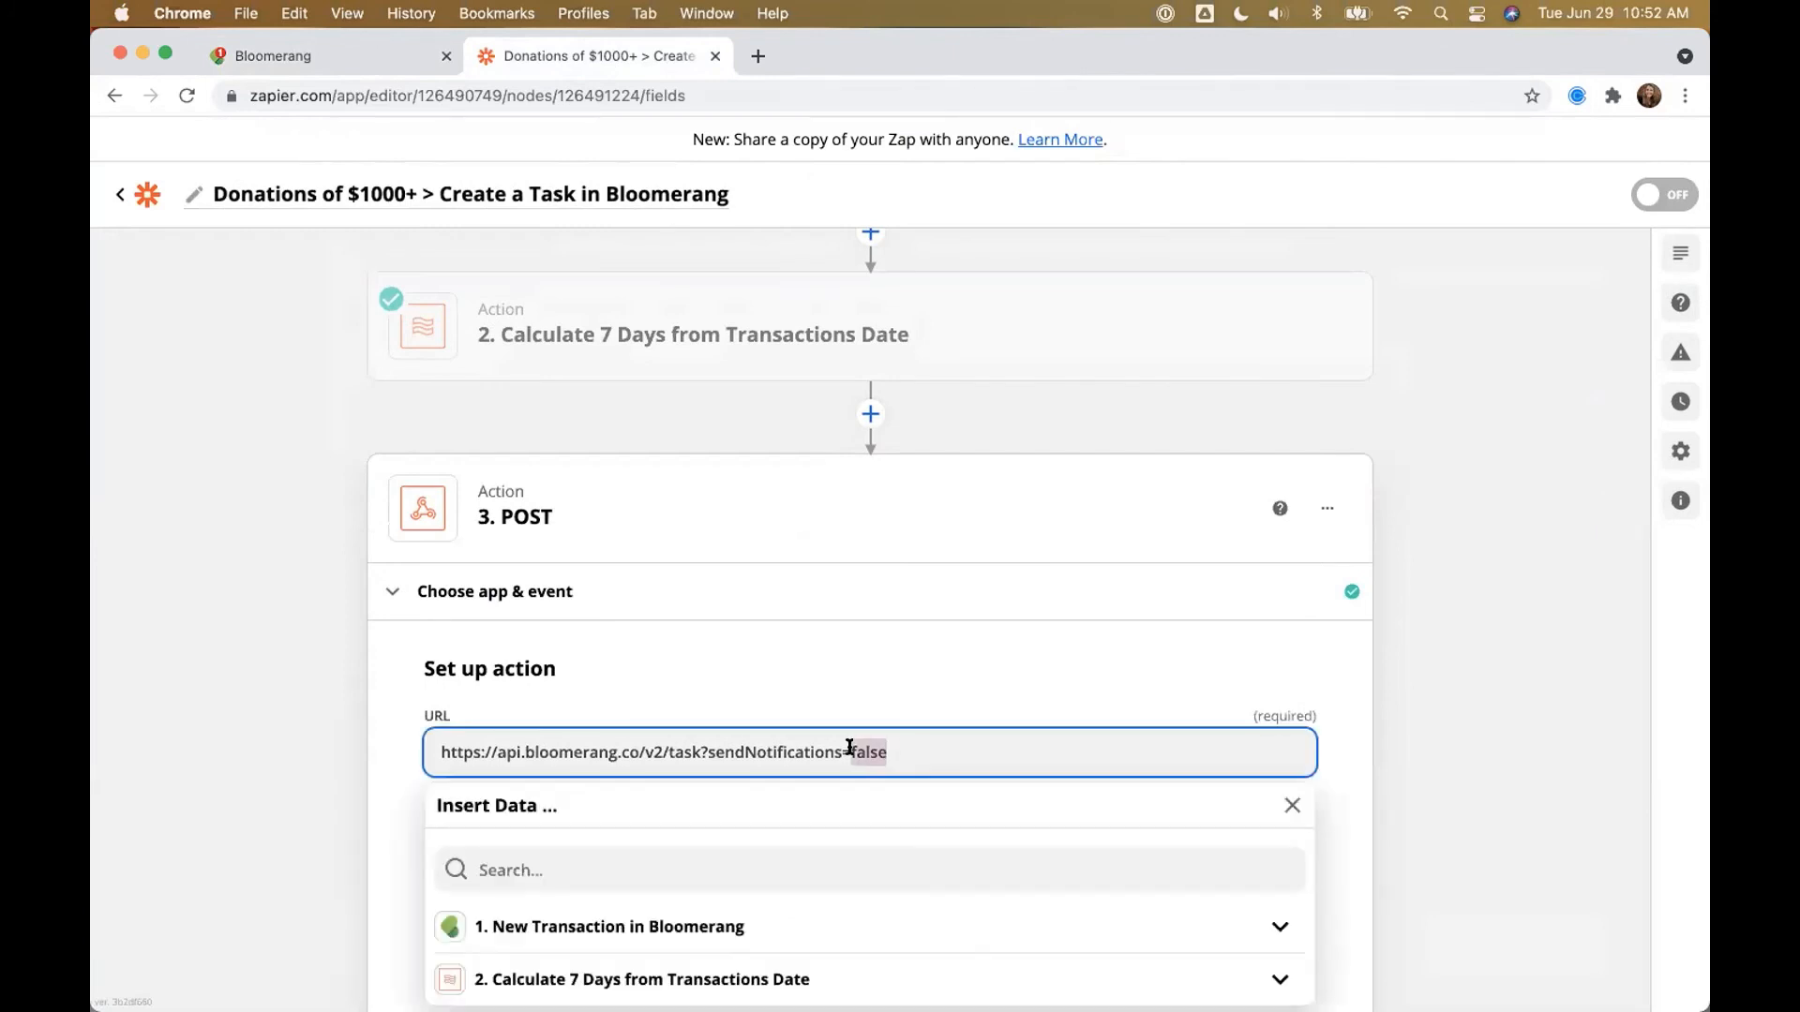
click(1570, 730)
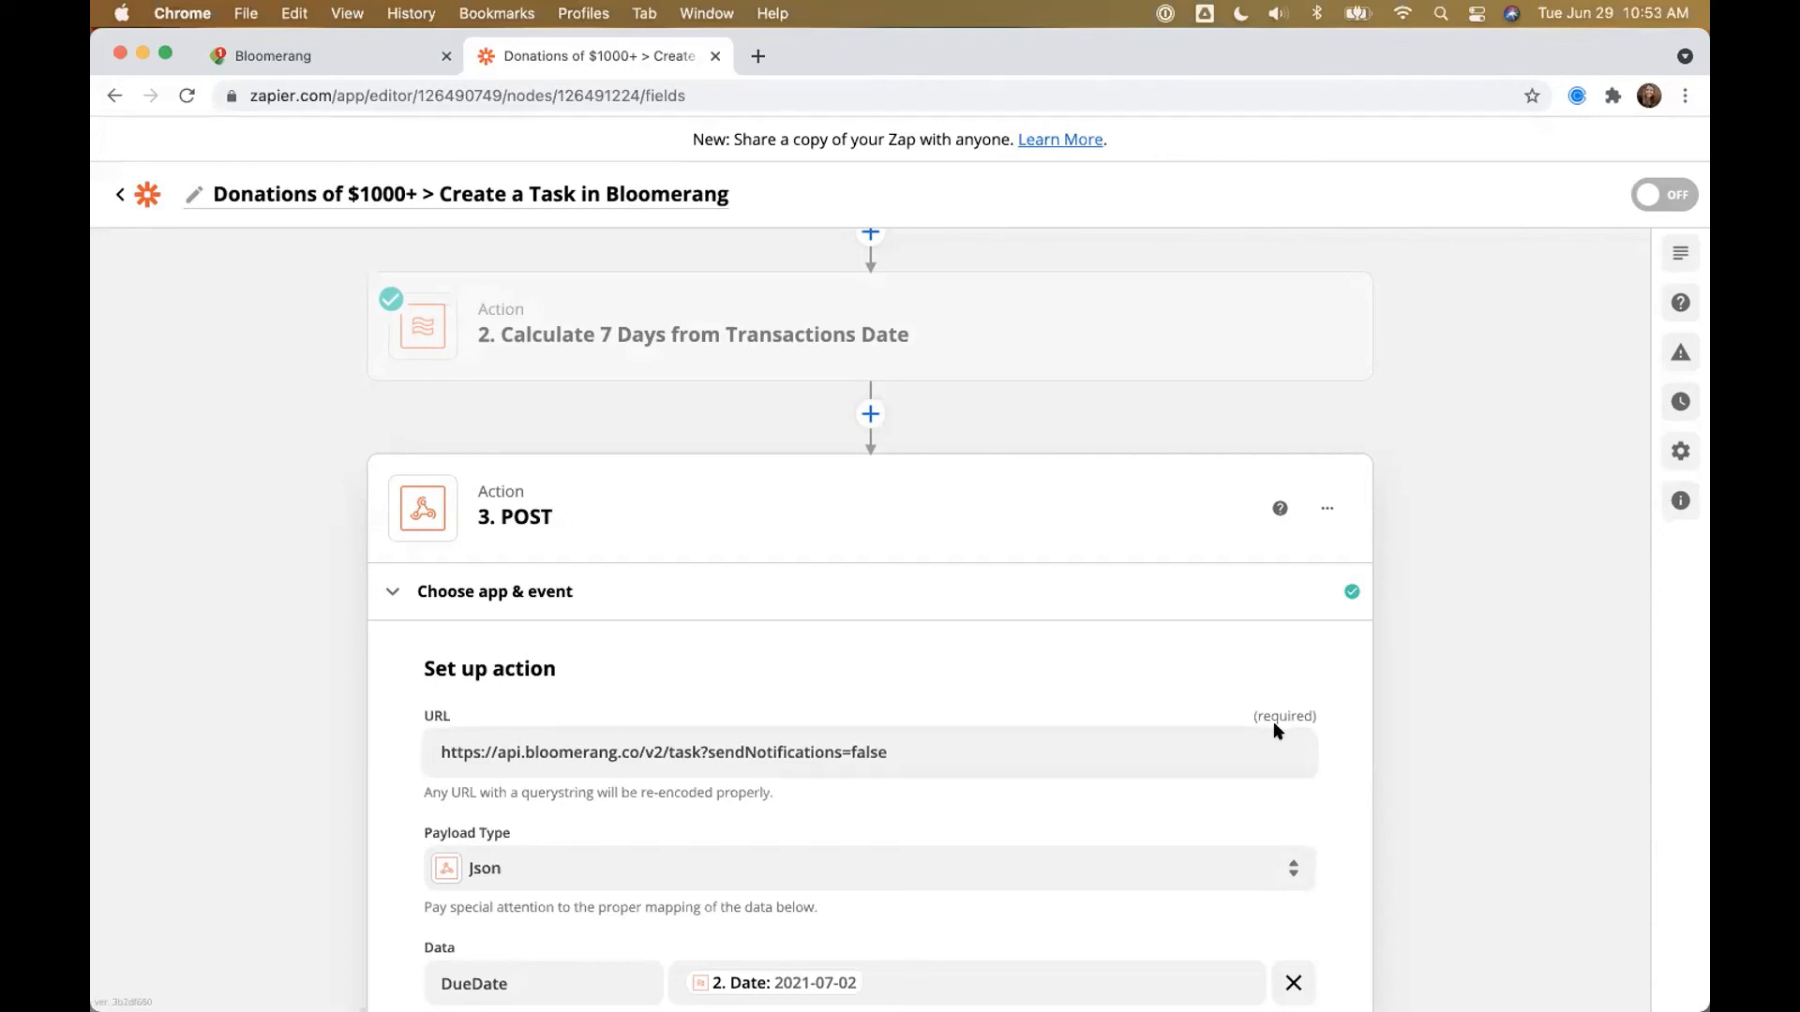
key(ctrl+Right)
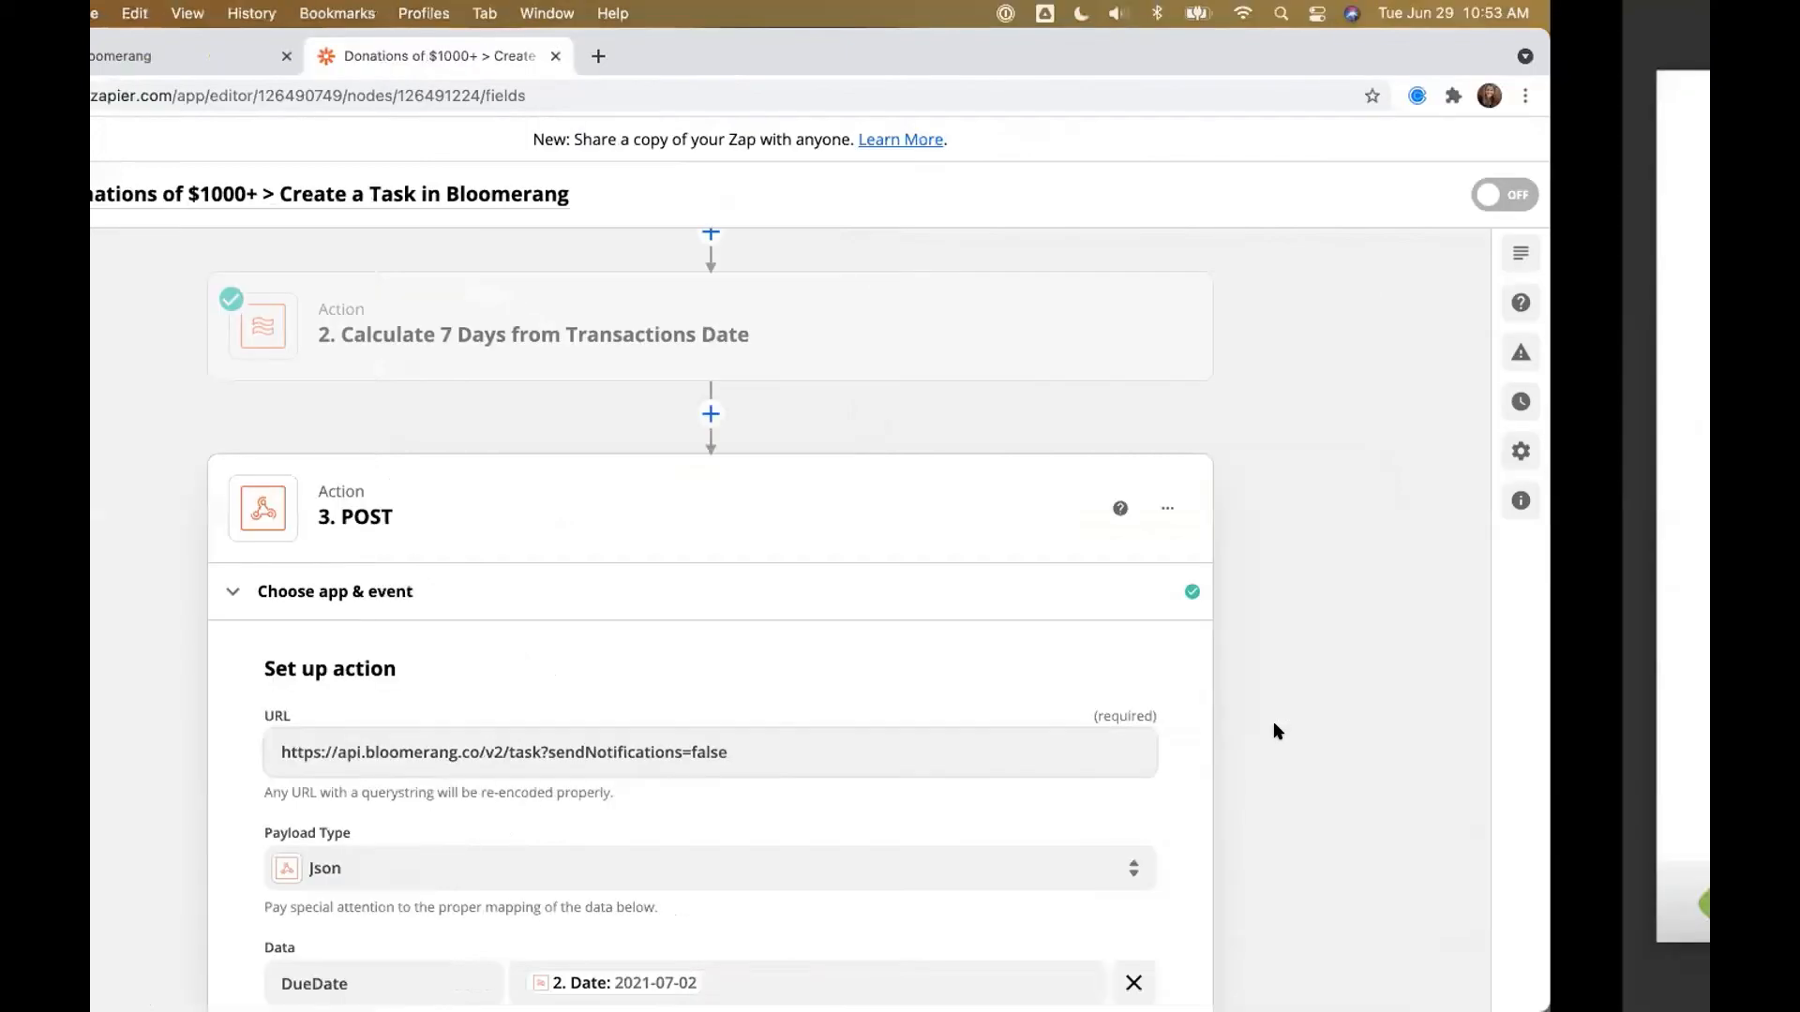
key(Right)
key(Right)
key(Right)
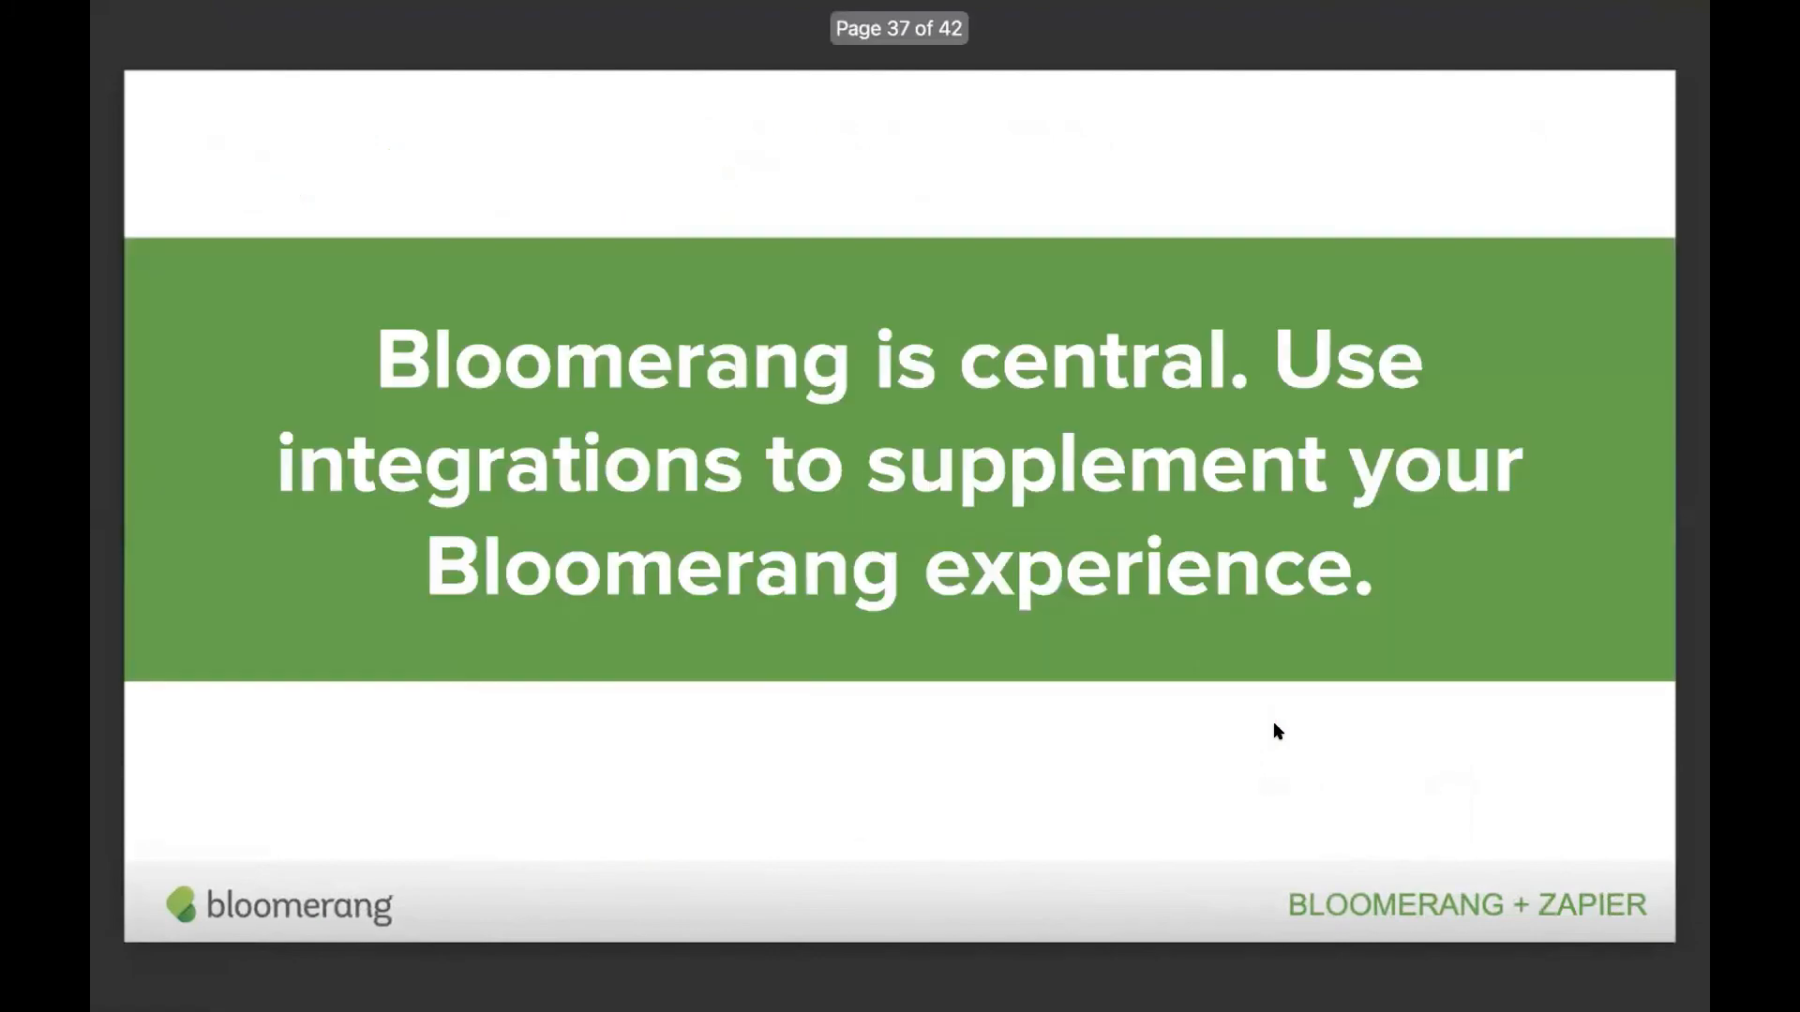
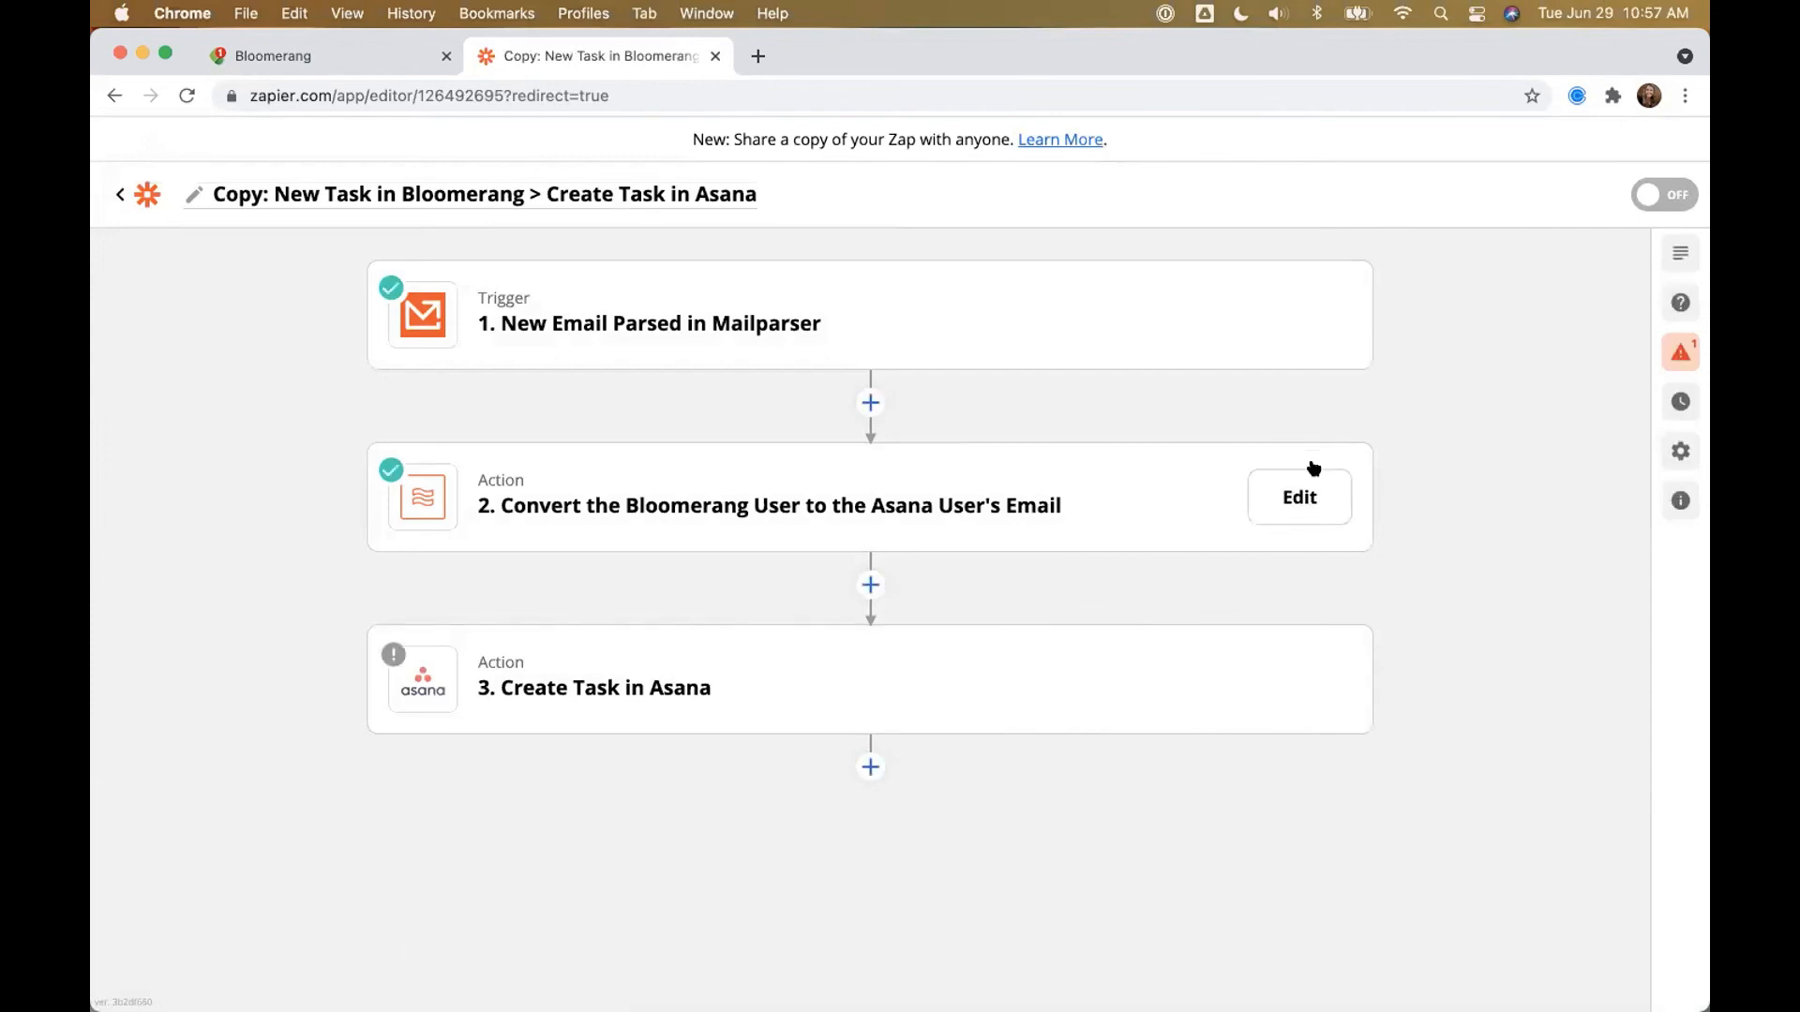
Step: Delete the user-conversion step from the Zap
click(1295, 494)
click(1322, 494)
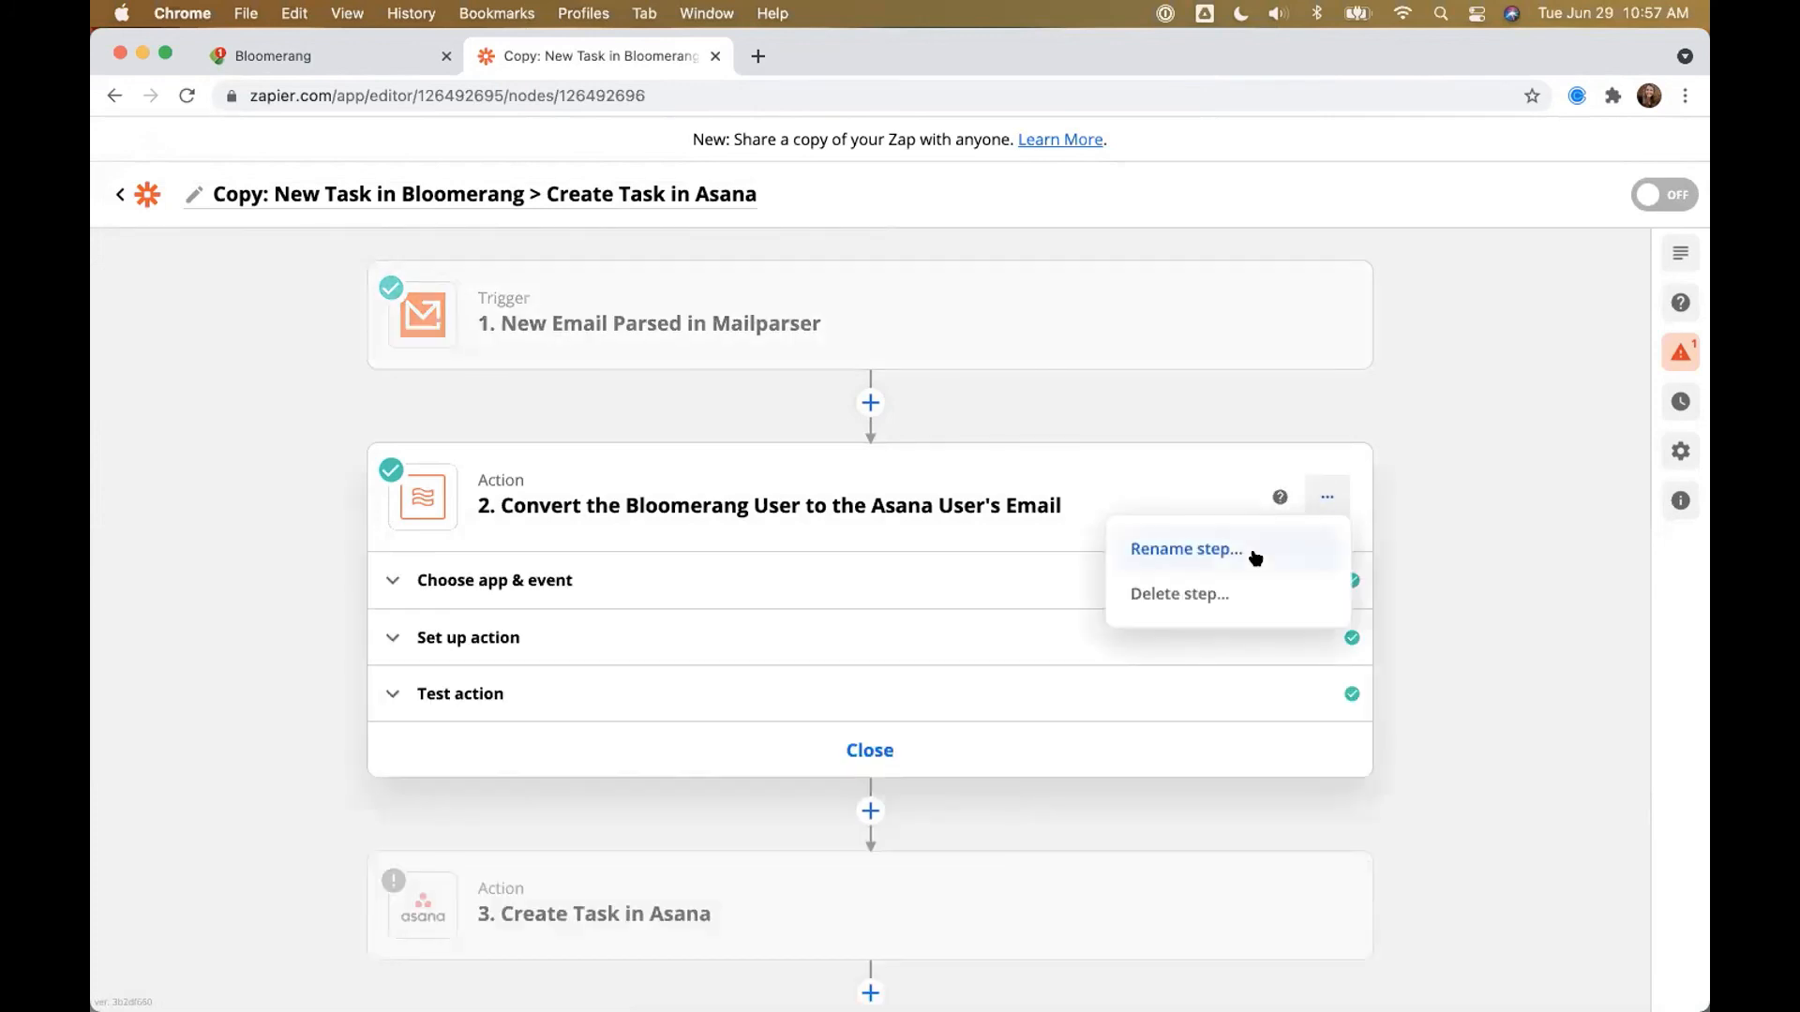
click(1238, 578)
click(1237, 579)
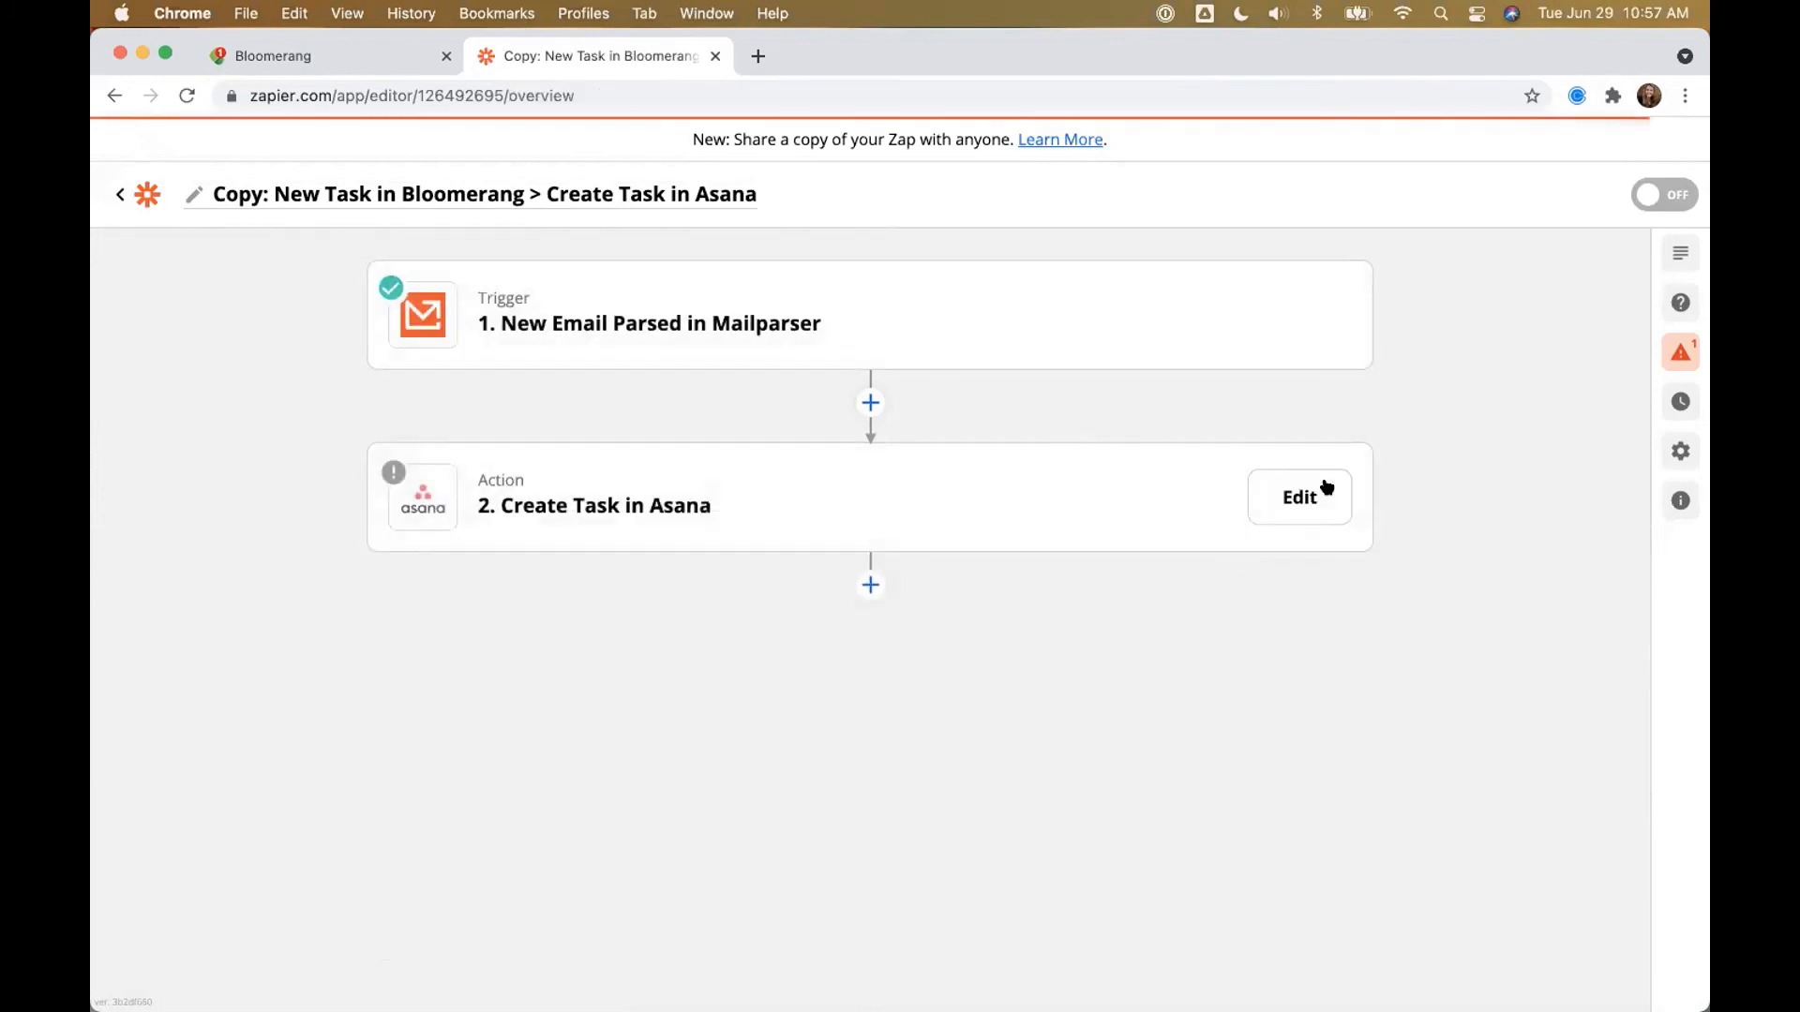
Step: Change the Asana action to Google Calendar's Create Detailed Event and continue
click(716, 490)
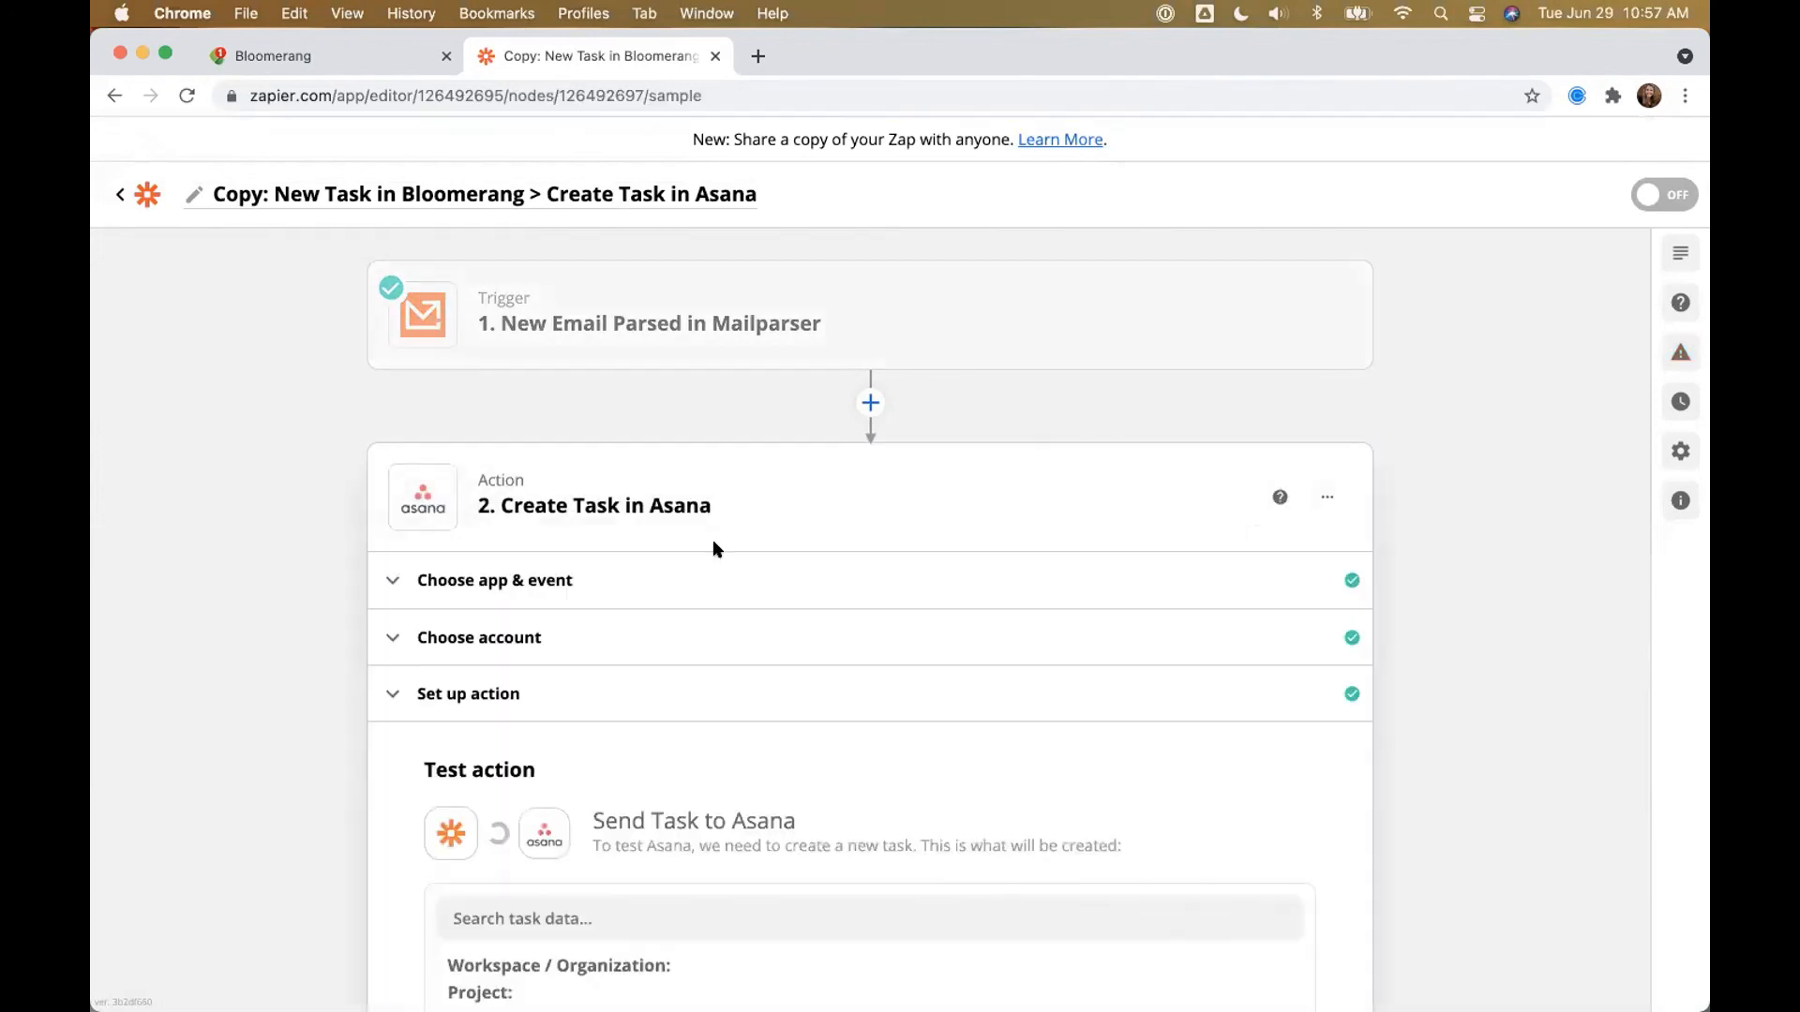
click(515, 581)
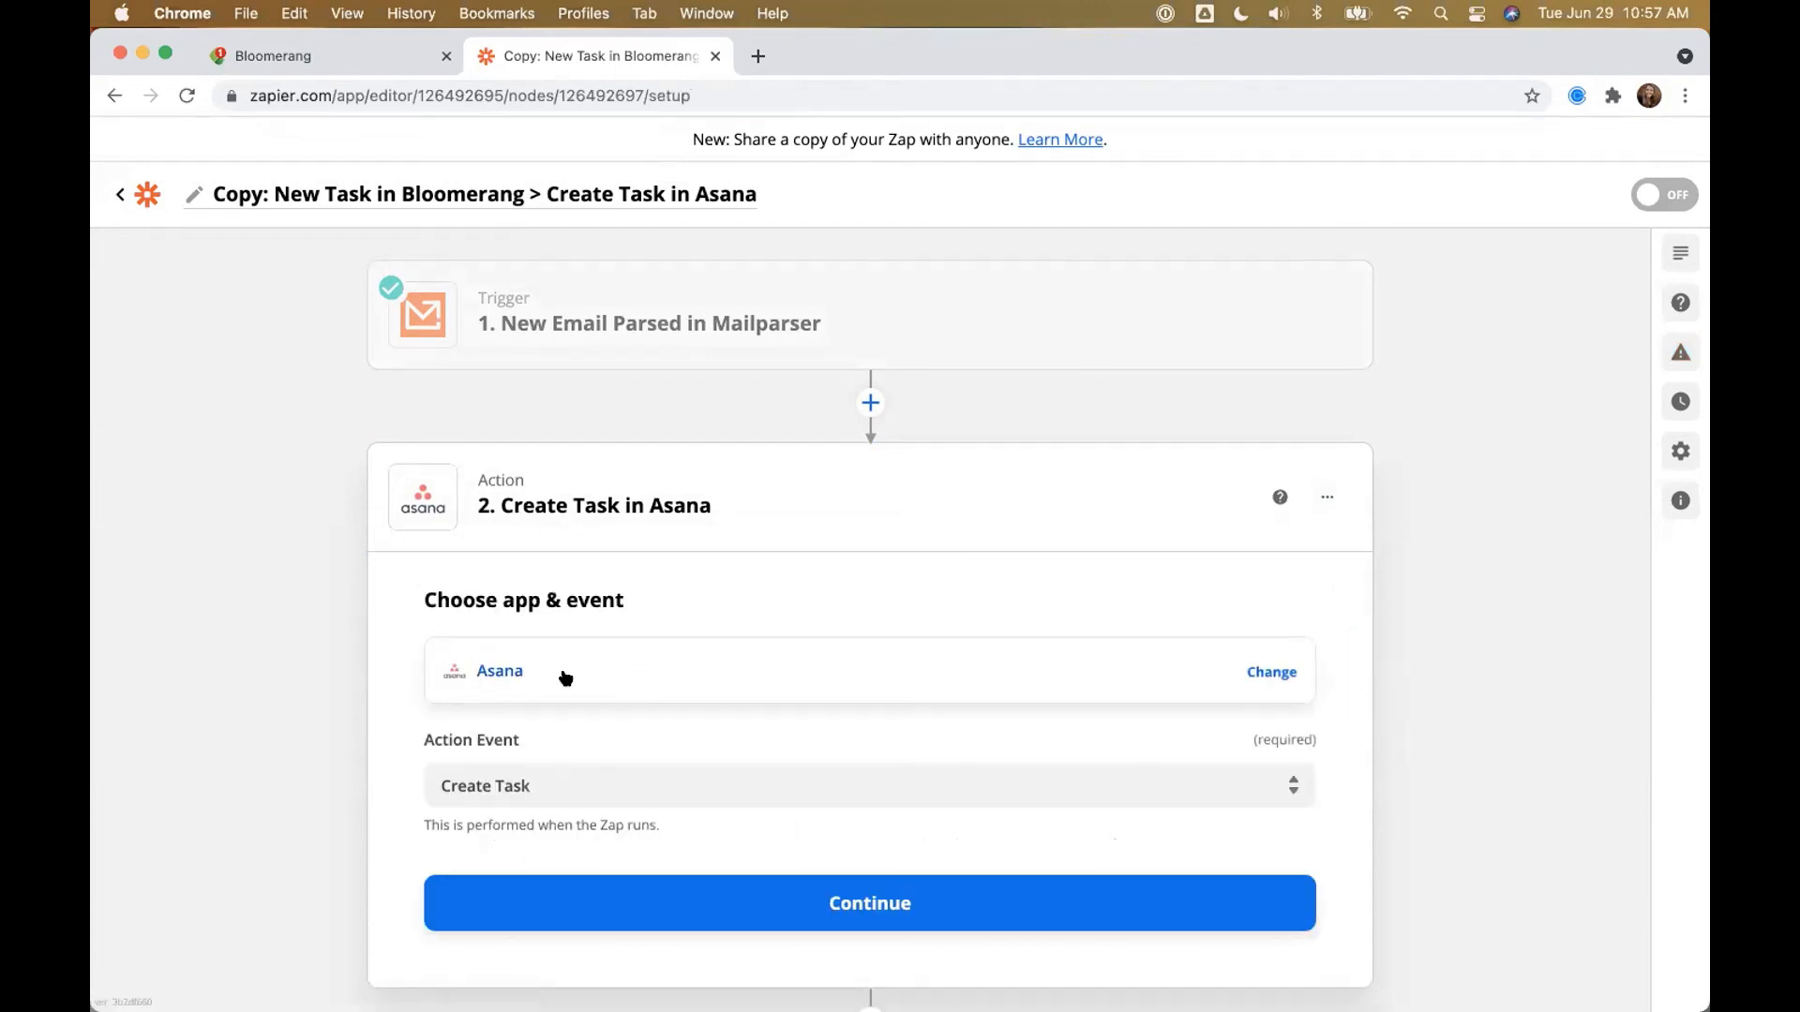
click(565, 678)
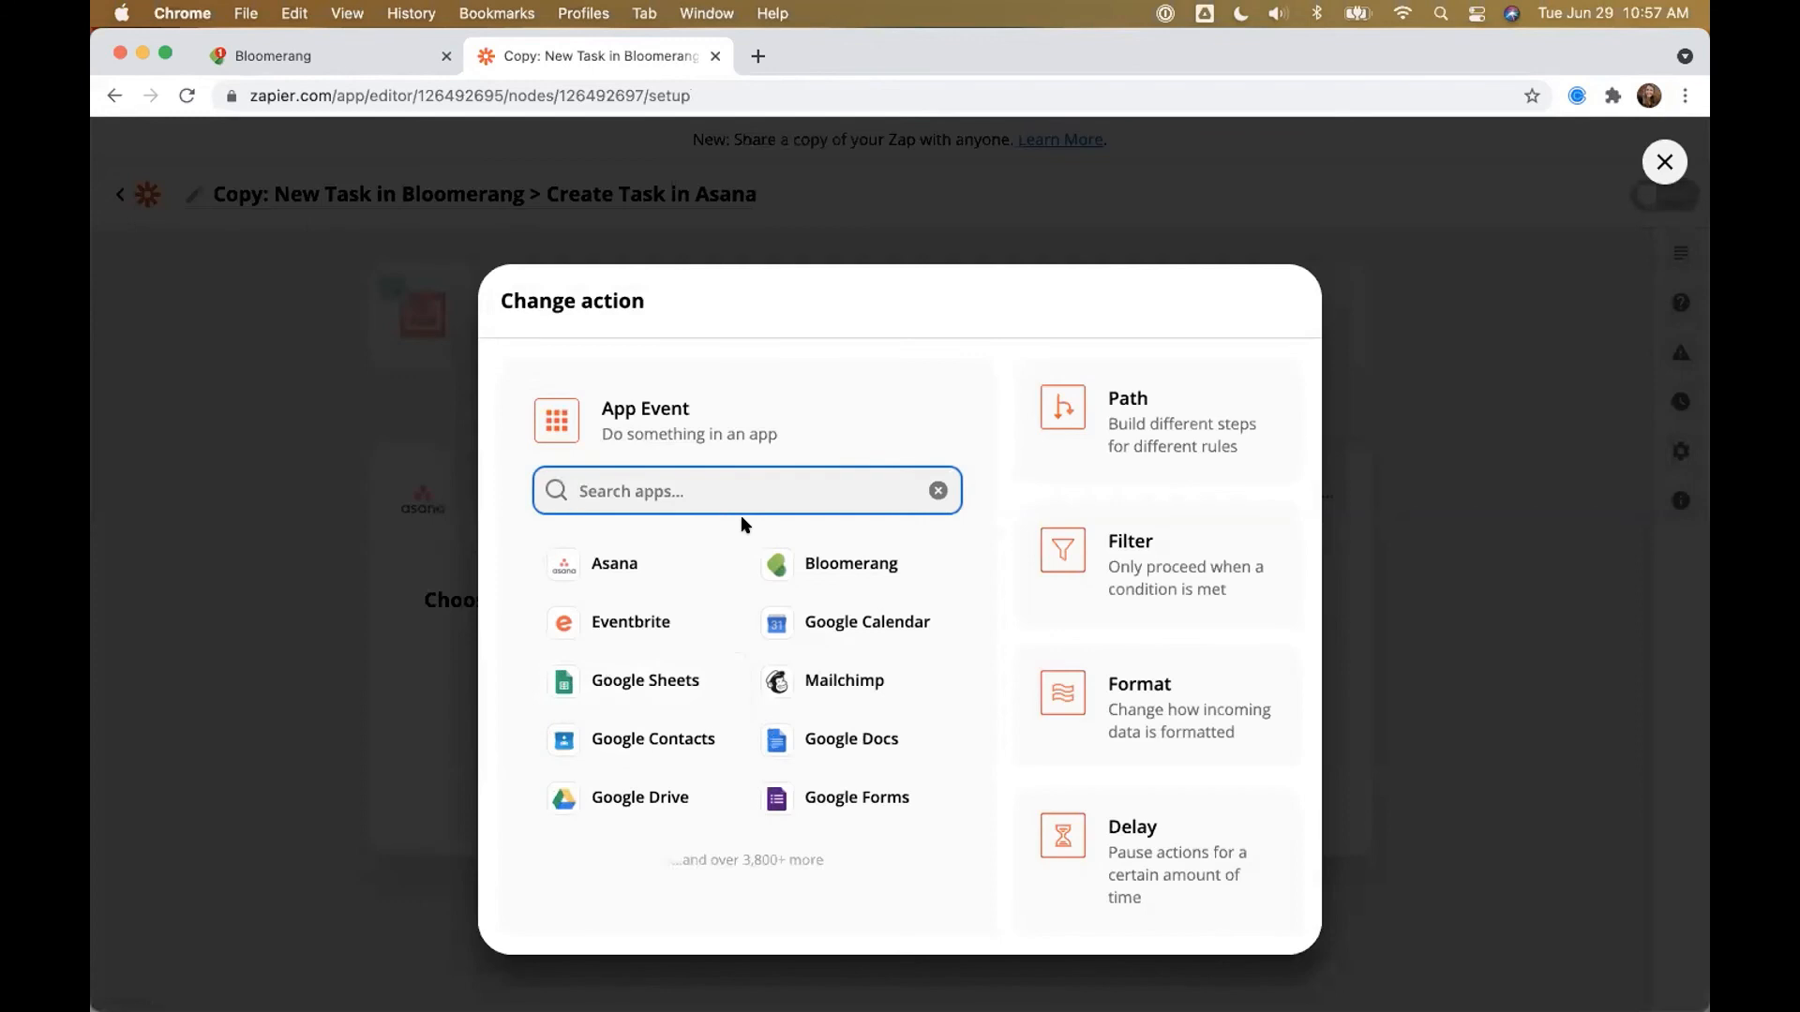
click(844, 624)
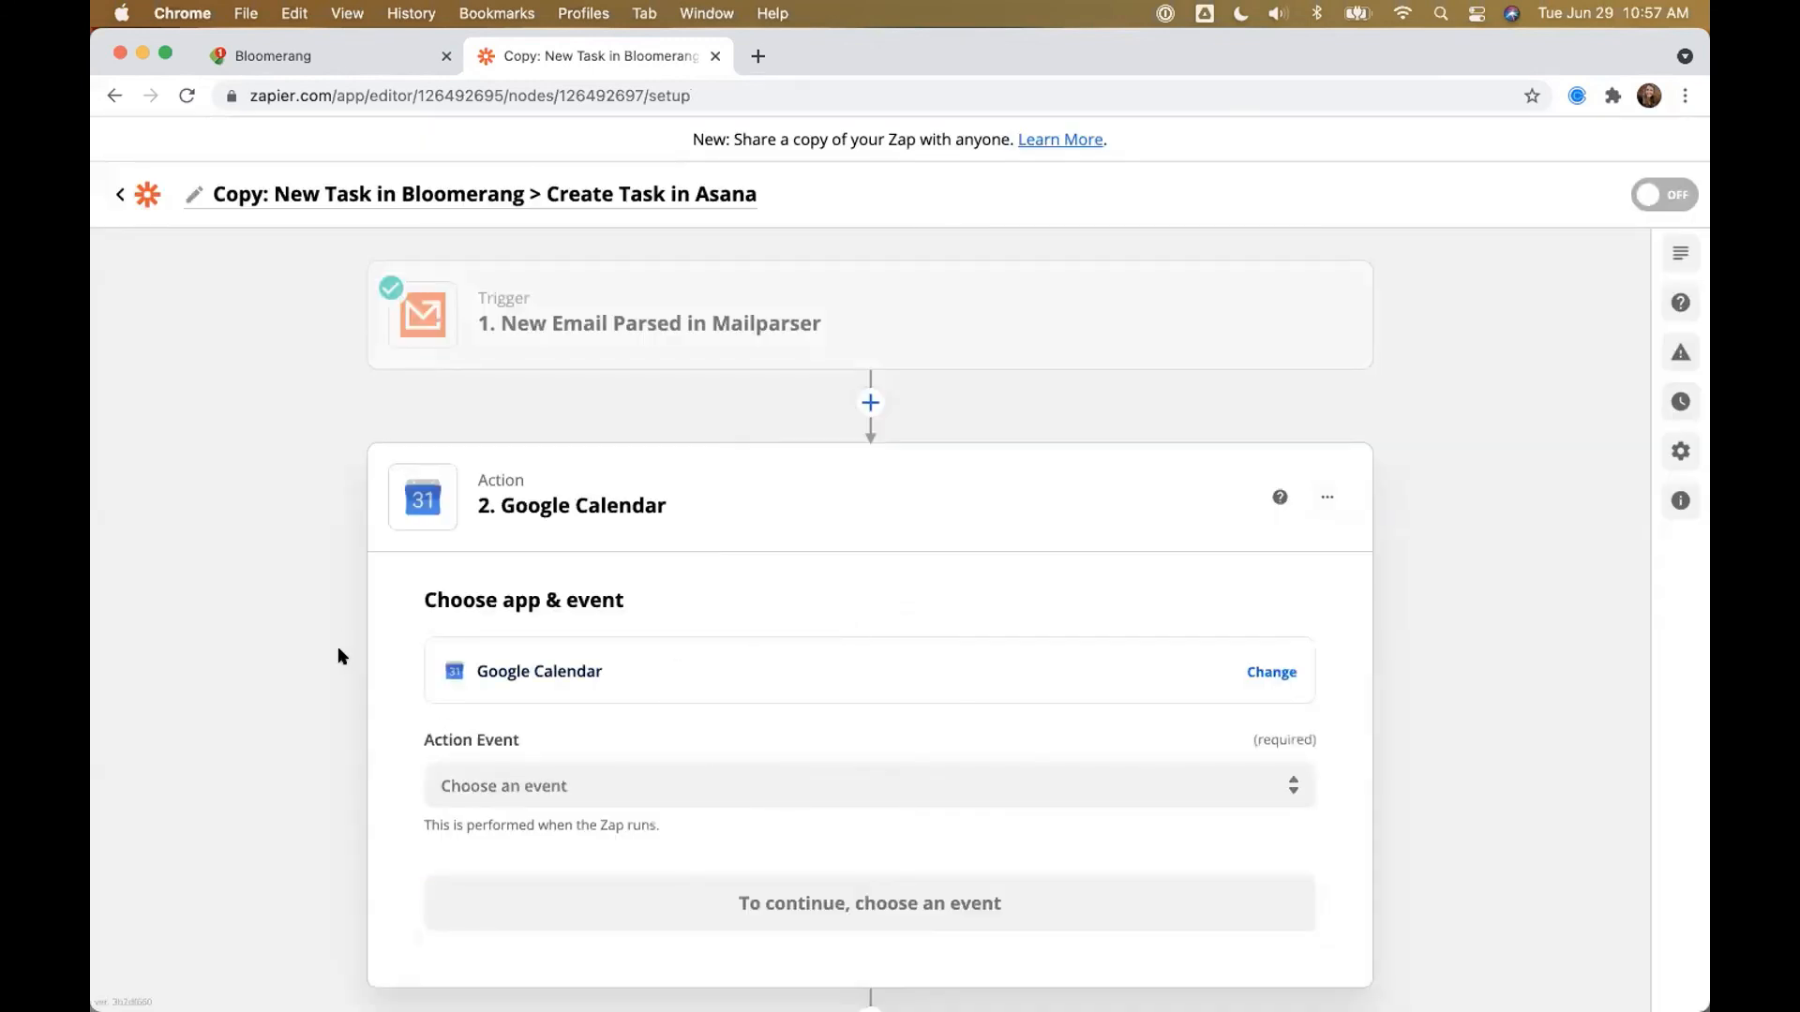
click(503, 780)
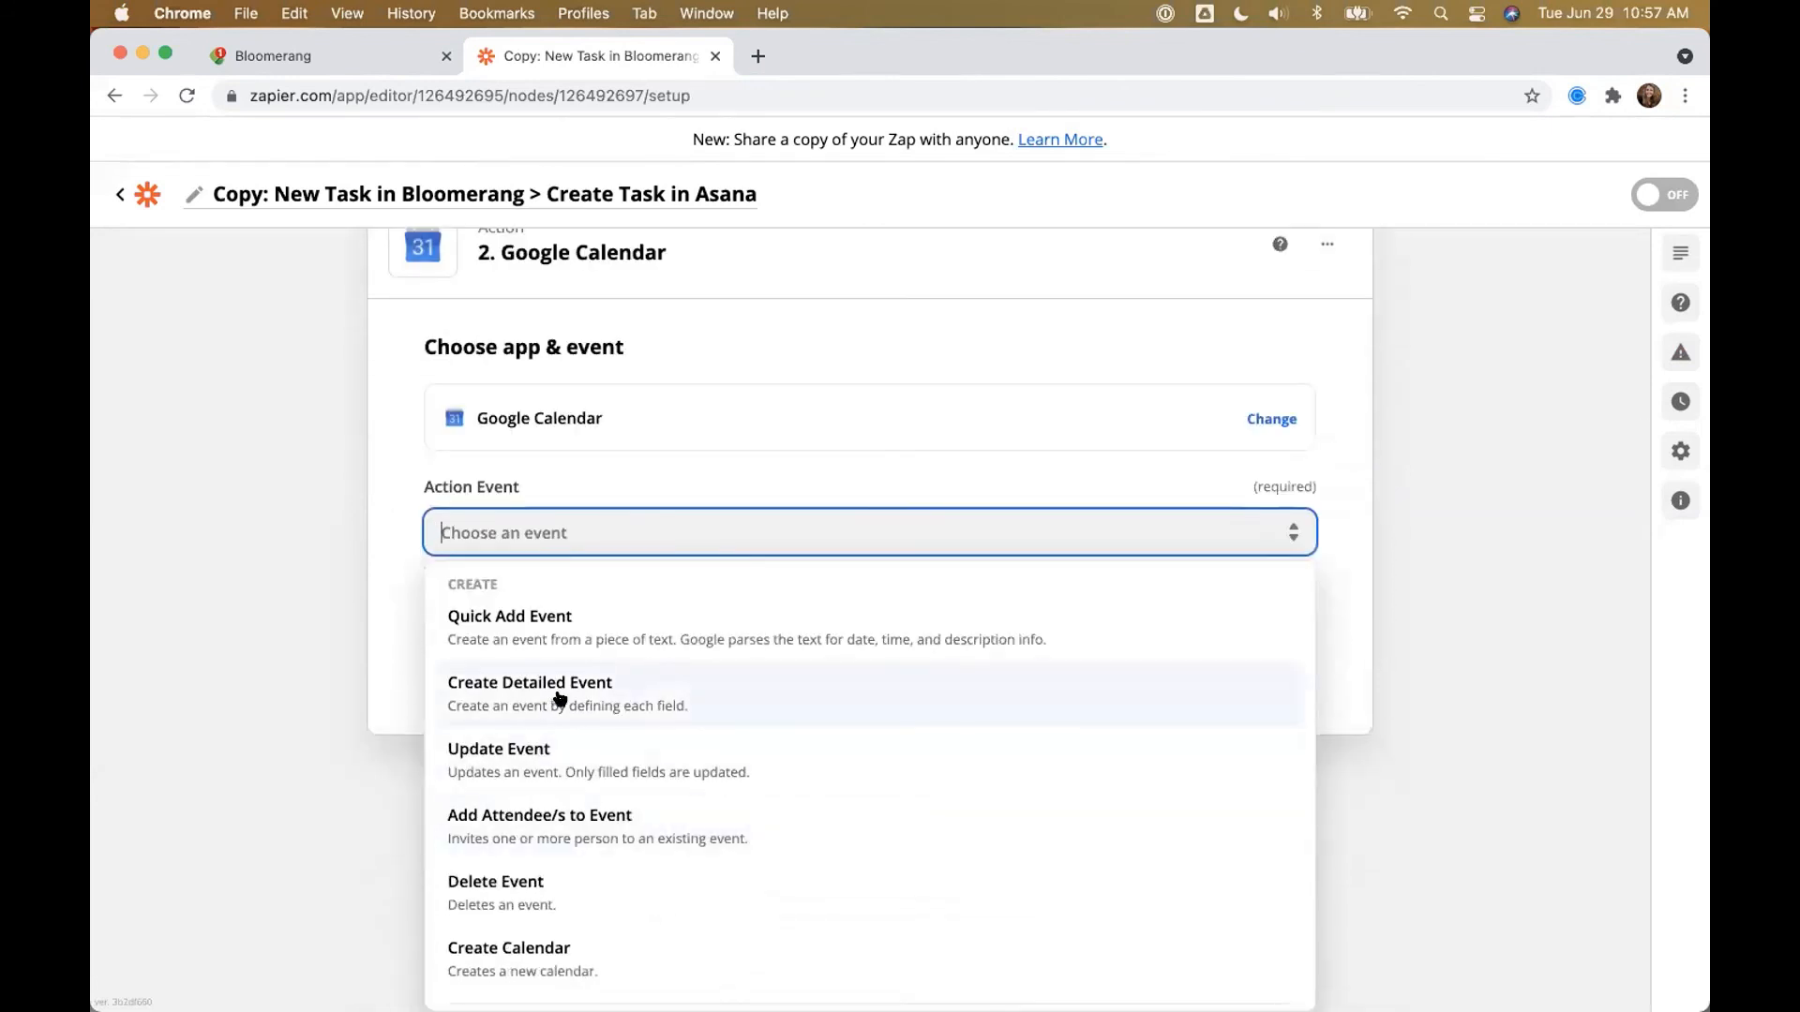
click(560, 698)
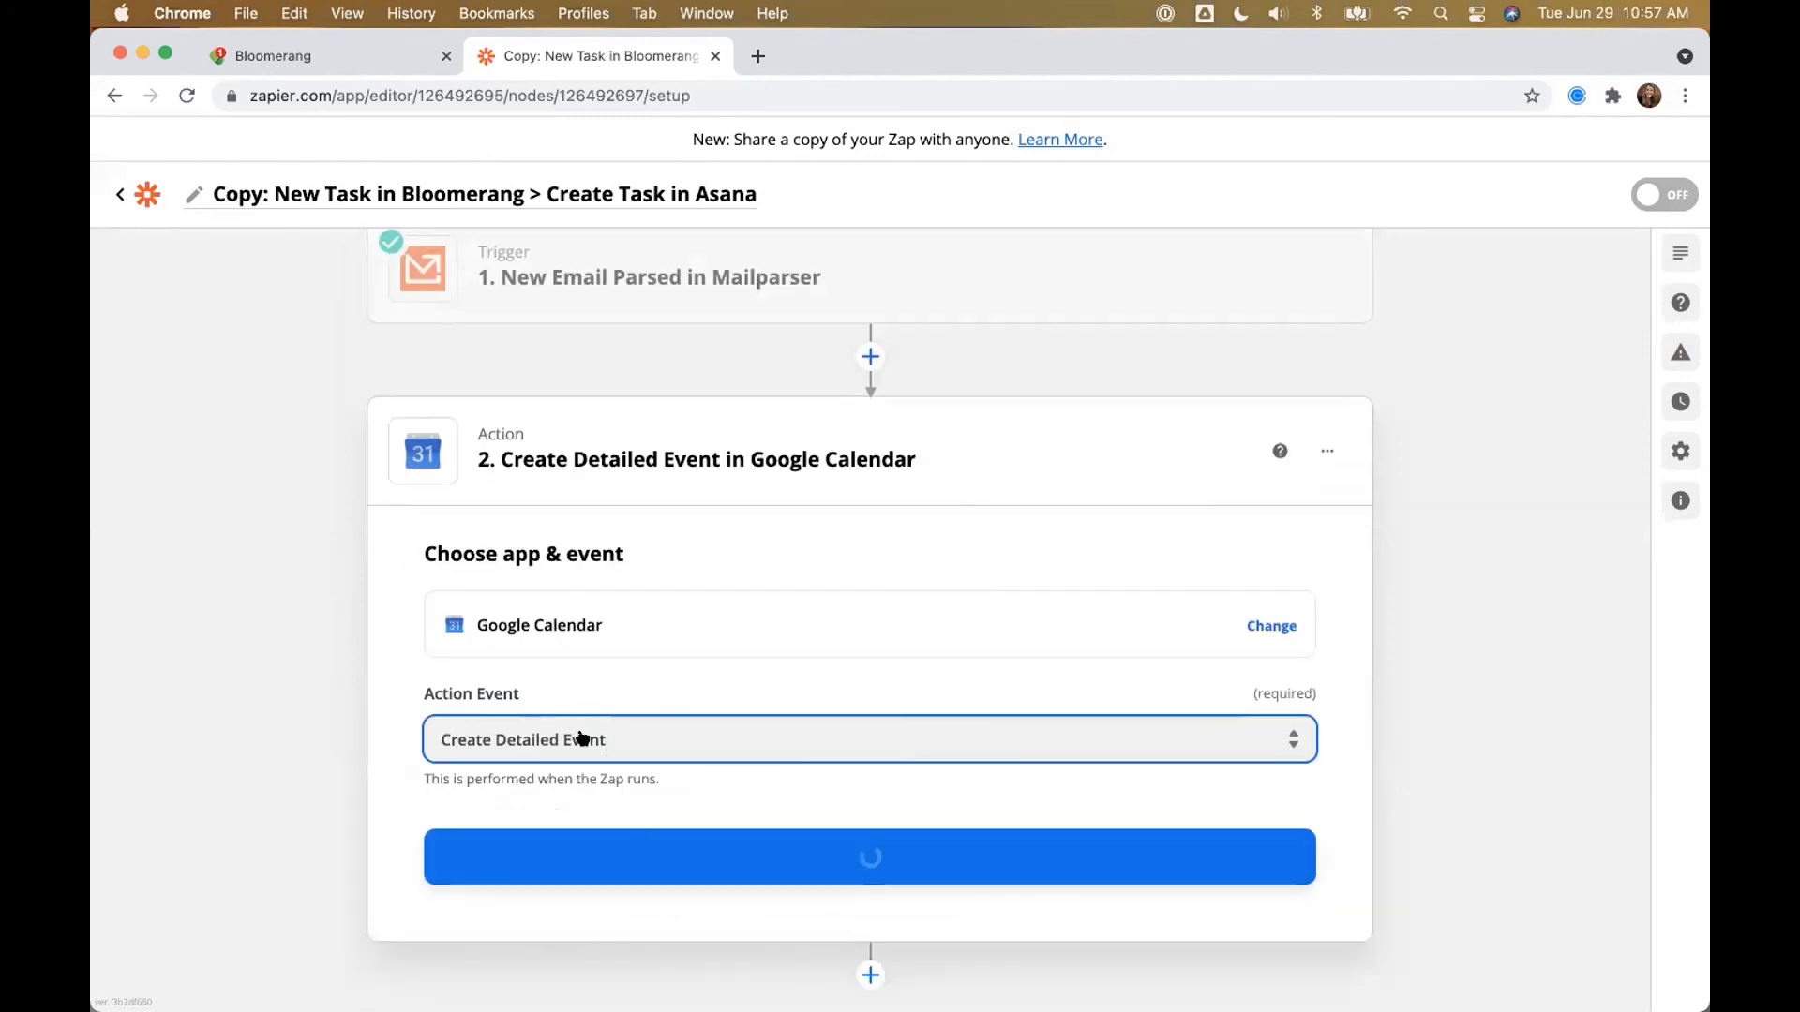
click(589, 848)
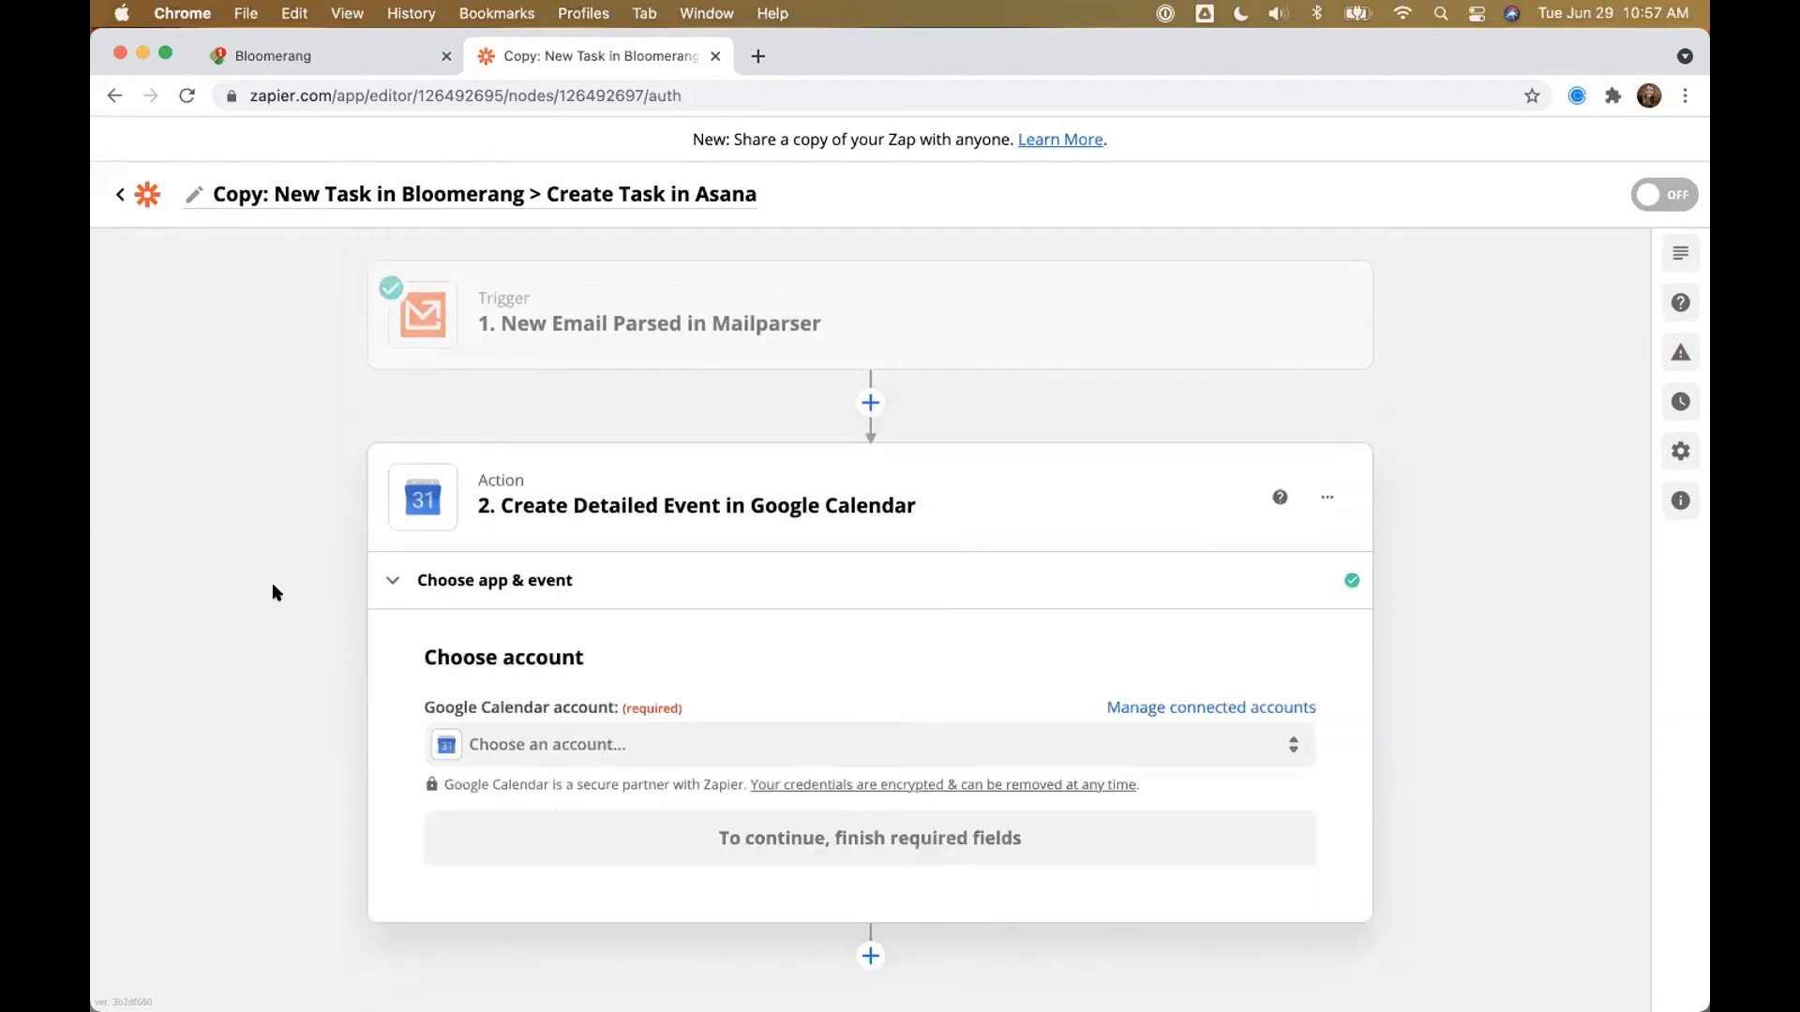
click(506, 747)
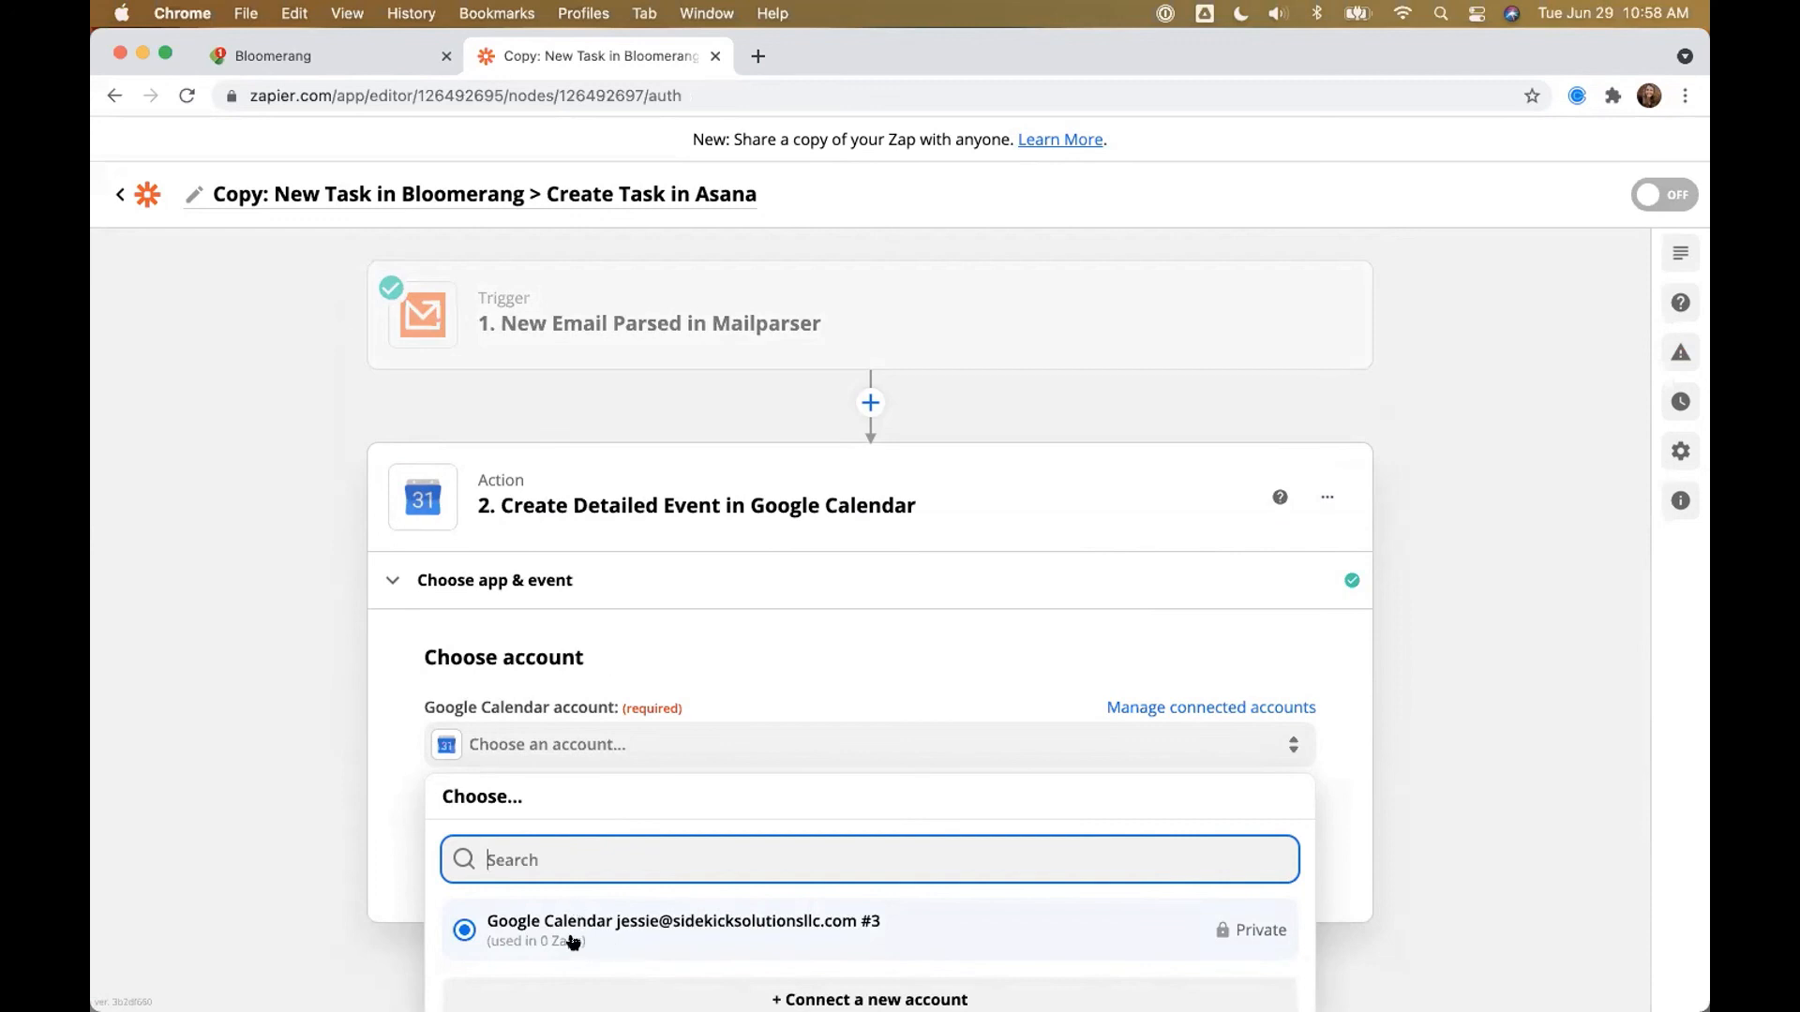
Step: Insert a Filter by Zapier step right after the trigger
click(870, 402)
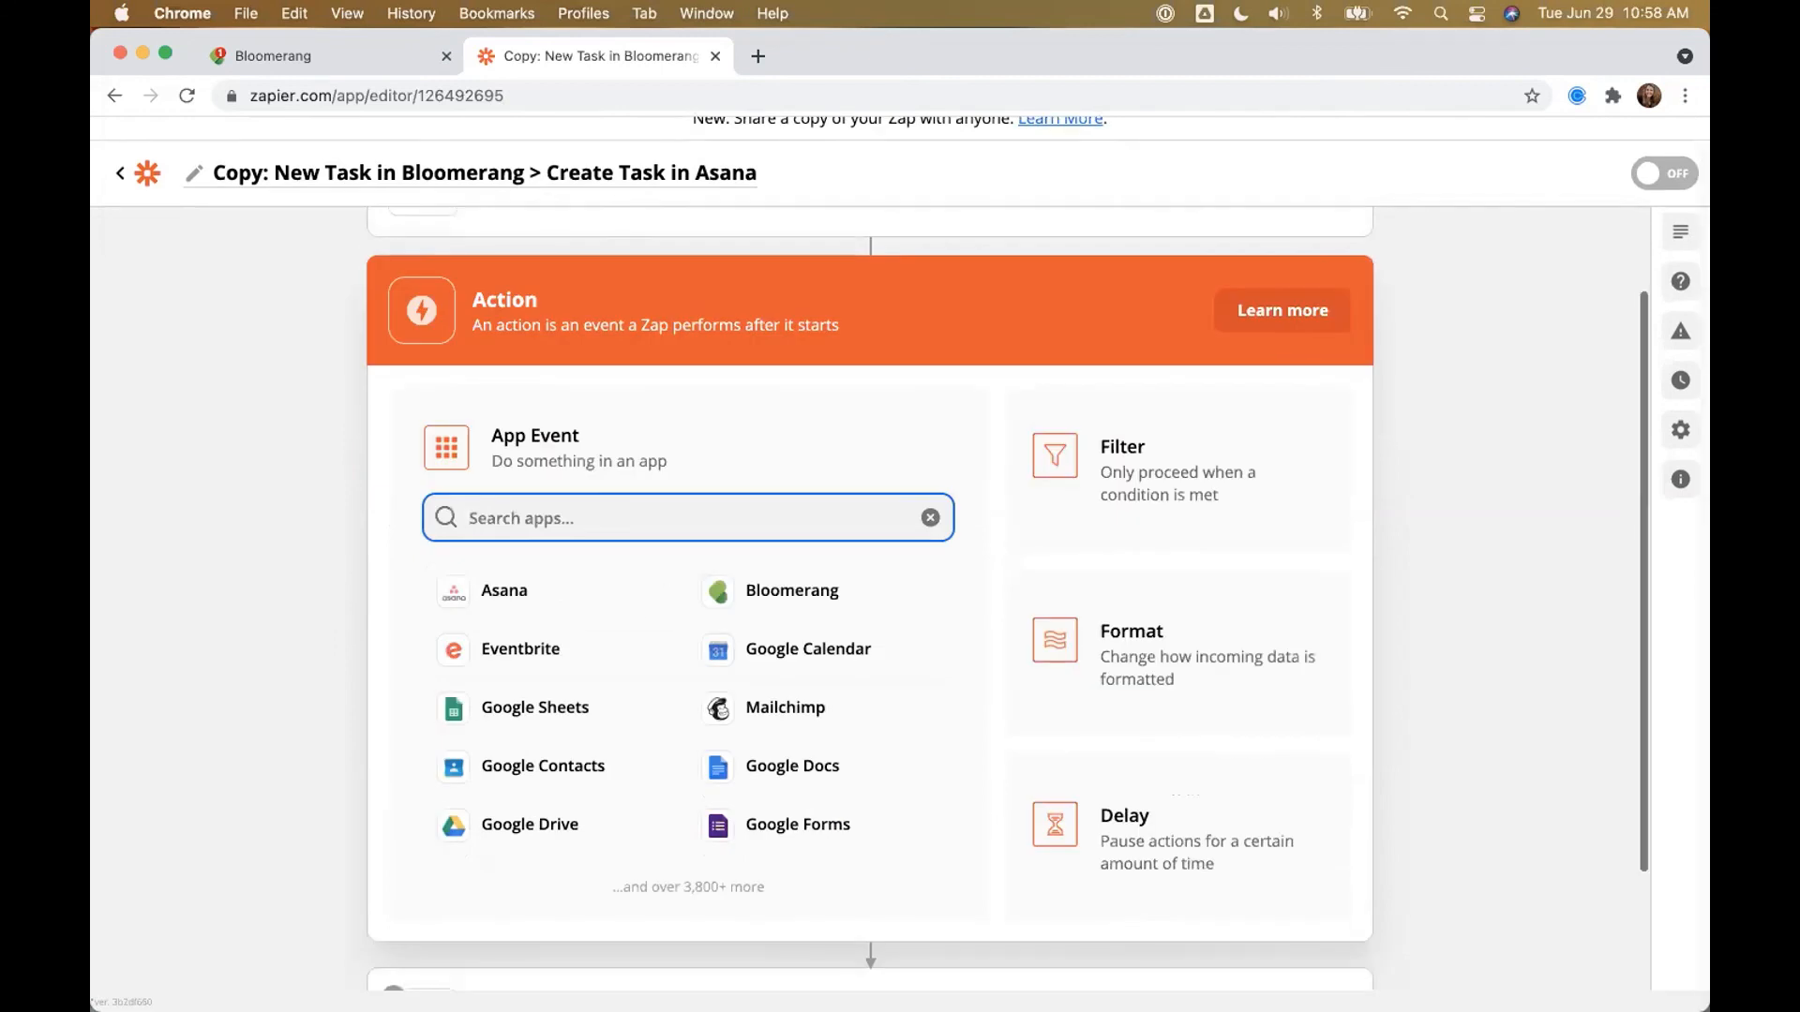
text(Filter)
click(556, 594)
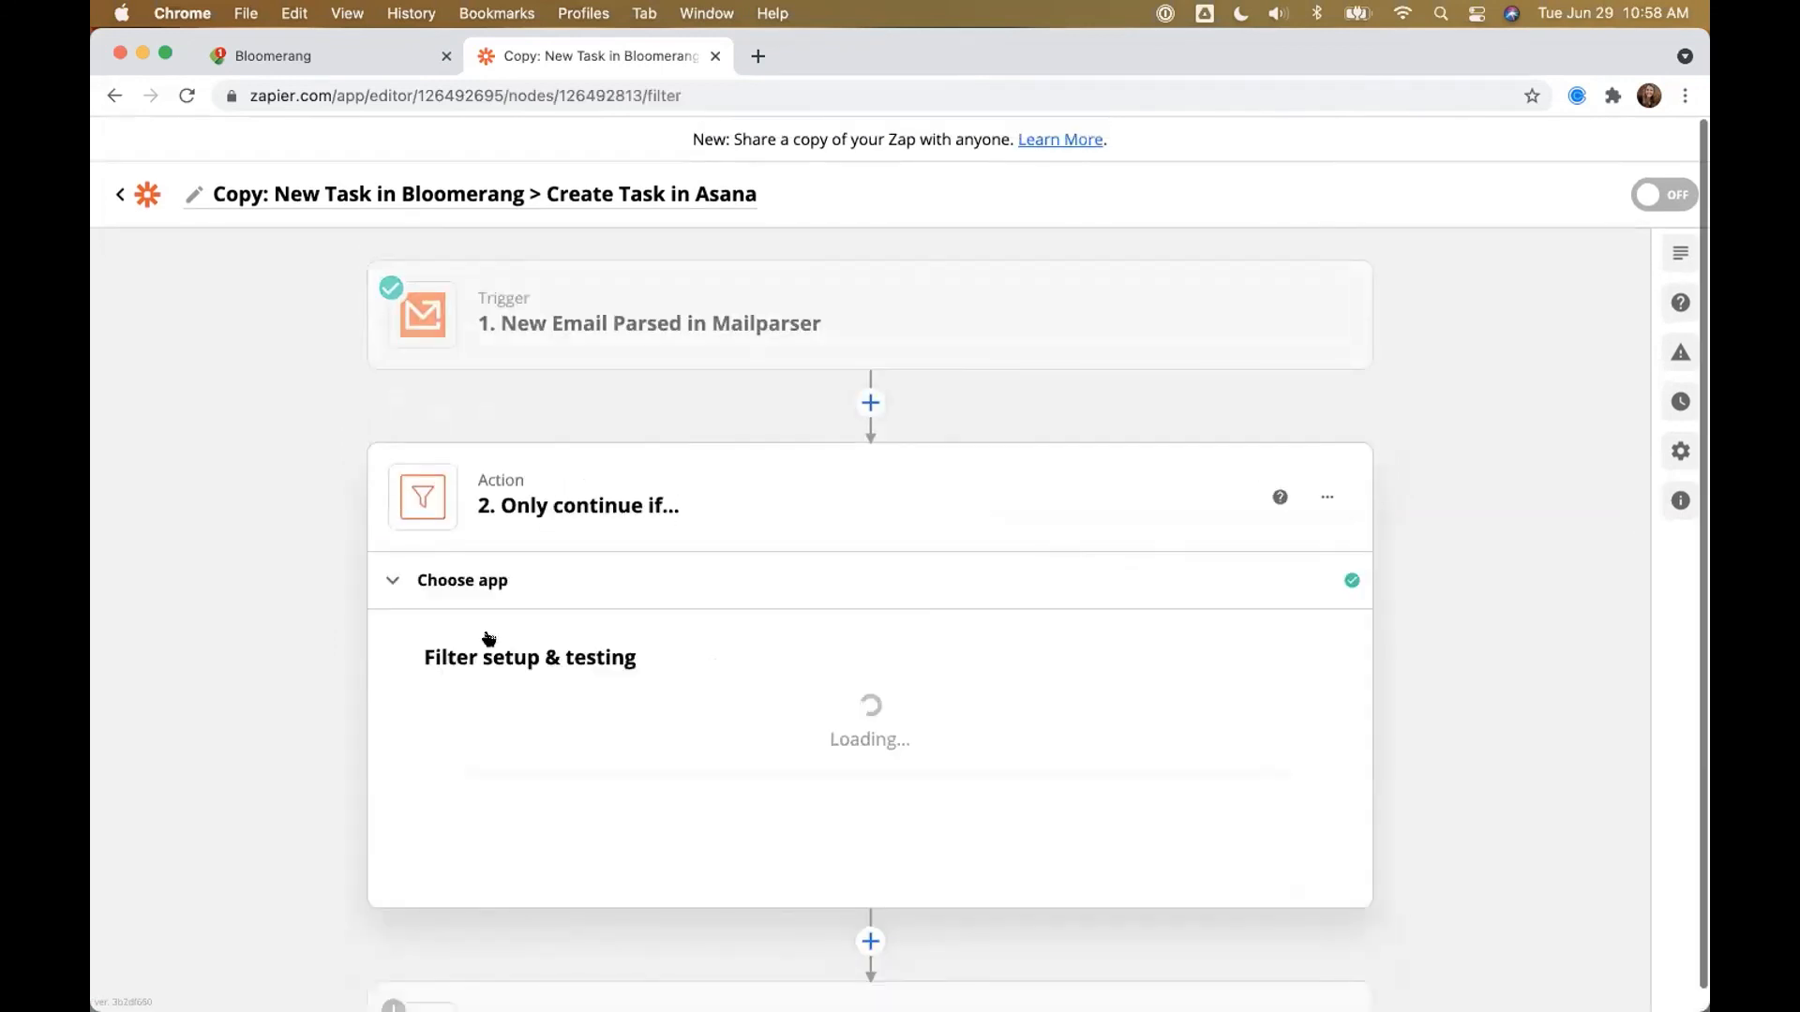
Step: Set the filter to continue only when Bloomerang Email Attachment 1 exactly matches a person's name
click(522, 738)
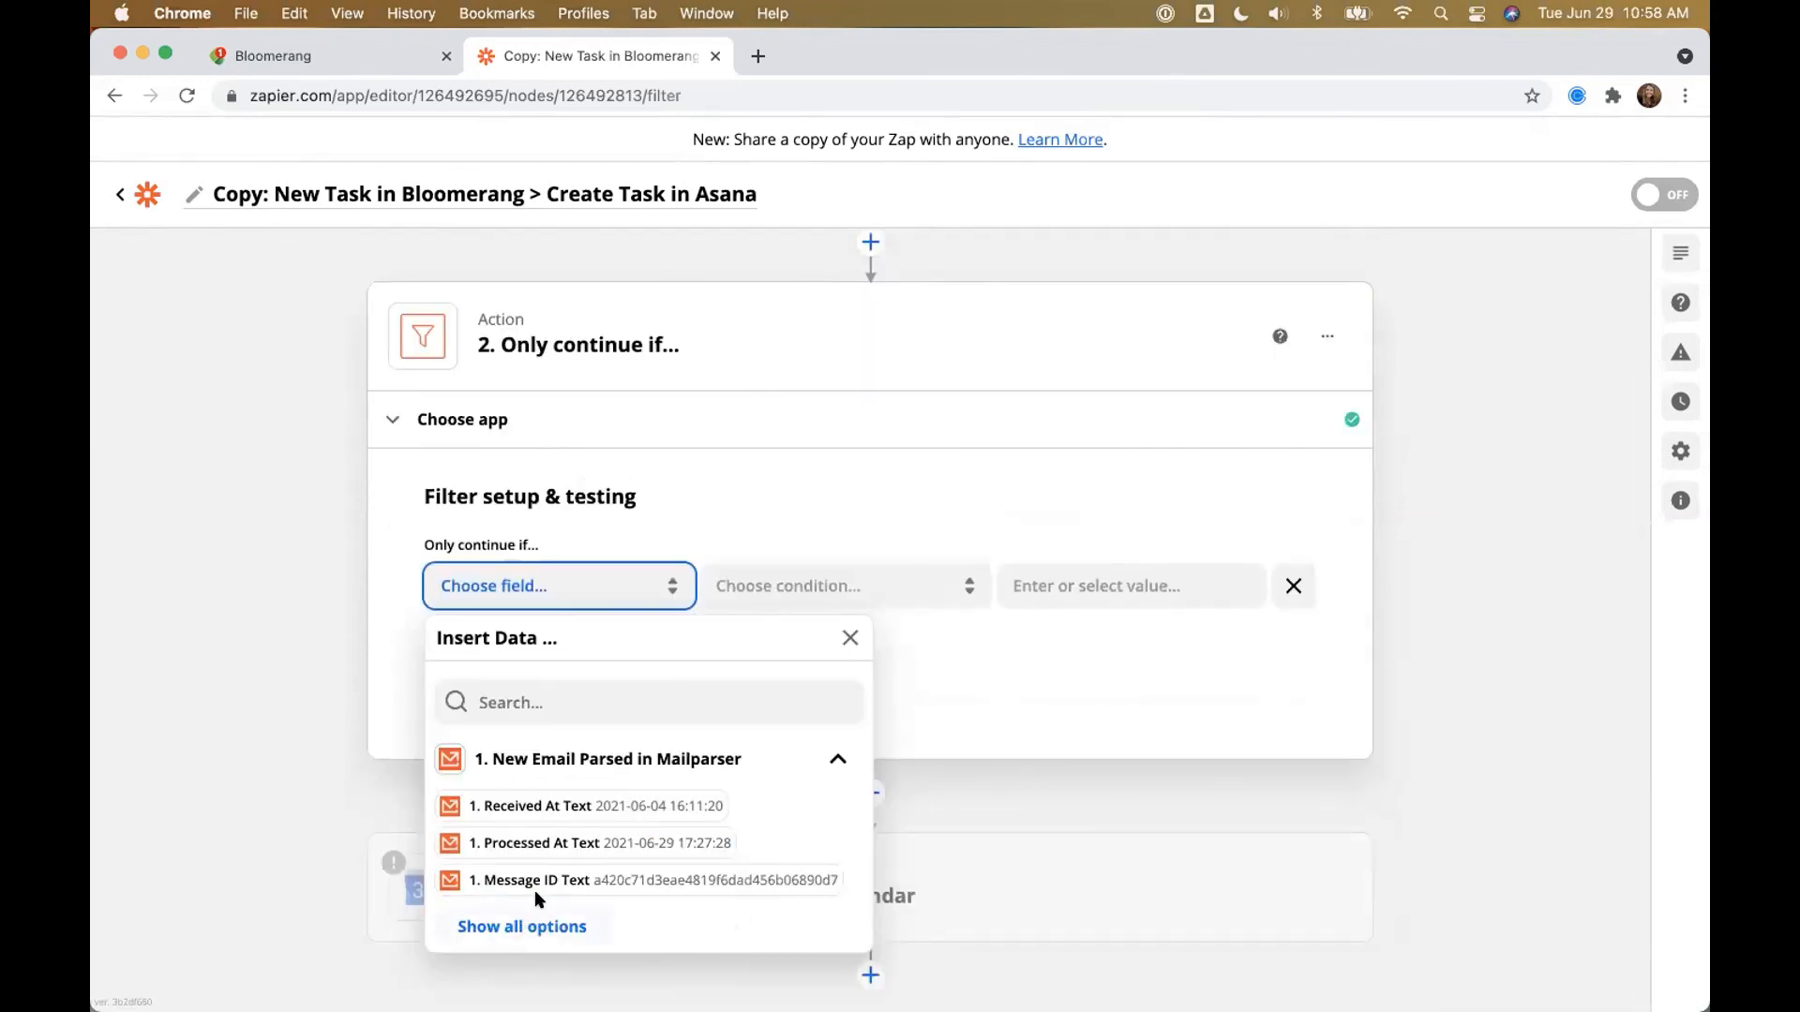
click(525, 926)
scroll(568, 825, down, 5)
click(574, 848)
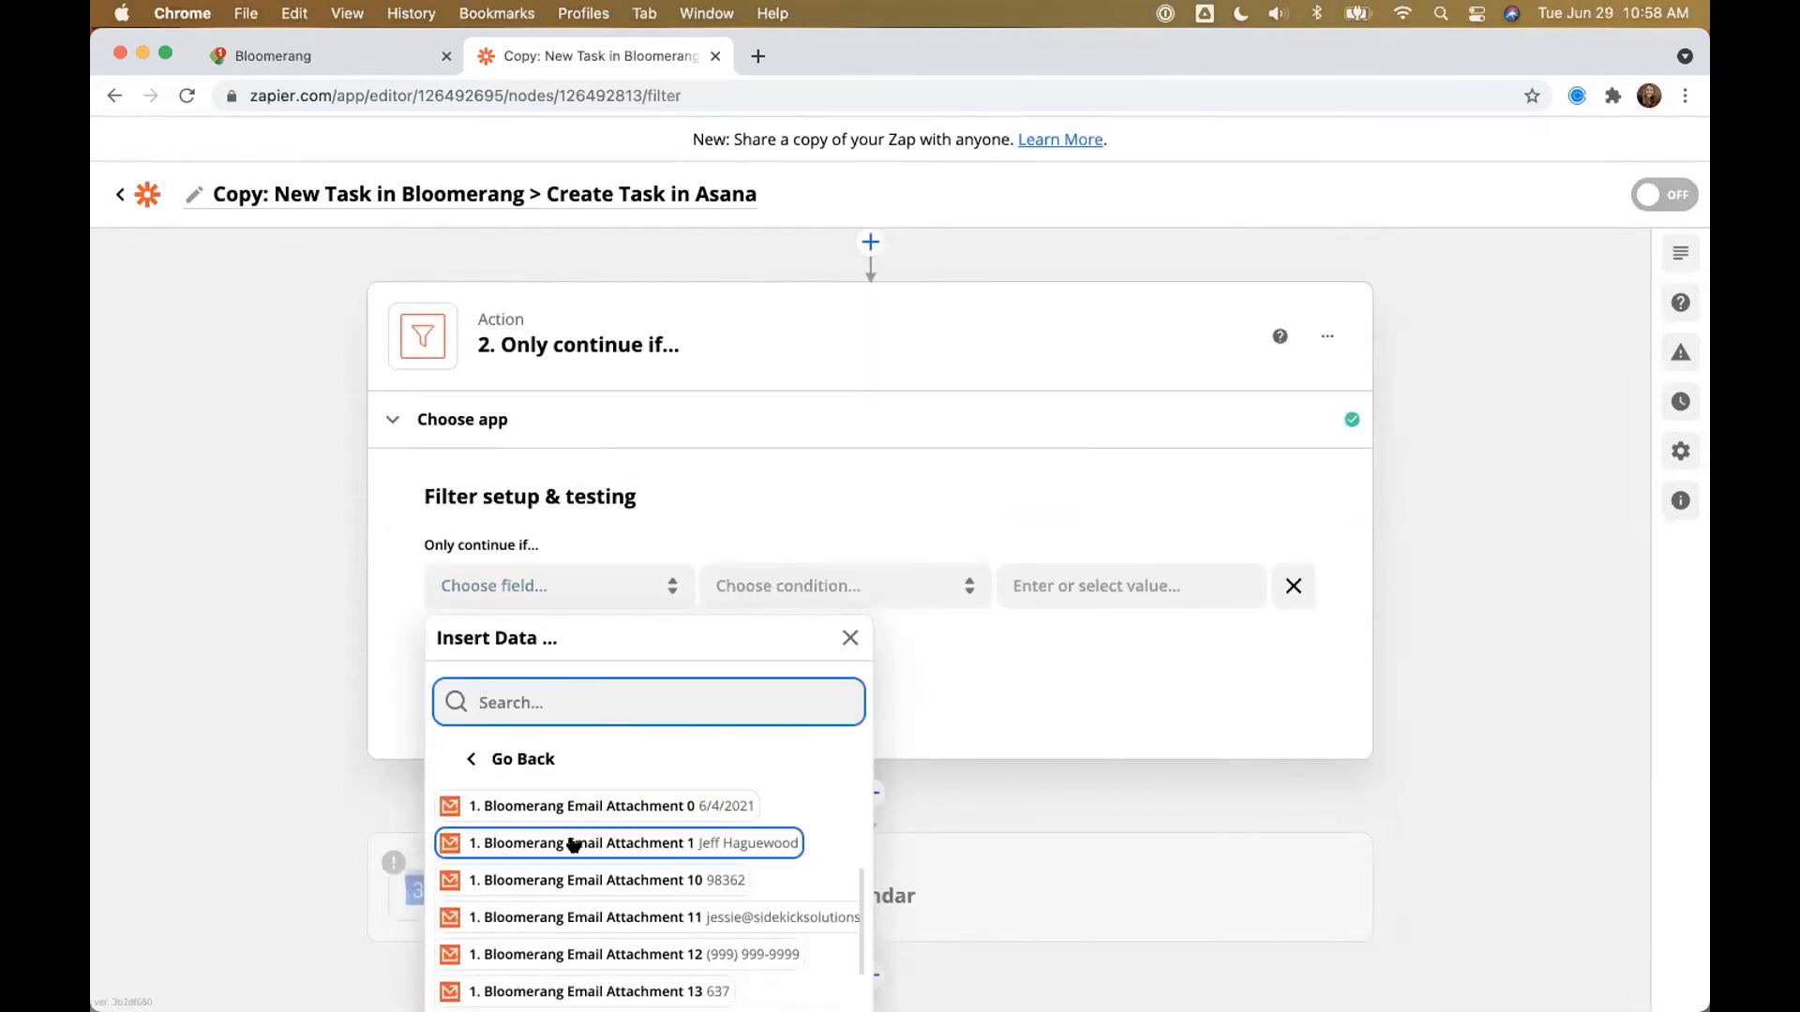
click(811, 737)
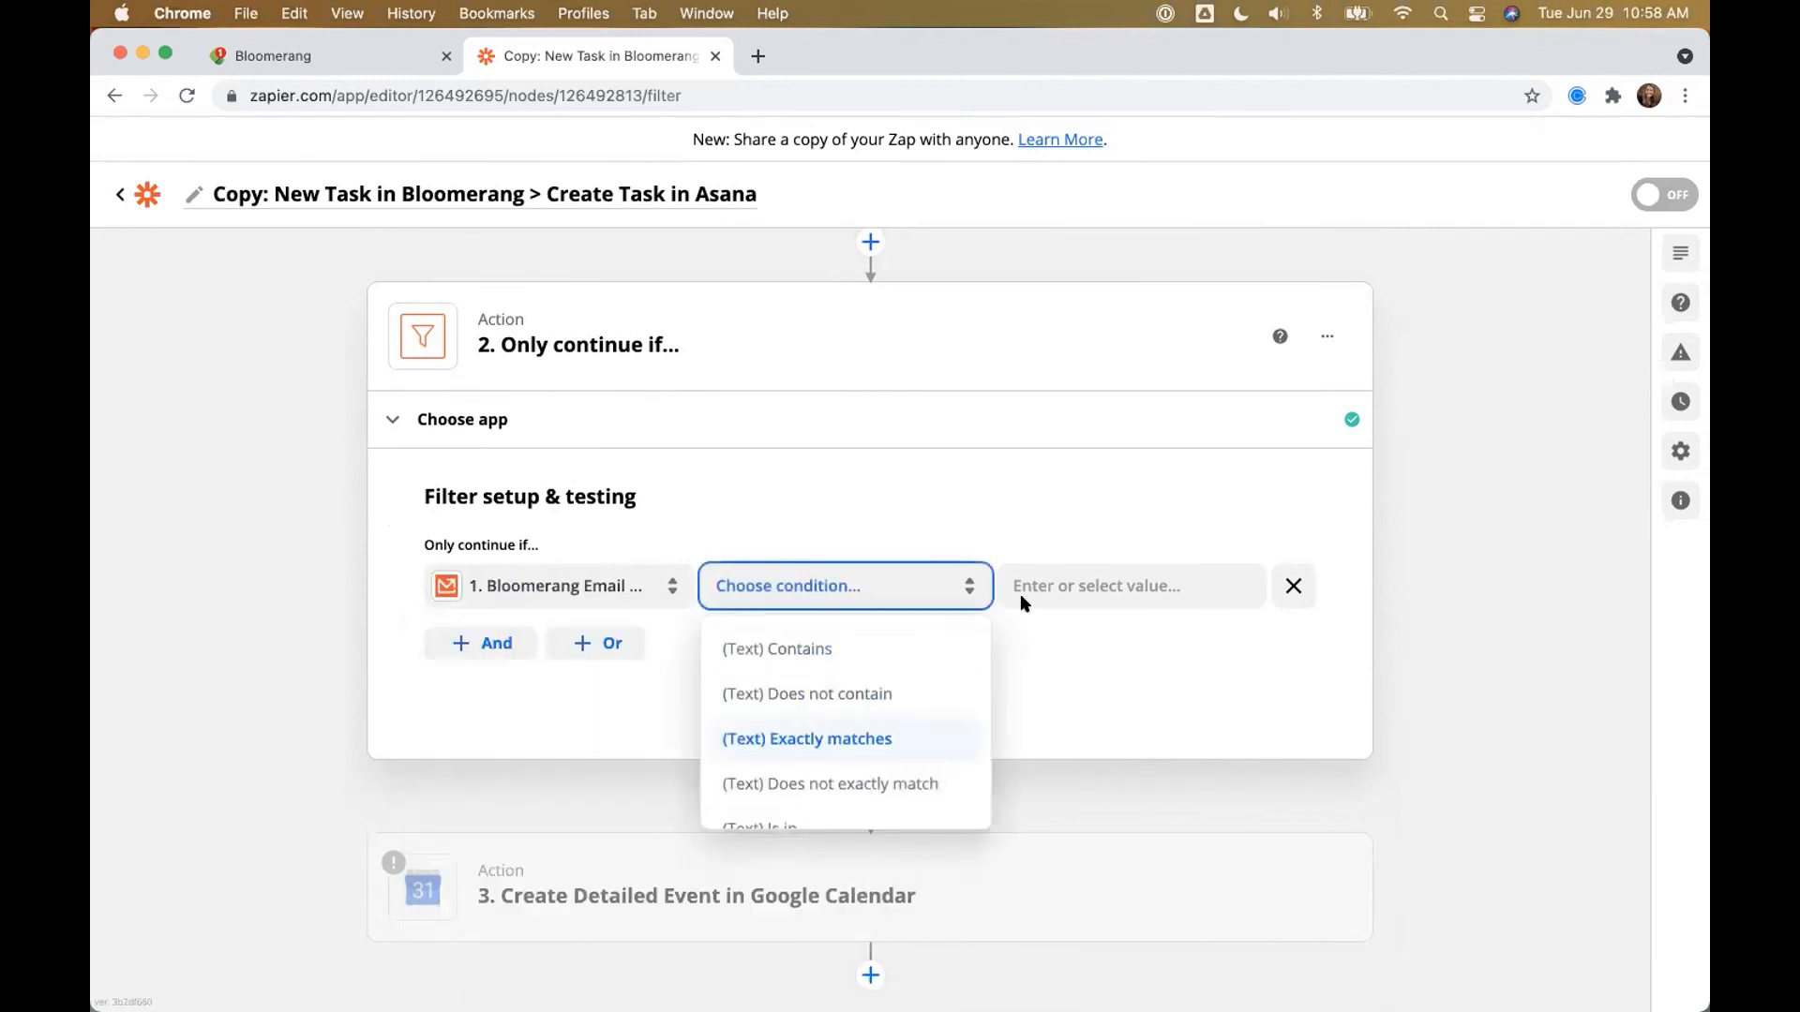
click(1057, 575)
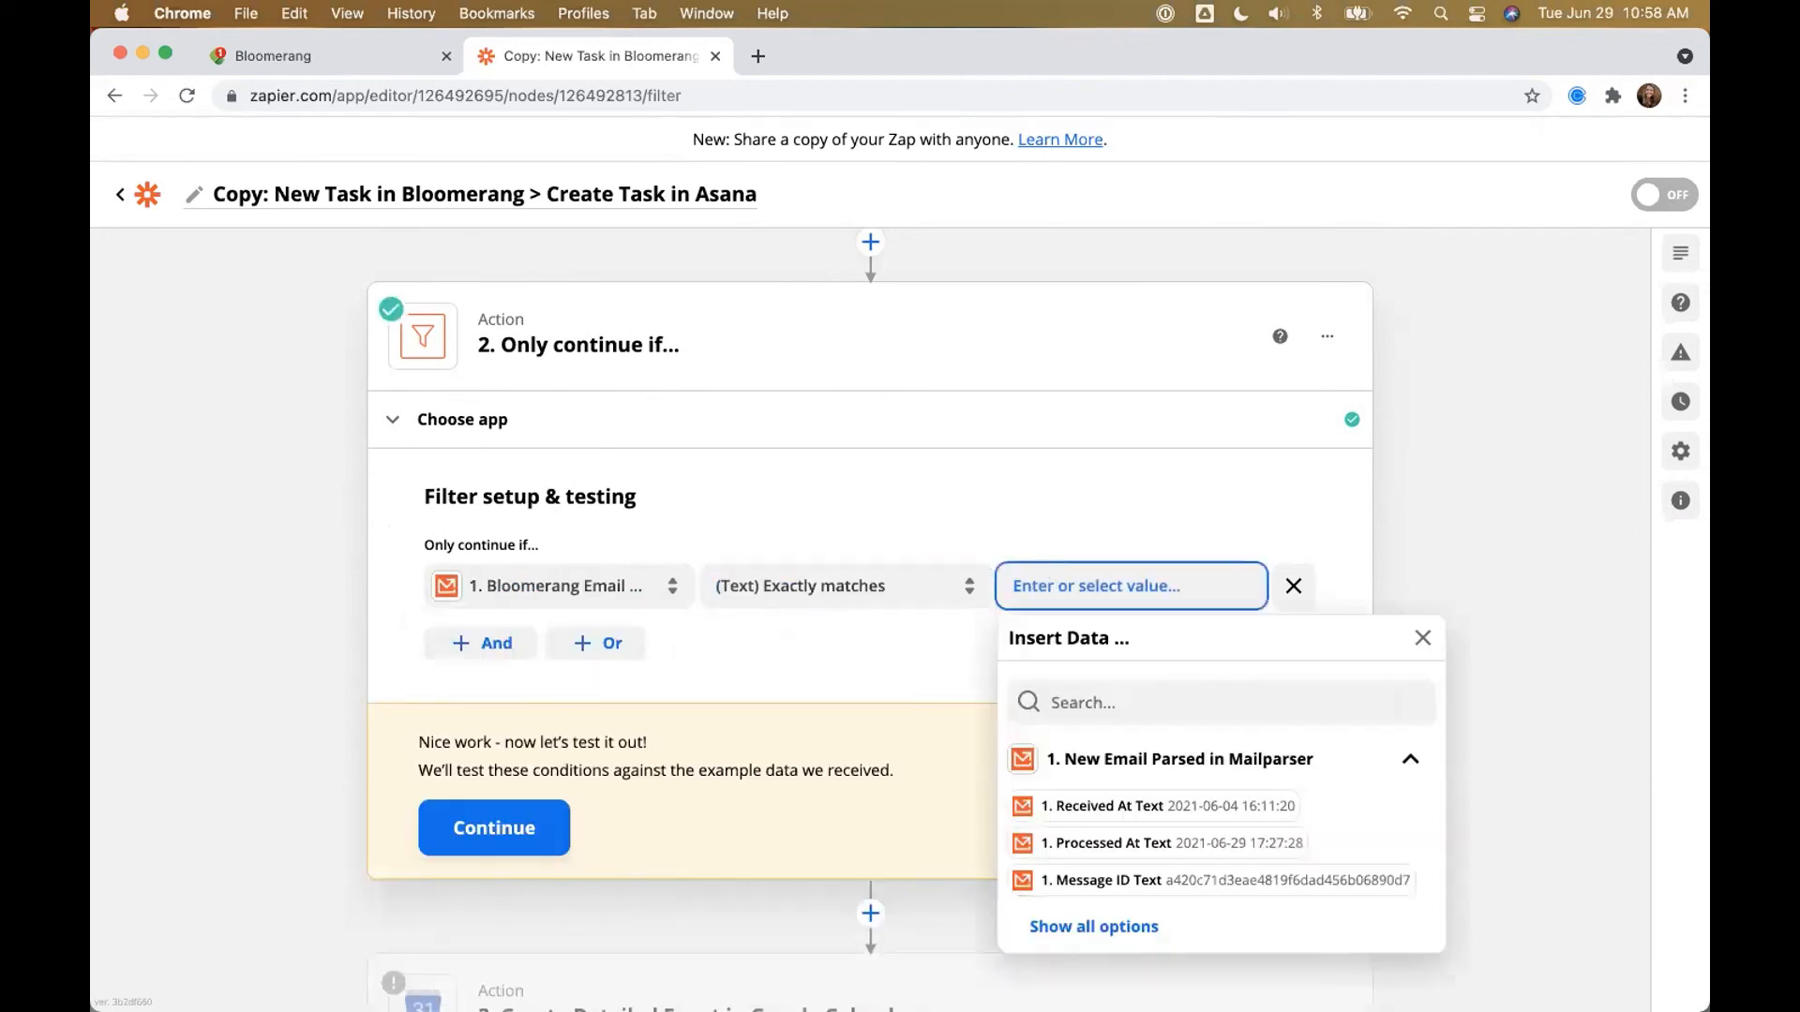
click(337, 622)
scroll(338, 622, up, 3)
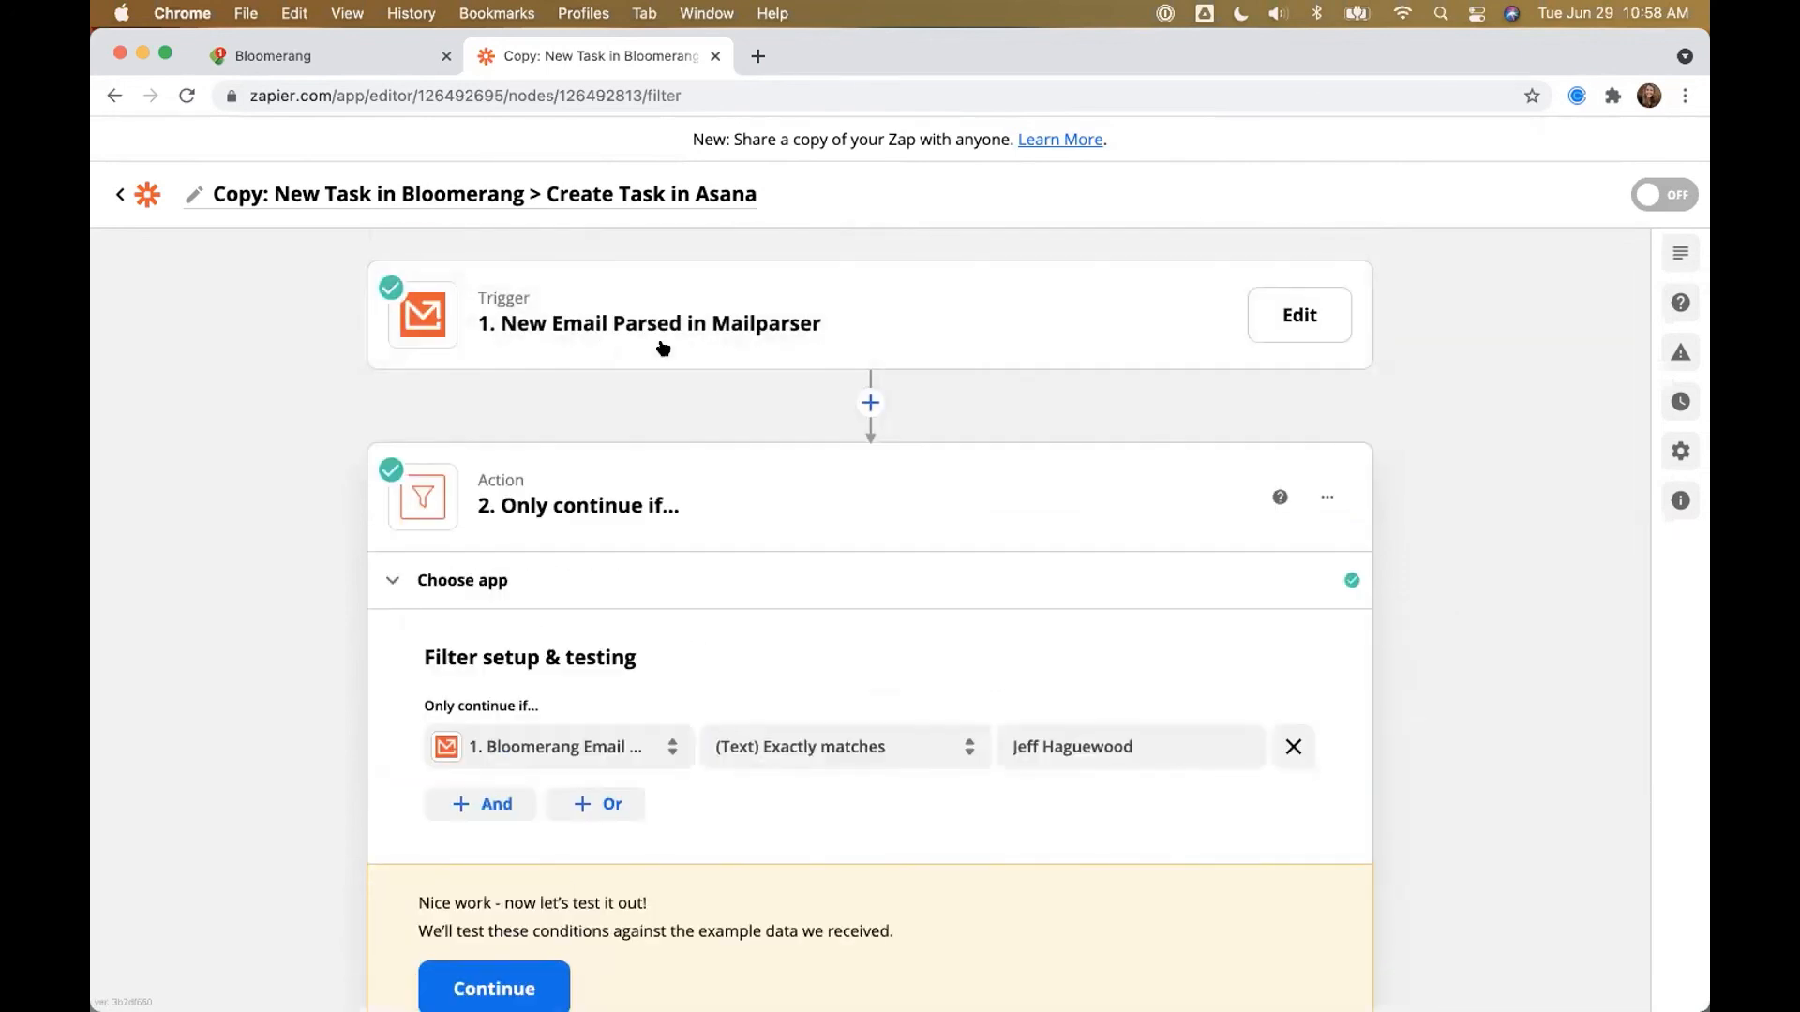
scroll(257, 450, down, 5)
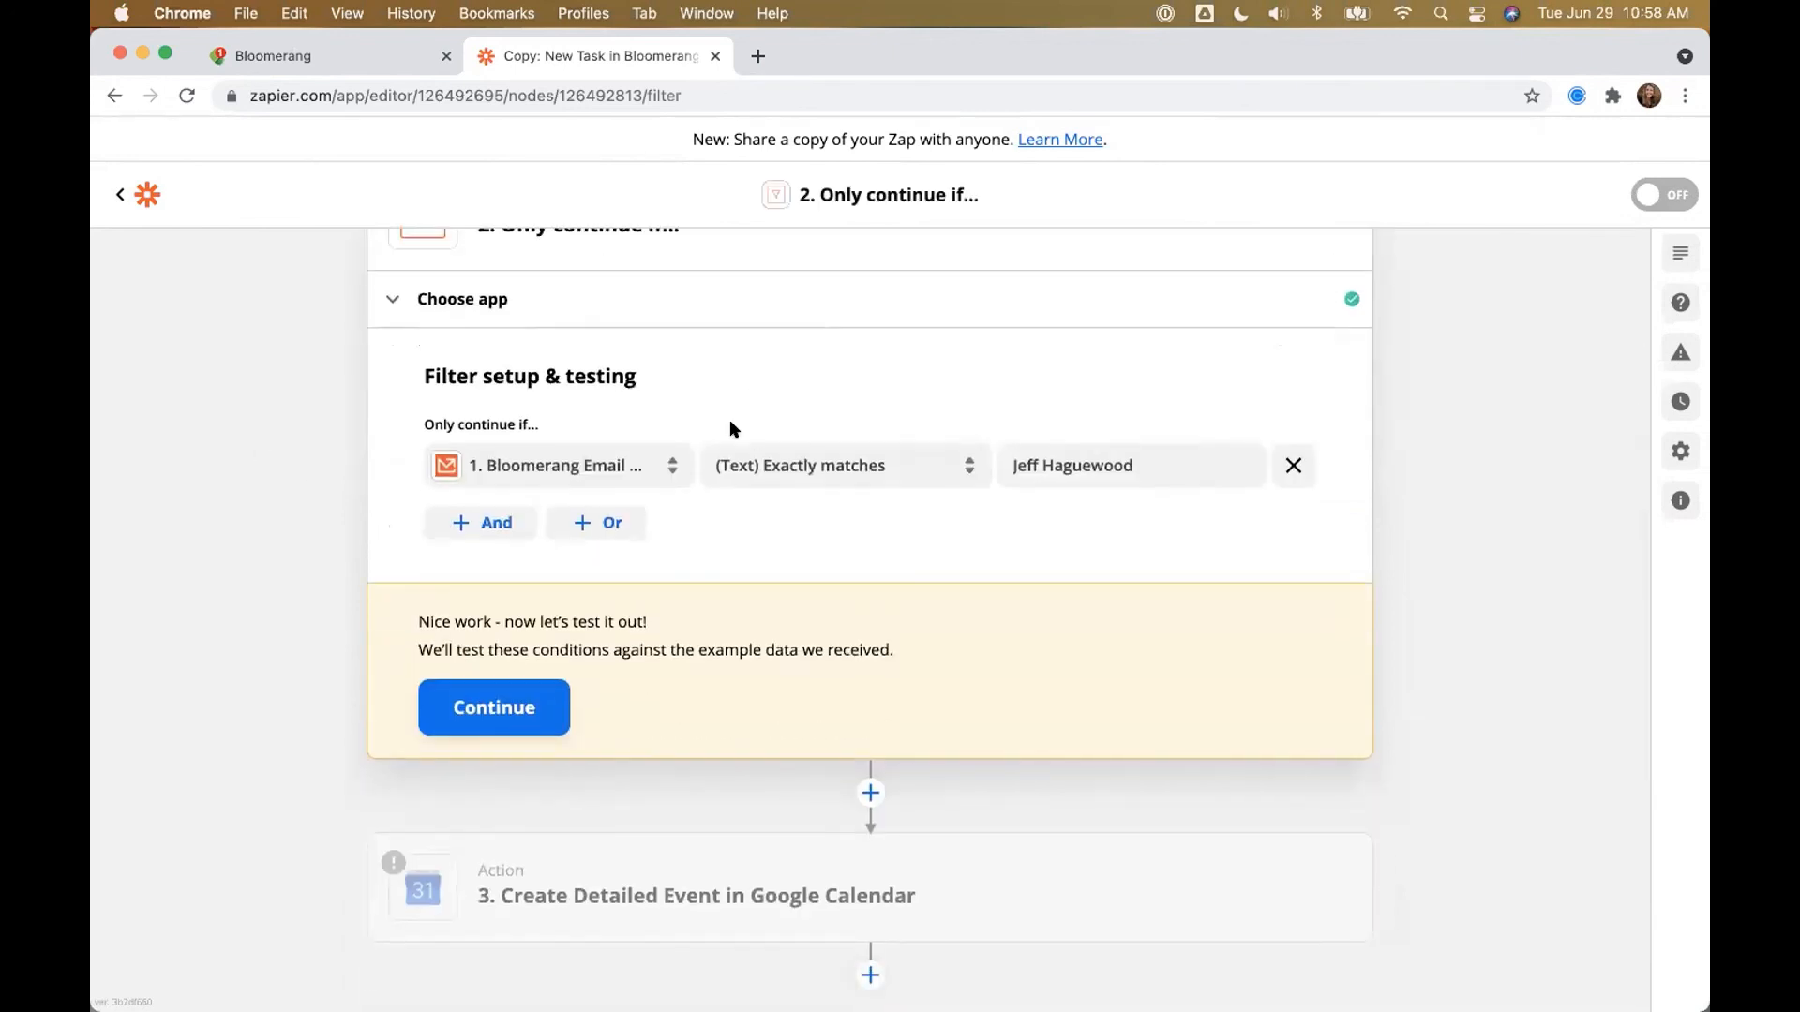
scroll(747, 453, up, 4)
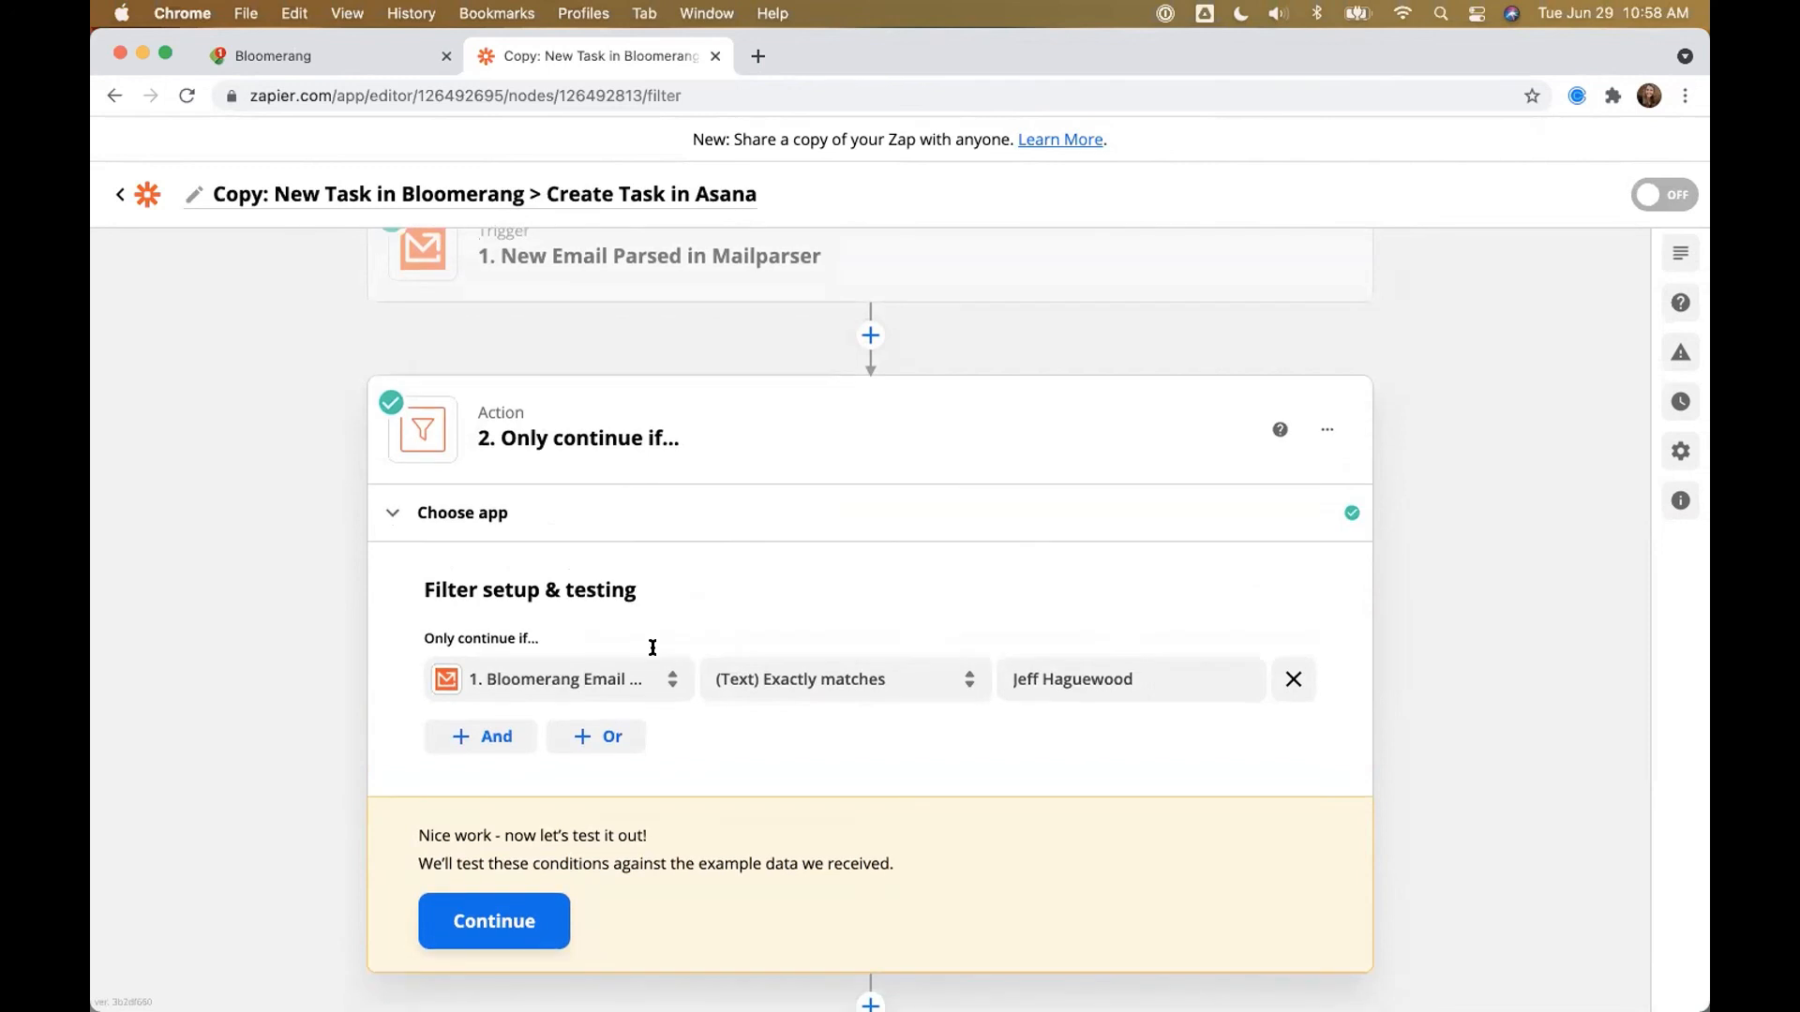
scroll(651, 649, down, 4)
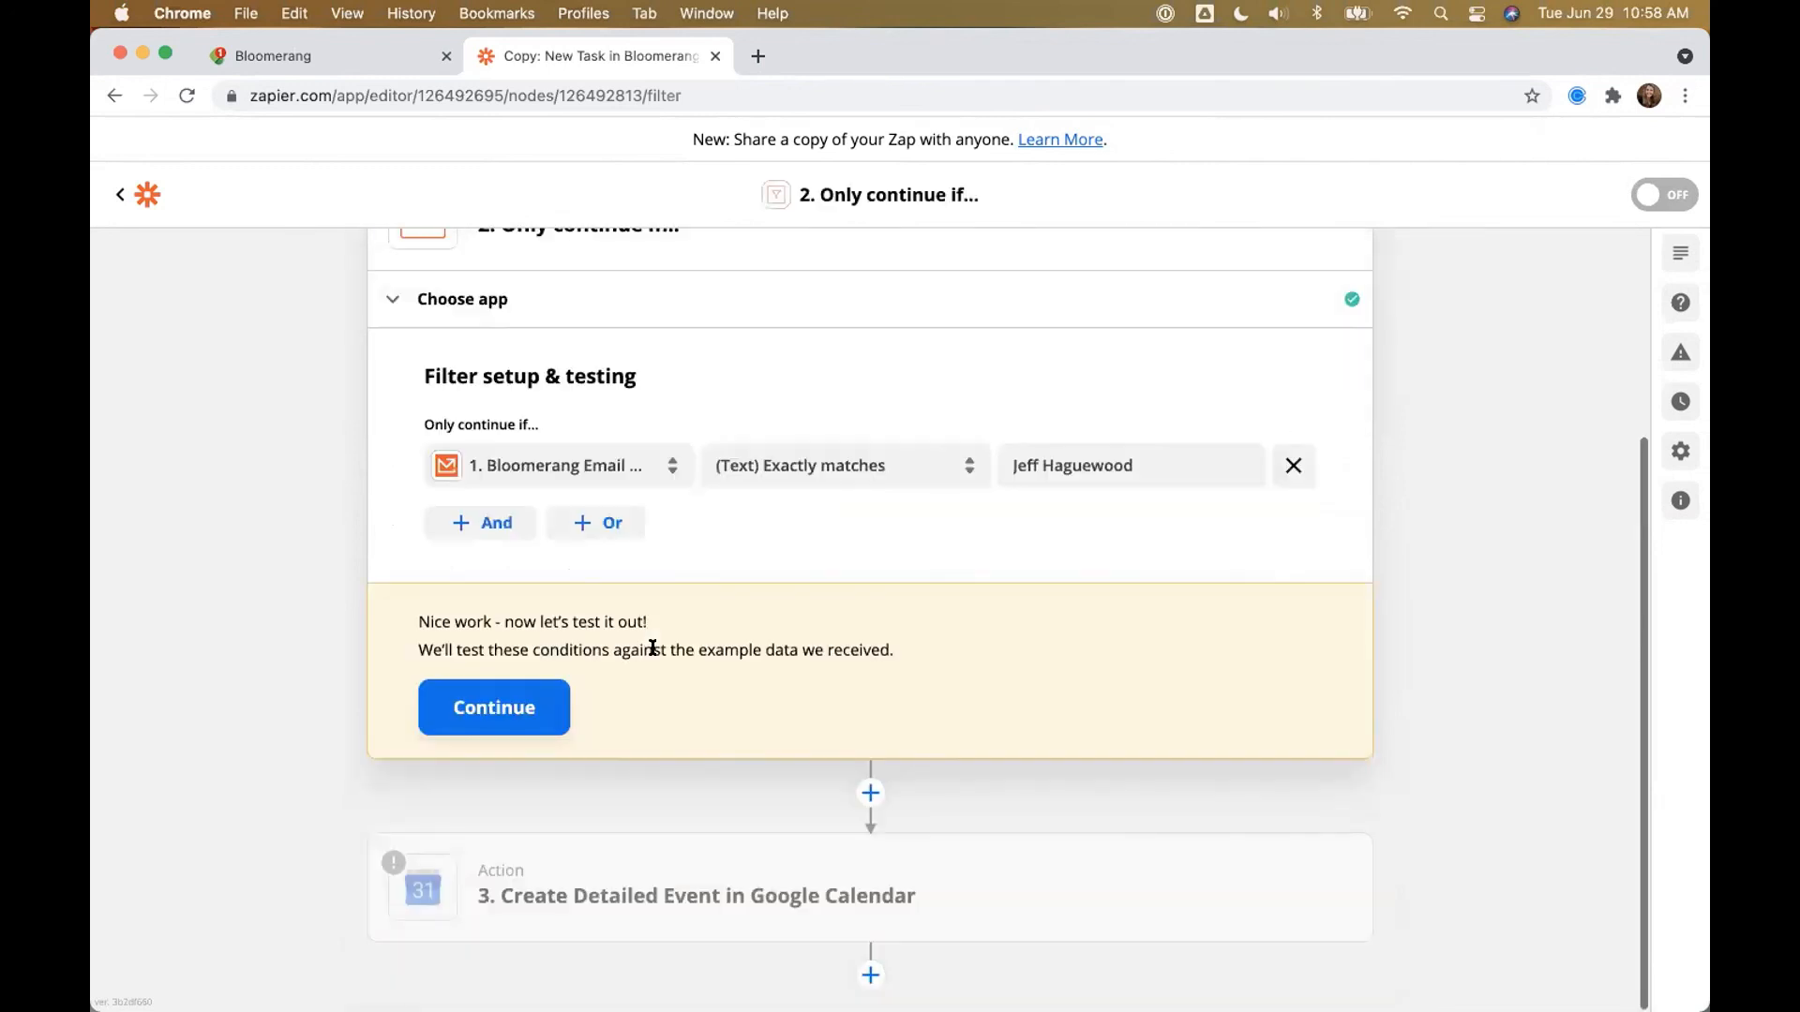
Step: Connect the Google Calendar account and select the user's own calendar
click(675, 876)
click(519, 761)
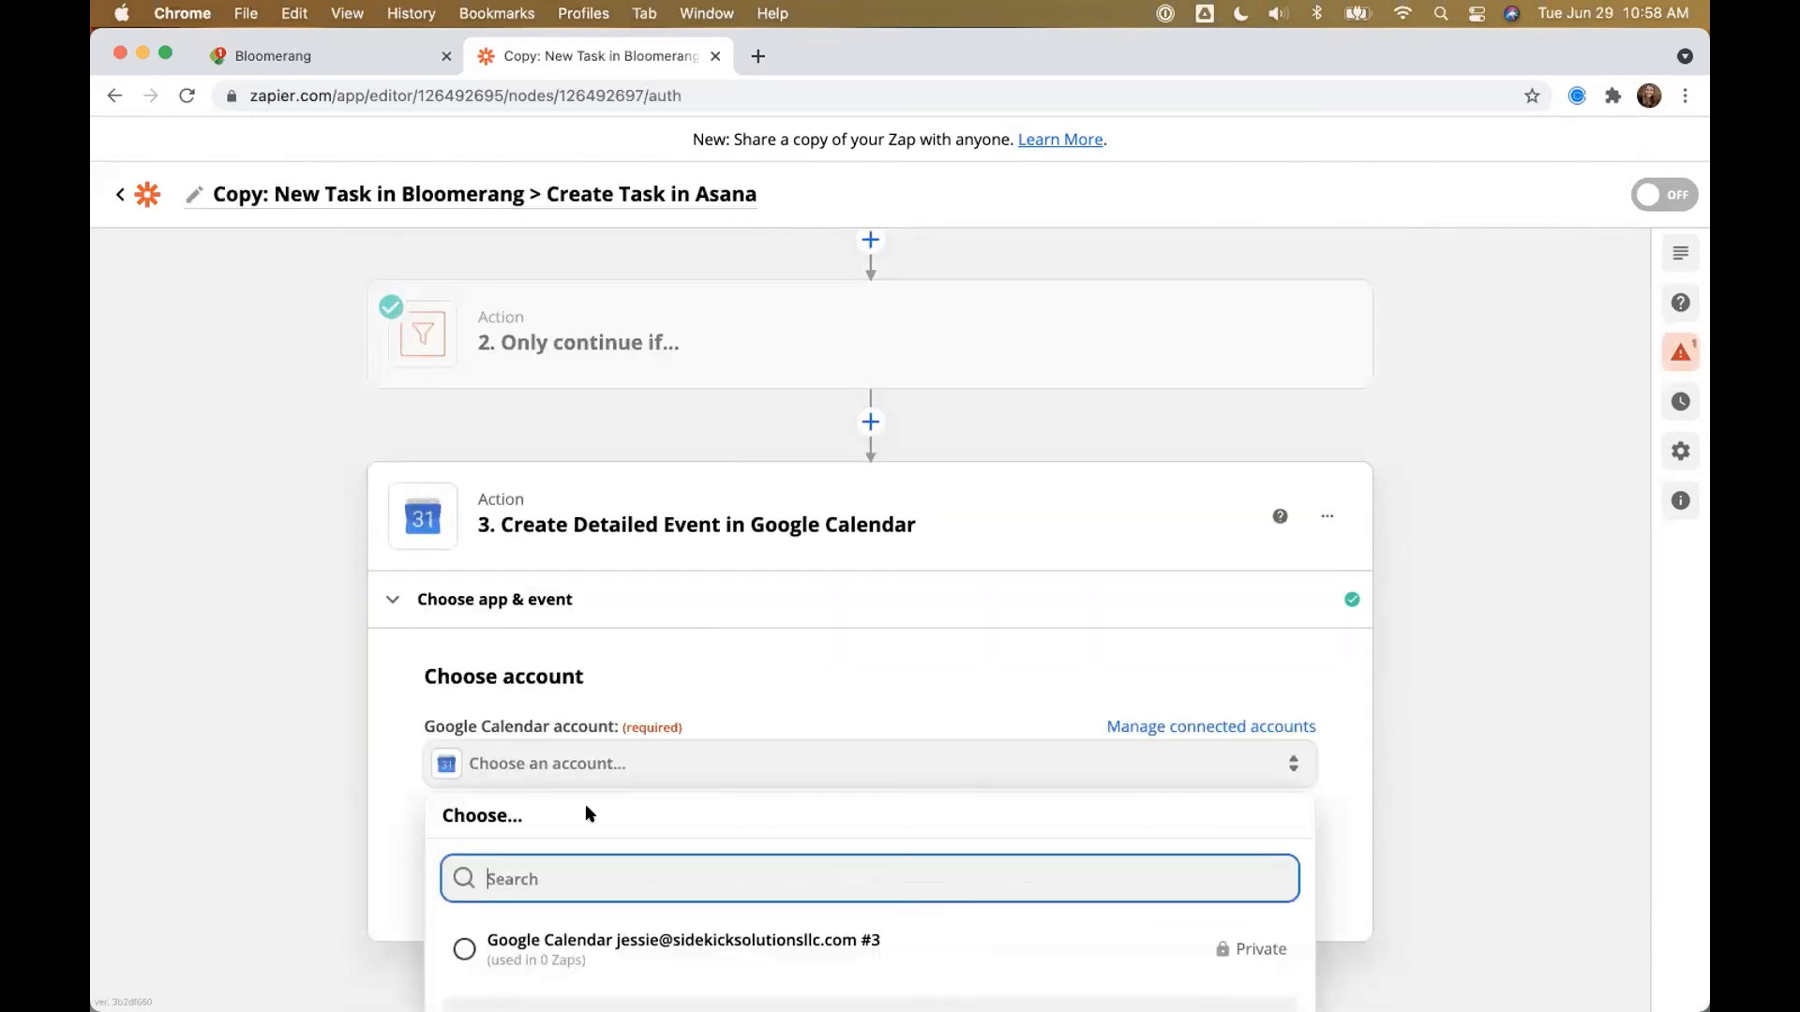
click(575, 941)
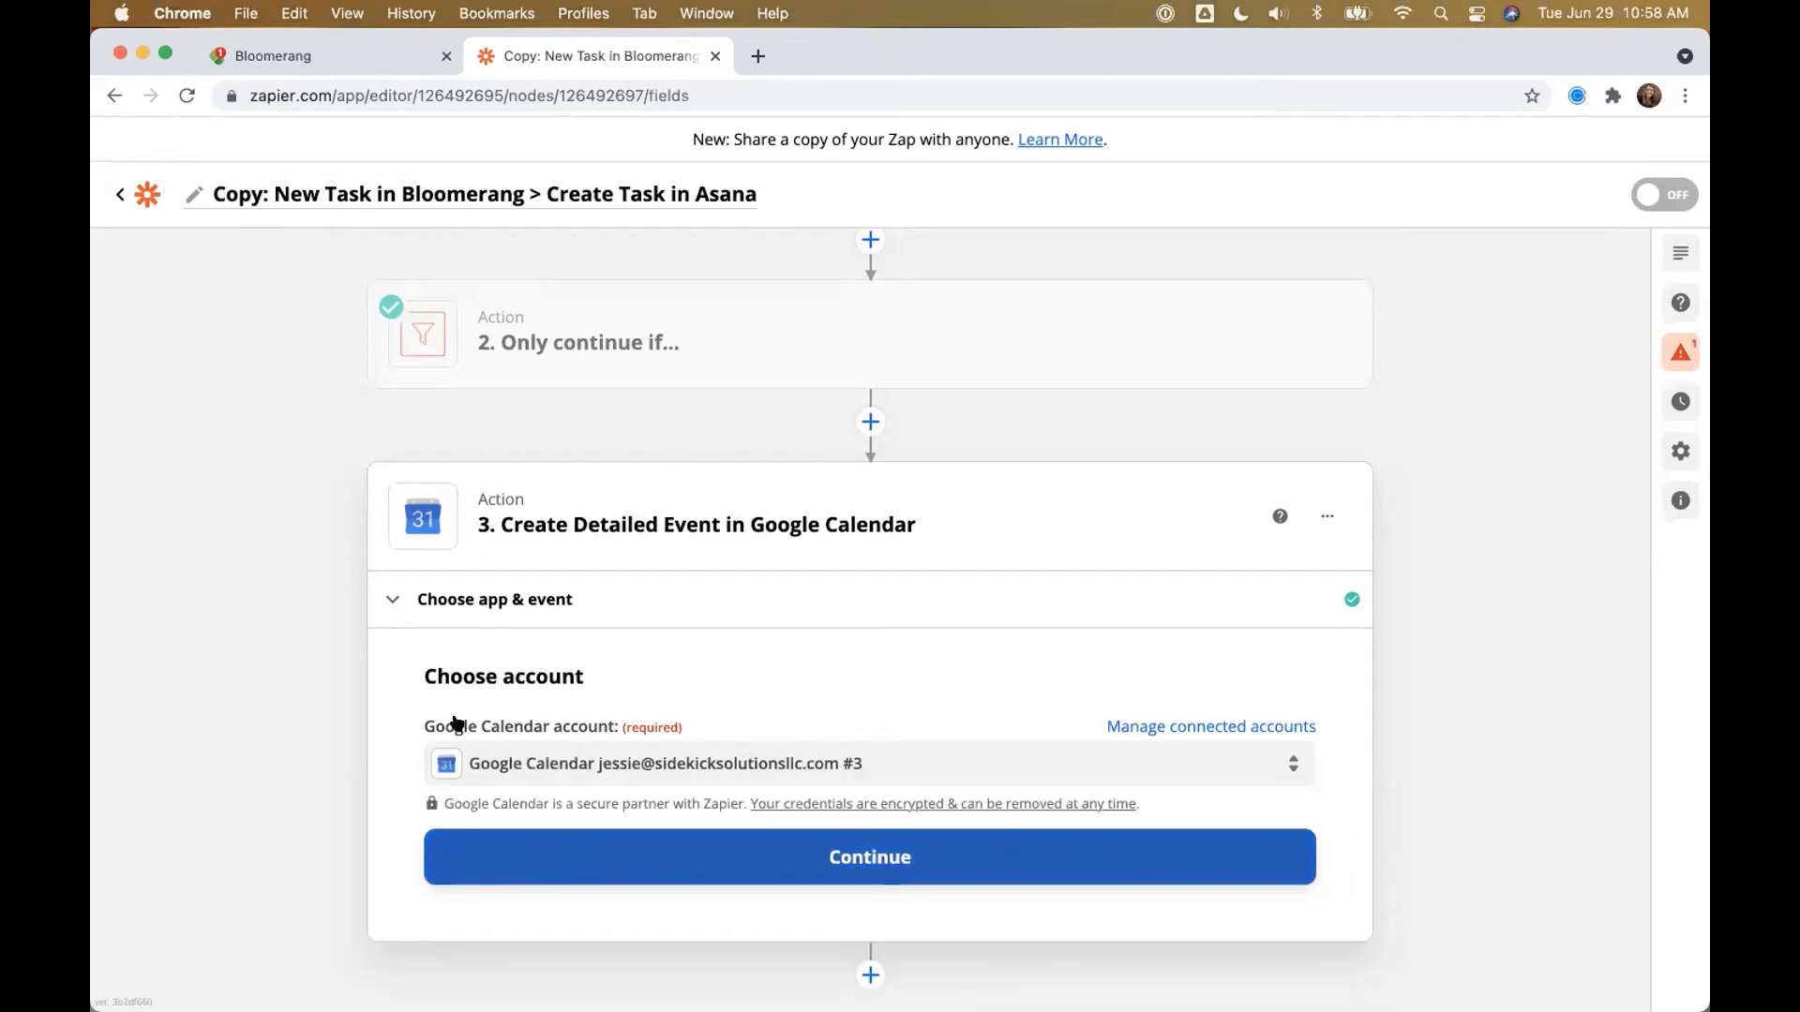
click(443, 836)
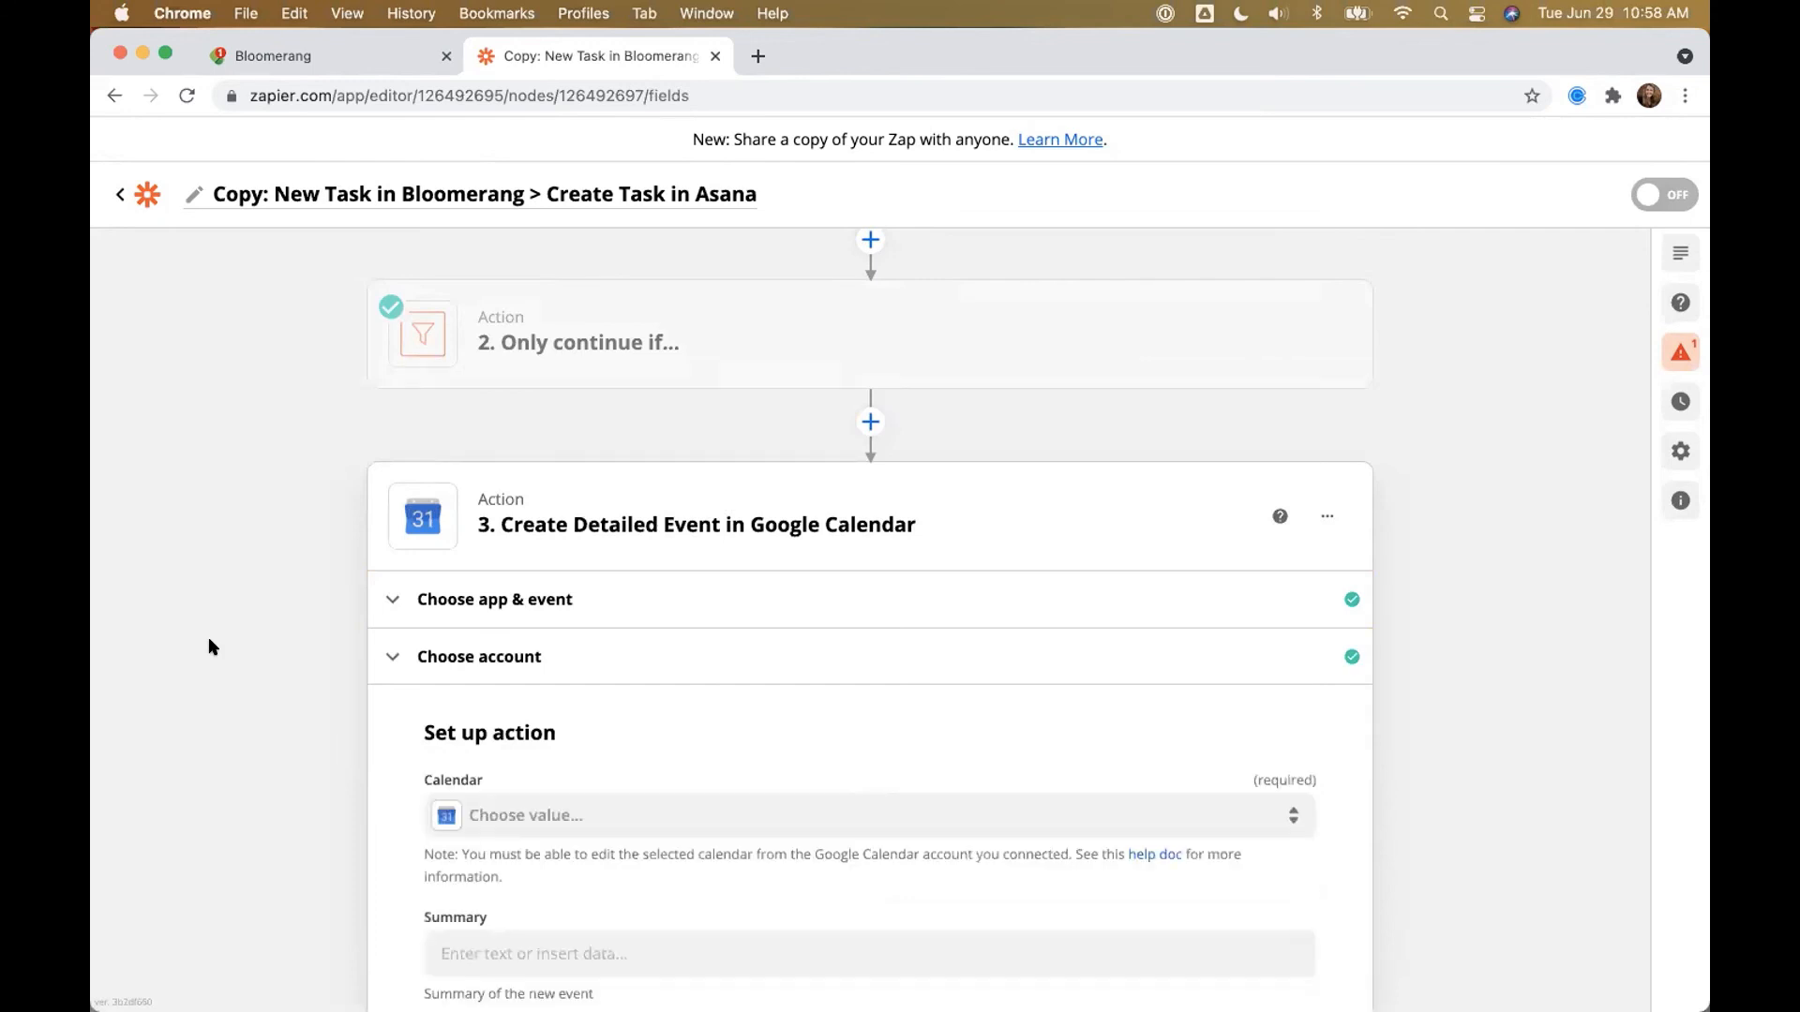
scroll(209, 640, down, 4)
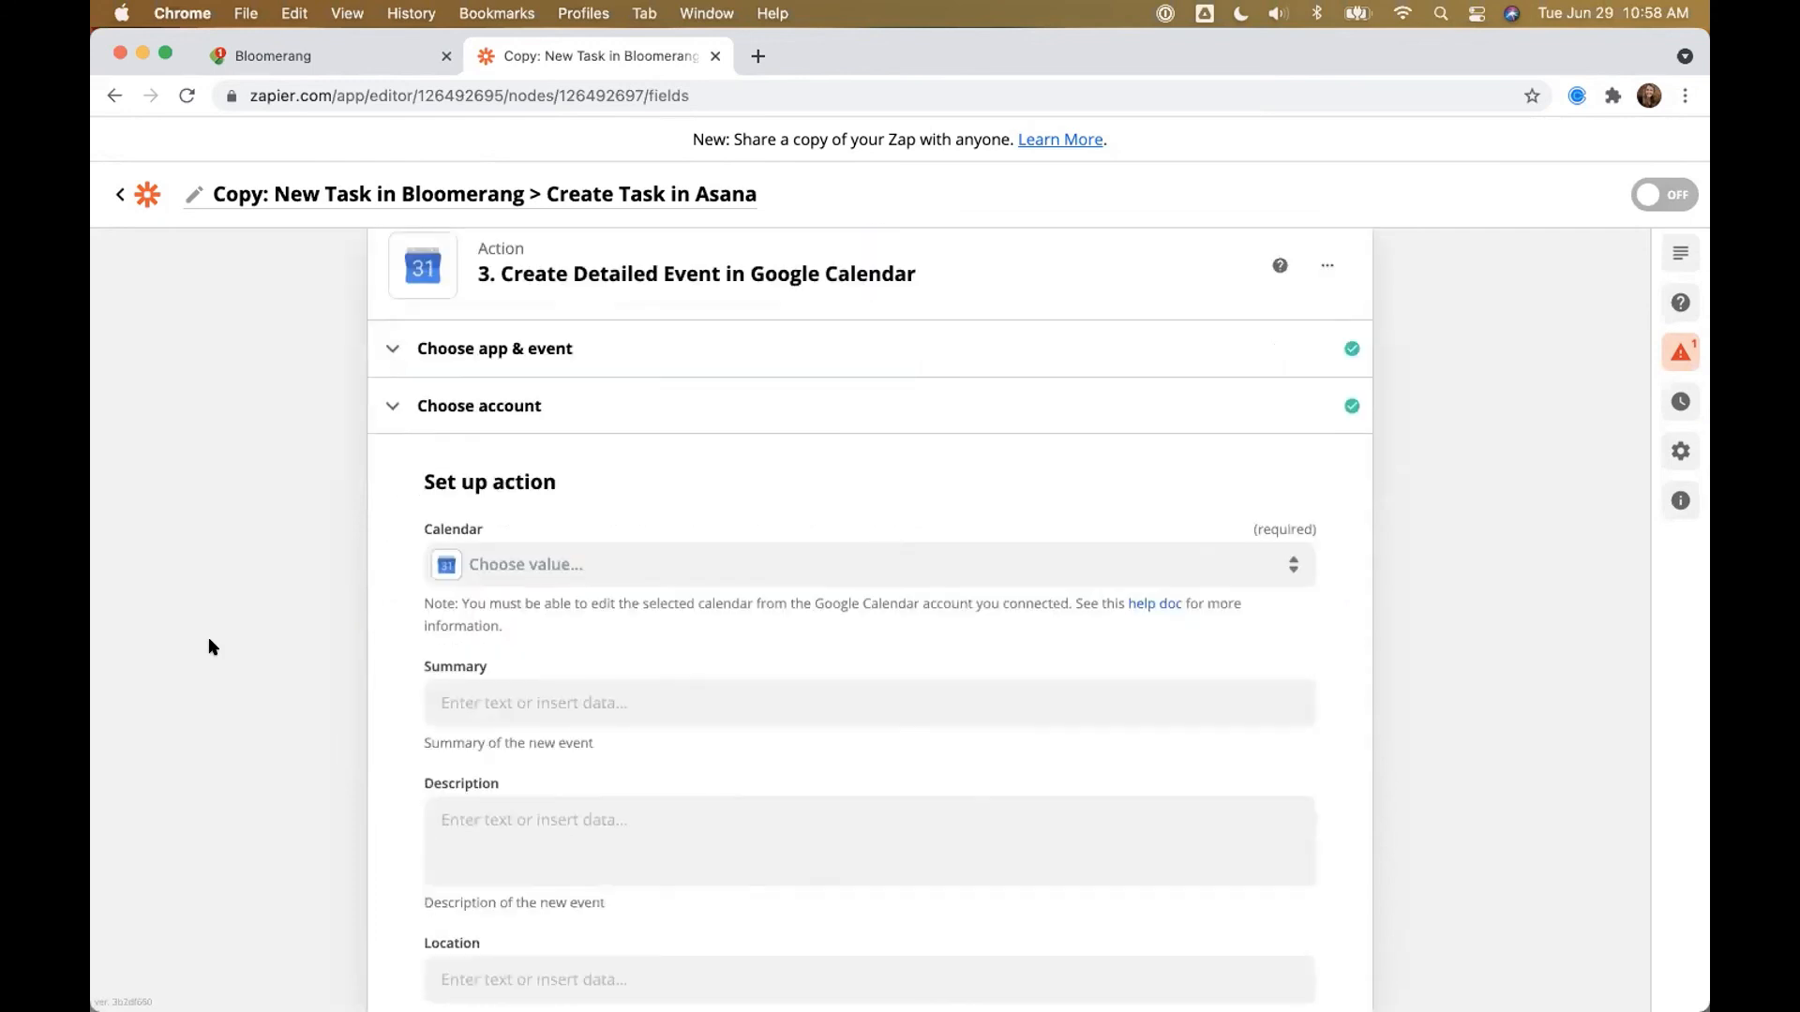
scroll(208, 640, down, 1)
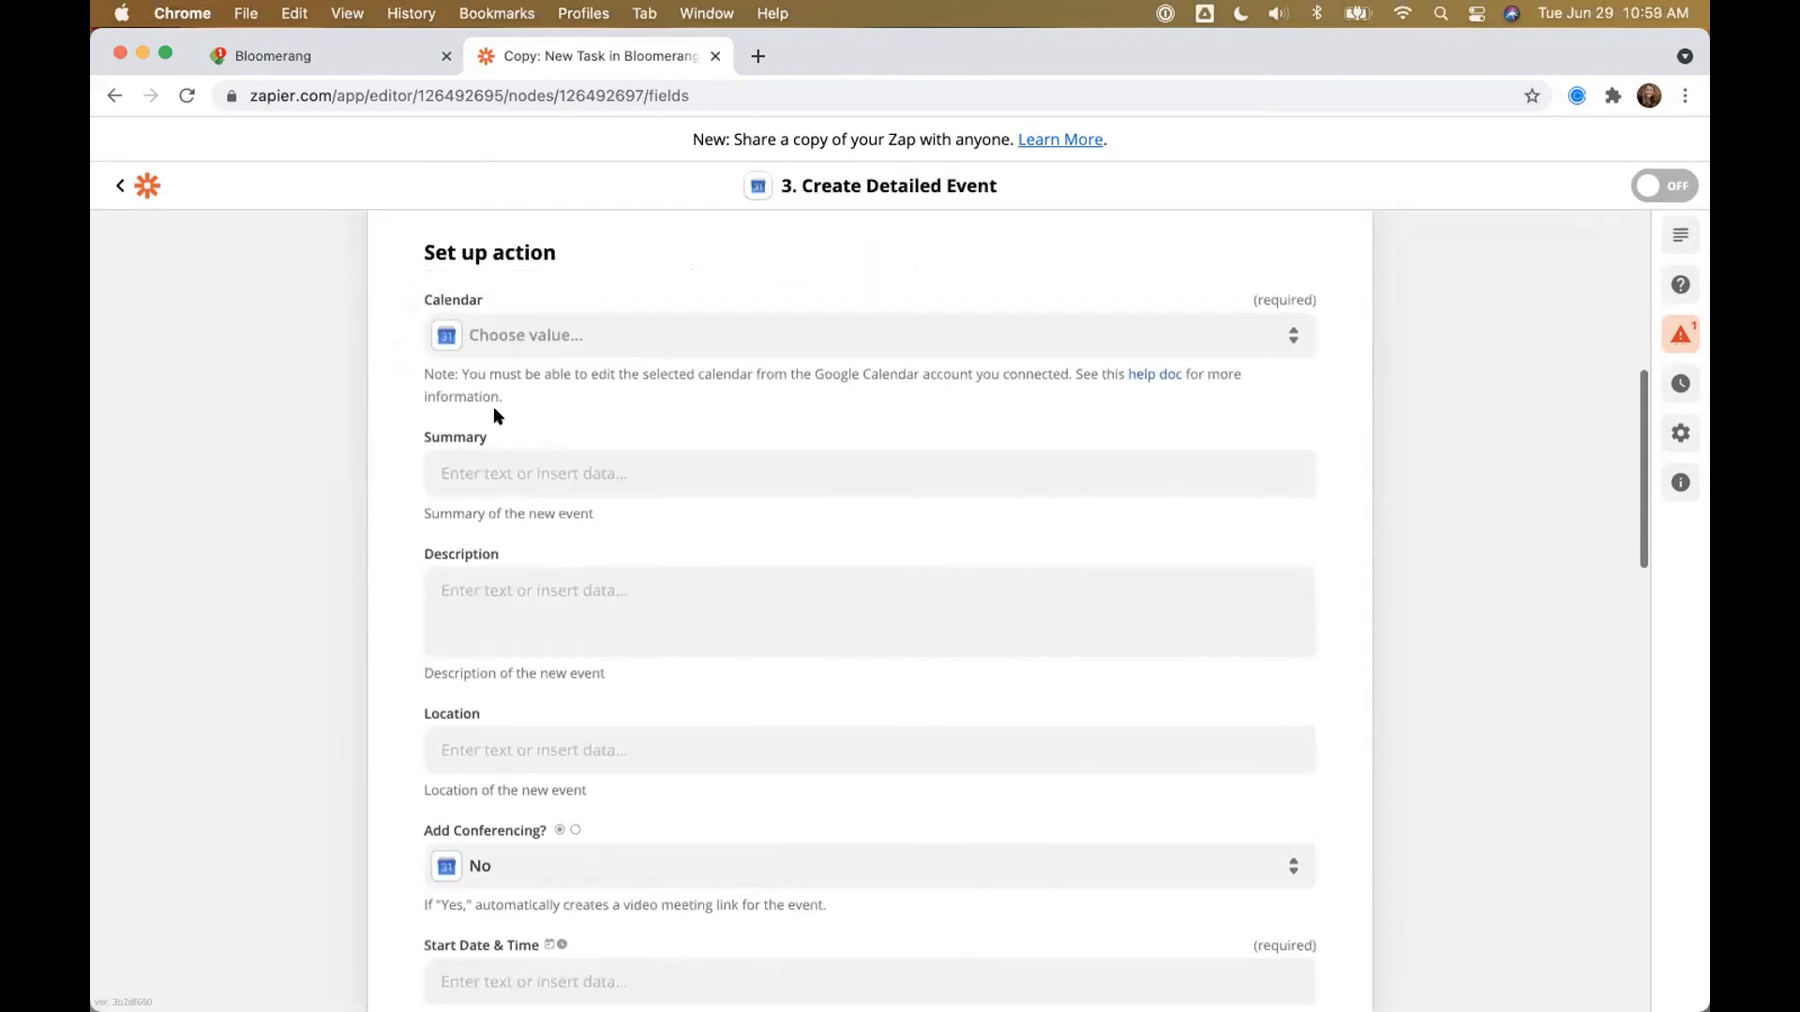
click(530, 328)
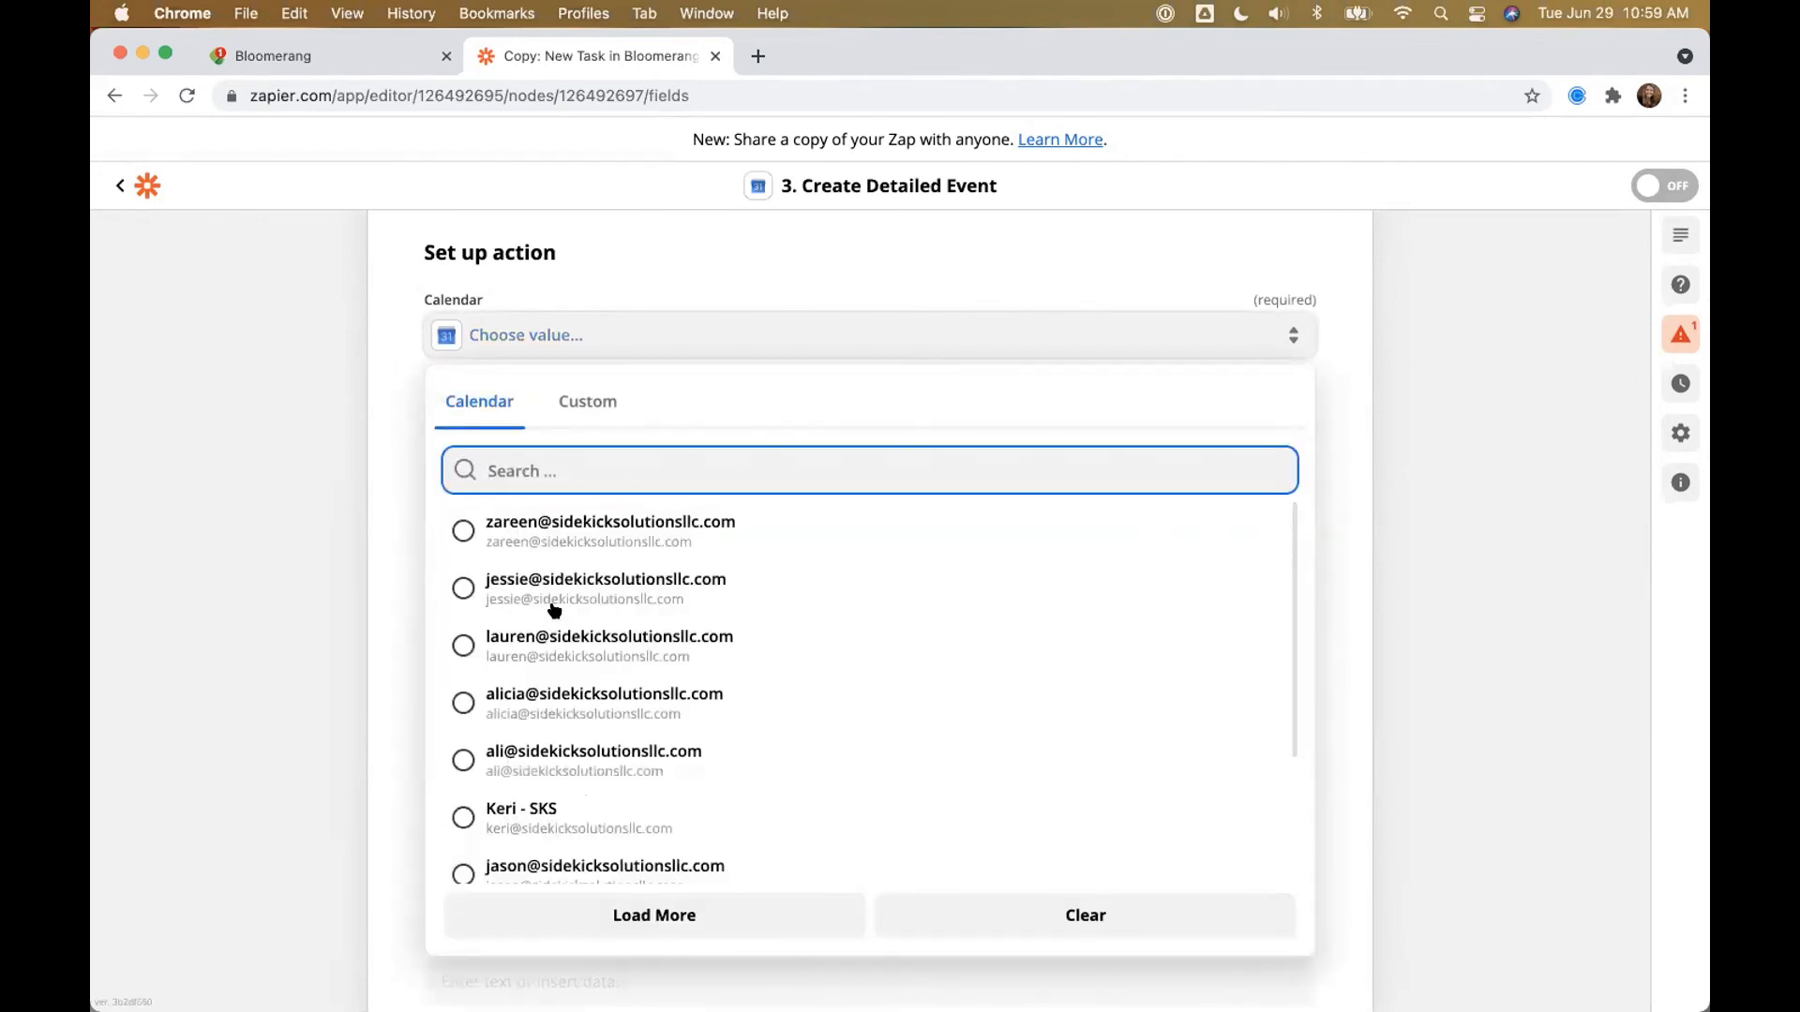
click(549, 591)
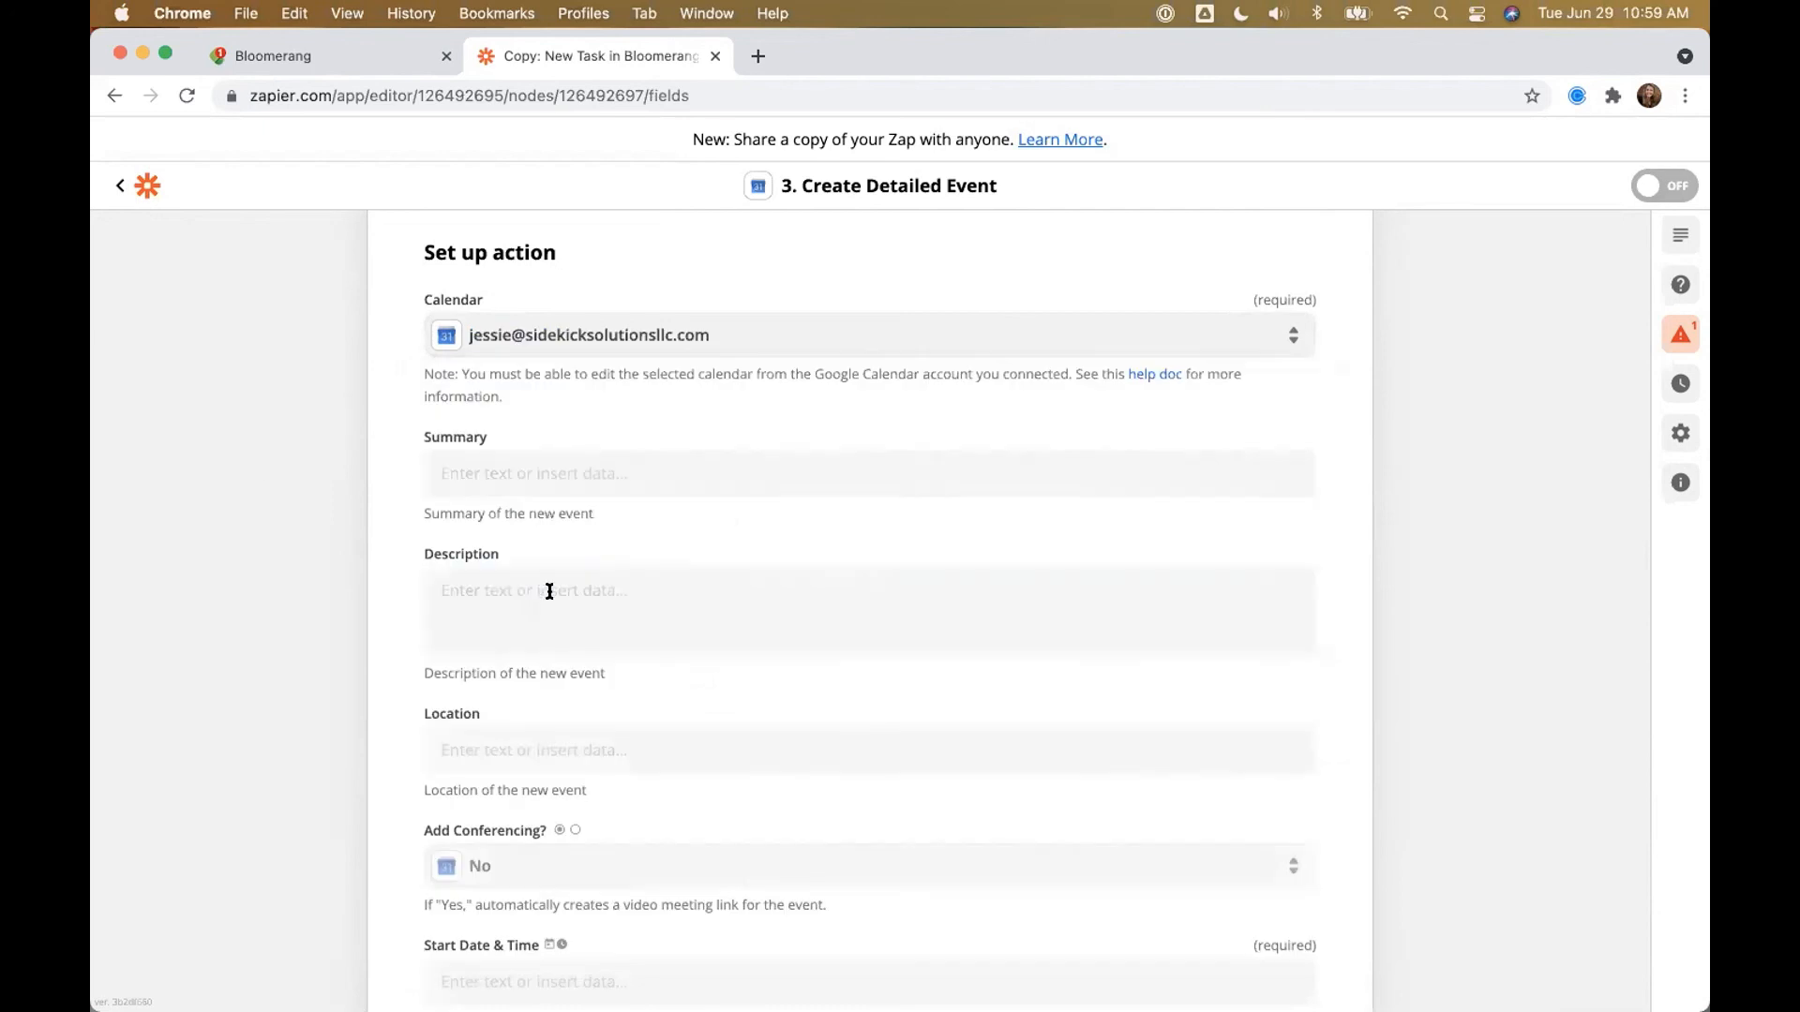
Step: Map the event Summary to Bloomerang Email Attachment 2
click(480, 475)
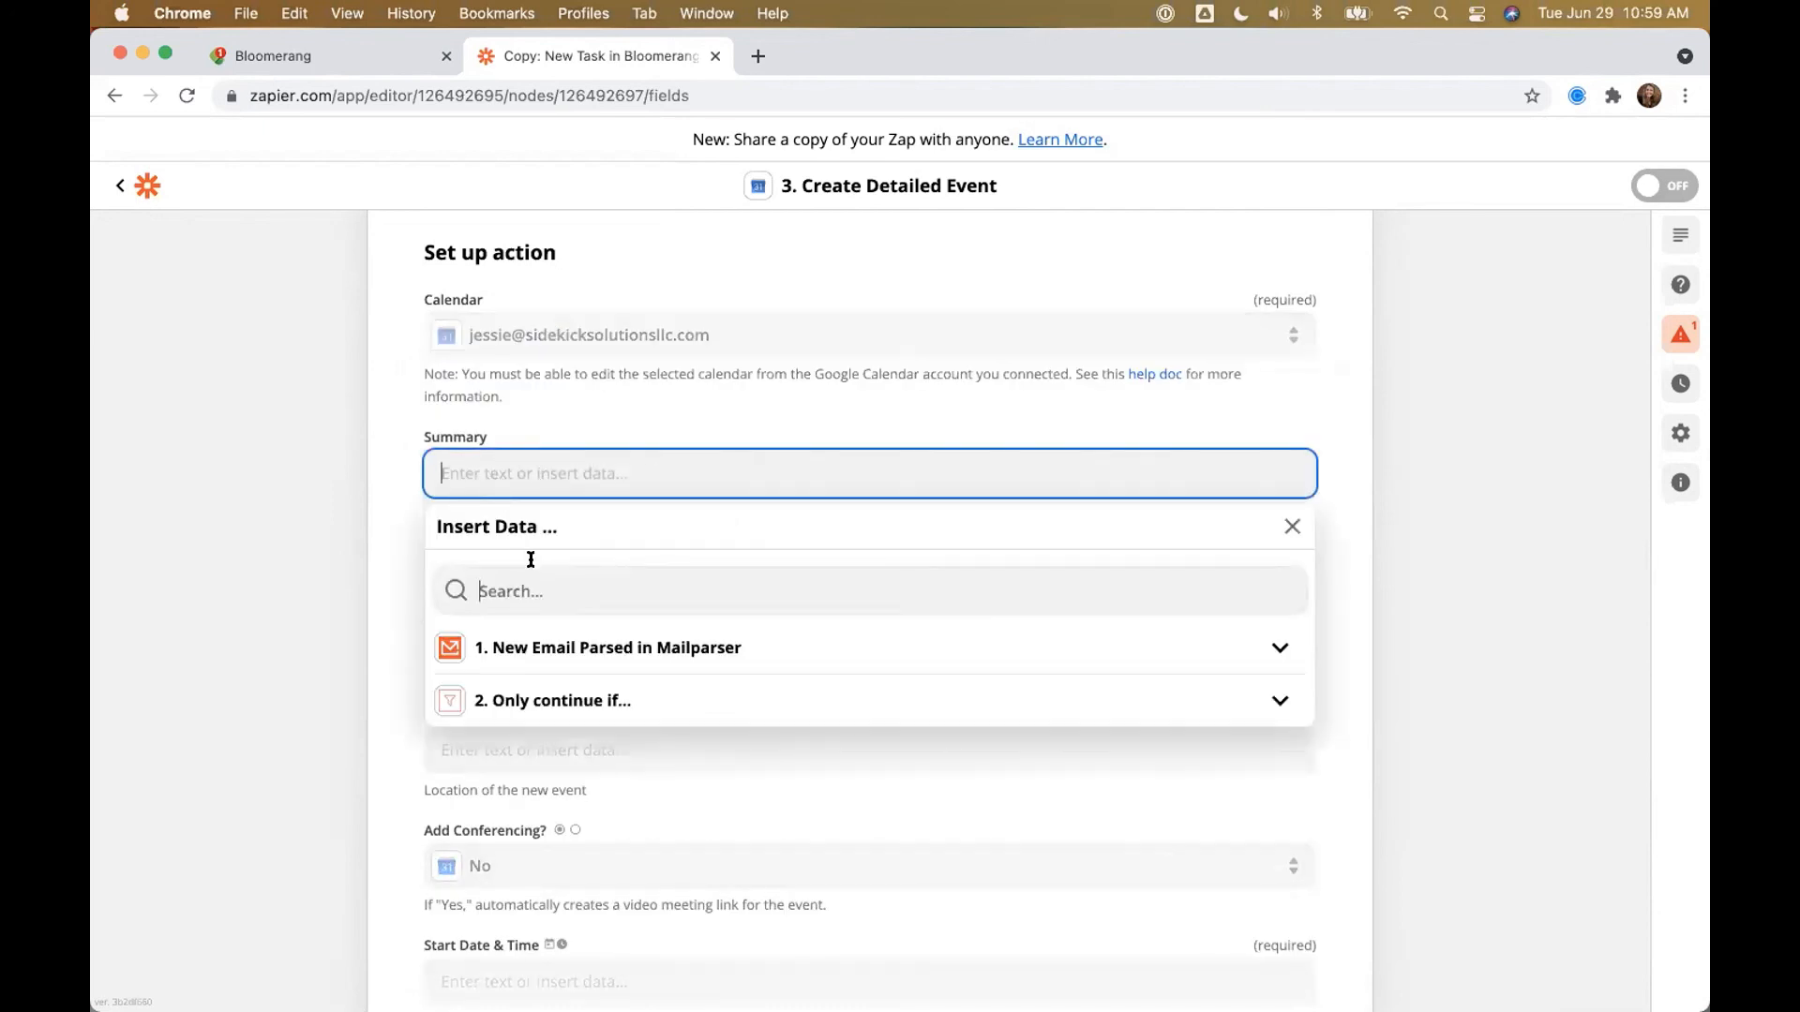
text(Stor)
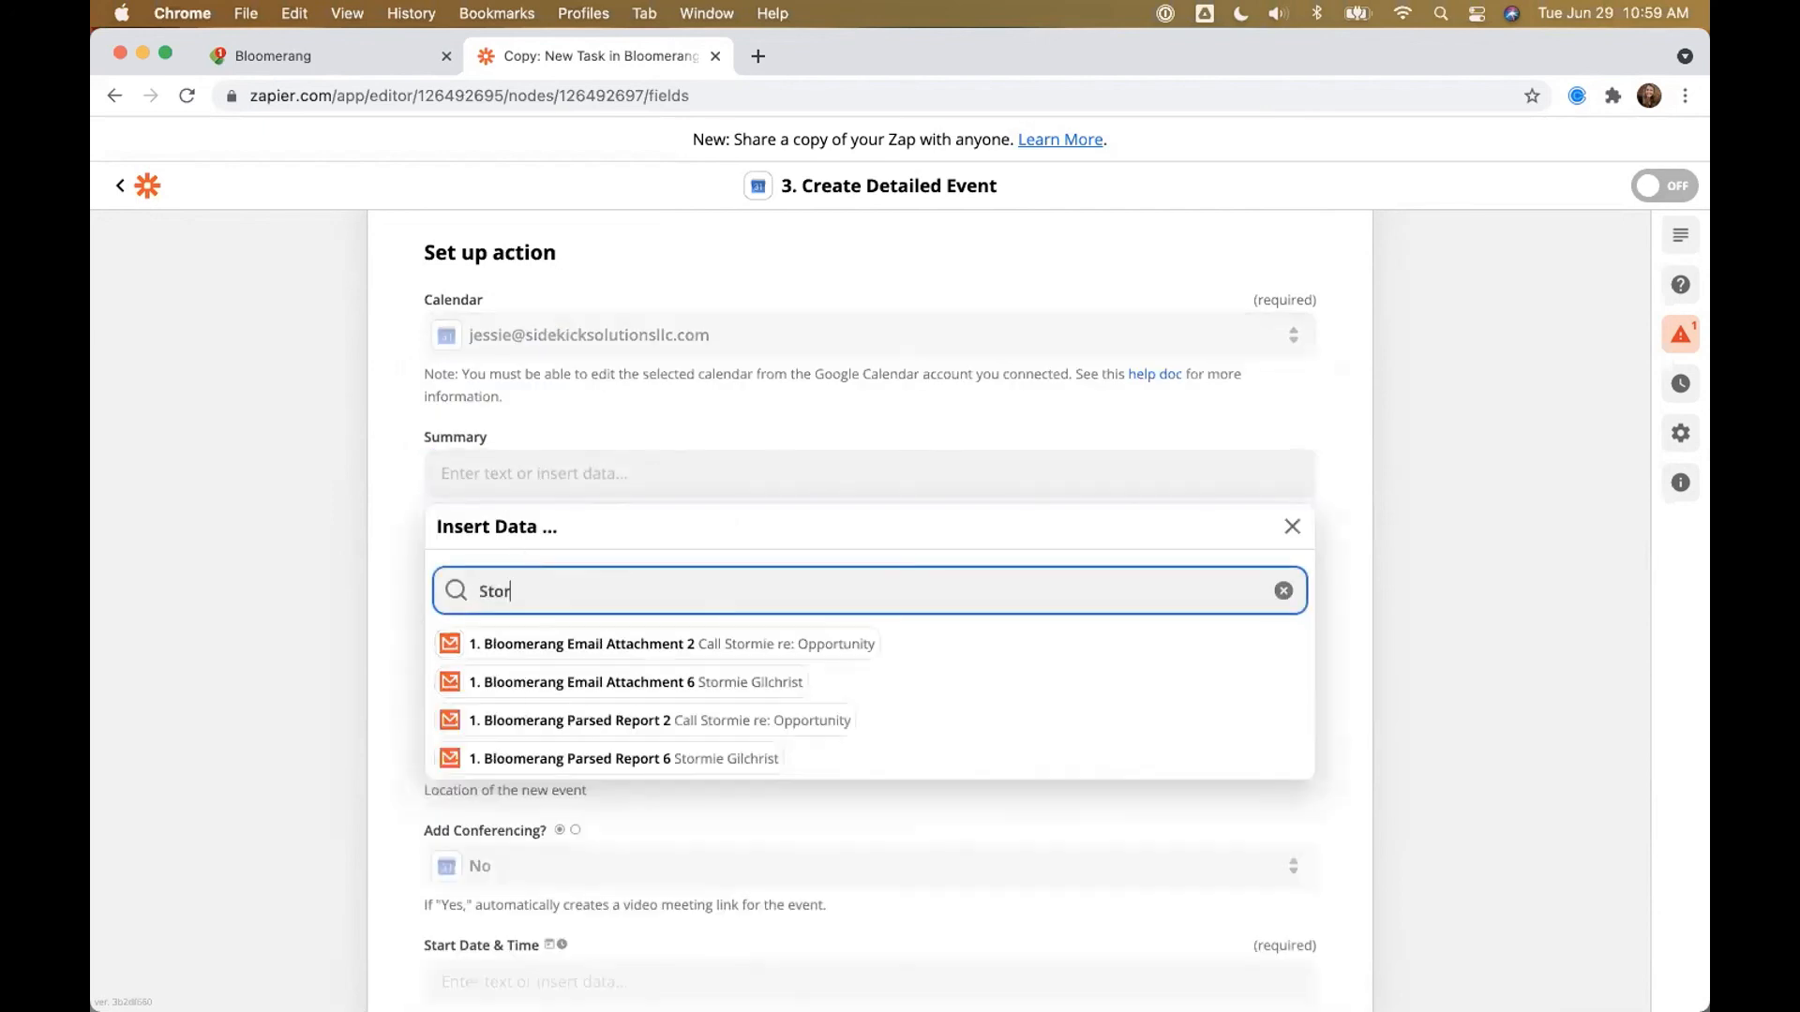
click(747, 645)
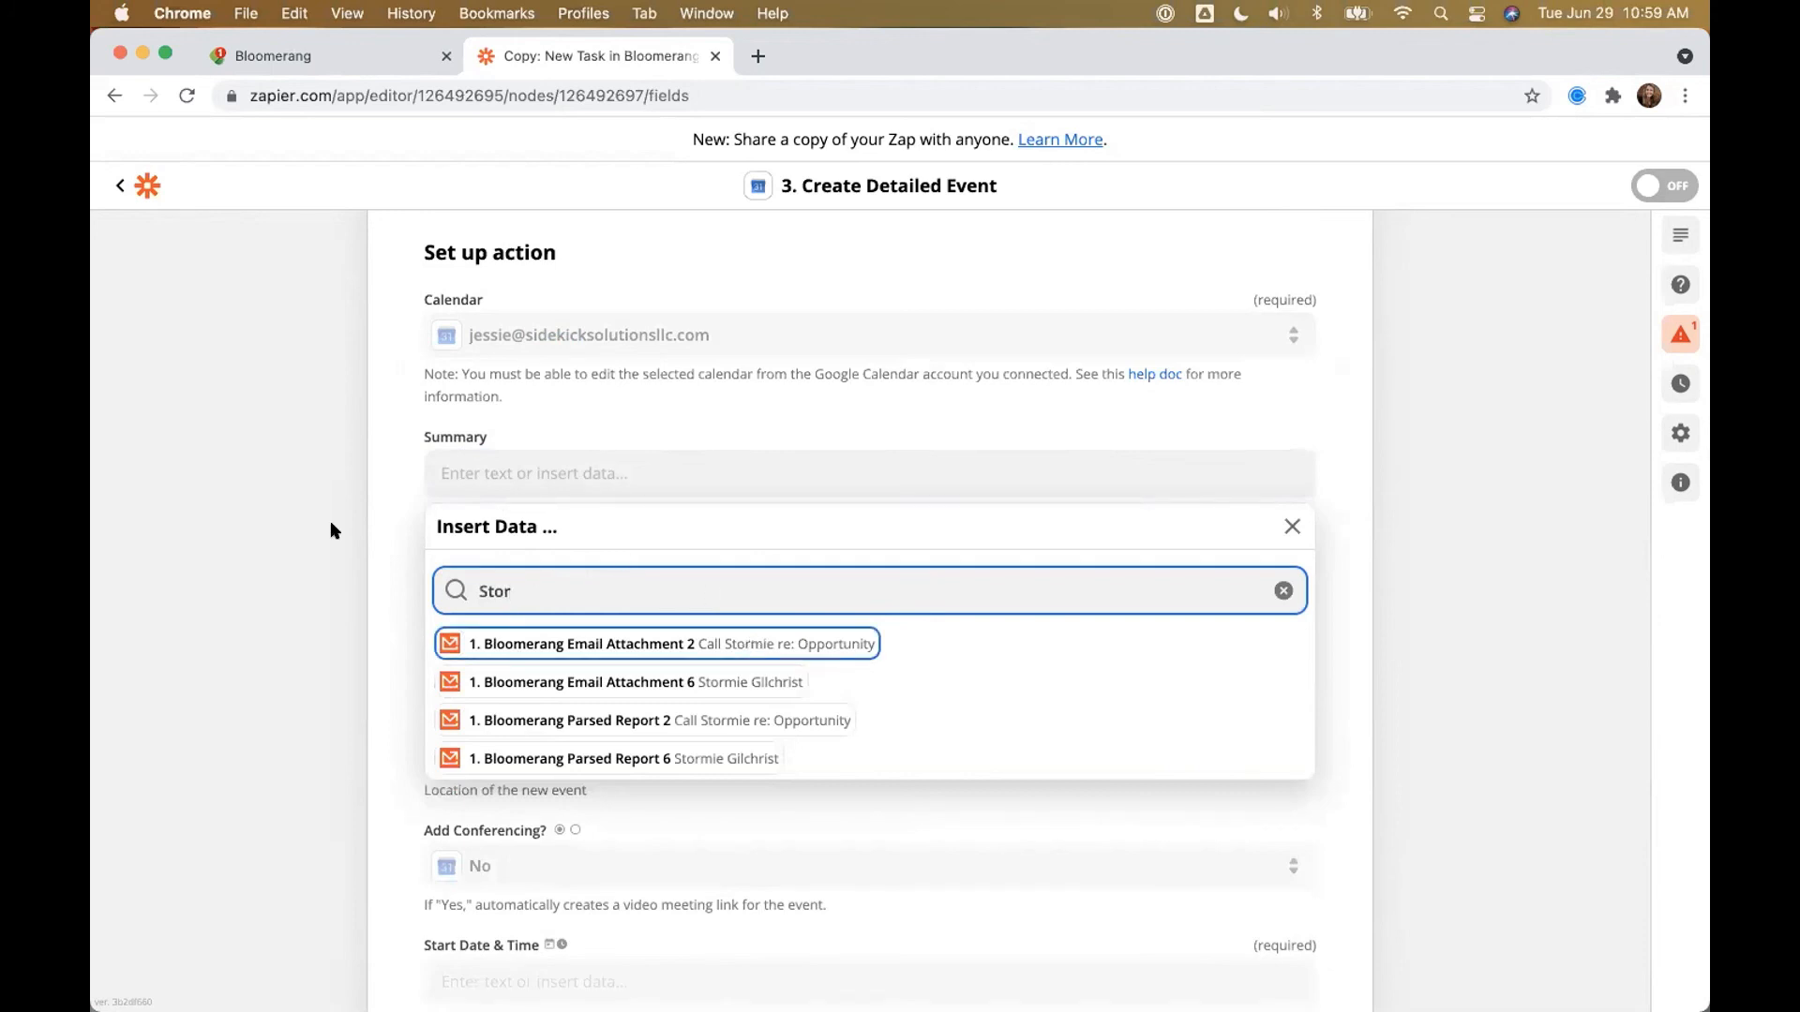
click(328, 531)
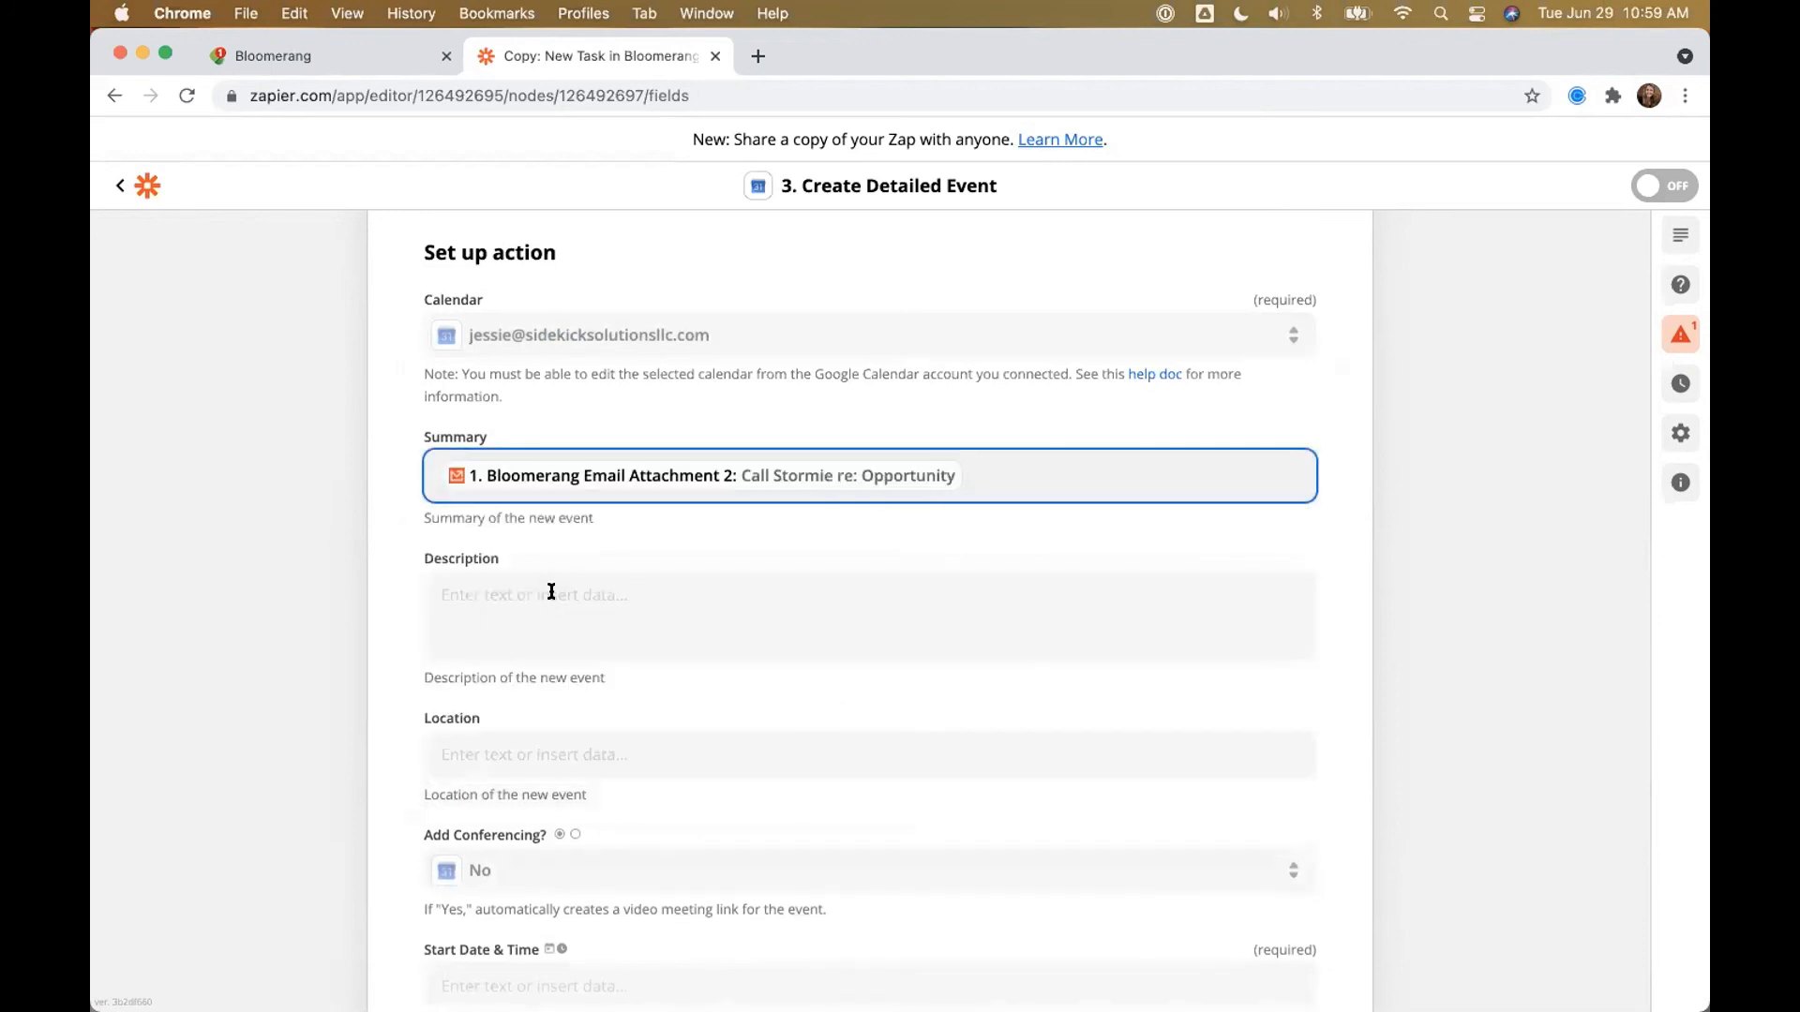
Step: Enter the Description labels Purpose:, Channel: and Address: on separate lines
click(489, 615)
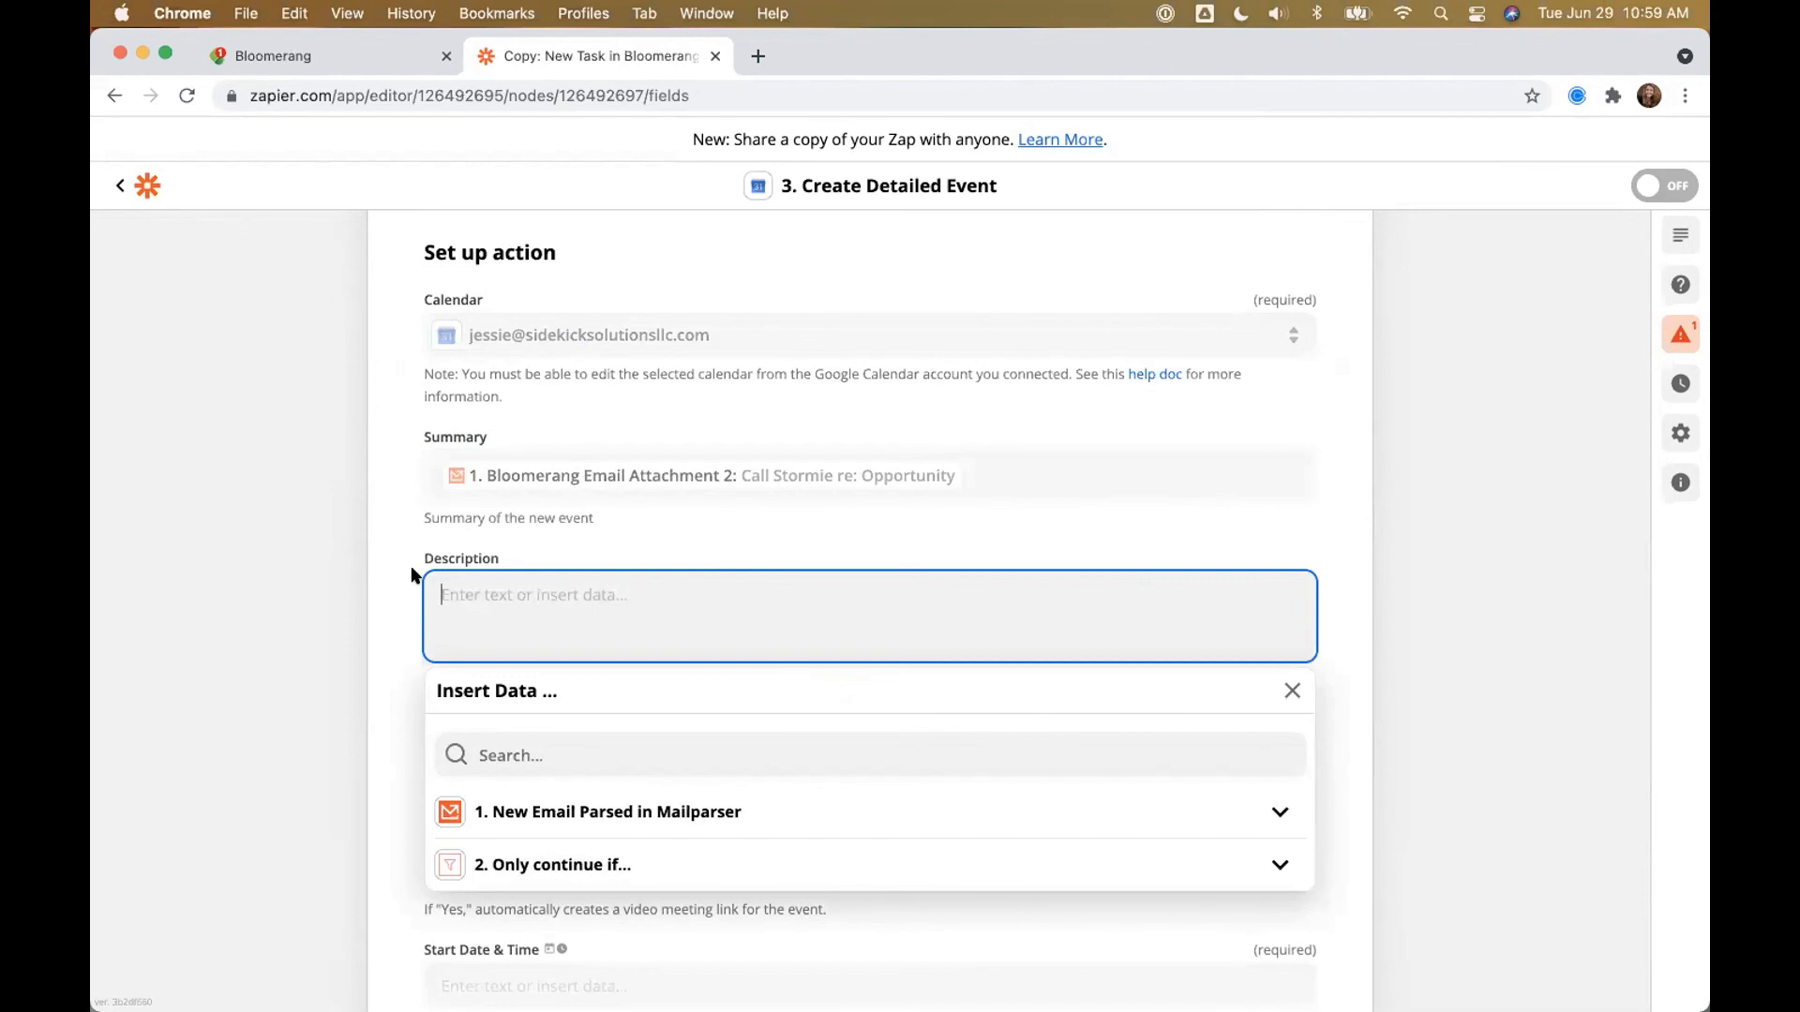
text(Purpose:)
key(Return)
text(Channel:)
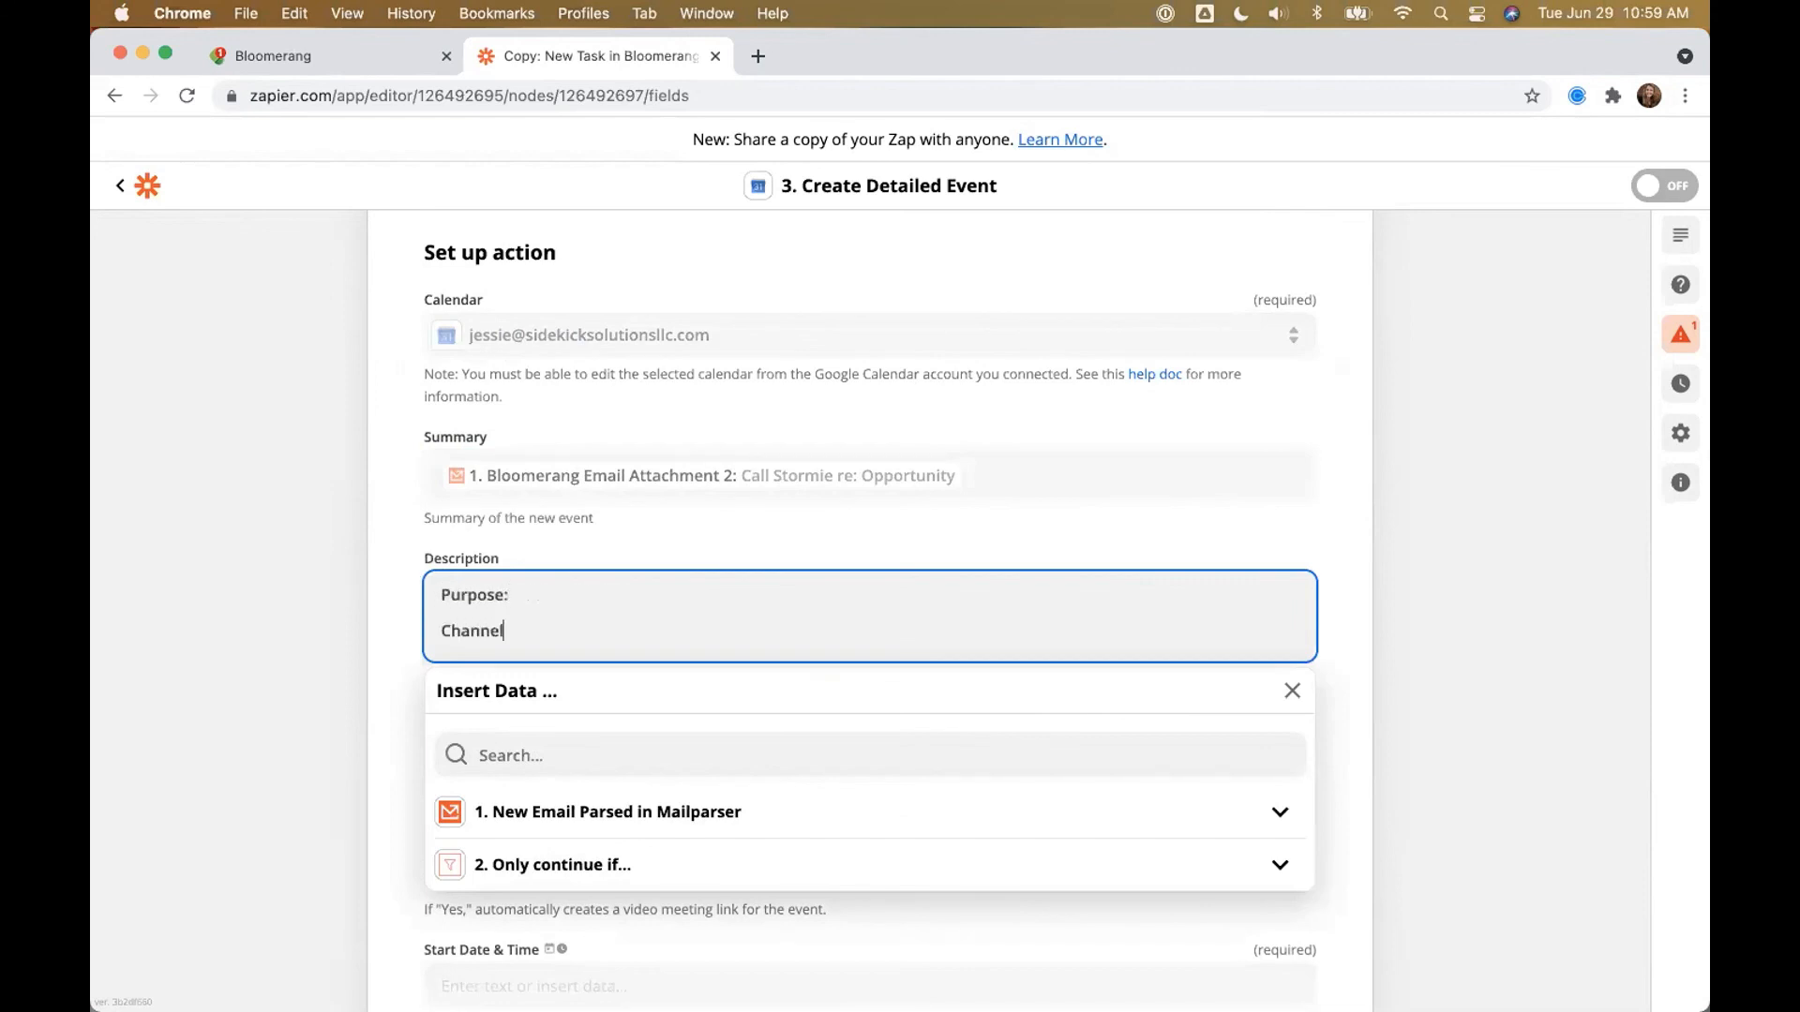
key(Return)
text(Address:)
key(Return)
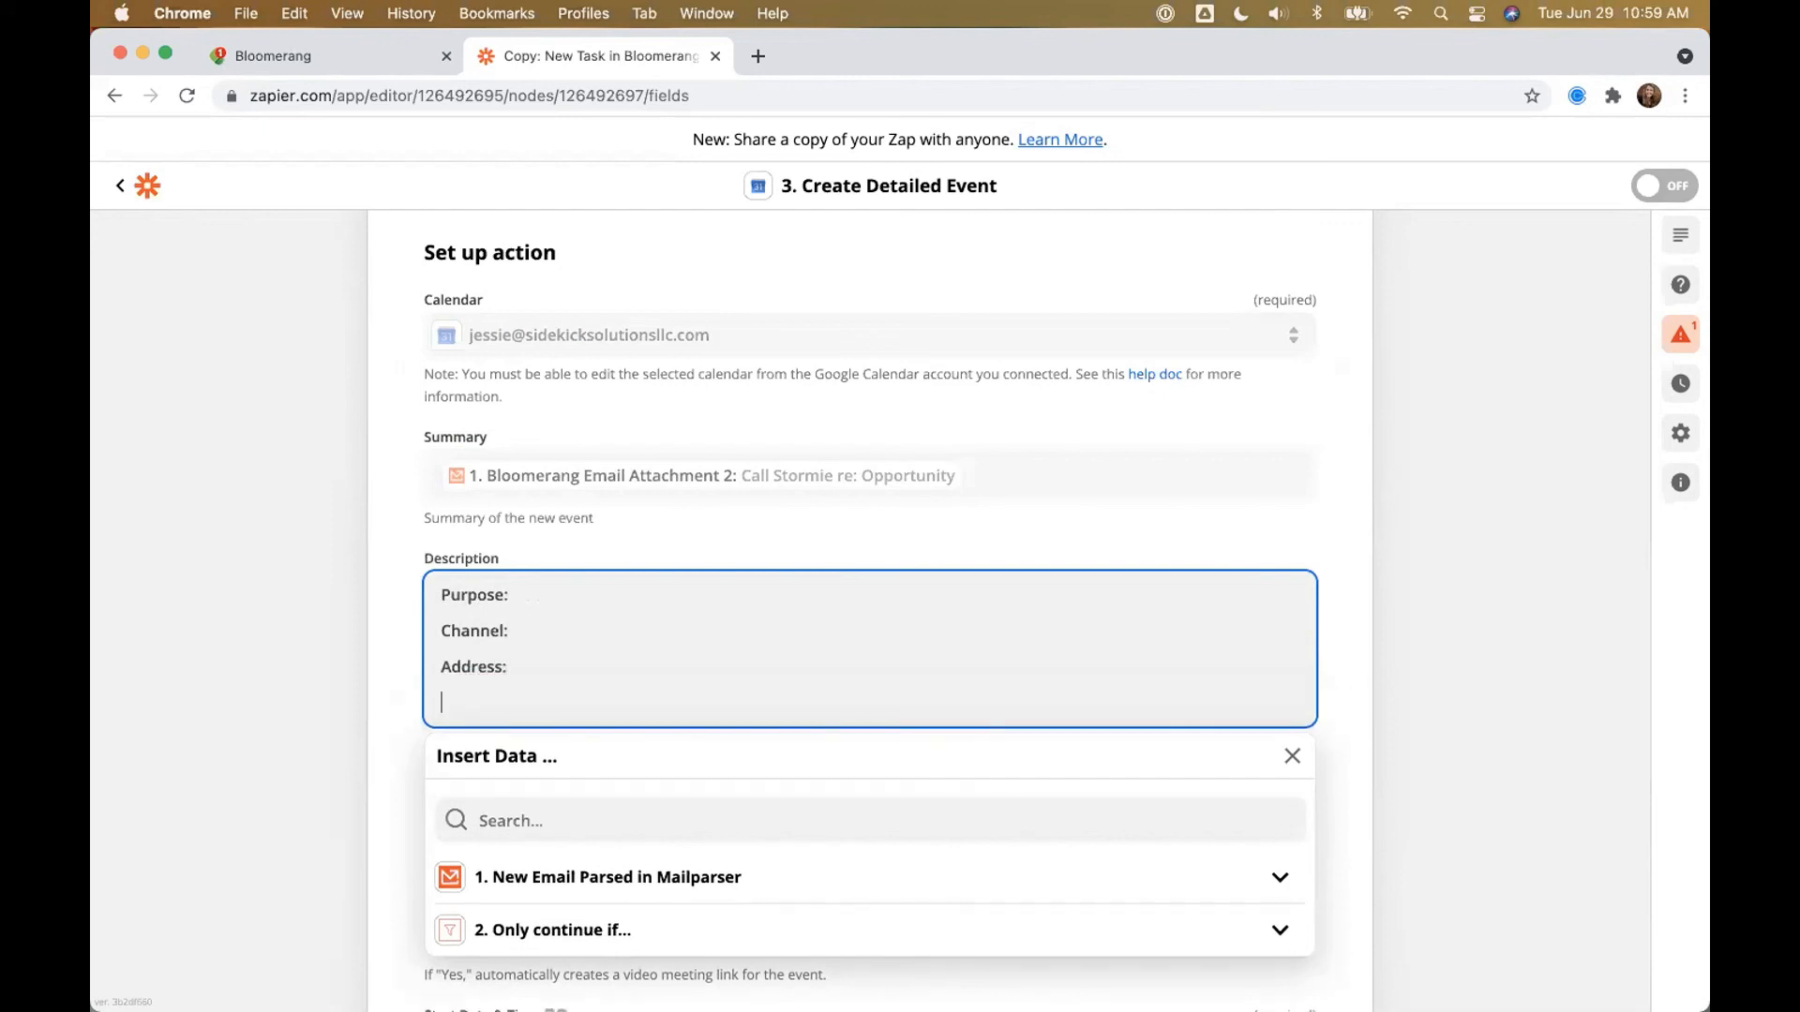
Step: Insert Note: above Address:, then add Phone: and Email: lines to the Description
key(Up)
text(Note:)
key(Return)
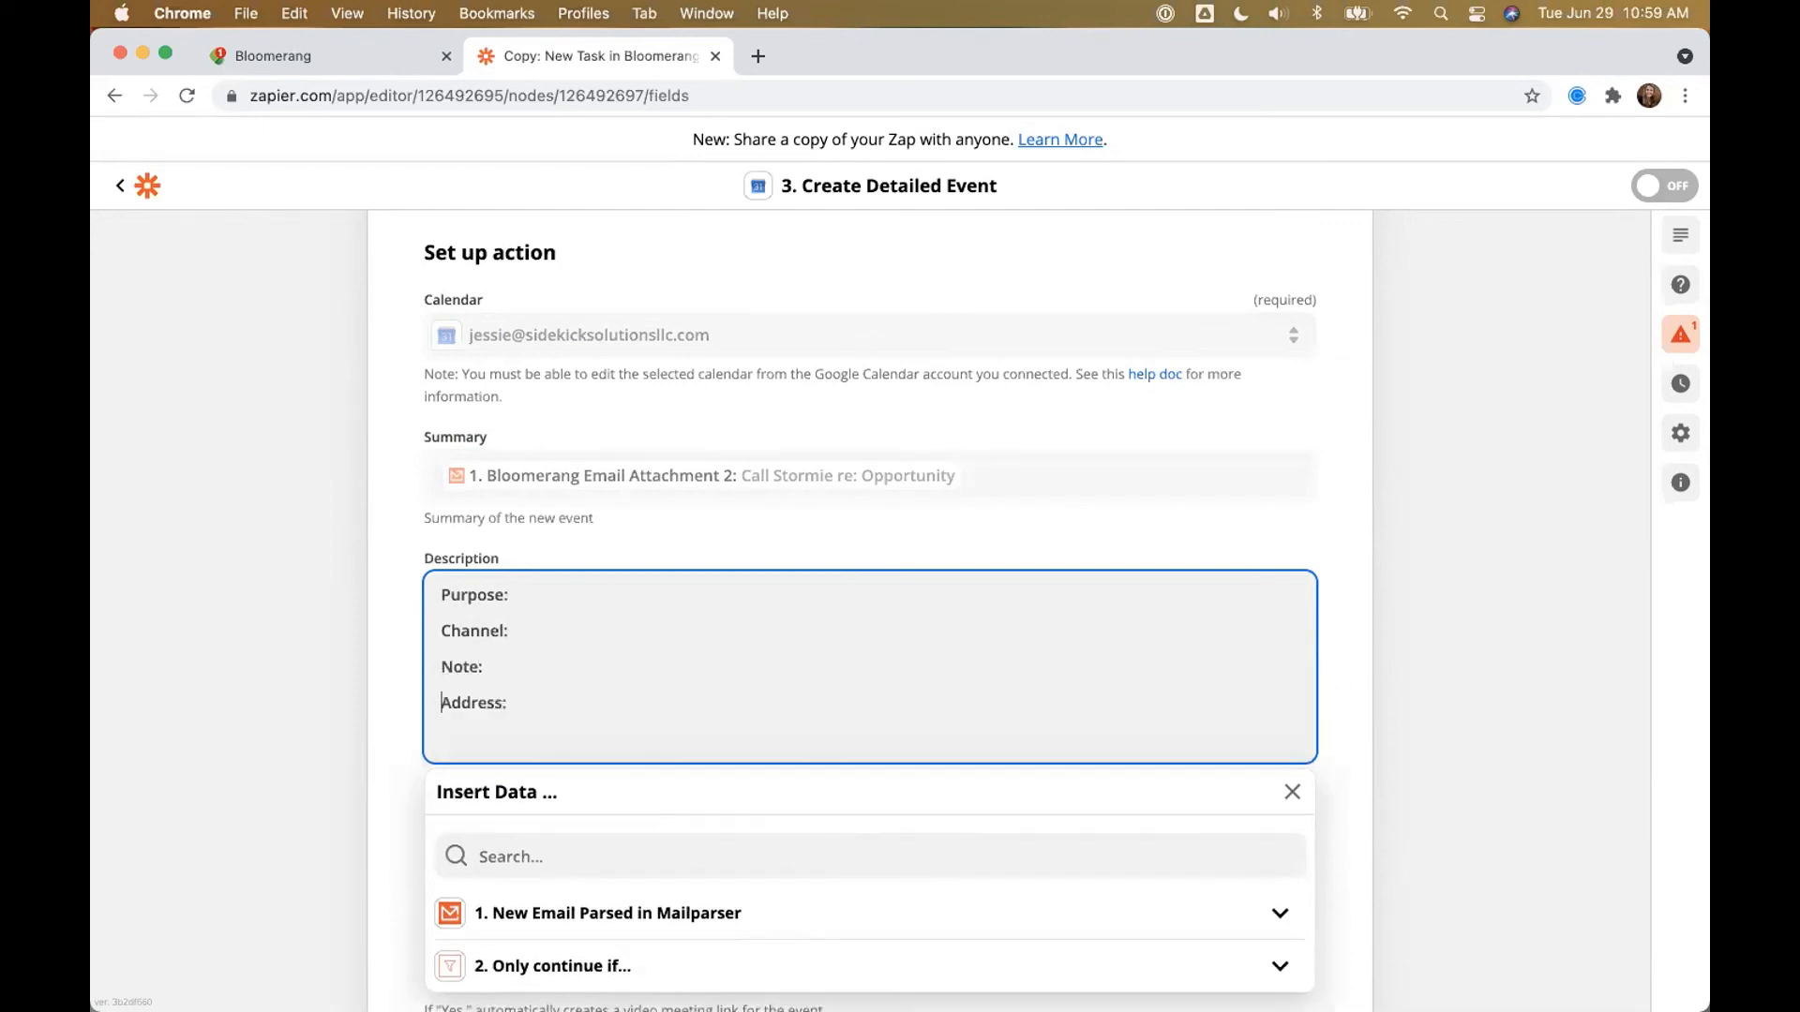
key(Return)
text(Phone:)
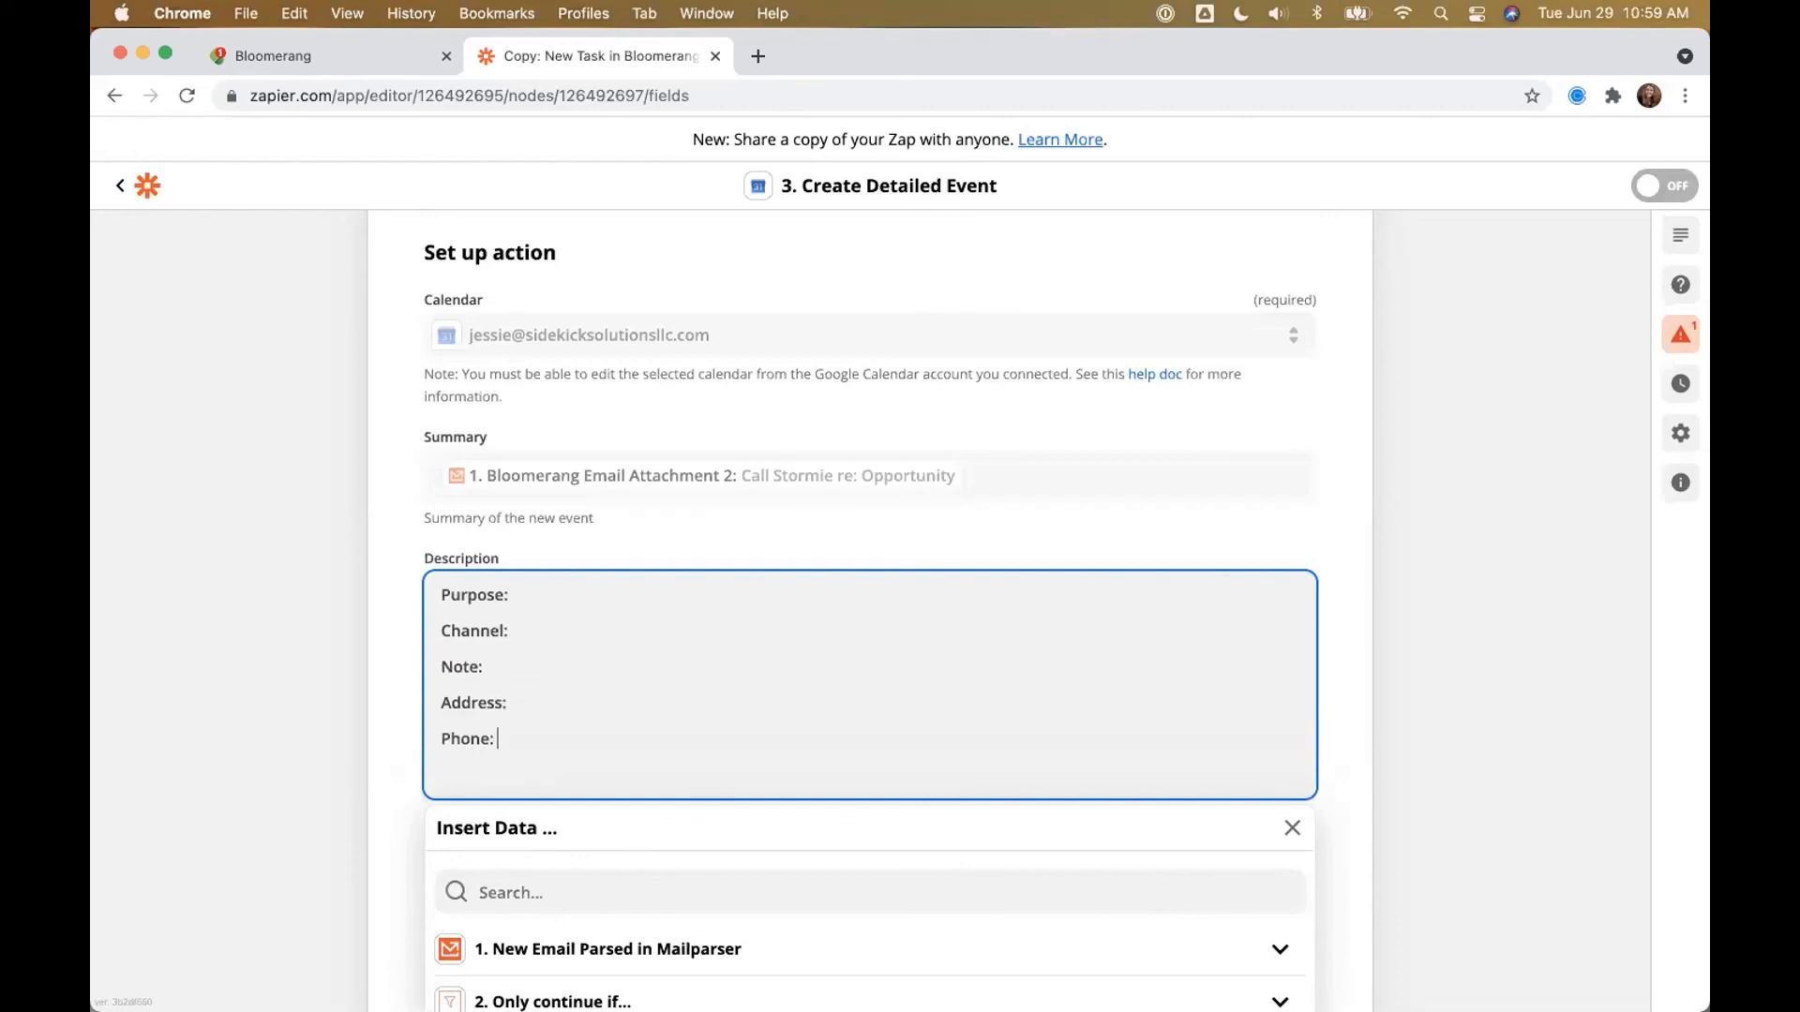
key(Return)
text(Email:)
click(320, 529)
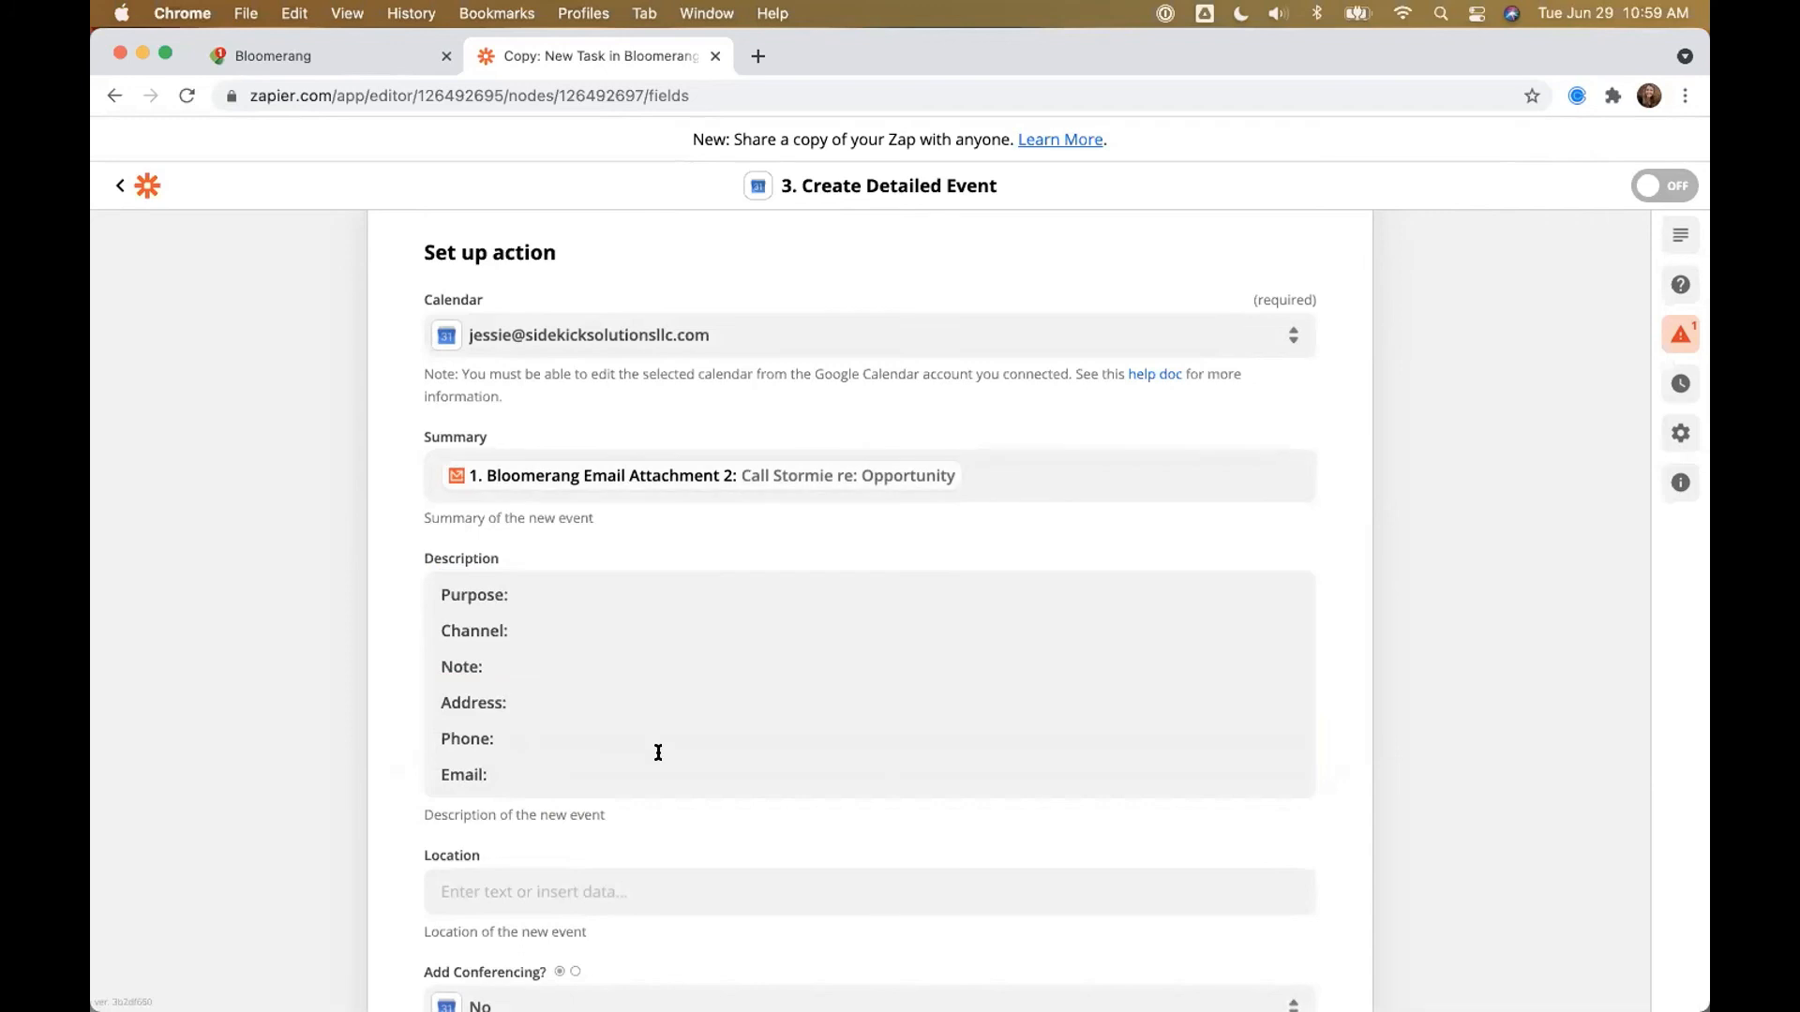
scroll(1451, 583, down, 5)
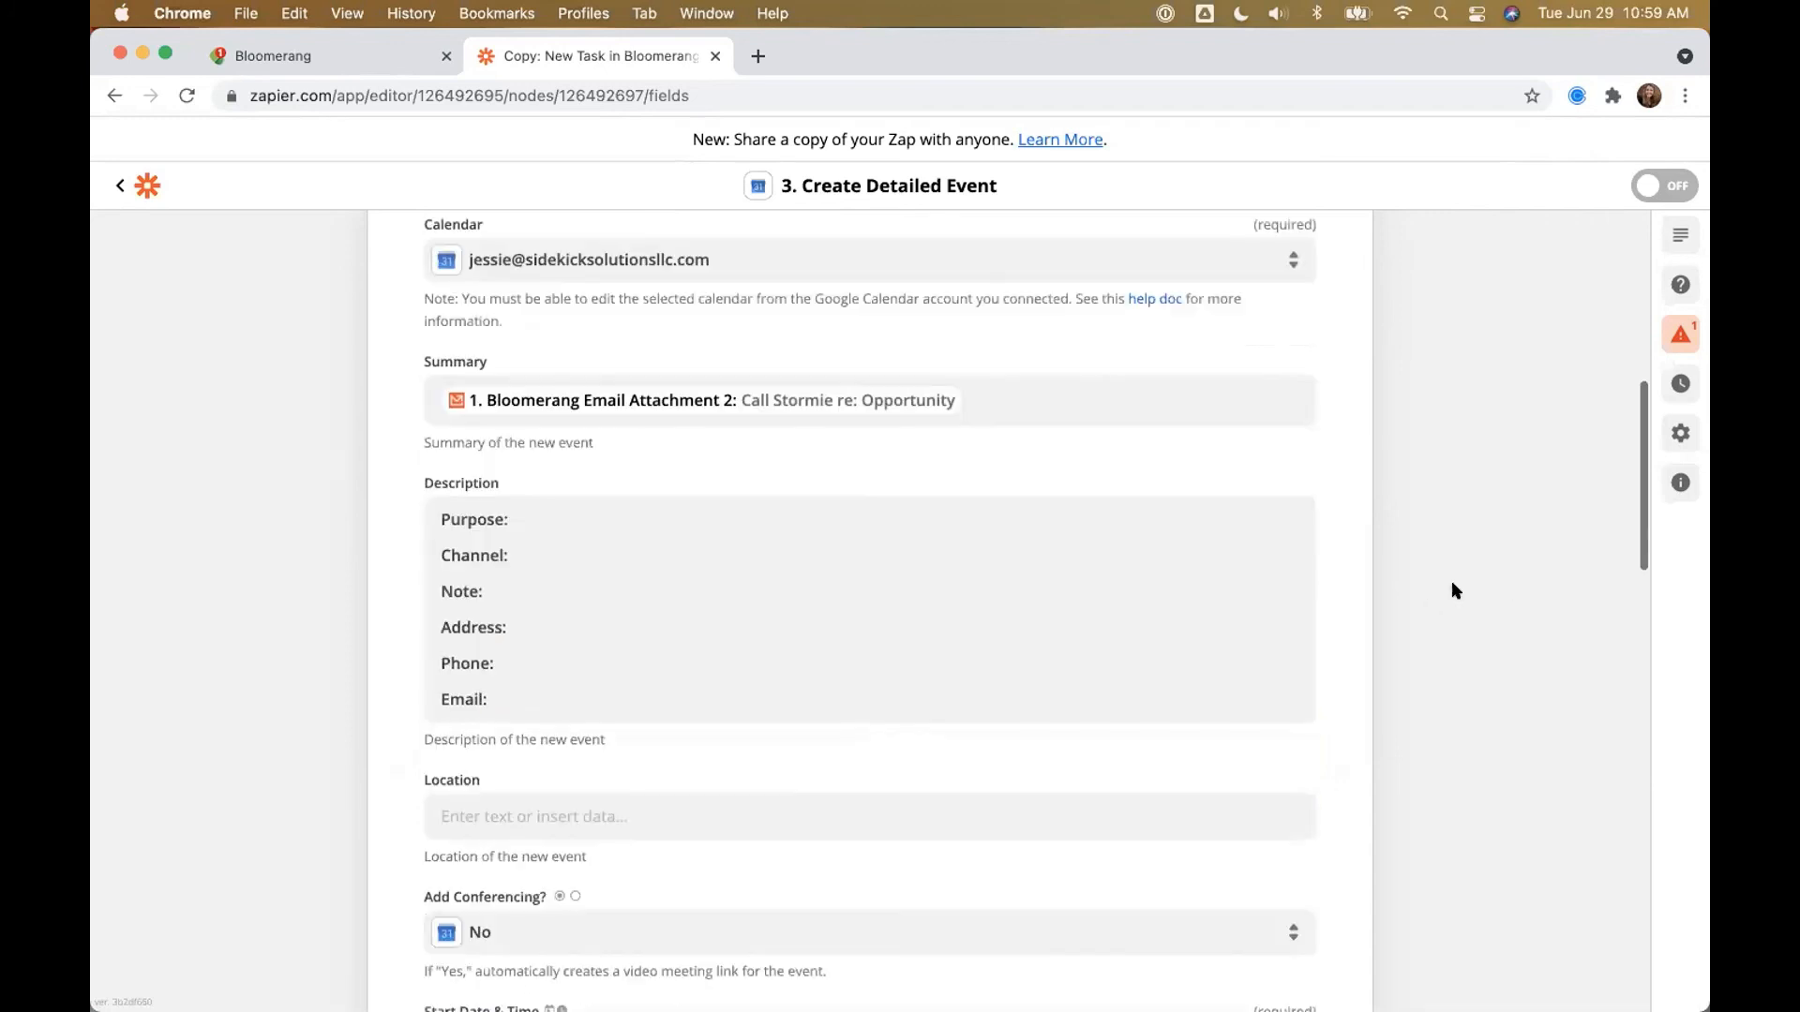
scroll(1452, 591, down, 9)
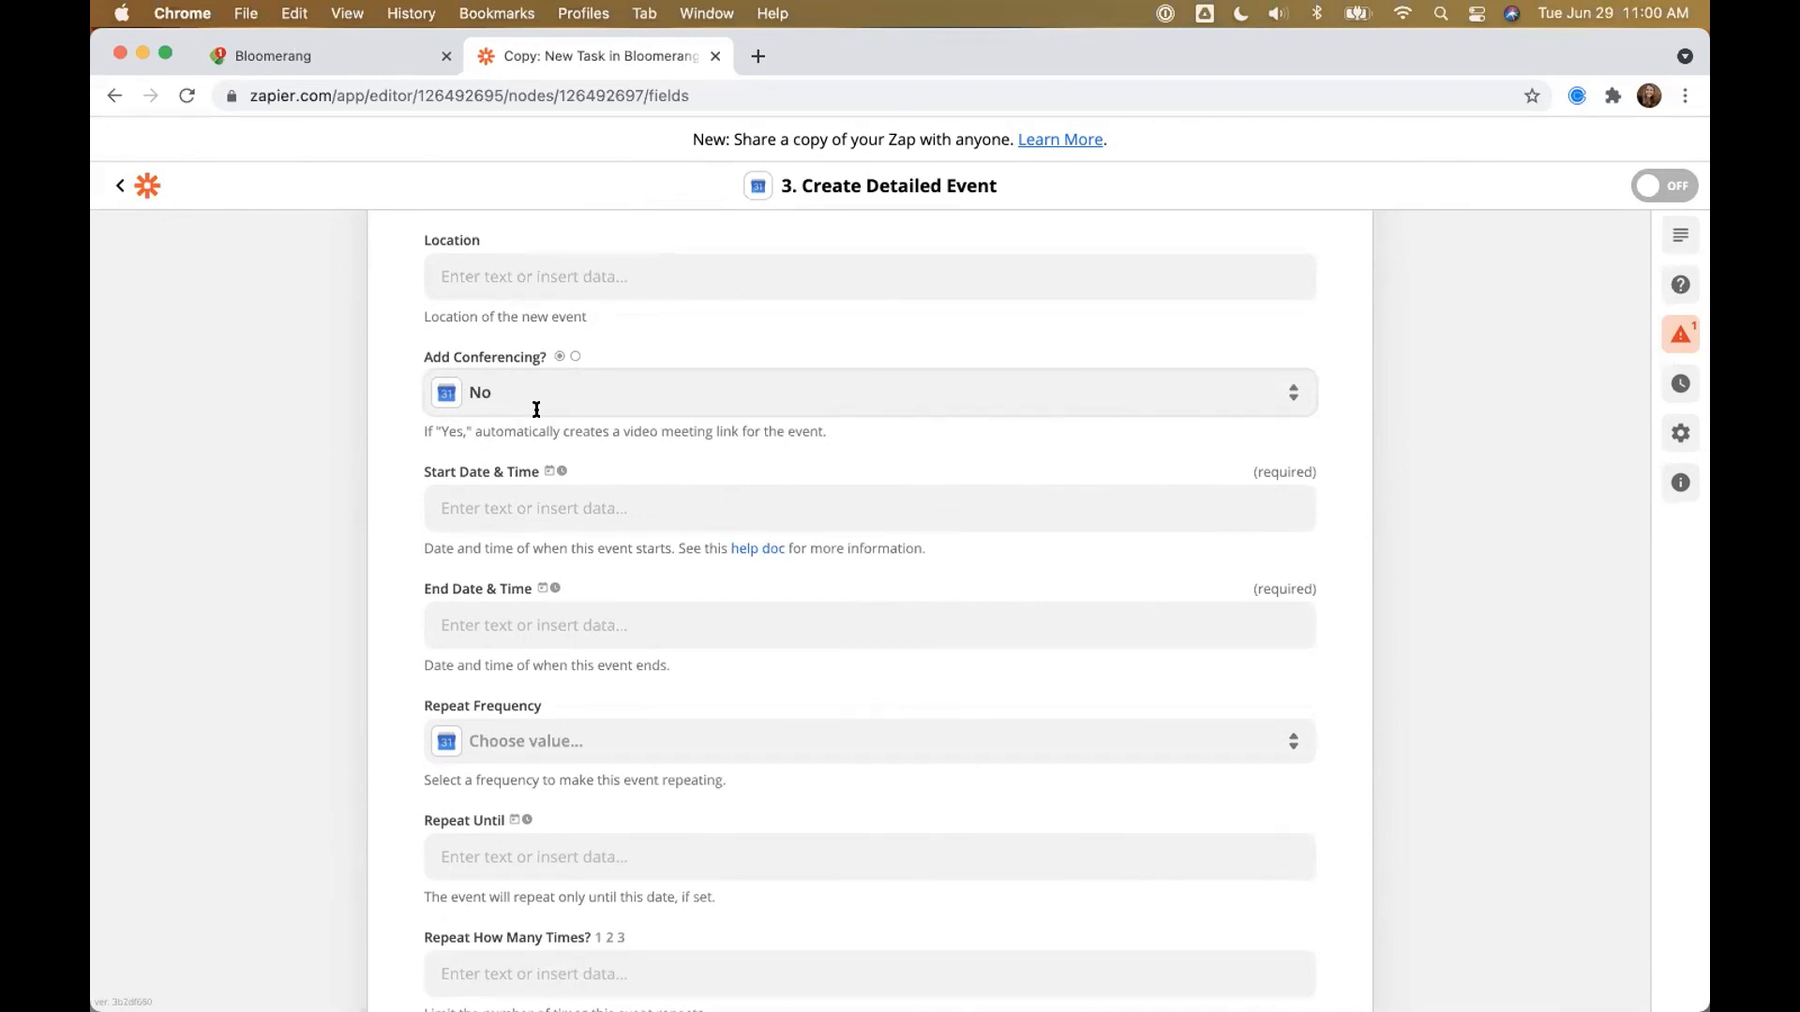
Step: Map Start Date & Time to Mailparser's Bloomerang Email Attachment 0 date
click(527, 497)
click(495, 533)
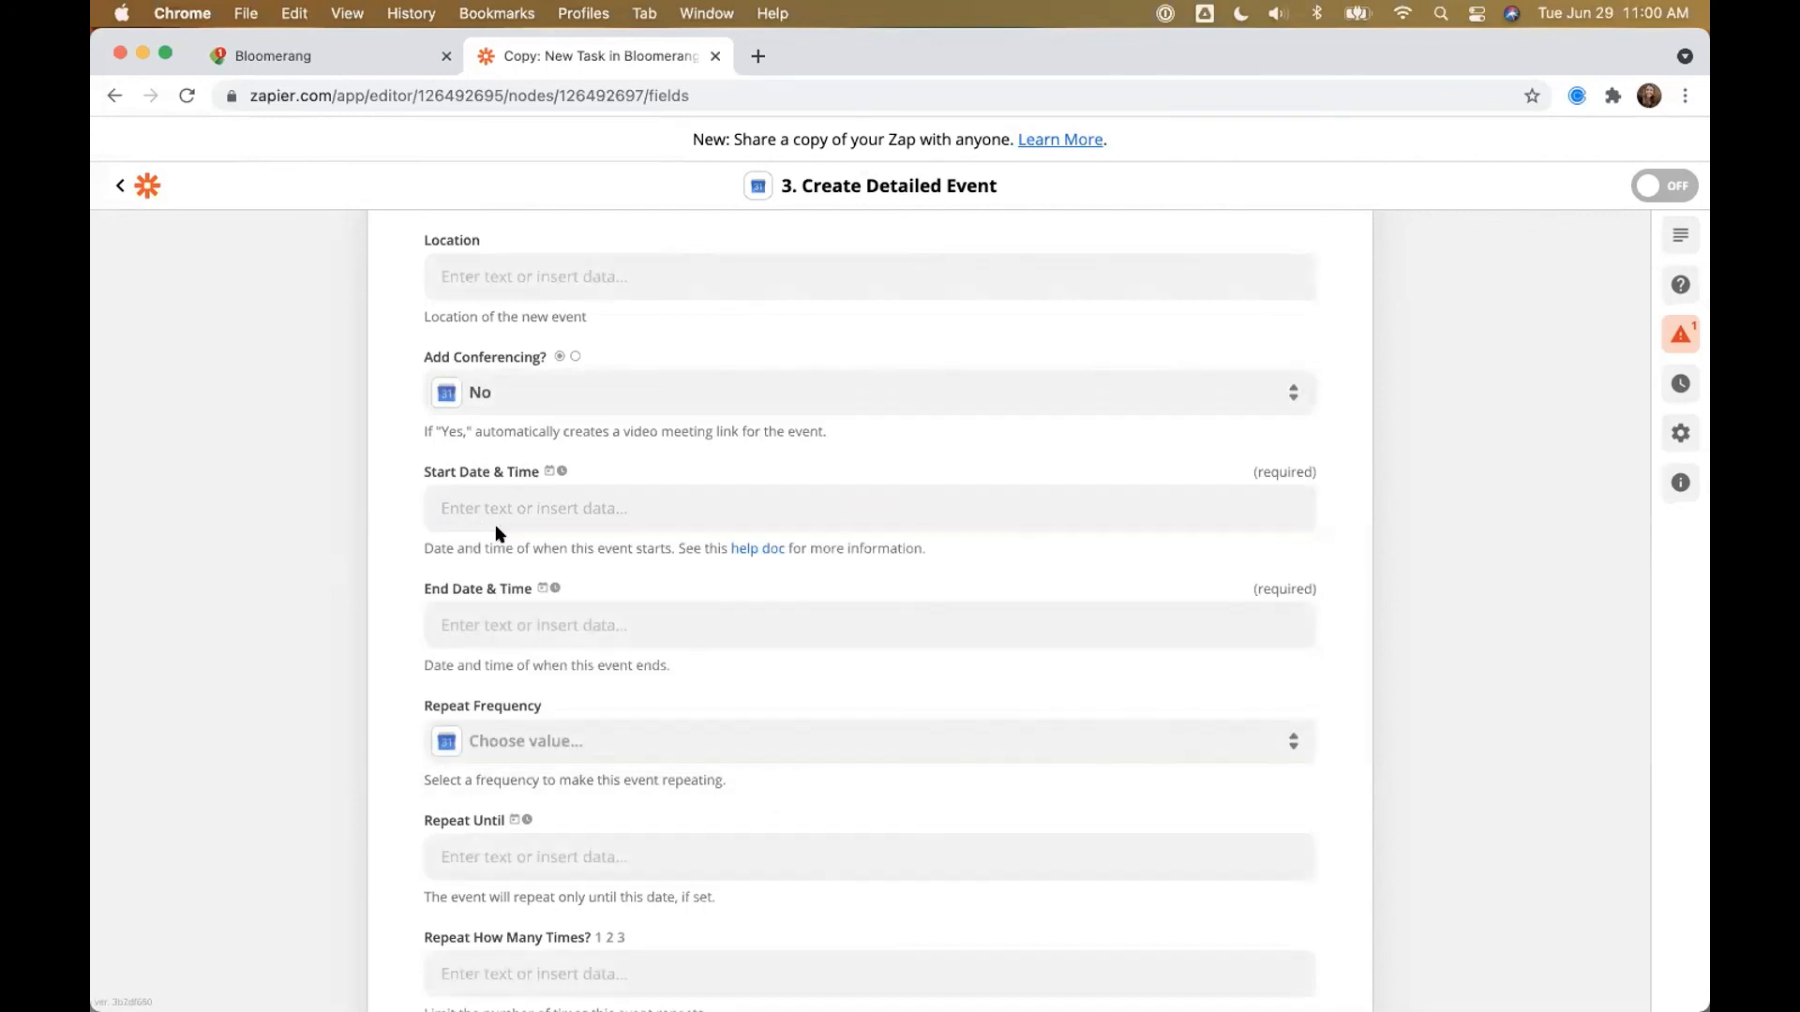
click(497, 523)
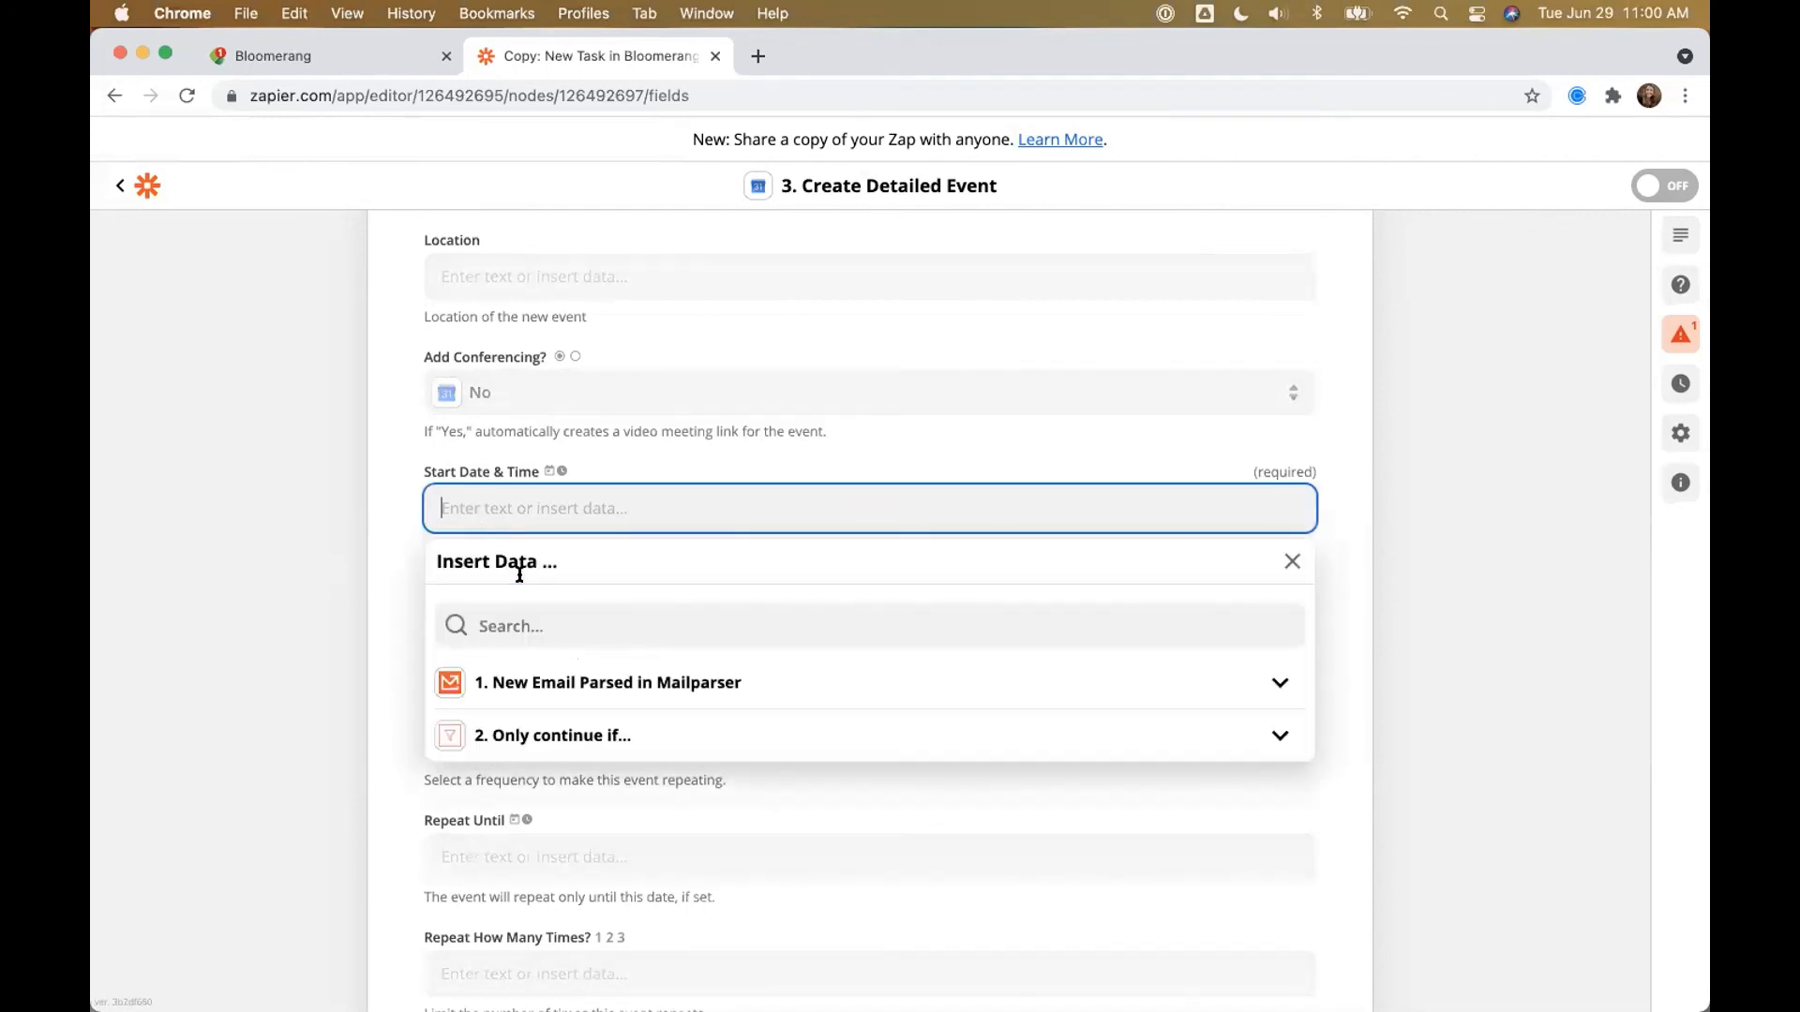
click(514, 628)
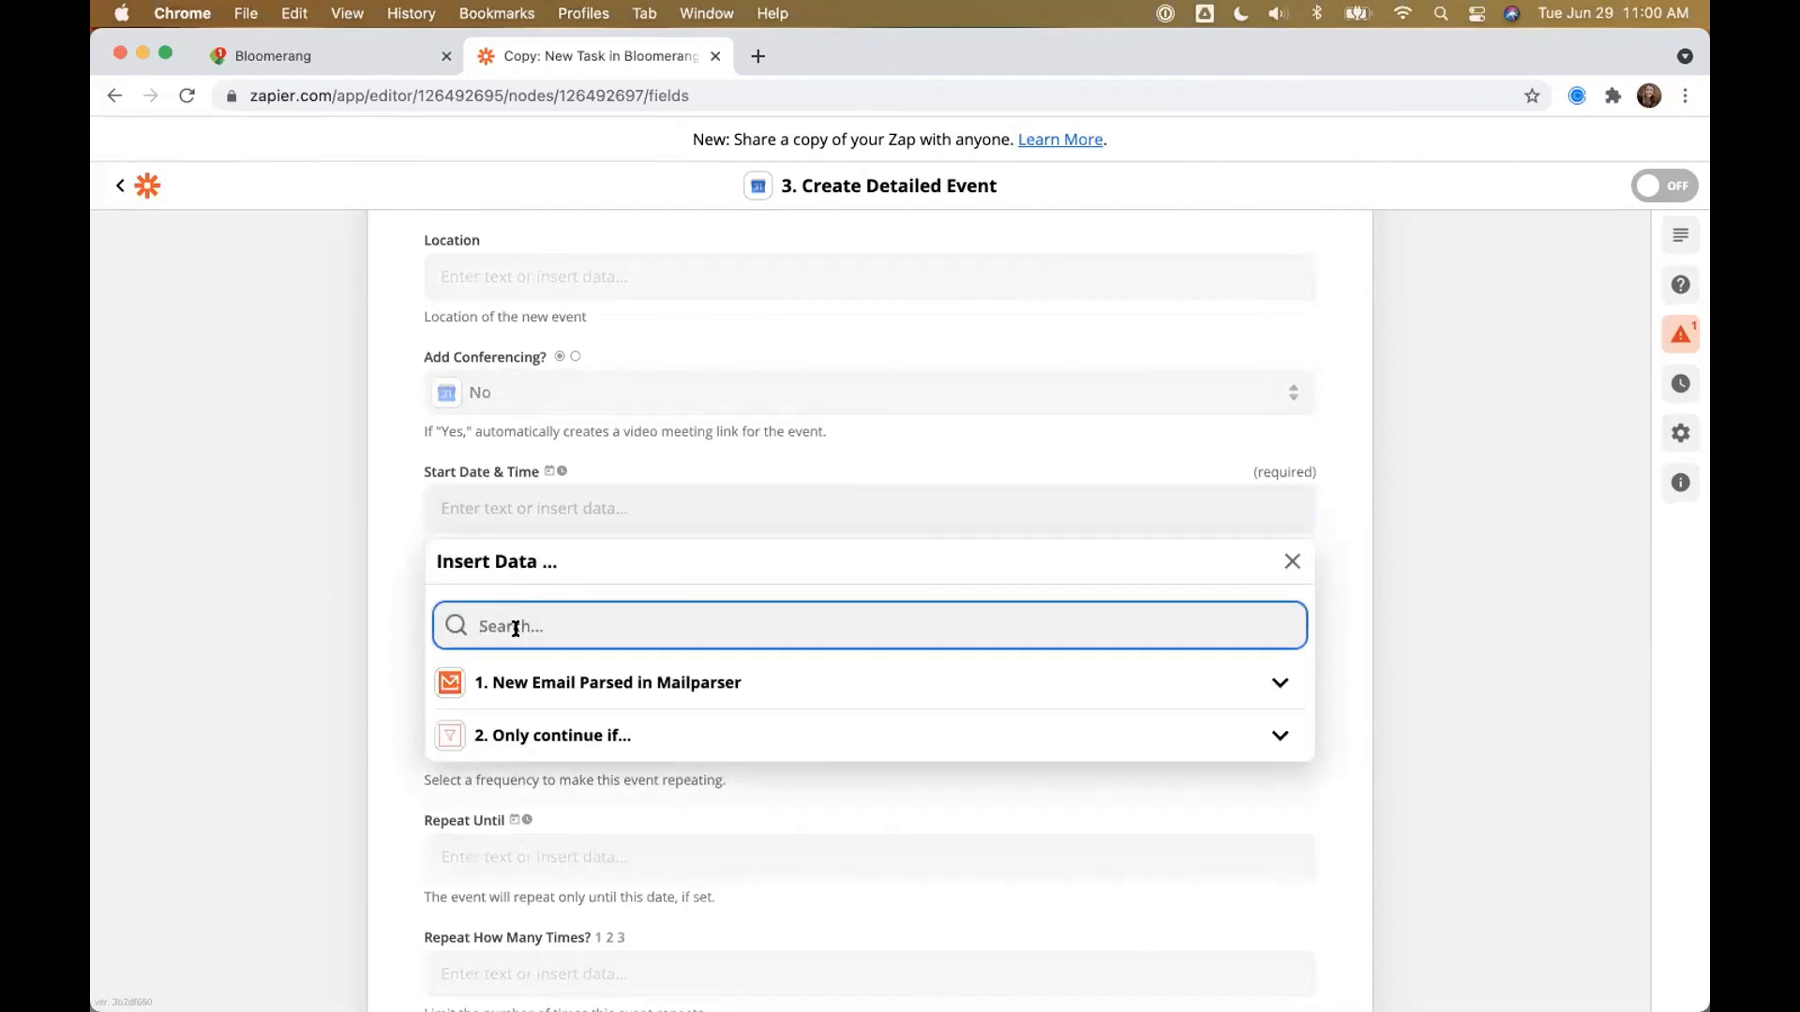
click(575, 685)
click(576, 853)
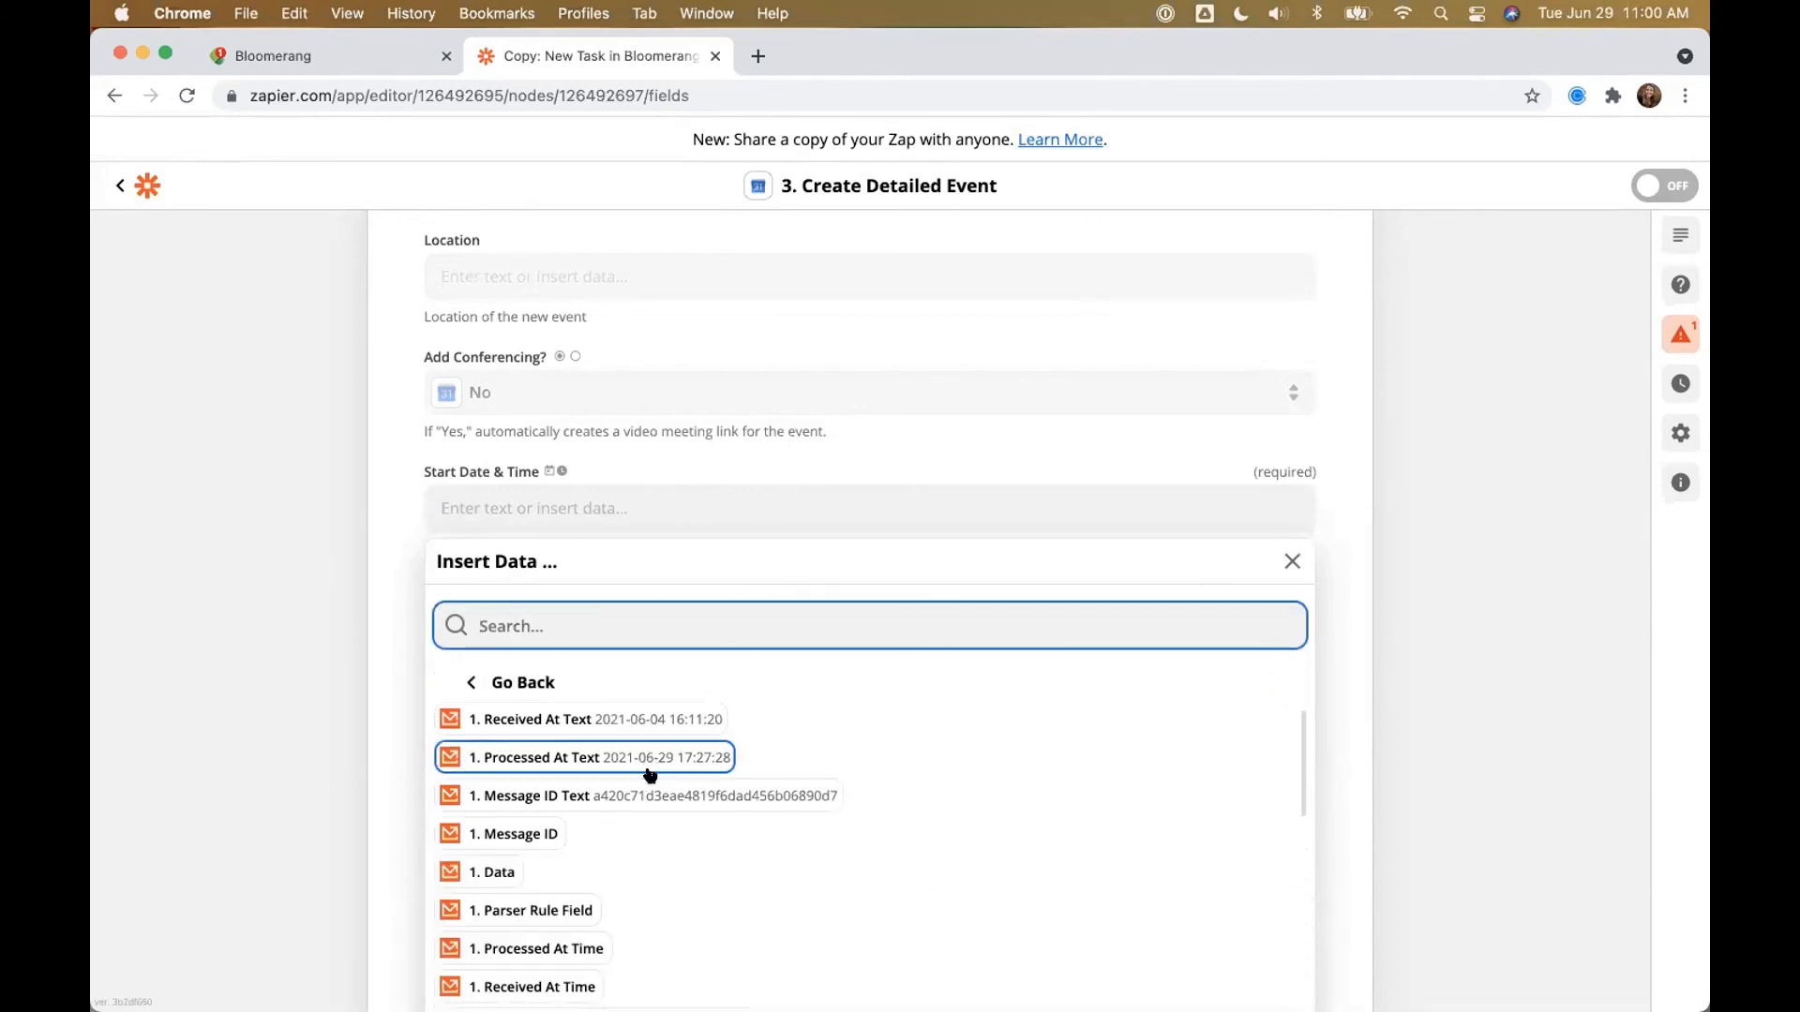
scroll(651, 772, down, 5)
click(687, 745)
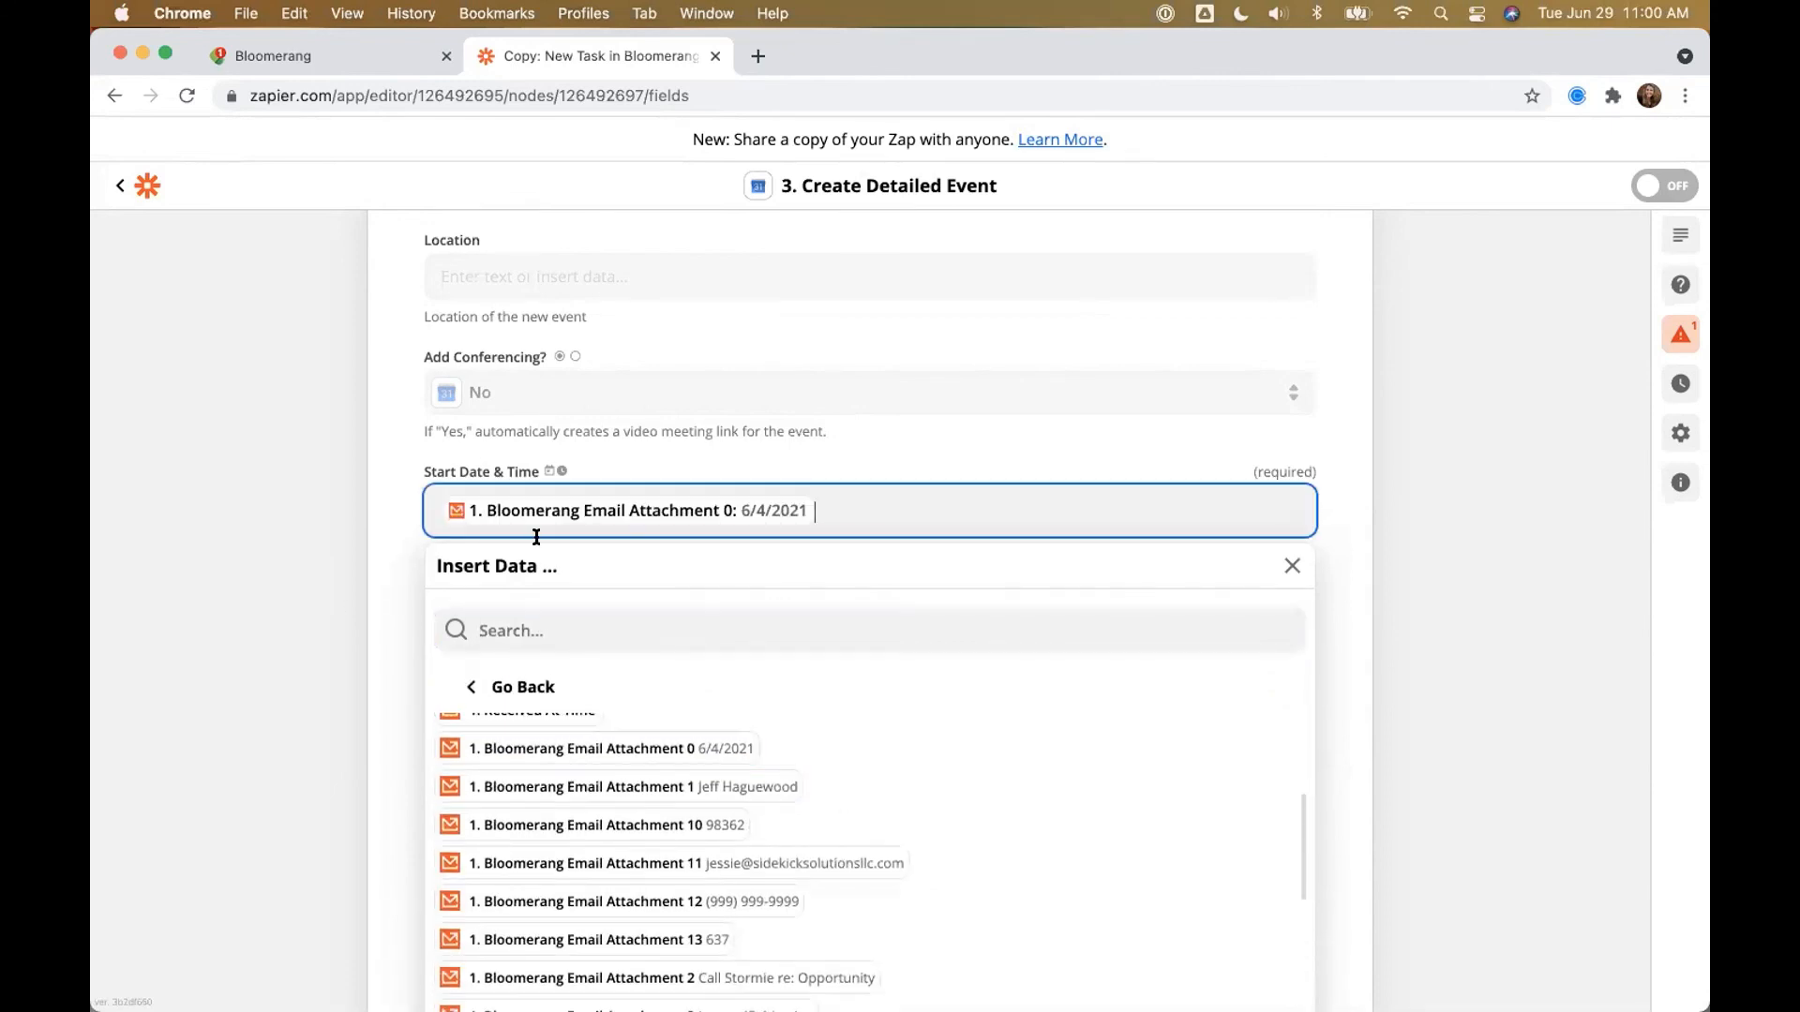
click(334, 593)
Step: Map End Date & Time to the same Attachment 0 date (6/4/2021)
click(509, 629)
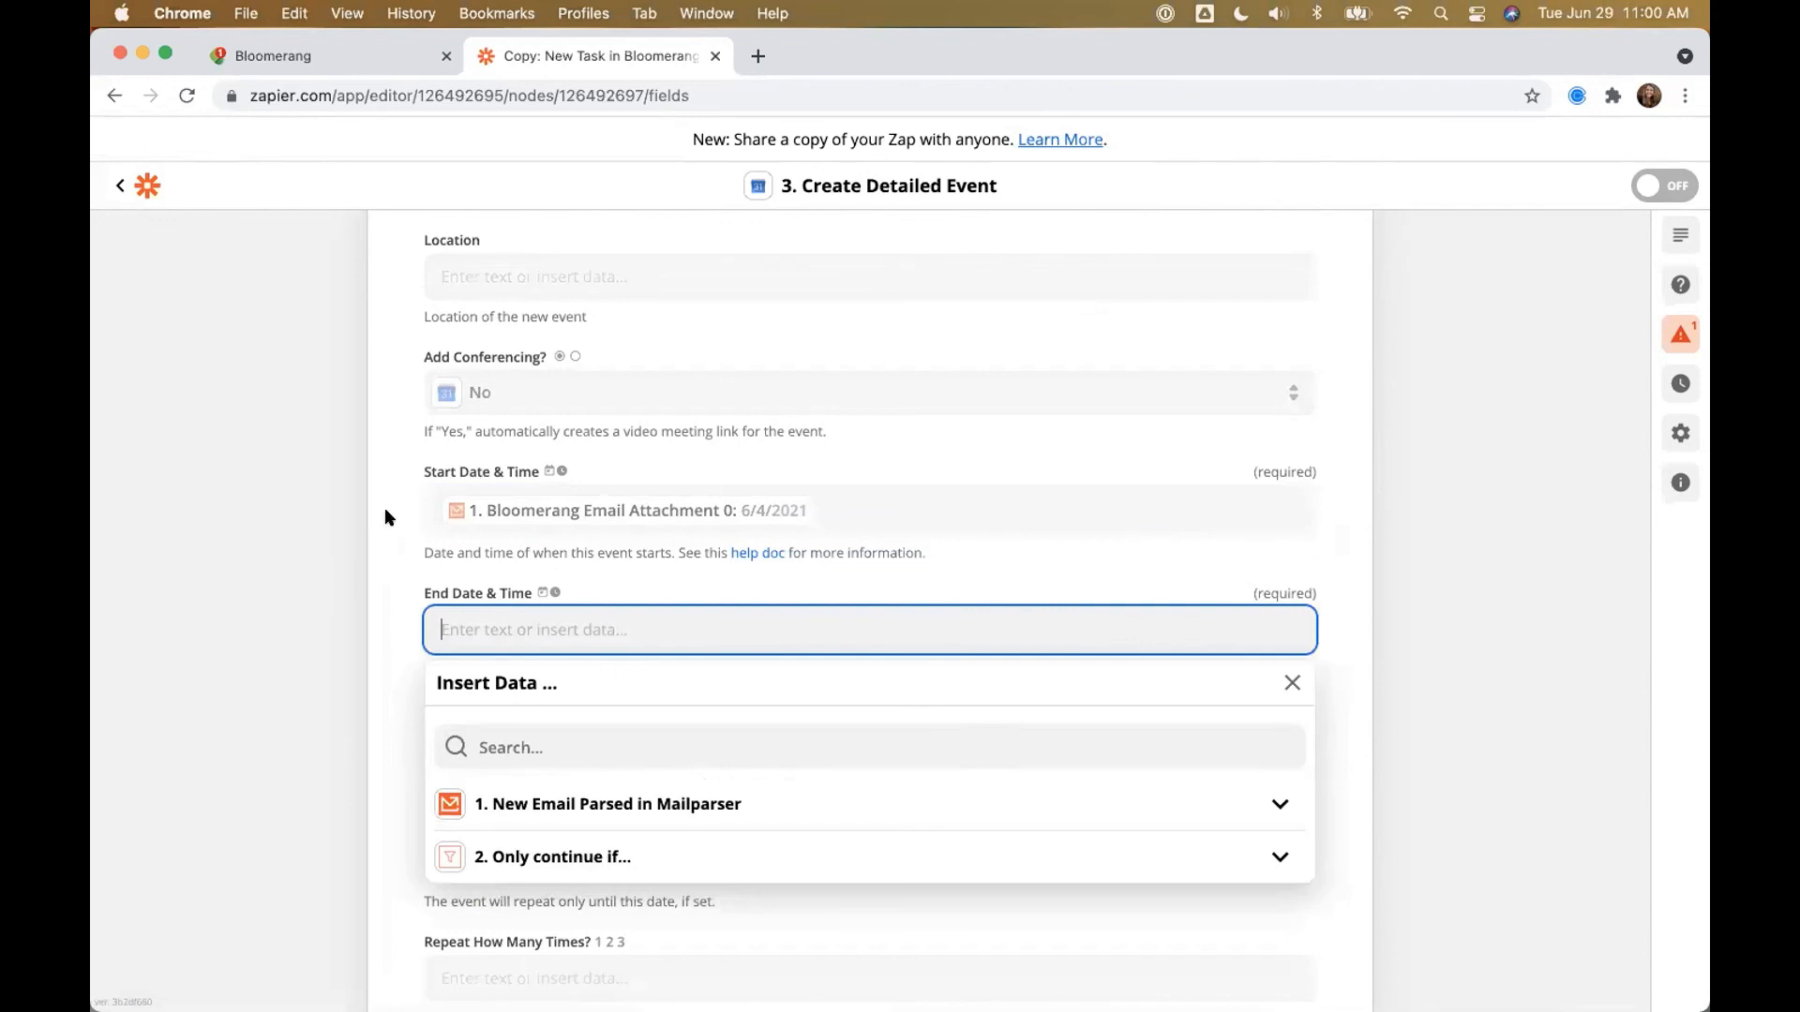
click(551, 732)
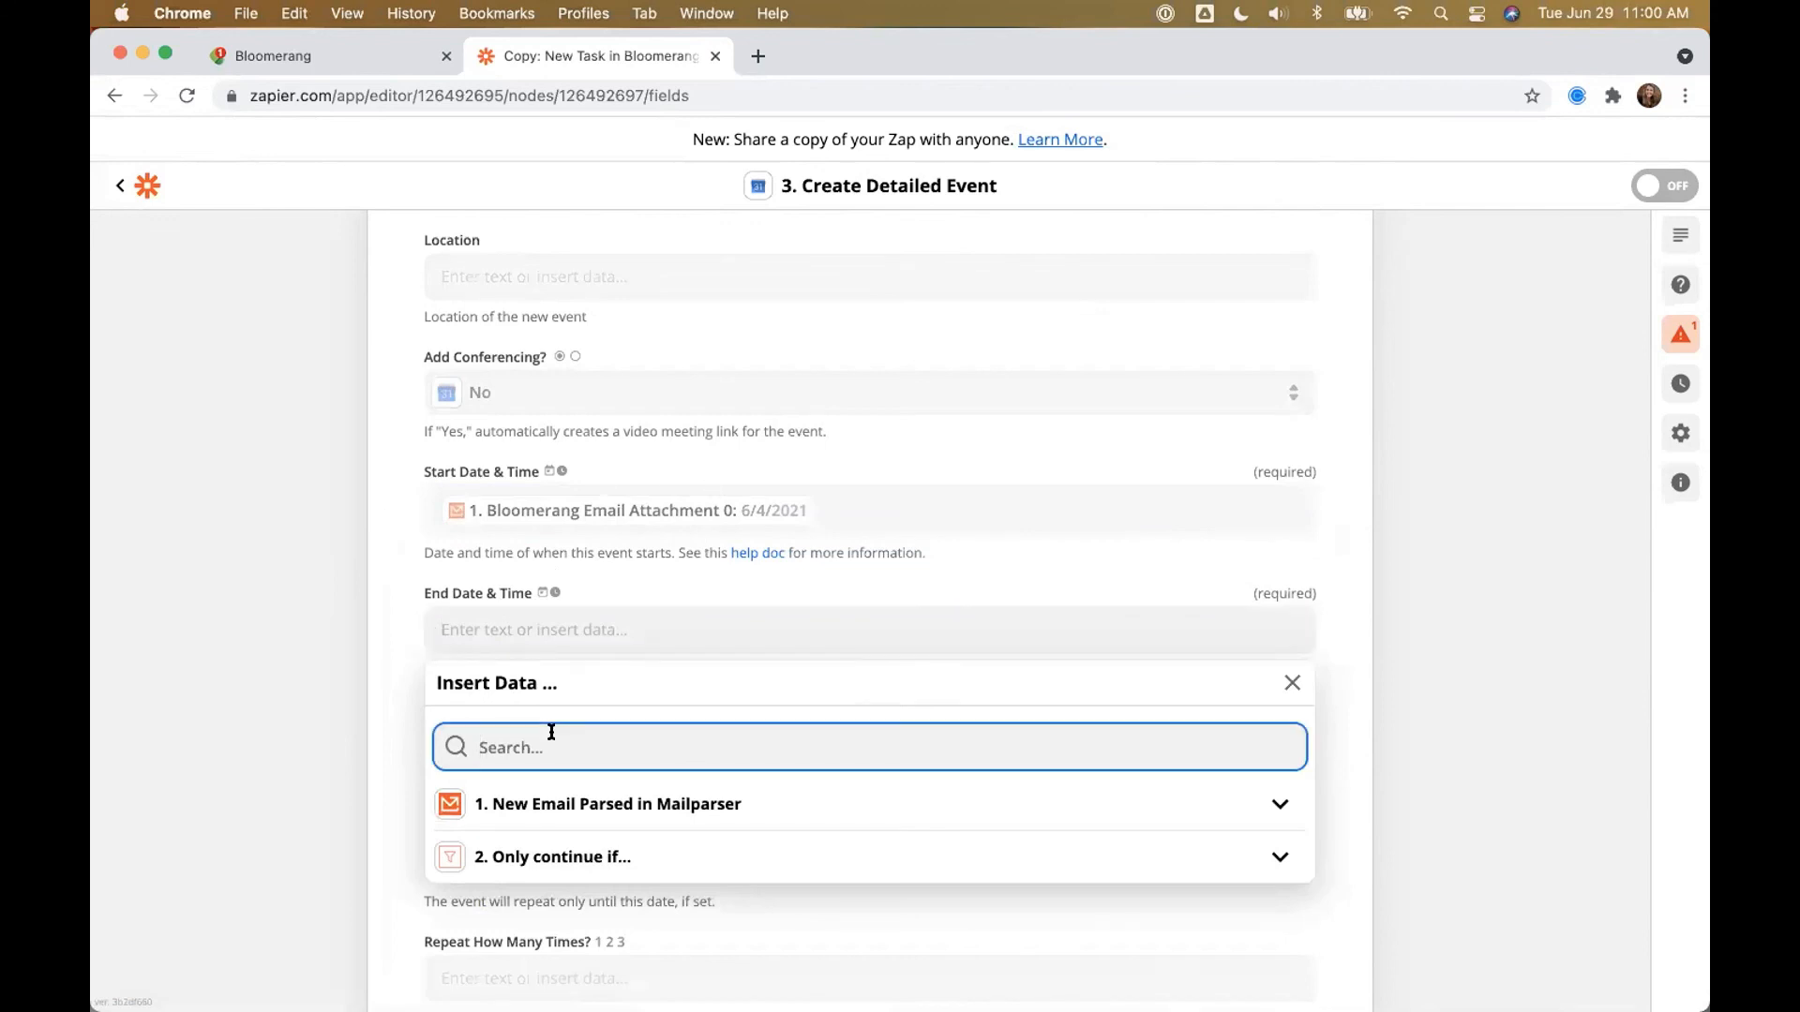
text(6/4)
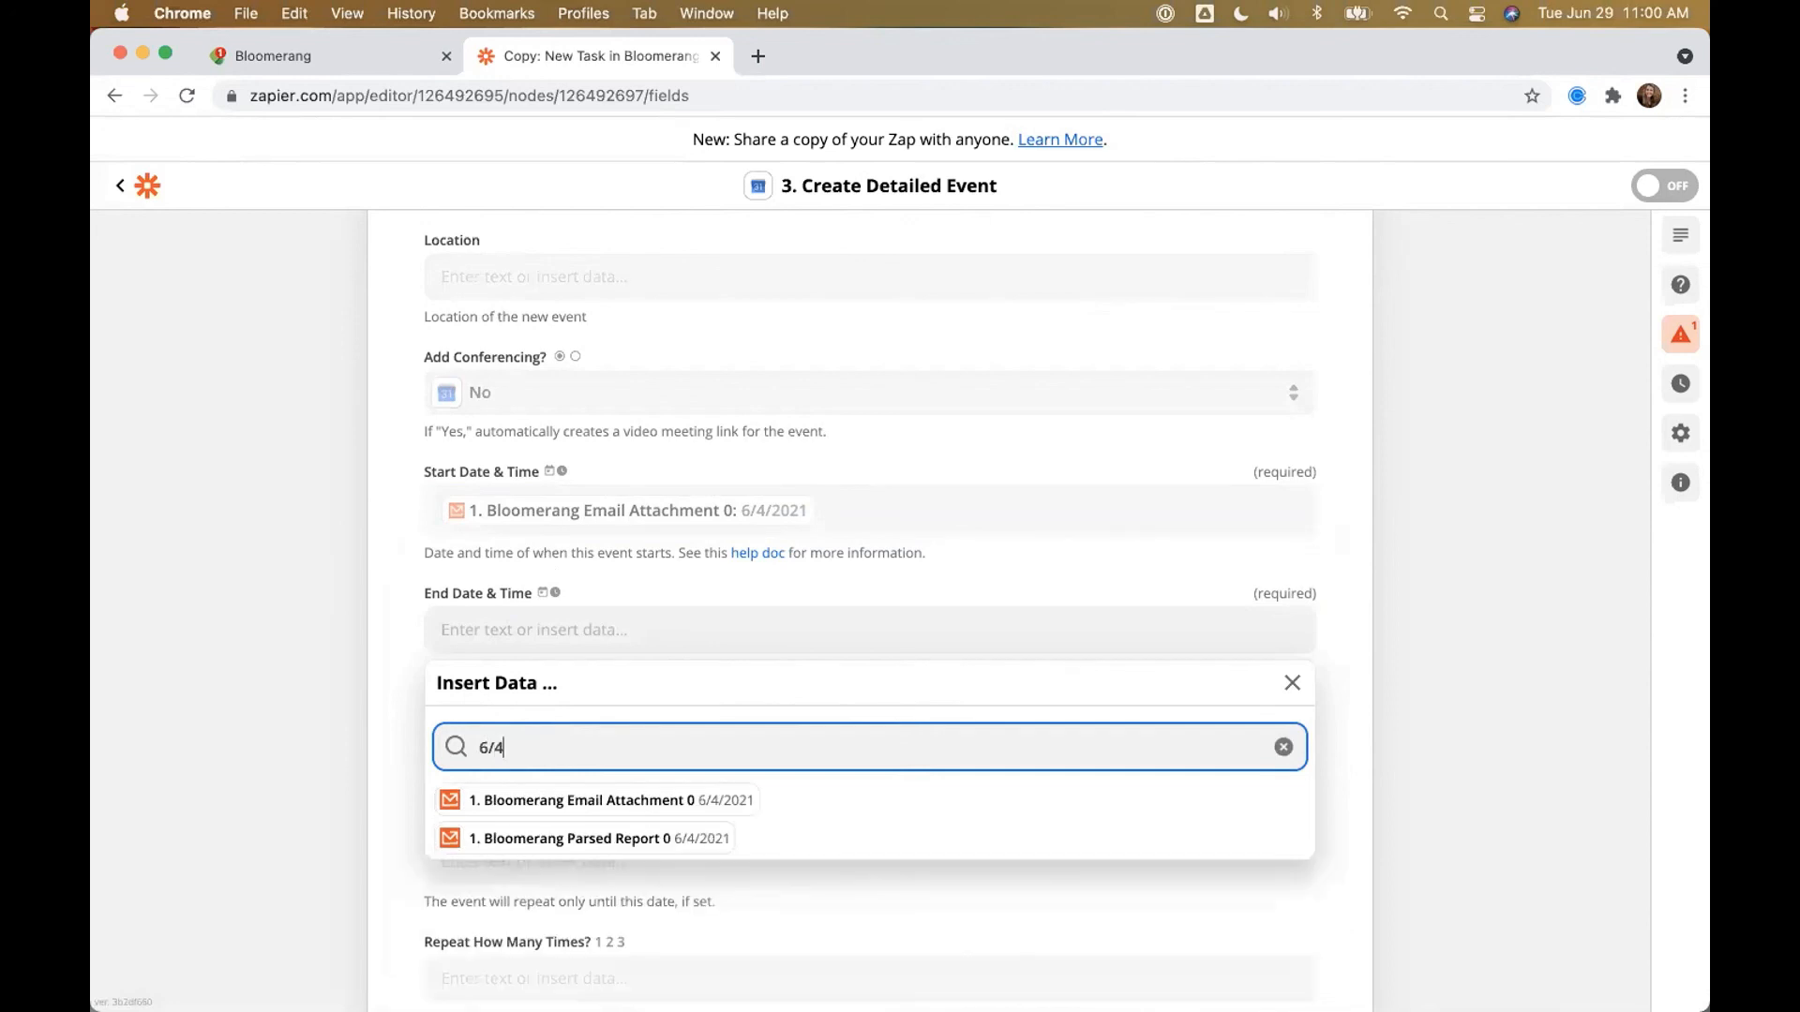
click(637, 800)
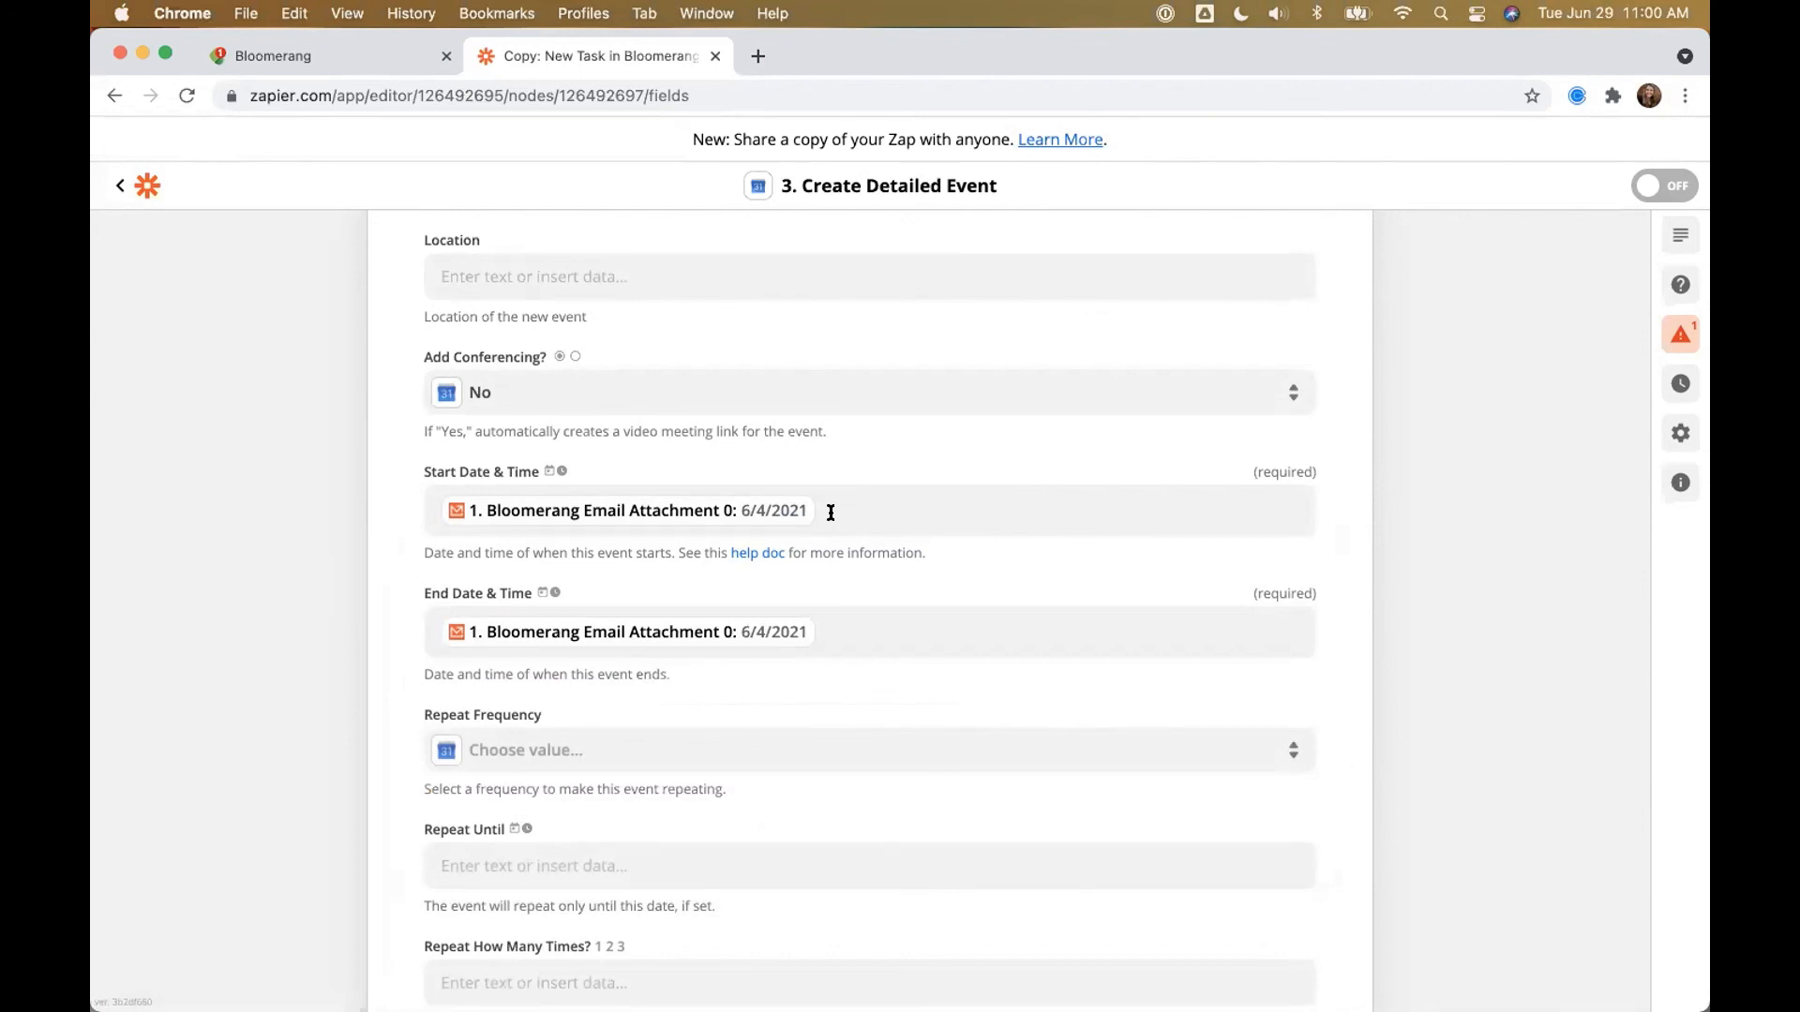
click(657, 511)
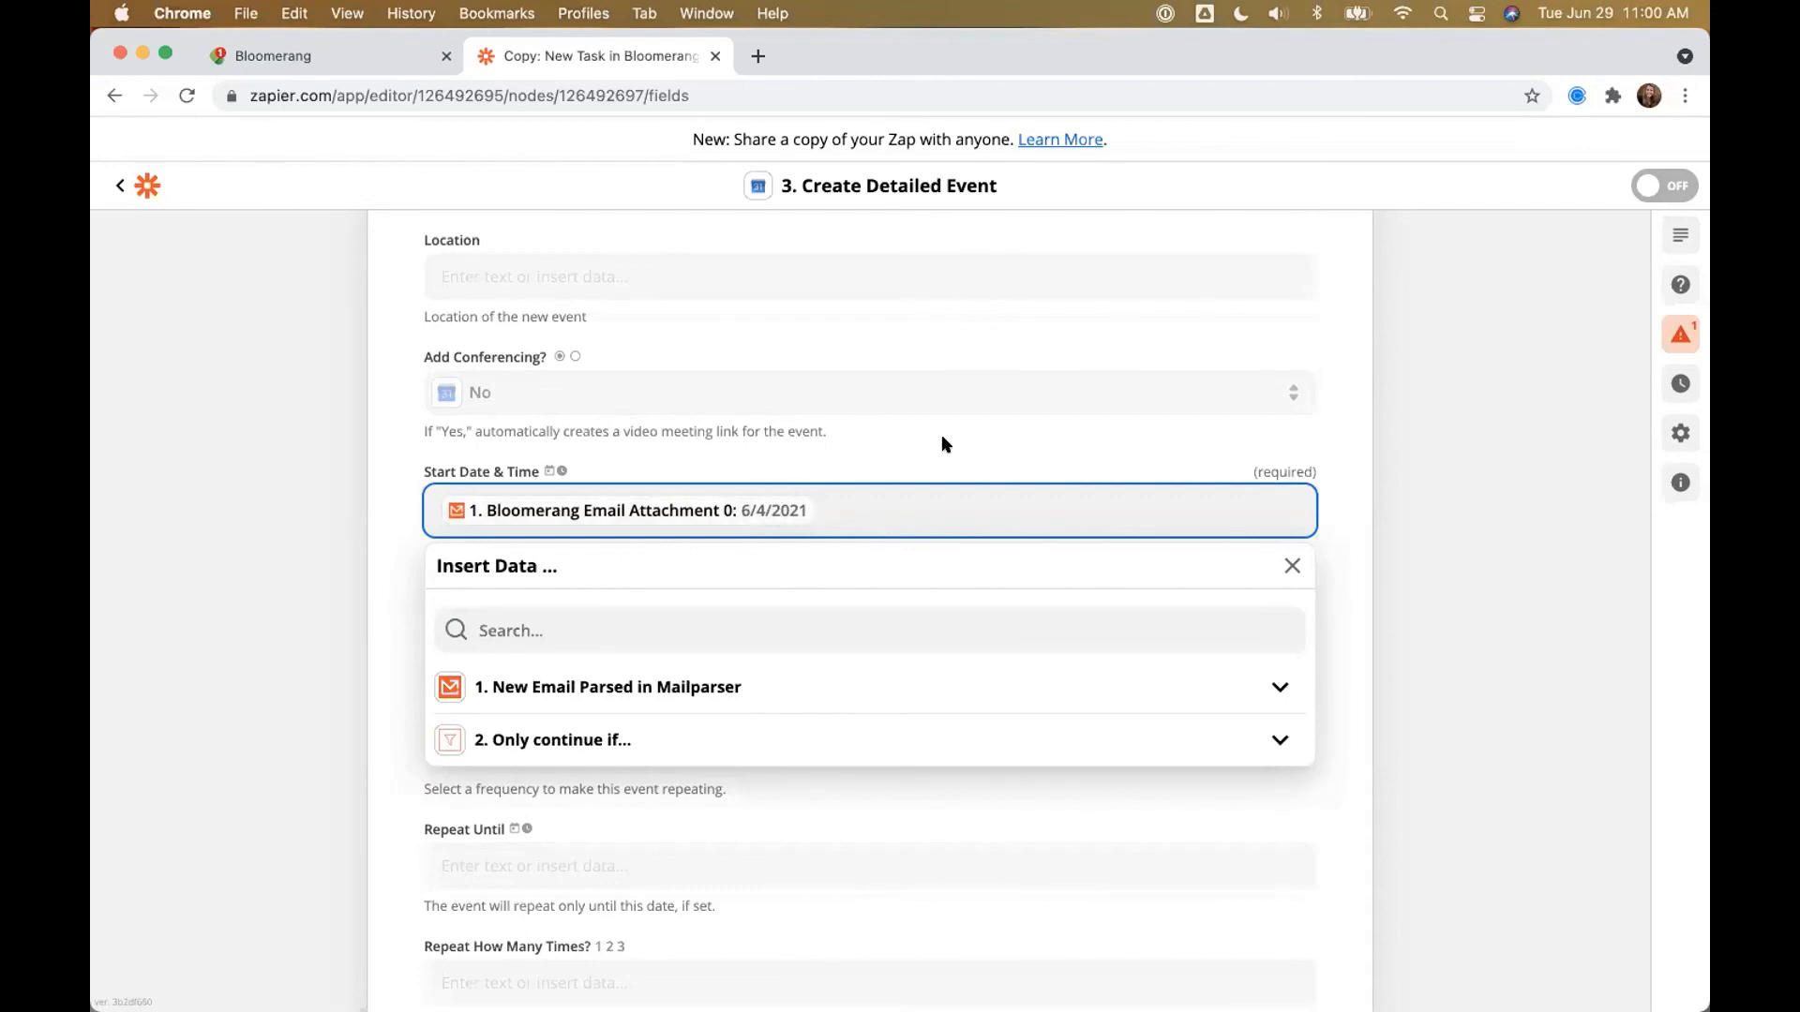
text(8:00 a.m.)
click(1517, 470)
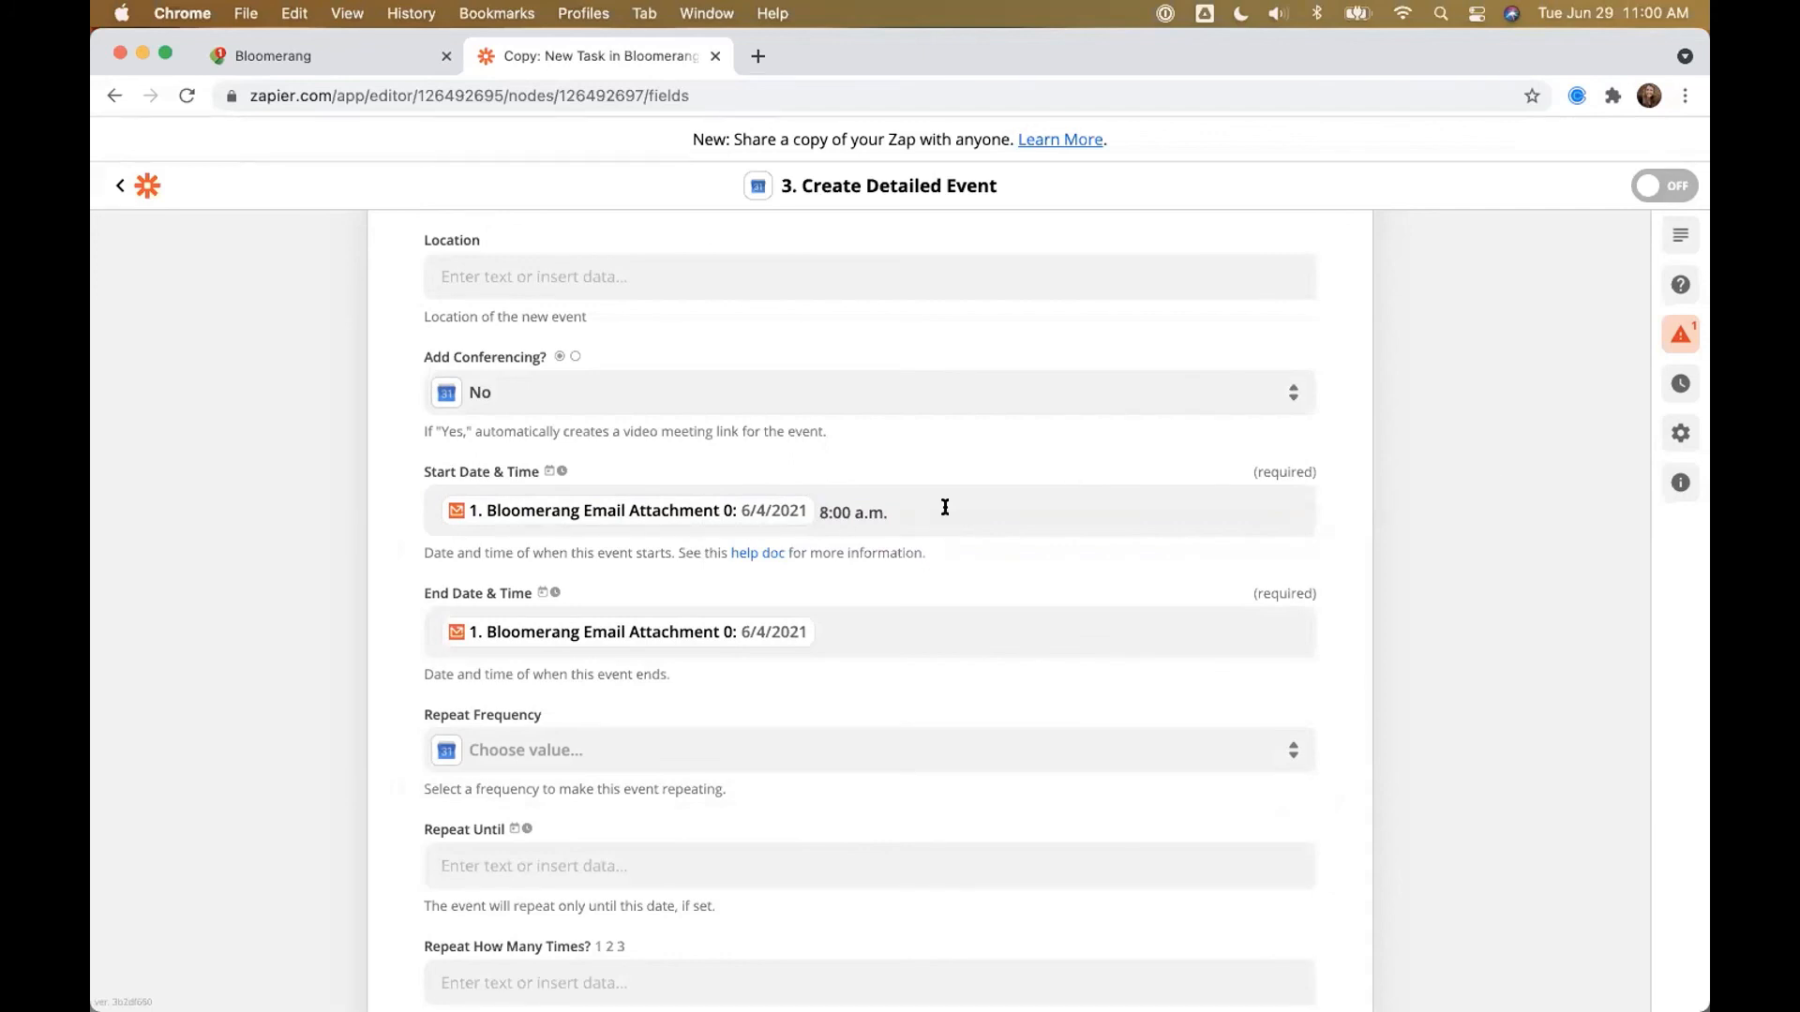
drag(886, 514, 810, 515)
key(BackSpace)
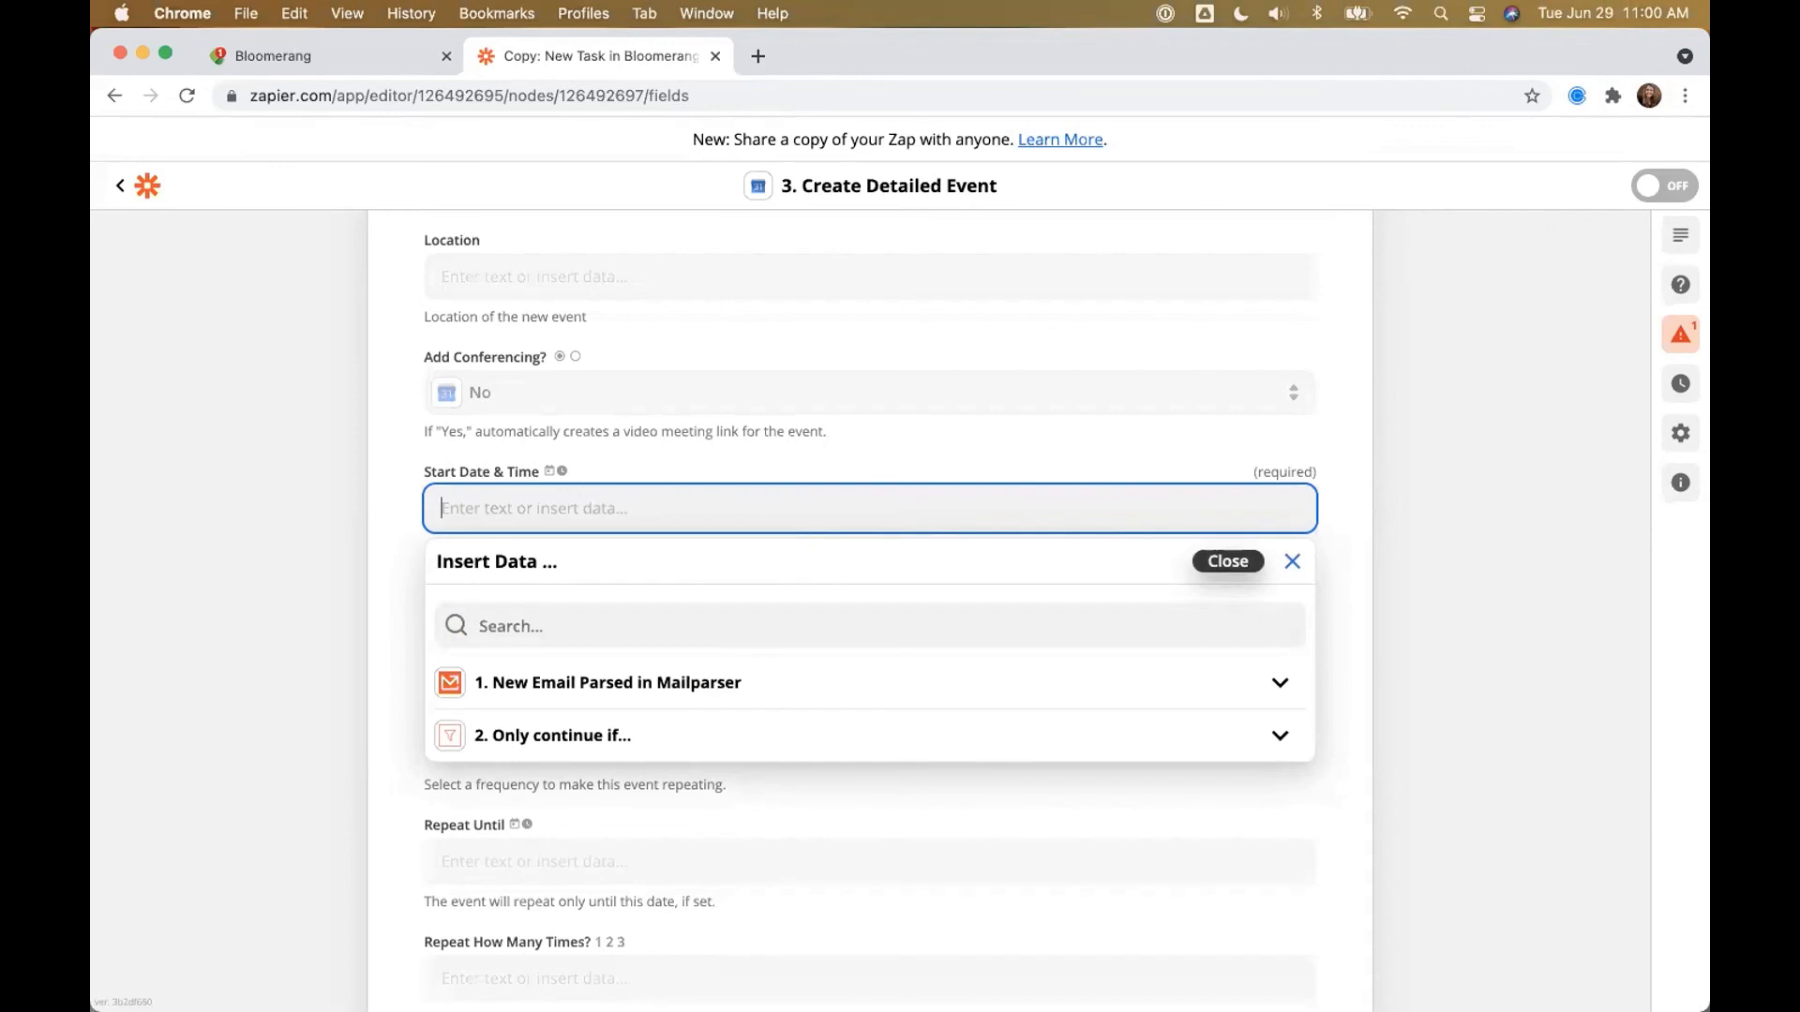
key(super+z)
key(Right)
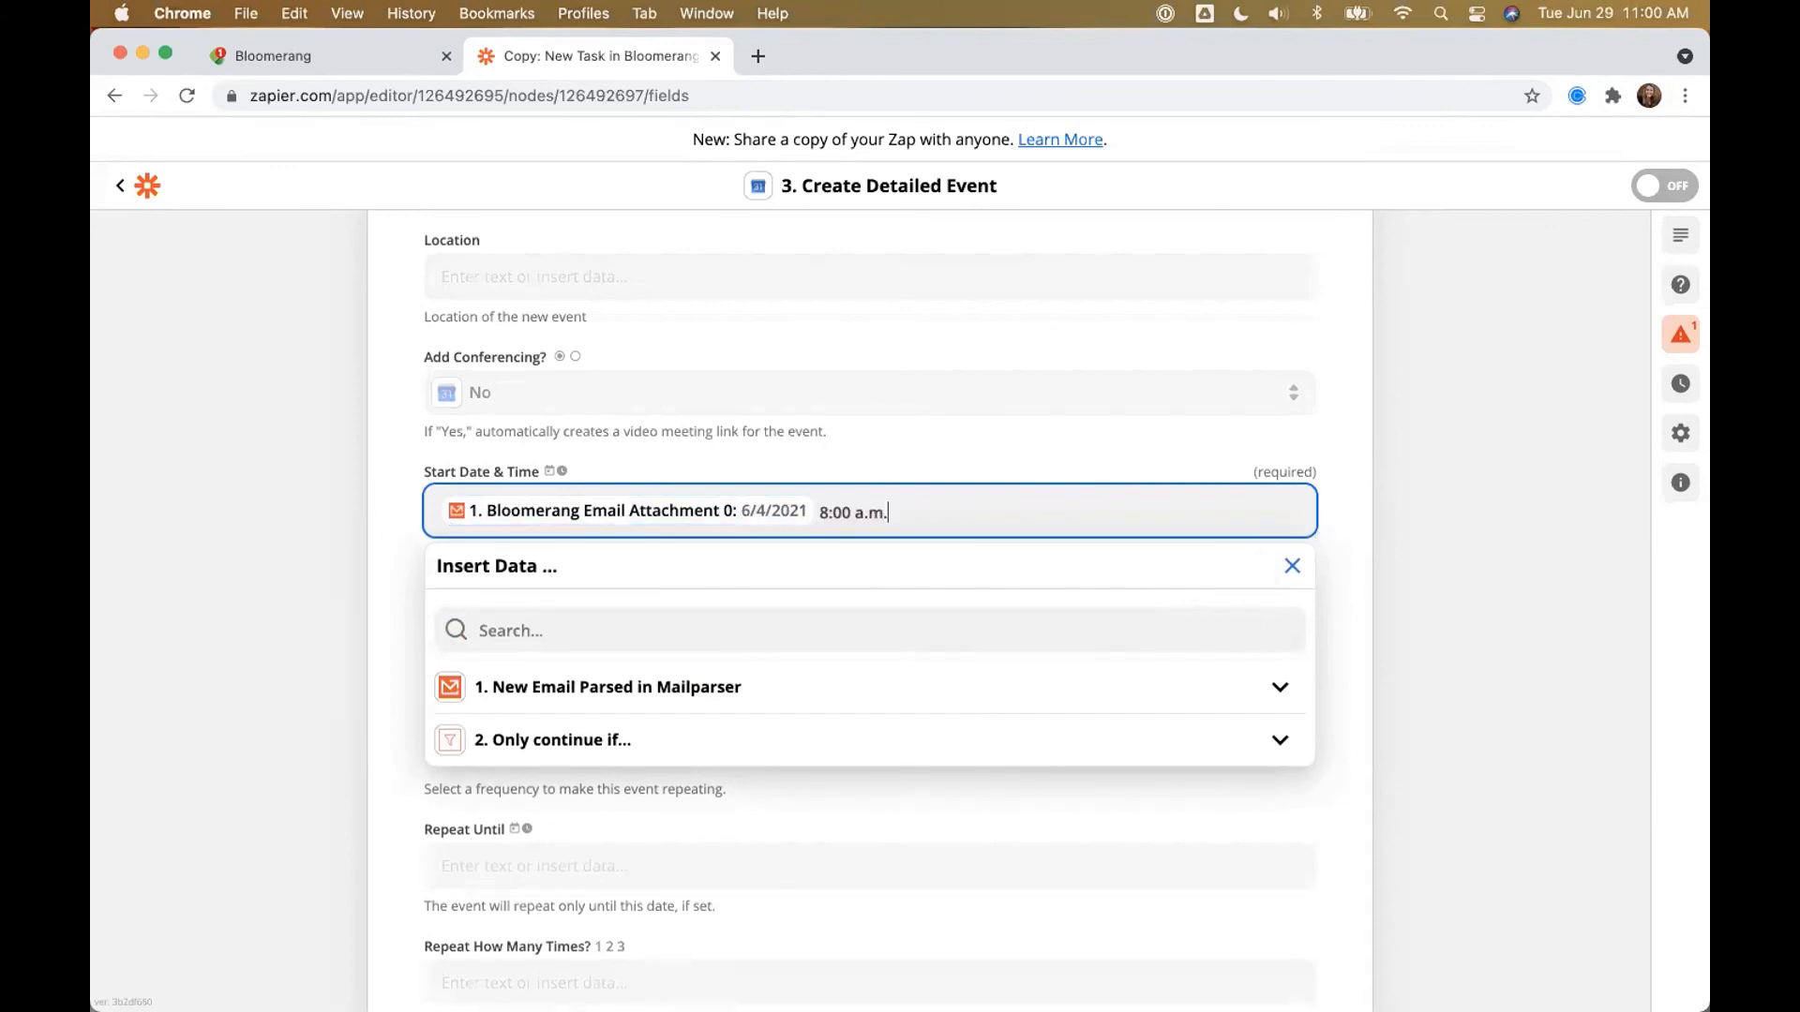
key(BackSpace)
key(BackSpace)
key(BackSpace)
key(BackSpace)
key(BackSpace)
key(BackSpace)
click(1478, 503)
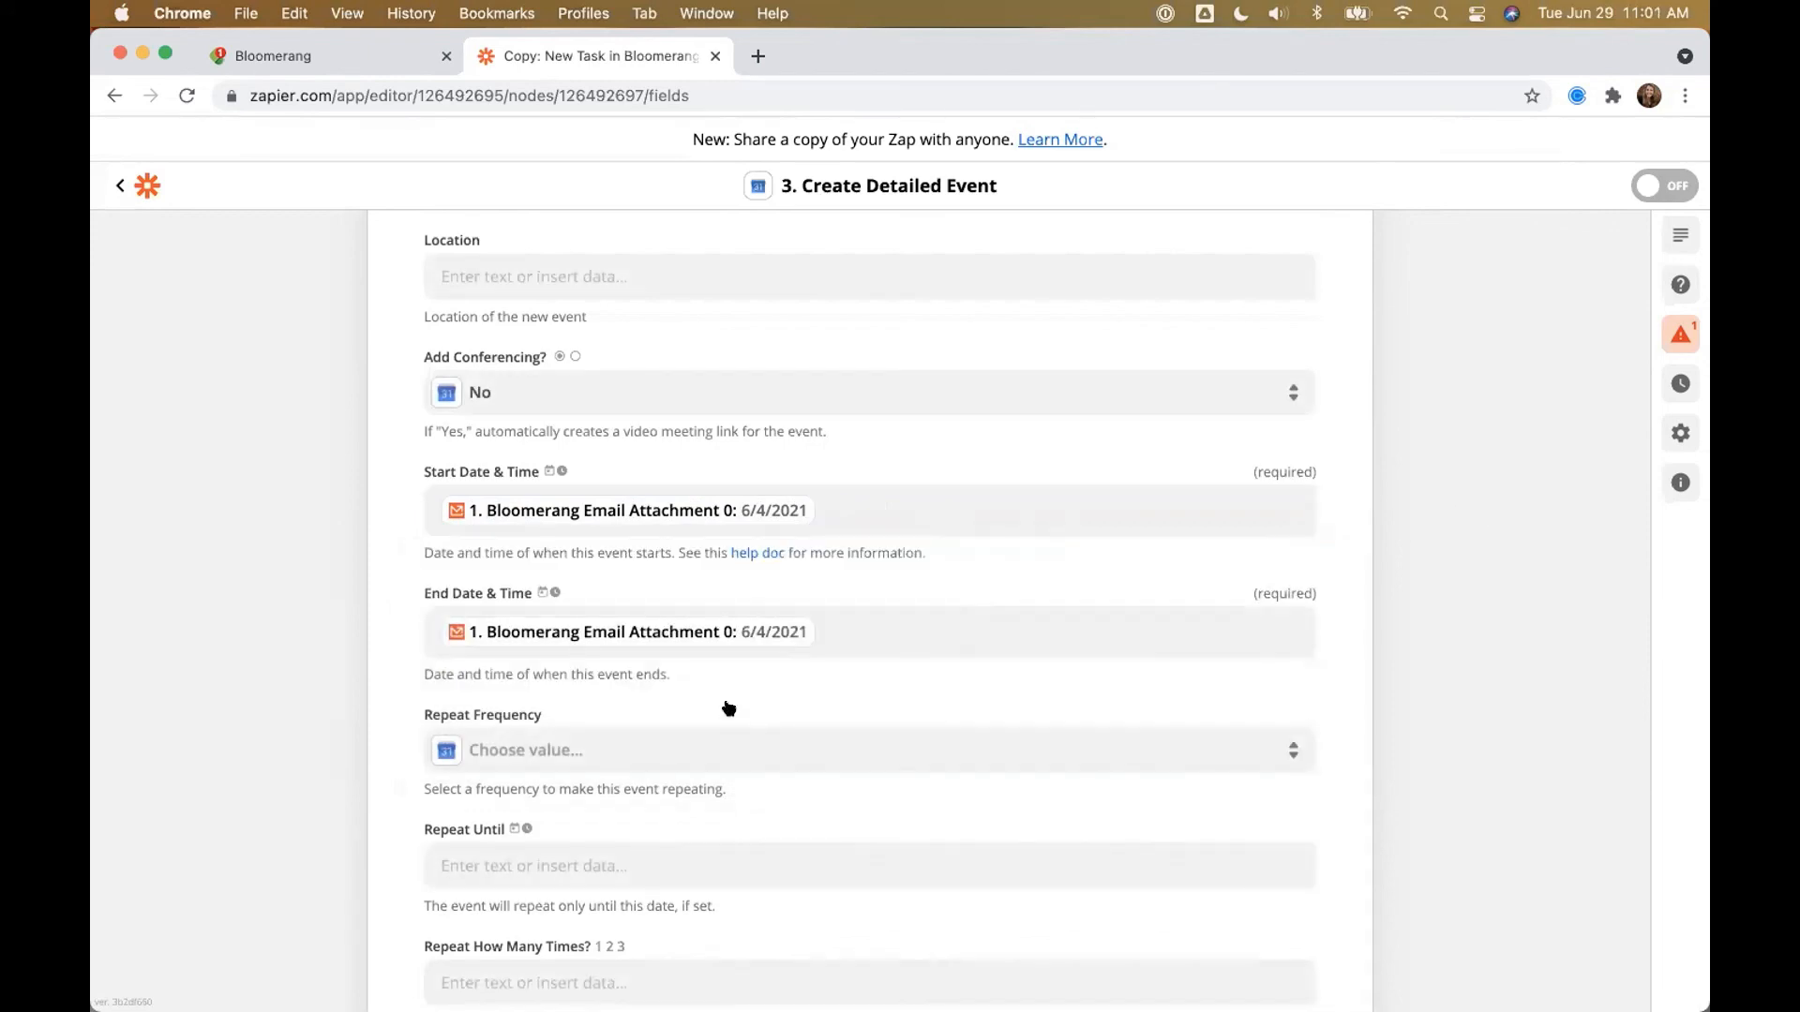
scroll(546, 649, down, 5)
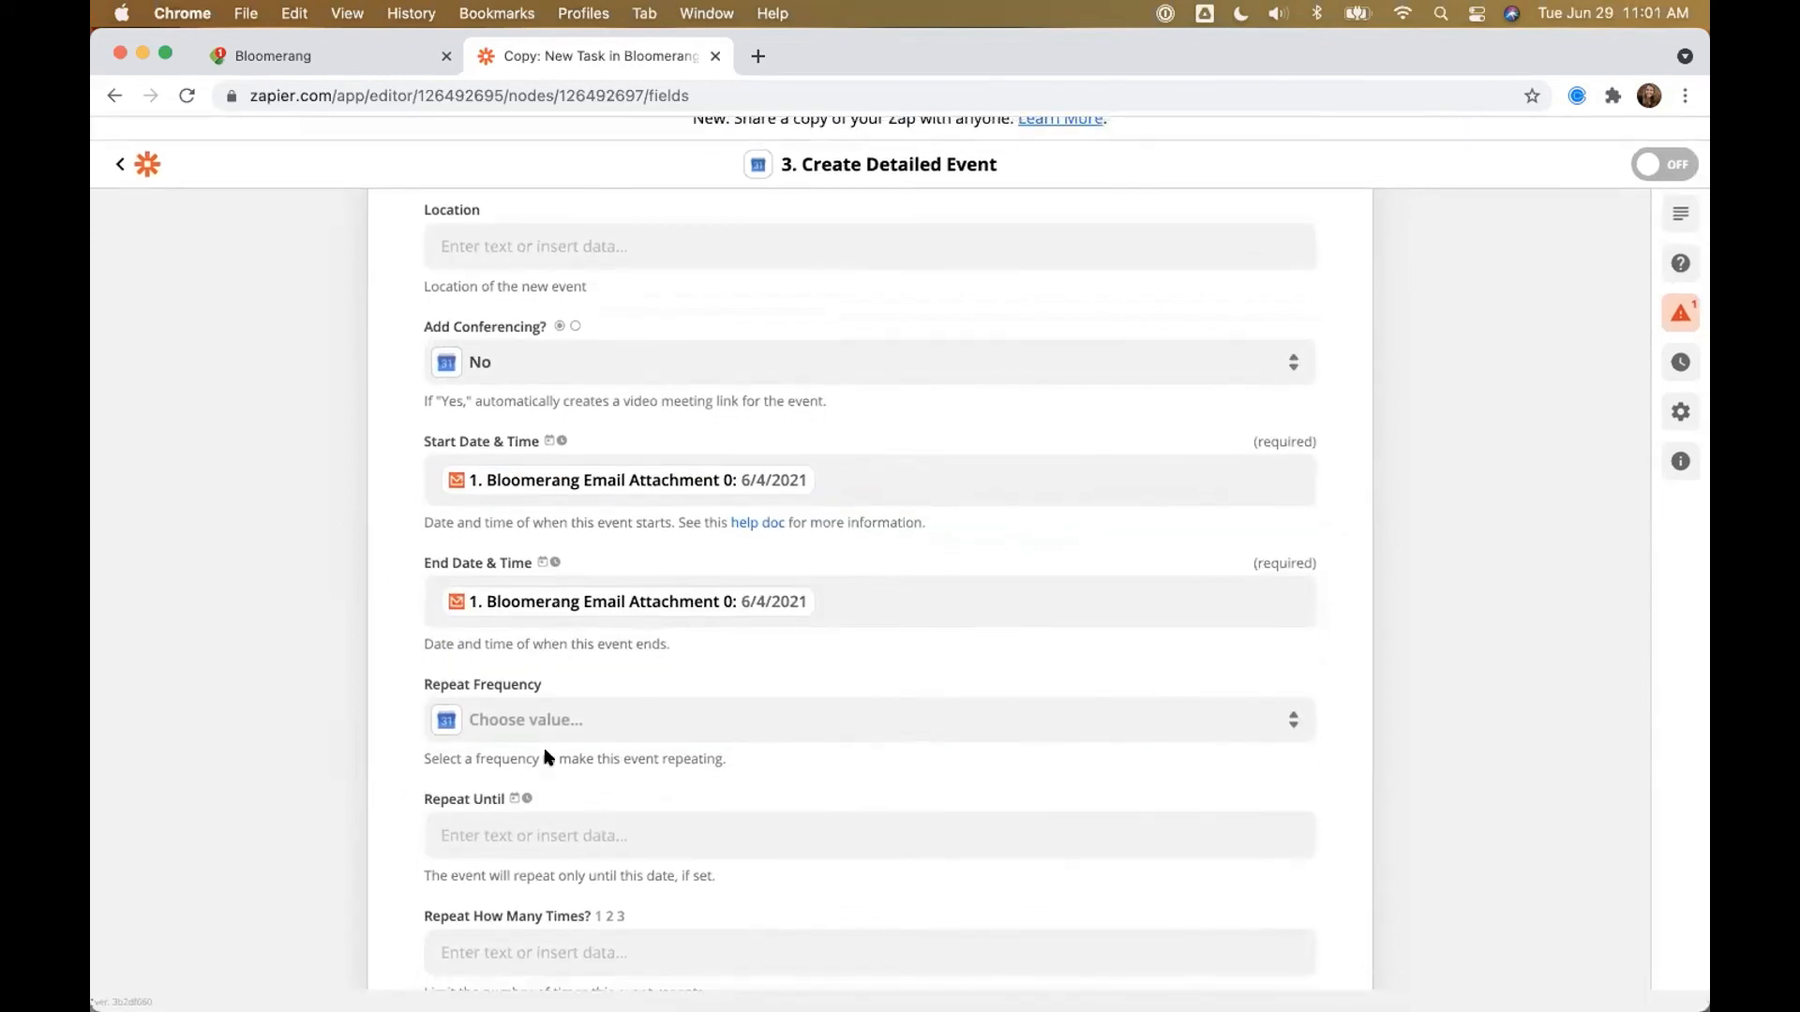
scroll(547, 760, down, 9)
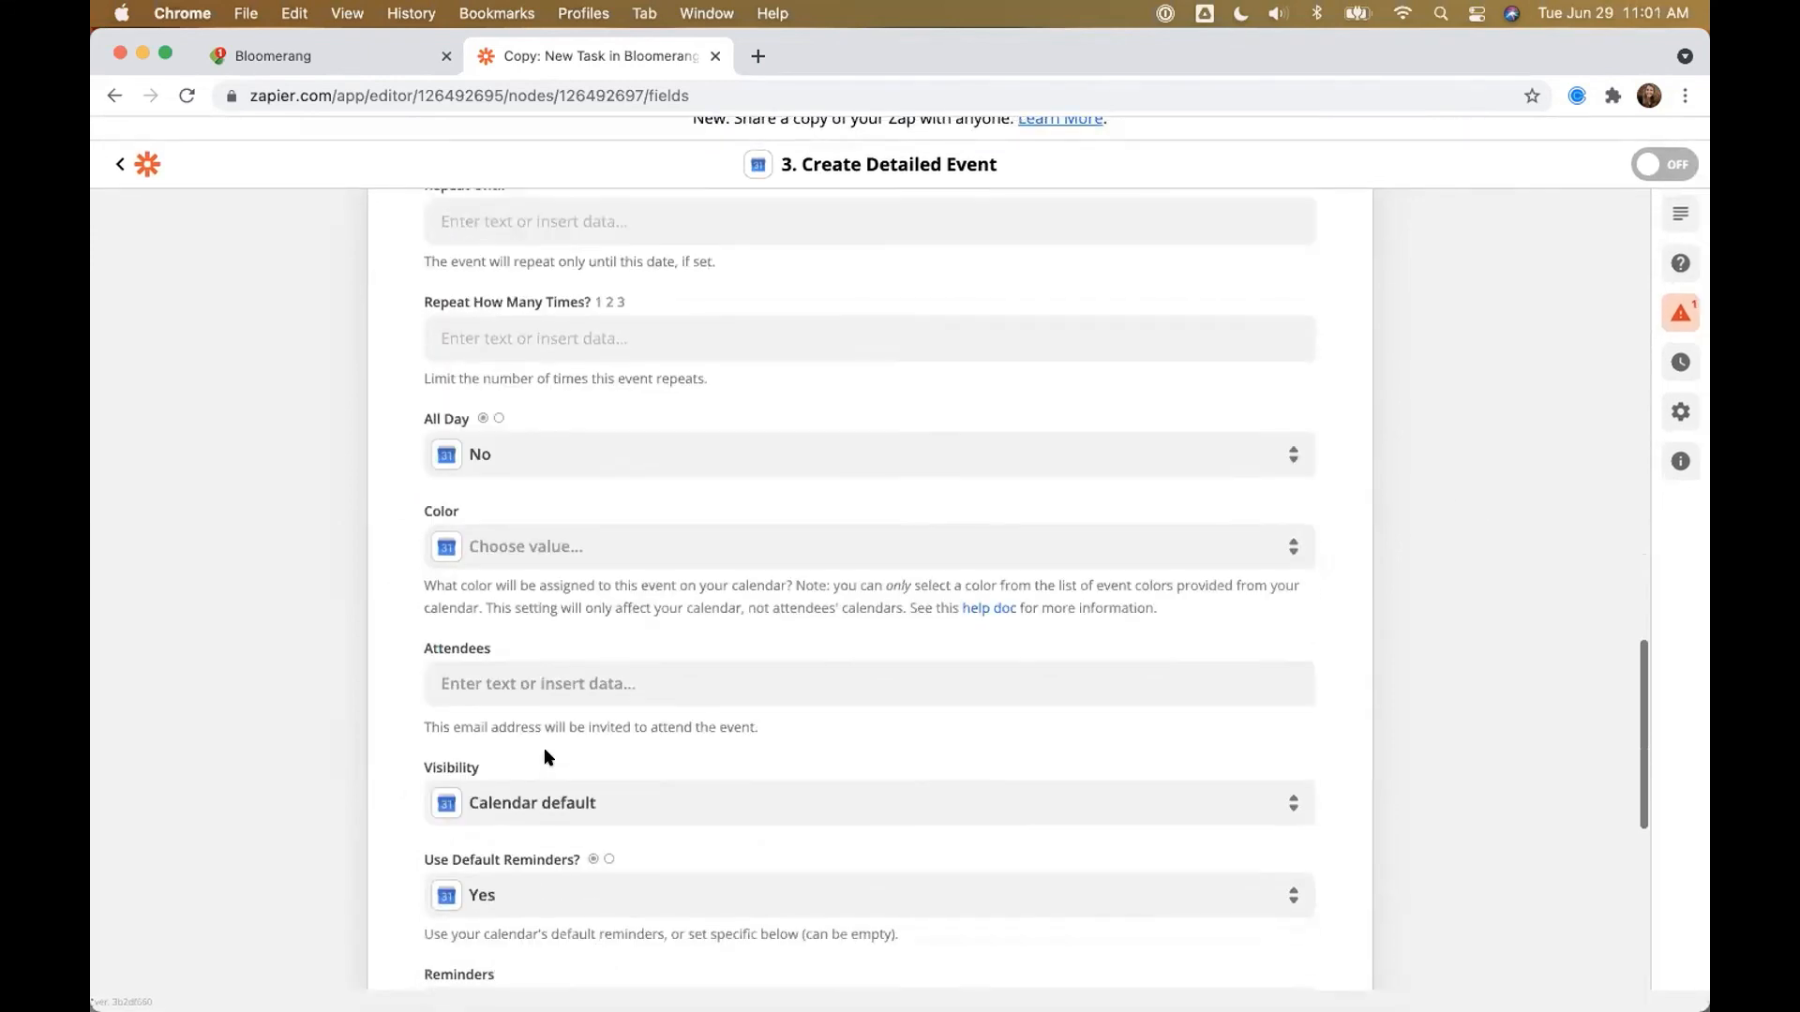
scroll(544, 750, down, 2)
scroll(522, 572, down, 5)
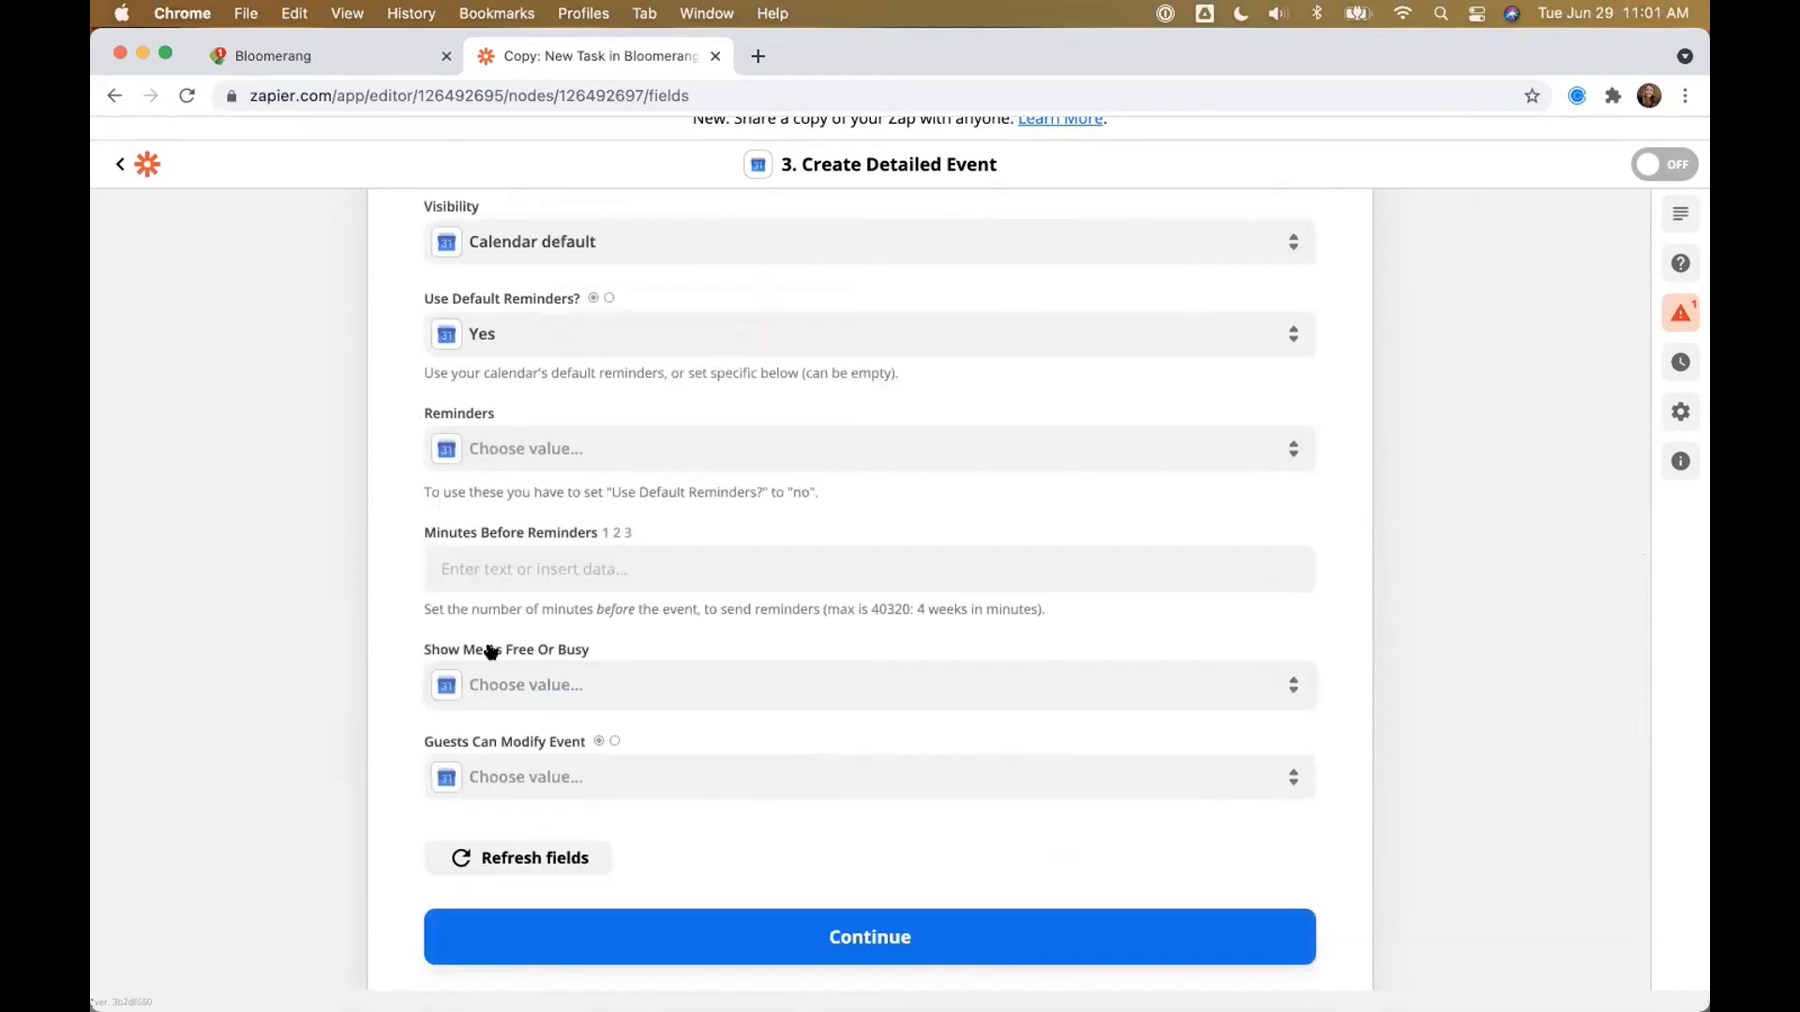
scroll(629, 651, up, 18)
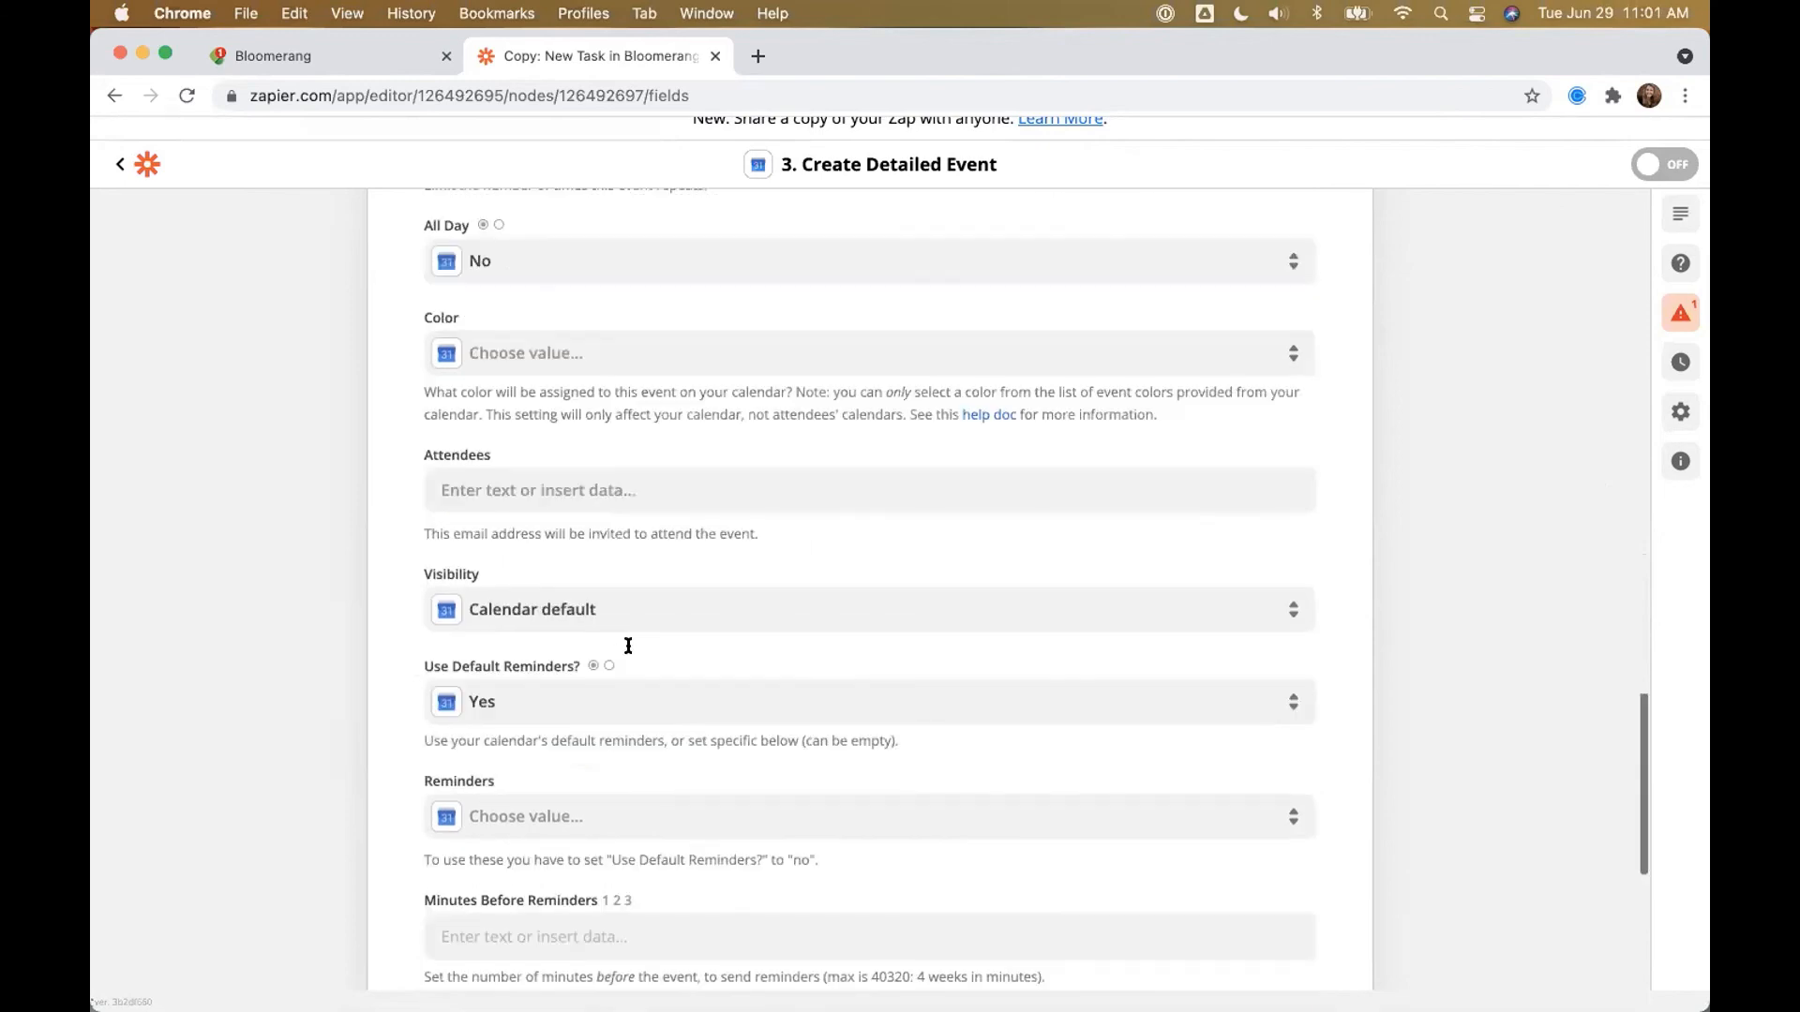
scroll(530, 542, up, 13)
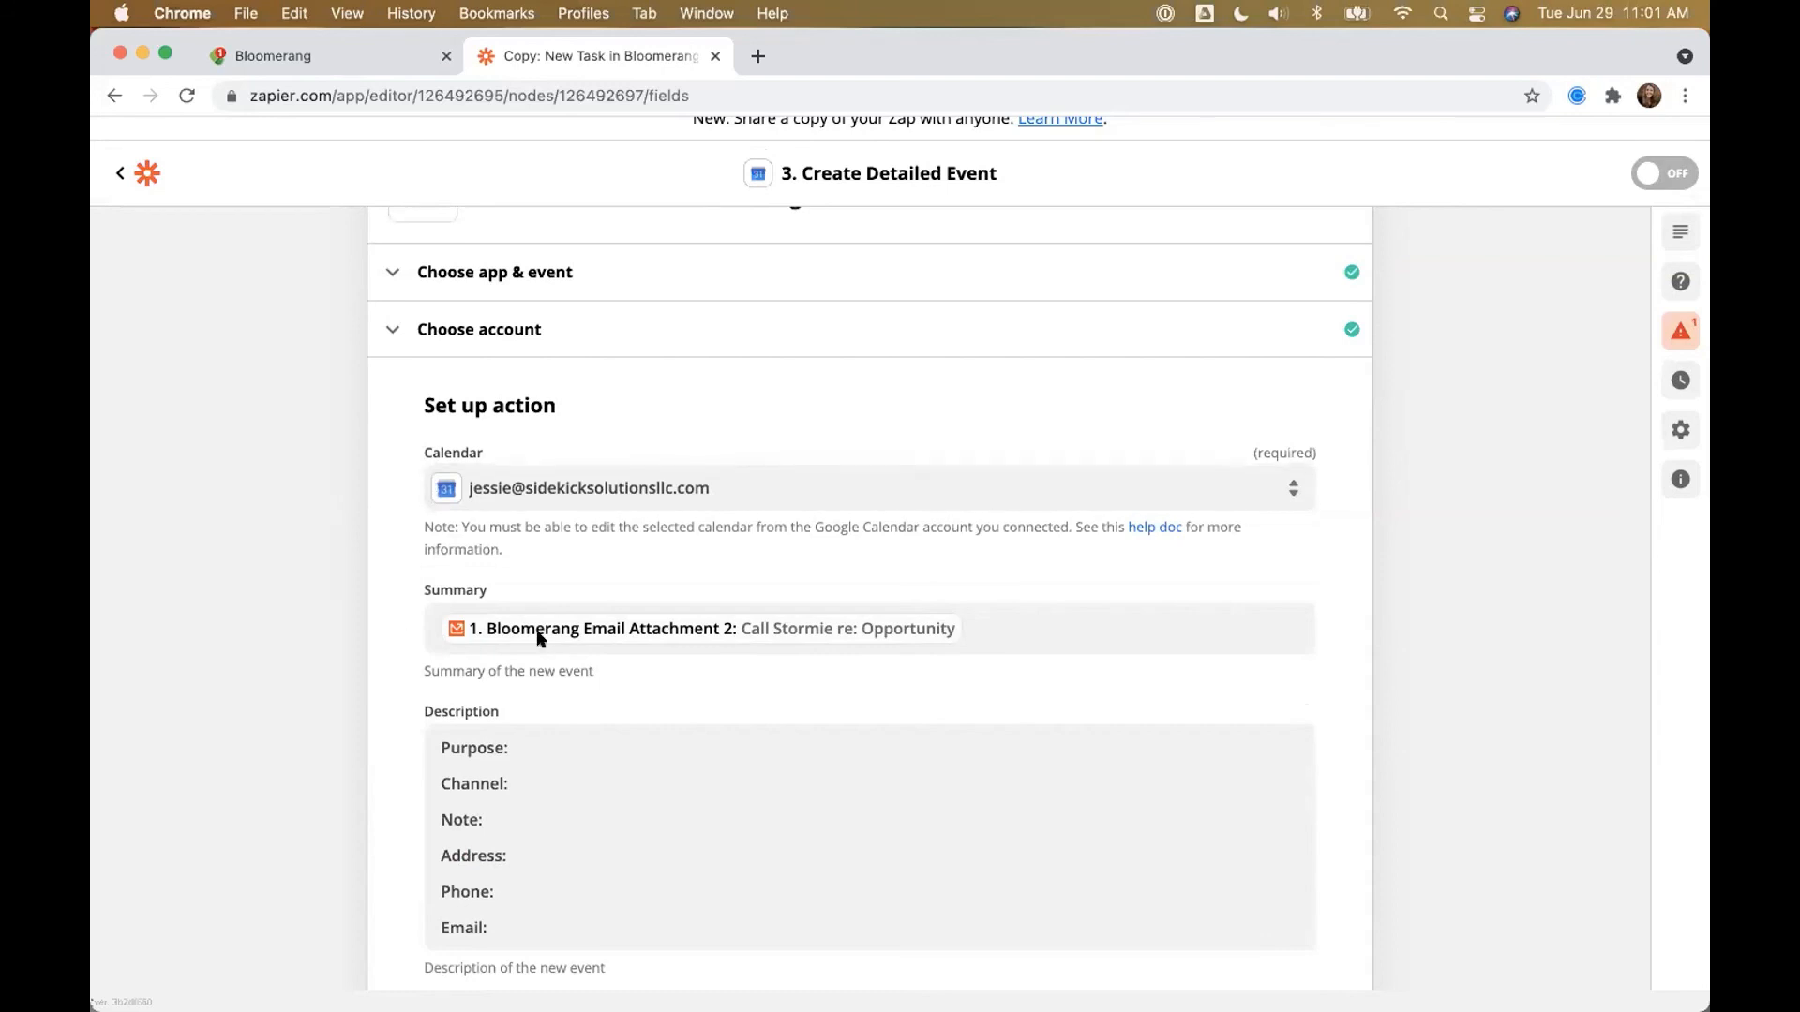
scroll(506, 684, down, 5)
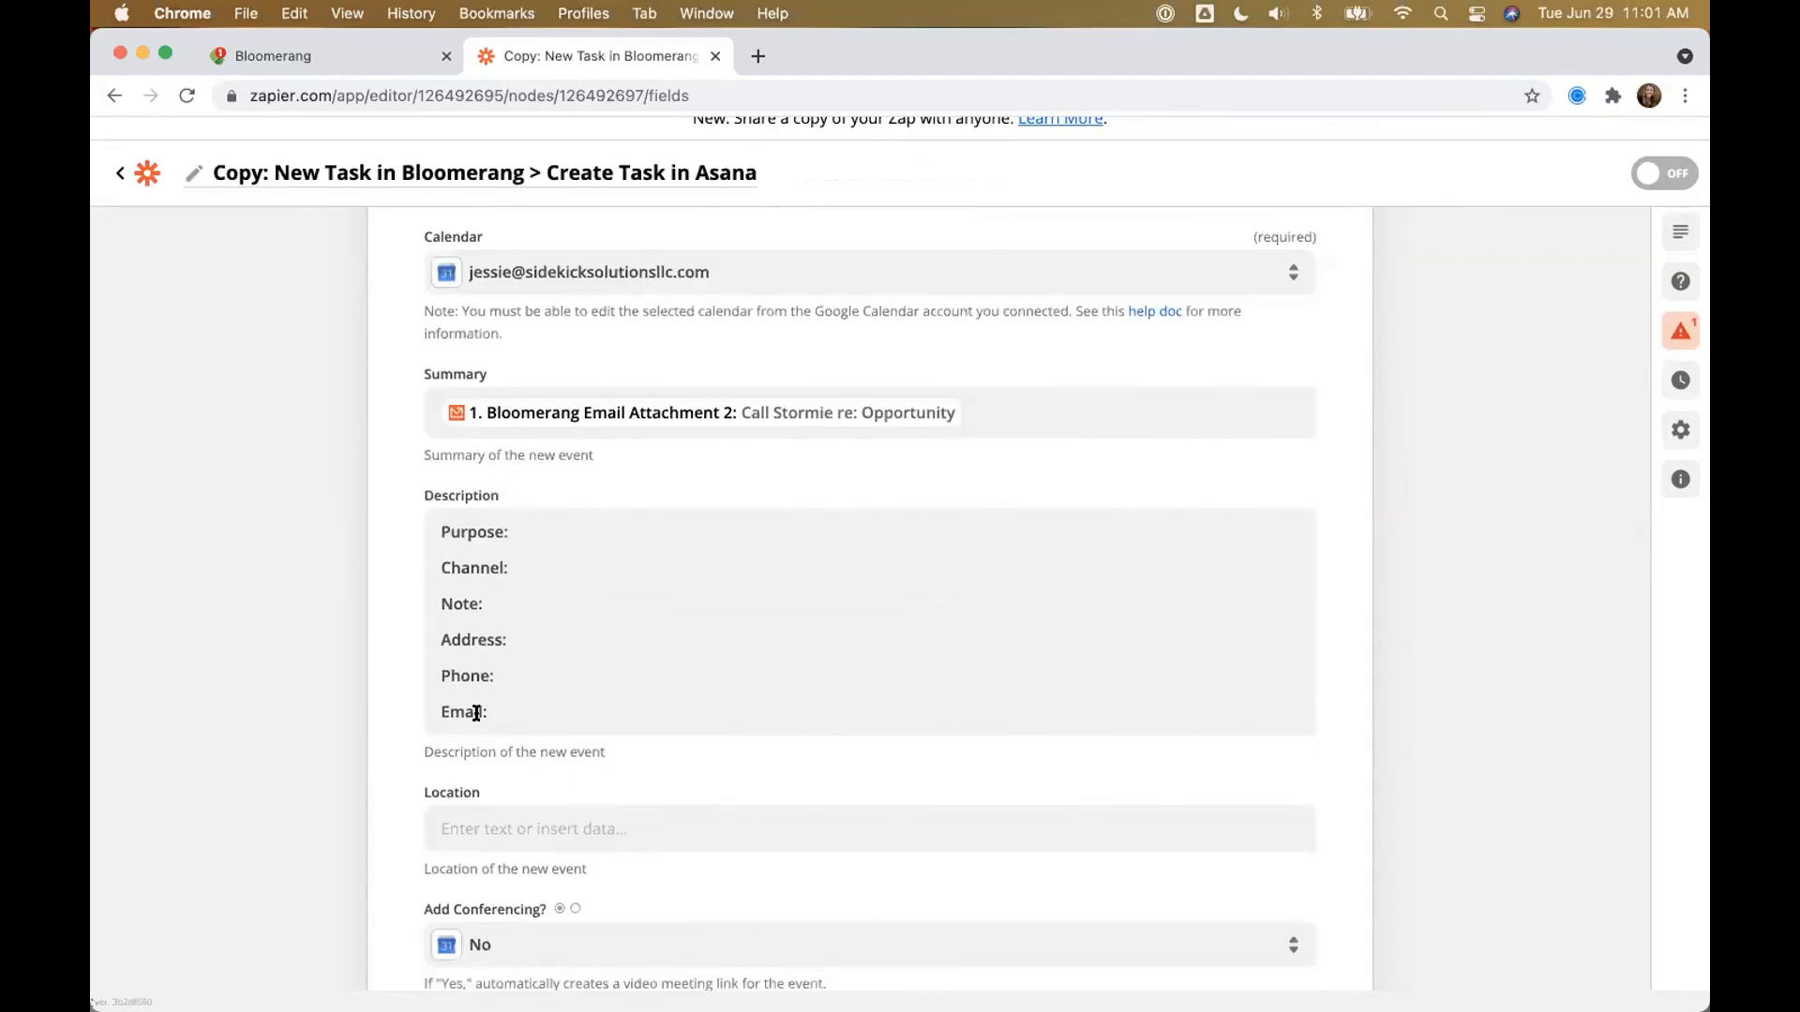
scroll(632, 597, down, 10)
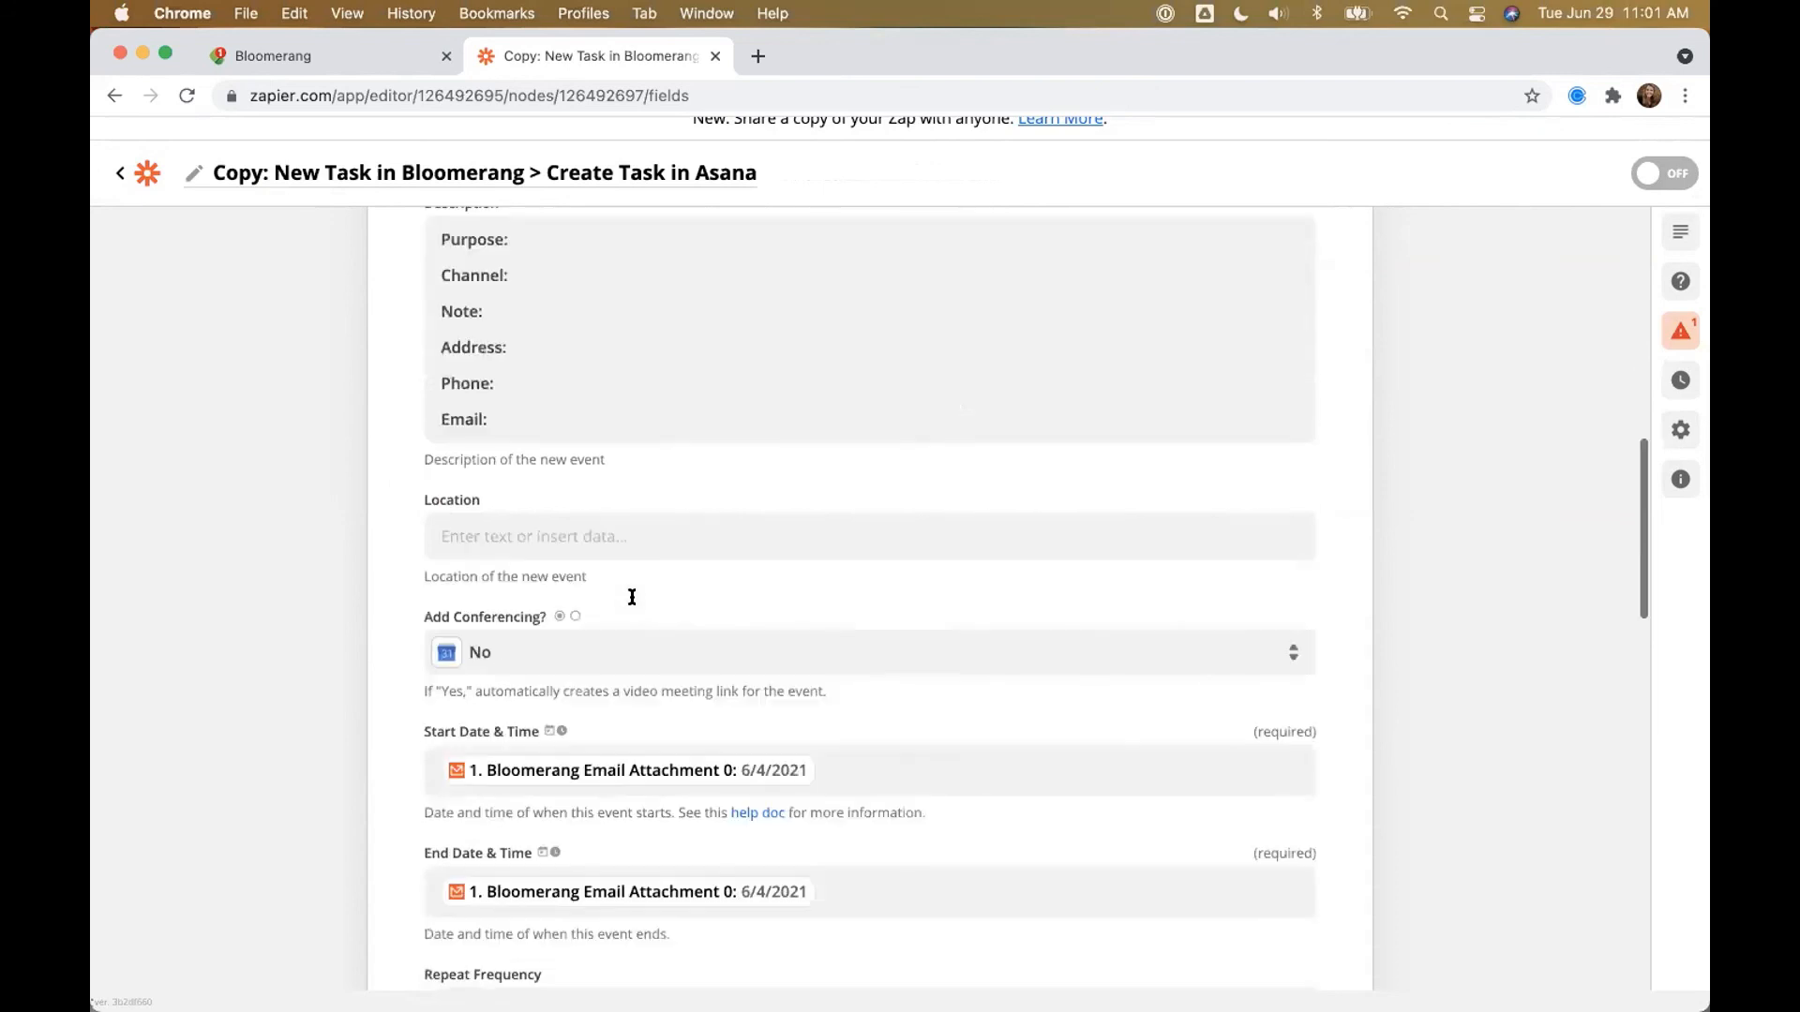